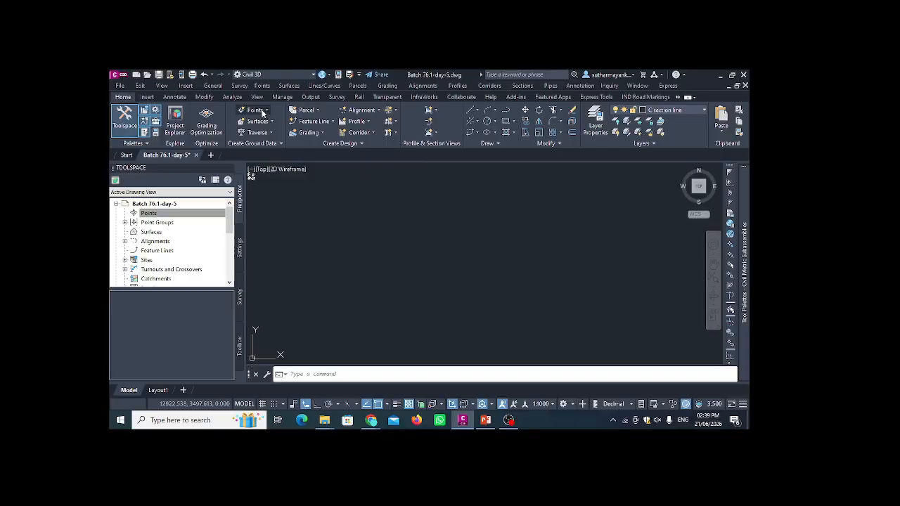
Start a point import from the drawing's Points collection and begin adding a source file
{"action": "left_click", "coordinate": [317, 193]}
{"action": "left_click", "coordinate": [189, 213]}
{"action": "right_click", "coordinate": [192, 213]}
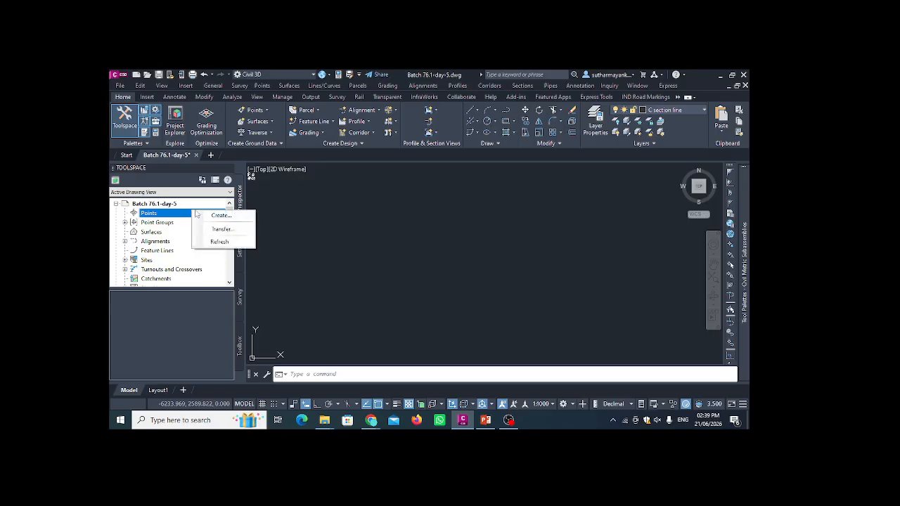
{"action": "left_click", "coordinate": [219, 214]}
{"action": "left_click", "coordinate": [246, 90]}
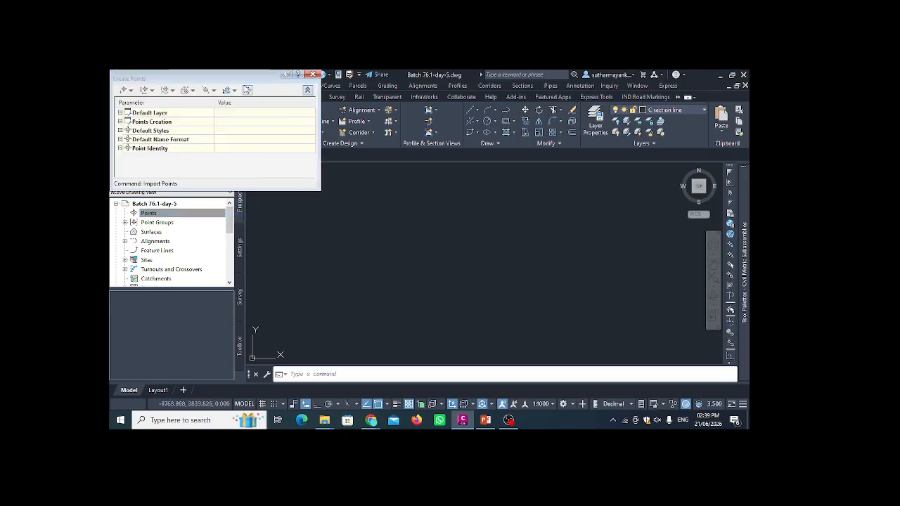
{"action": "left_click", "coordinate": [309, 106]}
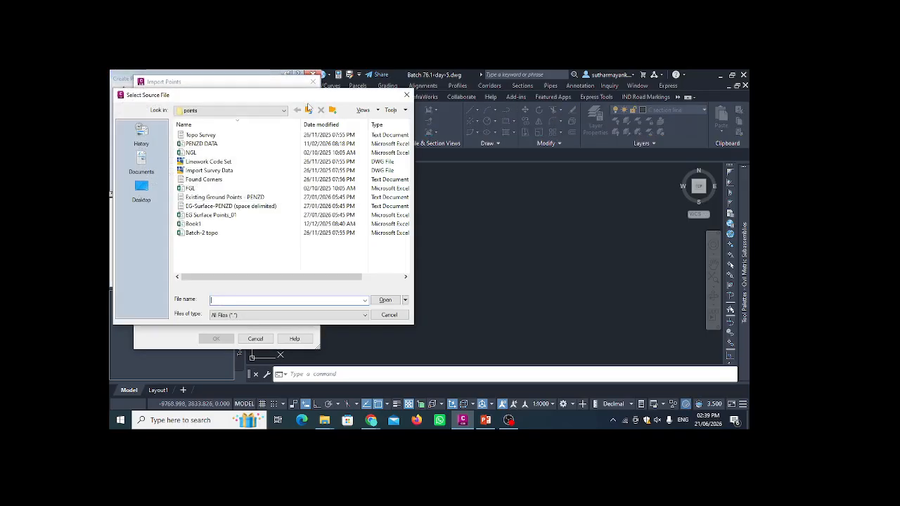
Choose the Batch-75 topo file from the day-5 folder inside batch_76-1 on the Desktop as the import source
{"action": "left_click", "coordinate": [143, 188]}
{"action": "scroll", "coordinate": [228, 235], "scroll_direction": "down", "scroll_amount": 5}
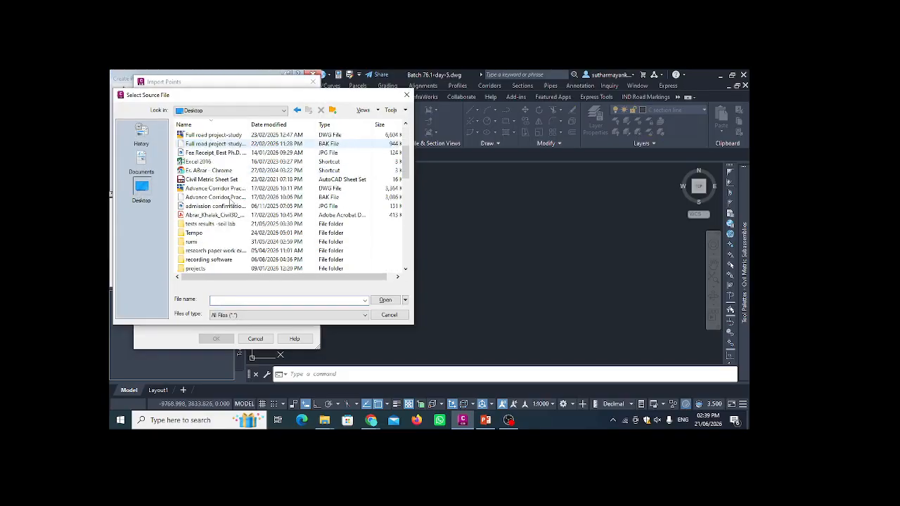
{"action": "scroll", "coordinate": [228, 235], "scroll_direction": "down", "scroll_amount": 4}
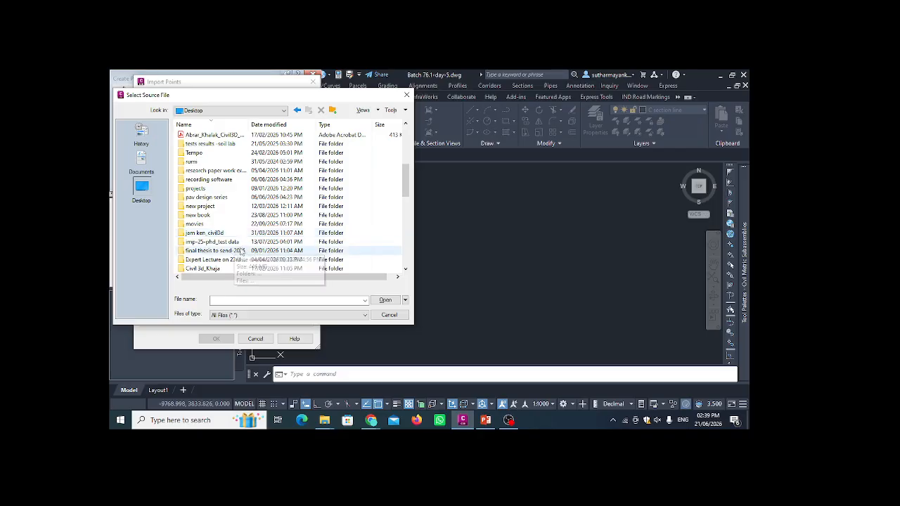
{"action": "scroll", "coordinate": [232, 243], "scroll_direction": "down", "scroll_amount": 2}
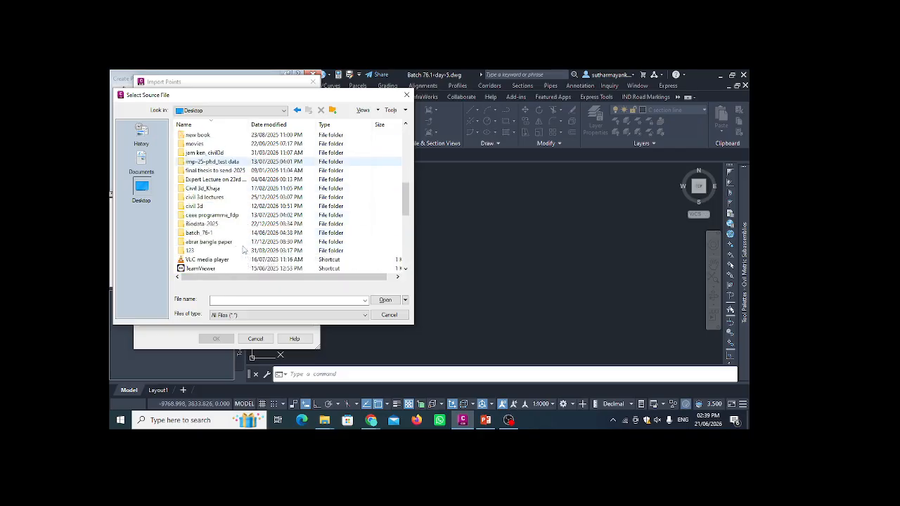
{"action": "double_click", "coordinate": [224, 234]}
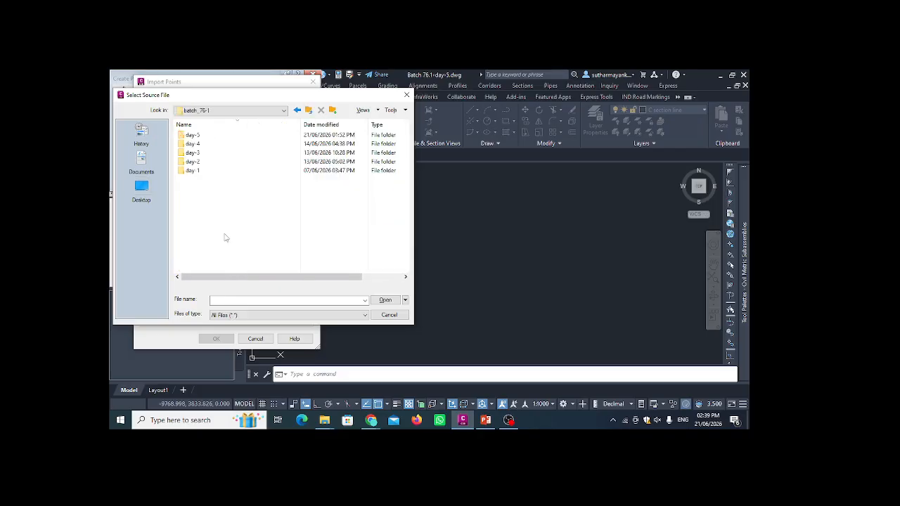
{"action": "double_click", "coordinate": [197, 135]}
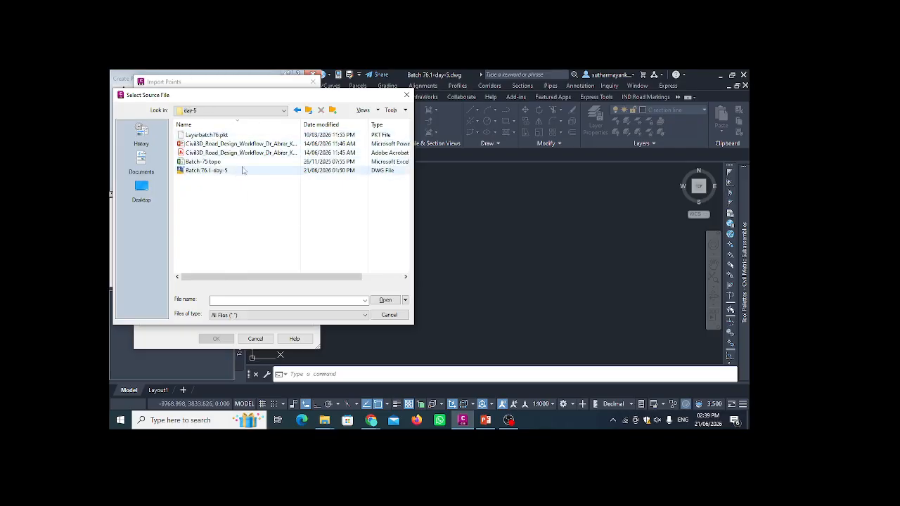
{"action": "left_click", "coordinate": [228, 162]}
{"action": "left_click", "coordinate": [380, 301]}
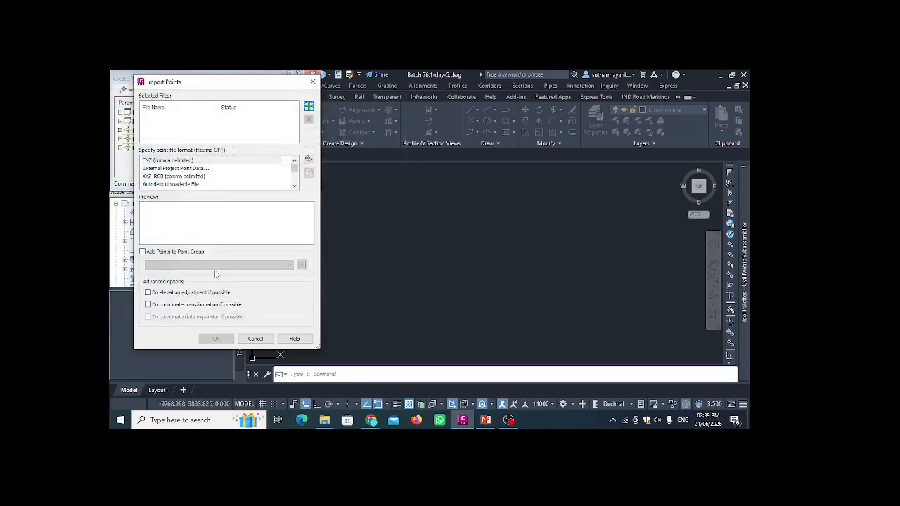
Import the survey points using the PENZD (comma delimited) point file format and close the point creation tools
{"action": "scroll", "coordinate": [190, 172], "scroll_direction": "down", "scroll_amount": 3}
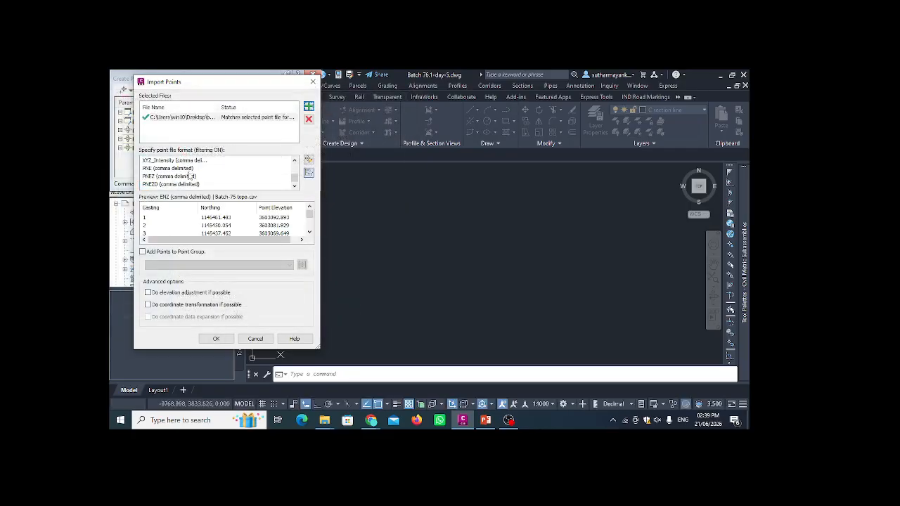
{"action": "scroll", "coordinate": [190, 176], "scroll_direction": "up", "scroll_amount": 1}
{"action": "left_click", "coordinate": [177, 176]}
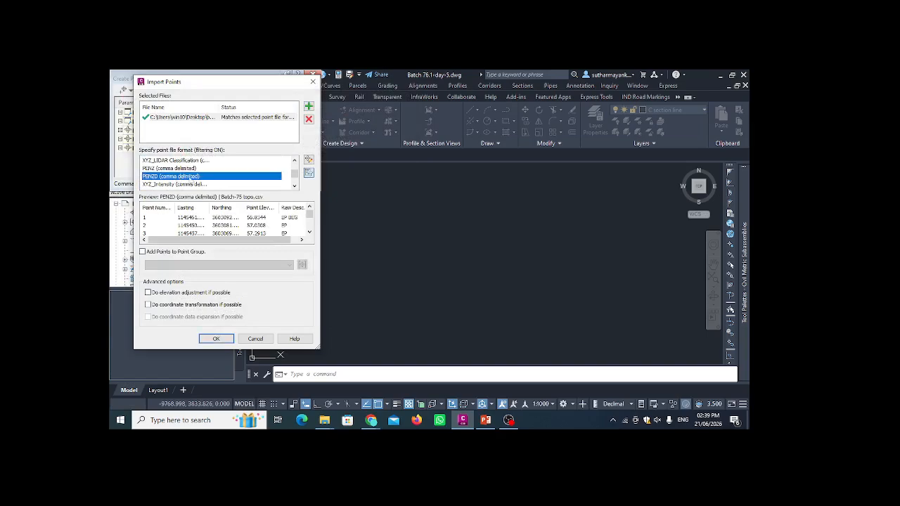
{"action": "left_click", "coordinate": [226, 341]}
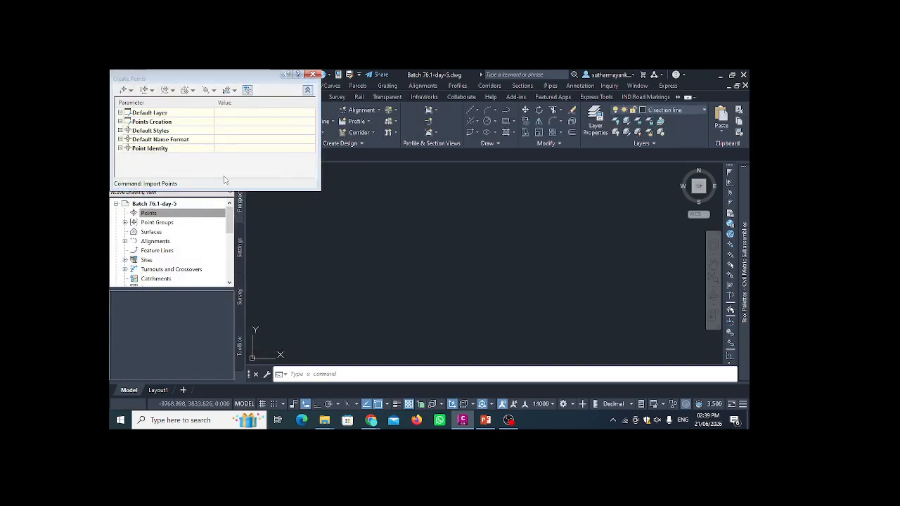
{"action": "left_click", "coordinate": [310, 76]}
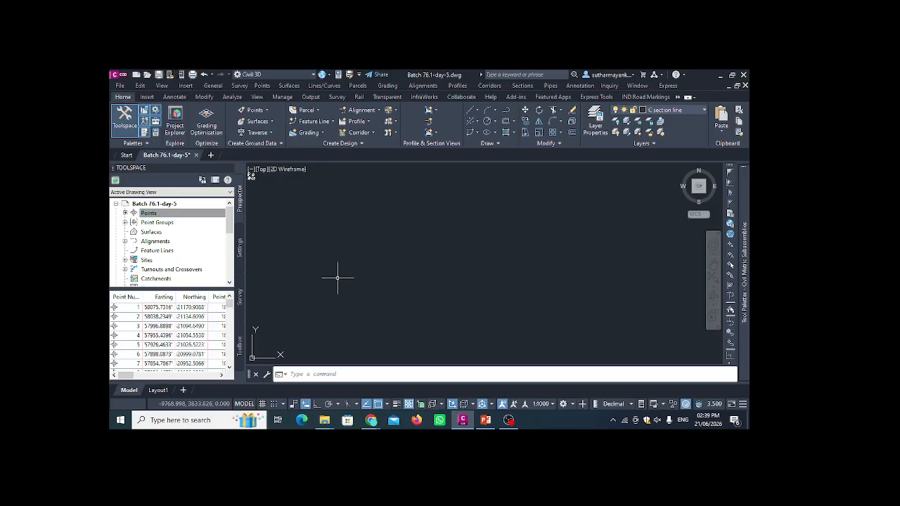
Zoom to the drawing extents and examine the imported survey points and their labels
{"action": "type", "text": "z"}
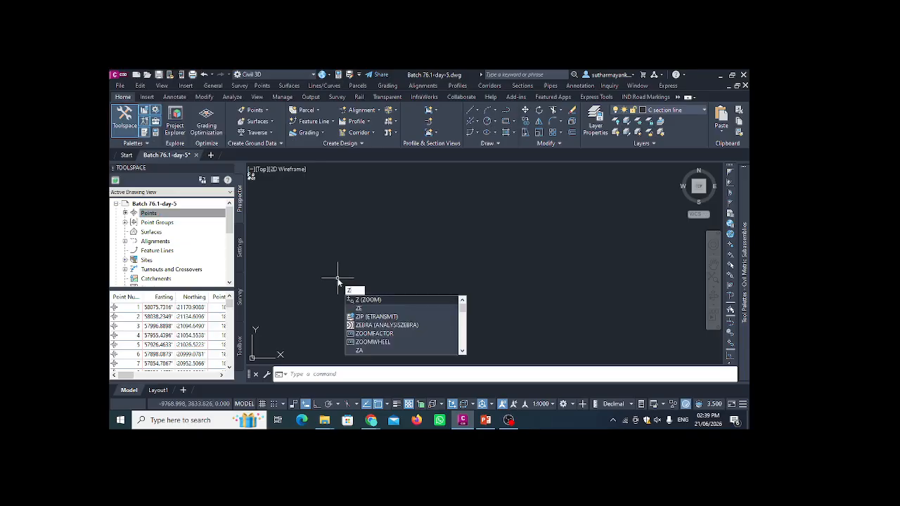
{"action": "type", "text": "e"}
{"action": "key", "text": "Return"}
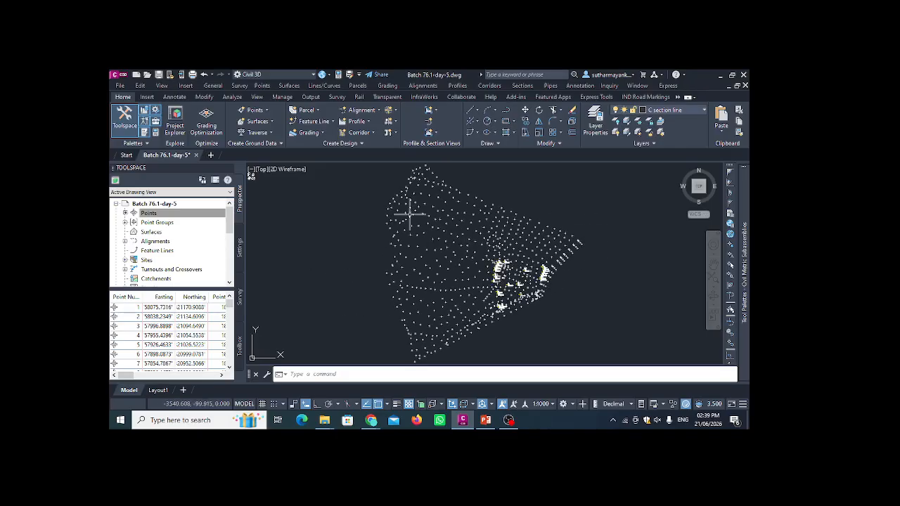
{"action": "scroll", "coordinate": [493, 240], "scroll_direction": "up", "scroll_amount": 3}
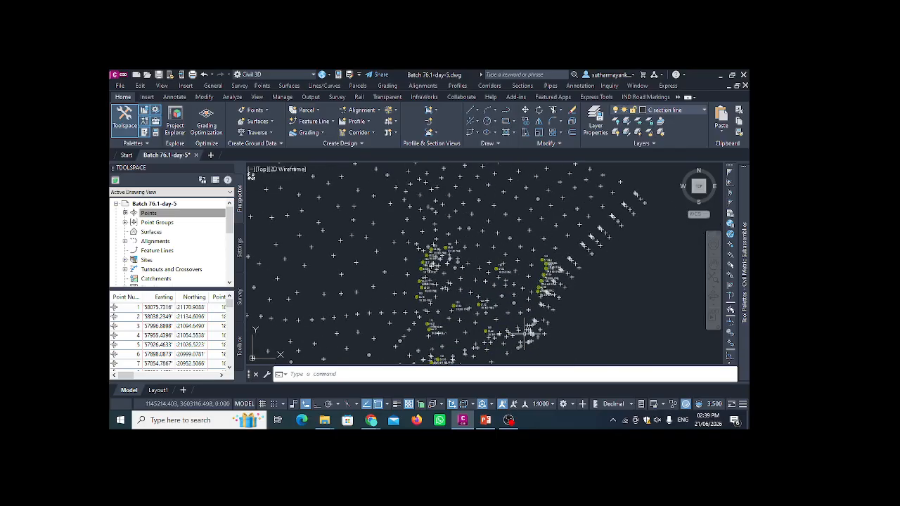
{"action": "scroll", "coordinate": [474, 252], "scroll_direction": "up", "scroll_amount": 2}
{"action": "scroll", "coordinate": [457, 233], "scroll_direction": "down", "scroll_amount": 7}
{"action": "scroll", "coordinate": [481, 228], "scroll_direction": "up", "scroll_amount": 3}
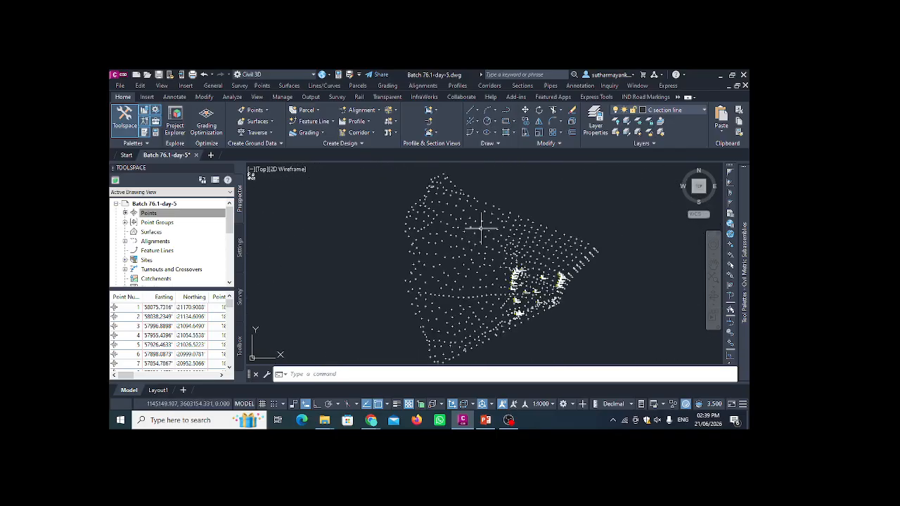
{"action": "scroll", "coordinate": [479, 232], "scroll_direction": "up", "scroll_amount": 2}
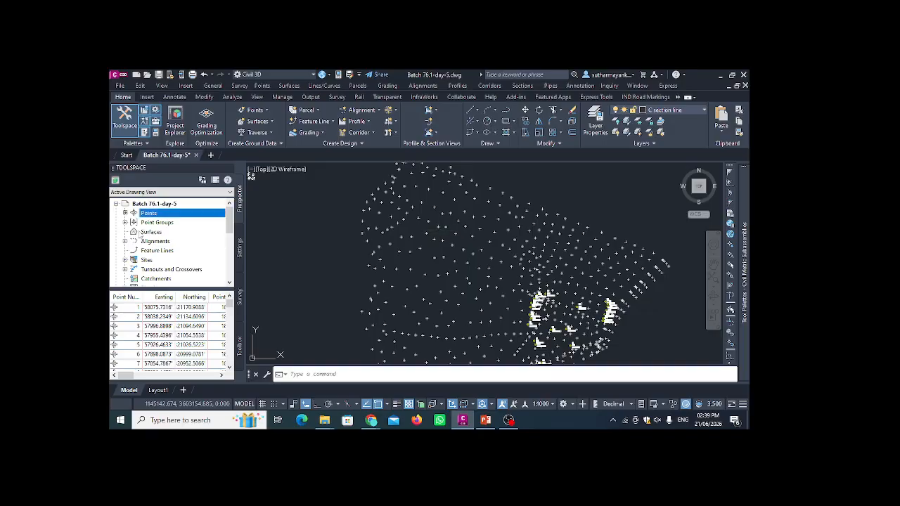
Create a TIN surface named EG SURFACE
{"action": "left_click", "coordinate": [142, 234]}
{"action": "right_click", "coordinate": [156, 234]}
{"action": "left_click", "coordinate": [181, 237]}
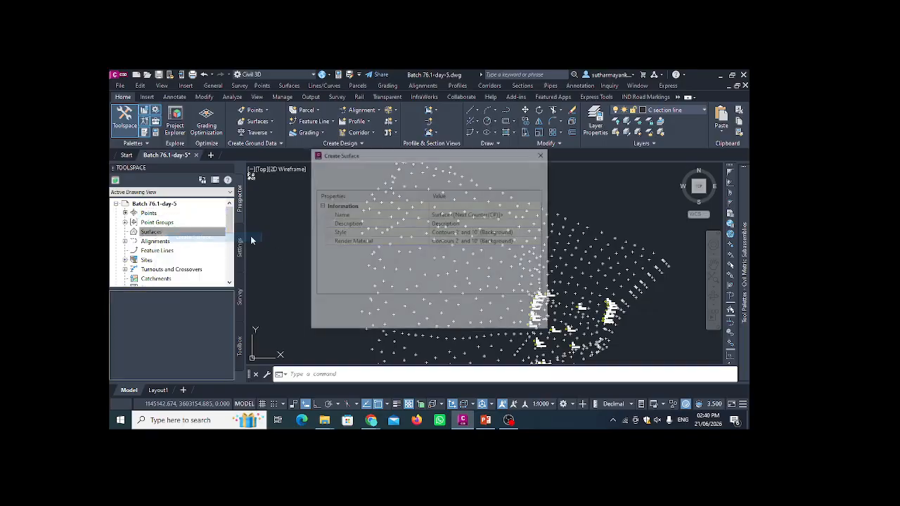
{"action": "left_click", "coordinate": [443, 215]}
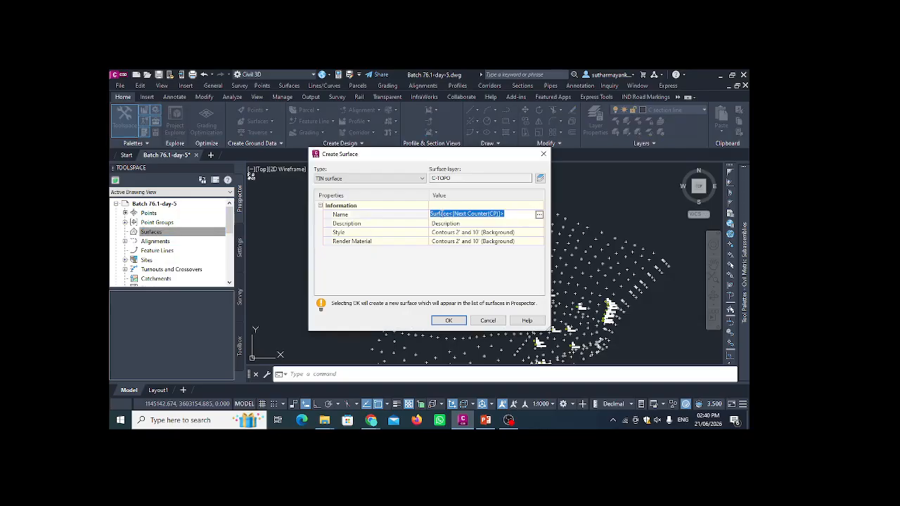
{"action": "type", "text": "EG SURFACE"}
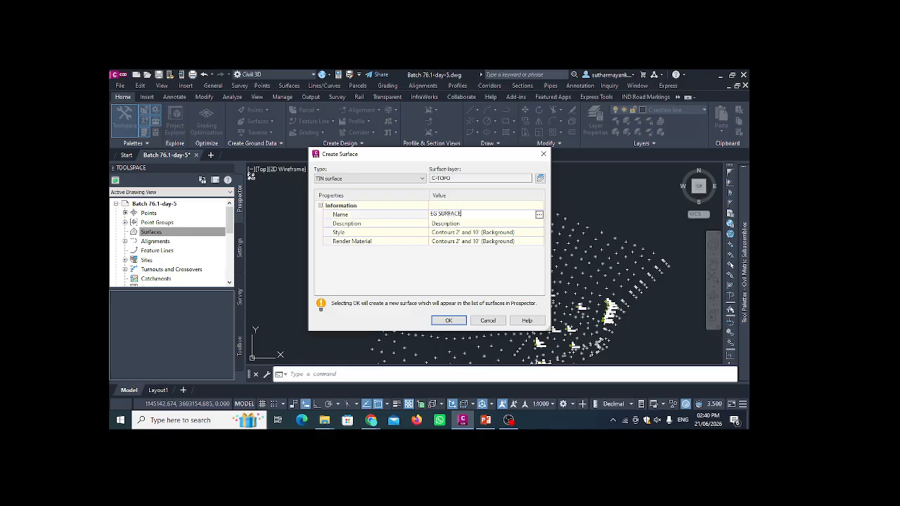
{"action": "left_click", "coordinate": [448, 321]}
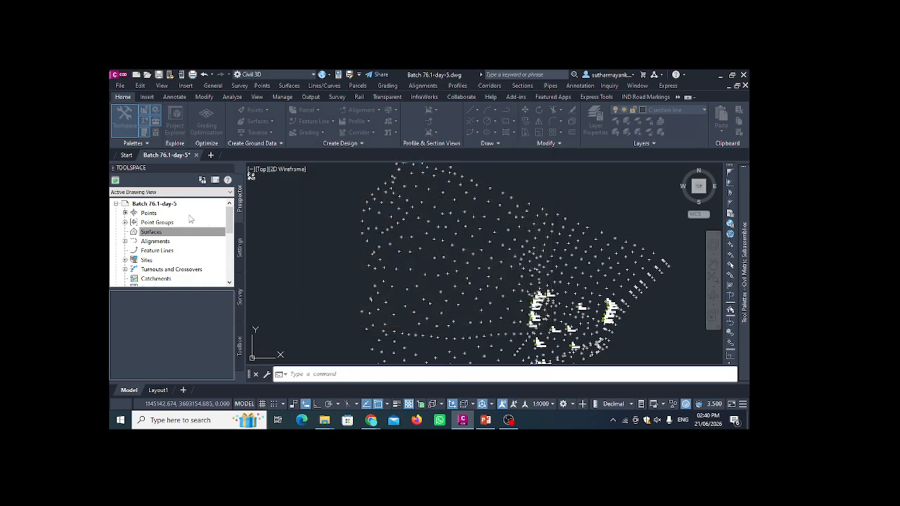
Add the _All Points point group to the definition of EG SURFACE
{"action": "left_click", "coordinate": [125, 232]}
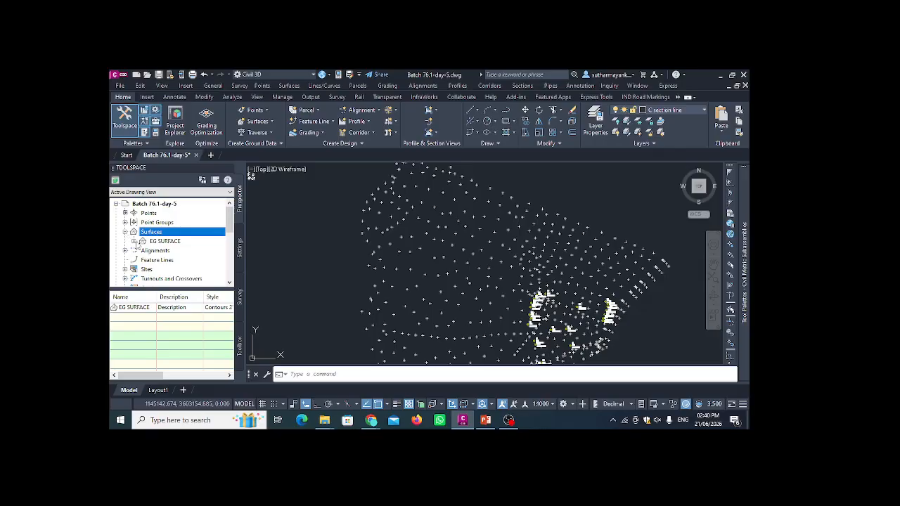
{"action": "left_click", "coordinate": [133, 241]}
{"action": "left_click", "coordinate": [143, 269]}
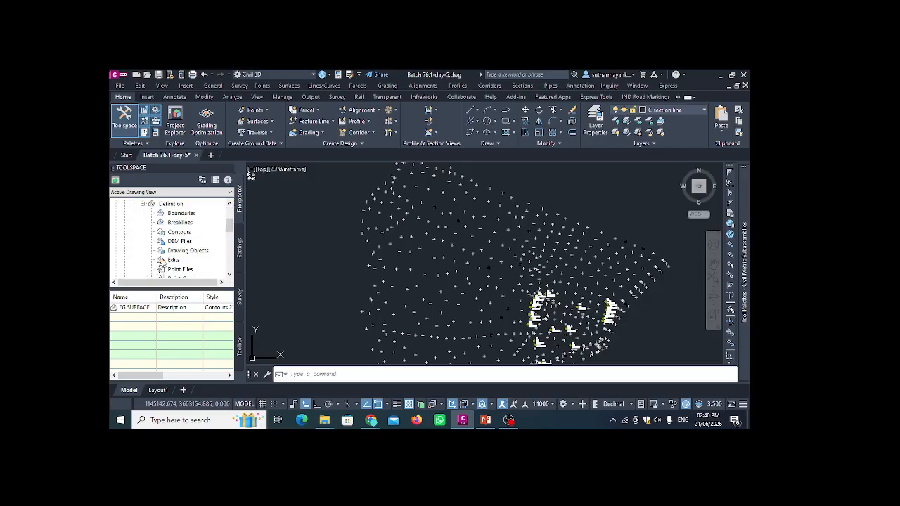
{"action": "scroll", "coordinate": [167, 258], "scroll_direction": "down", "scroll_amount": 4}
{"action": "left_click", "coordinate": [176, 224]}
{"action": "right_click", "coordinate": [178, 224]}
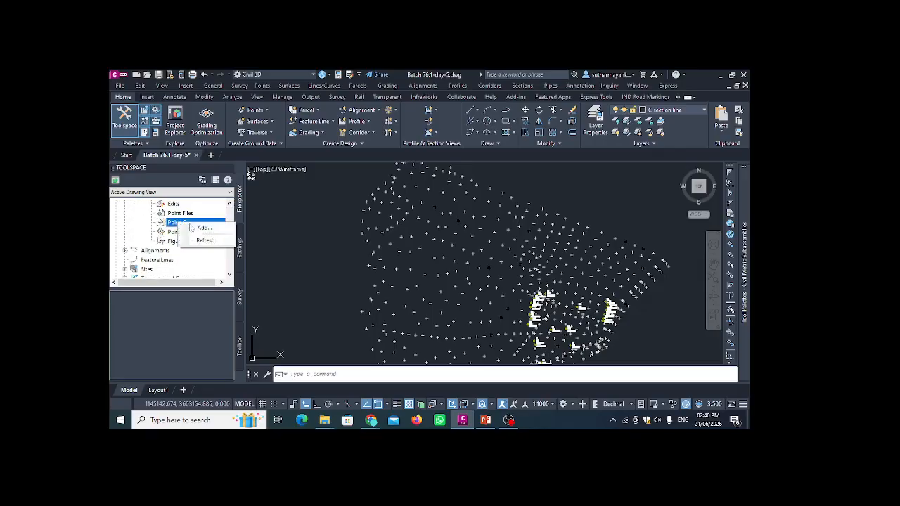
{"action": "left_click", "coordinate": [193, 232]}
{"action": "left_click", "coordinate": [376, 229]}
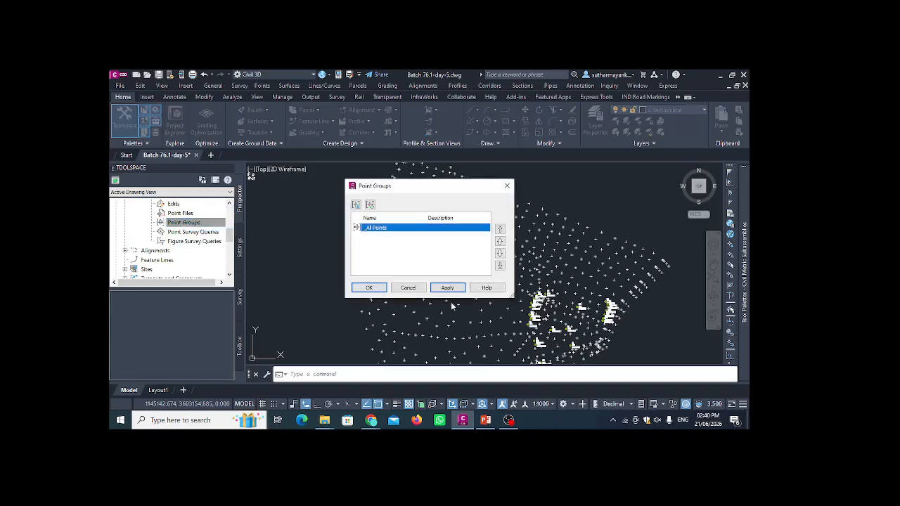
{"action": "left_click", "coordinate": [448, 288]}
{"action": "left_click", "coordinate": [377, 290]}
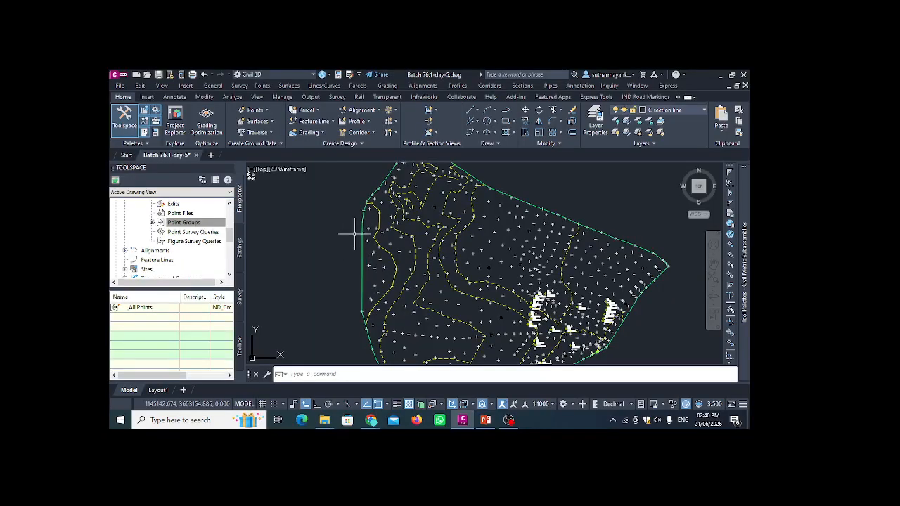
Set the point style of the _All Points group to <none> through a selected COGO point's group properties
{"action": "scroll", "coordinate": [324, 233], "scroll_direction": "down", "scroll_amount": 1}
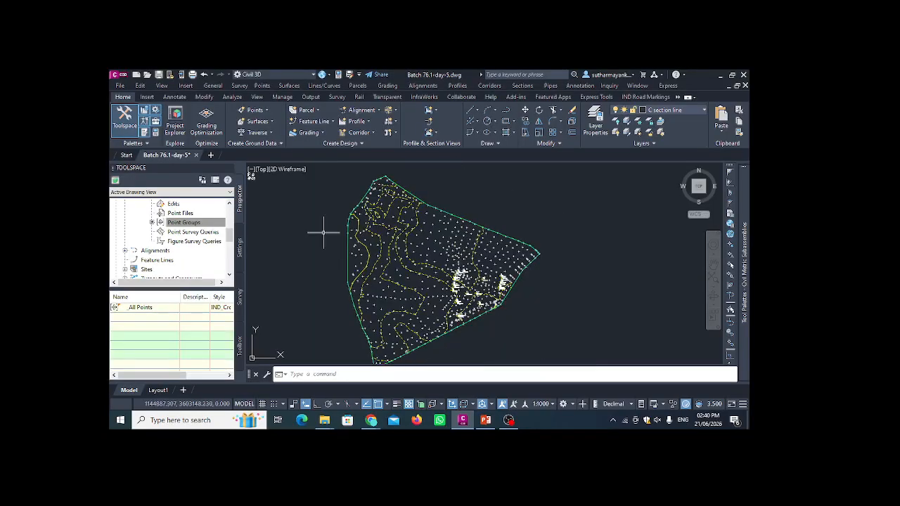
{"action": "scroll", "coordinate": [392, 225], "scroll_direction": "up", "scroll_amount": 1}
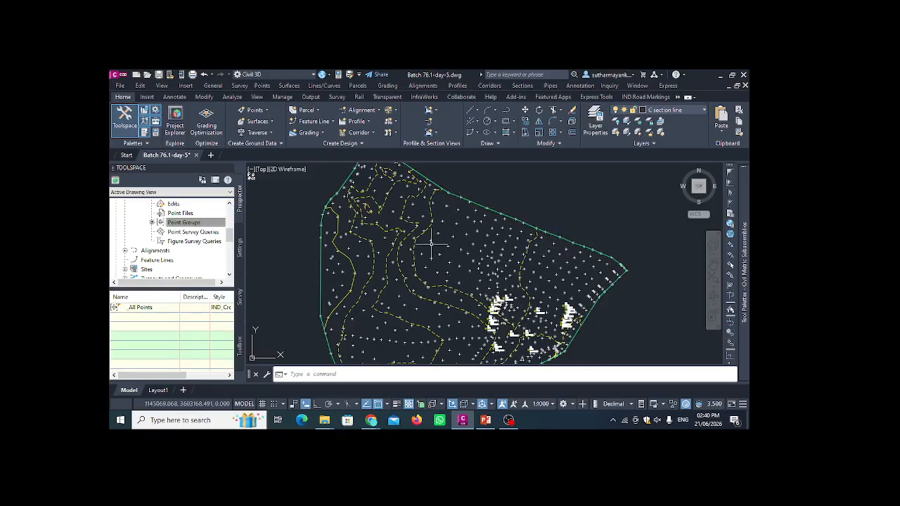
{"action": "scroll", "coordinate": [478, 271], "scroll_direction": "up", "scroll_amount": 2}
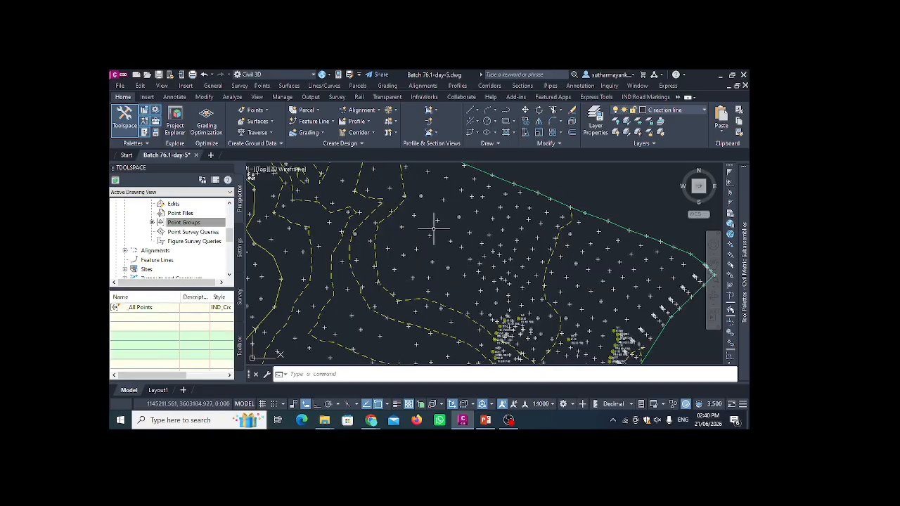
{"action": "scroll", "coordinate": [429, 224], "scroll_direction": "down", "scroll_amount": 1}
{"action": "scroll", "coordinate": [437, 232], "scroll_direction": "up", "scroll_amount": 1}
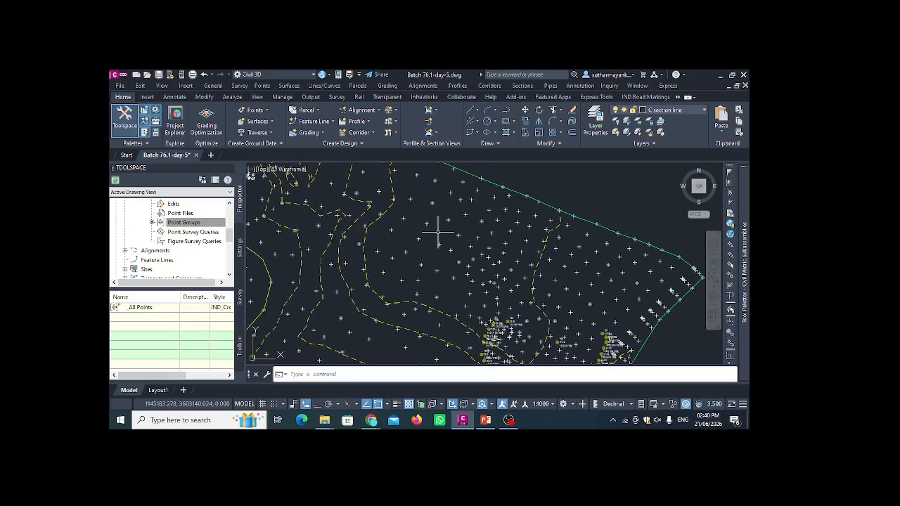
{"action": "left_click", "coordinate": [420, 238]}
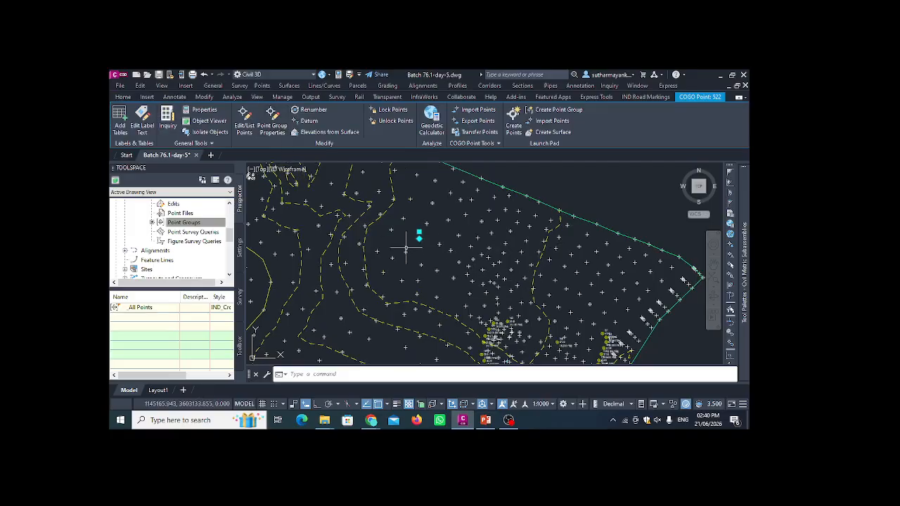
{"action": "left_click", "coordinate": [272, 131]}
{"action": "left_click", "coordinate": [236, 229]}
{"action": "scroll", "coordinate": [183, 281], "scroll_direction": "up", "scroll_amount": 6}
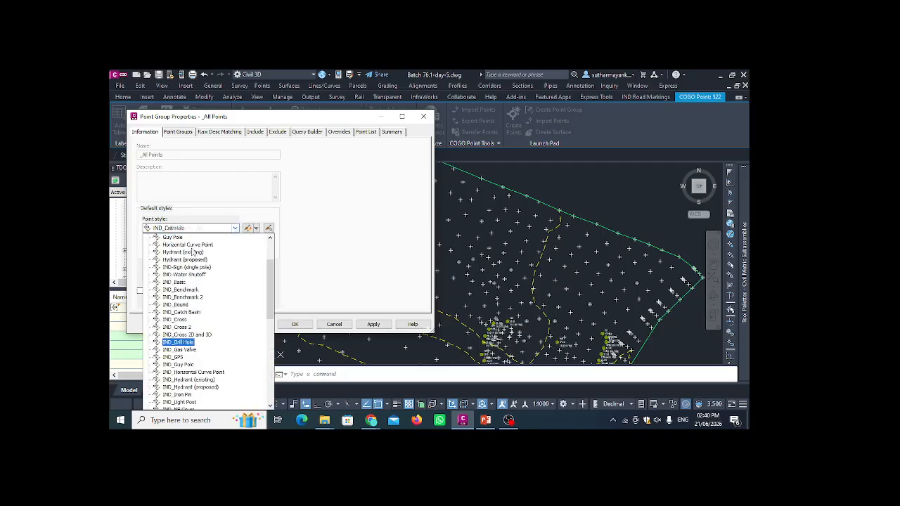
{"action": "left_click", "coordinate": [181, 239]}
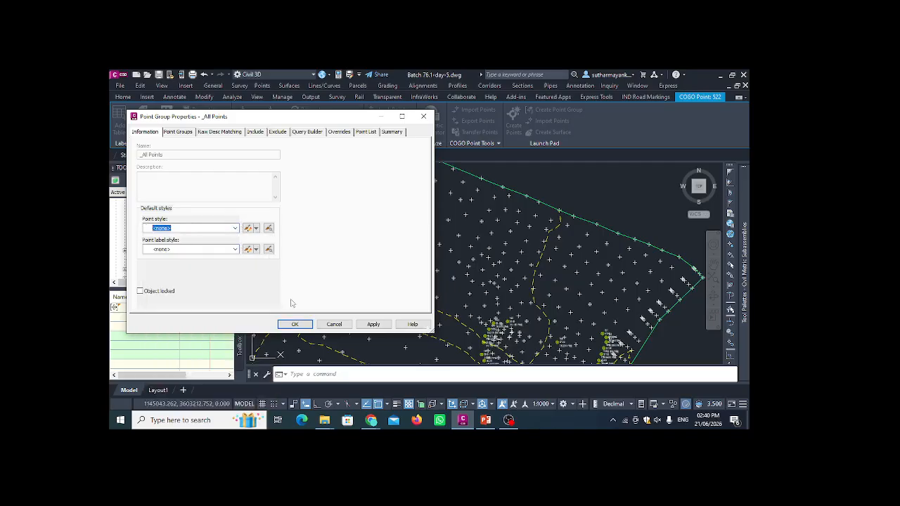
{"action": "left_click", "coordinate": [373, 325]}
{"action": "left_click", "coordinate": [295, 325]}
{"action": "scroll", "coordinate": [398, 221], "scroll_direction": "down", "scroll_amount": 5}
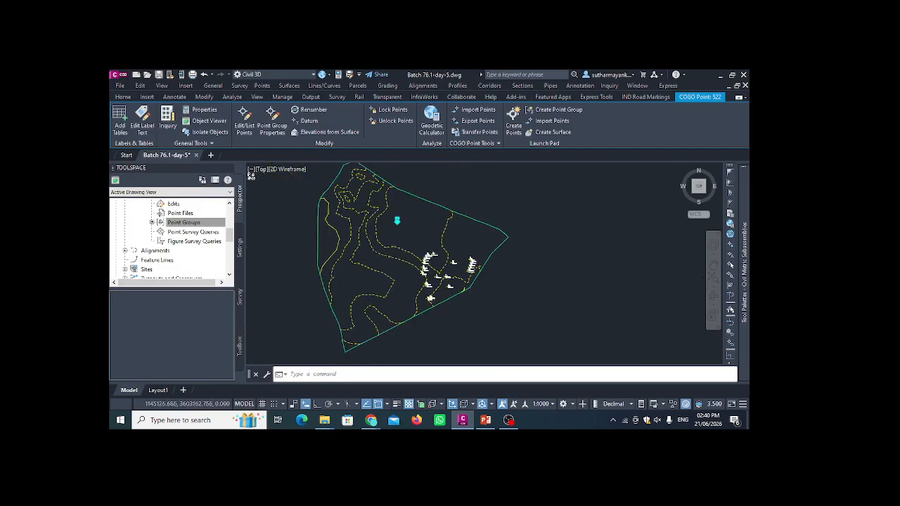
Deselect the survey point and examine the contours and boundary of EG SURFACE
{"action": "key", "text": "Escape"}
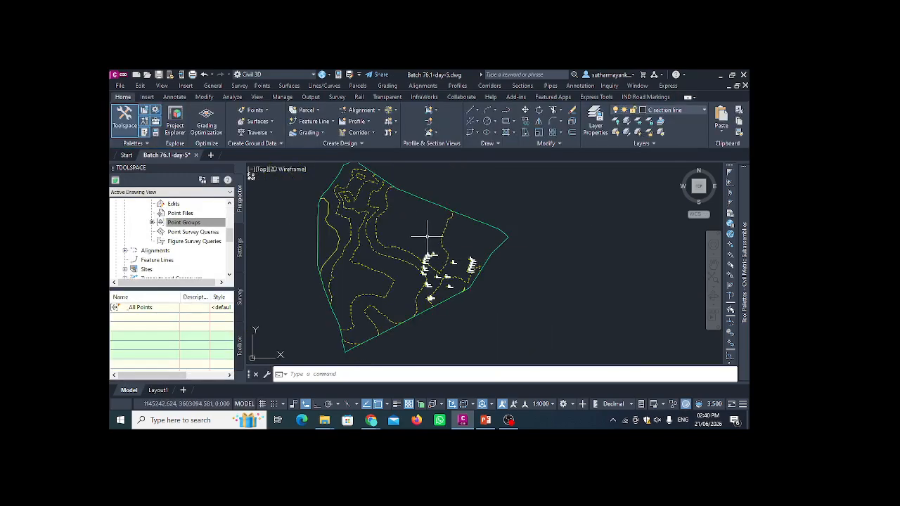
{"action": "scroll", "coordinate": [415, 236], "scroll_direction": "up", "scroll_amount": 4}
{"action": "scroll", "coordinate": [426, 216], "scroll_direction": "down", "scroll_amount": 3}
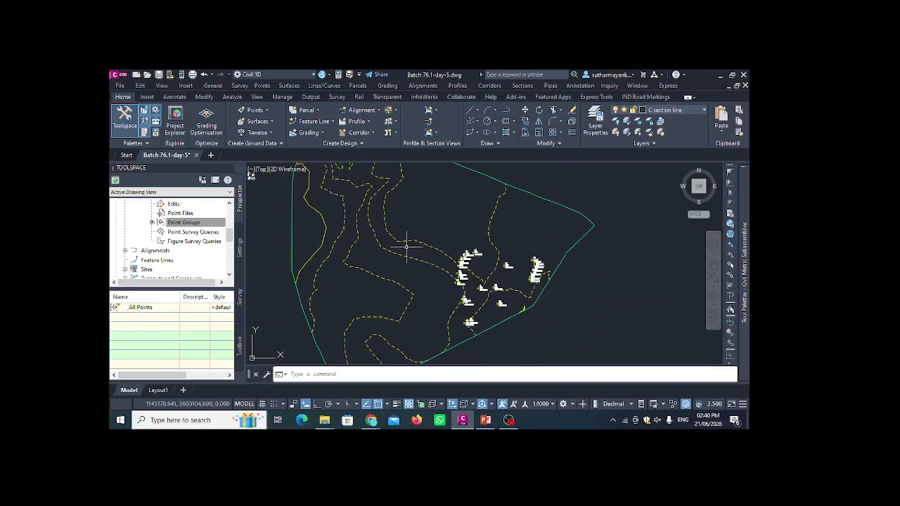
{"action": "scroll", "coordinate": [397, 247], "scroll_direction": "down", "scroll_amount": 2}
{"action": "scroll", "coordinate": [420, 229], "scroll_direction": "up", "scroll_amount": 2}
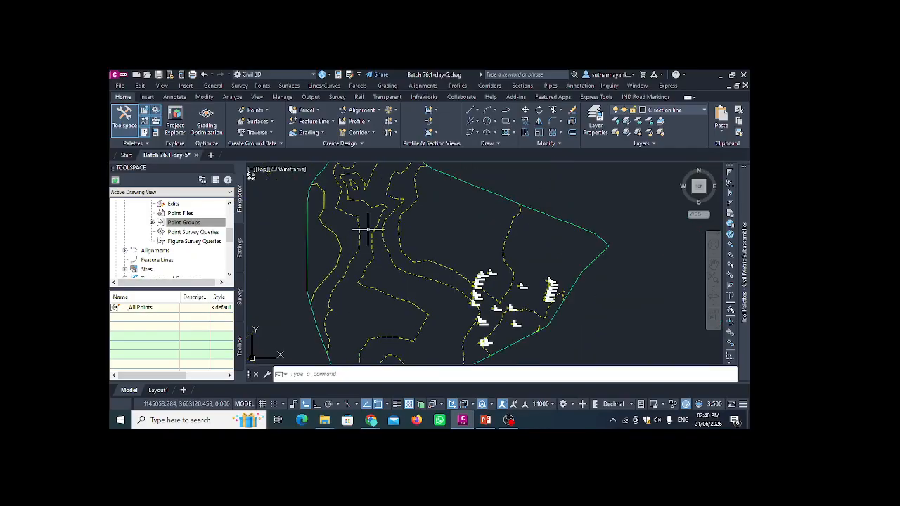
{"action": "mouse_move", "coordinate": [419, 216]}
{"action": "middle_mouse_down"}
{"action": "mouse_move", "coordinate": [422, 238]}
{"action": "mouse_move", "coordinate": [416, 234]}
{"action": "middle_mouse_up"}
{"action": "scroll", "coordinate": [445, 230], "scroll_direction": "down", "scroll_amount": 2}
{"action": "scroll", "coordinate": [445, 230], "scroll_direction": "up", "scroll_amount": 2}
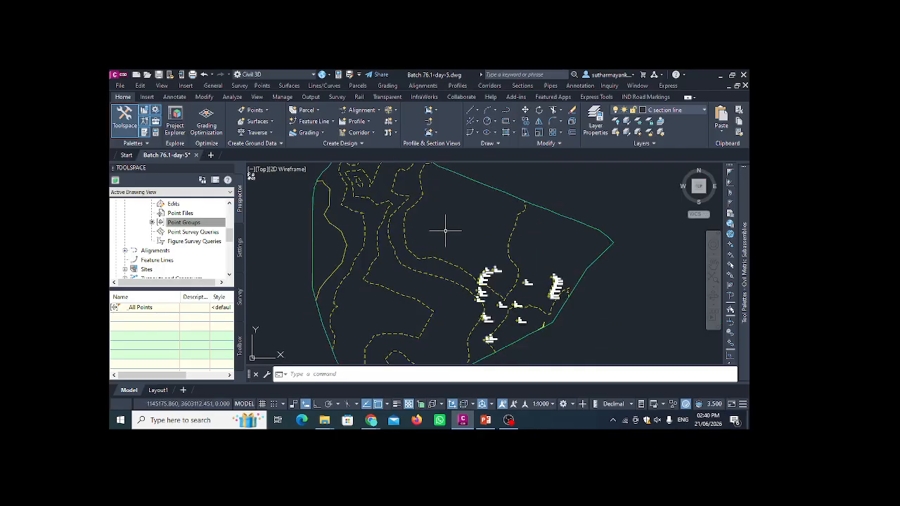
Create a centerline alignment named ROAD1 with the Proposed style and the Major and Minor only label set
{"action": "left_click", "coordinate": [371, 111]}
{"action": "left_click", "coordinate": [377, 124]}
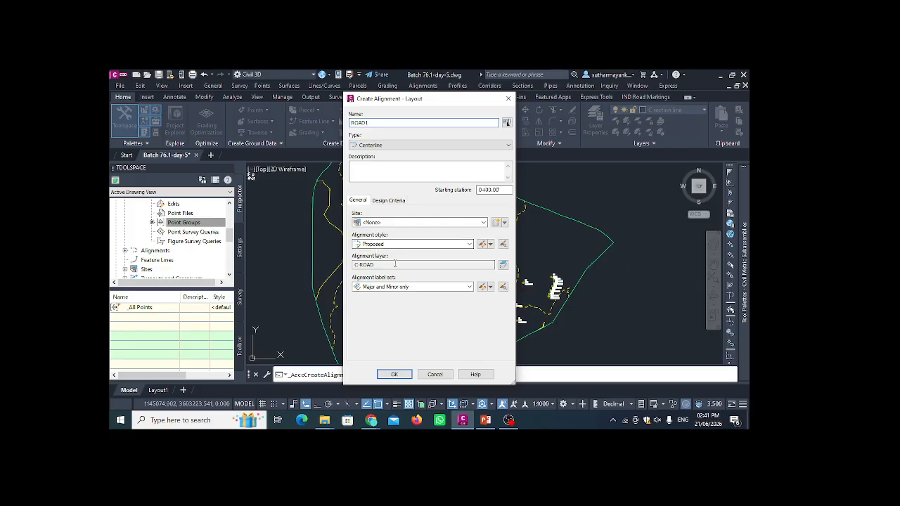
{"action": "left_click", "coordinate": [396, 375]}
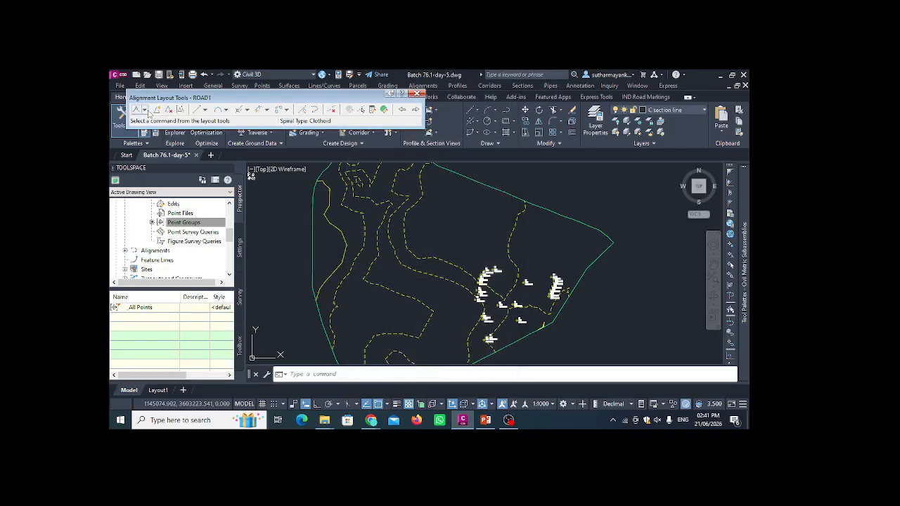
Begin laying out ROAD1 as tangents with curves, placing its start point at the northern end of the surface
{"action": "left_click", "coordinate": [145, 111]}
{"action": "left_click", "coordinate": [156, 129]}
{"action": "scroll", "coordinate": [378, 203], "scroll_direction": "down", "scroll_amount": 2}
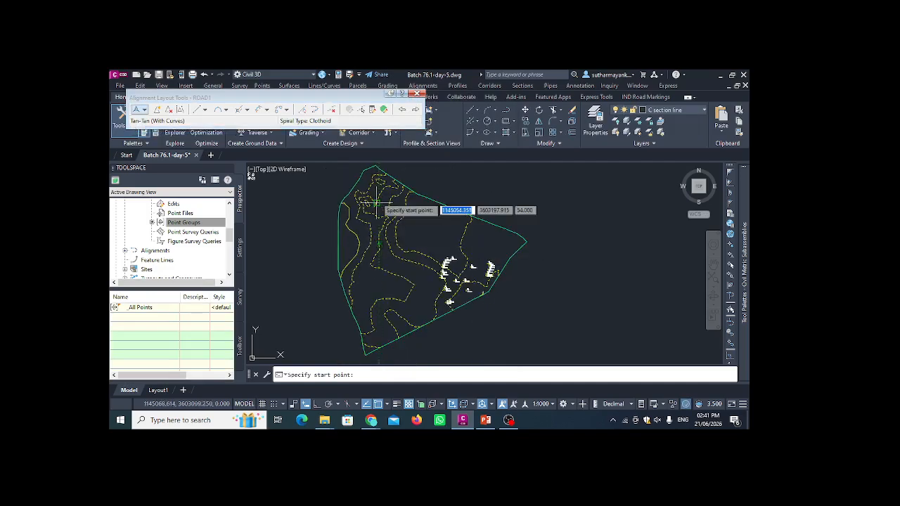
{"action": "scroll", "coordinate": [380, 197], "scroll_direction": "up", "scroll_amount": 5}
{"action": "scroll", "coordinate": [387, 180], "scroll_direction": "down", "scroll_amount": 2}
{"action": "scroll", "coordinate": [382, 195], "scroll_direction": "up", "scroll_amount": 3}
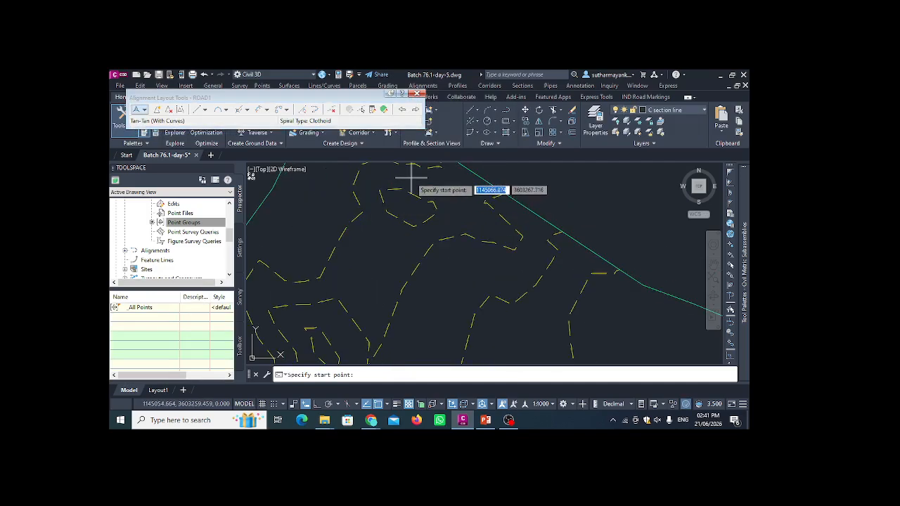
{"action": "left_click", "coordinate": [411, 181]}
Continue ROAD1 south through one curved bend in the western part of the site and end it near the southern boundary
{"action": "scroll", "coordinate": [361, 251], "scroll_direction": "down", "scroll_amount": 3}
{"action": "scroll", "coordinate": [352, 246], "scroll_direction": "up", "scroll_amount": 4}
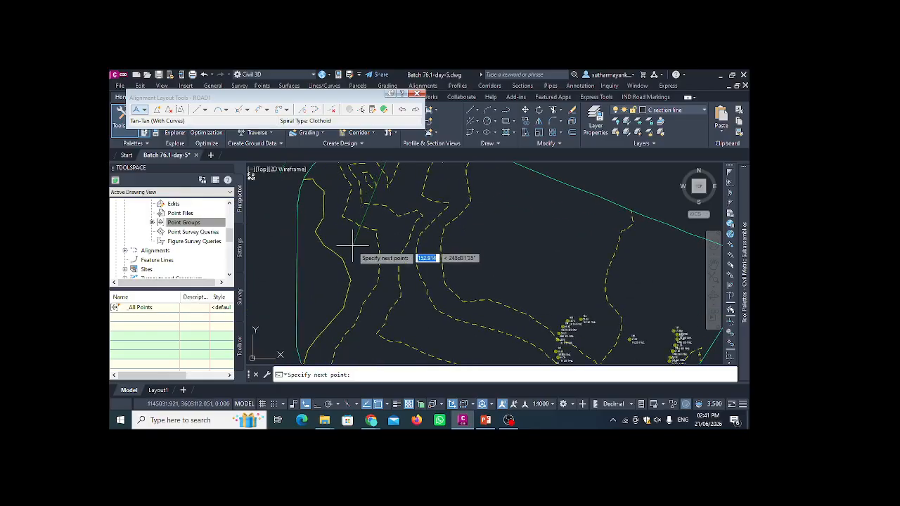
{"action": "scroll", "coordinate": [355, 248], "scroll_direction": "down", "scroll_amount": 3}
{"action": "scroll", "coordinate": [379, 255], "scroll_direction": "up", "scroll_amount": 3}
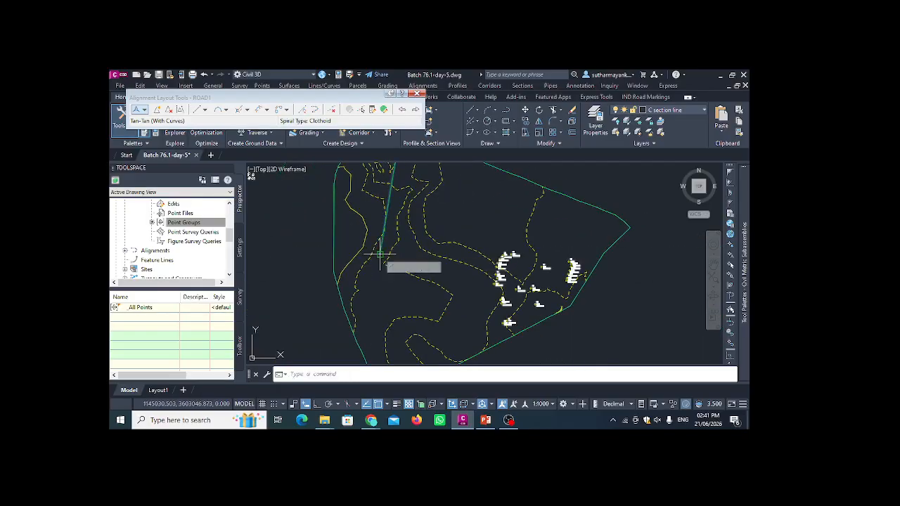
{"action": "scroll", "coordinate": [409, 313], "scroll_direction": "down", "scroll_amount": 3}
{"action": "scroll", "coordinate": [371, 279], "scroll_direction": "up", "scroll_amount": 3}
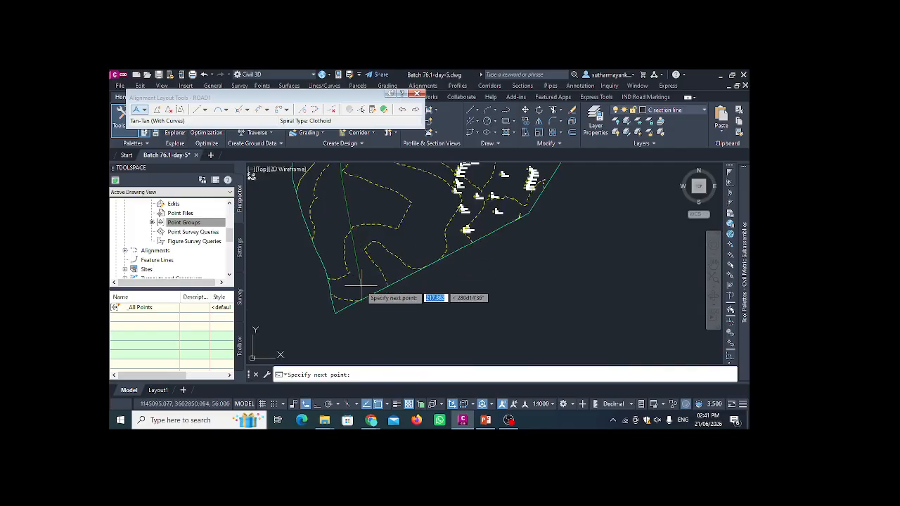
{"action": "scroll", "coordinate": [361, 289], "scroll_direction": "up", "scroll_amount": 2}
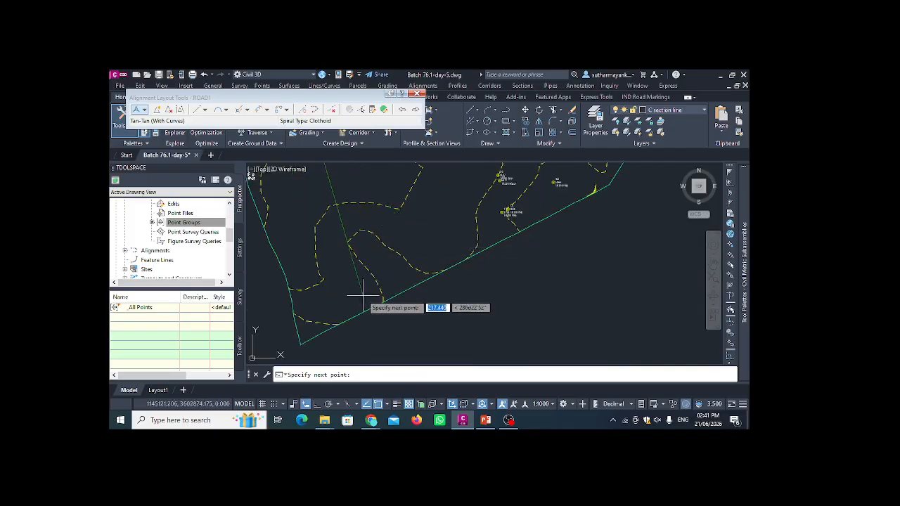
{"action": "scroll", "coordinate": [394, 267], "scroll_direction": "down", "scroll_amount": 3}
{"action": "scroll", "coordinate": [384, 229], "scroll_direction": "up", "scroll_amount": 2}
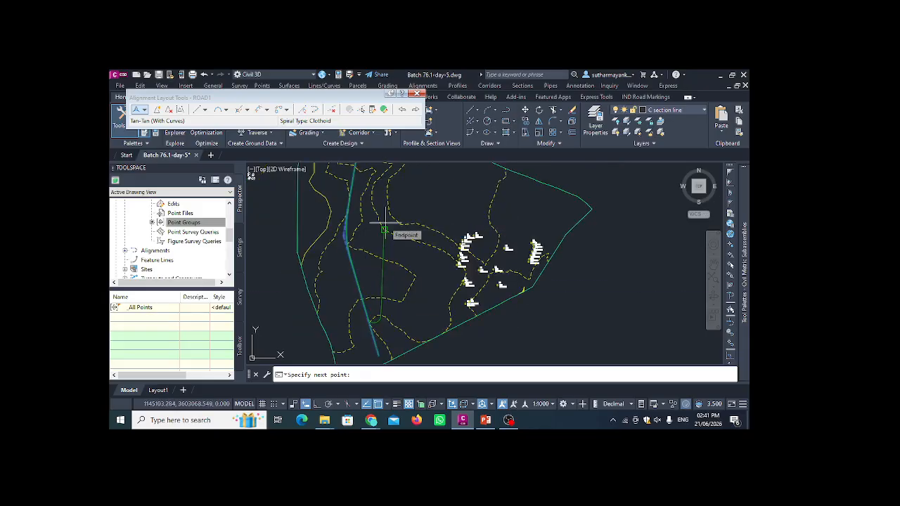
{"action": "key", "text": "Return"}
Inspect the course and station labels of ROAD1 across the surface and close its layout tools
{"action": "scroll", "coordinate": [385, 225], "scroll_direction": "up", "scroll_amount": 2}
{"action": "scroll", "coordinate": [385, 223], "scroll_direction": "down", "scroll_amount": 4}
{"action": "scroll", "coordinate": [352, 222], "scroll_direction": "up", "scroll_amount": 3}
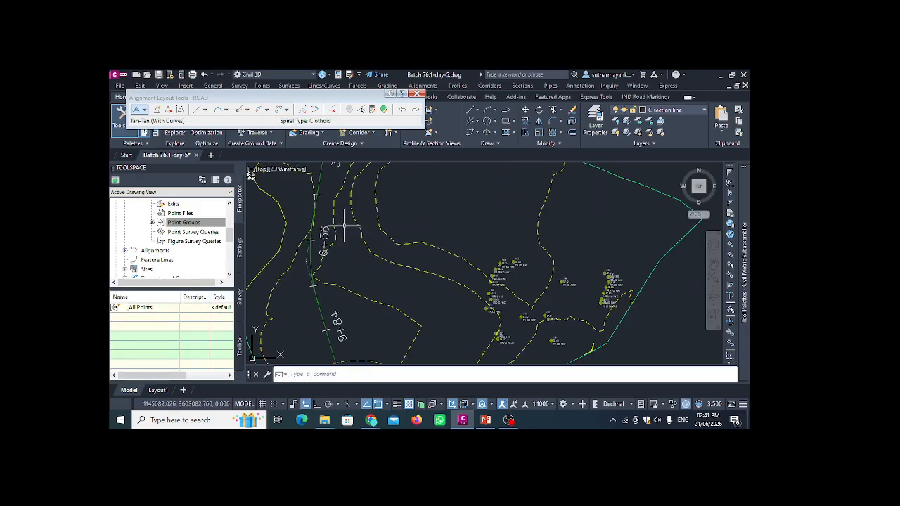
{"action": "scroll", "coordinate": [344, 218], "scroll_direction": "down", "scroll_amount": 2}
{"action": "scroll", "coordinate": [344, 217], "scroll_direction": "up", "scroll_amount": 4}
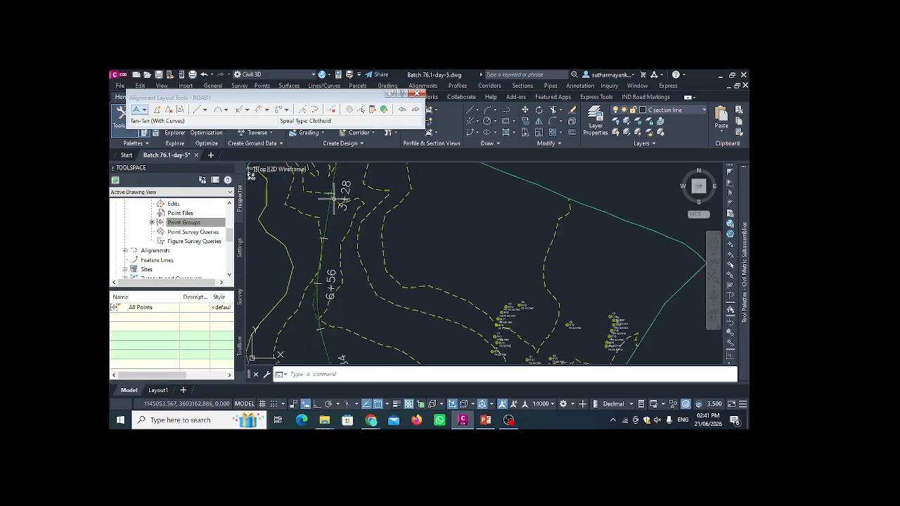
{"action": "scroll", "coordinate": [347, 221], "scroll_direction": "down", "scroll_amount": 3}
{"action": "scroll", "coordinate": [347, 220], "scroll_direction": "up", "scroll_amount": 2}
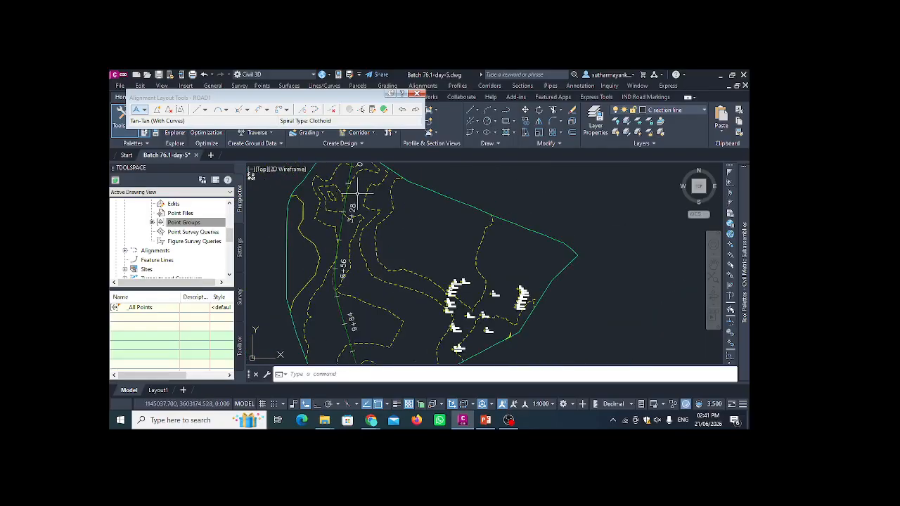
{"action": "scroll", "coordinate": [358, 191], "scroll_direction": "down", "scroll_amount": 2}
{"action": "scroll", "coordinate": [363, 235], "scroll_direction": "down", "scroll_amount": 3}
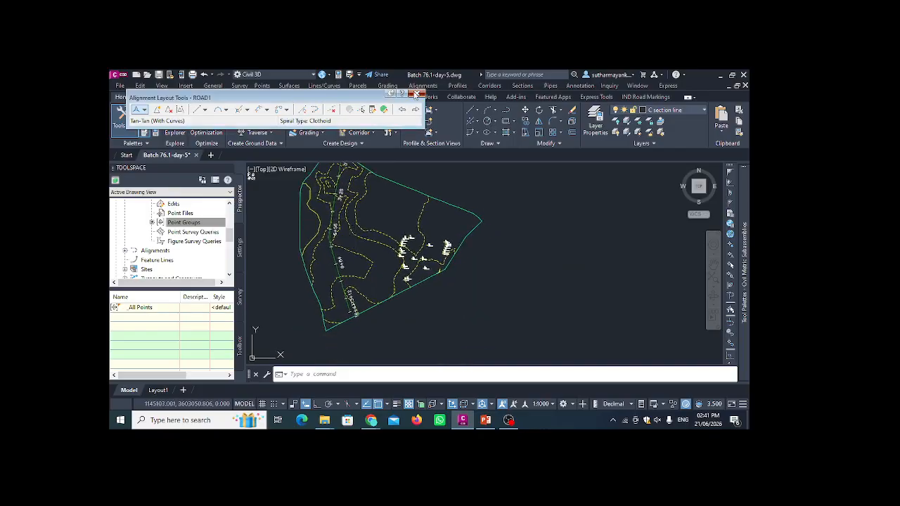
{"action": "left_click", "coordinate": [416, 94]}
Create a second centerline alignment named ROAD2 with the Proposed style and the Major and Minor only label set
{"action": "left_click", "coordinate": [360, 109]}
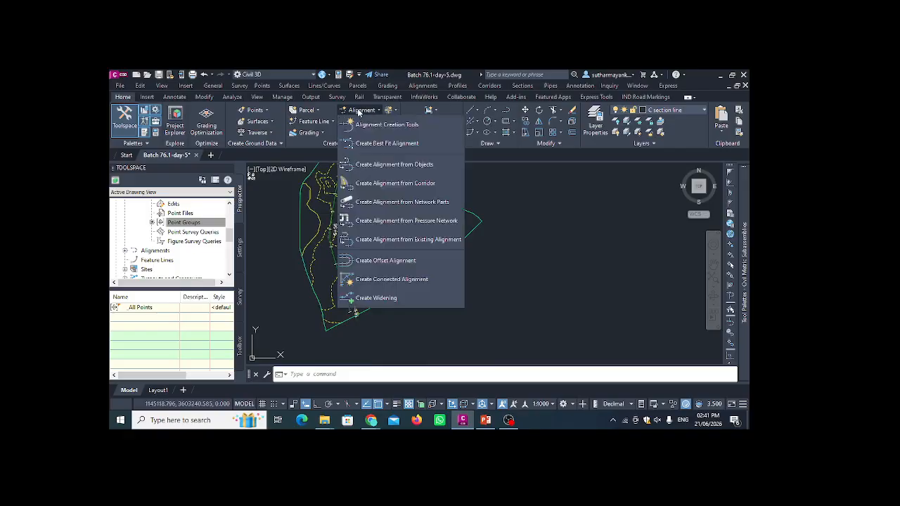
{"action": "left_click", "coordinate": [381, 125]}
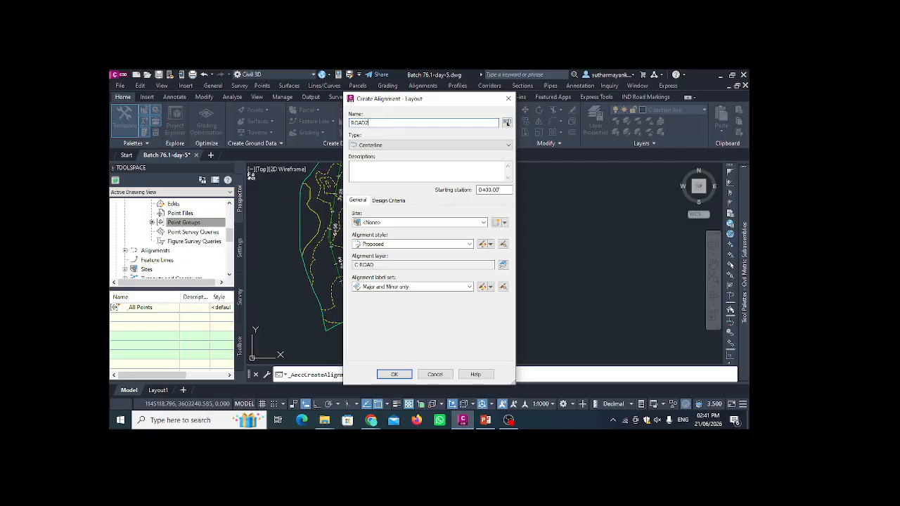
{"action": "left_click", "coordinate": [394, 375]}
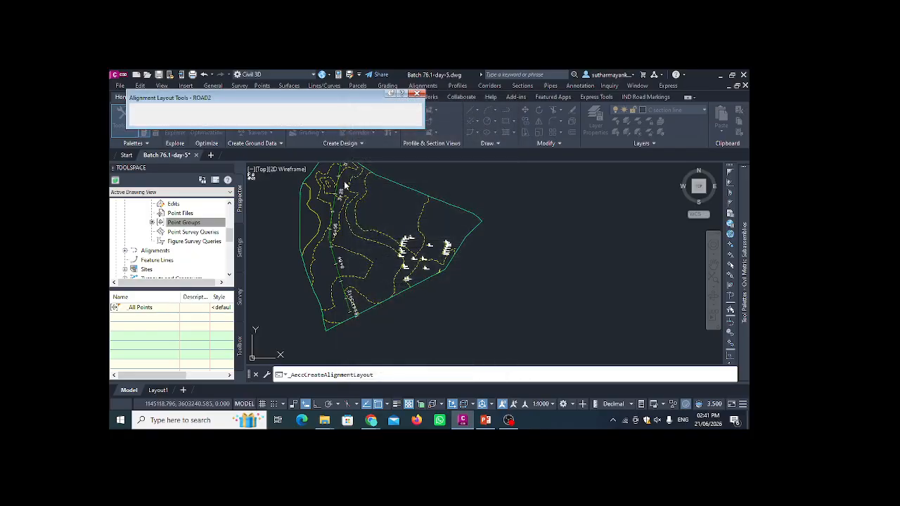
Begin laying out ROAD2 as tangents with curves, starting from a Nearest-snapped point on ROAD1 just south of its bend
{"action": "left_click", "coordinate": [144, 111]}
{"action": "left_click", "coordinate": [166, 129]}
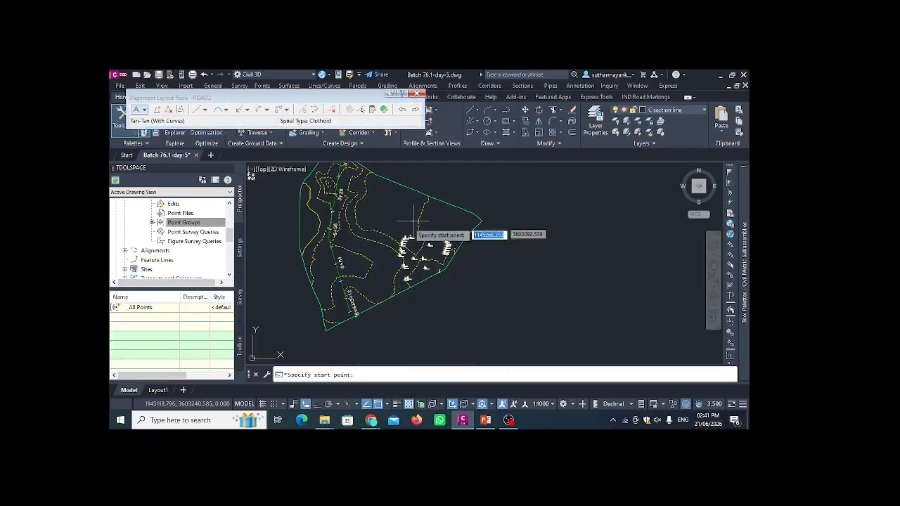
{"action": "scroll", "coordinate": [365, 248], "scroll_direction": "up", "scroll_amount": 4}
{"action": "scroll", "coordinate": [303, 248], "scroll_direction": "down", "scroll_amount": 2}
{"action": "scroll", "coordinate": [299, 250], "scroll_direction": "up", "scroll_amount": 4}
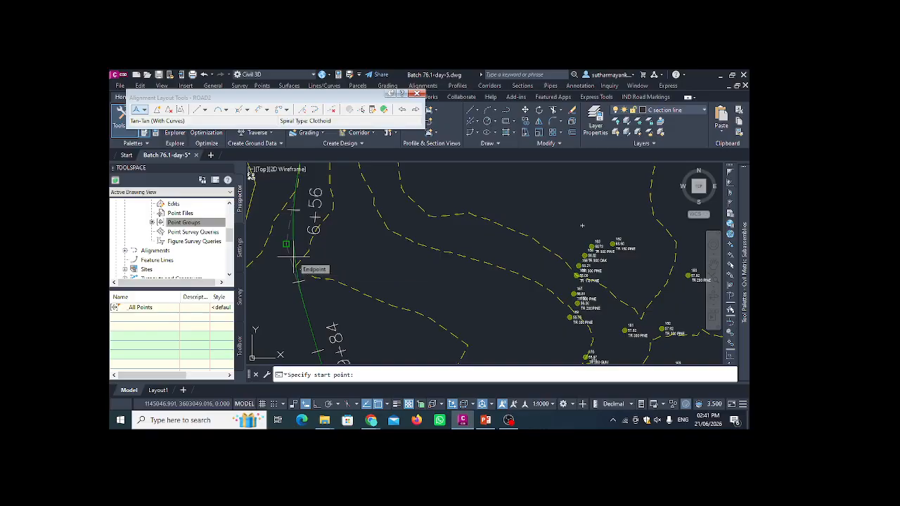
{"action": "right_click", "coordinate": [369, 262], "text": "shift"}
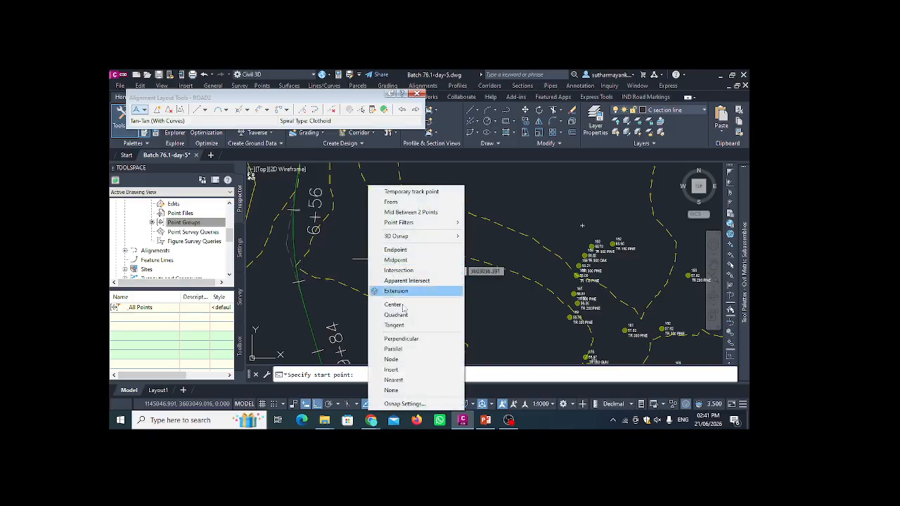
{"action": "left_click", "coordinate": [393, 380]}
{"action": "scroll", "coordinate": [311, 251], "scroll_direction": "down", "scroll_amount": 3}
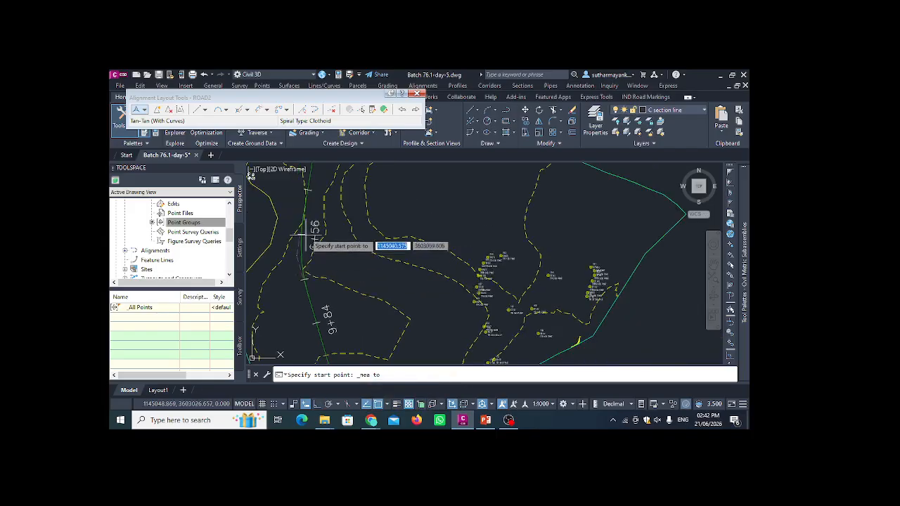
{"action": "scroll", "coordinate": [310, 292], "scroll_direction": "up", "scroll_amount": 2}
{"action": "left_click", "coordinate": [310, 290]}
Extend ROAD2 east through two curved bends and end it near the eastern corner of the surface
{"action": "scroll", "coordinate": [362, 272], "scroll_direction": "down", "scroll_amount": 2}
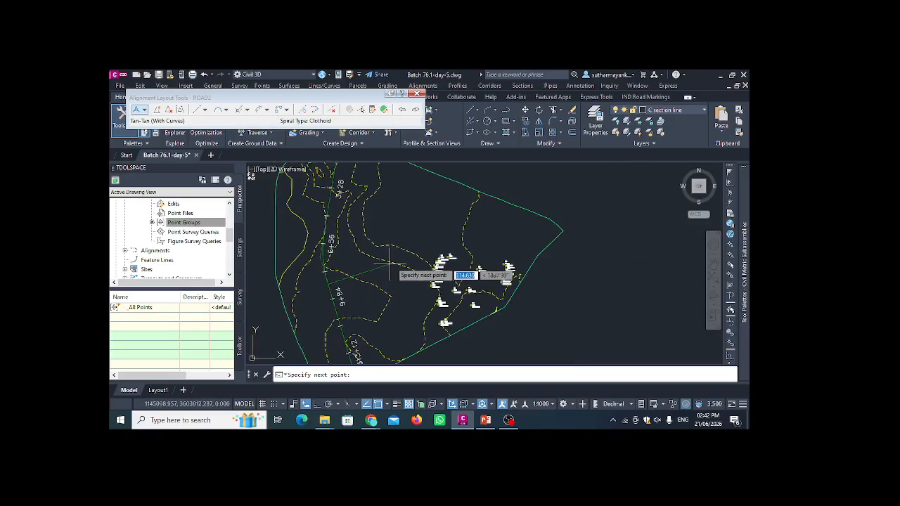
{"action": "scroll", "coordinate": [390, 266], "scroll_direction": "up", "scroll_amount": 2}
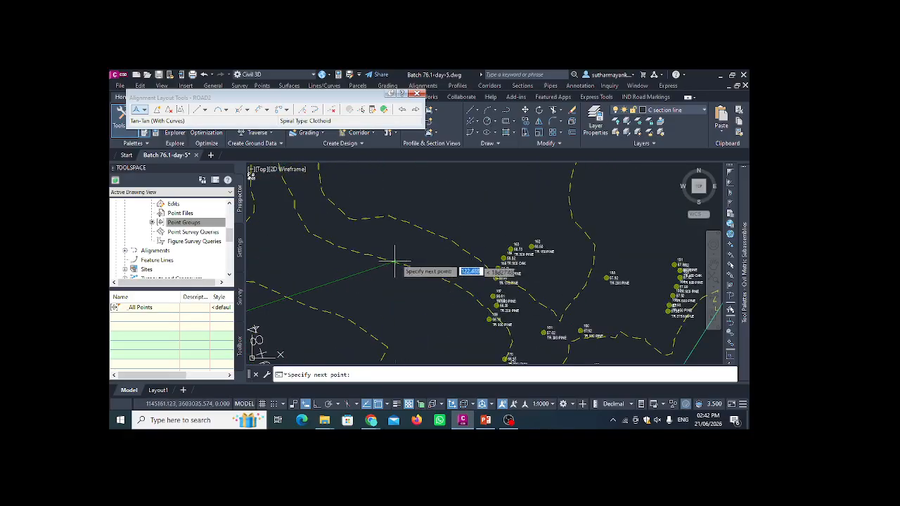
{"action": "left_click", "coordinate": [445, 196]}
{"action": "scroll", "coordinate": [445, 195], "scroll_direction": "down", "scroll_amount": 2}
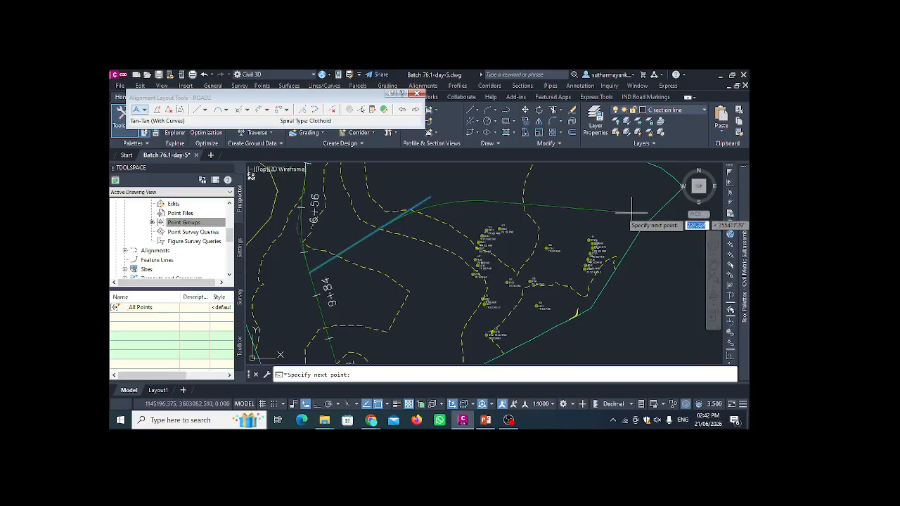
{"action": "left_click", "coordinate": [587, 219]}
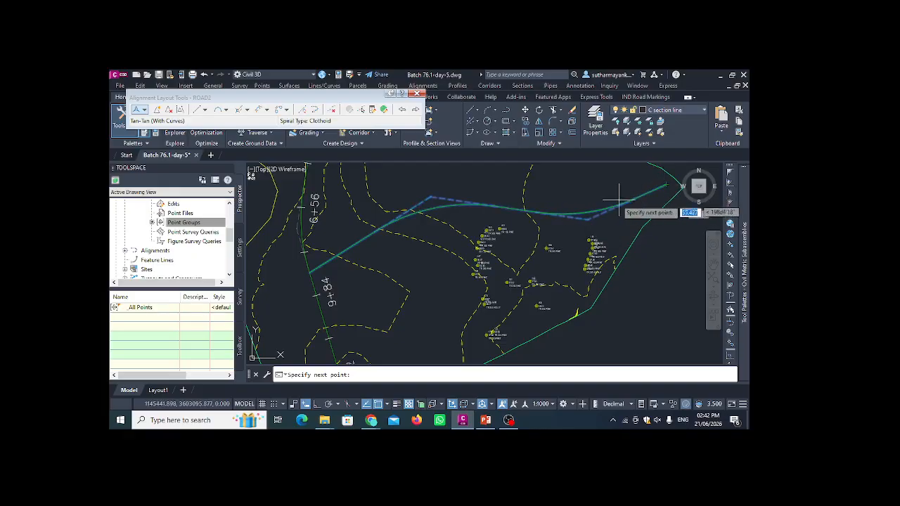
{"action": "key", "text": "Return"}
Close the ROAD2 layout tools and examine both road alignments and their station labels over the surface
{"action": "scroll", "coordinate": [577, 204], "scroll_direction": "down", "scroll_amount": 2}
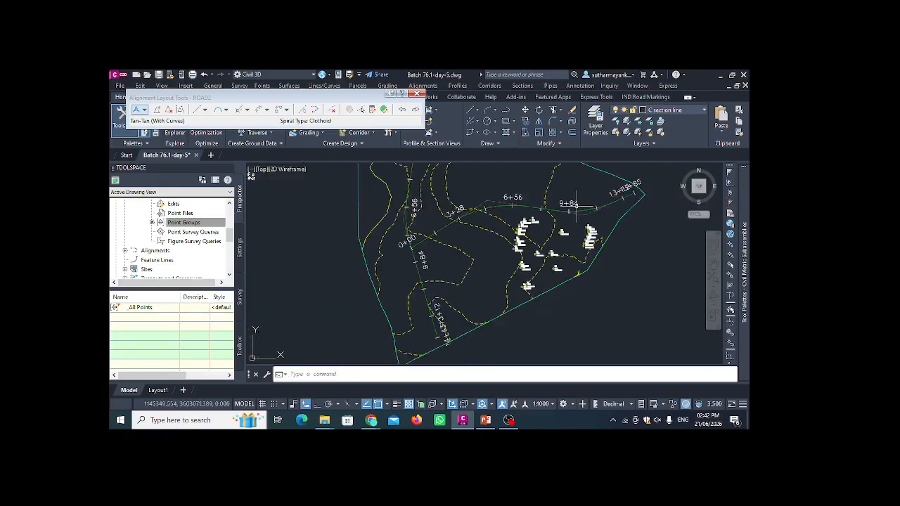
{"action": "scroll", "coordinate": [577, 204], "scroll_direction": "down", "scroll_amount": 2}
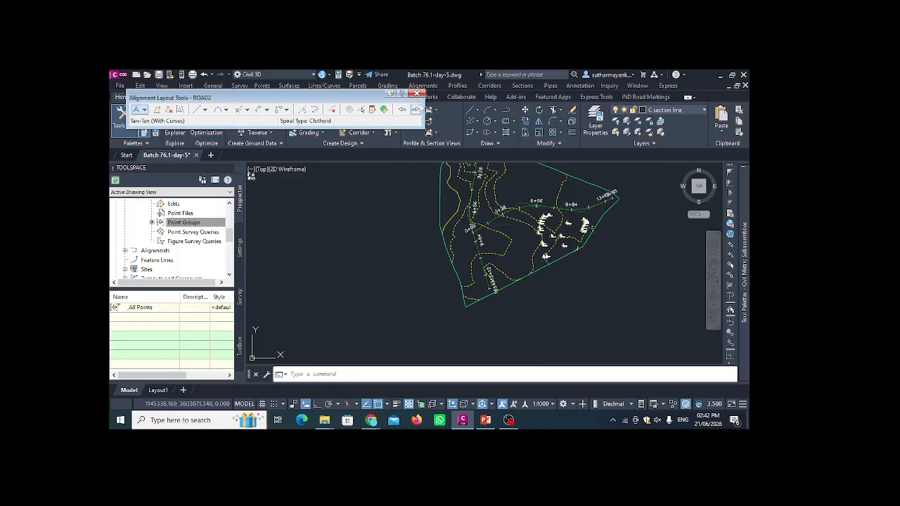
{"action": "left_click", "coordinate": [417, 93]}
{"action": "scroll", "coordinate": [410, 247], "scroll_direction": "down", "scroll_amount": 2}
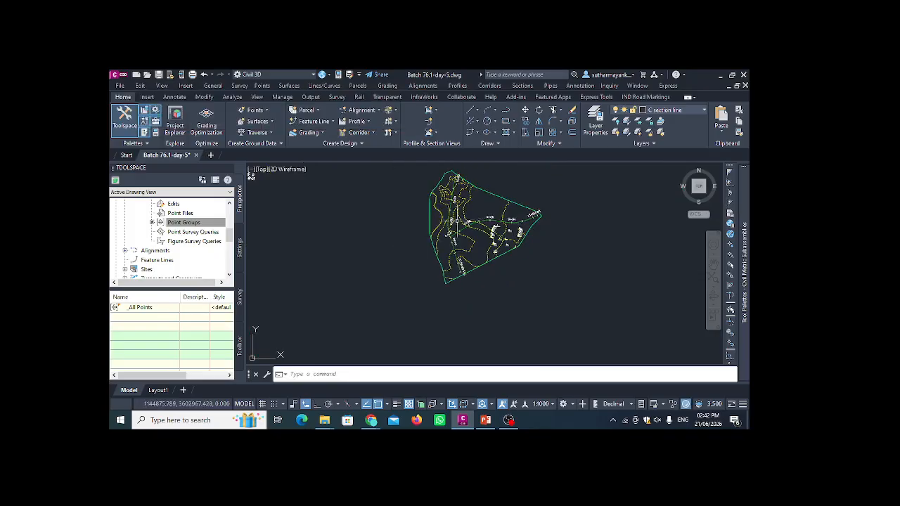
{"action": "scroll", "coordinate": [410, 247], "scroll_direction": "up", "scroll_amount": 4}
{"action": "scroll", "coordinate": [405, 247], "scroll_direction": "down", "scroll_amount": 3}
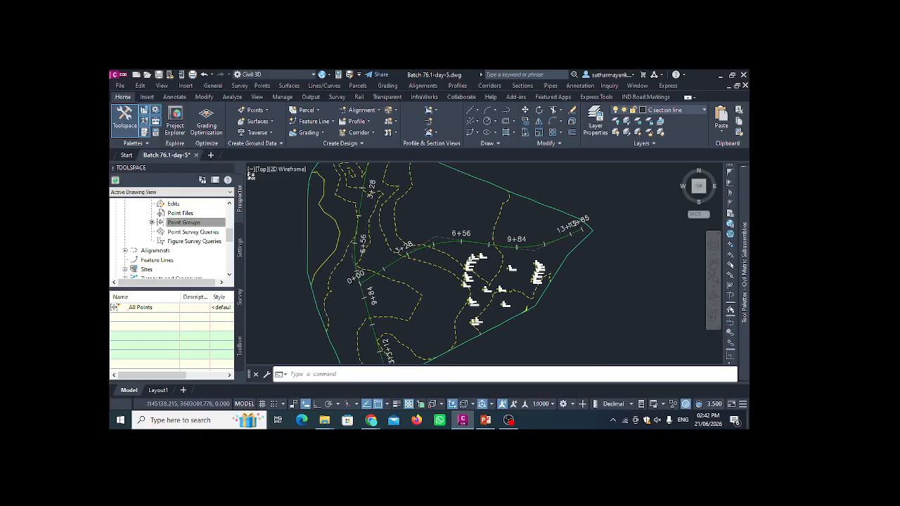
{"action": "scroll", "coordinate": [394, 248], "scroll_direction": "up", "scroll_amount": 2}
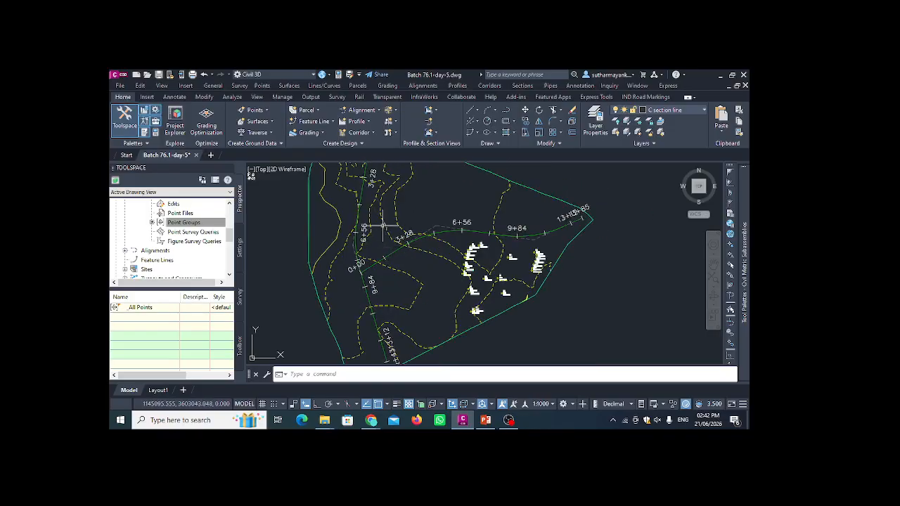
{"action": "scroll", "coordinate": [382, 226], "scroll_direction": "down", "scroll_amount": 2}
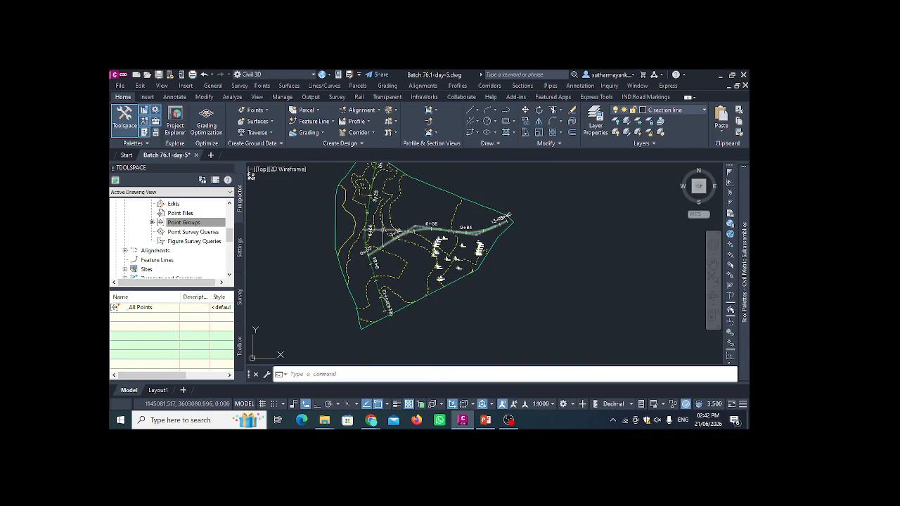
{"action": "scroll", "coordinate": [365, 215], "scroll_direction": "up", "scroll_amount": 2}
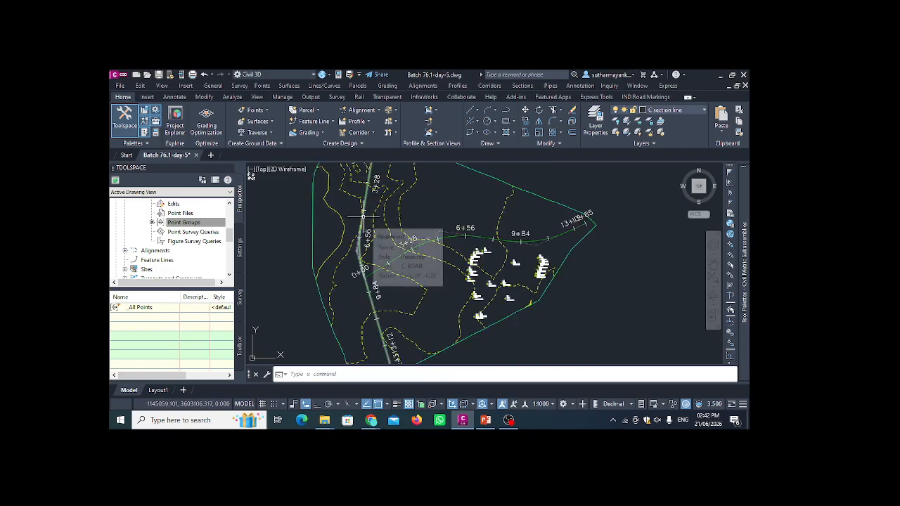
Create a surface profile of EG SURFACE along ROAD1 and draw it in a profile view placed east of the site
{"action": "left_click", "coordinate": [363, 216]}
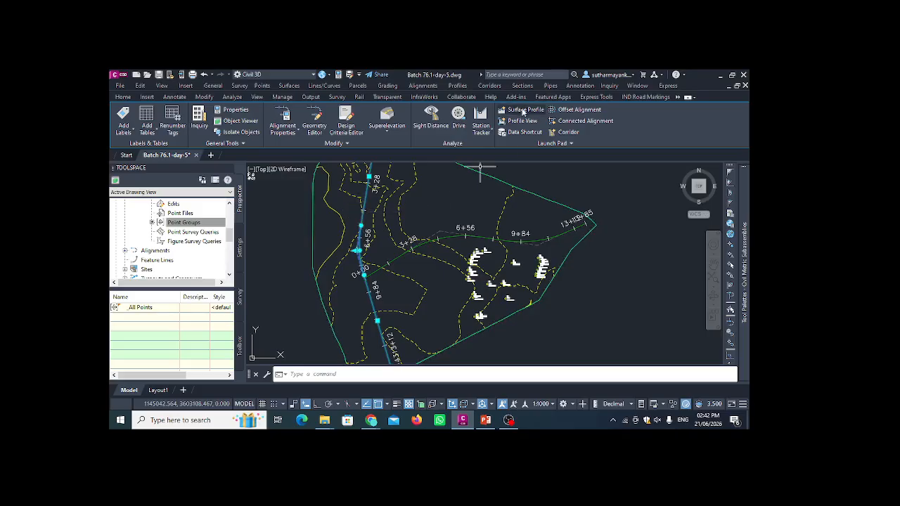
{"action": "left_click", "coordinate": [522, 112]}
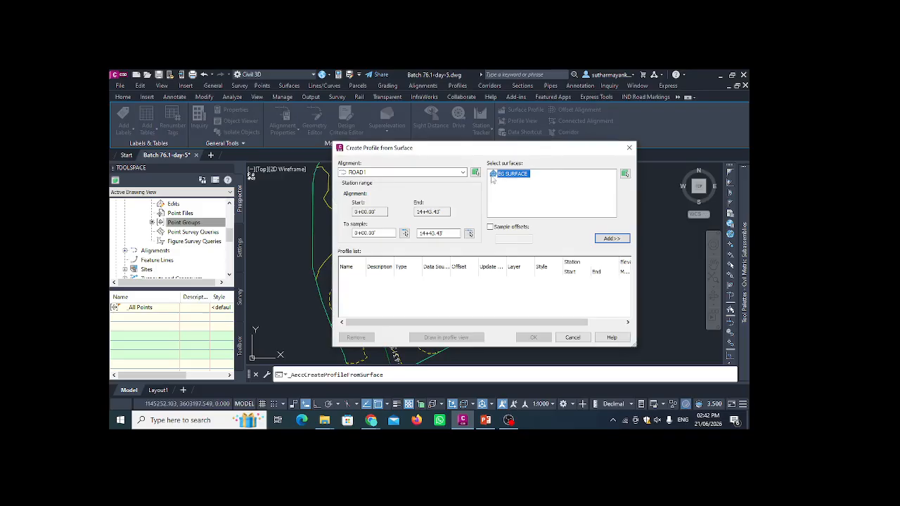
{"action": "left_click", "coordinate": [608, 238]}
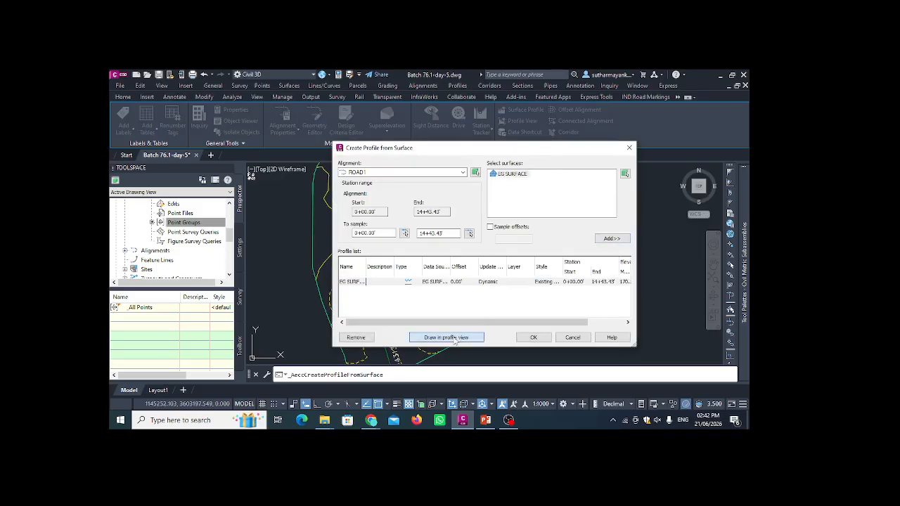
{"action": "left_click", "coordinate": [450, 337]}
{"action": "left_click", "coordinate": [373, 318]}
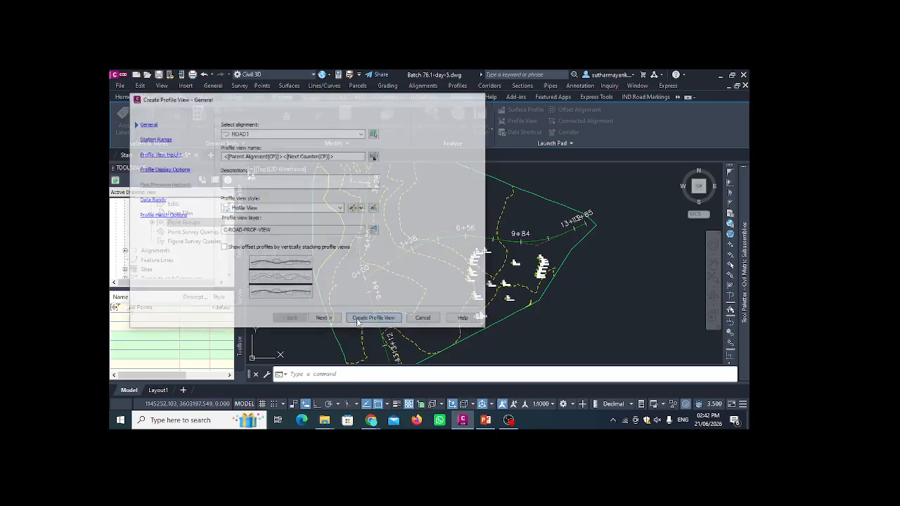
{"action": "scroll", "coordinate": [297, 246], "scroll_direction": "down", "scroll_amount": 5}
{"action": "scroll", "coordinate": [439, 211], "scroll_direction": "up", "scroll_amount": 2}
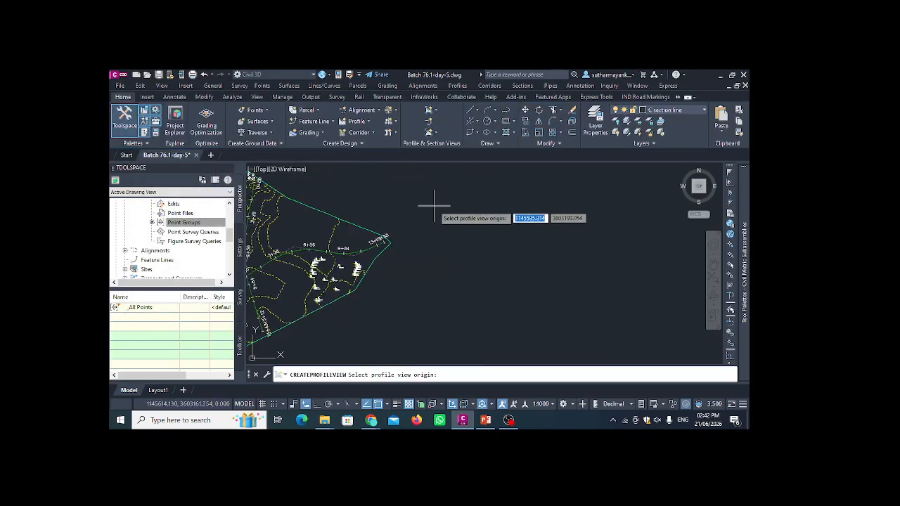
{"action": "left_click", "coordinate": [434, 206]}
{"action": "scroll", "coordinate": [526, 190], "scroll_direction": "down", "scroll_amount": 5}
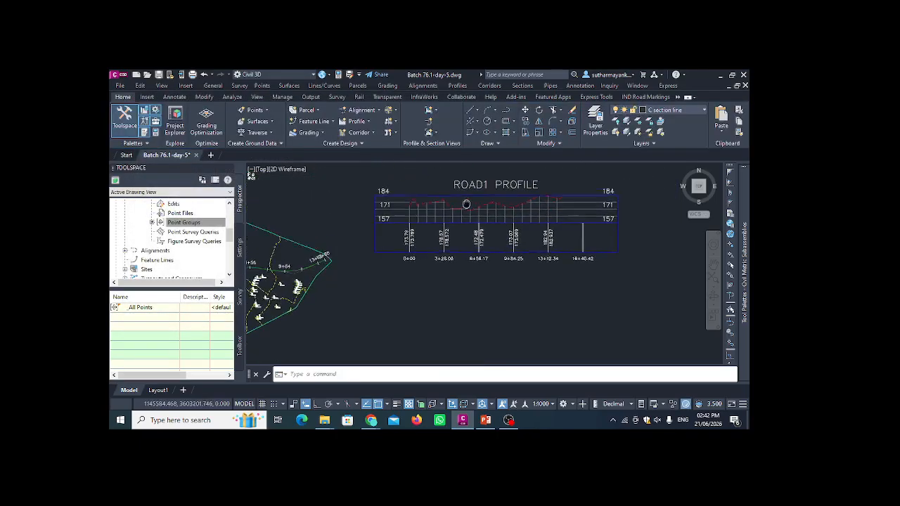
Create a surface profile of EG SURFACE along ROAD2 and draw its profile view below the ROAD1 profile view
{"action": "scroll", "coordinate": [430, 204], "scroll_direction": "up", "scroll_amount": 3}
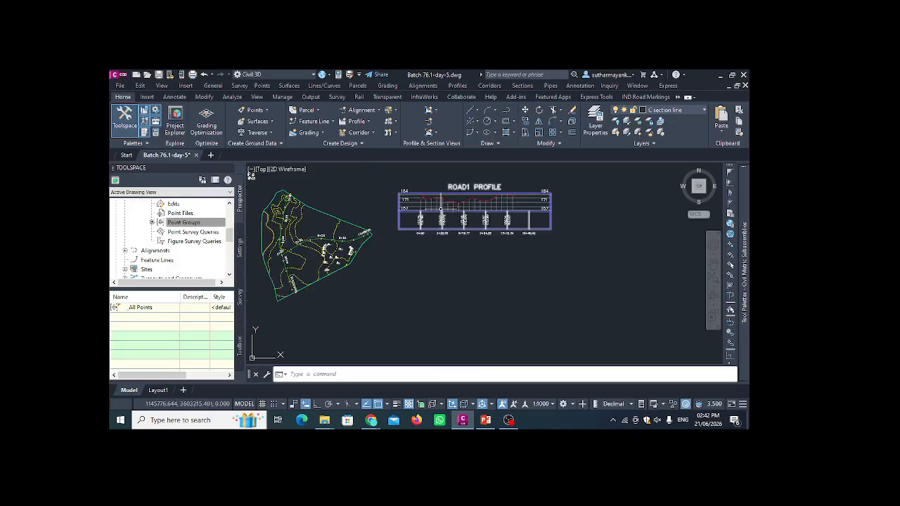
{"action": "scroll", "coordinate": [301, 232], "scroll_direction": "up", "scroll_amount": 3}
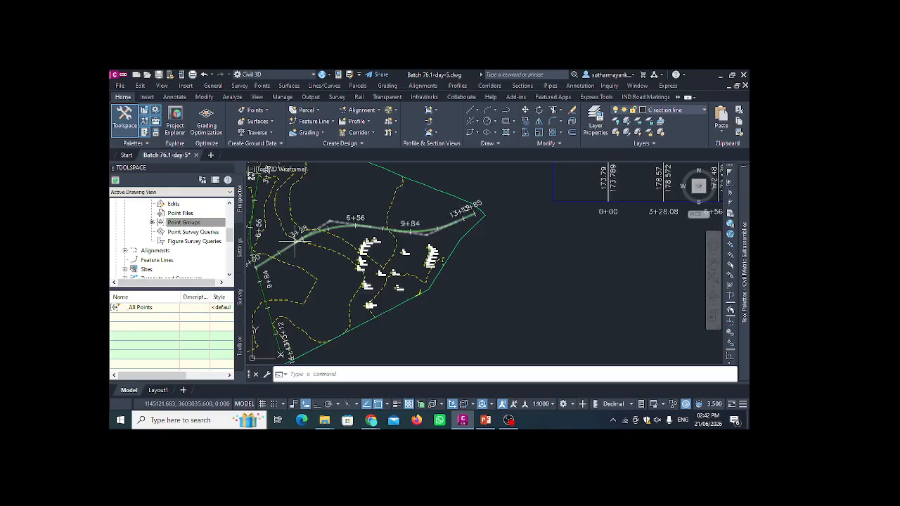
{"action": "left_click", "coordinate": [296, 240]}
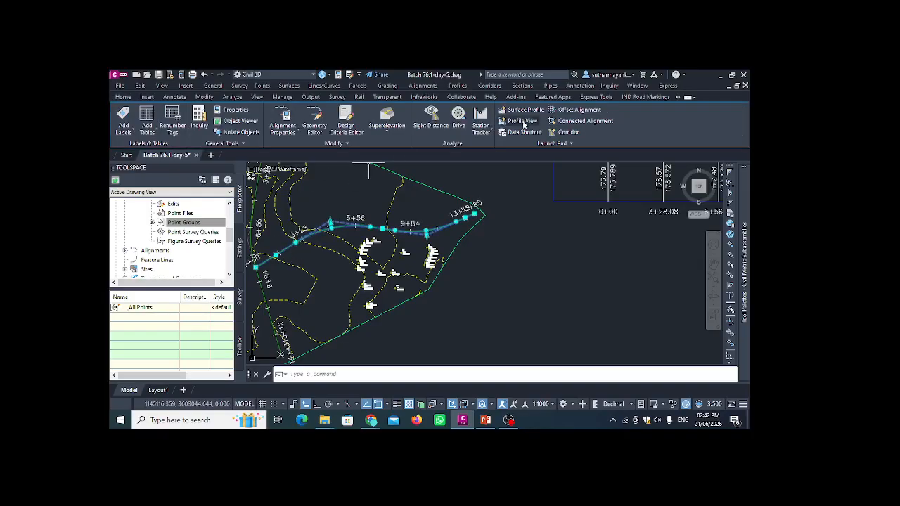
{"action": "left_click", "coordinate": [527, 110]}
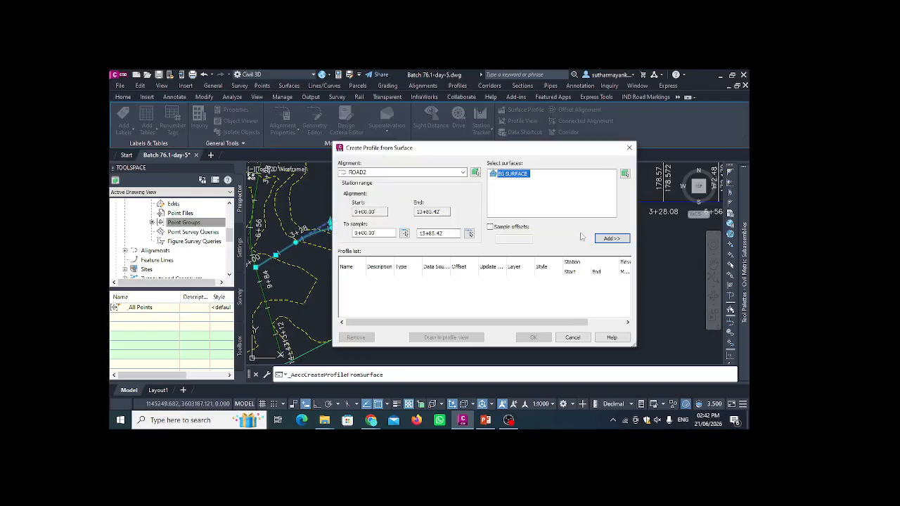
{"action": "left_click", "coordinate": [605, 239]}
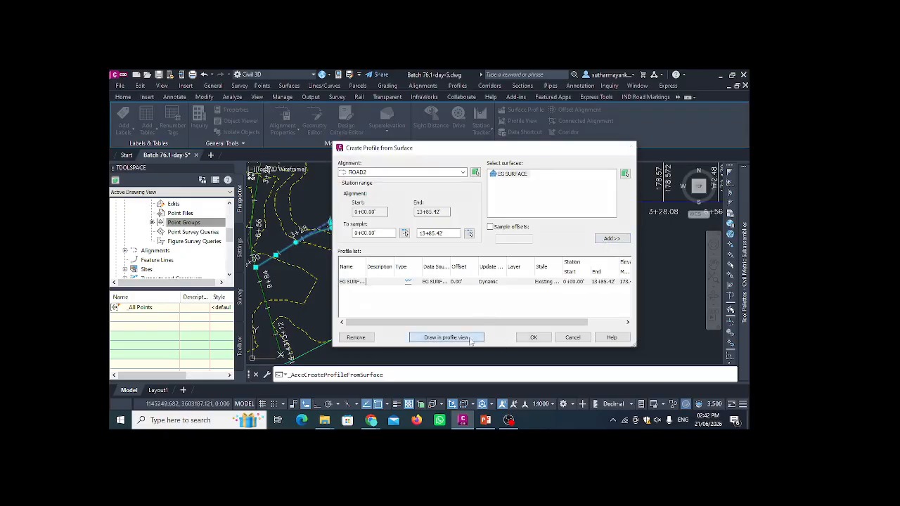
{"action": "left_click", "coordinate": [445, 338]}
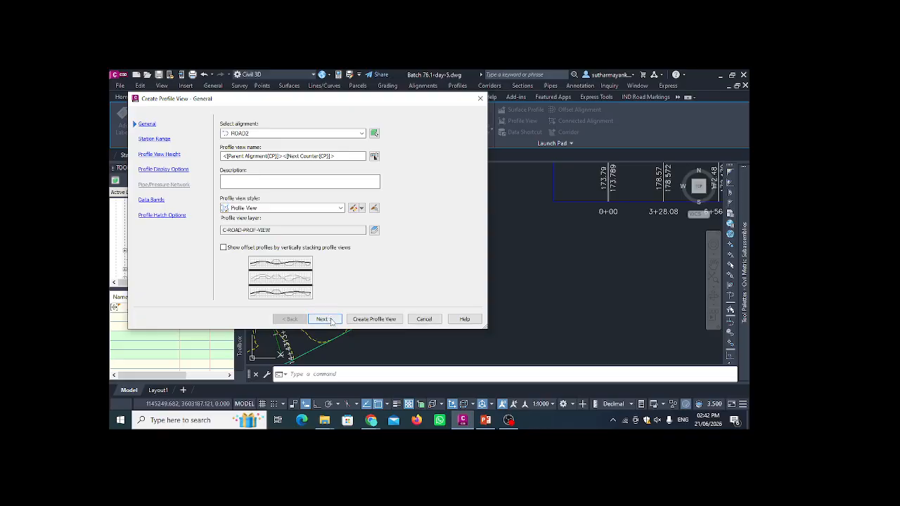
{"action": "left_click", "coordinate": [361, 320]}
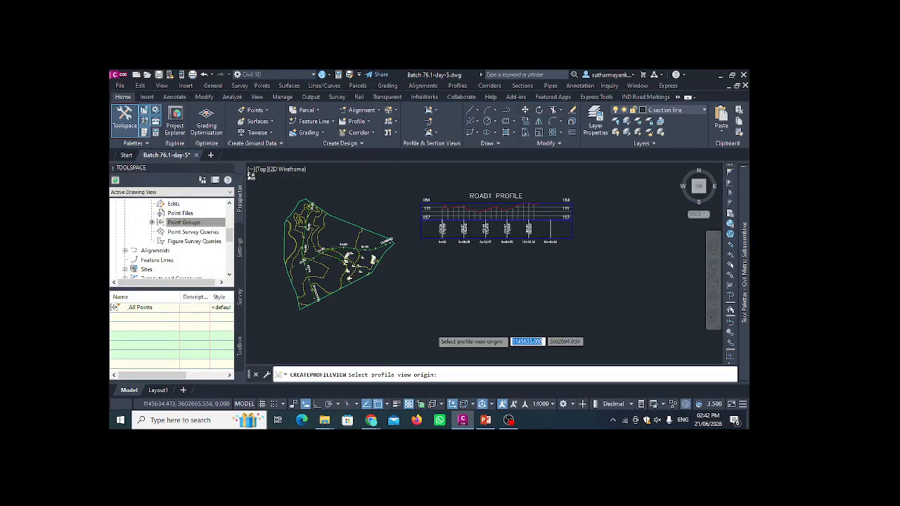
{"action": "left_click", "coordinate": [422, 320]}
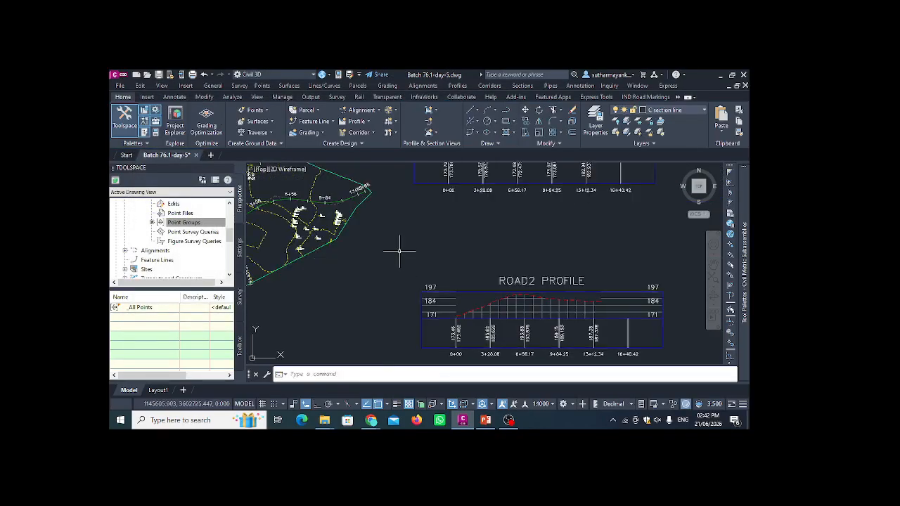
Create a layout profile named DP ROAD 1 in the ROAD1 profile view with the Design Profile style and Complete Label Set
{"action": "scroll", "coordinate": [415, 253], "scroll_direction": "down", "scroll_amount": 2}
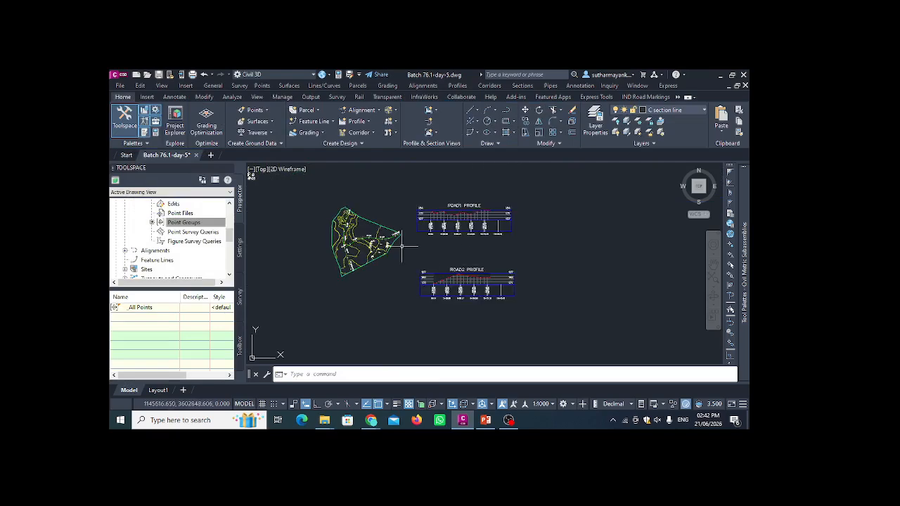
{"action": "scroll", "coordinate": [454, 239], "scroll_direction": "up", "scroll_amount": 2}
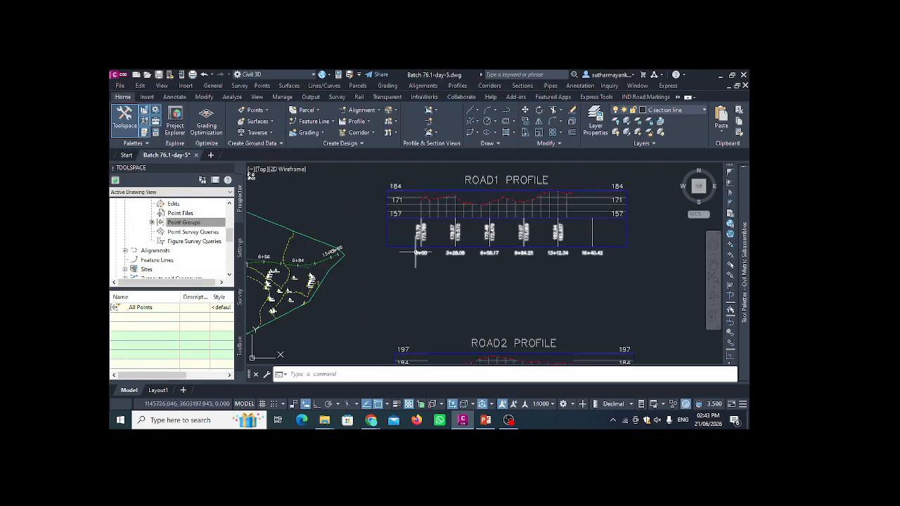
{"action": "left_click", "coordinate": [444, 206]}
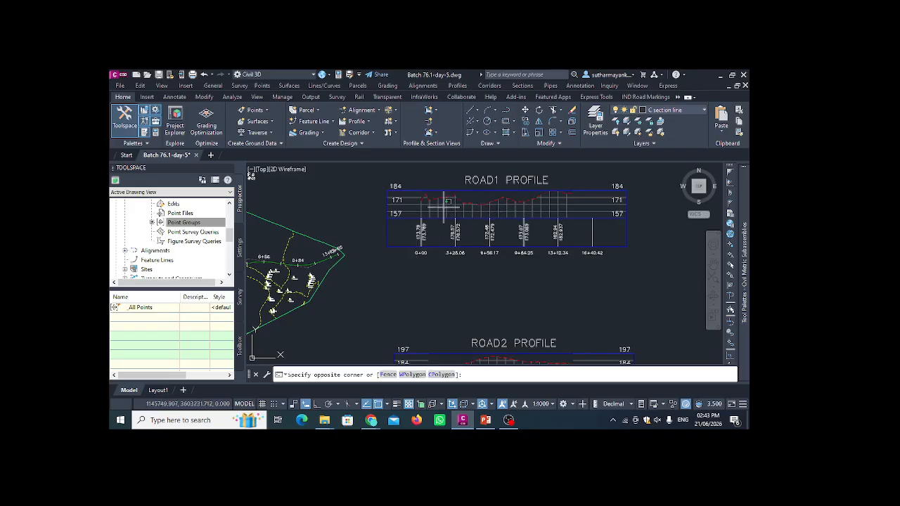
{"action": "left_click", "coordinate": [424, 220]}
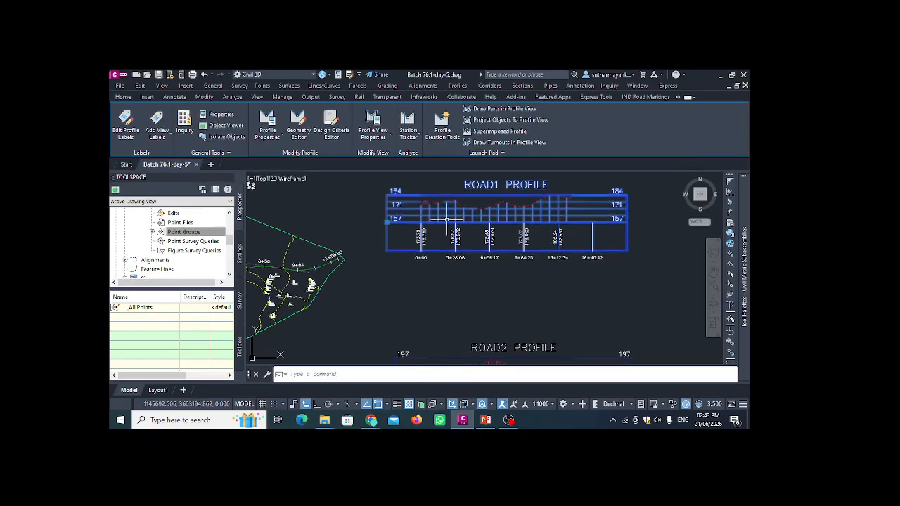
{"action": "mouse_move", "coordinate": [447, 220]}
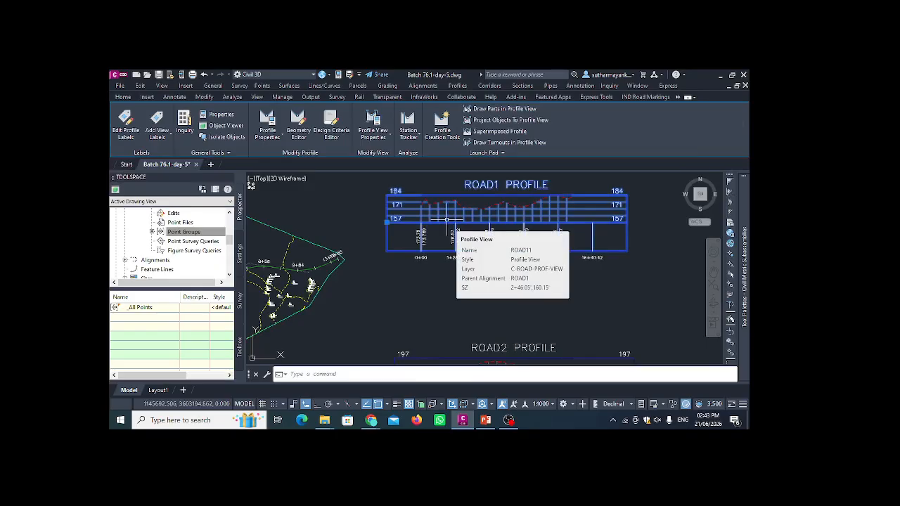
{"action": "left_click", "coordinate": [443, 132]}
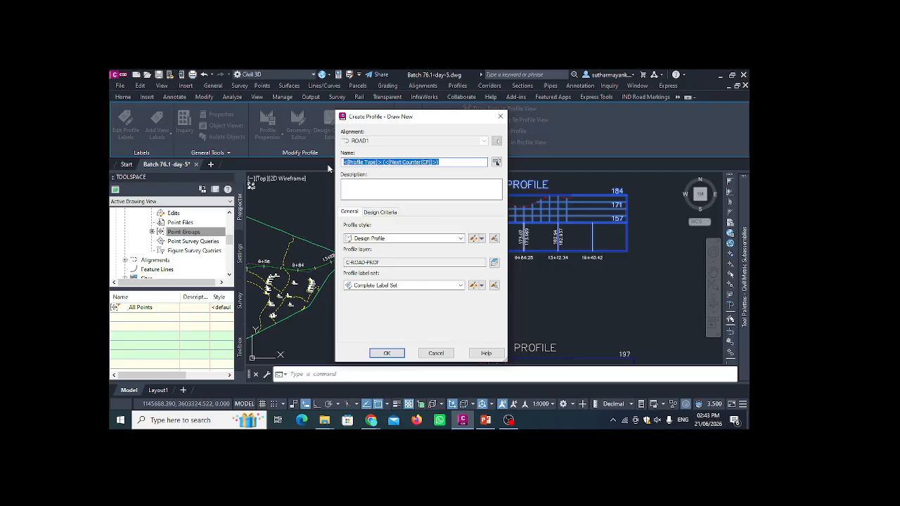
{"action": "type", "text": "DP ROAD 1"}
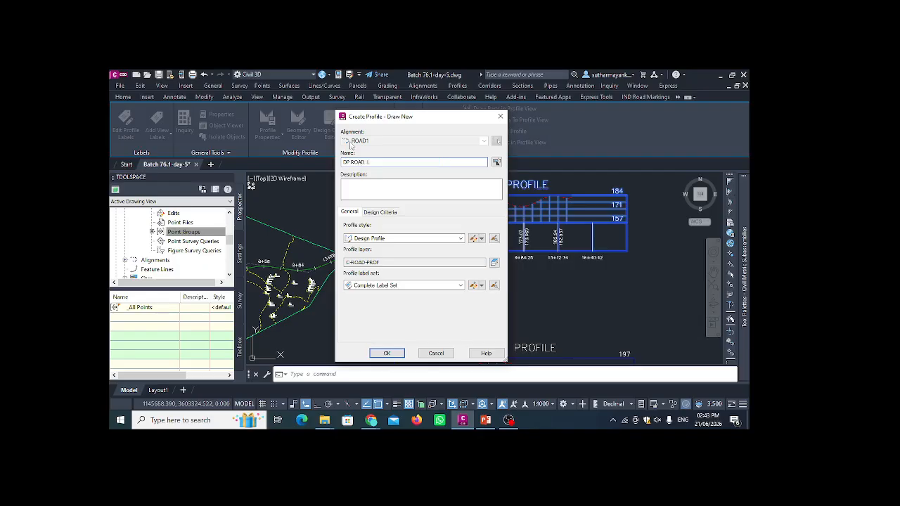
{"action": "left_click", "coordinate": [398, 356]}
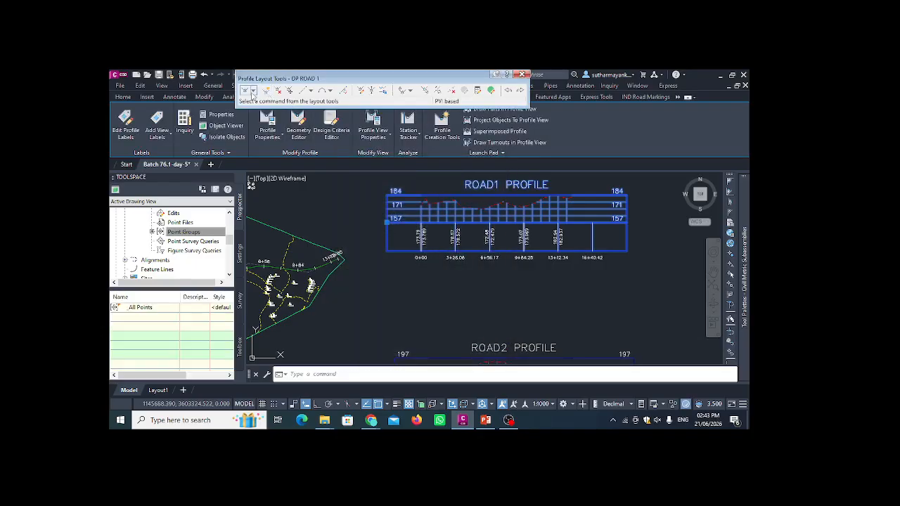
Start DP ROAD 1 as tangents with curves from the ground line's start at 0+00, over the crest near 3+28 to the low point near 5+37
{"action": "left_click", "coordinate": [253, 91]}
{"action": "left_click", "coordinate": [292, 112]}
{"action": "scroll", "coordinate": [408, 216], "scroll_direction": "up", "scroll_amount": 5}
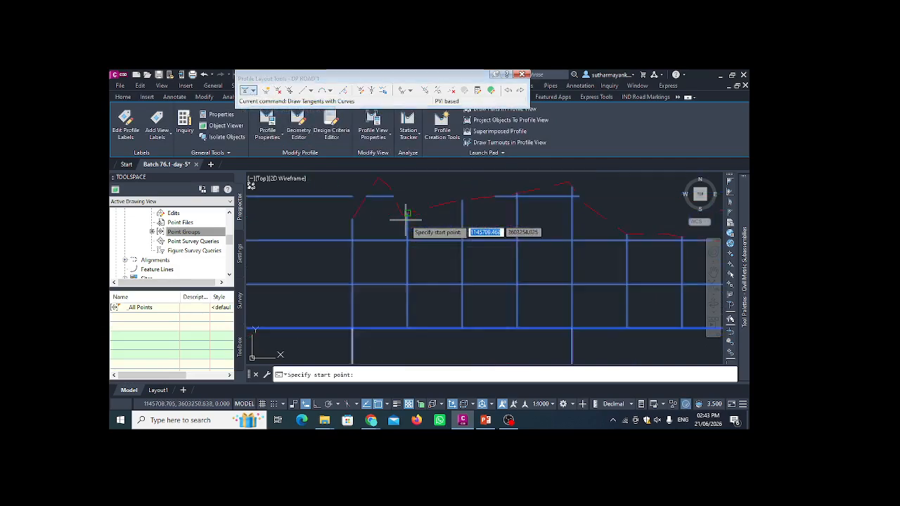
{"action": "scroll", "coordinate": [338, 249], "scroll_direction": "down", "scroll_amount": 5}
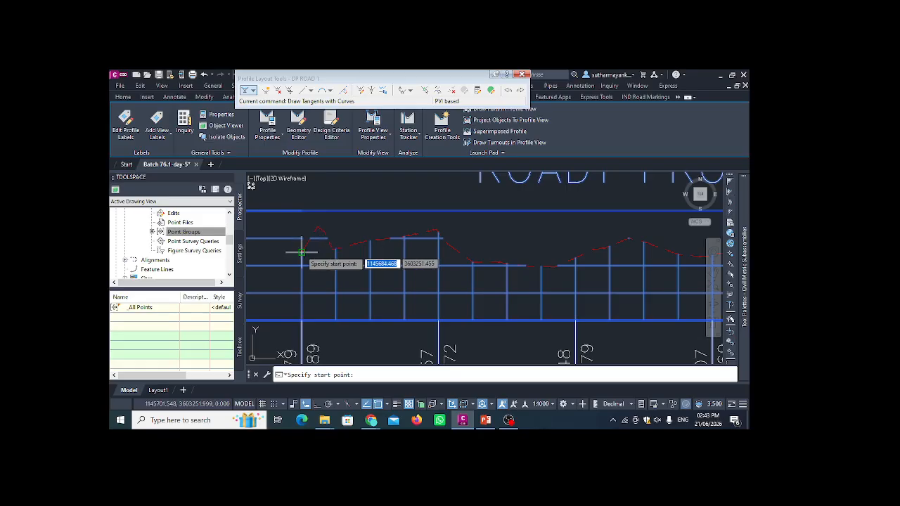
{"action": "left_click", "coordinate": [302, 251]}
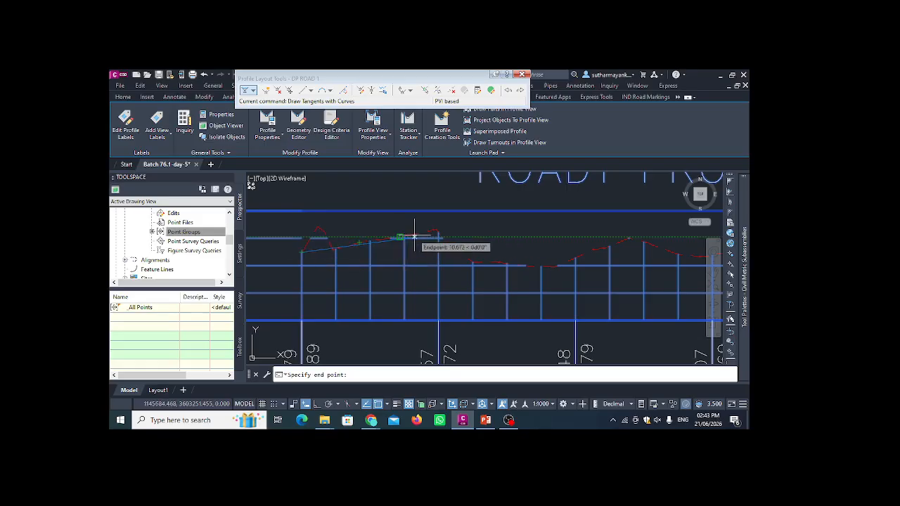
{"action": "scroll", "coordinate": [435, 237], "scroll_direction": "up", "scroll_amount": 3}
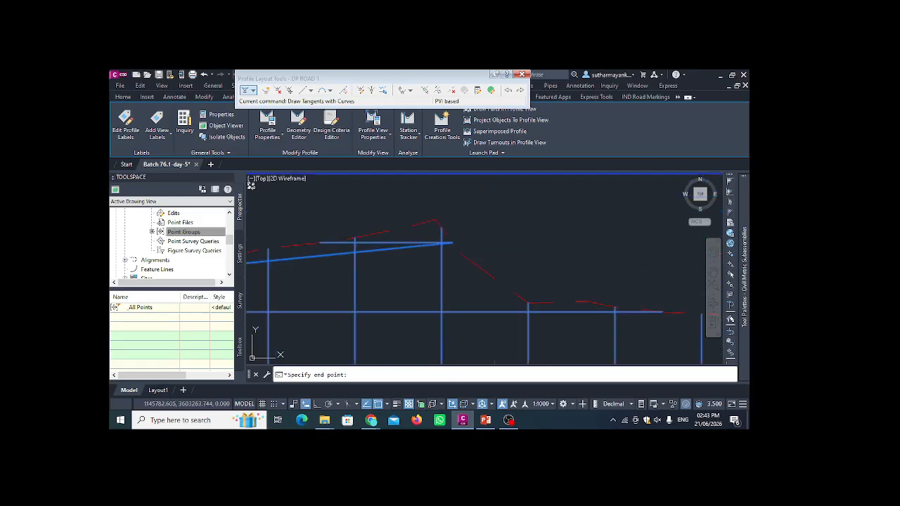
{"action": "scroll", "coordinate": [320, 242], "scroll_direction": "down", "scroll_amount": 3}
{"action": "scroll", "coordinate": [483, 259], "scroll_direction": "up", "scroll_amount": 3}
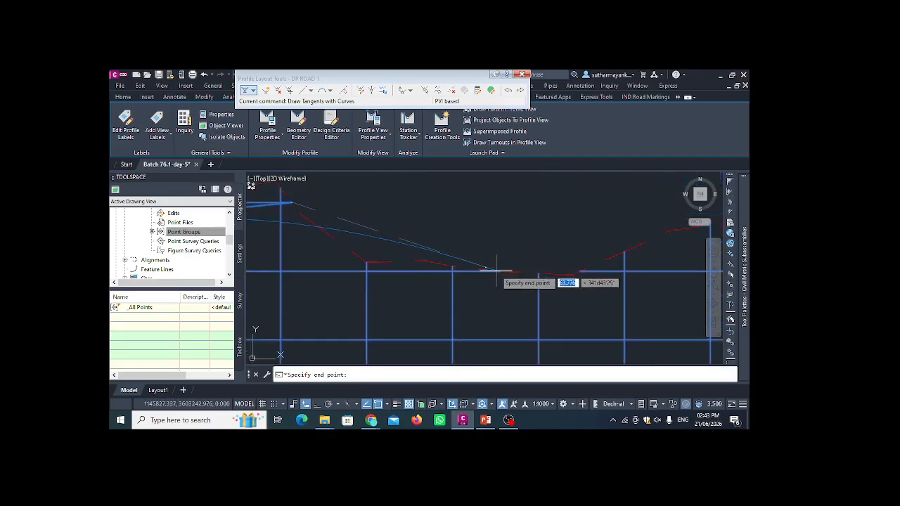
{"action": "scroll", "coordinate": [567, 264], "scroll_direction": "down", "scroll_amount": 3}
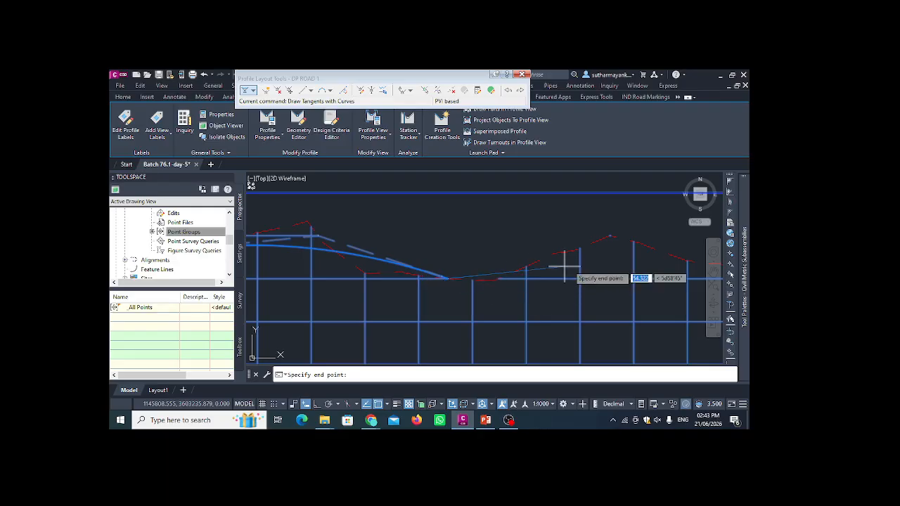
Extend DP ROAD 1 uphill through two more PVIs, the second near 11+07, and finish it at the ground line's end
{"action": "scroll", "coordinate": [515, 266], "scroll_direction": "down", "scroll_amount": 2}
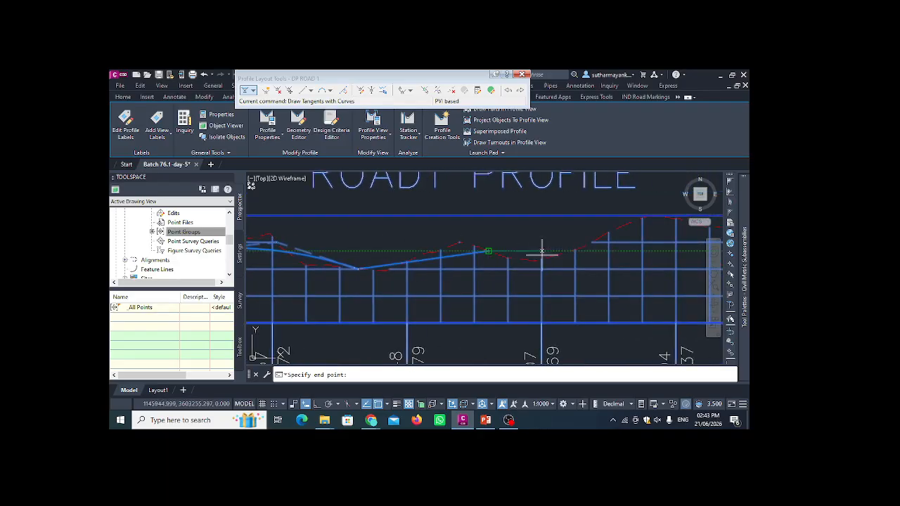
{"action": "scroll", "coordinate": [562, 252], "scroll_direction": "down", "scroll_amount": 2}
{"action": "scroll", "coordinate": [582, 250], "scroll_direction": "up", "scroll_amount": 2}
{"action": "middle_click_drag", "start_coordinate": [594, 242], "coordinate": [387, 258]}
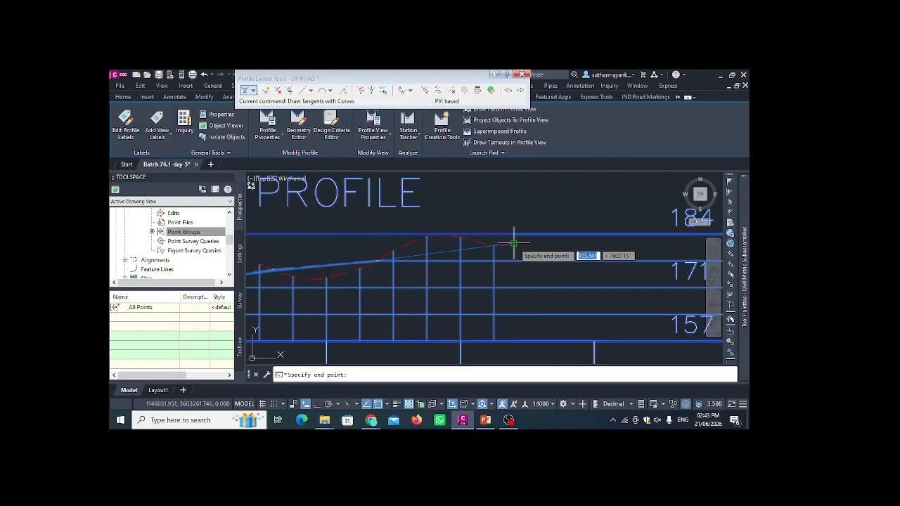
{"action": "scroll", "coordinate": [589, 257], "scroll_direction": "down", "scroll_amount": 3}
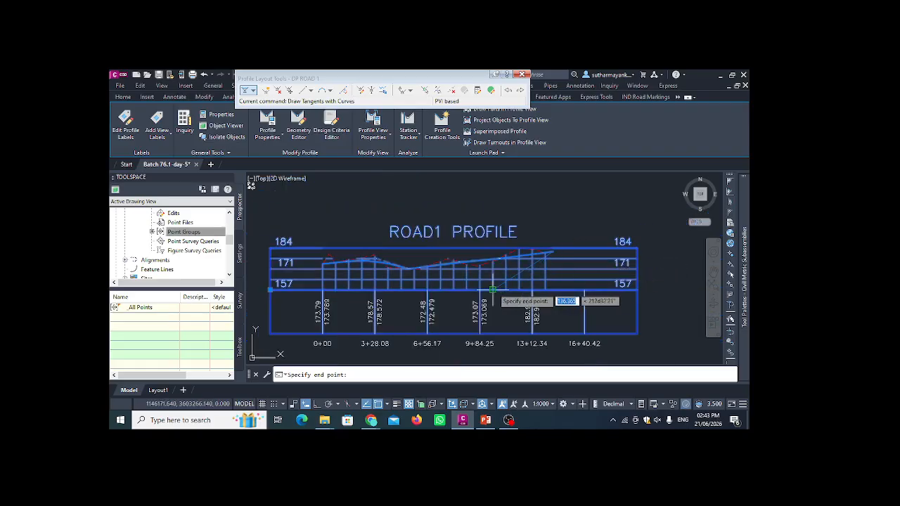
{"action": "key", "text": "Escape"}
Examine the DP ROAD 1 design line, its grade labels and curves against the existing ground along the ROAD1 profile view
{"action": "scroll", "coordinate": [534, 258], "scroll_direction": "down", "scroll_amount": 3}
{"action": "scroll", "coordinate": [427, 235], "scroll_direction": "up", "scroll_amount": 1}
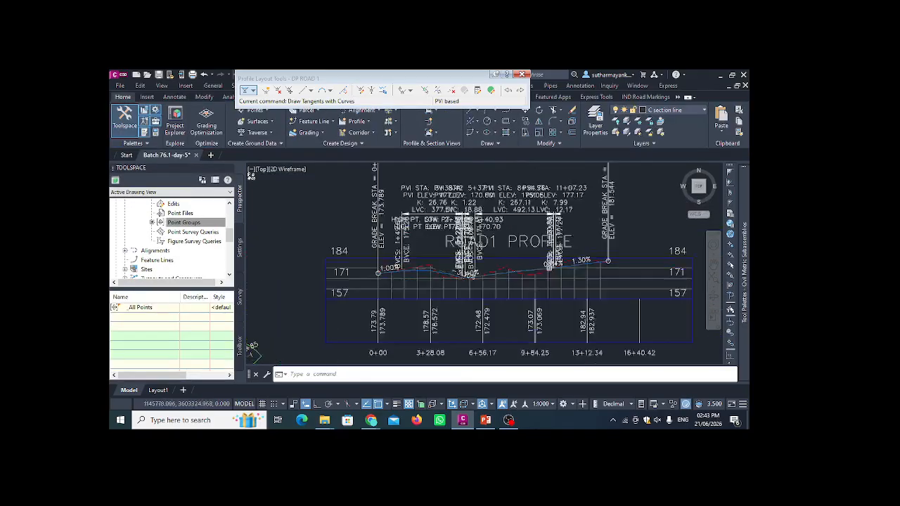
{"action": "scroll", "coordinate": [399, 257], "scroll_direction": "up", "scroll_amount": 5}
{"action": "scroll", "coordinate": [399, 257], "scroll_direction": "down", "scroll_amount": 4}
{"action": "scroll", "coordinate": [380, 268], "scroll_direction": "up", "scroll_amount": 6}
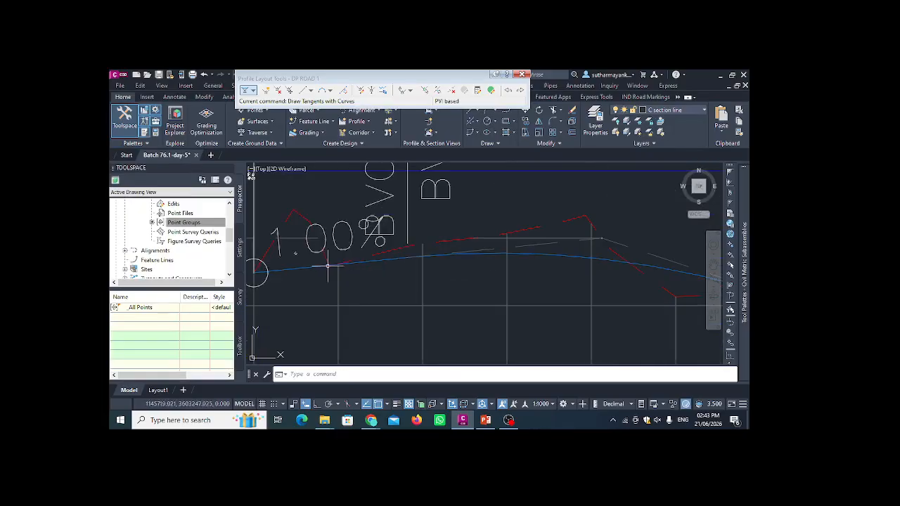
{"action": "scroll", "coordinate": [284, 250], "scroll_direction": "down", "scroll_amount": 3}
{"action": "scroll", "coordinate": [416, 256], "scroll_direction": "up", "scroll_amount": 2}
{"action": "middle_click_drag", "start_coordinate": [432, 255], "coordinate": [298, 239]}
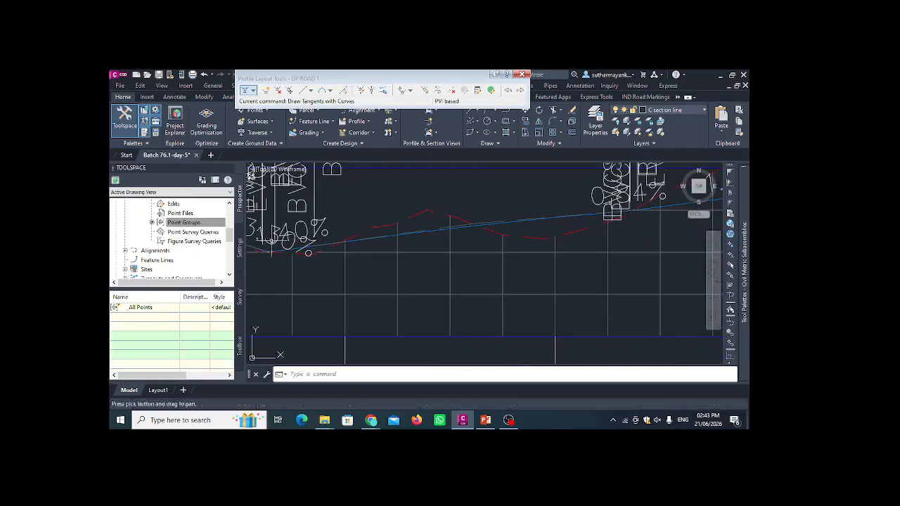
{"action": "scroll", "coordinate": [298, 238], "scroll_direction": "down", "scroll_amount": 2}
{"action": "scroll", "coordinate": [420, 222], "scroll_direction": "up", "scroll_amount": 4}
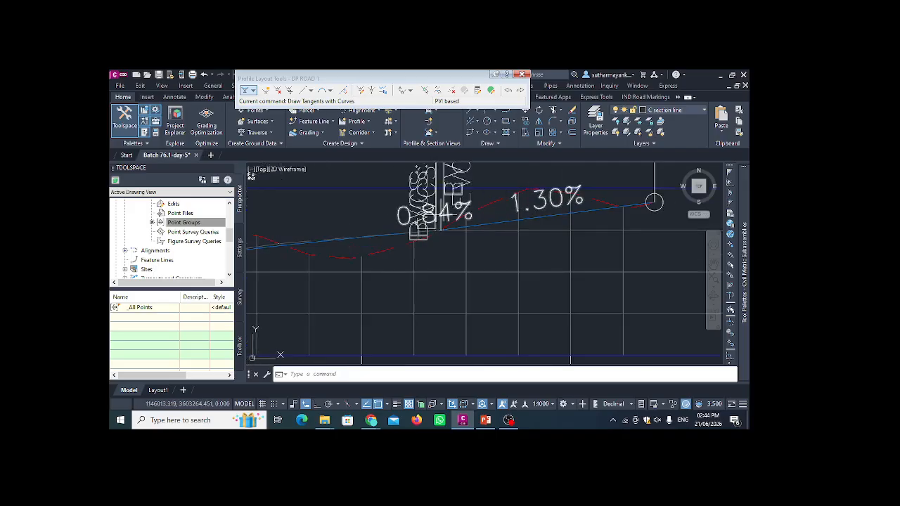
Close the DP ROAD 1 layout tools and create layout profile DP ROAD 2 in the ROAD2 profile view with Design Profile style and Complete Label Set
{"action": "scroll", "coordinate": [415, 224], "scroll_direction": "up", "scroll_amount": 2}
{"action": "scroll", "coordinate": [415, 239], "scroll_direction": "down", "scroll_amount": 6}
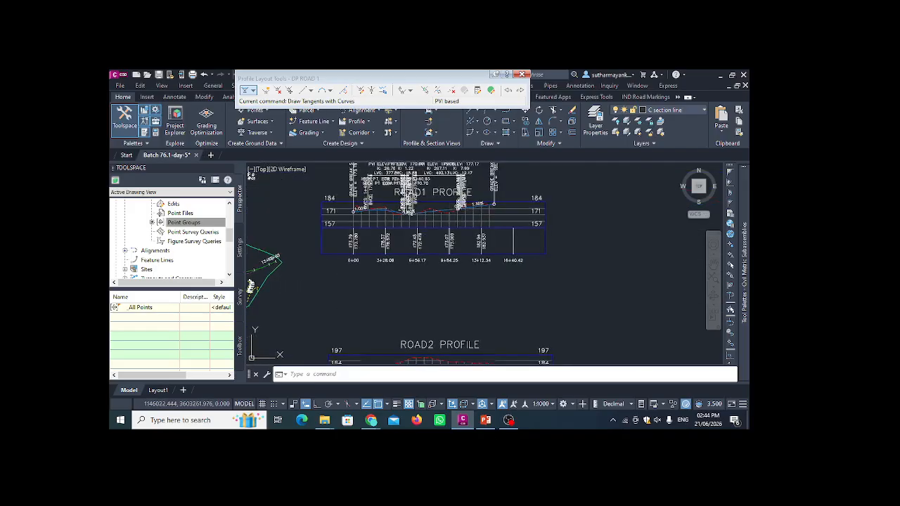
{"action": "scroll", "coordinate": [430, 266], "scroll_direction": "up", "scroll_amount": 2}
{"action": "middle_click_drag", "start_coordinate": [430, 266], "coordinate": [436, 177]}
{"action": "scroll", "coordinate": [424, 257], "scroll_direction": "up", "scroll_amount": 4}
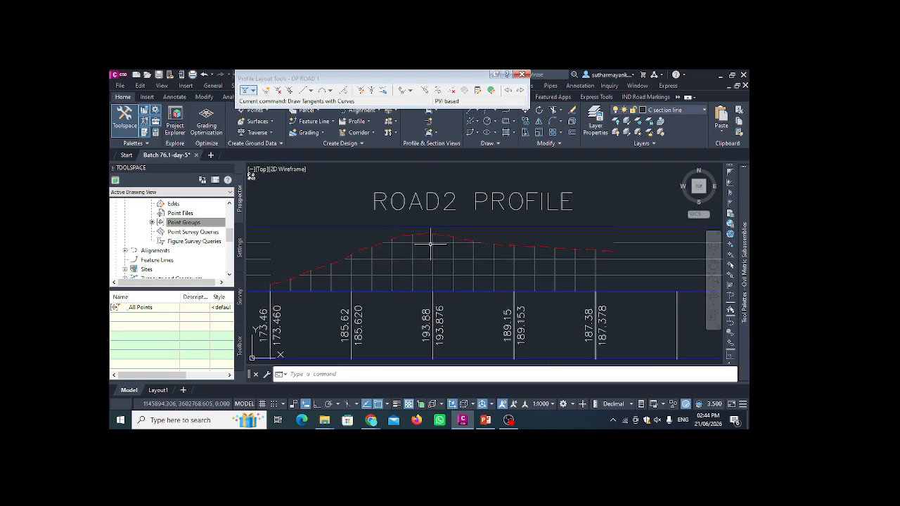
{"action": "scroll", "coordinate": [425, 253], "scroll_direction": "down", "scroll_amount": 2}
{"action": "left_click", "coordinate": [408, 266]}
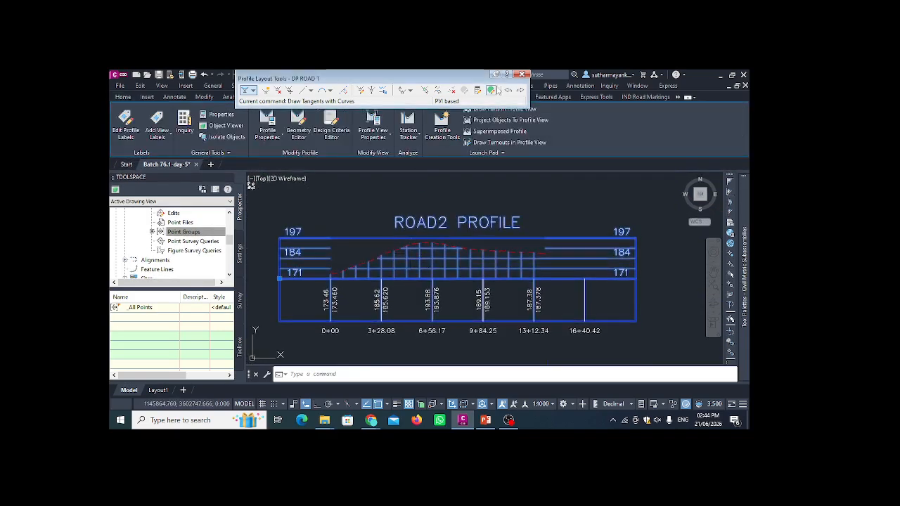
{"action": "key", "text": "Escape"}
{"action": "key", "text": "Escape"}
{"action": "left_click", "coordinate": [434, 286]}
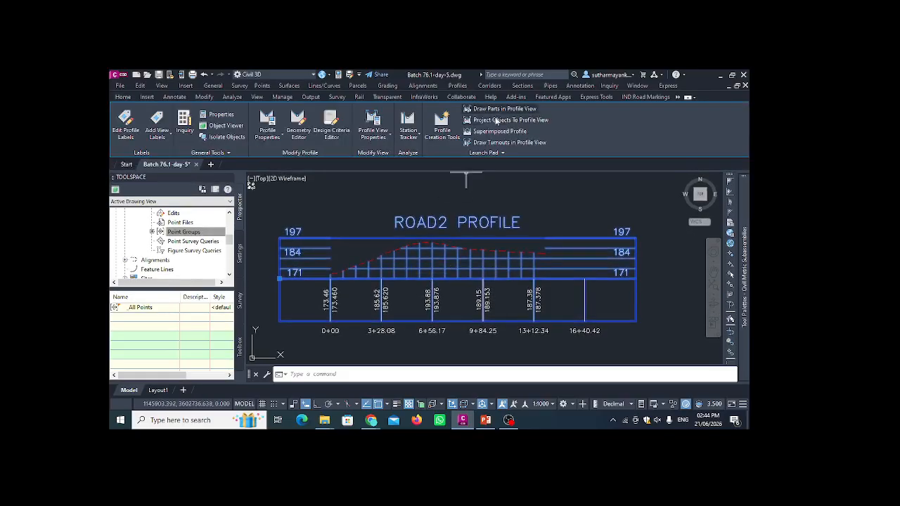
{"action": "left_click", "coordinate": [449, 128]}
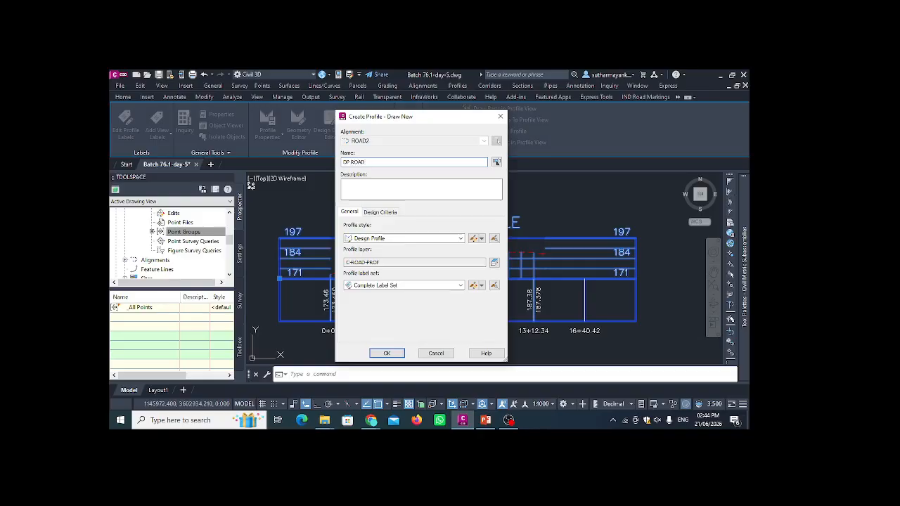
{"action": "left_click", "coordinate": [384, 354]}
Start DP ROAD 2 as tangents with curves from the ground line's start to a first PVI near 5+36 at elevation about 188
{"action": "left_click", "coordinate": [254, 91]}
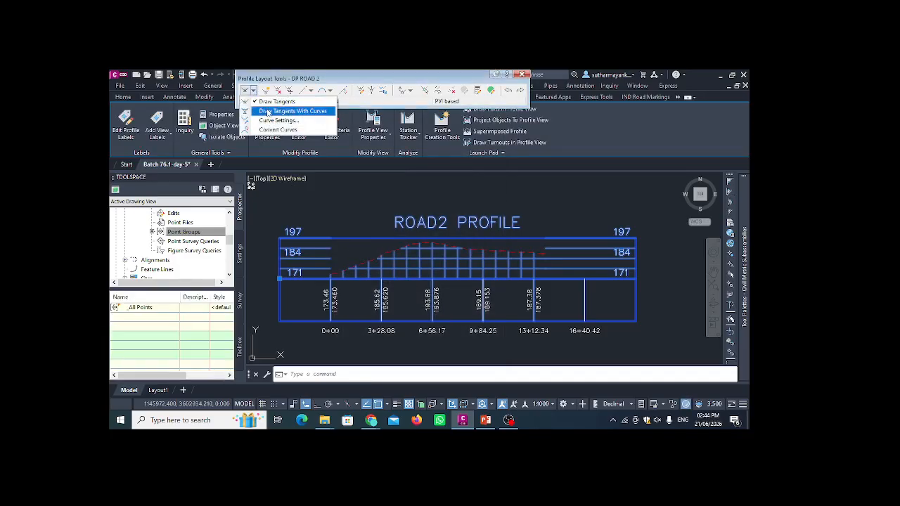
{"action": "left_click", "coordinate": [292, 111]}
{"action": "scroll", "coordinate": [333, 275], "scroll_direction": "up", "scroll_amount": 2}
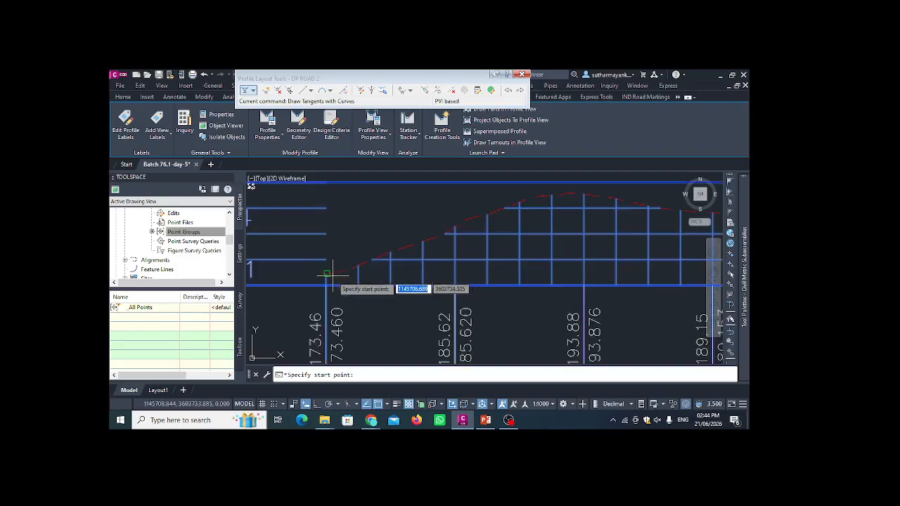
{"action": "left_click", "coordinate": [327, 275]}
{"action": "scroll", "coordinate": [294, 291], "scroll_direction": "down", "scroll_amount": 1}
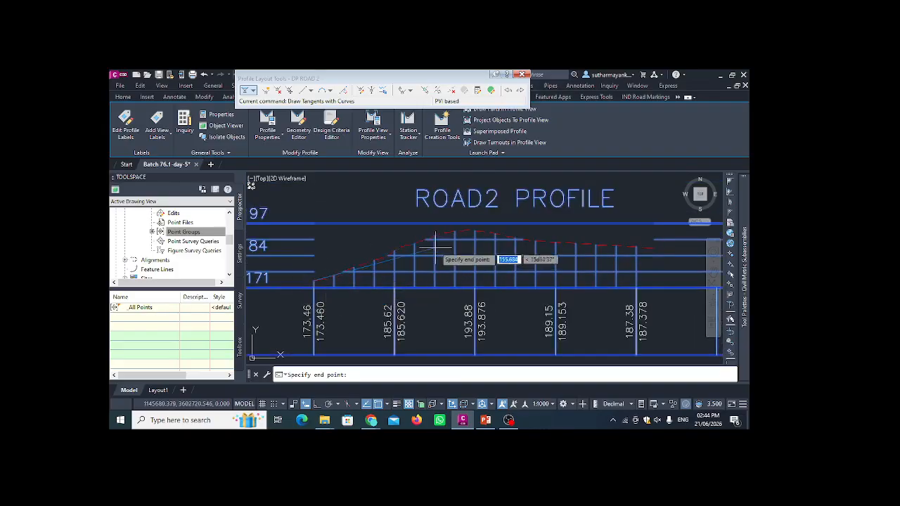
{"action": "middle_click_drag", "start_coordinate": [434, 247], "coordinate": [309, 321]}
{"action": "scroll", "coordinate": [325, 311], "scroll_direction": "up", "scroll_amount": 1}
{"action": "scroll", "coordinate": [333, 288], "scroll_direction": "down", "scroll_amount": 2}
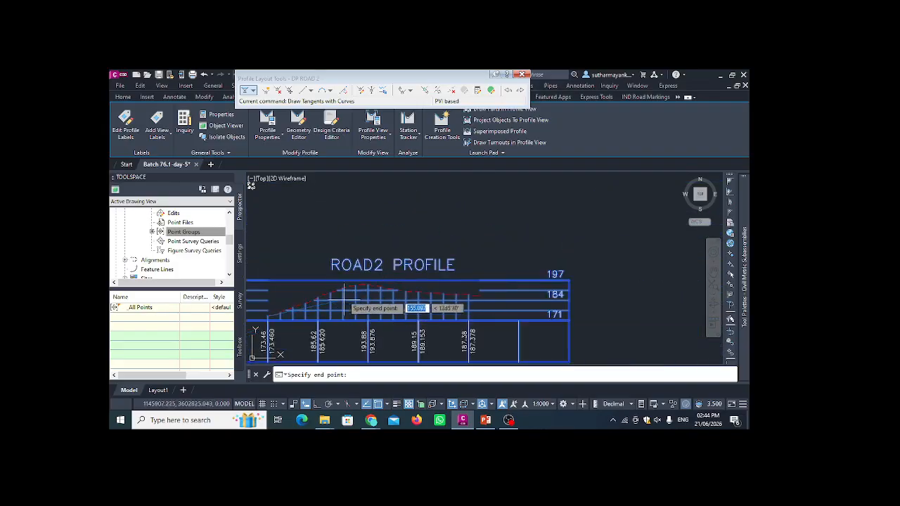
{"action": "scroll", "coordinate": [341, 301], "scroll_direction": "up", "scroll_amount": 3}
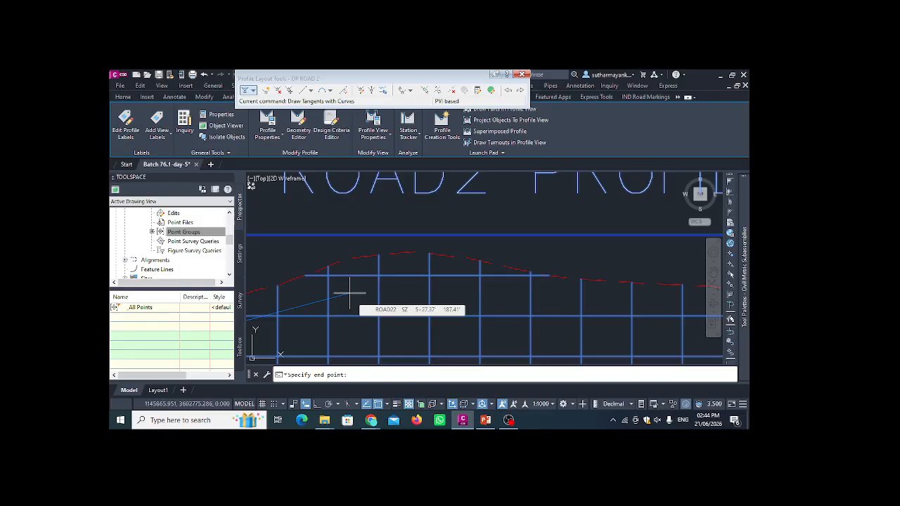
{"action": "scroll", "coordinate": [422, 288], "scroll_direction": "down", "scroll_amount": 2}
{"action": "scroll", "coordinate": [457, 287], "scroll_direction": "up", "scroll_amount": 2}
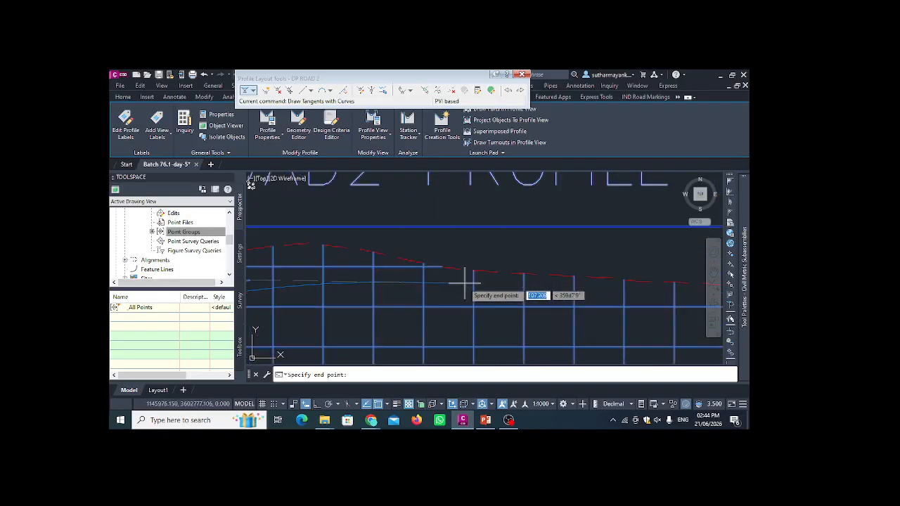
Extend DP ROAD 2 through a PVI near 9+17 at elevation about 189.6 and finish it near 13+85 at about 186.6
{"action": "scroll", "coordinate": [422, 281], "scroll_direction": "down", "scroll_amount": 2}
{"action": "scroll", "coordinate": [562, 295], "scroll_direction": "up", "scroll_amount": 2}
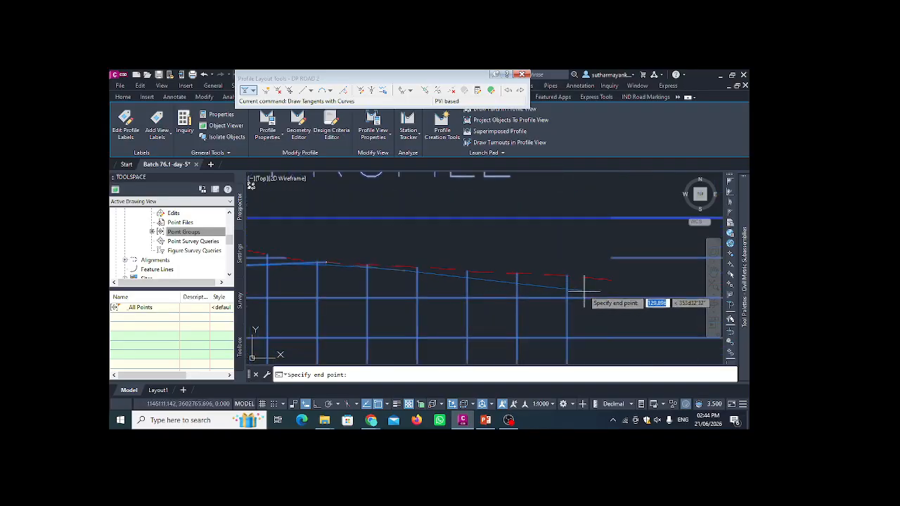
{"action": "scroll", "coordinate": [519, 296], "scroll_direction": "down", "scroll_amount": 1}
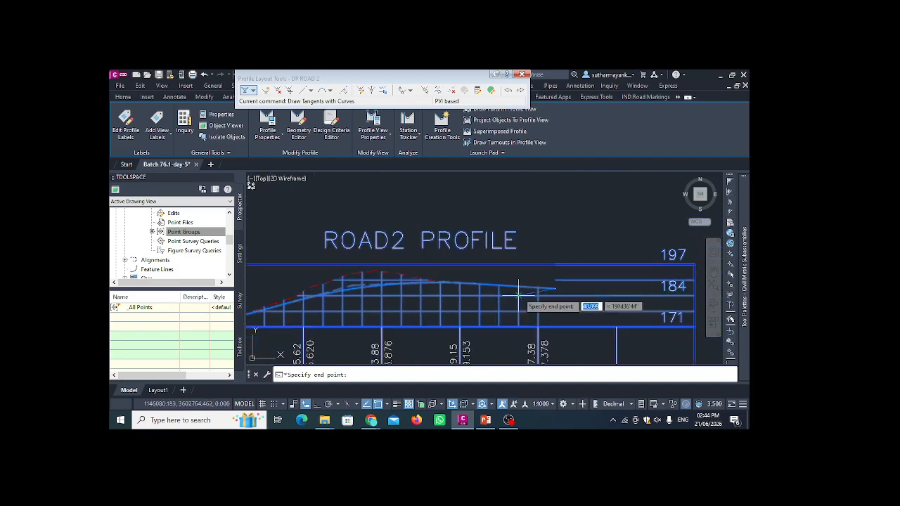
{"action": "scroll", "coordinate": [518, 296], "scroll_direction": "up", "scroll_amount": 2}
{"action": "key", "text": "Return"}
{"action": "scroll", "coordinate": [528, 284], "scroll_direction": "down", "scroll_amount": 2}
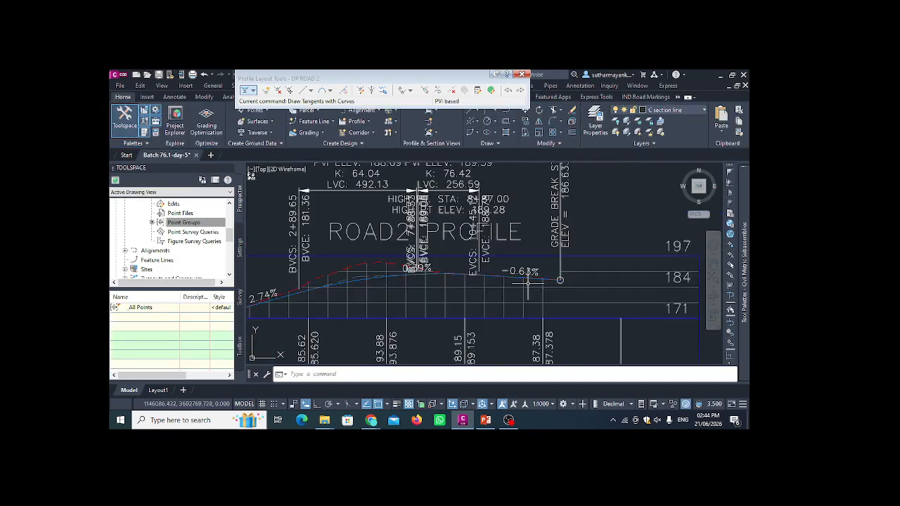
Raise the start point of DP ROAD 2 vertically at station 0+02.58 to elevation about 183.73
{"action": "scroll", "coordinate": [442, 267], "scroll_direction": "down", "scroll_amount": 3}
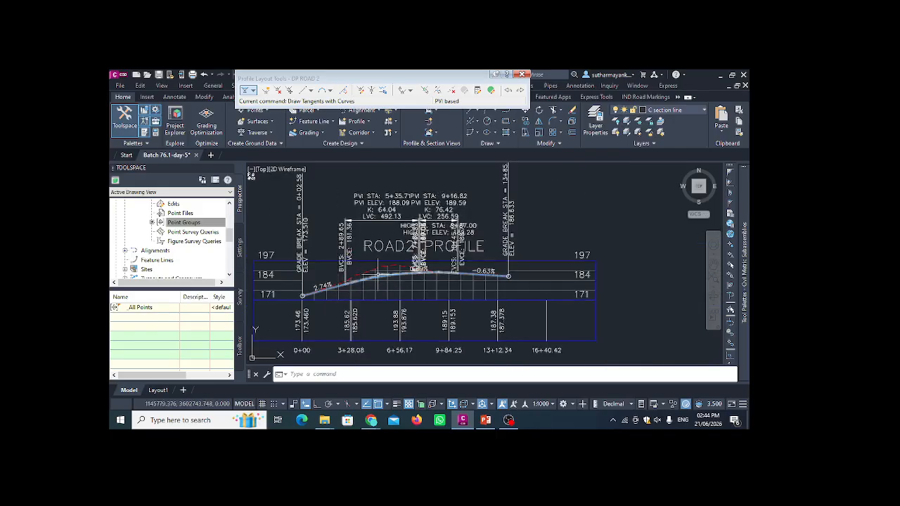
{"action": "scroll", "coordinate": [304, 294], "scroll_direction": "up", "scroll_amount": 3}
{"action": "scroll", "coordinate": [304, 294], "scroll_direction": "up", "scroll_amount": 2}
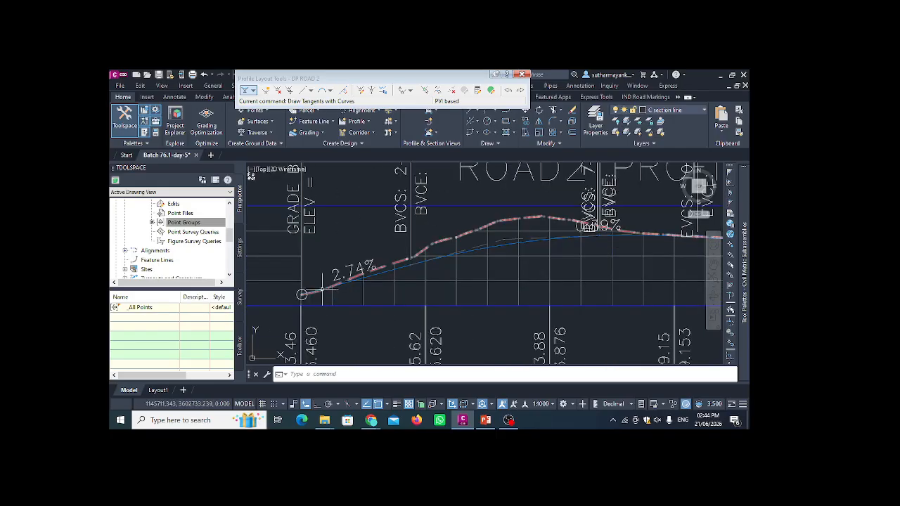
{"action": "left_click", "coordinate": [364, 279]}
{"action": "left_click", "coordinate": [302, 294]}
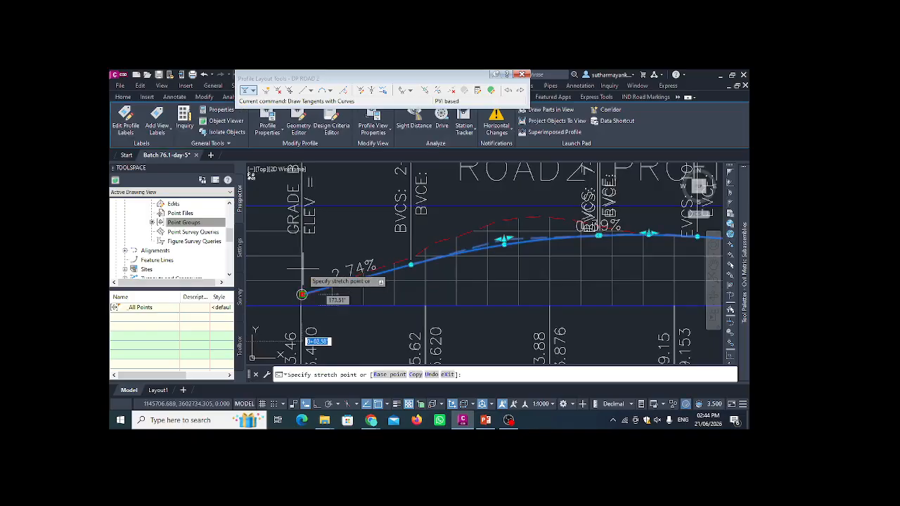
{"action": "scroll", "coordinate": [301, 271], "scroll_direction": "up", "scroll_amount": 2}
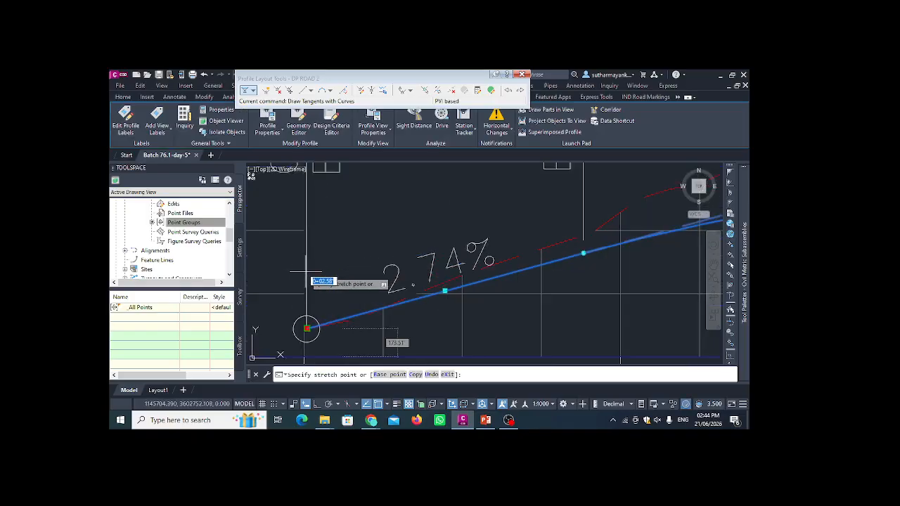
{"action": "right_click", "coordinate": [304, 275], "text": "shift"}
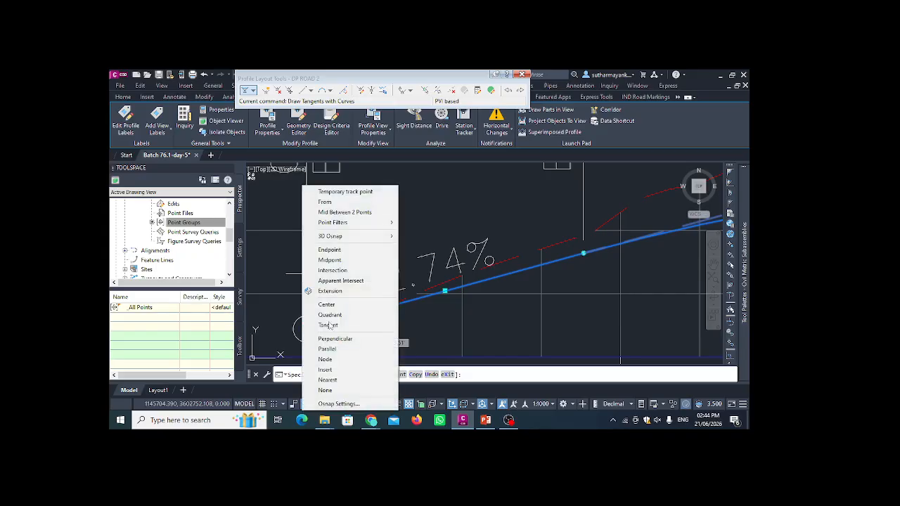
{"action": "left_click", "coordinate": [329, 375]}
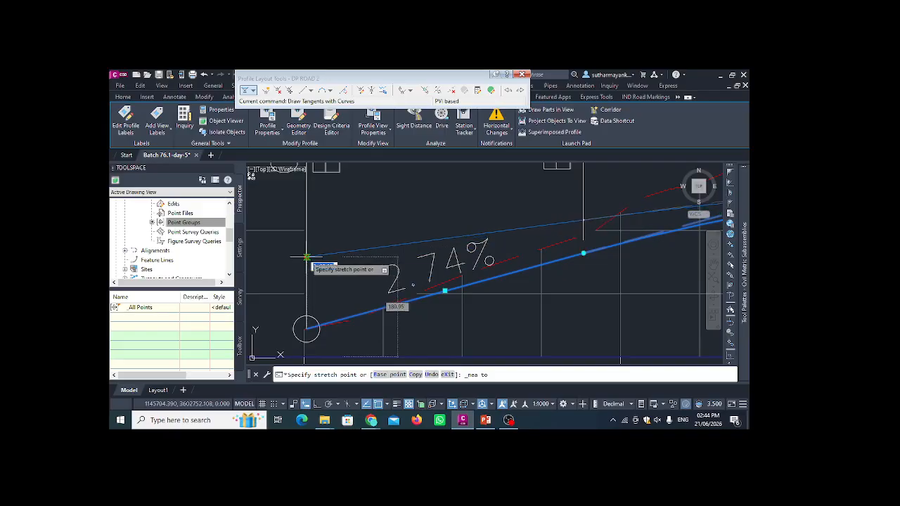
{"action": "left_click", "coordinate": [307, 262]}
{"action": "left_click", "coordinate": [307, 258]}
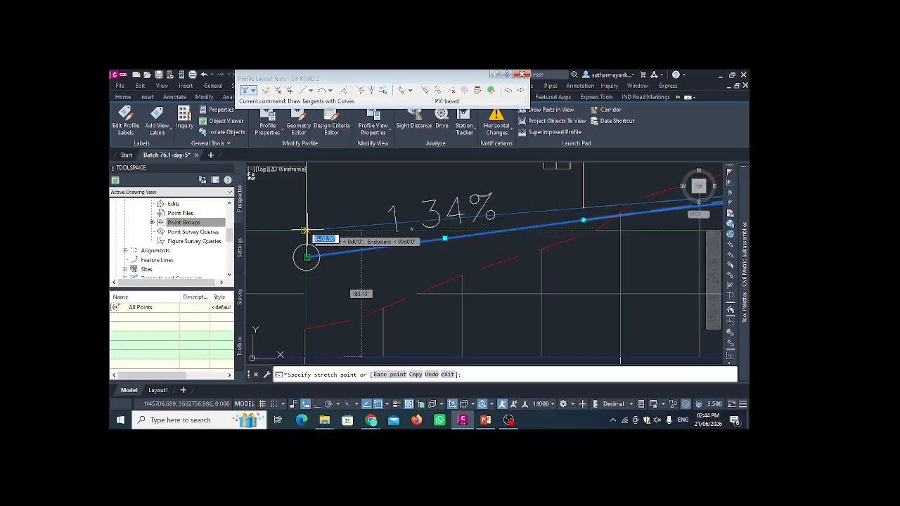
{"action": "left_click", "coordinate": [304, 230]}
{"action": "scroll", "coordinate": [321, 258], "scroll_direction": "down", "scroll_amount": 4}
{"action": "key", "text": "Escape"}
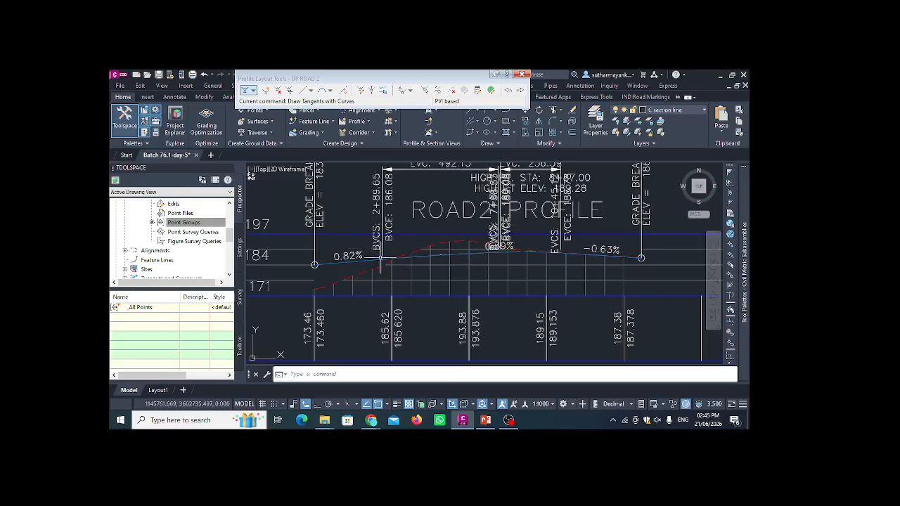
Examine the DP ROAD 2 grades, curve labels and design line against the existing ground along the ROAD2 profile view
{"action": "scroll", "coordinate": [381, 258], "scroll_direction": "up", "scroll_amount": 2}
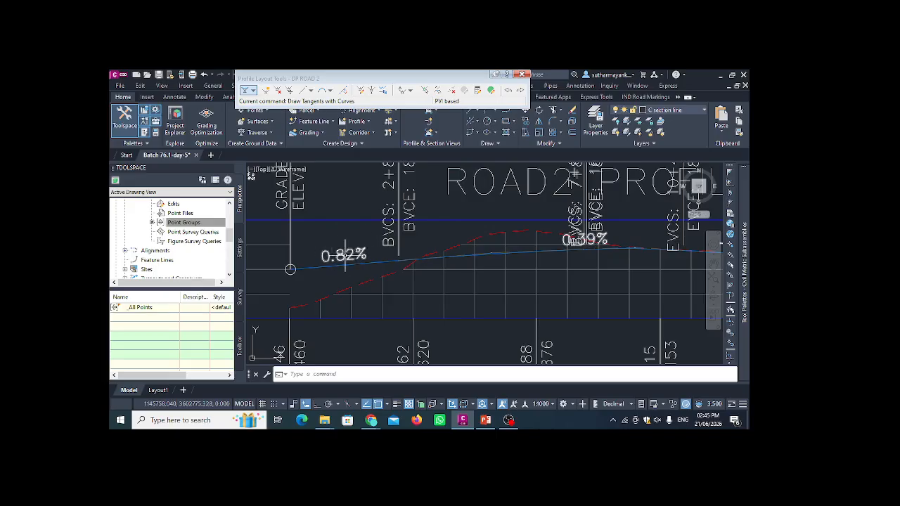
{"action": "scroll", "coordinate": [344, 254], "scroll_direction": "down", "scroll_amount": 2}
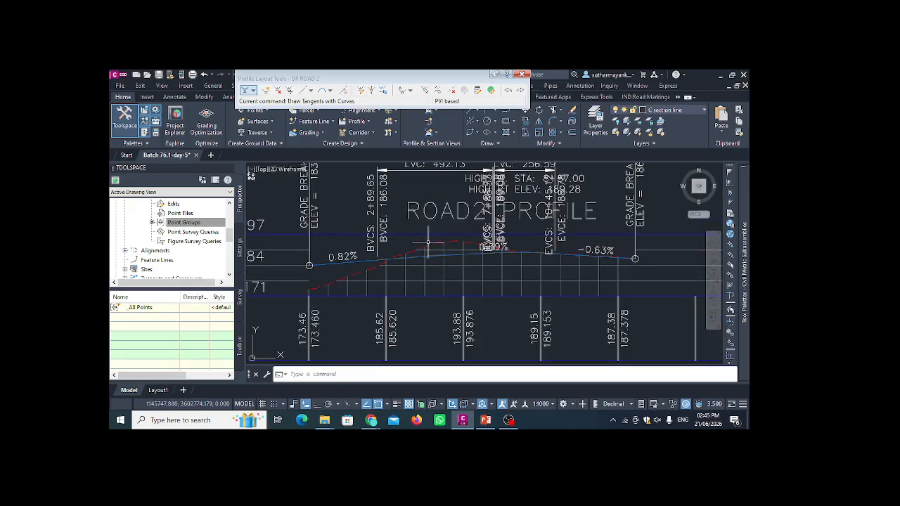
{"action": "scroll", "coordinate": [427, 243], "scroll_direction": "down", "scroll_amount": 4}
{"action": "scroll", "coordinate": [458, 261], "scroll_direction": "up", "scroll_amount": 4}
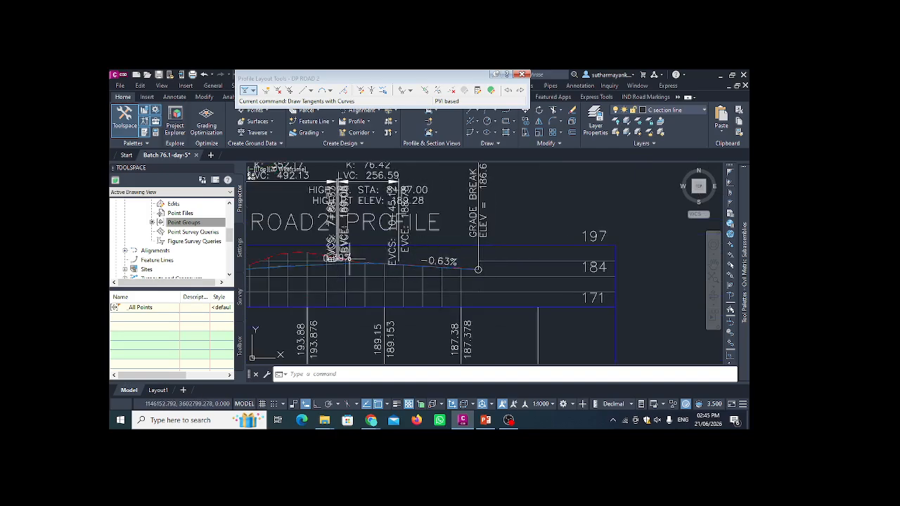
{"action": "scroll", "coordinate": [439, 261], "scroll_direction": "down", "scroll_amount": 2}
{"action": "middle_click_drag", "start_coordinate": [336, 260], "coordinate": [384, 246]}
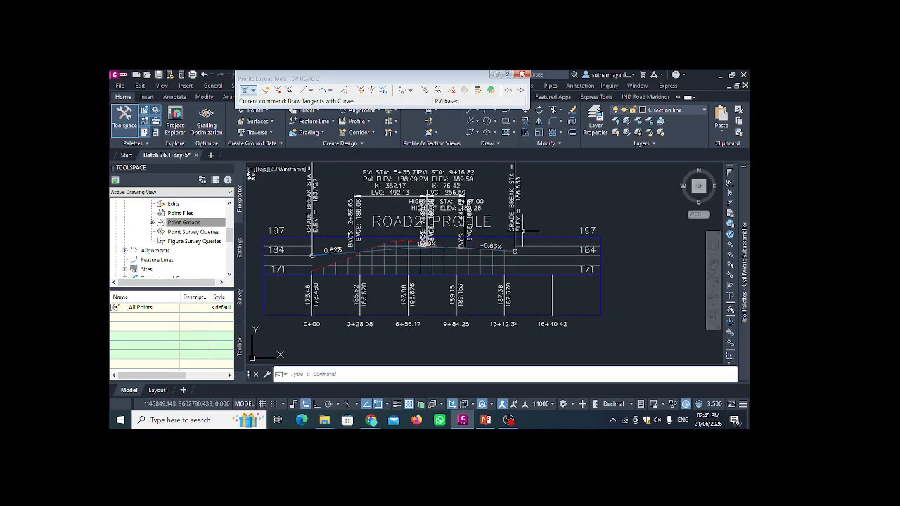
{"action": "scroll", "coordinate": [404, 254], "scroll_direction": "down", "scroll_amount": 5}
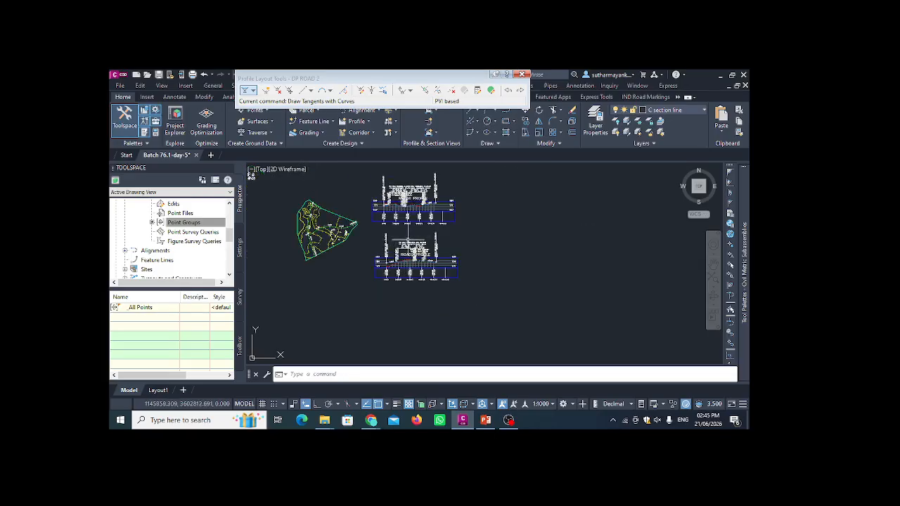
{"action": "scroll", "coordinate": [408, 243], "scroll_direction": "up", "scroll_amount": 2}
{"action": "scroll", "coordinate": [429, 246], "scroll_direction": "up", "scroll_amount": 3}
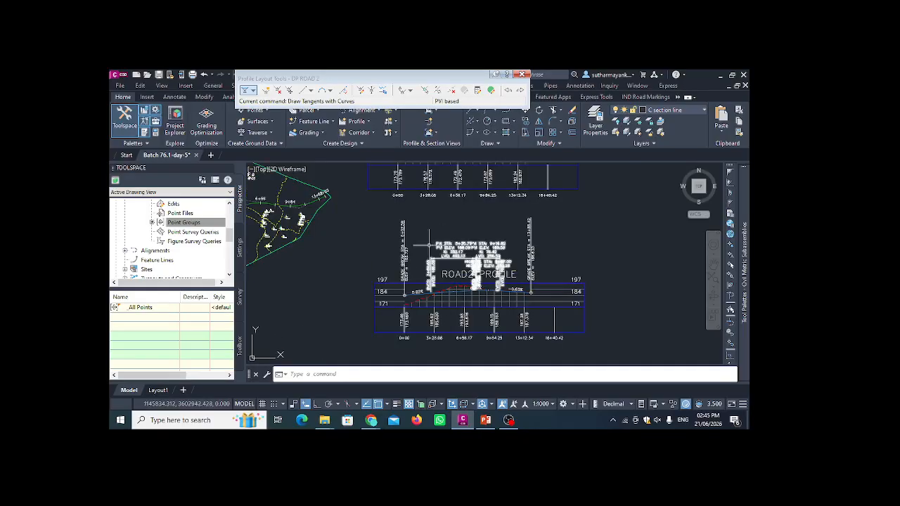
{"action": "scroll", "coordinate": [436, 299], "scroll_direction": "up", "scroll_amount": 3}
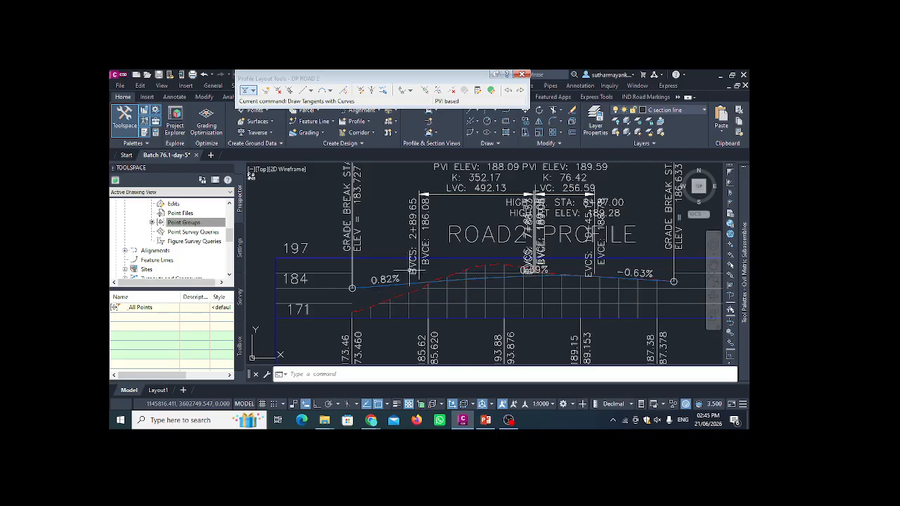
End the design profile layout by closing the Profile Layout Tools for DP ROAD 2
{"action": "scroll", "coordinate": [427, 311], "scroll_direction": "down", "scroll_amount": 6}
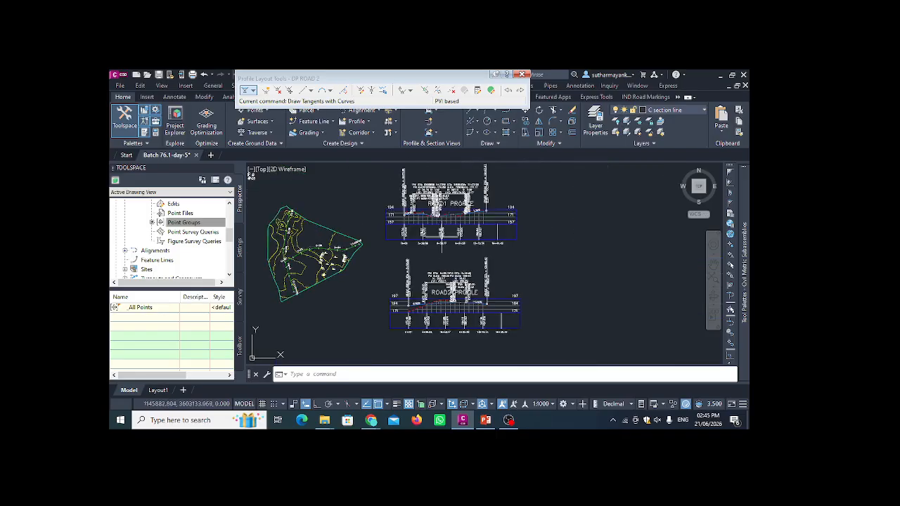
{"action": "middle_click_drag", "start_coordinate": [353, 262], "coordinate": [405, 239]}
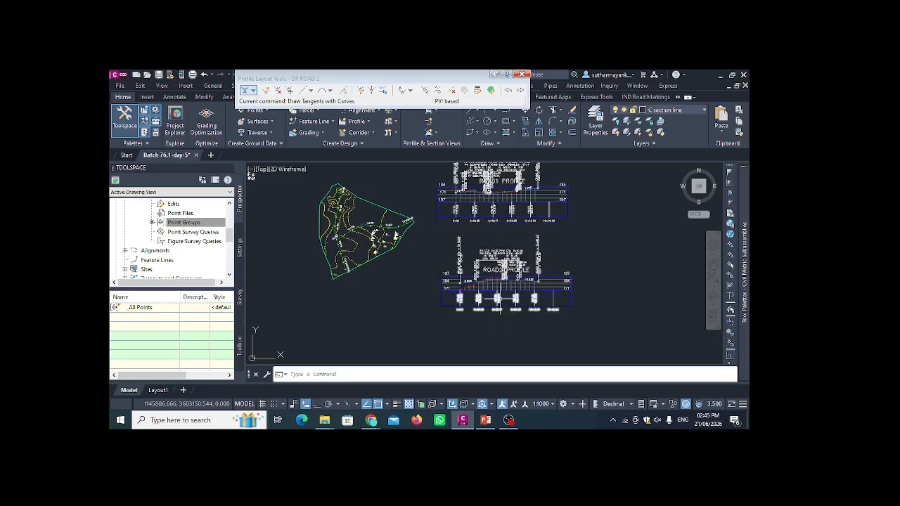
{"action": "left_click", "coordinate": [523, 75]}
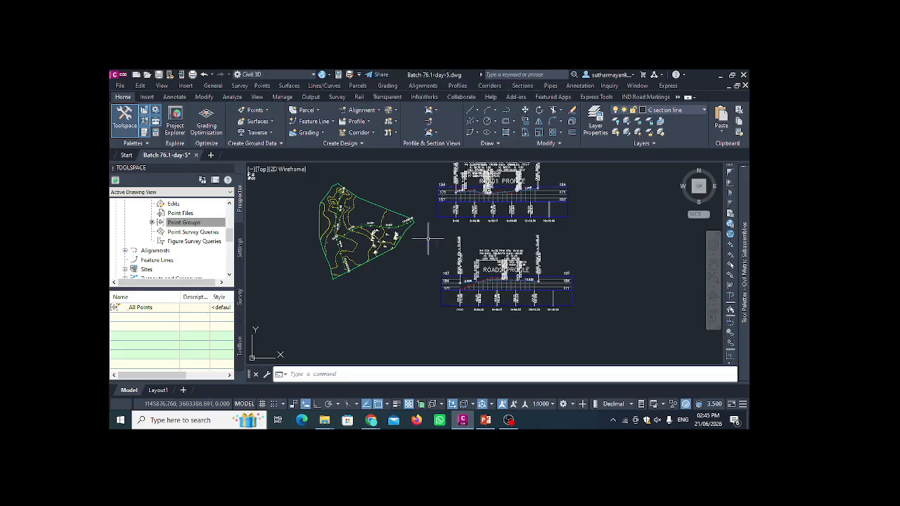
{"action": "middle_click_drag", "start_coordinate": [433, 239], "coordinate": [427, 250]}
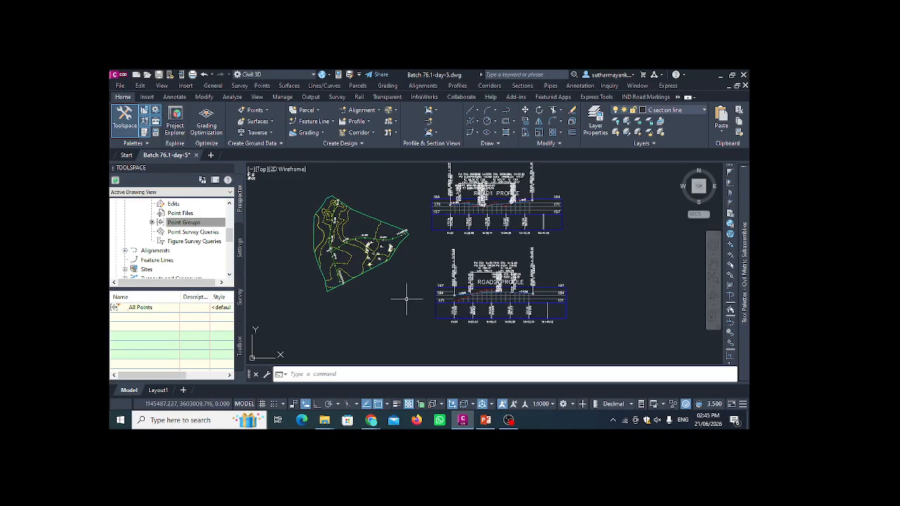
{"action": "middle_click_drag", "start_coordinate": [400, 301], "coordinate": [376, 308]}
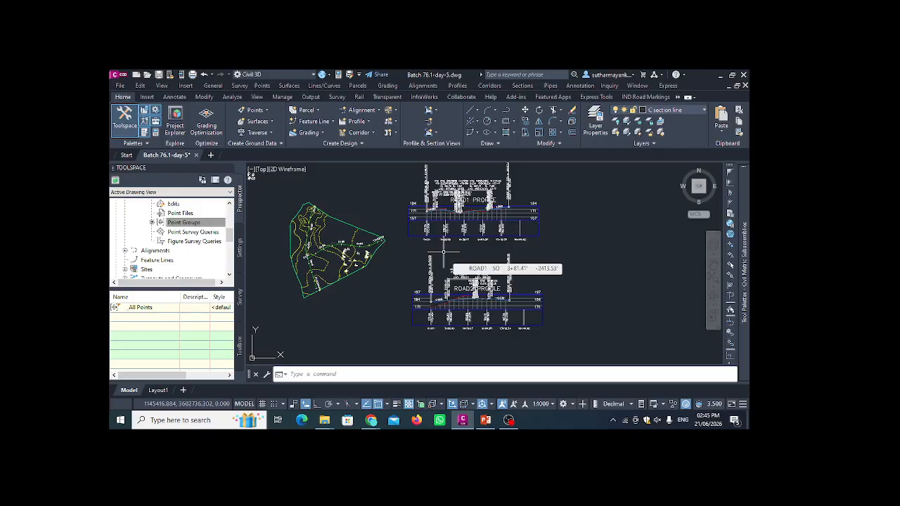
{"action": "middle_click_drag", "start_coordinate": [486, 252], "coordinate": [456, 244]}
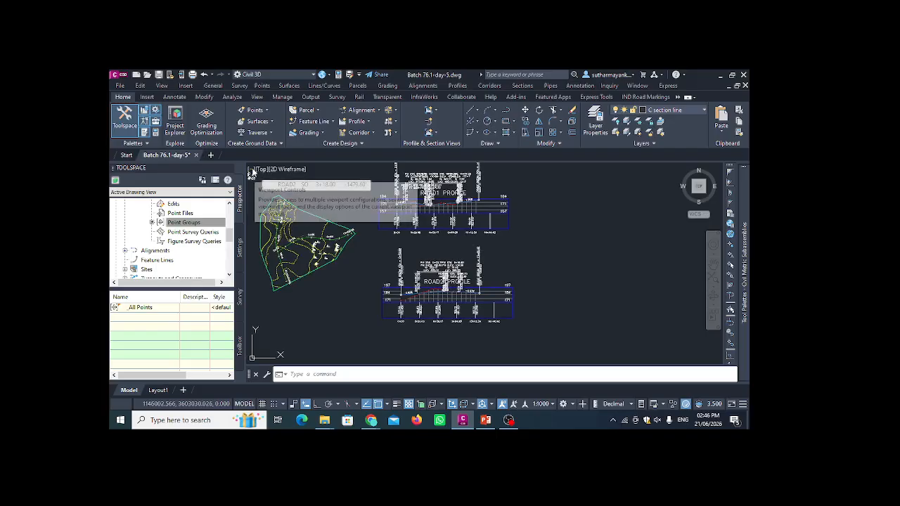
{"action": "left_click", "coordinate": [252, 172]}
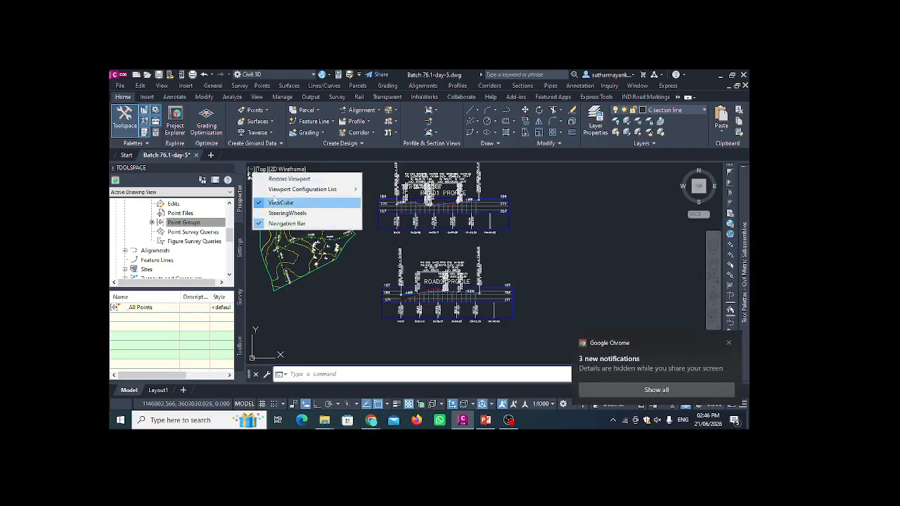
{"action": "left_click", "coordinate": [250, 173]}
{"action": "left_click", "coordinate": [250, 172]}
{"action": "left_click", "coordinate": [251, 173]}
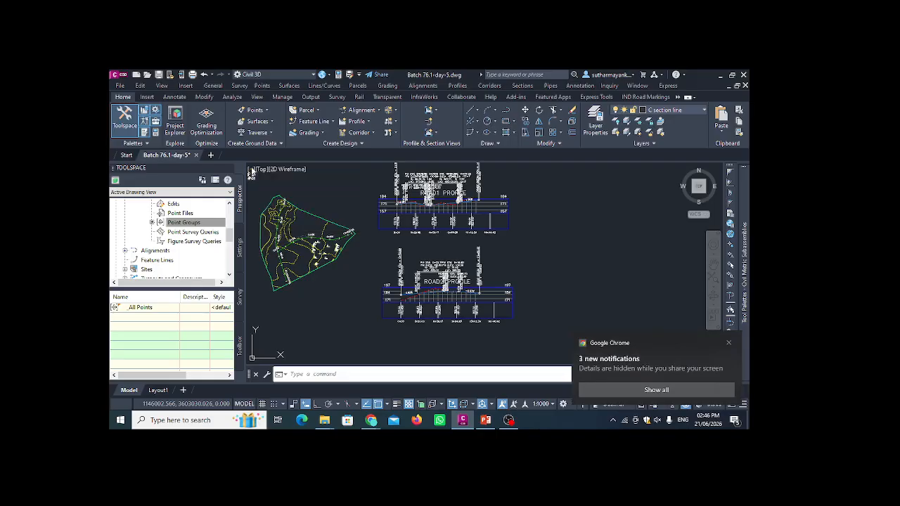
{"action": "left_click", "coordinate": [251, 172]}
{"action": "left_click", "coordinate": [369, 177]}
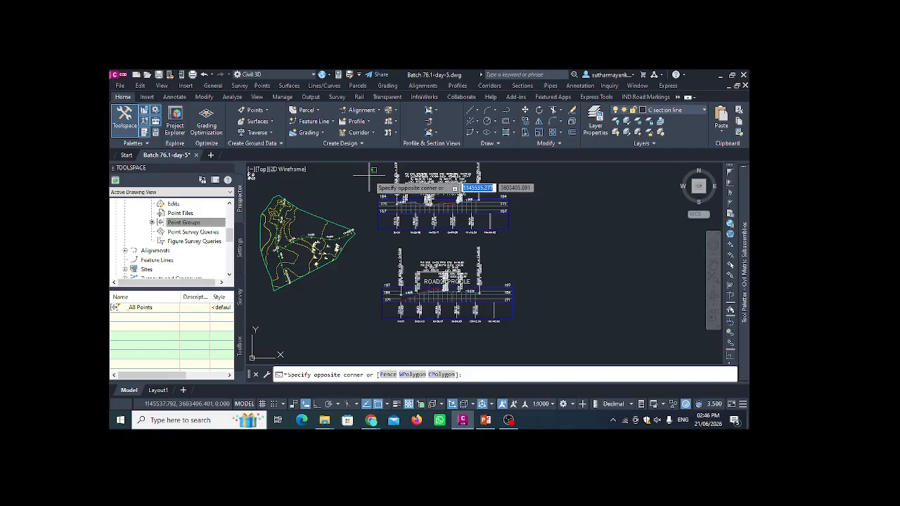
{"action": "left_click", "coordinate": [373, 185]}
Open the ROAD1 profile view's band properties and remove the existing elevations Profile Data band from its bottom bands
{"action": "scroll", "coordinate": [425, 218], "scroll_direction": "up", "scroll_amount": 2}
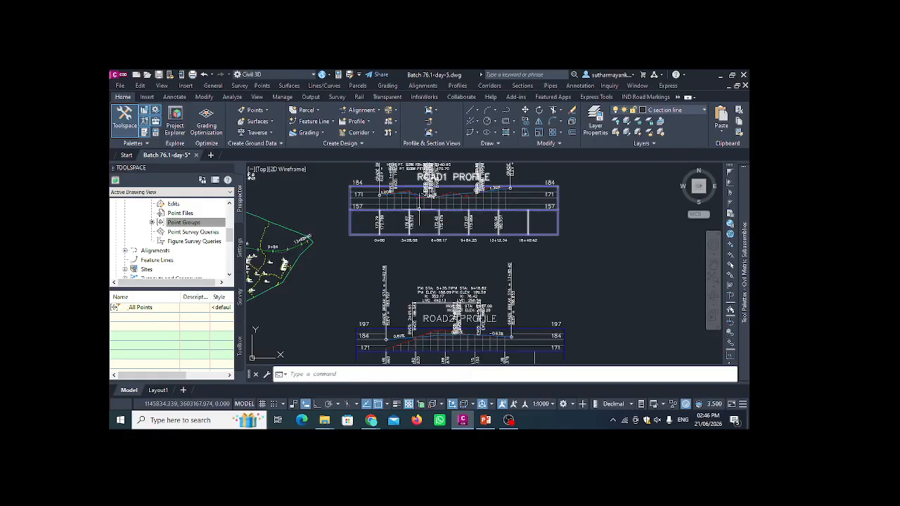
{"action": "left_click", "coordinate": [421, 214]}
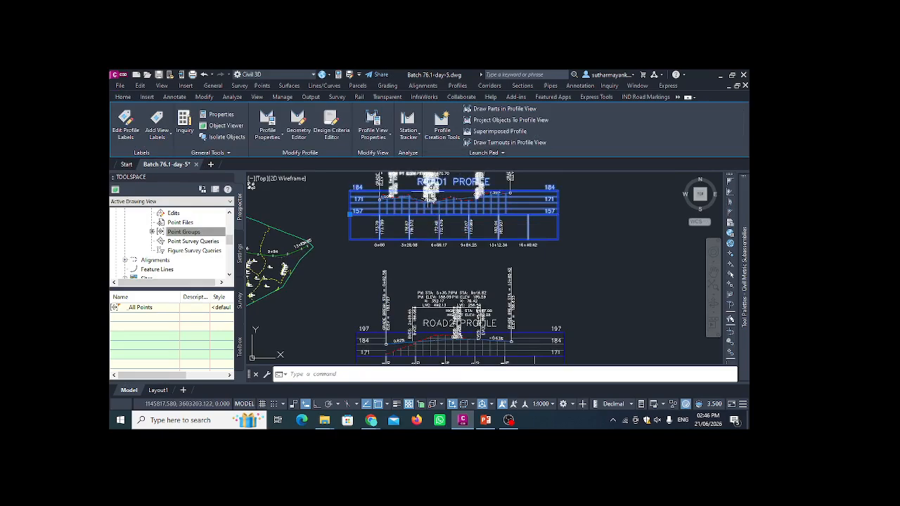
{"action": "right_click", "coordinate": [614, 219]}
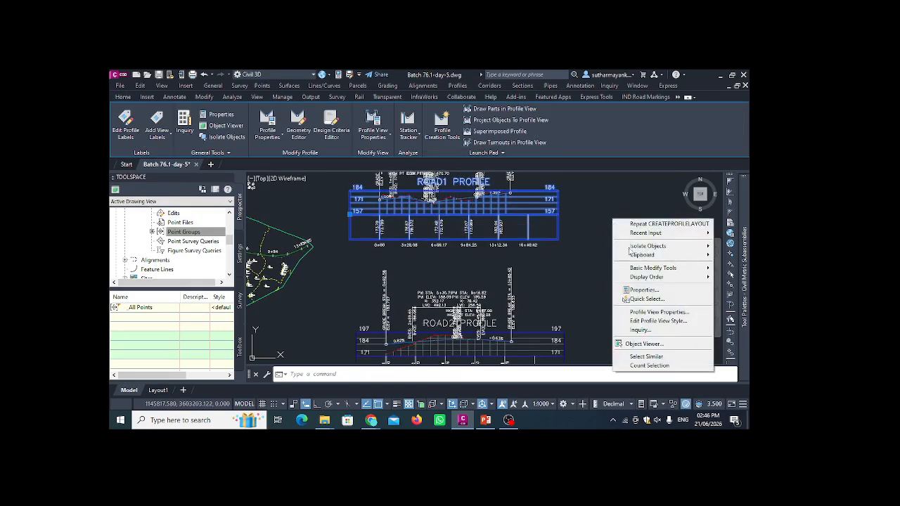
{"action": "left_click", "coordinate": [654, 312]}
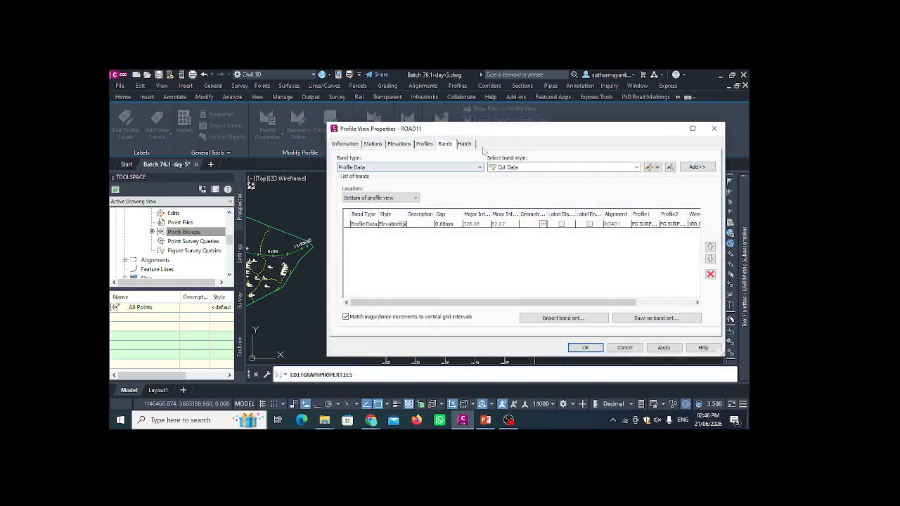
{"action": "left_click_drag", "start_coordinate": [519, 132], "coordinate": [435, 124]}
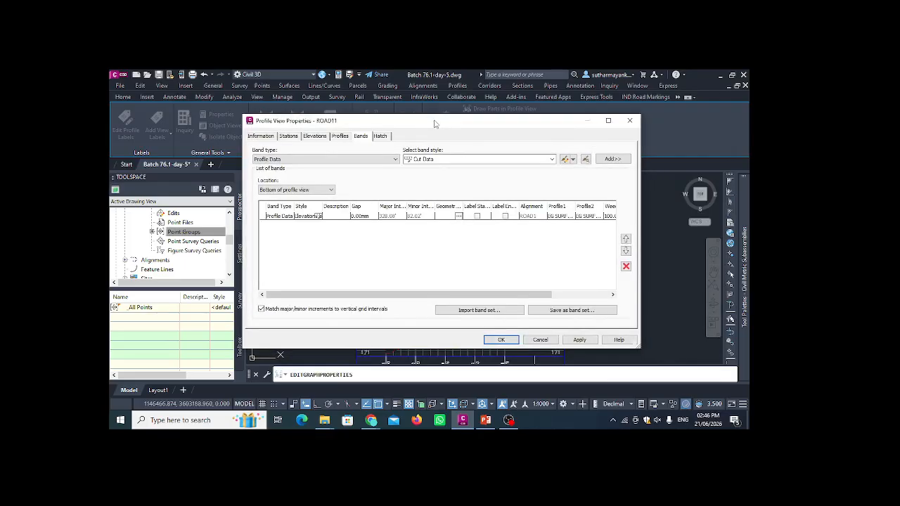
{"action": "left_click", "coordinate": [476, 161]}
{"action": "left_click", "coordinate": [476, 167]}
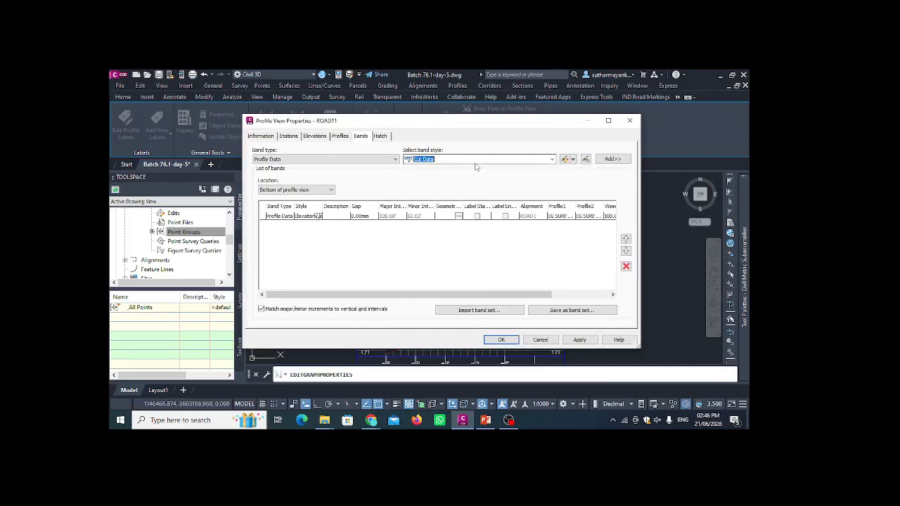
{"action": "left_click", "coordinate": [366, 161]}
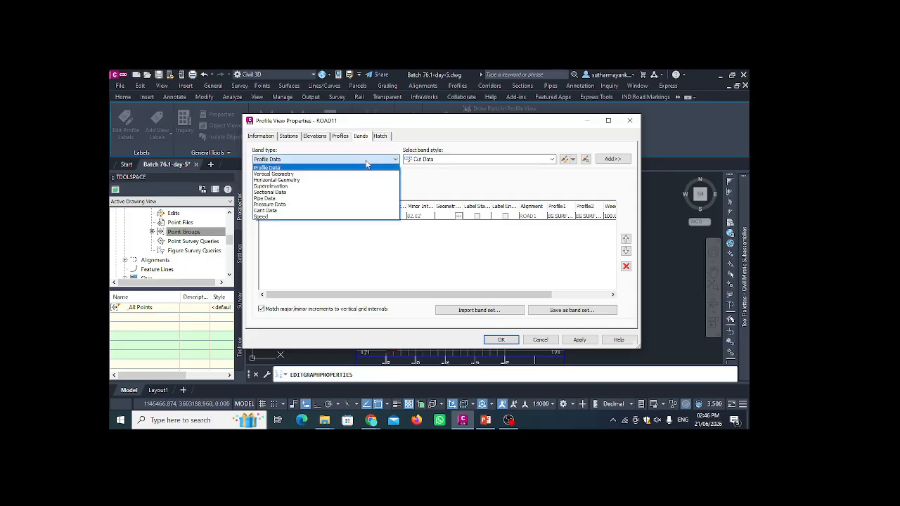
{"action": "left_click", "coordinate": [358, 168]}
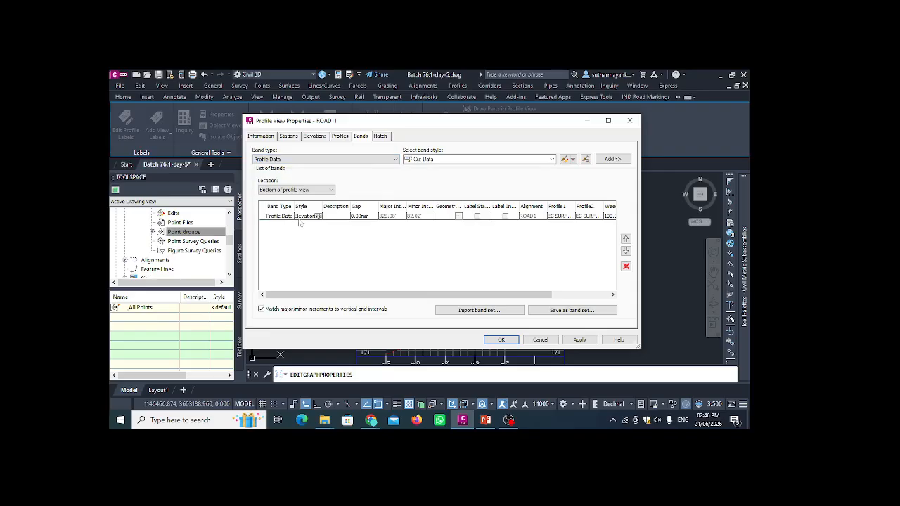
{"action": "left_click", "coordinate": [380, 217]}
{"action": "left_click", "coordinate": [626, 267]}
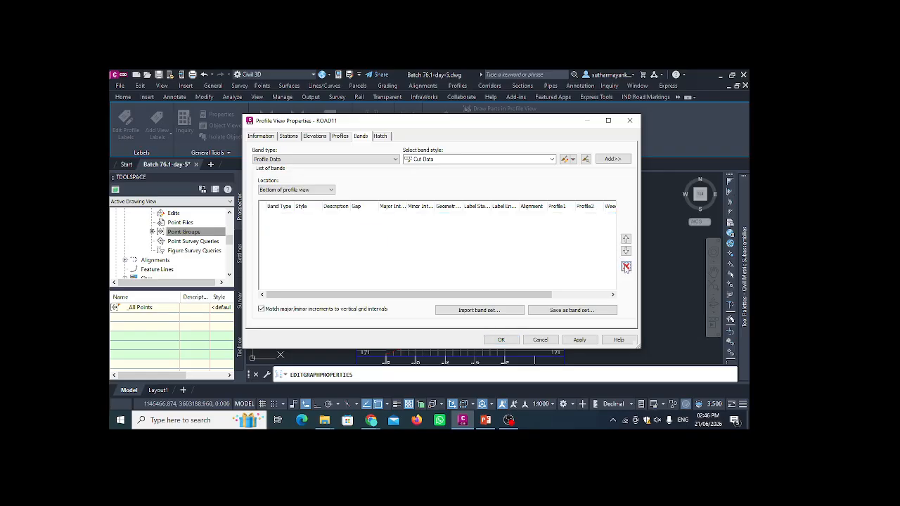
Look through the available Profile Data band styles for the ROAD1 profile view
{"action": "left_click", "coordinate": [367, 159]}
{"action": "left_click", "coordinate": [464, 159]}
{"action": "left_click", "coordinate": [464, 159]}
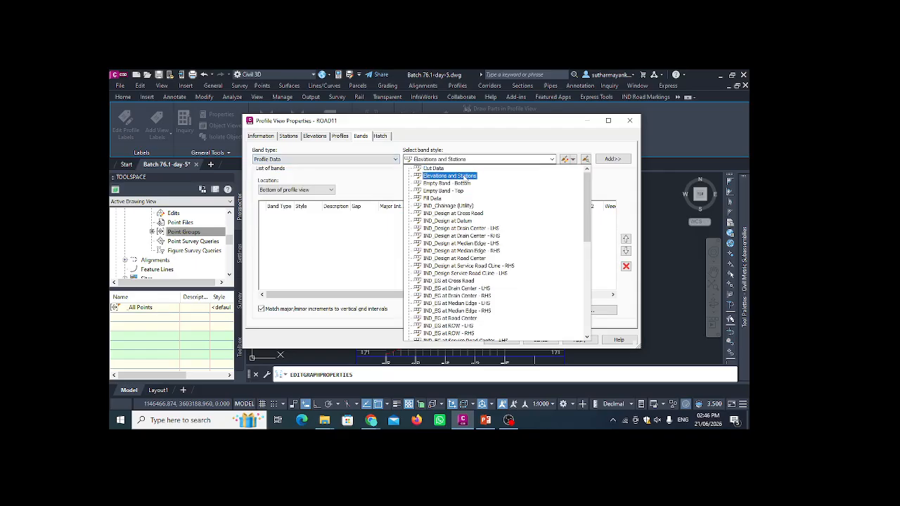
{"action": "scroll", "coordinate": [467, 211], "scroll_direction": "down", "scroll_amount": 9}
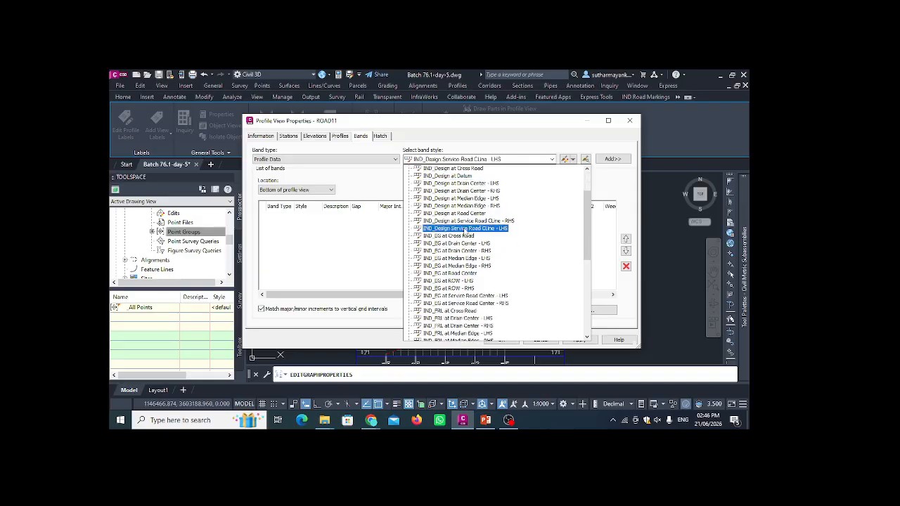
{"action": "scroll", "coordinate": [468, 249], "scroll_direction": "down", "scroll_amount": 1}
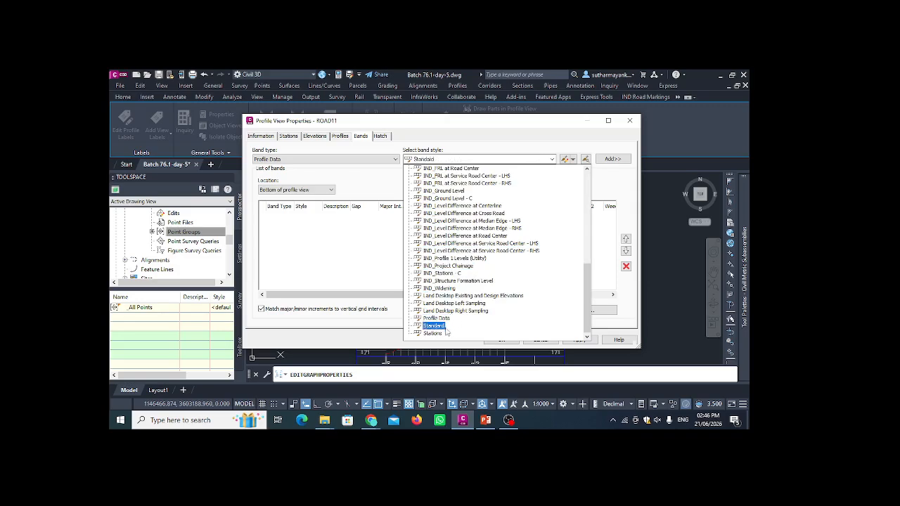
{"action": "scroll", "coordinate": [478, 283], "scroll_direction": "up", "scroll_amount": 4}
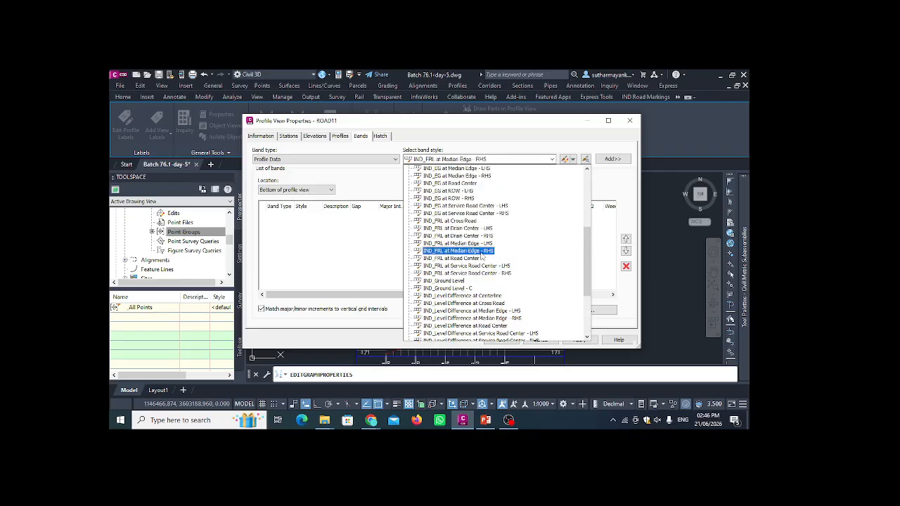
{"action": "scroll", "coordinate": [480, 246], "scroll_direction": "up", "scroll_amount": 1}
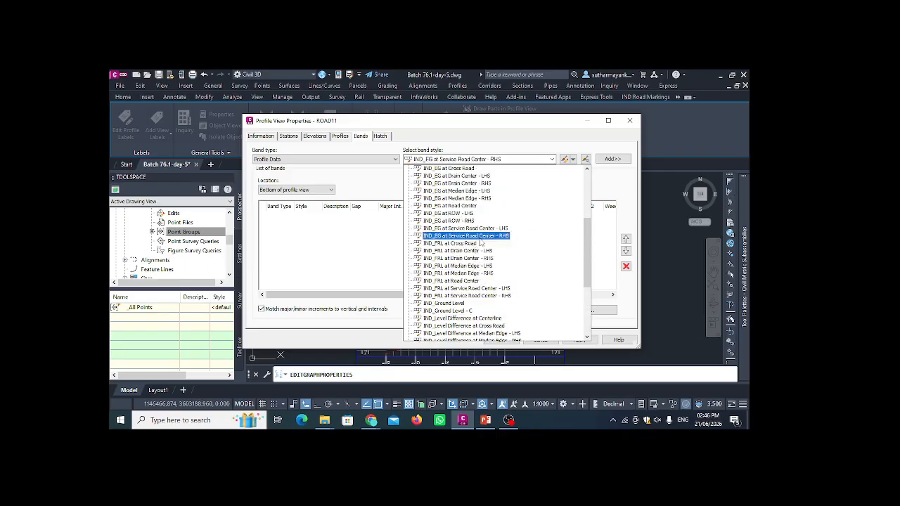
{"action": "scroll", "coordinate": [482, 239], "scroll_direction": "up", "scroll_amount": 1}
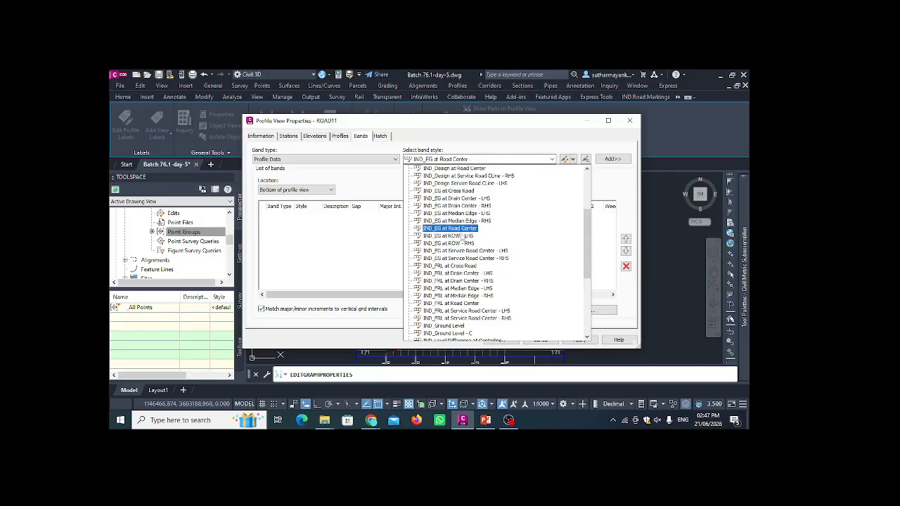
{"action": "scroll", "coordinate": [468, 239], "scroll_direction": "up", "scroll_amount": 4}
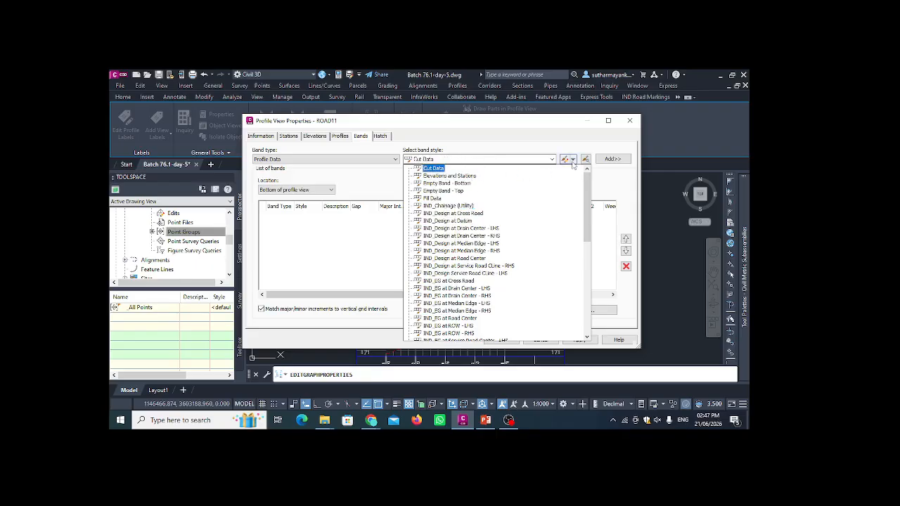
{"action": "left_click", "coordinate": [594, 150]}
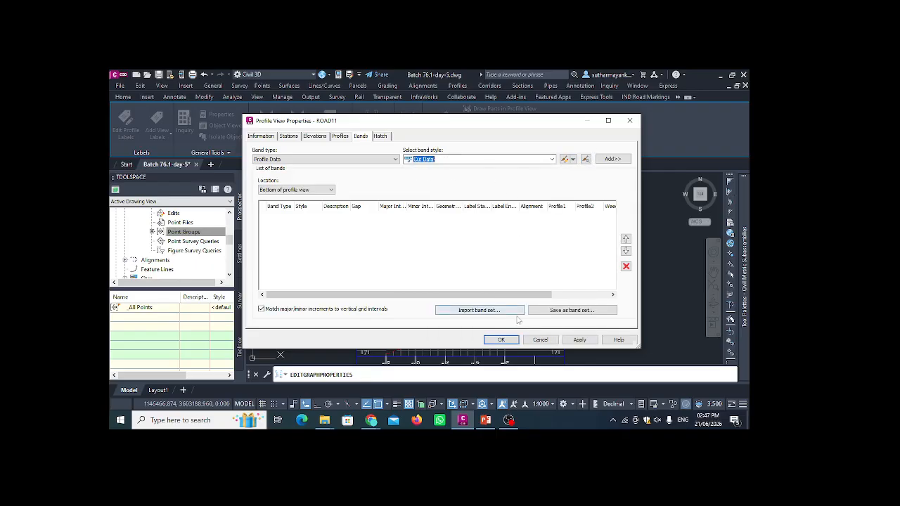
Import the Cut and Fill band set into the ROAD1 profile view
{"action": "left_click", "coordinate": [478, 310]}
{"action": "left_click", "coordinate": [314, 112]}
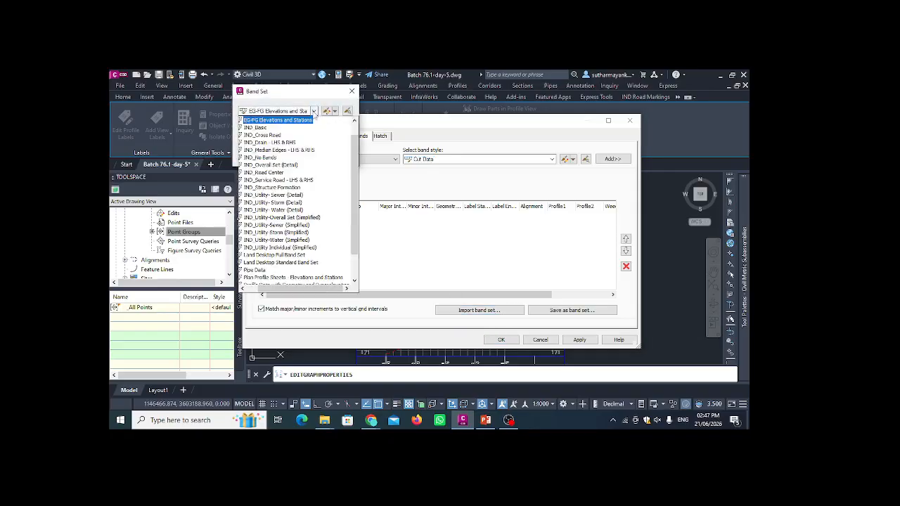
{"action": "scroll", "coordinate": [301, 173], "scroll_direction": "down", "scroll_amount": 1}
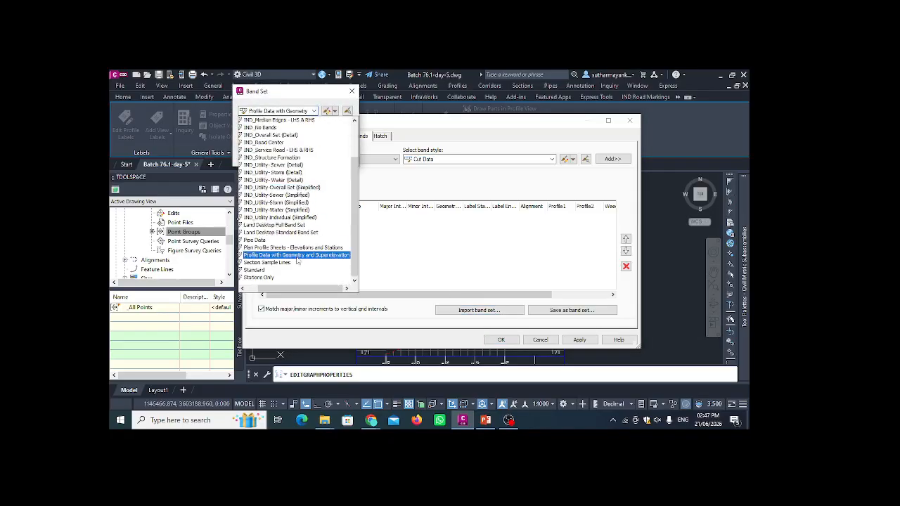
{"action": "scroll", "coordinate": [297, 258], "scroll_direction": "up", "scroll_amount": 1}
{"action": "scroll", "coordinate": [297, 260], "scroll_direction": "up", "scroll_amount": 1}
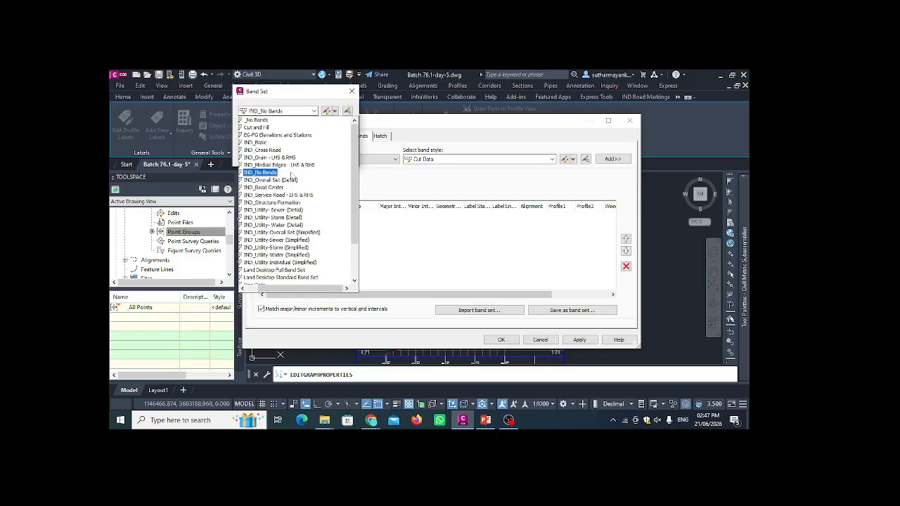
{"action": "left_click", "coordinate": [266, 128]}
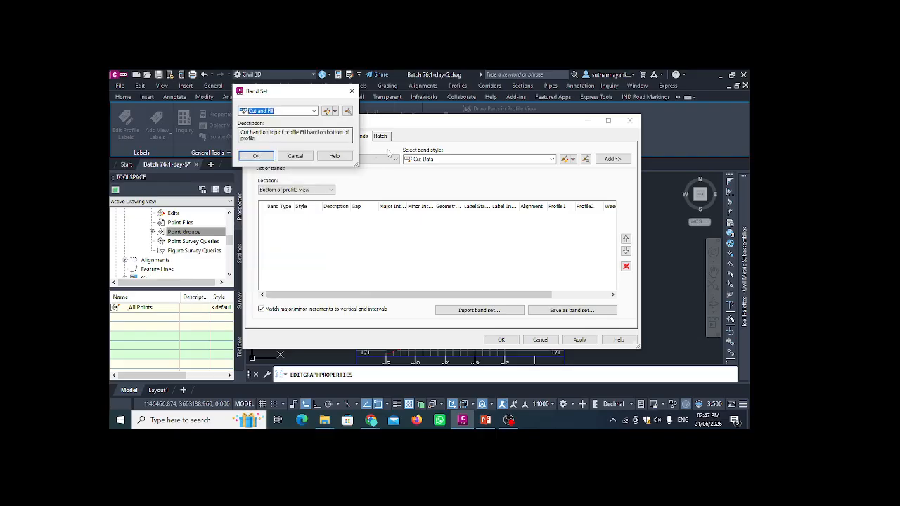
{"action": "left_click", "coordinate": [256, 156]}
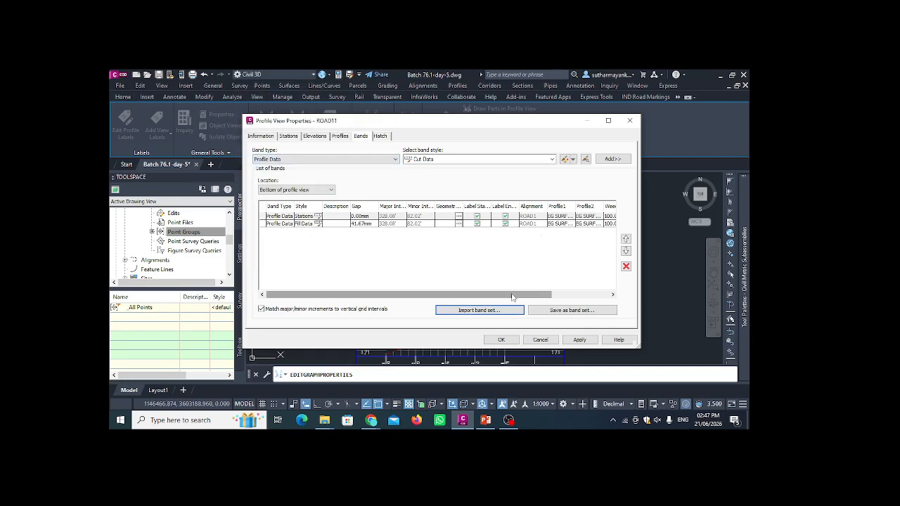
For the Stations band, keep EG SURFACE as Profile1 and set Profile2 to DP ROAD 1
{"action": "left_click_drag", "start_coordinate": [513, 295], "coordinate": [558, 296]}
{"action": "left_click", "coordinate": [511, 218]}
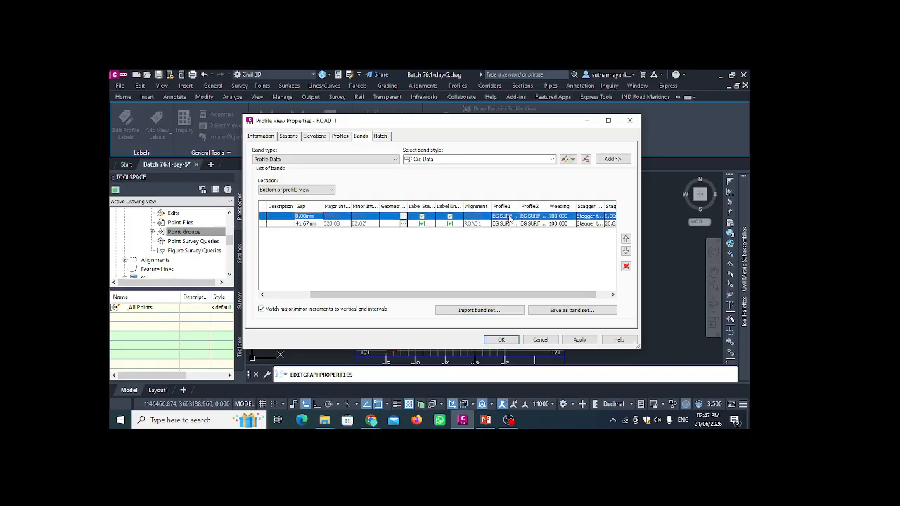
{"action": "left_click", "coordinate": [512, 219]}
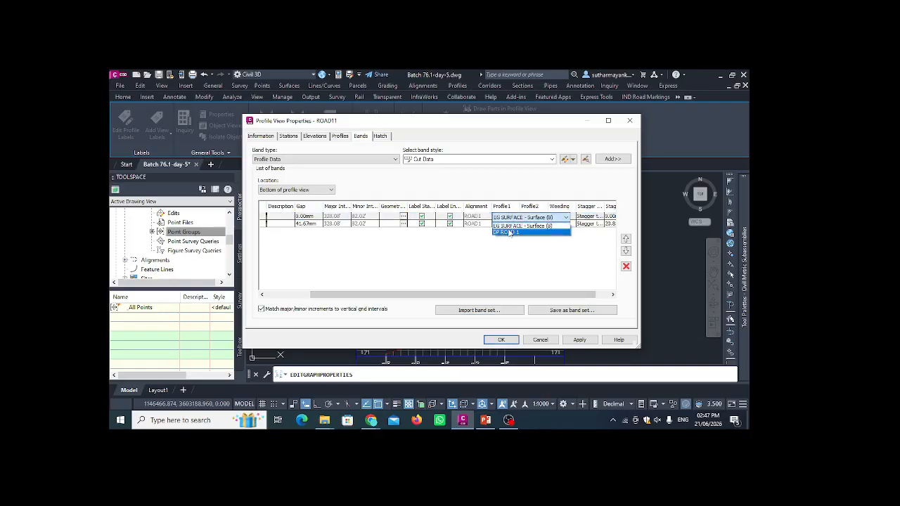
{"action": "left_click", "coordinate": [511, 228]}
{"action": "left_click", "coordinate": [532, 218]}
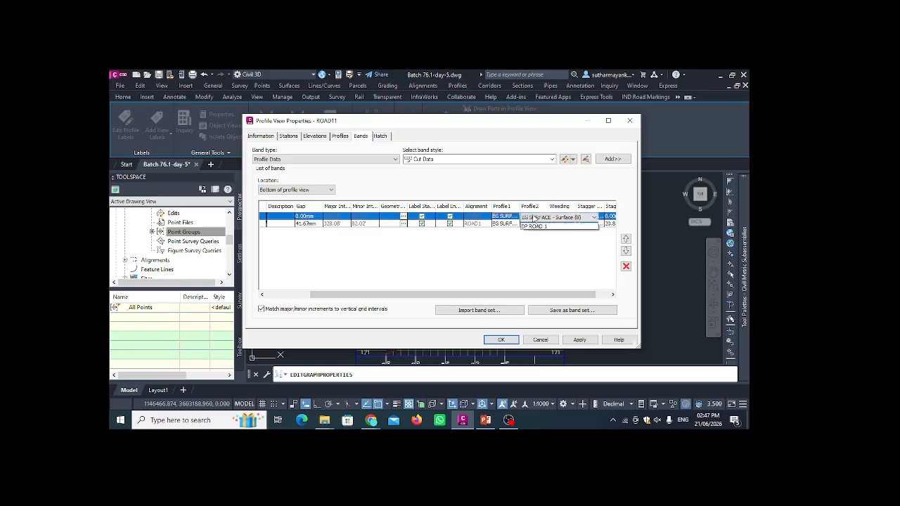
{"action": "left_click", "coordinate": [536, 231]}
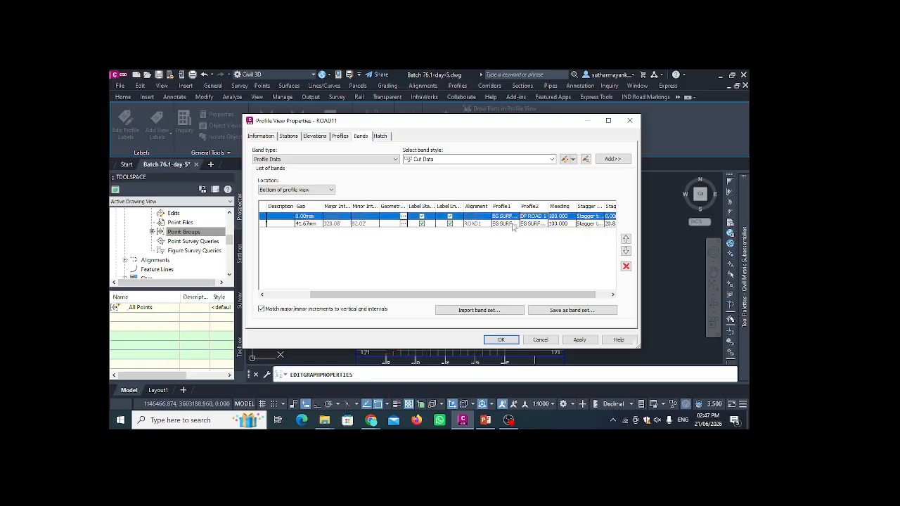
Set Profile1 of the Fill Data band to DP ROAD 1 and apply the band changes to the ROAD1 profile view
{"action": "left_click", "coordinate": [513, 224]}
{"action": "left_click", "coordinate": [512, 223]}
{"action": "left_click", "coordinate": [519, 237]}
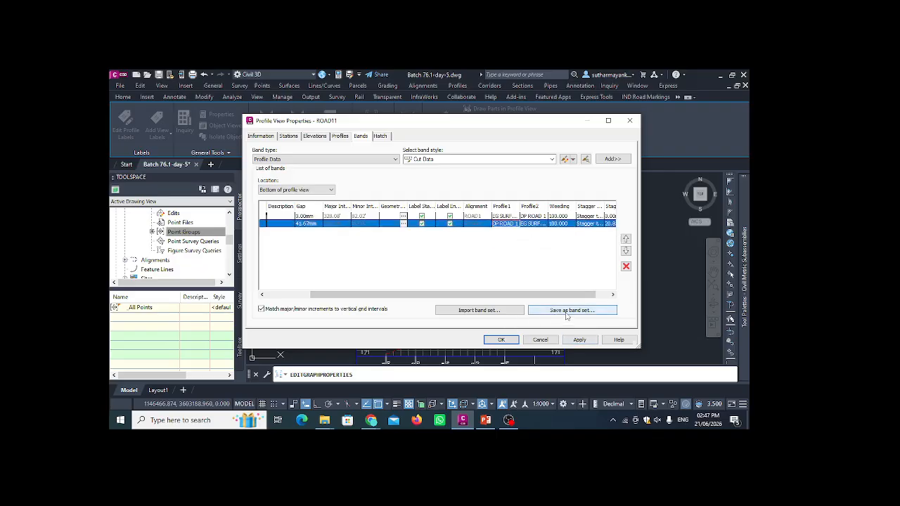
{"action": "left_click", "coordinate": [579, 341]}
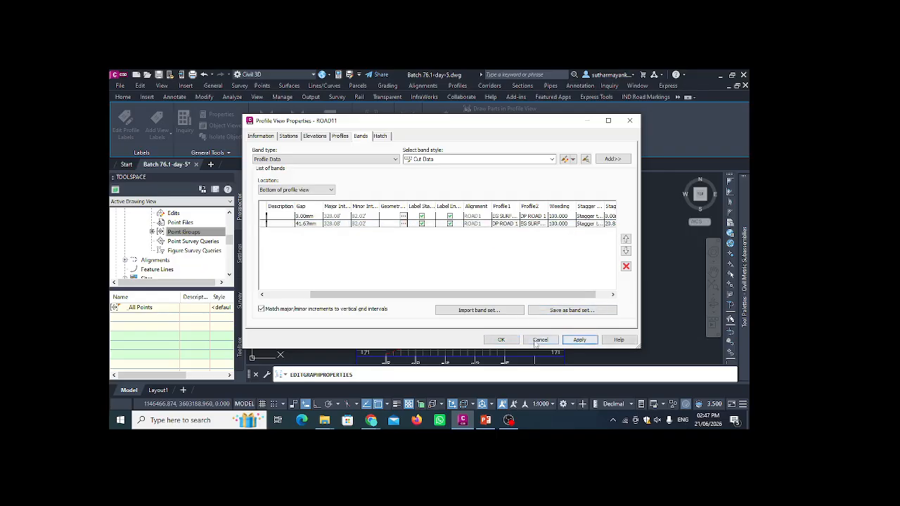
{"action": "left_click", "coordinate": [501, 340]}
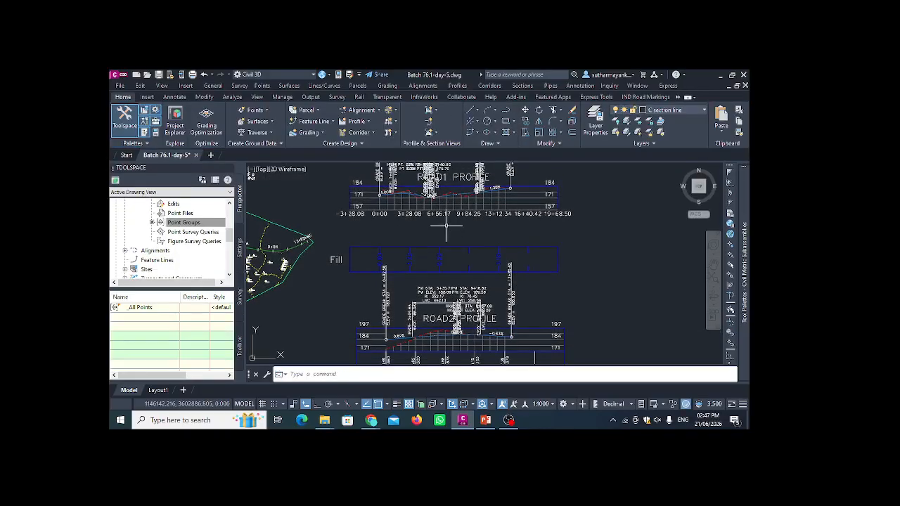
Remove the Fill Data and Stations bands from the bottom of the ROAD1 profile view
{"action": "scroll", "coordinate": [450, 234], "scroll_direction": "down", "scroll_amount": 2}
{"action": "scroll", "coordinate": [444, 240], "scroll_direction": "up", "scroll_amount": 2}
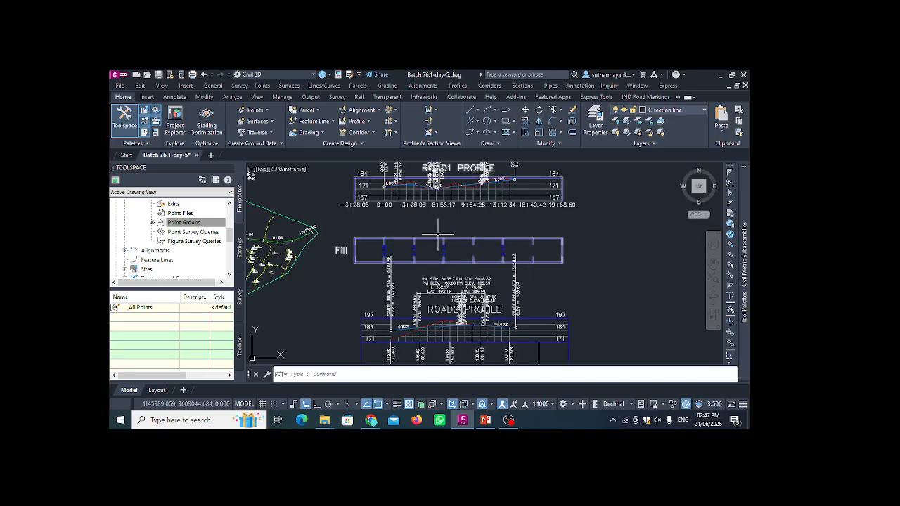
{"action": "left_click", "coordinate": [422, 238]}
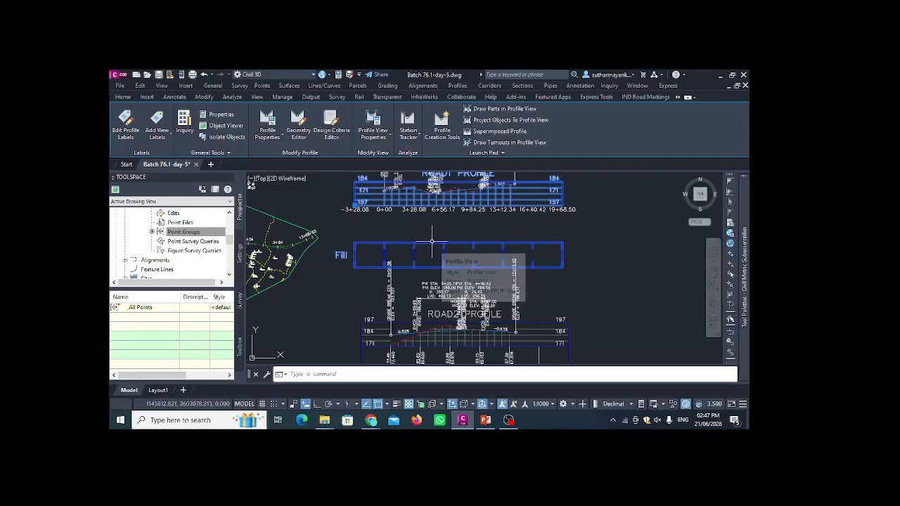
{"action": "right_click", "coordinate": [432, 241]}
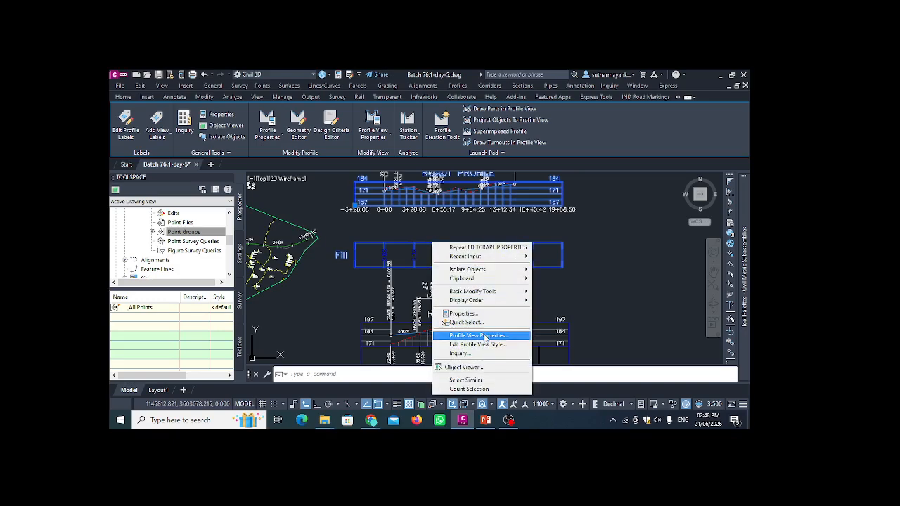
{"action": "left_click", "coordinate": [478, 336]}
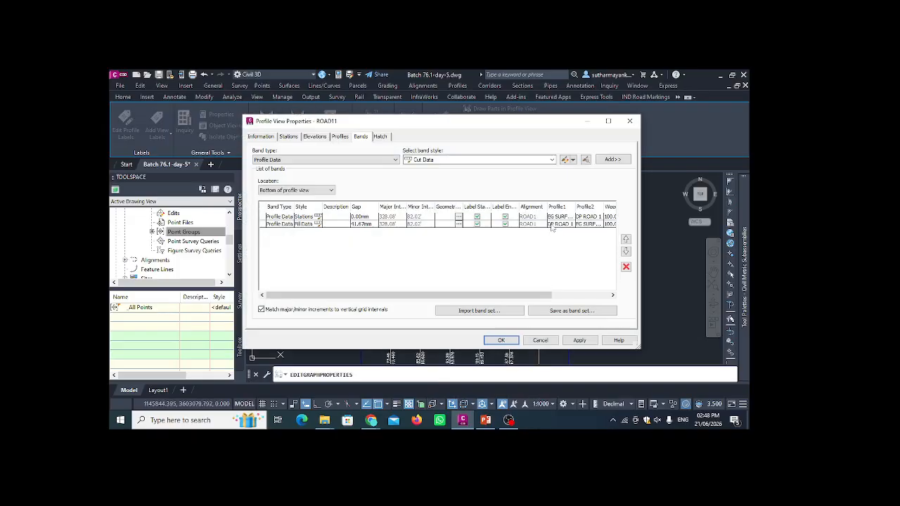
{"action": "left_click", "coordinate": [556, 224]}
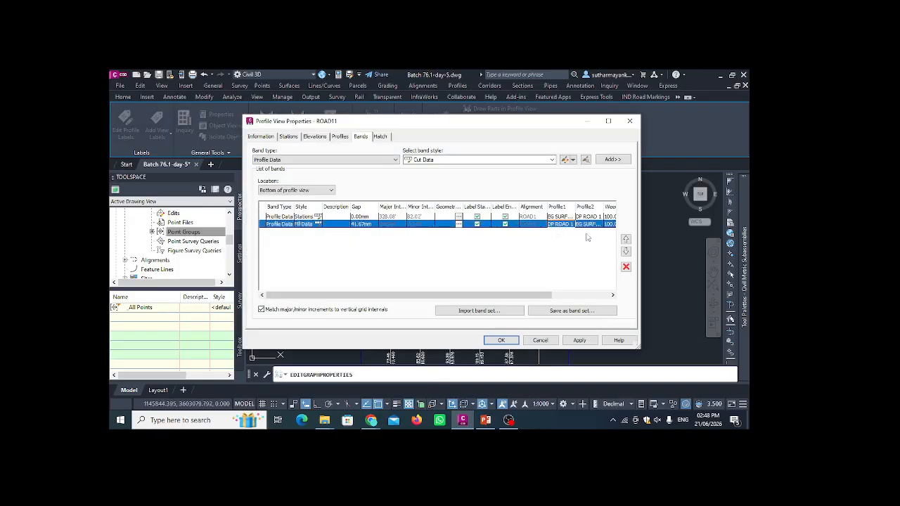
{"action": "left_click", "coordinate": [626, 268]}
{"action": "left_click", "coordinate": [581, 219]}
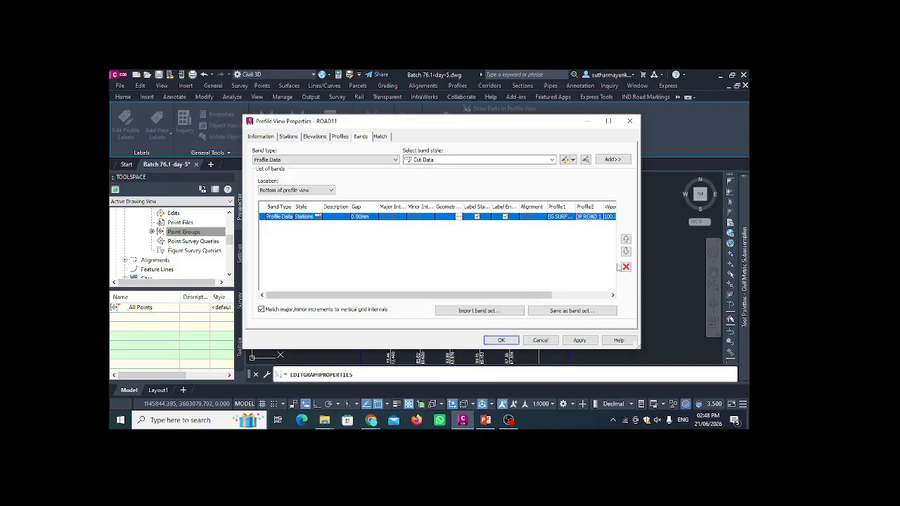
{"action": "left_click", "coordinate": [626, 268]}
Add a Vertical Geometry band with the Geometry style at the bottom of the ROAD1 profile view and apply it
{"action": "left_click", "coordinate": [374, 160]}
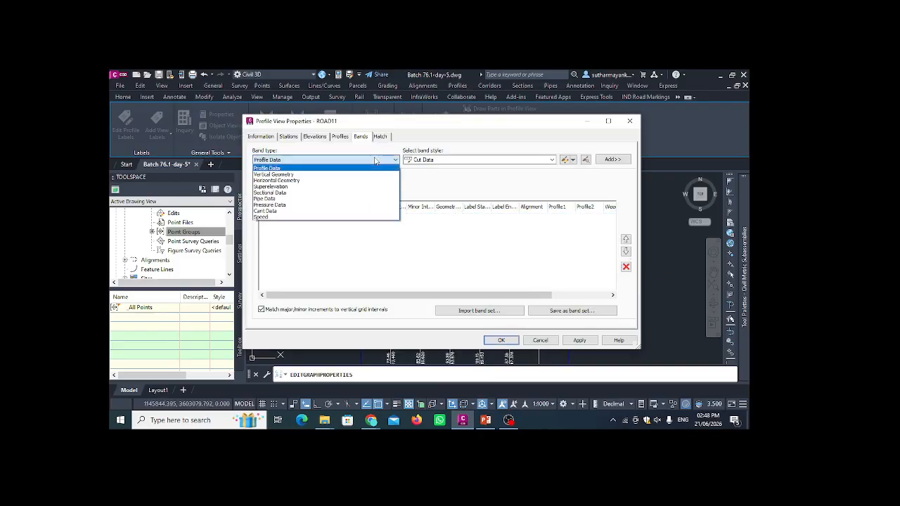
{"action": "left_click", "coordinate": [303, 169]}
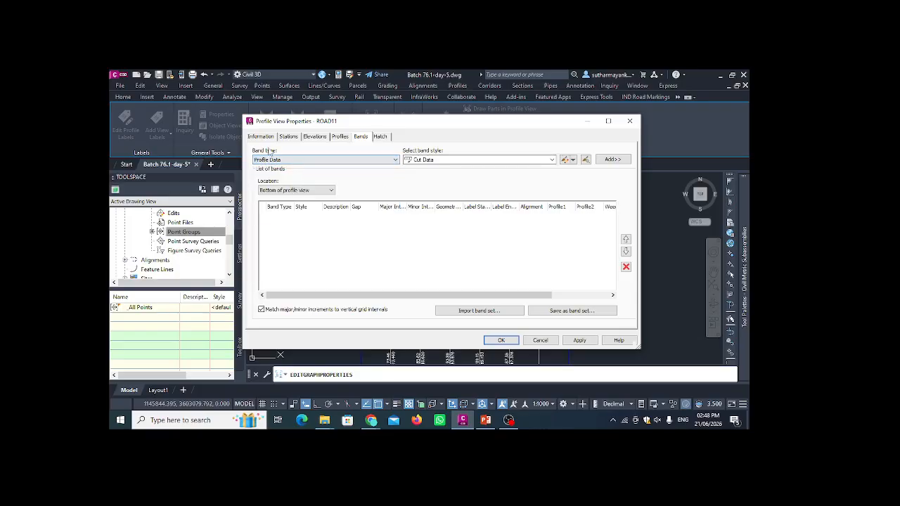
{"action": "left_click", "coordinate": [294, 159]}
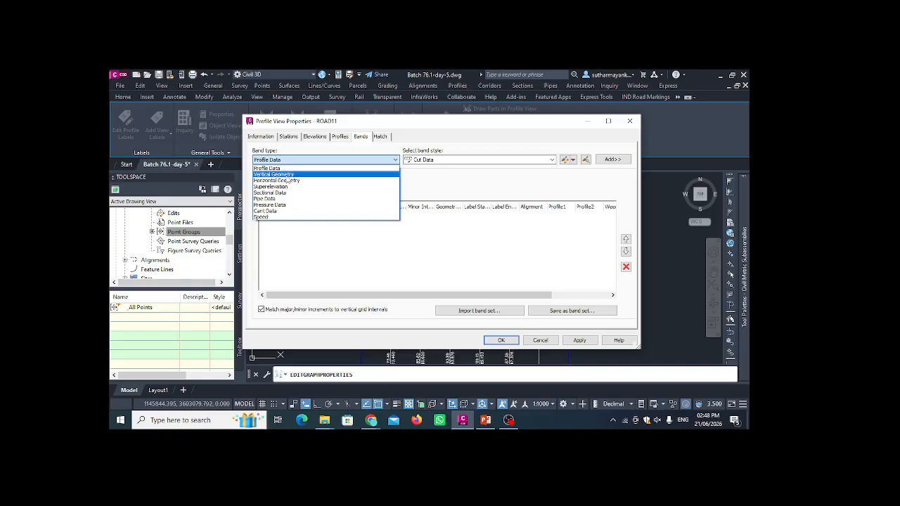
{"action": "left_click", "coordinate": [287, 175]}
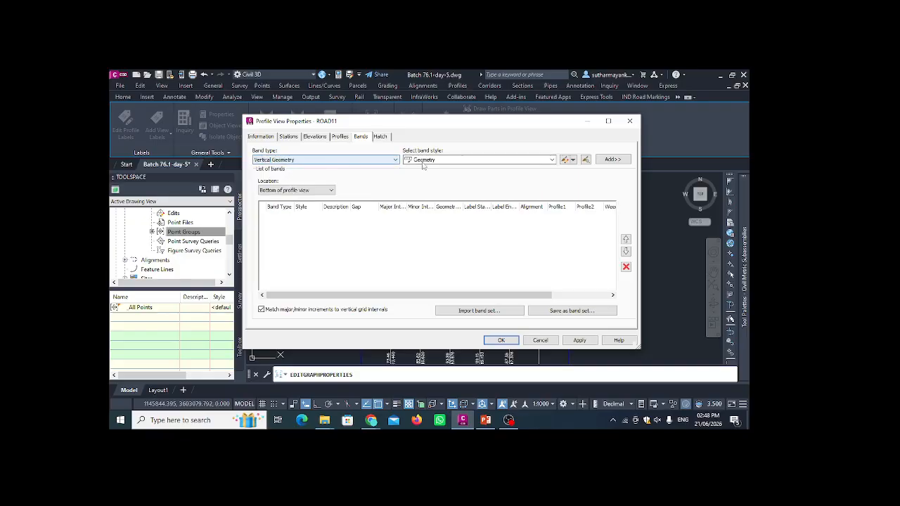
{"action": "left_click", "coordinate": [443, 161]}
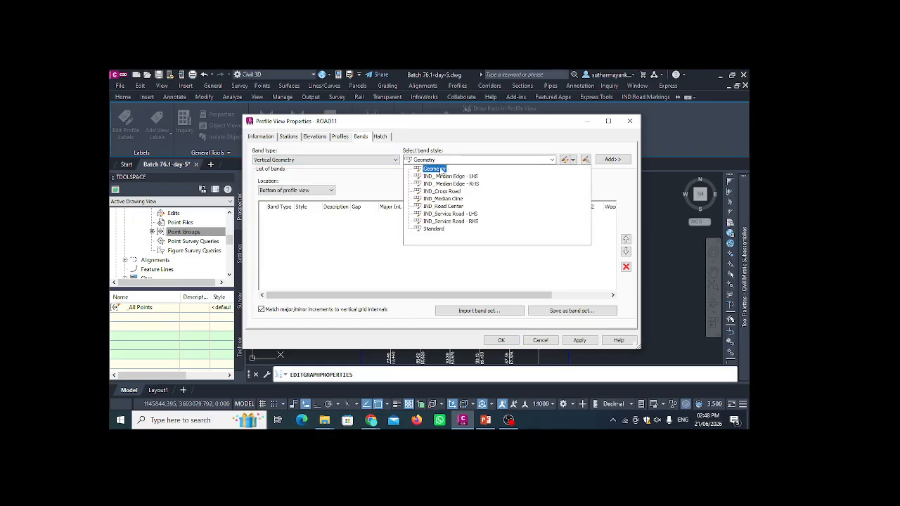
{"action": "left_click", "coordinate": [441, 170]}
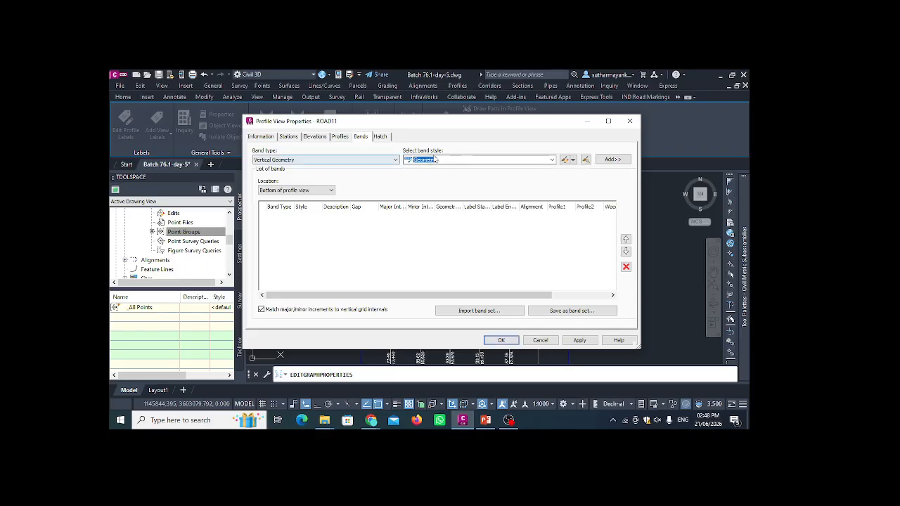
{"action": "left_click", "coordinate": [611, 160]}
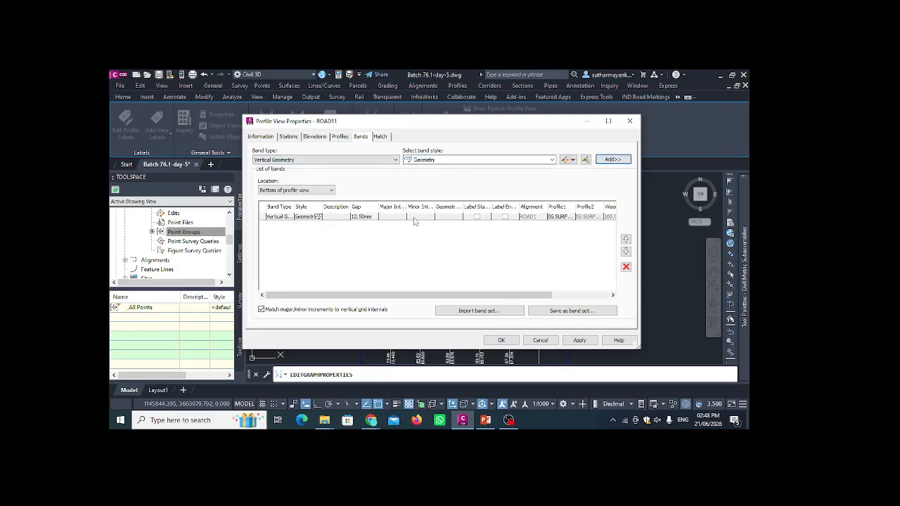
{"action": "left_click_drag", "start_coordinate": [408, 296], "coordinate": [473, 296]}
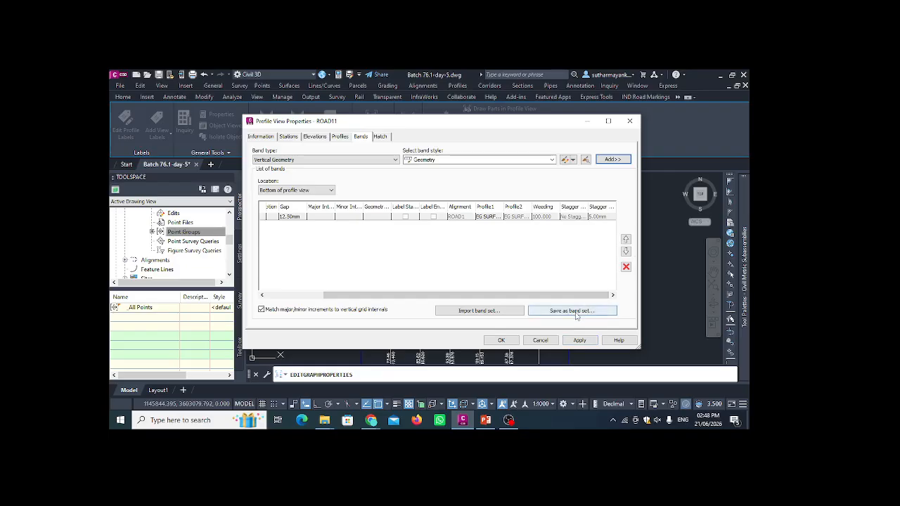
{"action": "left_click", "coordinate": [579, 342]}
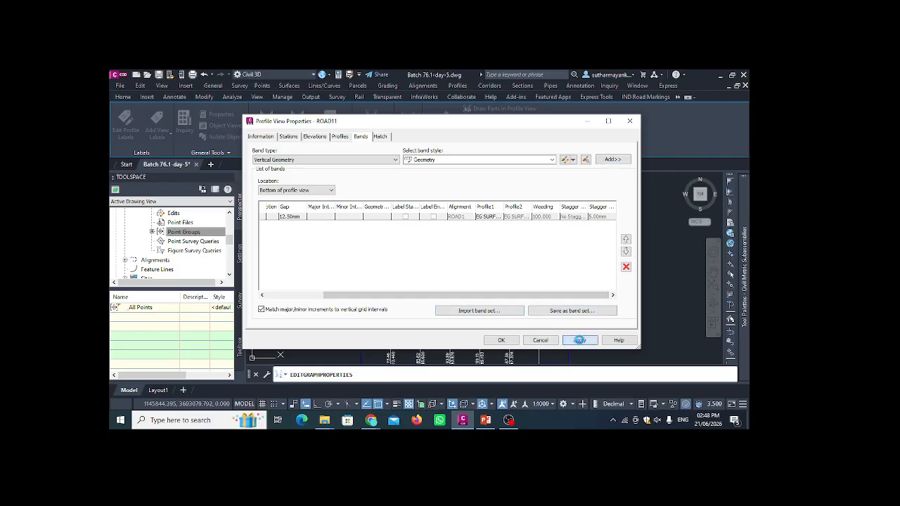
{"action": "left_click", "coordinate": [504, 343]}
Set Profile1 of the ROAD1 profile view's Vertical Geometry band to DP ROAD 1 and apply the change
{"action": "scroll", "coordinate": [393, 206], "scroll_direction": "up", "scroll_amount": 4}
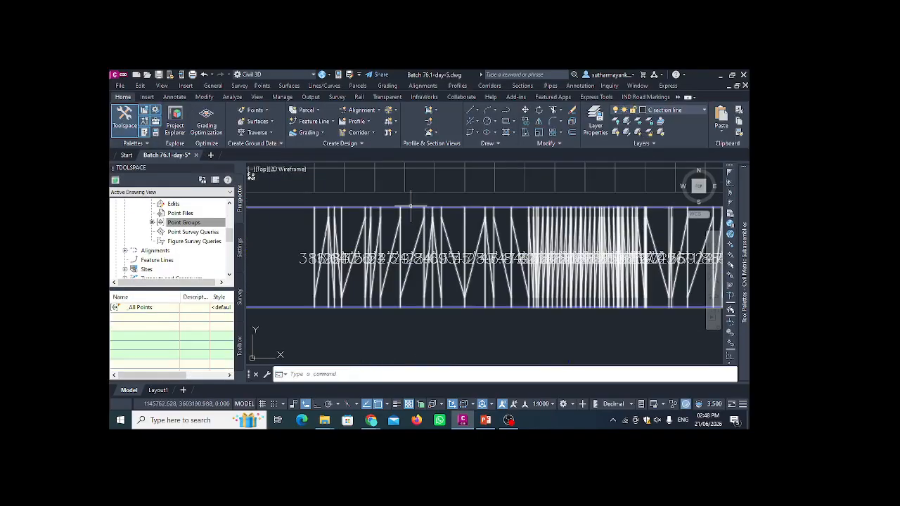
{"action": "scroll", "coordinate": [380, 269], "scroll_direction": "down", "scroll_amount": 1}
{"action": "scroll", "coordinate": [450, 263], "scroll_direction": "up", "scroll_amount": 2}
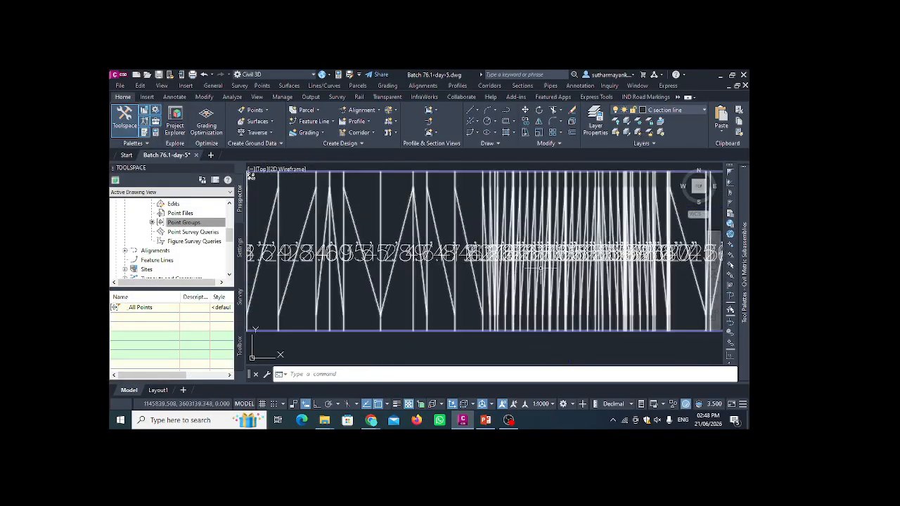
{"action": "scroll", "coordinate": [514, 273], "scroll_direction": "down", "scroll_amount": 2}
{"action": "scroll", "coordinate": [484, 274], "scroll_direction": "up", "scroll_amount": 2}
{"action": "scroll", "coordinate": [484, 278], "scroll_direction": "down", "scroll_amount": 2}
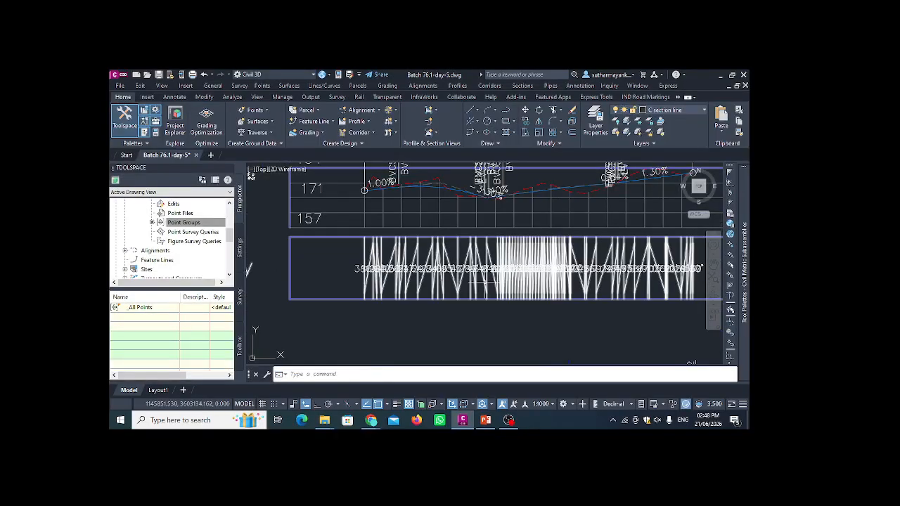
{"action": "left_click", "coordinate": [483, 283]}
{"action": "right_click", "coordinate": [484, 313]}
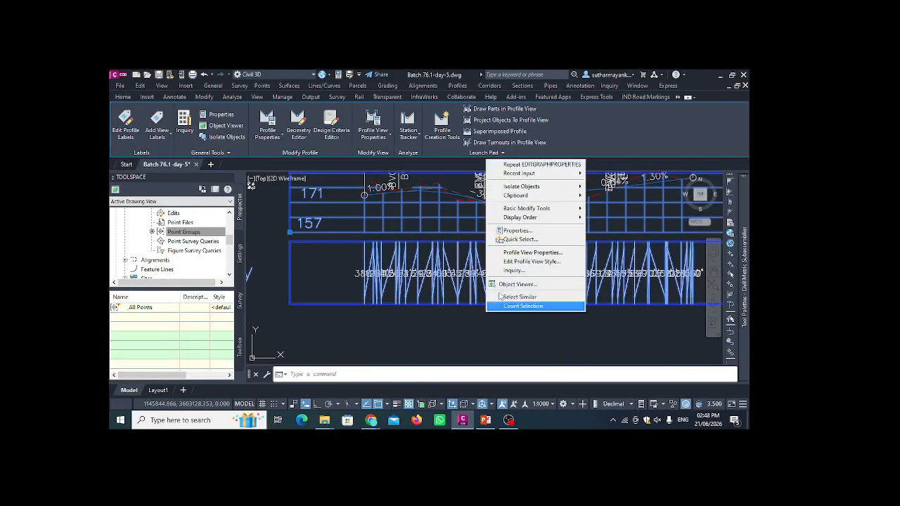
{"action": "left_click", "coordinate": [552, 253]}
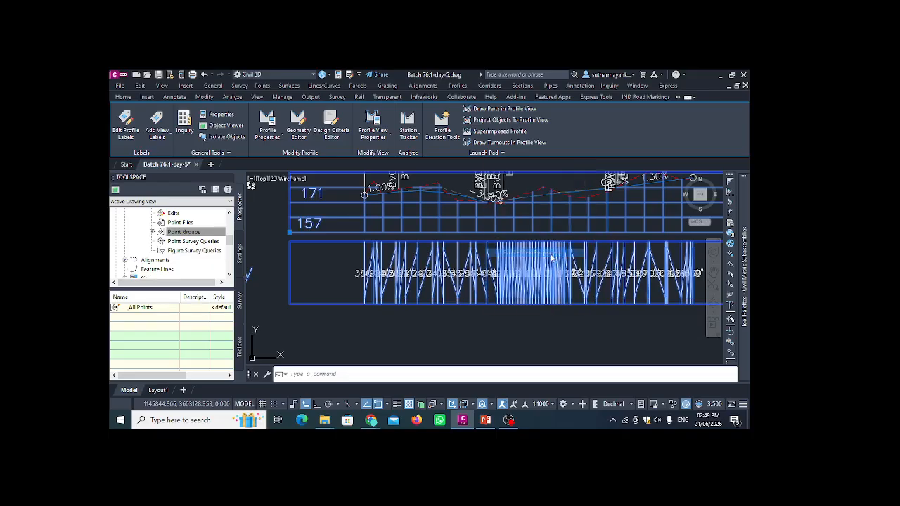
{"action": "left_click", "coordinate": [565, 219]}
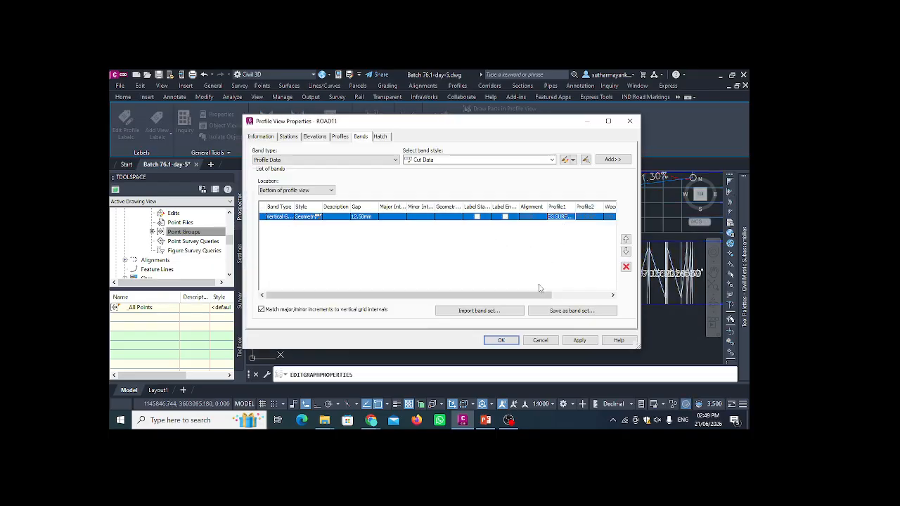
{"action": "left_click_drag", "start_coordinate": [532, 295], "coordinate": [590, 296]}
{"action": "left_click", "coordinate": [519, 217]}
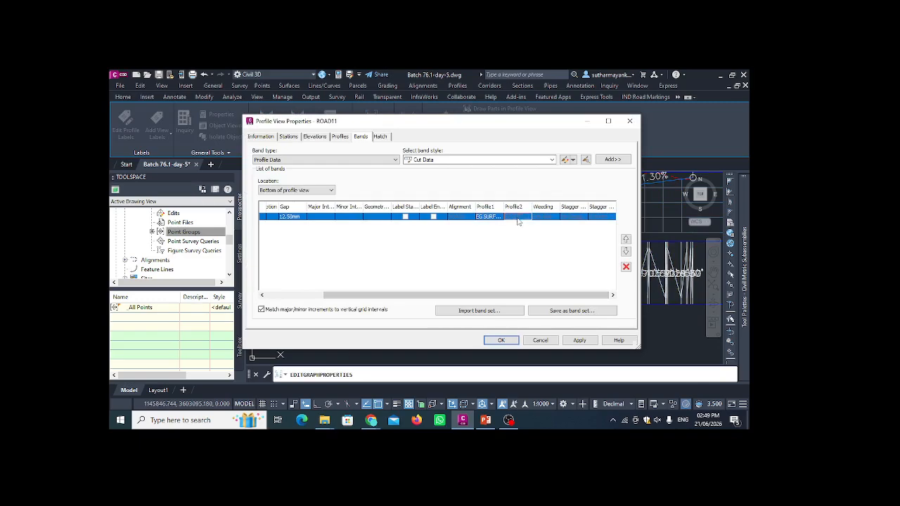
{"action": "left_click", "coordinate": [497, 218]}
{"action": "left_click", "coordinate": [499, 232]}
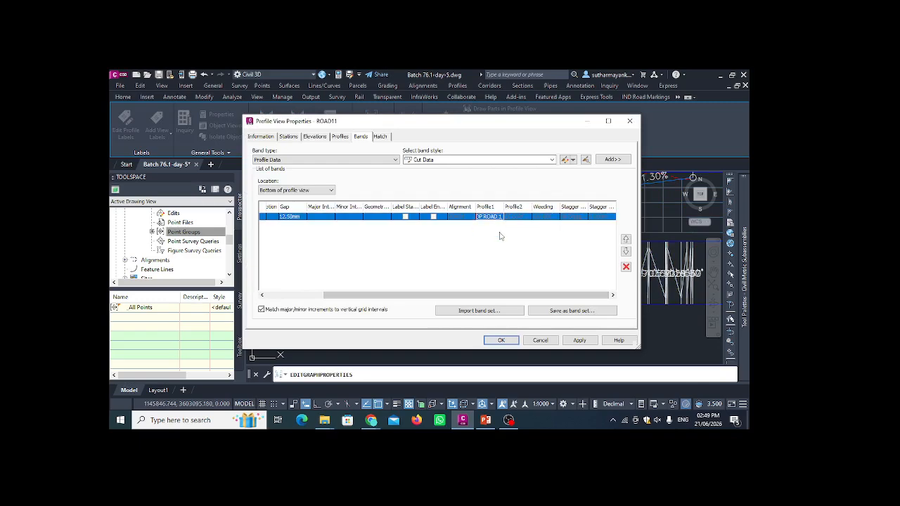
{"action": "left_click", "coordinate": [580, 340]}
{"action": "left_click", "coordinate": [513, 340]}
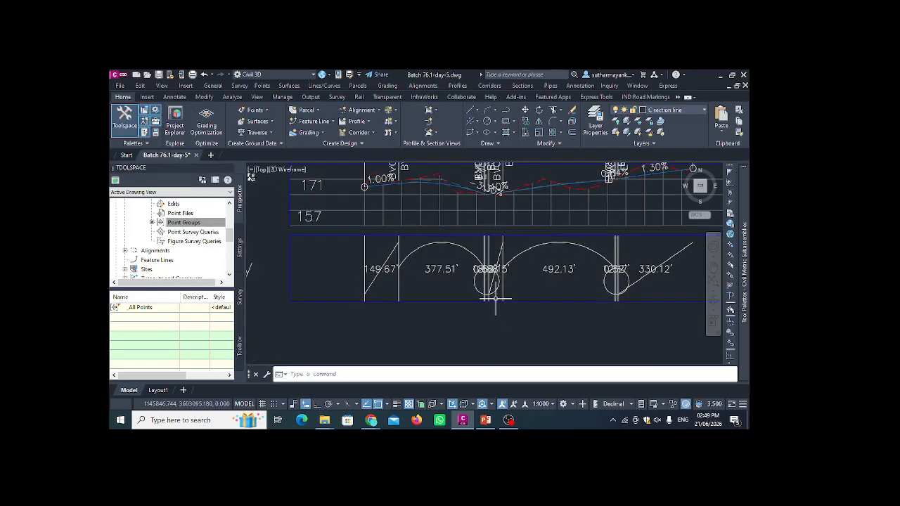
Remove the Vertical Geometry band from the ROAD1 profile view and maximize the Profile View Properties dialog
{"action": "scroll", "coordinate": [460, 285], "scroll_direction": "down", "scroll_amount": 2}
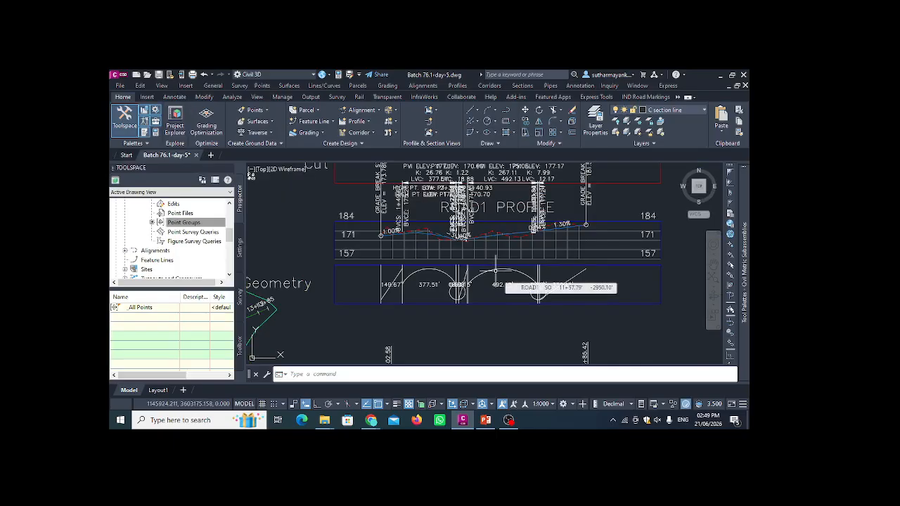
{"action": "scroll", "coordinate": [502, 279], "scroll_direction": "down", "scroll_amount": 3}
{"action": "scroll", "coordinate": [503, 278], "scroll_direction": "up", "scroll_amount": 1}
{"action": "scroll", "coordinate": [506, 276], "scroll_direction": "up", "scroll_amount": 1}
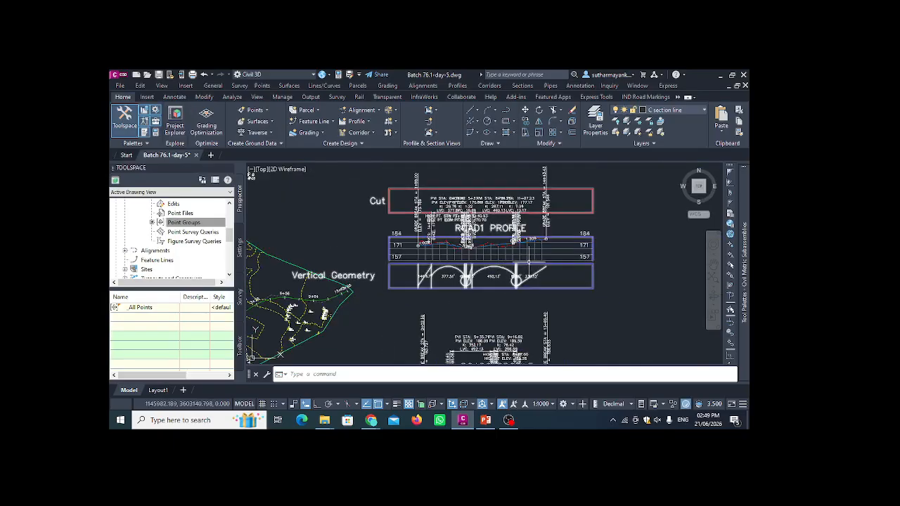
{"action": "left_click", "coordinate": [528, 259]}
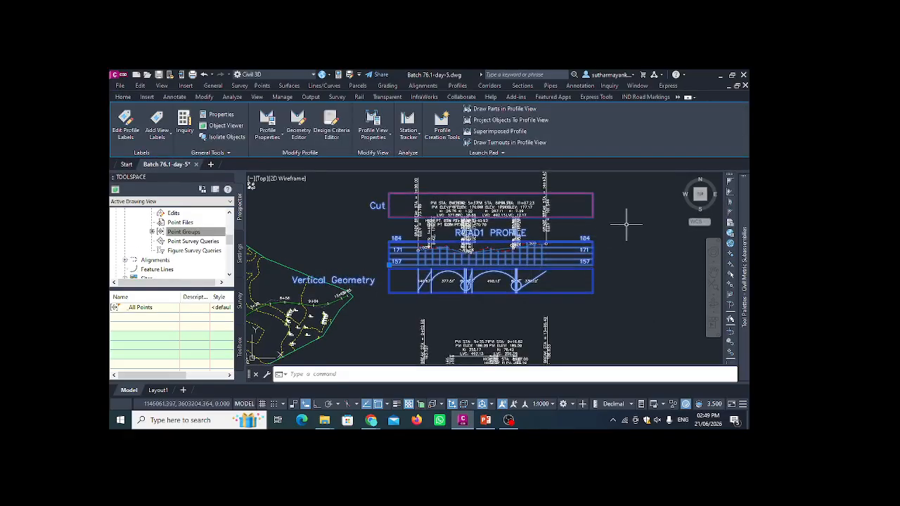
{"action": "scroll", "coordinate": [561, 225], "scroll_direction": "down", "scroll_amount": 5}
{"action": "scroll", "coordinate": [562, 268], "scroll_direction": "up", "scroll_amount": 4}
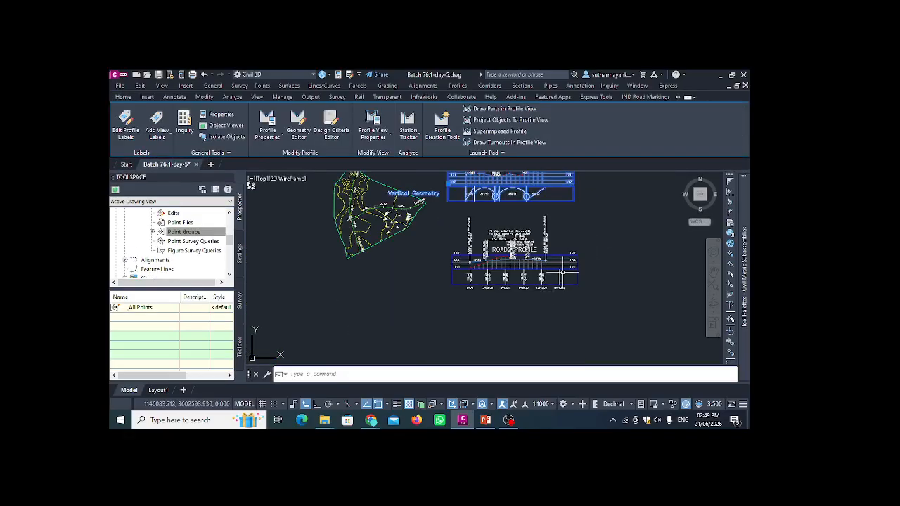
{"action": "scroll", "coordinate": [570, 281], "scroll_direction": "up", "scroll_amount": 2}
{"action": "right_click", "coordinate": [603, 260]}
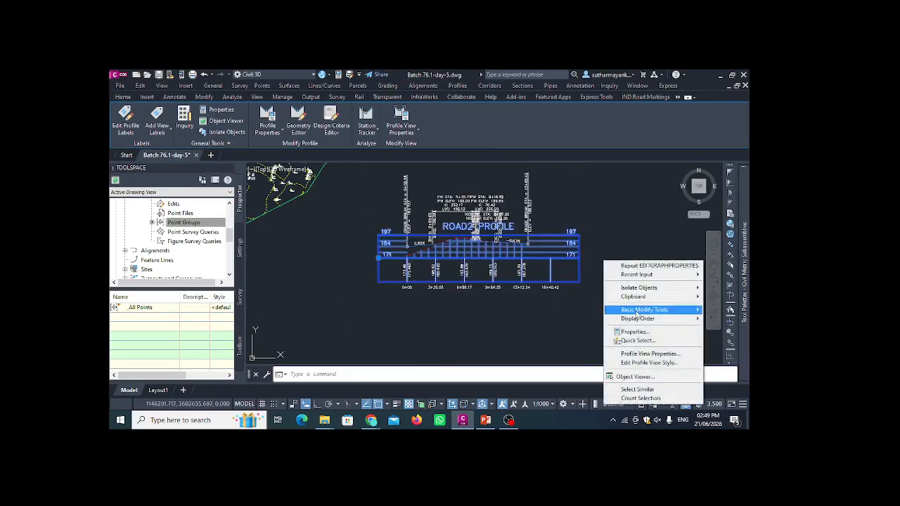
{"action": "left_click", "coordinate": [648, 354]}
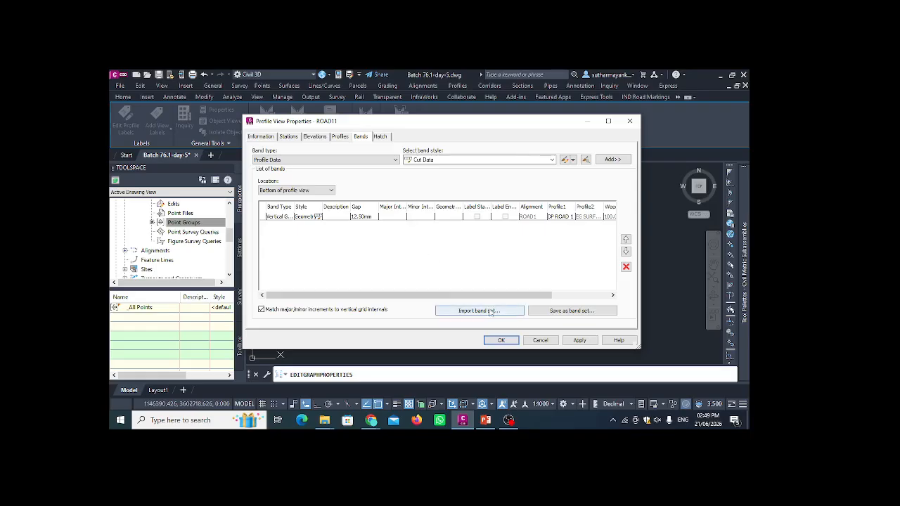
{"action": "left_click", "coordinate": [307, 161]}
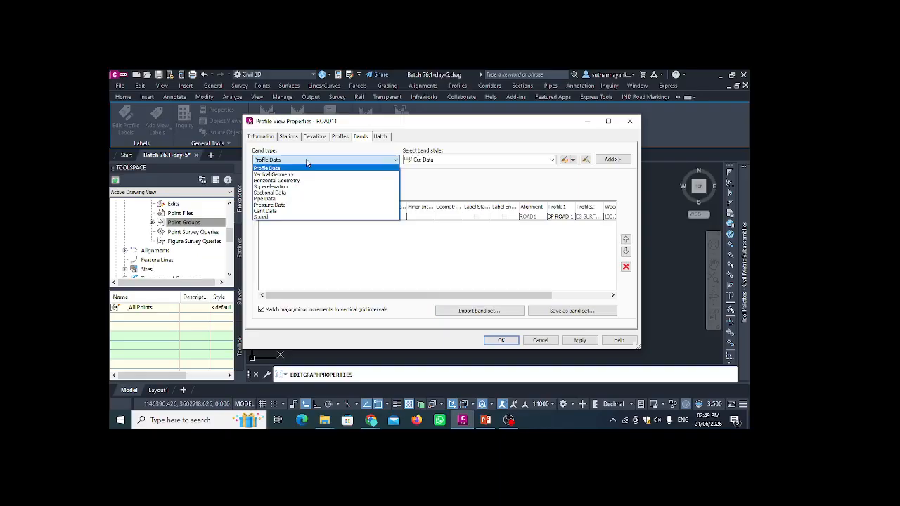
{"action": "left_click", "coordinate": [307, 161]}
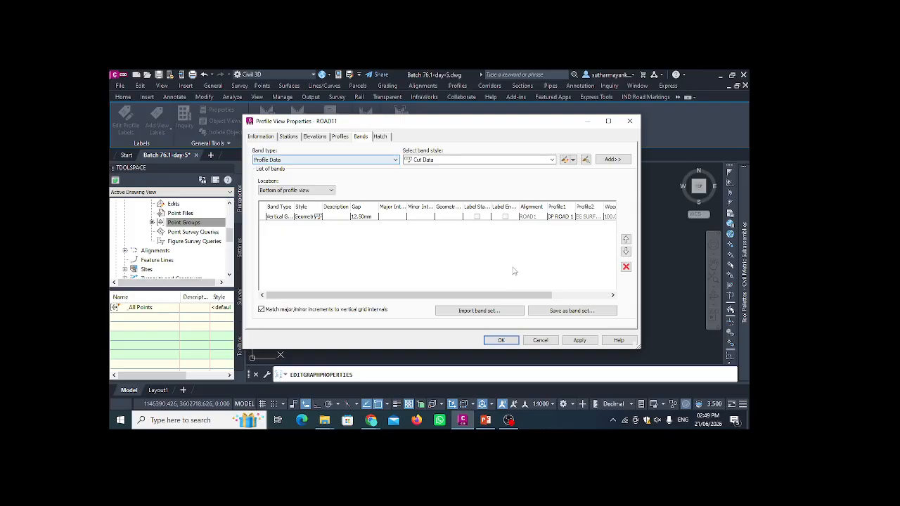
{"action": "left_click", "coordinate": [519, 218]}
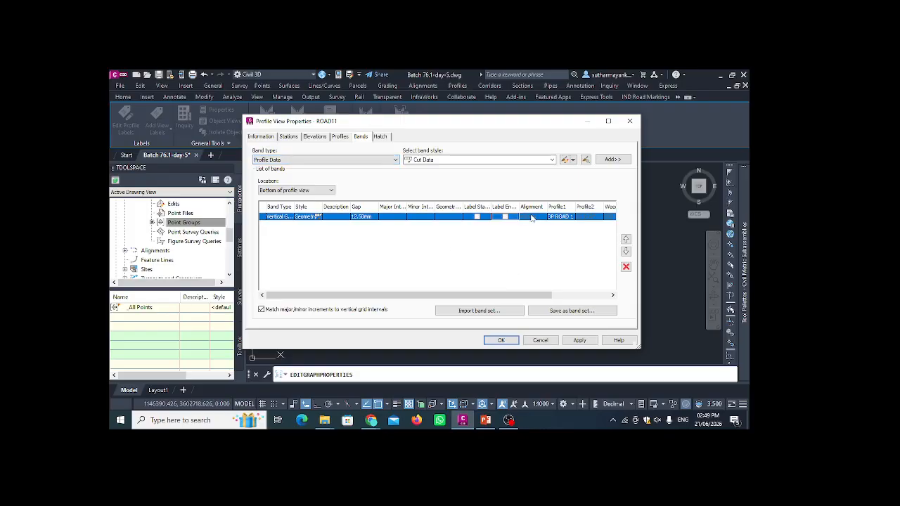
{"action": "left_click", "coordinate": [626, 266]}
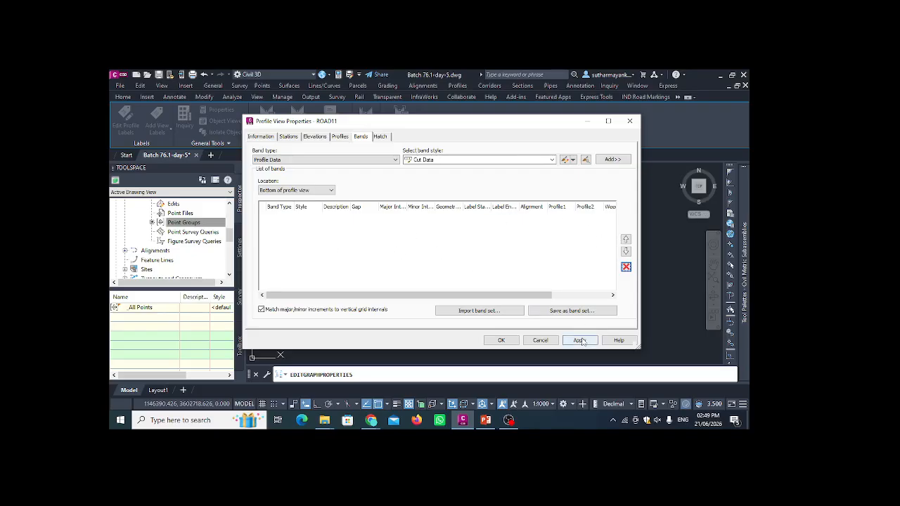
{"action": "double_click", "coordinate": [519, 120]}
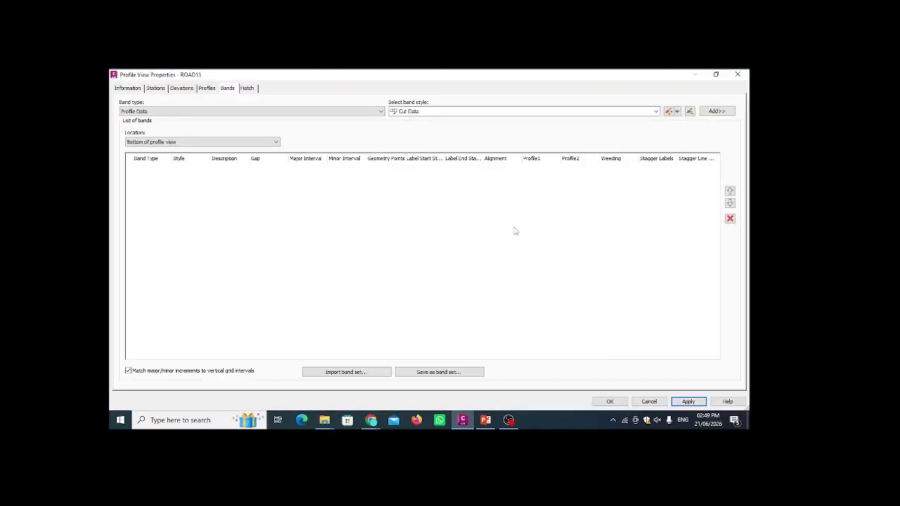
Confirm the ROAD1 profile view properties and open the Profile View Properties of the ROAD2 profile view
{"action": "left_click", "coordinate": [610, 402]}
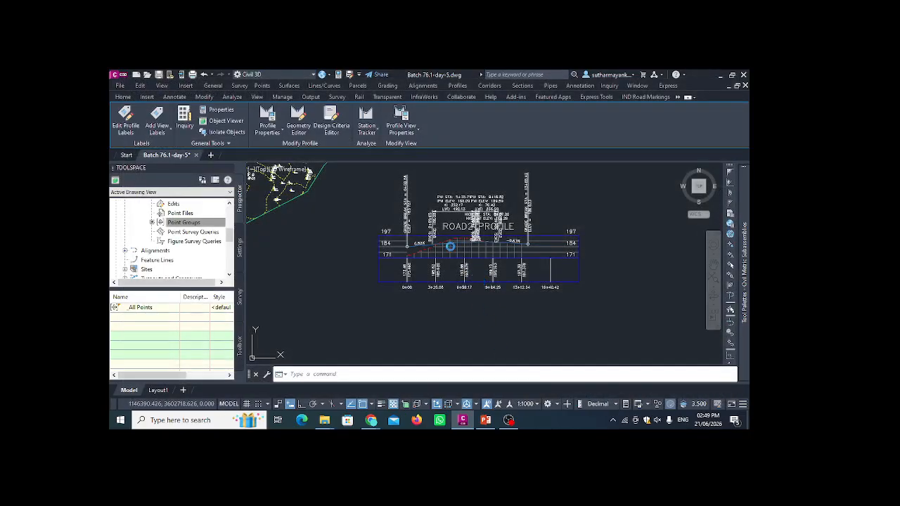
{"action": "key", "text": "Escape"}
{"action": "scroll", "coordinate": [446, 287], "scroll_direction": "down", "scroll_amount": 4}
{"action": "scroll", "coordinate": [457, 273], "scroll_direction": "up", "scroll_amount": 5}
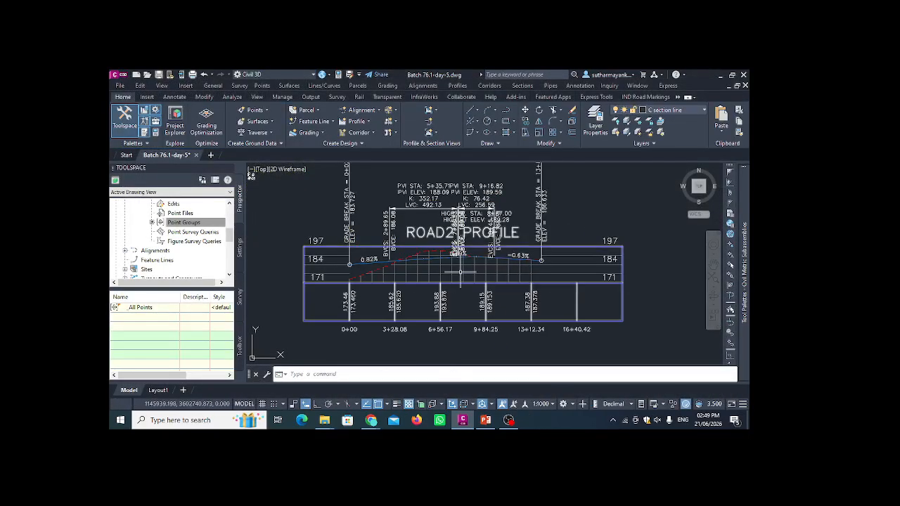
{"action": "left_click", "coordinate": [458, 272]}
{"action": "left_click", "coordinate": [413, 282]}
{"action": "scroll", "coordinate": [374, 262], "scroll_direction": "down", "scroll_amount": 3}
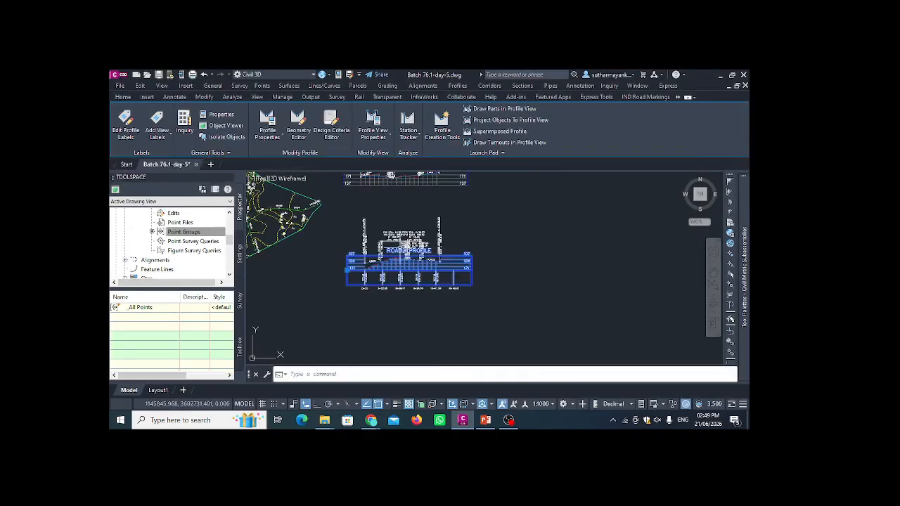
{"action": "right_click", "coordinate": [513, 249]}
{"action": "left_click", "coordinate": [555, 345]}
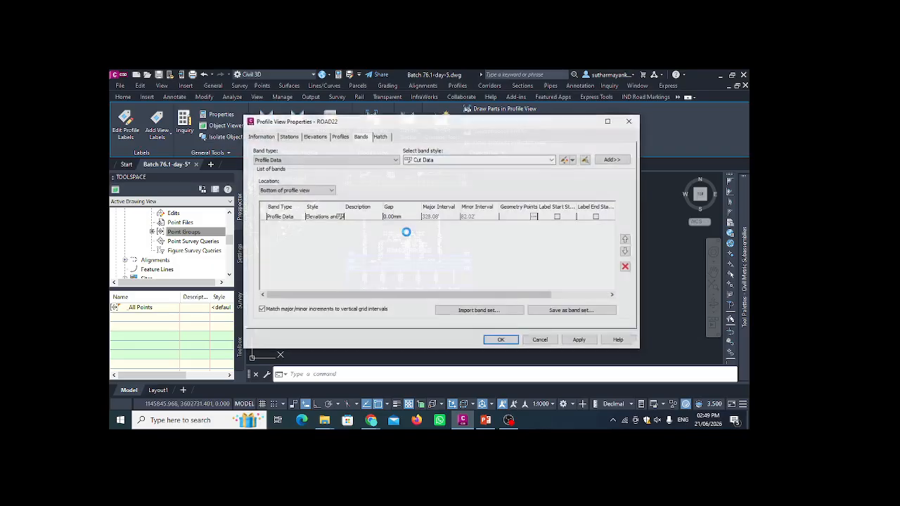
Remove the Profile Data band from the bottom of the ROAD2 profile view and apply the change
{"action": "left_click", "coordinate": [422, 218]}
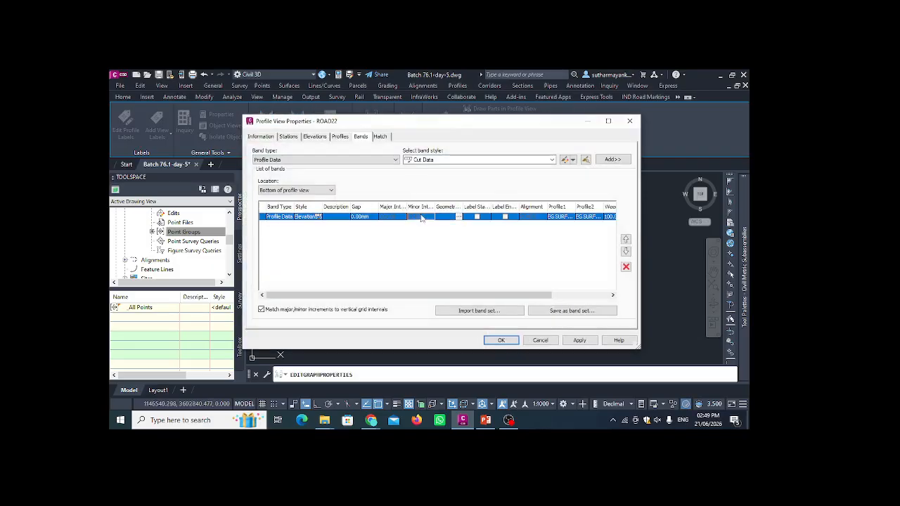
{"action": "left_click", "coordinate": [626, 267]}
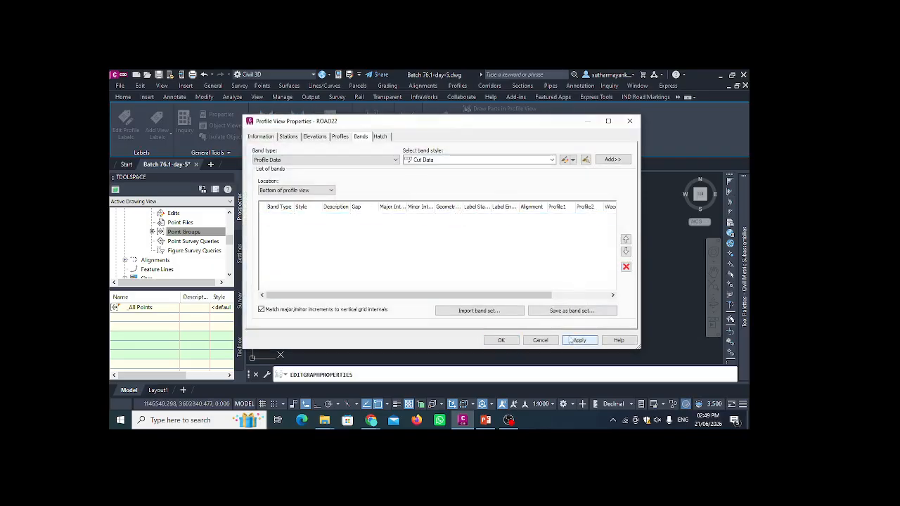
{"action": "left_click", "coordinate": [576, 341]}
{"action": "left_click_drag", "start_coordinate": [505, 125], "coordinate": [259, 114]}
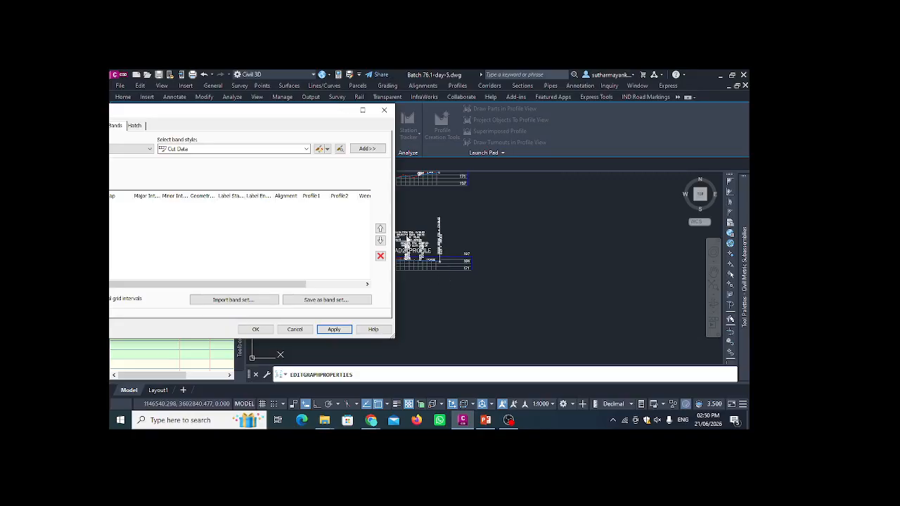
{"action": "left_click_drag", "start_coordinate": [285, 114], "coordinate": [532, 115]}
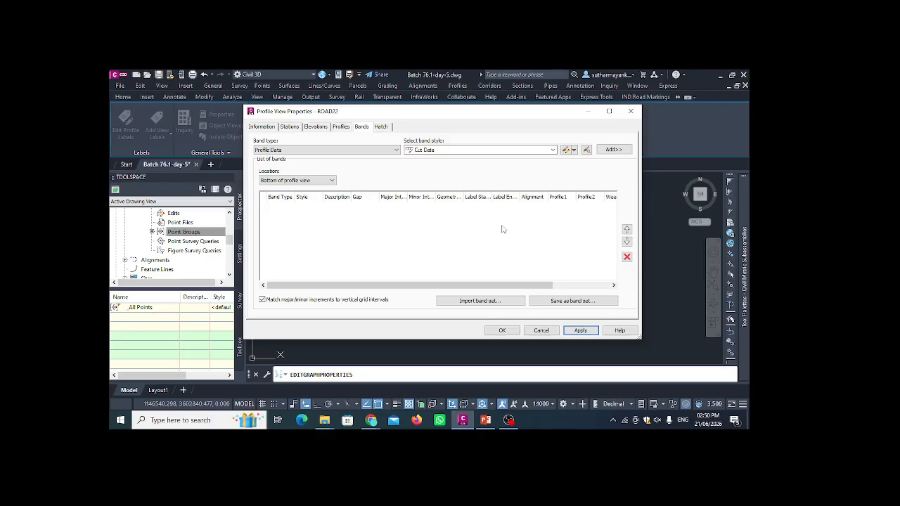
Import the IND_Cross Road band set into the ROAD2 profile view
{"action": "left_click", "coordinate": [501, 301]}
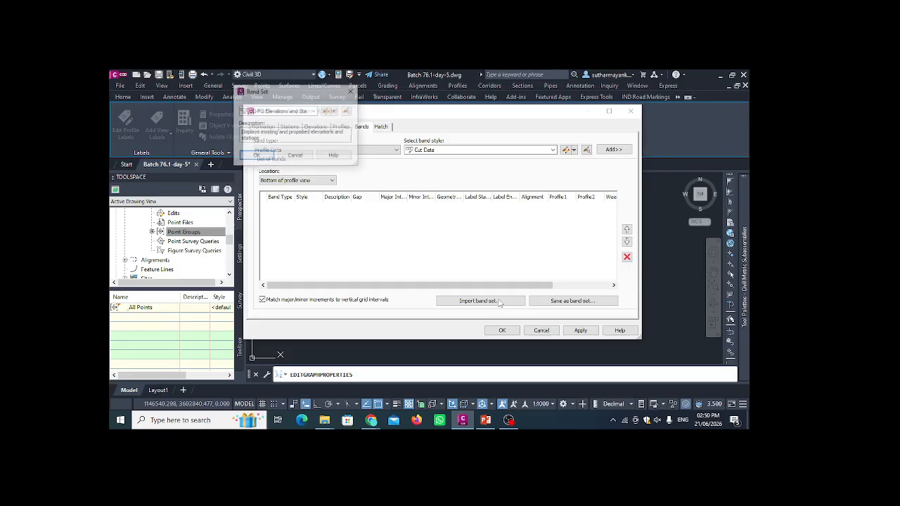
{"action": "left_click", "coordinate": [314, 111]}
{"action": "scroll", "coordinate": [313, 152], "scroll_direction": "down", "scroll_amount": 2}
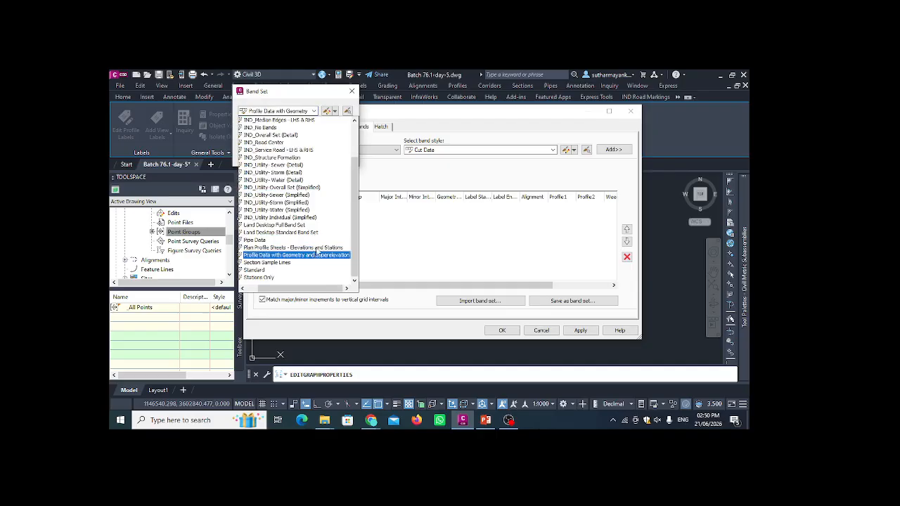
{"action": "scroll", "coordinate": [310, 253], "scroll_direction": "up", "scroll_amount": 2}
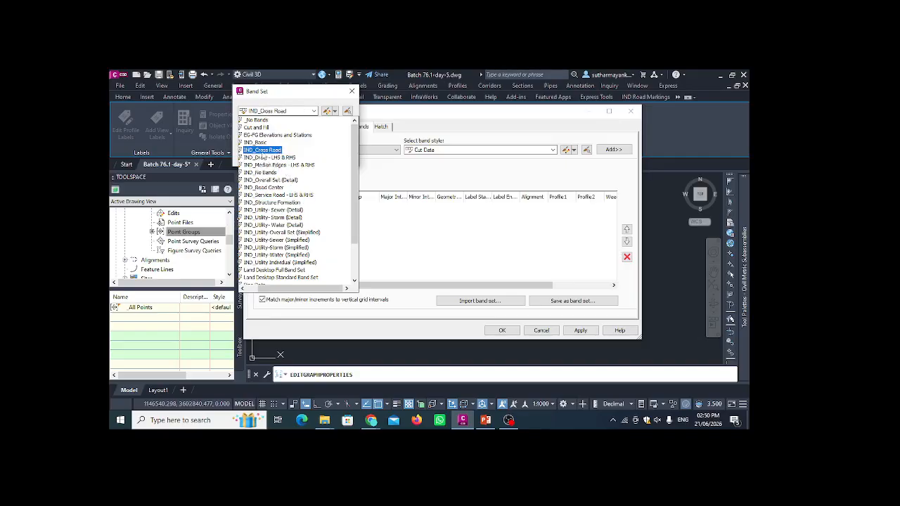
{"action": "left_click", "coordinate": [268, 150]}
{"action": "left_click", "coordinate": [258, 158]}
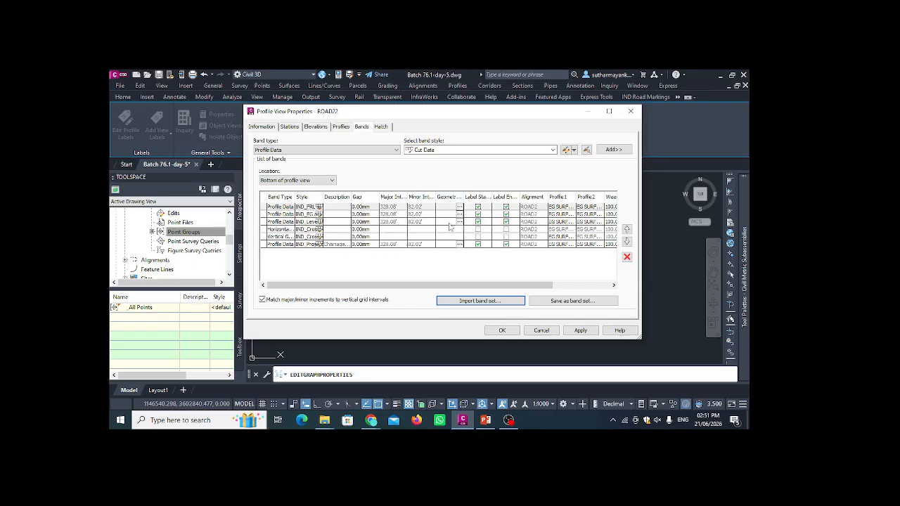
Remove all imported bands from the ROAD2 profile view, apply the change and close its properties
{"action": "left_click", "coordinate": [627, 258]}
{"action": "left_click", "coordinate": [626, 258]}
{"action": "left_click", "coordinate": [627, 257]}
{"action": "left_click", "coordinate": [627, 258]}
{"action": "left_click", "coordinate": [627, 258]}
{"action": "left_click", "coordinate": [627, 257]}
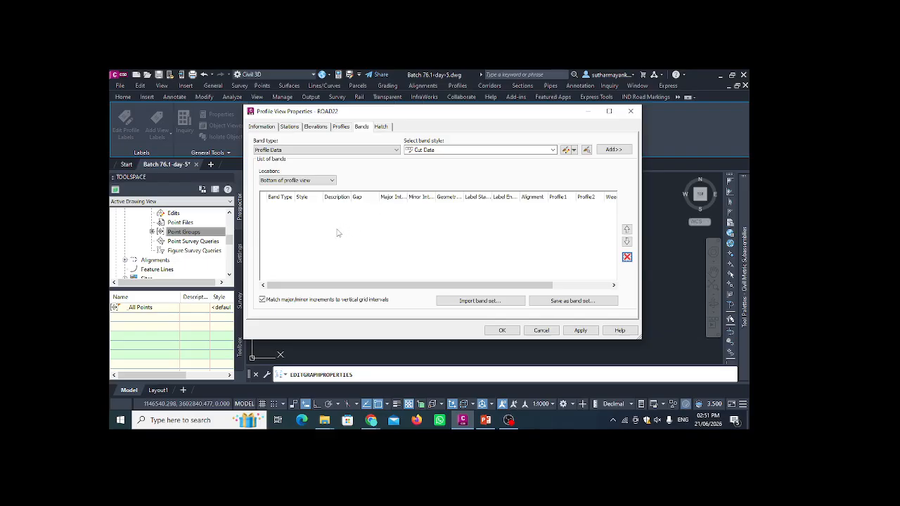
{"action": "left_click", "coordinate": [581, 331]}
{"action": "left_click", "coordinate": [541, 331]}
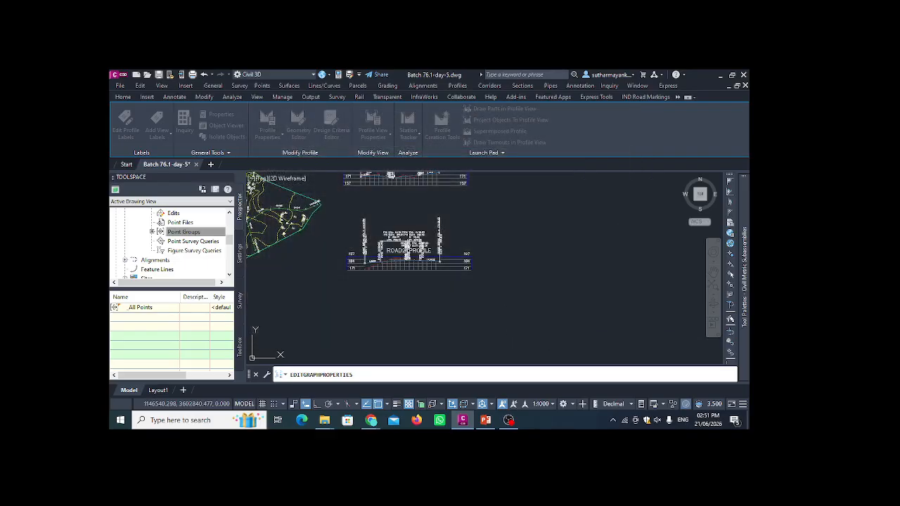
Reopen the ROAD2 profile view's properties and rename the profile view as BATCH 76.1
{"action": "left_click", "coordinate": [405, 264]}
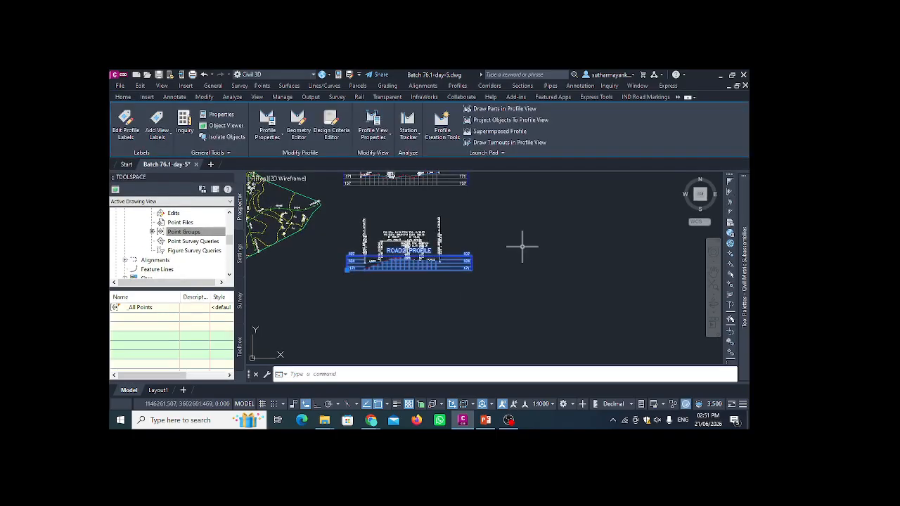
{"action": "right_click", "coordinate": [523, 247]}
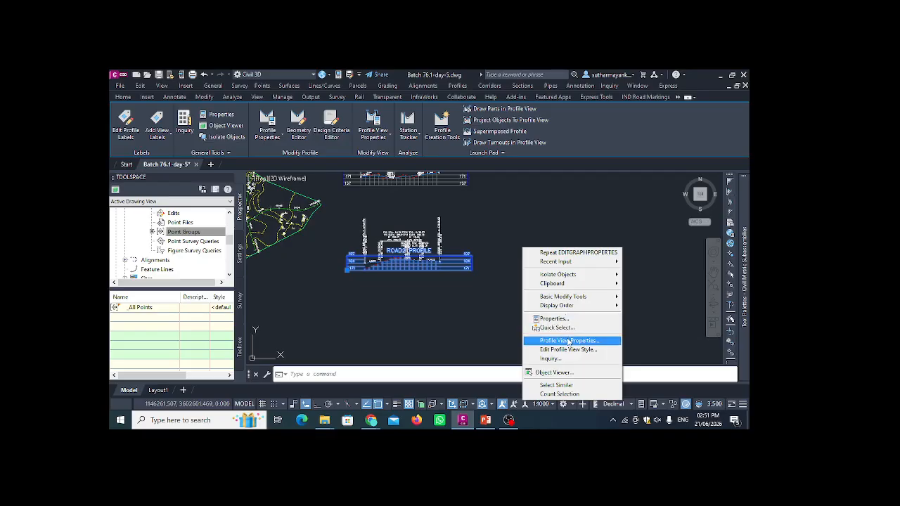
{"action": "left_click", "coordinate": [569, 342]}
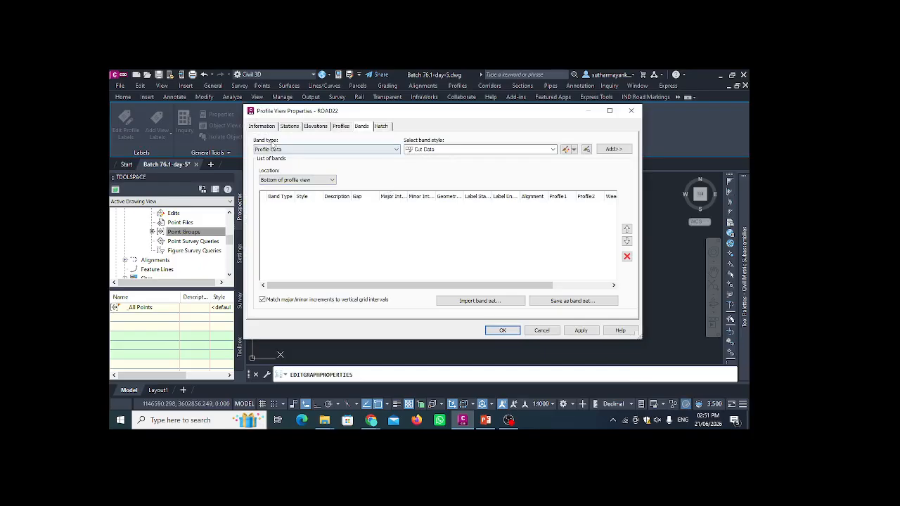
{"action": "left_click", "coordinate": [263, 127]}
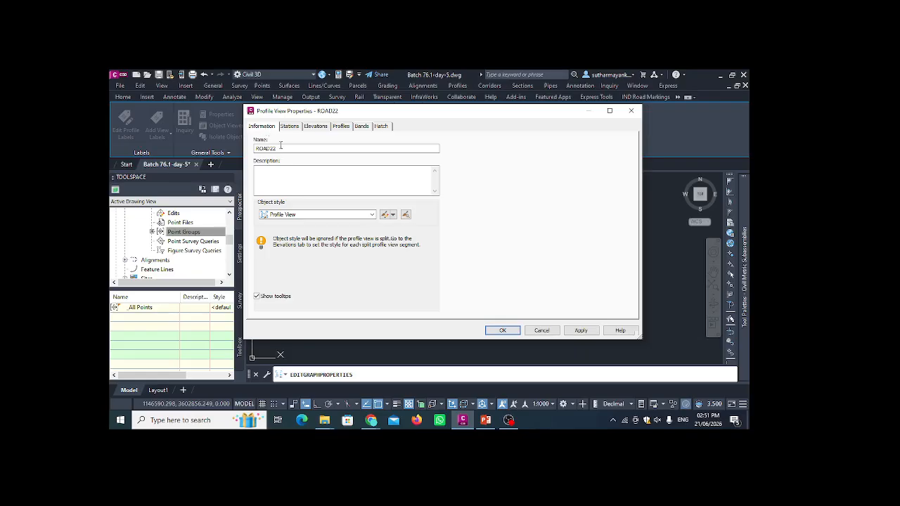
{"action": "left_click_drag", "start_coordinate": [282, 149], "coordinate": [255, 148]}
{"action": "type", "text": "d"}
Add a Profile Data band with the Elevations and Stations style to profile view BATCH 76.1, with no profile geometry points labelled
{"action": "left_click", "coordinate": [290, 127]}
{"action": "left_click", "coordinate": [316, 126]}
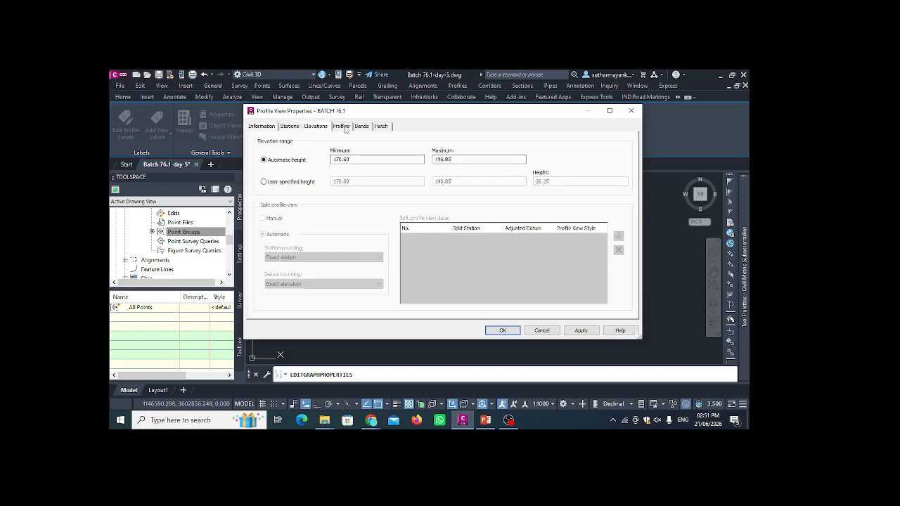
{"action": "left_click", "coordinate": [342, 126]}
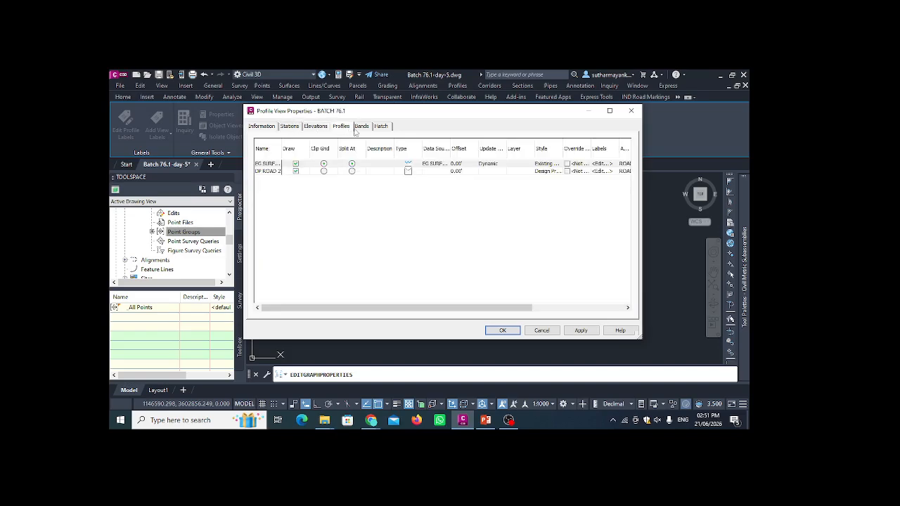
{"action": "left_click", "coordinate": [361, 126]}
{"action": "left_click", "coordinate": [317, 150]}
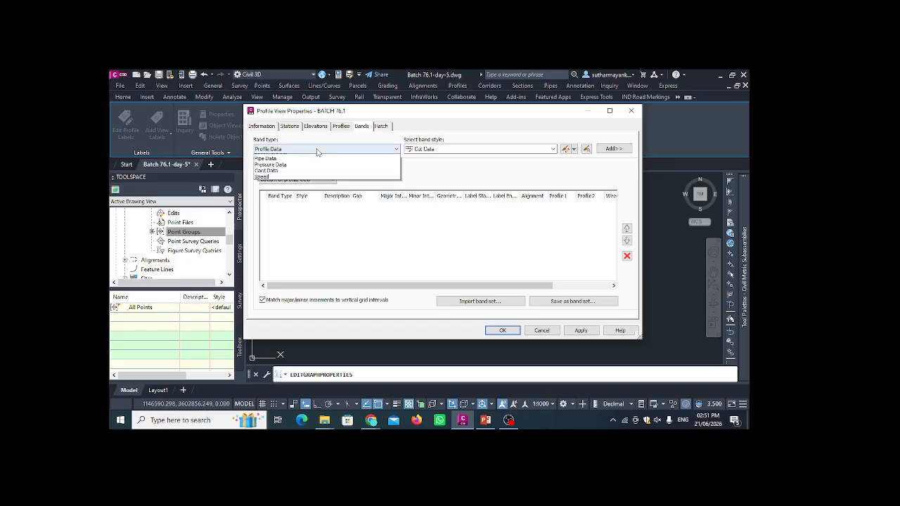
{"action": "left_click", "coordinate": [313, 160]}
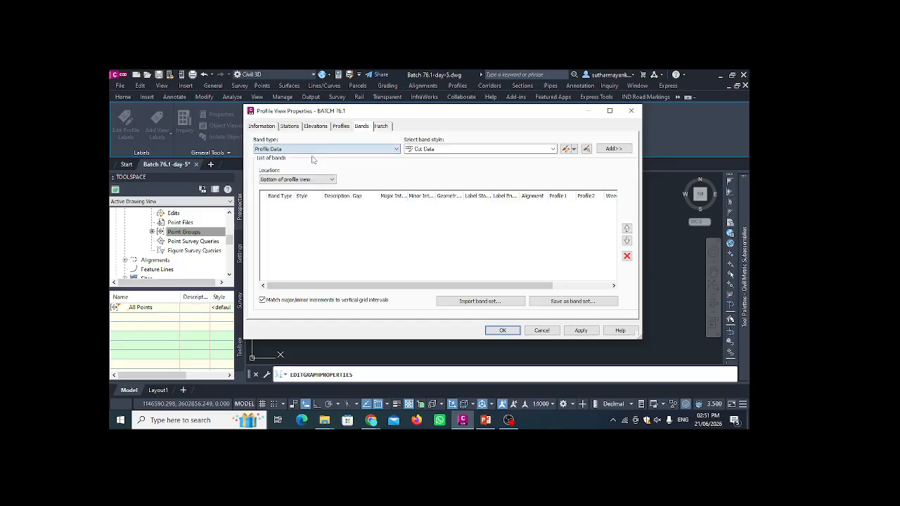
{"action": "left_click", "coordinate": [451, 151]}
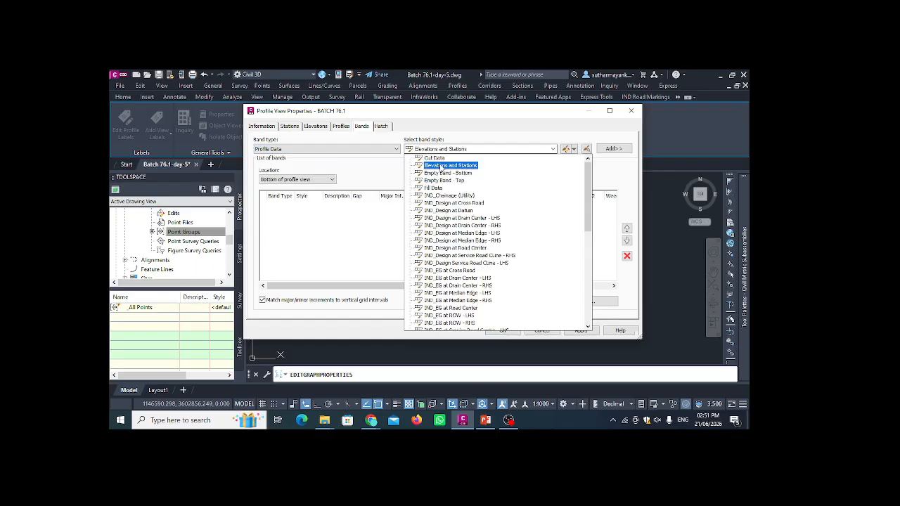
{"action": "left_click", "coordinate": [445, 166]}
{"action": "left_click", "coordinate": [626, 149]}
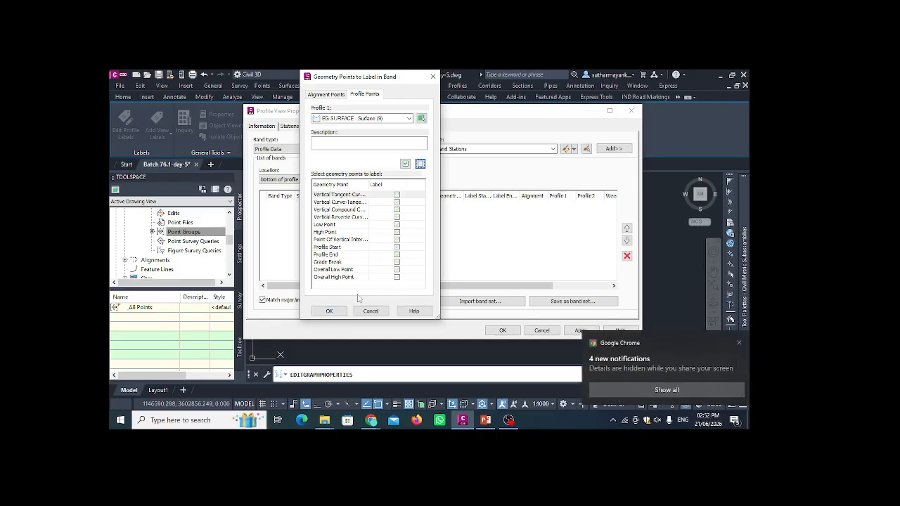
{"action": "left_click", "coordinate": [329, 311]}
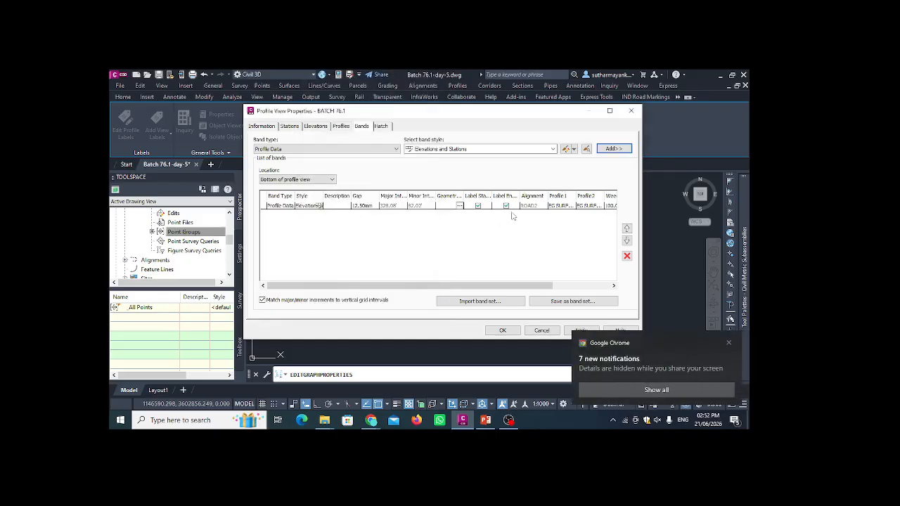
Add a Profile Data band with the IND_EG at Cross Road style at the bottom of profile view BATCH 76.1
{"action": "left_click", "coordinate": [330, 149]}
{"action": "left_click", "coordinate": [331, 148]}
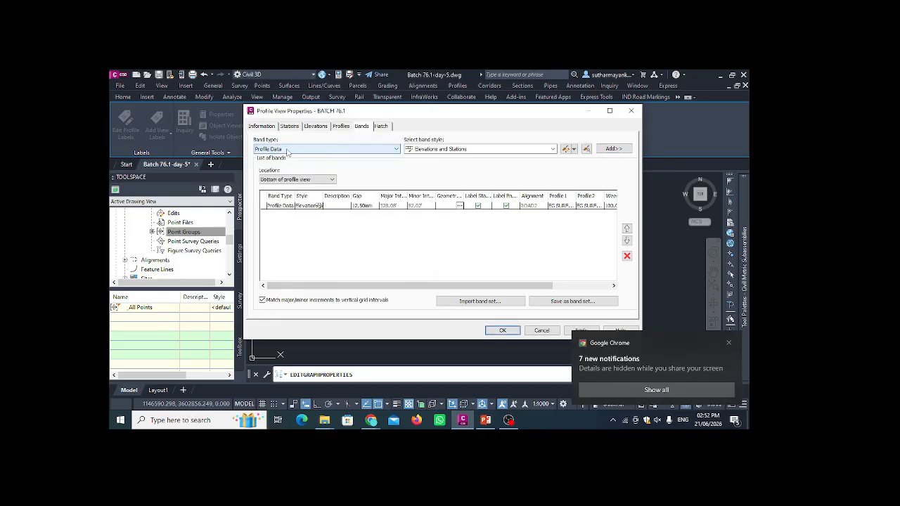
{"action": "left_click", "coordinate": [498, 149]}
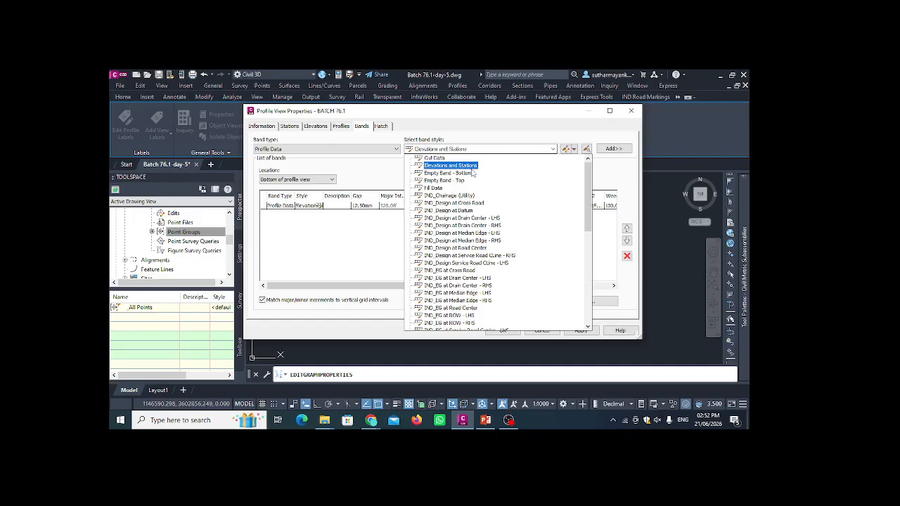
{"action": "left_click", "coordinate": [460, 195]}
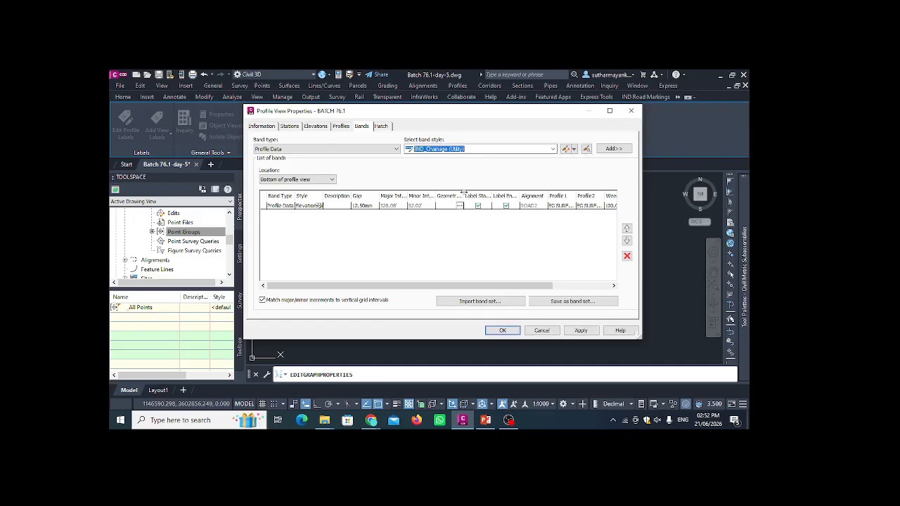
{"action": "left_click", "coordinate": [463, 149]}
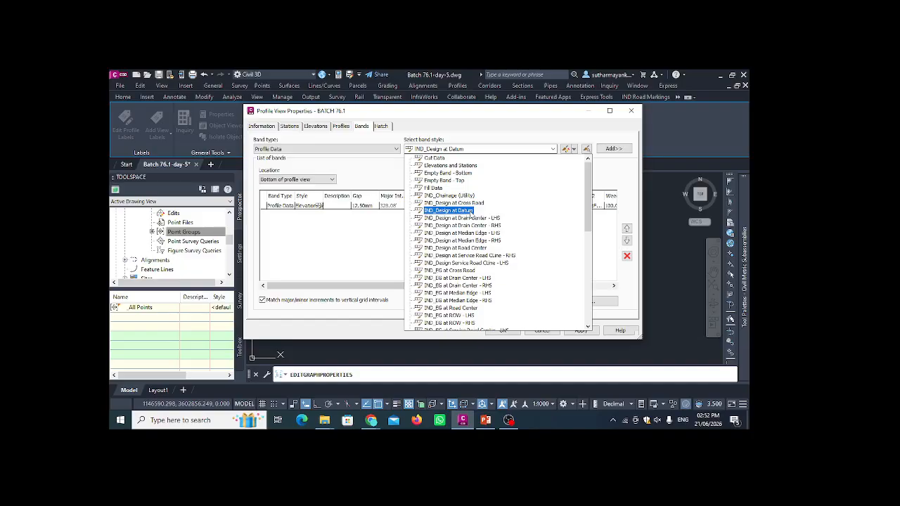
{"action": "left_click", "coordinate": [470, 271]}
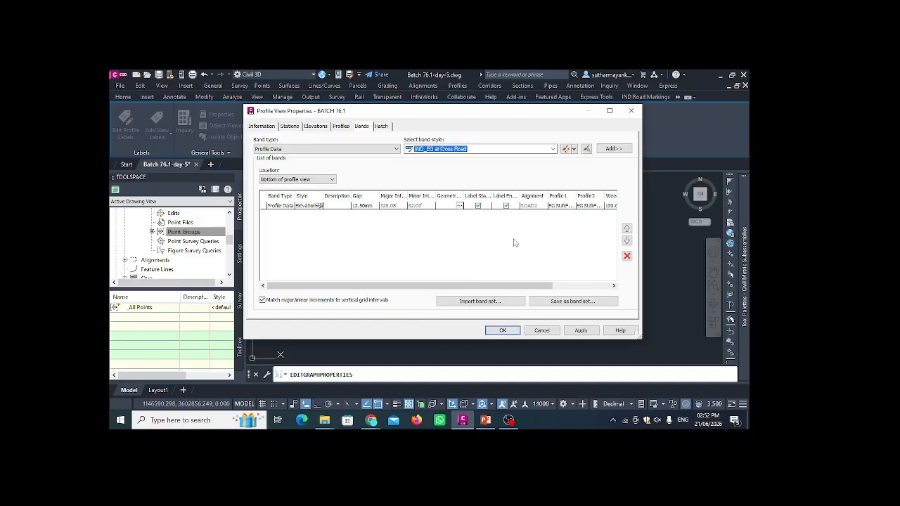
{"action": "left_click", "coordinate": [612, 148]}
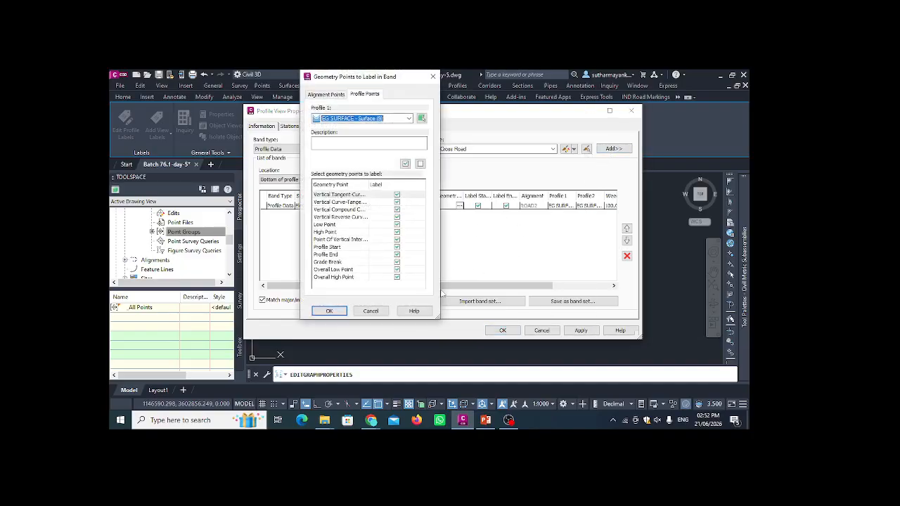
{"action": "left_click", "coordinate": [329, 311]}
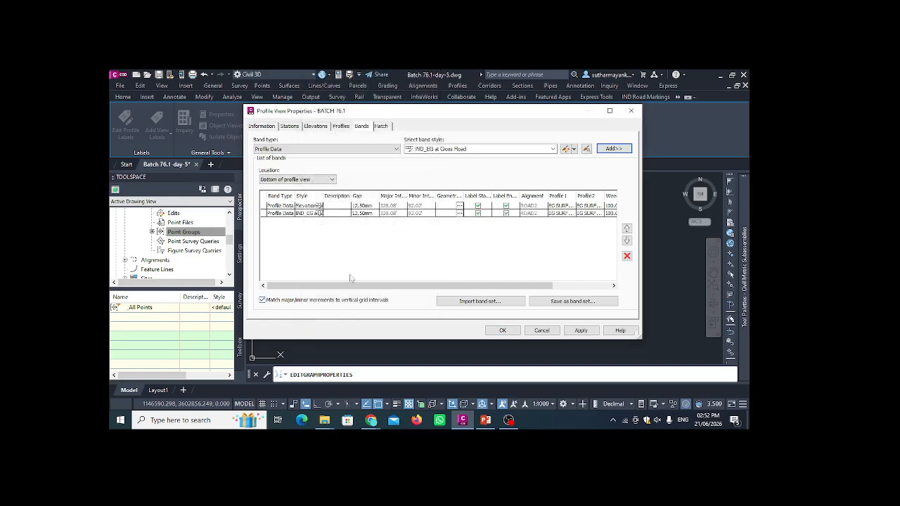
Add a Profile Data band with the Cut Data style to profile view BATCH 76.1, with no profile geometry points labelled
{"action": "left_click", "coordinate": [456, 151]}
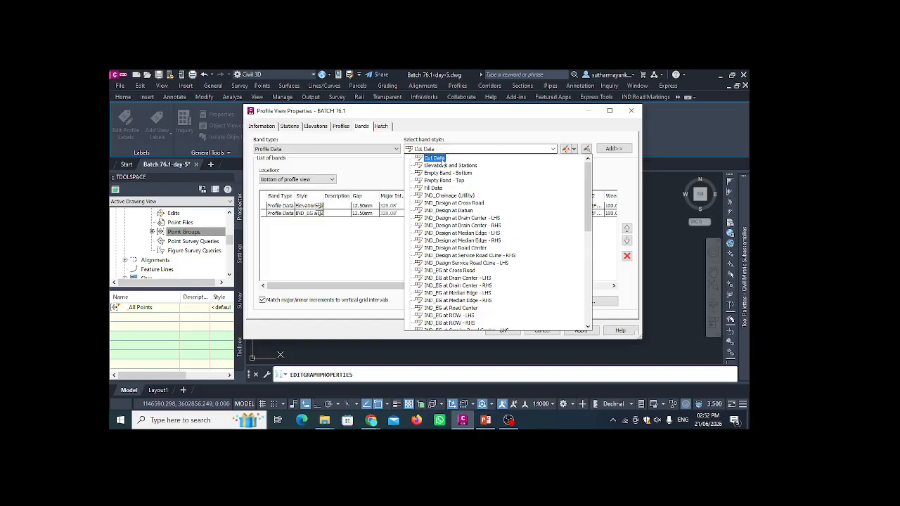
{"action": "left_click", "coordinate": [436, 158]}
{"action": "left_click", "coordinate": [614, 149]}
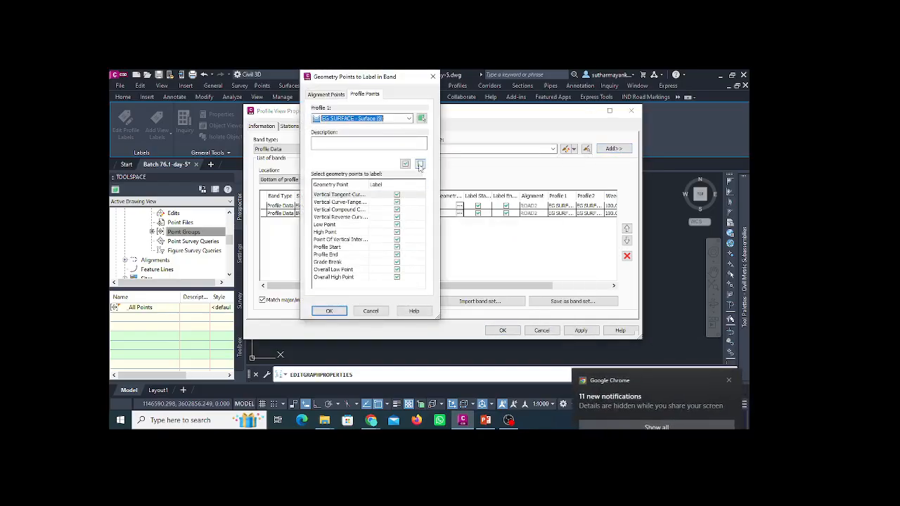
{"action": "left_click", "coordinate": [333, 311]}
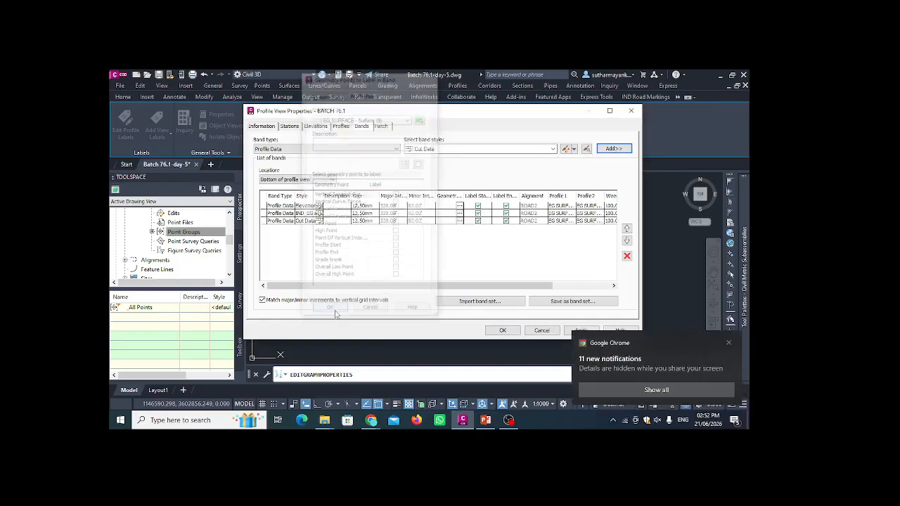
Add a Profile Data band with the Fill Data style to profile view BATCH 76.1, with no profile geometry points labelled
{"action": "left_click", "coordinate": [426, 152]}
{"action": "left_click", "coordinate": [432, 188]}
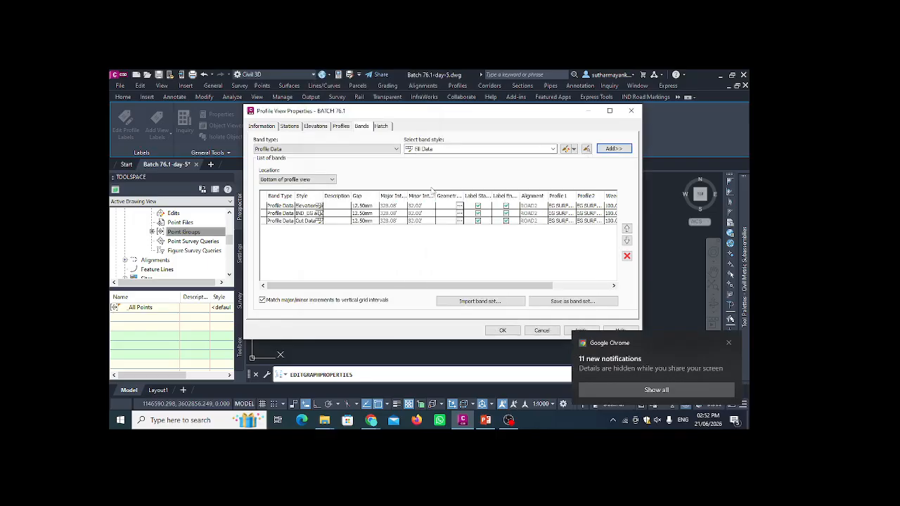
{"action": "left_click", "coordinate": [614, 148]}
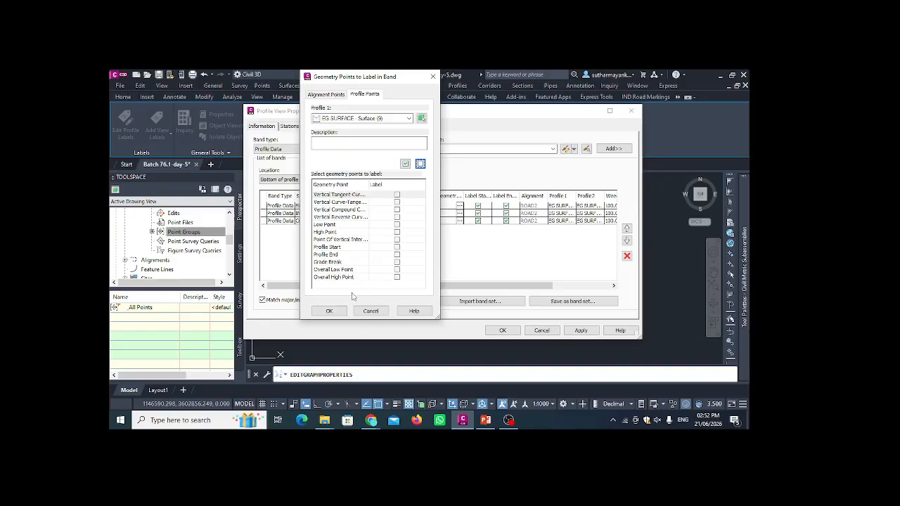
{"action": "left_click", "coordinate": [334, 312]}
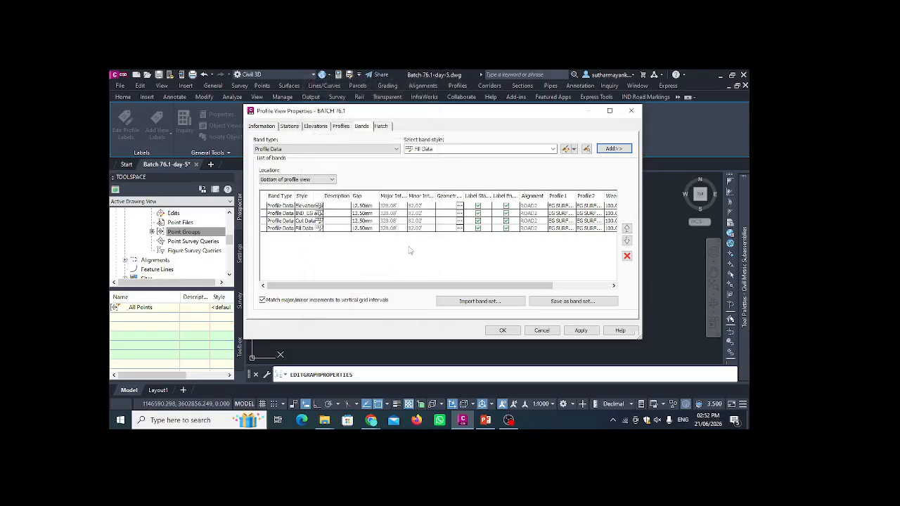
Save the four bands as a band set named BATCH 76.1 and apply the bands to the ROAD2 profile view
{"action": "left_click", "coordinate": [568, 302]}
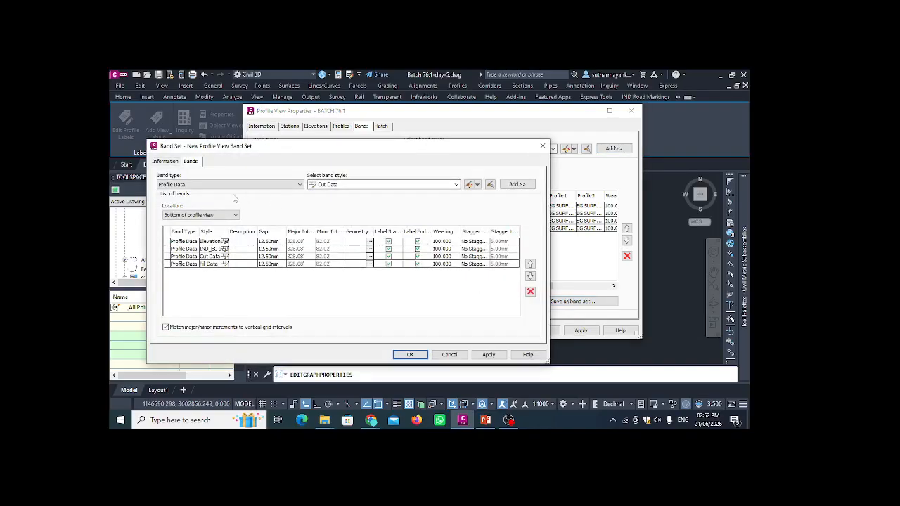
{"action": "left_click", "coordinate": [173, 162]}
{"action": "left_click_drag", "start_coordinate": [228, 184], "coordinate": [139, 188]}
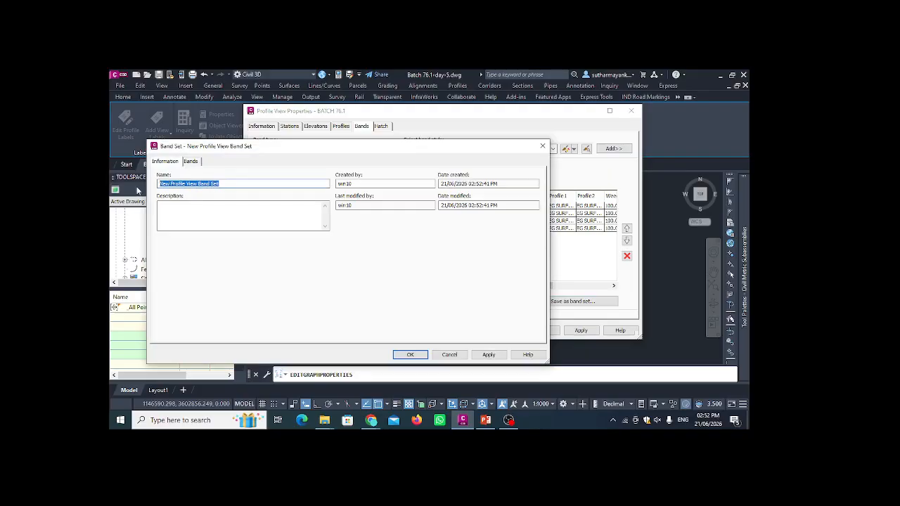
{"action": "type", "text": "BATCH 76.1"}
{"action": "left_click", "coordinate": [489, 354]}
{"action": "left_click", "coordinate": [425, 355]}
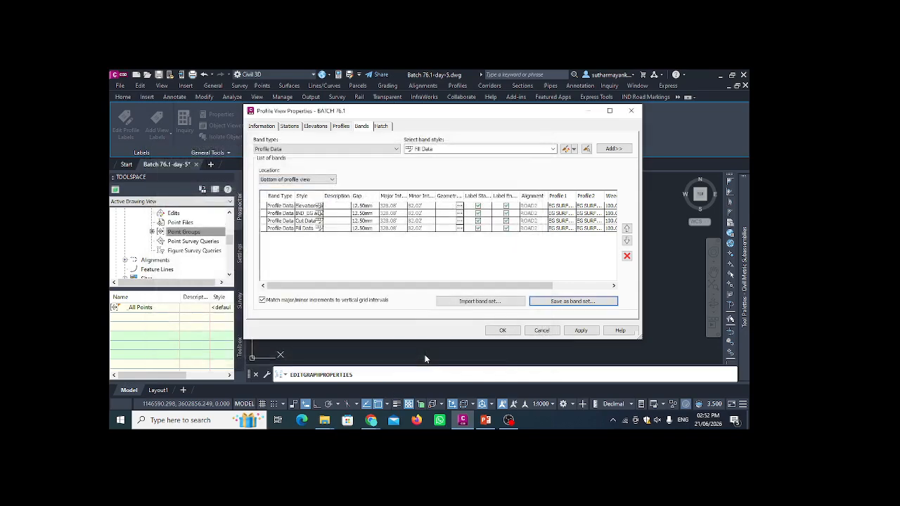
{"action": "left_click", "coordinate": [572, 332]}
{"action": "left_click", "coordinate": [503, 330]}
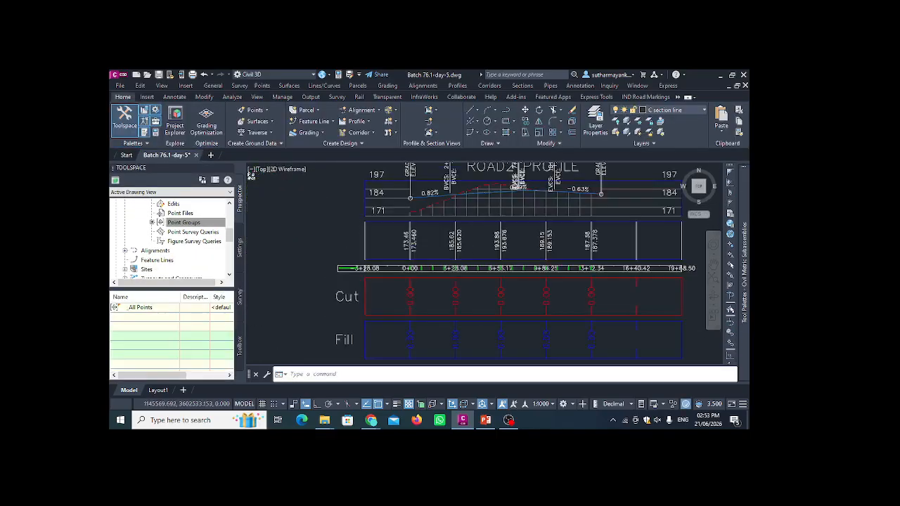
Open the profile view properties of the ROAD1 profile view
{"action": "scroll", "coordinate": [428, 261], "scroll_direction": "up", "scroll_amount": 3}
{"action": "scroll", "coordinate": [477, 285], "scroll_direction": "down", "scroll_amount": 5}
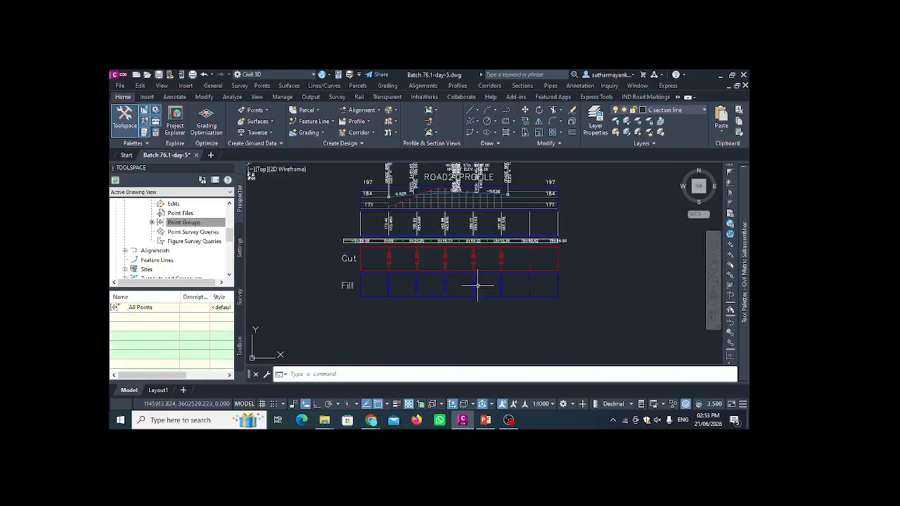
{"action": "scroll", "coordinate": [401, 259], "scroll_direction": "up", "scroll_amount": 2}
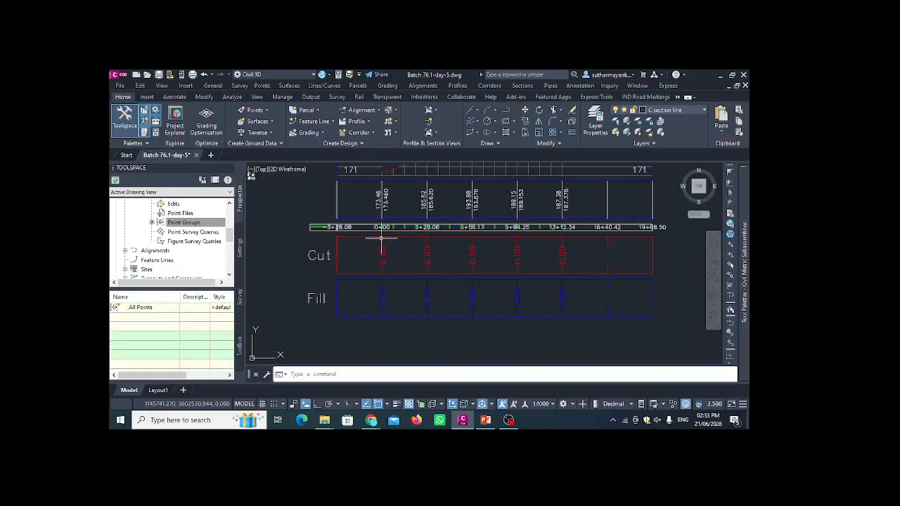
{"action": "scroll", "coordinate": [409, 324], "scroll_direction": "down", "scroll_amount": 2}
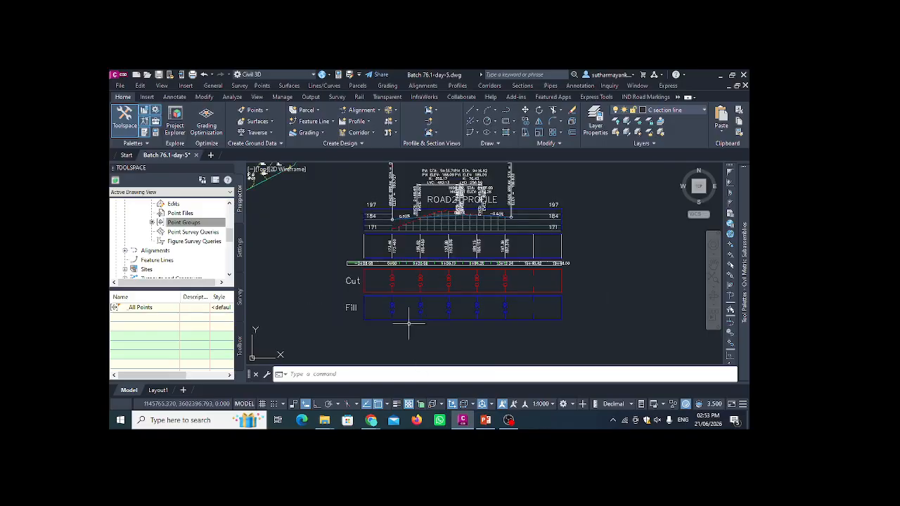
{"action": "scroll", "coordinate": [409, 324], "scroll_direction": "down", "scroll_amount": 2}
{"action": "middle_click_drag", "start_coordinate": [428, 184], "coordinate": [420, 246]}
{"action": "scroll", "coordinate": [420, 246], "scroll_direction": "up", "scroll_amount": 2}
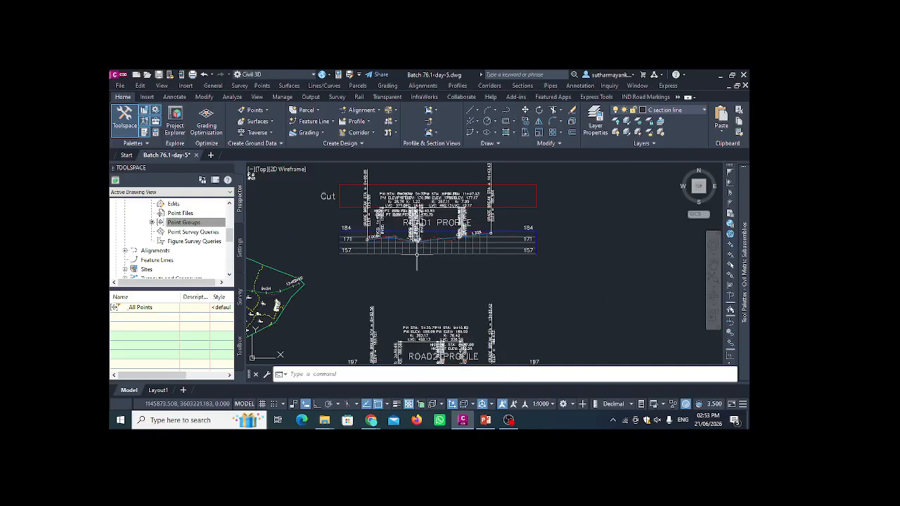
{"action": "left_click", "coordinate": [436, 250]}
{"action": "left_click", "coordinate": [424, 257]}
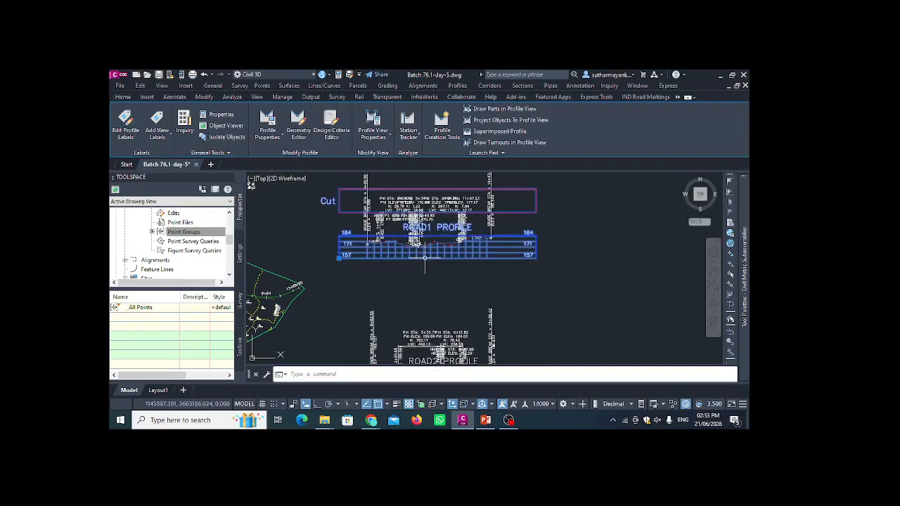
{"action": "right_click", "coordinate": [569, 241]}
{"action": "left_click", "coordinate": [581, 327]}
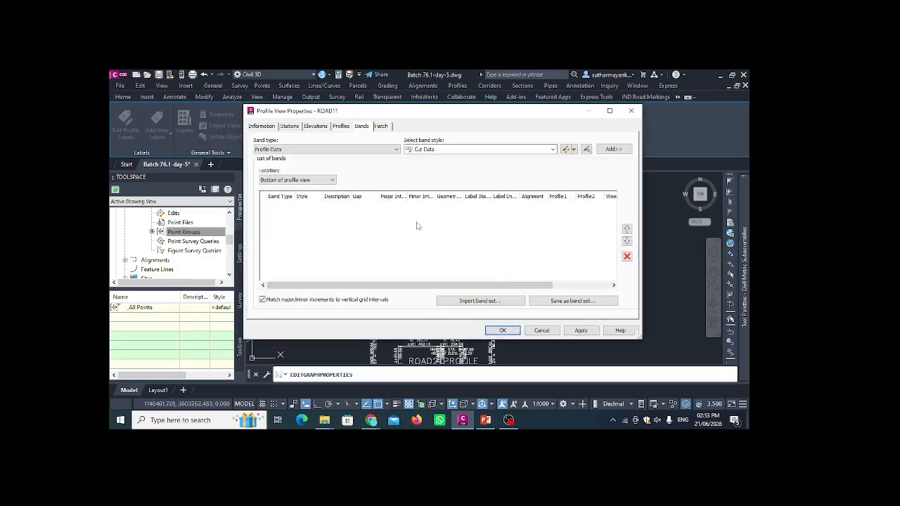
Import the BATCH 76.1 band set into the ROAD1 profile view and apply it
{"action": "left_click", "coordinate": [479, 301]}
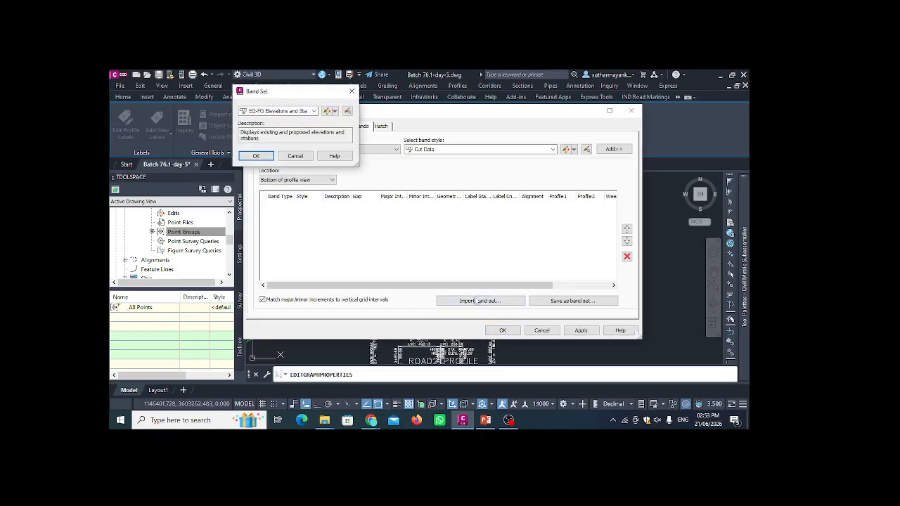
{"action": "left_click", "coordinate": [315, 110]}
{"action": "scroll", "coordinate": [287, 196], "scroll_direction": "down", "scroll_amount": 3}
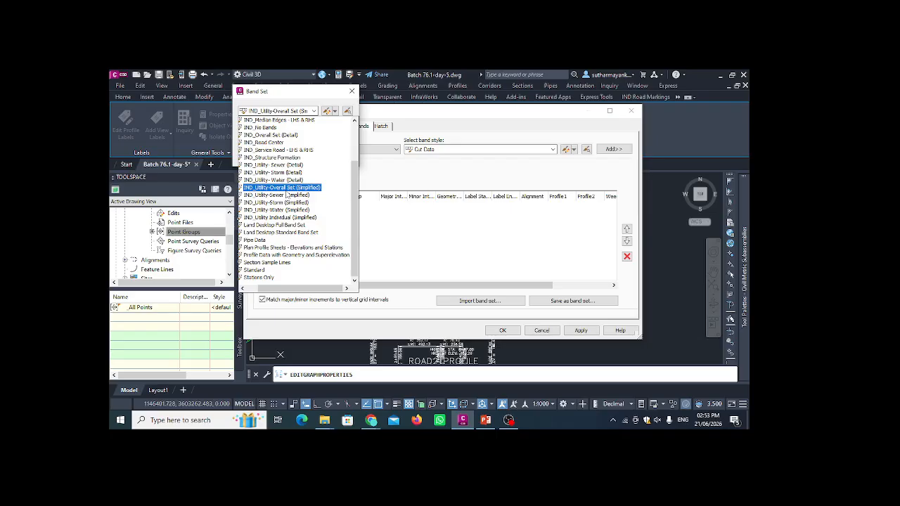
{"action": "scroll", "coordinate": [287, 194], "scroll_direction": "up", "scroll_amount": 3}
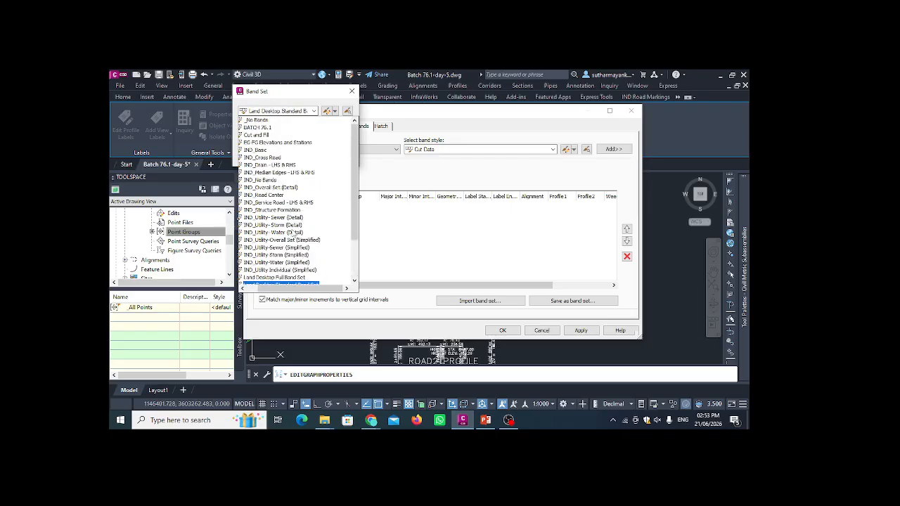
{"action": "left_click", "coordinate": [257, 127]}
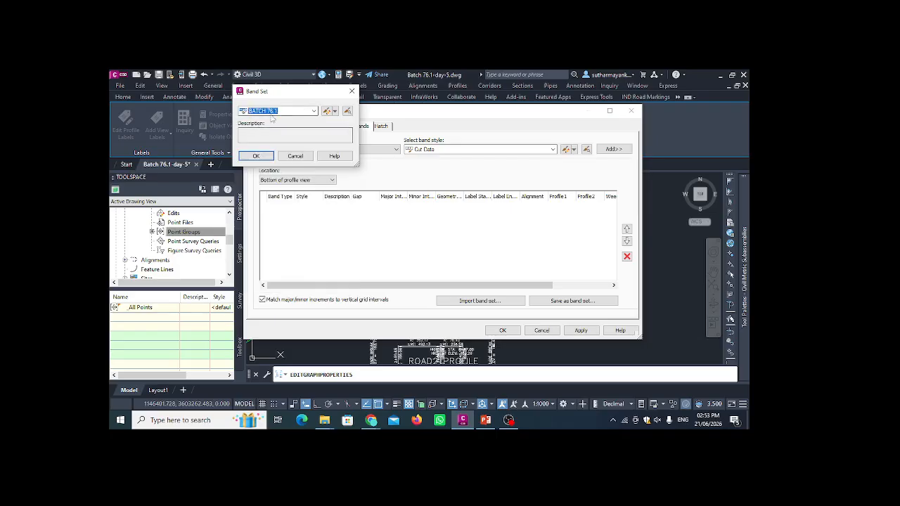
{"action": "left_click", "coordinate": [256, 158]}
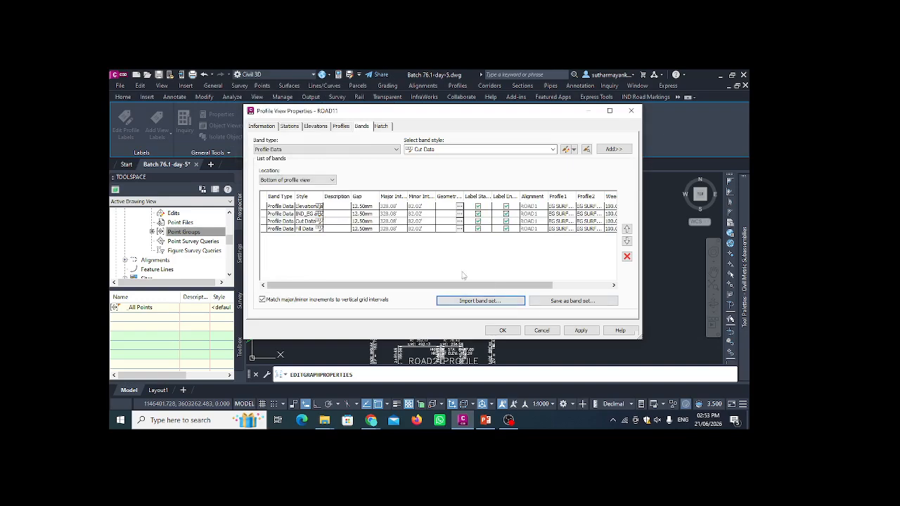
{"action": "left_click", "coordinate": [581, 331]}
{"action": "left_click", "coordinate": [505, 331]}
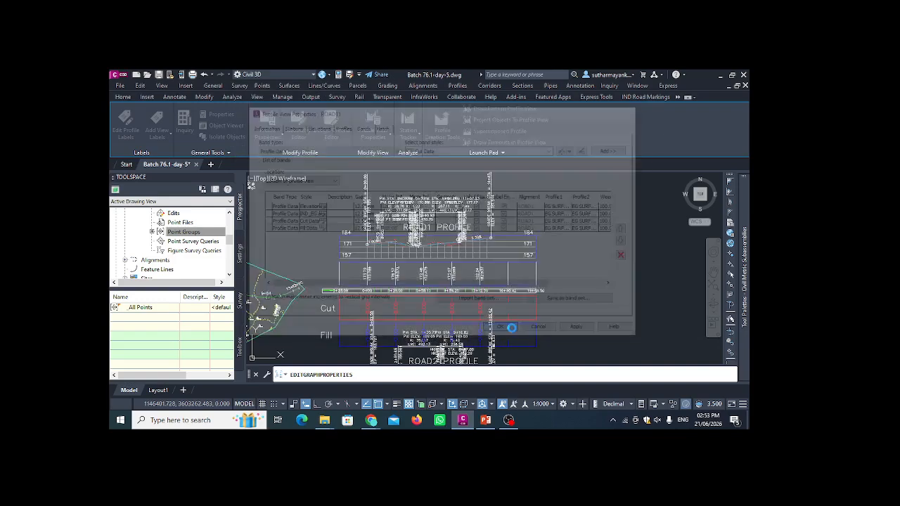
Reopen the ROAD1 profile view's properties to edit its list of bands
{"action": "scroll", "coordinate": [448, 246], "scroll_direction": "down", "scroll_amount": 4}
{"action": "scroll", "coordinate": [452, 319], "scroll_direction": "up", "scroll_amount": 4}
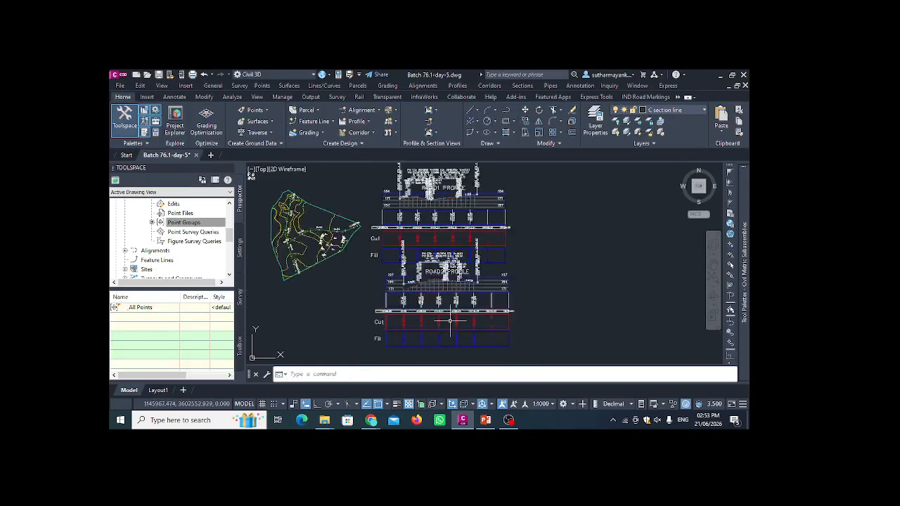
{"action": "scroll", "coordinate": [439, 292], "scroll_direction": "down", "scroll_amount": 2}
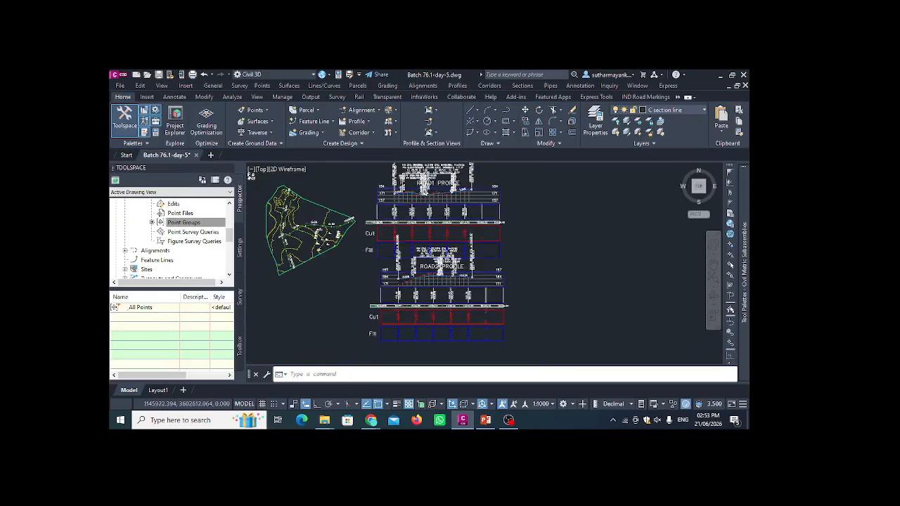
{"action": "scroll", "coordinate": [457, 246], "scroll_direction": "down", "scroll_amount": 2}
{"action": "scroll", "coordinate": [470, 213], "scroll_direction": "up", "scroll_amount": 4}
{"action": "left_click", "coordinate": [470, 212]}
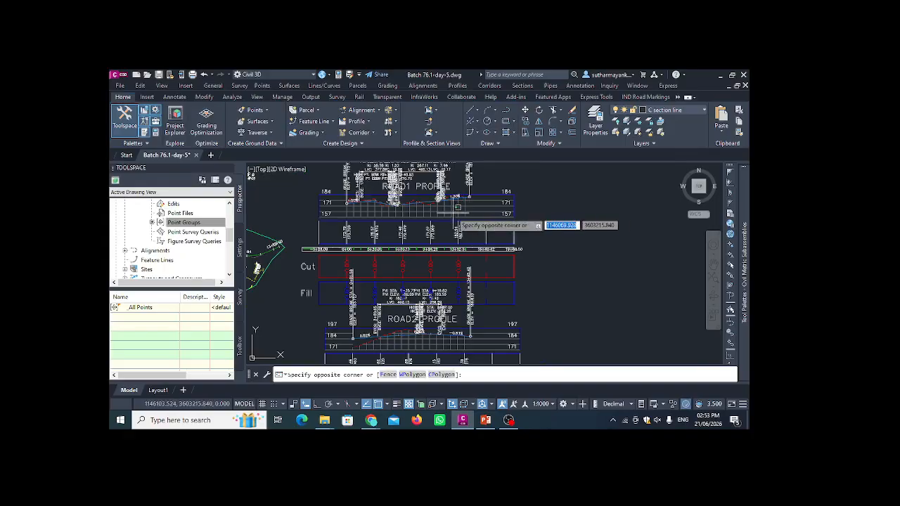
{"action": "left_click", "coordinate": [472, 209]}
{"action": "right_click", "coordinate": [533, 206]}
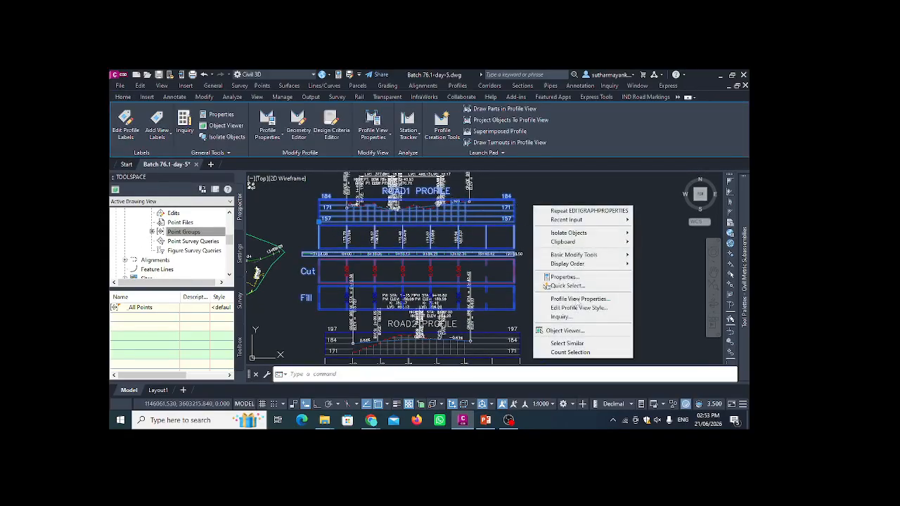
{"action": "left_click", "coordinate": [577, 301]}
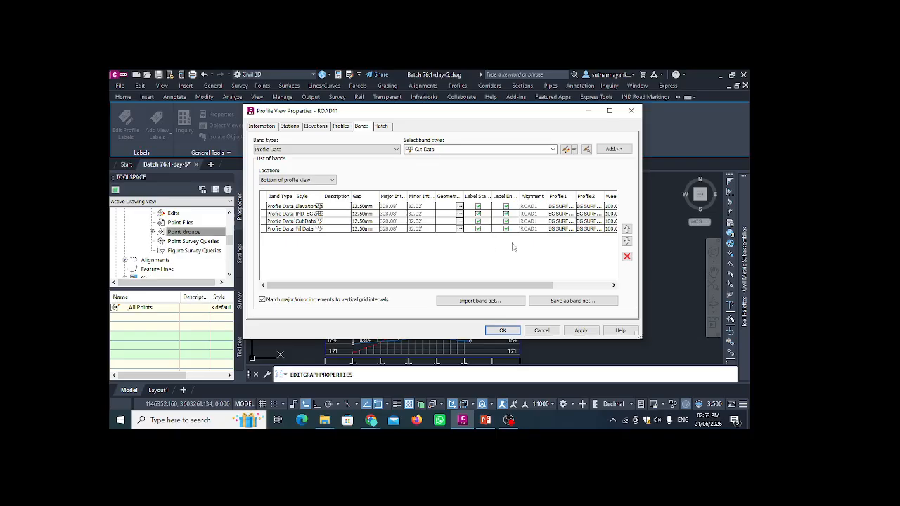
Remove the IND_EG at Cross Road, Cut Data and Fill Data bands from the ROAD1 profile view, keeping only Elevations and Stations
{"action": "left_click", "coordinate": [442, 214]}
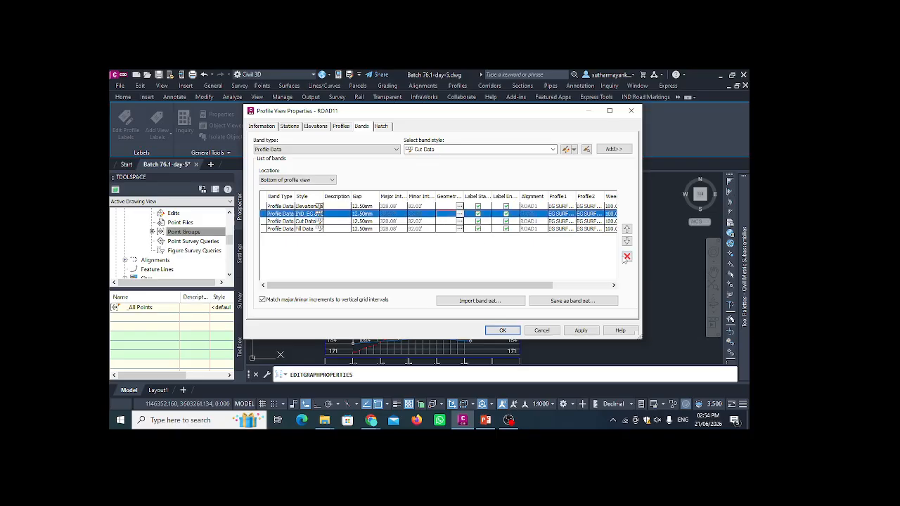
{"action": "left_click", "coordinate": [627, 257]}
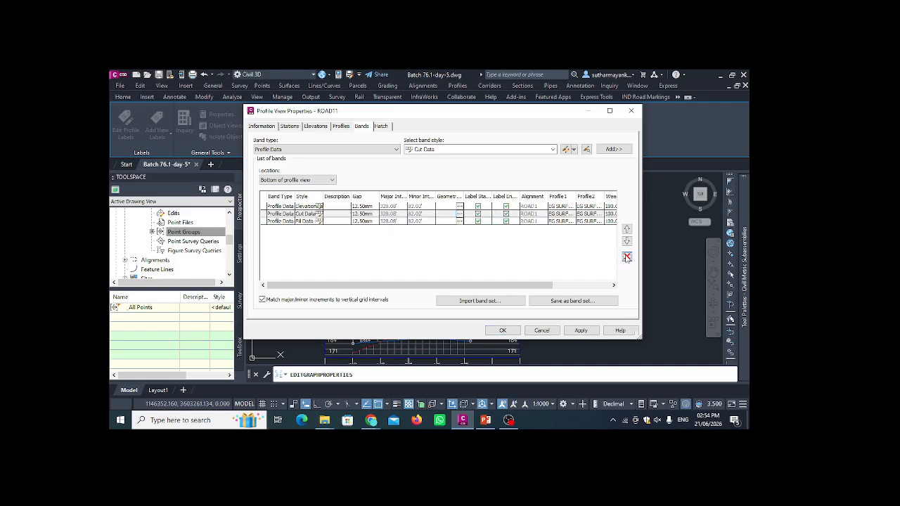
{"action": "left_click", "coordinate": [588, 218]}
{"action": "left_click", "coordinate": [628, 257]}
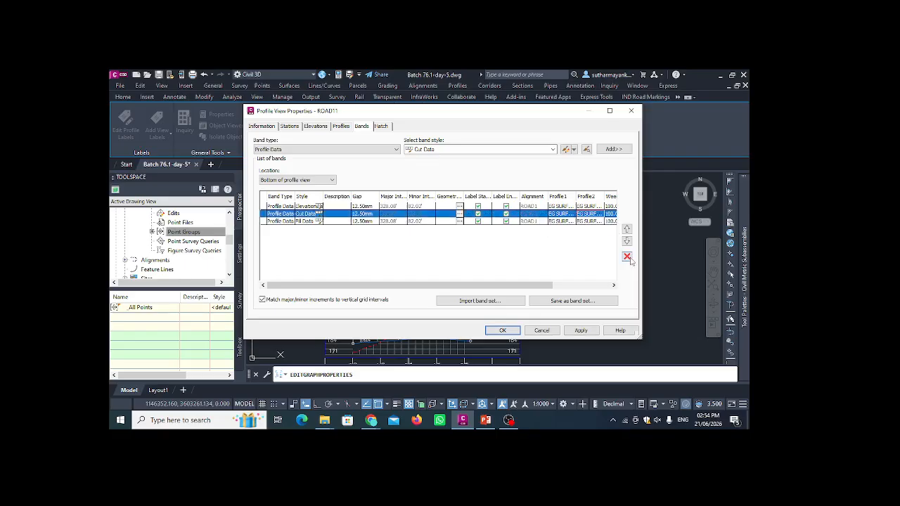
{"action": "left_click", "coordinate": [538, 214]}
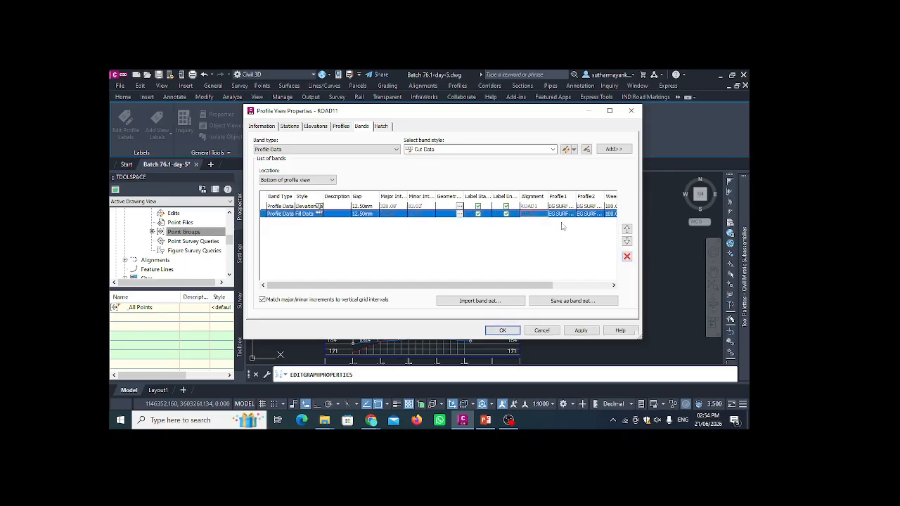
{"action": "left_click", "coordinate": [627, 257]}
{"action": "left_click", "coordinate": [503, 331]}
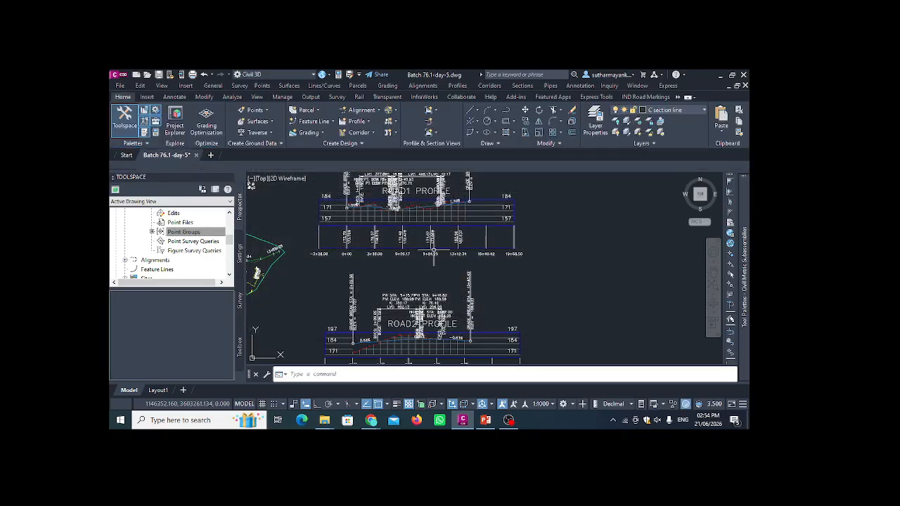
Remove the Fill Data, Cut Data and IND_EG at Cross Road bands from the ROAD2 profile view and apply the change
{"action": "scroll", "coordinate": [401, 227], "scroll_direction": "down", "scroll_amount": 1}
{"action": "middle_click_drag", "start_coordinate": [430, 263], "coordinate": [441, 189]}
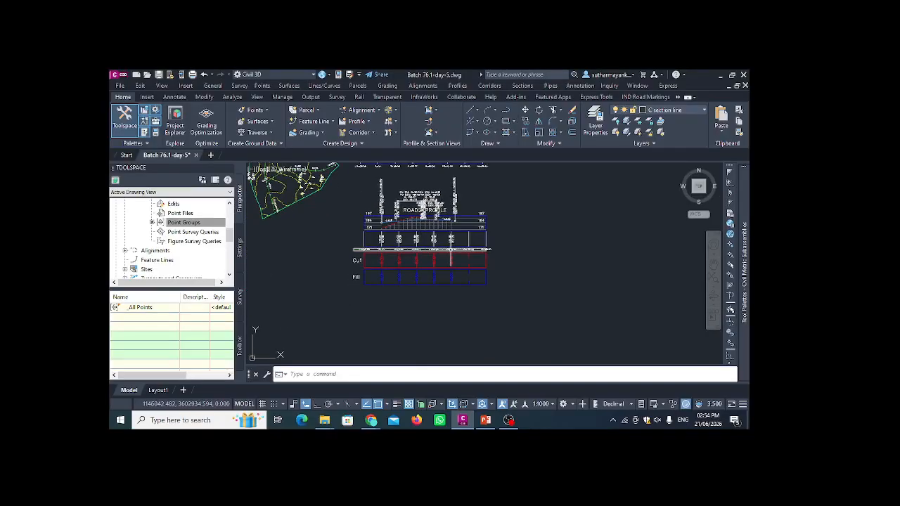
{"action": "left_click", "coordinate": [450, 260]}
{"action": "right_click", "coordinate": [548, 259]}
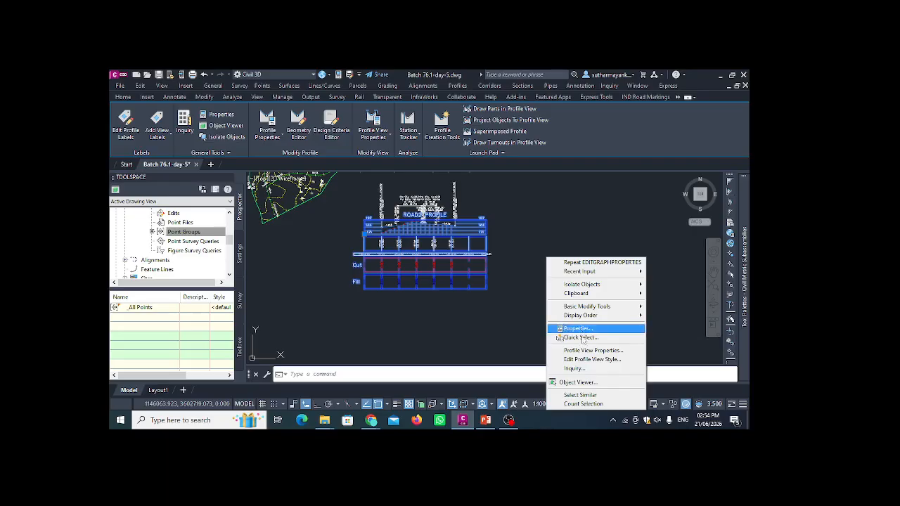
{"action": "left_click", "coordinate": [593, 350]}
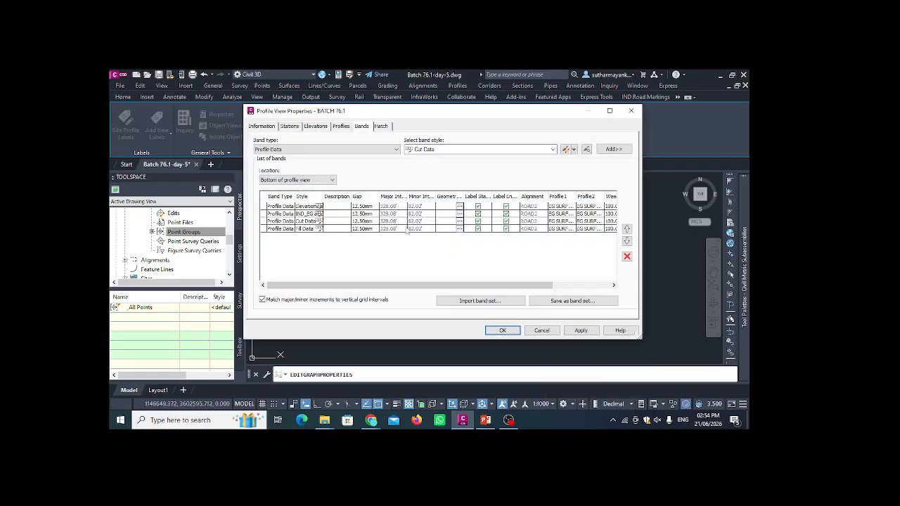
{"action": "left_click", "coordinate": [407, 229]}
{"action": "left_click", "coordinate": [627, 256]}
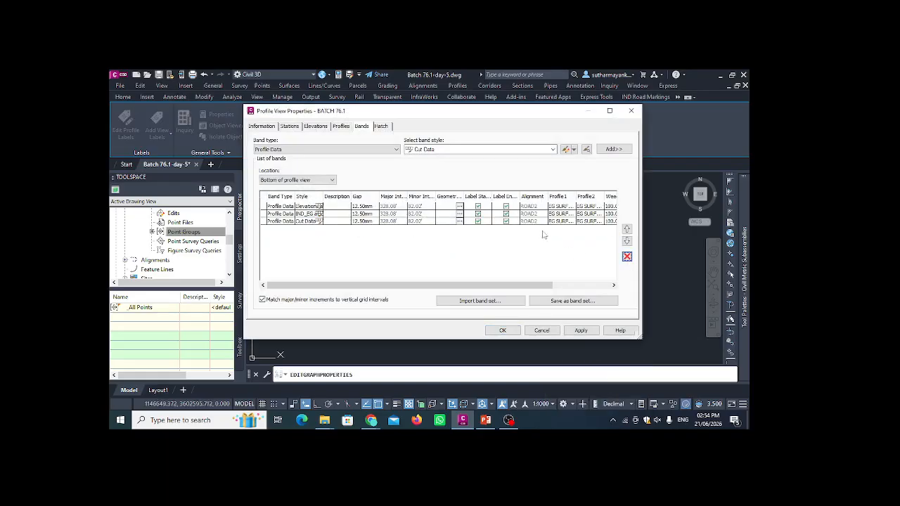
{"action": "left_click", "coordinate": [541, 222]}
{"action": "left_click", "coordinate": [627, 256]}
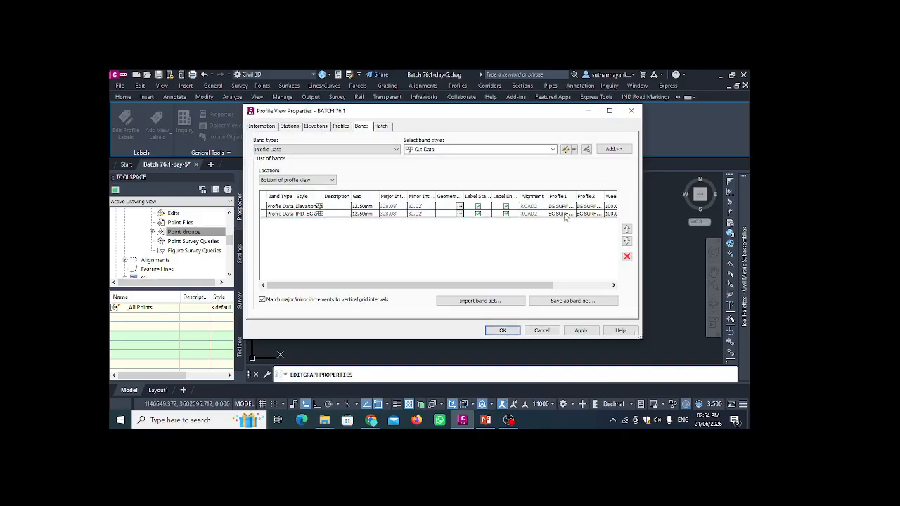
{"action": "left_click", "coordinate": [626, 256]}
{"action": "left_click", "coordinate": [583, 331]}
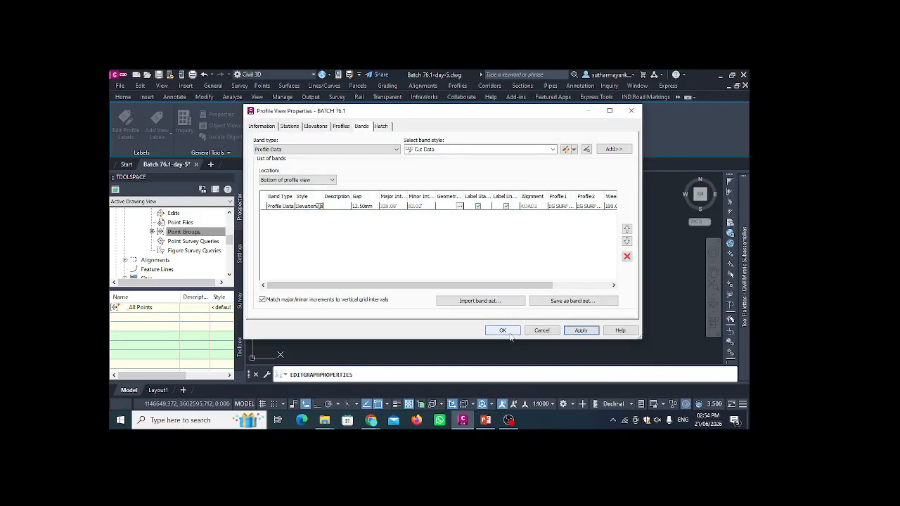
Accept the ROAD2 profile view's band changes and close its properties
{"action": "left_click", "coordinate": [506, 332]}
{"action": "scroll", "coordinate": [479, 275], "scroll_direction": "down", "scroll_amount": 2}
{"action": "scroll", "coordinate": [450, 244], "scroll_direction": "up", "scroll_amount": 2}
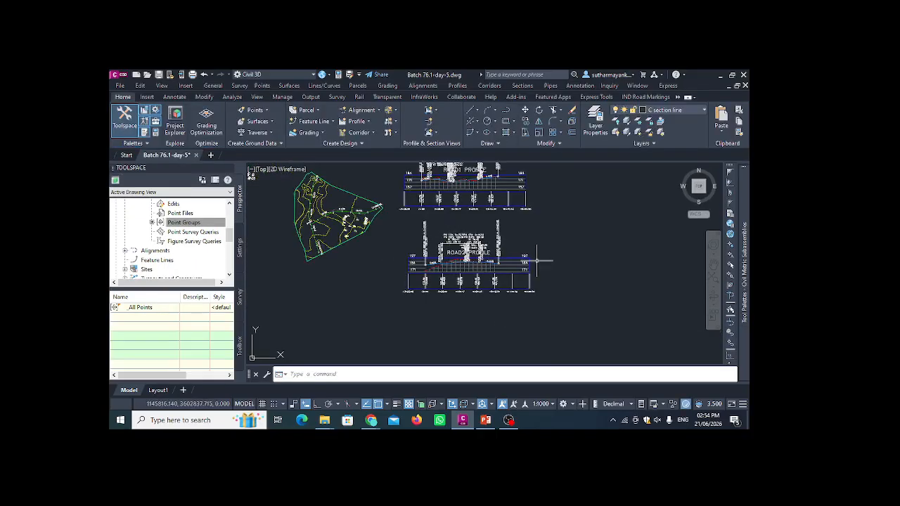
{"action": "scroll", "coordinate": [493, 243], "scroll_direction": "down", "scroll_amount": 5}
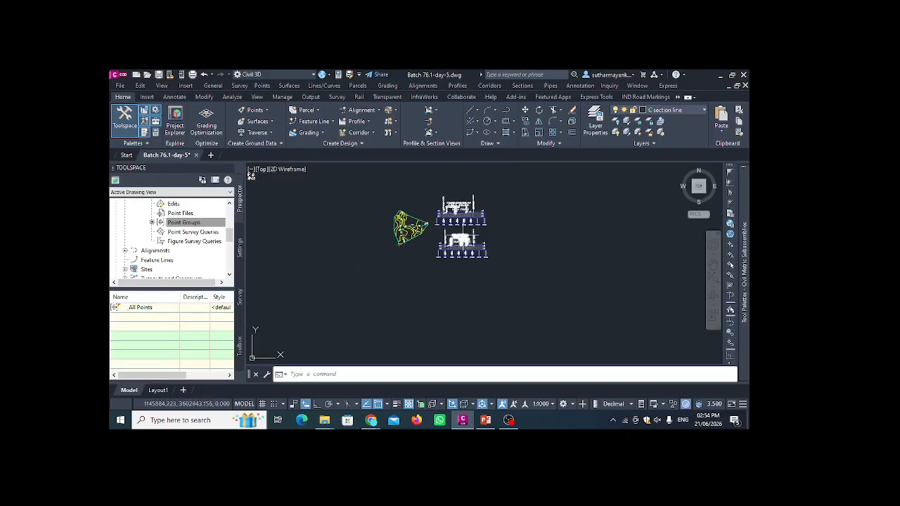
{"action": "scroll", "coordinate": [477, 218], "scroll_direction": "up", "scroll_amount": 5}
{"action": "middle_click_drag", "start_coordinate": [476, 218], "coordinate": [390, 181]}
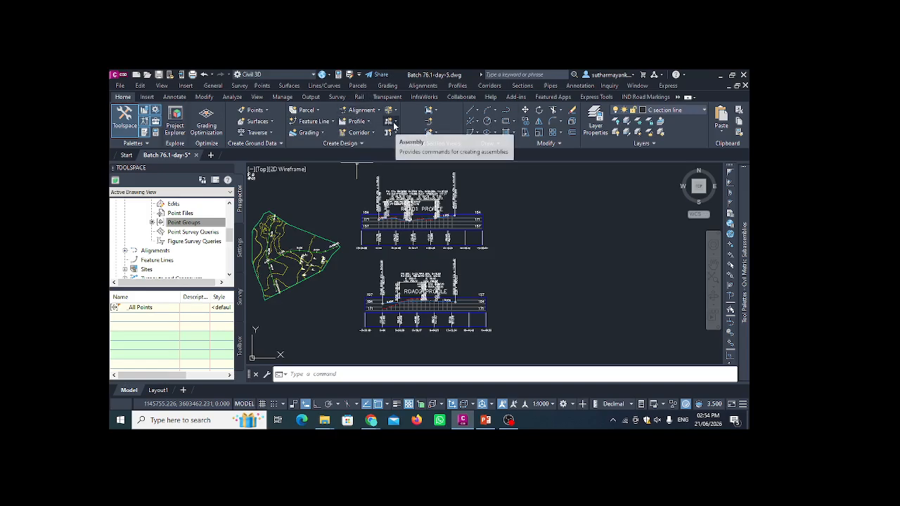
{"action": "left_click", "coordinate": [393, 125]}
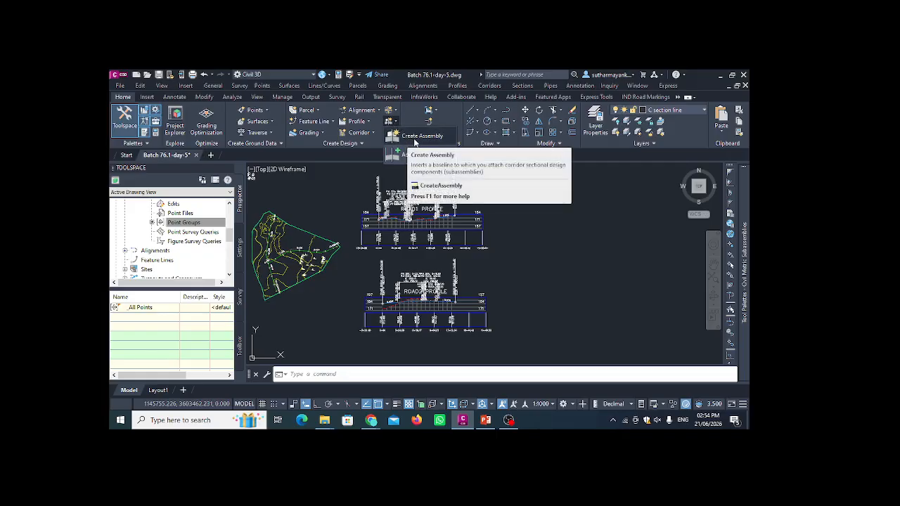
{"action": "left_click", "coordinate": [392, 121]}
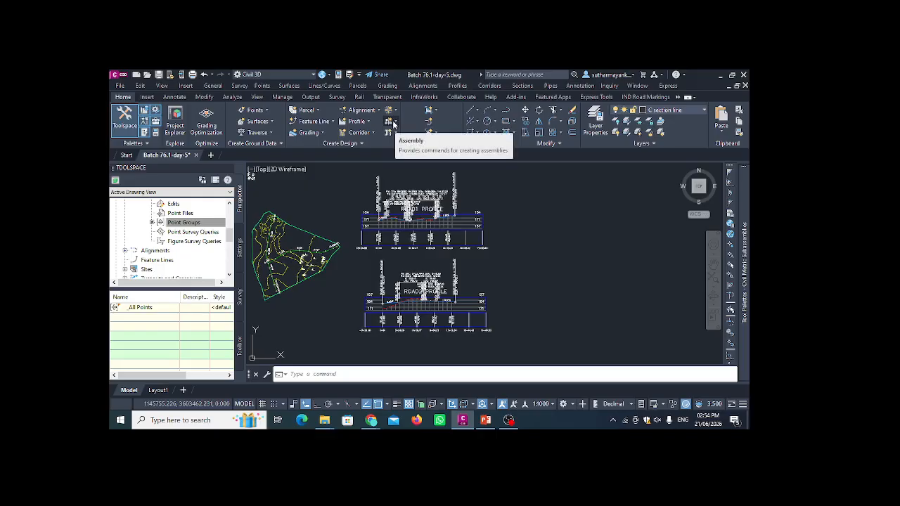
{"action": "left_click", "coordinate": [360, 143]}
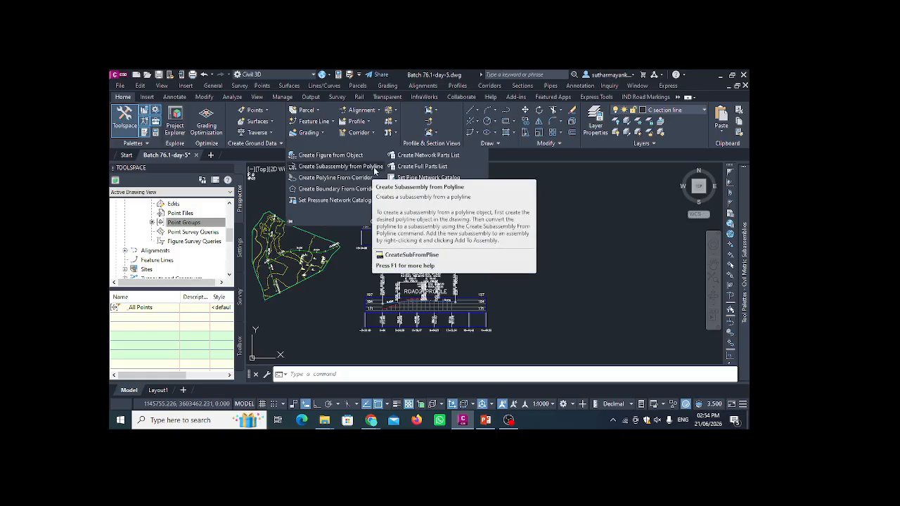
{"action": "left_click", "coordinate": [394, 121]}
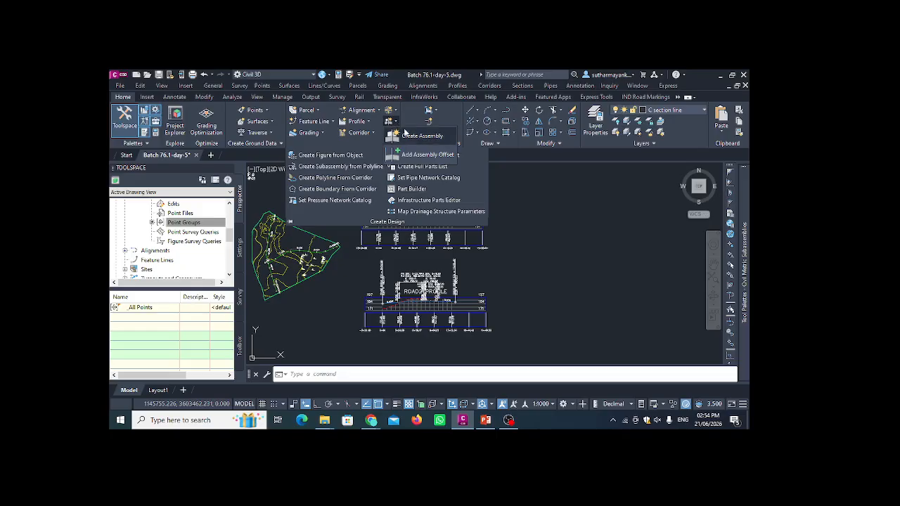
{"action": "left_click", "coordinate": [417, 136]}
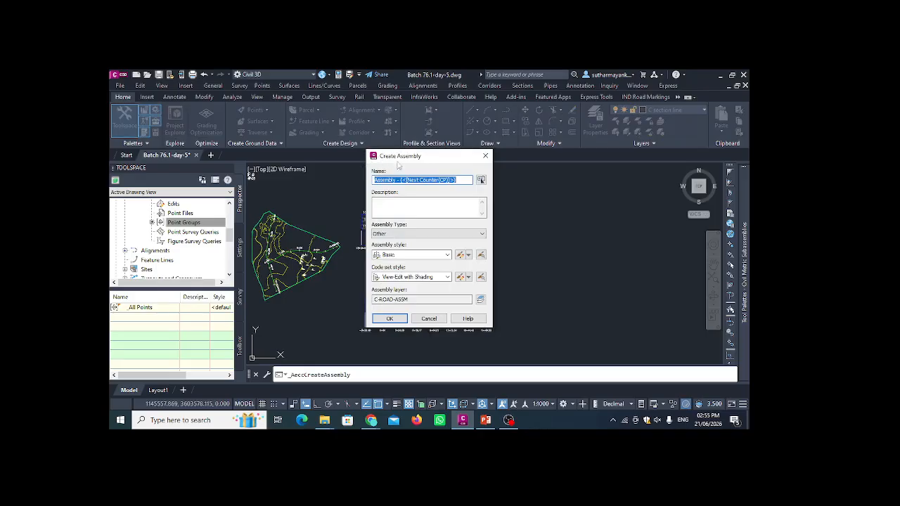
{"action": "left_click_drag", "start_coordinate": [462, 180], "coordinate": [399, 181]}
{"action": "type", "text": "1"}
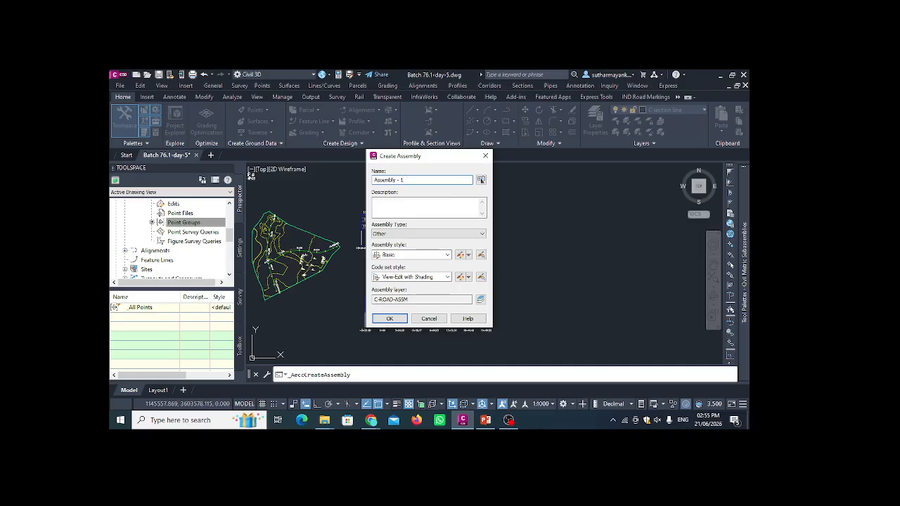
{"action": "left_click", "coordinate": [413, 234]}
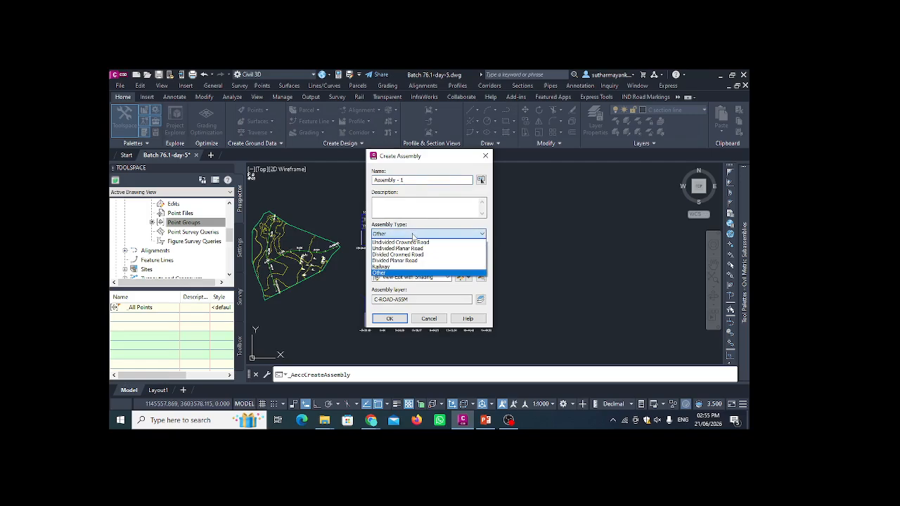
{"action": "left_click", "coordinate": [399, 273]}
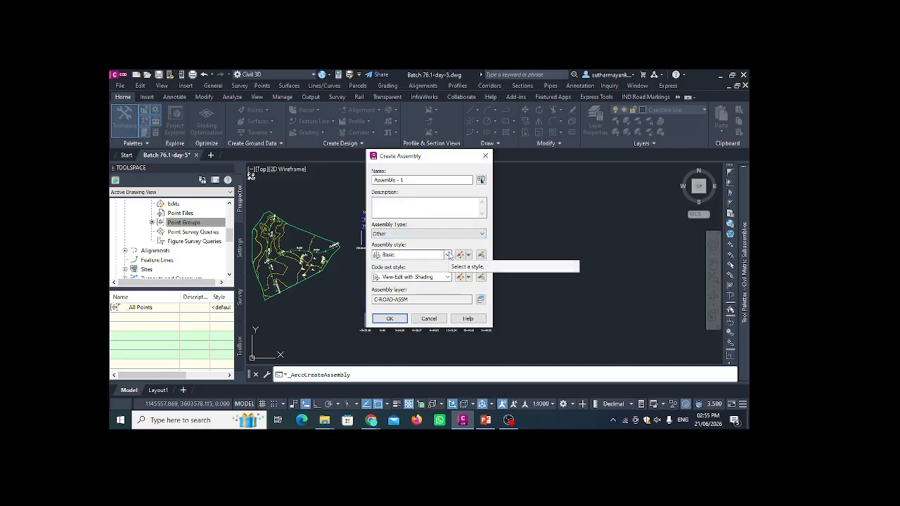
{"action": "left_click", "coordinate": [447, 254]}
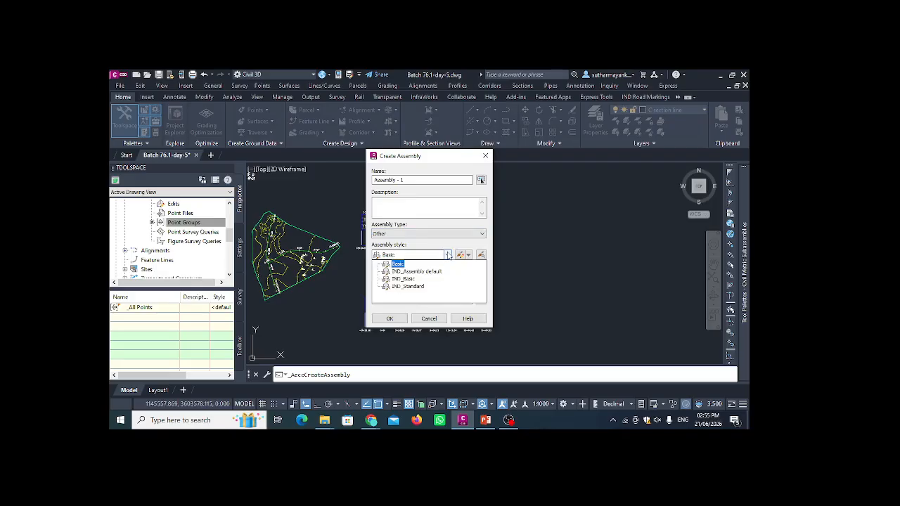
{"action": "left_click", "coordinate": [416, 272]}
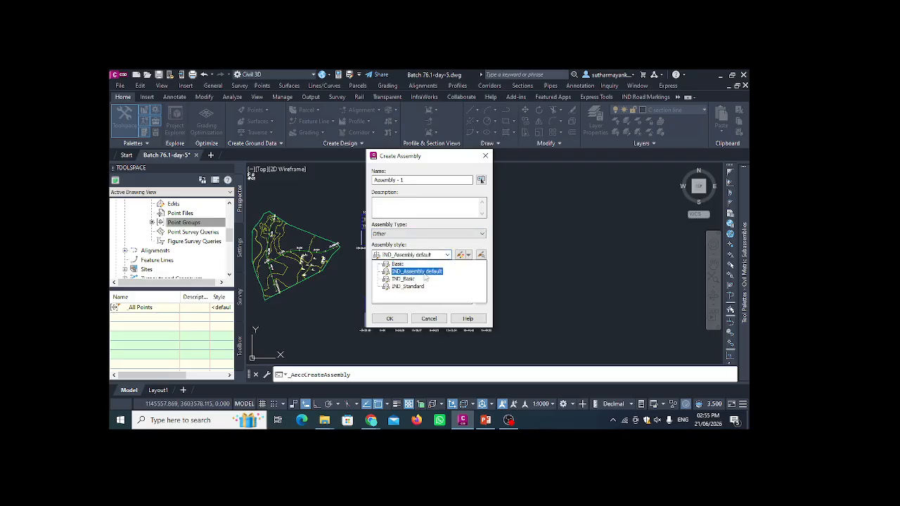
{"action": "left_click", "coordinate": [398, 263]}
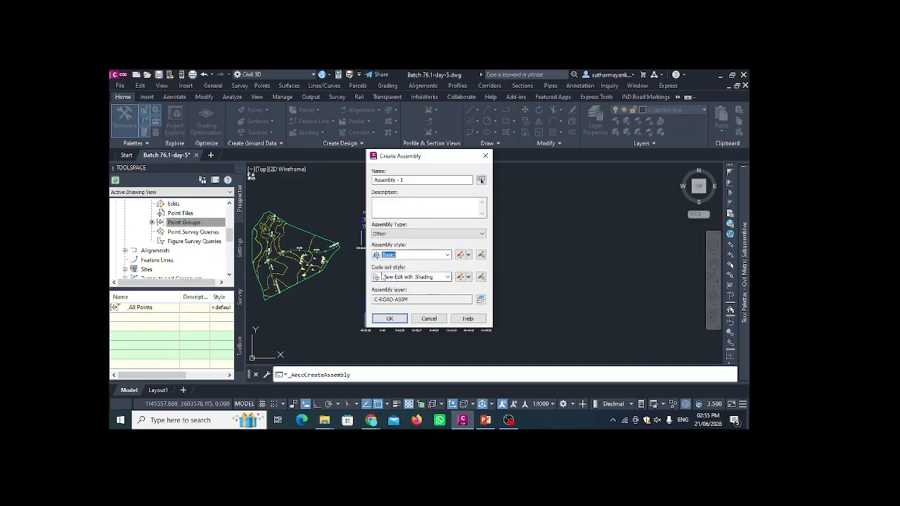
{"action": "left_click", "coordinate": [447, 277]}
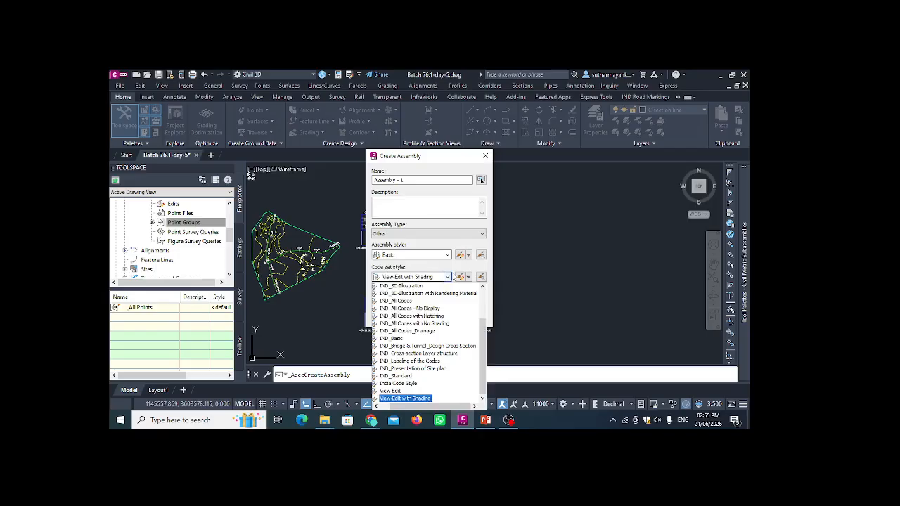
{"action": "left_click", "coordinate": [439, 317]}
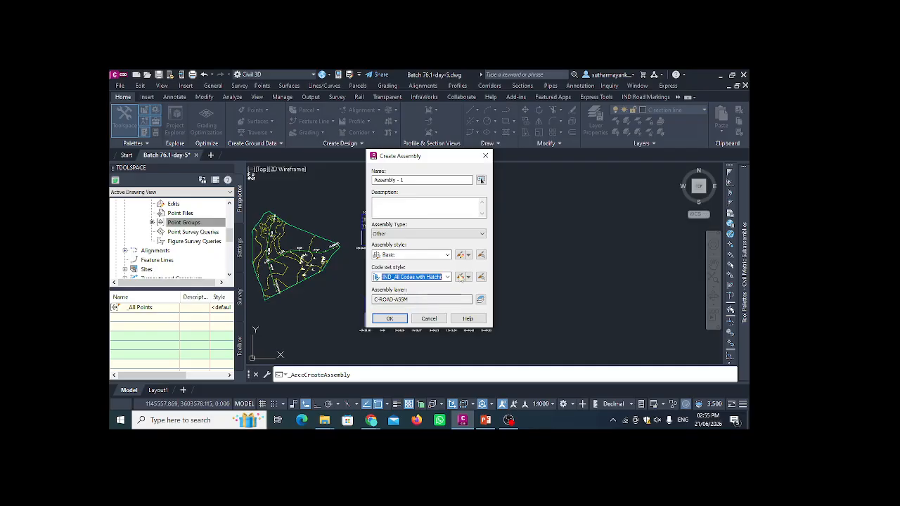
{"action": "left_click", "coordinate": [389, 319]}
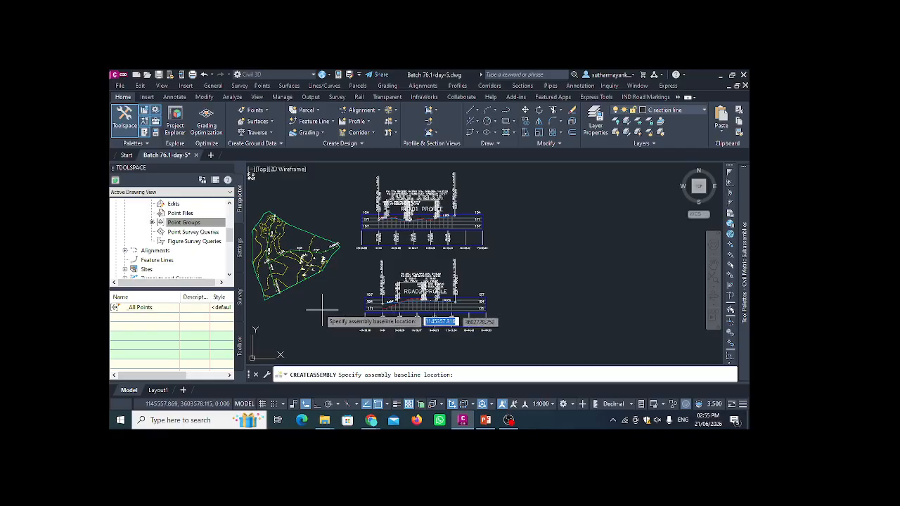
{"action": "scroll", "coordinate": [380, 316], "scroll_direction": "down", "scroll_amount": 2}
{"action": "scroll", "coordinate": [463, 277], "scroll_direction": "up", "scroll_amount": 2}
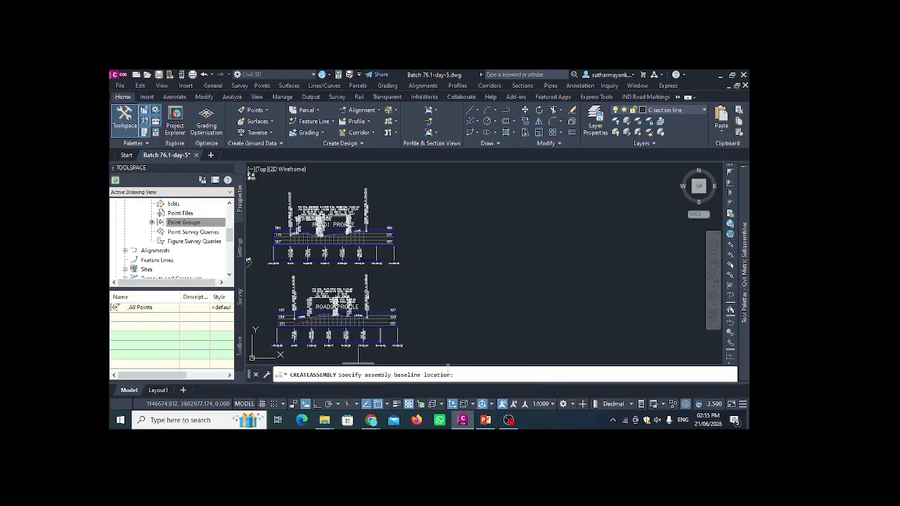
{"action": "scroll", "coordinate": [415, 281], "scroll_direction": "down", "scroll_amount": 2}
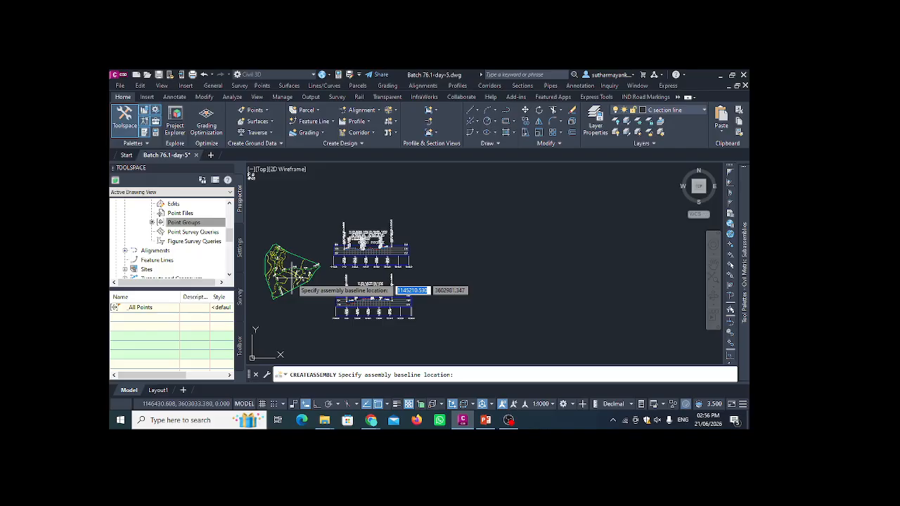
{"action": "key", "text": "Escape"}
{"action": "scroll", "coordinate": [285, 272], "scroll_direction": "up", "scroll_amount": 2}
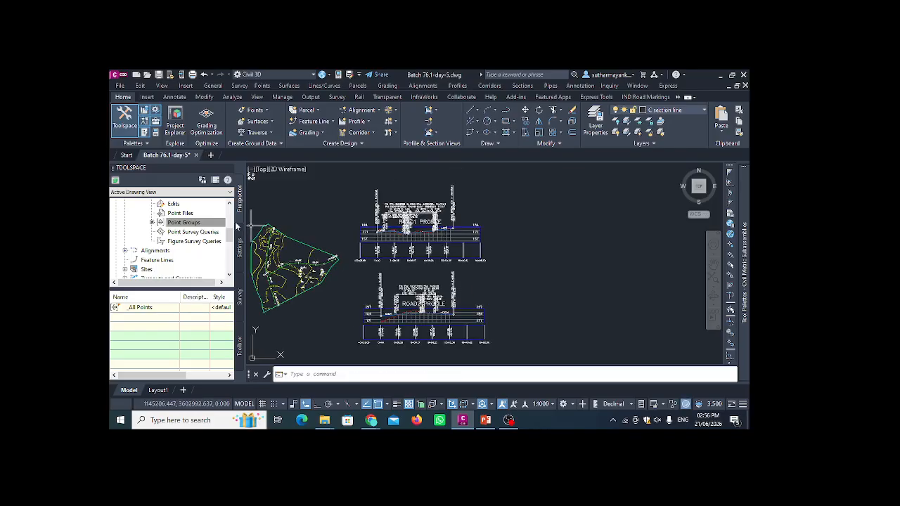
Try the Three: Right viewport configuration for model space
{"action": "left_click", "coordinate": [251, 171]}
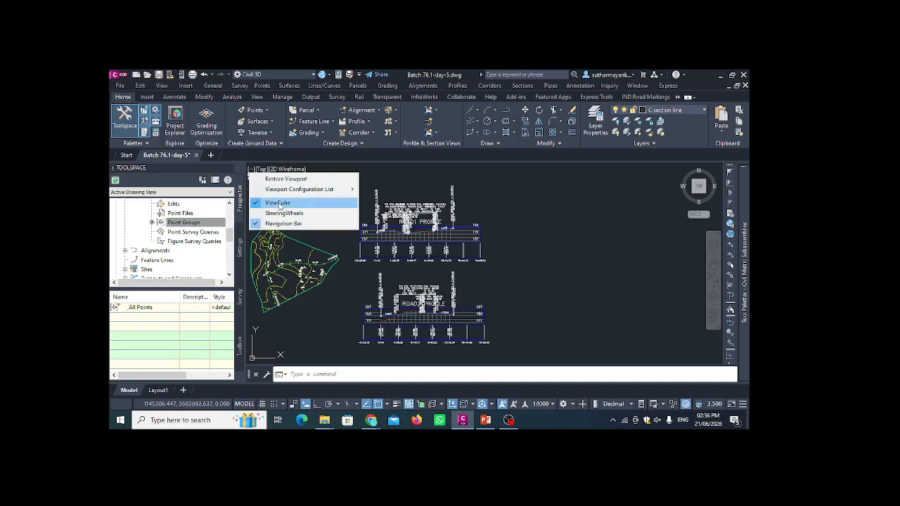
{"action": "mouse_move", "coordinate": [329, 190]}
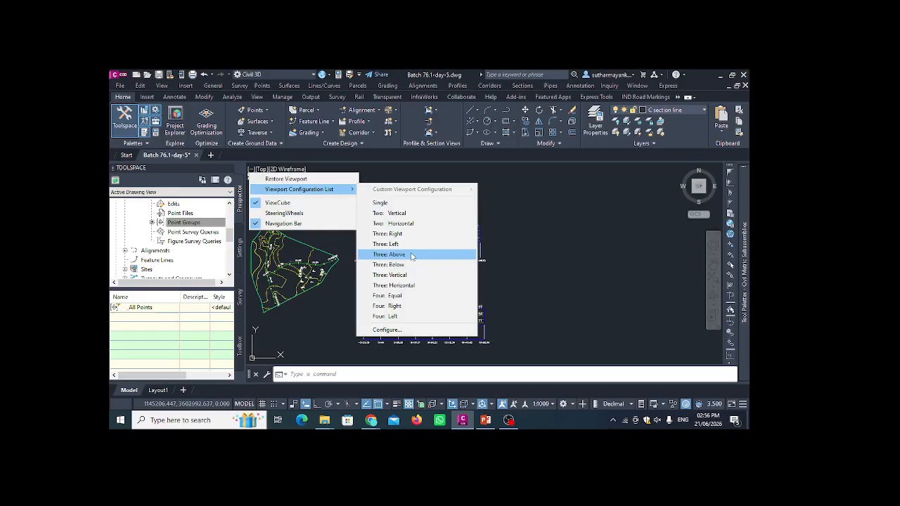
{"action": "left_click", "coordinate": [407, 239]}
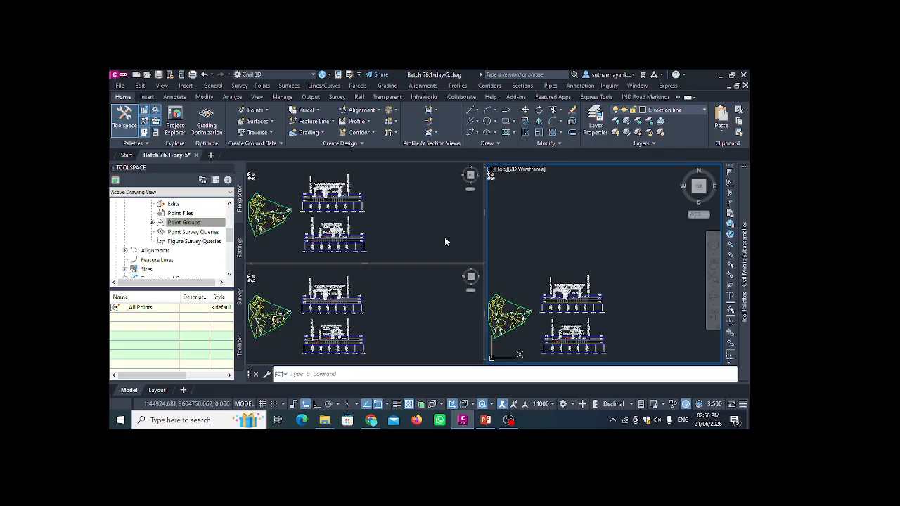
{"action": "left_click", "coordinate": [492, 169]}
{"action": "left_click", "coordinate": [401, 185]}
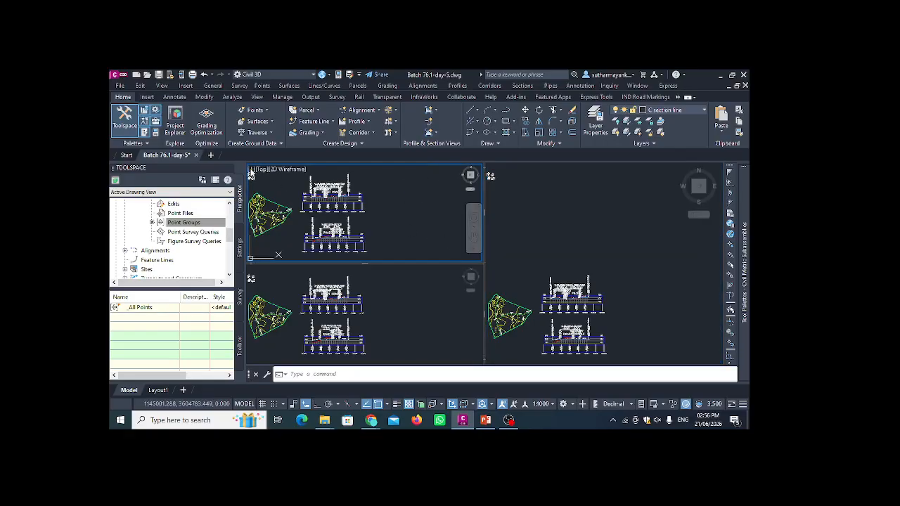
Try the Three: Above viewport configuration and return model space to a single viewport
{"action": "left_click", "coordinate": [251, 171]}
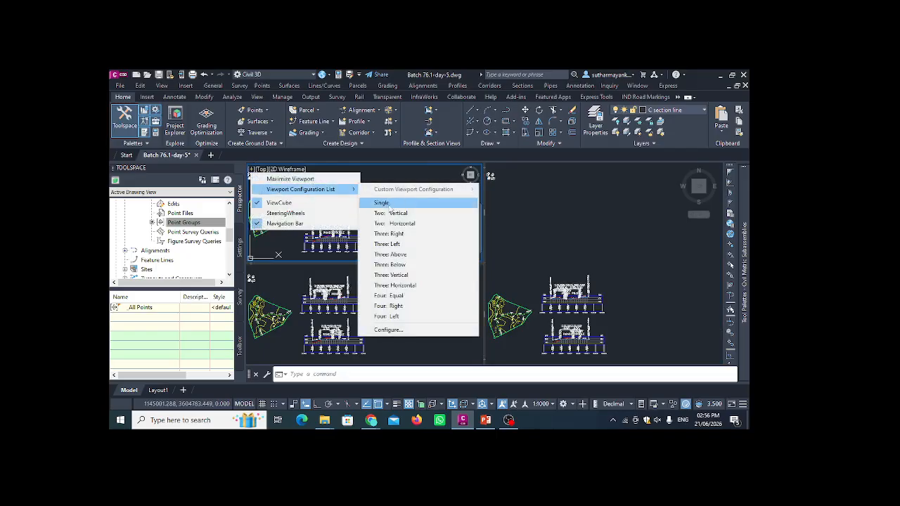
{"action": "left_click", "coordinate": [401, 254]}
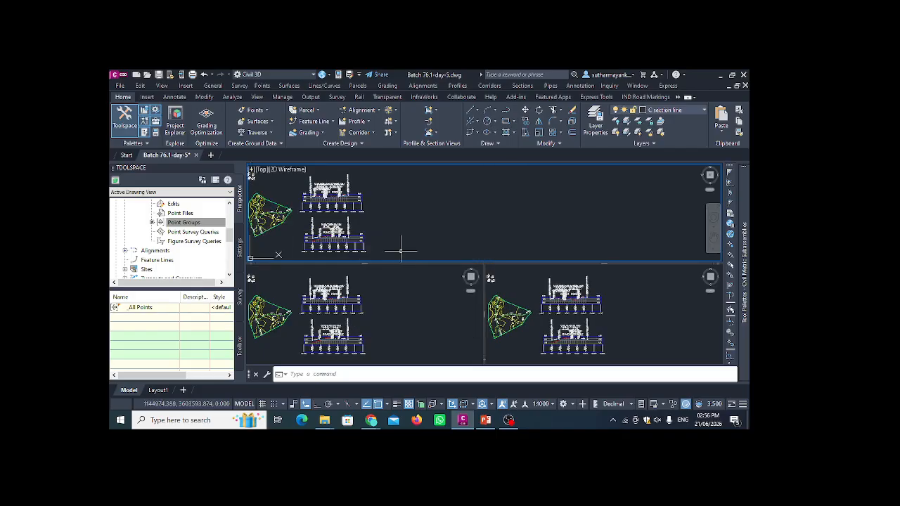
{"action": "left_click", "coordinate": [252, 169]}
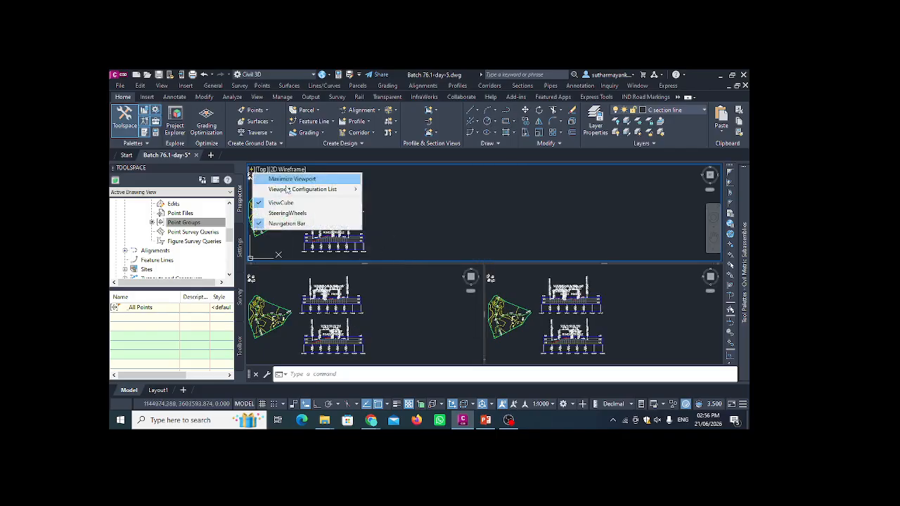
{"action": "mouse_move", "coordinate": [336, 190]}
{"action": "left_click", "coordinate": [386, 202]}
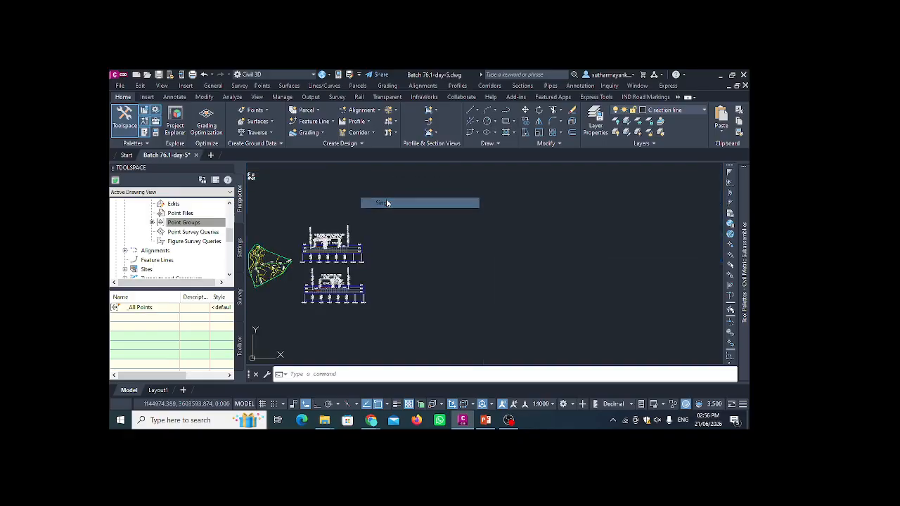
Split model space with the Three: Left viewport configuration and show the surface plan with its alignments in the large viewport
{"action": "left_click", "coordinate": [251, 171]}
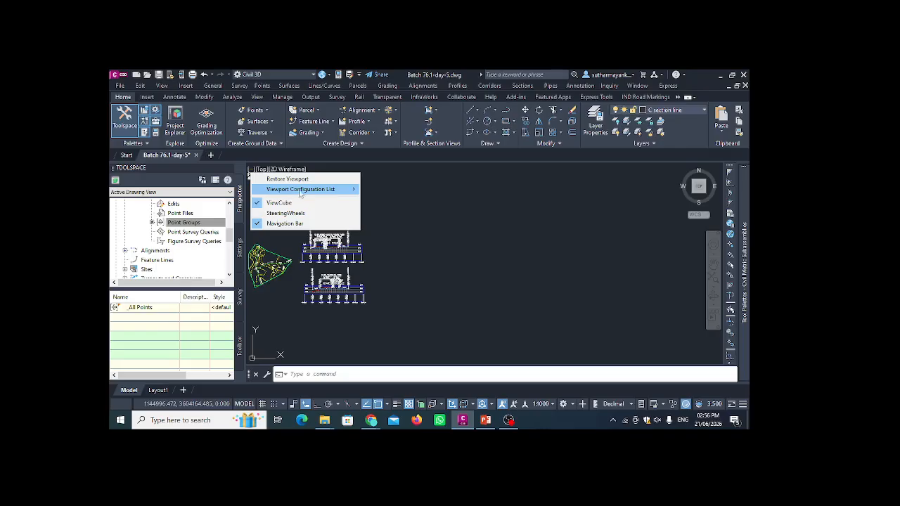
{"action": "mouse_move", "coordinate": [337, 189]}
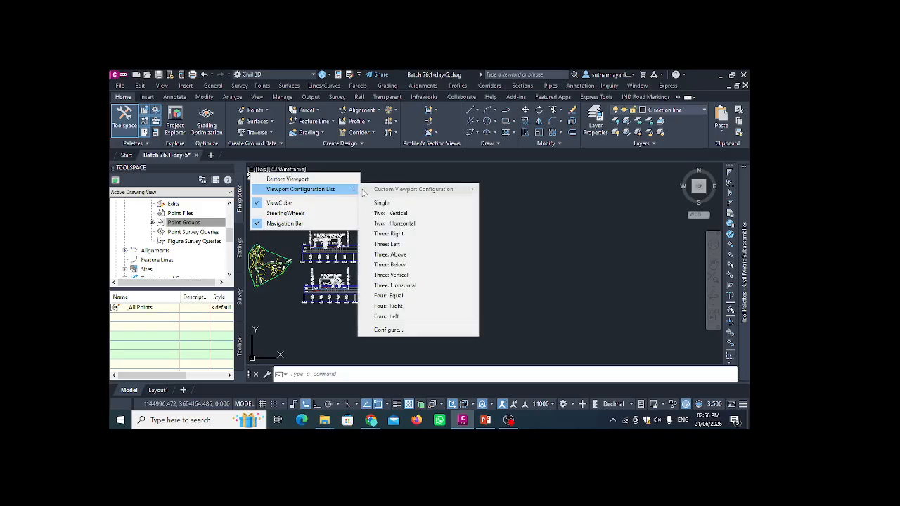
{"action": "left_click", "coordinate": [405, 245]}
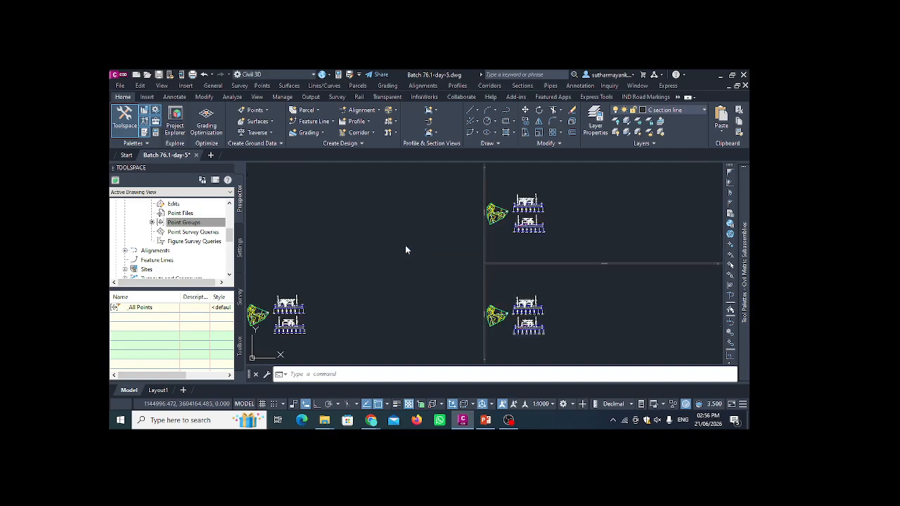
{"action": "scroll", "coordinate": [388, 266], "scroll_direction": "up", "scroll_amount": 5}
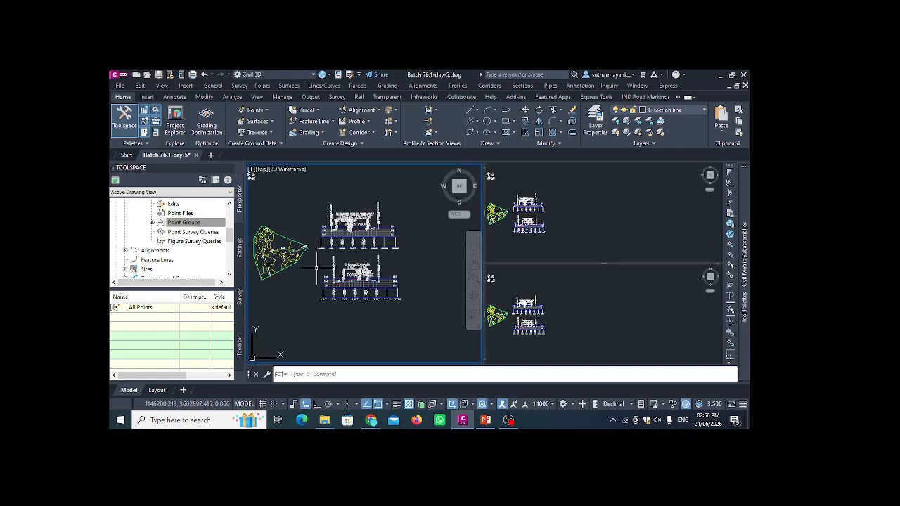
{"action": "scroll", "coordinate": [336, 280], "scroll_direction": "up", "scroll_amount": 5}
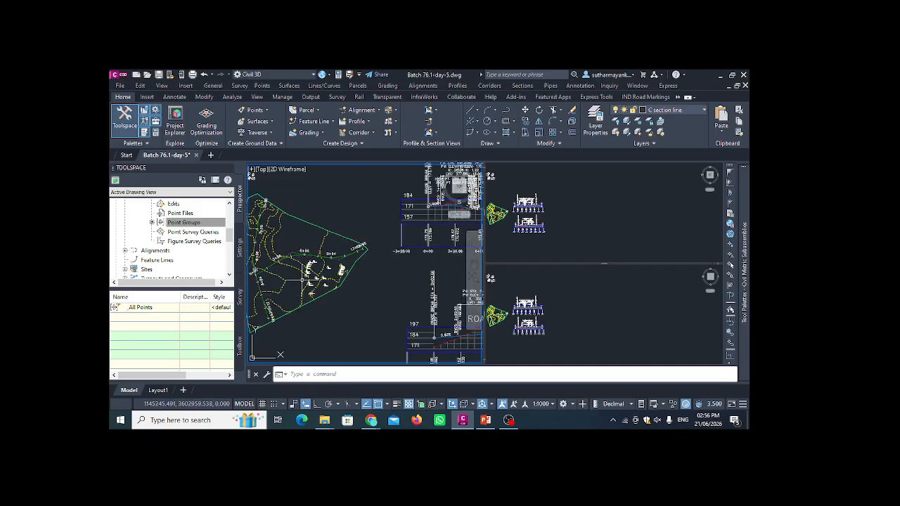
{"action": "scroll", "coordinate": [368, 252], "scroll_direction": "down", "scroll_amount": 5}
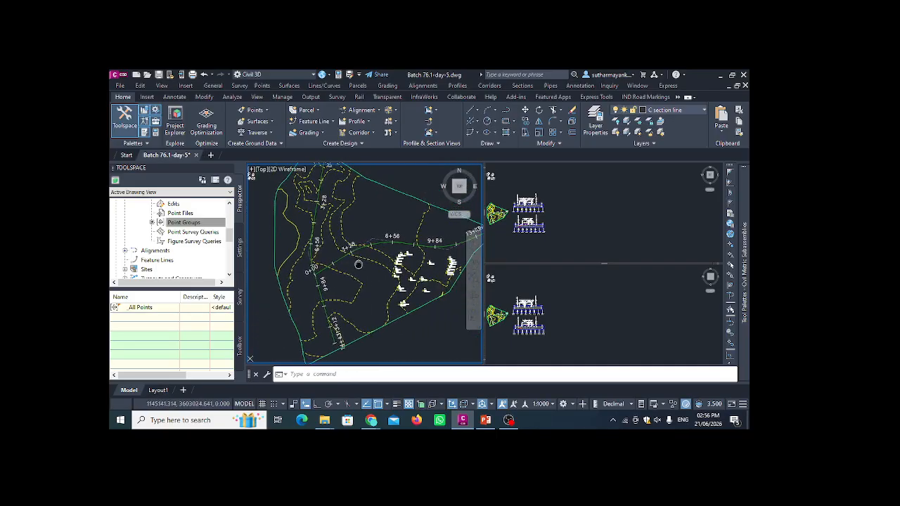
{"action": "scroll", "coordinate": [367, 252], "scroll_direction": "up", "scroll_amount": 2}
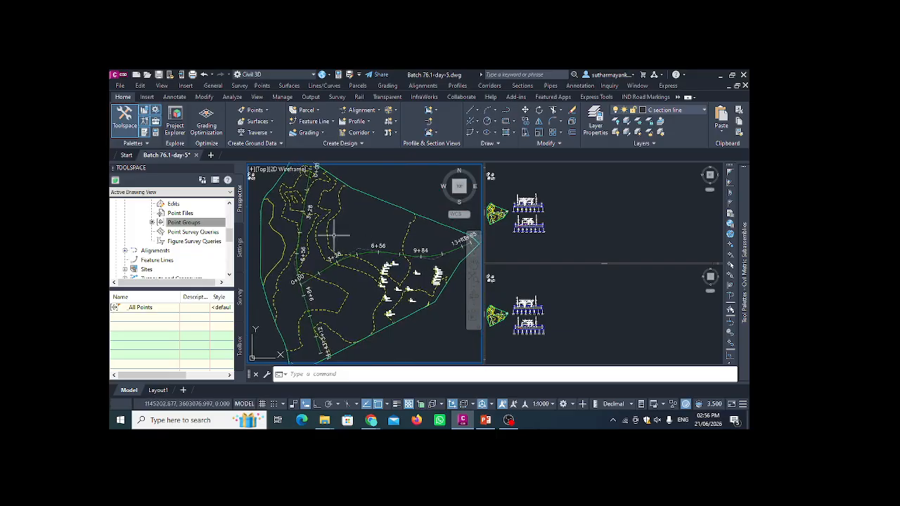
Switch the lower small viewport to the SW Isometric view and frame the surface with its alignments
{"action": "left_click", "coordinate": [558, 300]}
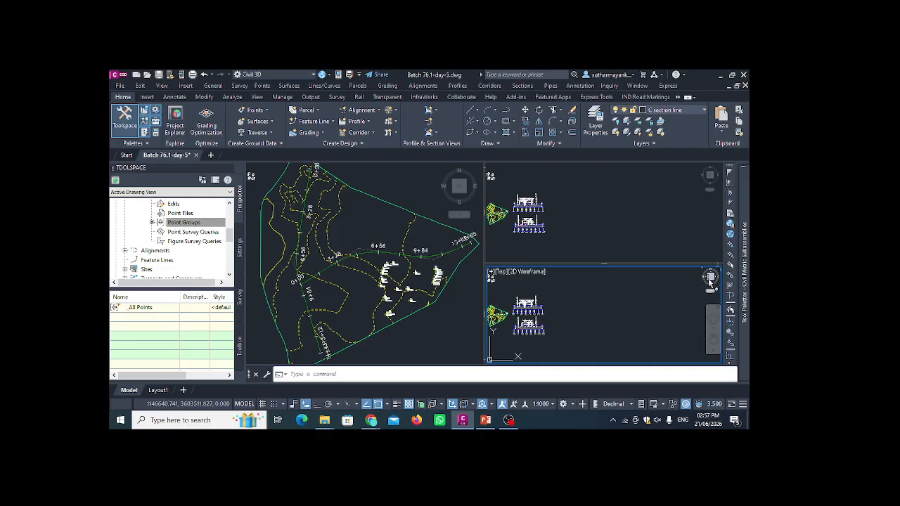
{"action": "left_click", "coordinate": [709, 281]}
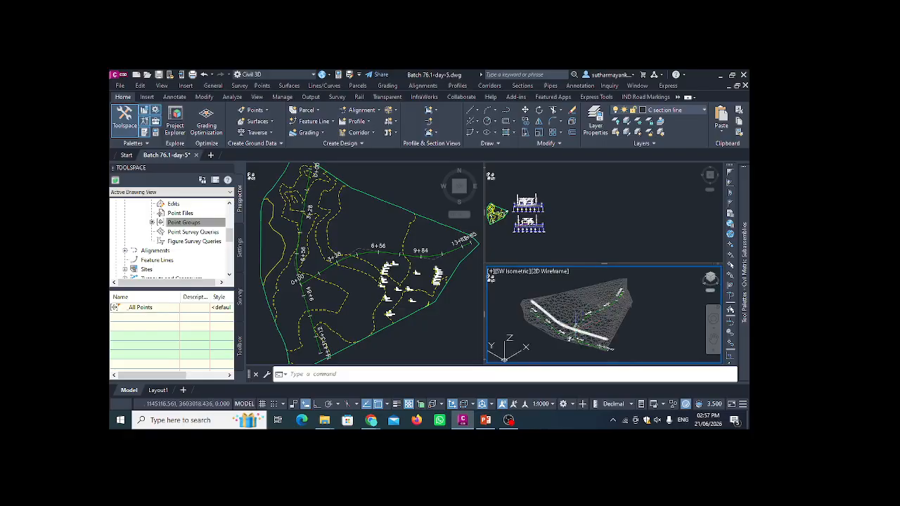
{"action": "scroll", "coordinate": [575, 322], "scroll_direction": "up", "scroll_amount": 1}
{"action": "middle_click_drag", "start_coordinate": [571, 320], "coordinate": [597, 311]}
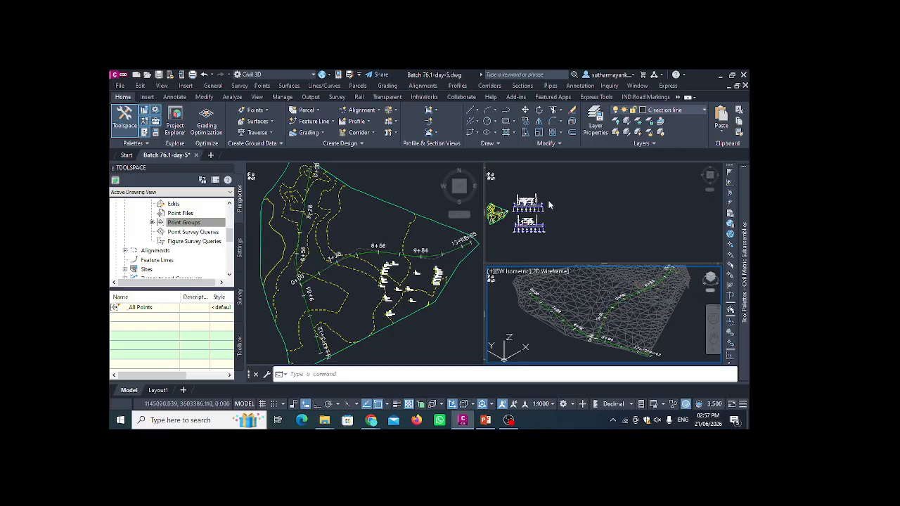
Create Assembly - 1 with type Other and style Basic, placing its baseline in empty space beside the ROAD2 profile in the upper small viewport
{"action": "left_click", "coordinate": [587, 207]}
{"action": "scroll", "coordinate": [605, 210], "scroll_direction": "up", "scroll_amount": 3}
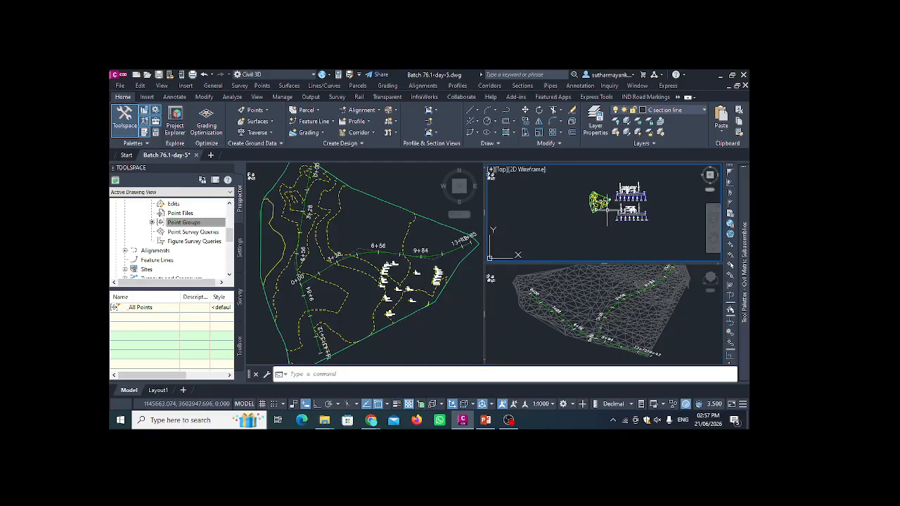
{"action": "scroll", "coordinate": [601, 210], "scroll_direction": "up", "scroll_amount": 2}
{"action": "scroll", "coordinate": [566, 205], "scroll_direction": "up", "scroll_amount": 1}
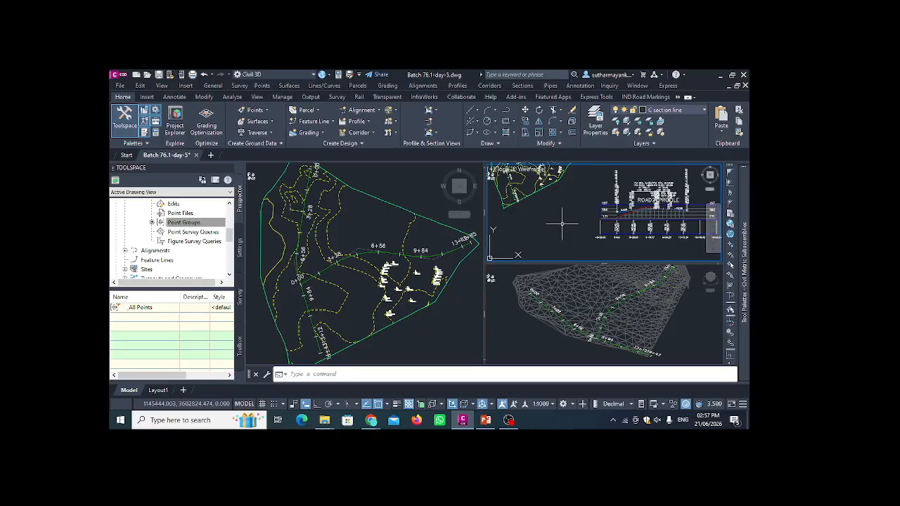
{"action": "left_click", "coordinate": [396, 124]}
{"action": "left_click", "coordinate": [414, 180]}
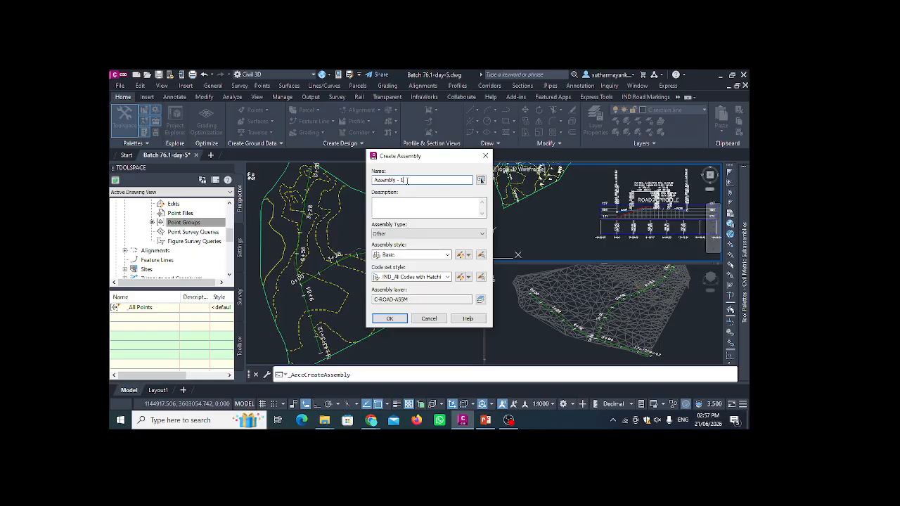
{"action": "left_click", "coordinate": [389, 319]}
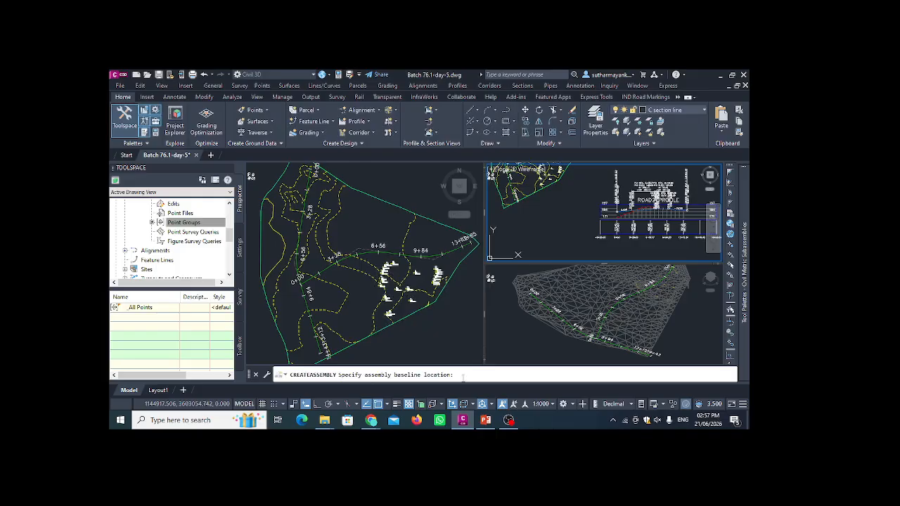
{"action": "scroll", "coordinate": [566, 210], "scroll_direction": "up", "scroll_amount": 3}
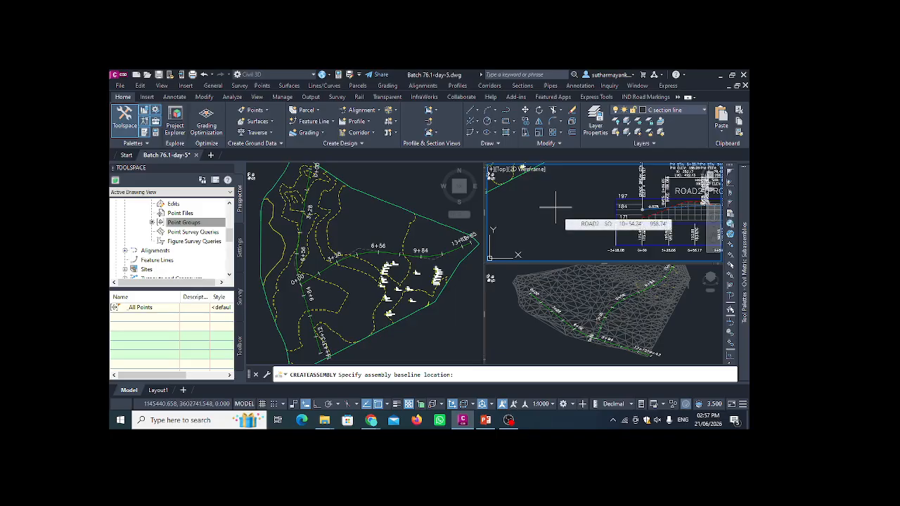
{"action": "left_click", "coordinate": [556, 208]}
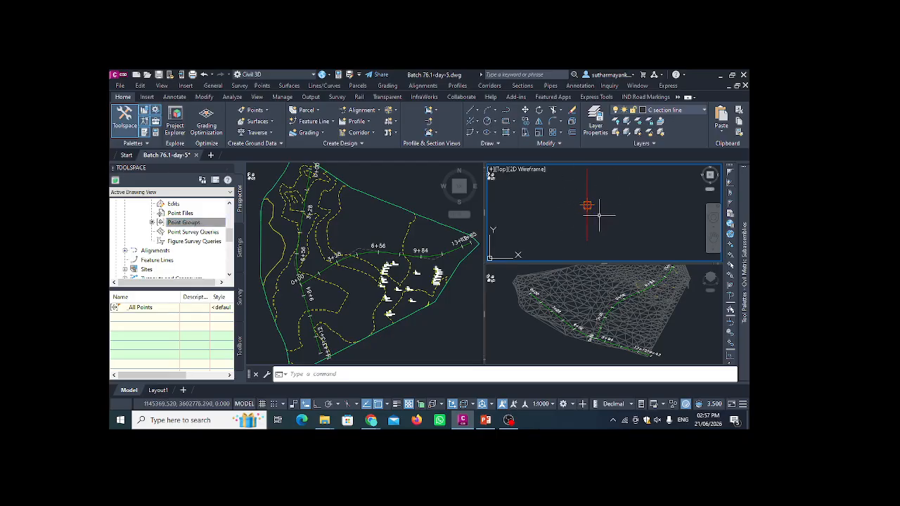
Choose the Civil Metric Subassemblies set for the tool palettes
{"action": "mouse_move", "coordinate": [593, 205]}
{"action": "mouse_move", "coordinate": [749, 266]}
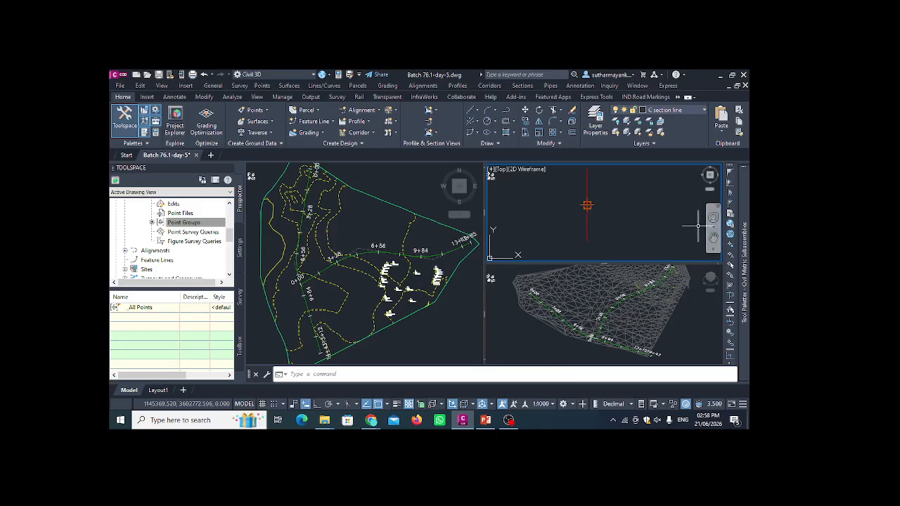
{"action": "mouse_move", "coordinate": [750, 238]}
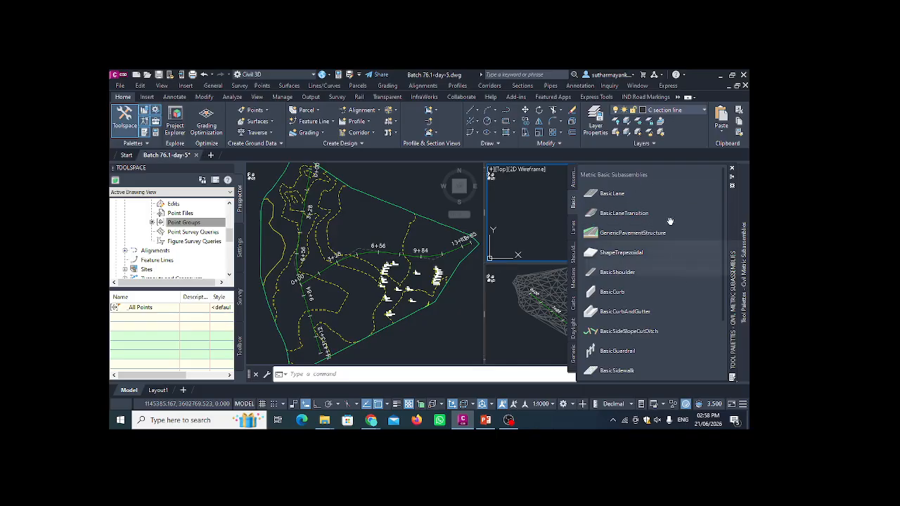
{"action": "right_click", "coordinate": [733, 218]}
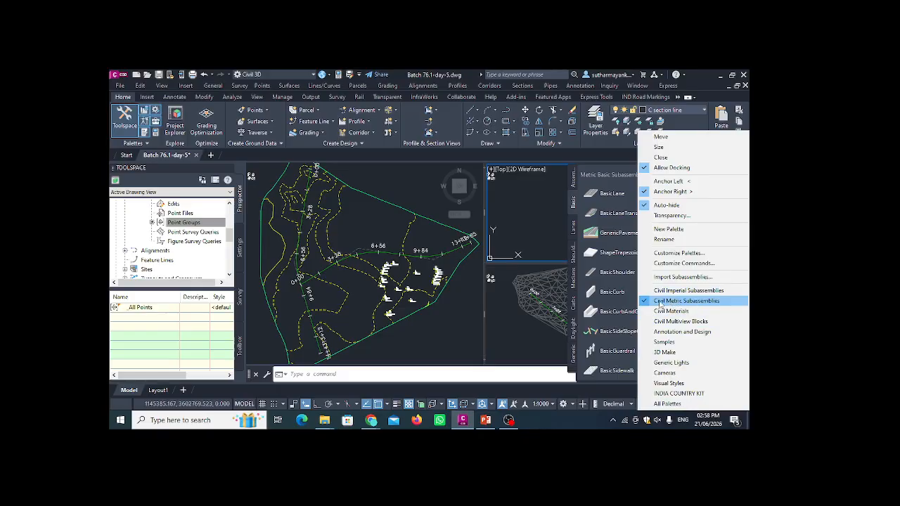
{"action": "left_click", "coordinate": [696, 303]}
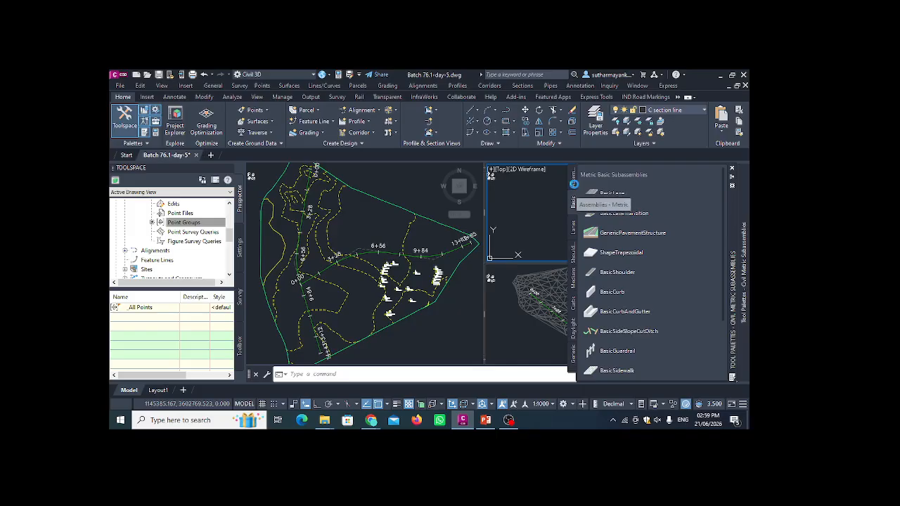
Examine the ready-made metric assemblies and the Basic and Lanes subassembly categories
{"action": "left_click", "coordinate": [574, 182]}
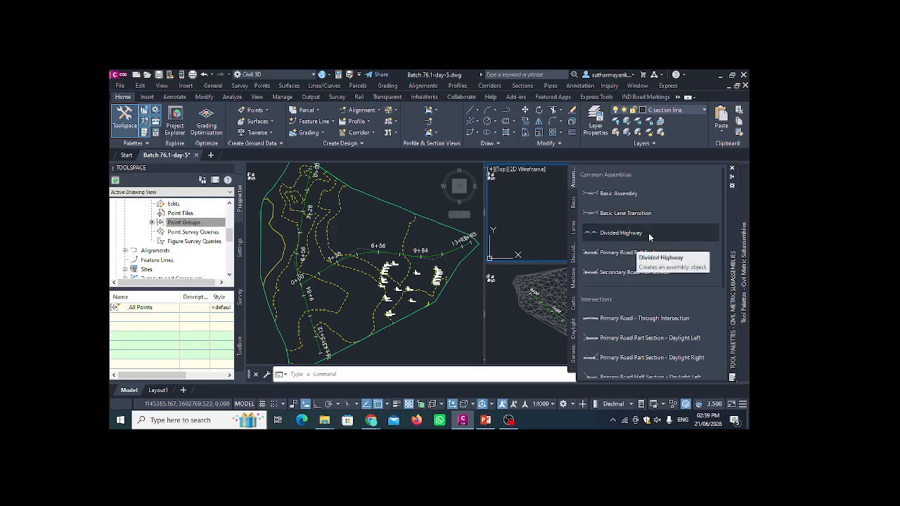
{"action": "scroll", "coordinate": [635, 274], "scroll_direction": "down", "scroll_amount": 3}
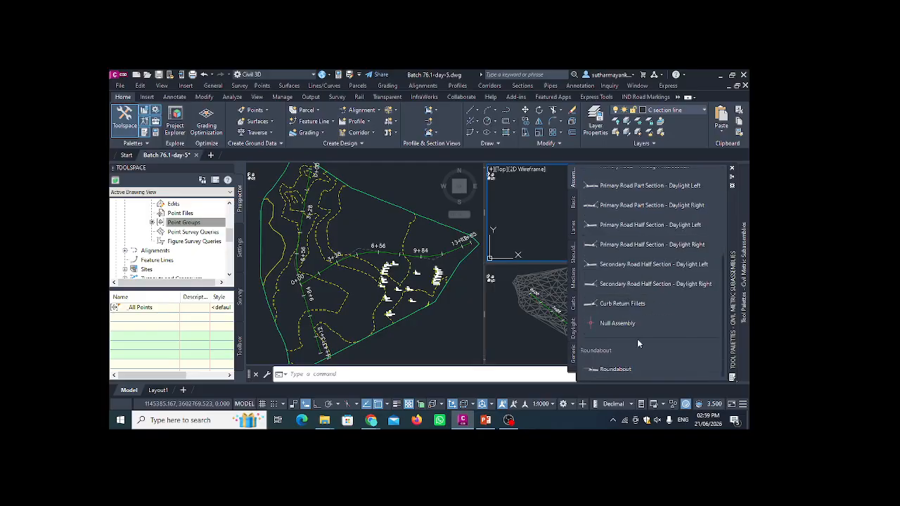
{"action": "scroll", "coordinate": [635, 275], "scroll_direction": "up", "scroll_amount": 3}
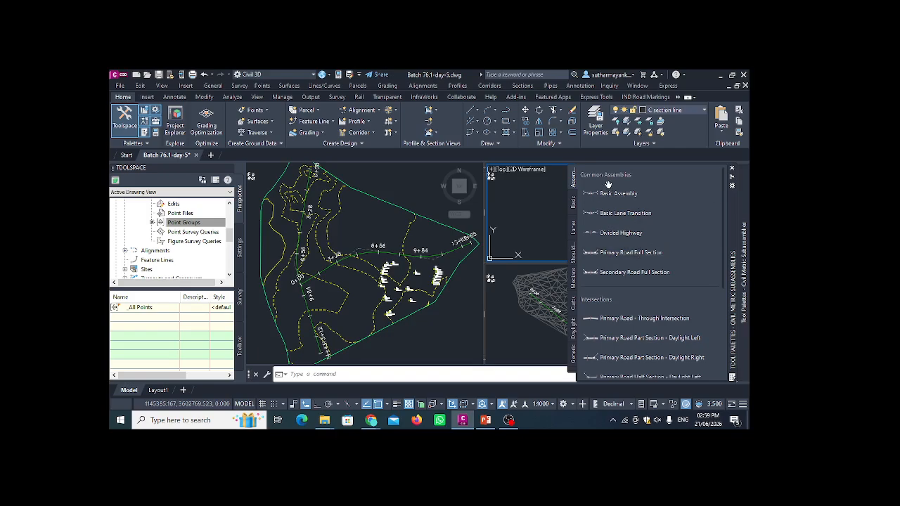
{"action": "left_click", "coordinate": [574, 204]}
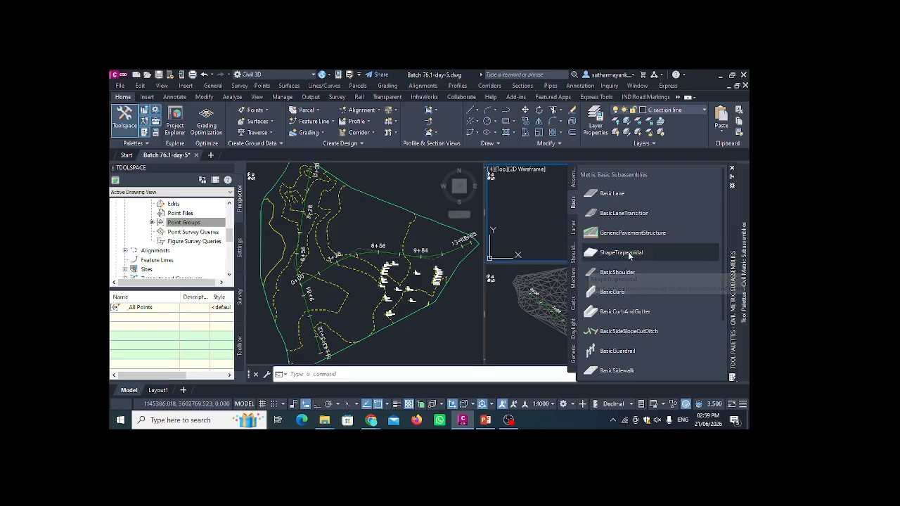
{"action": "scroll", "coordinate": [621, 285], "scroll_direction": "down", "scroll_amount": 3}
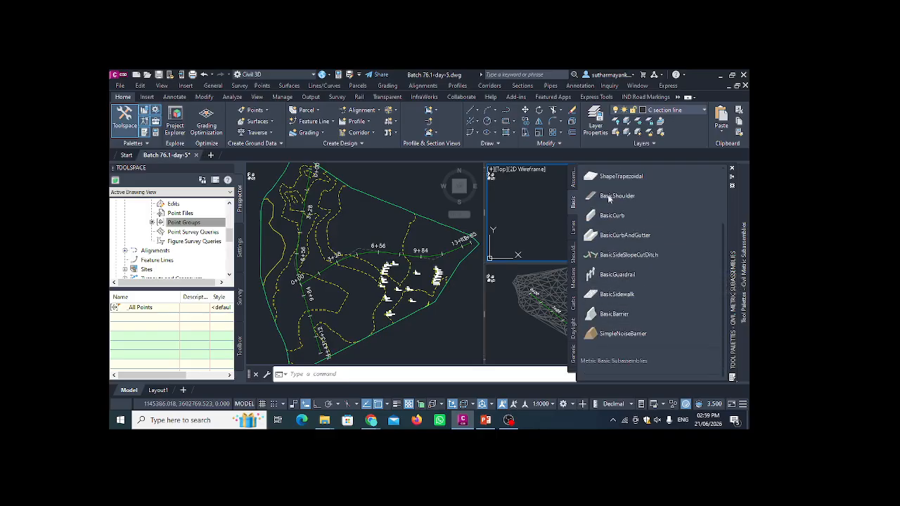
{"action": "left_click", "coordinate": [574, 229]}
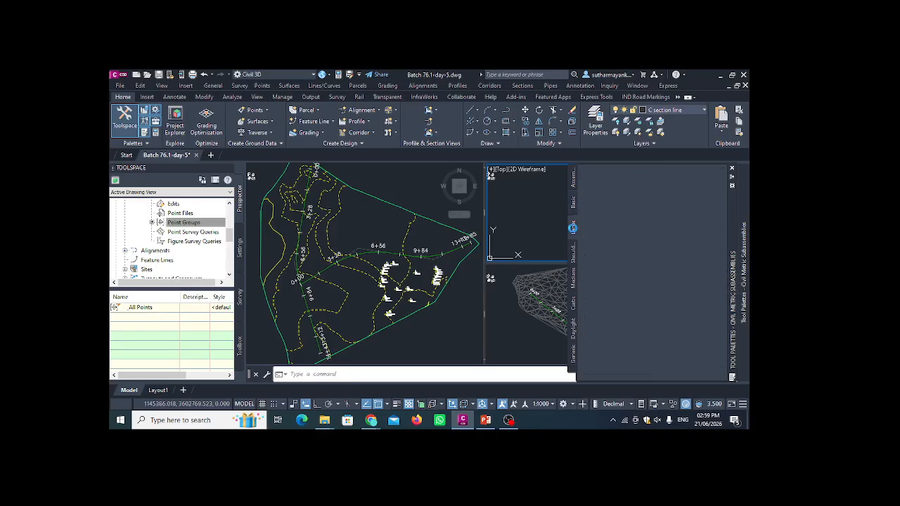
{"action": "scroll", "coordinate": [619, 239], "scroll_direction": "down", "scroll_amount": 3}
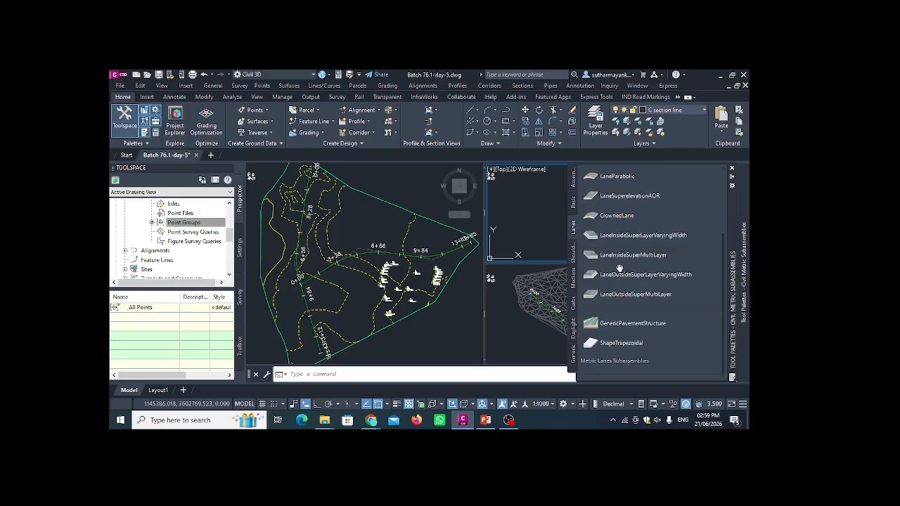
Examine the subassemblies offered in the Shoulders, Medians, Curbs, Daylight and Generic categories
{"action": "left_click", "coordinate": [573, 255]}
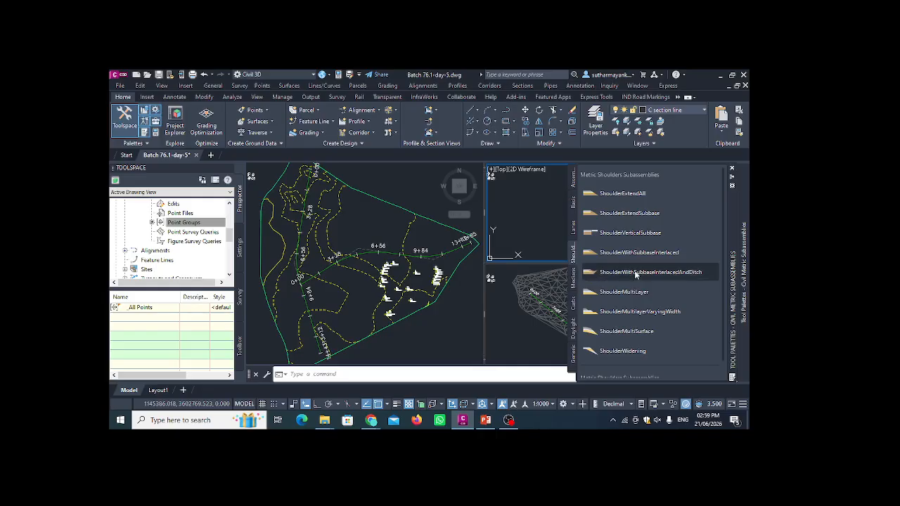
{"action": "left_click_drag", "start_coordinate": [626, 314], "coordinate": [643, 325]}
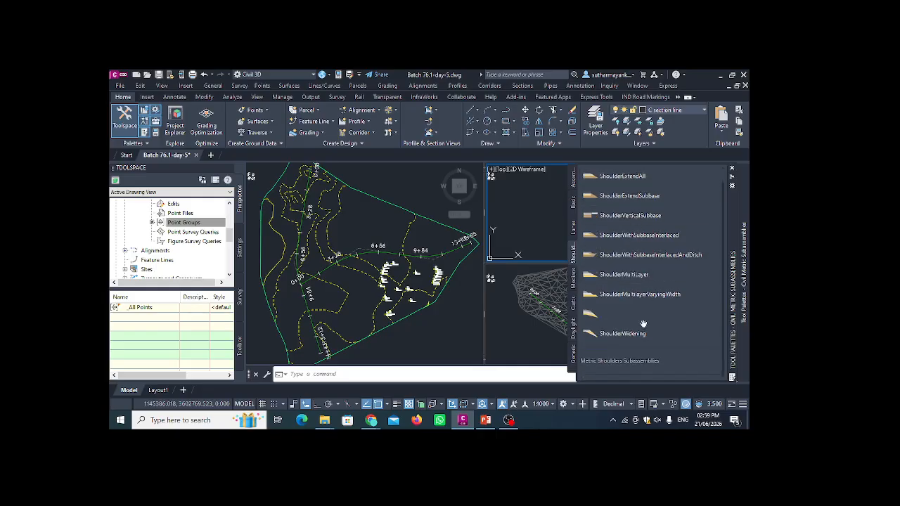
{"action": "left_click", "coordinate": [574, 281]}
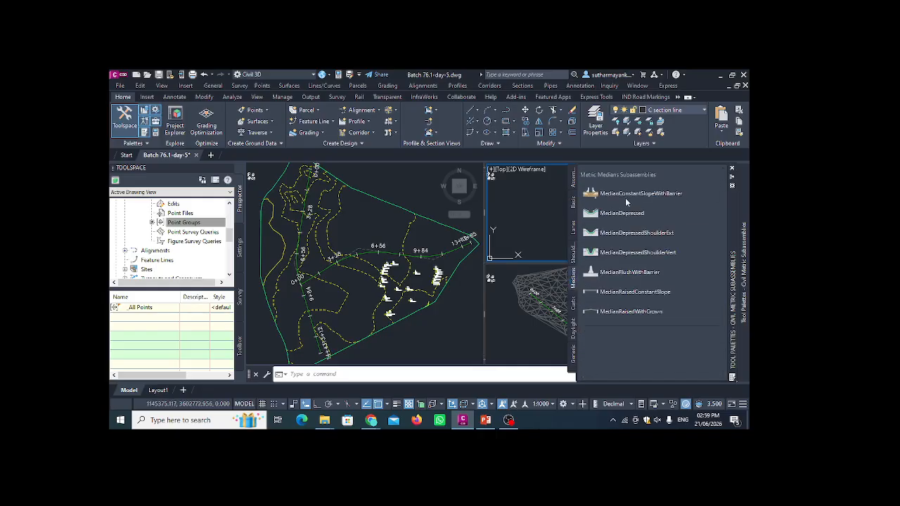
{"action": "left_click", "coordinate": [575, 302]}
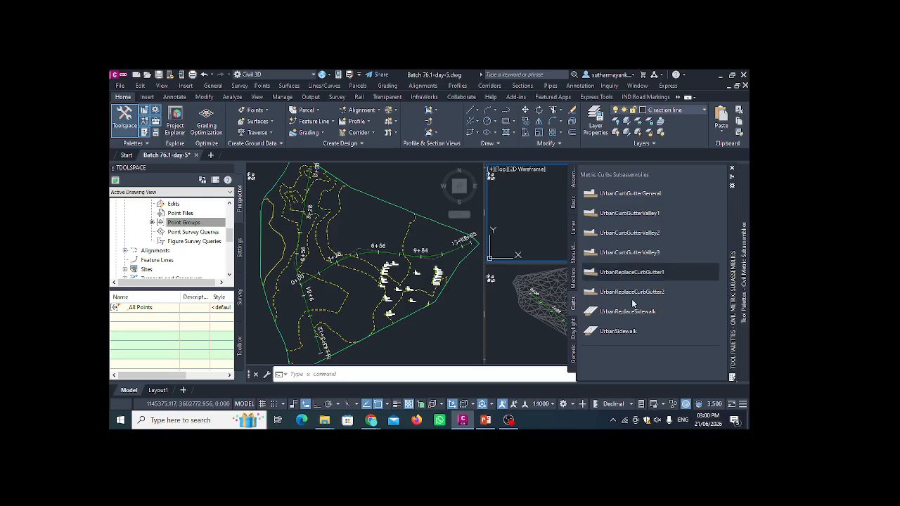
{"action": "left_click", "coordinate": [573, 328]}
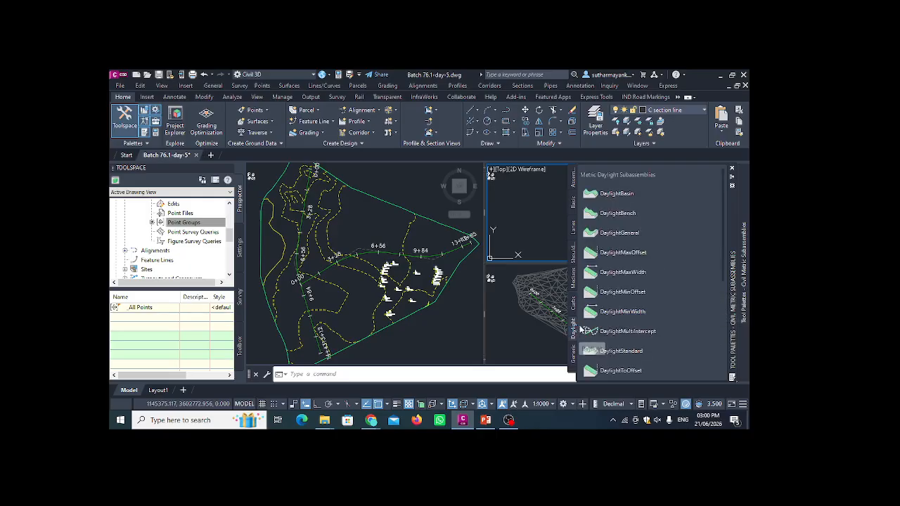
{"action": "scroll", "coordinate": [638, 216], "scroll_direction": "down", "scroll_amount": 5}
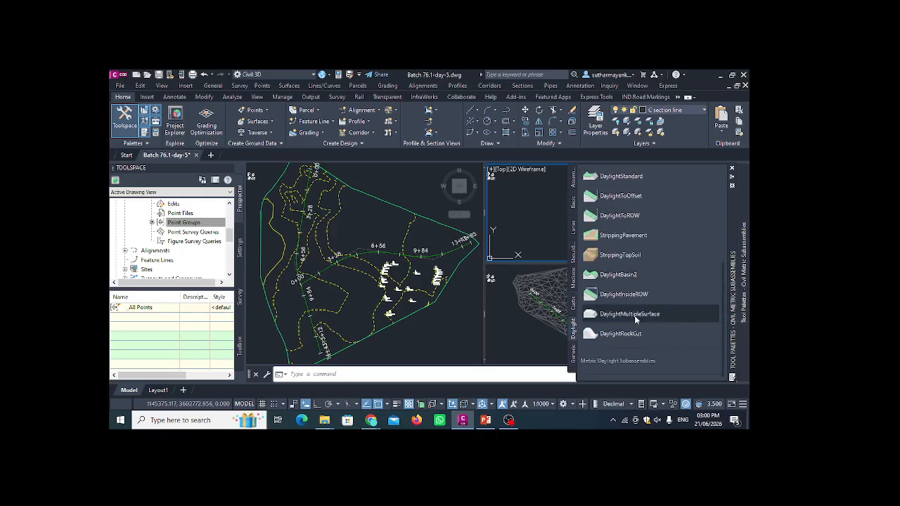
{"action": "left_click", "coordinate": [572, 354]}
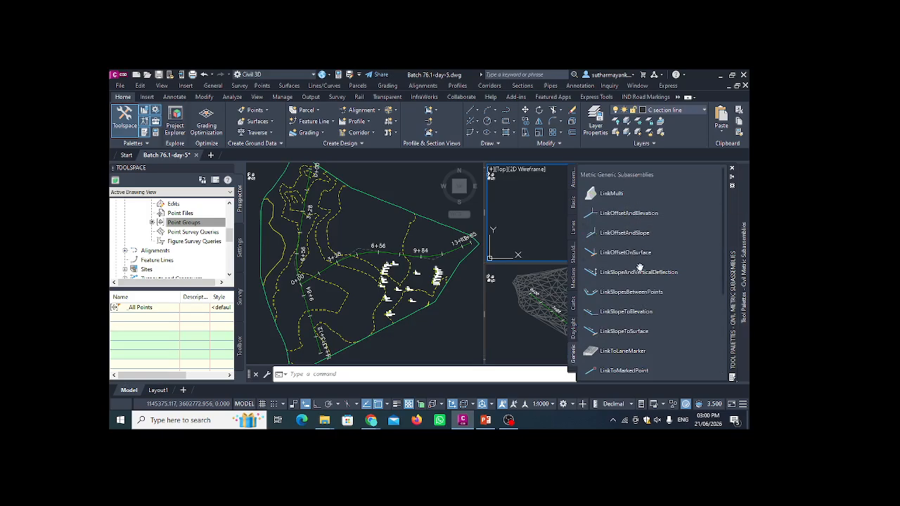
{"action": "scroll", "coordinate": [640, 268], "scroll_direction": "down", "scroll_amount": 5}
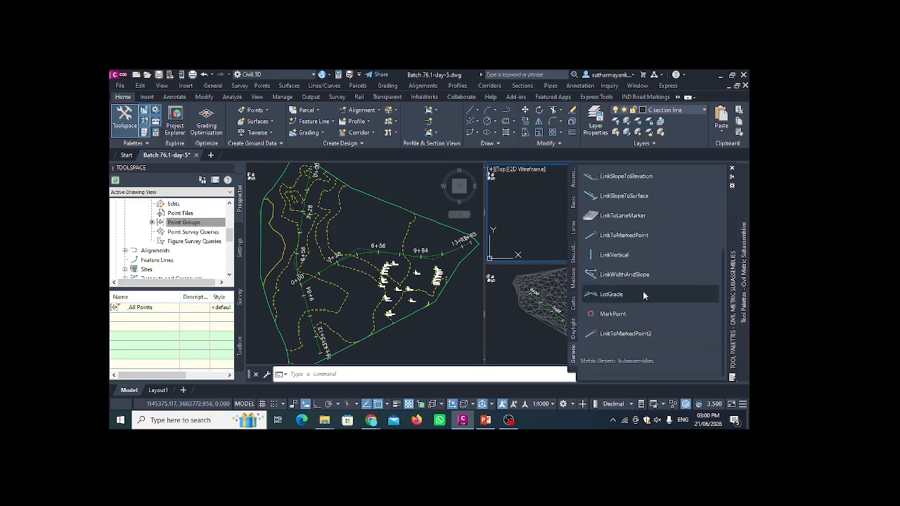
Examine the full list of subassembly categories and the contents of Rail, Bridge and Retaining Walls
{"action": "right_click", "coordinate": [573, 363]}
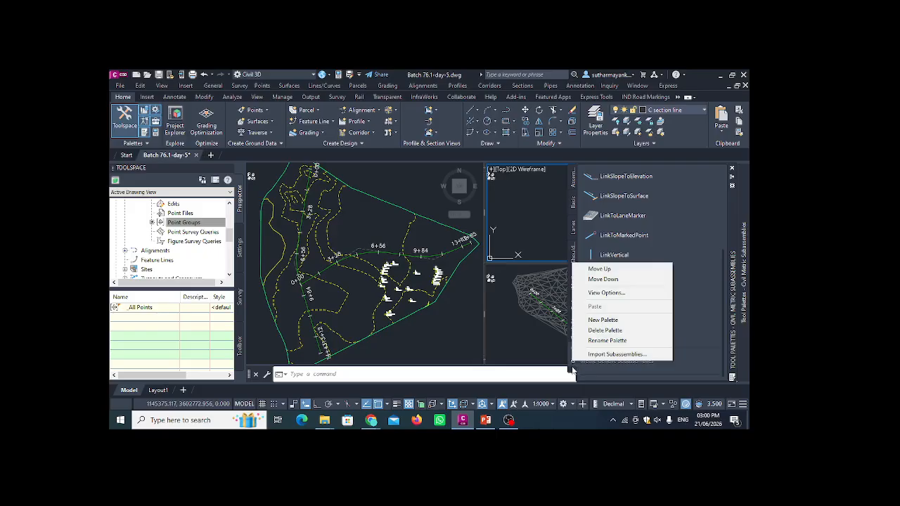
{"action": "left_click", "coordinate": [575, 371]}
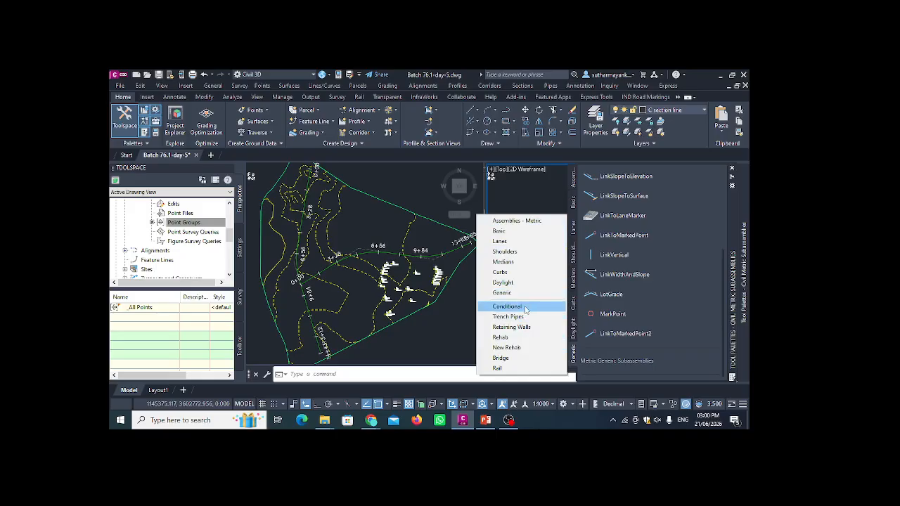
{"action": "left_click", "coordinate": [501, 368]}
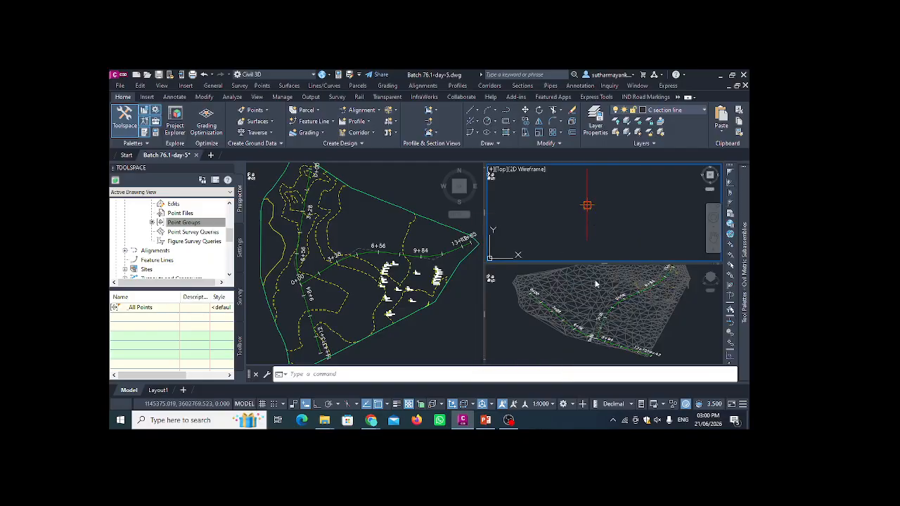
{"action": "mouse_move", "coordinate": [749, 283]}
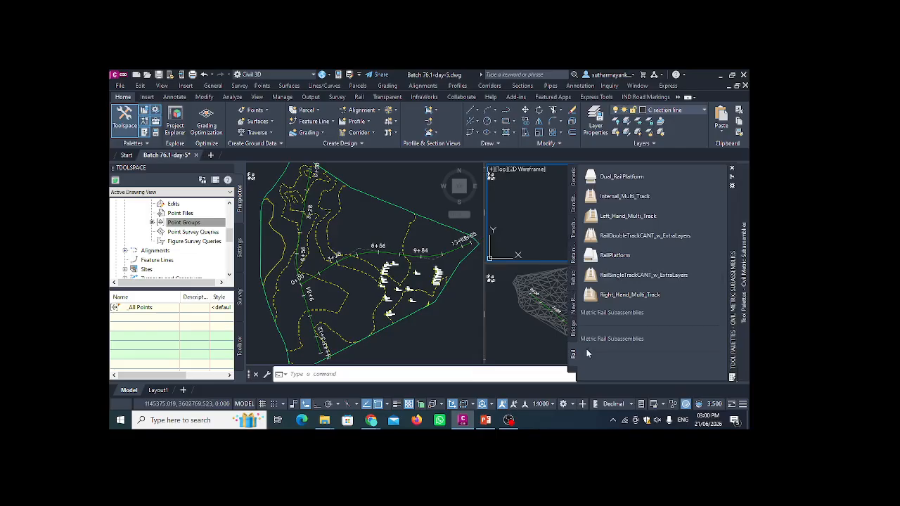
{"action": "left_click", "coordinate": [574, 371]}
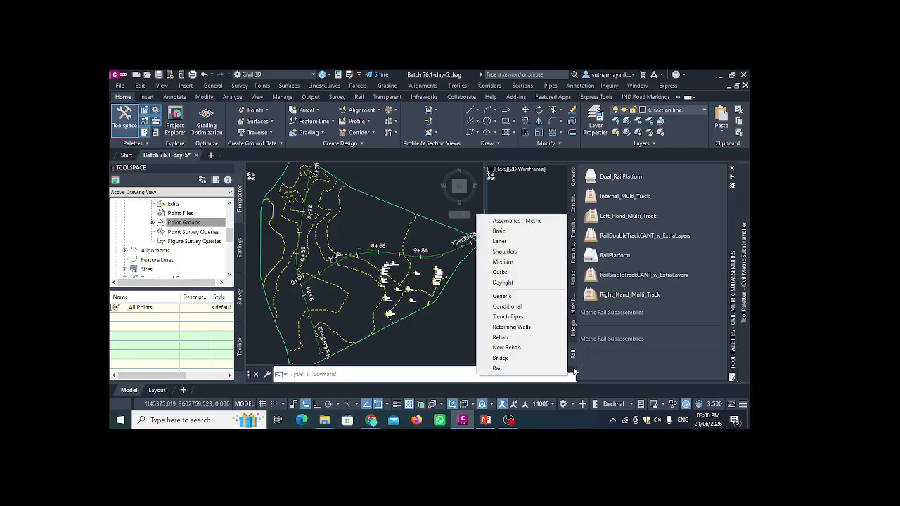
{"action": "left_click", "coordinate": [530, 361]}
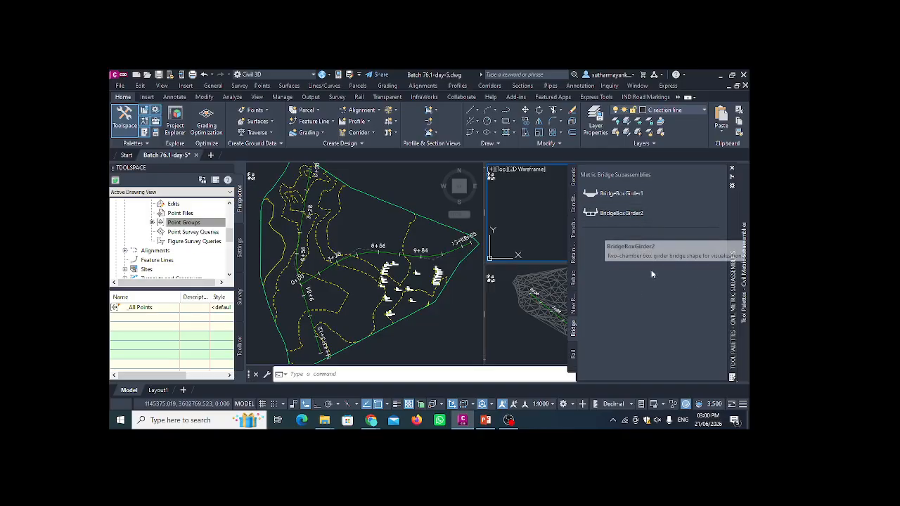
{"action": "left_click", "coordinate": [574, 372]}
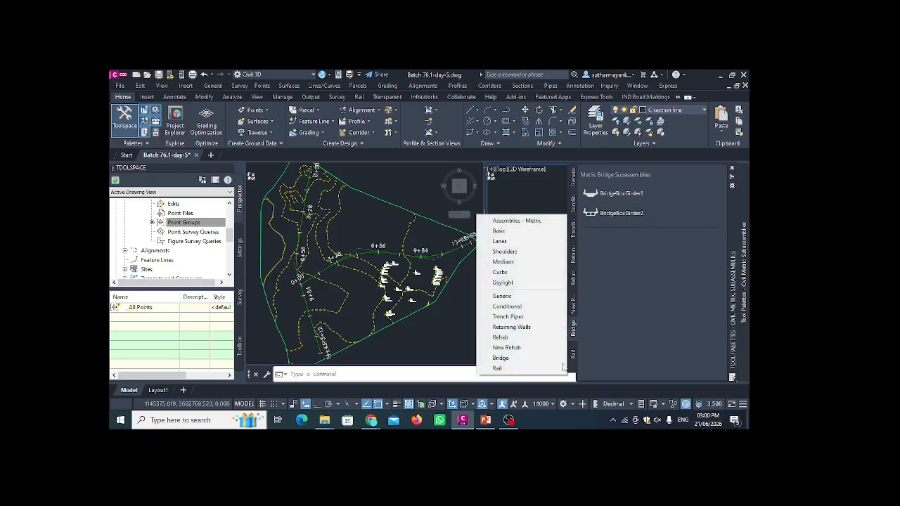
{"action": "left_click", "coordinate": [520, 329]}
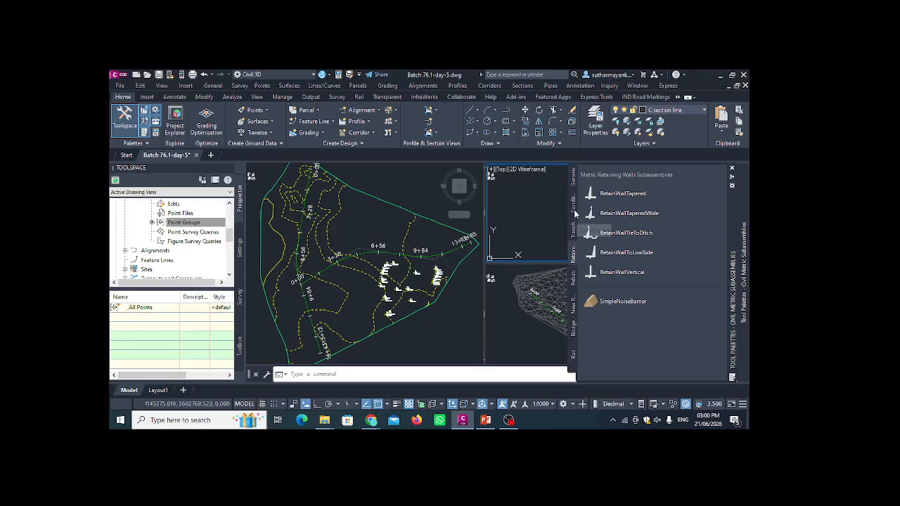
Return the metric subassembly palette to the Basic category after a look at Generic
{"action": "left_click", "coordinate": [574, 183]}
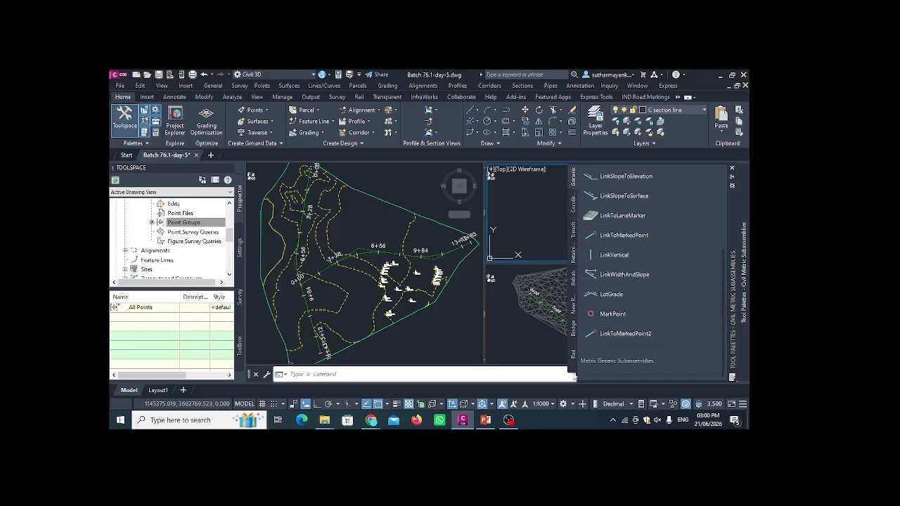
{"action": "left_click", "coordinate": [574, 373]}
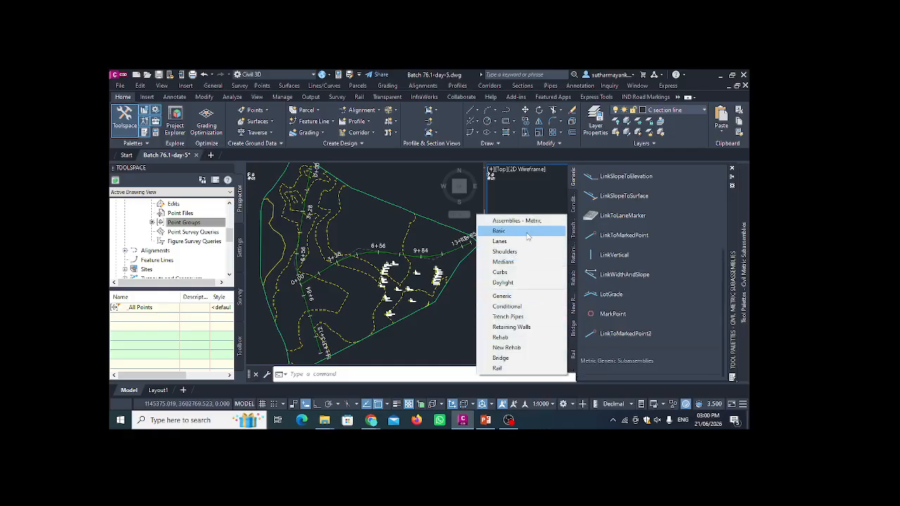
{"action": "left_click", "coordinate": [526, 234]}
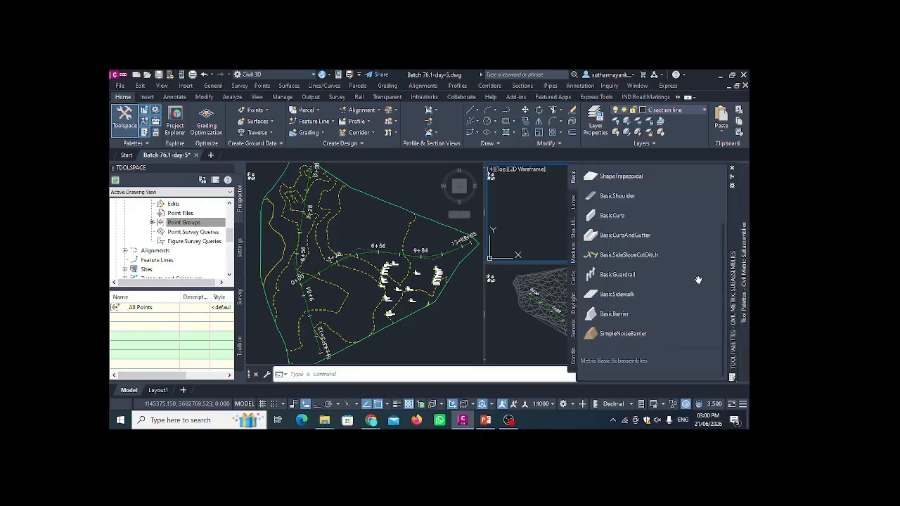
Place the Civil Metric Subassemblies palette between the plan and assembly viewports and start adding its BasicLane subassembly
{"action": "left_click_drag", "start_coordinate": [733, 268], "coordinate": [415, 251]}
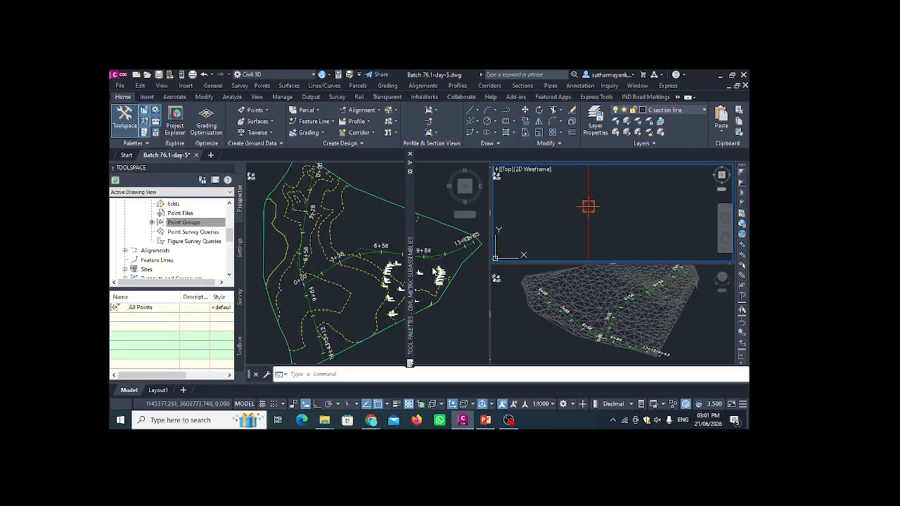
{"action": "mouse_move", "coordinate": [412, 269]}
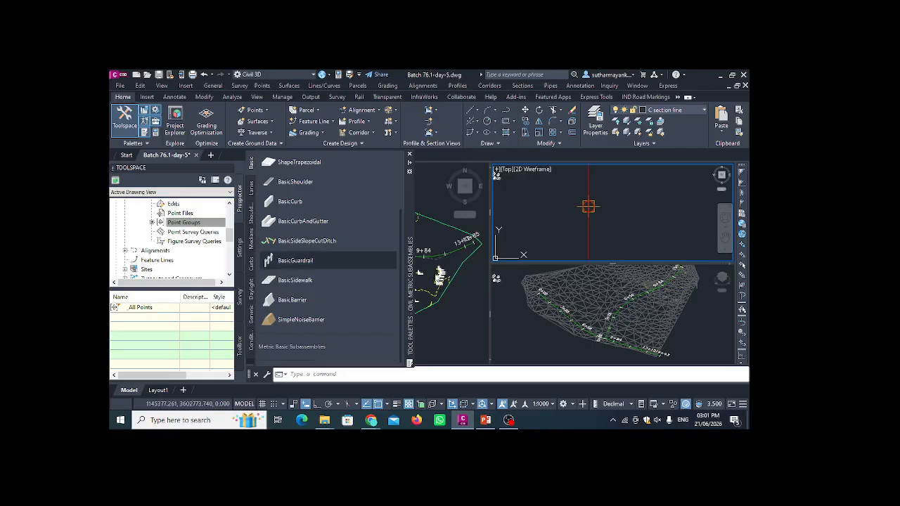
{"action": "left_click_drag", "start_coordinate": [411, 258], "coordinate": [486, 260]}
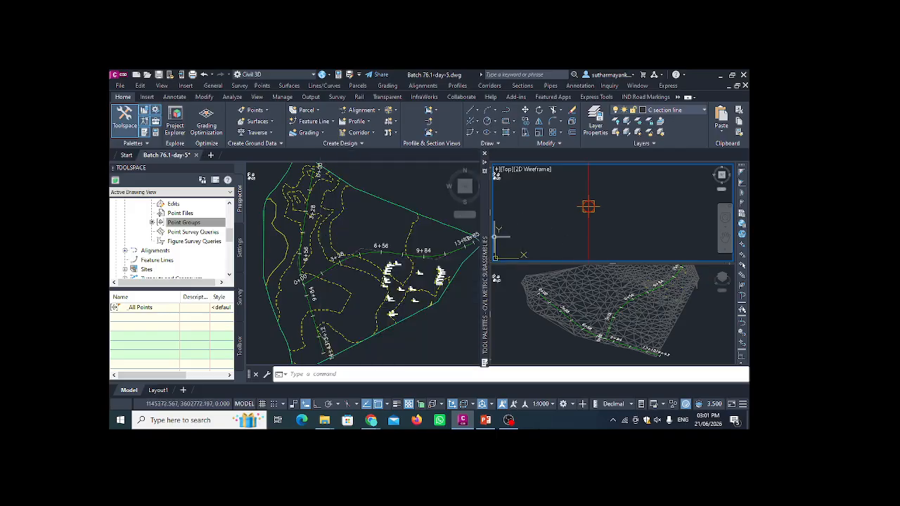
{"action": "mouse_move", "coordinate": [485, 251]}
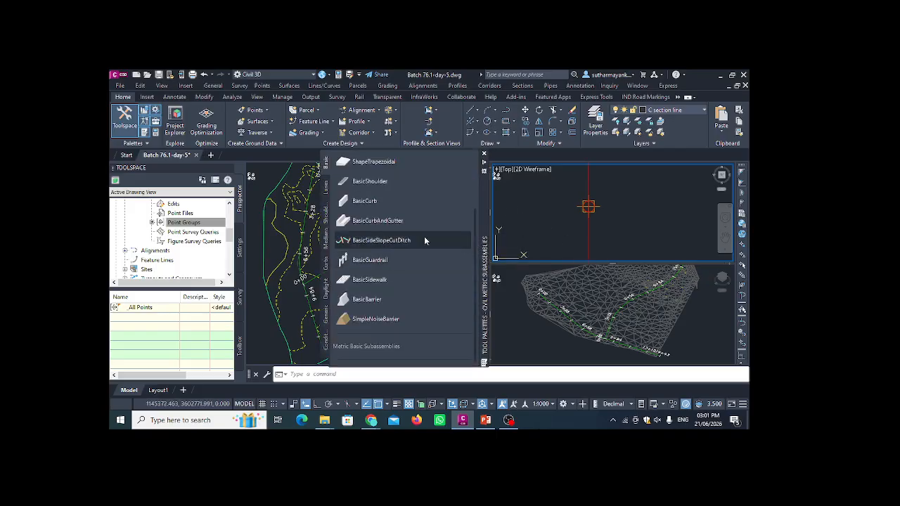
{"action": "scroll", "coordinate": [424, 237], "scroll_direction": "up", "scroll_amount": 3}
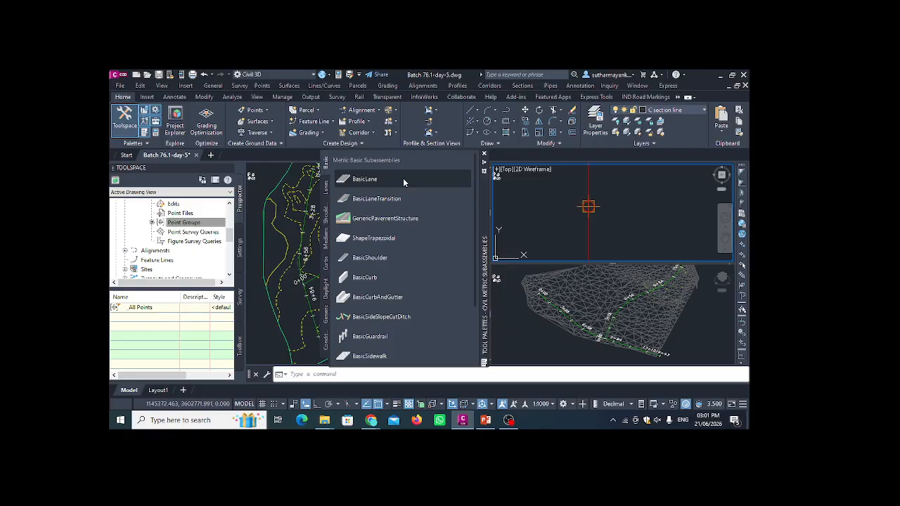
{"action": "left_click", "coordinate": [365, 179]}
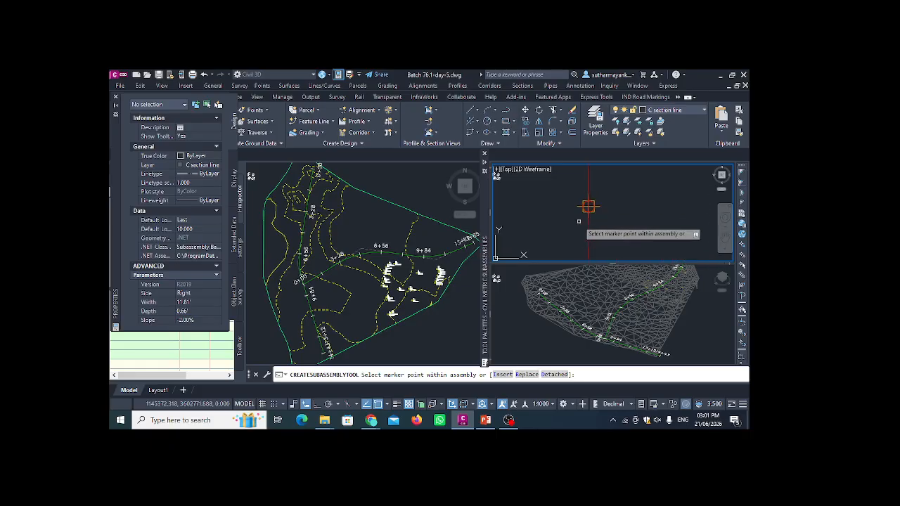
Examine the main alignment's start and the 0+00 junction with the branch alignment in the plan viewport
{"action": "left_click", "coordinate": [319, 233]}
{"action": "scroll", "coordinate": [321, 184], "scroll_direction": "up", "scroll_amount": 4}
{"action": "middle_click_drag", "start_coordinate": [322, 184], "coordinate": [328, 294]}
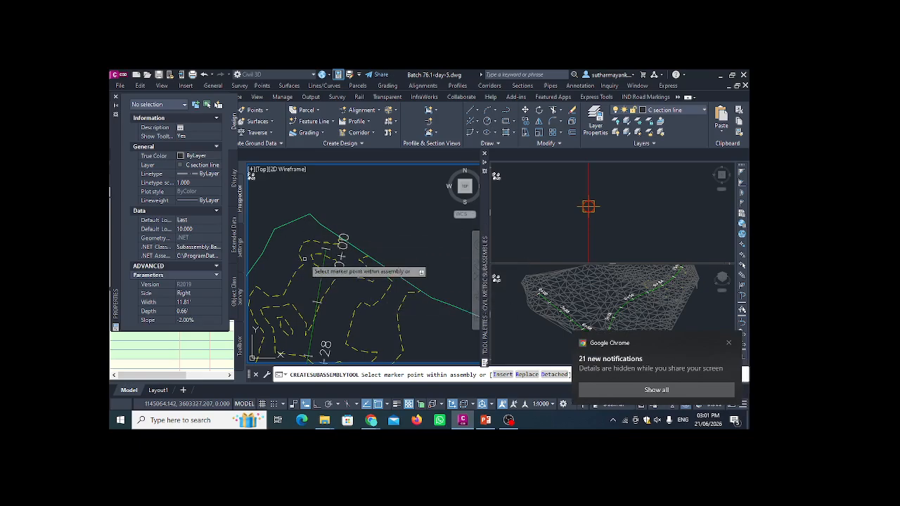
{"action": "left_click", "coordinate": [598, 216]}
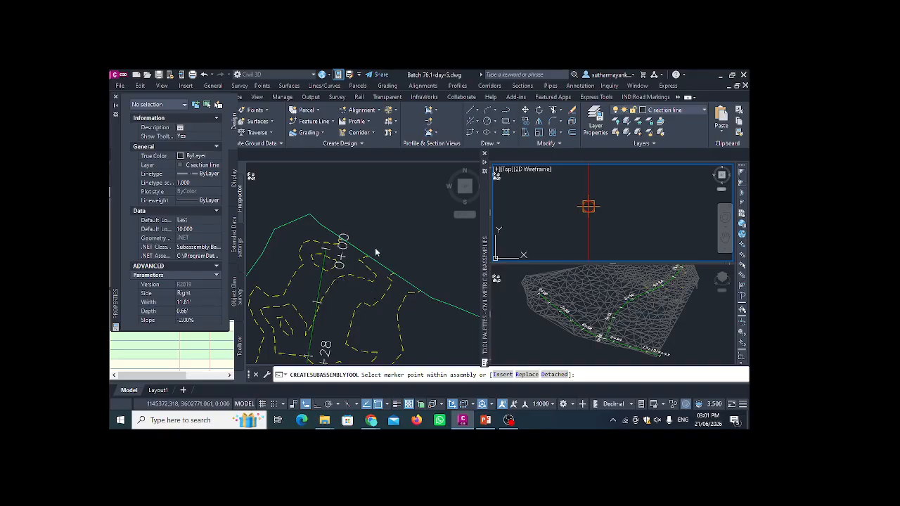
{"action": "left_click", "coordinate": [335, 240]}
{"action": "scroll", "coordinate": [345, 246], "scroll_direction": "down", "scroll_amount": 4}
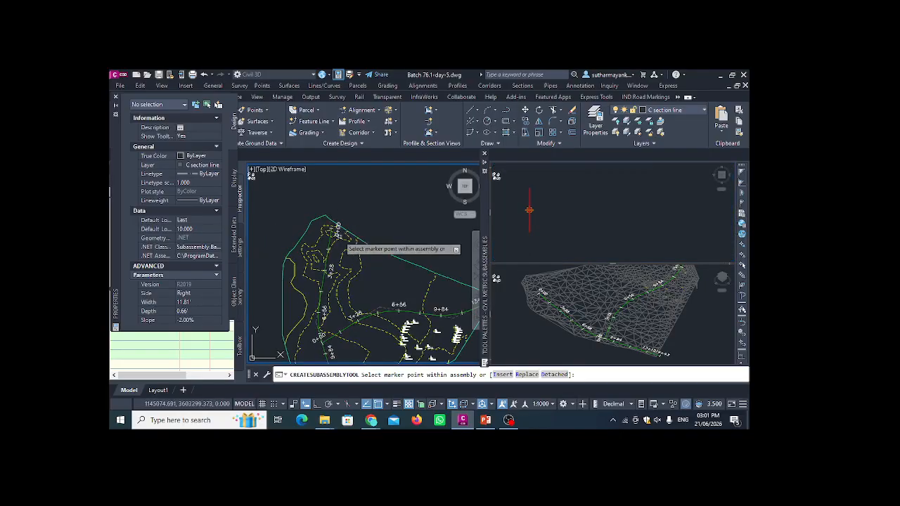
{"action": "scroll", "coordinate": [302, 296], "scroll_direction": "up", "scroll_amount": 5}
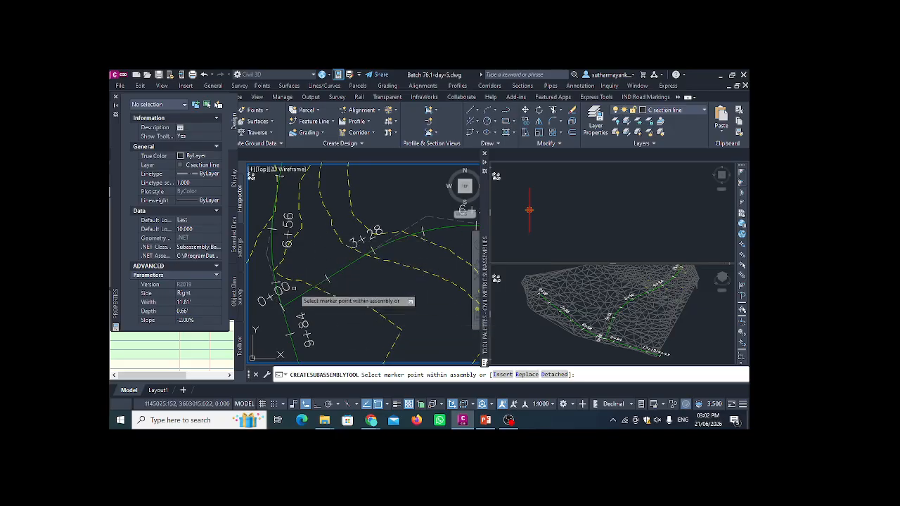
{"action": "scroll", "coordinate": [288, 292], "scroll_direction": "down", "scroll_amount": 2}
Check the metric BasicLane's width and depth parameters for the assembly and close its properties
{"action": "left_click", "coordinate": [529, 210]}
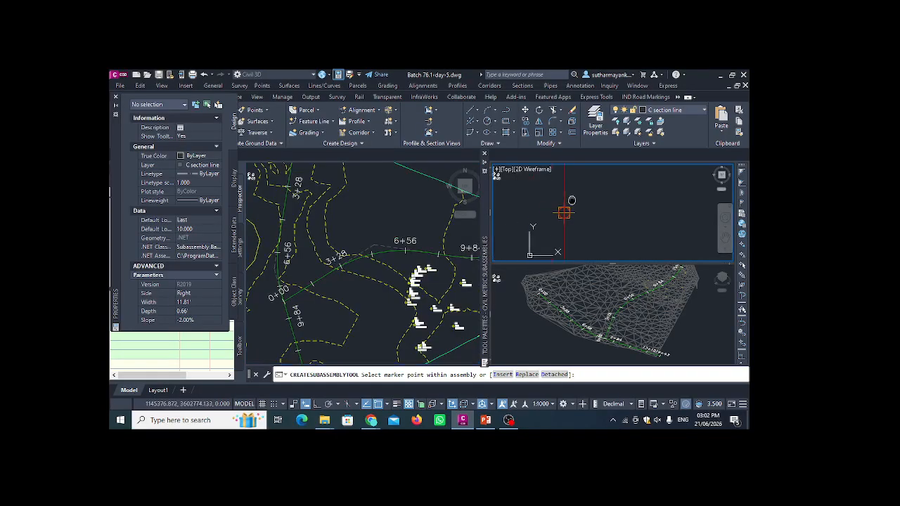
{"action": "scroll", "coordinate": [568, 210], "scroll_direction": "up", "scroll_amount": 3}
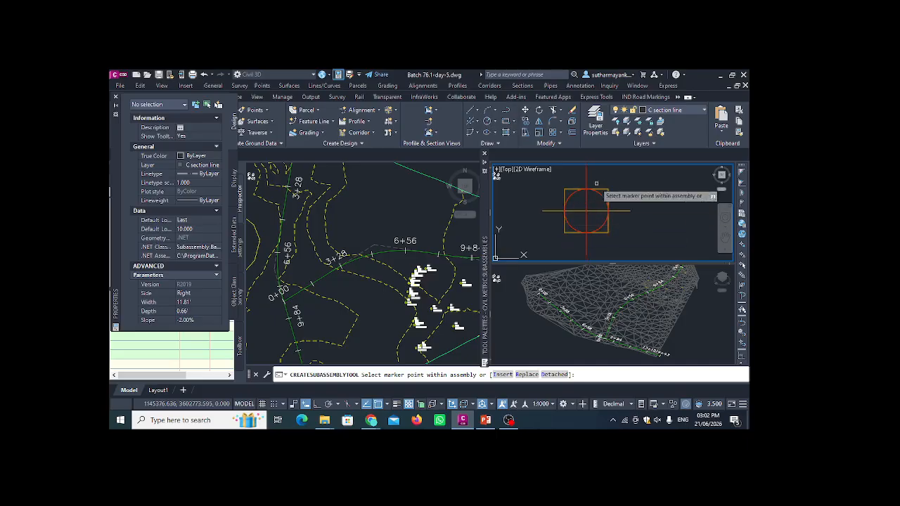
{"action": "scroll", "coordinate": [587, 209], "scroll_direction": "up", "scroll_amount": 1}
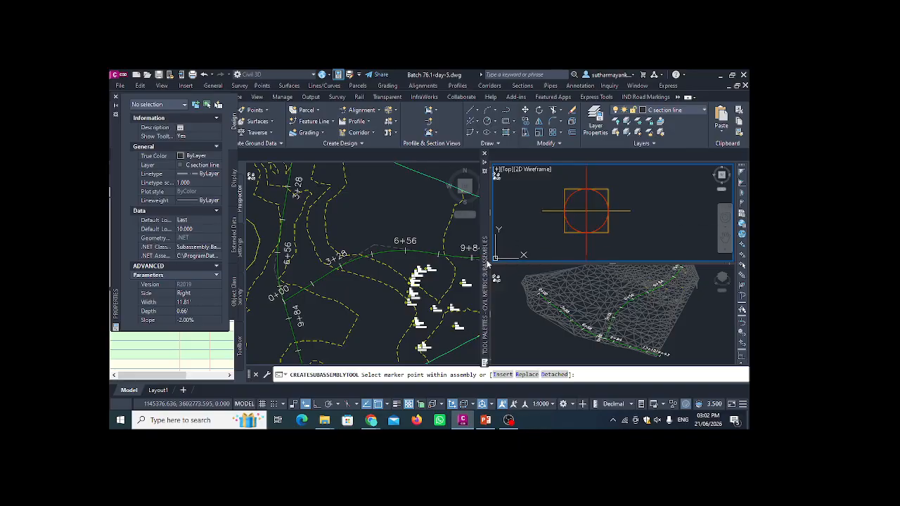
{"action": "mouse_move", "coordinate": [480, 258]}
{"action": "left_click", "coordinate": [199, 302]}
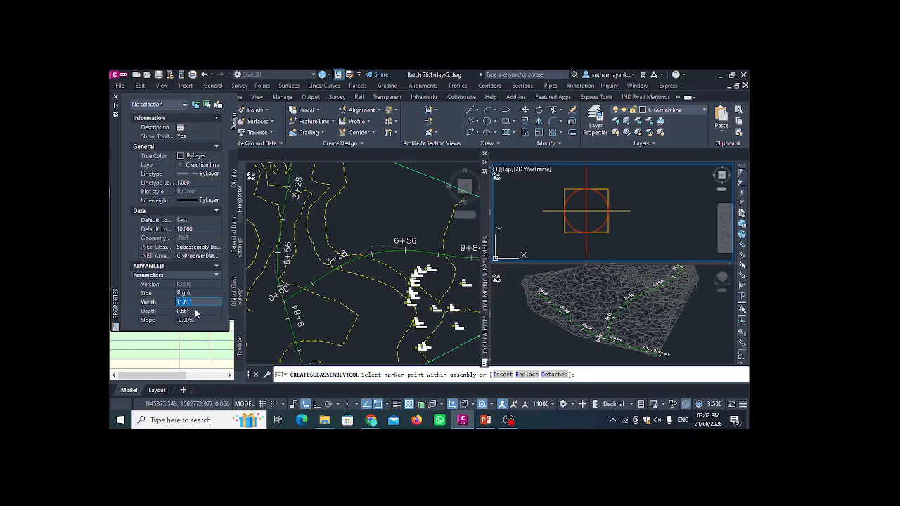
{"action": "left_click", "coordinate": [197, 311]}
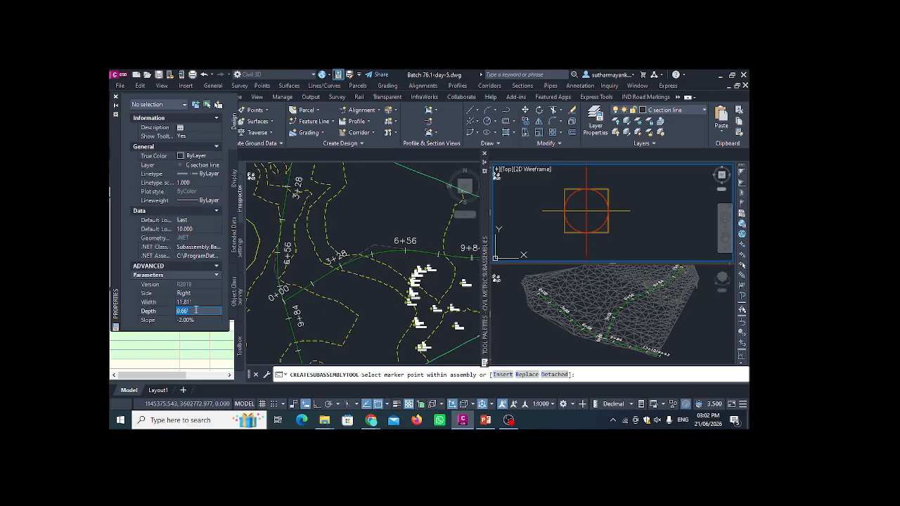
{"action": "left_click", "coordinate": [116, 96]}
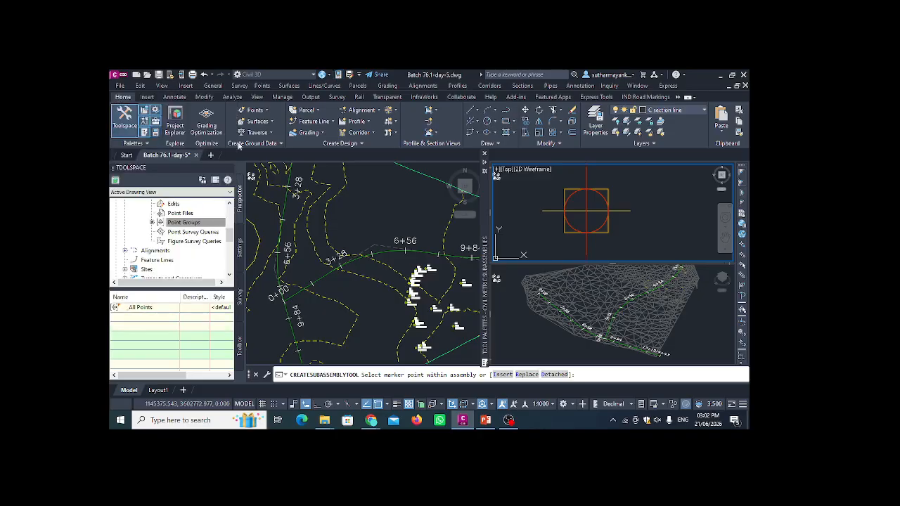
Switch the tool palettes to Civil Imperial Subassemblies and start the BasicLane from the basic set
{"action": "right_click", "coordinate": [486, 233]}
{"action": "left_click", "coordinate": [548, 301]}
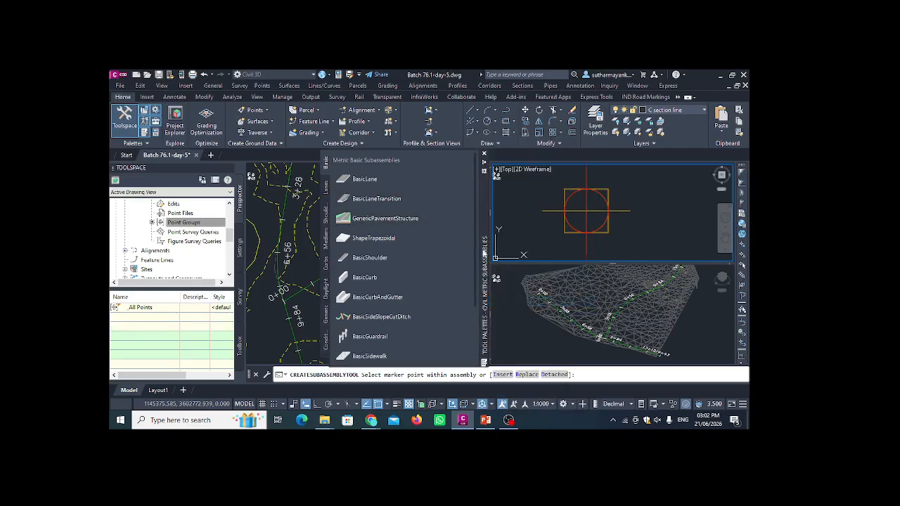
{"action": "right_click", "coordinate": [485, 254]}
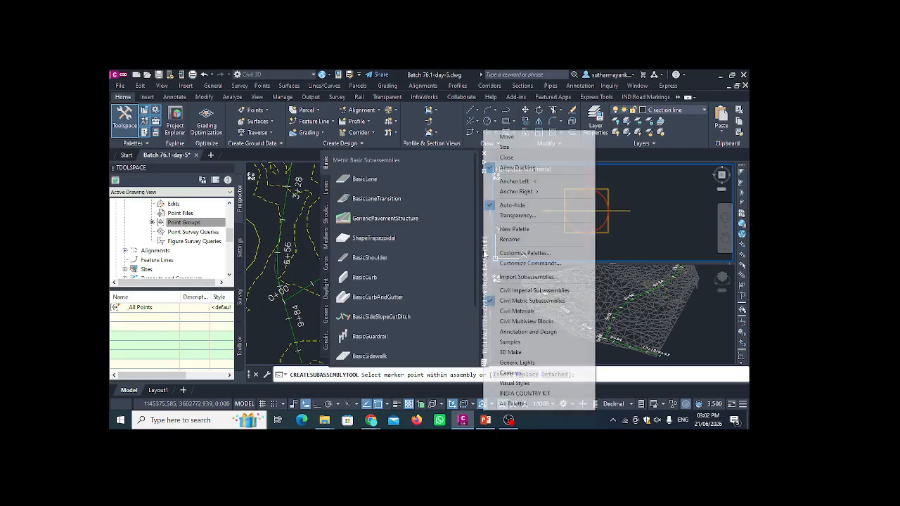
{"action": "left_click", "coordinate": [529, 290]}
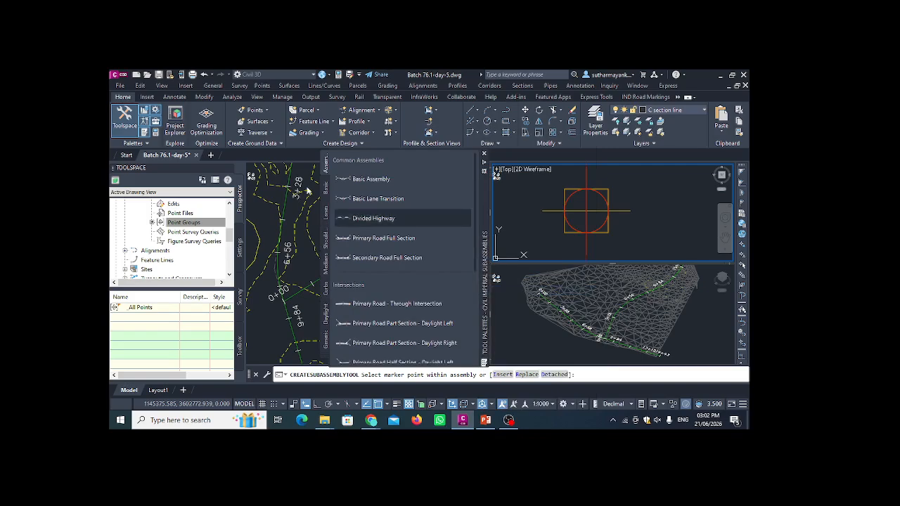
{"action": "left_click", "coordinate": [326, 186]}
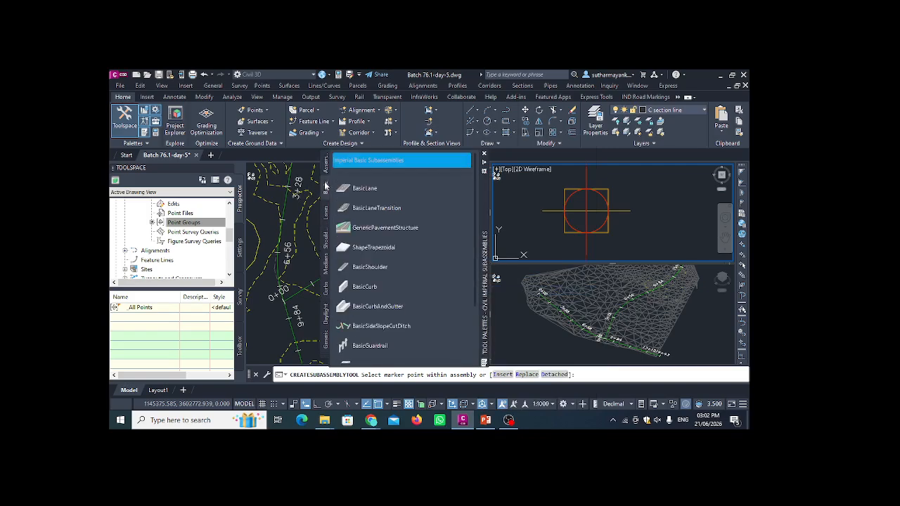
{"action": "left_click", "coordinate": [372, 188]}
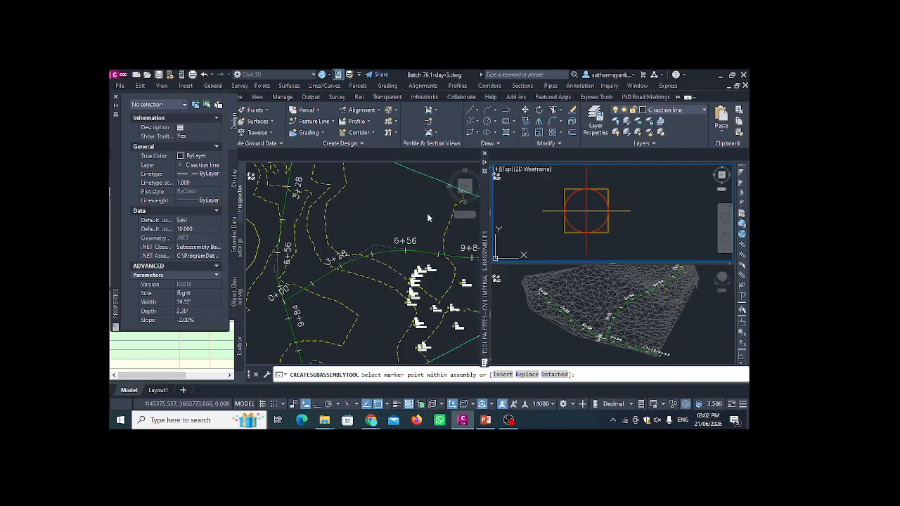
Return the tool palettes to Civil Metric Subassemblies and start the metric BasicLane again
{"action": "right_click", "coordinate": [485, 263]}
{"action": "left_click", "coordinate": [523, 301]}
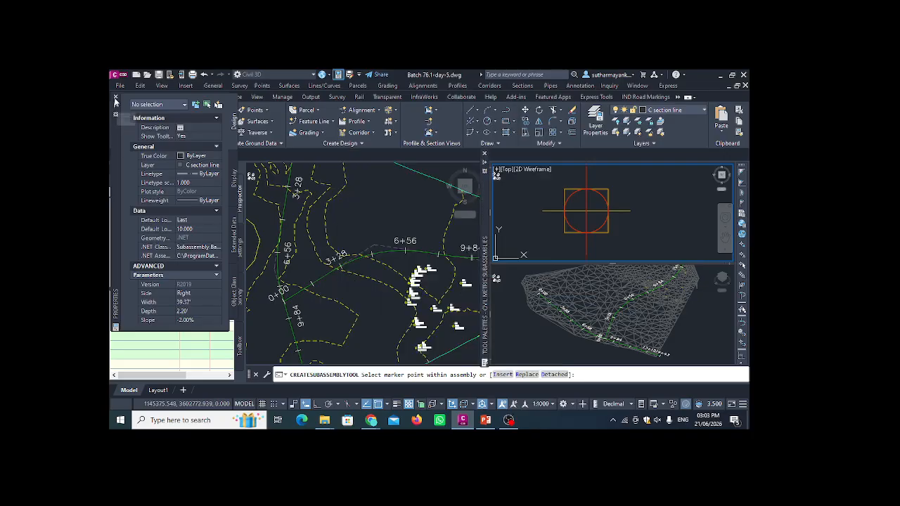
{"action": "mouse_move", "coordinate": [484, 242]}
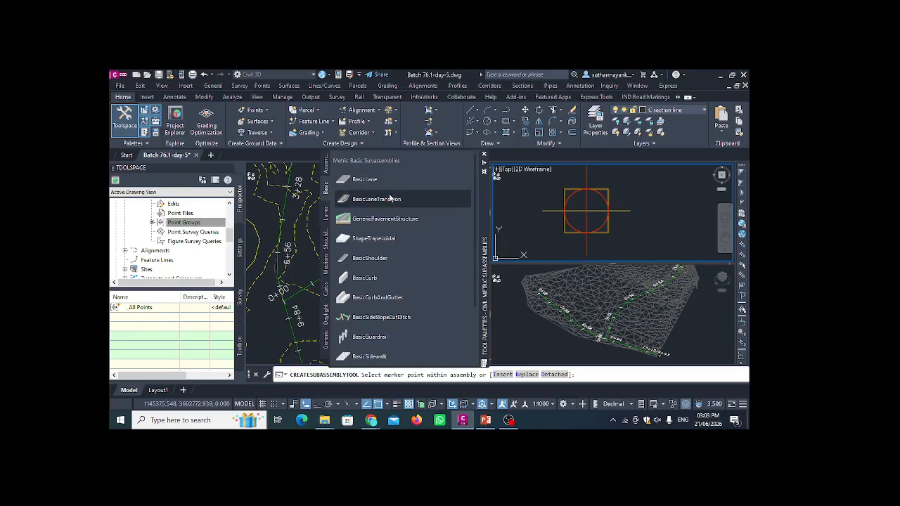
{"action": "left_click", "coordinate": [365, 181]}
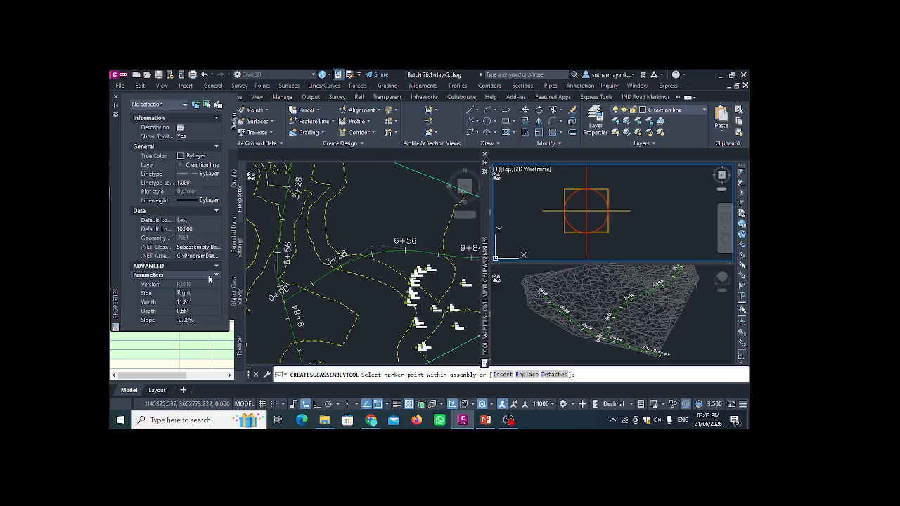
Set the BasicLane width to 3.50 and close its properties
{"action": "left_click", "coordinate": [206, 301]}
{"action": "key", "text": "BackSpace"}
{"action": "left_click", "coordinate": [197, 312]}
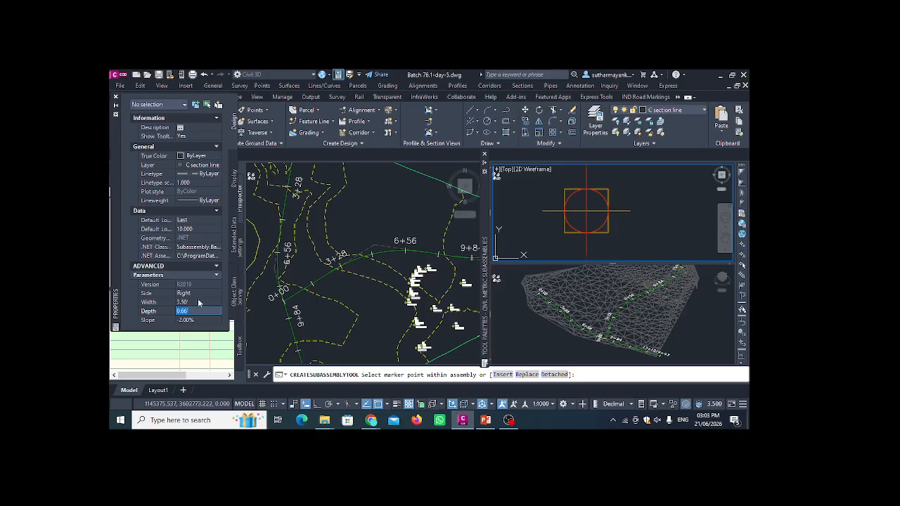
{"action": "left_click", "coordinate": [116, 97]}
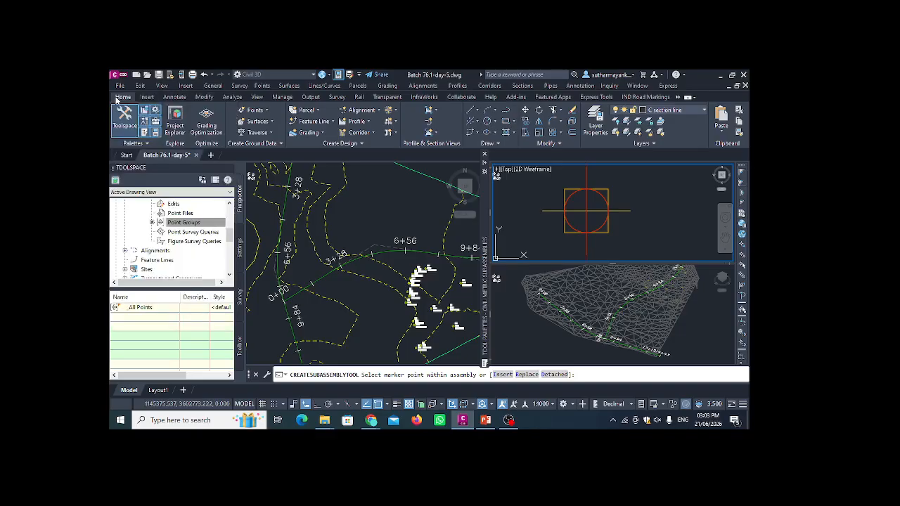
Cancel the BasicLane placement and check the length type and insertion scale in the drawing units
{"action": "left_click", "coordinate": [401, 254]}
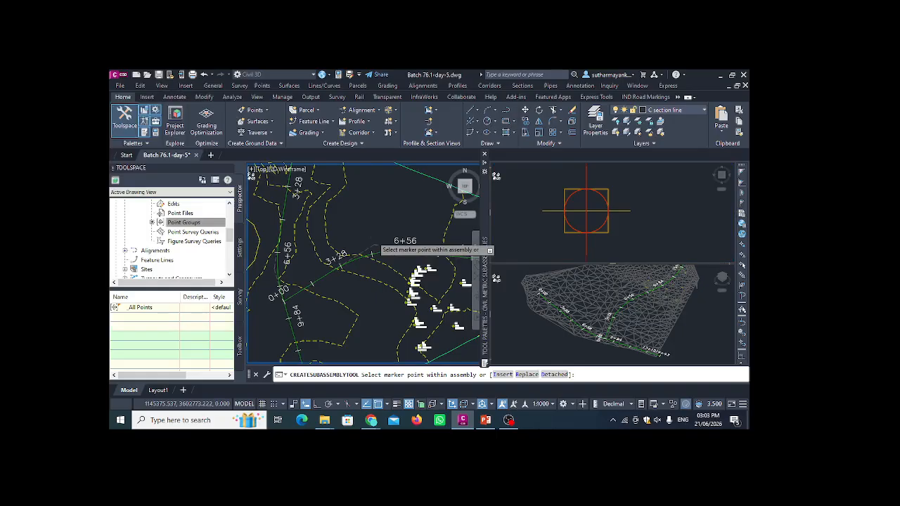
{"action": "key", "text": "Escape"}
{"action": "type", "text": "un"}
{"action": "key", "text": "Return"}
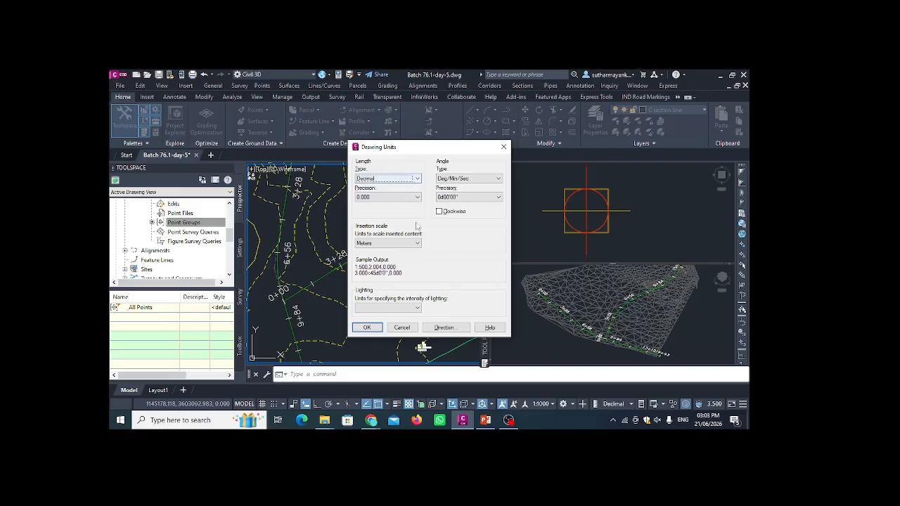
{"action": "left_click", "coordinate": [367, 328]}
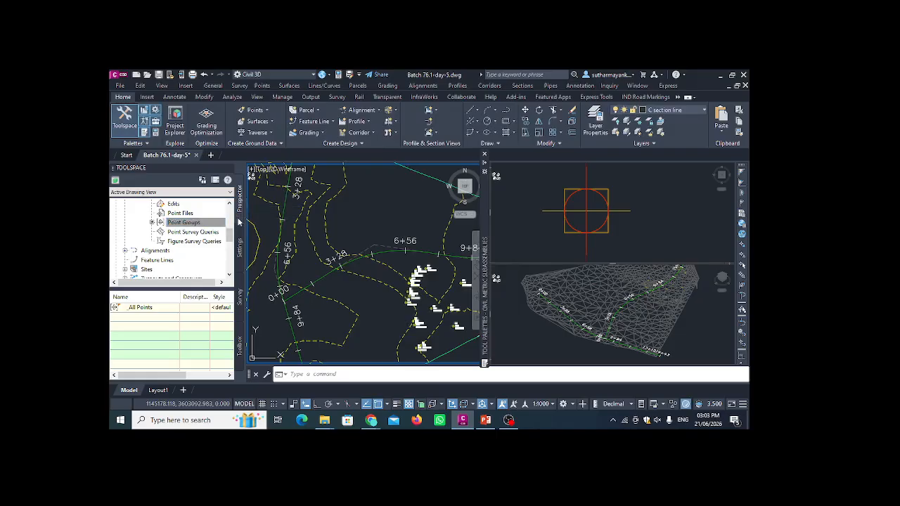
Review the units and zone in the Batch 76.1-day-5 drawing settings and apply them
{"action": "left_click", "coordinate": [240, 242]}
{"action": "left_click", "coordinate": [155, 204]}
{"action": "right_click", "coordinate": [169, 203]}
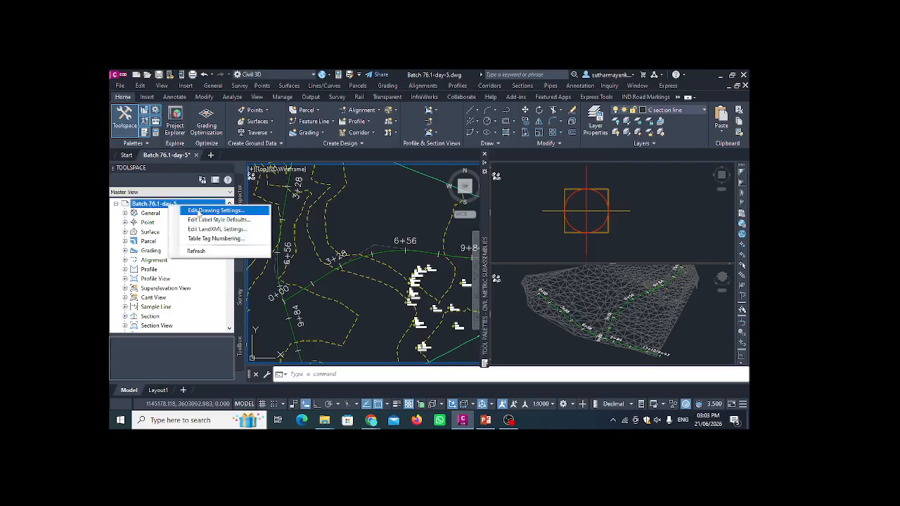
{"action": "left_click", "coordinate": [200, 210]}
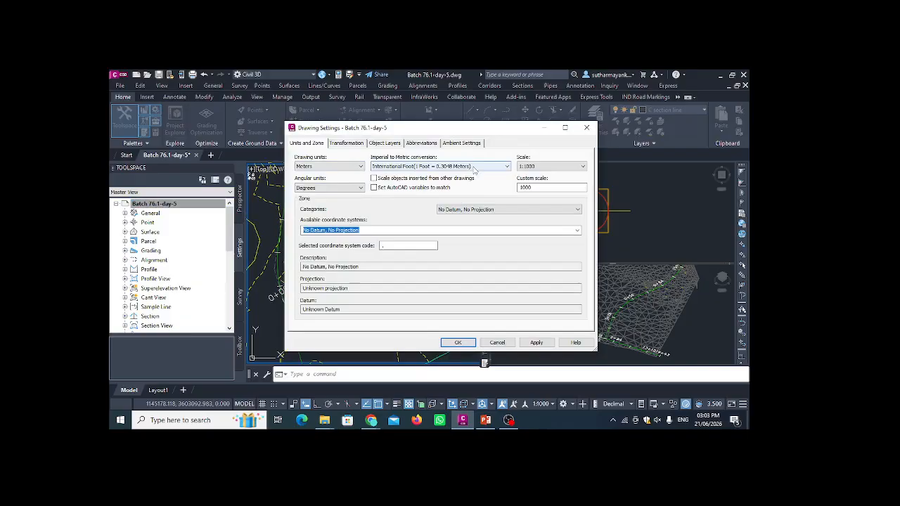
{"action": "left_click", "coordinate": [535, 343]}
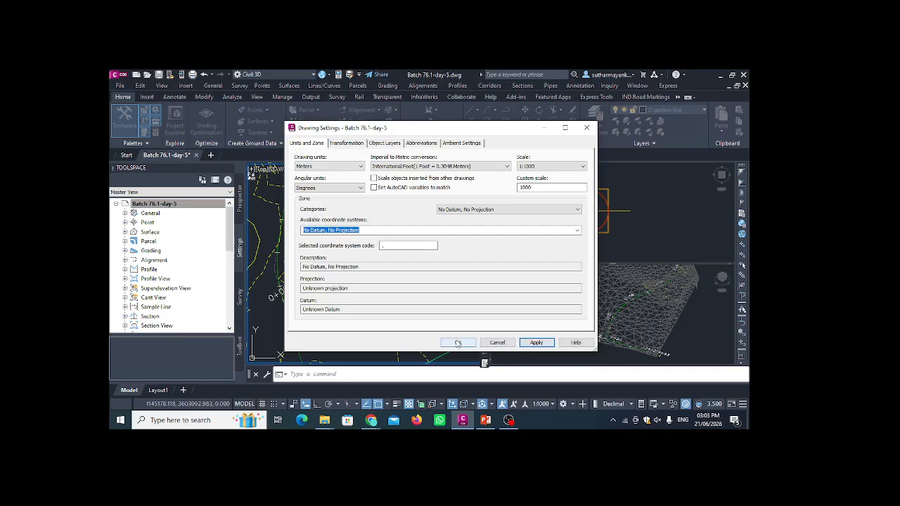
{"action": "left_click", "coordinate": [458, 343]}
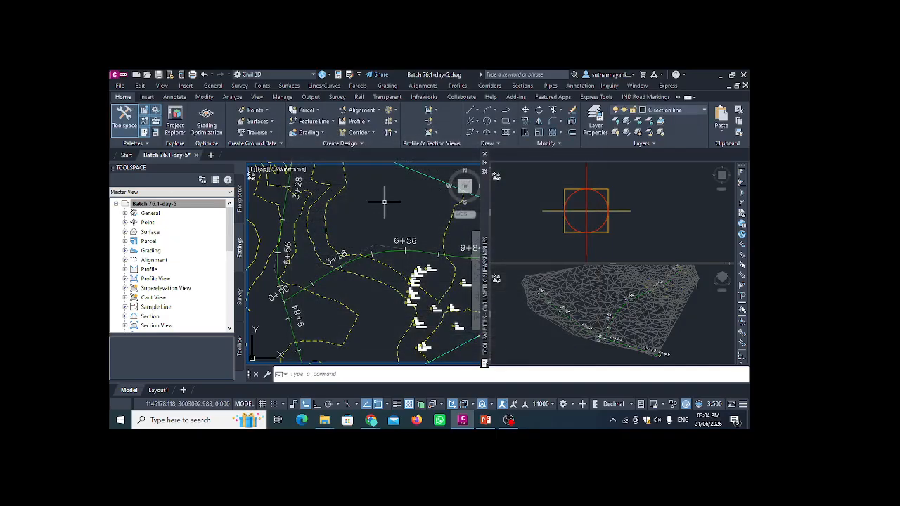
Review the tool properties of the metric BasicLane subassembly and close them without changes
{"action": "left_click", "coordinate": [546, 211]}
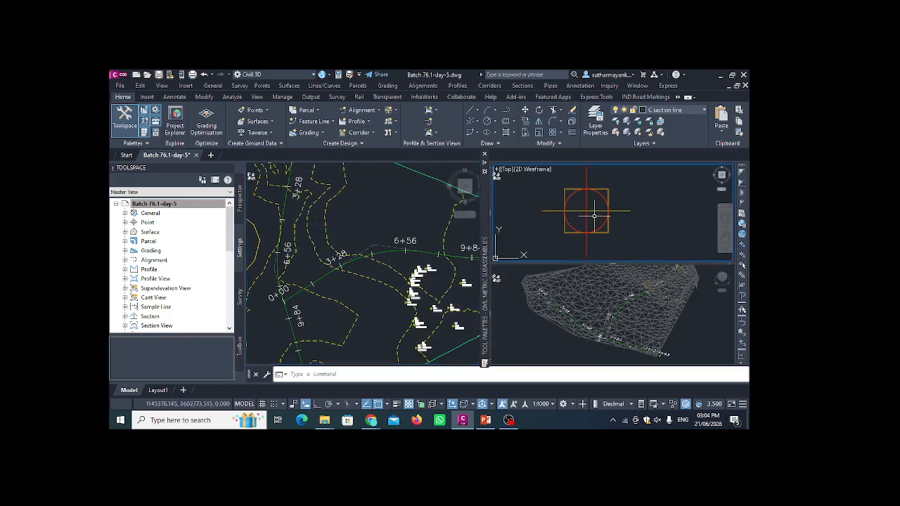
{"action": "mouse_move", "coordinate": [486, 242]}
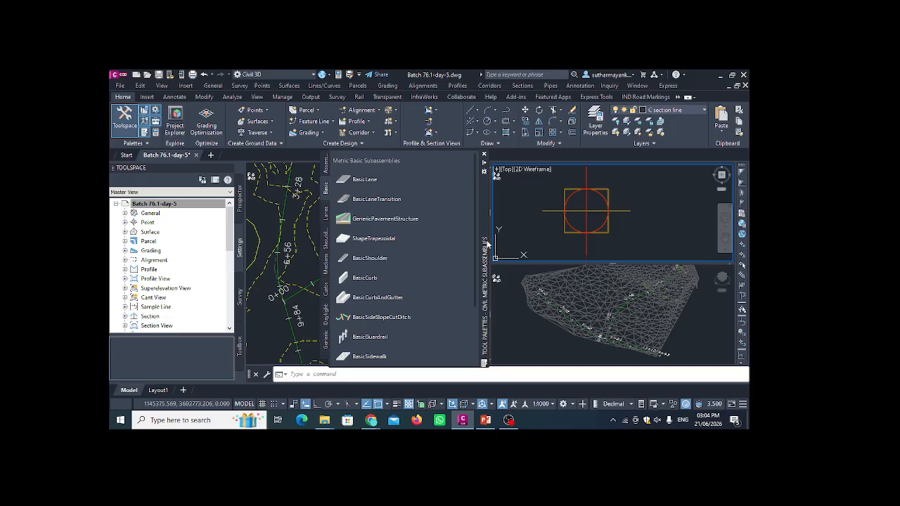
{"action": "right_click", "coordinate": [378, 181]}
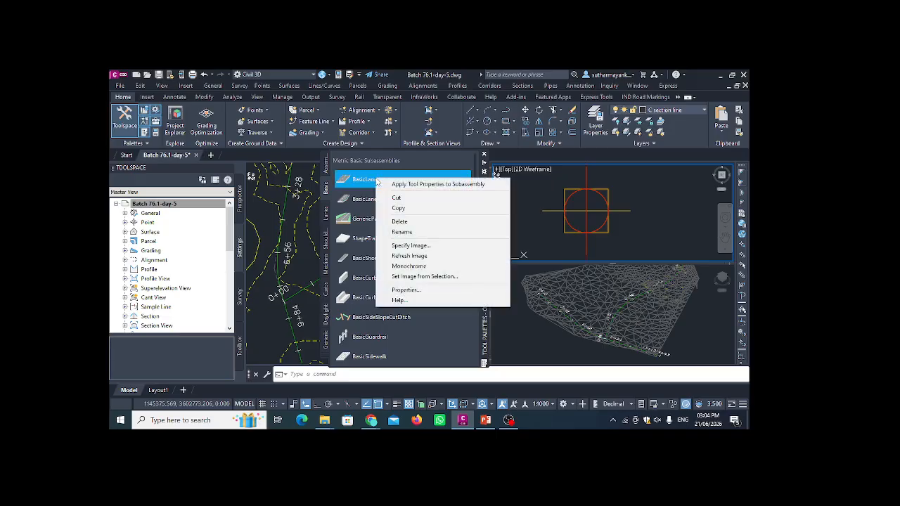
{"action": "left_click", "coordinate": [406, 290]}
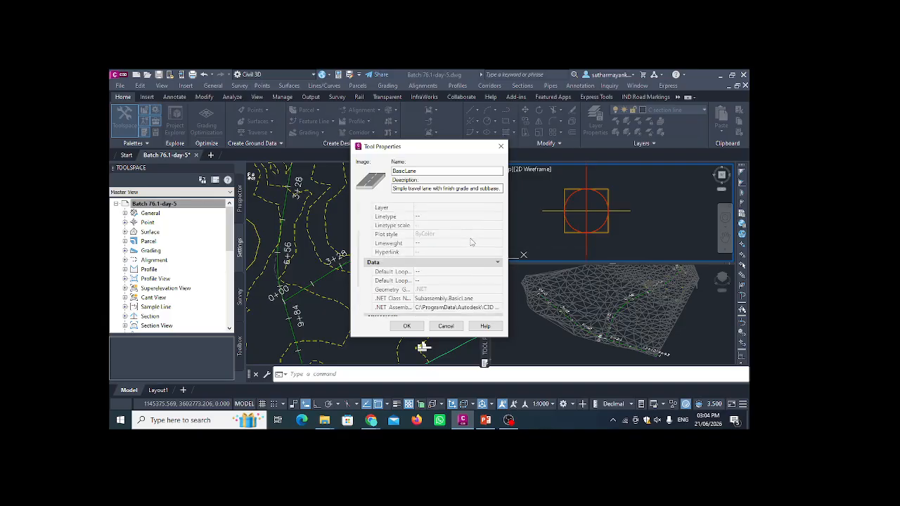
{"action": "left_click", "coordinate": [501, 147]}
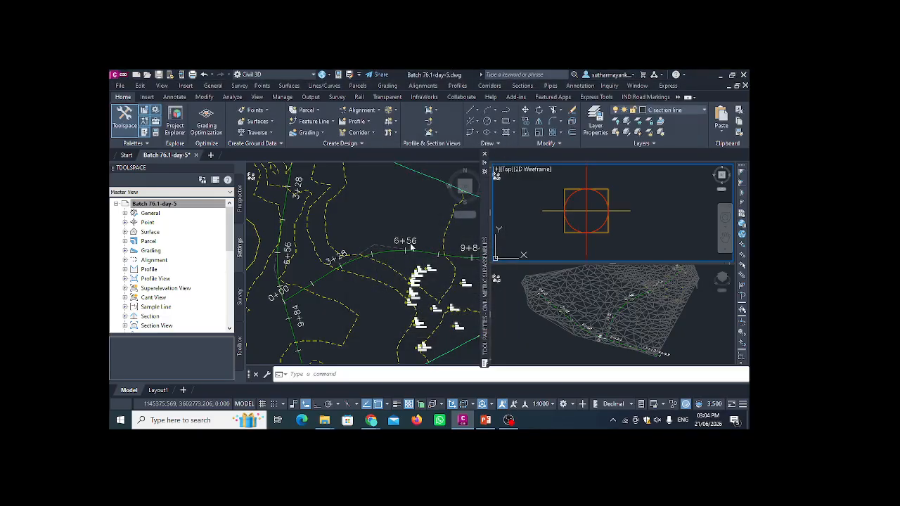
{"action": "left_click", "coordinate": [566, 231]}
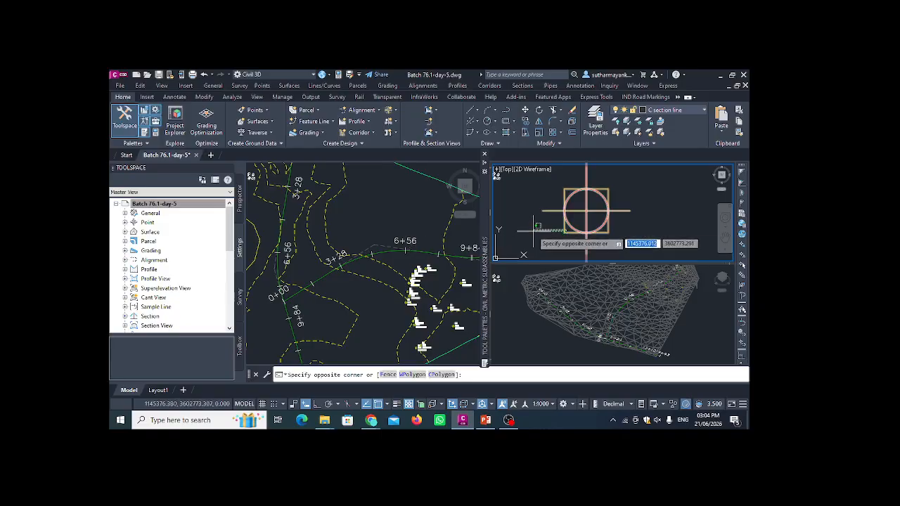
{"action": "left_click", "coordinate": [534, 230]}
{"action": "scroll", "coordinate": [536, 230], "scroll_direction": "down", "scroll_amount": 2}
{"action": "key", "text": "Escape"}
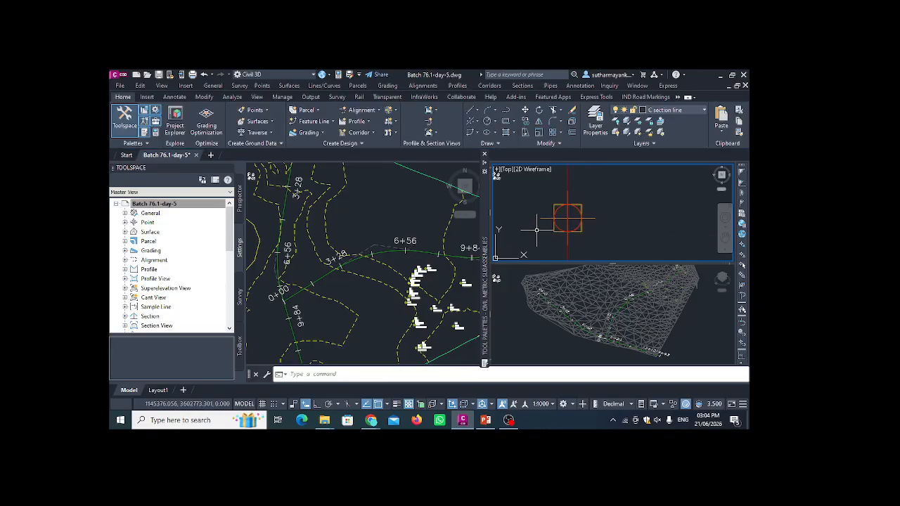
{"action": "scroll", "coordinate": [569, 211], "scroll_direction": "down", "scroll_amount": 2}
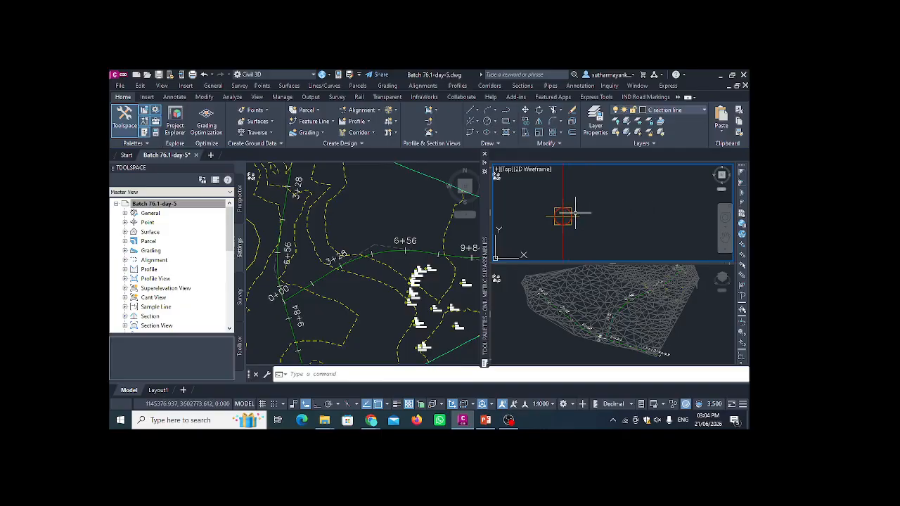
{"action": "scroll", "coordinate": [544, 217], "scroll_direction": "down", "scroll_amount": 2}
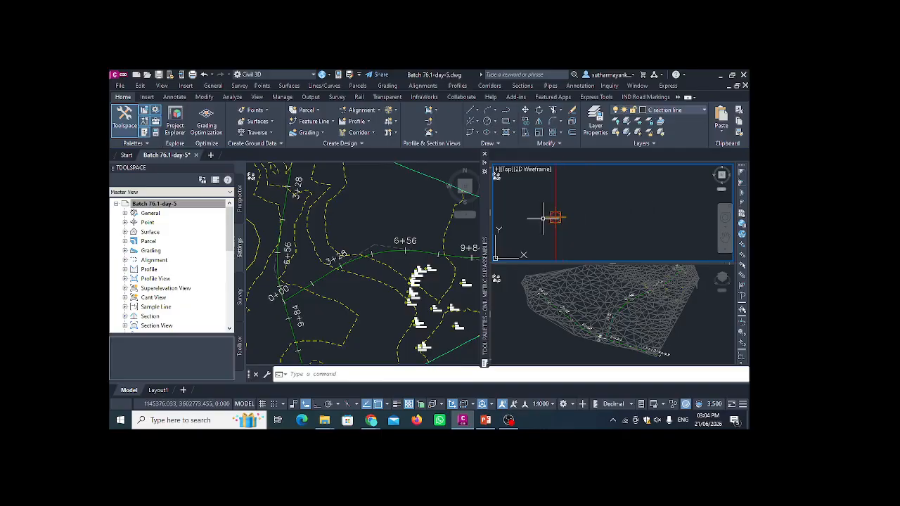
{"action": "left_click", "coordinate": [391, 251]}
{"action": "scroll", "coordinate": [397, 246], "scroll_direction": "down", "scroll_amount": 3}
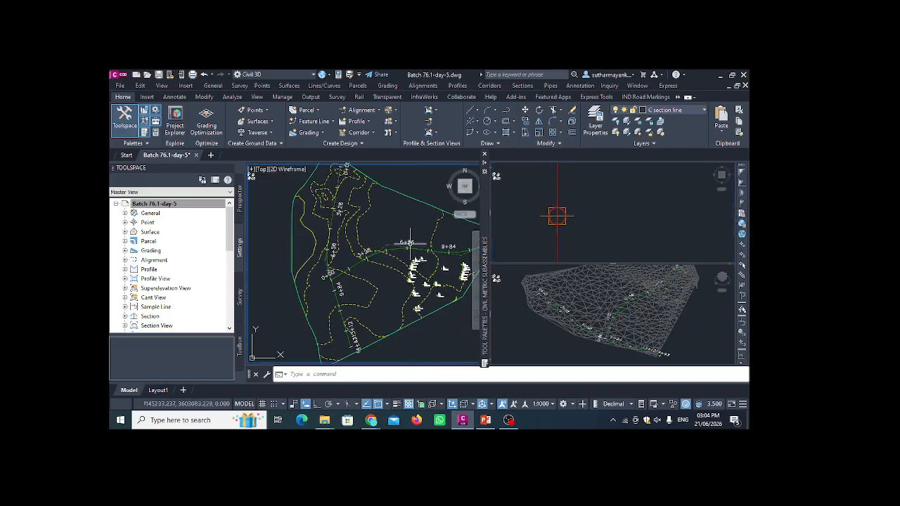
{"action": "scroll", "coordinate": [556, 216], "scroll_direction": "up", "scroll_amount": 1}
{"action": "left_click", "coordinate": [558, 211]}
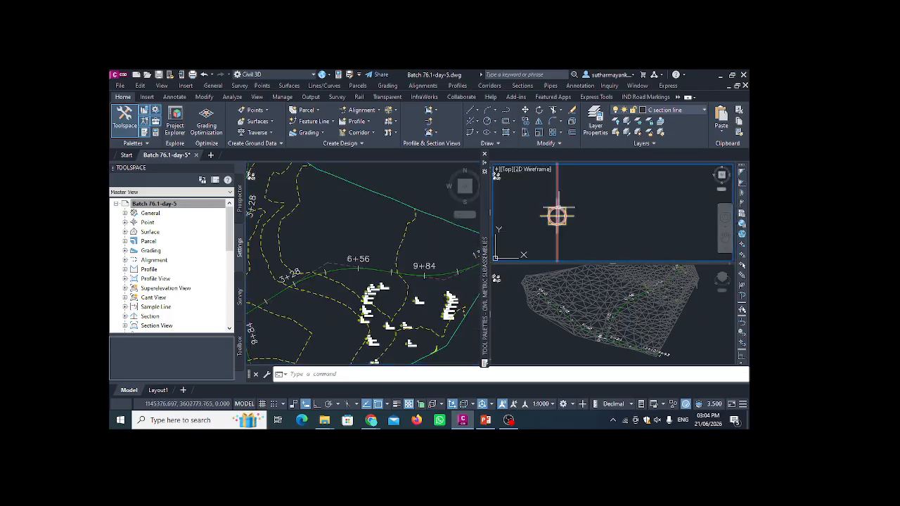
{"action": "scroll", "coordinate": [553, 210], "scroll_direction": "up", "scroll_amount": 1}
{"action": "middle_click_drag", "start_coordinate": [554, 206], "coordinate": [569, 208]}
{"action": "scroll", "coordinate": [550, 193], "scroll_direction": "down", "scroll_amount": 2}
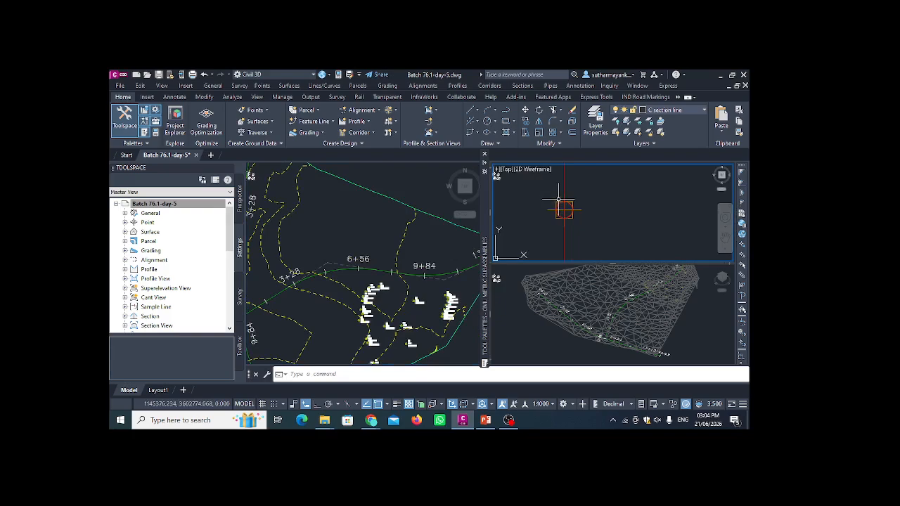
{"action": "left_click", "coordinate": [374, 234]}
{"action": "scroll", "coordinate": [380, 229], "scroll_direction": "down", "scroll_amount": 2}
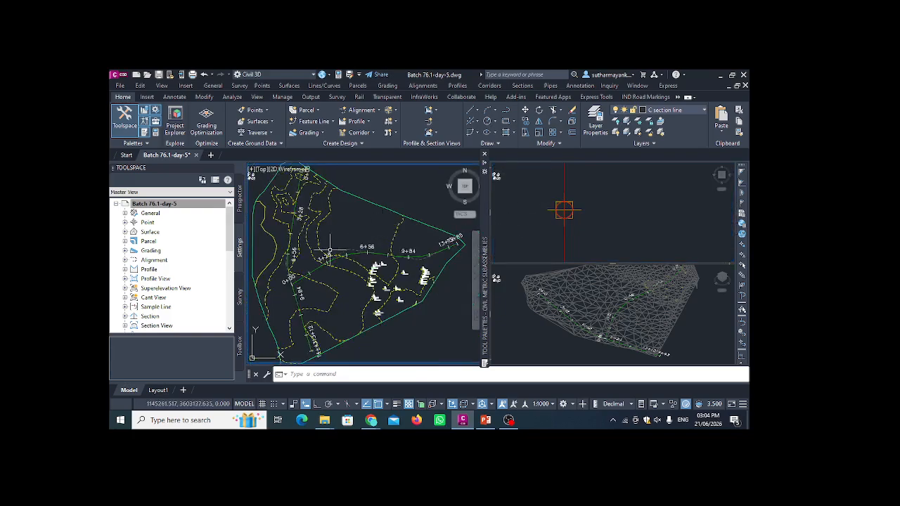
{"action": "middle_click_drag", "start_coordinate": [307, 256], "coordinate": [330, 252]}
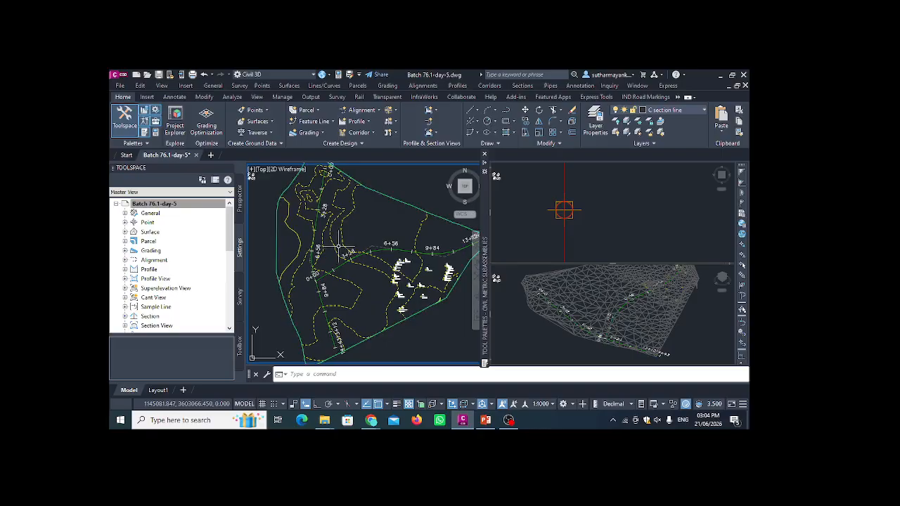
Create a new blank drawing and move the tool palettes to the far edge of the drawing area
{"action": "left_click", "coordinate": [210, 156]}
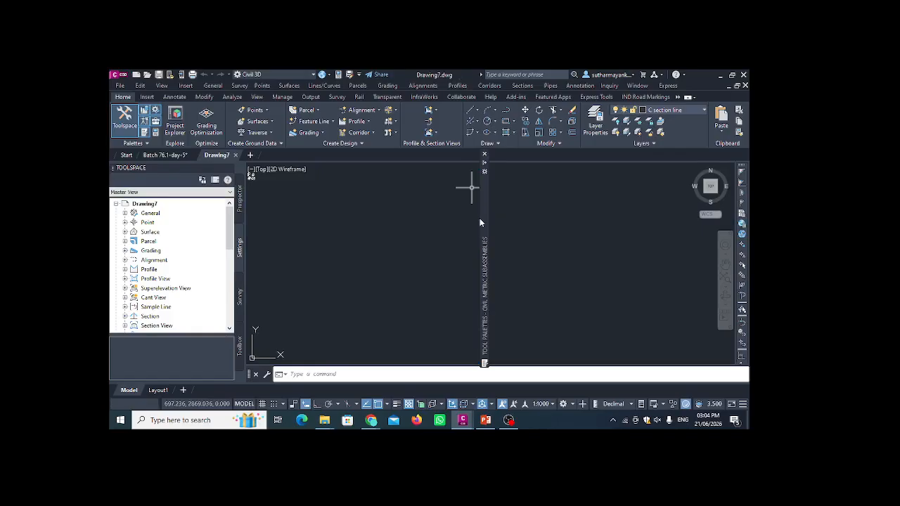
{"action": "mouse_move", "coordinate": [484, 221]}
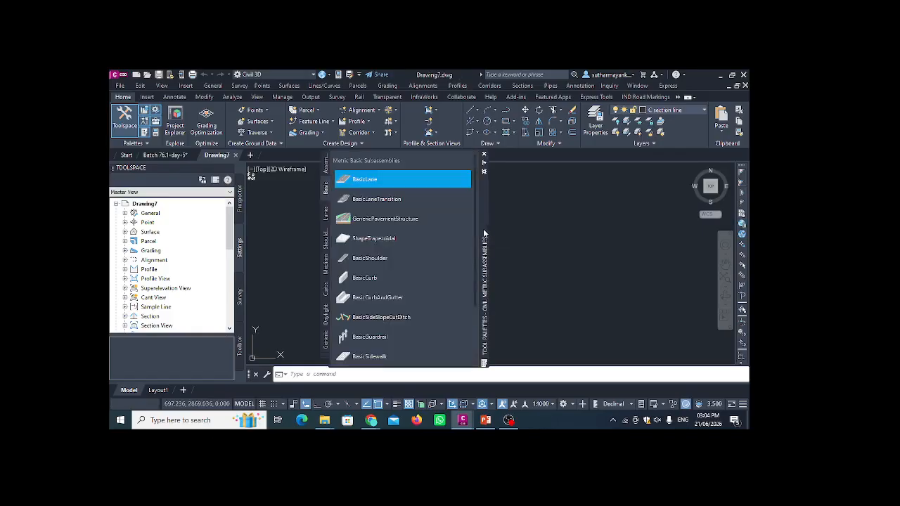
{"action": "left_click_drag", "start_coordinate": [483, 229], "coordinate": [724, 220]}
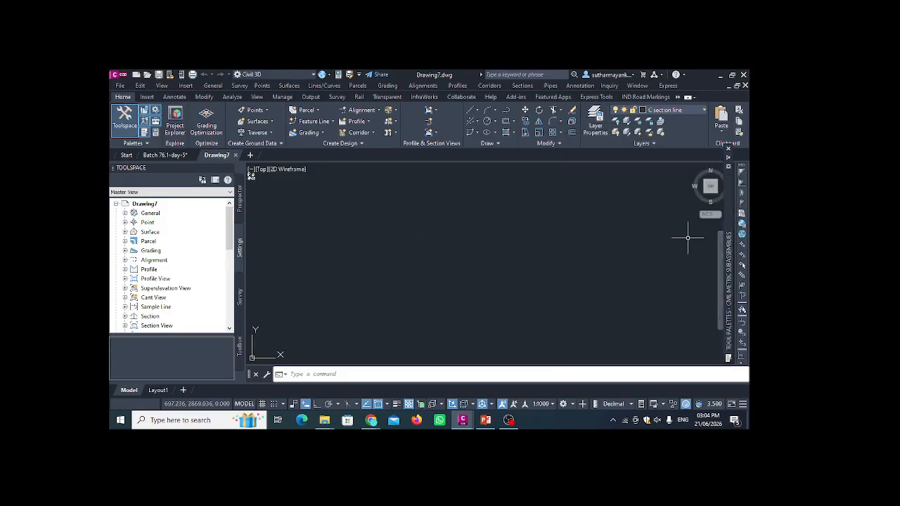
Switch the tool palettes to All Palettes and back to Civil Metric Subassemblies
{"action": "right_click", "coordinate": [728, 238]}
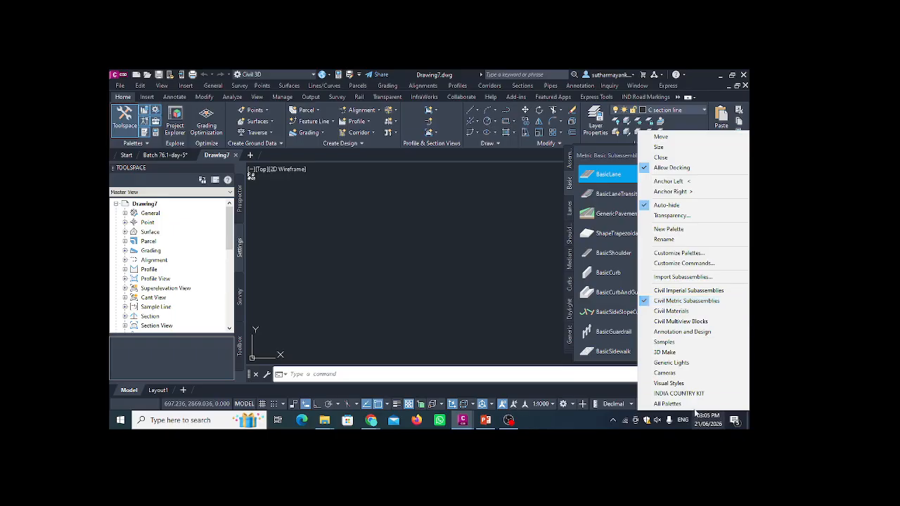
{"action": "left_click", "coordinate": [668, 404]}
{"action": "right_click", "coordinate": [728, 246]}
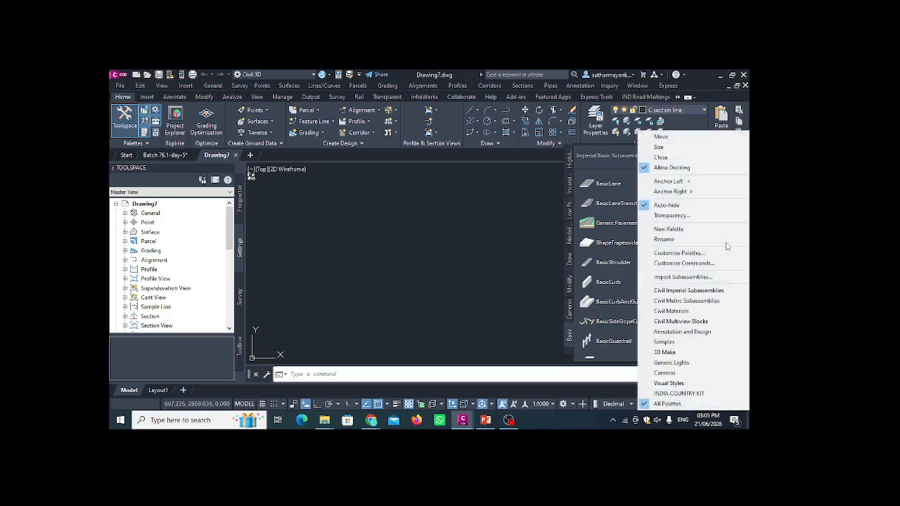
{"action": "left_click", "coordinate": [700, 300]}
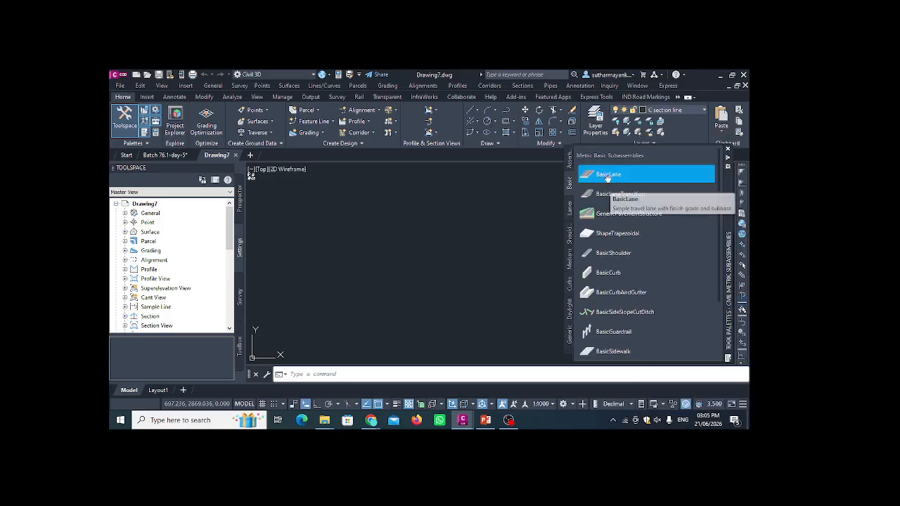
Create a Divided Crowned Road assembly with the IND_Basic style and India Code Style, placing it near the middle of Drawing7
{"action": "left_click", "coordinate": [387, 123]}
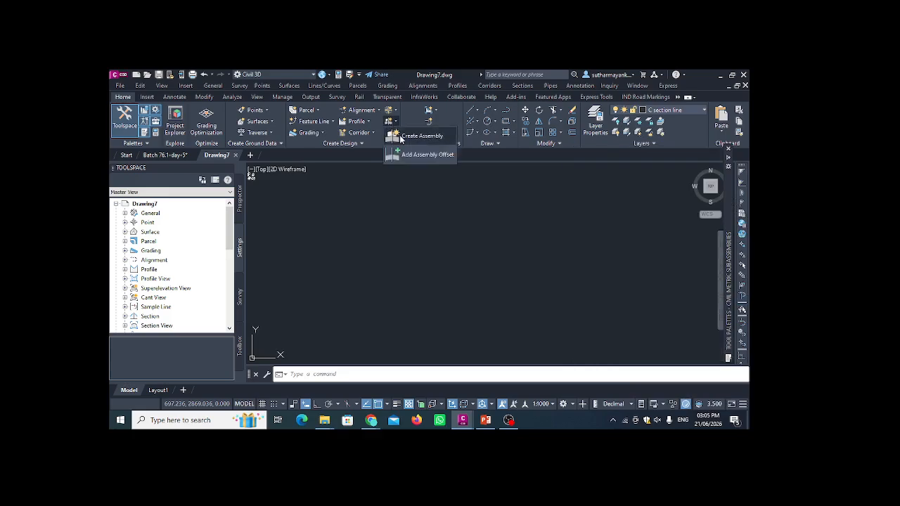
{"action": "left_click", "coordinate": [420, 139]}
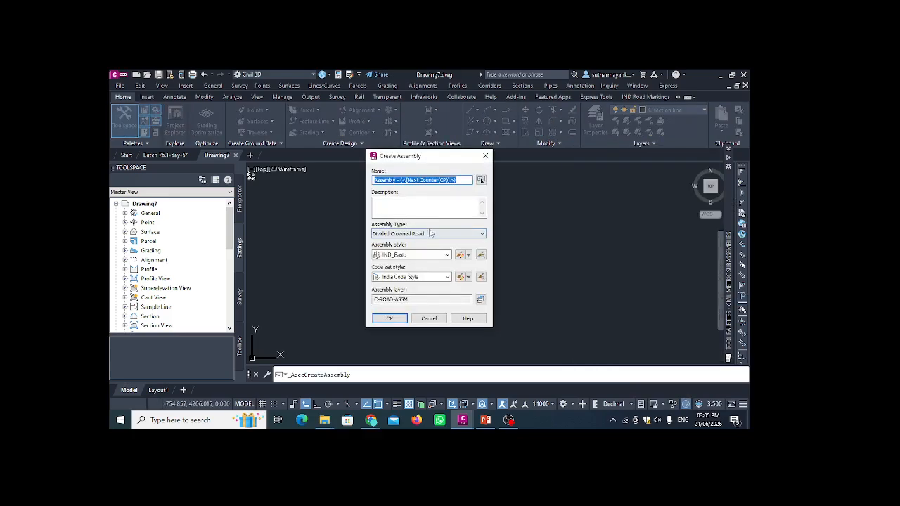
{"action": "left_click", "coordinate": [389, 319]}
{"action": "left_click", "coordinate": [488, 261]}
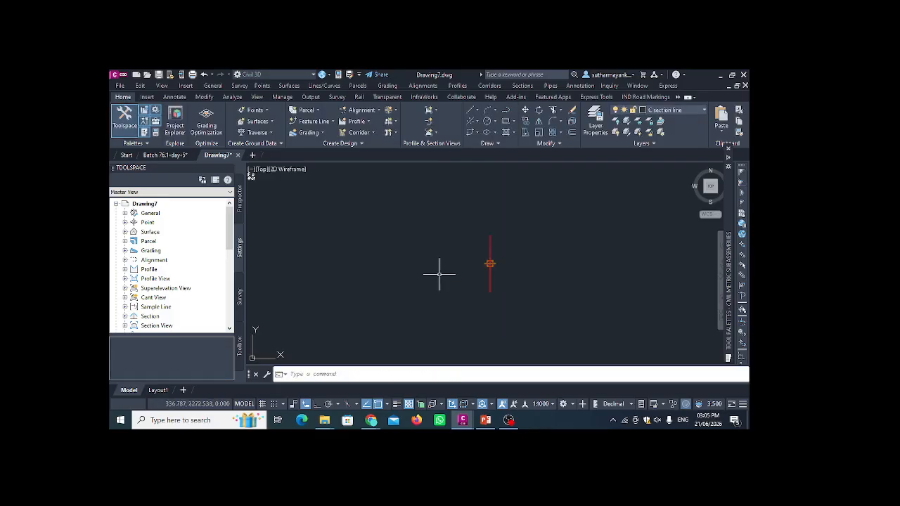
{"action": "scroll", "coordinate": [493, 270], "scroll_direction": "up", "scroll_amount": 3}
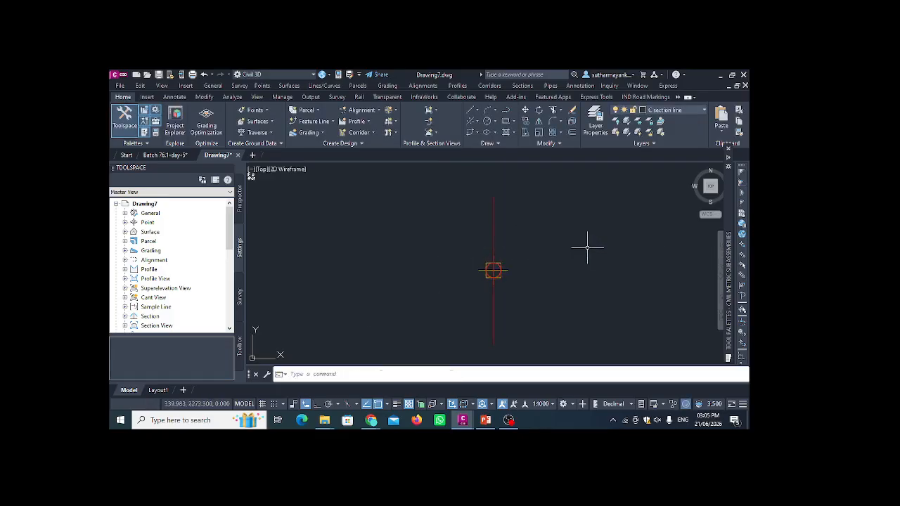
Start the metric BasicLane in Drawing7 to check its dimension units, close its properties and return to Batch 76.1-day-5
{"action": "mouse_move", "coordinate": [723, 255]}
{"action": "left_click", "coordinate": [611, 174]}
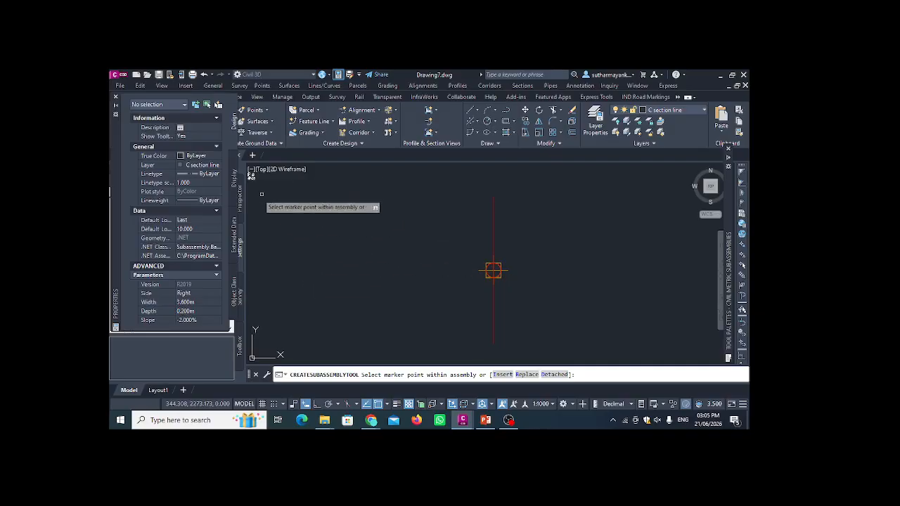
{"action": "left_click", "coordinate": [116, 97]}
{"action": "left_click", "coordinate": [166, 155]}
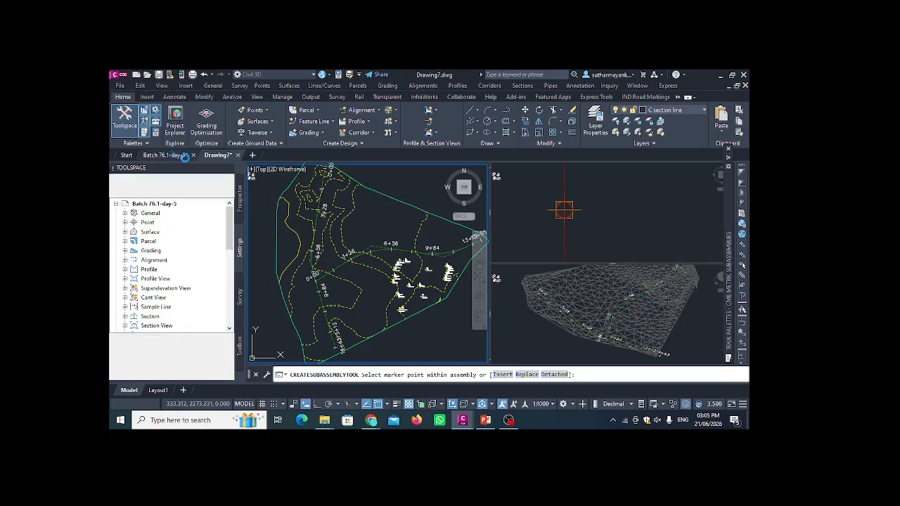
Delete the existing assembly from the assembly viewport of Batch 76.1-day-5
{"action": "left_click", "coordinate": [584, 204]}
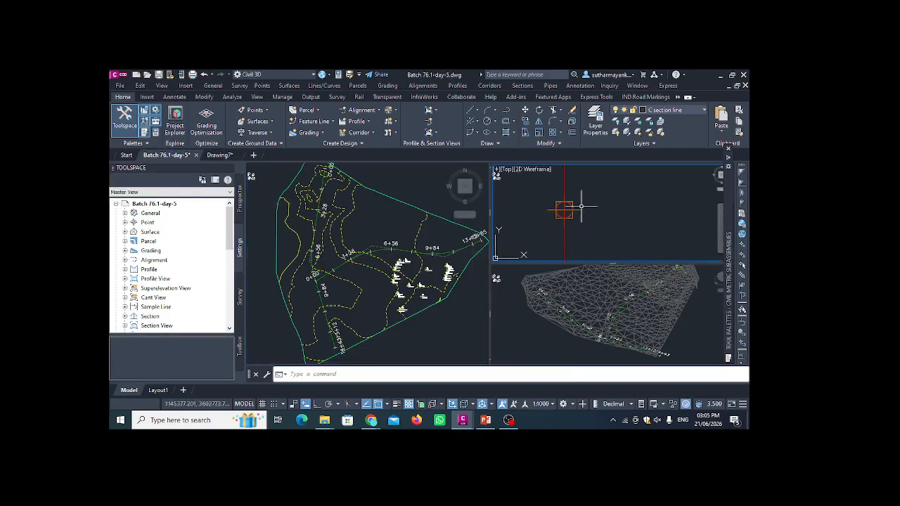
{"action": "left_click", "coordinate": [565, 208]}
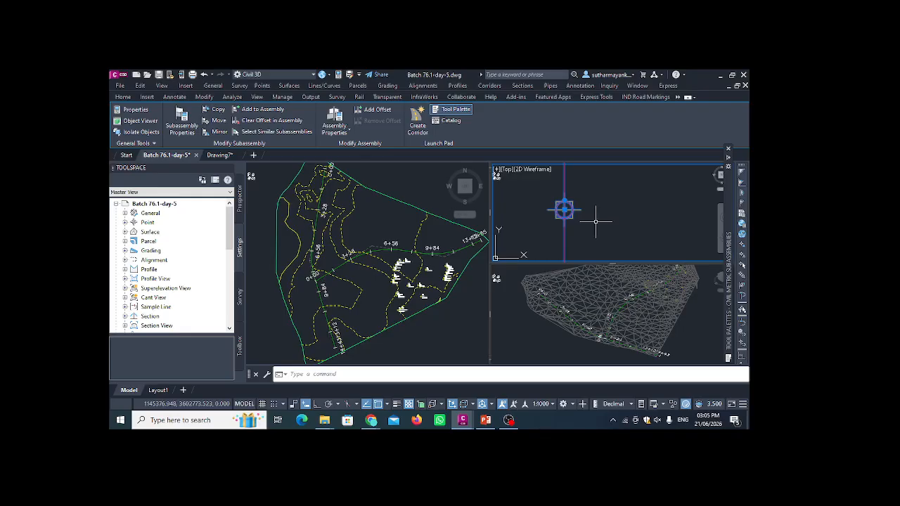
{"action": "key", "text": "Delete"}
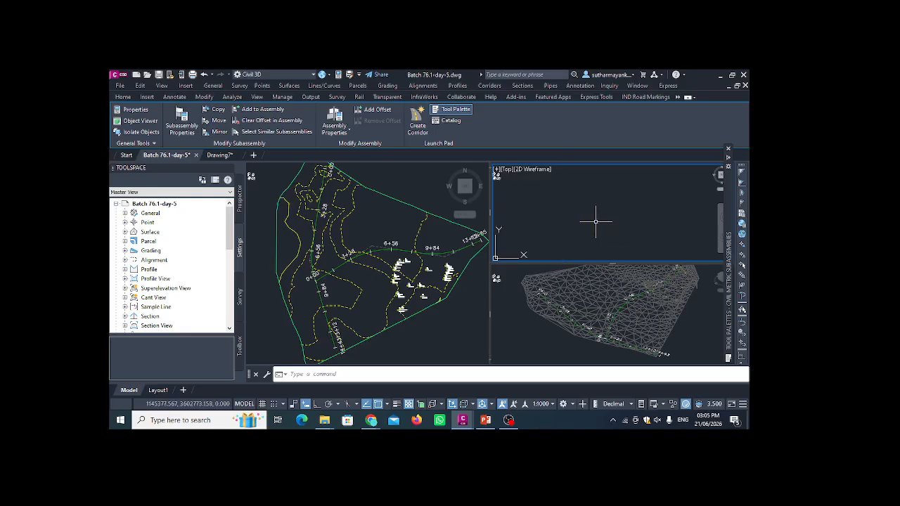
Create Assembly - 1 with type Other, the Basic style and the All Codes code set, placing it in the emptied viewport
{"action": "left_click", "coordinate": [389, 125]}
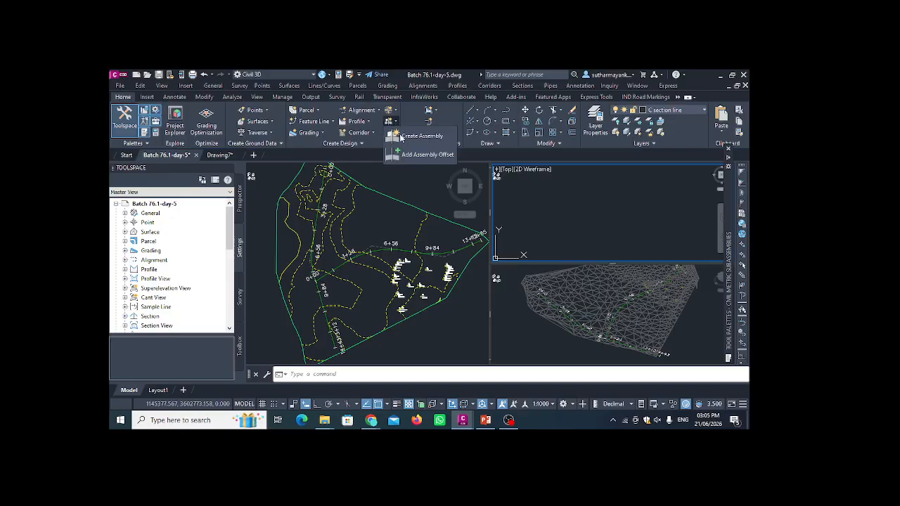
{"action": "left_click", "coordinate": [418, 147]}
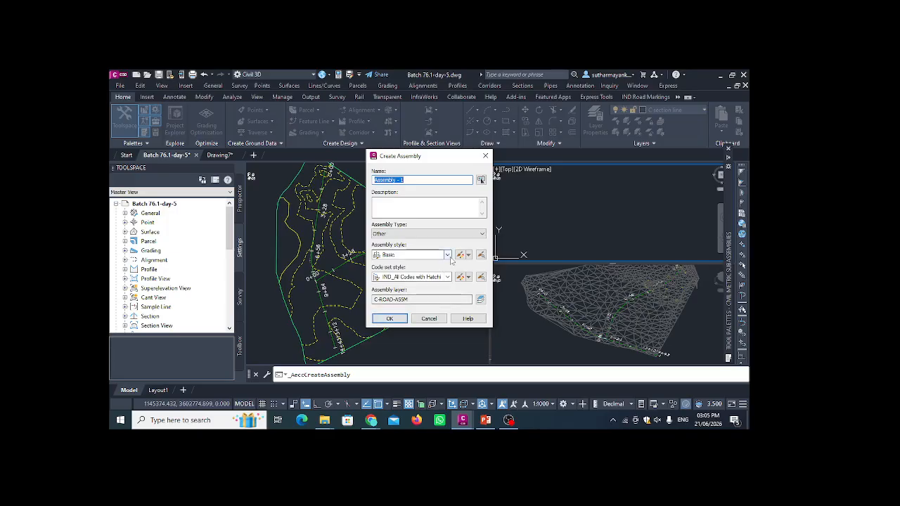
{"action": "left_click", "coordinate": [447, 277]}
{"action": "scroll", "coordinate": [405, 291], "scroll_direction": "up", "scroll_amount": 2}
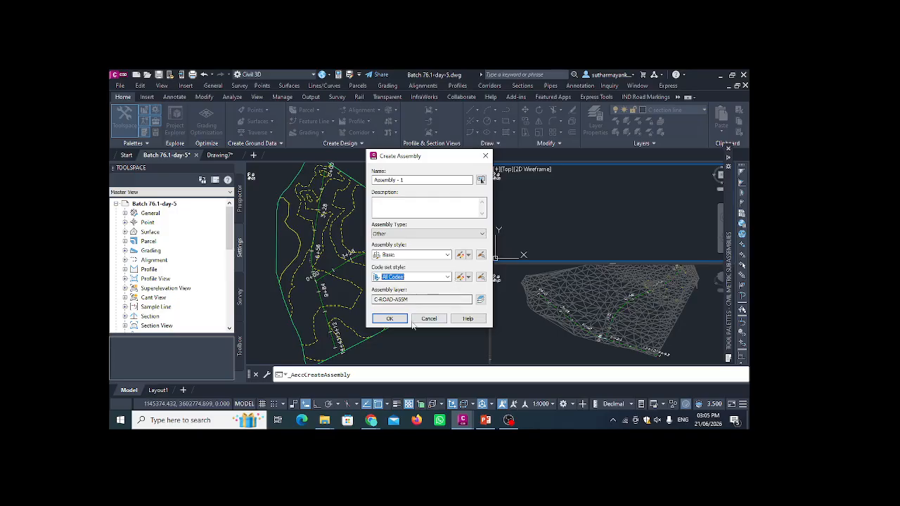
{"action": "left_click", "coordinate": [390, 319]}
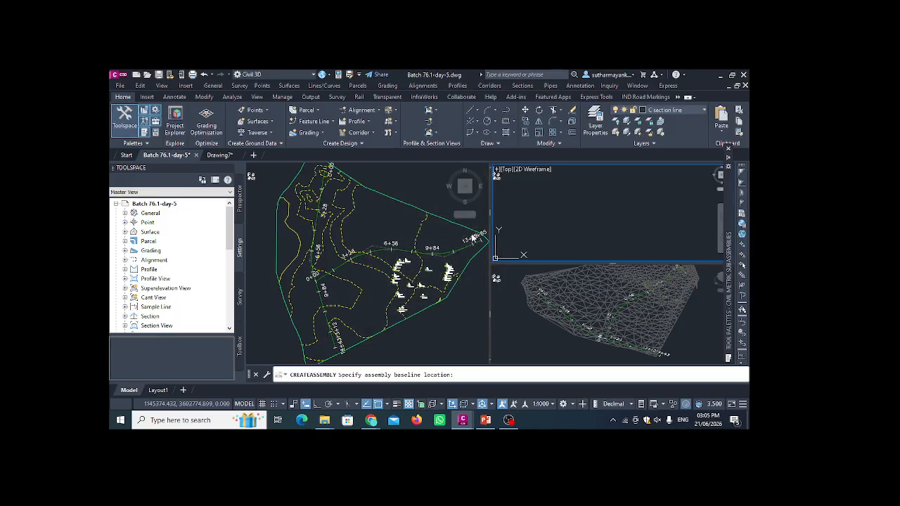
{"action": "left_click", "coordinate": [576, 211]}
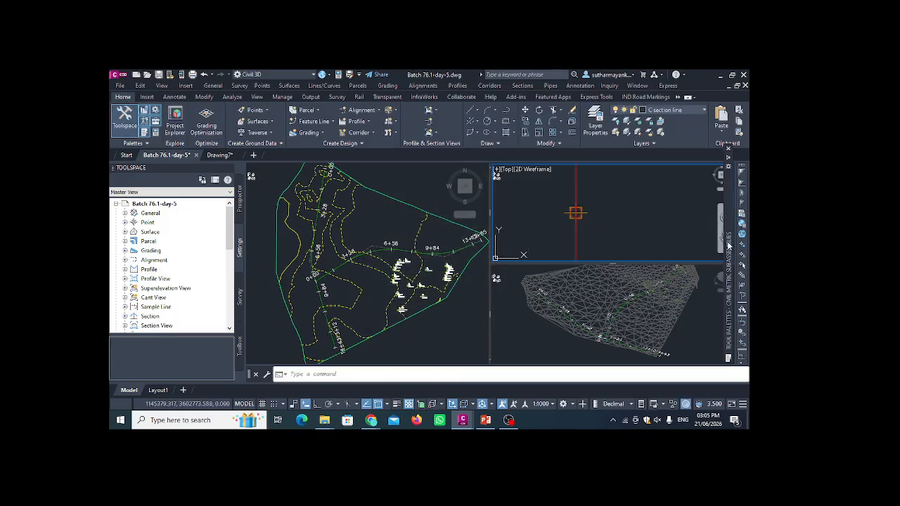
Switch the tool palettes to All Palettes and back to the Civil Metric Subassemblies set
{"action": "mouse_move", "coordinate": [733, 248]}
{"action": "right_click", "coordinate": [731, 134]}
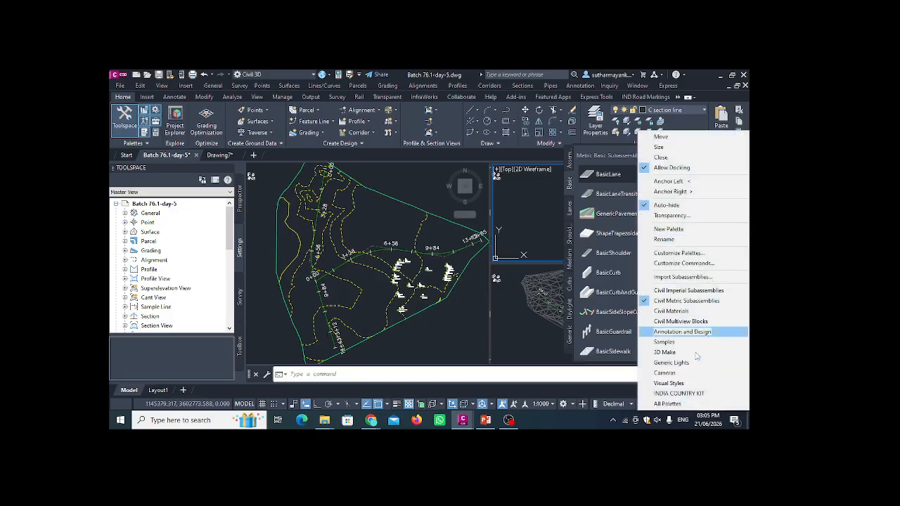
{"action": "left_click", "coordinate": [686, 406]}
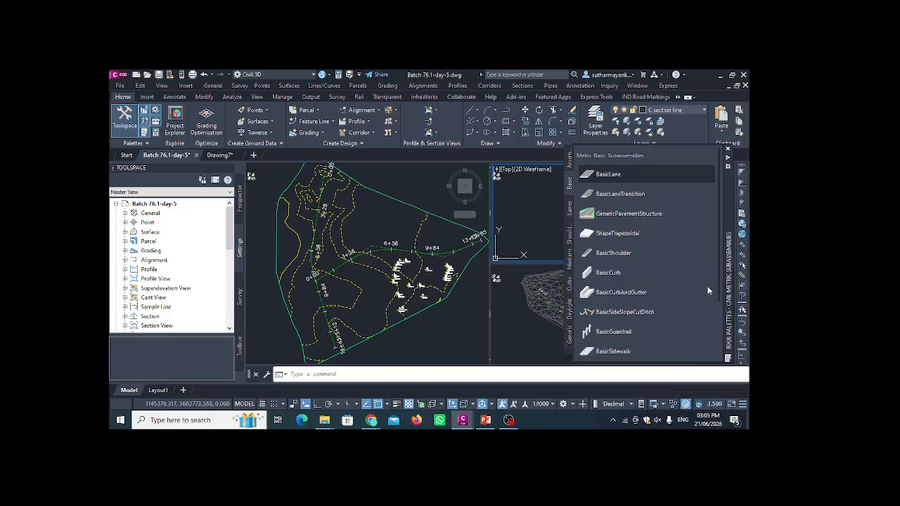
{"action": "right_click", "coordinate": [729, 254]}
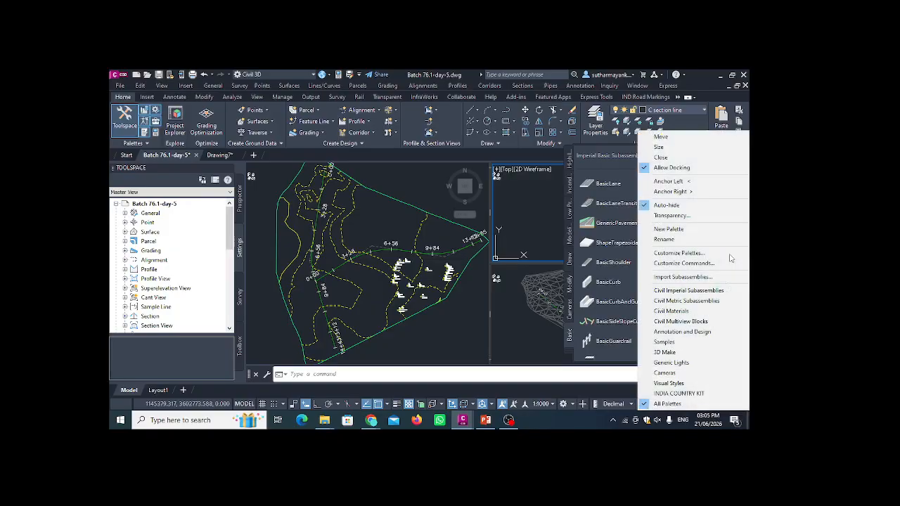
{"action": "left_click", "coordinate": [707, 299]}
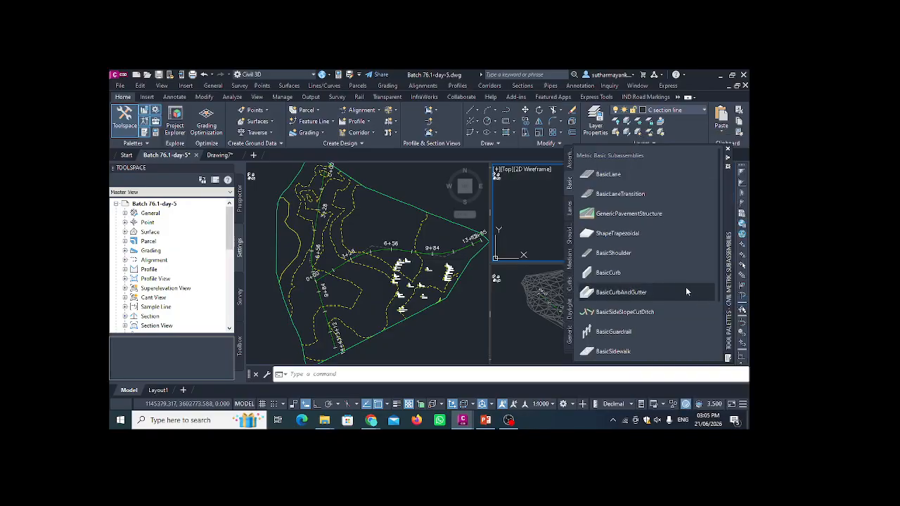
Start the metric BasicLane to check the units of its Width parameter, and close its properties without placing it
{"action": "left_click", "coordinate": [600, 177]}
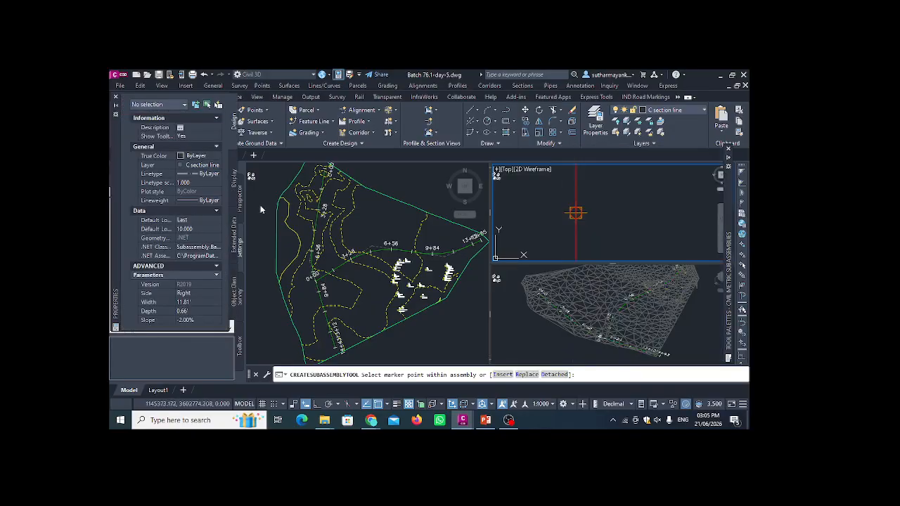
{"action": "left_click", "coordinate": [198, 302]}
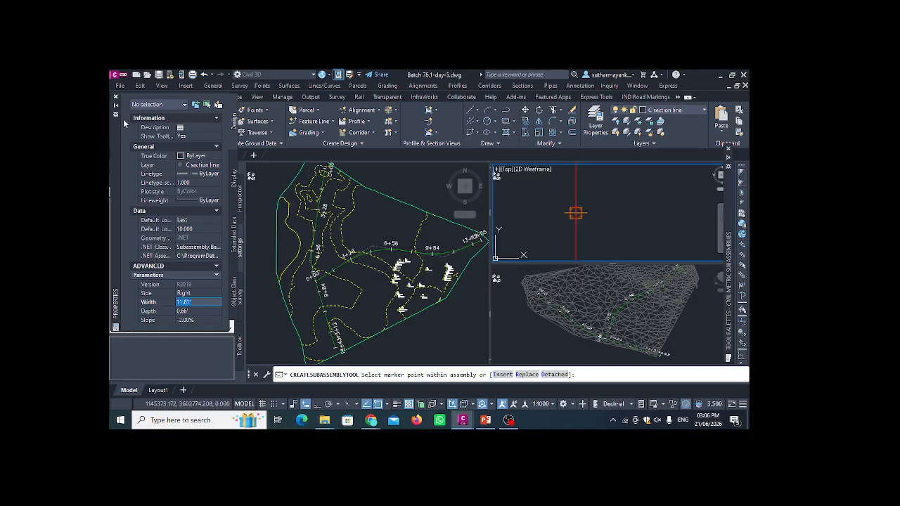
{"action": "left_click", "coordinate": [116, 97]}
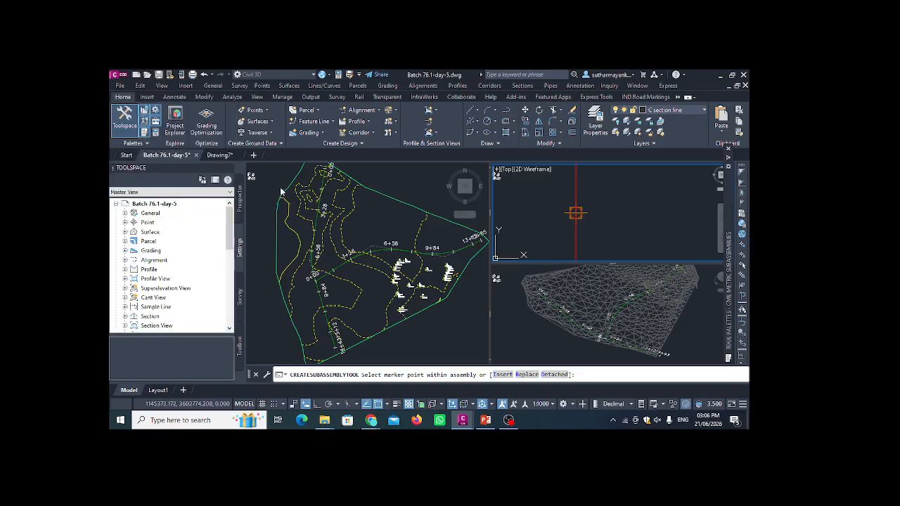
Delete the test assembly from Drawing7 and return to the Batch 76.1-day-5 drawing
{"action": "left_click", "coordinate": [219, 155]}
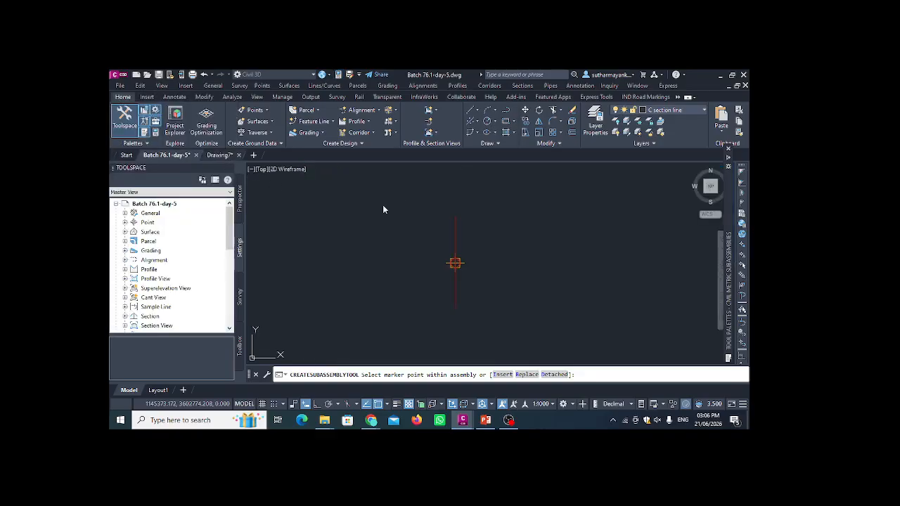
{"action": "left_click", "coordinate": [486, 218]}
{"action": "left_click", "coordinate": [455, 263]}
{"action": "key", "text": "Delete"}
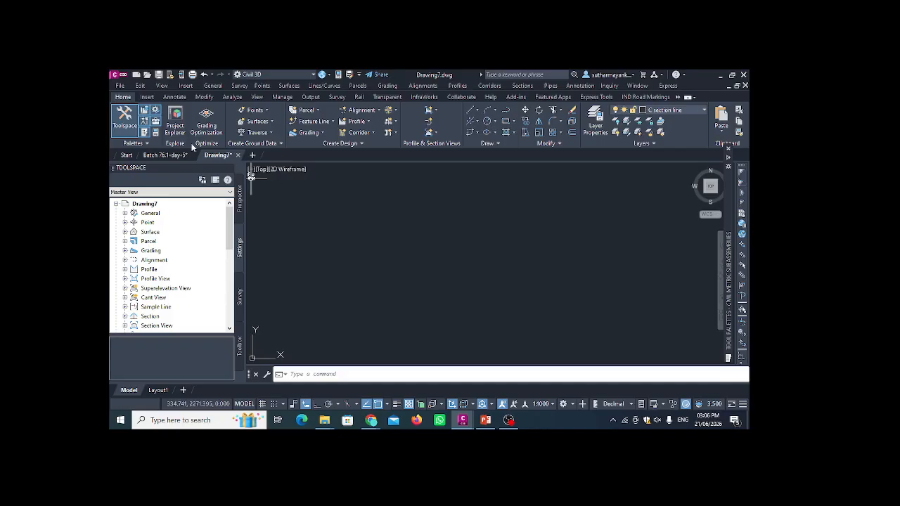
{"action": "left_click", "coordinate": [166, 154]}
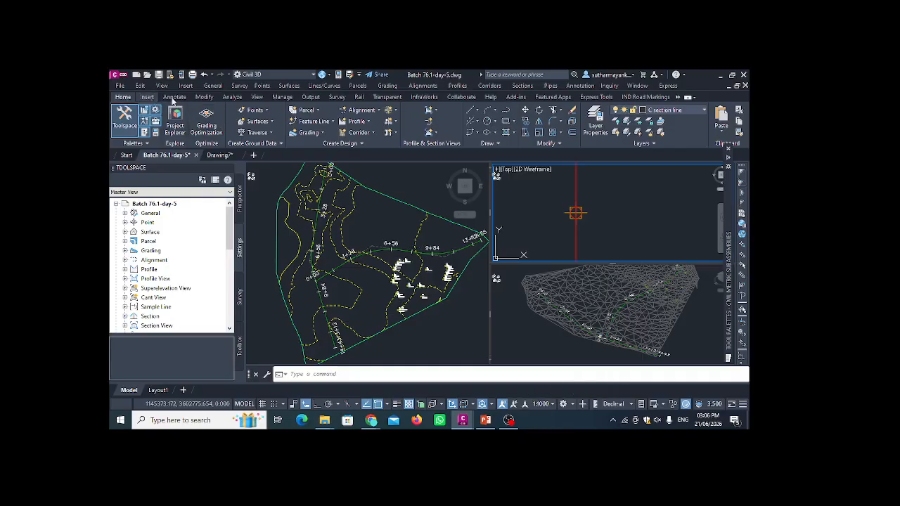
{"action": "left_click", "coordinate": [290, 100]}
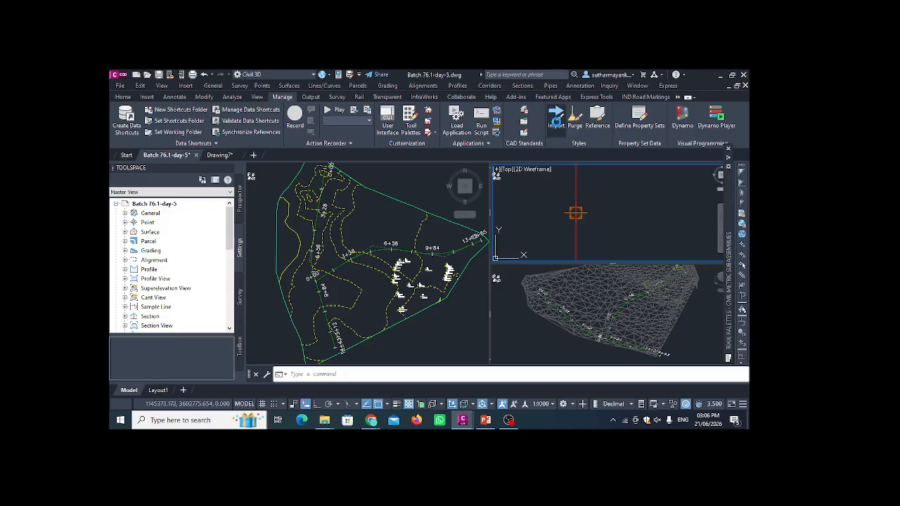
{"action": "left_click", "coordinate": [556, 118]}
{"action": "left_click", "coordinate": [502, 265]}
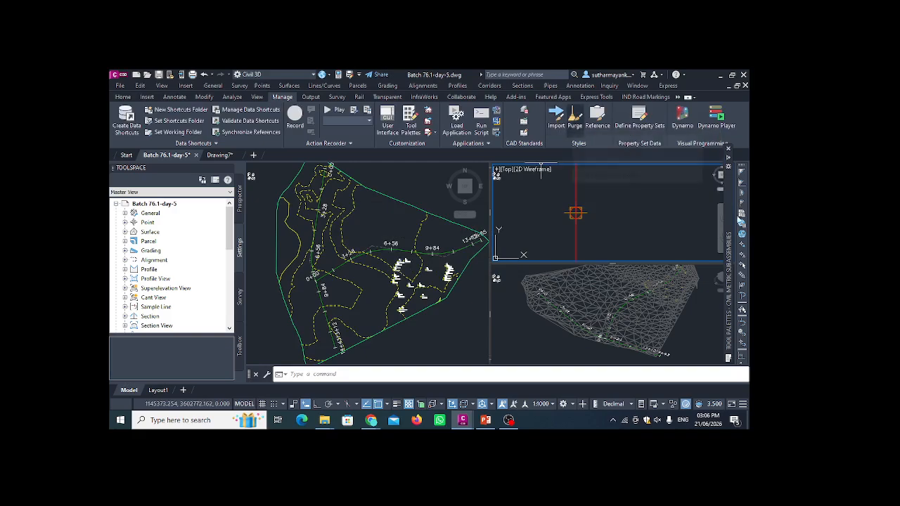
Start the metric BasicLaneTransition subassembly and review its default width, depth and slope parameters
{"action": "mouse_move", "coordinate": [728, 251]}
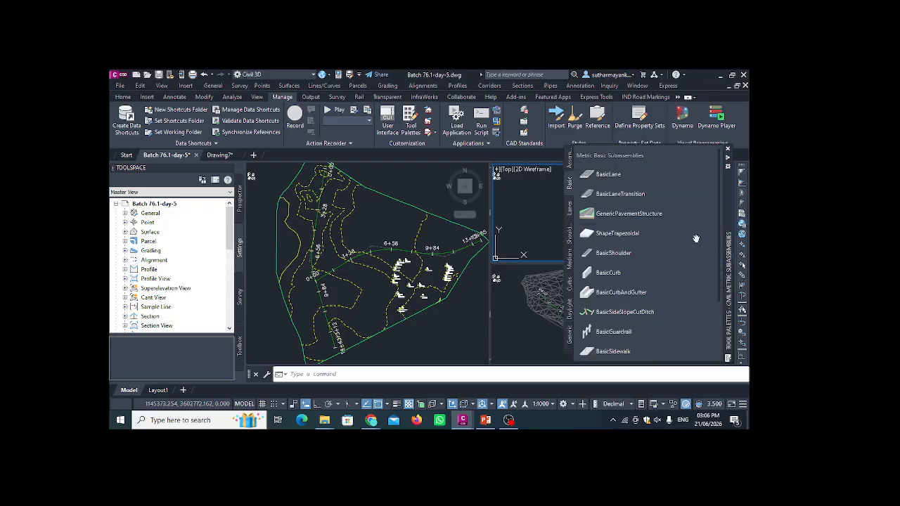
{"action": "left_click", "coordinate": [637, 213]}
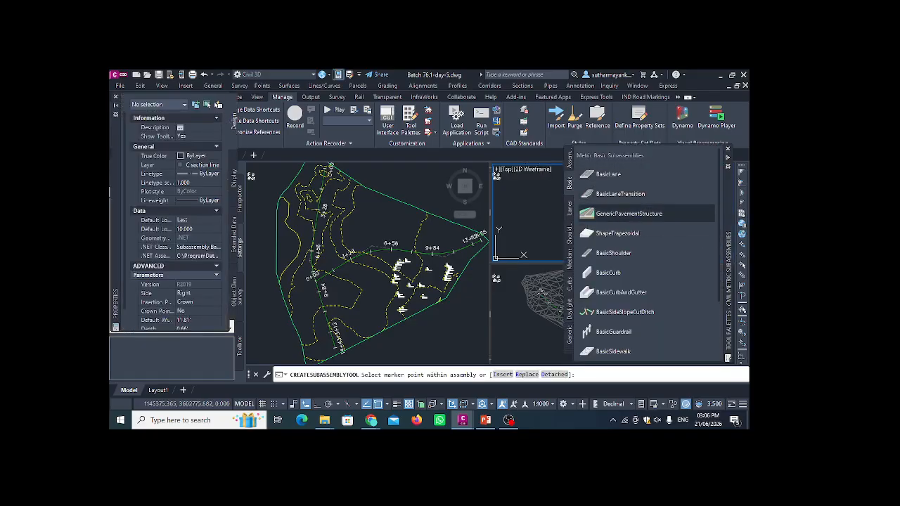
{"action": "scroll", "coordinate": [199, 310], "scroll_direction": "down", "scroll_amount": 2}
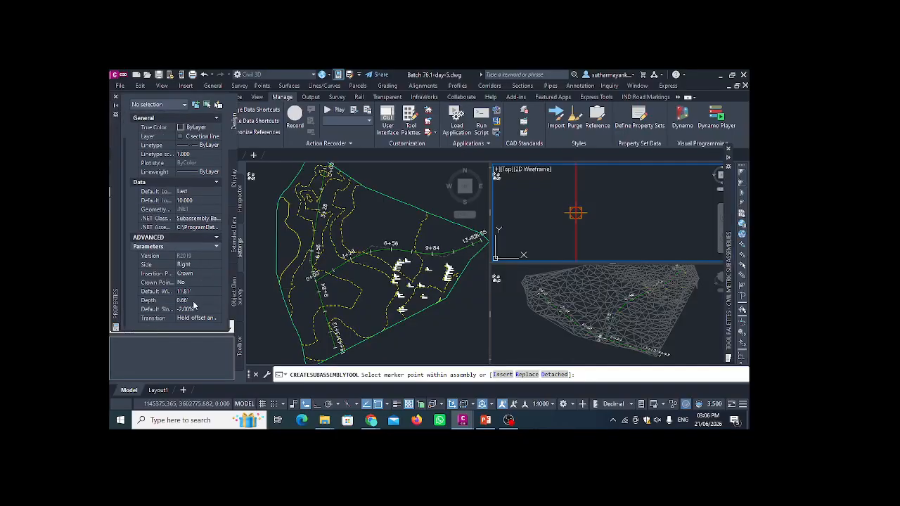
{"action": "scroll", "coordinate": [188, 262], "scroll_direction": "up", "scroll_amount": 2}
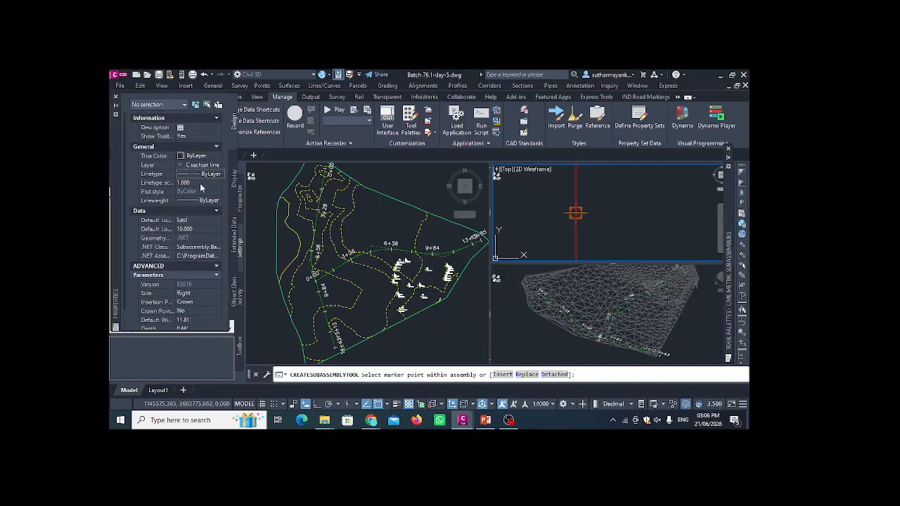
{"action": "left_click", "coordinate": [195, 138]}
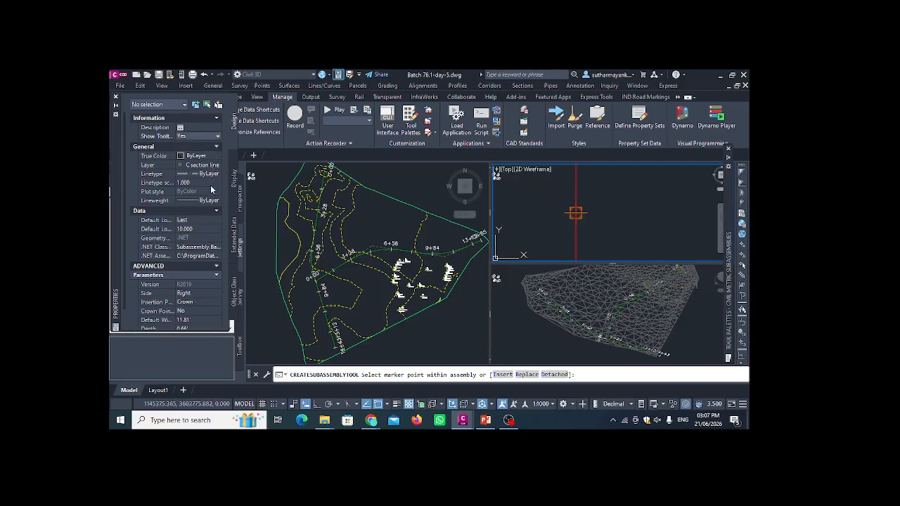
Look through the subassembly's Display, Extended Data, Object Class and Design properties for a unit setting
{"action": "left_click", "coordinate": [233, 181]}
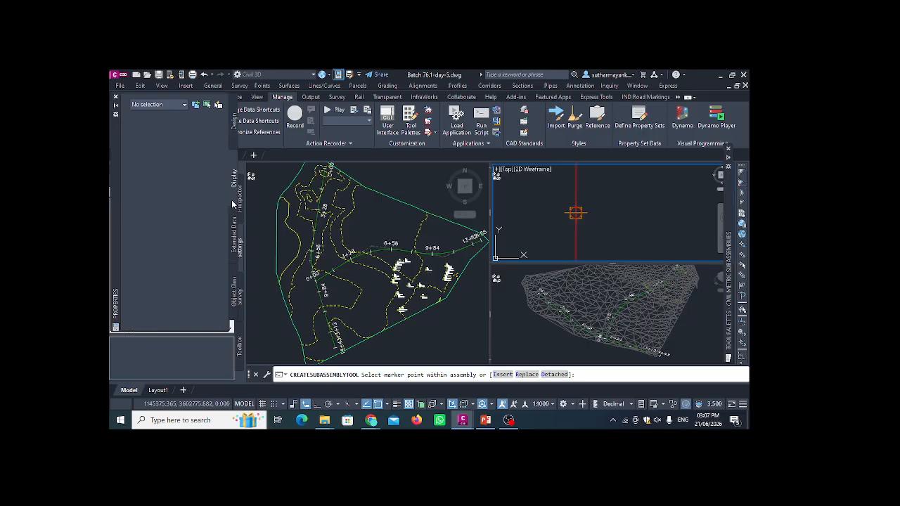
{"action": "left_click", "coordinate": [234, 233]}
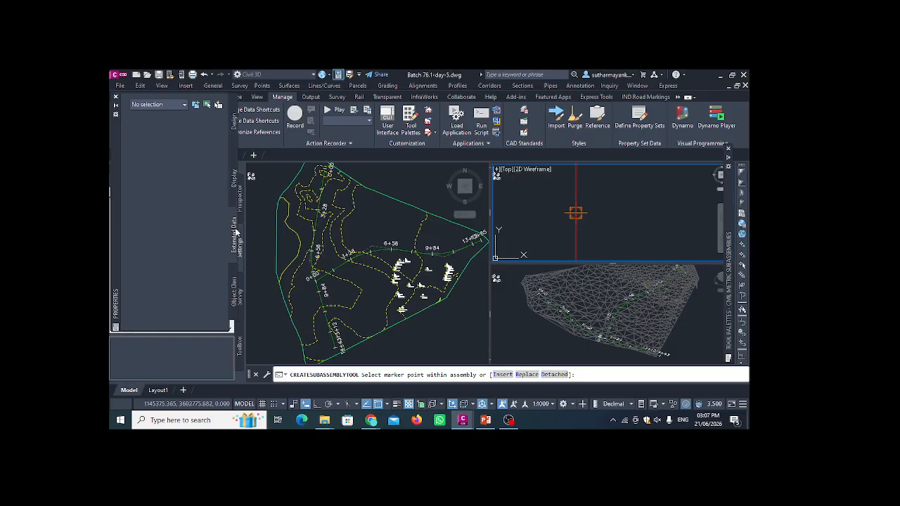
{"action": "left_click", "coordinate": [235, 288]}
{"action": "left_click", "coordinate": [236, 134]}
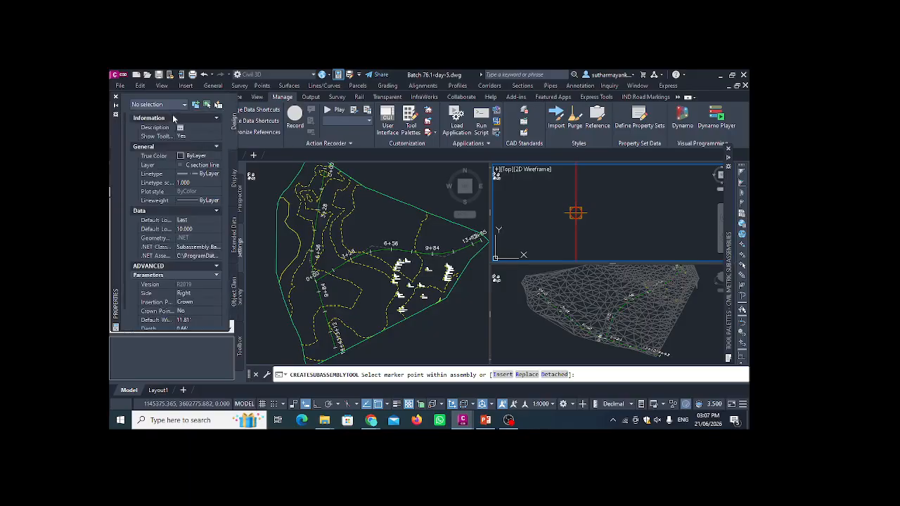
{"action": "left_click", "coordinate": [171, 106]}
{"action": "left_click", "coordinate": [171, 109]}
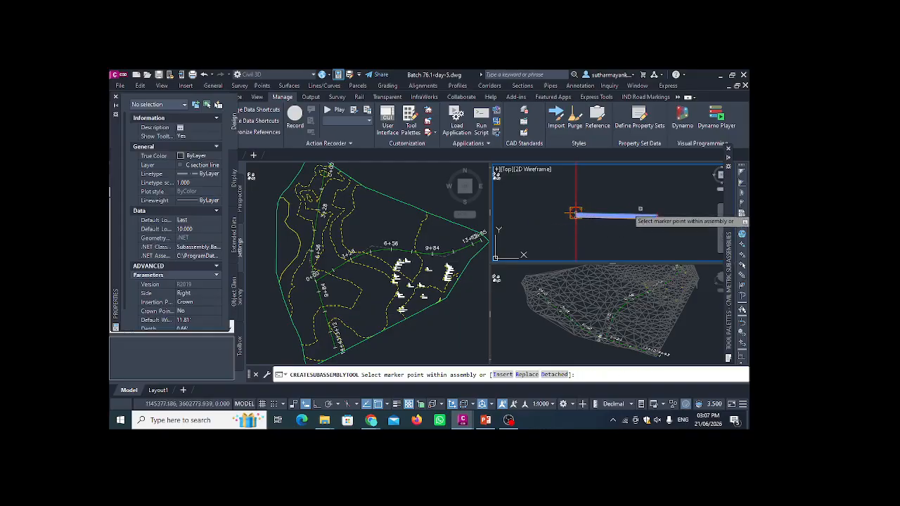
Attach the BasicLaneTransition to the right side of the assembly and examine its subassembly parameters and codes without changing them
{"action": "key", "text": "Escape"}
{"action": "scroll", "coordinate": [632, 223], "scroll_direction": "up", "scroll_amount": 2}
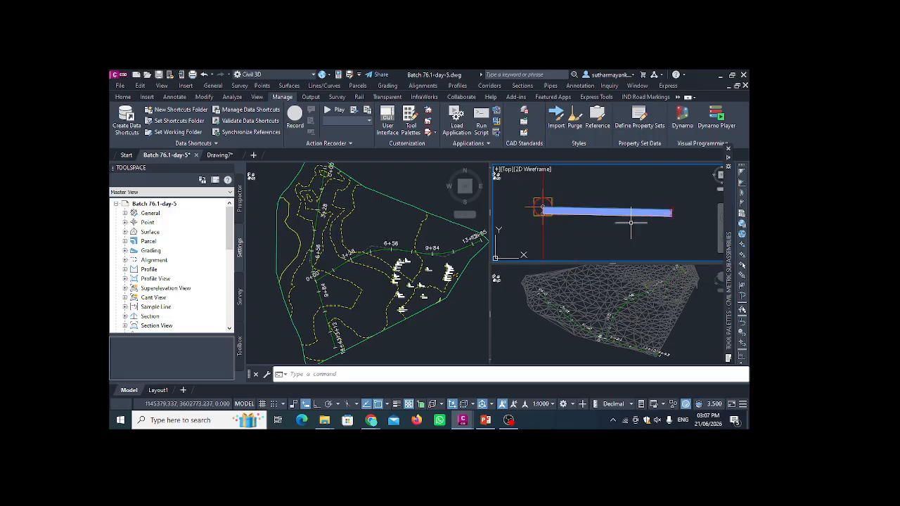
{"action": "left_click", "coordinate": [635, 212]}
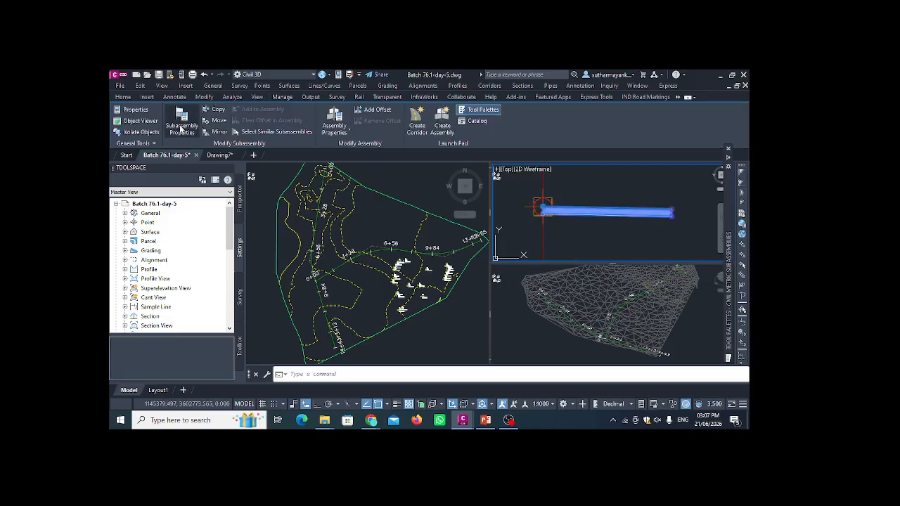
{"action": "left_click", "coordinate": [182, 119]}
{"action": "left_click", "coordinate": [250, 163]}
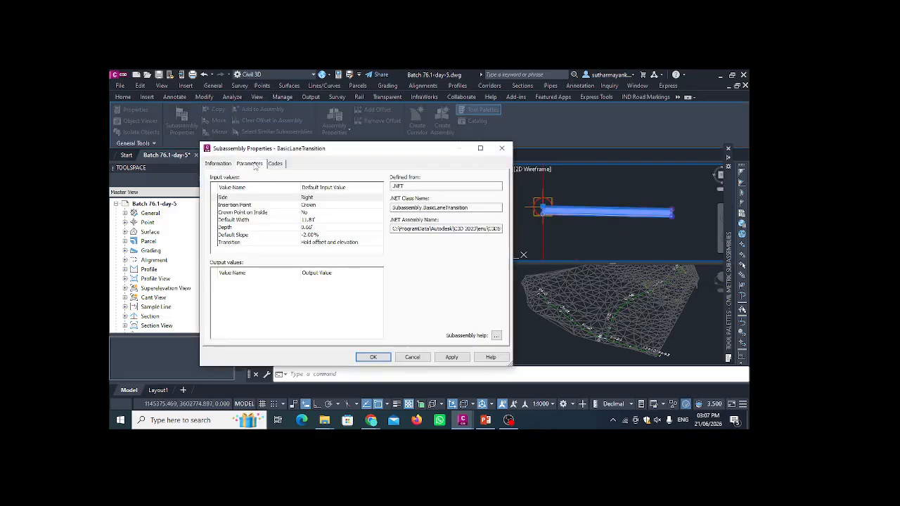
{"action": "left_click", "coordinate": [330, 222]}
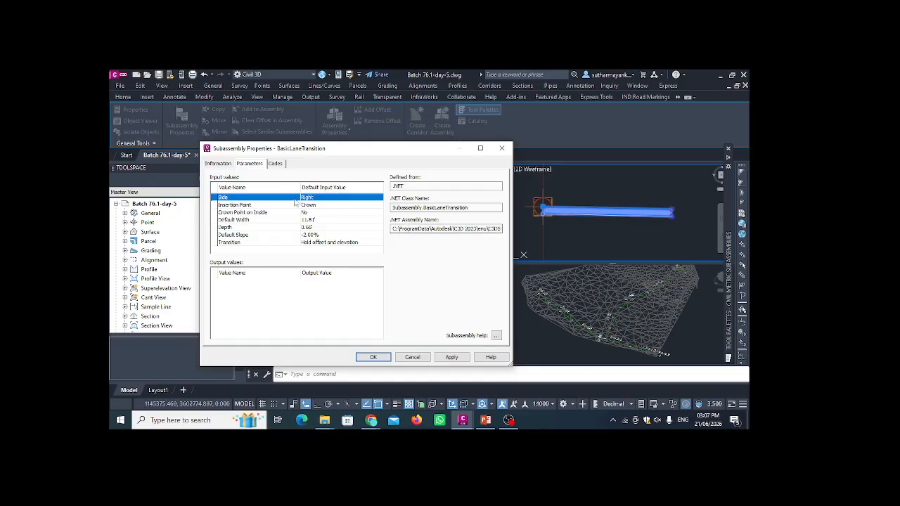
{"action": "left_click", "coordinate": [276, 163]}
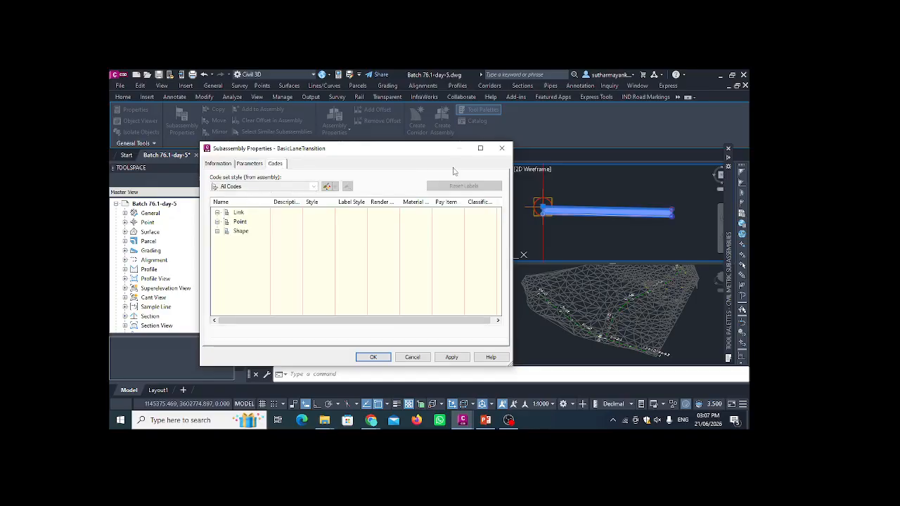
{"action": "left_click", "coordinate": [501, 148]}
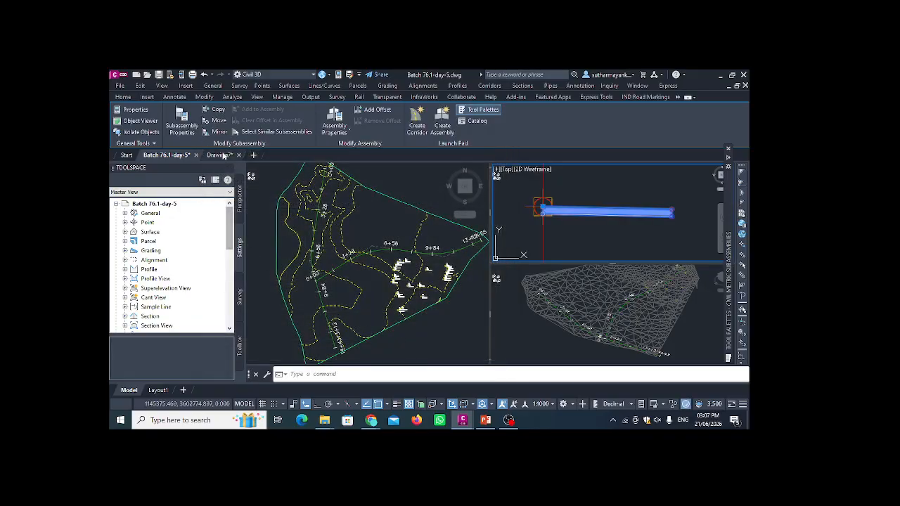
Open the Full road project-study drawing from the desktop and maximize the Civil 3D window
{"action": "left_click", "coordinate": [220, 154]}
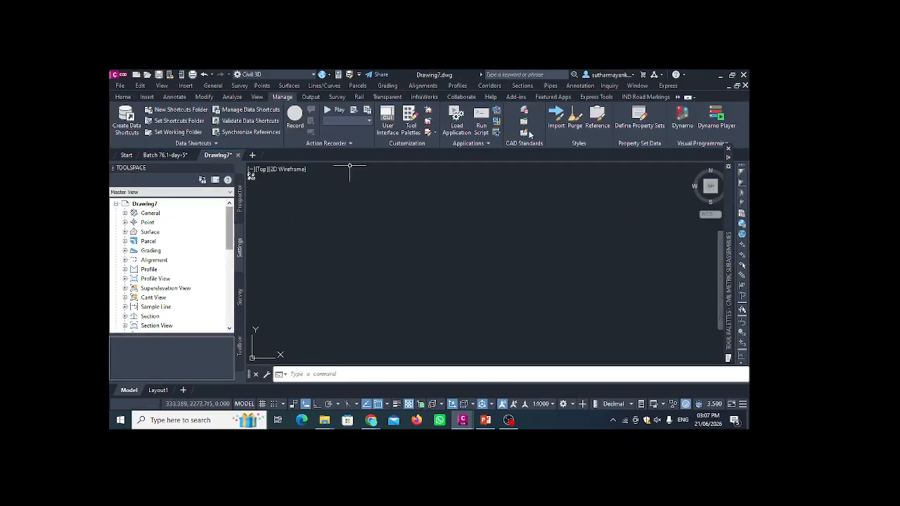
{"action": "left_click", "coordinate": [720, 75]}
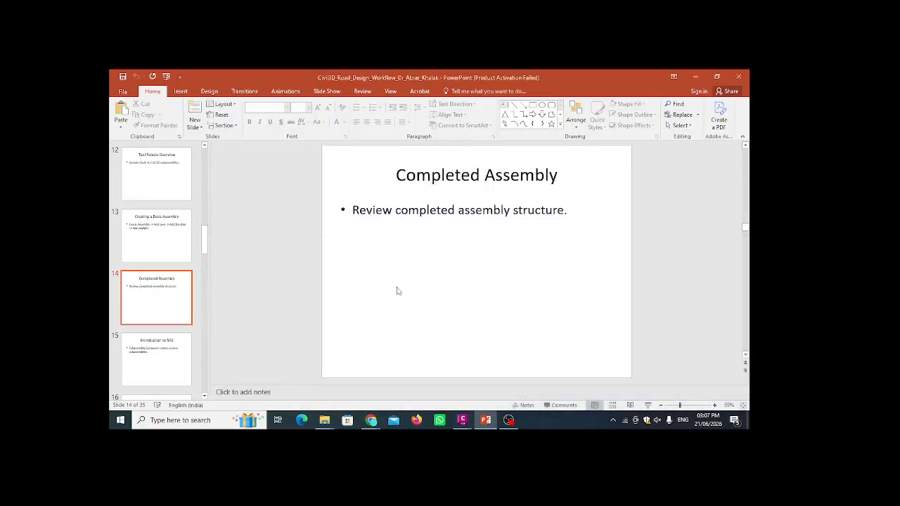
{"action": "left_click", "coordinate": [701, 79]}
{"action": "left_click", "coordinate": [697, 79]}
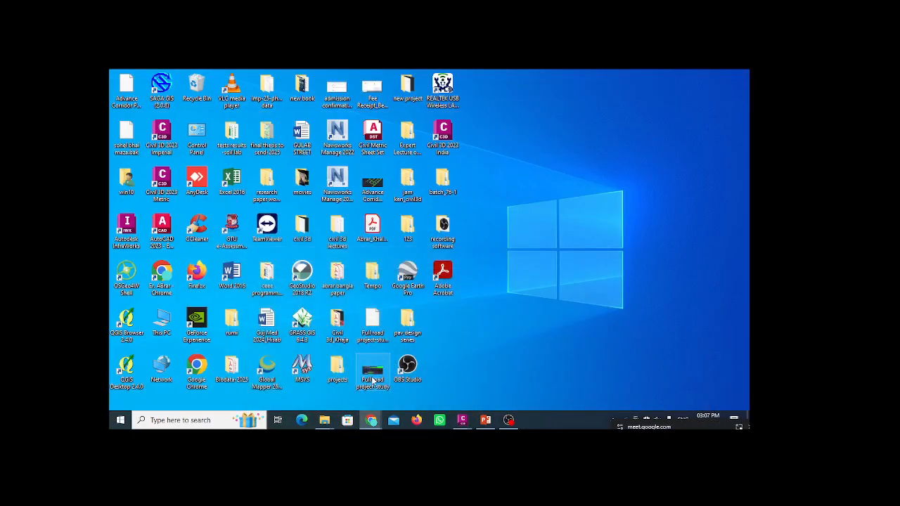
{"action": "left_click", "coordinate": [462, 420]}
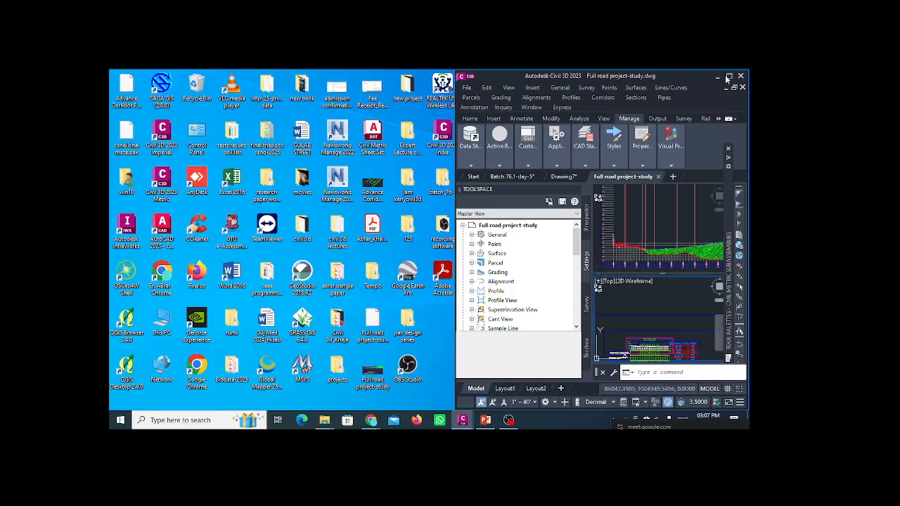
{"action": "left_click", "coordinate": [729, 76]}
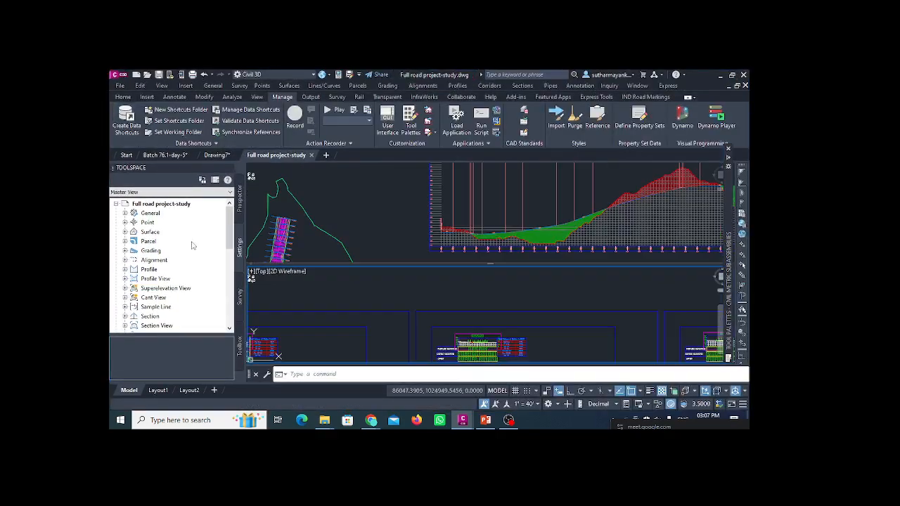
Set the viewport configuration of Full road project-study to Single, keeping the lower viewport with the section sheets
{"action": "left_click", "coordinate": [251, 272]}
{"action": "mouse_move", "coordinate": [346, 294]}
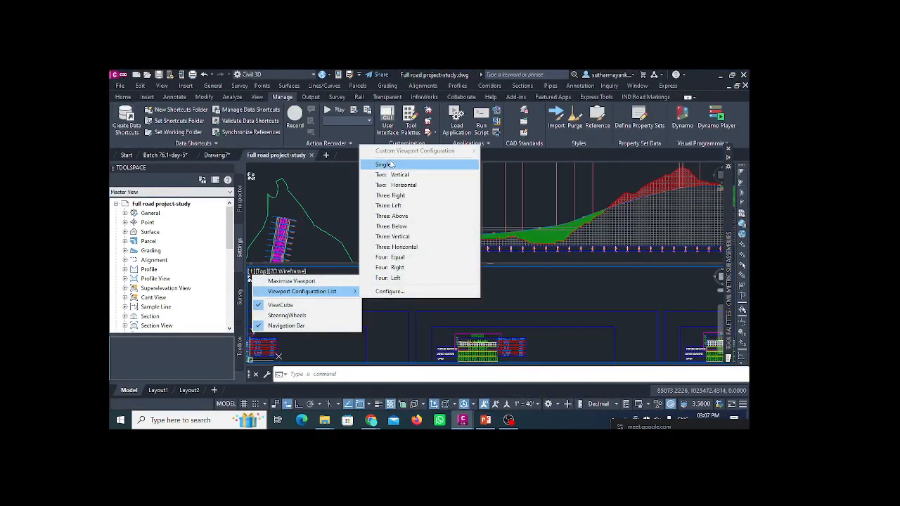
{"action": "left_click", "coordinate": [384, 164]}
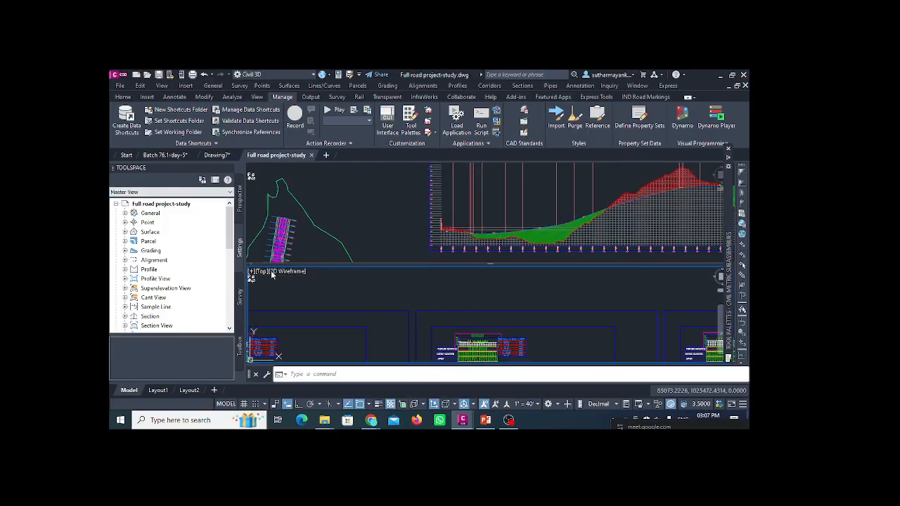
{"action": "scroll", "coordinate": [404, 255], "scroll_direction": "down", "scroll_amount": 6}
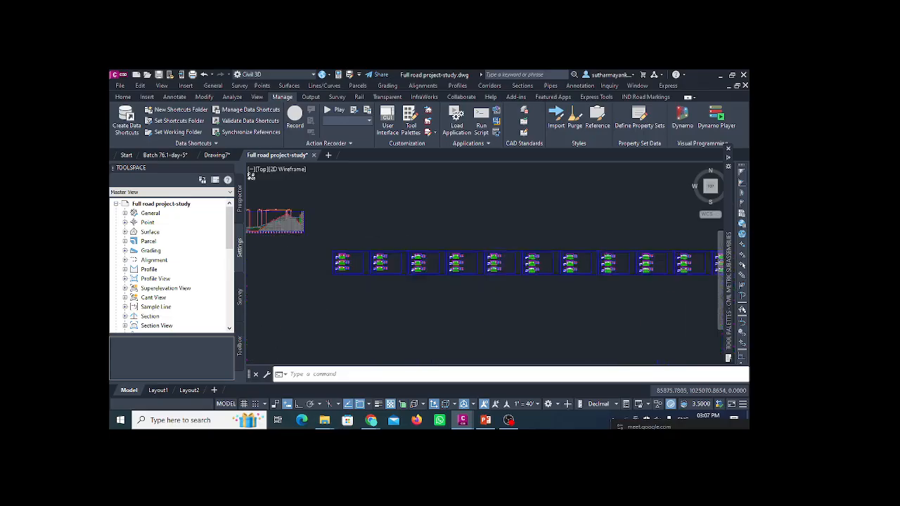
Examine the existing road corridor, the surface boundary around it and the nearby profile view
{"action": "scroll", "coordinate": [311, 249], "scroll_direction": "up", "scroll_amount": 6}
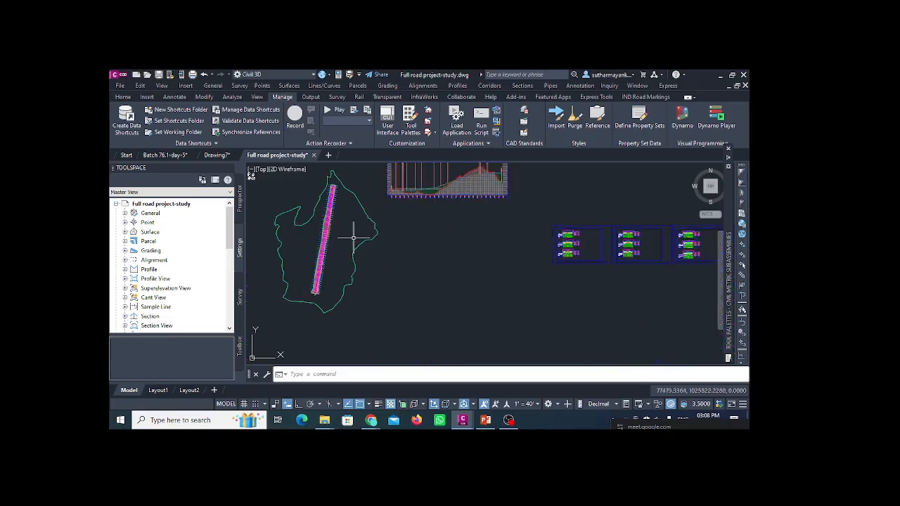
{"action": "scroll", "coordinate": [322, 230], "scroll_direction": "down", "scroll_amount": 3}
{"action": "scroll", "coordinate": [321, 221], "scroll_direction": "up", "scroll_amount": 2}
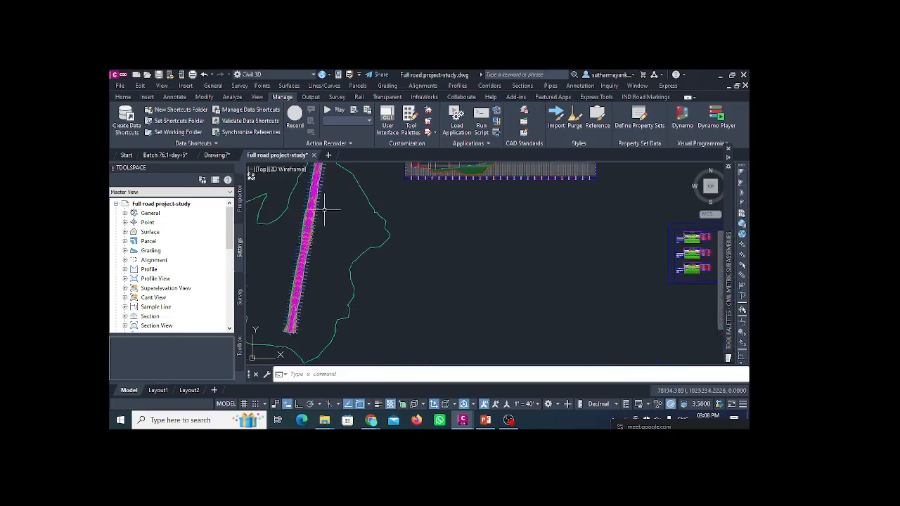
{"action": "scroll", "coordinate": [337, 210], "scroll_direction": "down", "scroll_amount": 1}
{"action": "scroll", "coordinate": [319, 257], "scroll_direction": "up", "scroll_amount": 3}
{"action": "scroll", "coordinate": [328, 238], "scroll_direction": "down", "scroll_amount": 2}
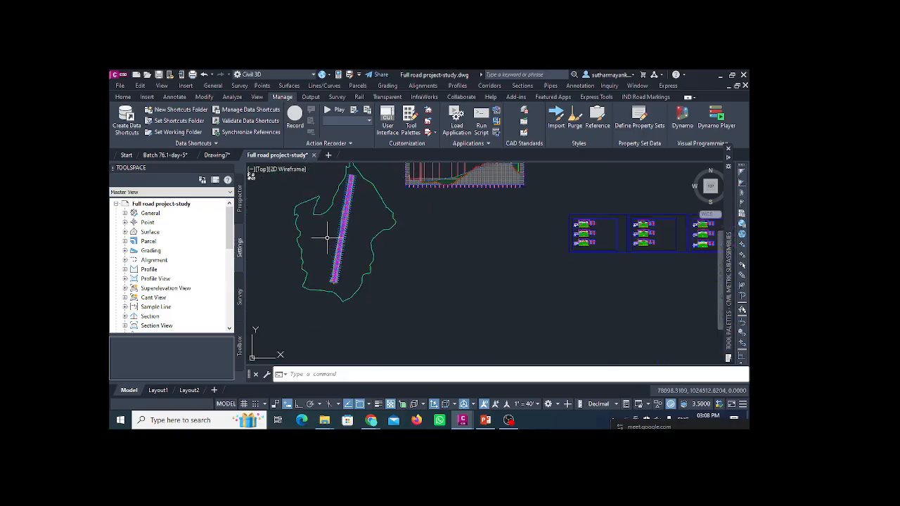
{"action": "scroll", "coordinate": [307, 243], "scroll_direction": "up", "scroll_amount": 2}
{"action": "scroll", "coordinate": [334, 231], "scroll_direction": "up", "scroll_amount": 2}
{"action": "scroll", "coordinate": [345, 219], "scroll_direction": "down", "scroll_amount": 2}
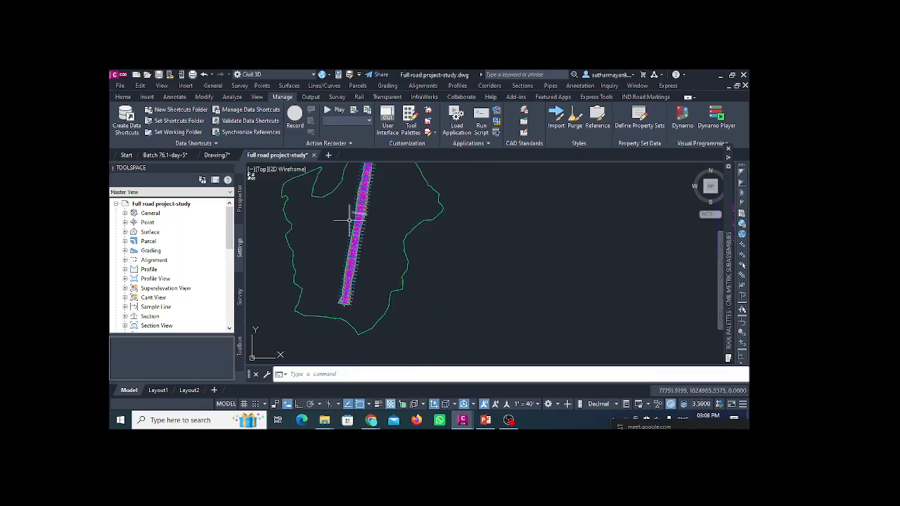
{"action": "scroll", "coordinate": [334, 225], "scroll_direction": "up", "scroll_amount": 3}
{"action": "scroll", "coordinate": [337, 233], "scroll_direction": "down", "scroll_amount": 3}
{"action": "scroll", "coordinate": [323, 241], "scroll_direction": "down", "scroll_amount": 1}
{"action": "scroll", "coordinate": [330, 226], "scroll_direction": "up", "scroll_amount": 1}
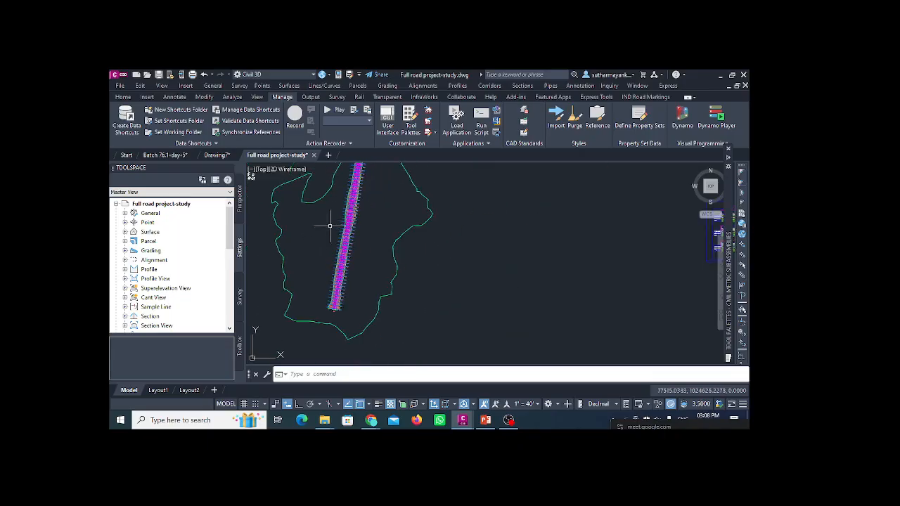
{"action": "middle_click_drag", "start_coordinate": [370, 231], "coordinate": [289, 322]}
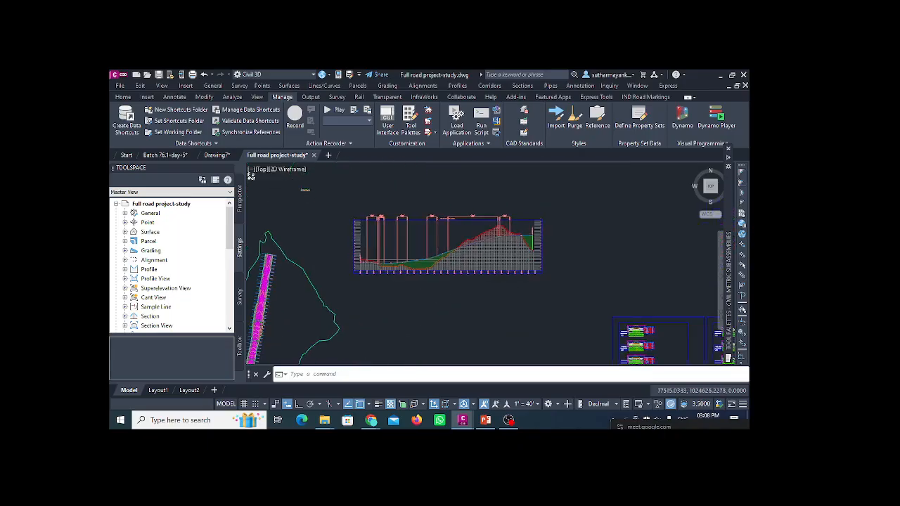
{"action": "scroll", "coordinate": [306, 302], "scroll_direction": "up", "scroll_amount": 5}
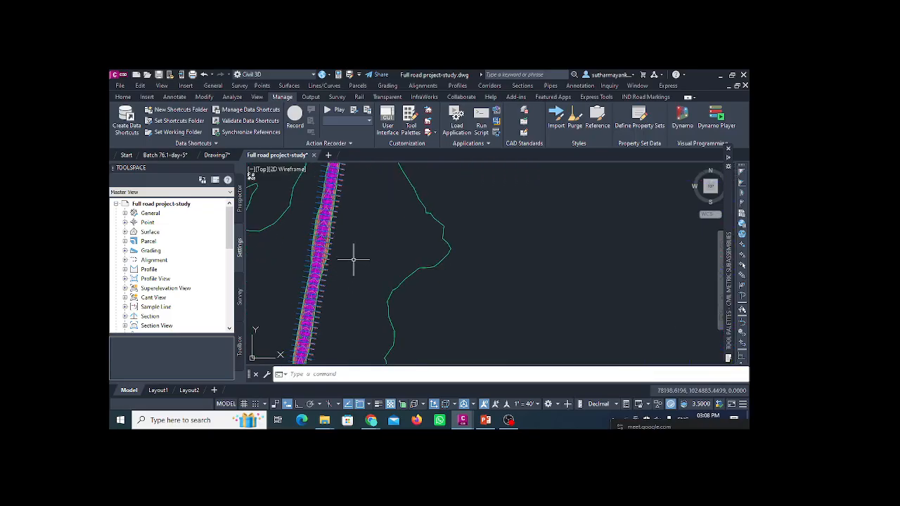
{"action": "scroll", "coordinate": [347, 273], "scroll_direction": "down", "scroll_amount": 3}
{"action": "mouse_move", "coordinate": [343, 291]}
{"action": "middle_mouse_down"}
{"action": "mouse_move", "coordinate": [342, 251]}
{"action": "mouse_move", "coordinate": [350, 271]}
{"action": "middle_mouse_up"}
{"action": "scroll", "coordinate": [341, 253], "scroll_direction": "up", "scroll_amount": 5}
{"action": "scroll", "coordinate": [349, 271], "scroll_direction": "down", "scroll_amount": 4}
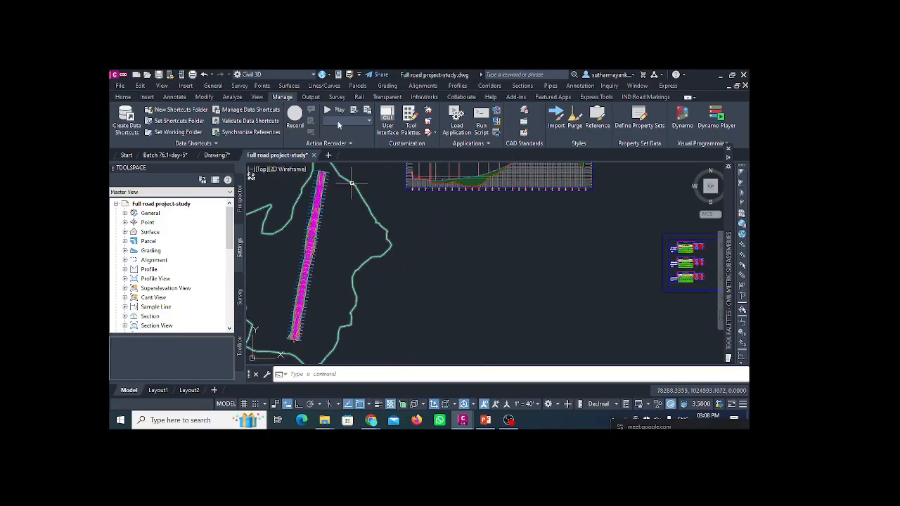
Start a new centerline alignment named ROAD 1 with the Proposed style and the Major and Minor only label set
{"action": "left_click", "coordinate": [122, 97]}
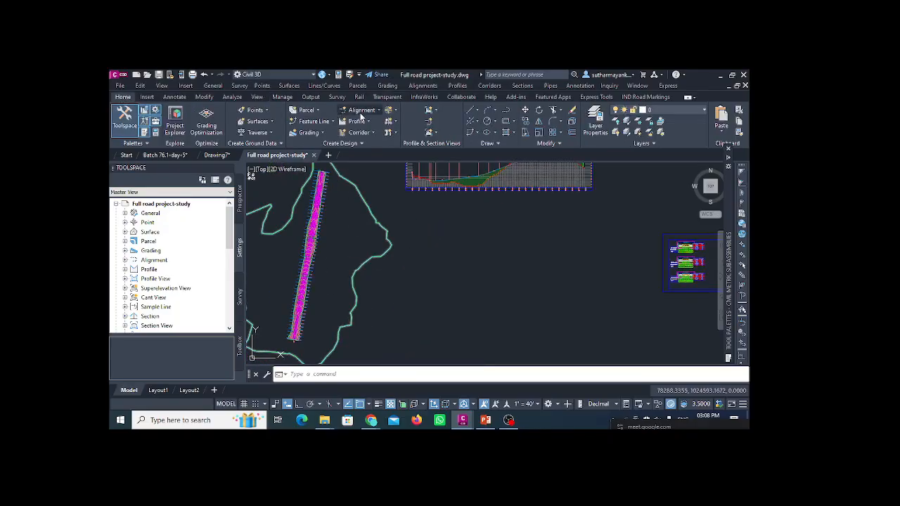
{"action": "left_click", "coordinate": [362, 110]}
{"action": "left_click", "coordinate": [392, 126]}
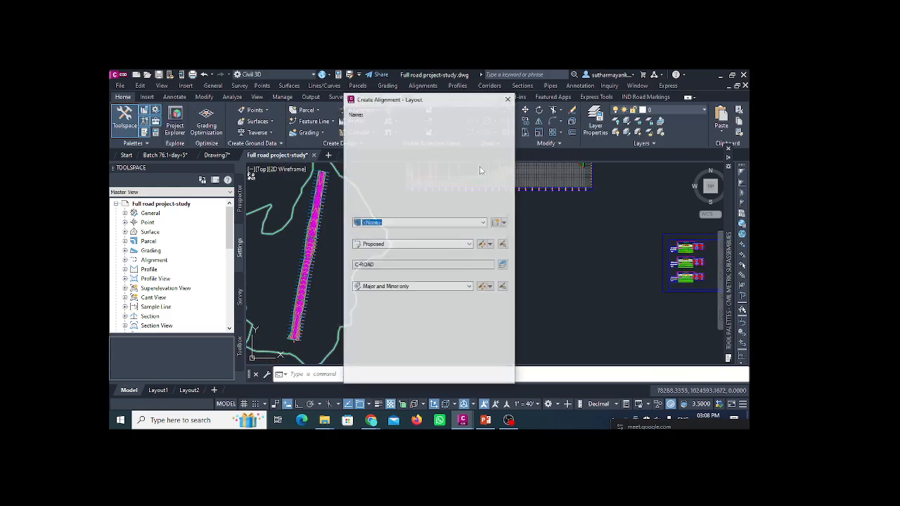
{"action": "left_click_drag", "start_coordinate": [409, 122], "coordinate": [327, 124]}
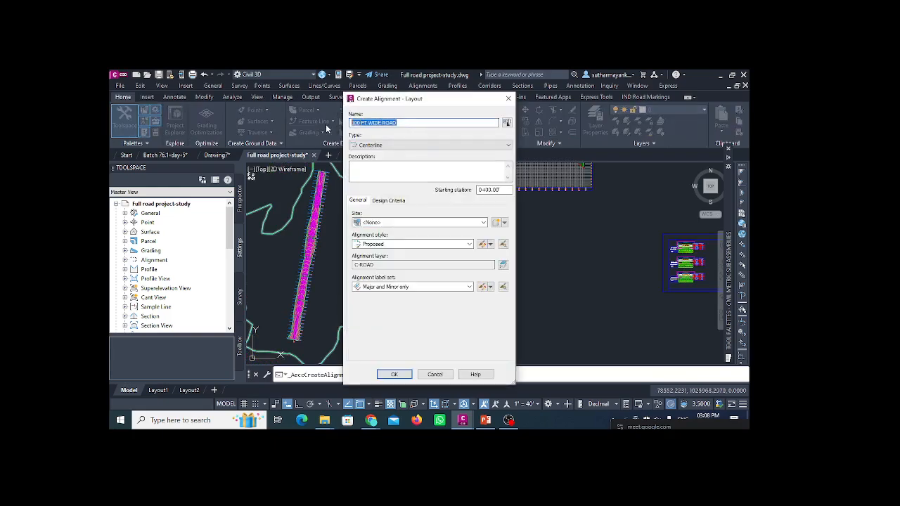
{"action": "type", "text": "AD 1"}
{"action": "left_click", "coordinate": [395, 374]}
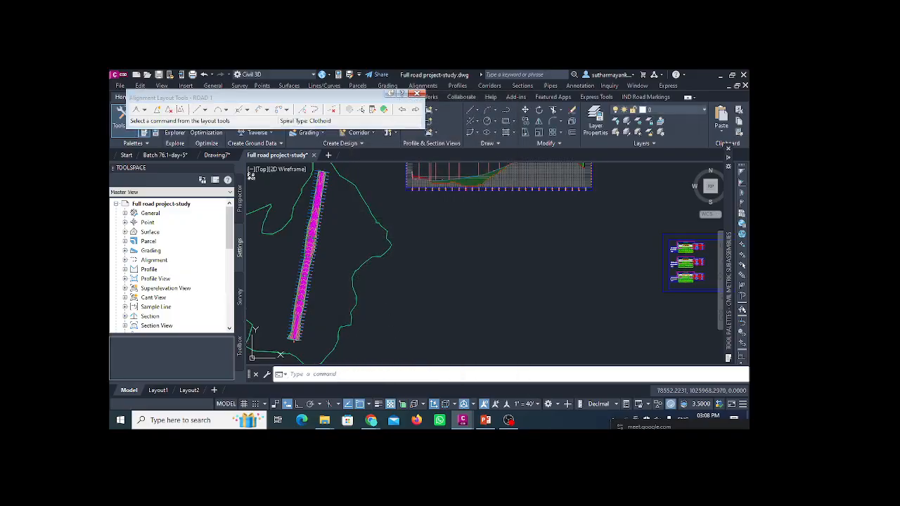
Lay out ROAD 1 as two tangents with curves, east of the existing corridor and ending at the surface's southern boundary
{"action": "left_click", "coordinate": [144, 111]}
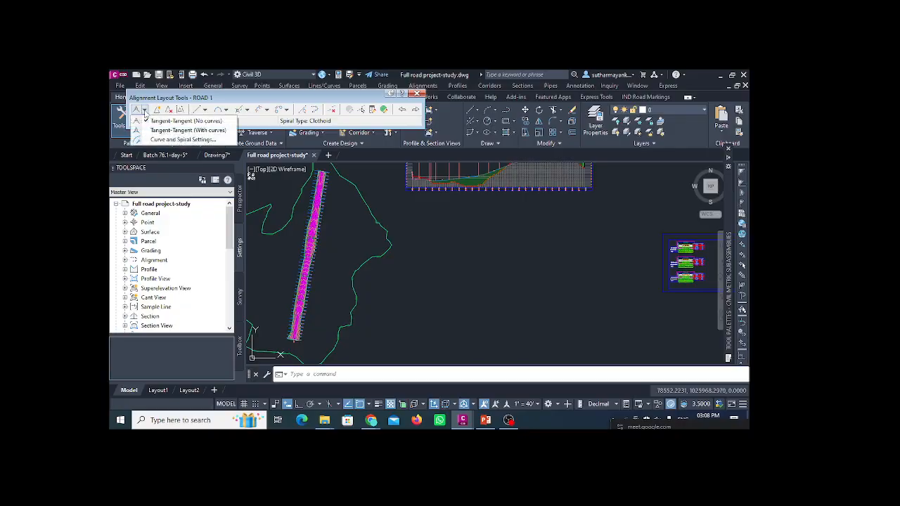
{"action": "left_click", "coordinate": [158, 131]}
{"action": "scroll", "coordinate": [335, 197], "scroll_direction": "up", "scroll_amount": 2}
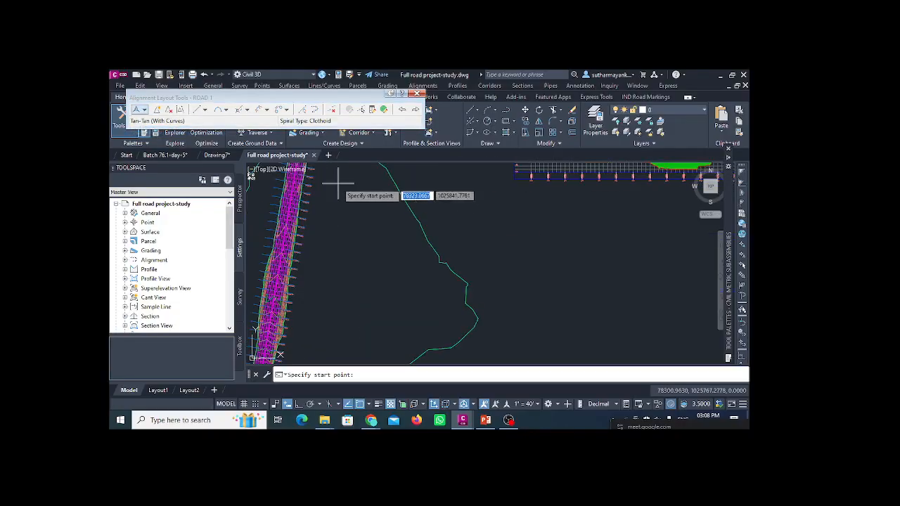
{"action": "left_click", "coordinate": [350, 169]}
{"action": "scroll", "coordinate": [344, 231], "scroll_direction": "down", "scroll_amount": 2}
{"action": "scroll", "coordinate": [352, 232], "scroll_direction": "up", "scroll_amount": 3}
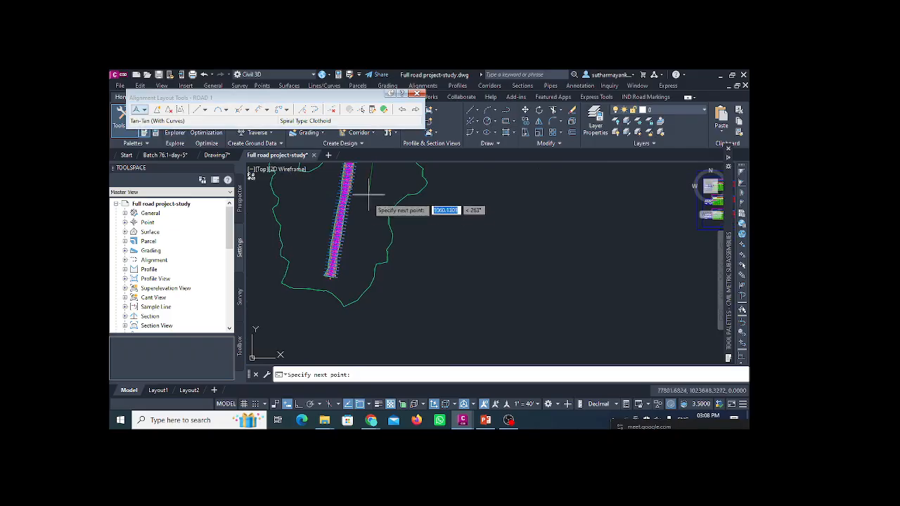
{"action": "left_click", "coordinate": [381, 240]}
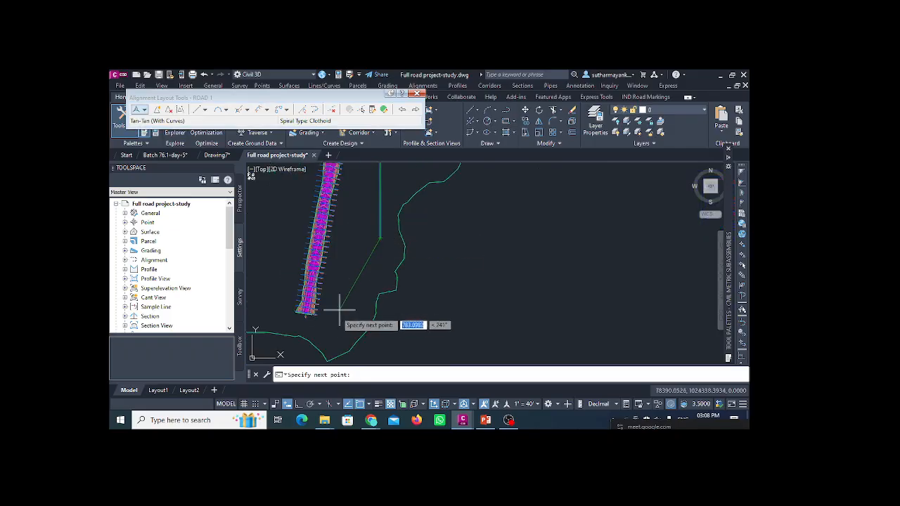
{"action": "left_click", "coordinate": [324, 352]}
{"action": "key", "text": "Return"}
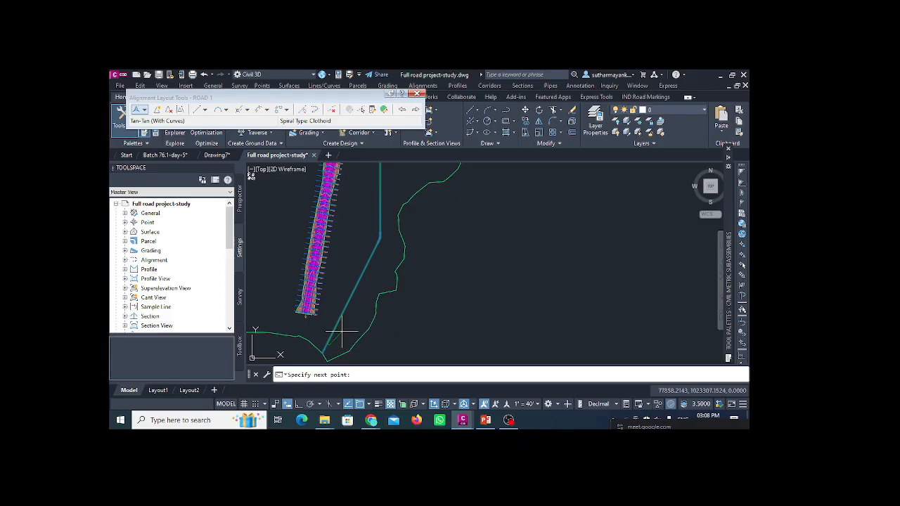
{"action": "left_click", "coordinate": [417, 94]}
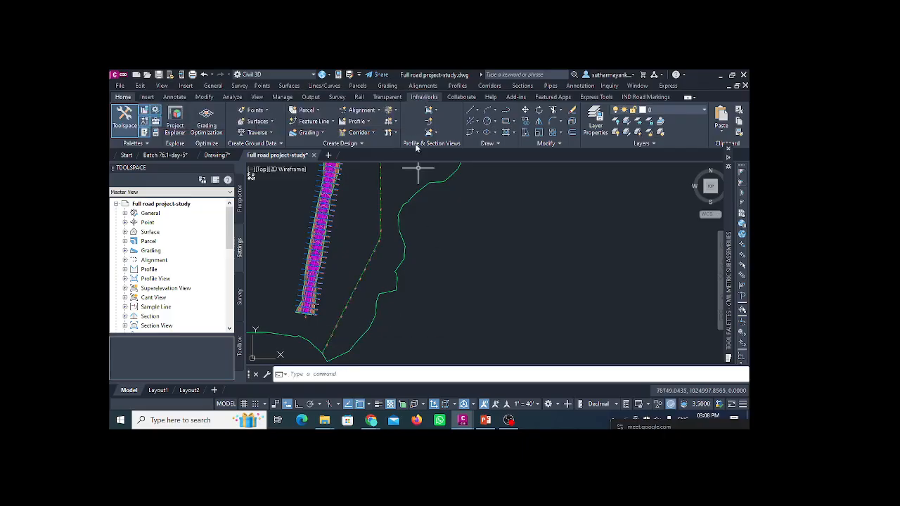
Create a surface profile of ROAD 1 from the Corridor - 100FT Surface - (1) and place its profile view east of the surface
{"action": "scroll", "coordinate": [380, 223], "scroll_direction": "up", "scroll_amount": 3}
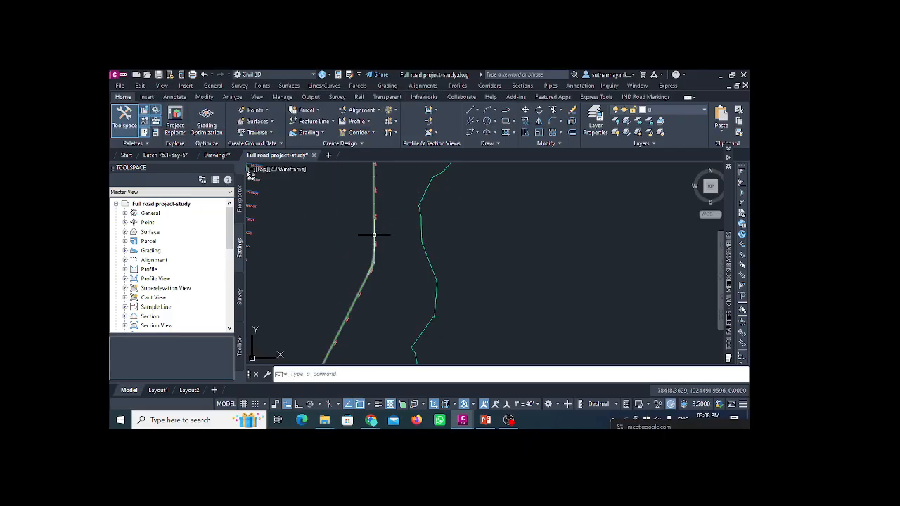
{"action": "left_click", "coordinate": [374, 234]}
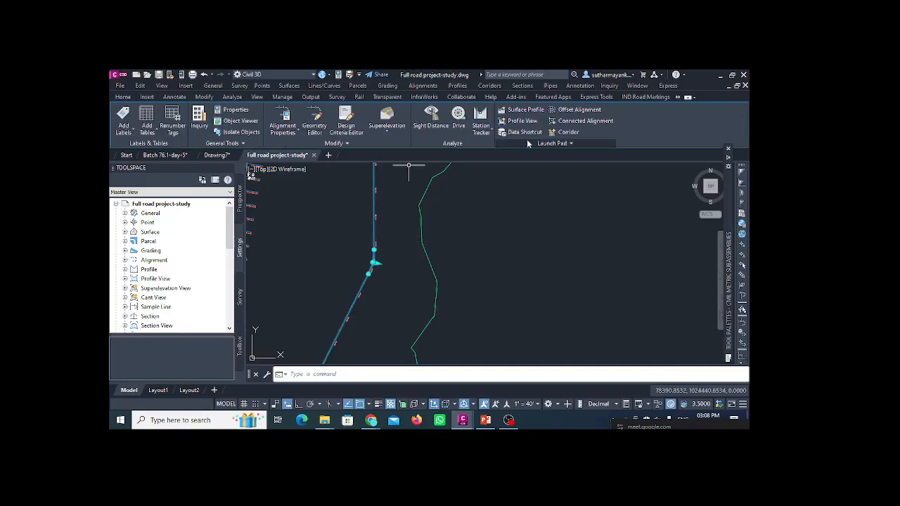
{"action": "left_click", "coordinate": [524, 110]}
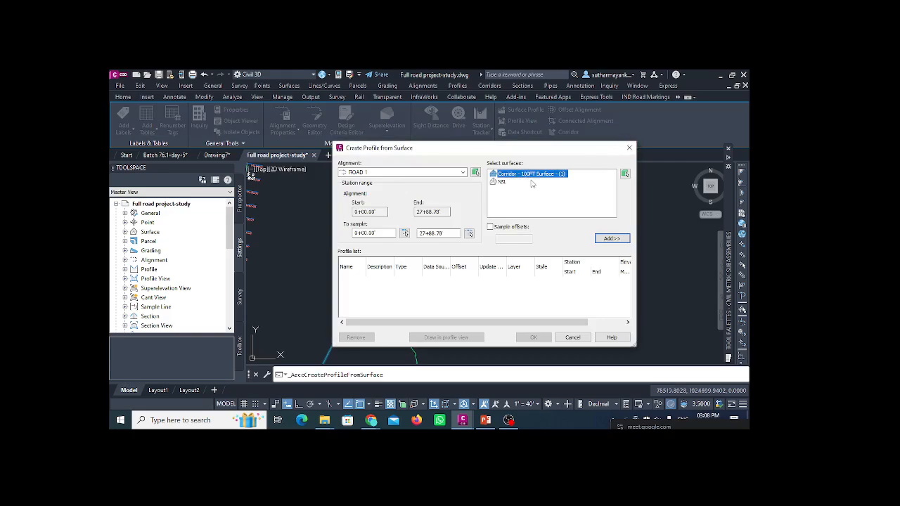
{"action": "left_click", "coordinate": [609, 239]}
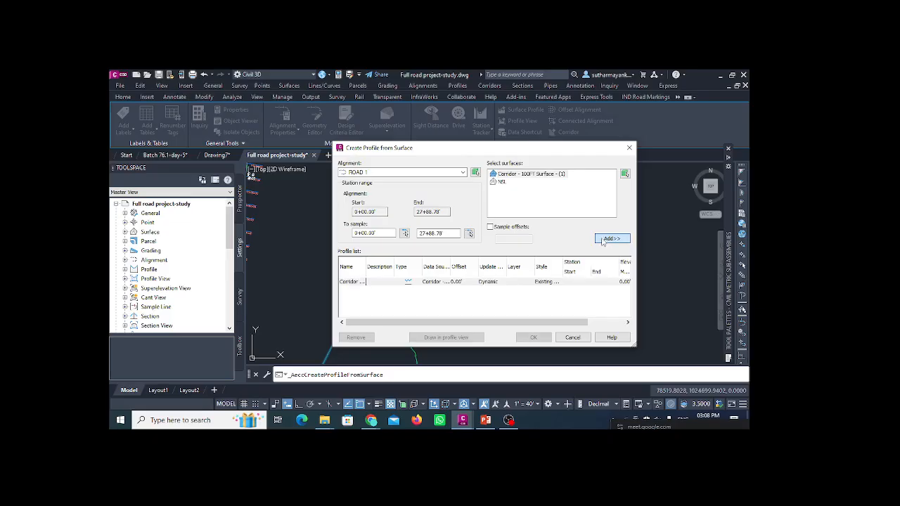
{"action": "left_click", "coordinate": [446, 338]}
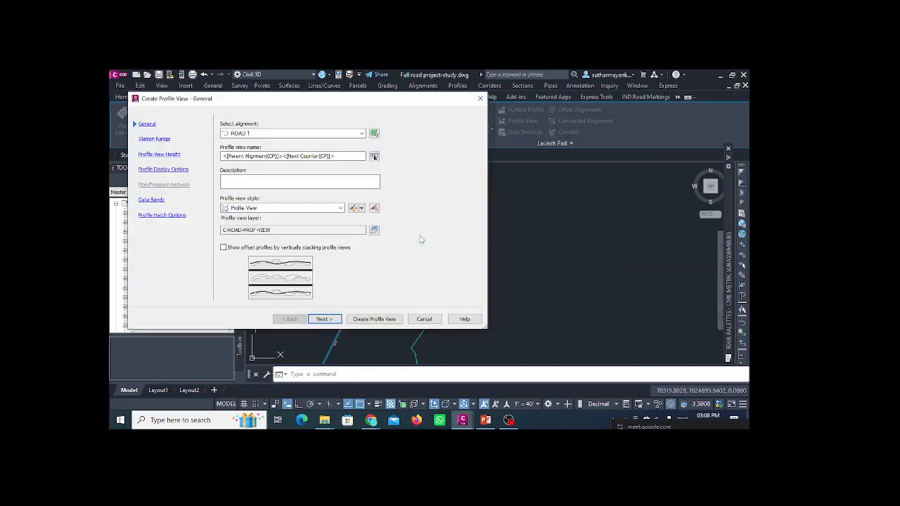
{"action": "left_click", "coordinate": [357, 319]}
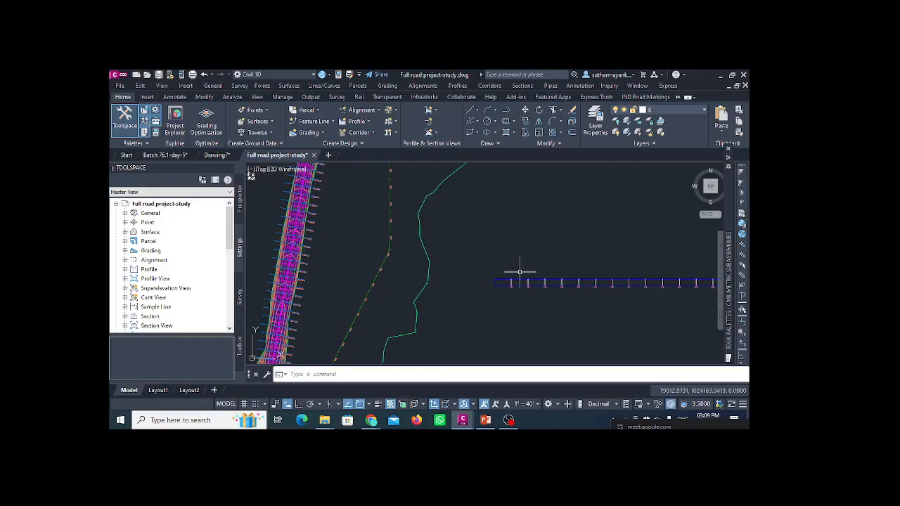
Delete the ROAD 1 profile view placed east of the surface
{"action": "scroll", "coordinate": [494, 280], "scroll_direction": "down", "scroll_amount": 2}
{"action": "left_click", "coordinate": [500, 280]}
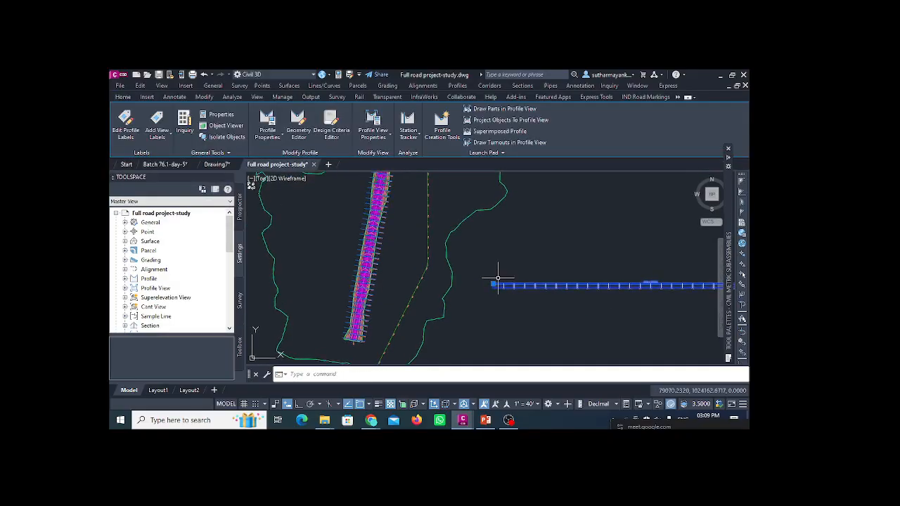
{"action": "key", "text": "Delete"}
{"action": "scroll", "coordinate": [416, 263], "scroll_direction": "down", "scroll_amount": 2}
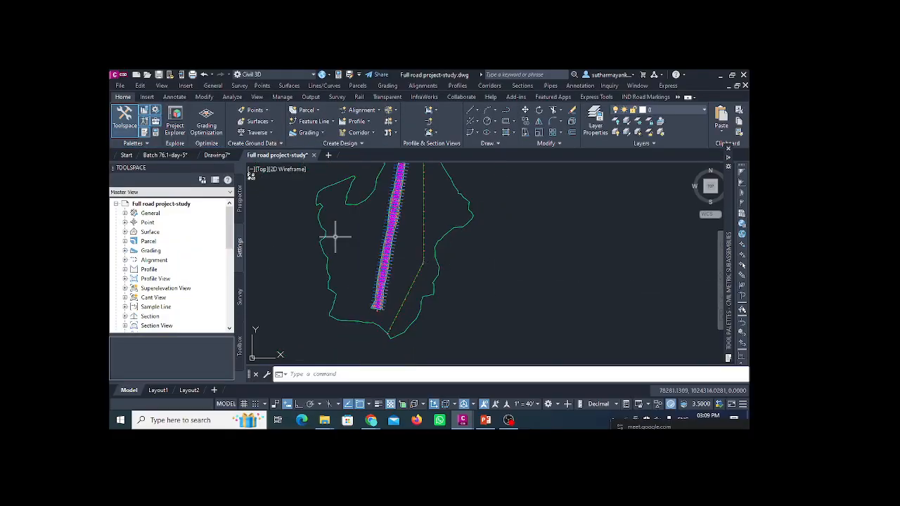
{"action": "scroll", "coordinate": [391, 239], "scroll_direction": "down", "scroll_amount": 3}
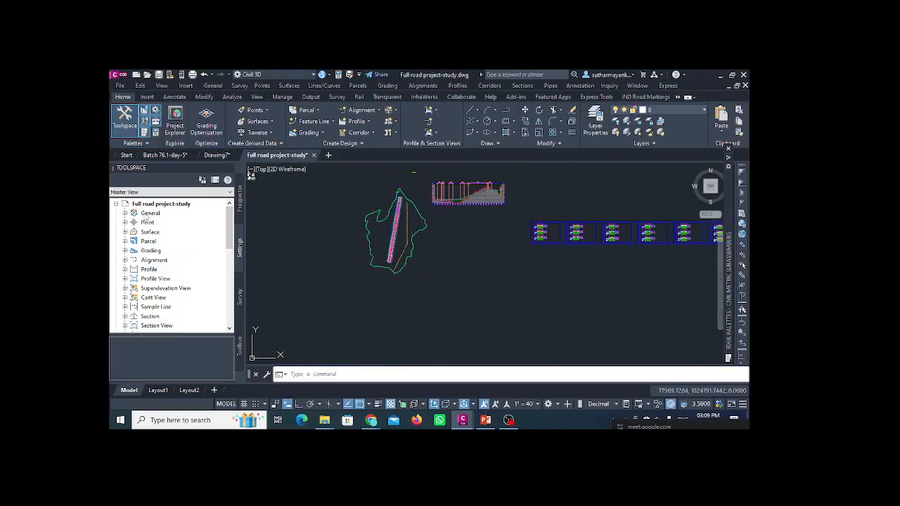
Save a copy of the drawing as Full road project-study in the day-5 folder of batch_76-1 on the desktop
{"action": "left_click", "coordinate": [239, 204]}
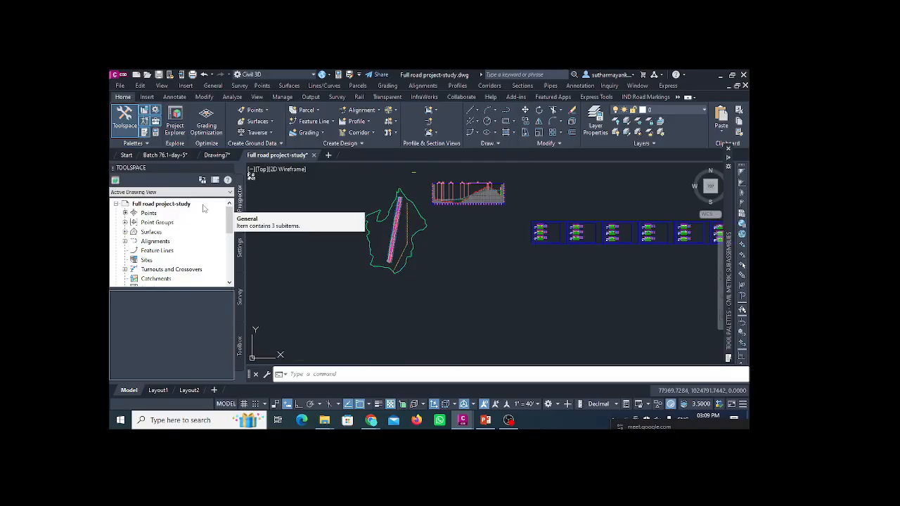
{"action": "left_click", "coordinate": [120, 85]}
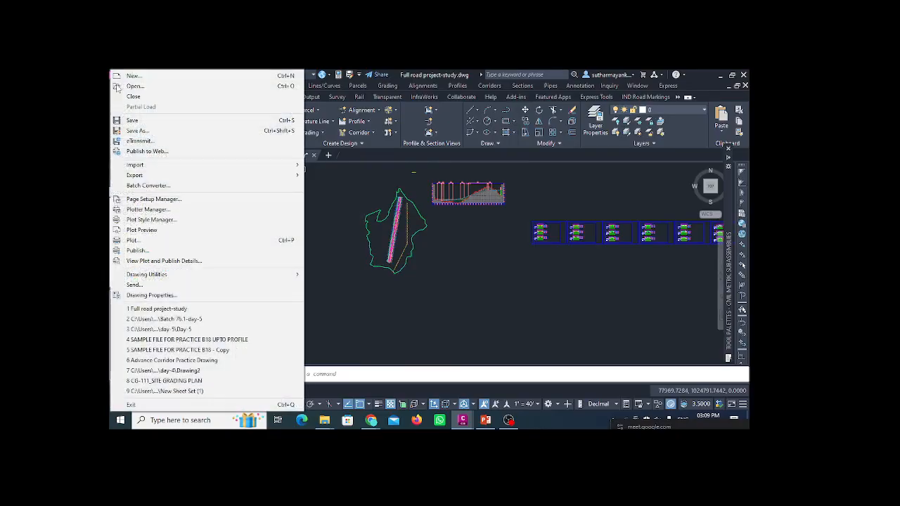
{"action": "left_click", "coordinate": [145, 132]}
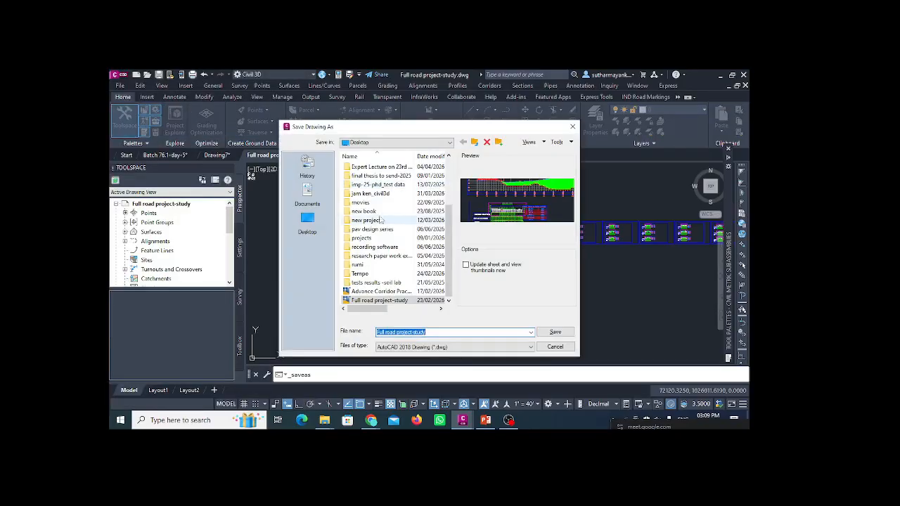
{"action": "scroll", "coordinate": [382, 239], "scroll_direction": "up", "scroll_amount": 2}
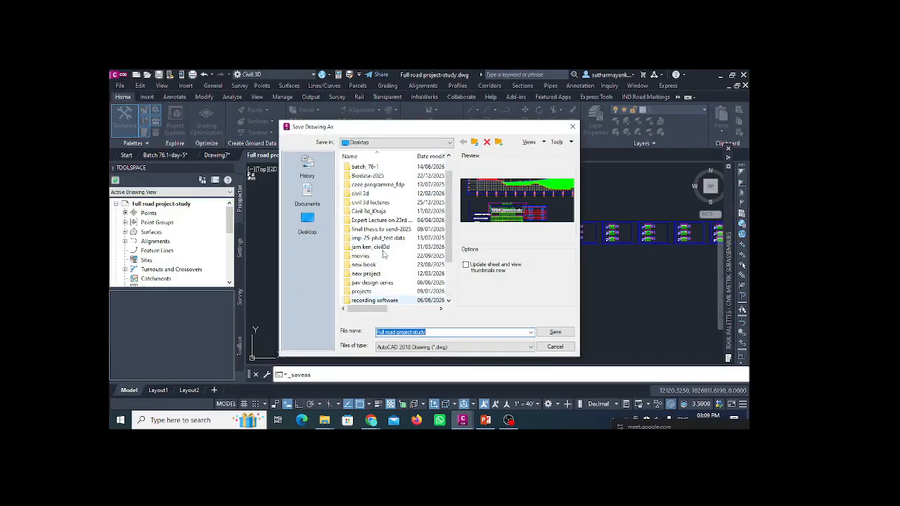
{"action": "double_click", "coordinate": [377, 169]}
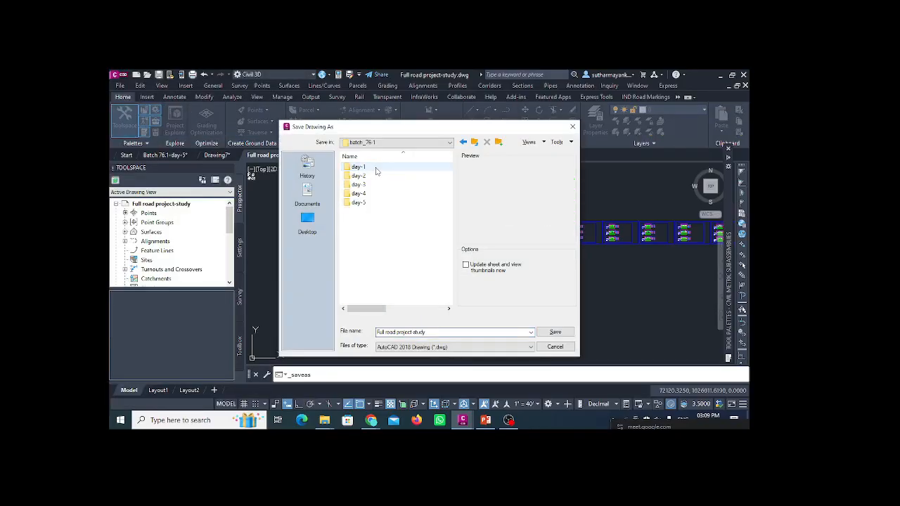
{"action": "double_click", "coordinate": [362, 203]}
{"action": "left_click", "coordinate": [402, 333]}
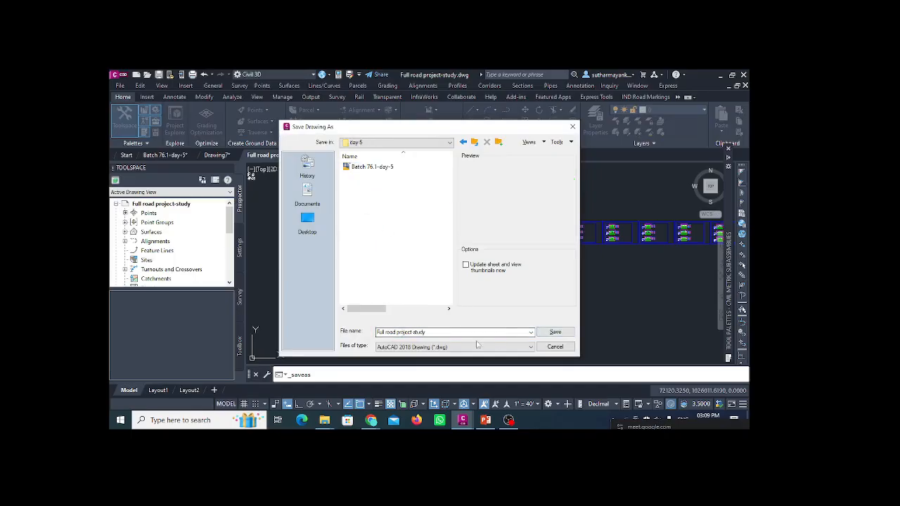
{"action": "left_click", "coordinate": [555, 332]}
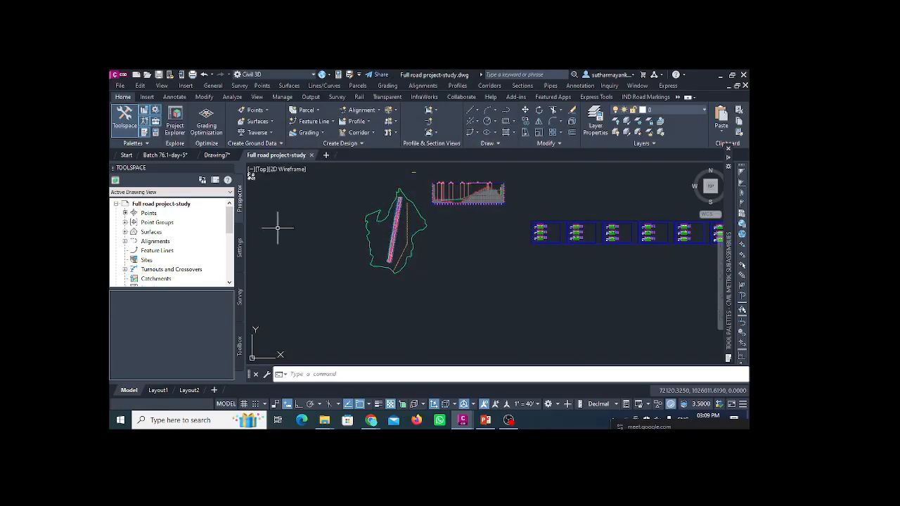
{"action": "scroll", "coordinate": [274, 222], "scroll_direction": "down", "scroll_amount": 4}
{"action": "scroll", "coordinate": [362, 225], "scroll_direction": "up", "scroll_amount": 2}
{"action": "middle_click_drag", "start_coordinate": [351, 228], "coordinate": [360, 229]}
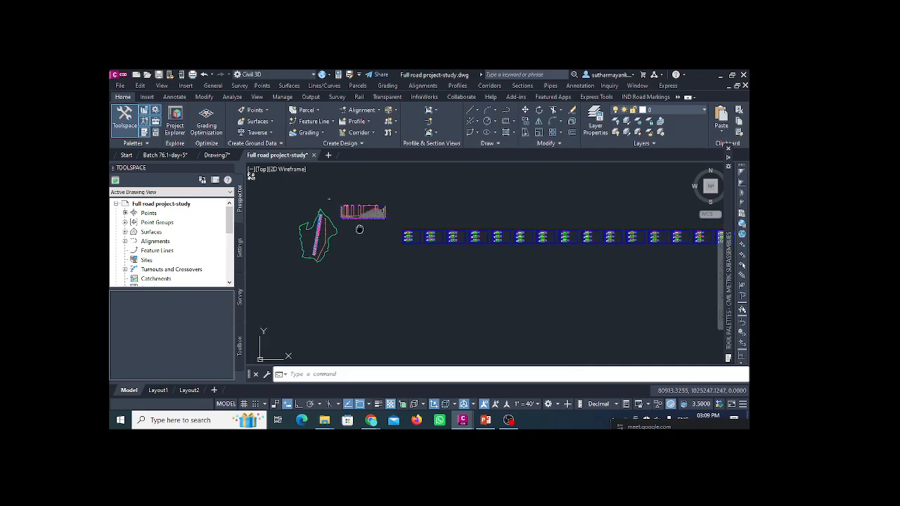
Delete the existing corridor and alignments inside the surface boundary, along with the small leftover object just north of the surface
{"action": "scroll", "coordinate": [355, 228], "scroll_direction": "up", "scroll_amount": 5}
{"action": "left_click", "coordinate": [345, 227]}
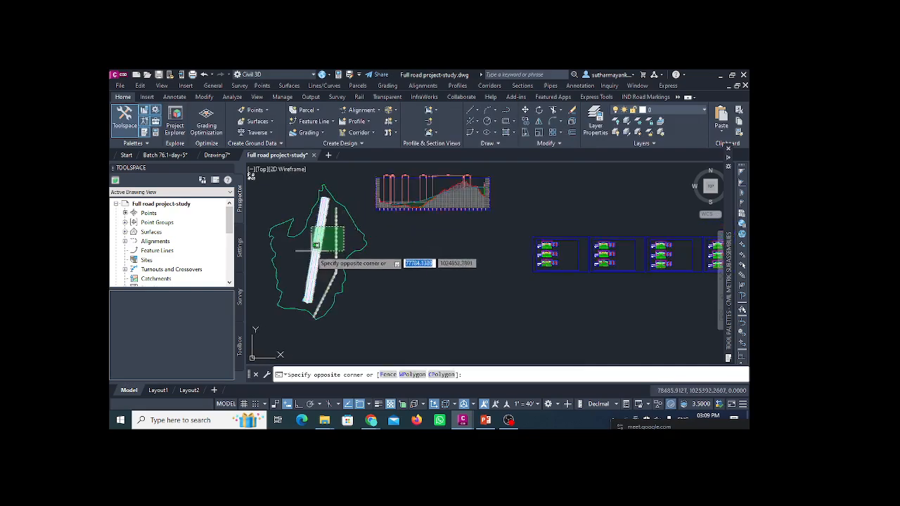
{"action": "left_click", "coordinate": [316, 250]}
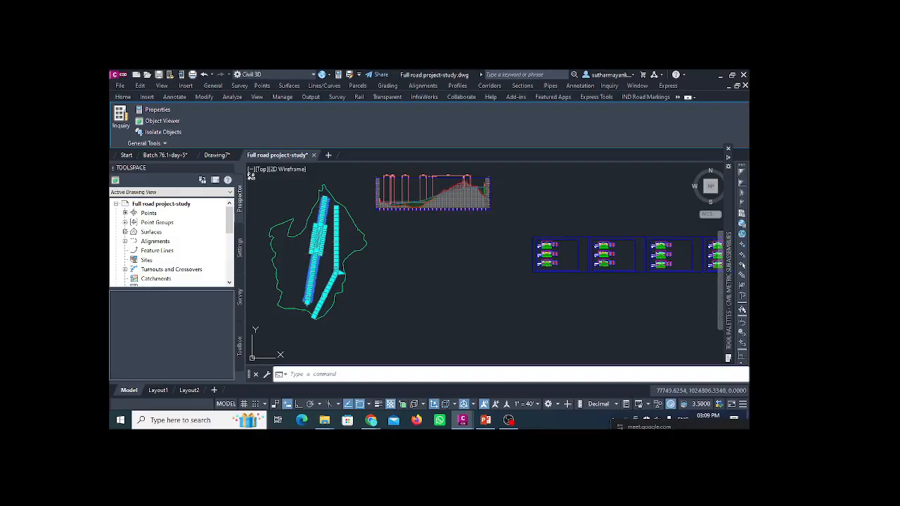
{"action": "key", "text": "Delete"}
{"action": "scroll", "coordinate": [432, 238], "scroll_direction": "down", "scroll_amount": 1}
{"action": "scroll", "coordinate": [380, 181], "scroll_direction": "up", "scroll_amount": 1}
{"action": "left_click", "coordinate": [392, 184]}
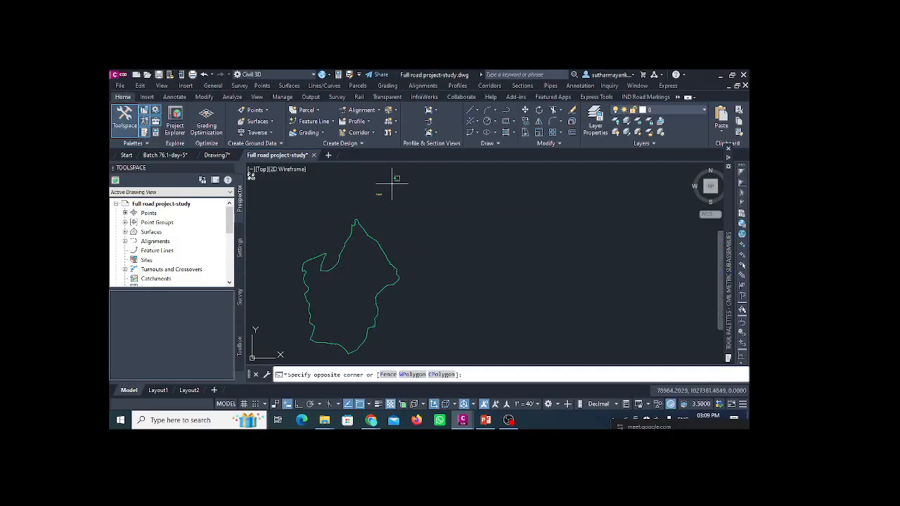
{"action": "left_click", "coordinate": [368, 207]}
{"action": "key", "text": "Delete"}
Create a centerline alignment named ROAD 1 with the Proposed style and the Major and Minor only label set
{"action": "middle_click_drag", "start_coordinate": [330, 231], "coordinate": [390, 206]}
{"action": "scroll", "coordinate": [336, 251], "scroll_direction": "up", "scroll_amount": 2}
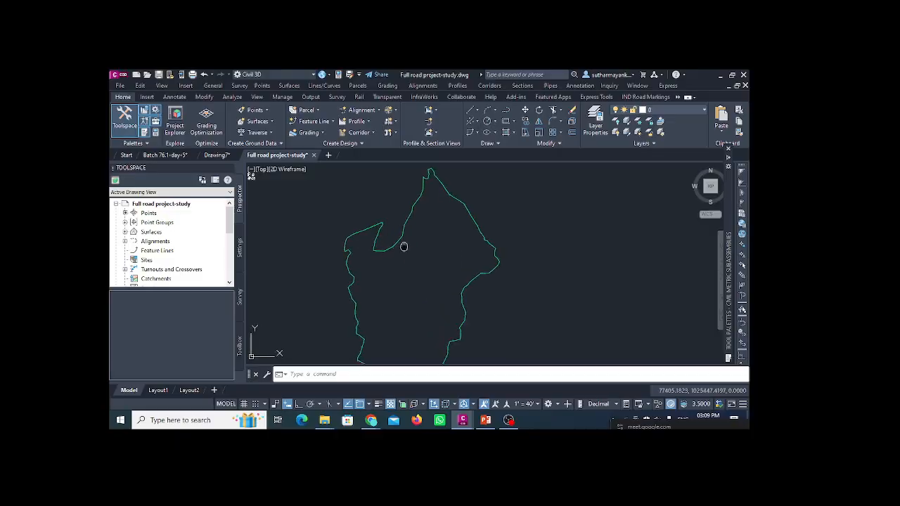
{"action": "middle_click_drag", "start_coordinate": [403, 245], "coordinate": [403, 226]}
{"action": "left_click", "coordinate": [361, 109]}
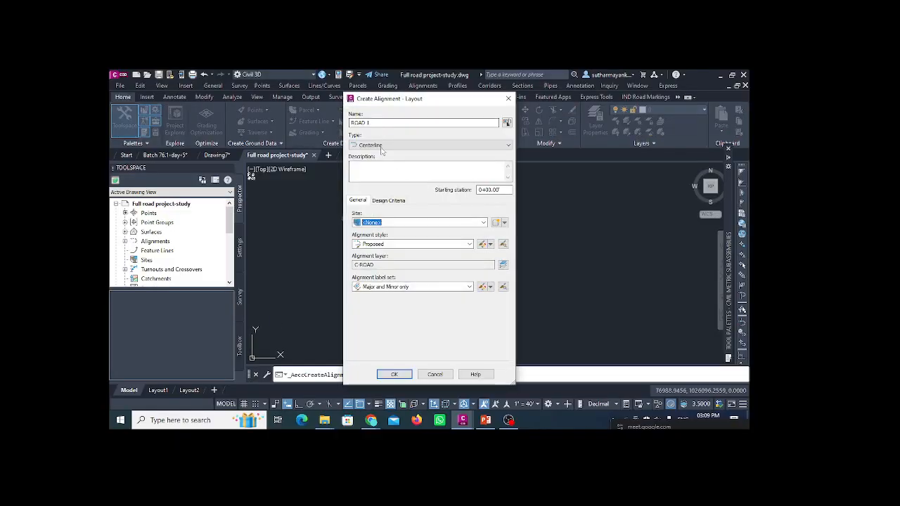
{"action": "left_click", "coordinate": [377, 123]}
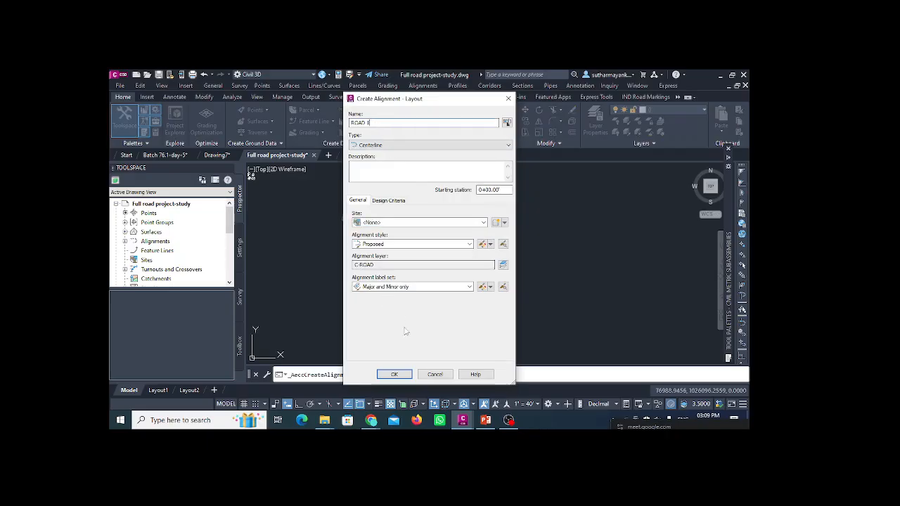
{"action": "left_click", "coordinate": [394, 374]}
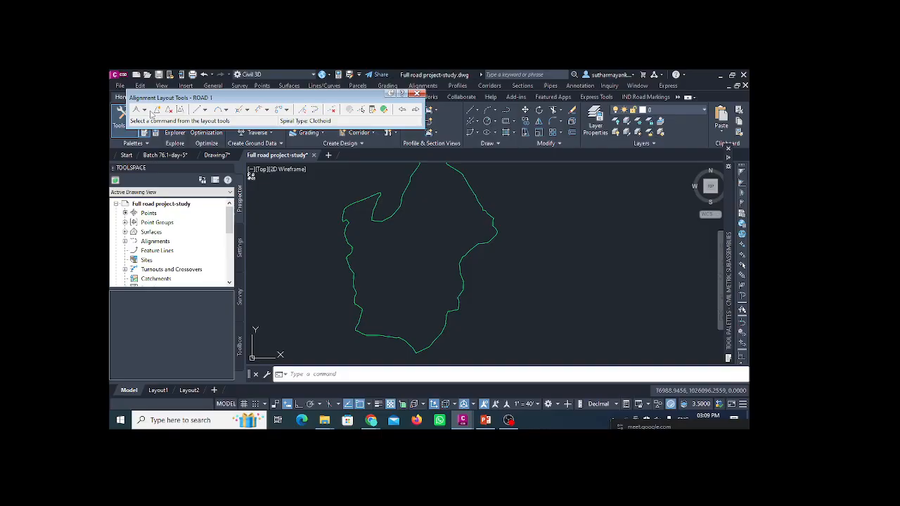
Lay out ROAD 1 as three tangents with curves, running from the surface's northern tip down its western side to the southern tip
{"action": "left_click", "coordinate": [144, 110]}
{"action": "left_click", "coordinate": [169, 127]}
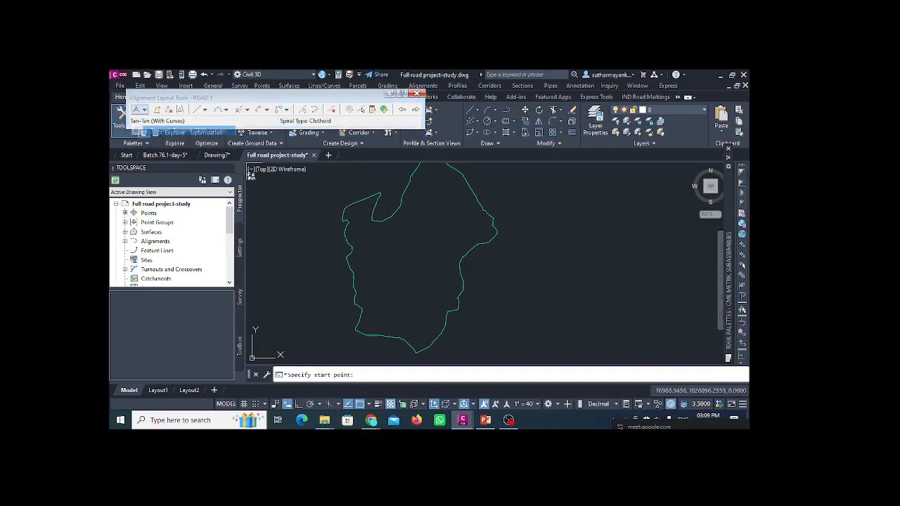
{"action": "left_click", "coordinate": [427, 173]}
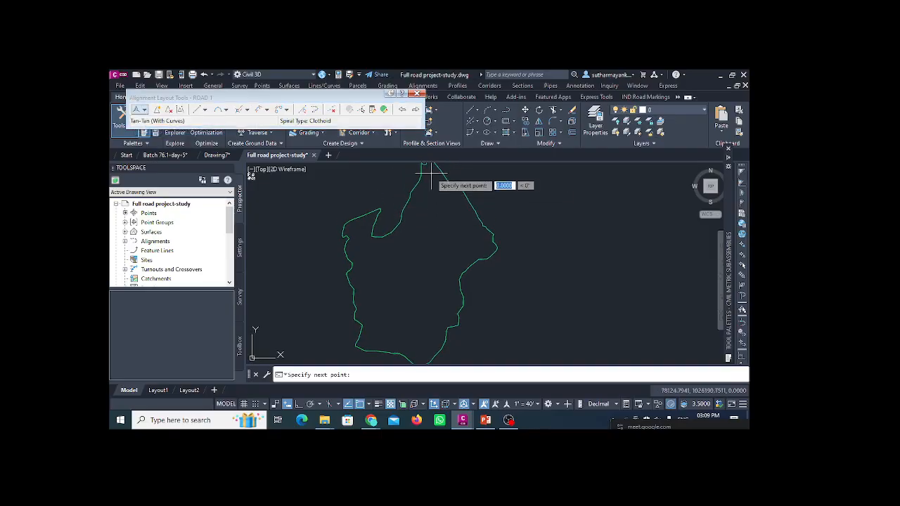
{"action": "left_click", "coordinate": [394, 250]}
{"action": "middle_click_drag", "start_coordinate": [396, 311], "coordinate": [365, 249]}
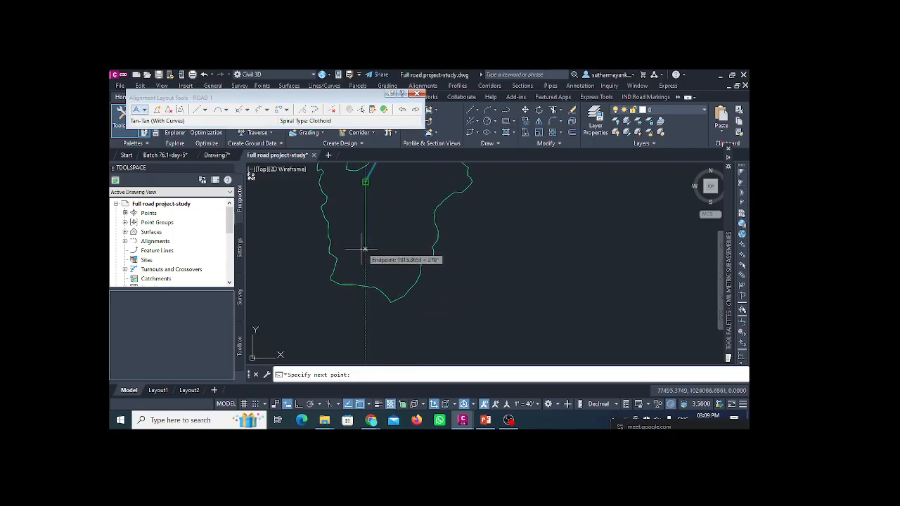
{"action": "scroll", "coordinate": [360, 253], "scroll_direction": "up", "scroll_amount": 2}
{"action": "left_click", "coordinate": [347, 261]}
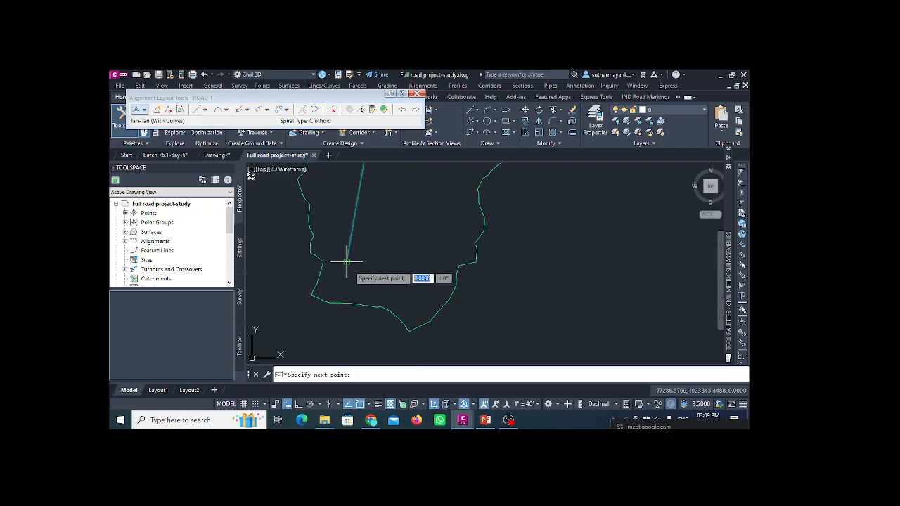
{"action": "left_click", "coordinate": [419, 311]}
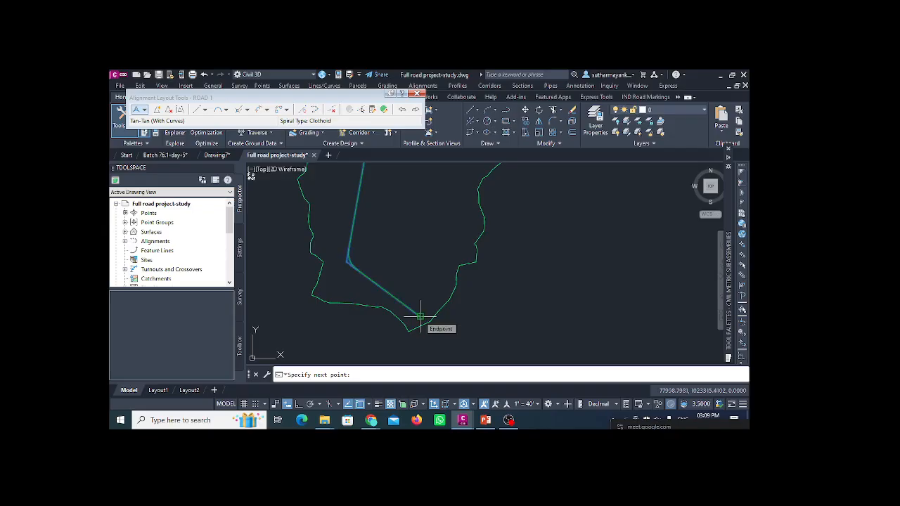
{"action": "key", "text": "Return"}
{"action": "middle_click_drag", "start_coordinate": [390, 252], "coordinate": [382, 267]}
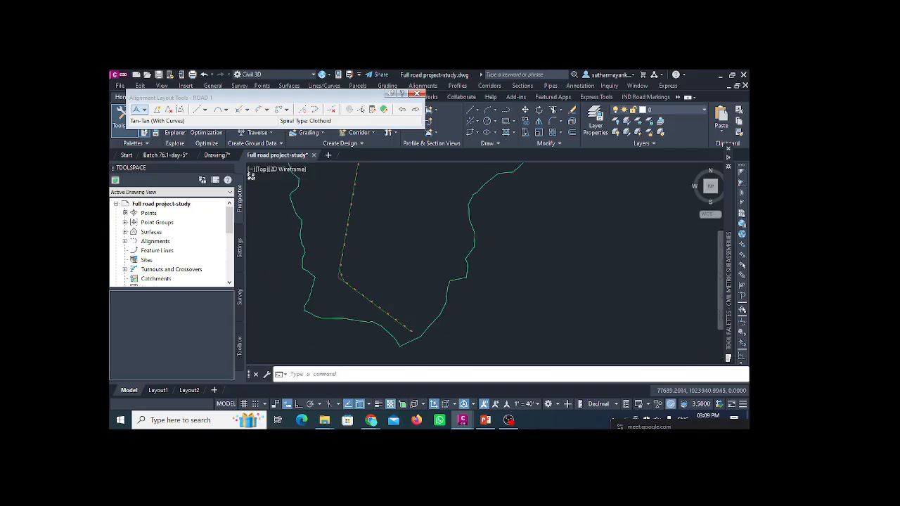
{"action": "middle_click_drag", "start_coordinate": [382, 180], "coordinate": [384, 232]}
{"action": "scroll", "coordinate": [384, 232], "scroll_direction": "down", "scroll_amount": 3}
{"action": "scroll", "coordinate": [378, 221], "scroll_direction": "up", "scroll_amount": 3}
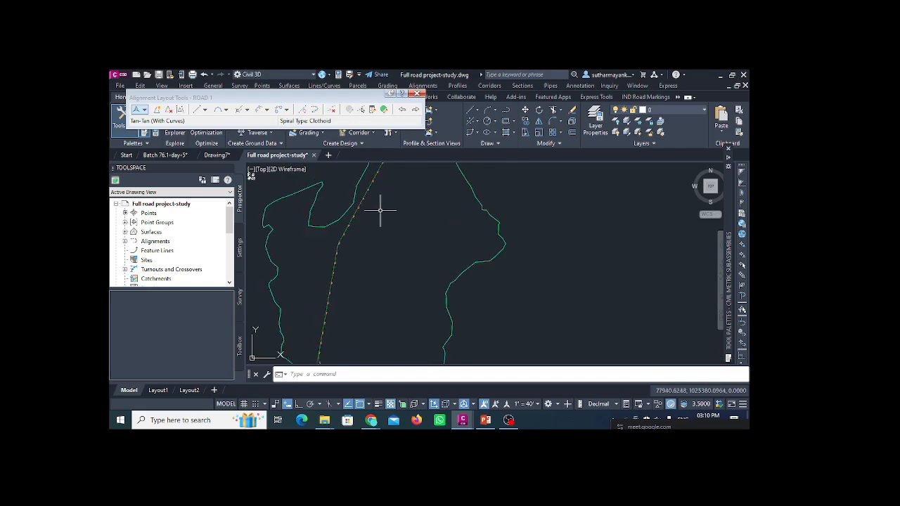
Check which surfaces the drawing contains and what the NSL surface holds
{"action": "left_click", "coordinate": [125, 232]}
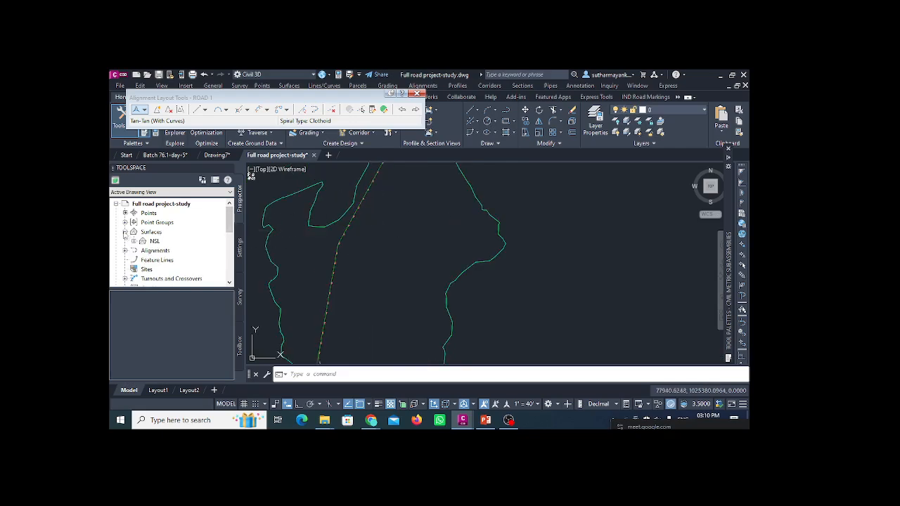
{"action": "left_click", "coordinate": [133, 241]}
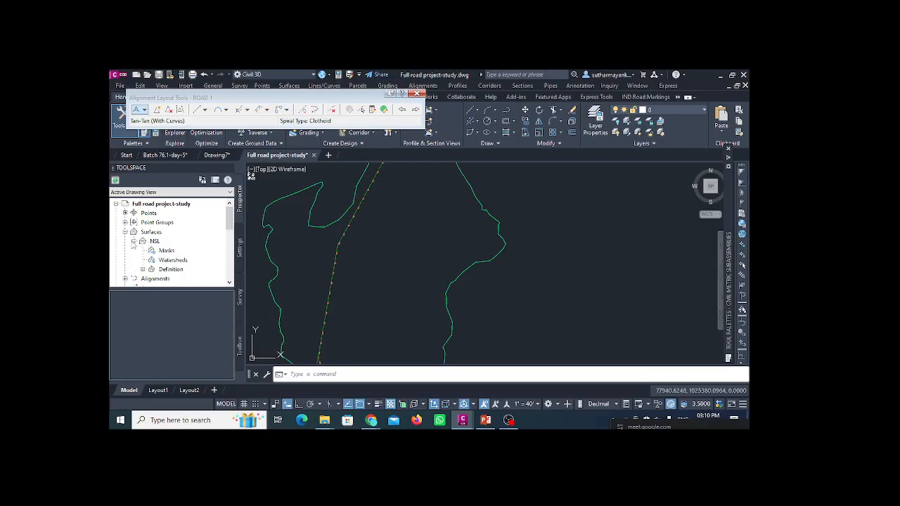
{"action": "left_click", "coordinate": [134, 241]}
{"action": "left_click", "coordinate": [125, 232]}
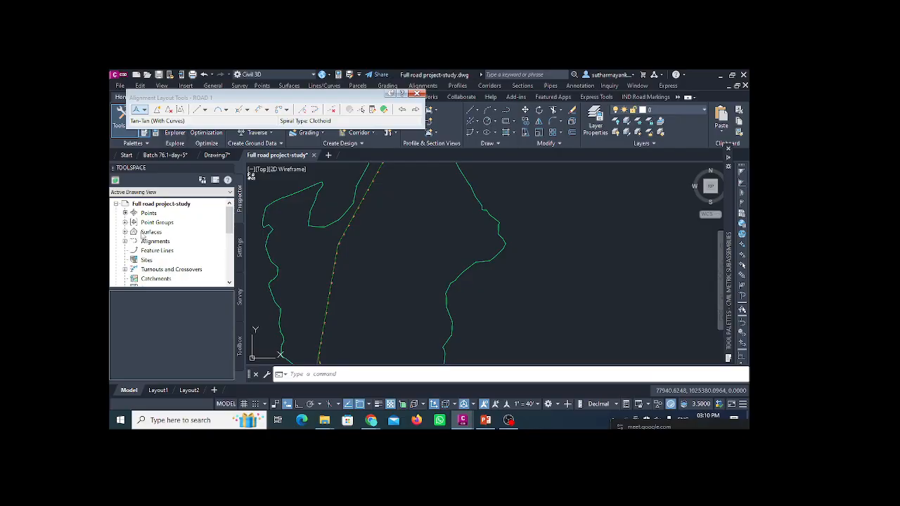
Create a surface profile of ROAD 1 from the NSL surface and place its profile view east of the surface
{"action": "scroll", "coordinate": [380, 218], "scroll_direction": "down", "scroll_amount": 2}
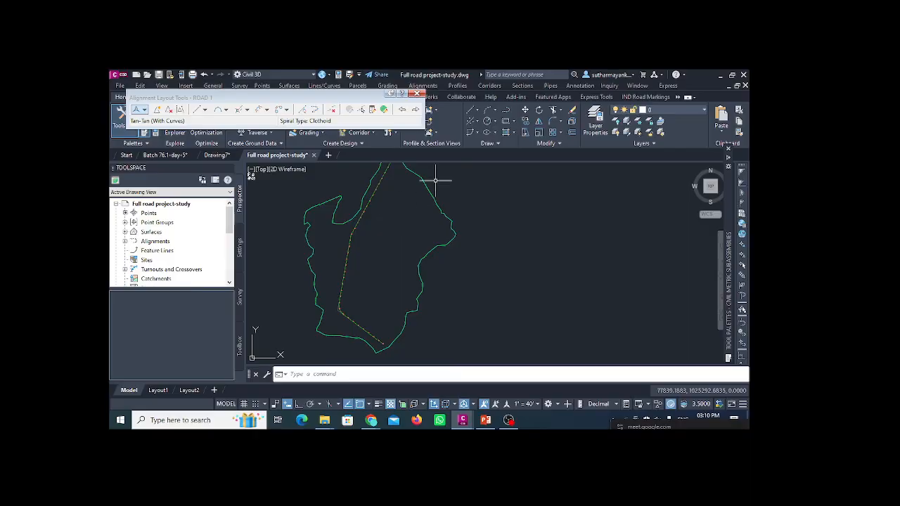
{"action": "left_click", "coordinate": [417, 96]}
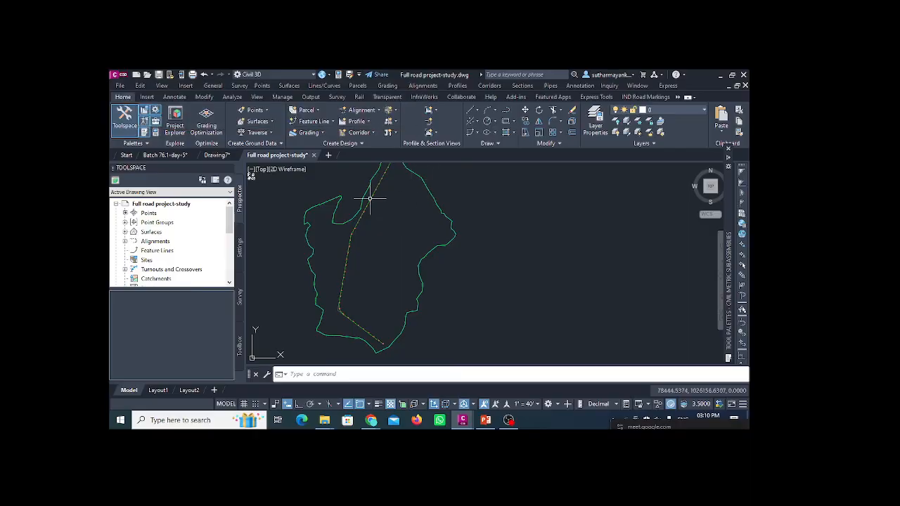
{"action": "scroll", "coordinate": [368, 204], "scroll_direction": "up", "scroll_amount": 3}
{"action": "left_click", "coordinate": [361, 211]}
{"action": "scroll", "coordinate": [348, 227], "scroll_direction": "down", "scroll_amount": 2}
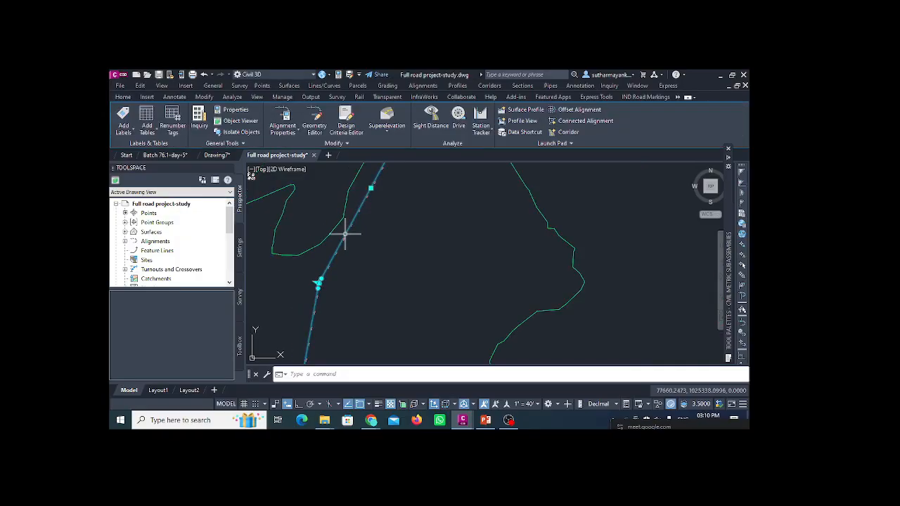
{"action": "left_click", "coordinate": [521, 110]}
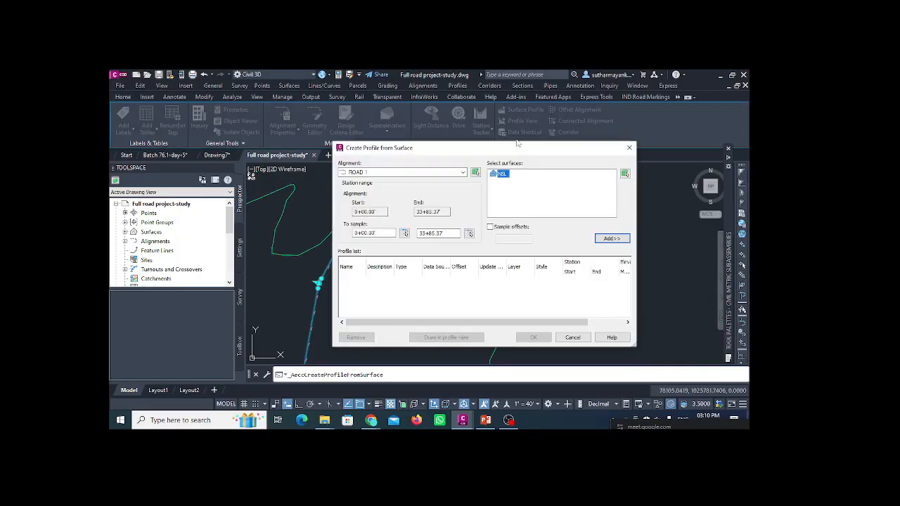
{"action": "left_click", "coordinate": [603, 240]}
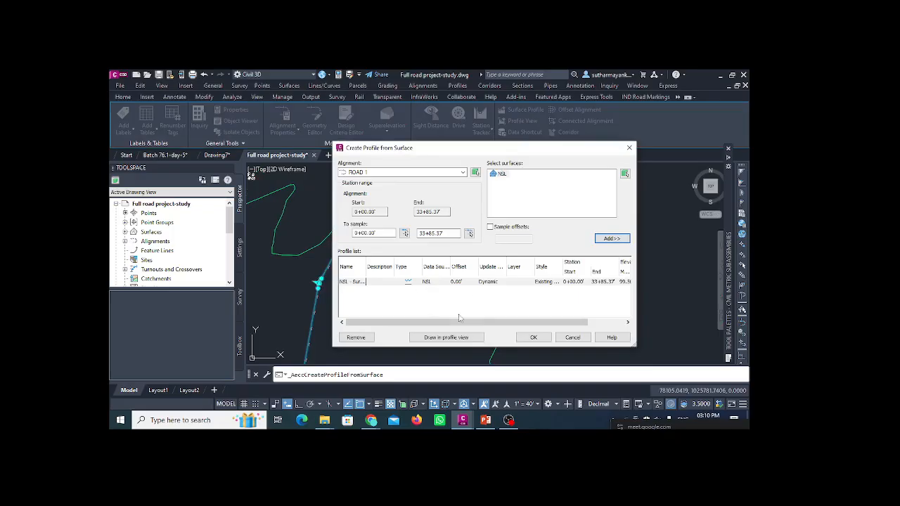
{"action": "left_click", "coordinate": [461, 338]}
{"action": "left_click", "coordinate": [369, 317]}
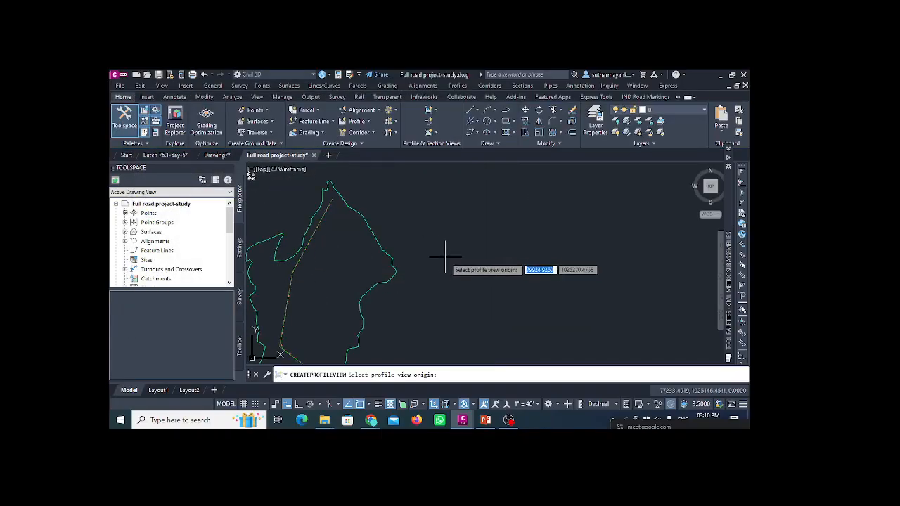
{"action": "left_click", "coordinate": [458, 276]}
Create a layout profile named DP RD1 for ROAD 1 with the Design Profile style and Complete Label Set
{"action": "scroll", "coordinate": [553, 251], "scroll_direction": "up", "scroll_amount": 3}
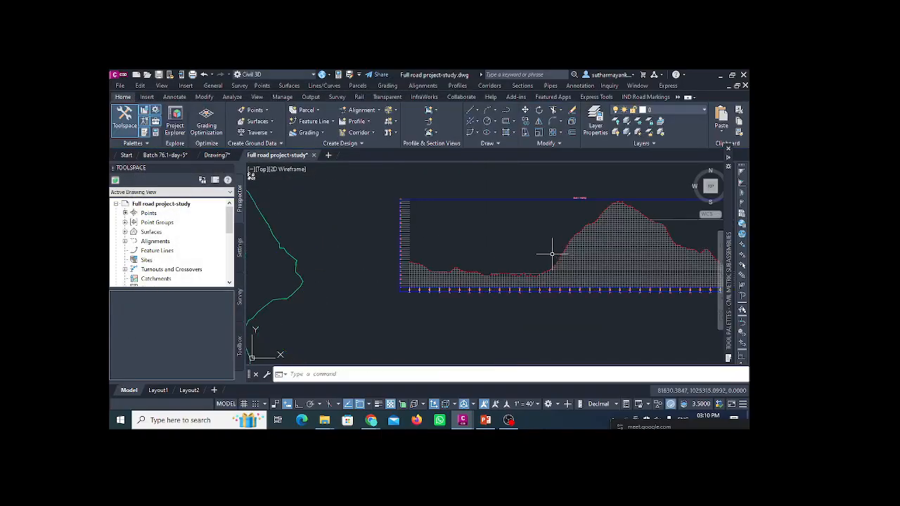
{"action": "scroll", "coordinate": [431, 244], "scroll_direction": "down", "scroll_amount": 3}
{"action": "scroll", "coordinate": [398, 245], "scroll_direction": "up", "scroll_amount": 2}
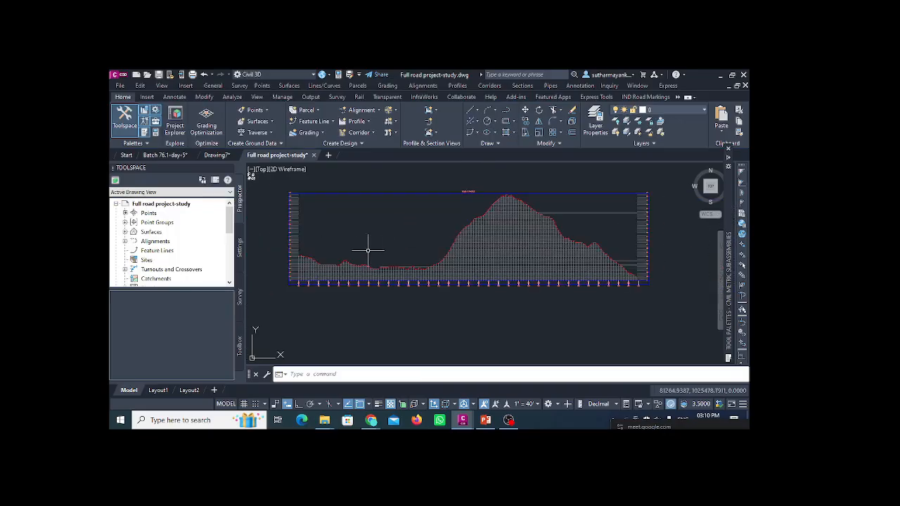
{"action": "scroll", "coordinate": [420, 243], "scroll_direction": "up", "scroll_amount": 2}
{"action": "scroll", "coordinate": [422, 253], "scroll_direction": "down", "scroll_amount": 3}
{"action": "left_click", "coordinate": [439, 268]}
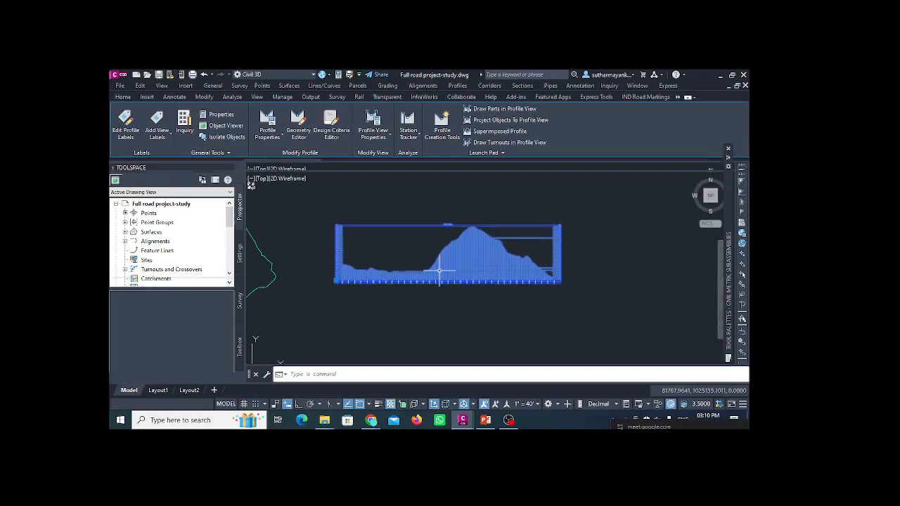
{"action": "left_click", "coordinate": [443, 127]}
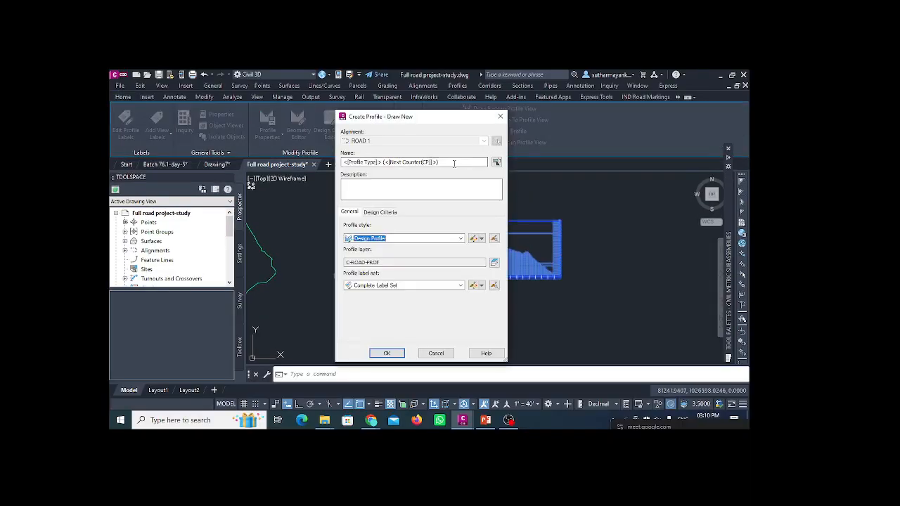
{"action": "left_click_drag", "start_coordinate": [450, 162], "coordinate": [339, 163]}
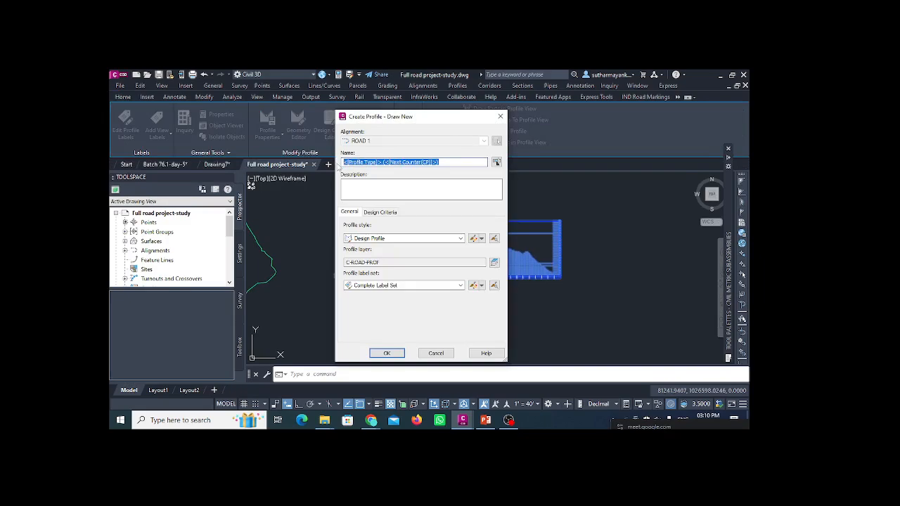
{"action": "type", "text": "DP RD"}
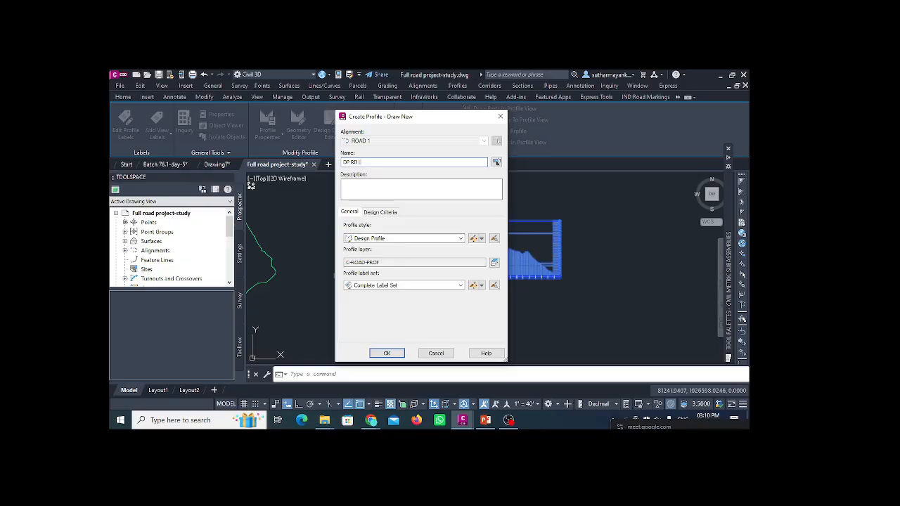
{"action": "type", "text": "1"}
{"action": "key", "text": "Return"}
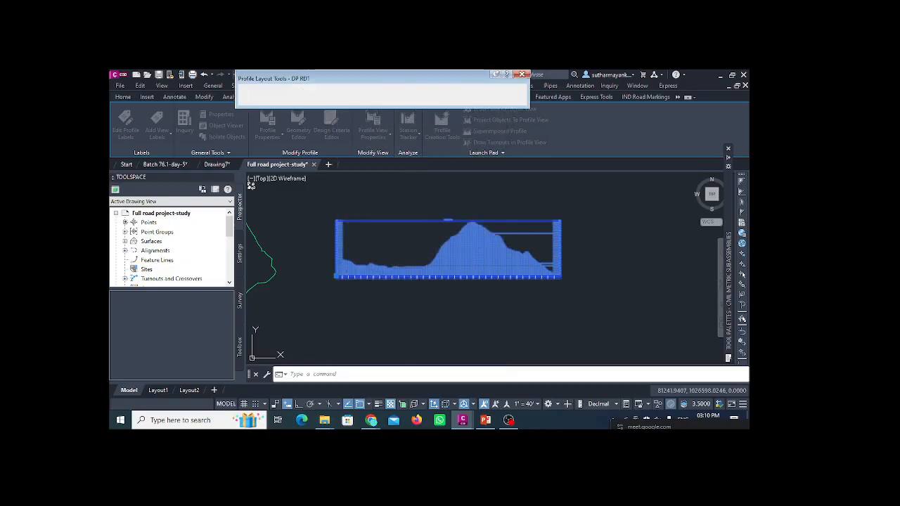
Draw the DP RD1 design profile as tangents with curves from the ground profile's start through the low section to the foot of the hill
{"action": "left_click", "coordinate": [254, 91]}
{"action": "left_click", "coordinate": [281, 111]}
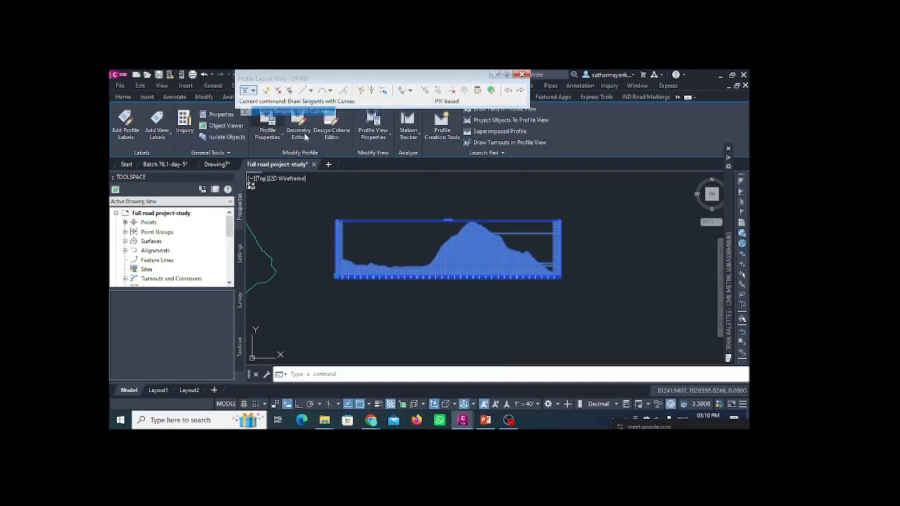
{"action": "scroll", "coordinate": [331, 260], "scroll_direction": "up", "scroll_amount": 6}
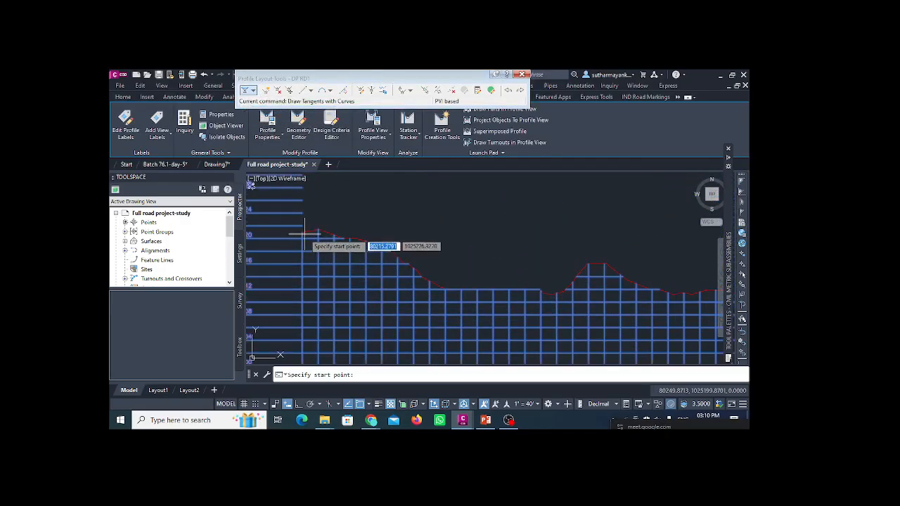
{"action": "left_click", "coordinate": [303, 233]}
{"action": "scroll", "coordinate": [281, 268], "scroll_direction": "down", "scroll_amount": 5}
{"action": "scroll", "coordinate": [401, 274], "scroll_direction": "up", "scroll_amount": 2}
{"action": "scroll", "coordinate": [373, 270], "scroll_direction": "up", "scroll_amount": 2}
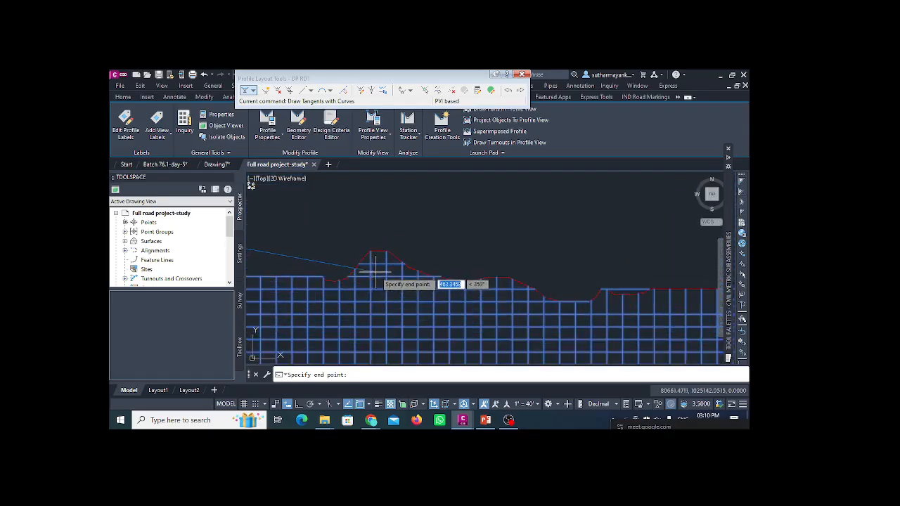
{"action": "scroll", "coordinate": [307, 276], "scroll_direction": "down", "scroll_amount": 2}
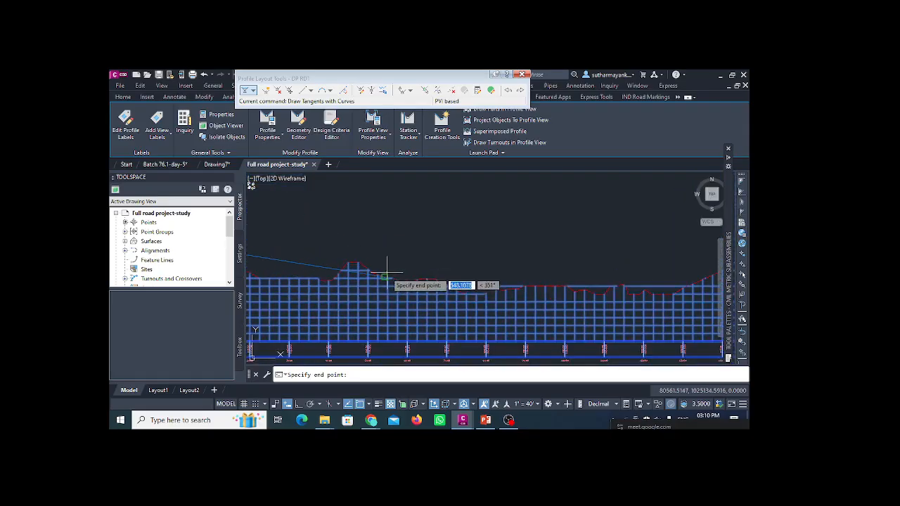
{"action": "left_click", "coordinate": [354, 263]}
{"action": "scroll", "coordinate": [445, 289], "scroll_direction": "down", "scroll_amount": 2}
{"action": "scroll", "coordinate": [445, 288], "scroll_direction": "up", "scroll_amount": 2}
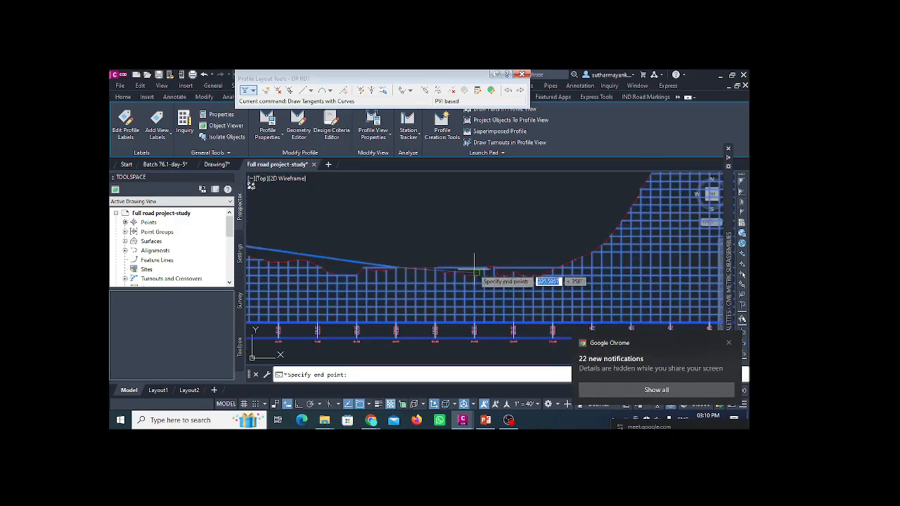
{"action": "scroll", "coordinate": [507, 271], "scroll_direction": "down", "scroll_amount": 2}
{"action": "scroll", "coordinate": [507, 271], "scroll_direction": "up", "scroll_amount": 2}
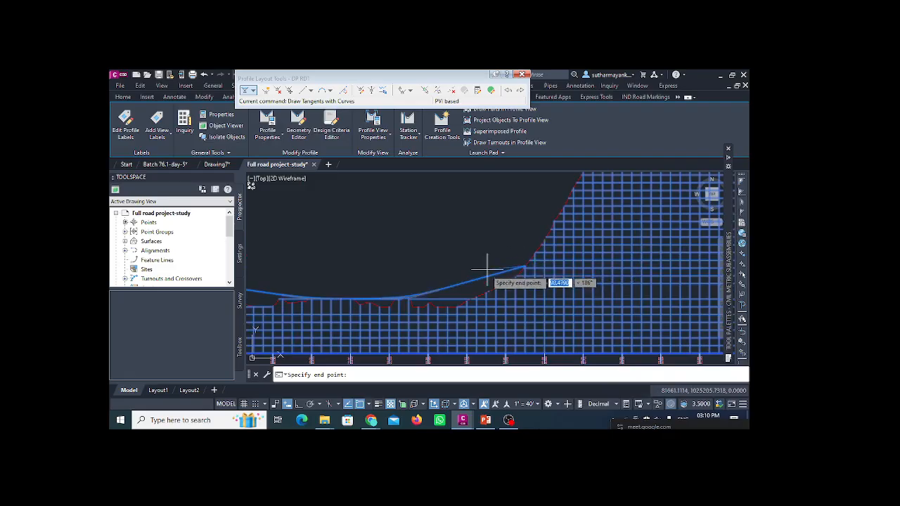
{"action": "scroll", "coordinate": [555, 246], "scroll_direction": "down", "scroll_amount": 2}
{"action": "scroll", "coordinate": [561, 240], "scroll_direction": "up", "scroll_amount": 2}
Continue the design profile through the hill and down its far slope, ending at the profile's end near elevation 116
{"action": "scroll", "coordinate": [561, 241], "scroll_direction": "down", "scroll_amount": 3}
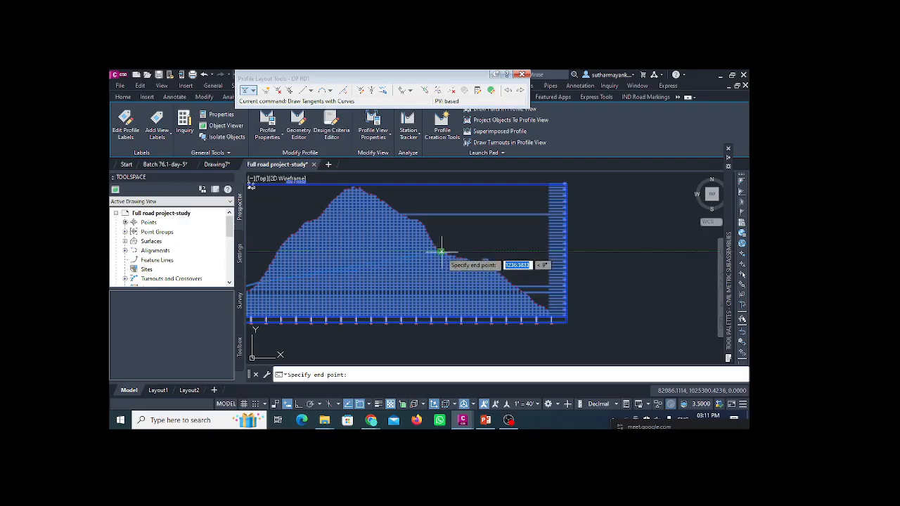
{"action": "scroll", "coordinate": [453, 259], "scroll_direction": "up", "scroll_amount": 3}
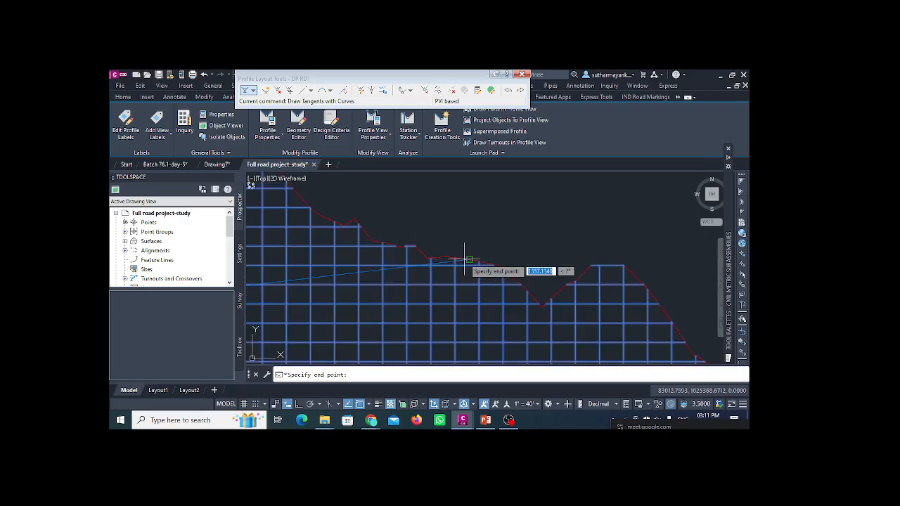
{"action": "scroll", "coordinate": [485, 282], "scroll_direction": "down", "scroll_amount": 1}
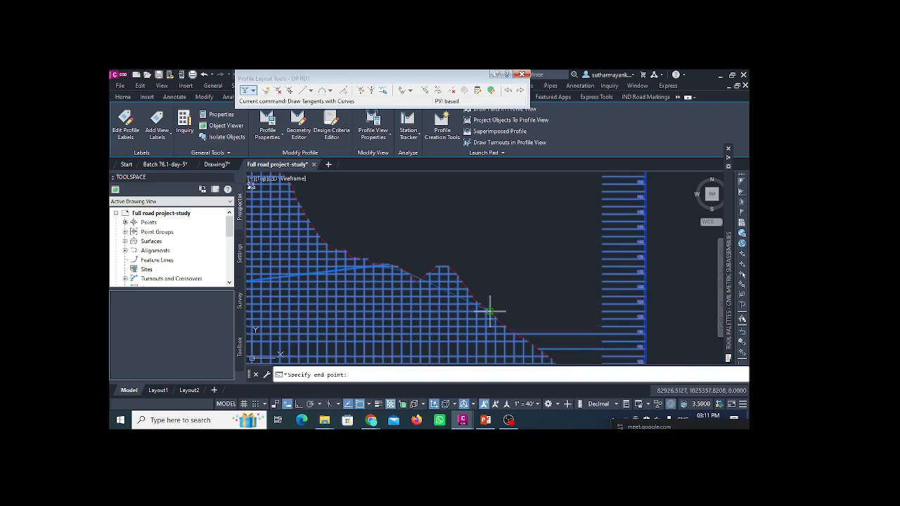
{"action": "scroll", "coordinate": [428, 242], "scroll_direction": "up", "scroll_amount": 3}
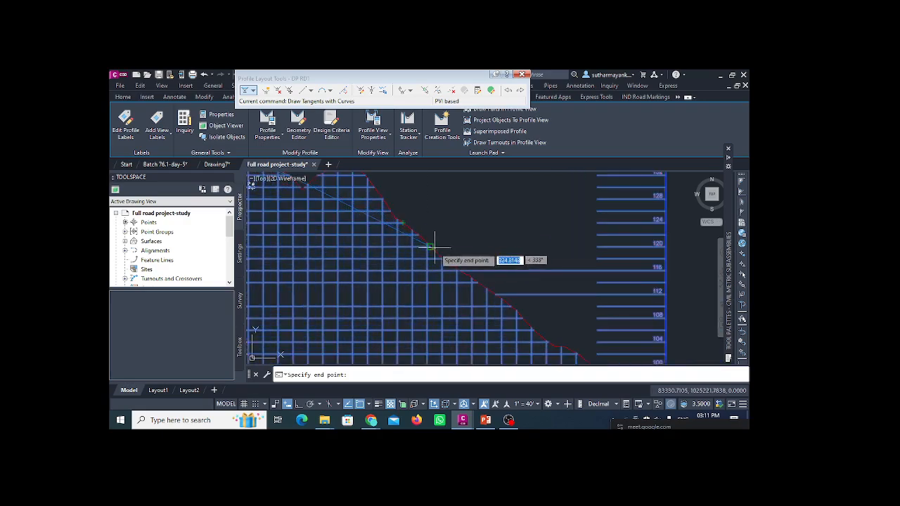
{"action": "left_click", "coordinate": [442, 252]}
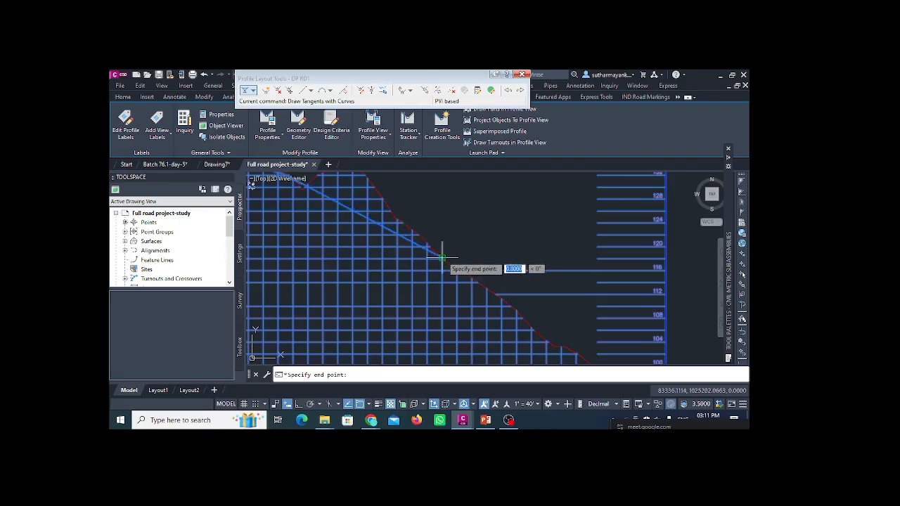
{"action": "left_click", "coordinate": [597, 271]}
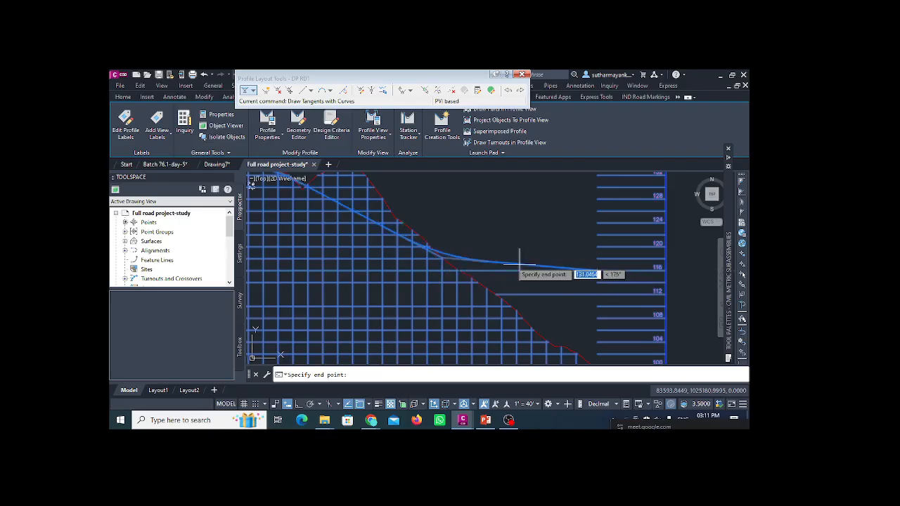
{"action": "key", "text": "Return"}
Lower the design profile's crest PVI just past the large hill so it sits below the ground line
{"action": "scroll", "coordinate": [531, 265], "scroll_direction": "down", "scroll_amount": 4}
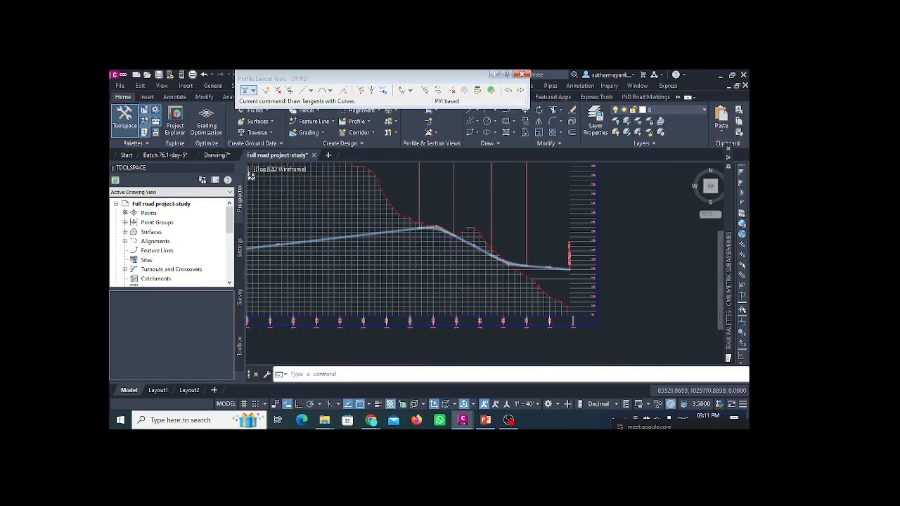
{"action": "scroll", "coordinate": [518, 261], "scroll_direction": "up", "scroll_amount": 6}
{"action": "scroll", "coordinate": [519, 253], "scroll_direction": "down", "scroll_amount": 4}
{"action": "scroll", "coordinate": [521, 259], "scroll_direction": "up", "scroll_amount": 2}
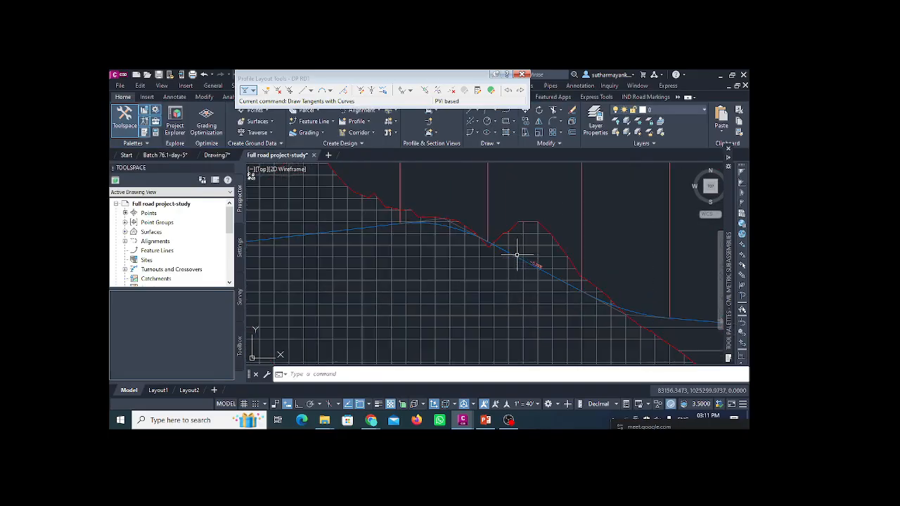
{"action": "left_click", "coordinate": [488, 241]}
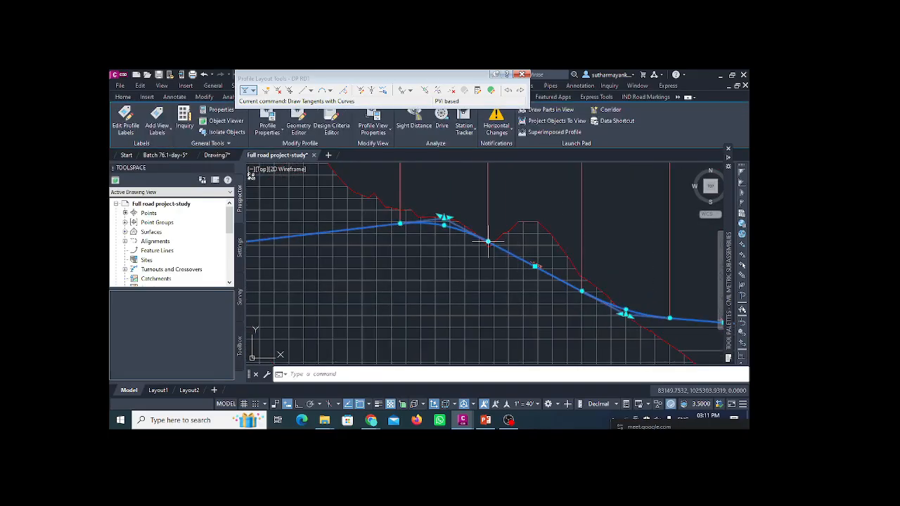
{"action": "left_click", "coordinate": [444, 231]}
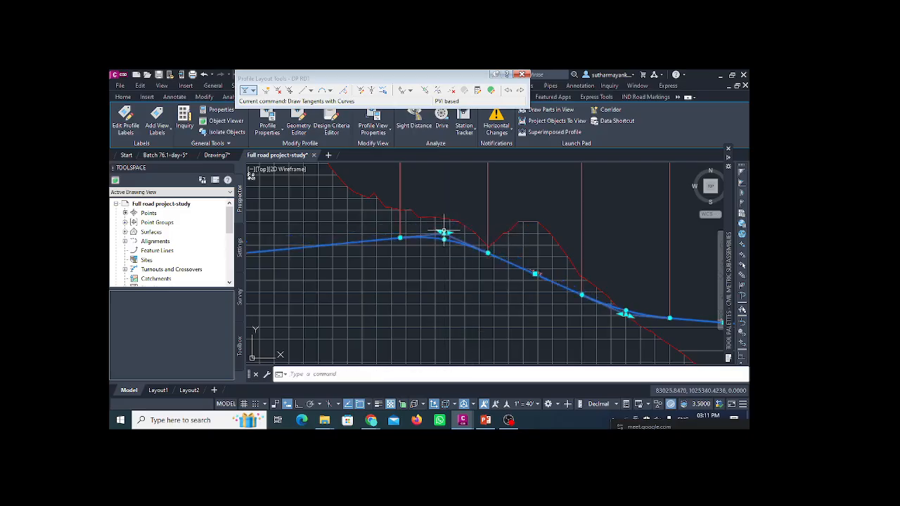
{"action": "scroll", "coordinate": [537, 271], "scroll_direction": "up", "scroll_amount": 3}
{"action": "scroll", "coordinate": [488, 251], "scroll_direction": "down", "scroll_amount": 4}
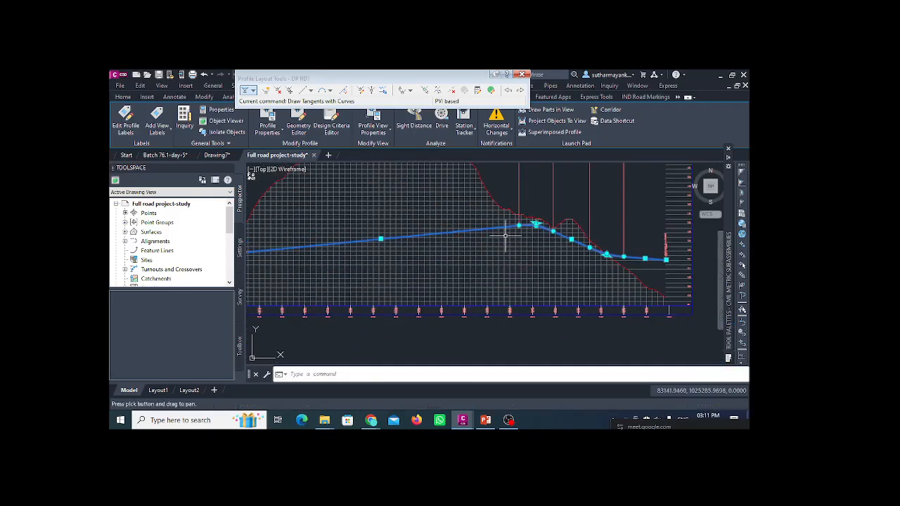
{"action": "scroll", "coordinate": [422, 243], "scroll_direction": "up", "scroll_amount": 3}
{"action": "scroll", "coordinate": [394, 246], "scroll_direction": "down", "scroll_amount": 5}
{"action": "scroll", "coordinate": [400, 225], "scroll_direction": "up", "scroll_amount": 1}
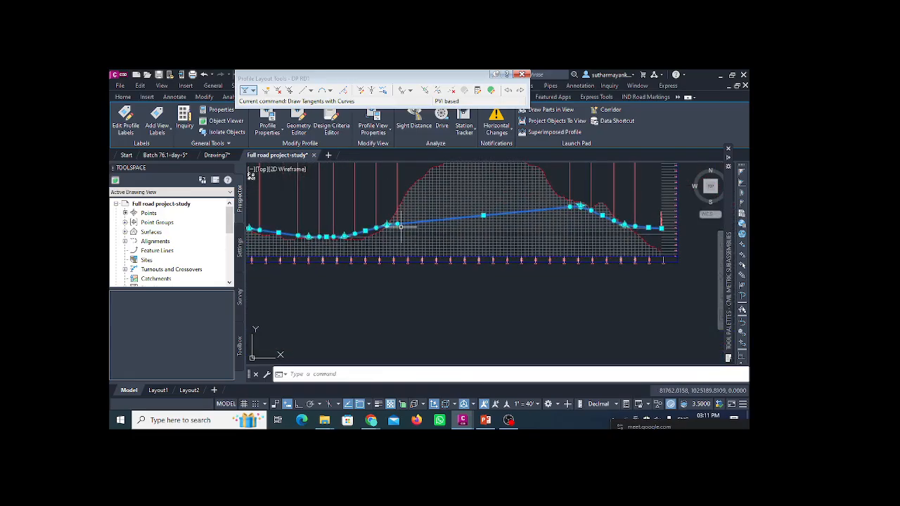
{"action": "key", "text": "Escape"}
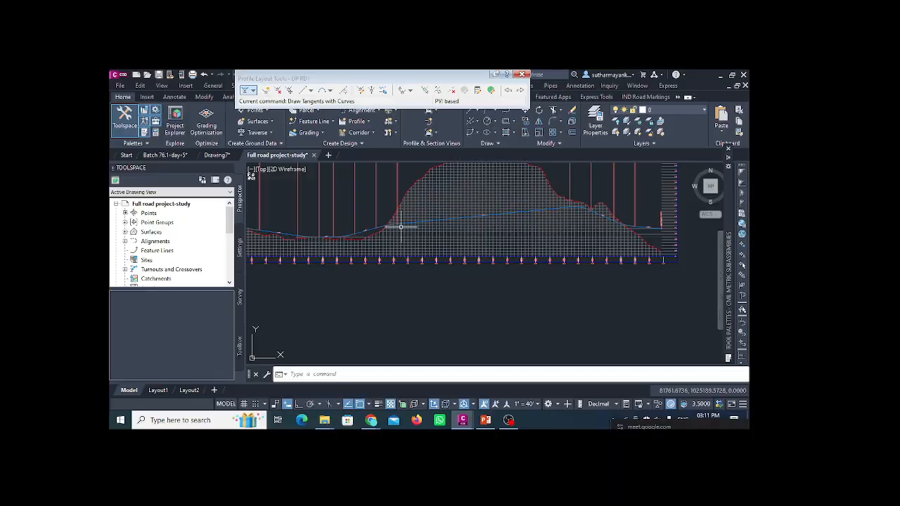
Examine how the design profile follows the ground through the low section, and close the profile layout tools
{"action": "scroll", "coordinate": [401, 226], "scroll_direction": "up", "scroll_amount": 3}
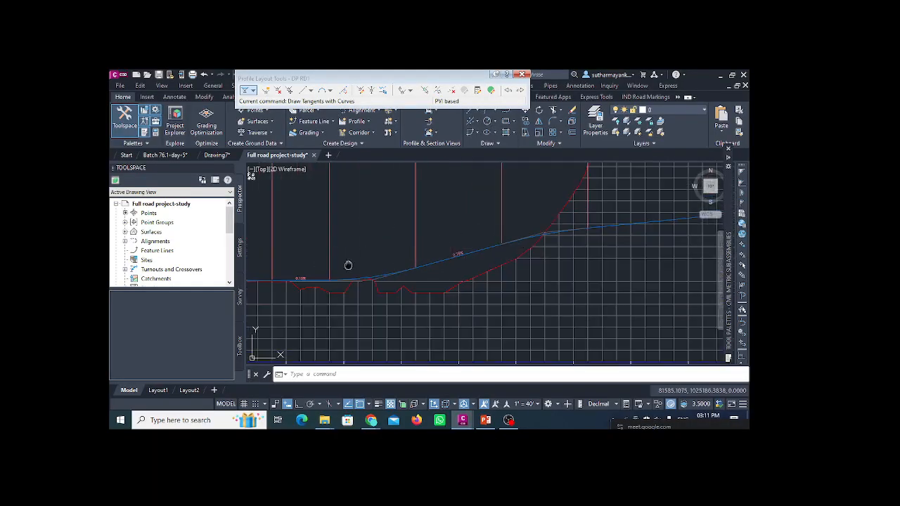
{"action": "middle_click_drag", "start_coordinate": [348, 265], "coordinate": [422, 251]}
{"action": "scroll", "coordinate": [377, 274], "scroll_direction": "up", "scroll_amount": 2}
{"action": "middle_click_drag", "start_coordinate": [377, 274], "coordinate": [471, 230]}
{"action": "scroll", "coordinate": [433, 251], "scroll_direction": "down", "scroll_amount": 4}
{"action": "scroll", "coordinate": [354, 240], "scroll_direction": "down", "scroll_amount": 4}
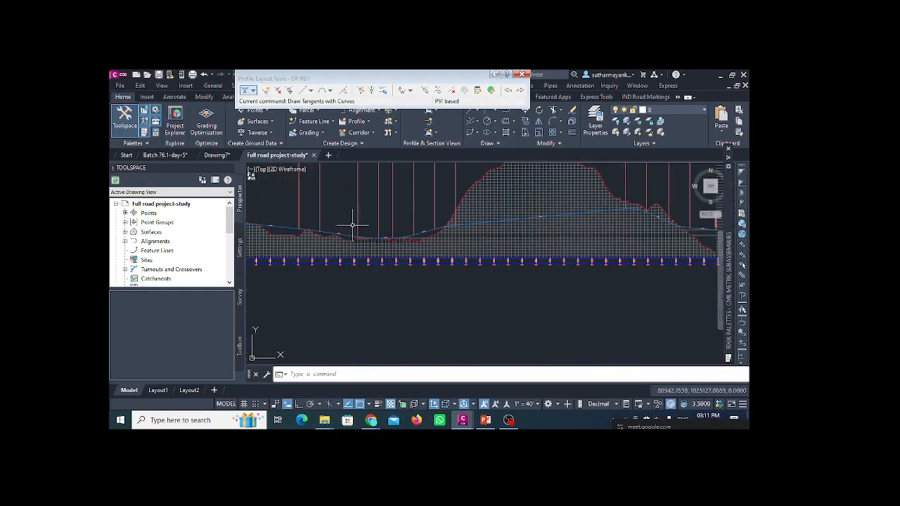
{"action": "left_click", "coordinate": [521, 74]}
Create an assembly named Assembly - 1 with the Basic assembly style and the All Codes code set style
{"action": "scroll", "coordinate": [422, 211], "scroll_direction": "down", "scroll_amount": 4}
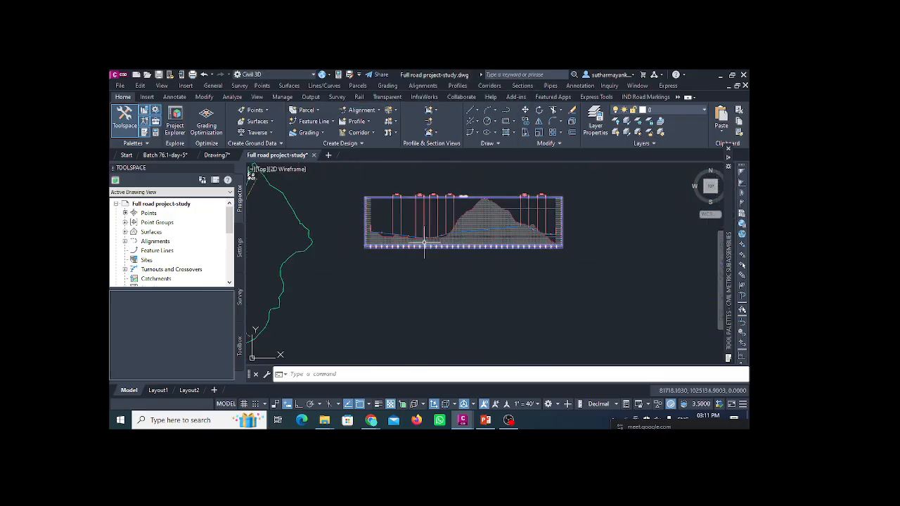
{"action": "scroll", "coordinate": [425, 210], "scroll_direction": "up", "scroll_amount": 2}
{"action": "scroll", "coordinate": [424, 209], "scroll_direction": "down", "scroll_amount": 1}
{"action": "middle_click_drag", "start_coordinate": [390, 232], "coordinate": [467, 227]}
{"action": "scroll", "coordinate": [467, 227], "scroll_direction": "down", "scroll_amount": 2}
{"action": "scroll", "coordinate": [370, 244], "scroll_direction": "up", "scroll_amount": 2}
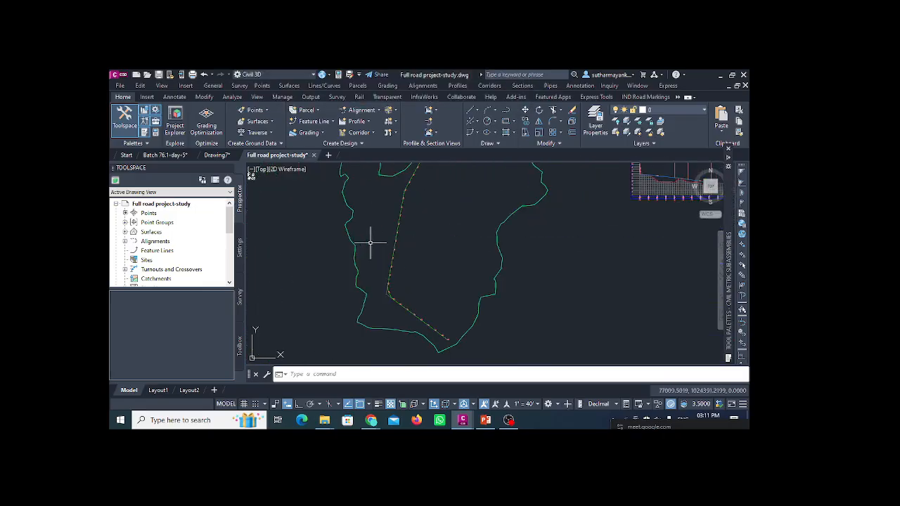
{"action": "left_click", "coordinate": [395, 124]}
{"action": "left_click", "coordinate": [408, 135]}
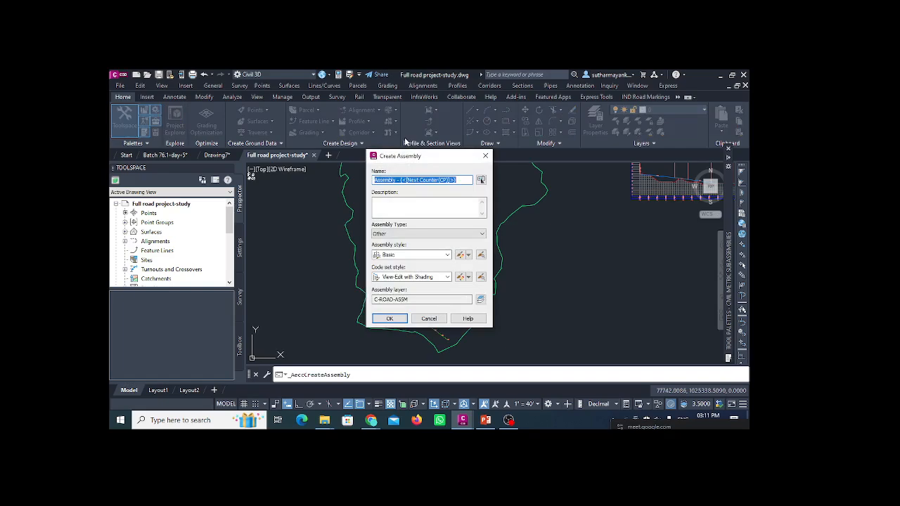
{"action": "double_click", "coordinate": [459, 180]}
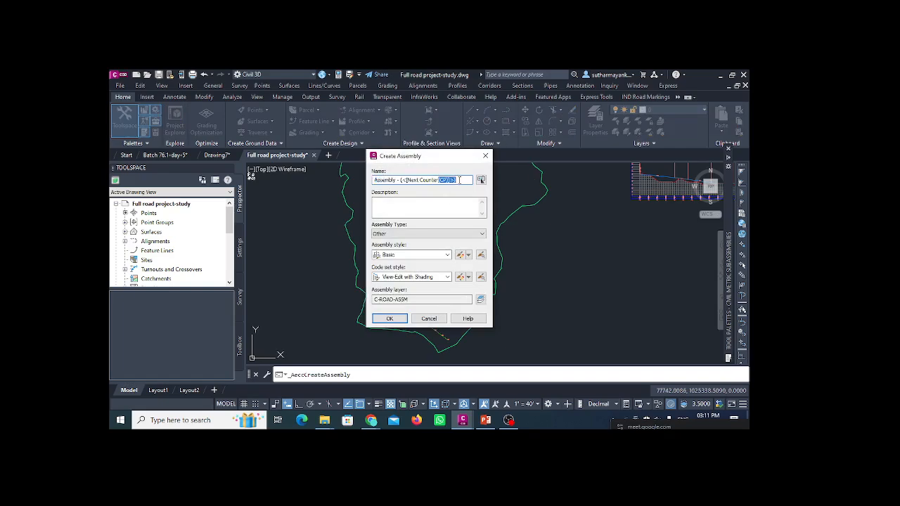
{"action": "type", "text": "1"}
{"action": "left_click", "coordinate": [447, 277]}
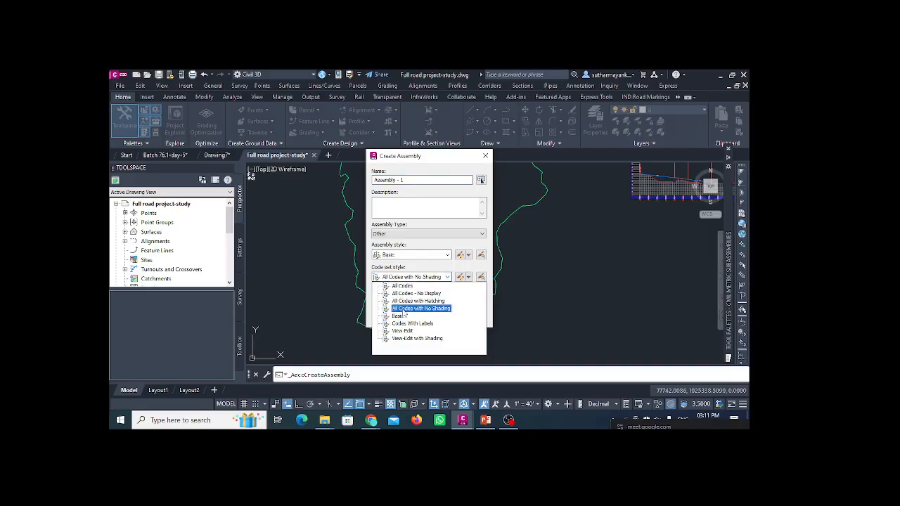
{"action": "left_click", "coordinate": [404, 286]}
{"action": "left_click", "coordinate": [390, 318]}
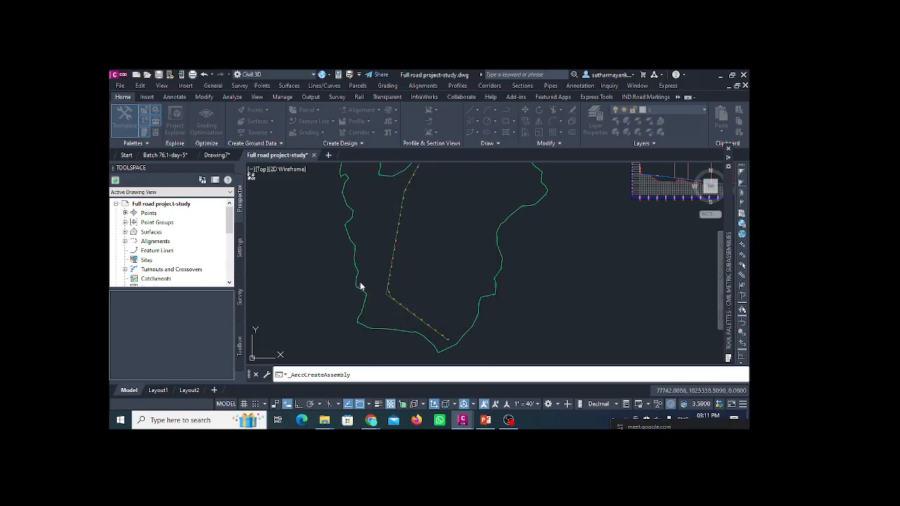
Place the assembly baseline in the empty area east of the surface boundary
{"action": "scroll", "coordinate": [415, 236], "scroll_direction": "down", "scroll_amount": 2}
{"action": "middle_click_drag", "start_coordinate": [417, 234], "coordinate": [330, 210]}
{"action": "scroll", "coordinate": [384, 239], "scroll_direction": "up", "scroll_amount": 3}
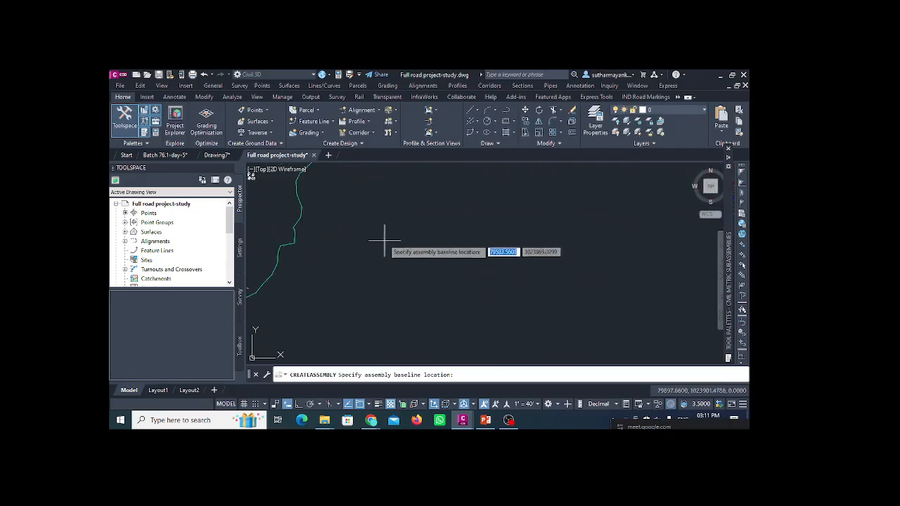
{"action": "left_click", "coordinate": [384, 232]}
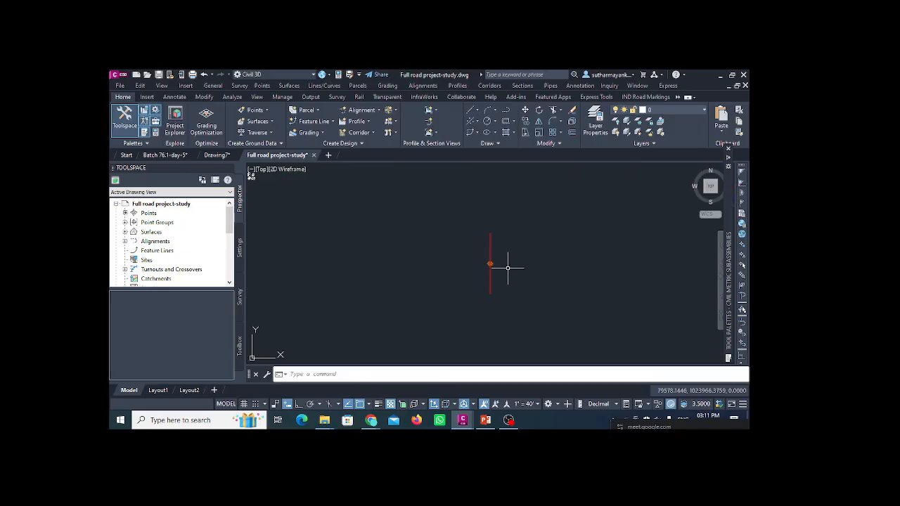
{"action": "scroll", "coordinate": [506, 263], "scroll_direction": "up", "scroll_amount": 4}
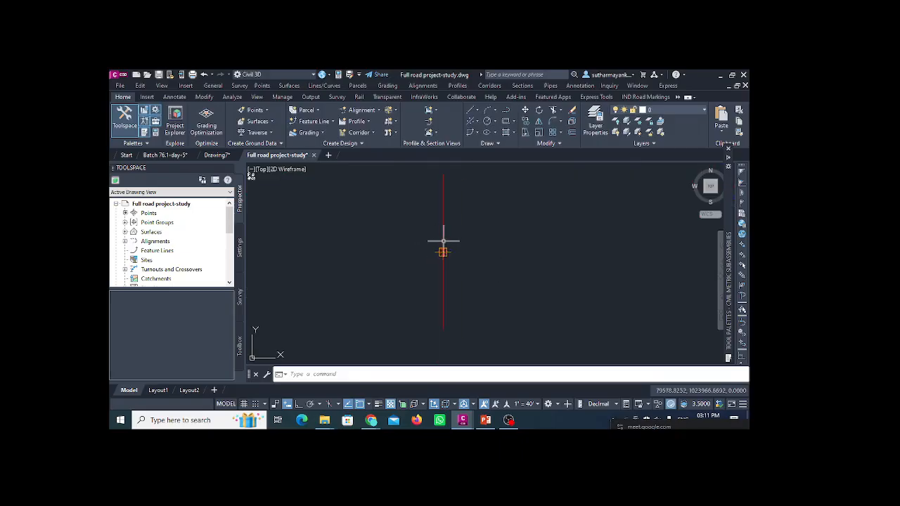
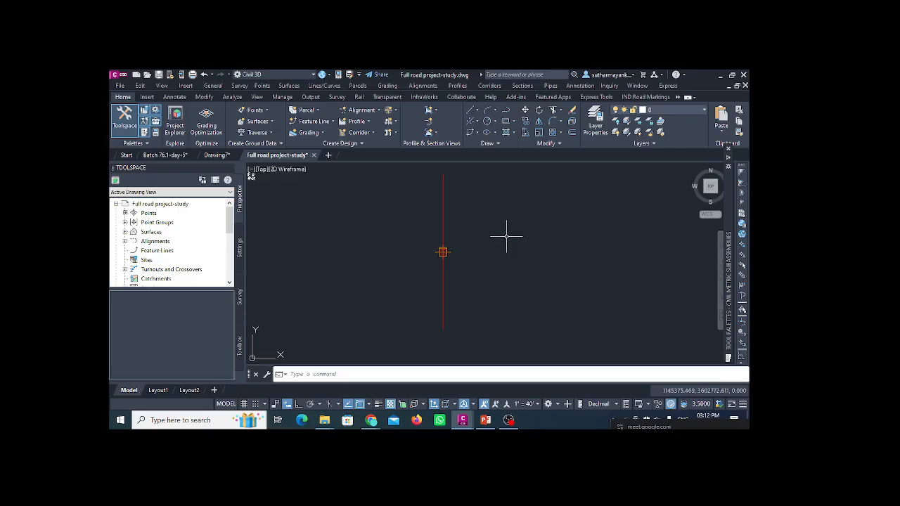
Attach a BasicLane from the Civil Metric Subassemblies to the right side of the assembly baseline, 3.60' wide with a -2.00% slope
{"action": "left_click", "coordinate": [144, 132]}
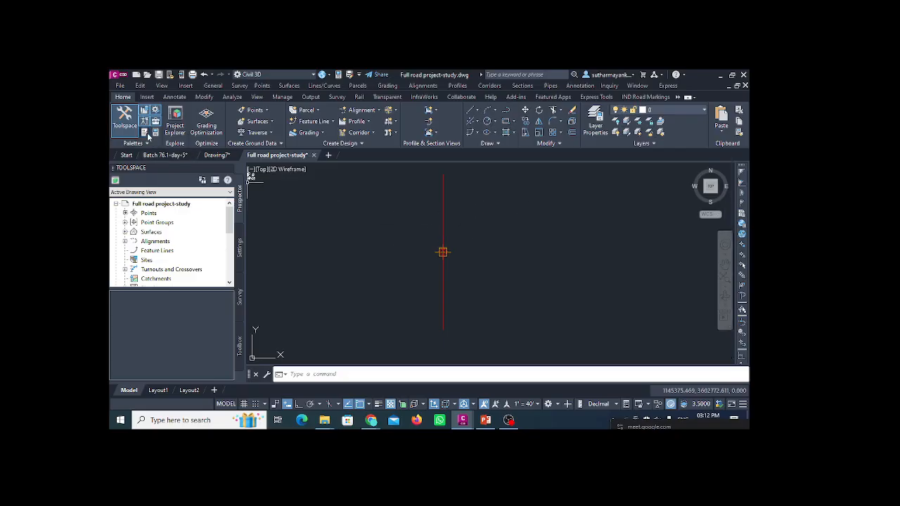
{"action": "left_click", "coordinate": [144, 133]}
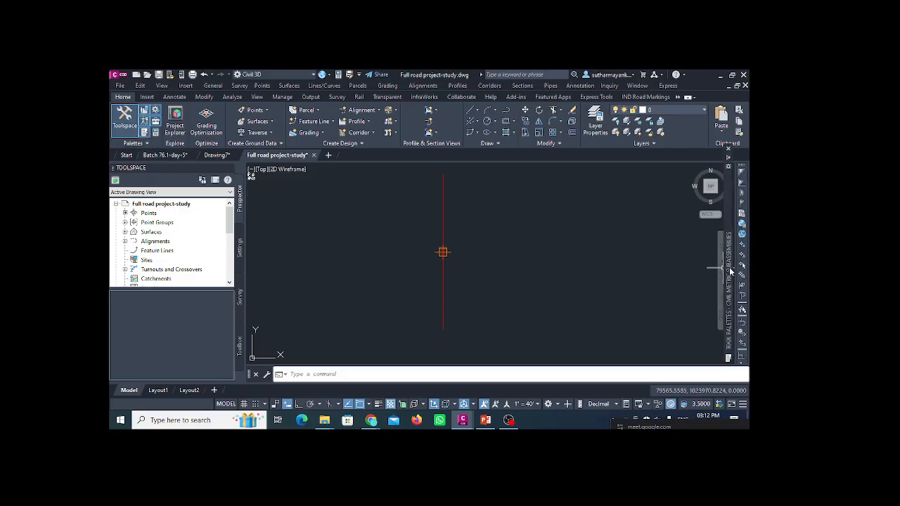
{"action": "mouse_move", "coordinate": [731, 271]}
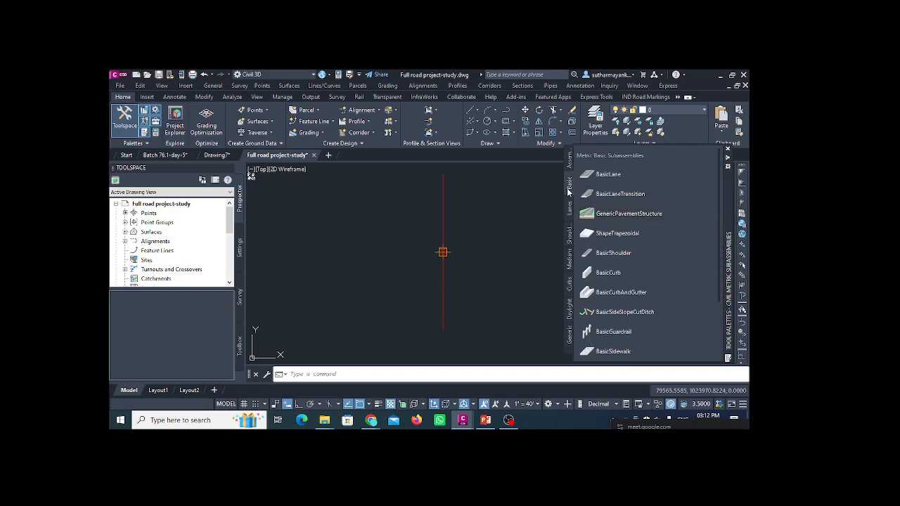
{"action": "left_click", "coordinate": [609, 174]}
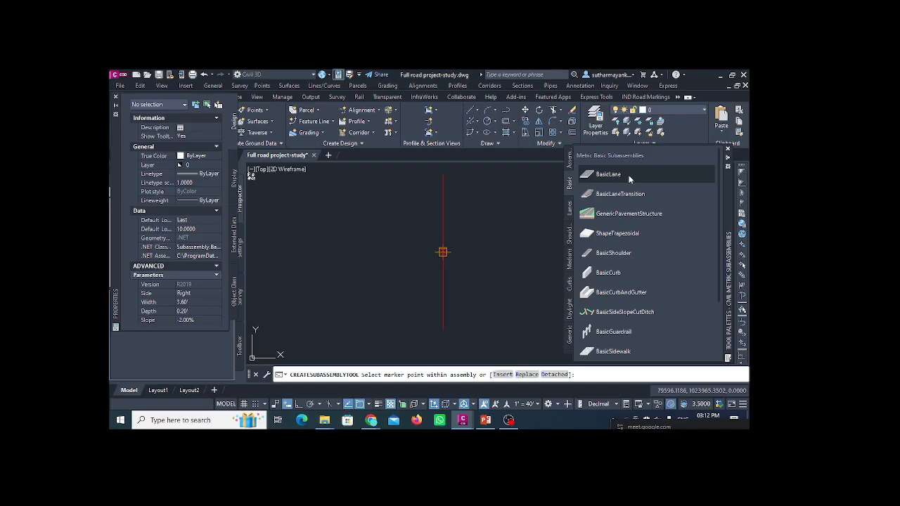
{"action": "right_click", "coordinate": [721, 223]}
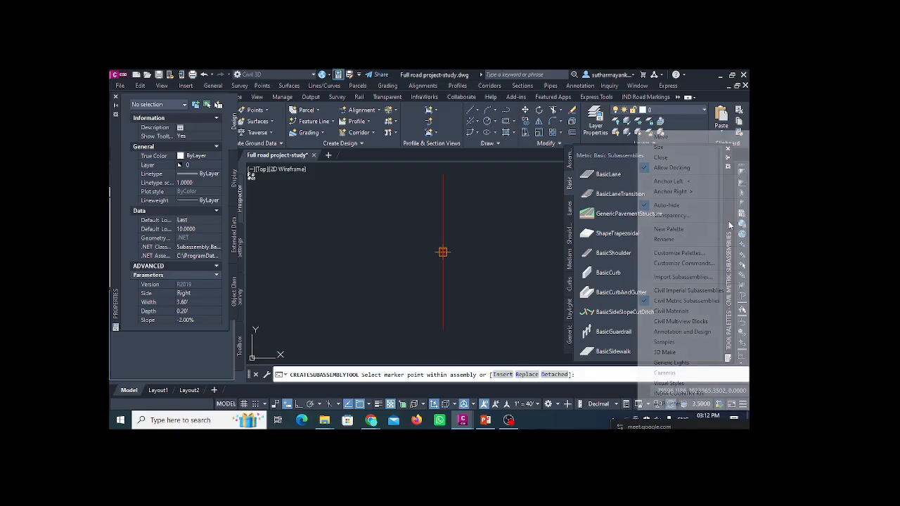
{"action": "left_click", "coordinate": [708, 301]}
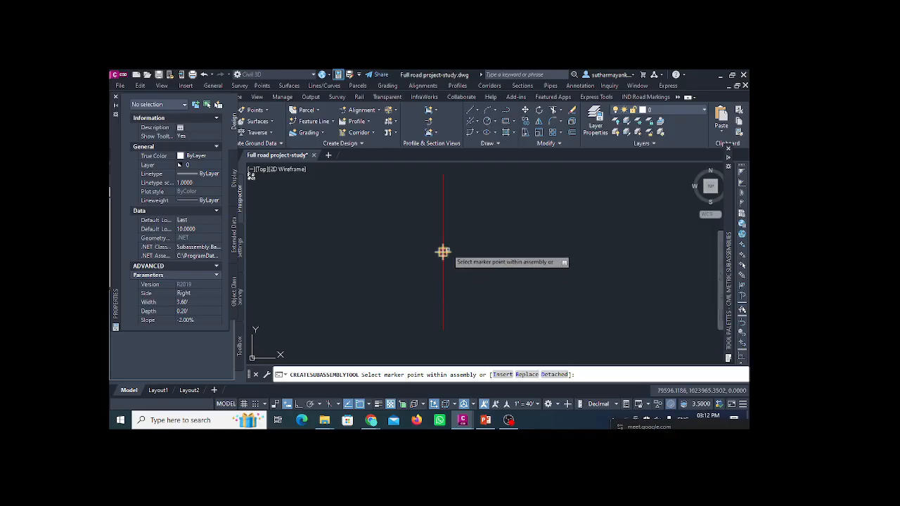
{"action": "scroll", "coordinate": [457, 254], "scroll_direction": "up", "scroll_amount": 5}
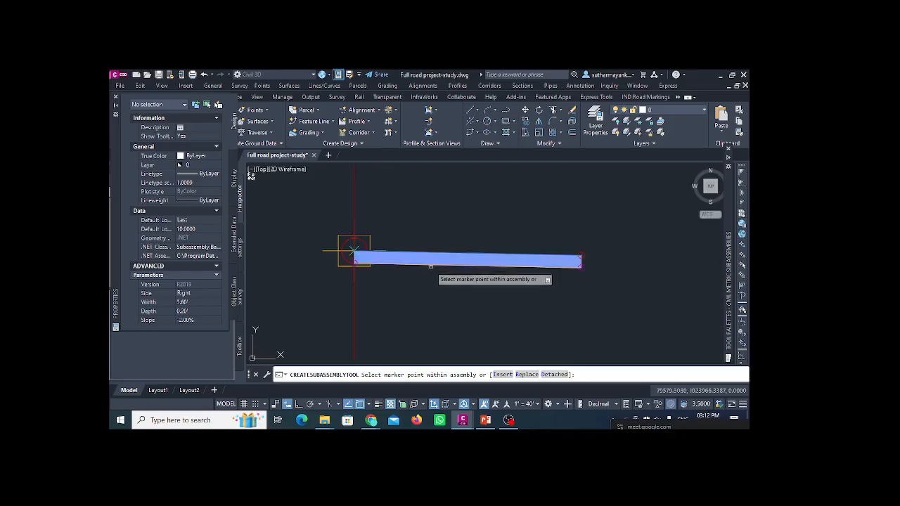
{"action": "scroll", "coordinate": [432, 268], "scroll_direction": "down", "scroll_amount": 2}
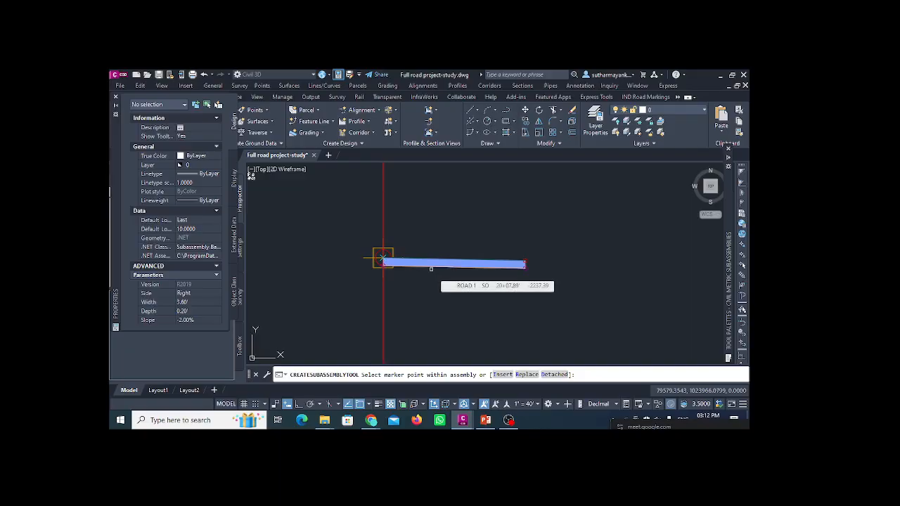
{"action": "key", "text": "Escape"}
{"action": "scroll", "coordinate": [436, 264], "scroll_direction": "down", "scroll_amount": 3}
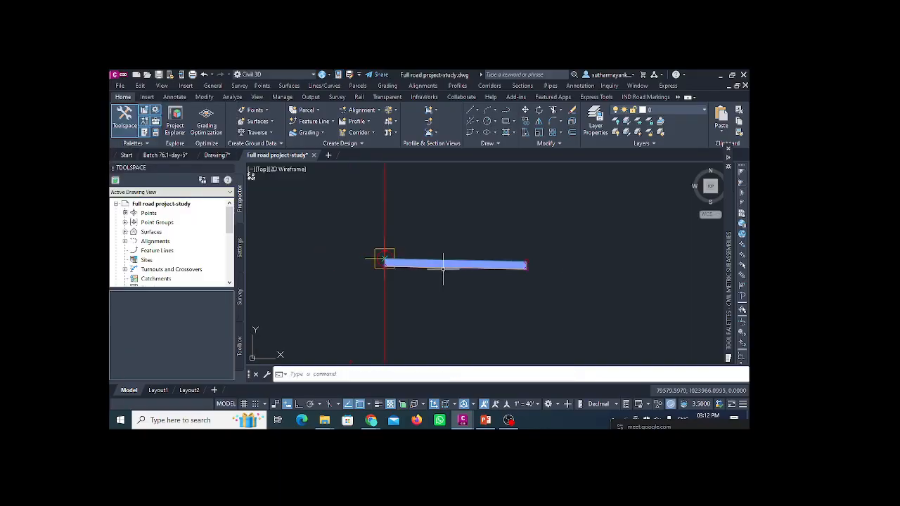
Switch to the Batch 76.1-day-5 drawing and examine the lane subassembly attached to its assembly baseline
{"action": "left_click", "coordinate": [162, 155]}
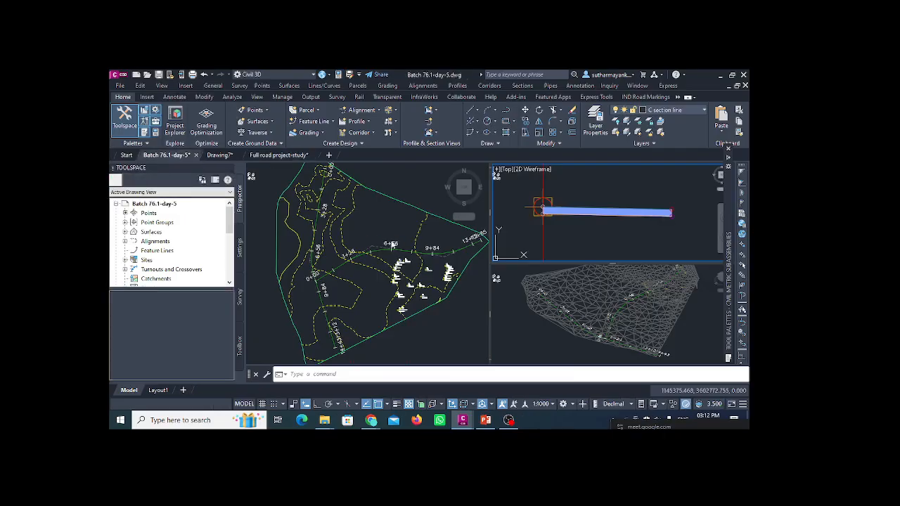
{"action": "scroll", "coordinate": [562, 219], "scroll_direction": "down", "scroll_amount": 2}
{"action": "scroll", "coordinate": [570, 214], "scroll_direction": "up", "scroll_amount": 2}
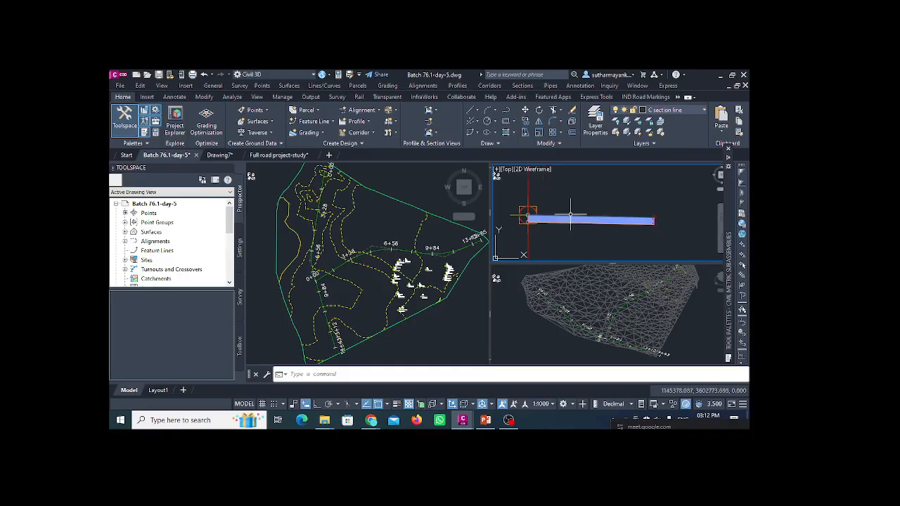
{"action": "scroll", "coordinate": [570, 215], "scroll_direction": "up", "scroll_amount": 2}
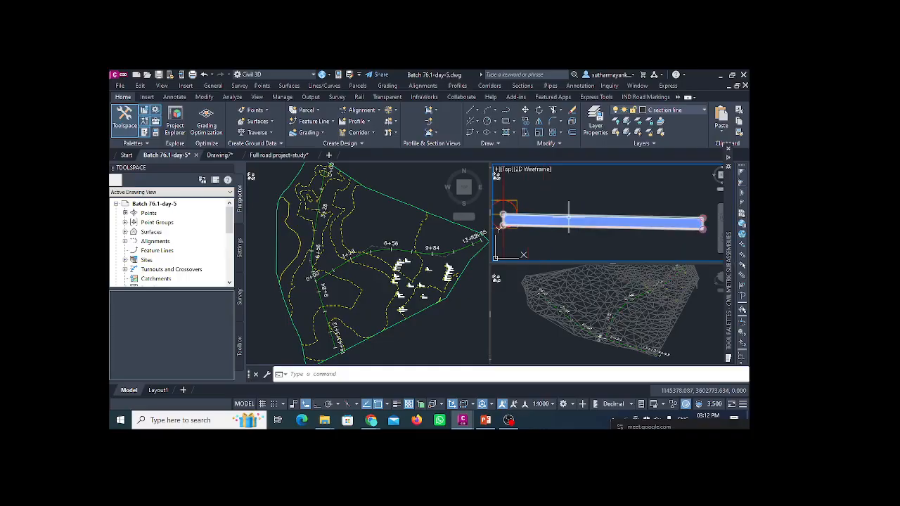
{"action": "scroll", "coordinate": [564, 222], "scroll_direction": "down", "scroll_amount": 2}
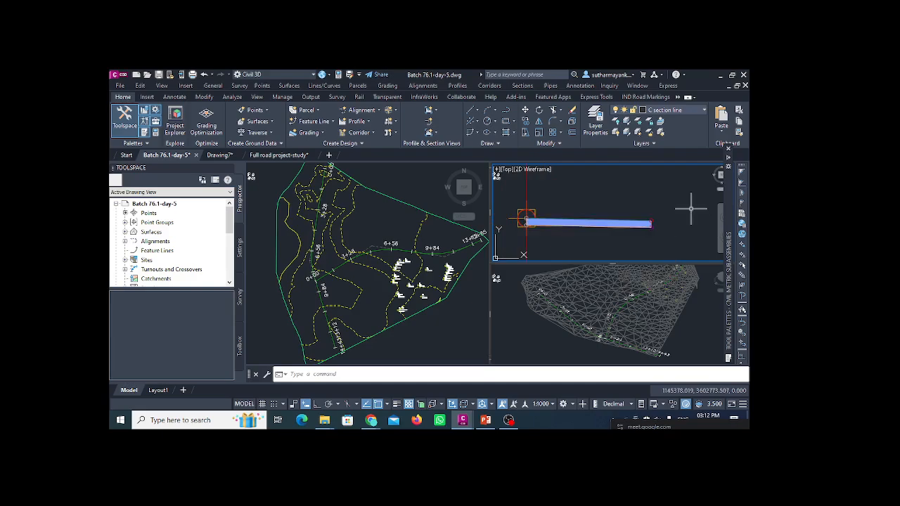
{"action": "scroll", "coordinate": [605, 224], "scroll_direction": "up", "scroll_amount": 2}
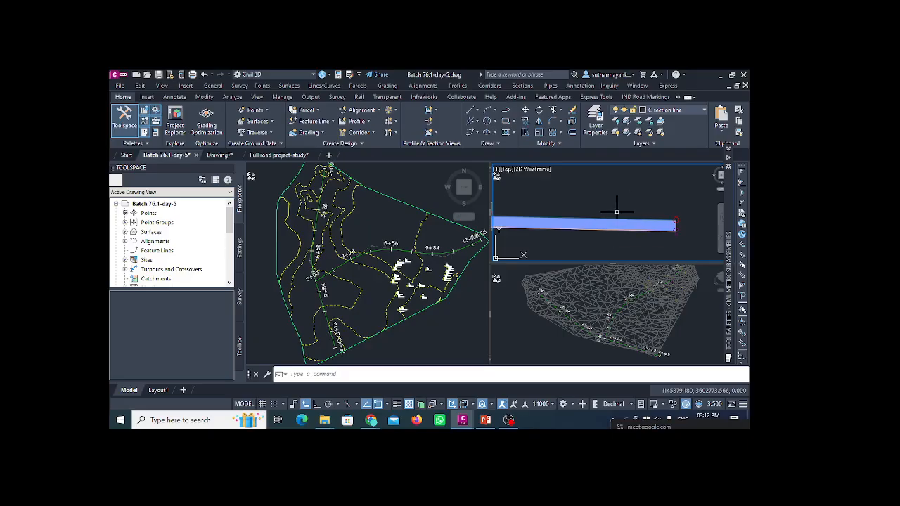
{"action": "scroll", "coordinate": [605, 220], "scroll_direction": "down", "scroll_amount": 2}
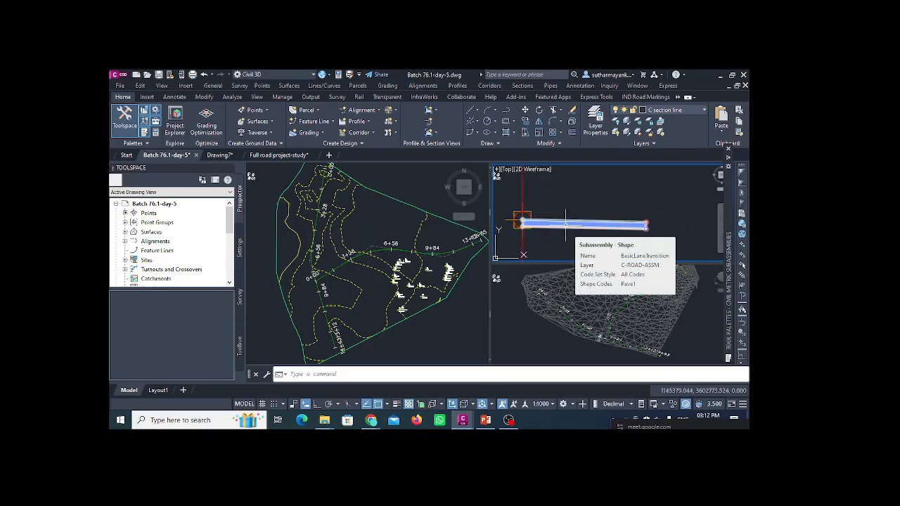
{"action": "scroll", "coordinate": [521, 239], "scroll_direction": "up", "scroll_amount": 2}
{"action": "middle_click_drag", "start_coordinate": [547, 216], "coordinate": [548, 218]}
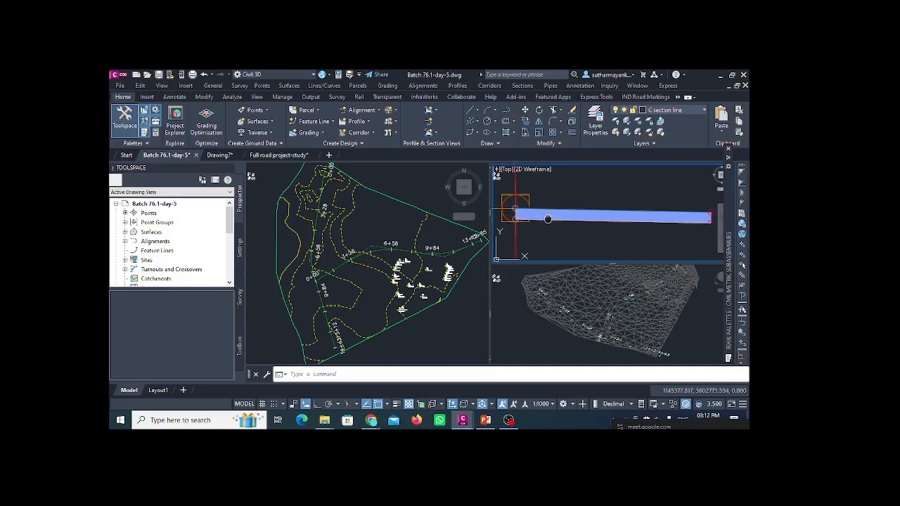
{"action": "scroll", "coordinate": [561, 225], "scroll_direction": "down", "scroll_amount": 2}
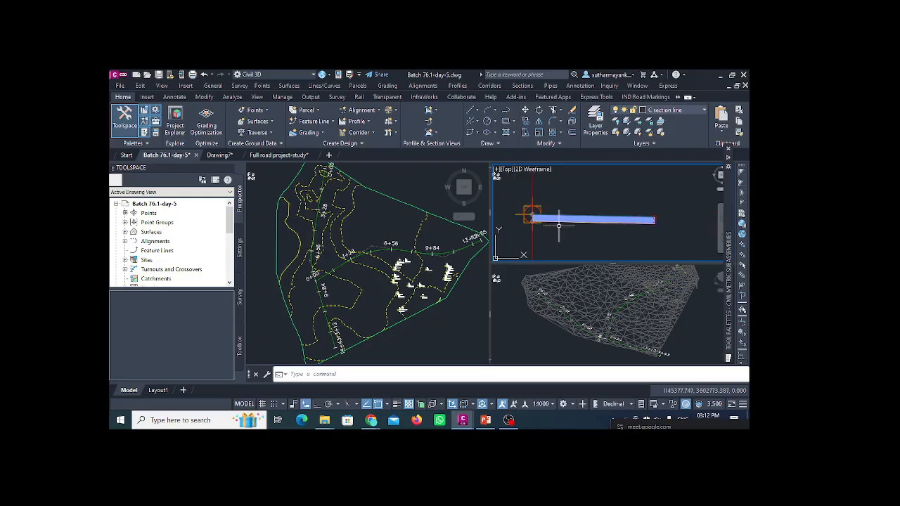
{"action": "scroll", "coordinate": [559, 225], "scroll_direction": "up", "scroll_amount": 2}
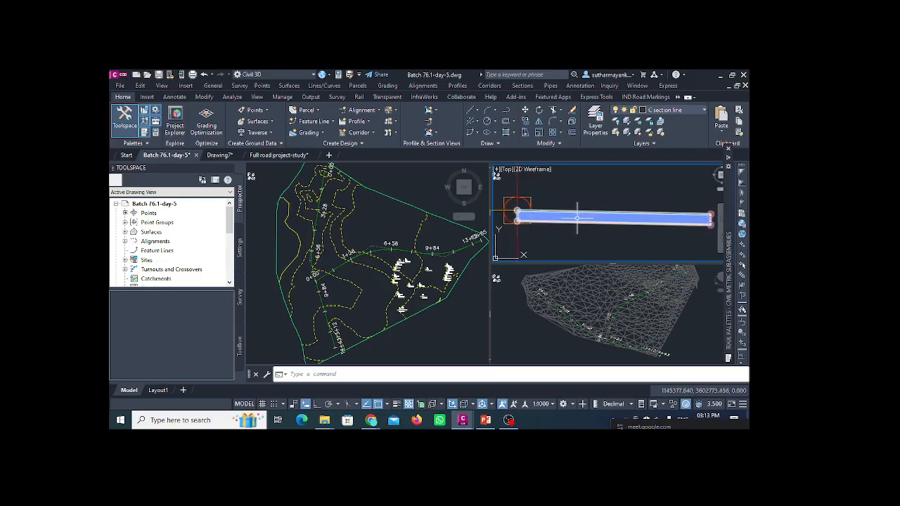
{"action": "scroll", "coordinate": [577, 218], "scroll_direction": "down", "scroll_amount": 2}
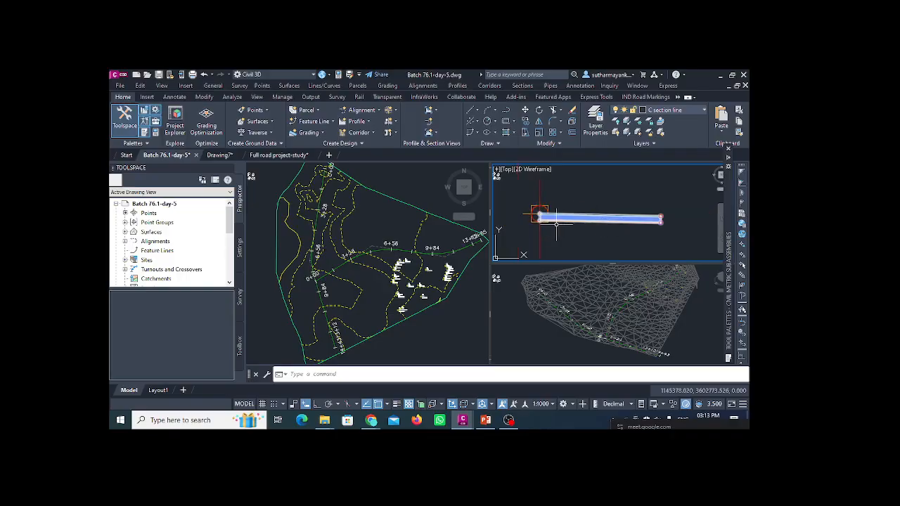
Delete the lane subassembly and its assembly baseline from the Batch 76.1-day-5 drawing
{"action": "left_click", "coordinate": [569, 219]}
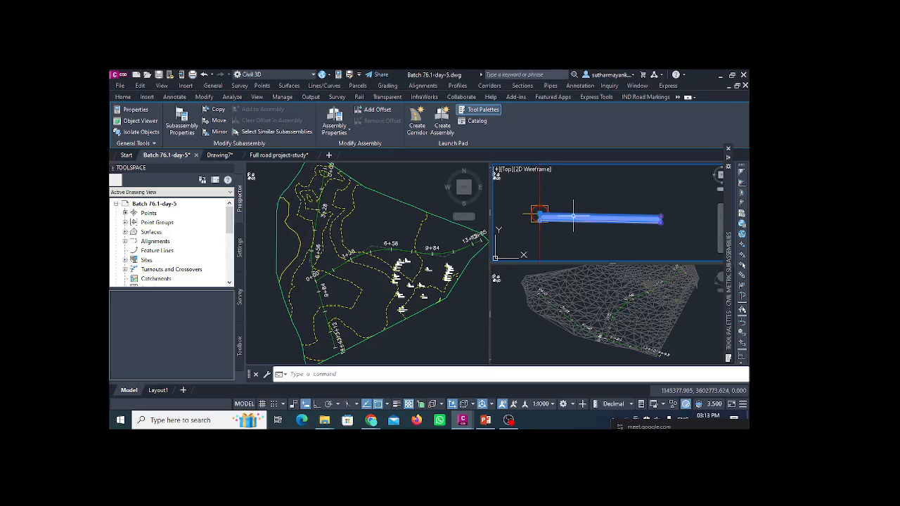
{"action": "key", "text": "Delete"}
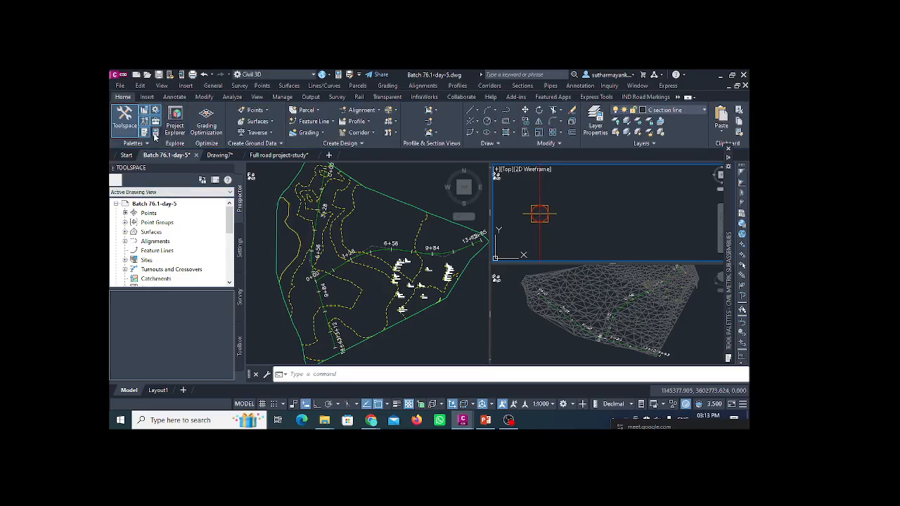
{"action": "left_click", "coordinate": [557, 185]}
{"action": "left_click", "coordinate": [531, 198]}
{"action": "key", "text": "Delete"}
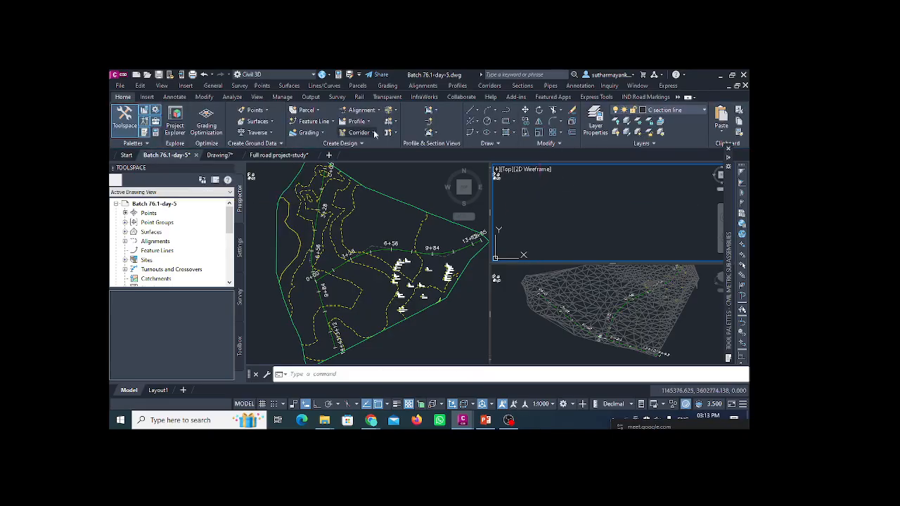
Start a new assembly in the Batch 76.1-day-5 drawing, name it Assembly - 11 and set its type to Other
{"action": "left_click", "coordinate": [395, 132]}
{"action": "left_click", "coordinate": [404, 150]}
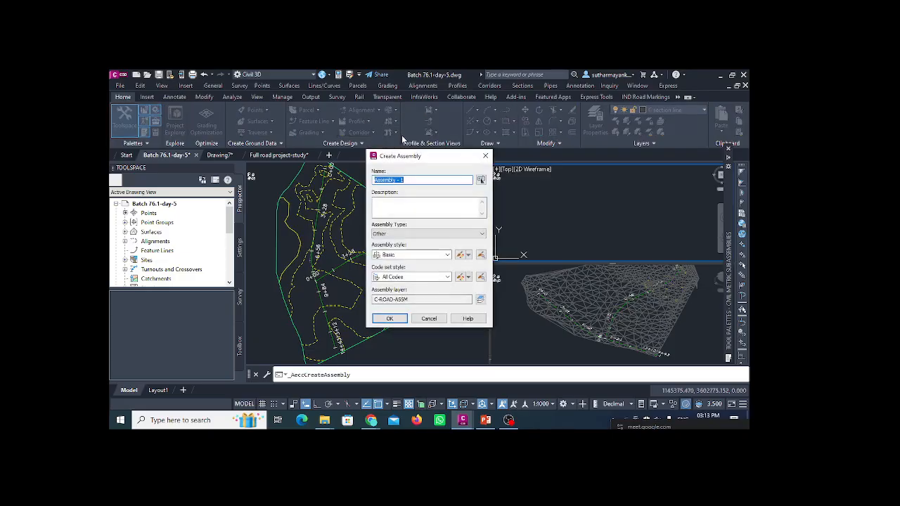
{"action": "left_click", "coordinate": [410, 179]}
{"action": "left_click", "coordinate": [419, 235]}
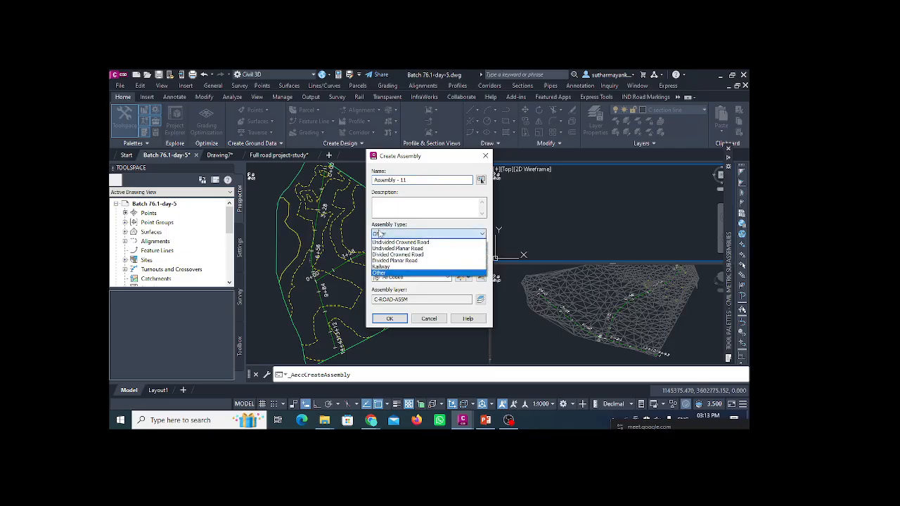
{"action": "left_click", "coordinate": [389, 274]}
{"action": "left_click", "coordinate": [435, 235]}
{"action": "left_click", "coordinate": [396, 272]}
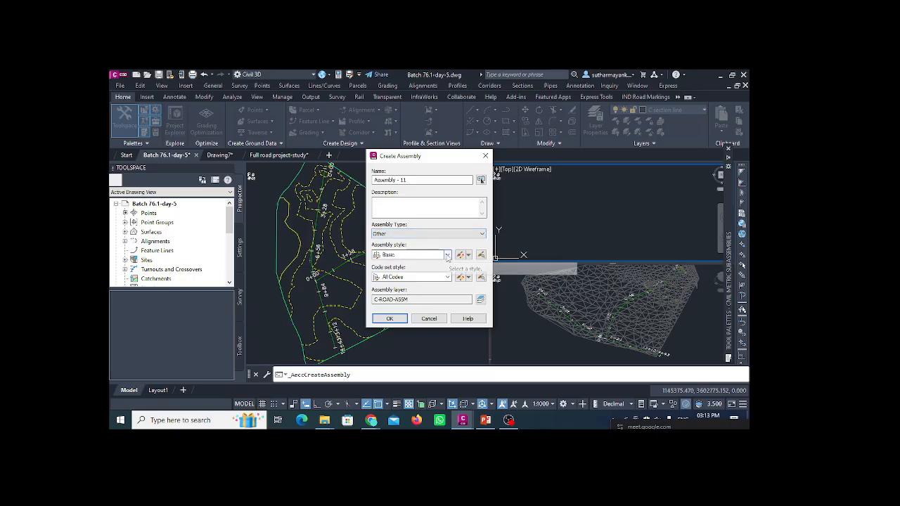
Browse the code set styles for the new assembly, trying Basic, and set the style to All Codes
{"action": "left_click", "coordinate": [447, 277]}
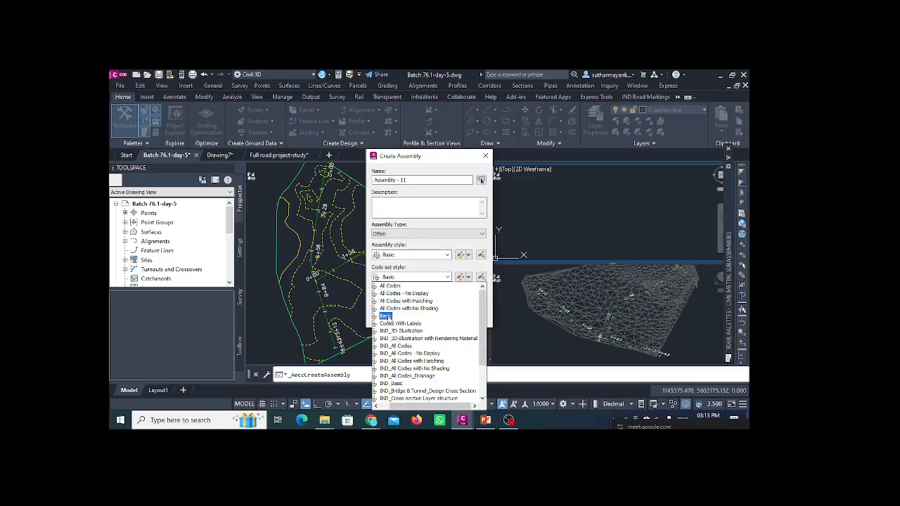
{"action": "left_click", "coordinate": [385, 317]}
{"action": "left_click", "coordinate": [447, 277]}
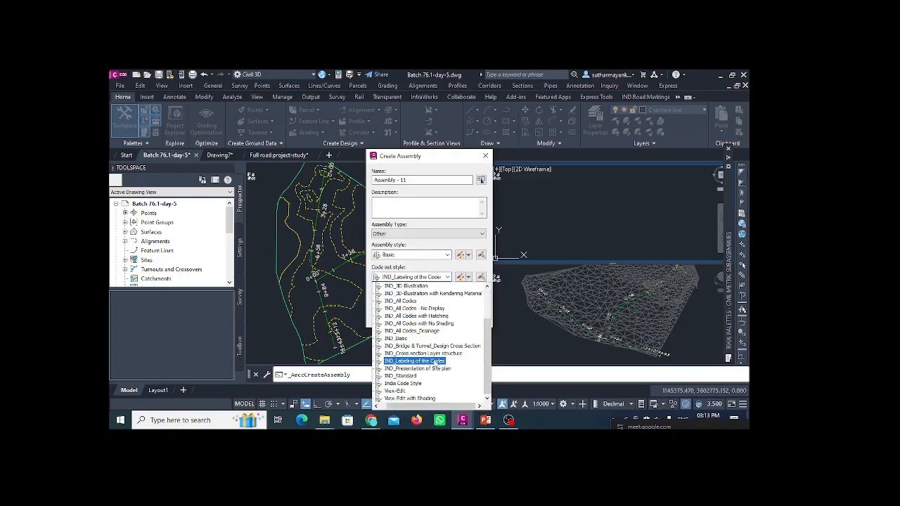
{"action": "scroll", "coordinate": [431, 346], "scroll_direction": "up", "scroll_amount": 2}
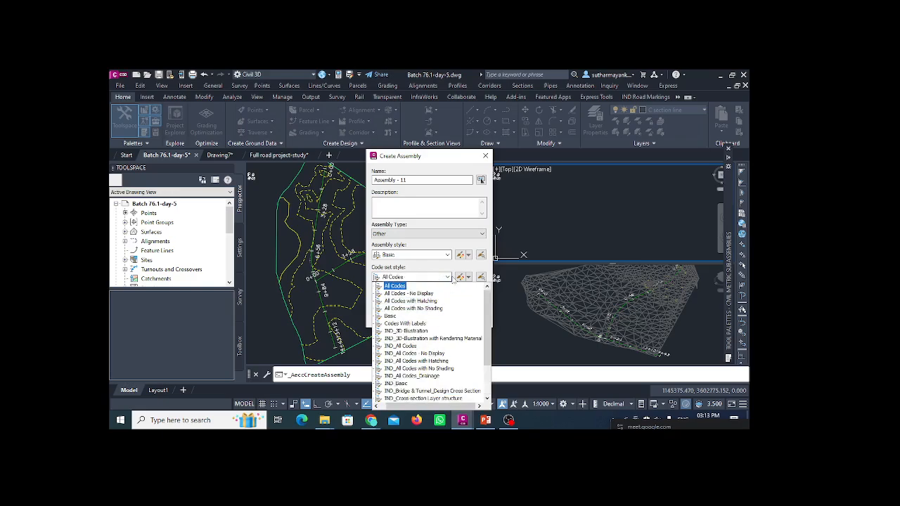
{"action": "left_click", "coordinate": [450, 278]}
{"action": "left_click", "coordinate": [450, 278]}
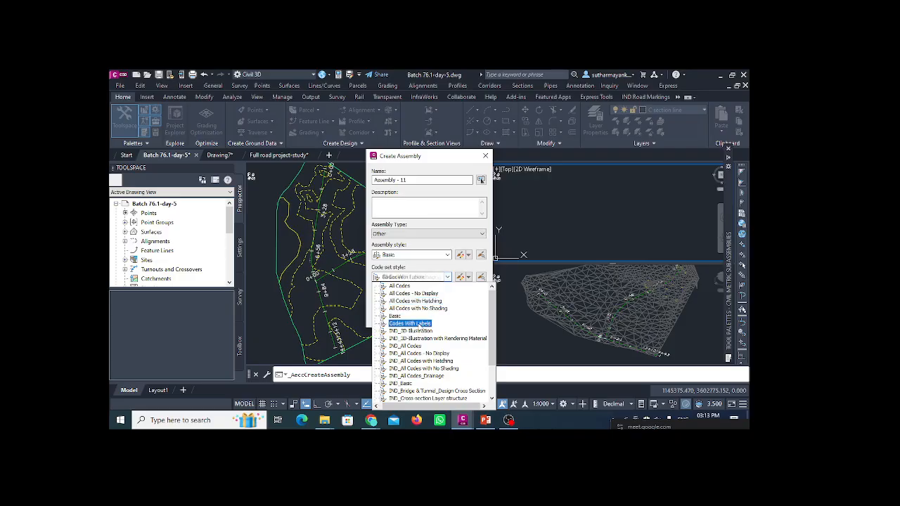
{"action": "left_click", "coordinate": [400, 286]}
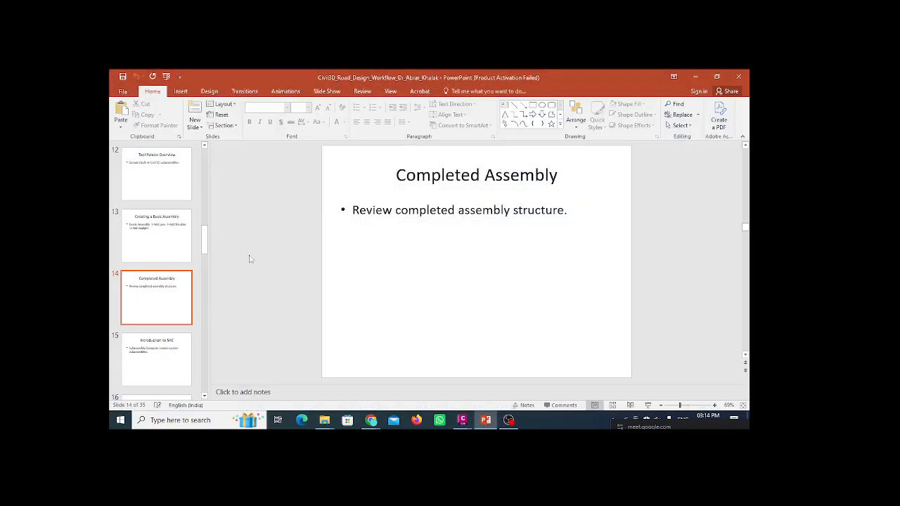
In the PowerPoint road design presentation, compare the two-lane highway cross section on slide 6 with the Civil 3D assembly on slide 9
{"action": "scroll", "coordinate": [167, 250], "scroll_direction": "up", "scroll_amount": 1}
{"action": "scroll", "coordinate": [167, 249], "scroll_direction": "up", "scroll_amount": 5}
{"action": "left_click", "coordinate": [159, 232]}
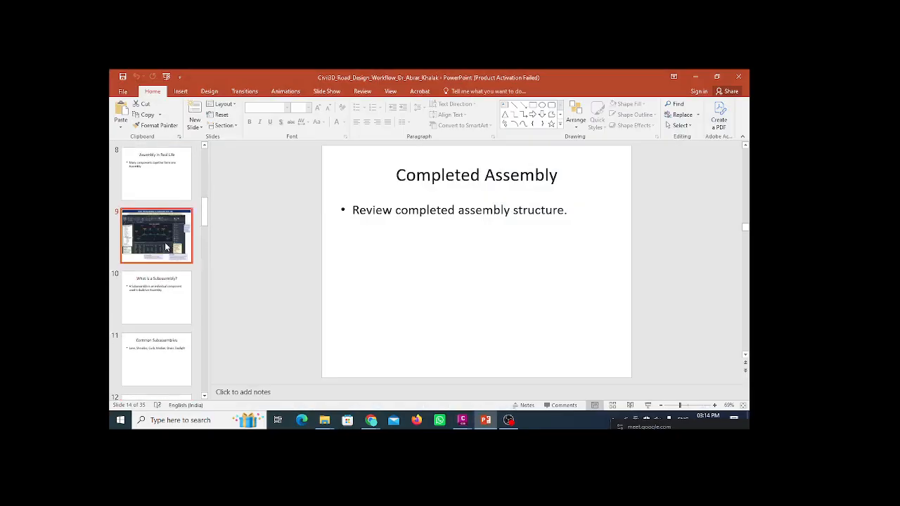
{"action": "scroll", "coordinate": [159, 231], "scroll_direction": "up", "scroll_amount": 2}
{"action": "scroll", "coordinate": [162, 237], "scroll_direction": "up", "scroll_amount": 2}
{"action": "left_click", "coordinate": [161, 237]}
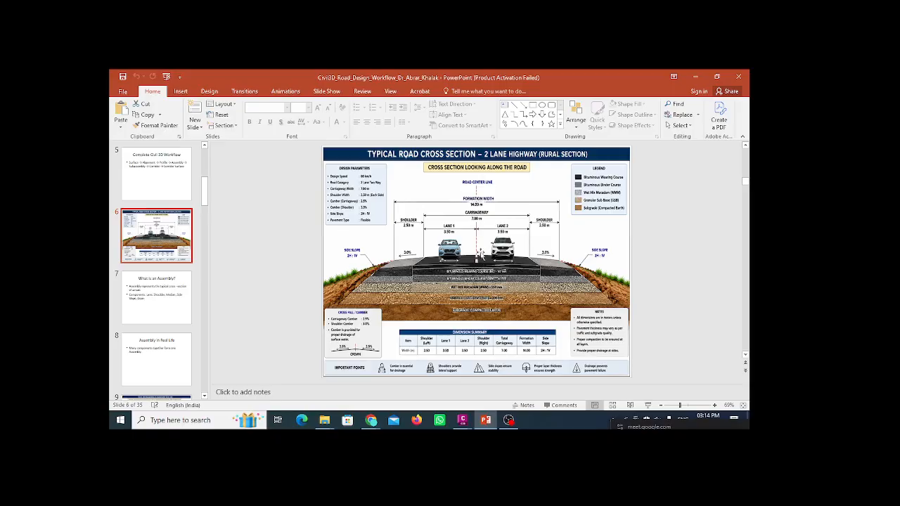
{"action": "scroll", "coordinate": [157, 324], "scroll_direction": "down", "scroll_amount": 1}
{"action": "left_click", "coordinate": [156, 359]}
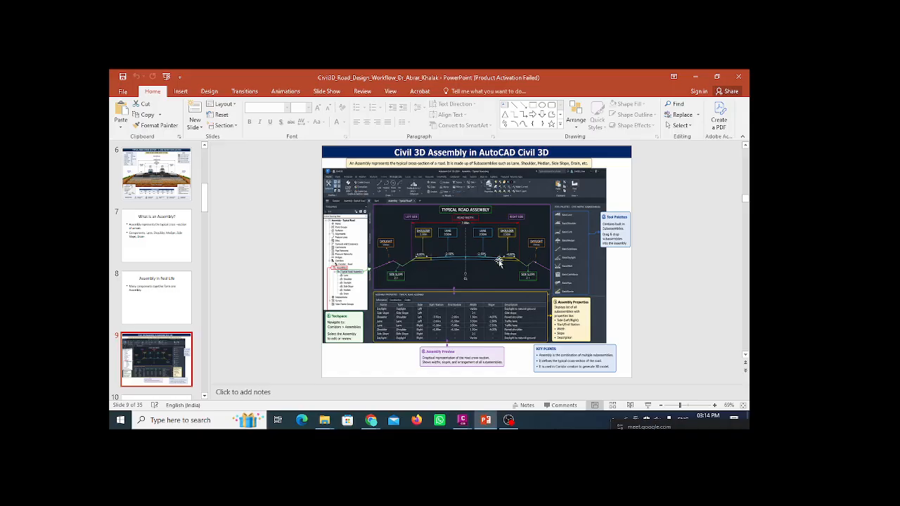
{"action": "left_click", "coordinate": [160, 176]}
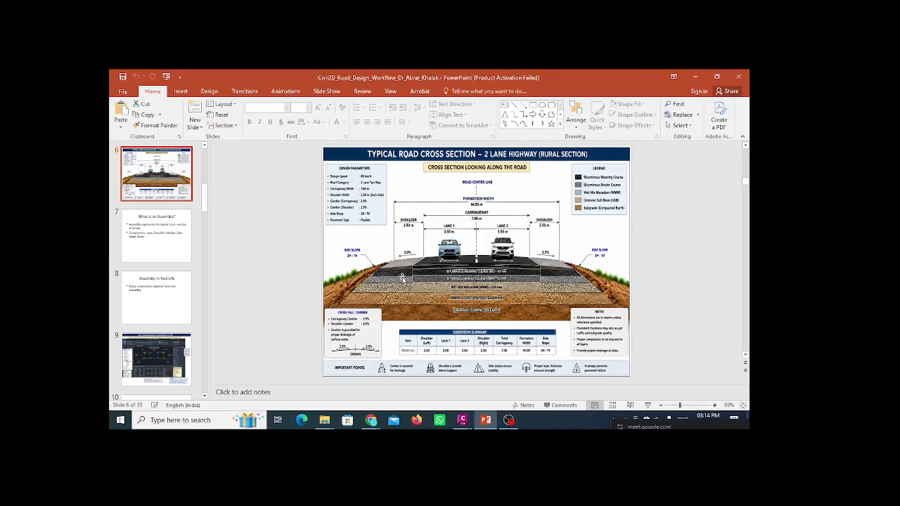
{"action": "left_click", "coordinate": [156, 359]}
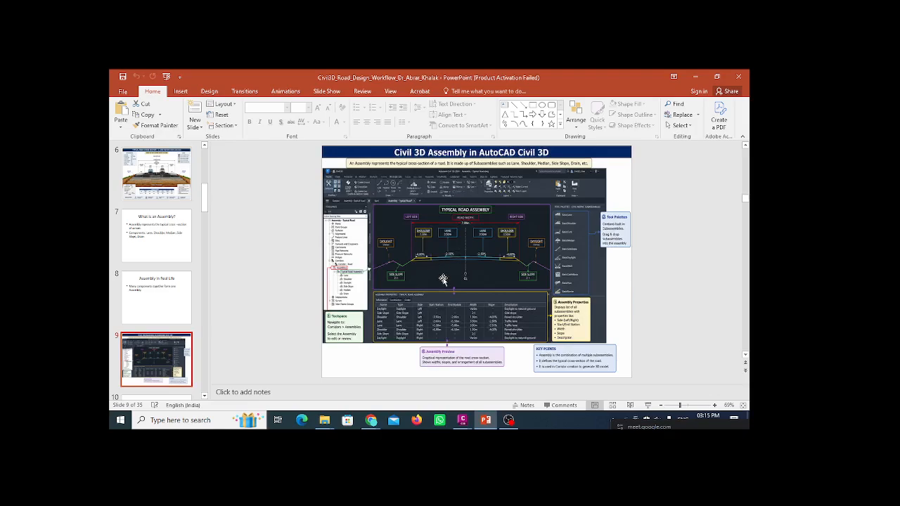
Switch from the slides to Civil 3D and set the new assembly's style to IND_Standard
{"action": "scroll", "coordinate": [240, 325], "scroll_direction": "down", "scroll_amount": 1}
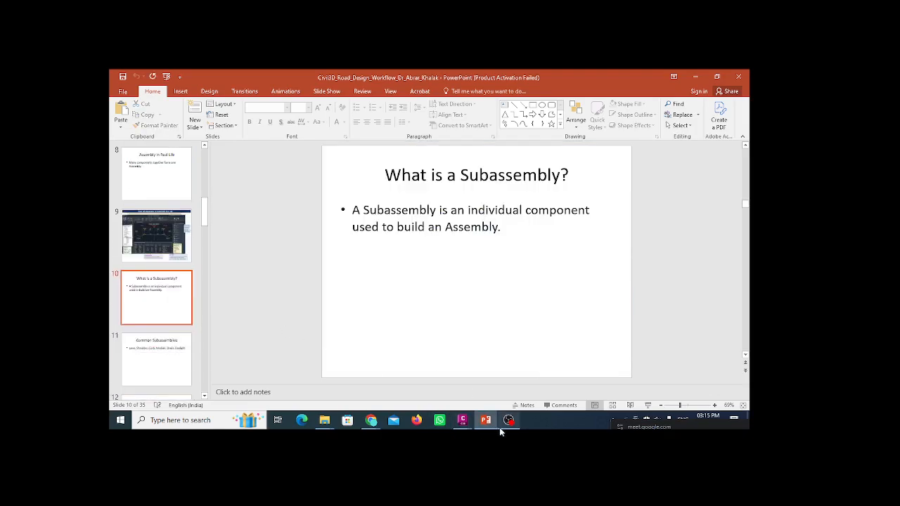
{"action": "mouse_move", "coordinate": [465, 422]}
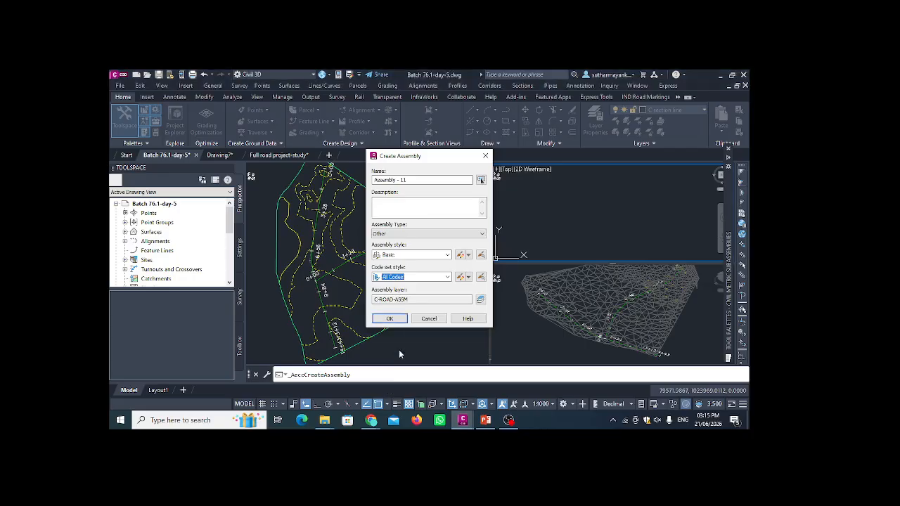
{"action": "left_click", "coordinate": [387, 386]}
{"action": "left_click", "coordinate": [447, 257]}
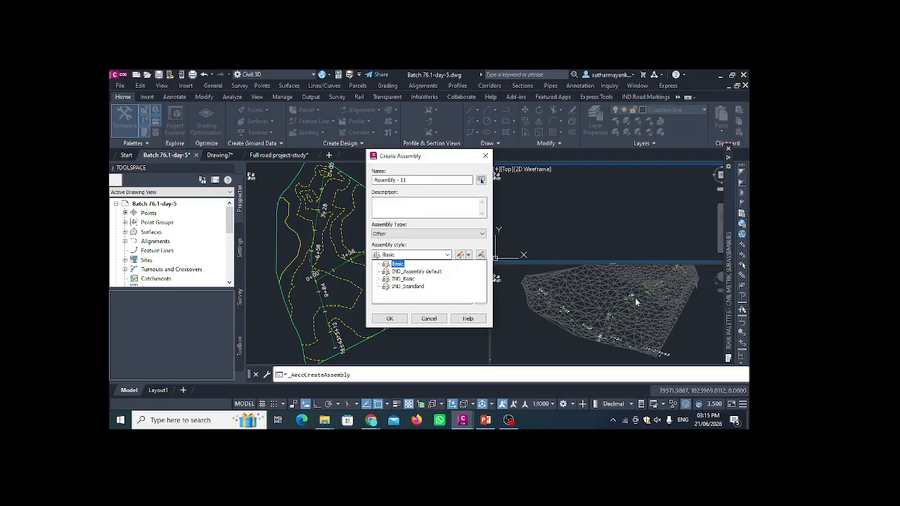
{"action": "left_click", "coordinate": [404, 278]}
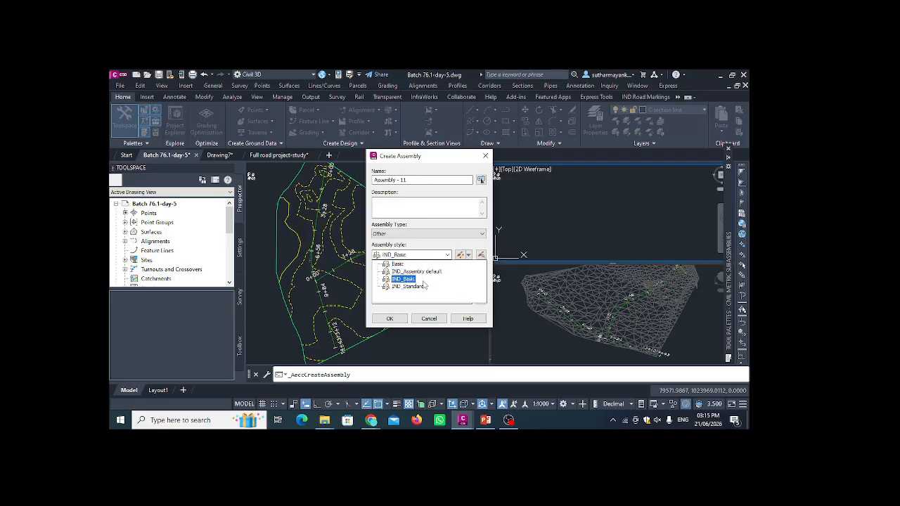
{"action": "left_click", "coordinate": [408, 286]}
Browse the IND code set styles and set the new assembly's code set style to IND_Basic
{"action": "left_click", "coordinate": [448, 277]}
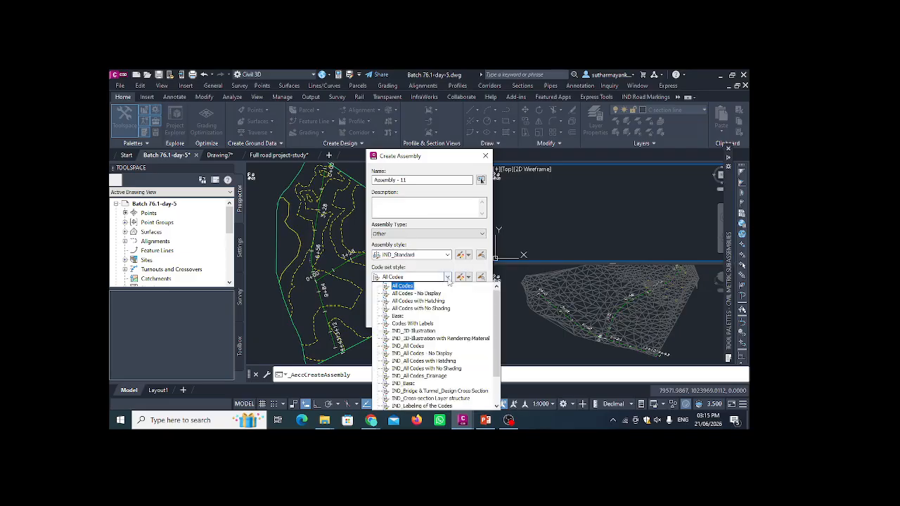
{"action": "scroll", "coordinate": [429, 304], "scroll_direction": "down", "scroll_amount": 1}
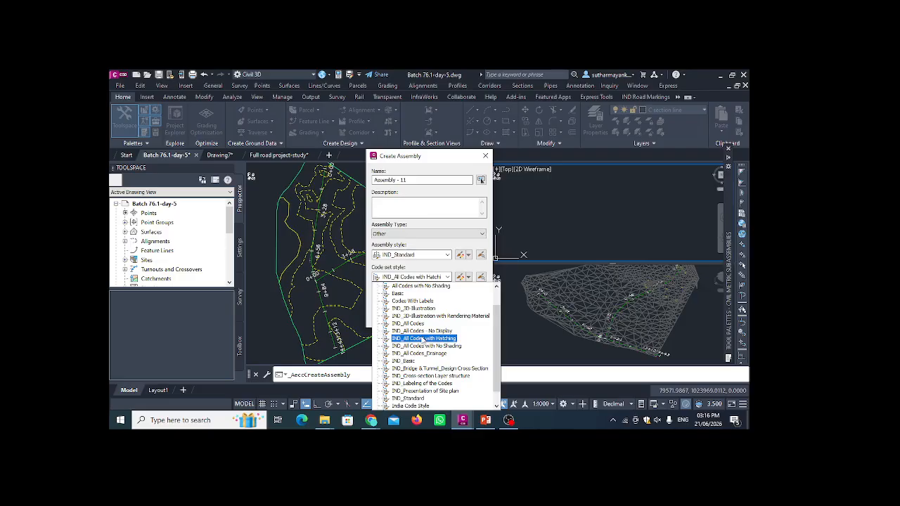
{"action": "scroll", "coordinate": [422, 339], "scroll_direction": "down", "scroll_amount": 1}
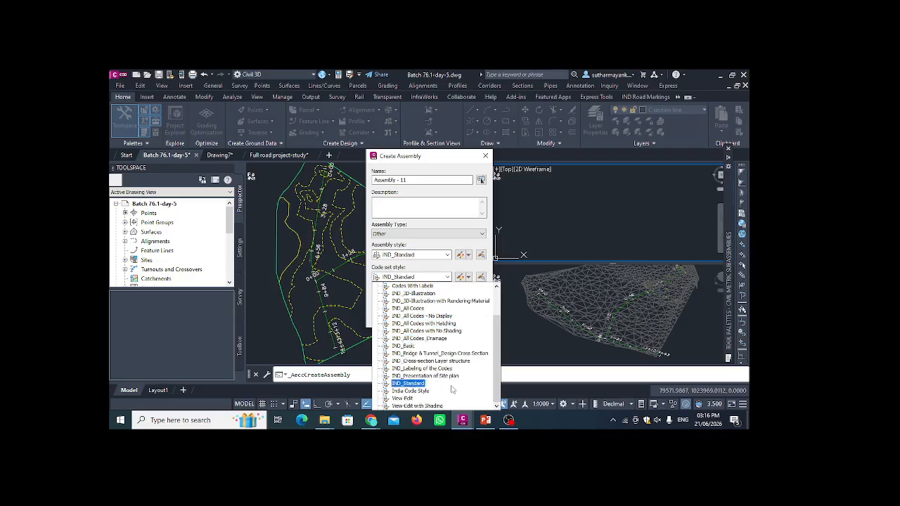
{"action": "scroll", "coordinate": [449, 391], "scroll_direction": "up", "scroll_amount": 2}
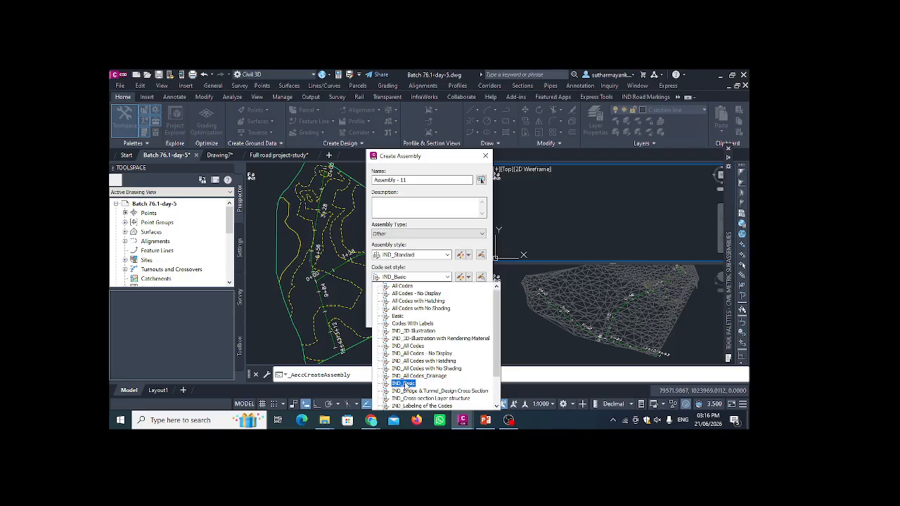
{"action": "left_click", "coordinate": [404, 384]}
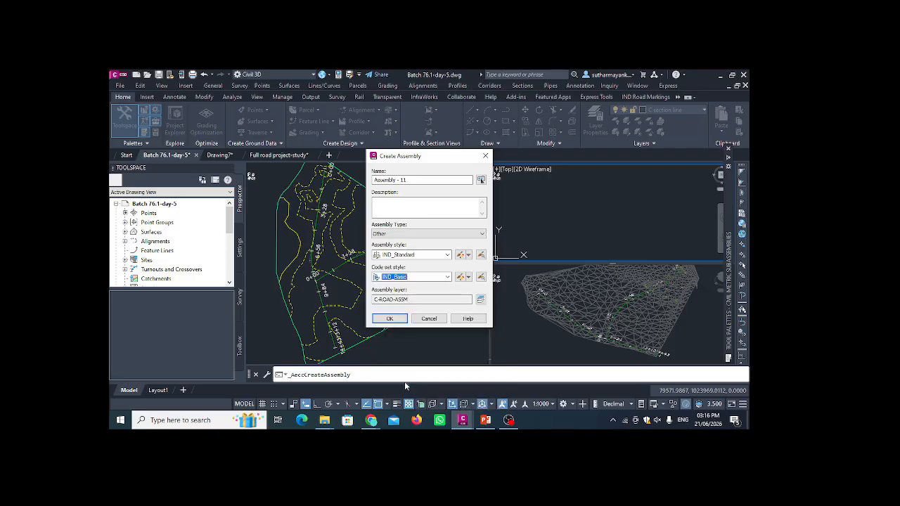
Examine the Link, Point and Shape codes in a copy of the IND_Basic code set style without saving the copy
{"action": "left_click", "coordinate": [468, 277]}
{"action": "left_click", "coordinate": [477, 299]}
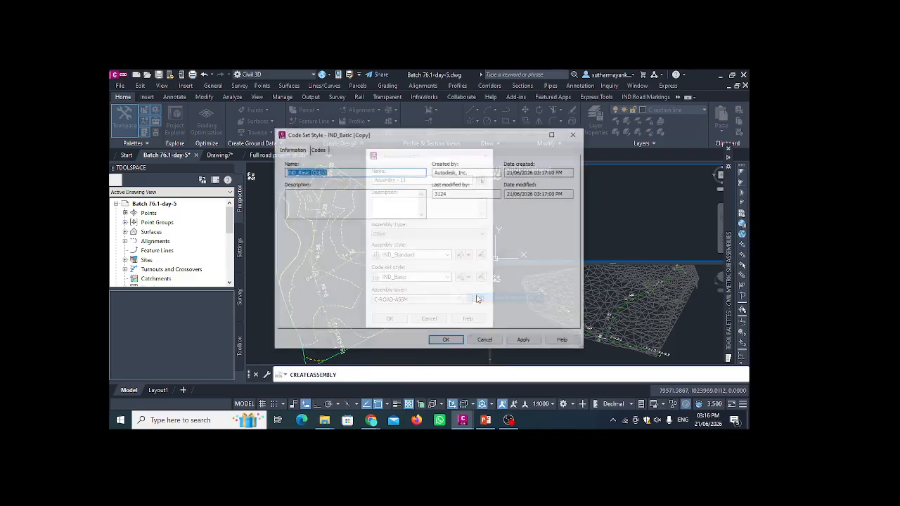
{"action": "left_click", "coordinate": [317, 150]}
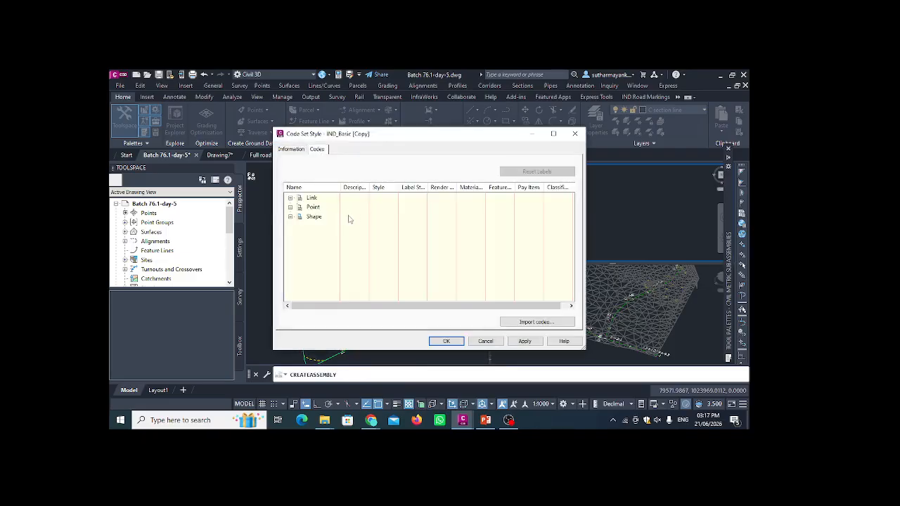
{"action": "left_click", "coordinate": [291, 199]}
{"action": "left_click", "coordinate": [290, 226]}
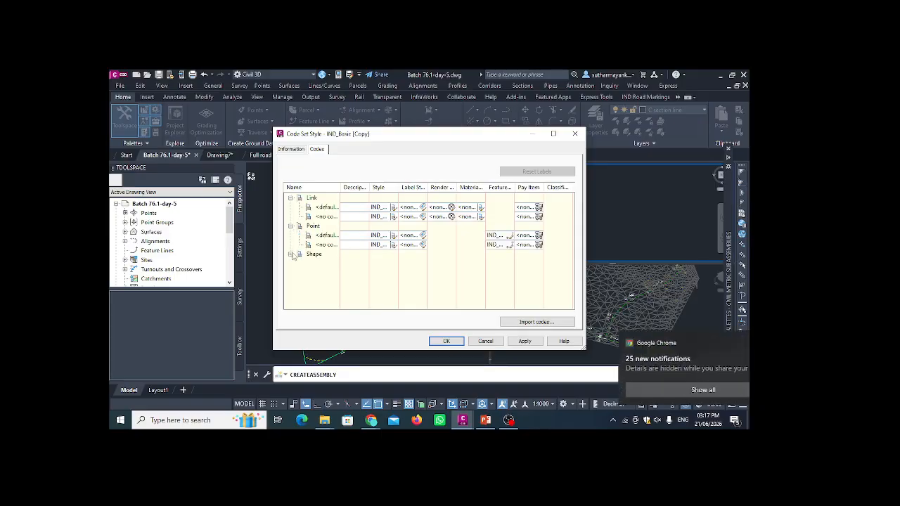
{"action": "left_click", "coordinate": [292, 254]}
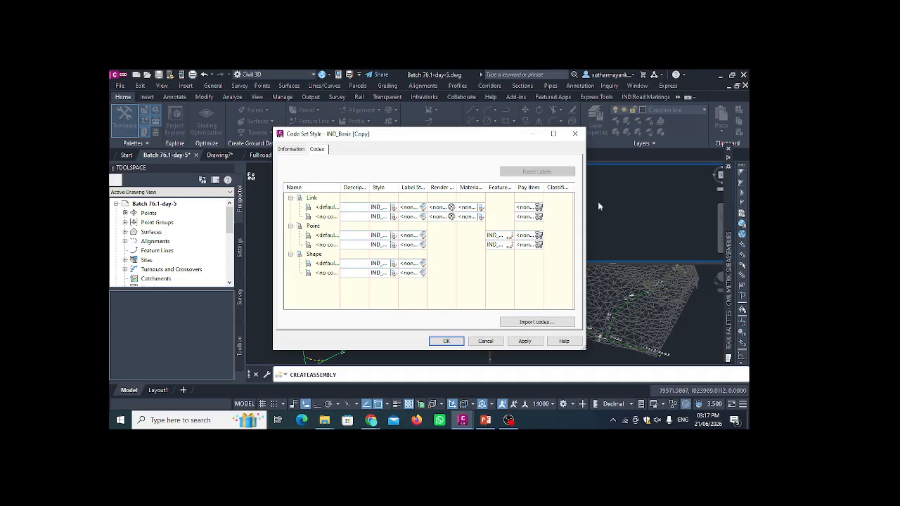
{"action": "left_click", "coordinate": [575, 134]}
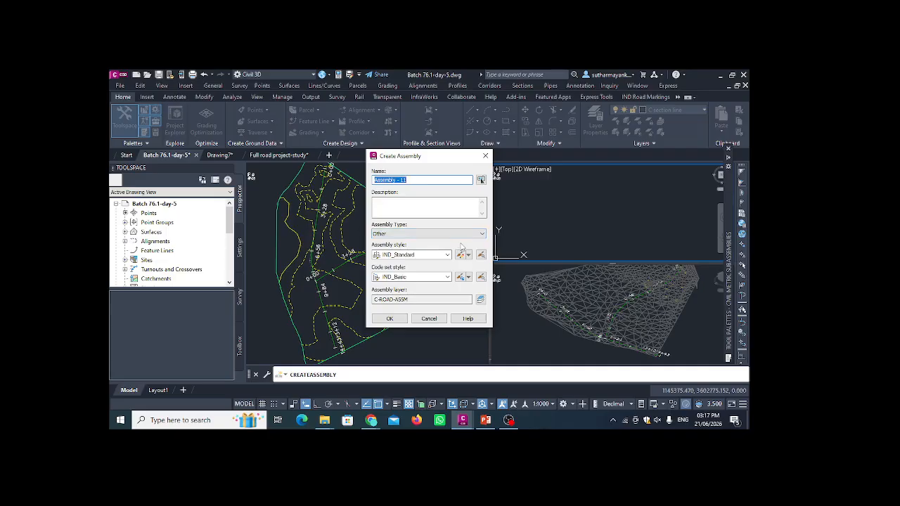
Create Assembly - 11 with these styles and place its baseline in the empty 2D wireframe viewport
{"action": "left_click", "coordinate": [390, 318]}
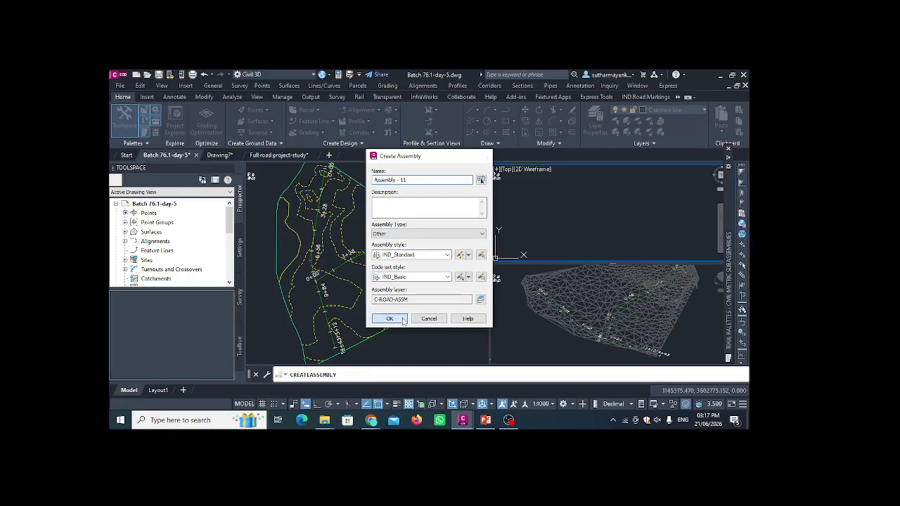
{"action": "left_click", "coordinate": [565, 208]}
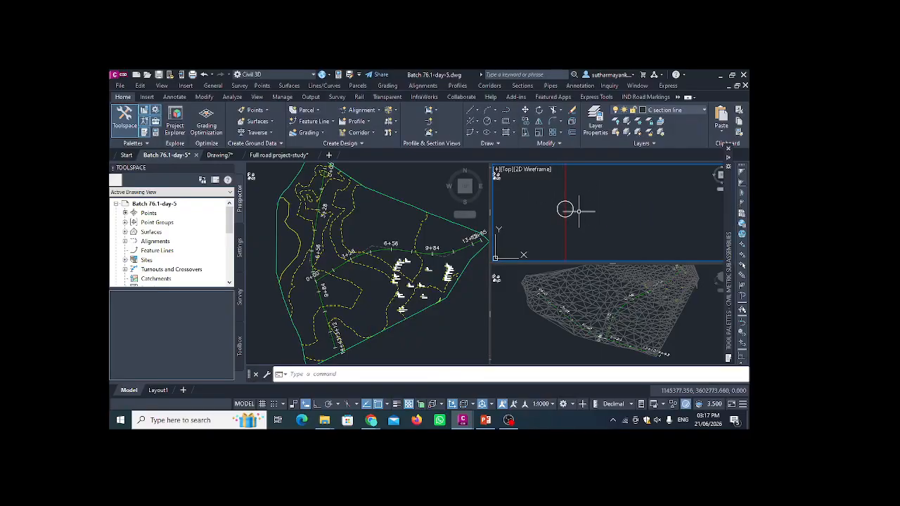
{"action": "middle_click_drag", "start_coordinate": [587, 211], "coordinate": [601, 206]}
{"action": "scroll", "coordinate": [574, 206], "scroll_direction": "up", "scroll_amount": 2}
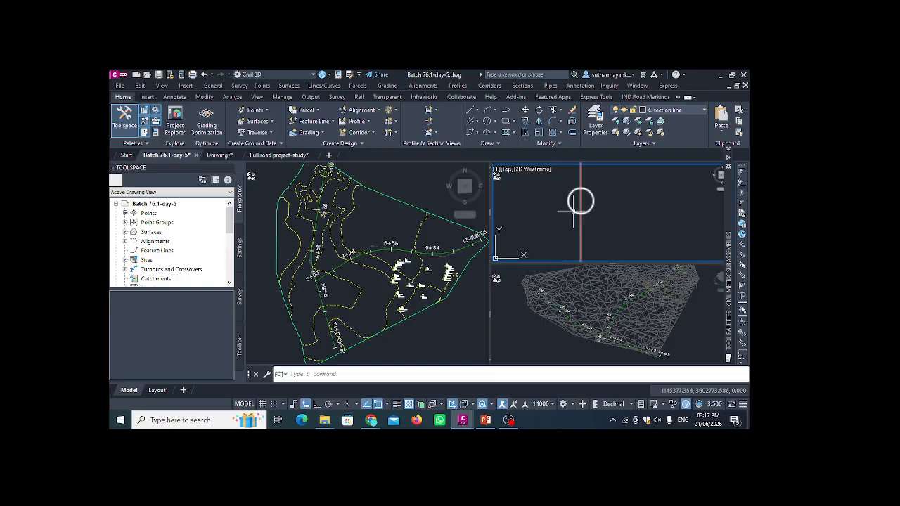
Compare the new baseline marker with the assembly in the Full road project-study drawing and delete the new assembly
{"action": "left_click", "coordinate": [278, 155]}
{"action": "scroll", "coordinate": [402, 259], "scroll_direction": "up", "scroll_amount": 3}
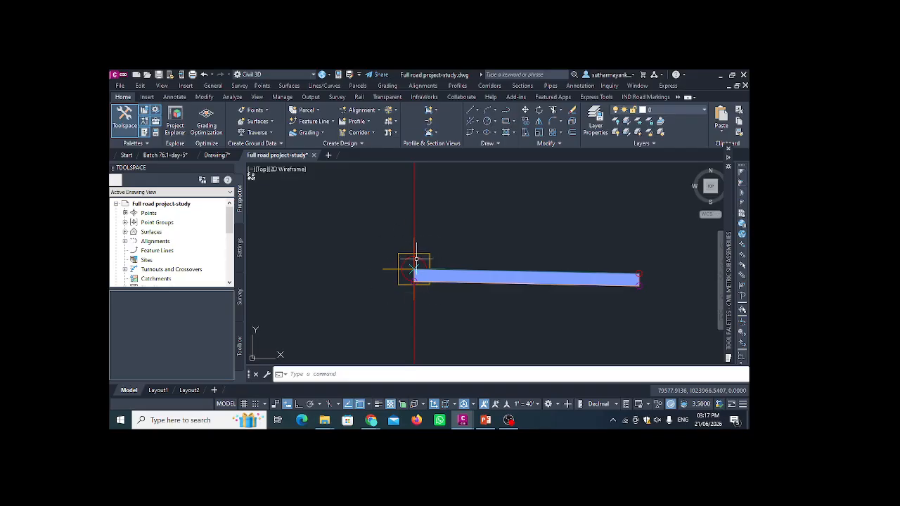
{"action": "left_click", "coordinate": [166, 155]}
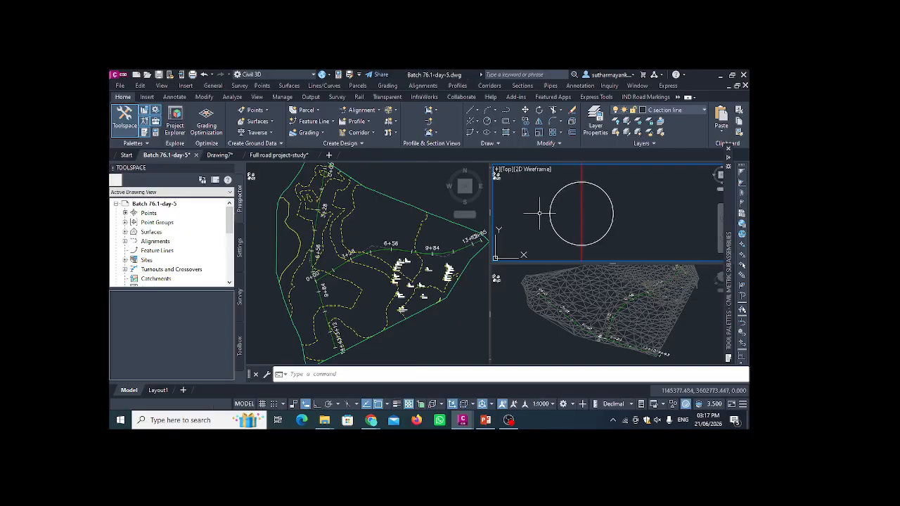
{"action": "scroll", "coordinate": [579, 210], "scroll_direction": "down", "scroll_amount": 1}
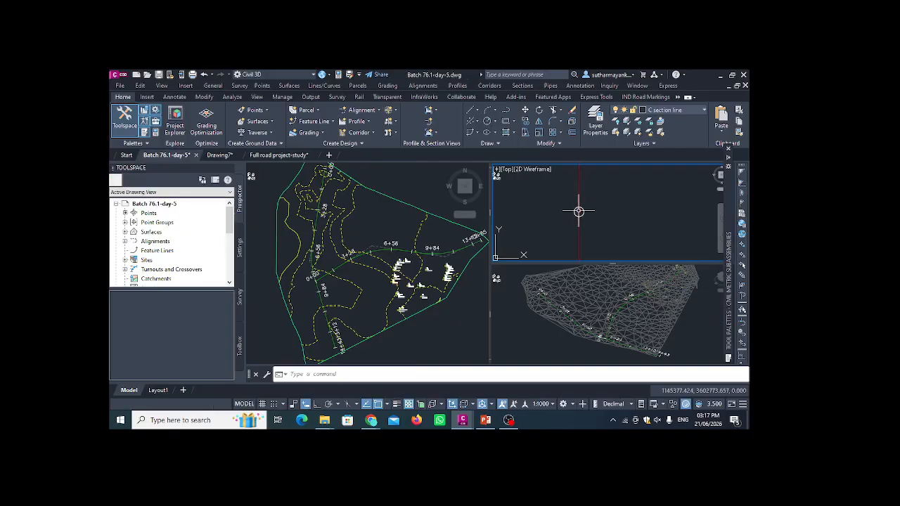
{"action": "left_click", "coordinate": [579, 205]}
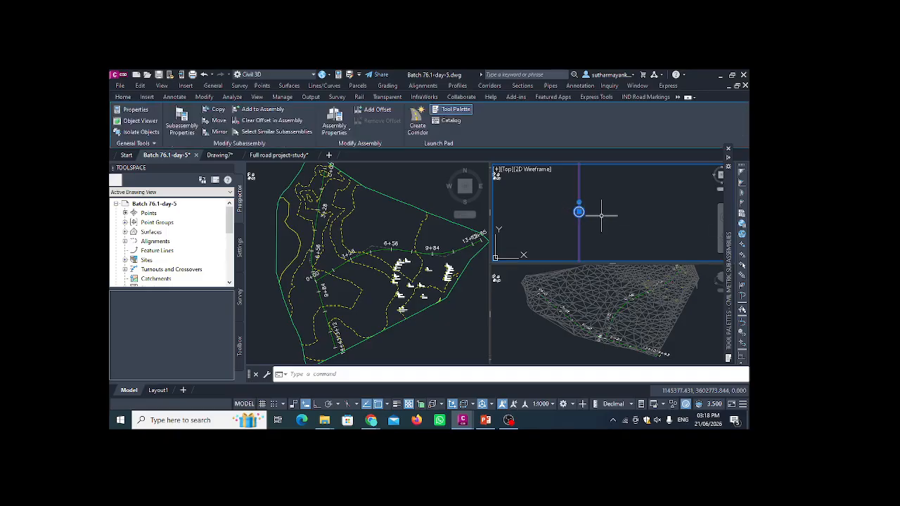
{"action": "key", "text": "Delete"}
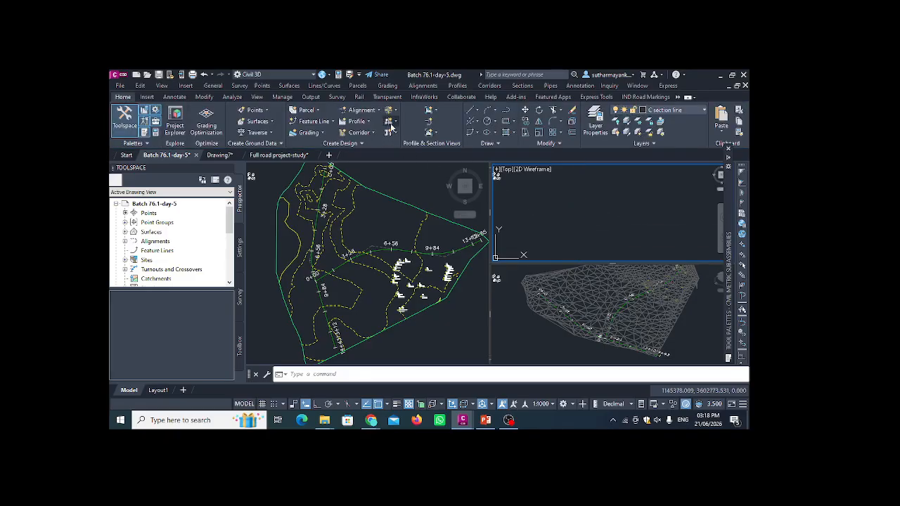
Create an assembly named Assembly - 1 with the Basic code set style and place its baseline in the empty viewport
{"action": "left_click", "coordinate": [392, 128]}
{"action": "left_click", "coordinate": [430, 151]}
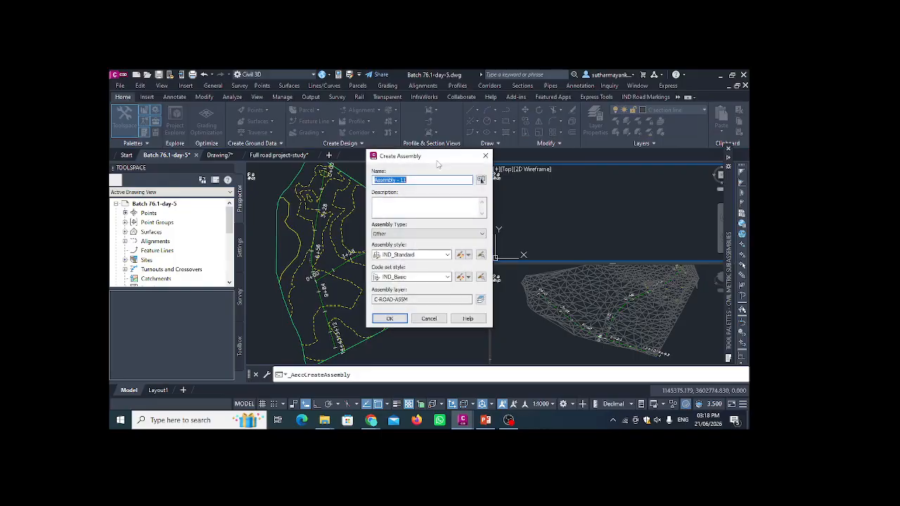
{"action": "left_click", "coordinate": [418, 181]}
{"action": "left_click", "coordinate": [447, 278]}
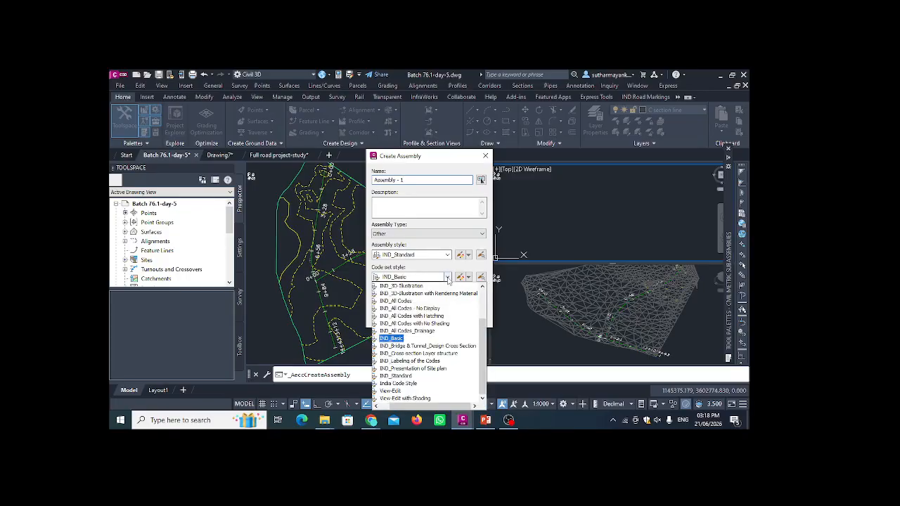
{"action": "scroll", "coordinate": [410, 314], "scroll_direction": "up", "scroll_amount": 2}
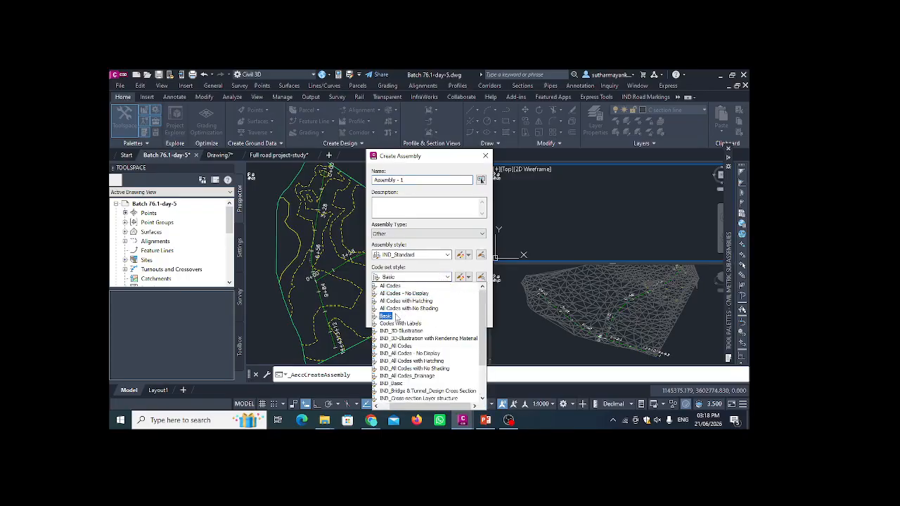
{"action": "left_click", "coordinate": [388, 316]}
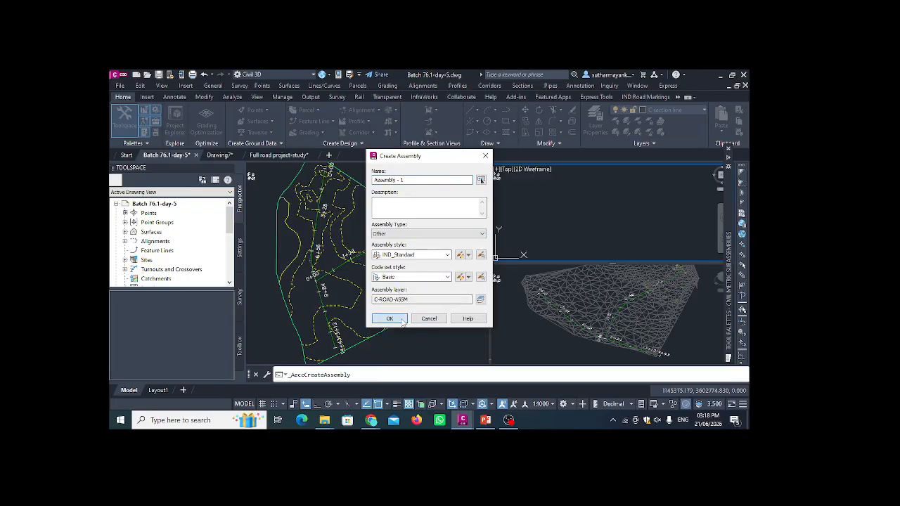
{"action": "left_click", "coordinate": [392, 318]}
{"action": "left_click", "coordinate": [607, 215]}
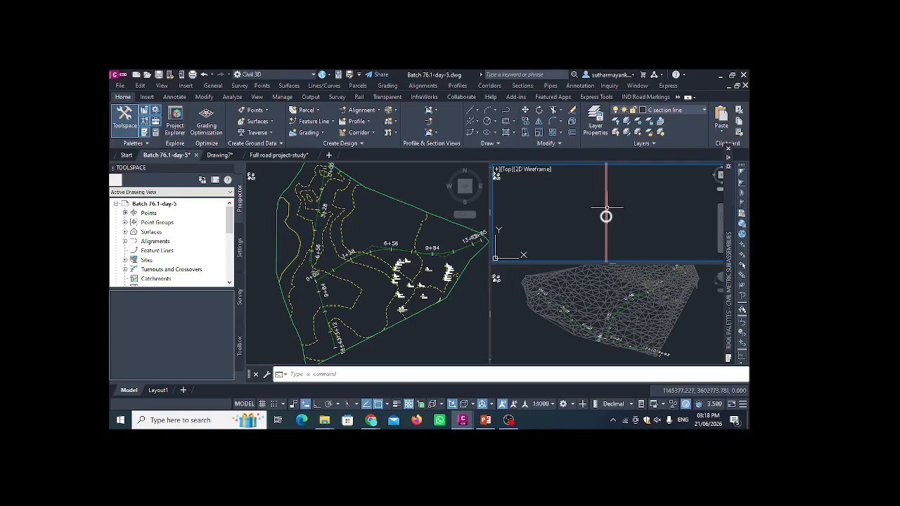
Delete the Assembly - 1 baseline just placed in the 2D wireframe viewport
{"action": "left_click", "coordinate": [603, 205]}
{"action": "left_click", "coordinate": [599, 207]}
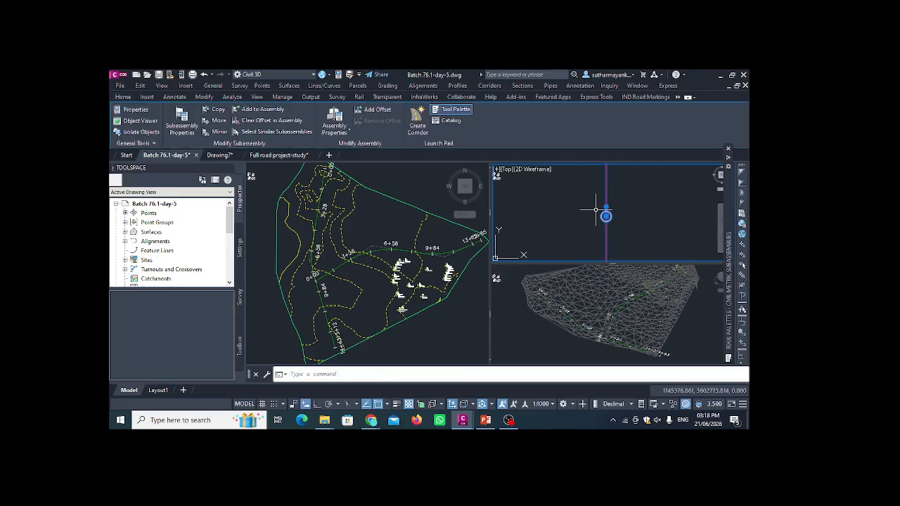
{"action": "key", "text": "Delete"}
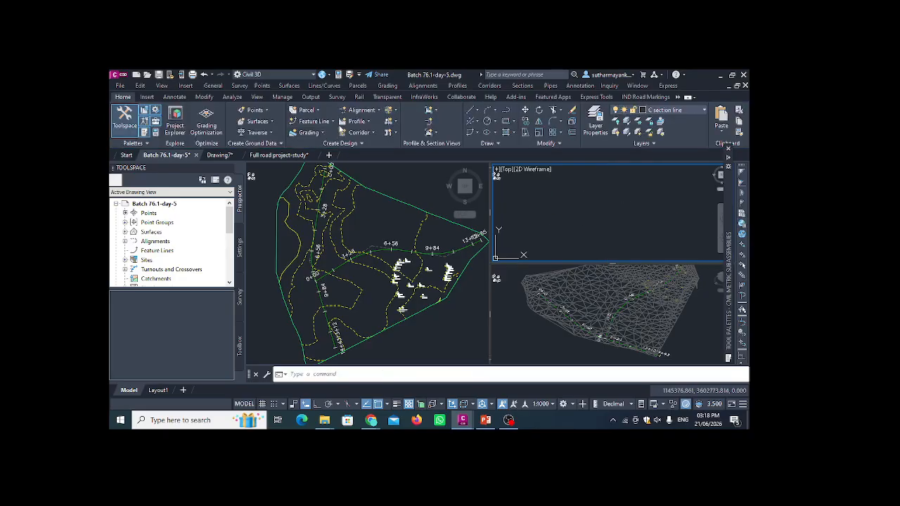
Create Assembly - 1 again with both assembly style and code set style Basic, placing its baseline in the empty viewport
{"action": "left_click", "coordinate": [391, 132]}
{"action": "left_click", "coordinate": [415, 153]}
{"action": "left_click", "coordinate": [448, 255]}
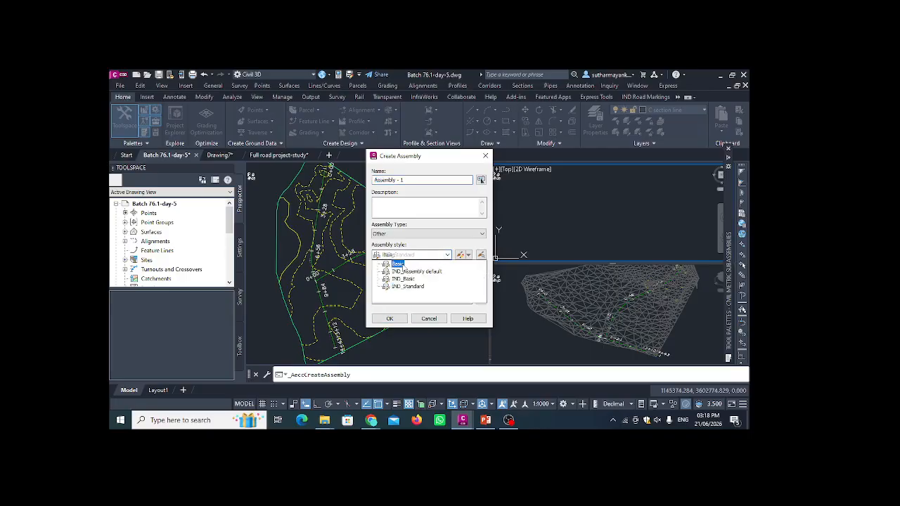
{"action": "left_click", "coordinate": [401, 266]}
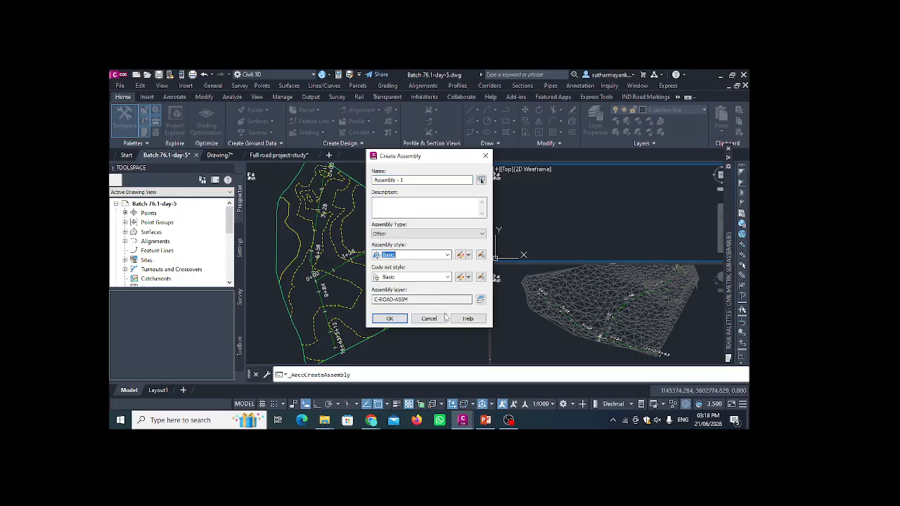
{"action": "left_click", "coordinate": [390, 319]}
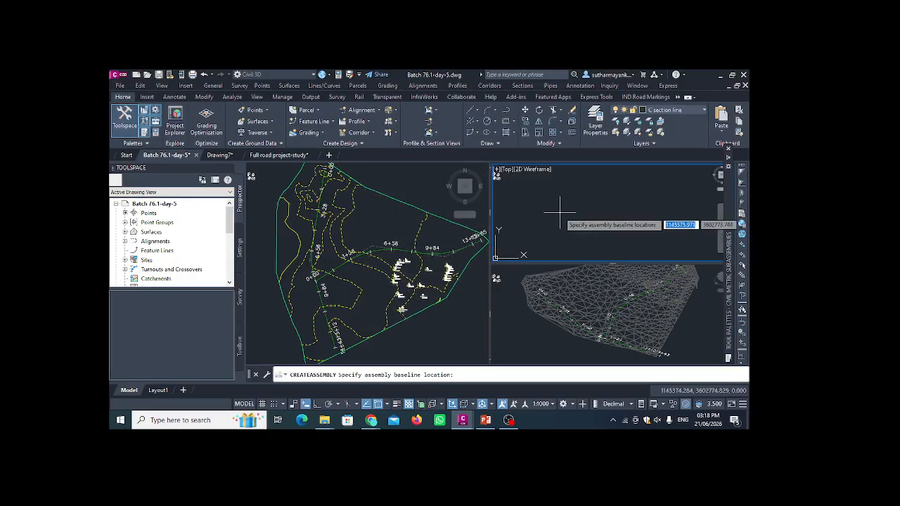
{"action": "left_click", "coordinate": [593, 210]}
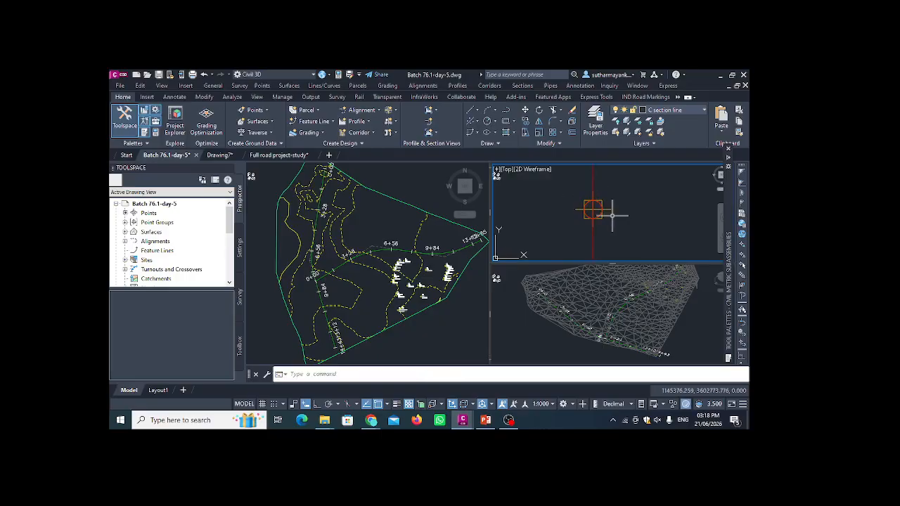
{"action": "scroll", "coordinate": [584, 204], "scroll_direction": "up", "scroll_amount": 3}
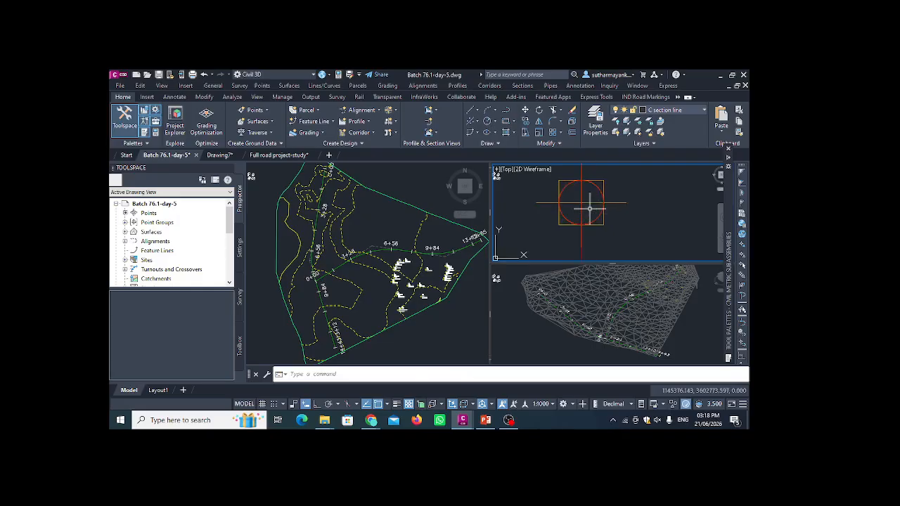
{"action": "scroll", "coordinate": [580, 207], "scroll_direction": "down", "scroll_amount": 3}
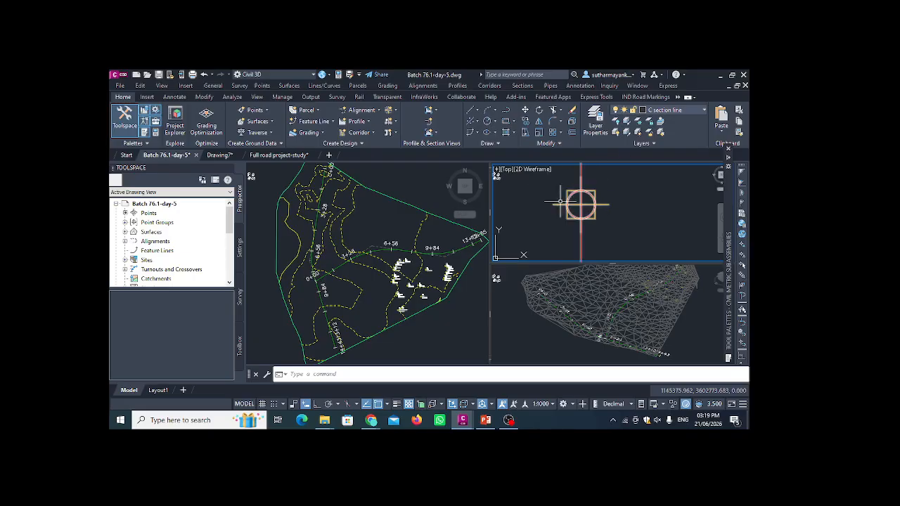
Attach a metric BasicLane subassembly on the right side of the Assembly - 1 baseline with width 11.81', depth 0.66' and slope -2.00%
{"action": "scroll", "coordinate": [570, 204], "scroll_direction": "up", "scroll_amount": 2}
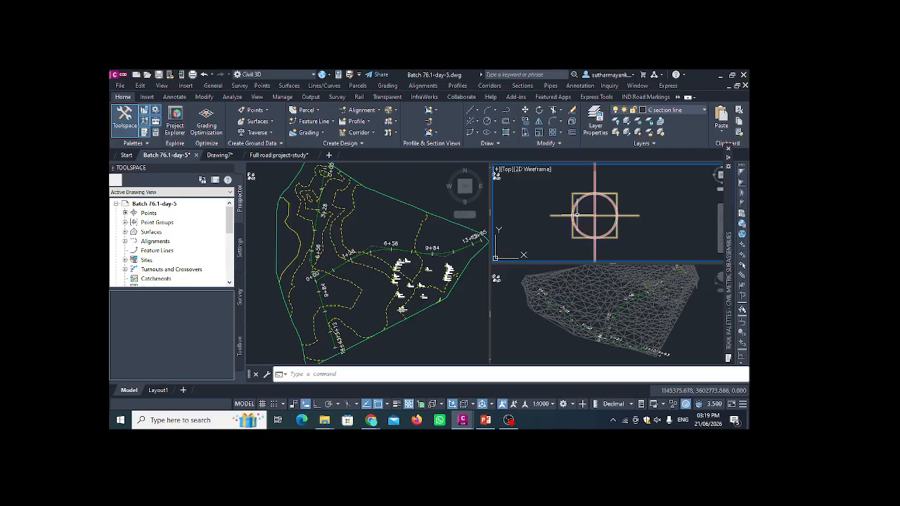
{"action": "middle_click_drag", "start_coordinate": [574, 213], "coordinate": [569, 205]}
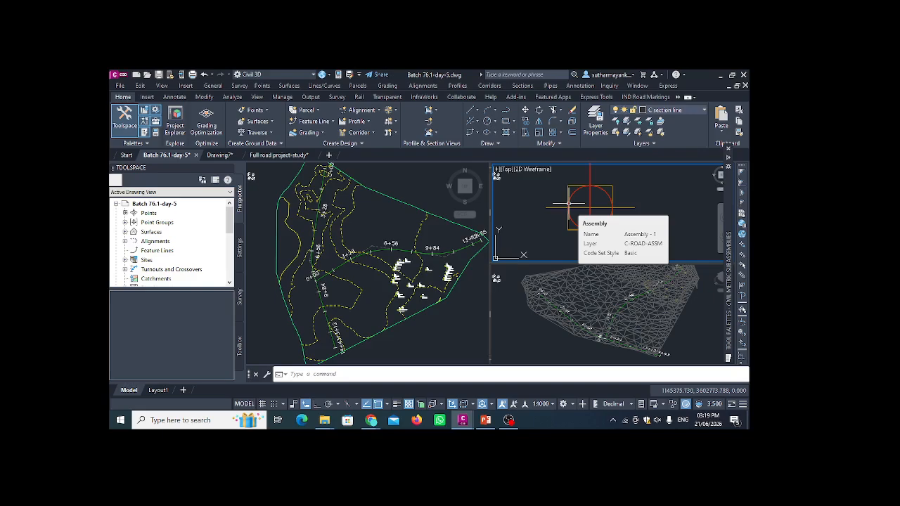
{"action": "scroll", "coordinate": [568, 204], "scroll_direction": "down", "scroll_amount": 2}
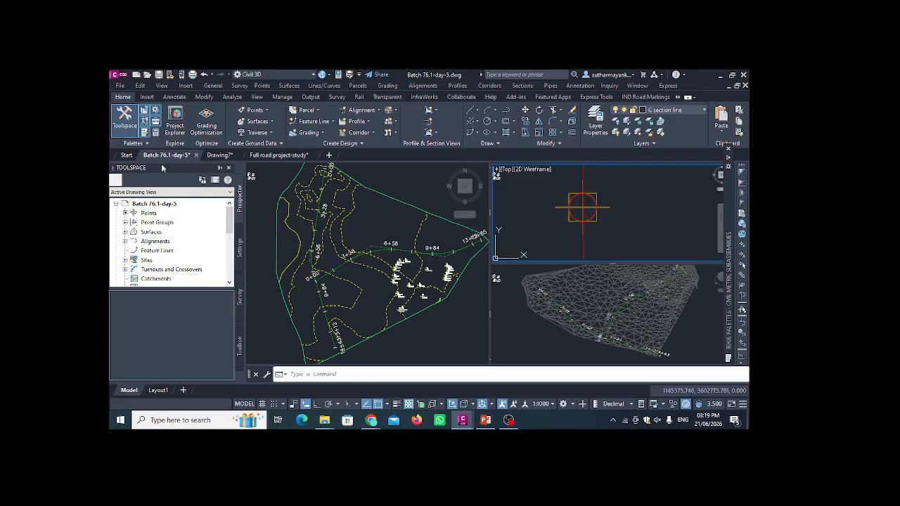
{"action": "mouse_move", "coordinate": [730, 252]}
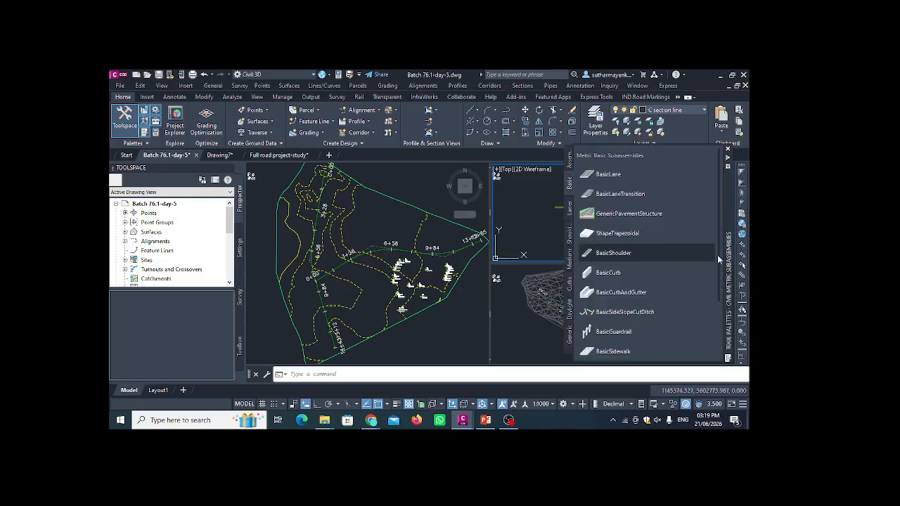
{"action": "left_click", "coordinate": [618, 175]}
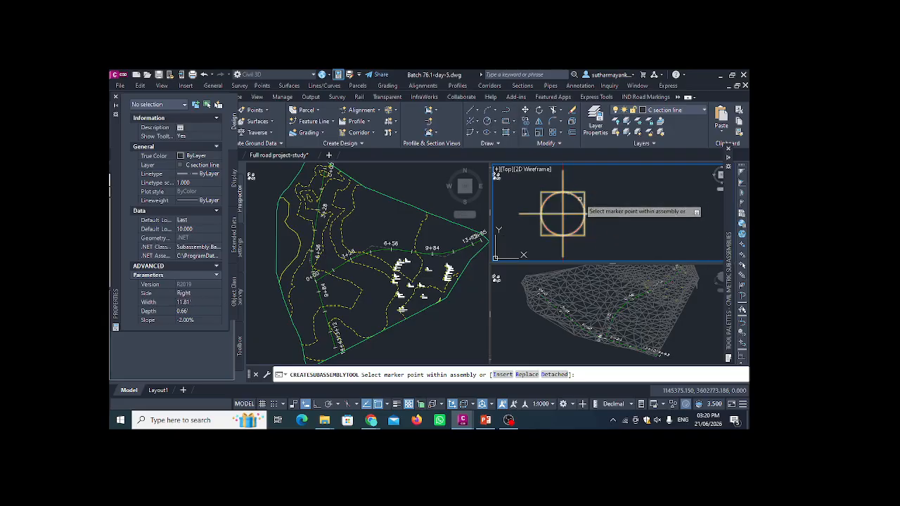
{"action": "left_click", "coordinate": [580, 199]}
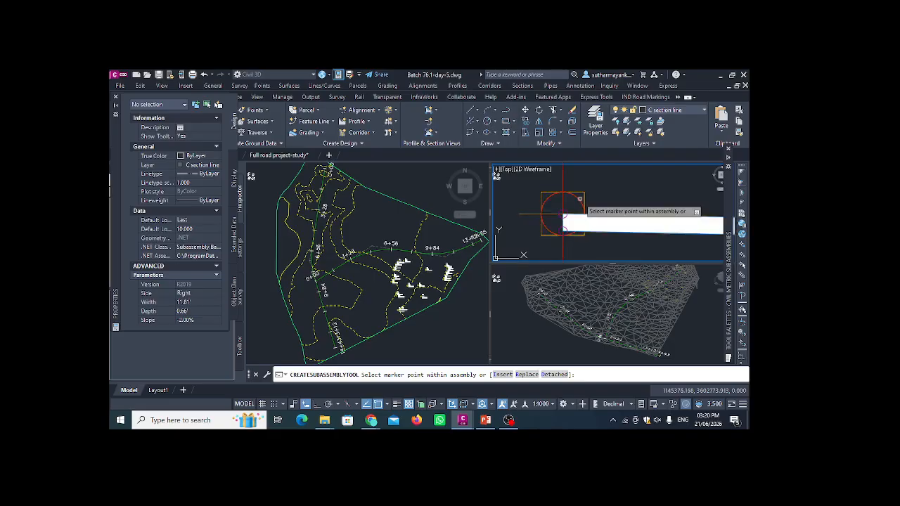
{"action": "scroll", "coordinate": [564, 200], "scroll_direction": "down", "scroll_amount": 2}
{"action": "scroll", "coordinate": [616, 211], "scroll_direction": "up", "scroll_amount": 1}
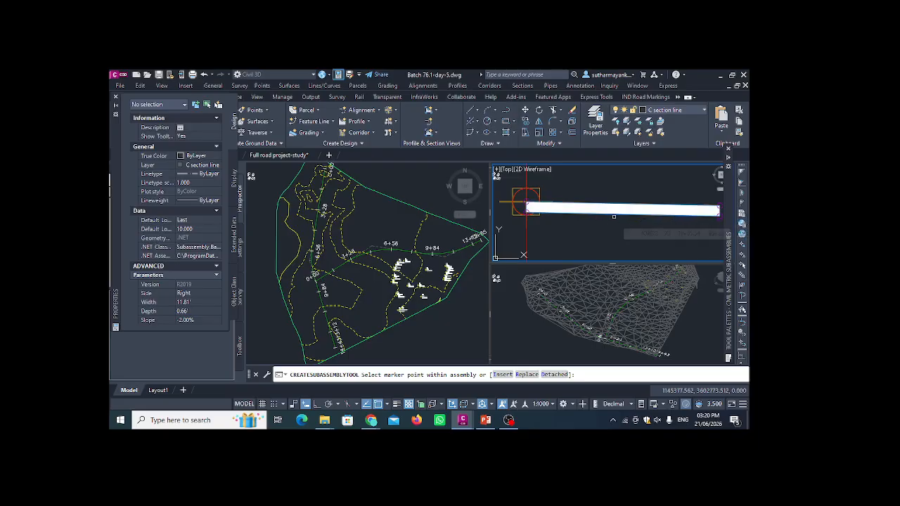
Try to set the BasicLane width to 10' and depth to 0.5' in the placement parameters, and leave the placement command
{"action": "left_click", "coordinate": [192, 302]}
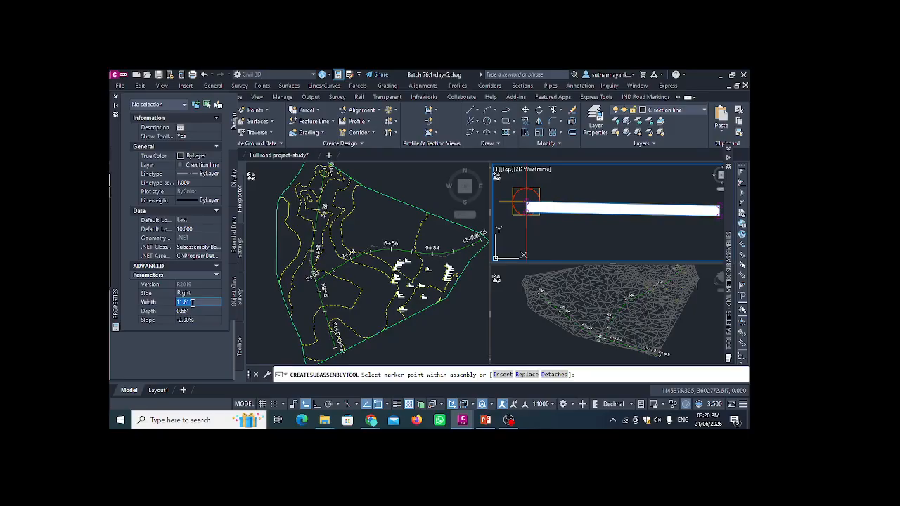
{"action": "type", "text": "10"}
{"action": "key", "text": "Tab"}
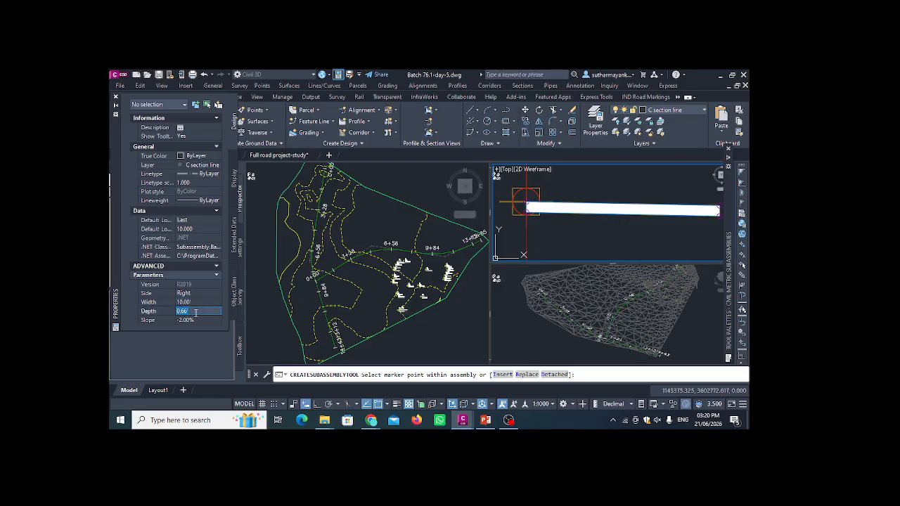
{"action": "type", "text": ".5"}
{"action": "left_click", "coordinate": [196, 318]}
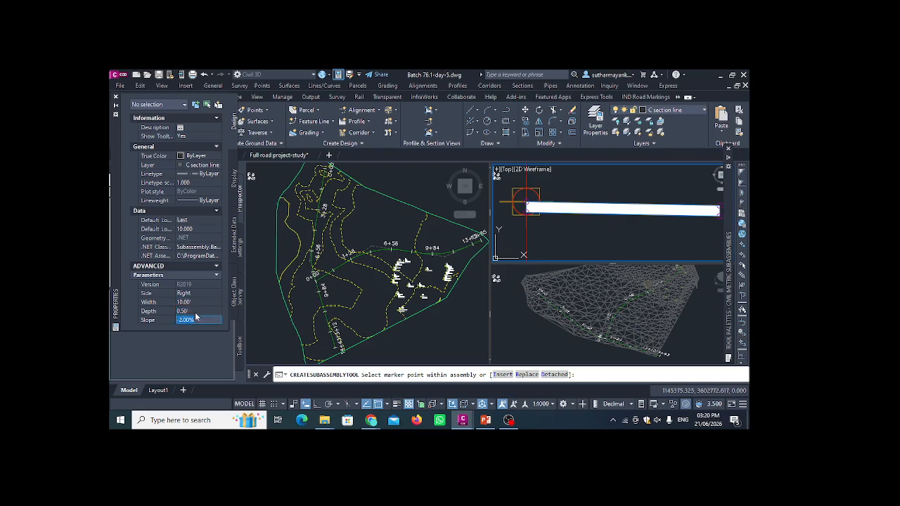
{"action": "left_click", "coordinate": [116, 98]}
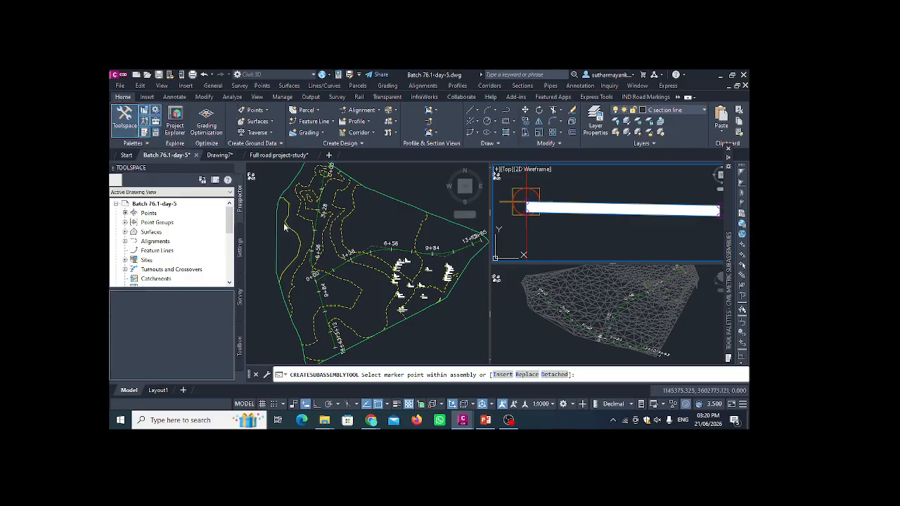
{"action": "left_click", "coordinate": [566, 226]}
Review the placed BasicLane's subassembly properties, checking its input parameters and codes, without changing anything
{"action": "left_click", "coordinate": [600, 209]}
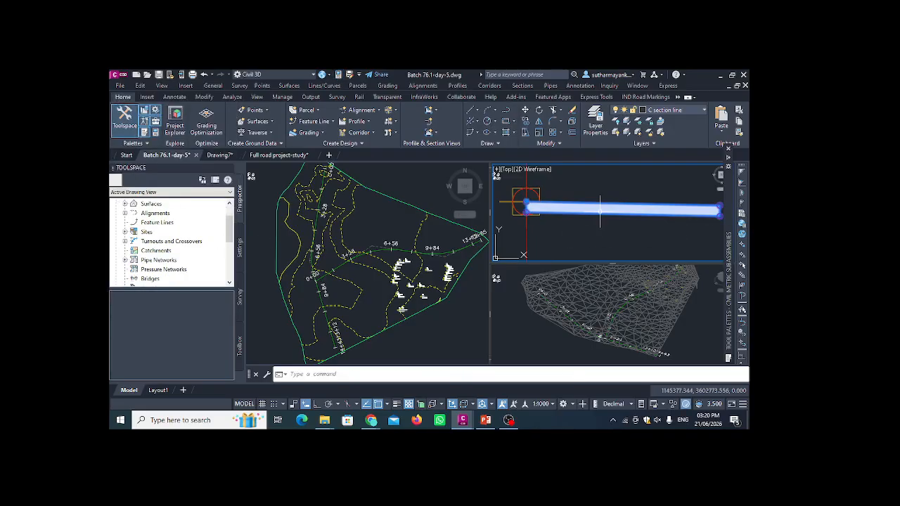
{"action": "scroll", "coordinate": [600, 211], "scroll_direction": "down", "scroll_amount": 3}
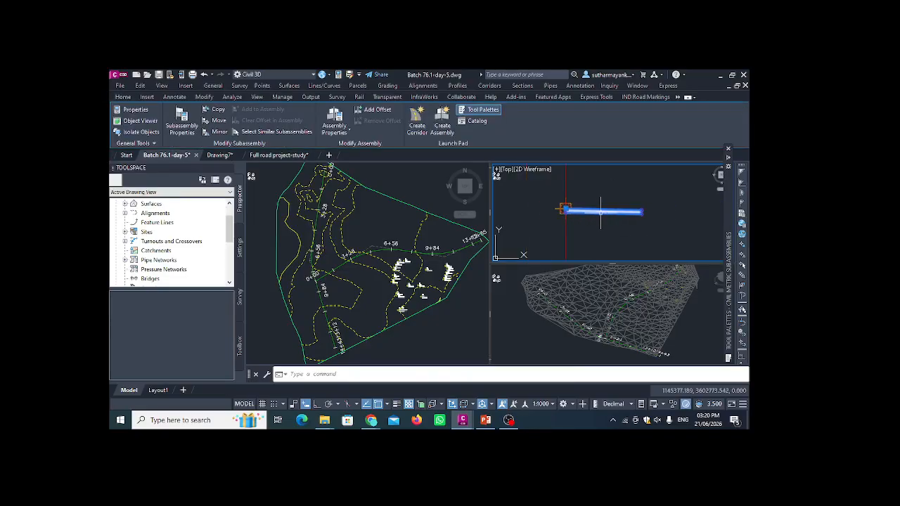
{"action": "scroll", "coordinate": [598, 211], "scroll_direction": "up", "scroll_amount": 2}
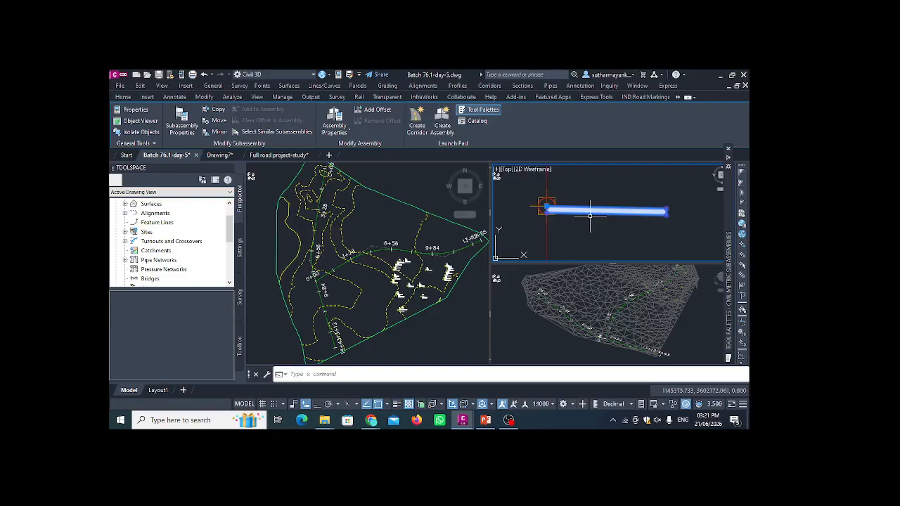
{"action": "left_click", "coordinate": [181, 129]}
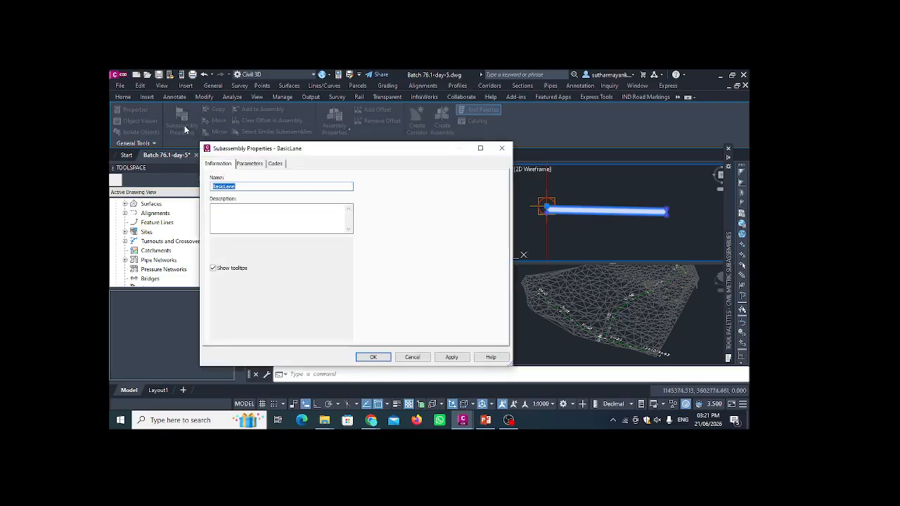
{"action": "left_click", "coordinate": [248, 164]}
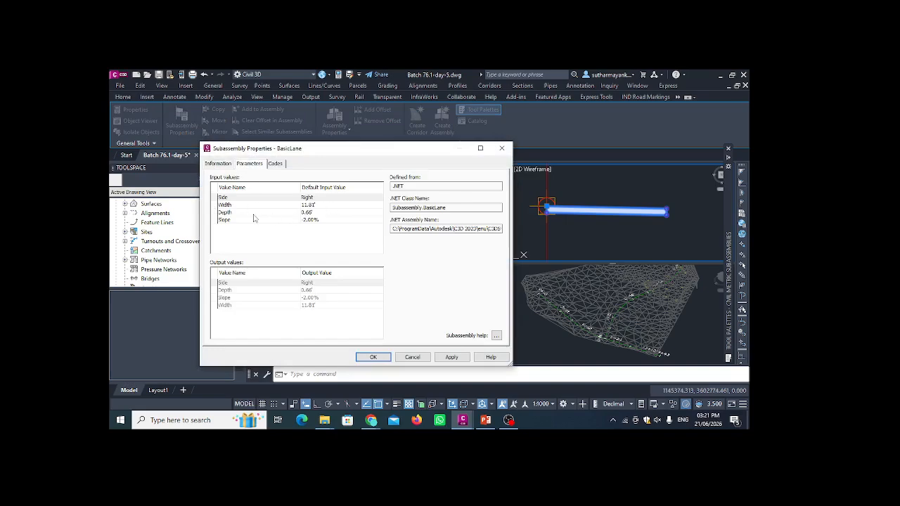
{"action": "left_click", "coordinate": [276, 164]}
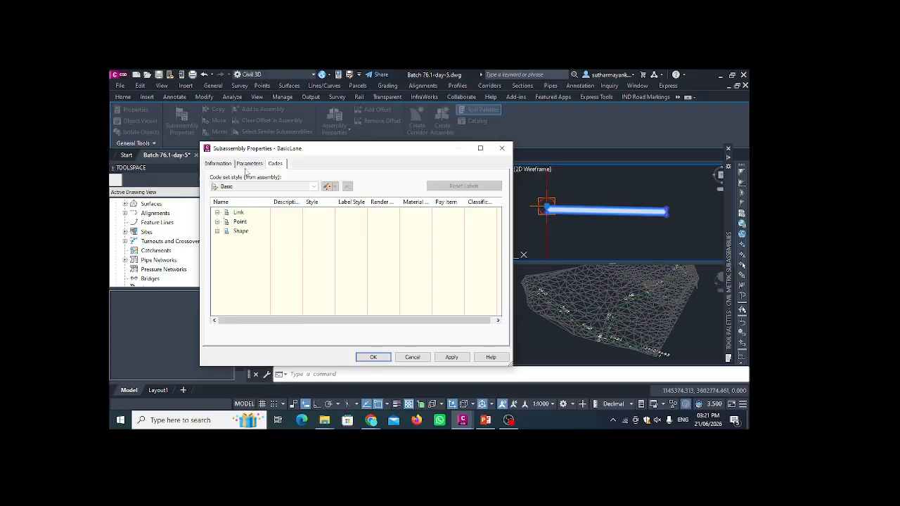
{"action": "left_click", "coordinate": [249, 164]}
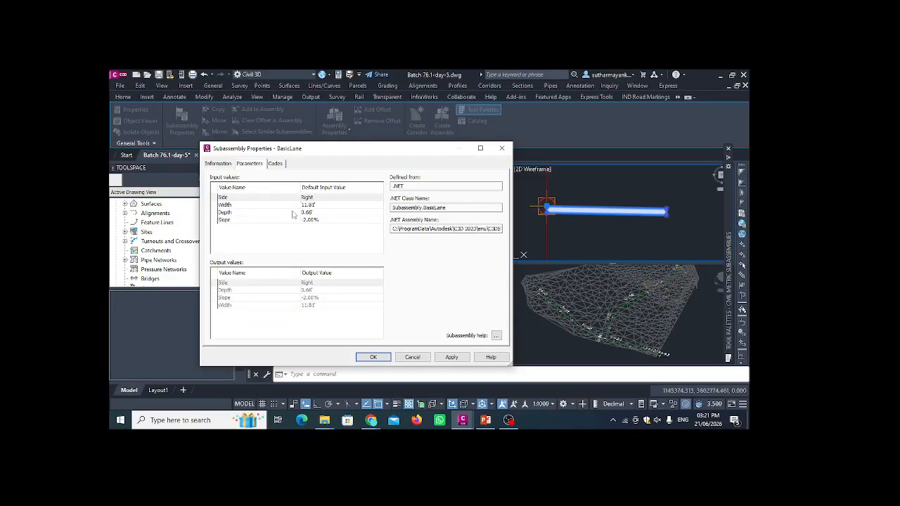
{"action": "left_click", "coordinate": [501, 149]}
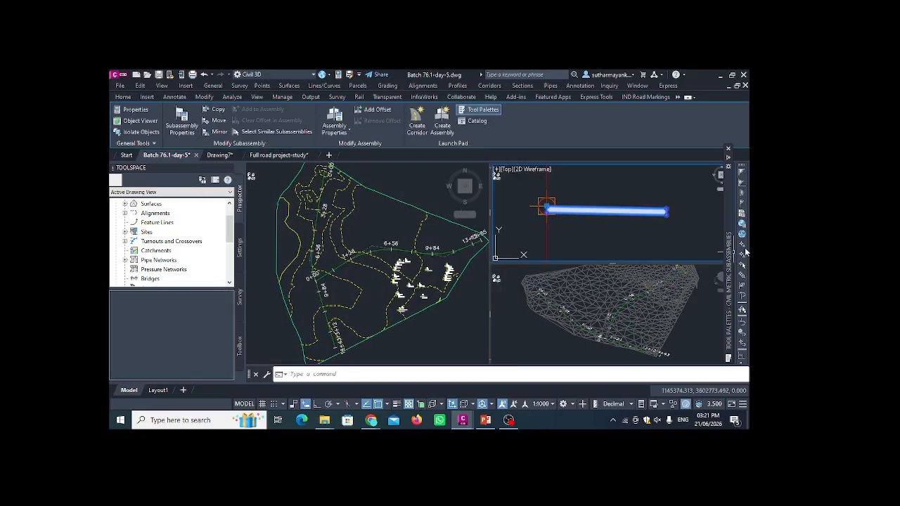
Attach a BasicCurbAndGutter subassembly to the outer edge of the right lane, using the Gutter Edge insertion point
{"action": "mouse_move", "coordinate": [731, 255]}
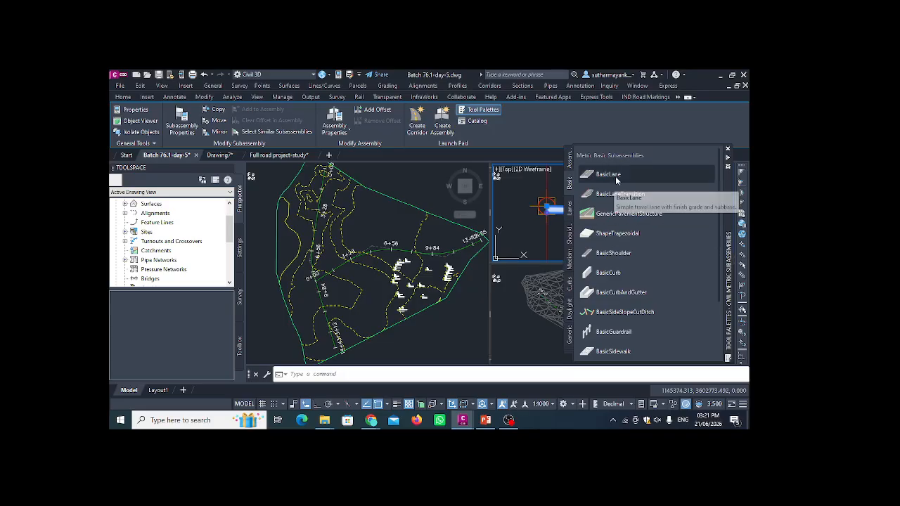
{"action": "left_click", "coordinate": [650, 292]}
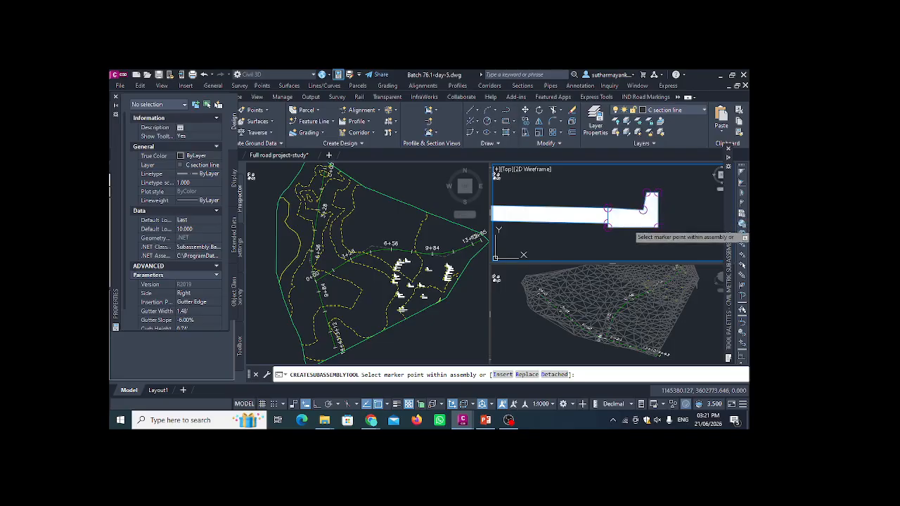
{"action": "scroll", "coordinate": [635, 215], "scroll_direction": "up", "scroll_amount": 3}
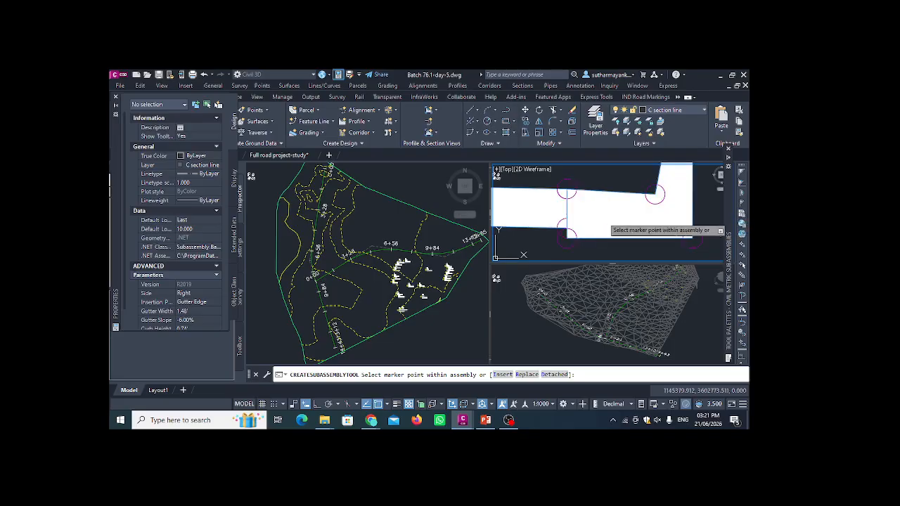
{"action": "scroll", "coordinate": [583, 221], "scroll_direction": "down", "scroll_amount": 4}
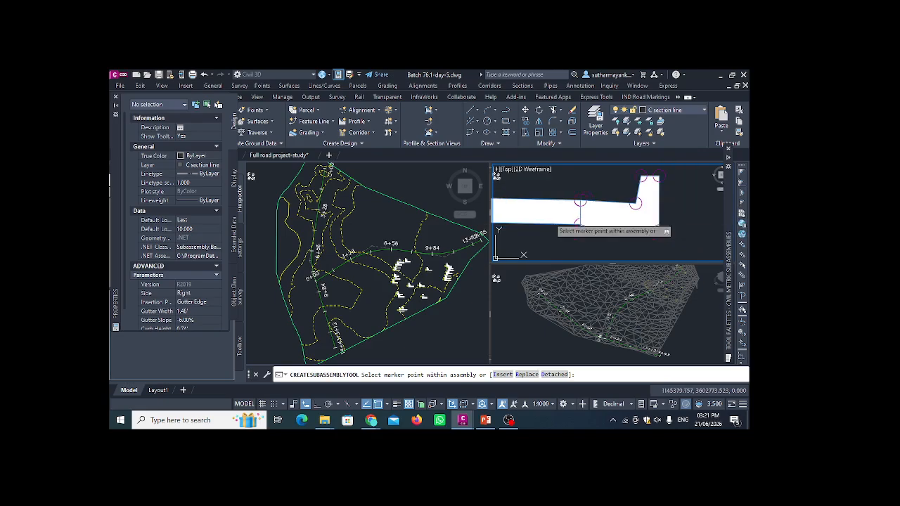
{"action": "scroll", "coordinate": [563, 215], "scroll_direction": "down", "scroll_amount": 5}
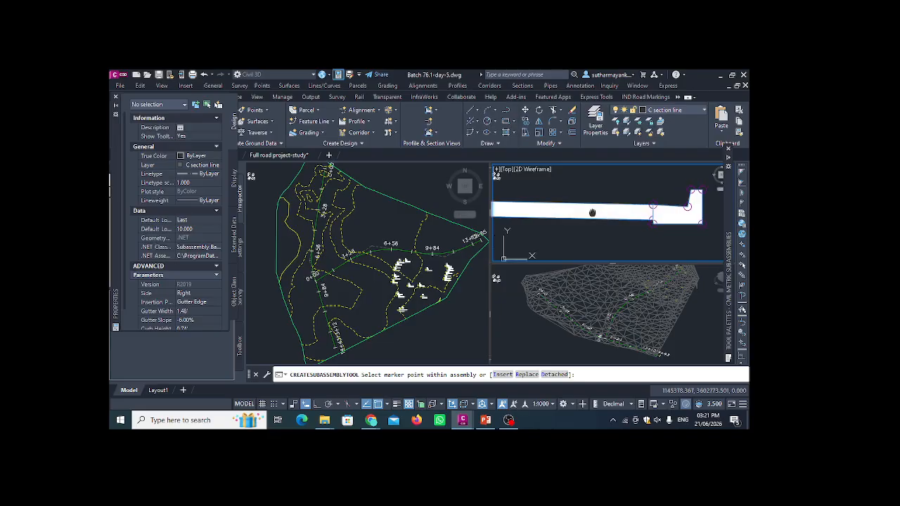
{"action": "scroll", "coordinate": [600, 221], "scroll_direction": "up", "scroll_amount": 2}
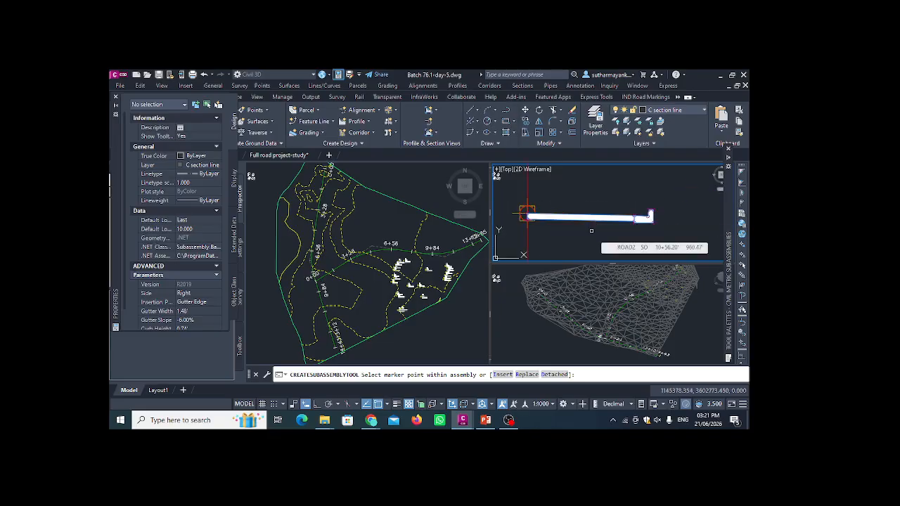
{"action": "key", "text": "Escape"}
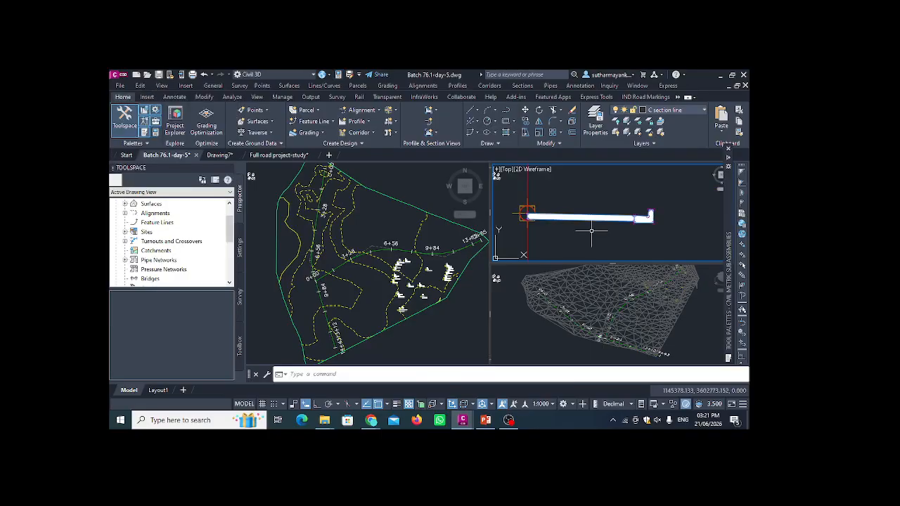
{"action": "scroll", "coordinate": [584, 227], "scroll_direction": "up", "scroll_amount": 2}
{"action": "scroll", "coordinate": [605, 231], "scroll_direction": "down", "scroll_amount": 2}
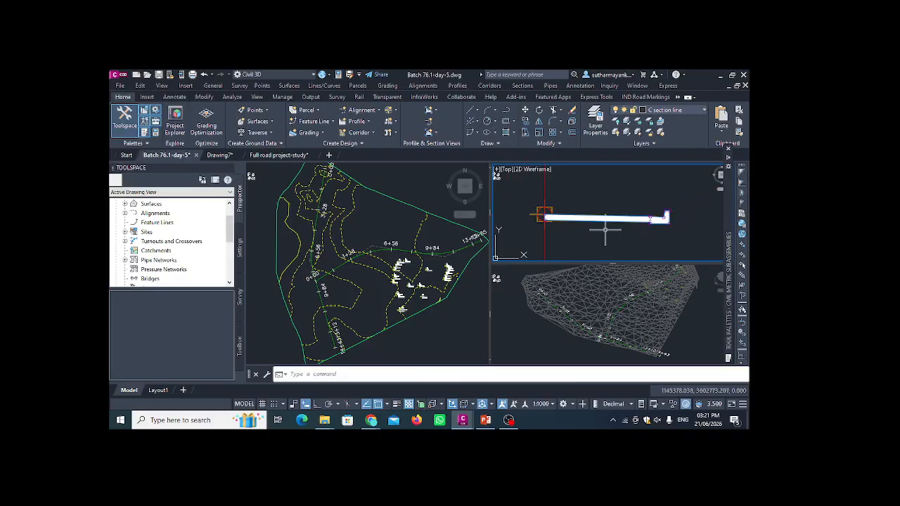
Review the input parameters of the placed BasicCurbAndGutter subassembly and close its properties without changes
{"action": "left_click", "coordinate": [665, 222]}
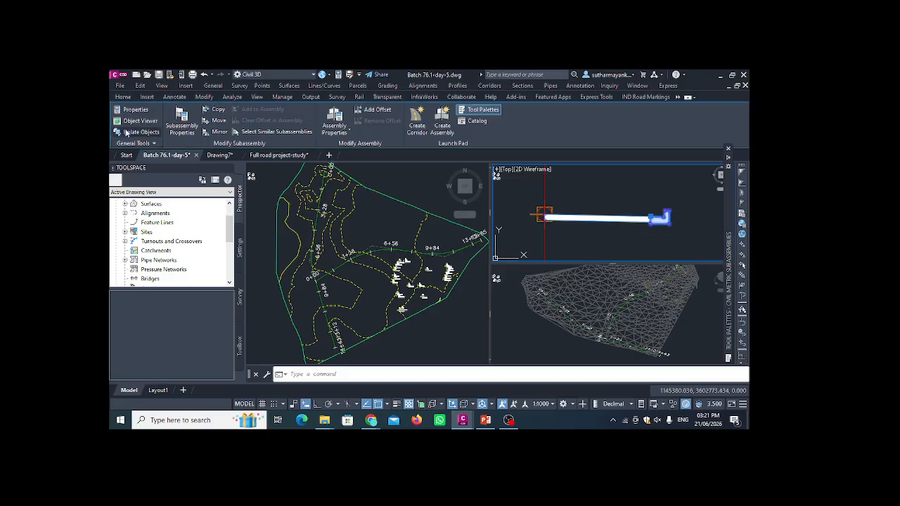
{"action": "left_click", "coordinate": [178, 125]}
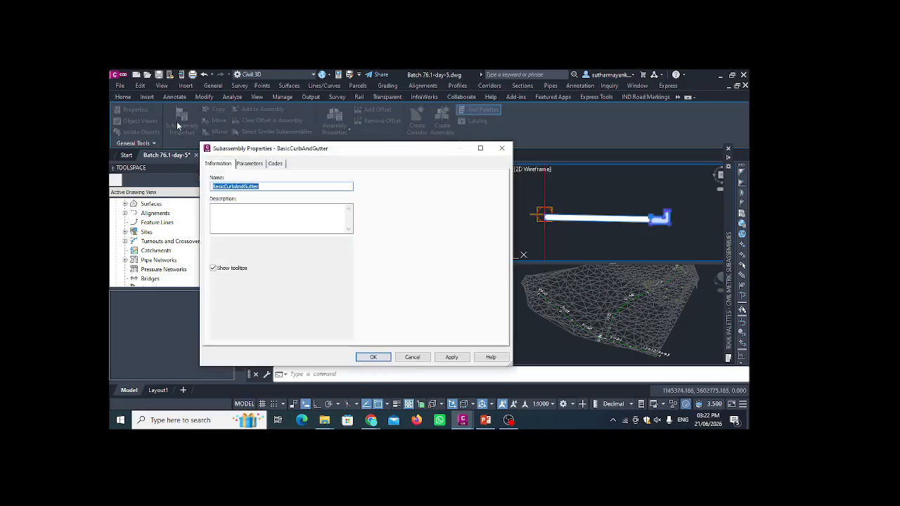
{"action": "left_click", "coordinate": [249, 164]}
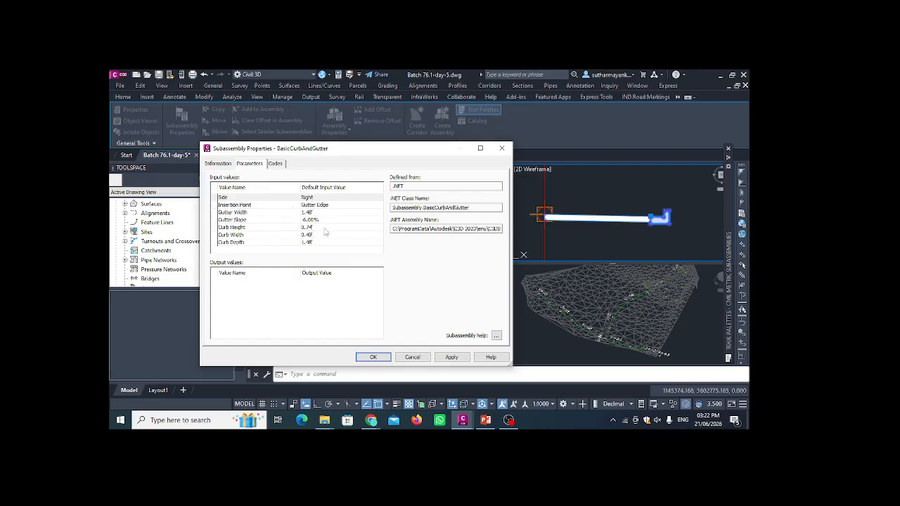
{"action": "left_click", "coordinate": [413, 357]}
{"action": "scroll", "coordinate": [565, 221], "scroll_direction": "down", "scroll_amount": 3}
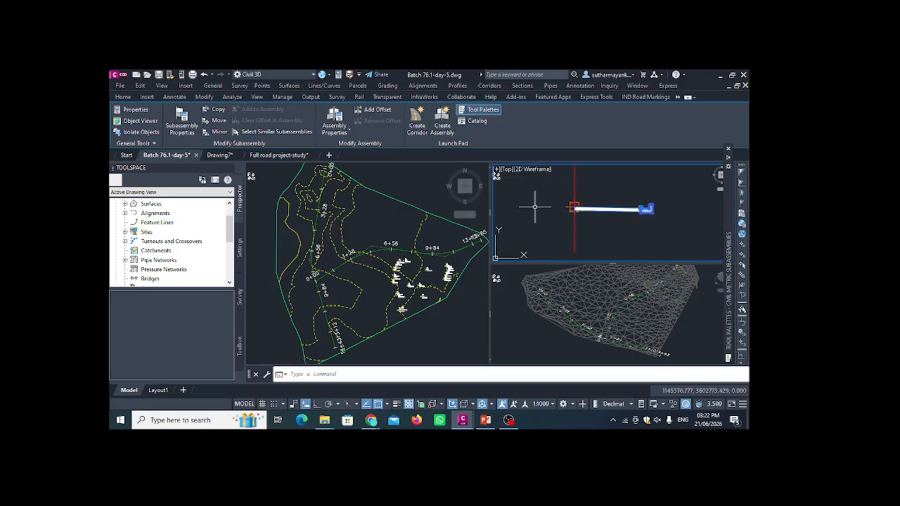
{"action": "key", "text": "Escape"}
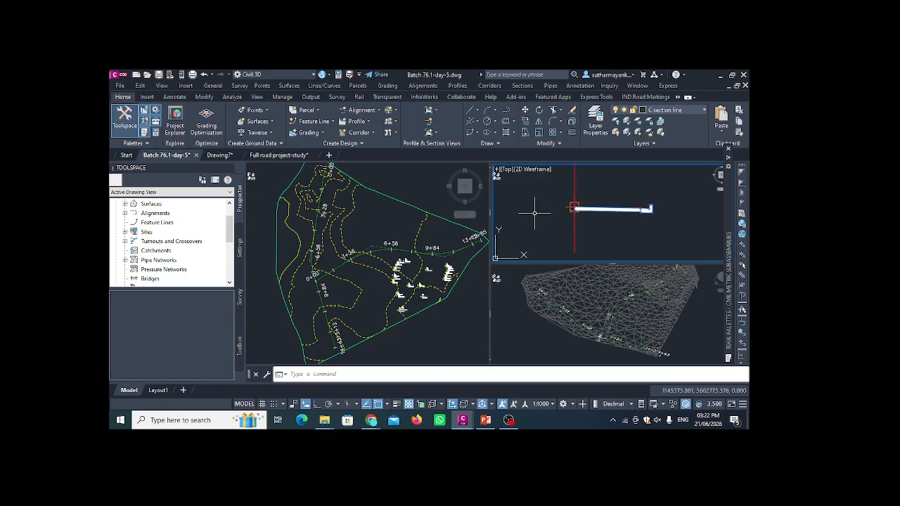
Mirror the right lane and its curb and gutter to the left side of the Assembly - 1 baseline
{"action": "left_click", "coordinate": [666, 185]}
{"action": "left_click", "coordinate": [605, 224]}
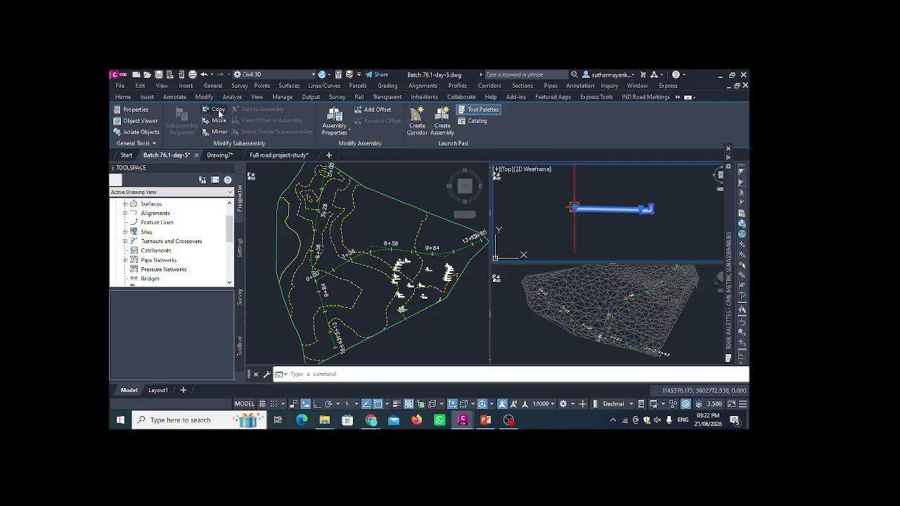
{"action": "left_click", "coordinate": [219, 133]}
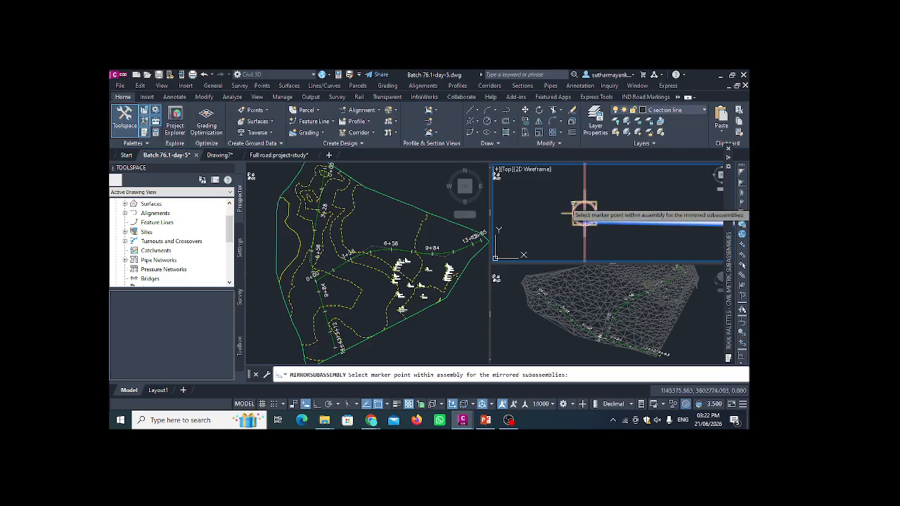
{"action": "left_click", "coordinate": [574, 206]}
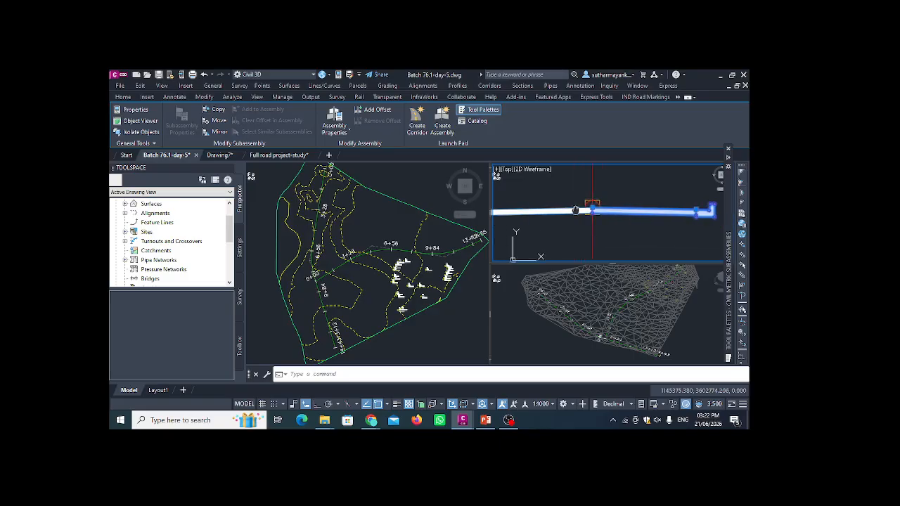
Delete the mirrored lane and curb and gutter from the left side of the Assembly - 1 baseline
{"action": "scroll", "coordinate": [569, 202], "scroll_direction": "down", "scroll_amount": 3}
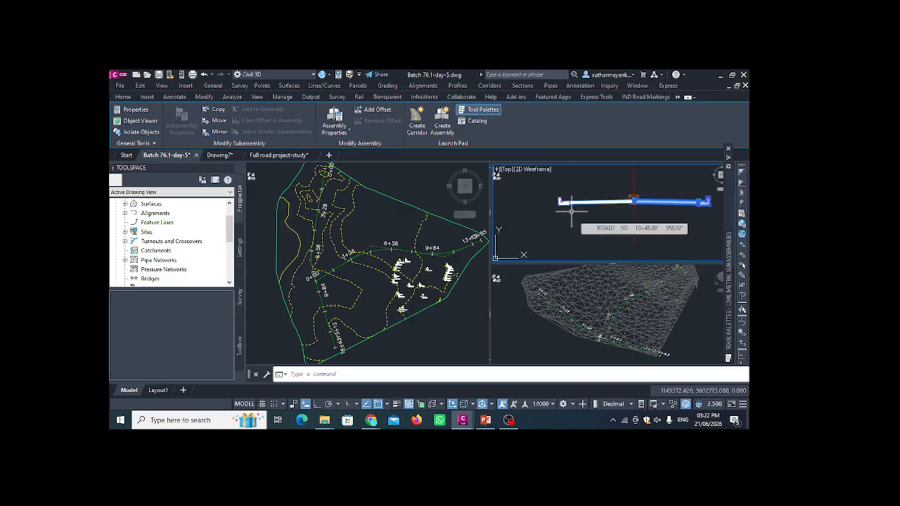
{"action": "key", "text": "Escape"}
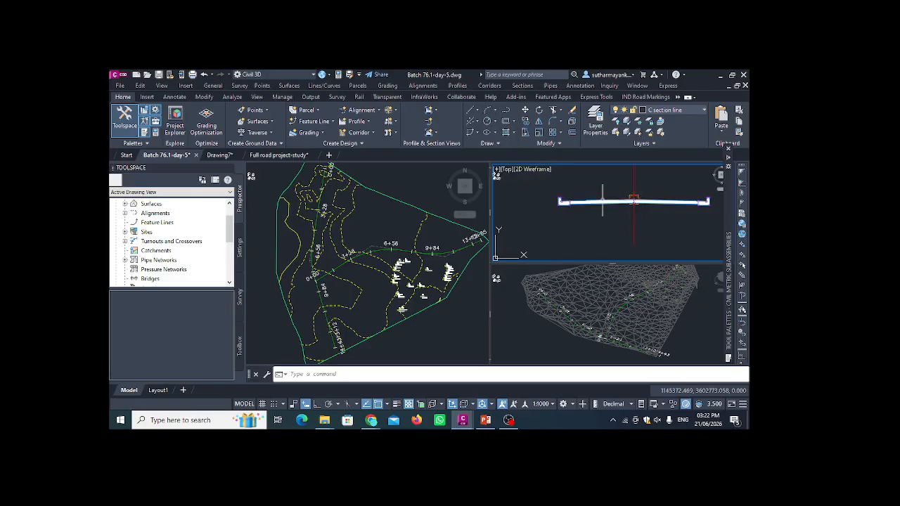
{"action": "scroll", "coordinate": [605, 197], "scroll_direction": "down", "scroll_amount": 2}
{"action": "scroll", "coordinate": [637, 215], "scroll_direction": "up", "scroll_amount": 3}
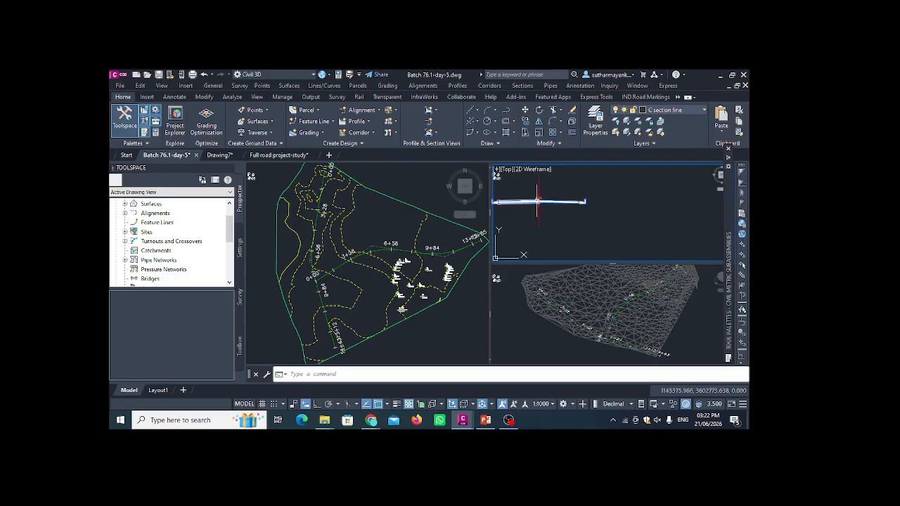
{"action": "left_click", "coordinate": [581, 180]}
{"action": "left_click", "coordinate": [533, 204]}
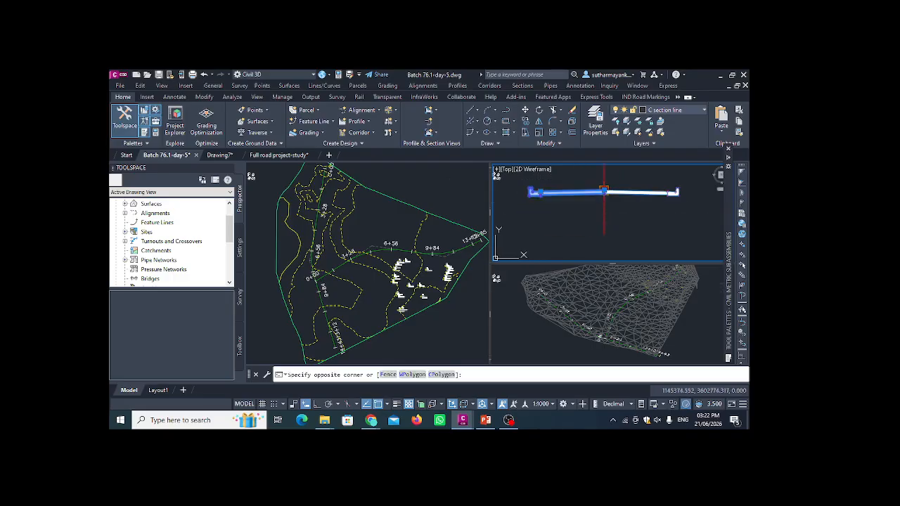
{"action": "key", "text": "Escape"}
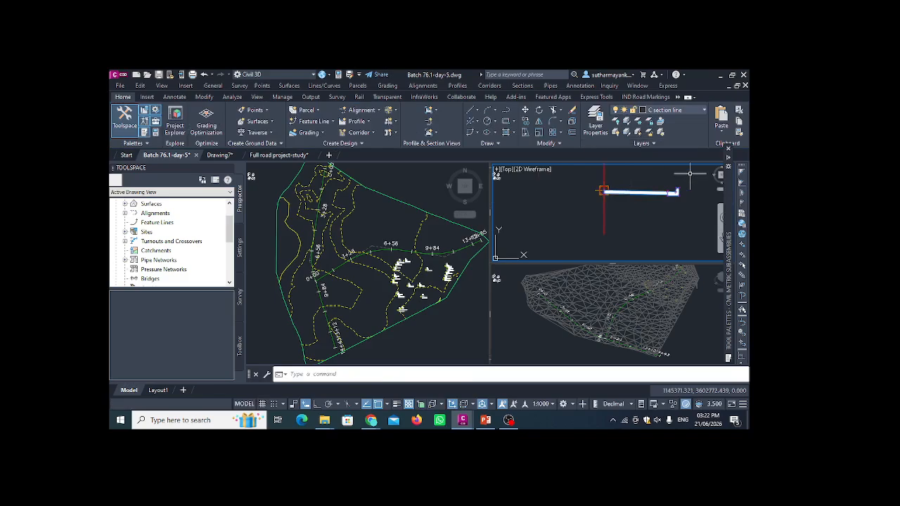
Mirror the right lane with its curb and gutter about the Assembly - 1 baseline marker to recreate the left side
{"action": "left_click", "coordinate": [691, 173]}
{"action": "left_click", "coordinate": [599, 206]}
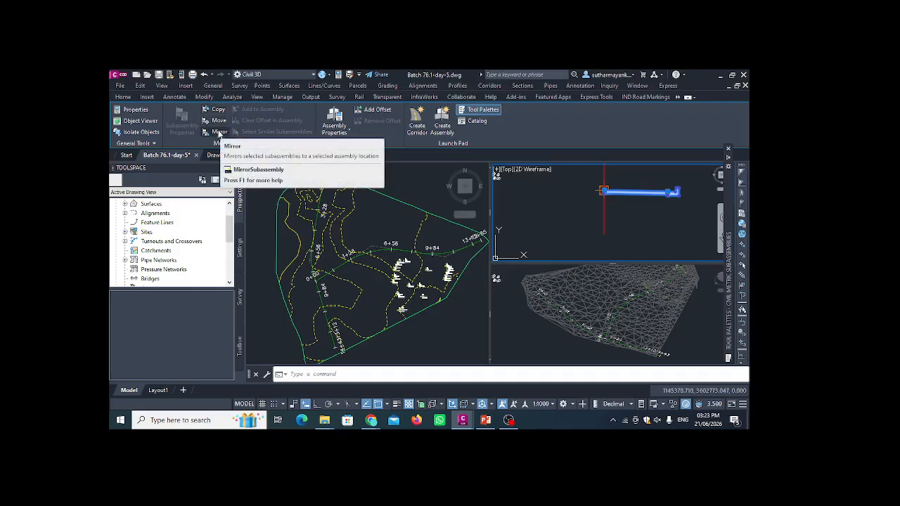
{"action": "left_click", "coordinate": [219, 132]}
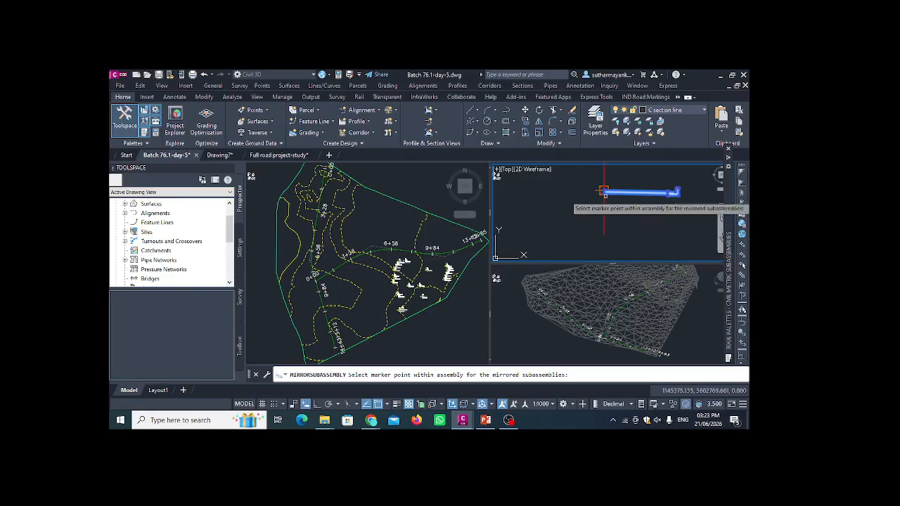
{"action": "scroll", "coordinate": [611, 169], "scroll_direction": "up", "scroll_amount": 2}
{"action": "middle_click_drag", "start_coordinate": [597, 208], "coordinate": [589, 178]}
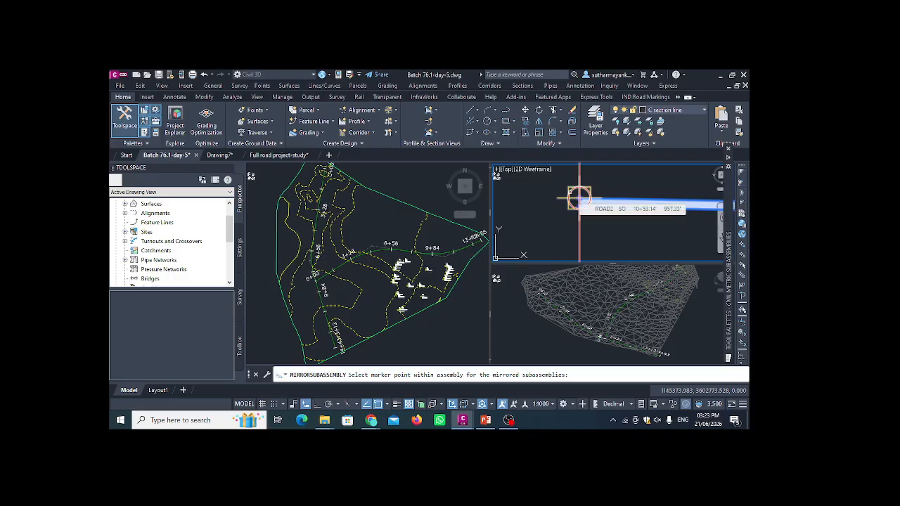
{"action": "left_click", "coordinate": [579, 197]}
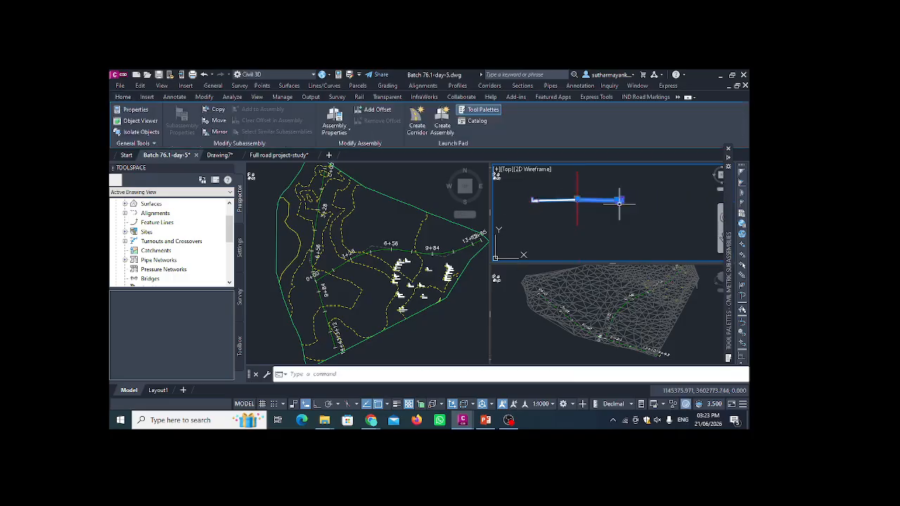
{"action": "key", "text": "Escape"}
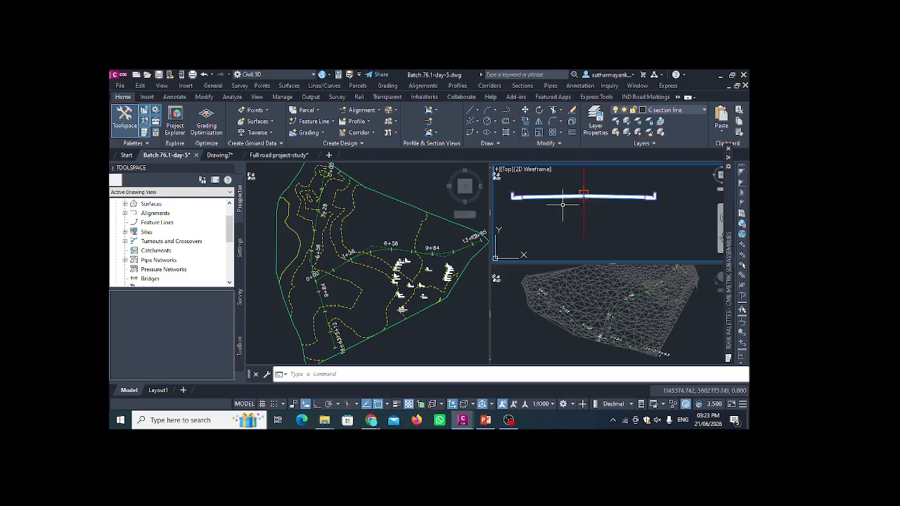
{"action": "scroll", "coordinate": [557, 179], "scroll_direction": "up", "scroll_amount": 2}
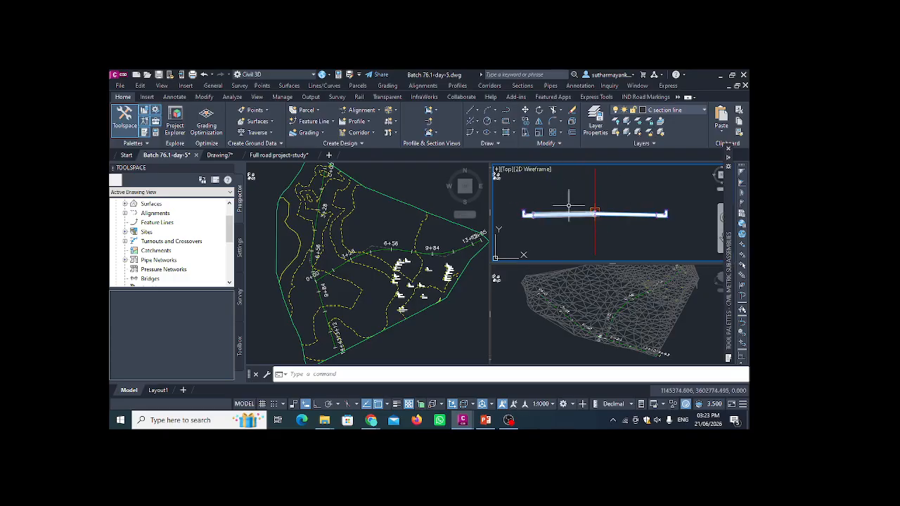
{"action": "scroll", "coordinate": [579, 197], "scroll_direction": "down", "scroll_amount": 2}
{"action": "scroll", "coordinate": [581, 207], "scroll_direction": "up", "scroll_amount": 2}
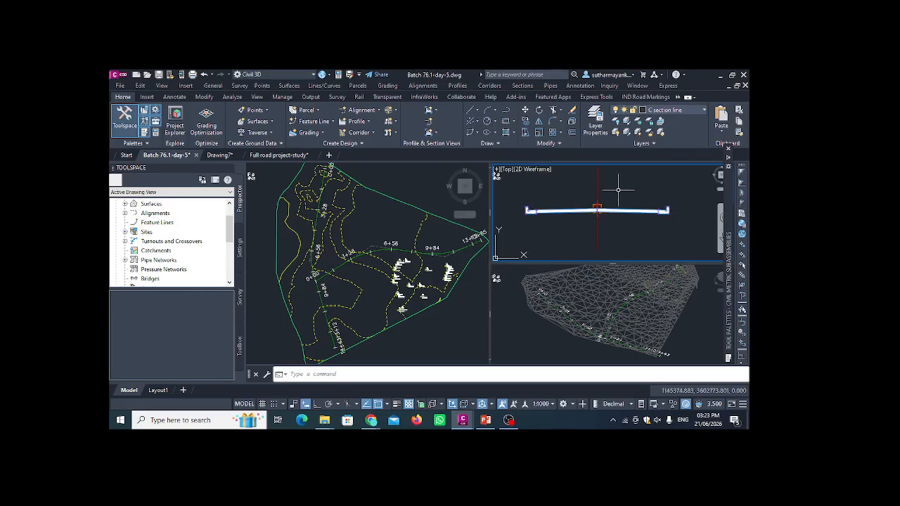
Start creating a new corridor in the plan view and name it Corridor - 1
{"action": "left_click", "coordinate": [316, 242]}
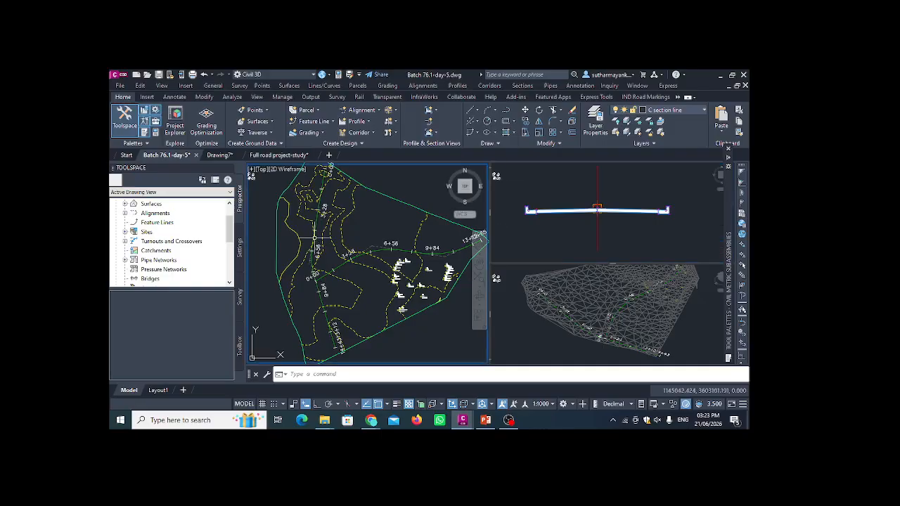
{"action": "left_click", "coordinate": [372, 133]}
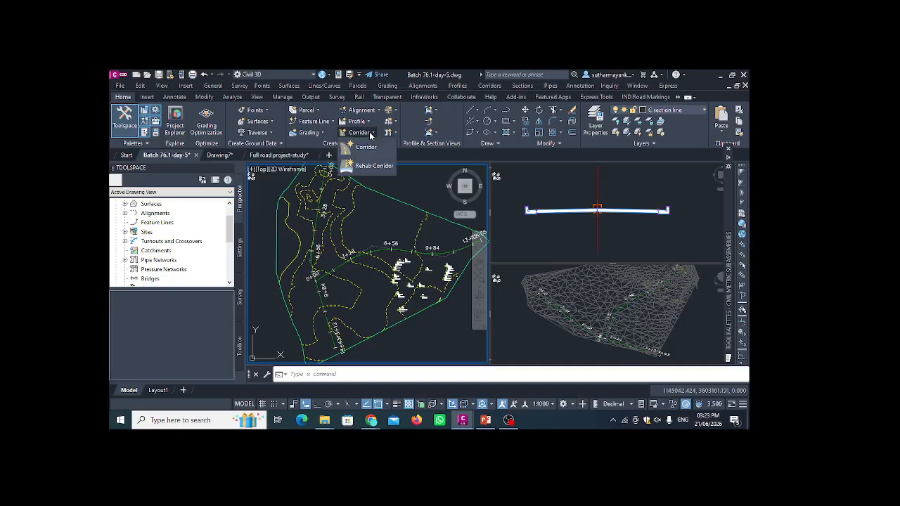
{"action": "left_click", "coordinate": [371, 149]}
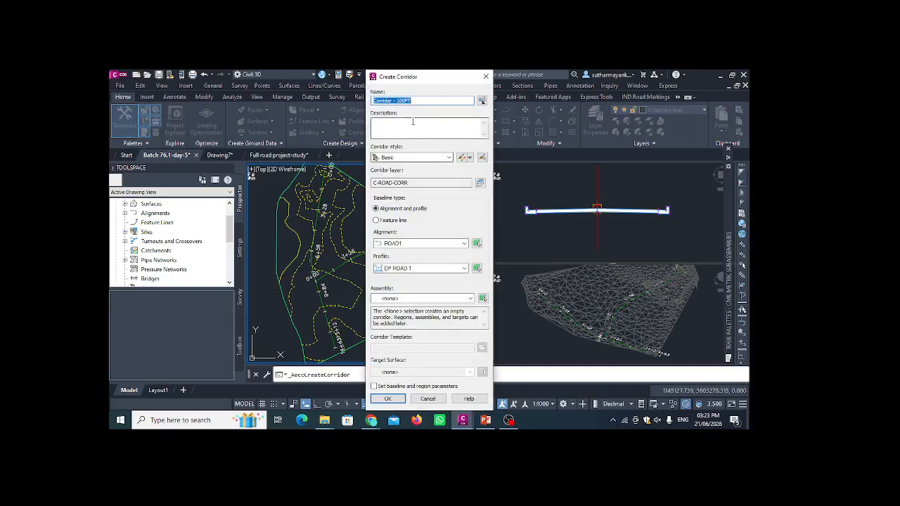
{"action": "left_click", "coordinate": [419, 101]}
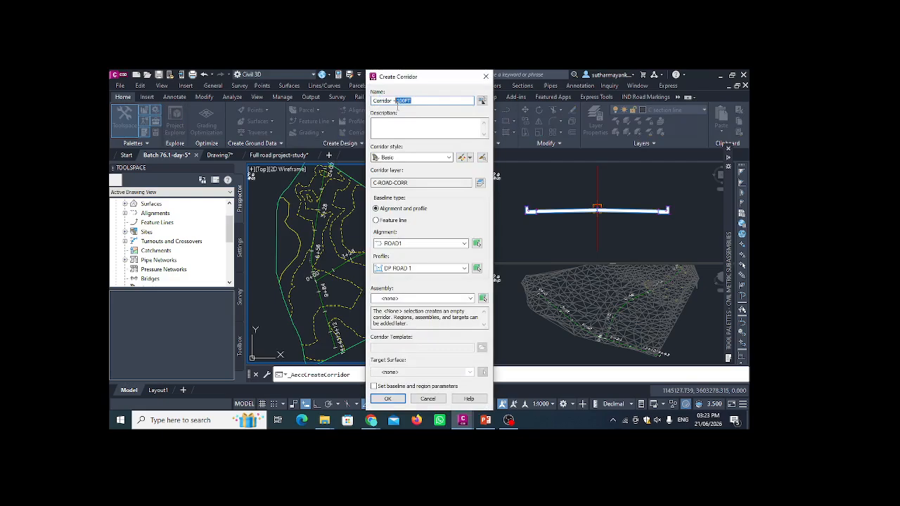
{"action": "type", "text": "1"}
{"action": "mouse_move", "coordinate": [405, 81]}
{"action": "left_mouse_down"}
{"action": "mouse_move", "coordinate": [508, 81]}
{"action": "mouse_move", "coordinate": [407, 81]}
{"action": "left_mouse_up"}
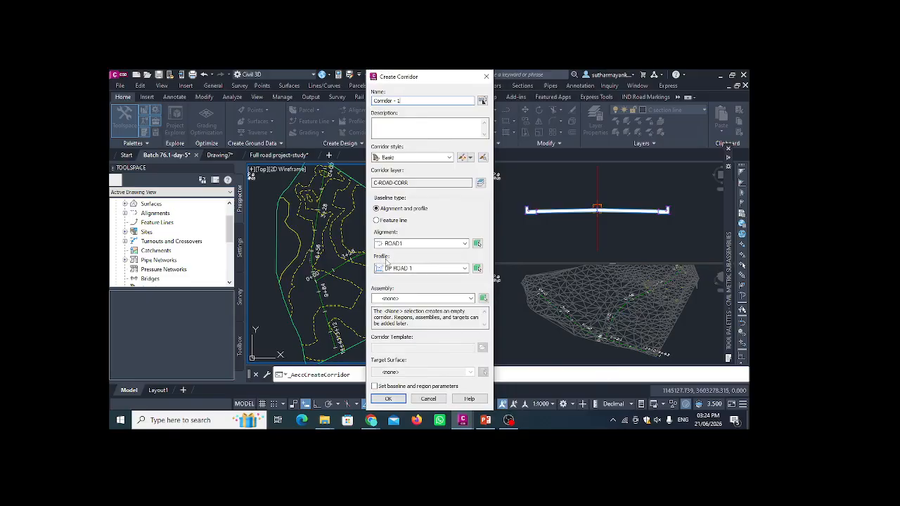
Create the corridor along ROAD1 with profile DP ROAD 1 and Assembly - 1, with setting of baseline and region parameters turned off
{"action": "left_click", "coordinate": [420, 269]}
{"action": "left_click", "coordinate": [417, 274]}
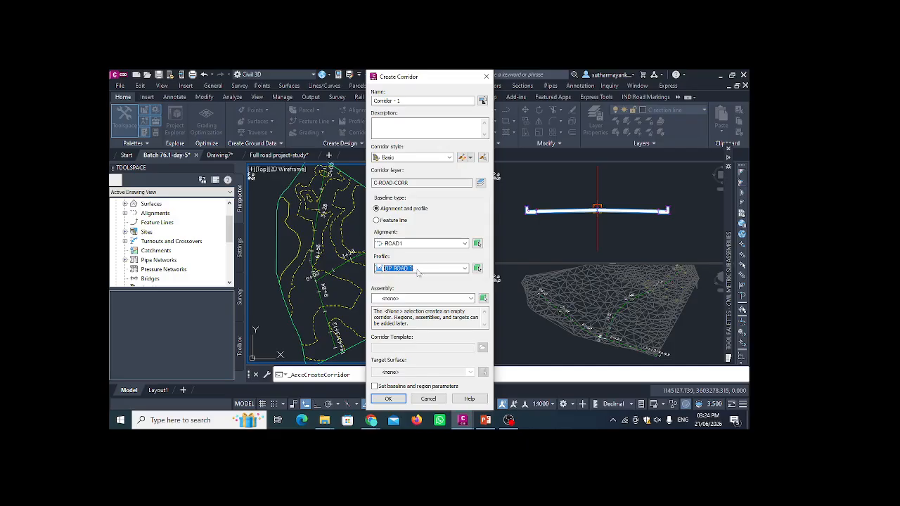
{"action": "left_click", "coordinate": [406, 269]}
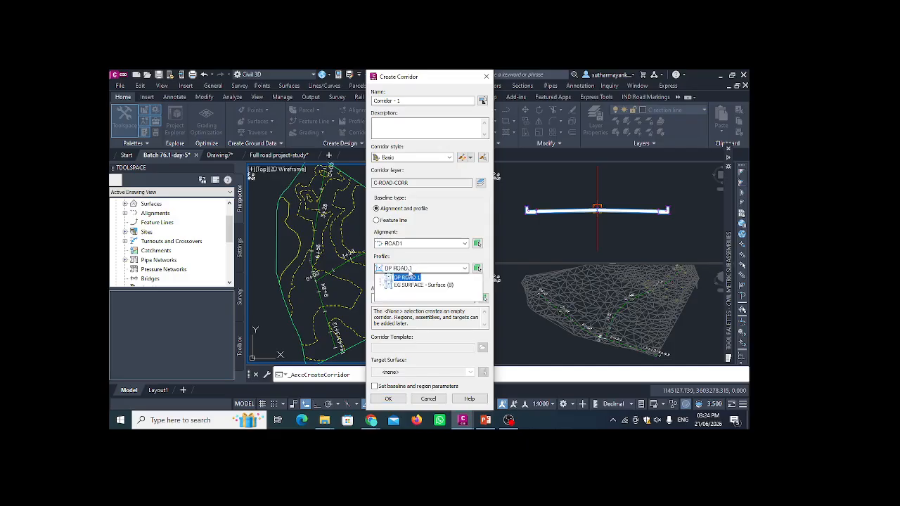
{"action": "left_click", "coordinate": [417, 279]}
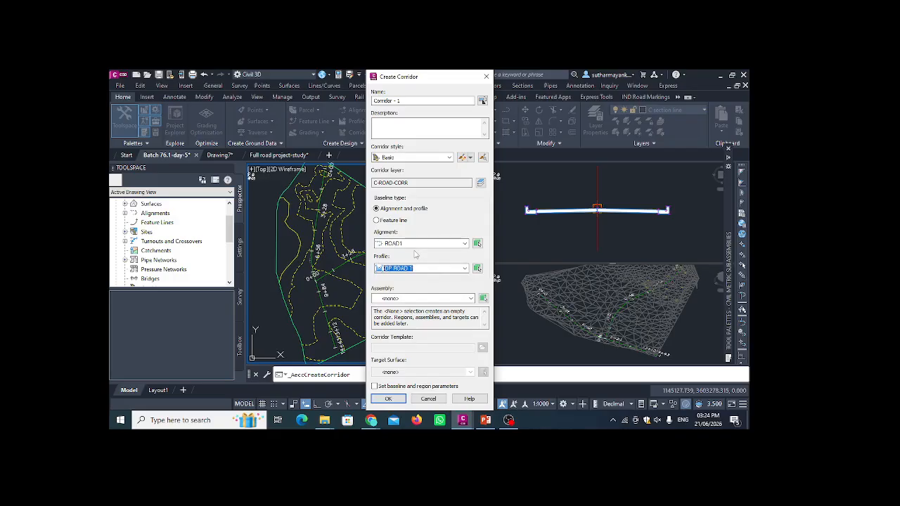
{"action": "left_click", "coordinate": [421, 269]}
{"action": "left_click", "coordinate": [421, 269]}
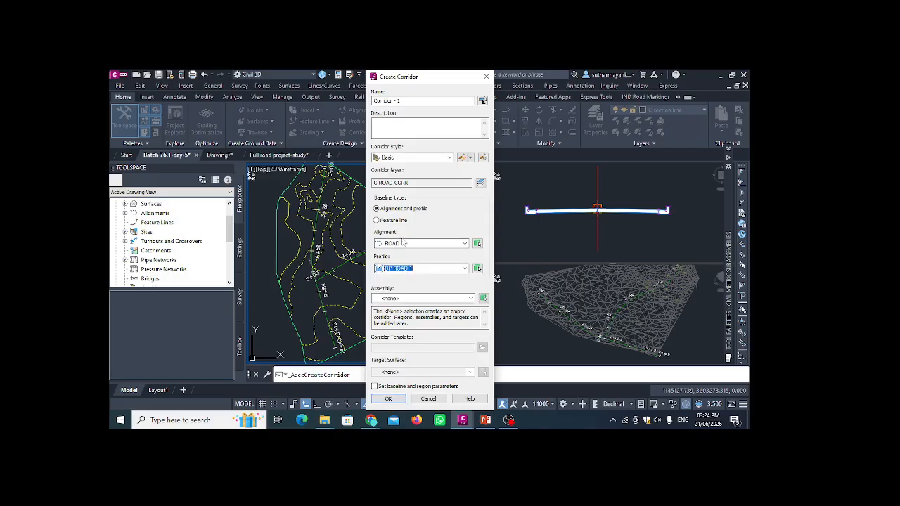
{"action": "left_click", "coordinate": [407, 299]}
{"action": "left_click", "coordinate": [408, 316]}
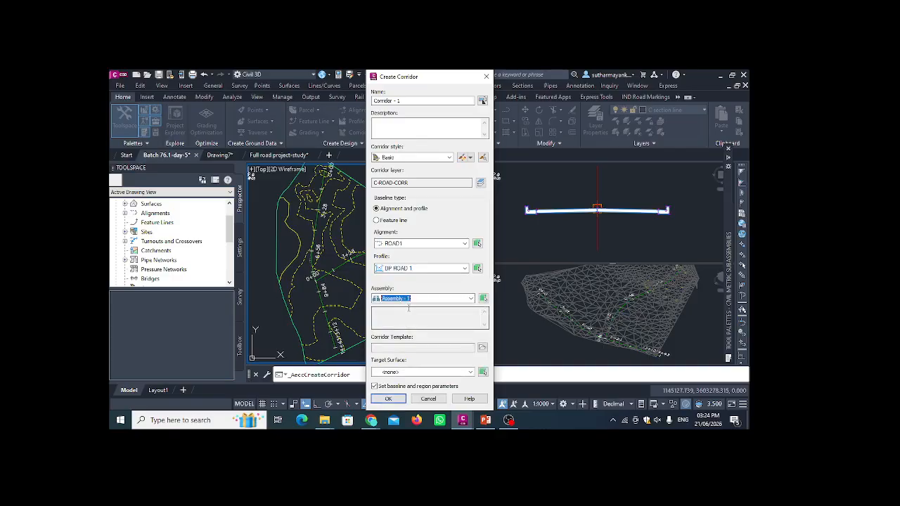
{"action": "left_click", "coordinate": [399, 387]}
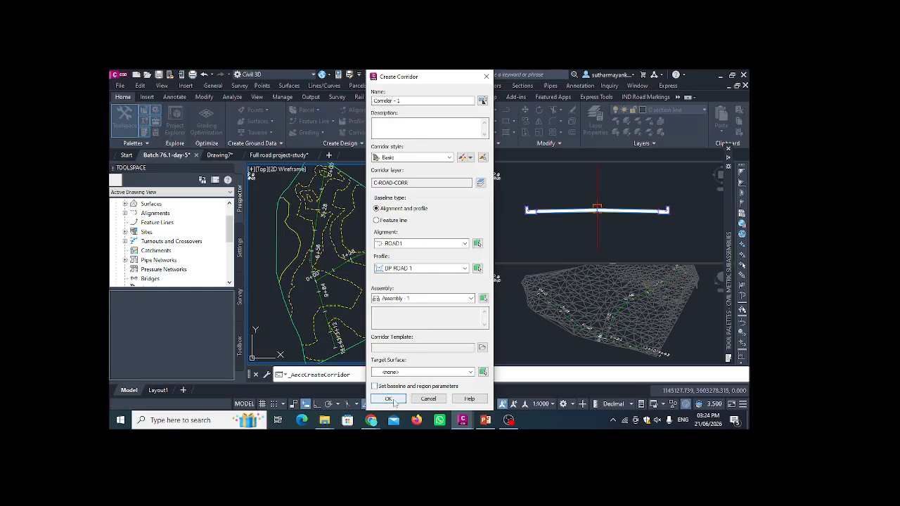
{"action": "left_click", "coordinate": [394, 399]}
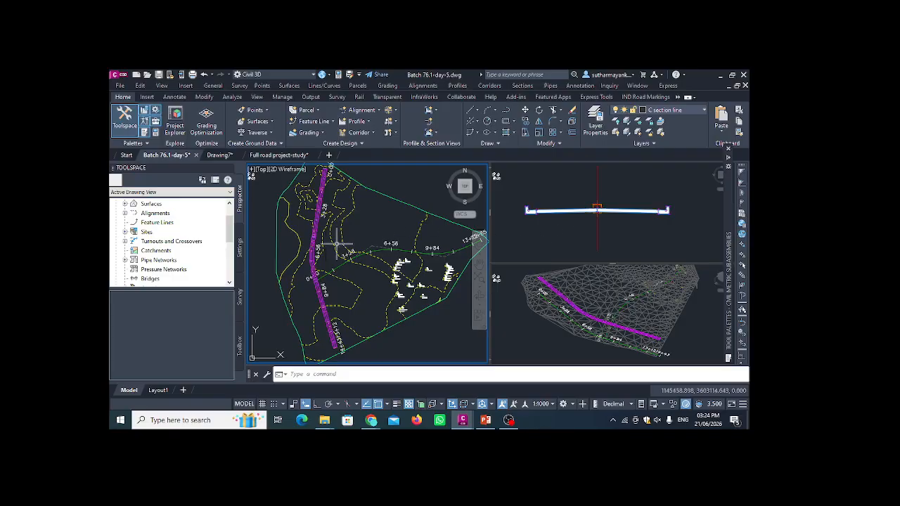
Examine the new corridor in plan near station 6+56, checking its links and the spacing of its assembly sections
{"action": "scroll", "coordinate": [331, 243], "scroll_direction": "up", "scroll_amount": 6}
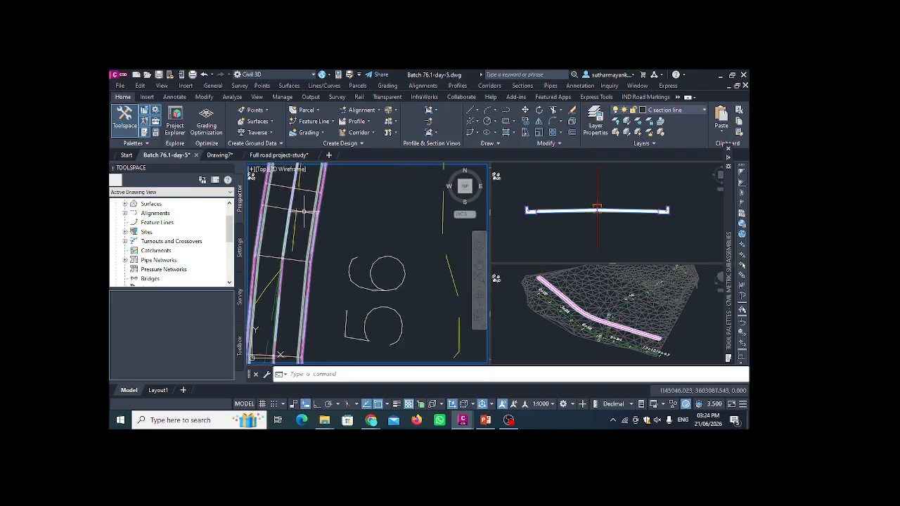
{"action": "scroll", "coordinate": [297, 251], "scroll_direction": "down", "scroll_amount": 1}
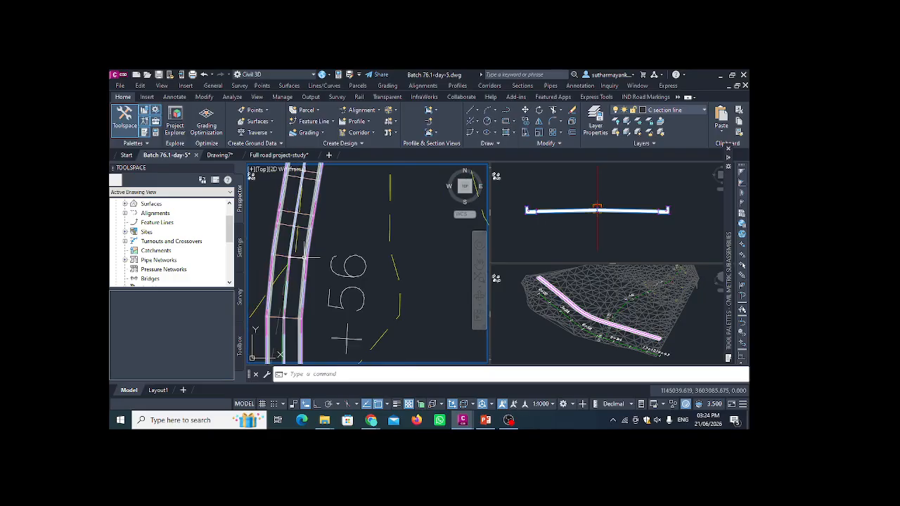
{"action": "scroll", "coordinate": [298, 251], "scroll_direction": "up", "scroll_amount": 2}
{"action": "middle_click_drag", "start_coordinate": [297, 271], "coordinate": [376, 269]}
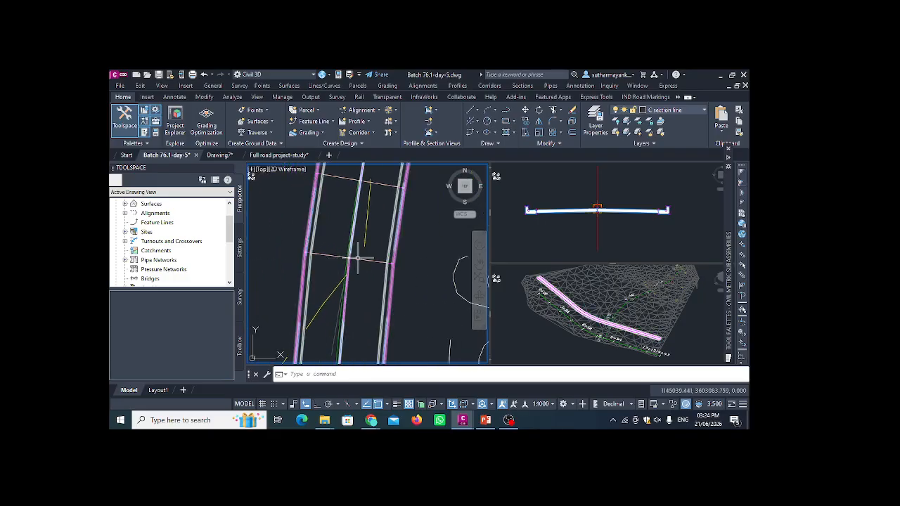
{"action": "middle_click_drag", "start_coordinate": [330, 195], "coordinate": [325, 240]}
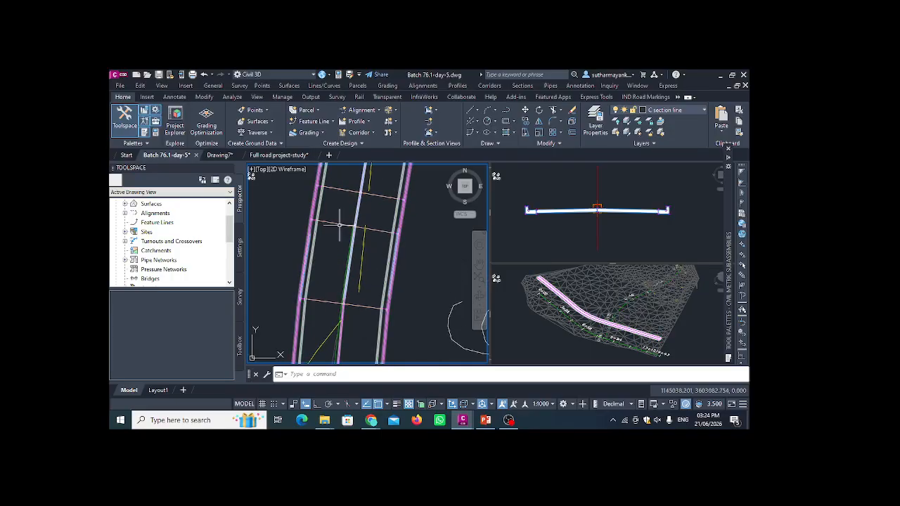
{"action": "mouse_move", "coordinate": [327, 303]}
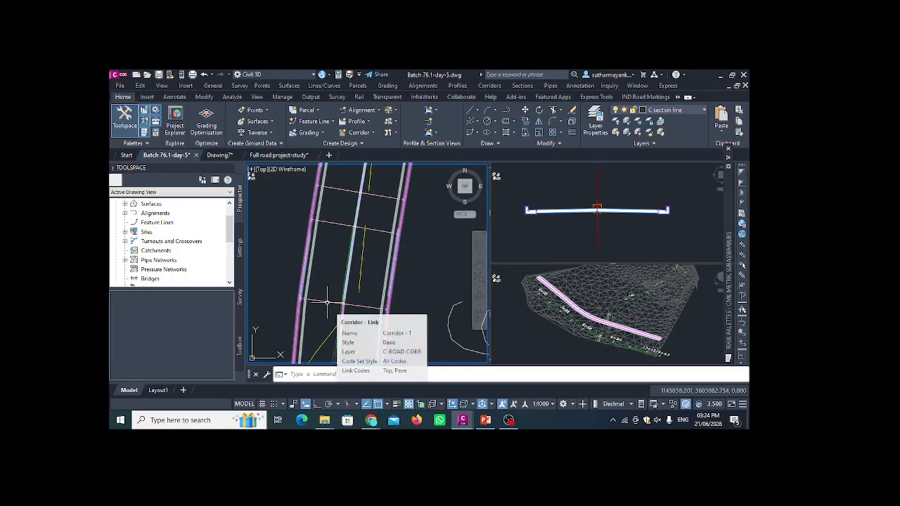
{"action": "scroll", "coordinate": [326, 303], "scroll_direction": "up", "scroll_amount": 4}
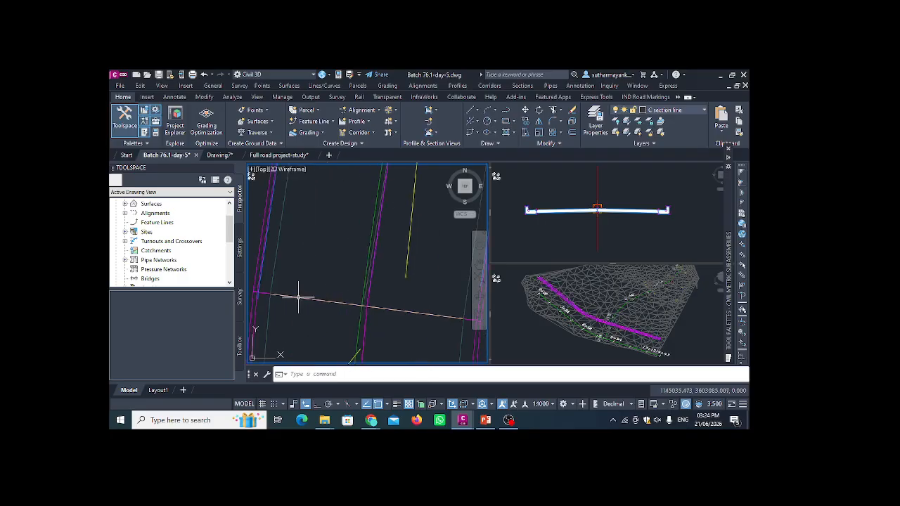
{"action": "scroll", "coordinate": [322, 302], "scroll_direction": "down", "scroll_amount": 8}
{"action": "scroll", "coordinate": [326, 297], "scroll_direction": "down", "scroll_amount": 2}
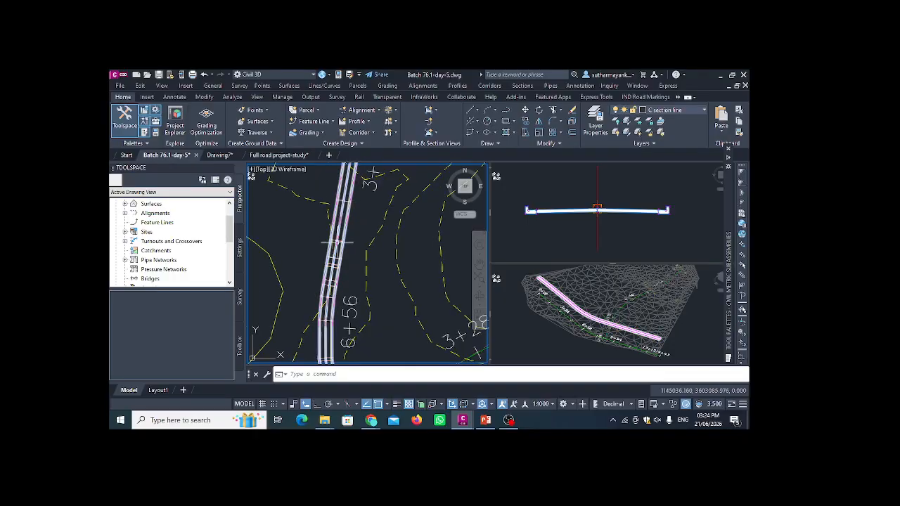
Edit the assembly frequency of the corridor's RG - Assembly - 1 - (7) region, setting the spacing along tangents to 50 feet
{"action": "left_click", "coordinate": [333, 266]}
{"action": "scroll", "coordinate": [333, 266], "scroll_direction": "up", "scroll_amount": 3}
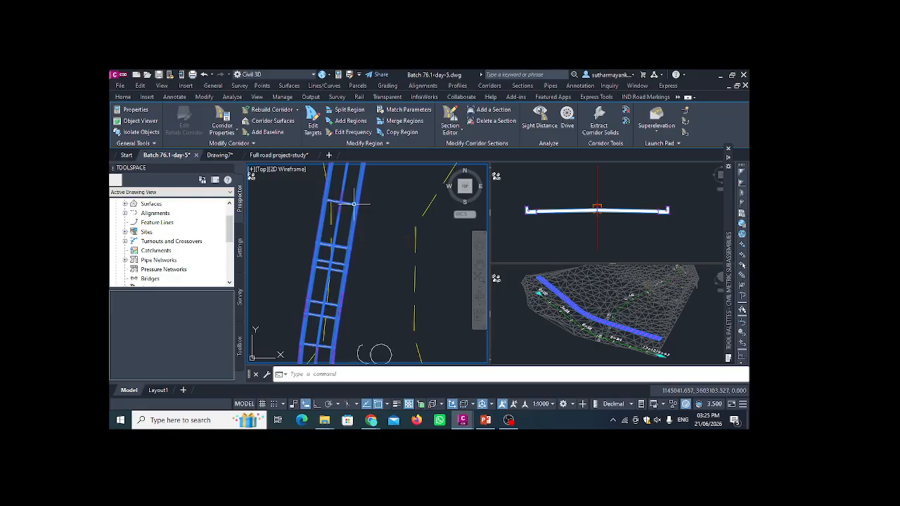
{"action": "left_click", "coordinate": [354, 133]}
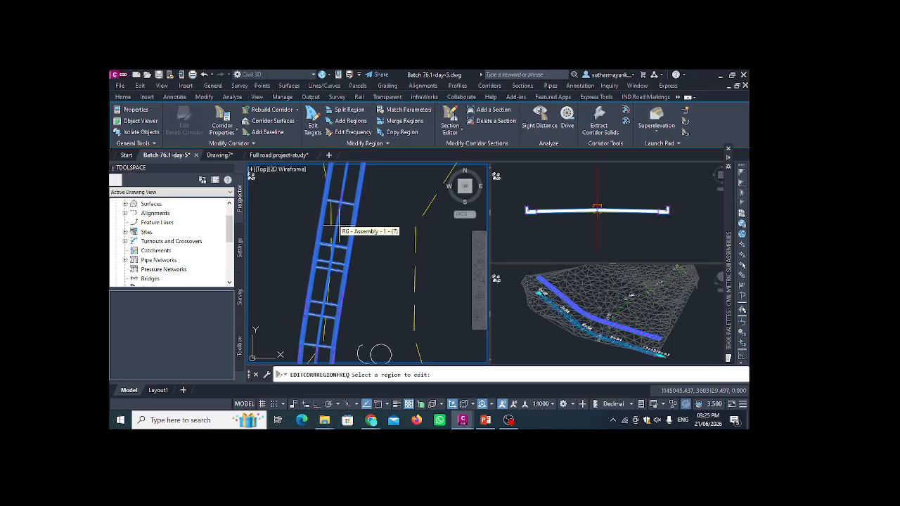
{"action": "scroll", "coordinate": [338, 227], "scroll_direction": "down", "scroll_amount": 2}
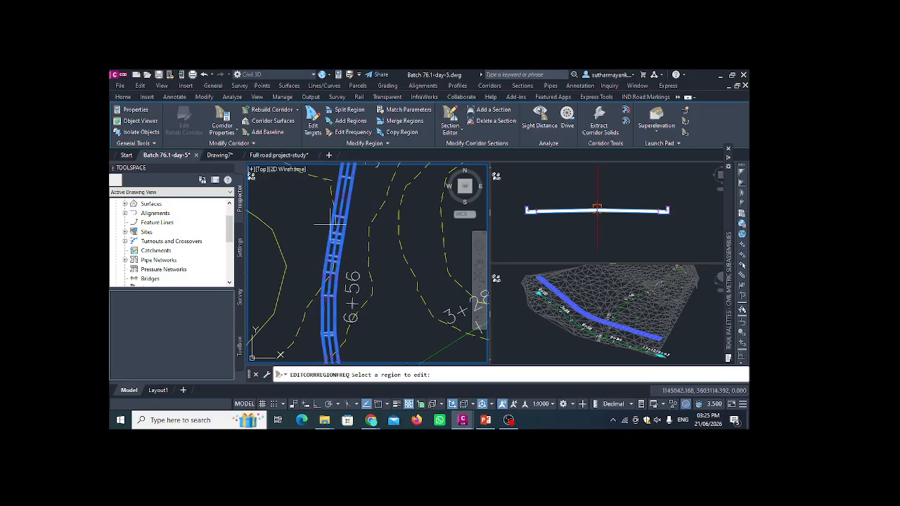
{"action": "scroll", "coordinate": [343, 225], "scroll_direction": "up", "scroll_amount": 2}
{"action": "left_click", "coordinate": [345, 225]}
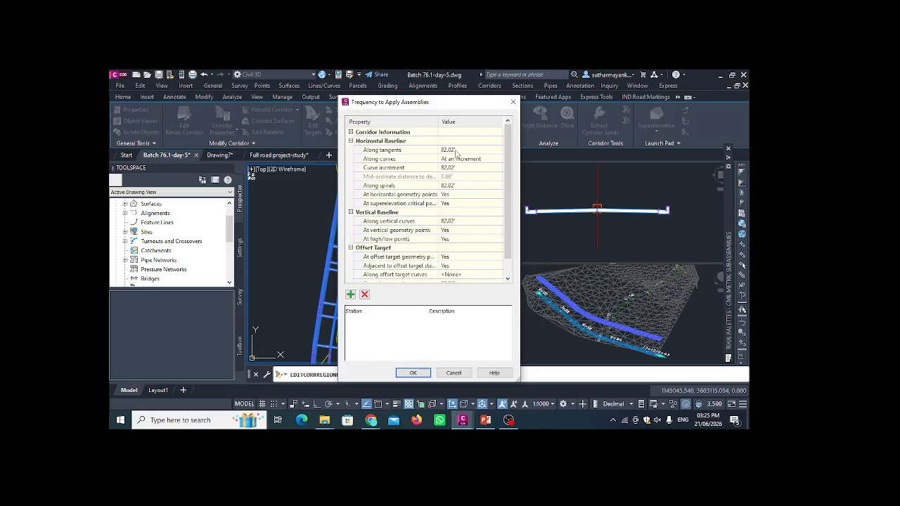
{"action": "left_click", "coordinate": [458, 150]}
{"action": "type", "text": "50"}
{"action": "key", "text": "Return"}
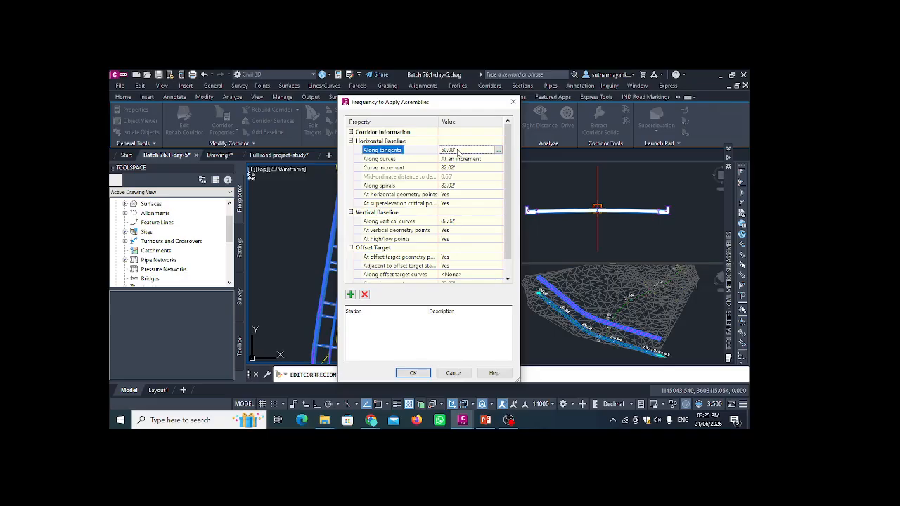
Set the region's horizontal baseline curve increment and its frequency along spirals to 50 feet
{"action": "left_click", "coordinate": [458, 167]}
{"action": "type", "text": "50"}
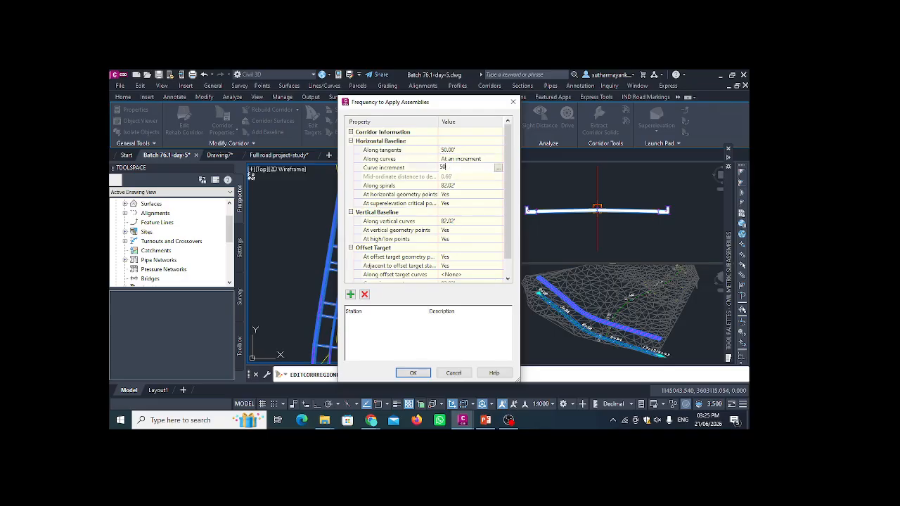
{"action": "key", "text": "Return"}
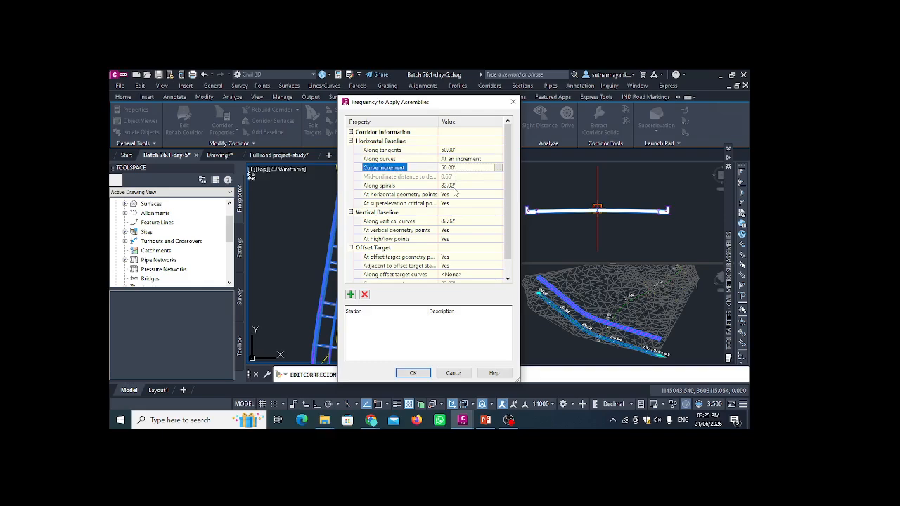
{"action": "left_click", "coordinate": [455, 187]}
{"action": "type", "text": "50"}
{"action": "key", "text": "Return"}
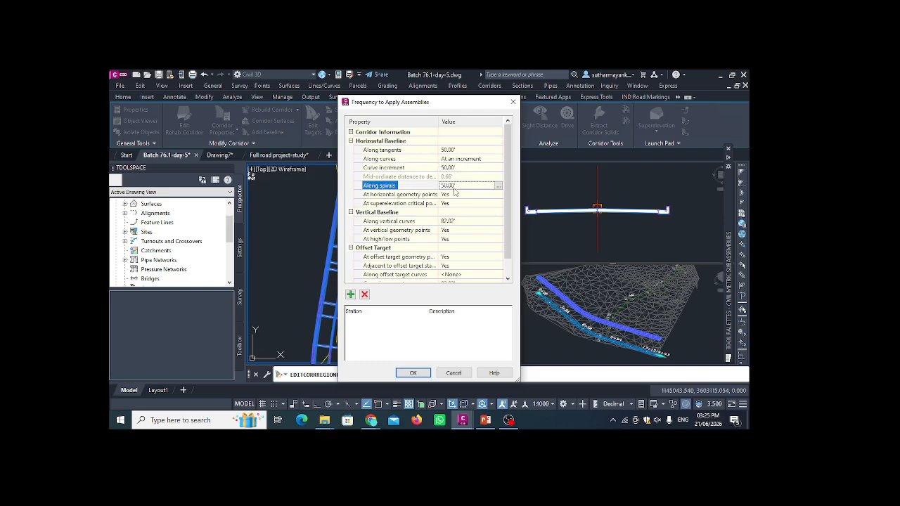
Set the region's frequency along vertical curves to 50 feet and apply the assembly frequency settings
{"action": "left_click", "coordinate": [468, 220]}
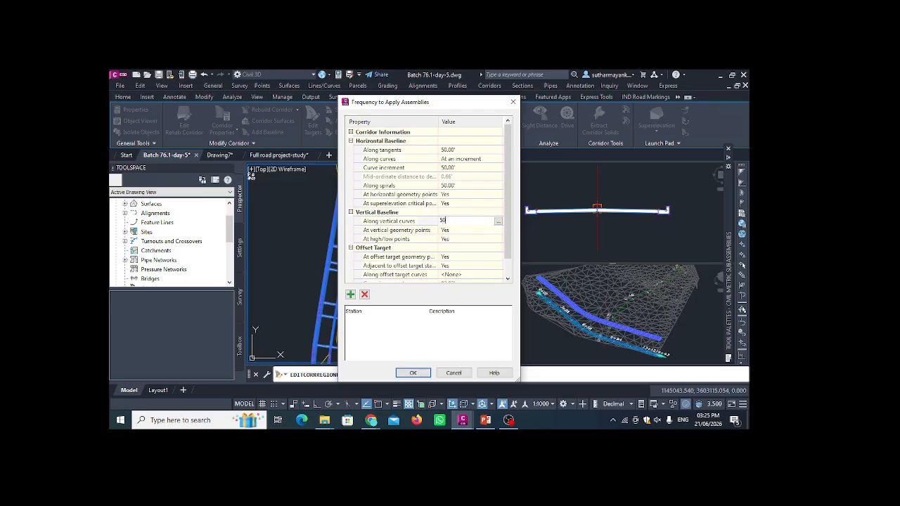
{"action": "type", "text": "50"}
{"action": "key", "text": "Return"}
{"action": "scroll", "coordinate": [447, 262], "scroll_direction": "down", "scroll_amount": 1}
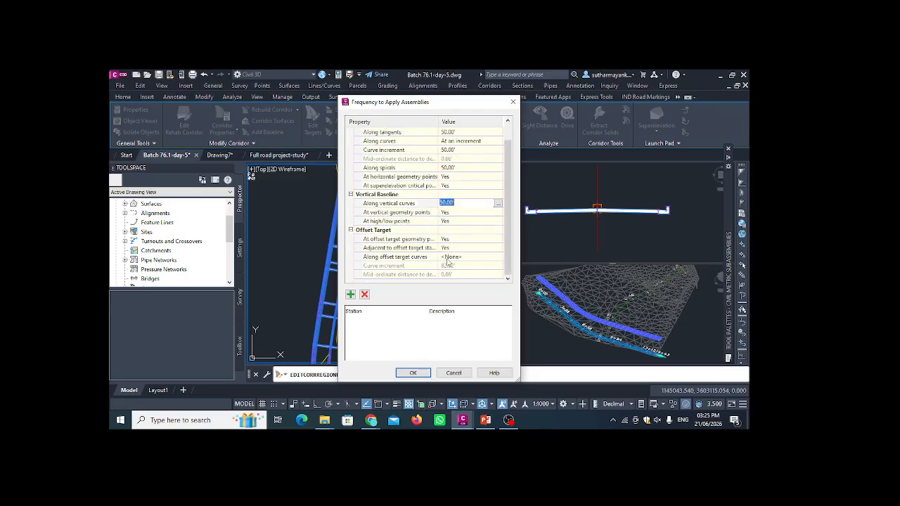
{"action": "left_click", "coordinate": [422, 375]}
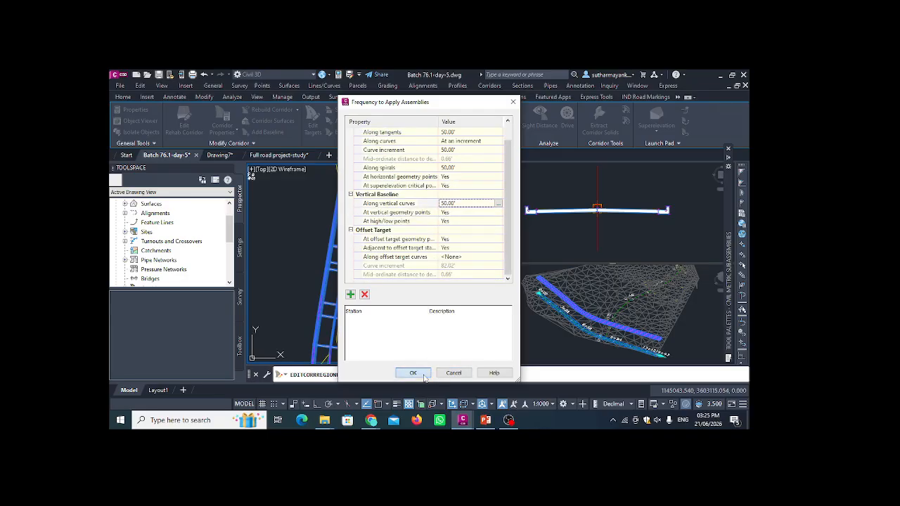
Examine the assembly section spacing along the corridor between stations 3+28 and 6+56 in plan, and end the frequency editing
{"action": "scroll", "coordinate": [346, 278], "scroll_direction": "up", "scroll_amount": 2}
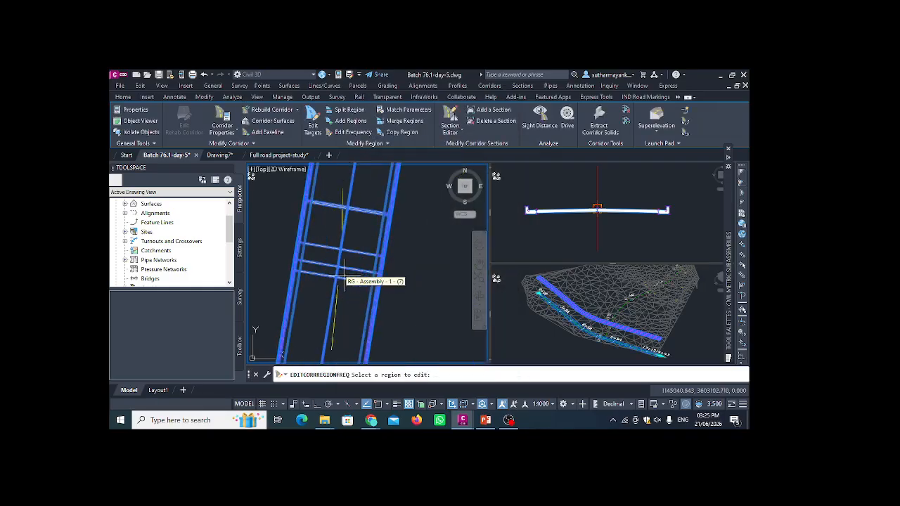
{"action": "scroll", "coordinate": [345, 275], "scroll_direction": "down", "scroll_amount": 2}
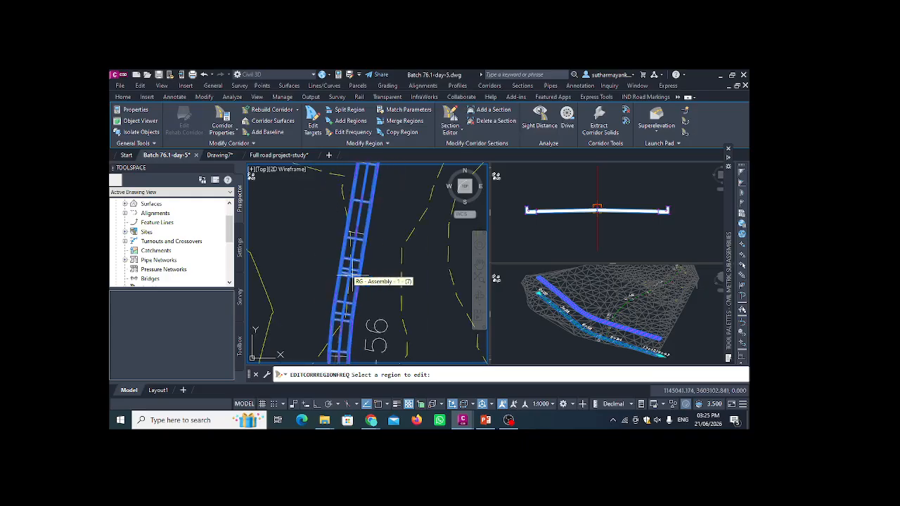
{"action": "scroll", "coordinate": [345, 274], "scroll_direction": "up", "scroll_amount": 2}
{"action": "scroll", "coordinate": [343, 239], "scroll_direction": "down", "scroll_amount": 2}
{"action": "scroll", "coordinate": [348, 211], "scroll_direction": "down", "scroll_amount": 2}
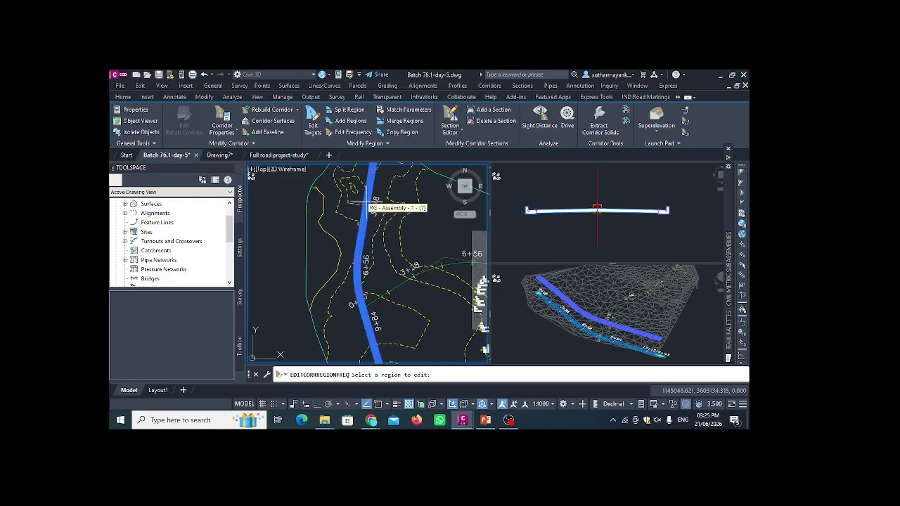
{"action": "scroll", "coordinate": [380, 211], "scroll_direction": "up", "scroll_amount": 2}
{"action": "scroll", "coordinate": [389, 223], "scroll_direction": "down", "scroll_amount": 2}
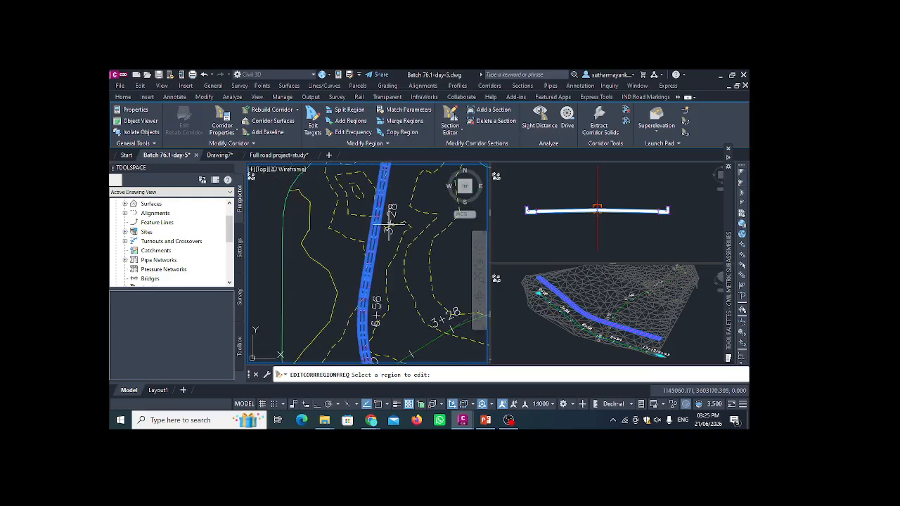
{"action": "key", "text": "Escape"}
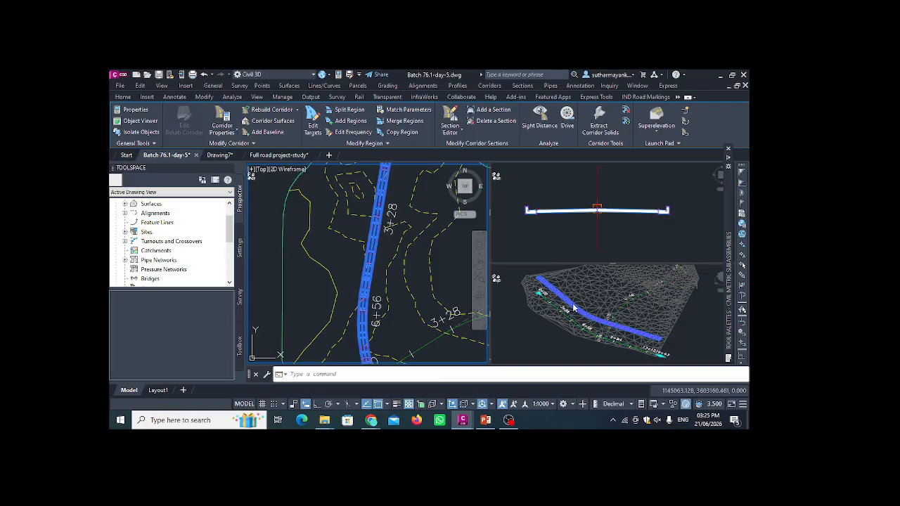
{"action": "key", "text": "Escape"}
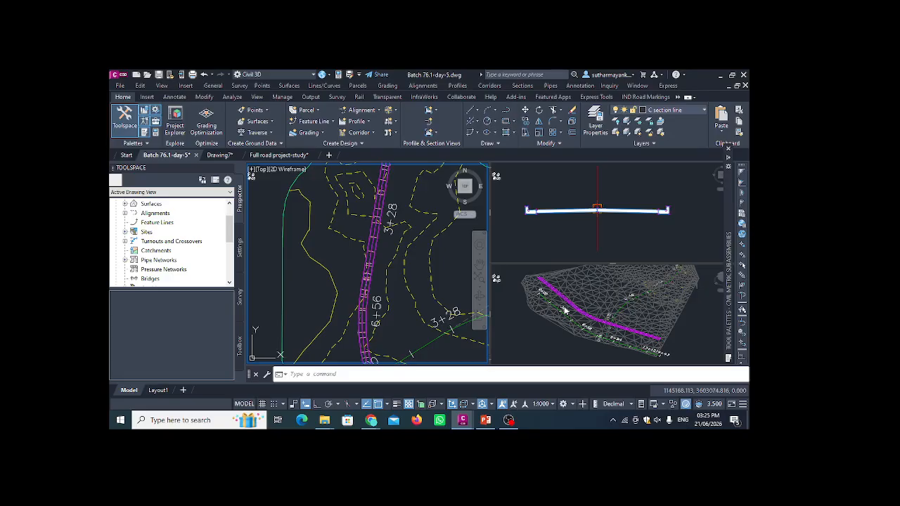
{"action": "scroll", "coordinate": [565, 310], "scroll_direction": "up", "scroll_amount": 5}
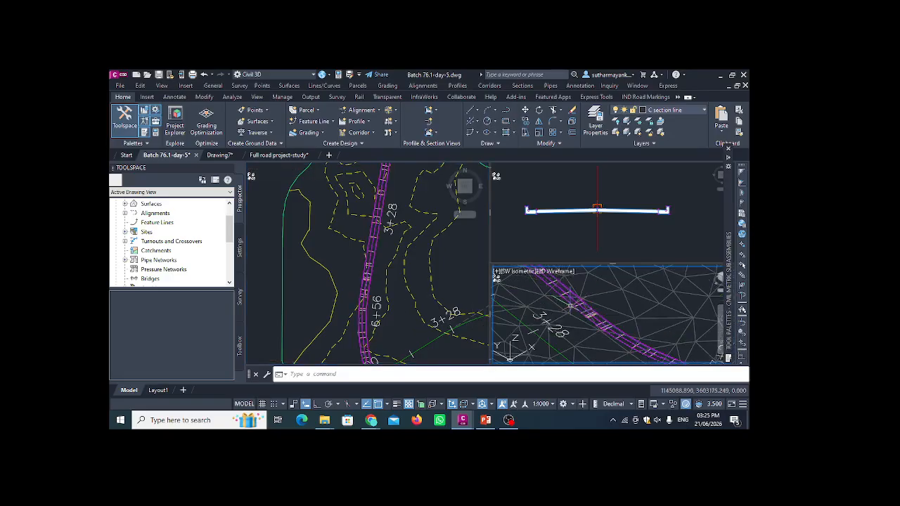
{"action": "scroll", "coordinate": [572, 307], "scroll_direction": "down", "scroll_amount": 5}
{"action": "scroll", "coordinate": [579, 324], "scroll_direction": "up", "scroll_amount": 4}
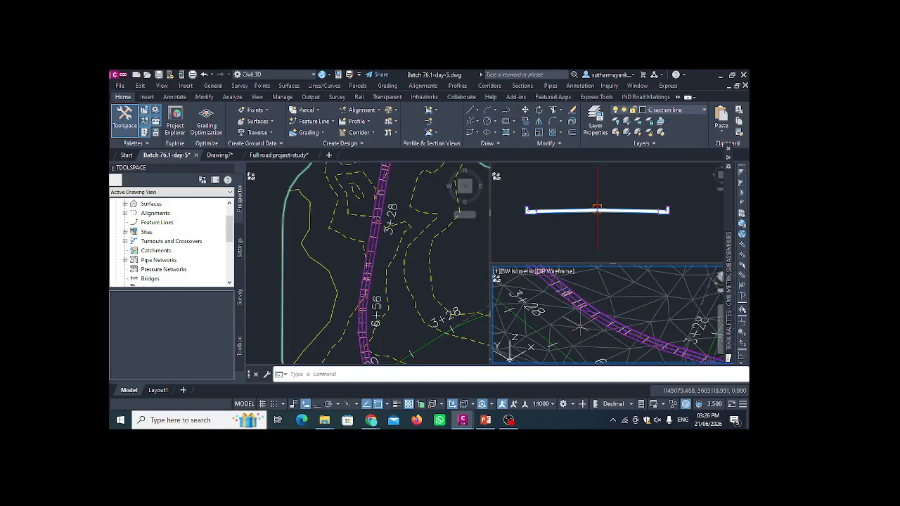
Inspect the road corridor in 3D in the Object Viewer, orbiting and zooming in on its bend
{"action": "left_click", "coordinate": [384, 266]}
{"action": "left_click", "coordinate": [369, 271]}
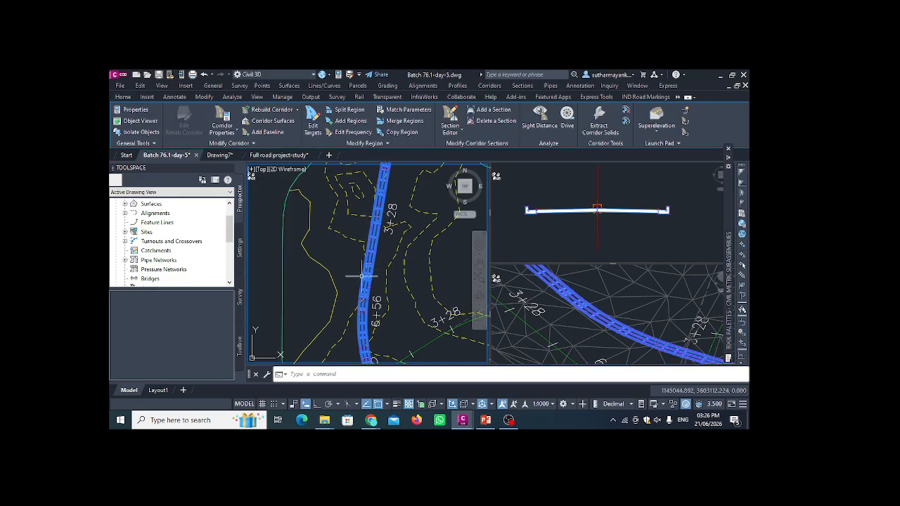
{"action": "left_click", "coordinate": [131, 121]}
{"action": "left_click_drag", "start_coordinate": [356, 303], "coordinate": [462, 311]}
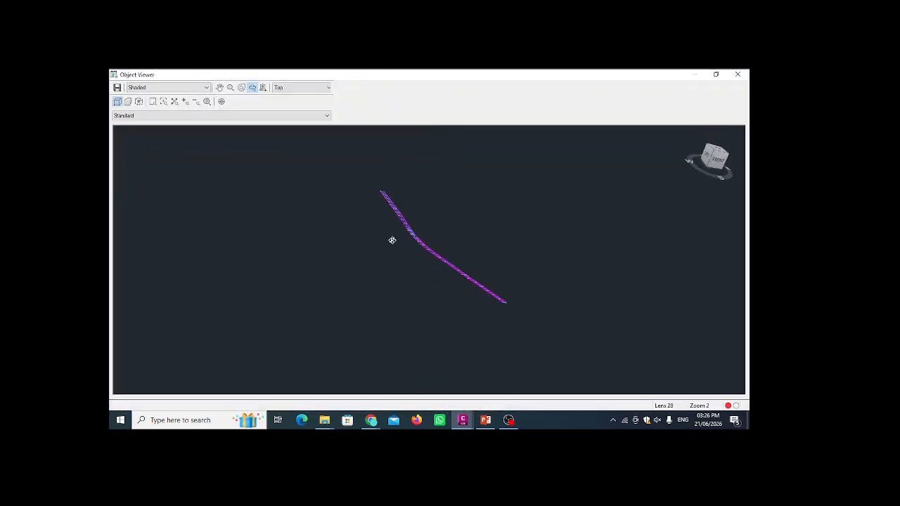
{"action": "left_click_drag", "start_coordinate": [392, 240], "coordinate": [408, 278]}
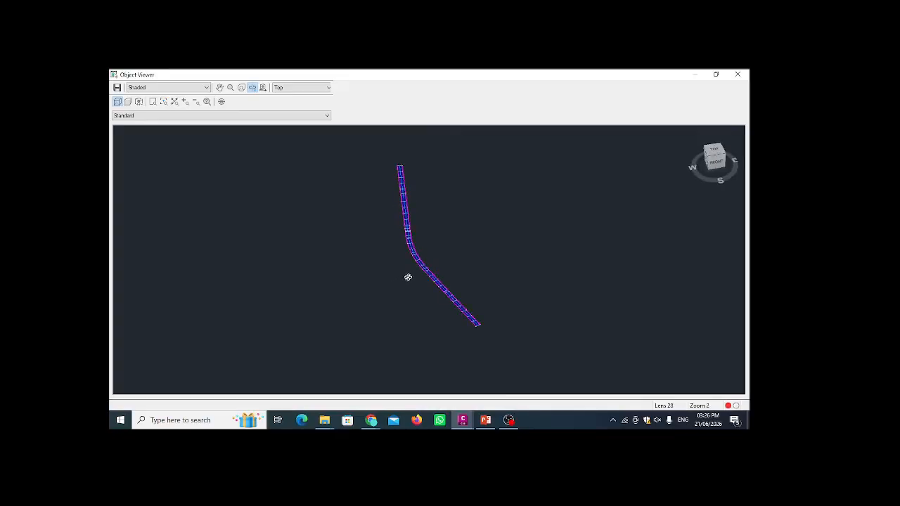
{"action": "scroll", "coordinate": [435, 269], "scroll_direction": "up", "scroll_amount": 2}
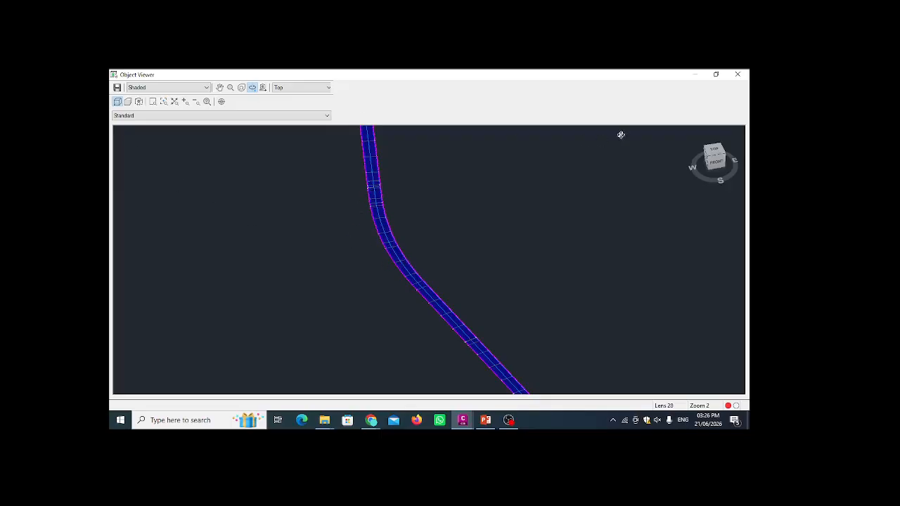
{"action": "left_click", "coordinate": [738, 73]}
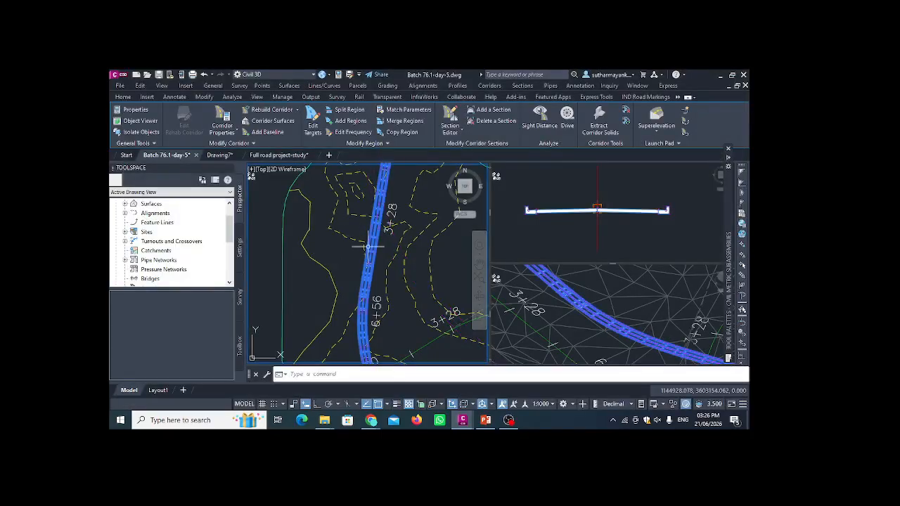
{"action": "key", "text": "Escape"}
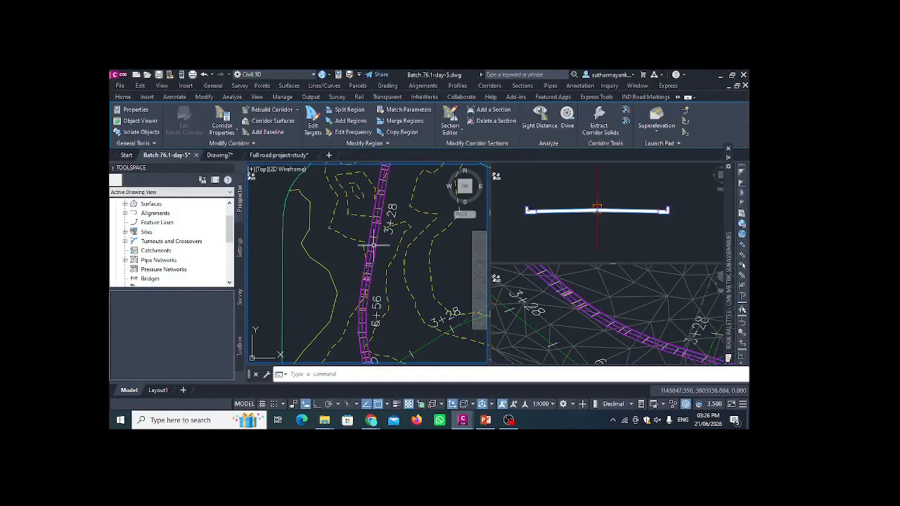
{"action": "left_click", "coordinate": [616, 209]}
{"action": "scroll", "coordinate": [382, 250], "scroll_direction": "down", "scroll_amount": 2}
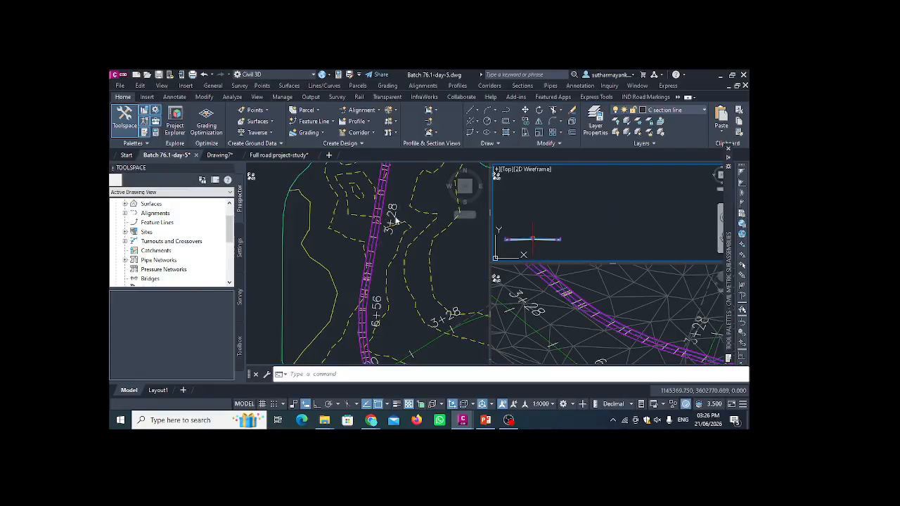
{"action": "scroll", "coordinate": [561, 227], "scroll_direction": "up", "scroll_amount": 1}
{"action": "scroll", "coordinate": [563, 225], "scroll_direction": "up", "scroll_amount": 4}
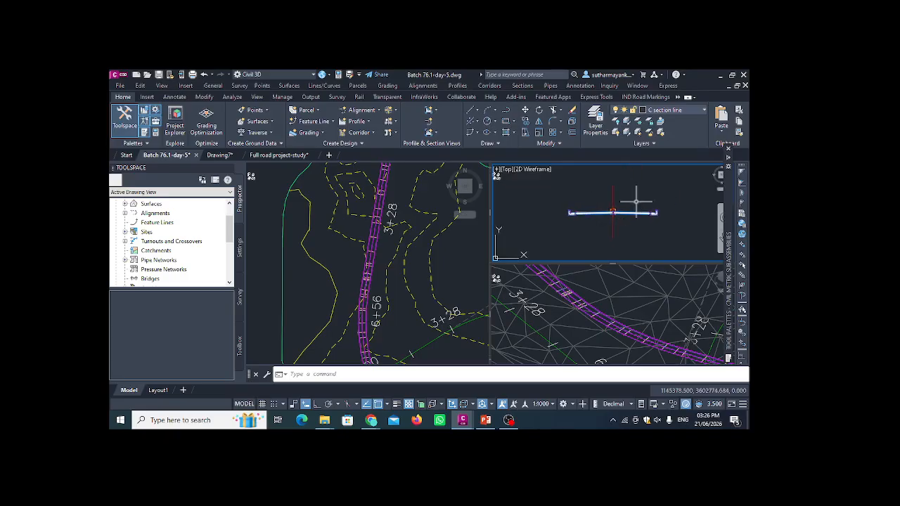
Start a polyline in the plan view at a point just east of the corridor's beginning, near station 0+00
{"action": "left_click", "coordinate": [383, 242]}
{"action": "scroll", "coordinate": [384, 242], "scroll_direction": "down", "scroll_amount": 2}
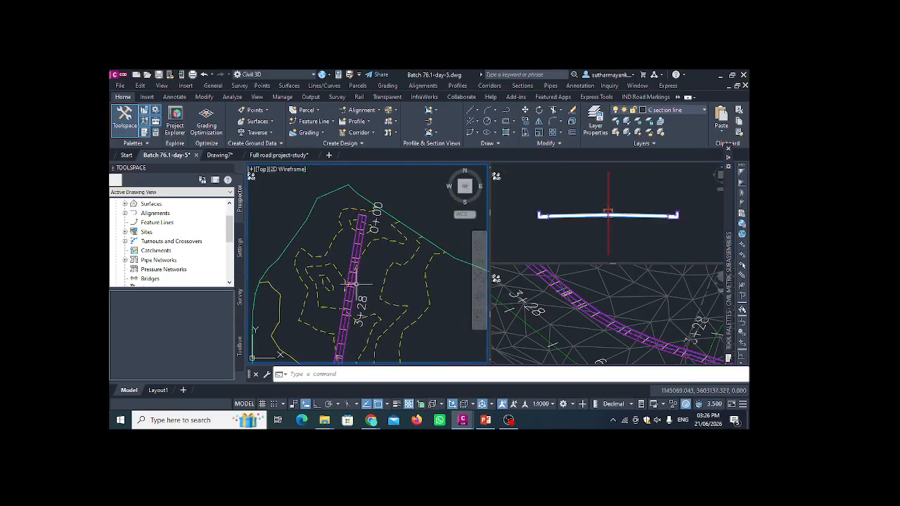
{"action": "scroll", "coordinate": [359, 213], "scroll_direction": "up", "scroll_amount": 4}
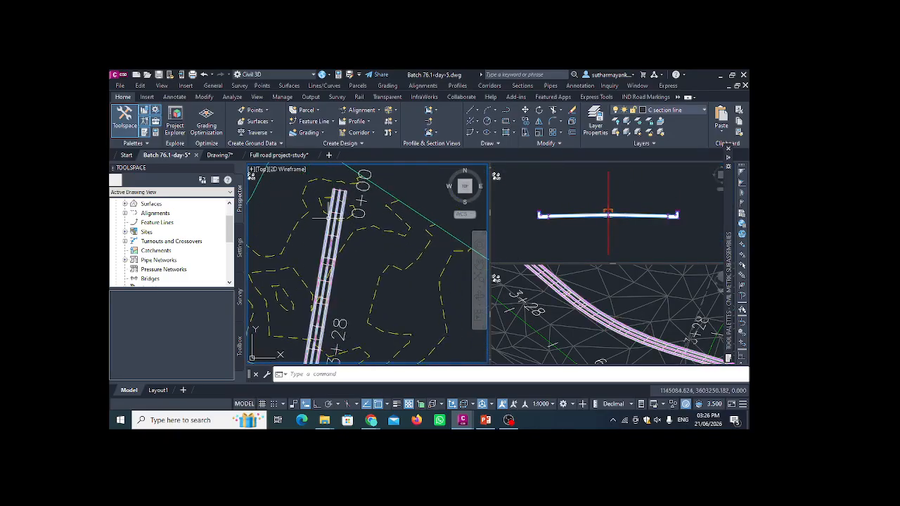
{"action": "middle_click_drag", "start_coordinate": [334, 247], "coordinate": [336, 220]}
{"action": "middle_click_drag", "start_coordinate": [332, 182], "coordinate": [330, 207]}
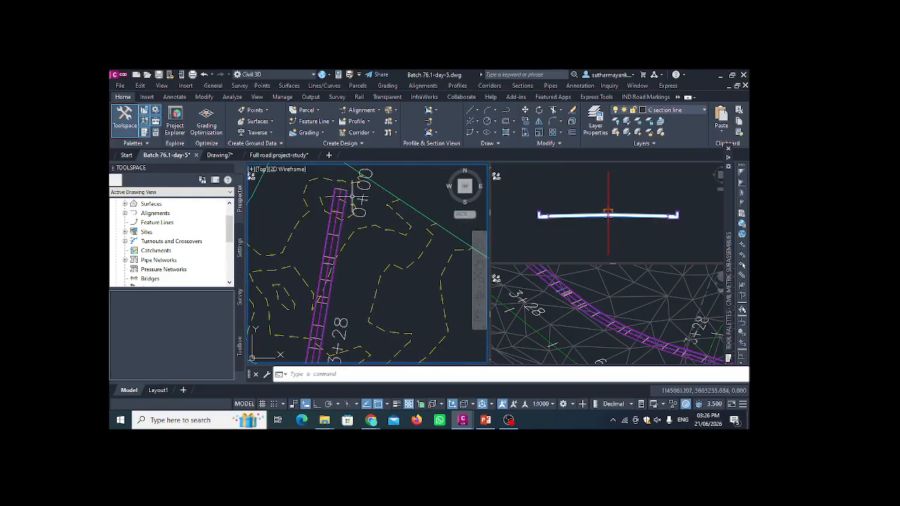
{"action": "scroll", "coordinate": [353, 196], "scroll_direction": "up", "scroll_amount": 2}
{"action": "mouse_move", "coordinate": [351, 189]}
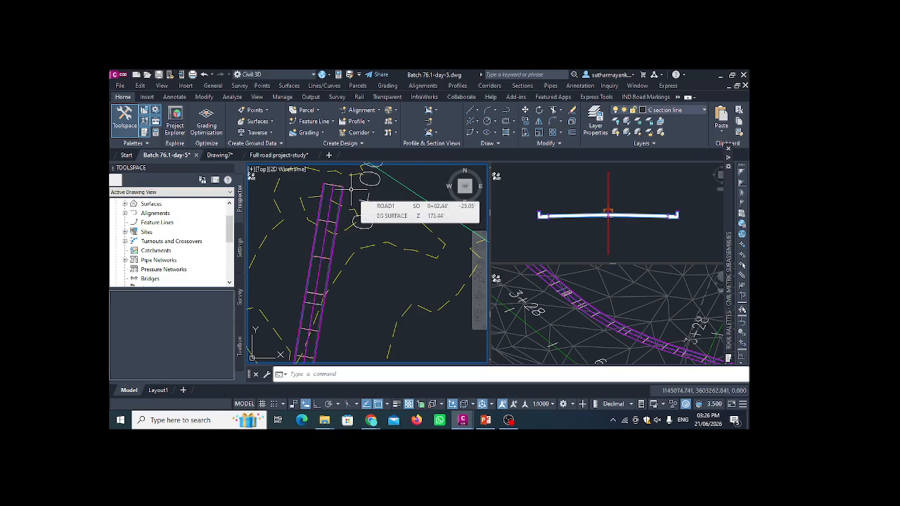
{"action": "type", "text": "pl"}
{"action": "key", "text": "Return"}
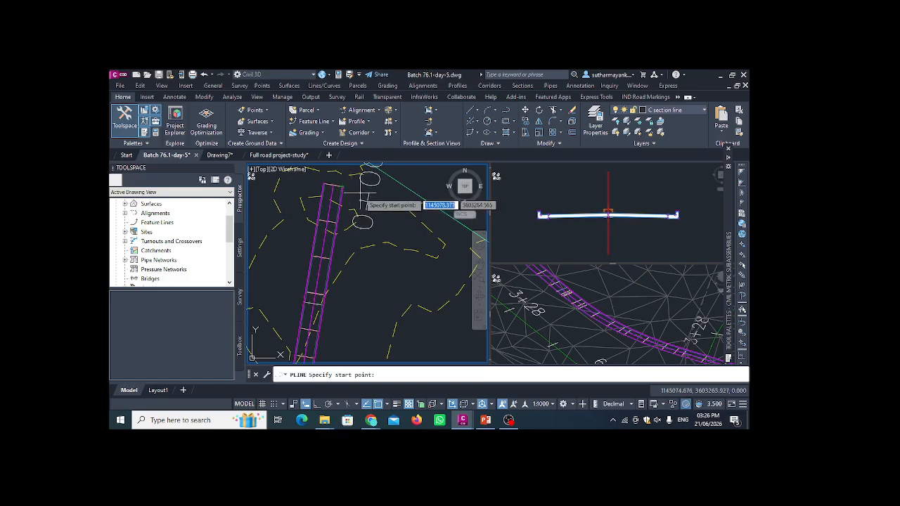
{"action": "scroll", "coordinate": [364, 190], "scroll_direction": "up", "scroll_amount": 2}
{"action": "left_click", "coordinate": [363, 189]}
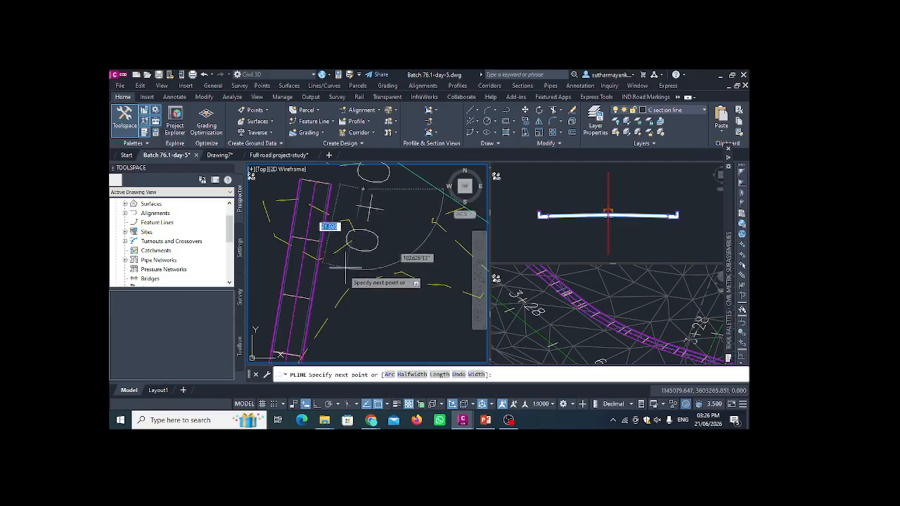
Try to place the polyline's next vertex at the corridor's east edge beside station 3+28, and undo that vertex
{"action": "scroll", "coordinate": [340, 293], "scroll_direction": "down", "scroll_amount": 3}
{"action": "middle_click_drag", "start_coordinate": [339, 301], "coordinate": [367, 220]}
{"action": "middle_click_drag", "start_coordinate": [357, 289], "coordinate": [381, 214]}
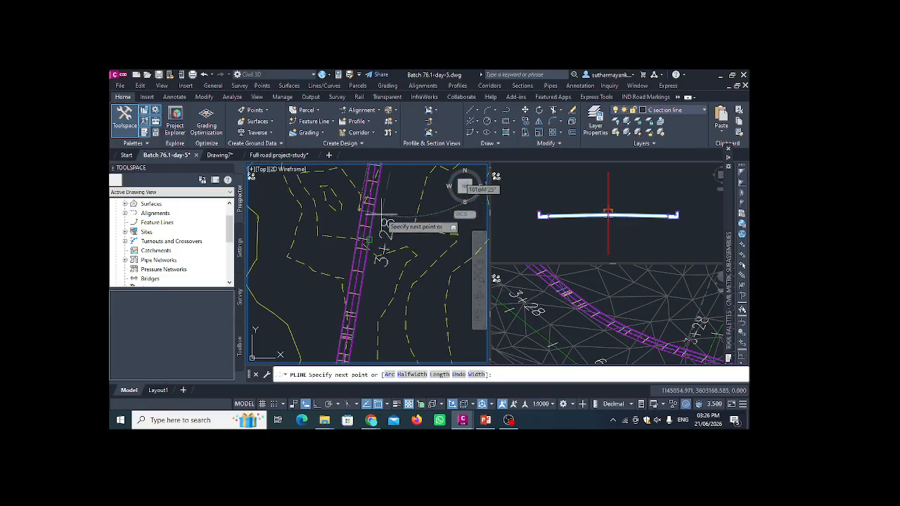
{"action": "scroll", "coordinate": [387, 253], "scroll_direction": "down", "scroll_amount": 2}
{"action": "scroll", "coordinate": [362, 316], "scroll_direction": "up", "scroll_amount": 2}
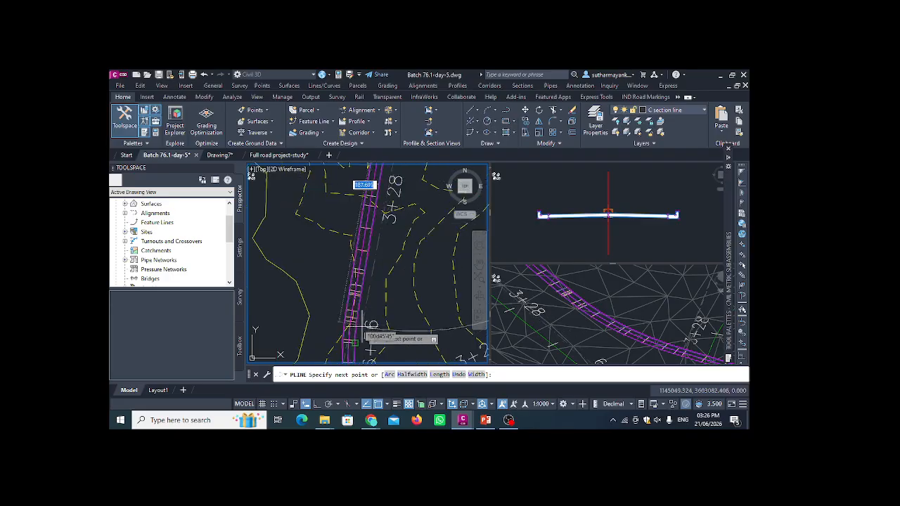
{"action": "scroll", "coordinate": [361, 313], "scroll_direction": "down", "scroll_amount": 3}
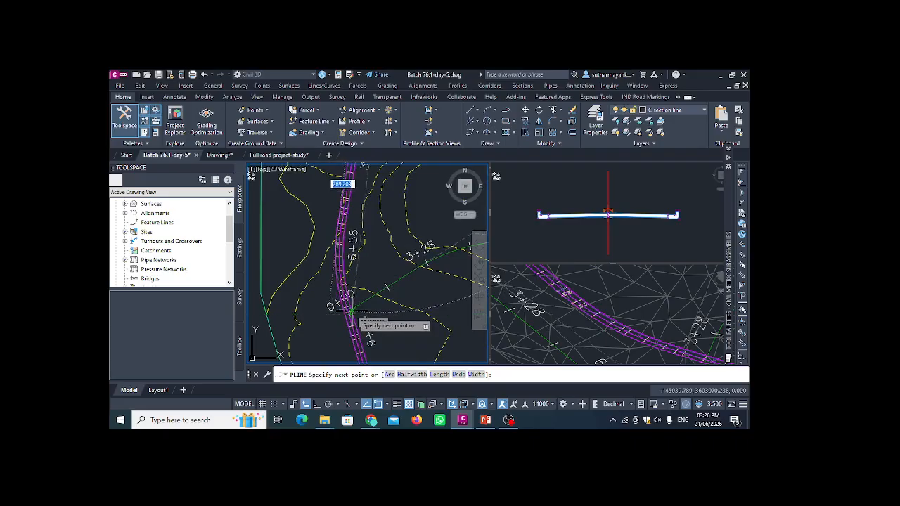
{"action": "middle_click_drag", "start_coordinate": [371, 246], "coordinate": [374, 336]}
{"action": "scroll", "coordinate": [370, 224], "scroll_direction": "up", "scroll_amount": 2}
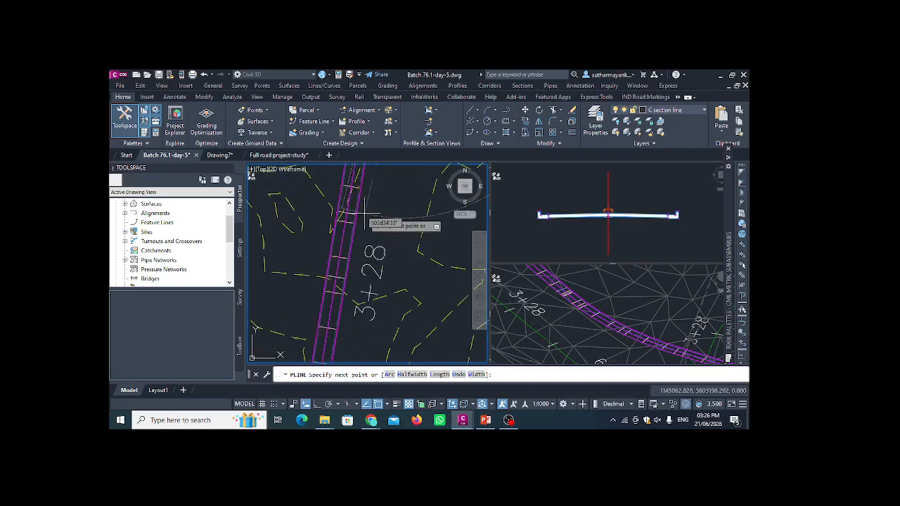
{"action": "middle_click_drag", "start_coordinate": [365, 197], "coordinate": [362, 249]}
{"action": "scroll", "coordinate": [365, 242], "scroll_direction": "down", "scroll_amount": 2}
{"action": "scroll", "coordinate": [365, 239], "scroll_direction": "up", "scroll_amount": 3}
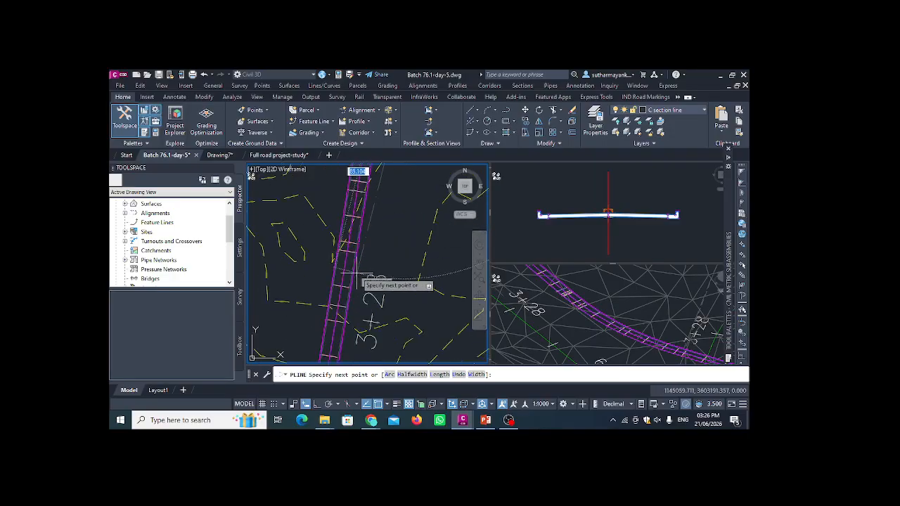
{"action": "left_click", "coordinate": [347, 307]}
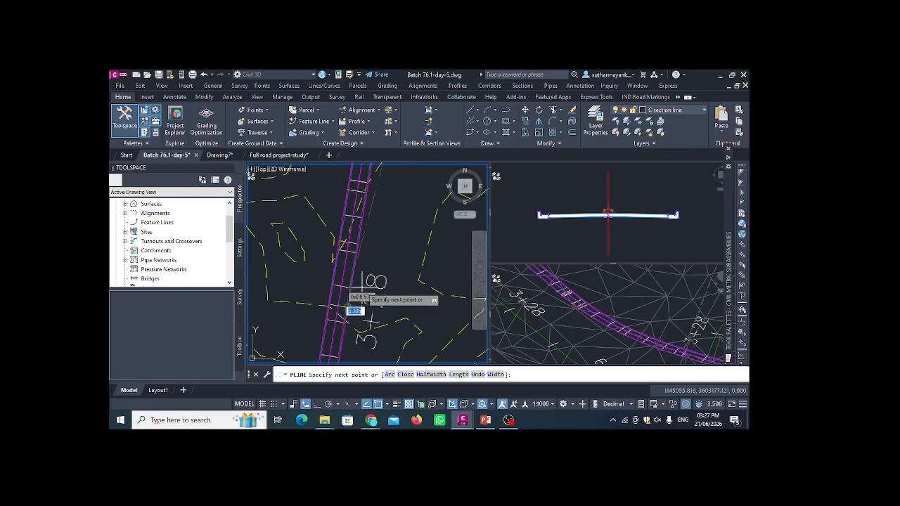
{"action": "key", "text": "ctrl+z"}
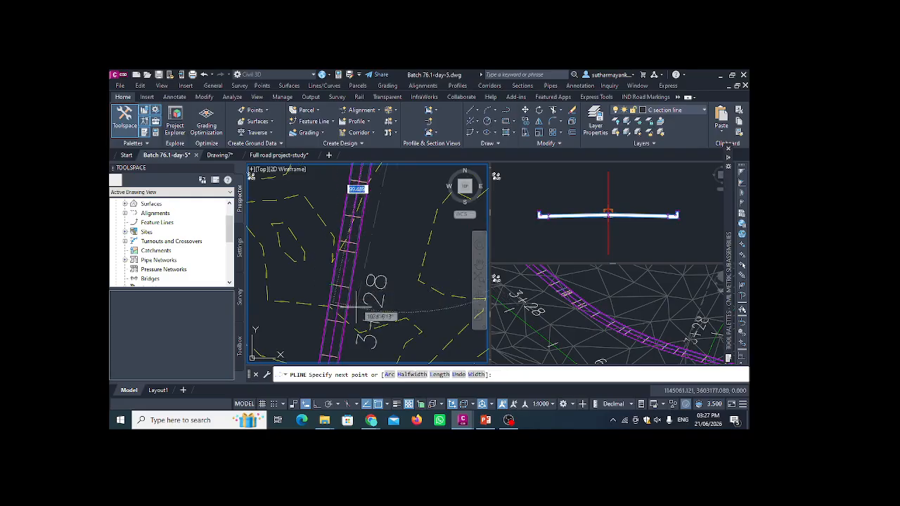
Place the polyline's next vertex at the corridor's east edge near station 3+28 using a one-time Endpoint snap, and finish the polyline
{"action": "scroll", "coordinate": [367, 320], "scroll_direction": "up", "scroll_amount": 4}
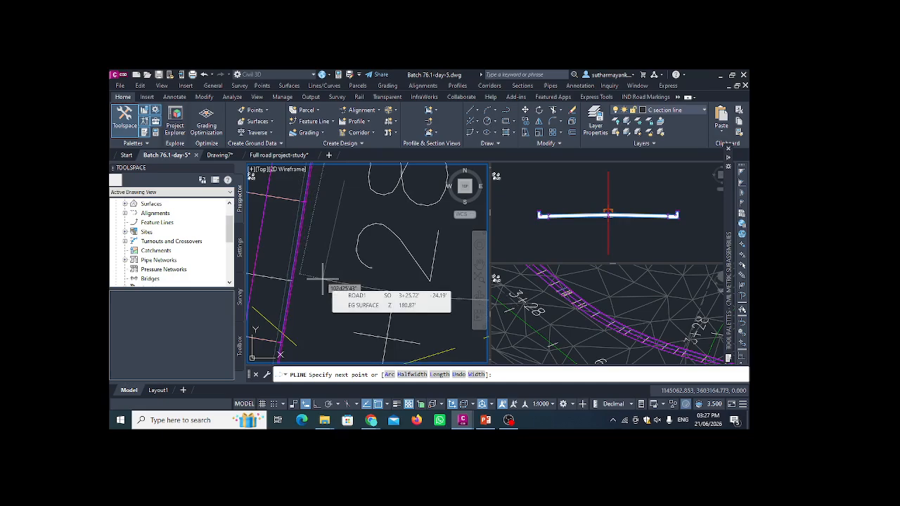
{"action": "right_click", "coordinate": [325, 280], "text": "shift"}
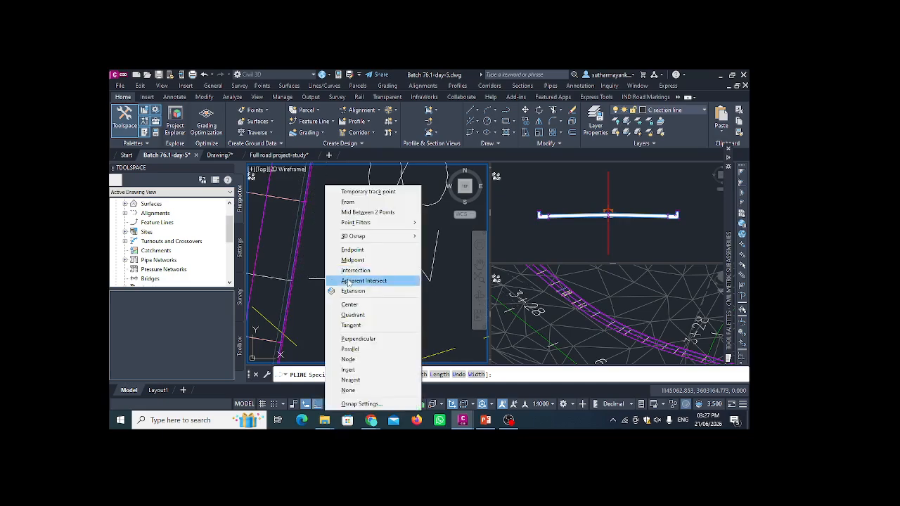
{"action": "left_click", "coordinate": [371, 249]}
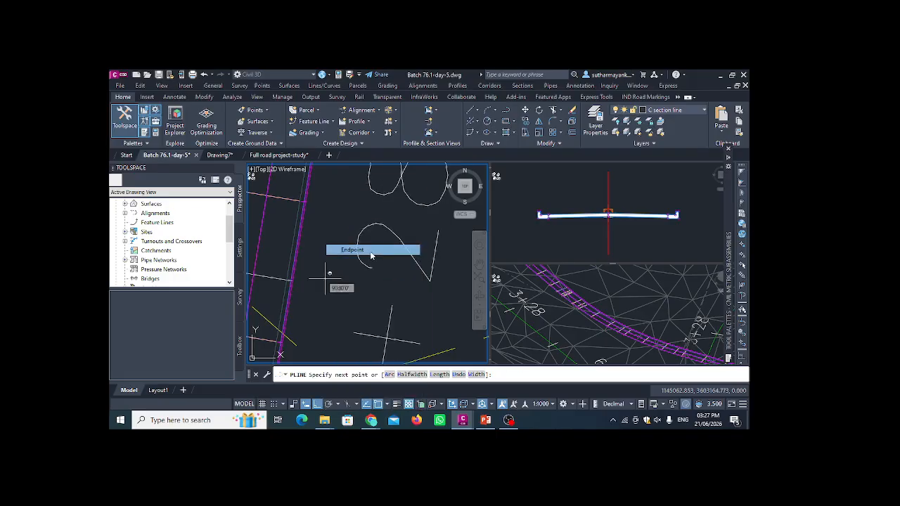
{"action": "left_click", "coordinate": [291, 283]}
{"action": "scroll", "coordinate": [327, 306], "scroll_direction": "down", "scroll_amount": 5}
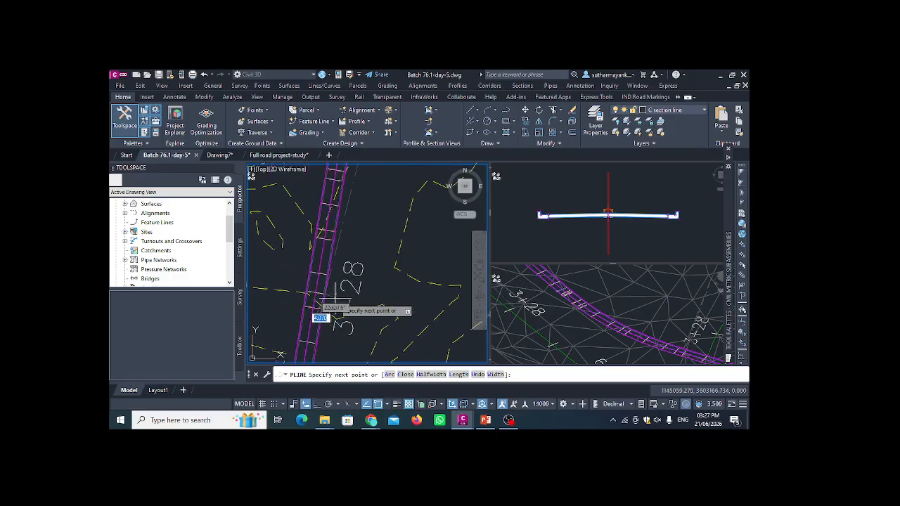
{"action": "key", "text": "Return"}
Examine the corridor's first stretch near station 0+00 in plan view, including its edge lines and the polyline alongside
{"action": "scroll", "coordinate": [334, 310], "scroll_direction": "down", "scroll_amount": 3}
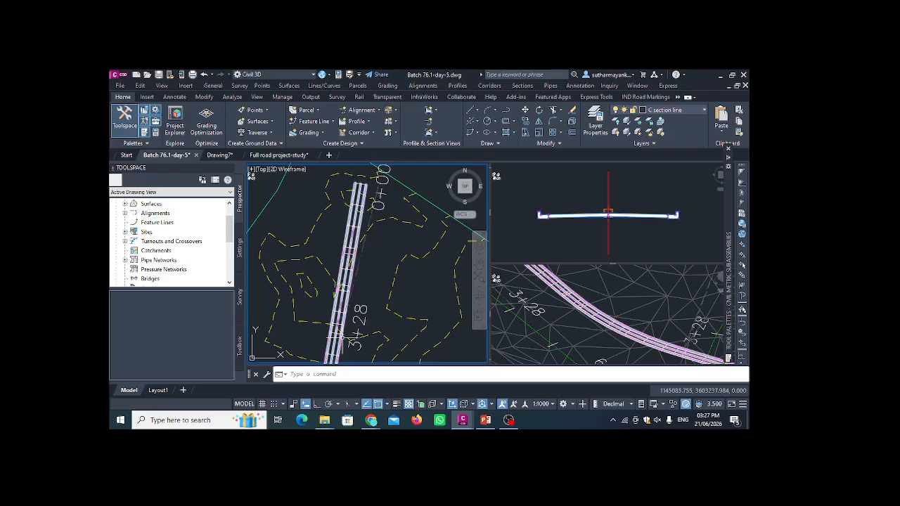
{"action": "middle_click_drag", "start_coordinate": [345, 328], "coordinate": [334, 275]}
{"action": "scroll", "coordinate": [333, 274], "scroll_direction": "down", "scroll_amount": 2}
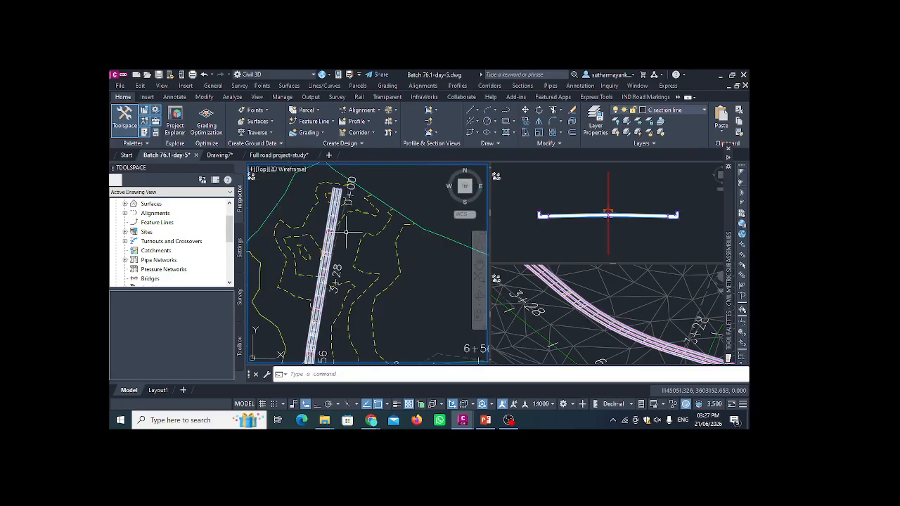
{"action": "scroll", "coordinate": [345, 202], "scroll_direction": "up", "scroll_amount": 2}
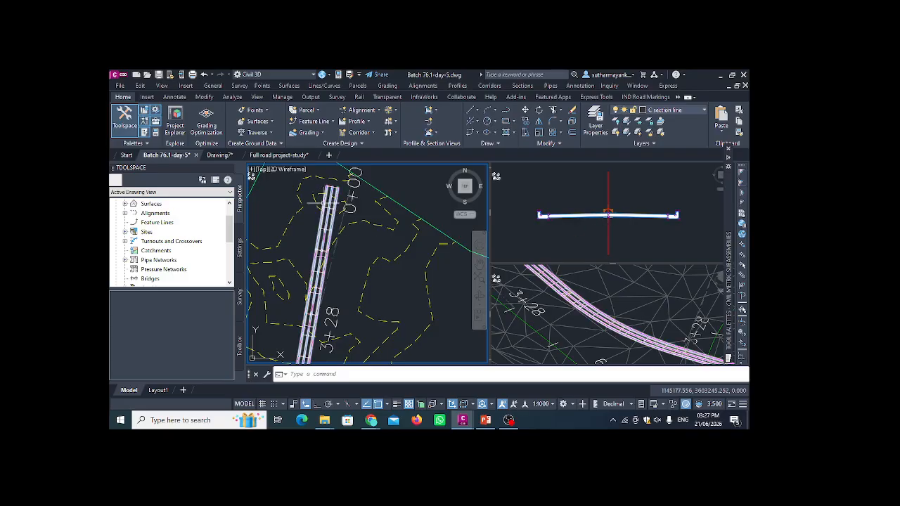
{"action": "scroll", "coordinate": [322, 205], "scroll_direction": "up", "scroll_amount": 8}
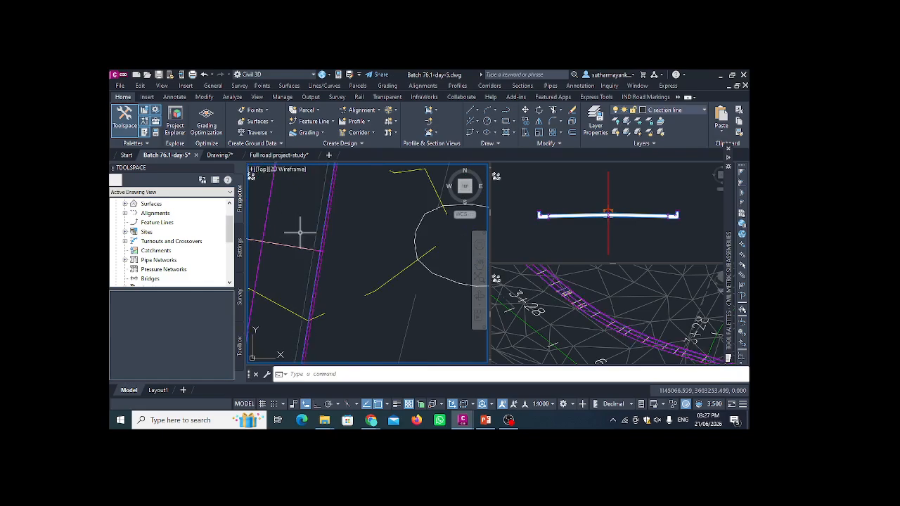
{"action": "middle_click_drag", "start_coordinate": [300, 233], "coordinate": [347, 236]}
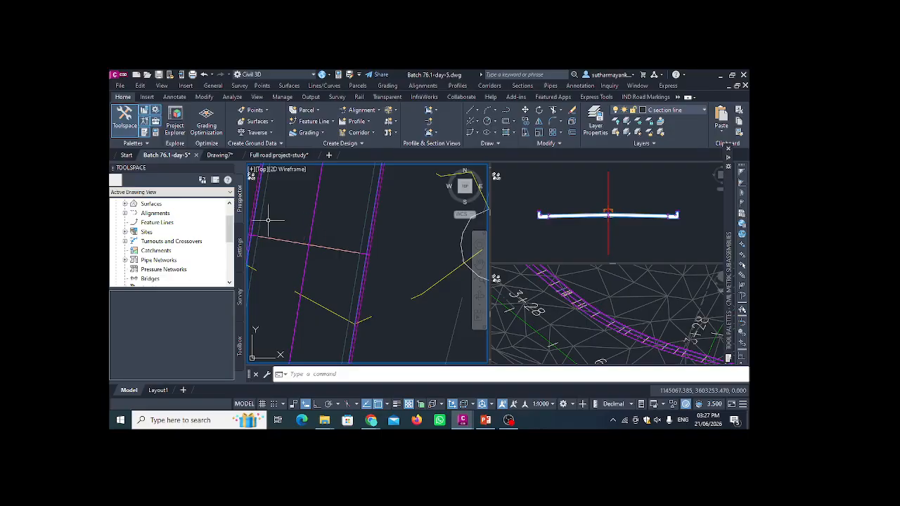
{"action": "scroll", "coordinate": [342, 227], "scroll_direction": "down", "scroll_amount": 2}
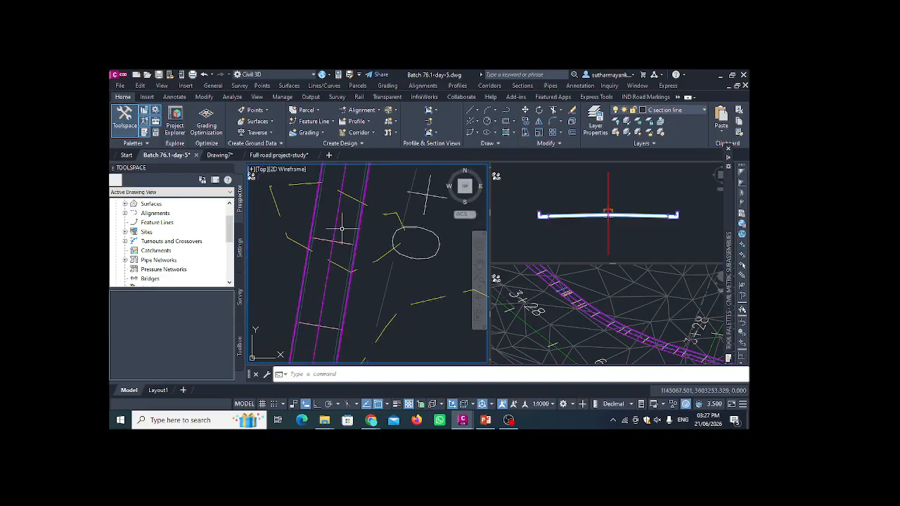
{"action": "scroll", "coordinate": [342, 227], "scroll_direction": "up", "scroll_amount": 2}
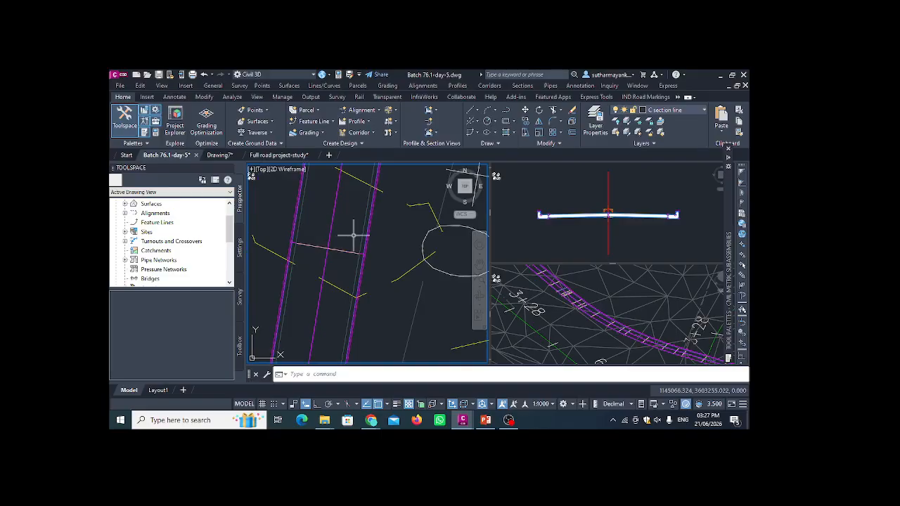
Examine the corridor's crown, pavement-edge and back-of-curb feature lines along its first stretch in plan view
{"action": "scroll", "coordinate": [355, 235], "scroll_direction": "up", "scroll_amount": 3}
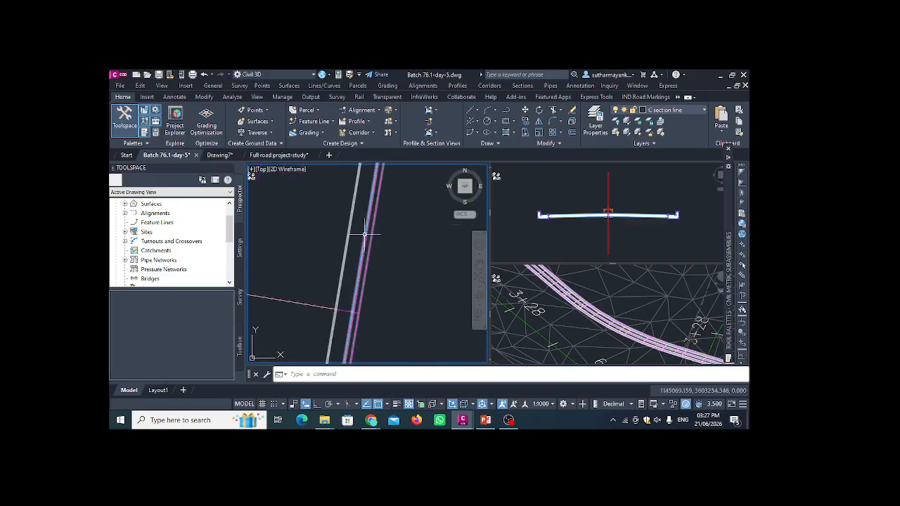
{"action": "left_click", "coordinate": [363, 233]}
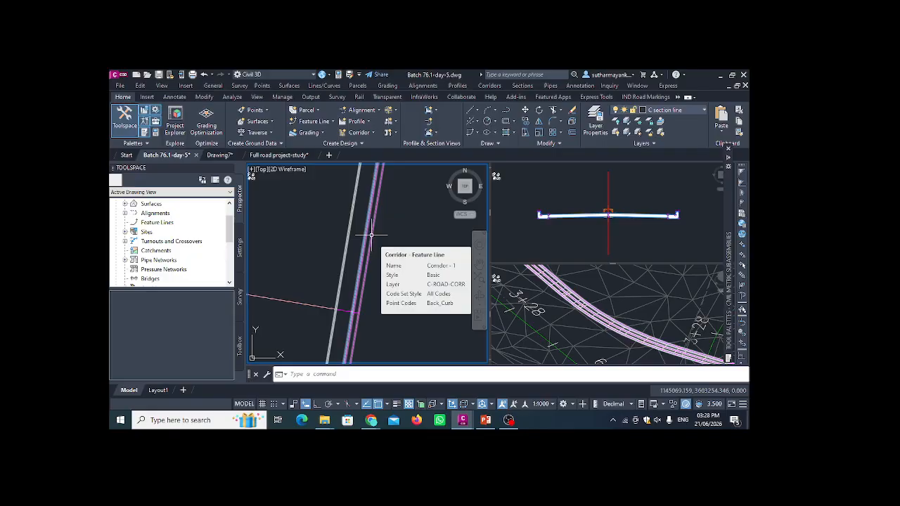
{"action": "scroll", "coordinate": [371, 237], "scroll_direction": "down", "scroll_amount": 1}
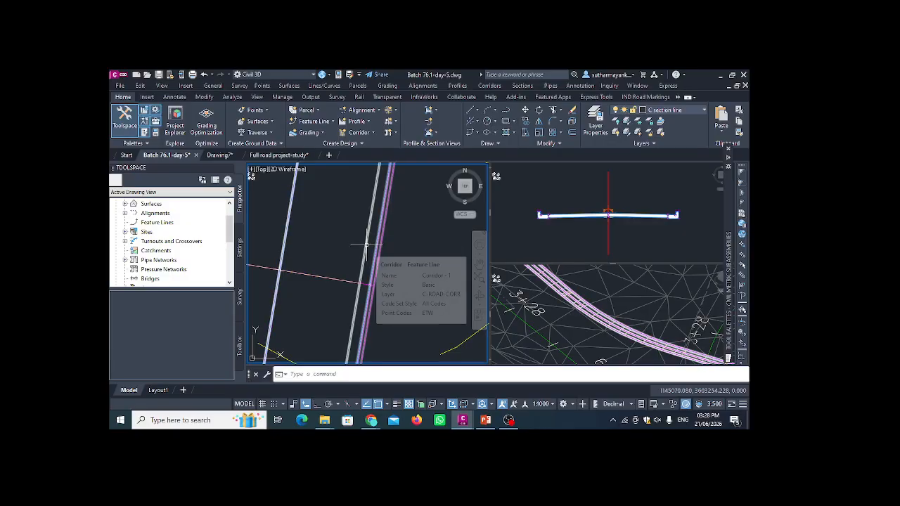
{"action": "middle_click_drag", "start_coordinate": [366, 247], "coordinate": [442, 247]}
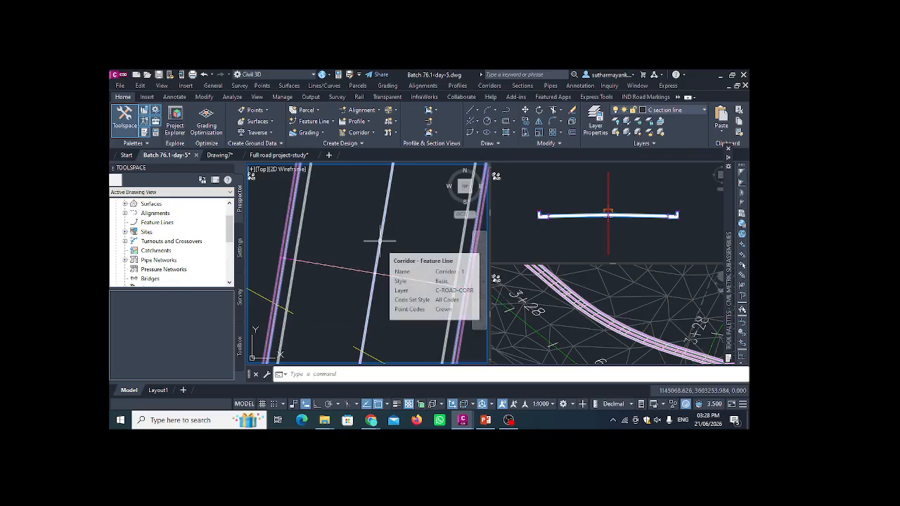
{"action": "scroll", "coordinate": [380, 242], "scroll_direction": "down", "scroll_amount": 5}
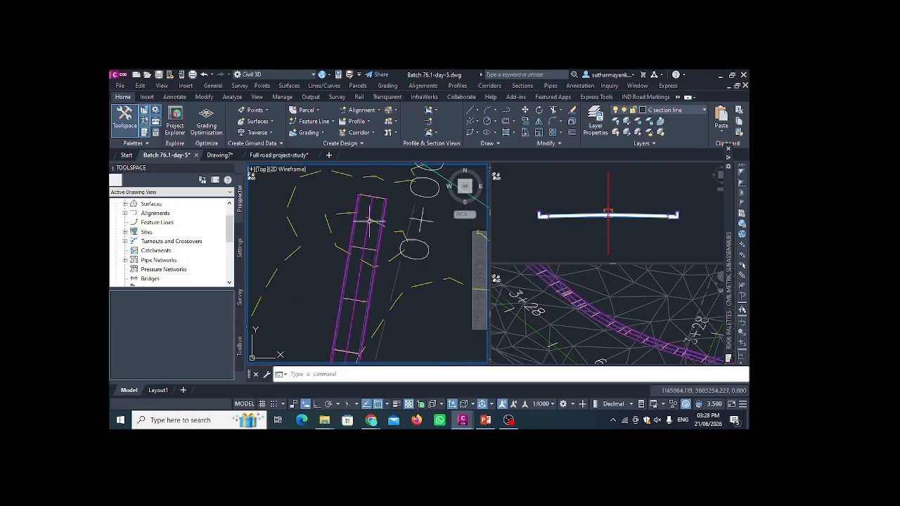
{"action": "middle_click_drag", "start_coordinate": [380, 240], "coordinate": [340, 210]}
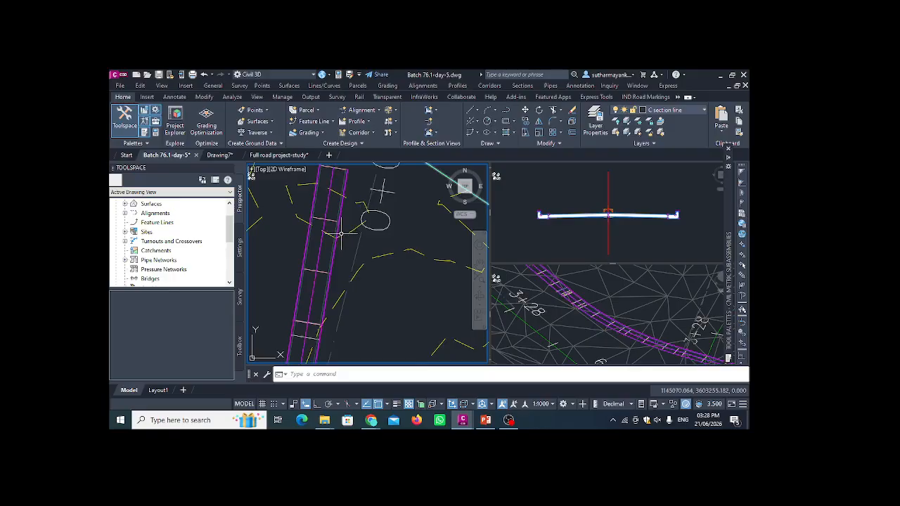
{"action": "middle_click_drag", "start_coordinate": [338, 263], "coordinate": [339, 227]}
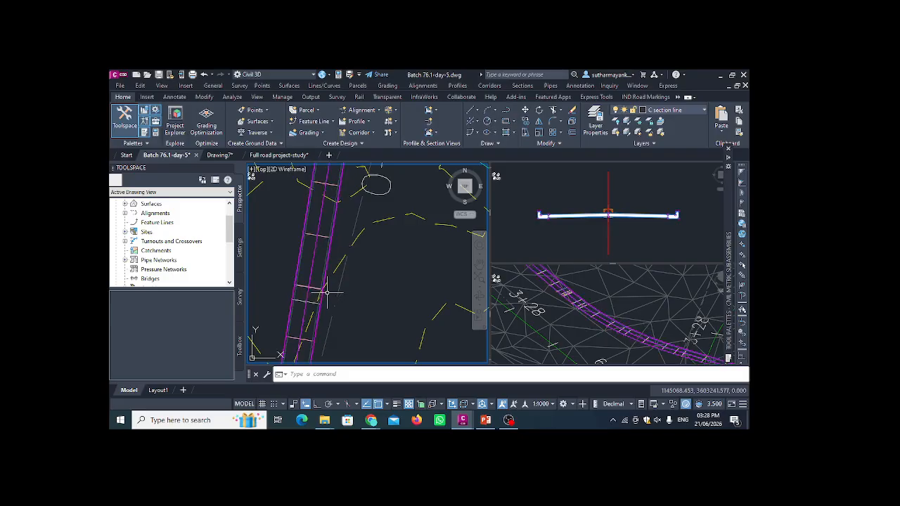
{"action": "middle_click_drag", "start_coordinate": [328, 290], "coordinate": [318, 257]}
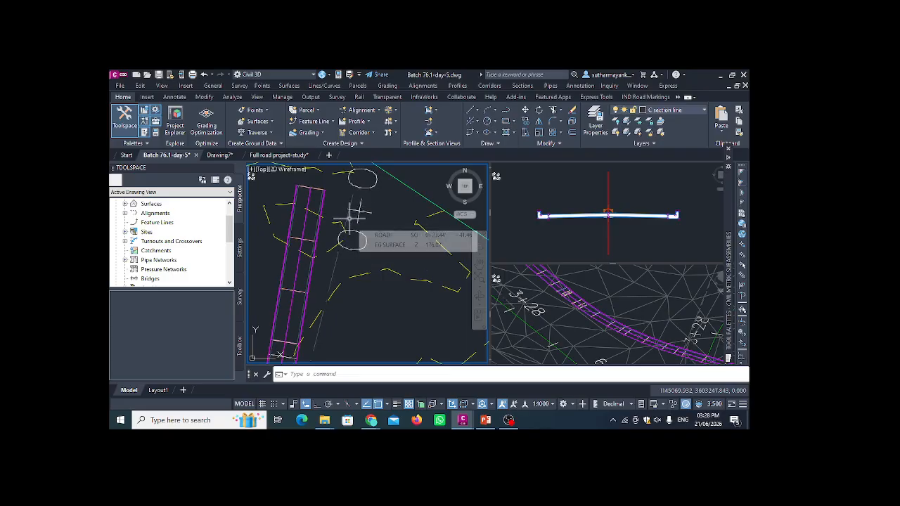
Replace the assembly's right BasicLane with a BasicLaneTransition subassembly and reattach the right curb and gutter at the lane's upper outer edge
{"action": "left_click", "coordinate": [578, 216]}
{"action": "scroll", "coordinate": [591, 214], "scroll_direction": "up", "scroll_amount": 3}
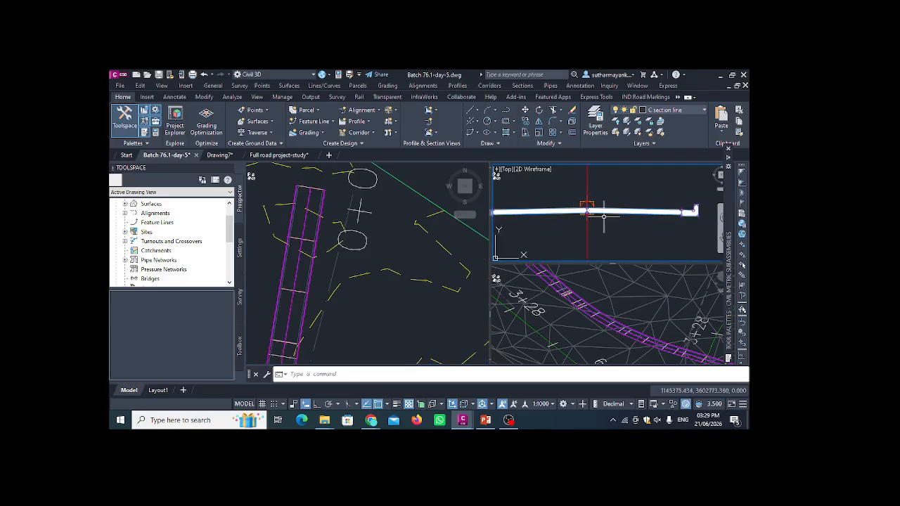
{"action": "left_click", "coordinate": [611, 211]}
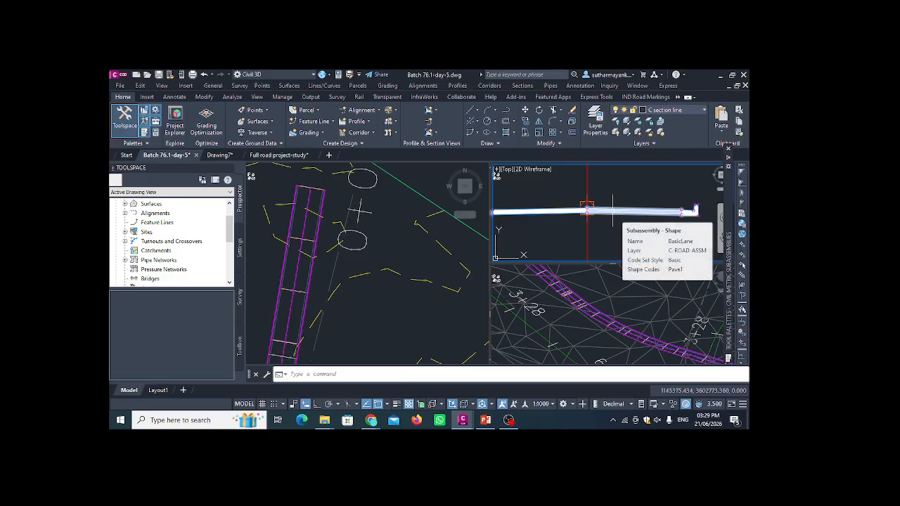
{"action": "mouse_move", "coordinate": [732, 222]}
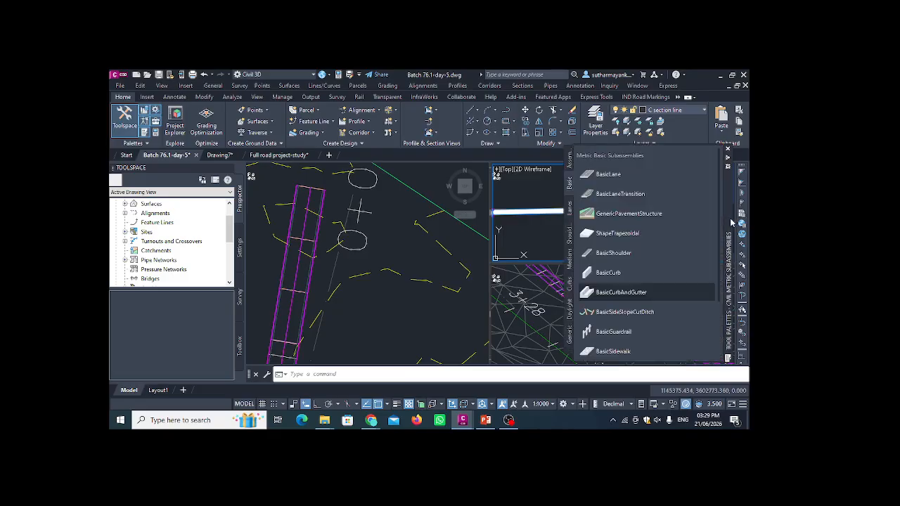
{"action": "left_click", "coordinate": [639, 198]}
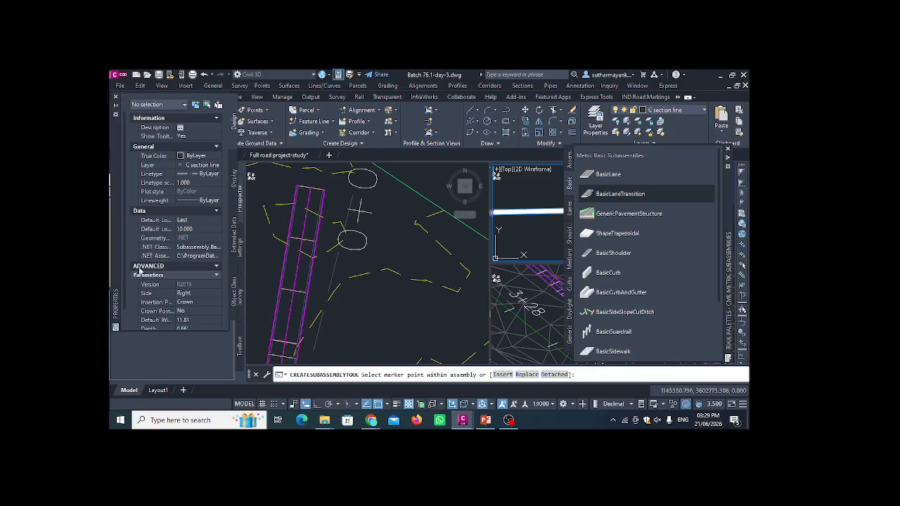
{"action": "scroll", "coordinate": [181, 290], "scroll_direction": "down", "scroll_amount": 2}
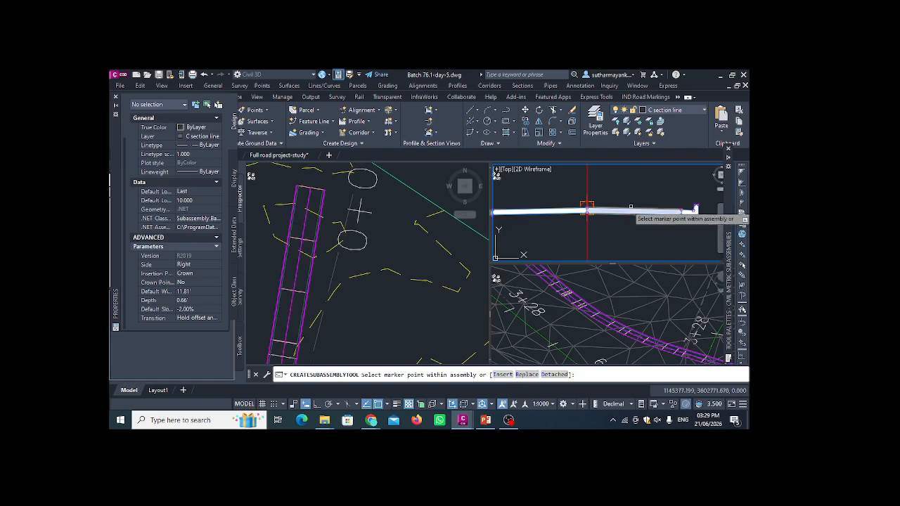
{"action": "left_click", "coordinate": [526, 375]}
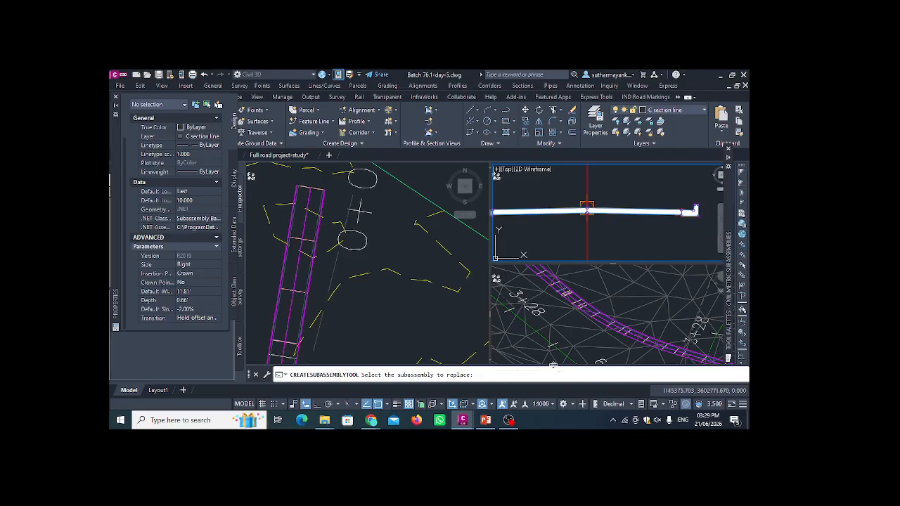
{"action": "left_click", "coordinate": [695, 209]}
{"action": "scroll", "coordinate": [693, 209], "scroll_direction": "up", "scroll_amount": 6}
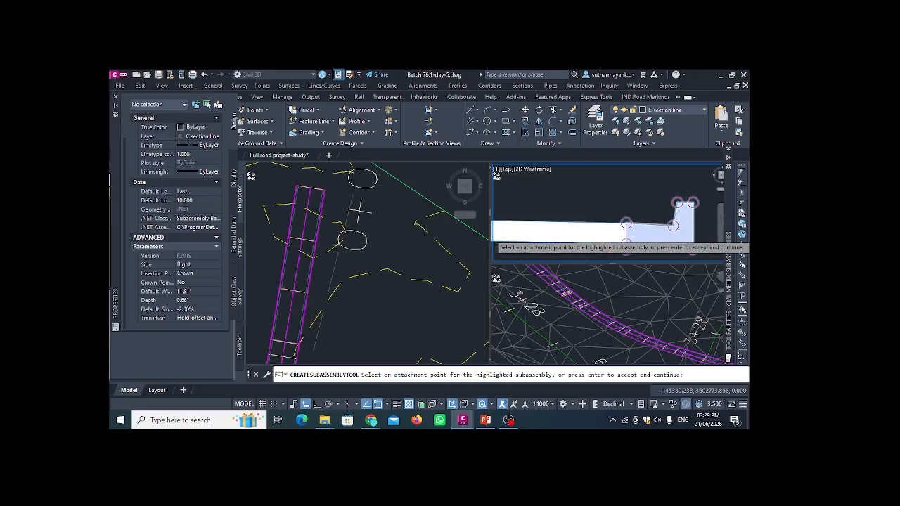
{"action": "scroll", "coordinate": [629, 232], "scroll_direction": "up", "scroll_amount": 6}
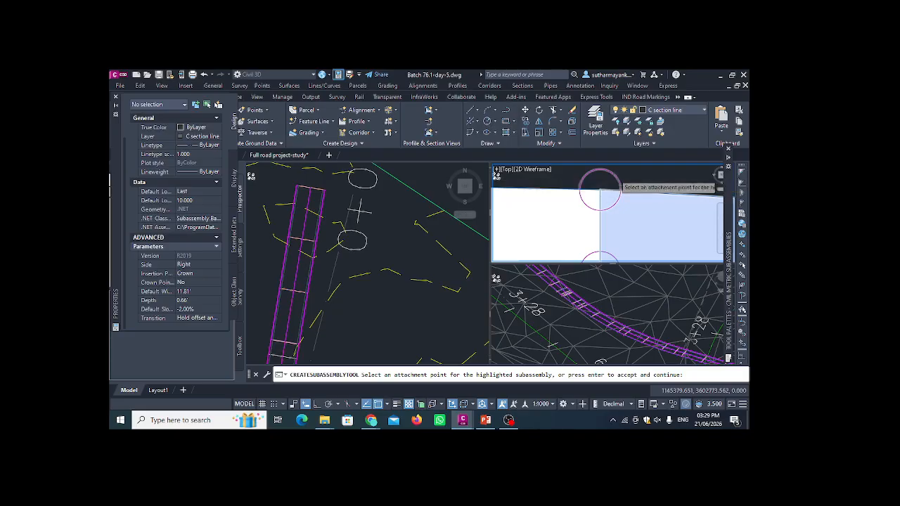
{"action": "left_click", "coordinate": [611, 176]}
Replace the assembly's left lane with BasicLaneTransition, reattach the left curb and gutter at its upper outer edge, and end the command
{"action": "scroll", "coordinate": [647, 196], "scroll_direction": "down", "scroll_amount": 6}
{"action": "middle_click_drag", "start_coordinate": [550, 209], "coordinate": [685, 228]}
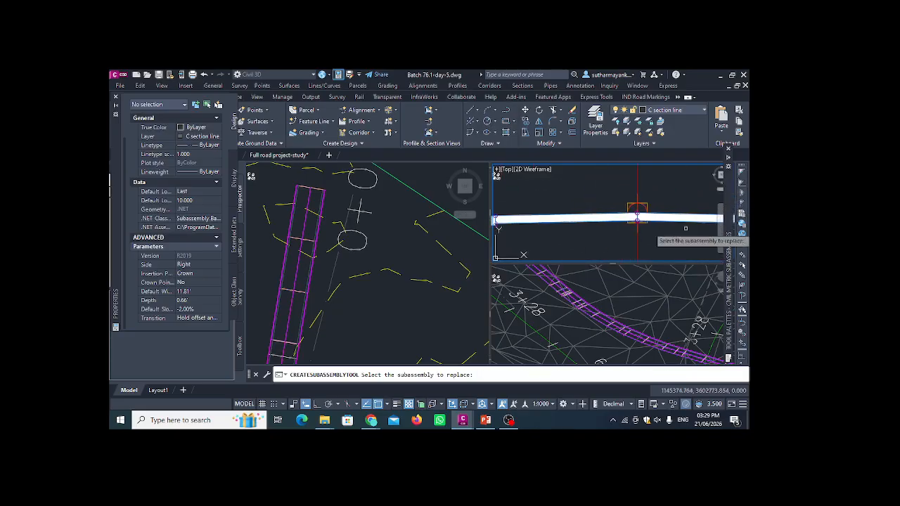
{"action": "left_click", "coordinate": [617, 220]}
{"action": "scroll", "coordinate": [605, 231], "scroll_direction": "down", "scroll_amount": 1}
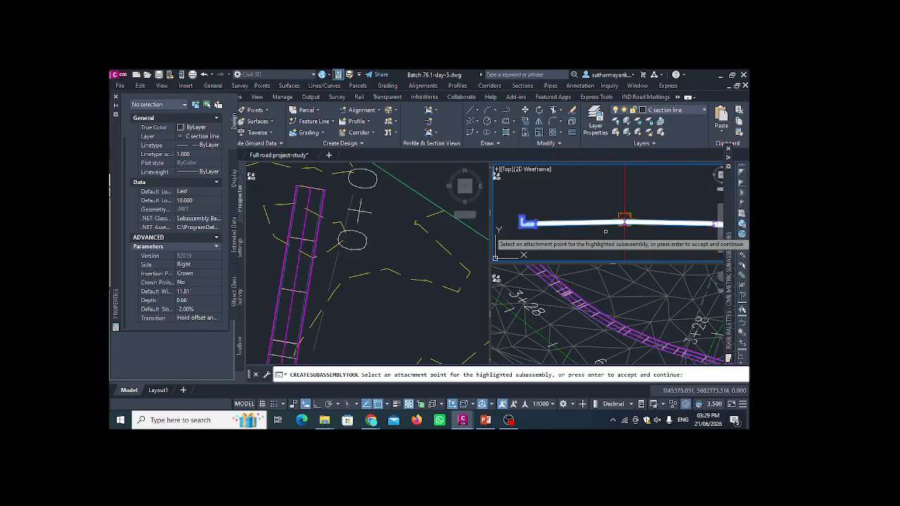
{"action": "scroll", "coordinate": [535, 225], "scroll_direction": "up", "scroll_amount": 5}
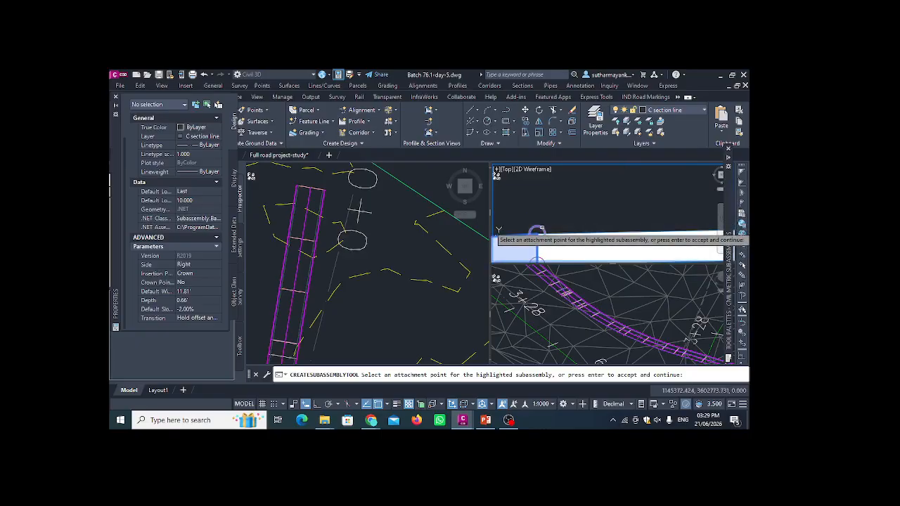
{"action": "left_click", "coordinate": [537, 233]}
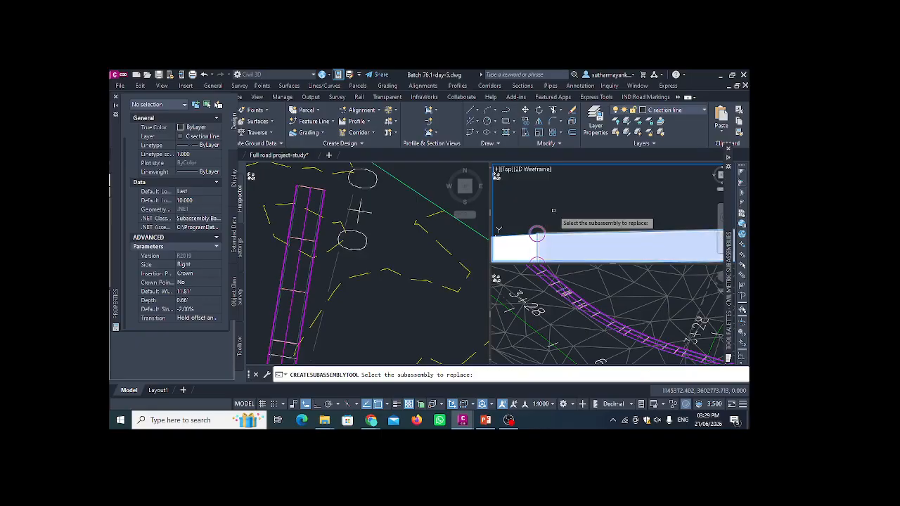
{"action": "key", "text": "Escape"}
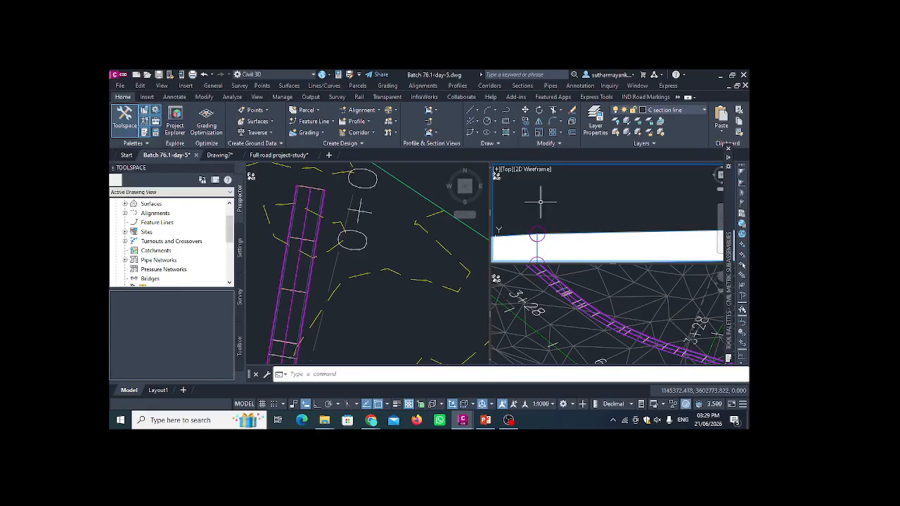
Check the subassembly type of both lanes, and open the construction settings in Assembly - 1's properties
{"action": "scroll", "coordinate": [541, 203], "scroll_direction": "down", "scroll_amount": 3}
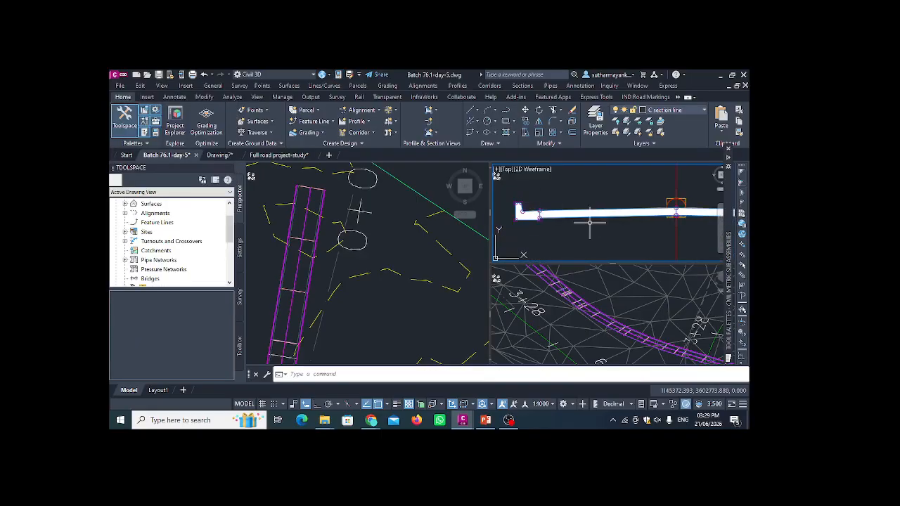
{"action": "mouse_move", "coordinate": [588, 214]}
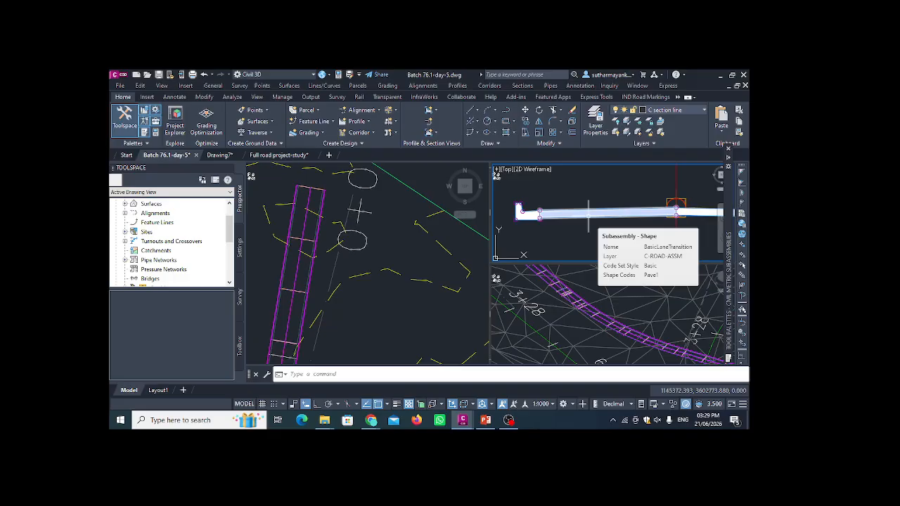
{"action": "scroll", "coordinate": [589, 215], "scroll_direction": "down", "scroll_amount": 2}
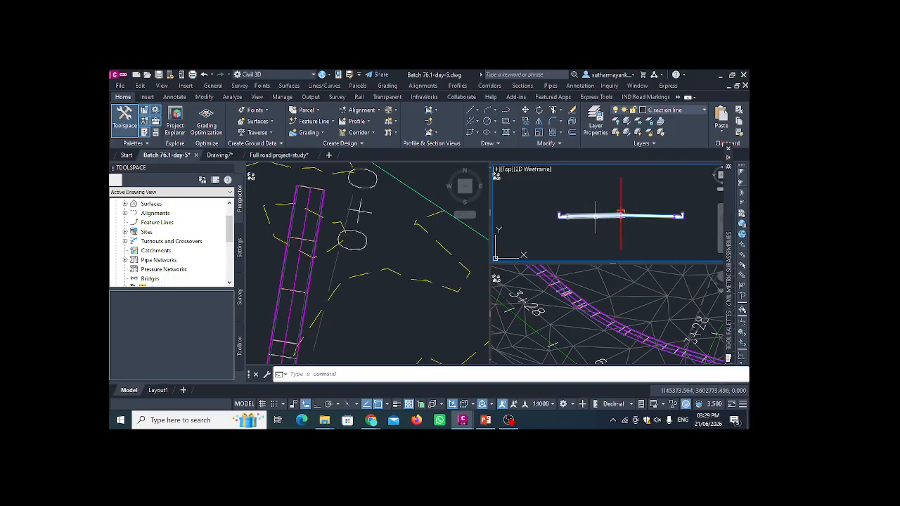
{"action": "scroll", "coordinate": [641, 217], "scroll_direction": "up", "scroll_amount": 2}
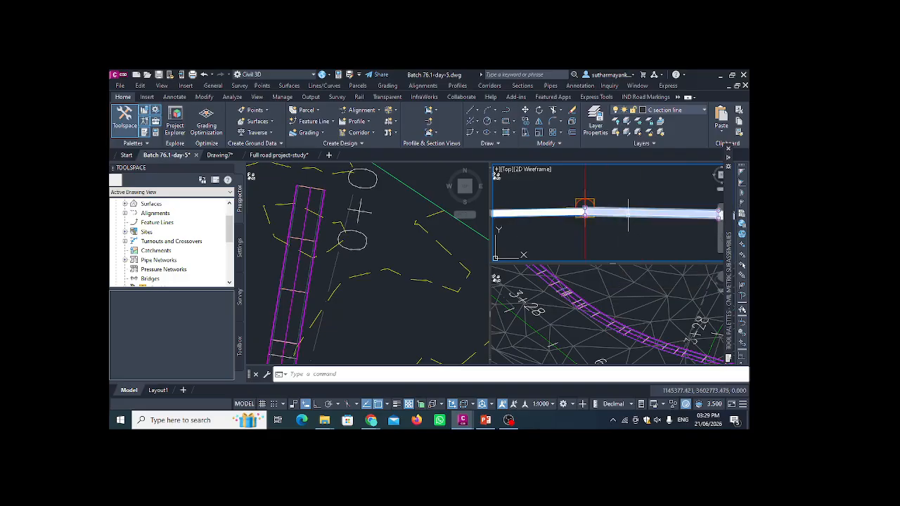
{"action": "mouse_move", "coordinate": [628, 214]}
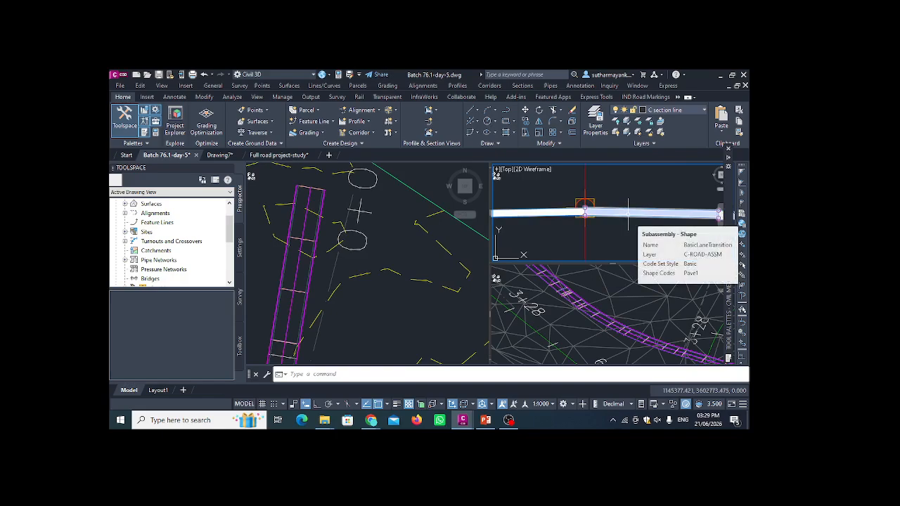
{"action": "left_click", "coordinate": [624, 214]}
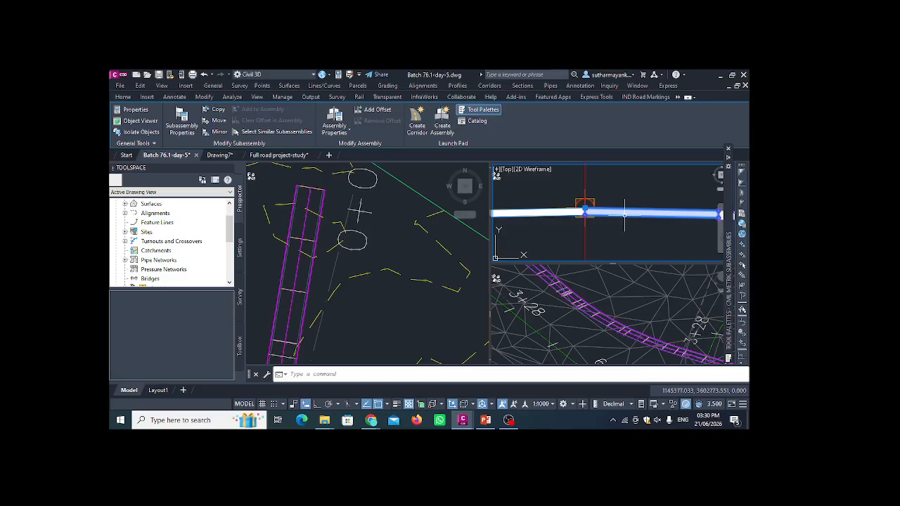
{"action": "left_click", "coordinate": [585, 209]}
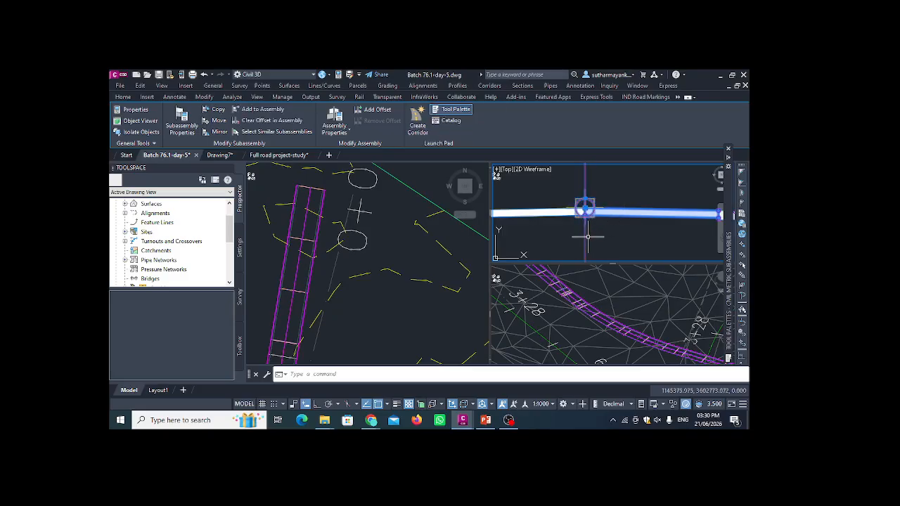
{"action": "left_click", "coordinate": [335, 121]}
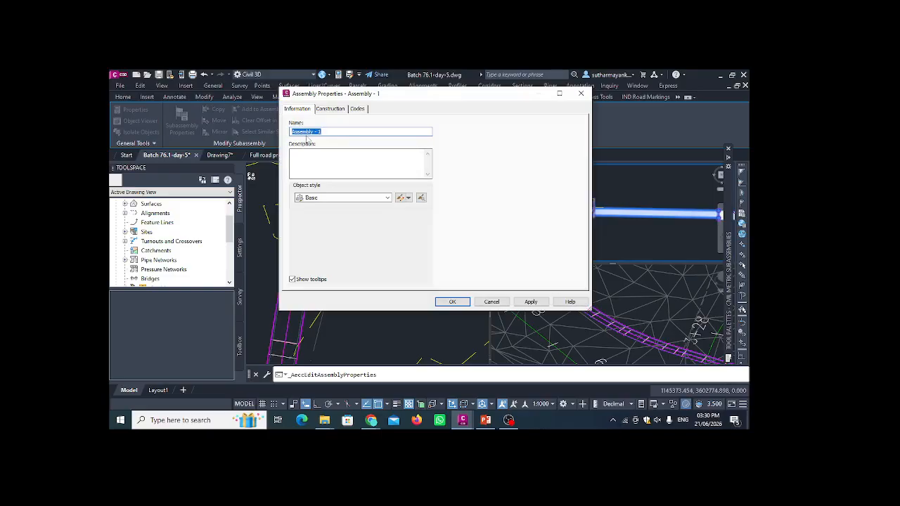
{"action": "left_click", "coordinate": [331, 110]}
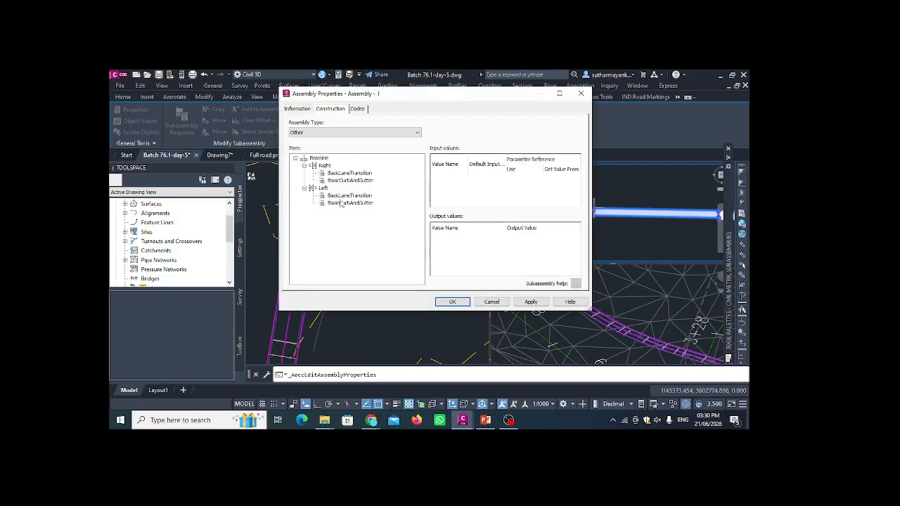
{"action": "left_click_drag", "start_coordinate": [333, 96], "coordinate": [390, 98]}
{"action": "left_click", "coordinate": [376, 160]}
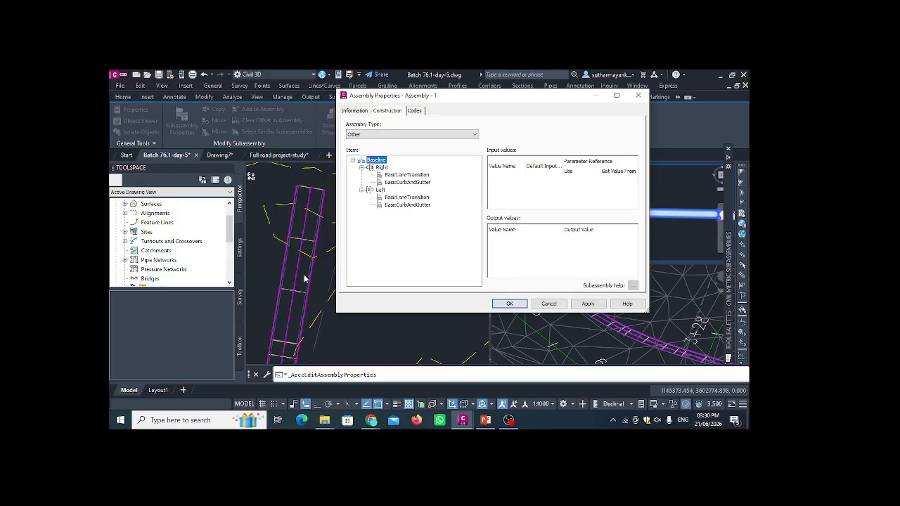
Rename the right group's BasicLaneTransition subassembly as RIGHT LANE
{"action": "left_click", "coordinate": [404, 176]}
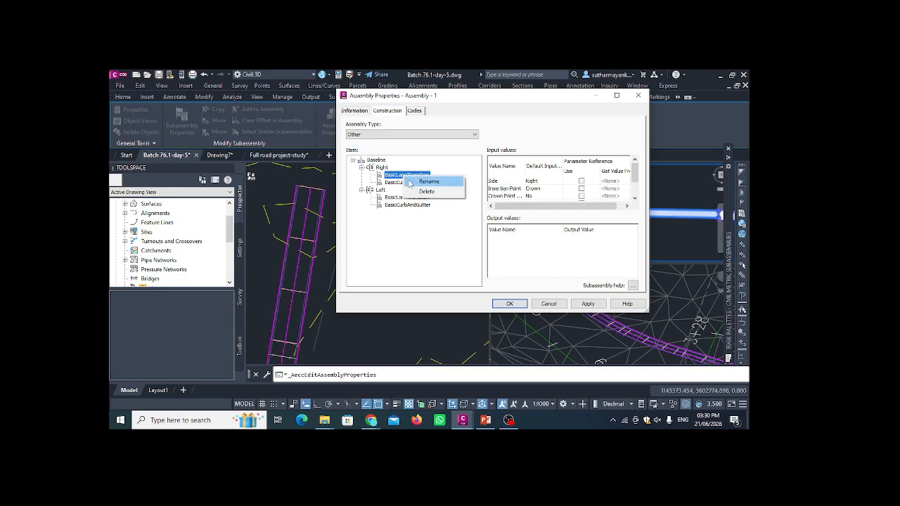
{"action": "left_click", "coordinate": [405, 176]}
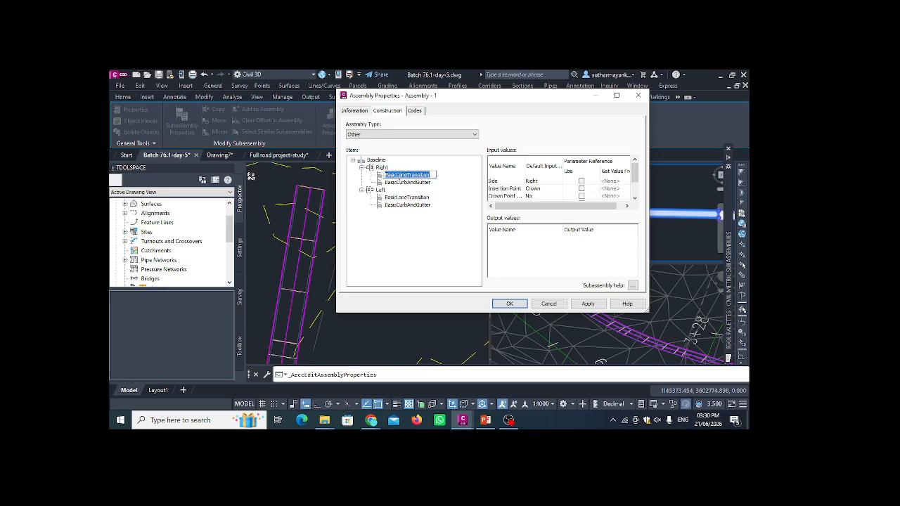
{"action": "type", "text": "RIGHT LANE"}
Rename the right group's BasicCurbAndGutter subassembly as RIGHT CURB N GUTTER
{"action": "left_click", "coordinate": [404, 182]}
{"action": "right_click", "coordinate": [402, 183]}
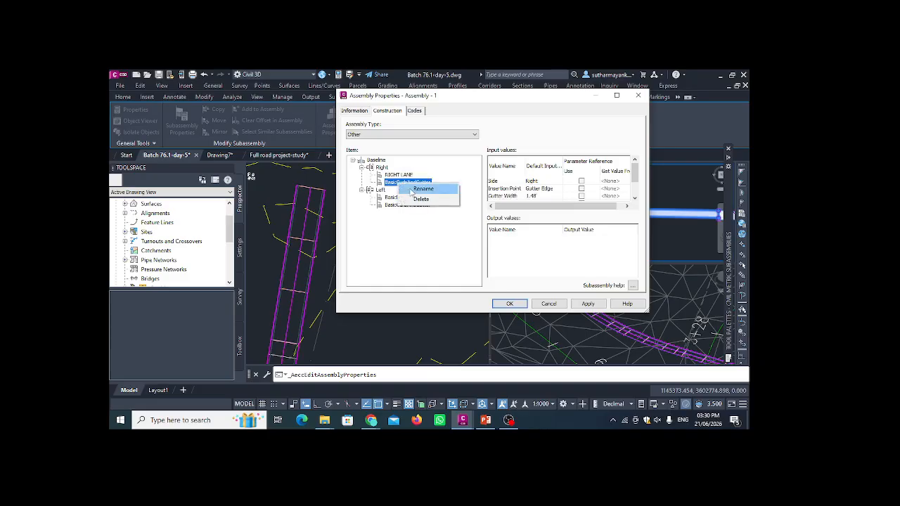
{"action": "left_click", "coordinate": [413, 191]}
{"action": "type", "text": "RI"}
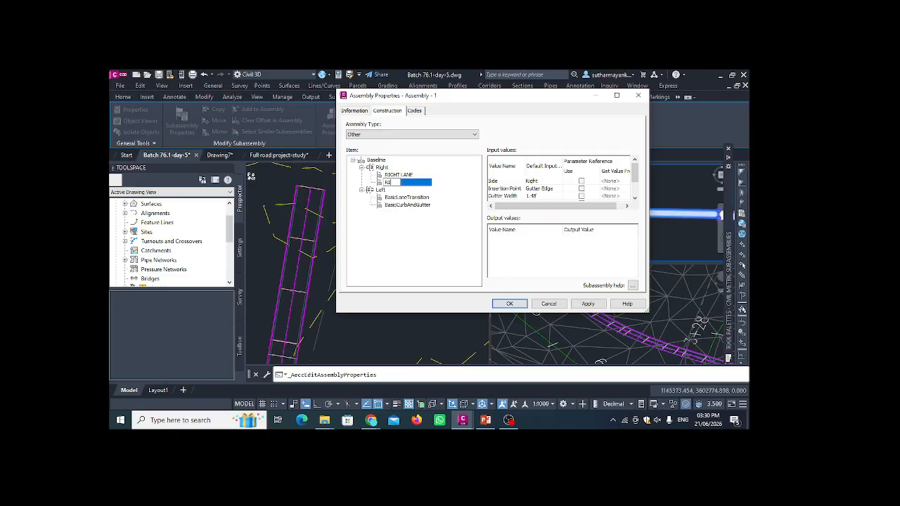
{"action": "type", "text": "GHT CURB N GUTTER"}
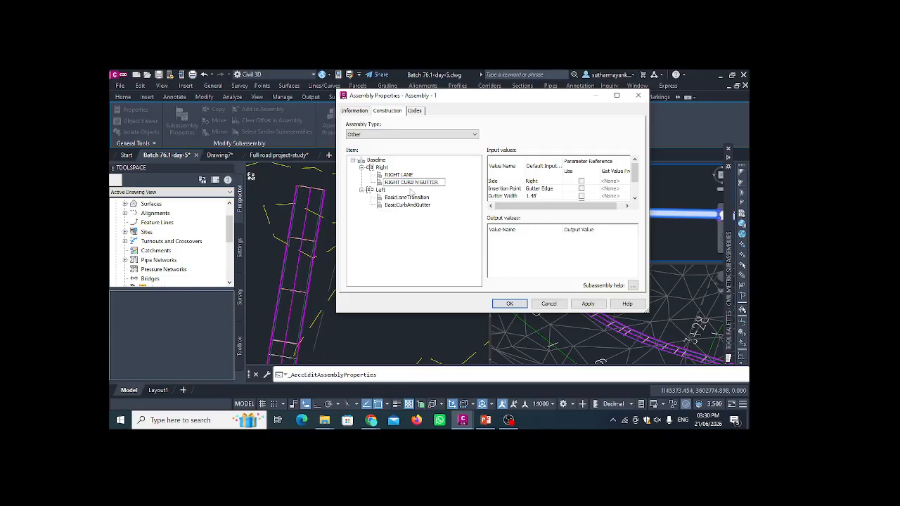
Rename the left group's BasicCurbAndGutter as LEFT CURB N GUTTER, reusing the copied name of its right counterpart
{"action": "key", "text": "ctrl+a"}
{"action": "key", "text": "ctrl+c"}
{"action": "left_click", "coordinate": [397, 204]}
{"action": "right_click", "coordinate": [399, 205]}
{"action": "left_click", "coordinate": [424, 211]}
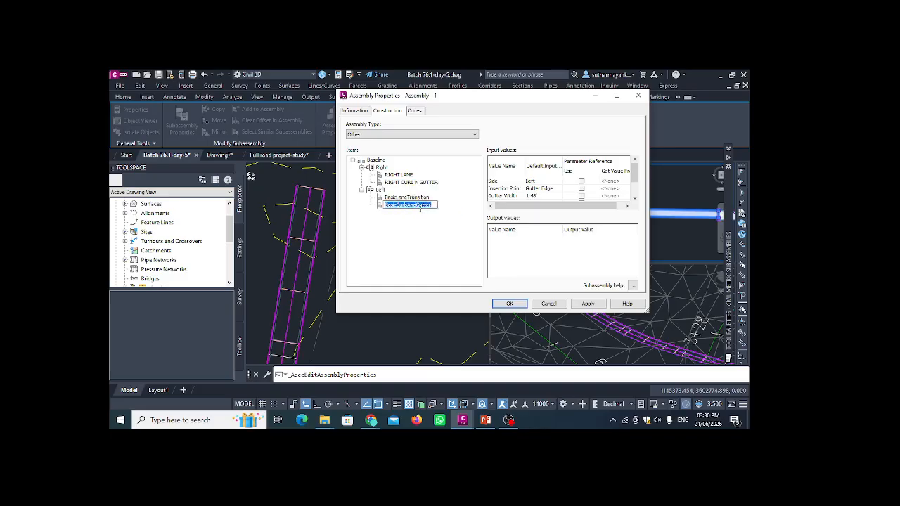
{"action": "key", "text": "ctrl+v"}
{"action": "double_click", "coordinate": [389, 204]}
{"action": "key", "text": "BackSpace"}
{"action": "type", "text": "LEFT"}
{"action": "key", "text": "Return"}
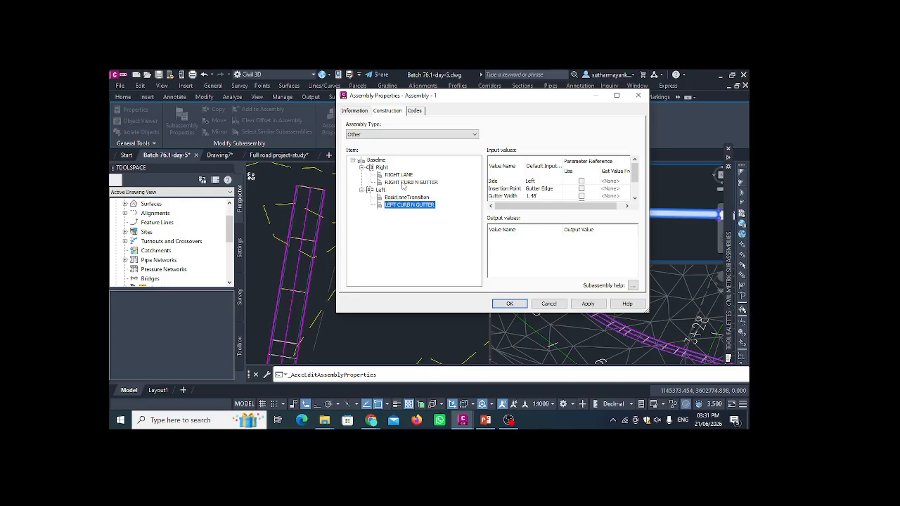
Rename the left group's BasicLaneTransition subassembly as LEFT LANE
{"action": "left_click", "coordinate": [408, 199]}
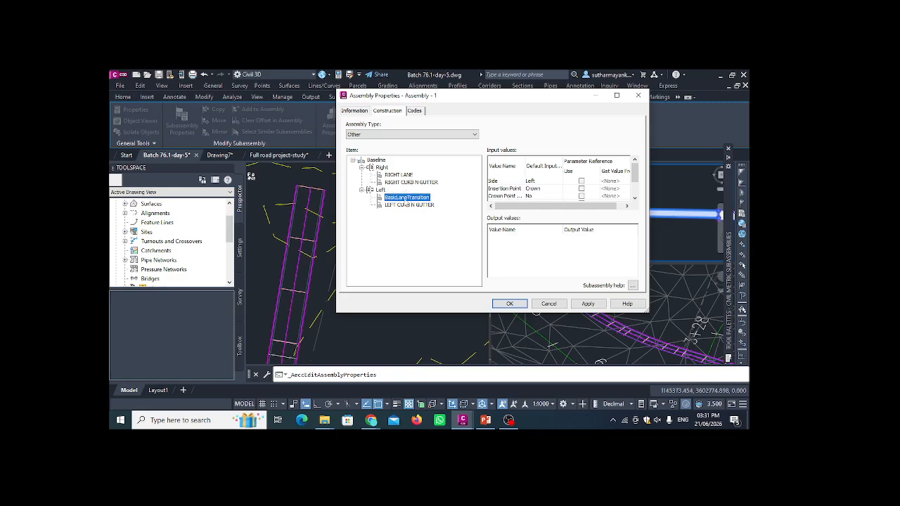
{"action": "right_click", "coordinate": [407, 193]}
{"action": "left_click", "coordinate": [399, 199]}
{"action": "right_click", "coordinate": [399, 199]}
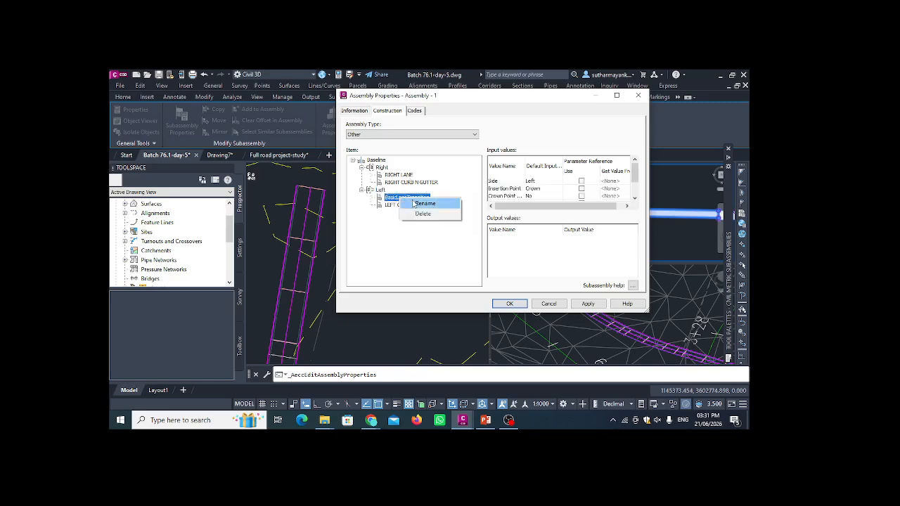
{"action": "left_click", "coordinate": [421, 203]}
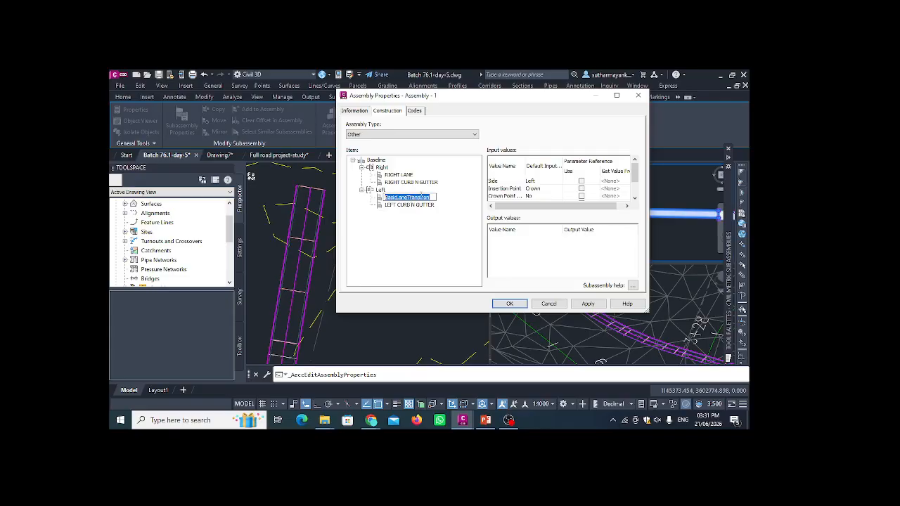
{"action": "type", "text": "LEFT LANE"}
{"action": "left_click", "coordinate": [408, 236]}
Set the Transition input value of RIGHT LANE to "Hold grade, change offset"
{"action": "left_click", "coordinate": [401, 175]}
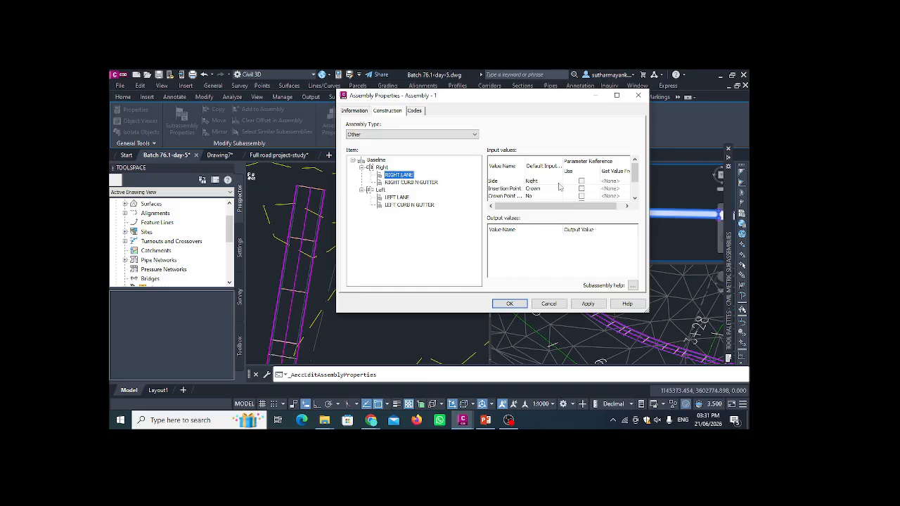
{"action": "scroll", "coordinate": [636, 188], "scroll_direction": "down", "scroll_amount": 3}
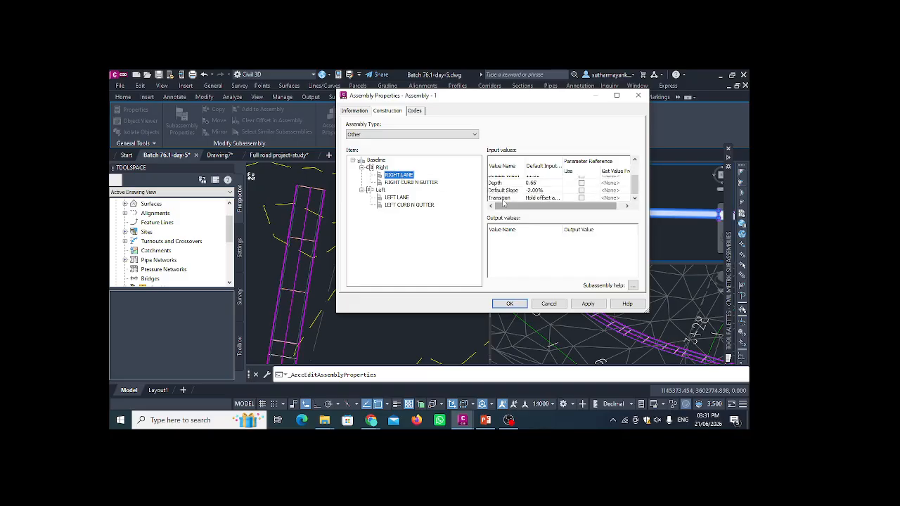
{"action": "double_click", "coordinate": [535, 198]}
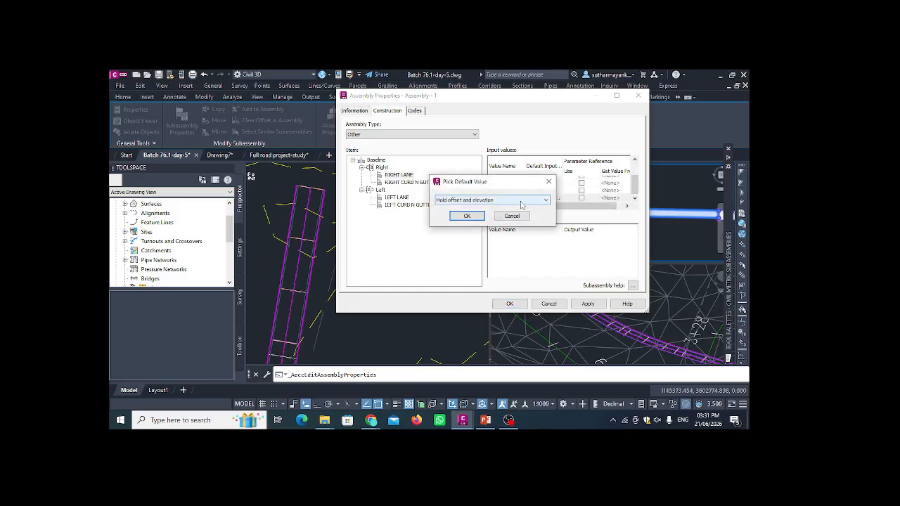
{"action": "left_click", "coordinate": [521, 200]}
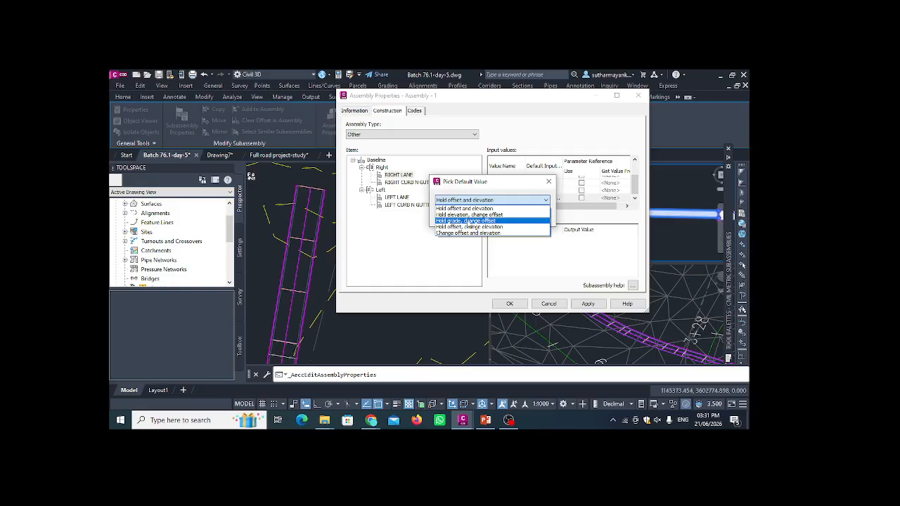
{"action": "left_click", "coordinate": [464, 221]}
{"action": "left_click", "coordinate": [474, 219]}
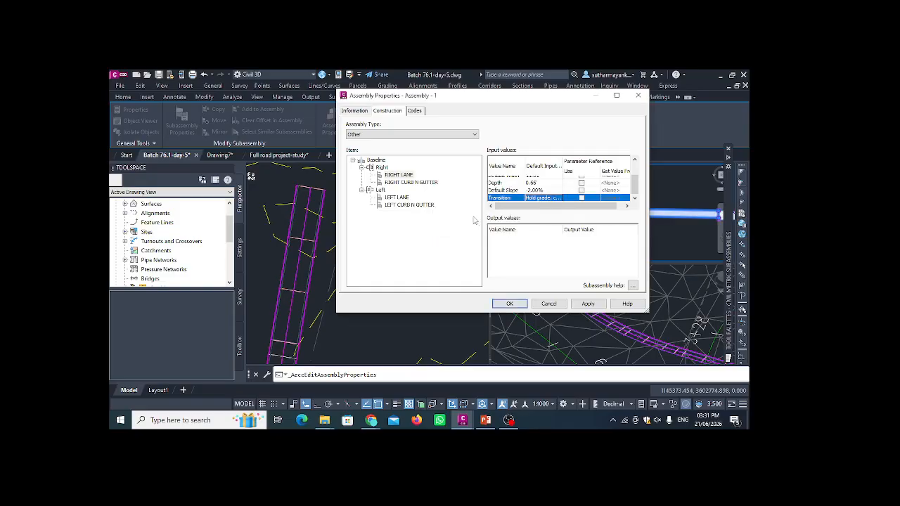
Set the Transition input value of LEFT LANE to "Hold grade, change offset", and apply and close the assembly properties
{"action": "left_click", "coordinate": [400, 198]}
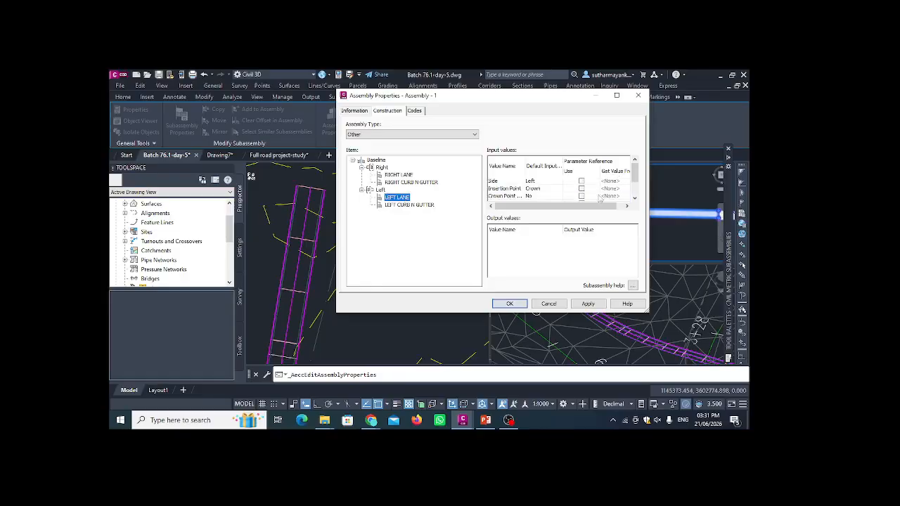
{"action": "left_click", "coordinate": [637, 191]}
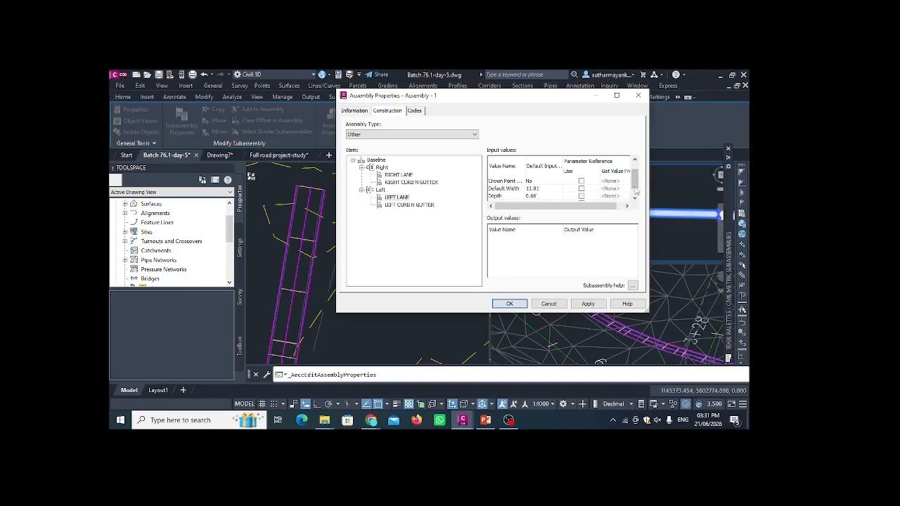
{"action": "left_click", "coordinate": [635, 192]}
{"action": "left_click", "coordinate": [538, 197]}
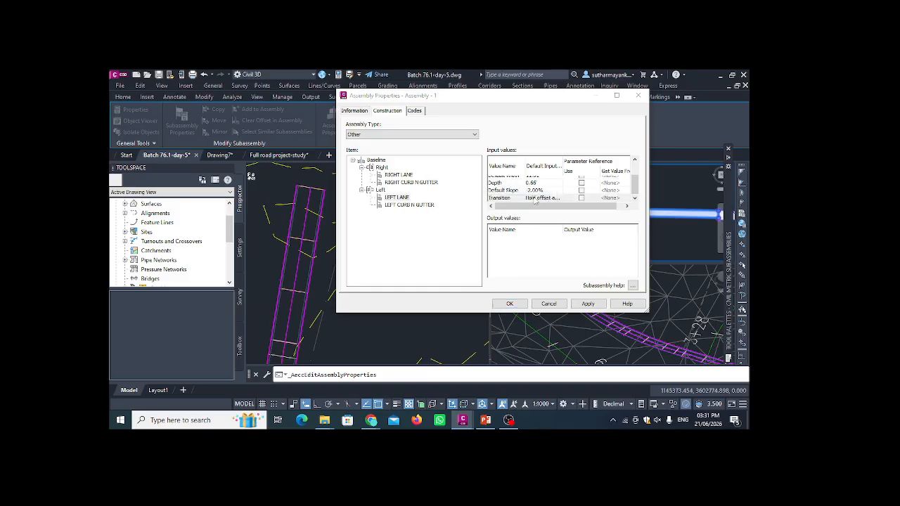
{"action": "left_click", "coordinate": [493, 199]}
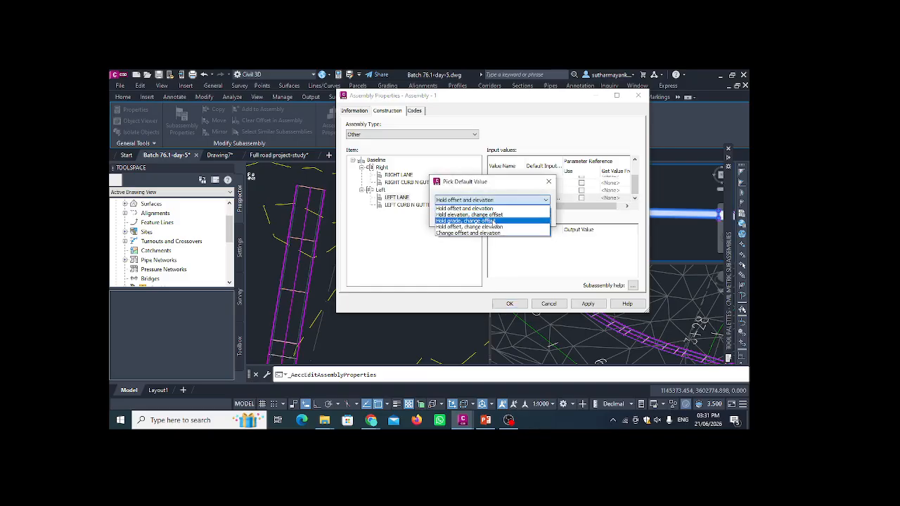
{"action": "left_click", "coordinate": [494, 220]}
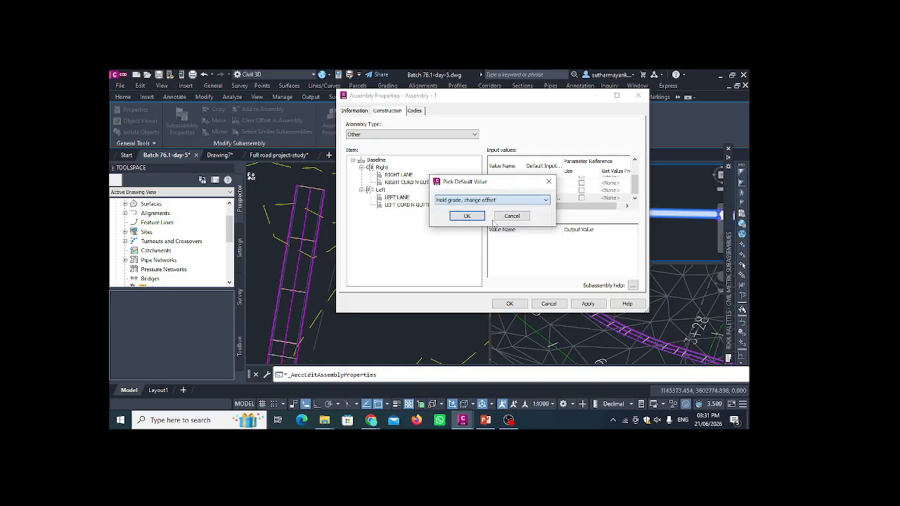
{"action": "left_click", "coordinate": [464, 216]}
{"action": "left_click", "coordinate": [588, 303]}
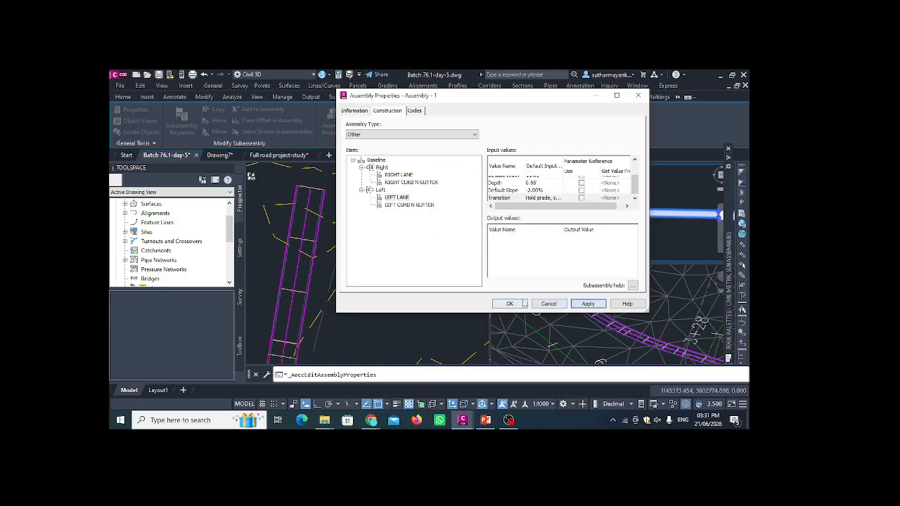
{"action": "left_click", "coordinate": [509, 304]}
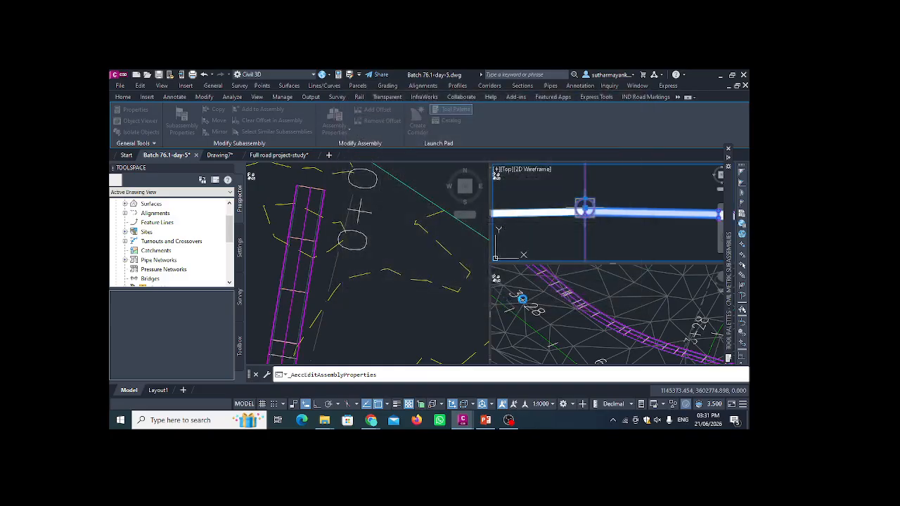
Select the corridor in the plan view and open the target mapping for its region with Edit Targets
{"action": "left_click", "coordinate": [402, 237]}
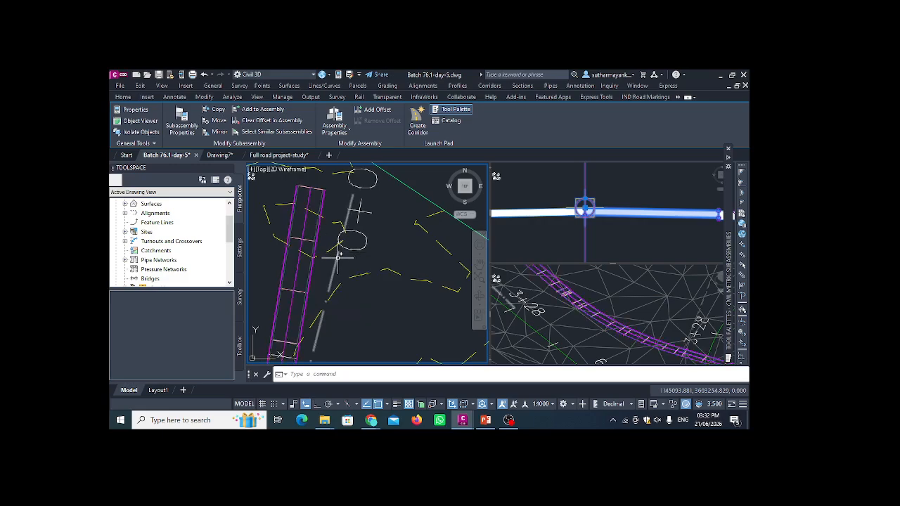
{"action": "left_click", "coordinate": [304, 239]}
{"action": "mouse_move", "coordinate": [338, 251]}
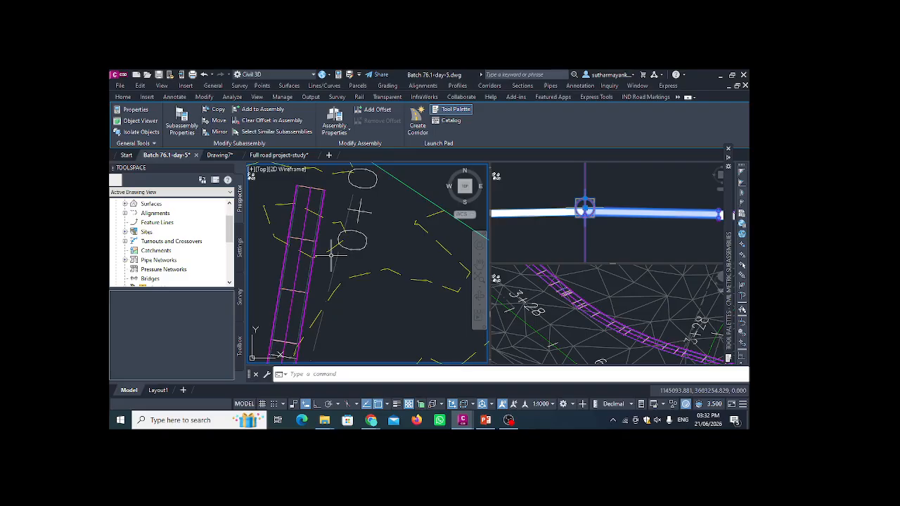
{"action": "left_click", "coordinate": [315, 250]}
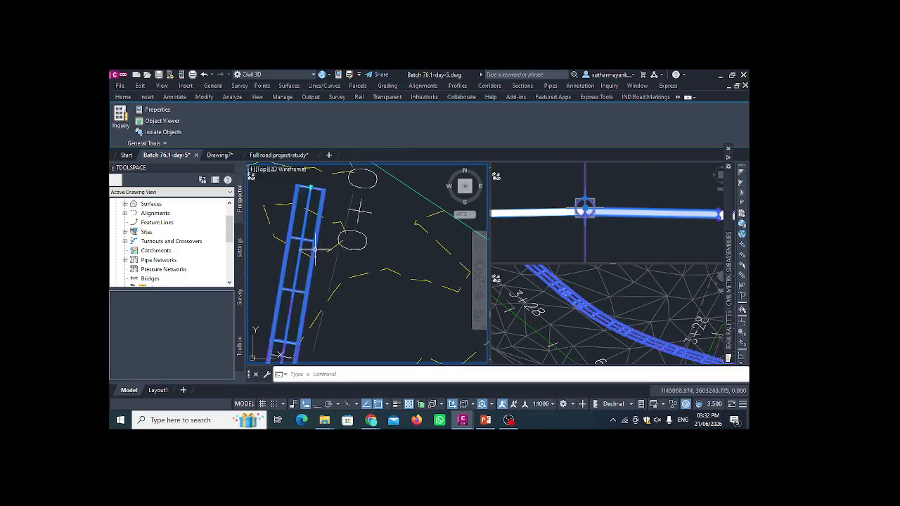
{"action": "key", "text": "Escape"}
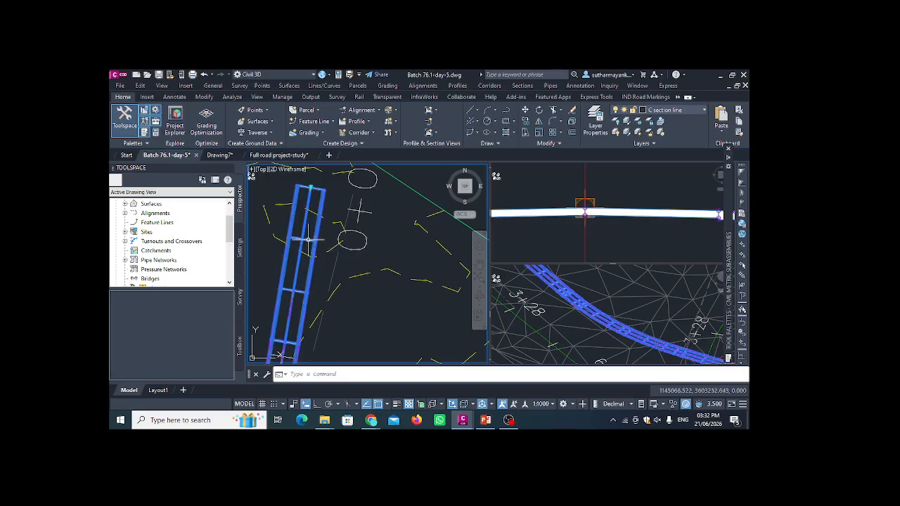
{"action": "left_click", "coordinate": [308, 239]}
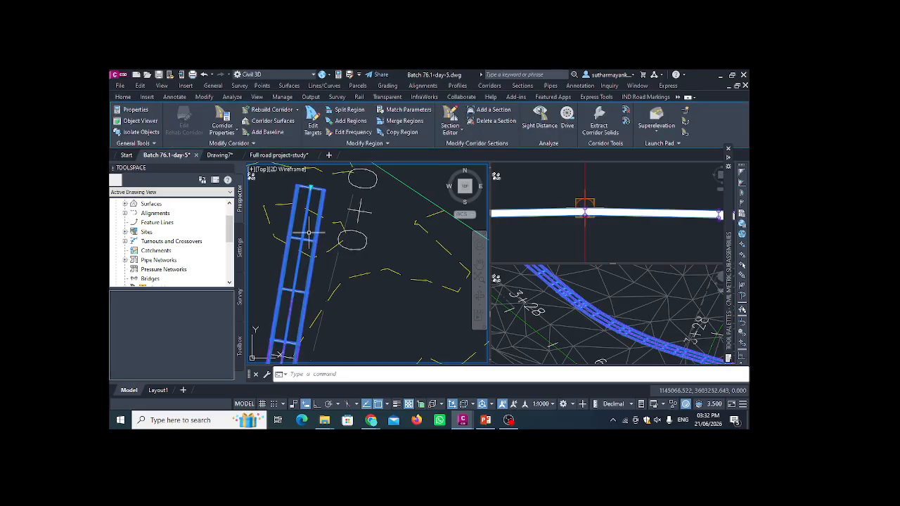
{"action": "left_click", "coordinate": [313, 128]}
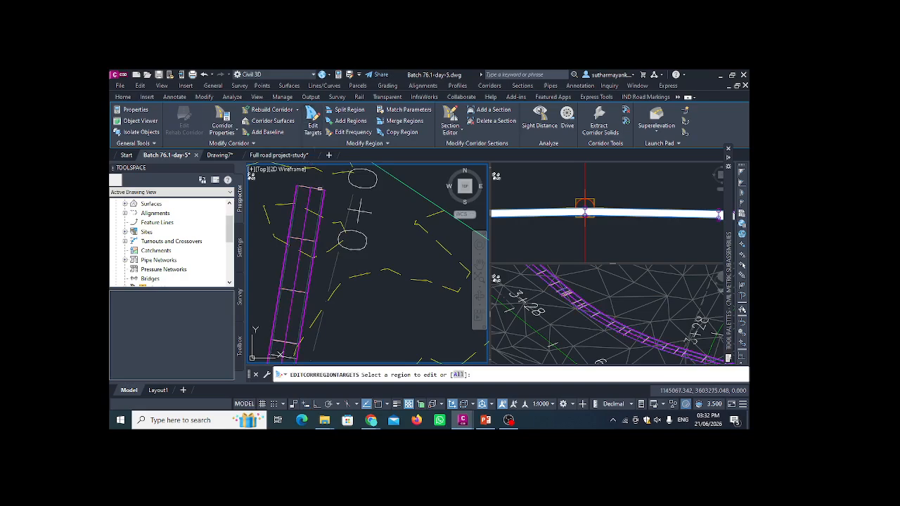
{"action": "left_click", "coordinate": [312, 201]}
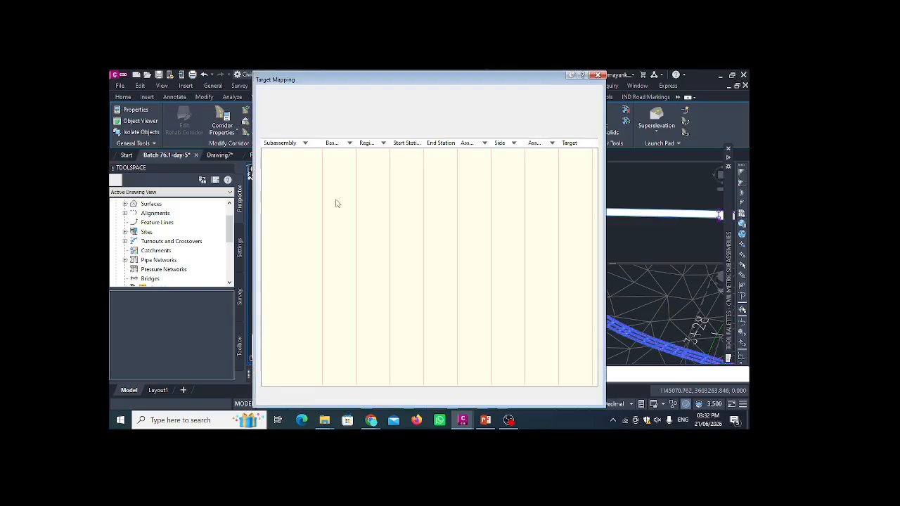
Target LEFT LANE's transition alignment offset to the C section line polyline beside the corridor, and apply and close the target mapping
{"action": "left_click", "coordinate": [294, 116]}
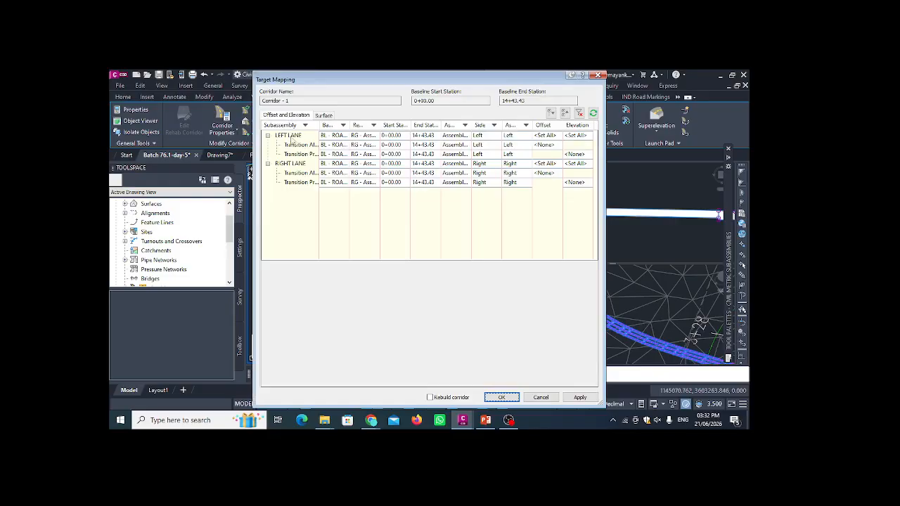
{"action": "left_click", "coordinate": [297, 164]}
{"action": "left_click", "coordinate": [298, 173]}
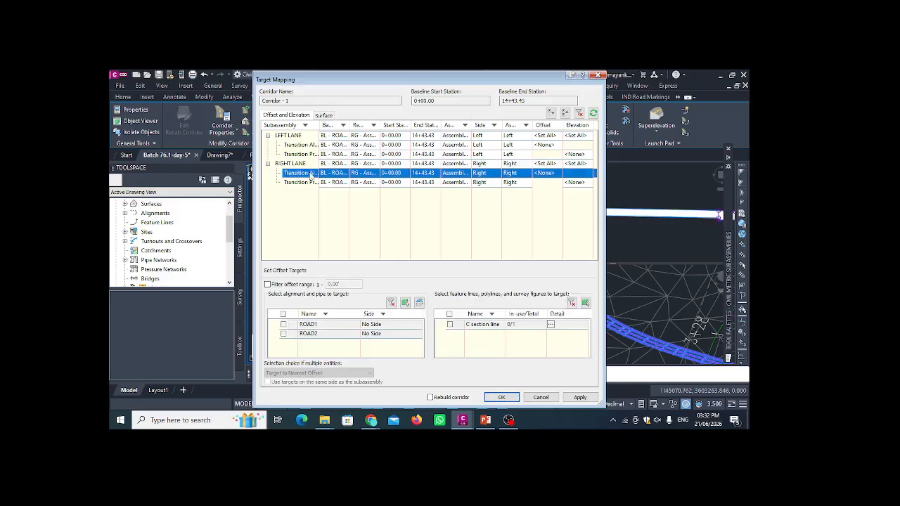
{"action": "left_click", "coordinate": [298, 147]}
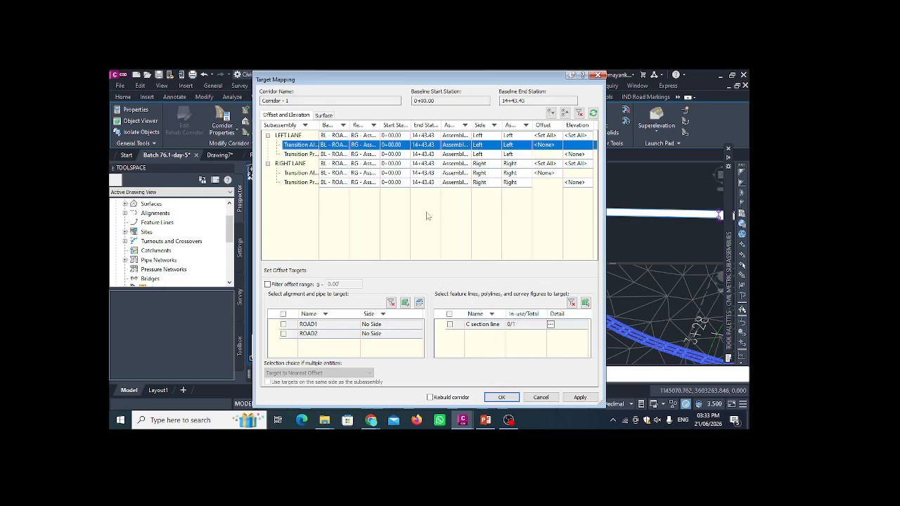
{"action": "left_click", "coordinate": [586, 303]}
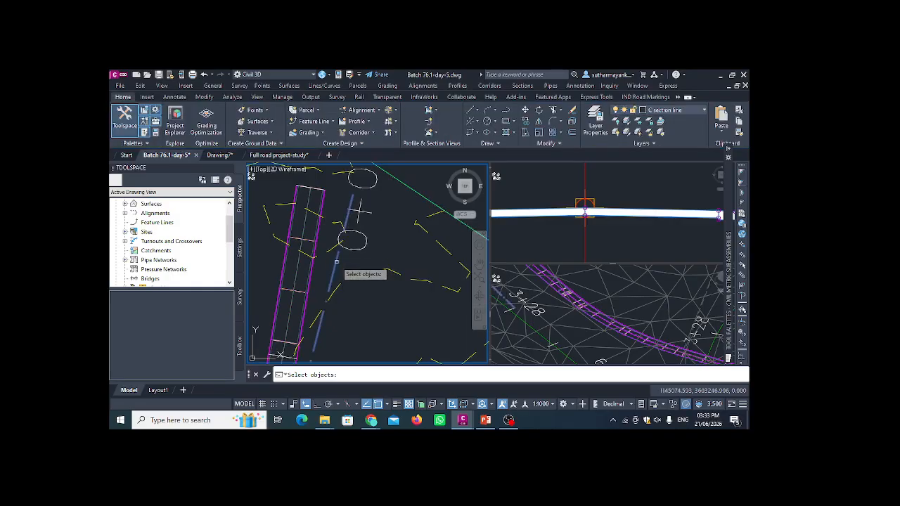
{"action": "left_click", "coordinate": [338, 259]}
{"action": "key", "text": "Return"}
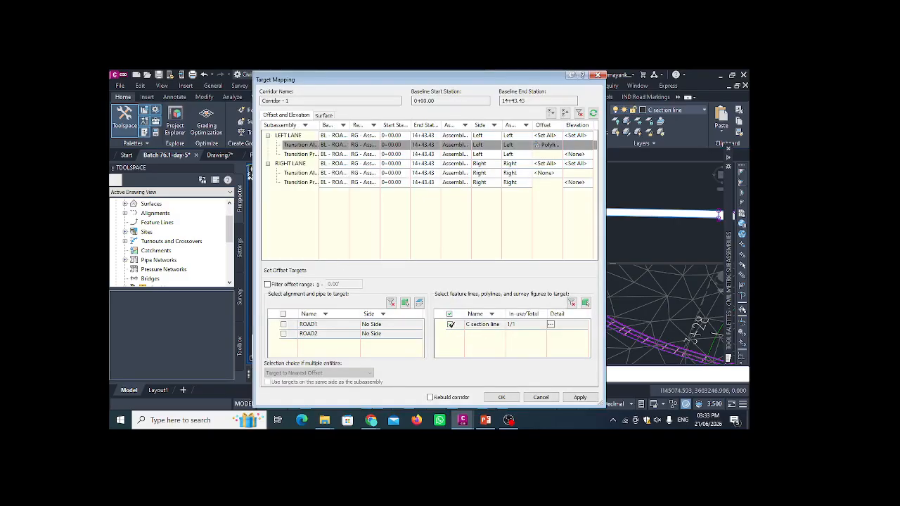
{"action": "left_click", "coordinate": [578, 399]}
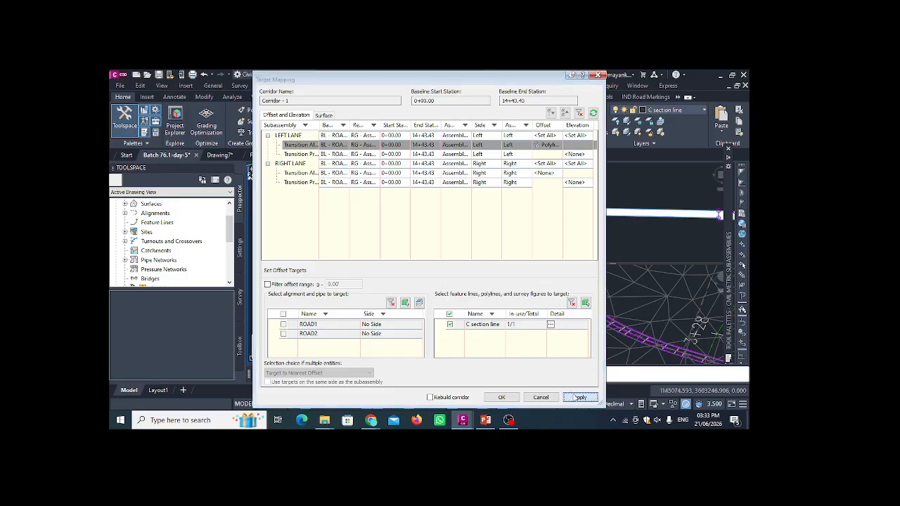
{"action": "left_click", "coordinate": [509, 399]}
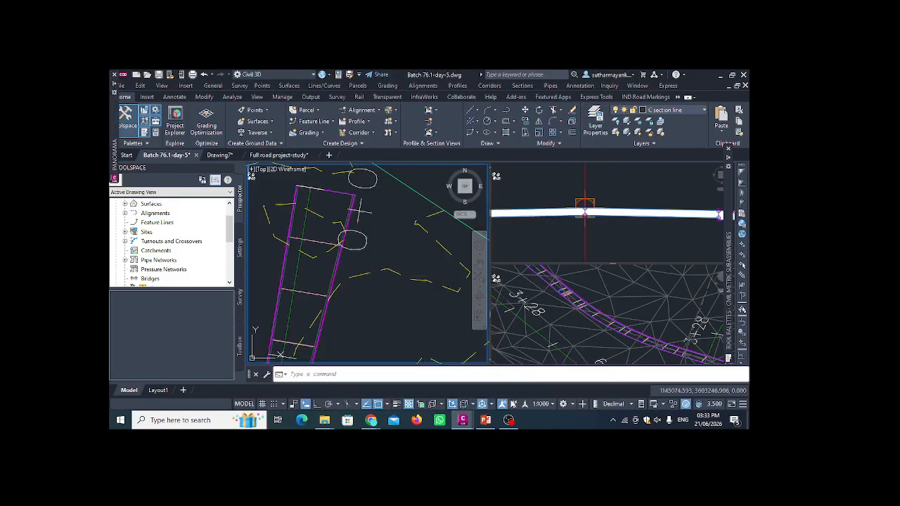
{"action": "scroll", "coordinate": [302, 239], "scroll_direction": "up", "scroll_amount": 3}
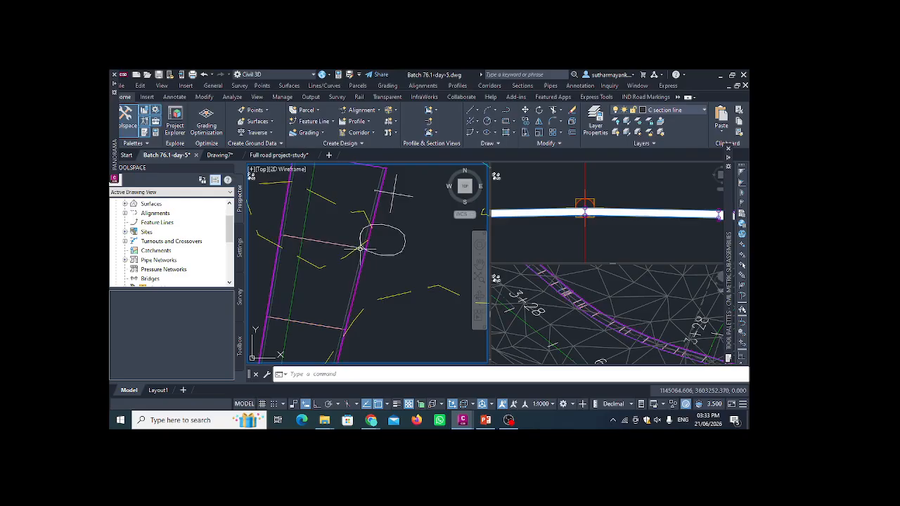
Examine the widened corridor along the polyline in the plan and isometric views
{"action": "mouse_move", "coordinate": [361, 248]}
{"action": "scroll", "coordinate": [373, 239], "scroll_direction": "down", "scroll_amount": 4}
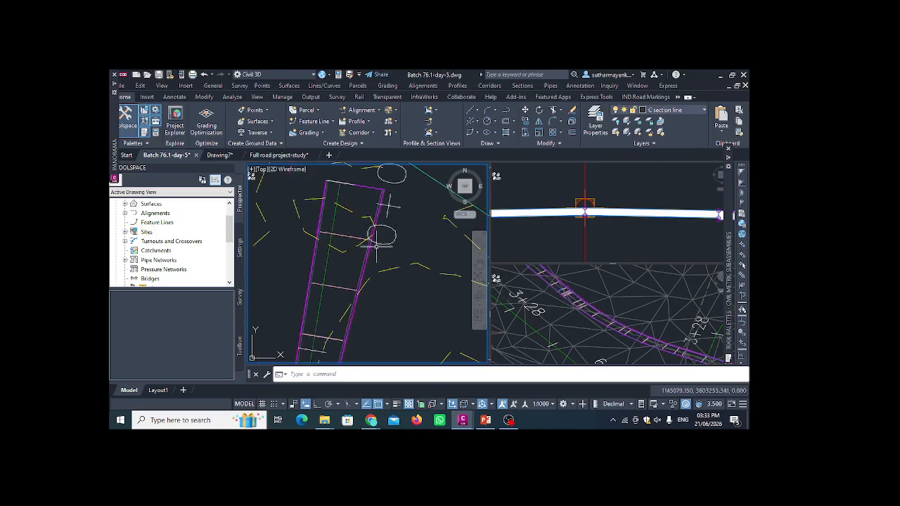
{"action": "scroll", "coordinate": [363, 248], "scroll_direction": "up", "scroll_amount": 2}
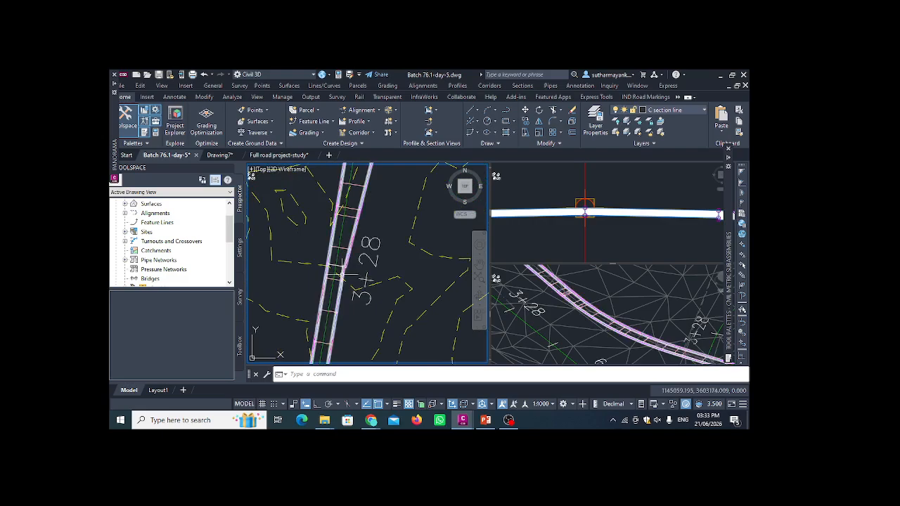
{"action": "scroll", "coordinate": [349, 260], "scroll_direction": "down", "scroll_amount": 2}
{"action": "middle_click_drag", "start_coordinate": [359, 230], "coordinate": [333, 287]}
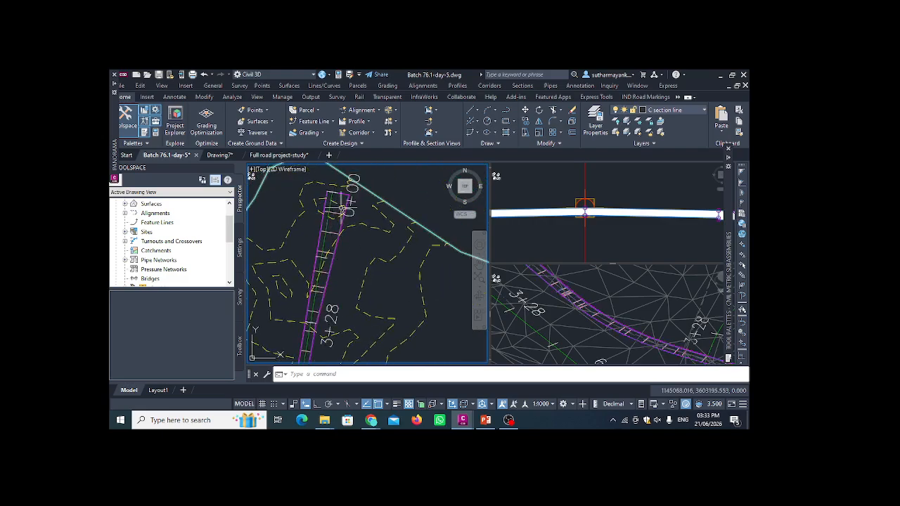
{"action": "left_click", "coordinate": [530, 290]}
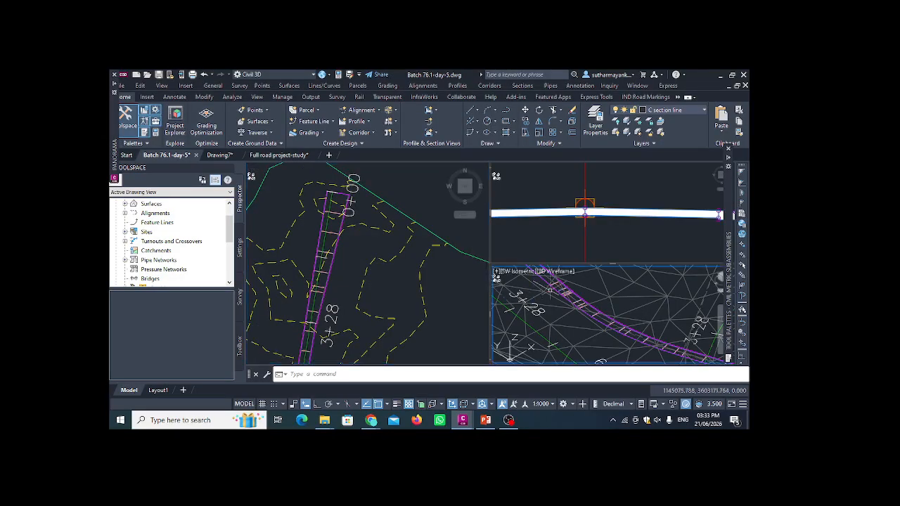
{"action": "scroll", "coordinate": [574, 300], "scroll_direction": "down", "scroll_amount": 2}
{"action": "middle_click_drag", "start_coordinate": [587, 321], "coordinate": [625, 343]}
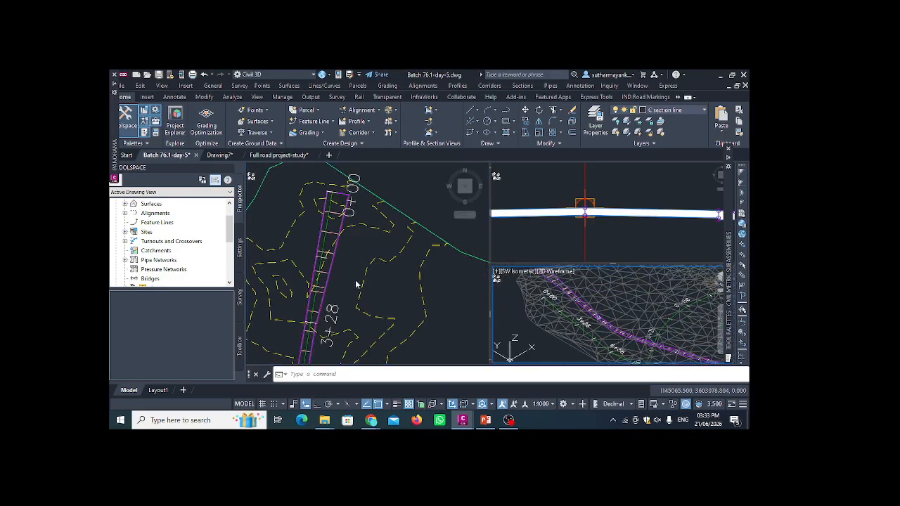
{"action": "left_click", "coordinate": [336, 268]}
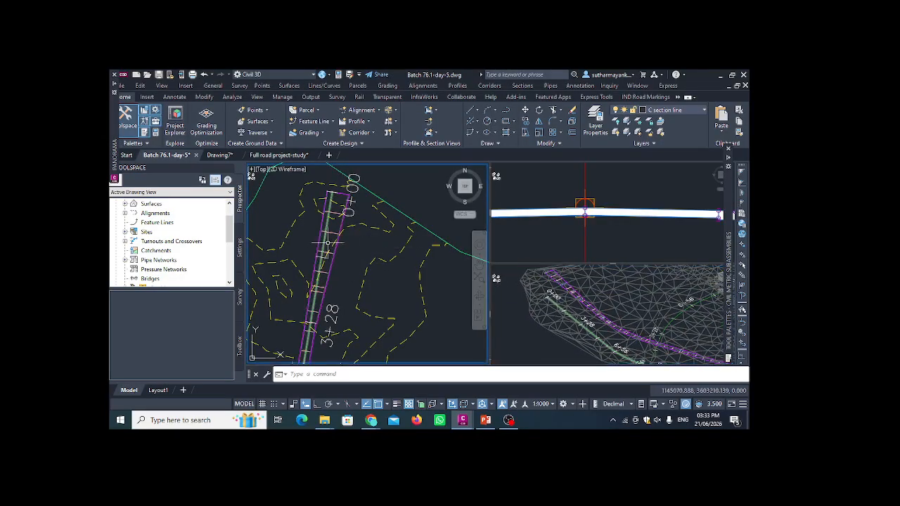
{"action": "scroll", "coordinate": [331, 253], "scroll_direction": "up", "scroll_amount": 1}
{"action": "scroll", "coordinate": [331, 254], "scroll_direction": "down", "scroll_amount": 2}
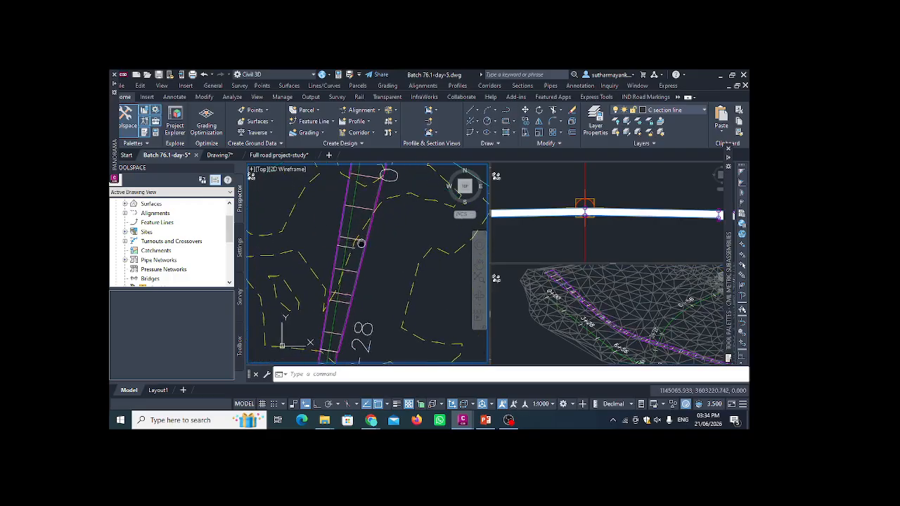
Review the assembly's construction, including RIGHT LANE's input values, plus its information and codes in Assembly Properties, and close the properties
{"action": "left_click", "coordinate": [564, 214]}
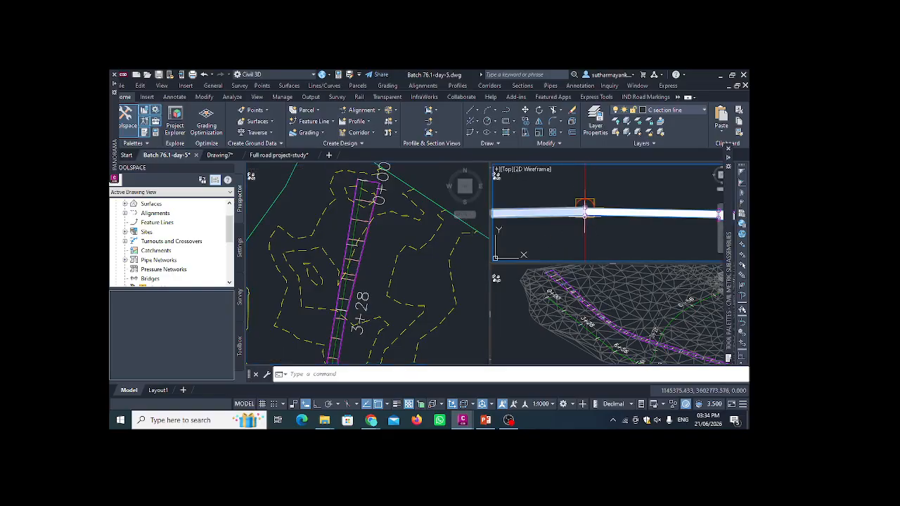
{"action": "left_click", "coordinate": [584, 207]}
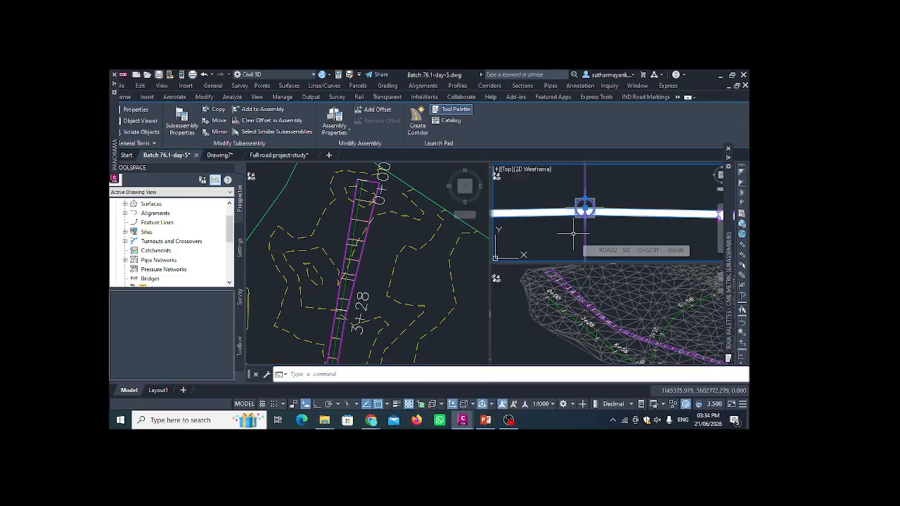
{"action": "key", "text": "Escape"}
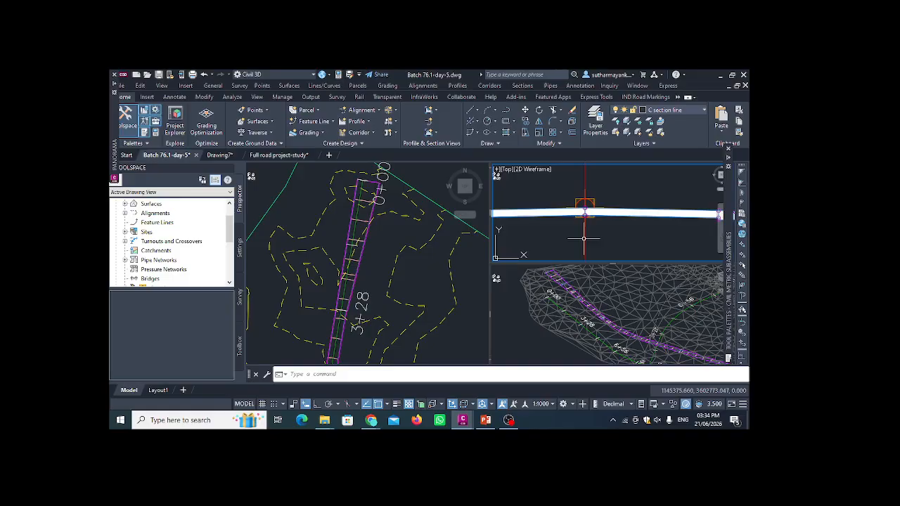
{"action": "left_click", "coordinate": [584, 208]}
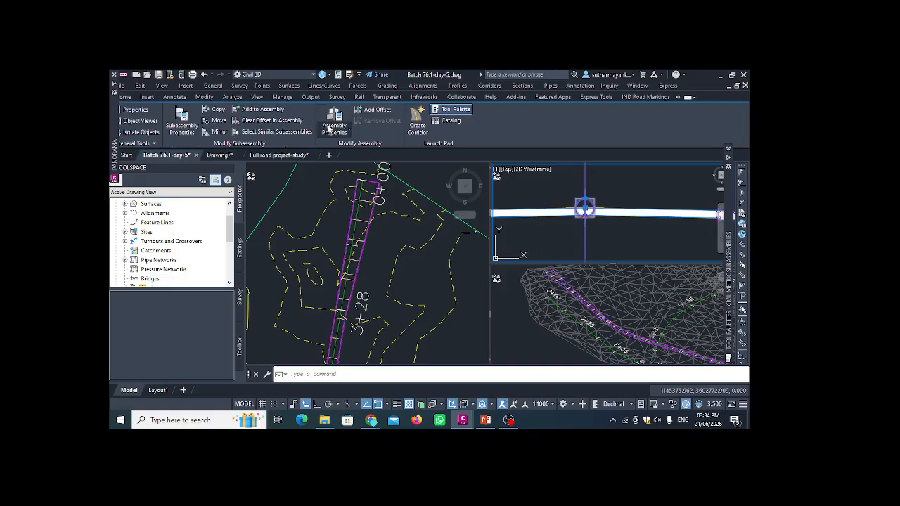
{"action": "left_click", "coordinate": [321, 128]}
{"action": "left_click", "coordinate": [344, 146]}
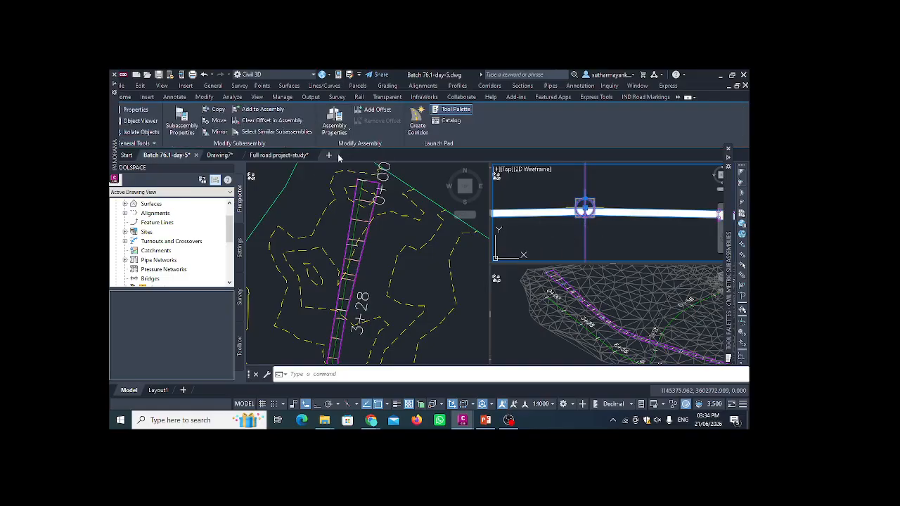
{"action": "left_click", "coordinate": [388, 111]}
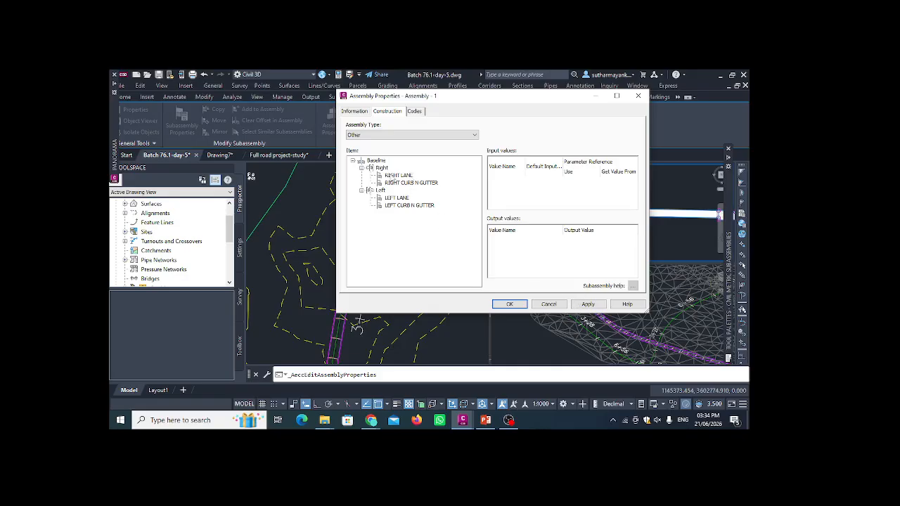
{"action": "left_click", "coordinate": [405, 176]}
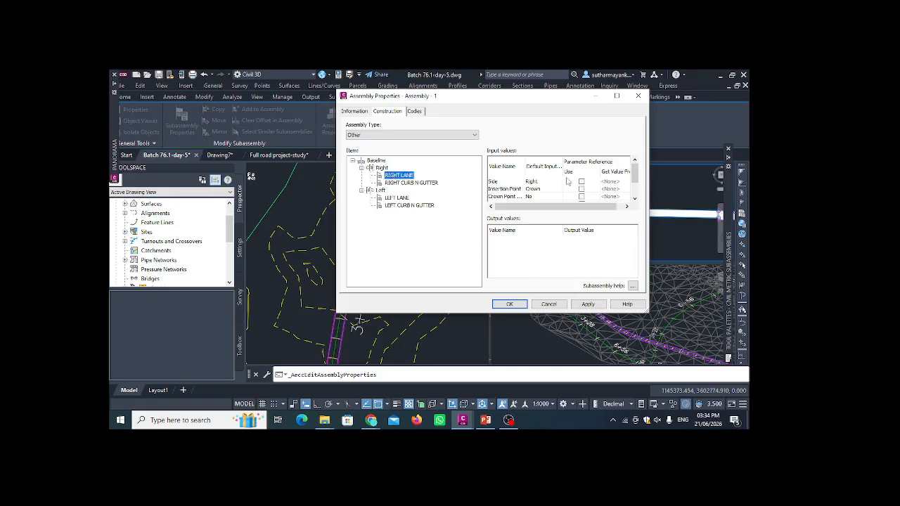
{"action": "scroll", "coordinate": [566, 184], "scroll_direction": "down", "scroll_amount": 1}
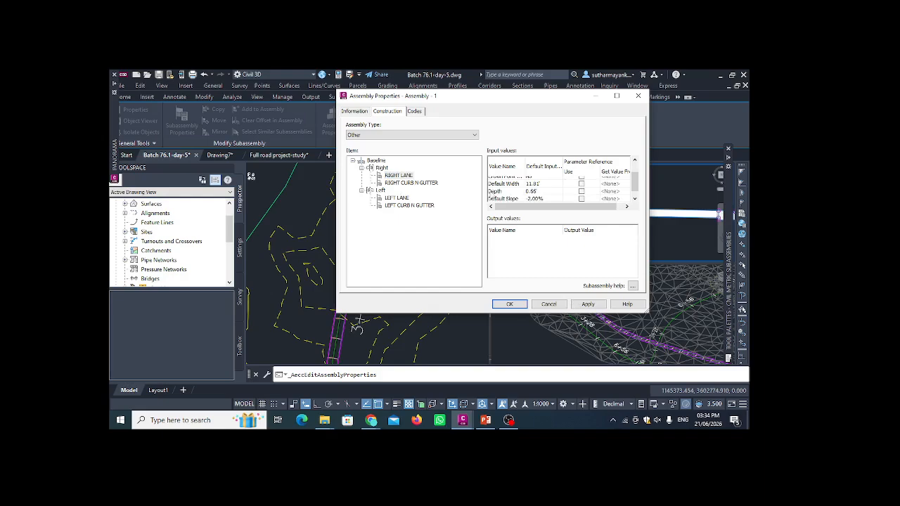
{"action": "left_click", "coordinate": [355, 113]}
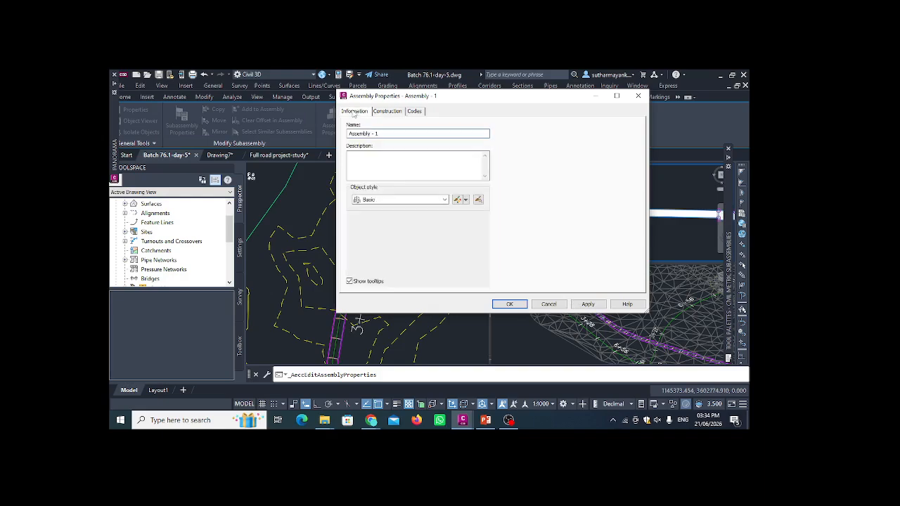
{"action": "left_click", "coordinate": [415, 112]}
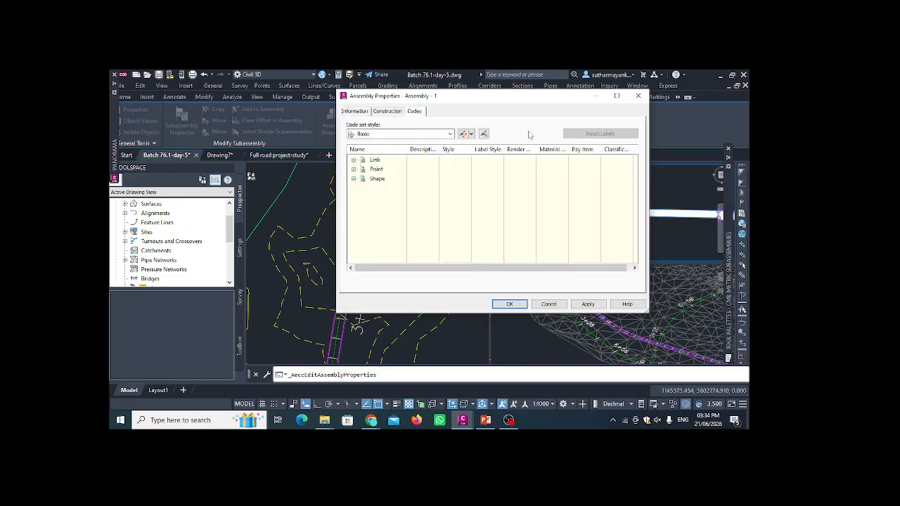
{"action": "left_click", "coordinate": [638, 96]}
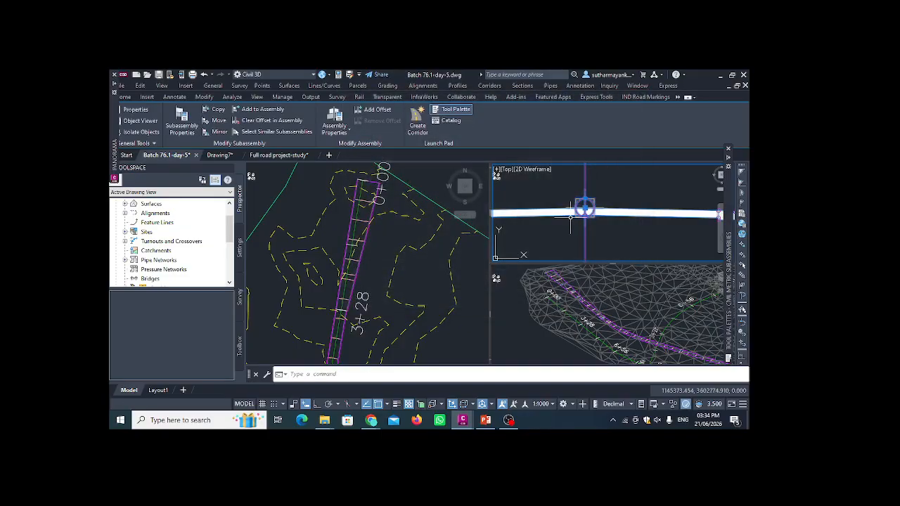
Review the parameters of the RIGHT LANE subassembly in its properties and close them without changes
{"action": "left_click", "coordinate": [609, 219]}
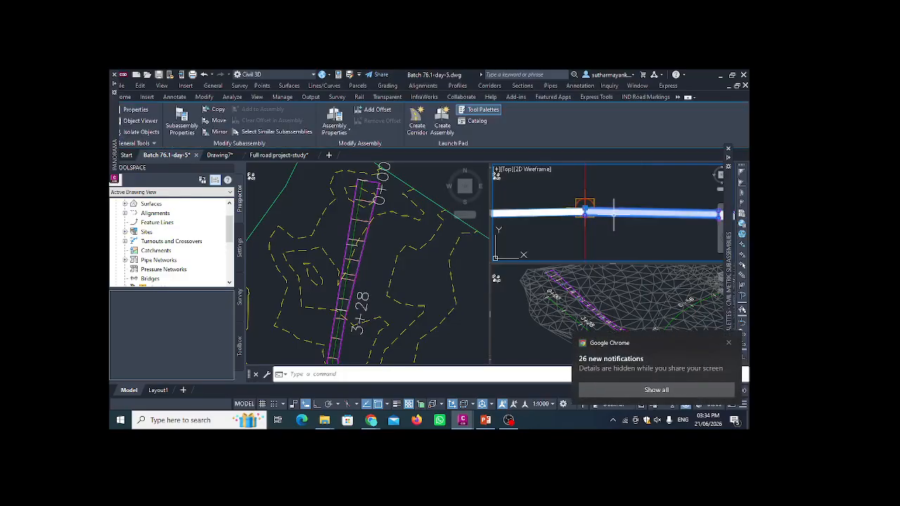
{"action": "left_click", "coordinate": [183, 130]}
{"action": "left_click", "coordinate": [250, 163]}
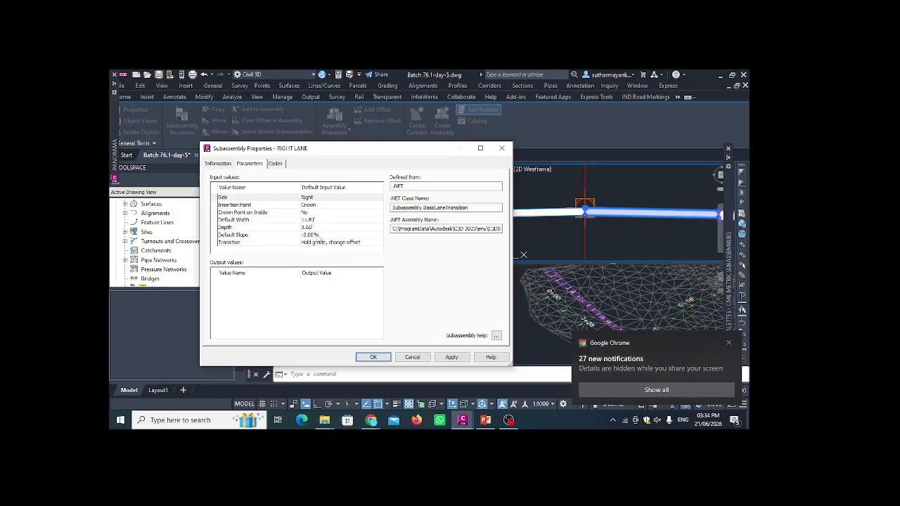
{"action": "left_click", "coordinate": [302, 228]}
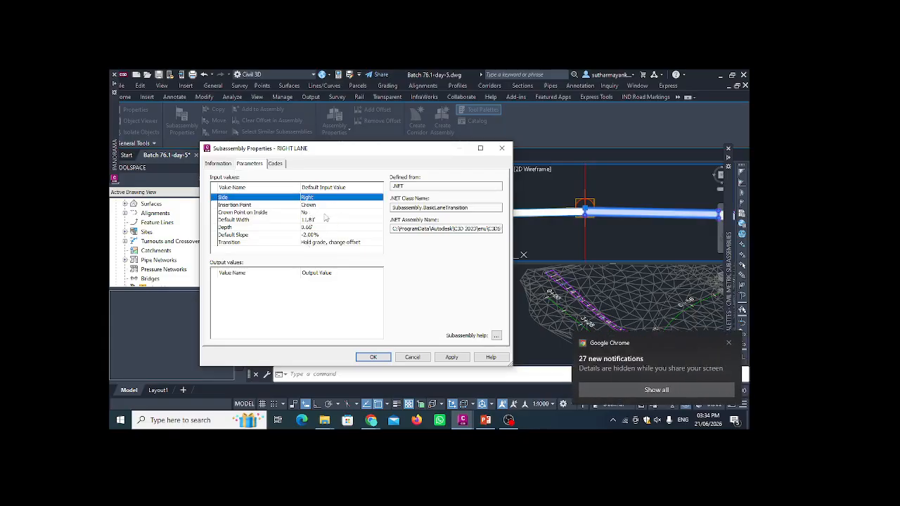
{"action": "left_click", "coordinate": [421, 357]}
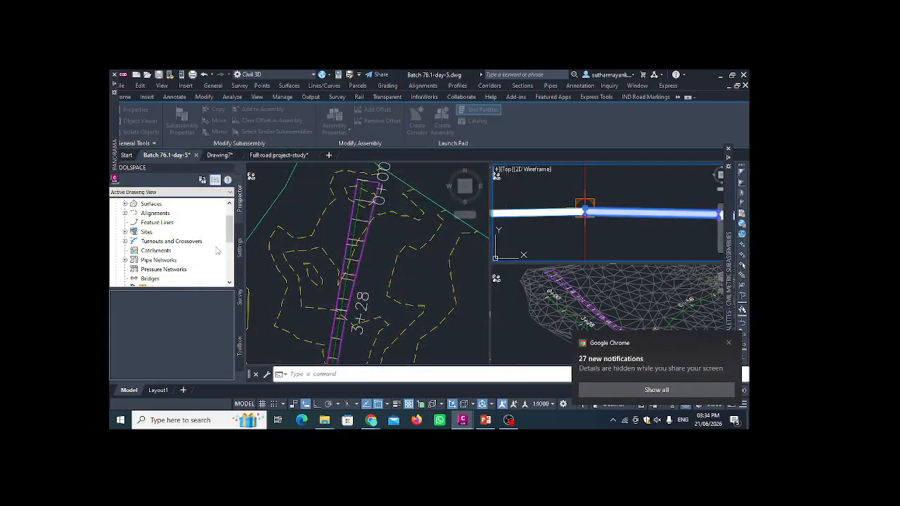
Find the Assembly collection in the Toolspace settings and expand its Assembly Styles
{"action": "left_click", "coordinate": [242, 250]}
{"action": "scroll", "coordinate": [185, 265], "scroll_direction": "down", "scroll_amount": 1}
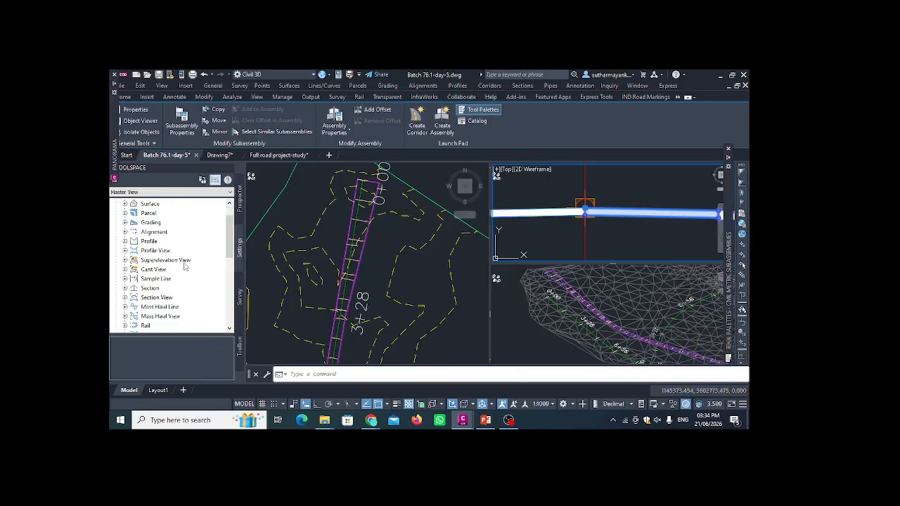
{"action": "scroll", "coordinate": [169, 278], "scroll_direction": "up", "scroll_amount": 1}
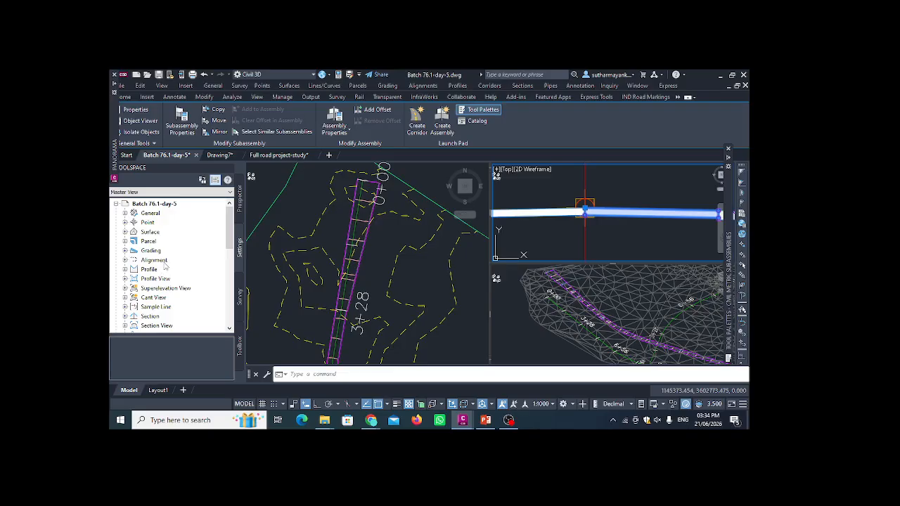
{"action": "scroll", "coordinate": [165, 265], "scroll_direction": "down", "scroll_amount": 2}
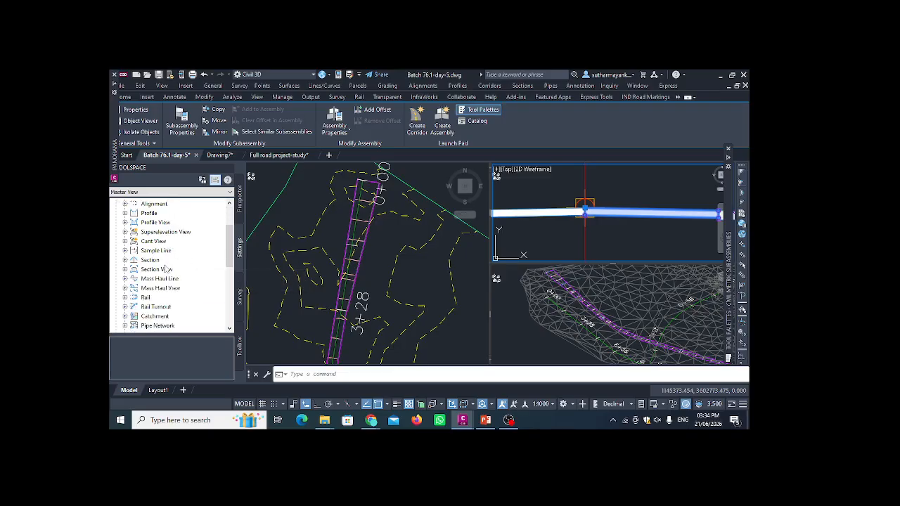
{"action": "scroll", "coordinate": [166, 270], "scroll_direction": "down", "scroll_amount": 4}
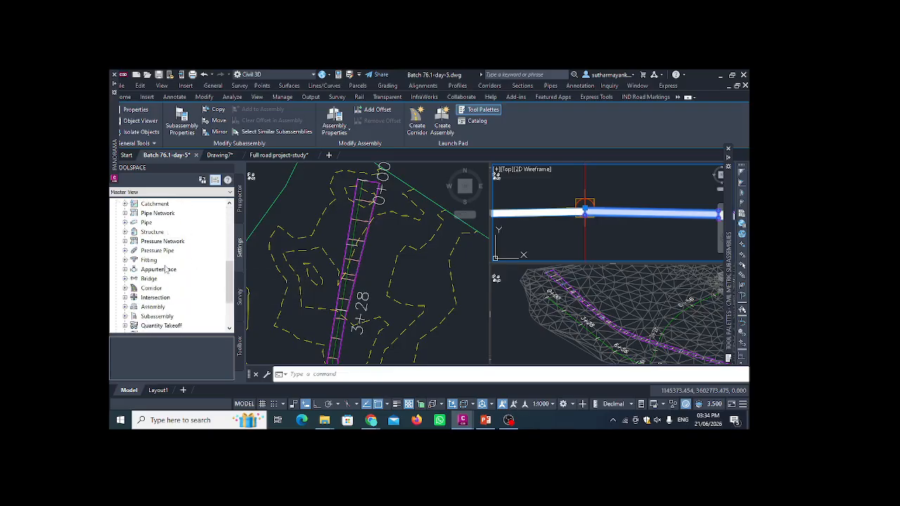
{"action": "left_click", "coordinate": [125, 307]}
{"action": "scroll", "coordinate": [153, 292], "scroll_direction": "down", "scroll_amount": 1}
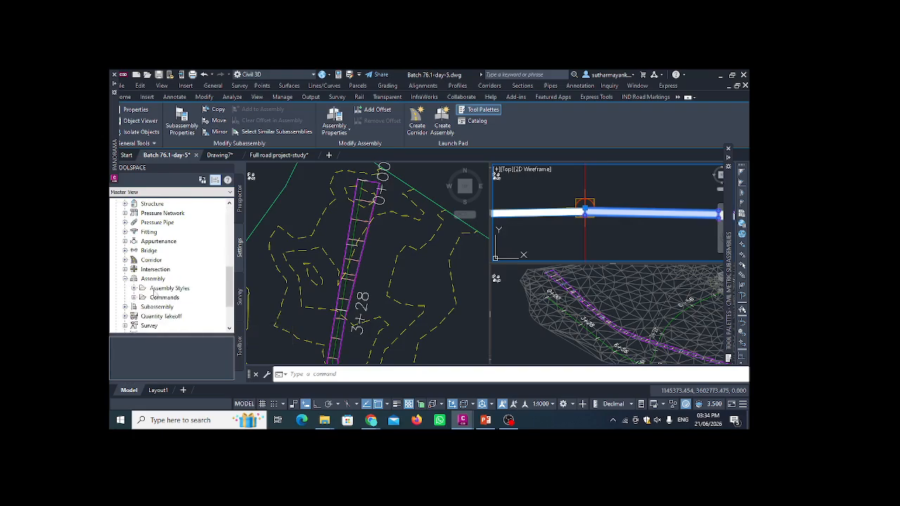
{"action": "left_click", "coordinate": [134, 288]}
{"action": "scroll", "coordinate": [135, 288], "scroll_direction": "down", "scroll_amount": 1}
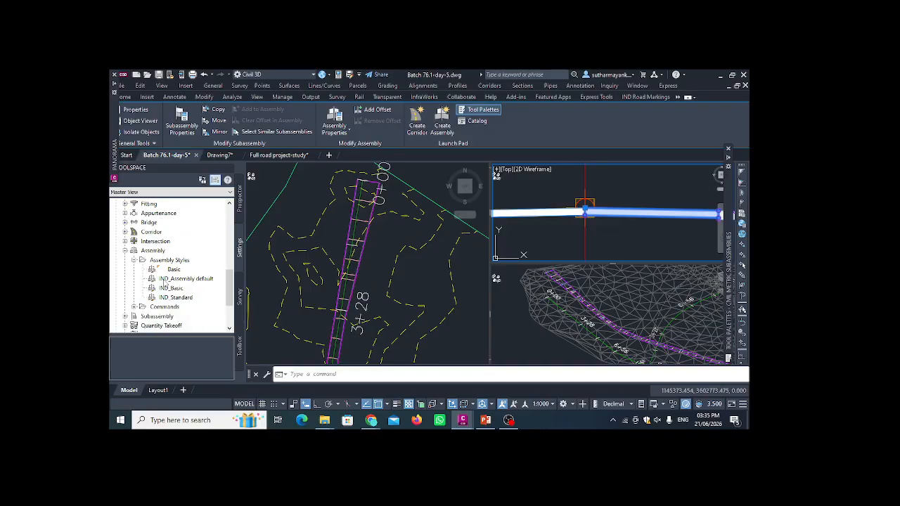
Expand the assembly commands and open the Basic assembly style for editing
{"action": "left_click", "coordinate": [175, 270]}
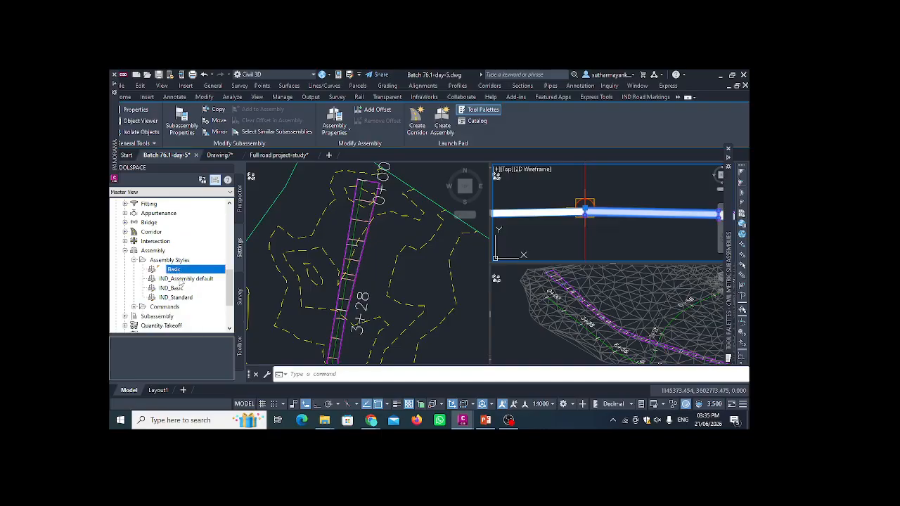
{"action": "left_click", "coordinate": [134, 306]}
{"action": "scroll", "coordinate": [173, 292], "scroll_direction": "down", "scroll_amount": 1}
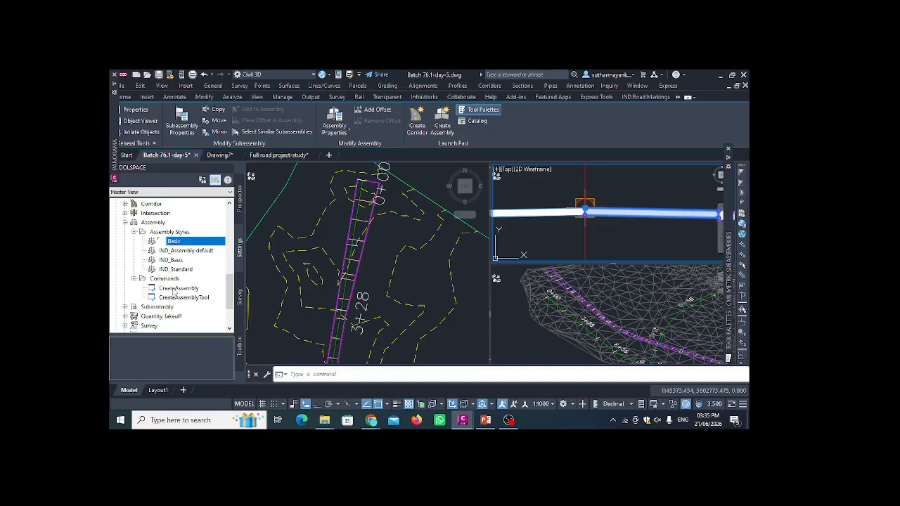
{"action": "left_click", "coordinate": [180, 289]}
{"action": "right_click", "coordinate": [180, 243]}
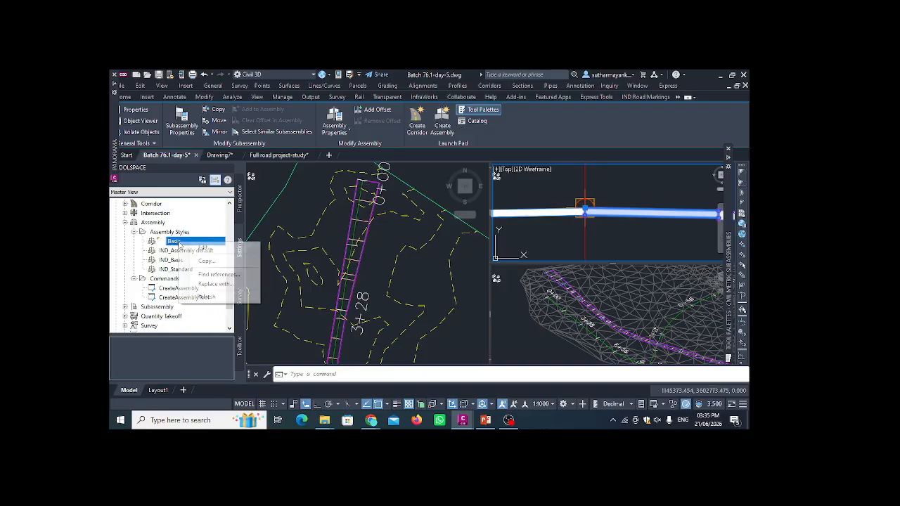
{"action": "left_click", "coordinate": [211, 245]}
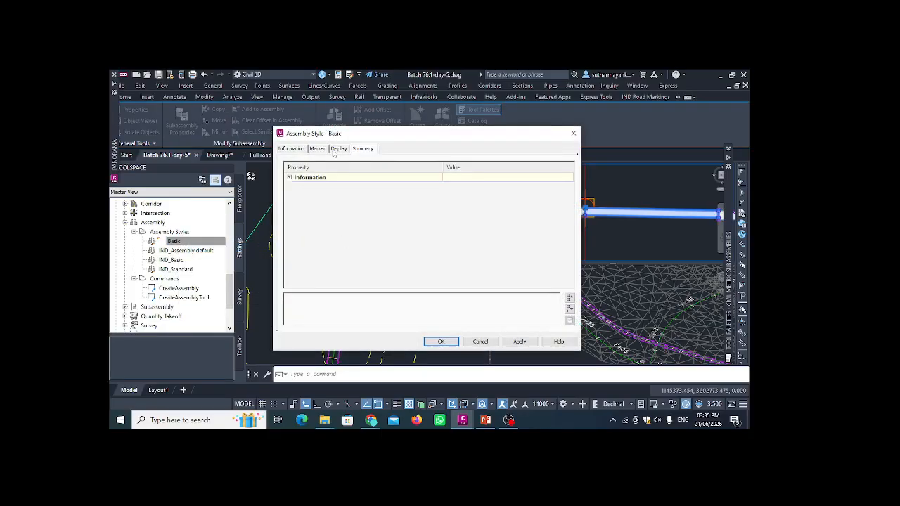
Review the Basic assembly style's display components, marker options and information, and close it without saving changes
{"action": "left_click", "coordinate": [334, 151]}
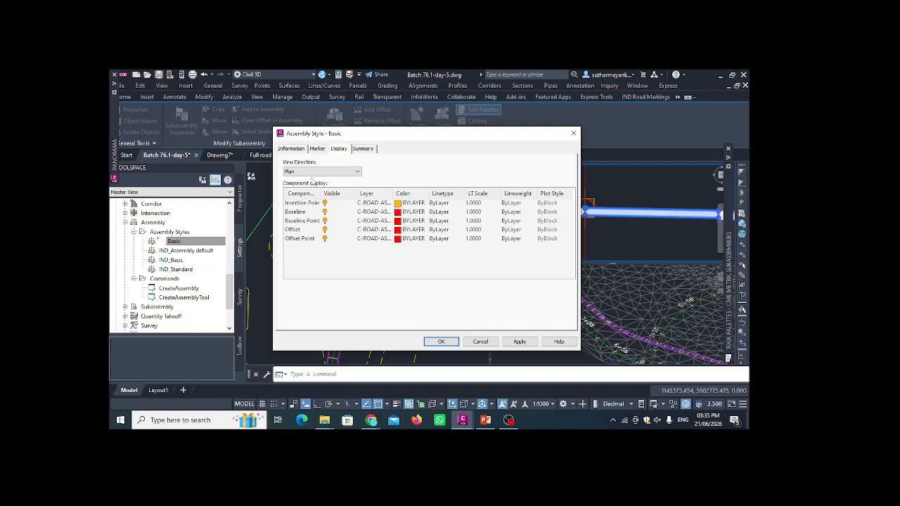
{"action": "left_click", "coordinate": [317, 151]}
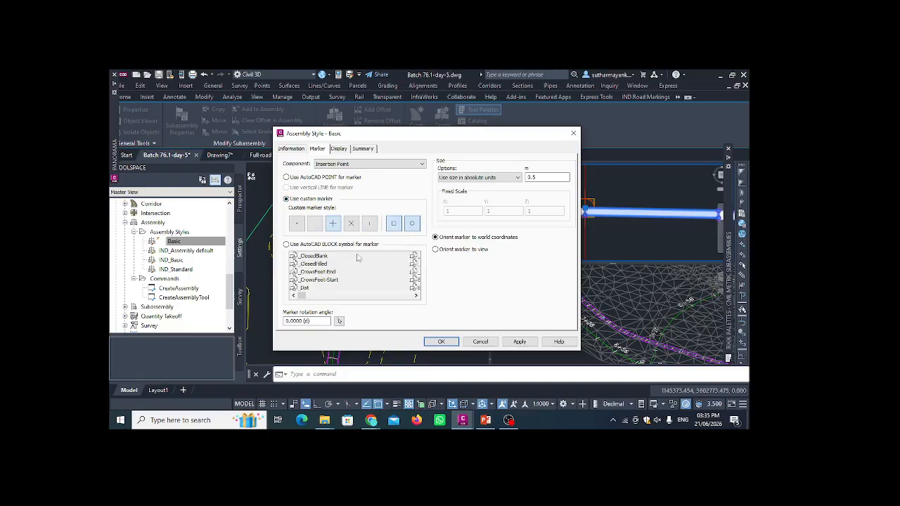
{"action": "left_click", "coordinate": [395, 228]}
{"action": "left_click", "coordinate": [332, 224]}
{"action": "left_click_drag", "start_coordinate": [482, 135], "coordinate": [436, 138]}
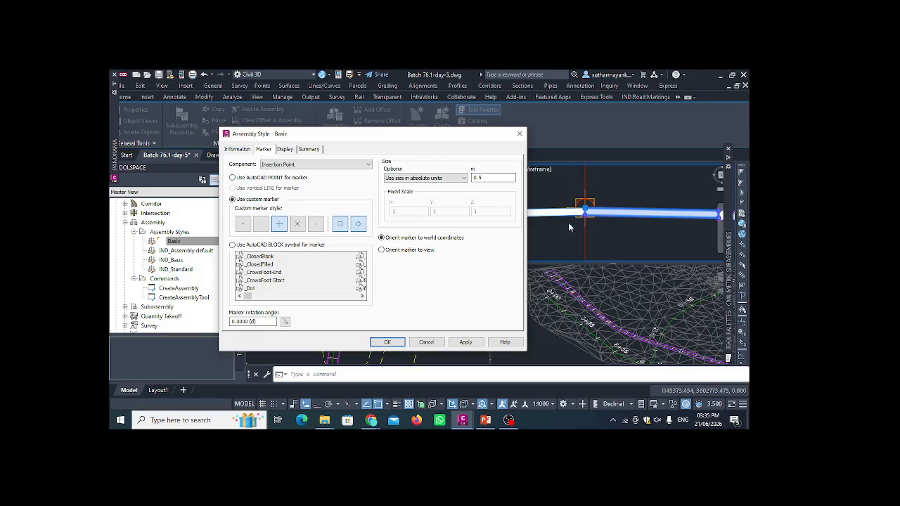
{"action": "left_click", "coordinate": [296, 225]}
{"action": "left_click", "coordinate": [237, 149]}
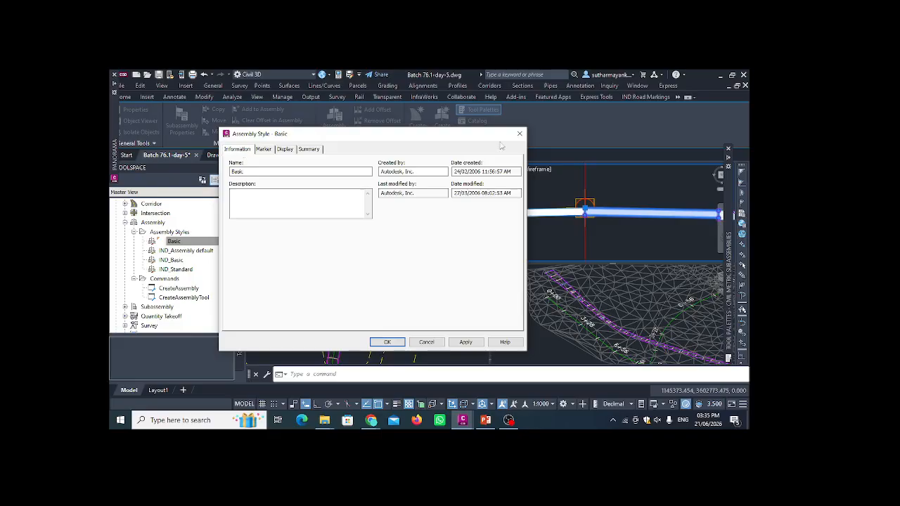
{"action": "left_click", "coordinate": [520, 133]}
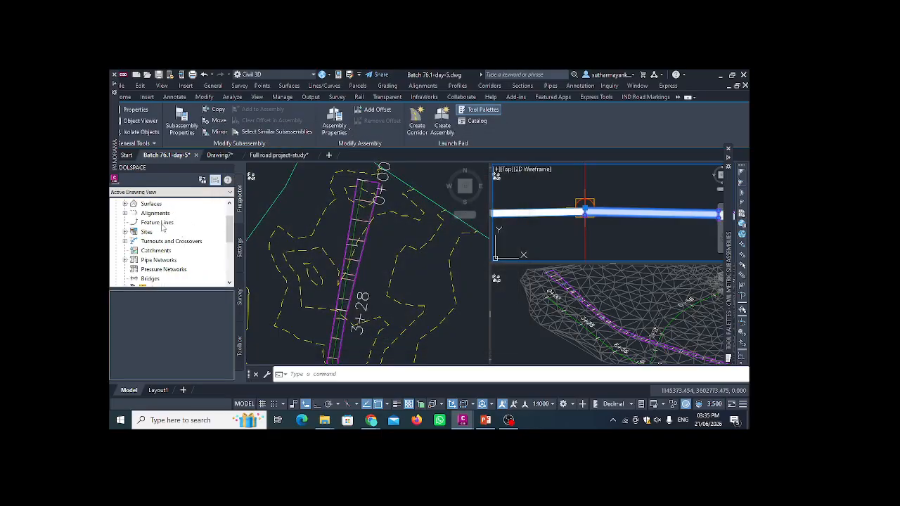
Find the drawing's Assemblies collection in Toolspace and expand Assembly - 1 down to the groups under its Baseline
{"action": "scroll", "coordinate": [171, 234], "scroll_direction": "down", "scroll_amount": 1}
{"action": "scroll", "coordinate": [171, 235], "scroll_direction": "down", "scroll_amount": 1}
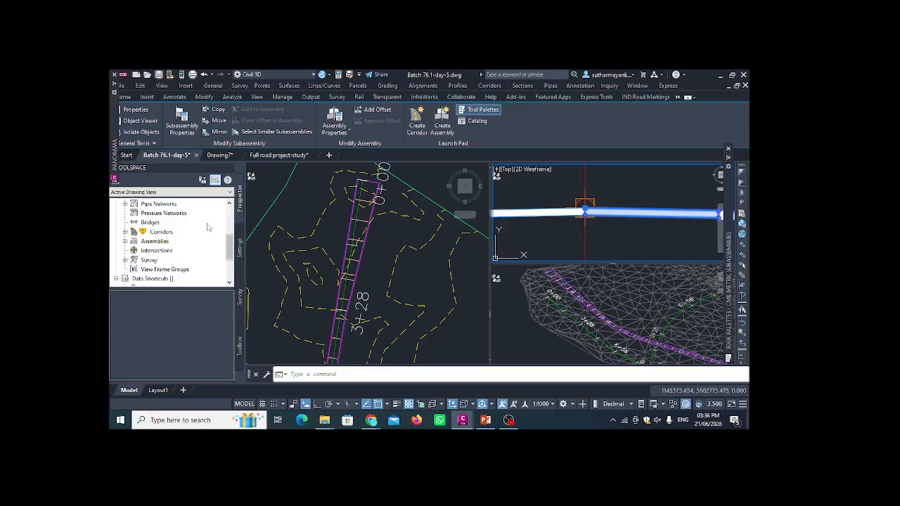
{"action": "left_click", "coordinate": [125, 243]}
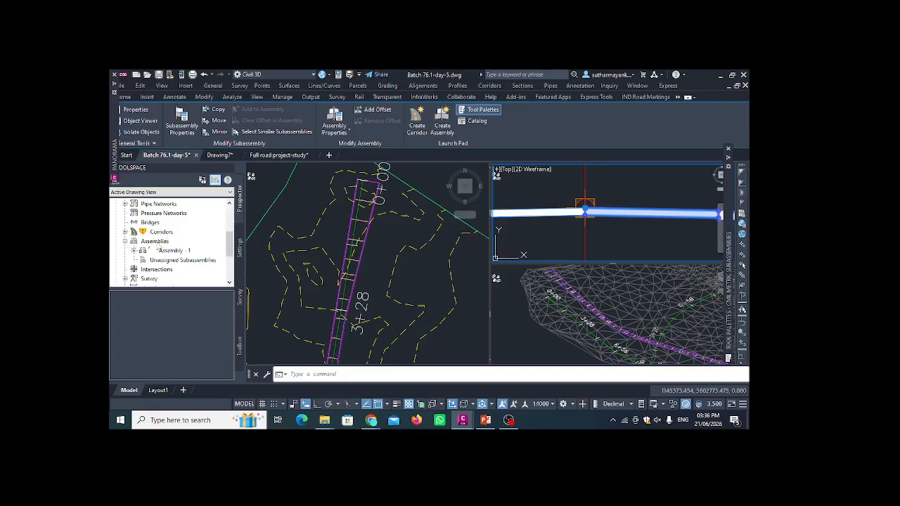
{"action": "left_click", "coordinate": [175, 252]}
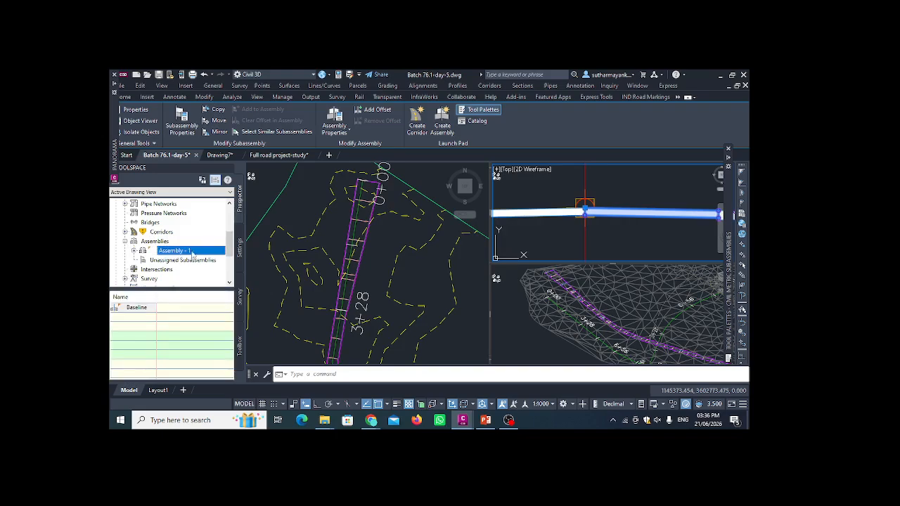
{"action": "left_click", "coordinate": [219, 251]}
{"action": "left_click", "coordinate": [133, 251]}
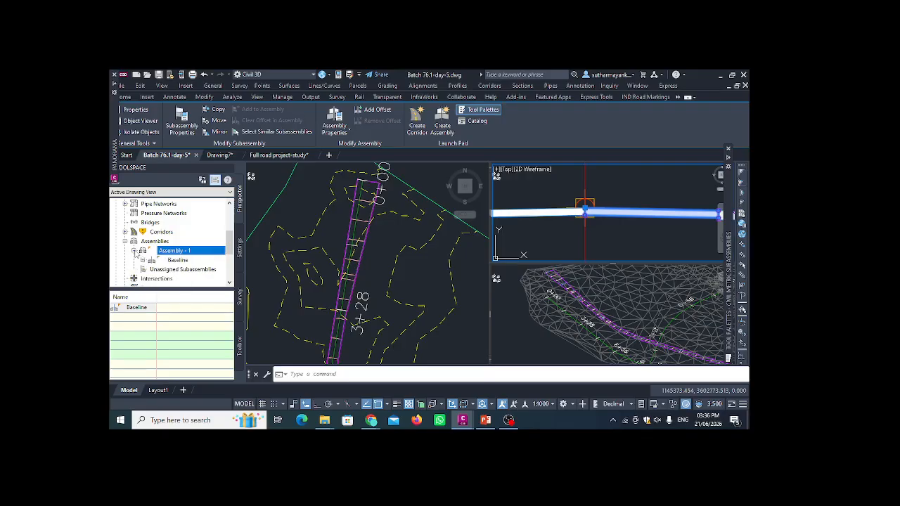
{"action": "left_click", "coordinate": [179, 260]}
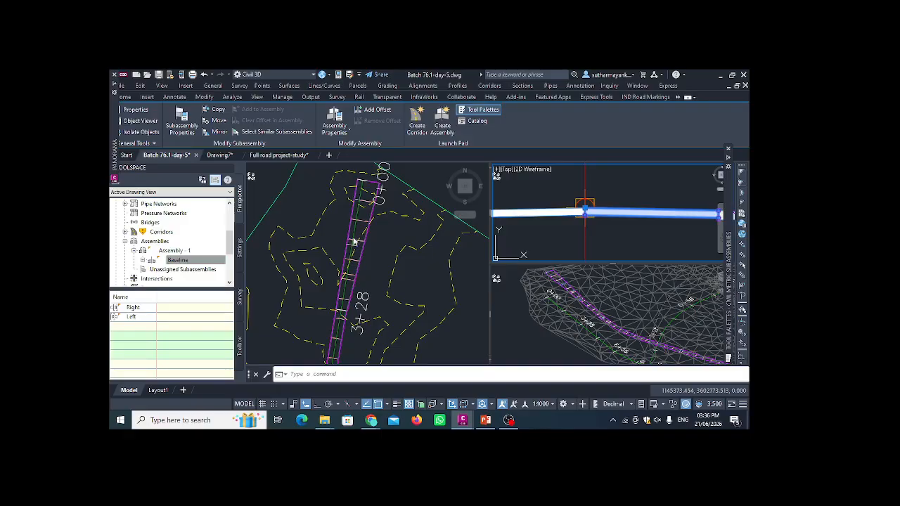
{"action": "left_click", "coordinate": [143, 261]}
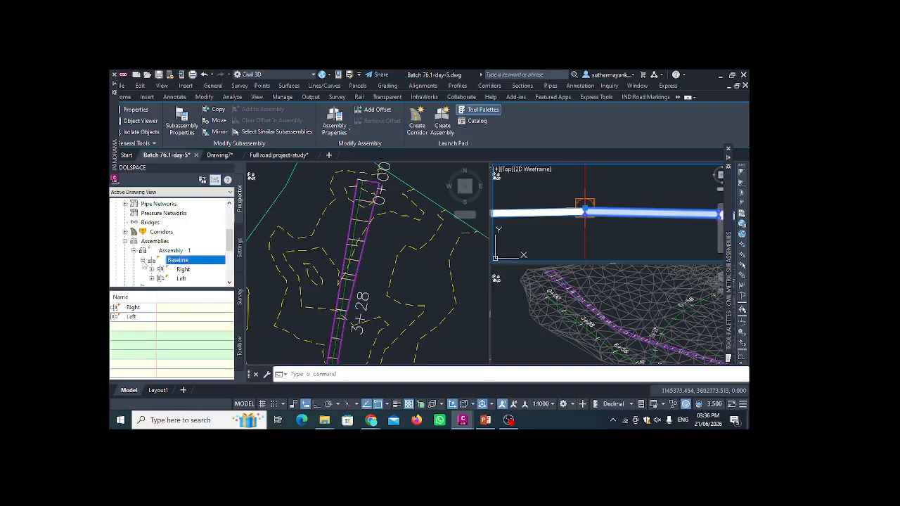
Expand the Baseline's Right and Left groups and look through their lane and curb subassemblies
{"action": "scroll", "coordinate": [181, 260], "scroll_direction": "down", "scroll_amount": 1}
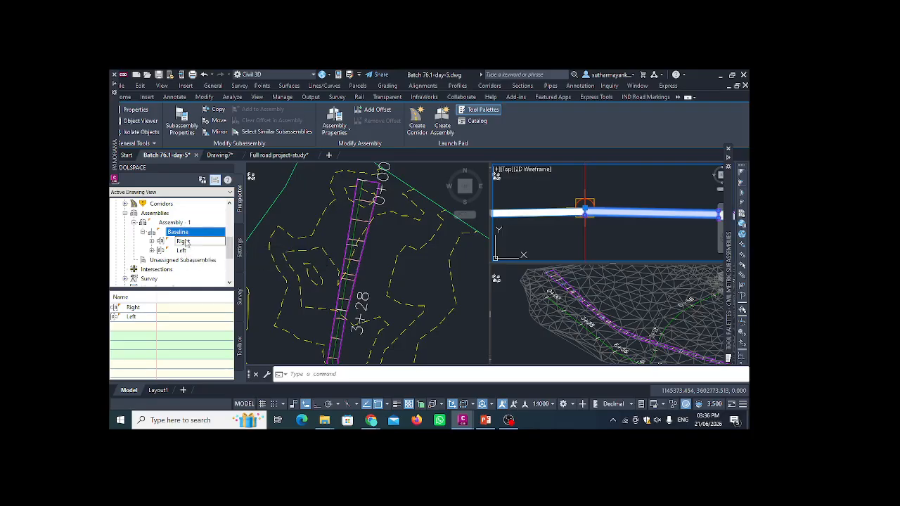
{"action": "left_click", "coordinate": [184, 242]}
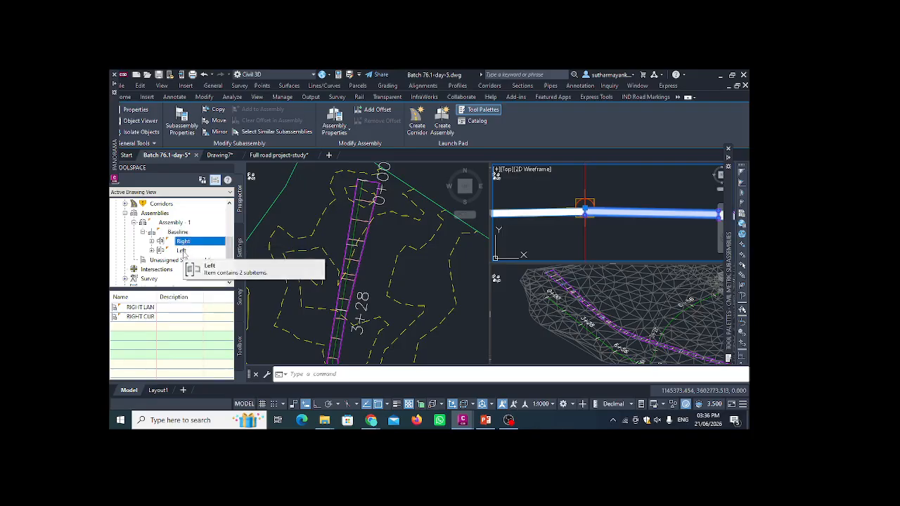
{"action": "left_click", "coordinate": [152, 242]}
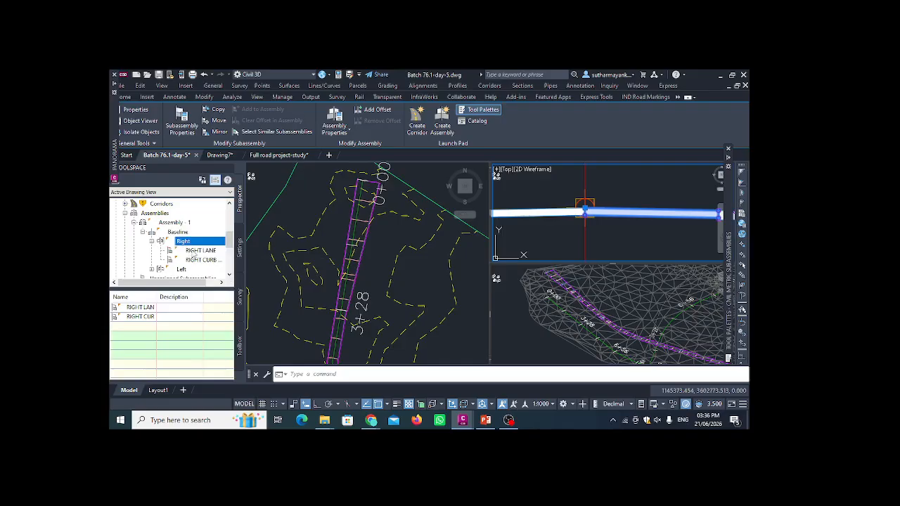
{"action": "scroll", "coordinate": [195, 254], "scroll_direction": "down", "scroll_amount": 1}
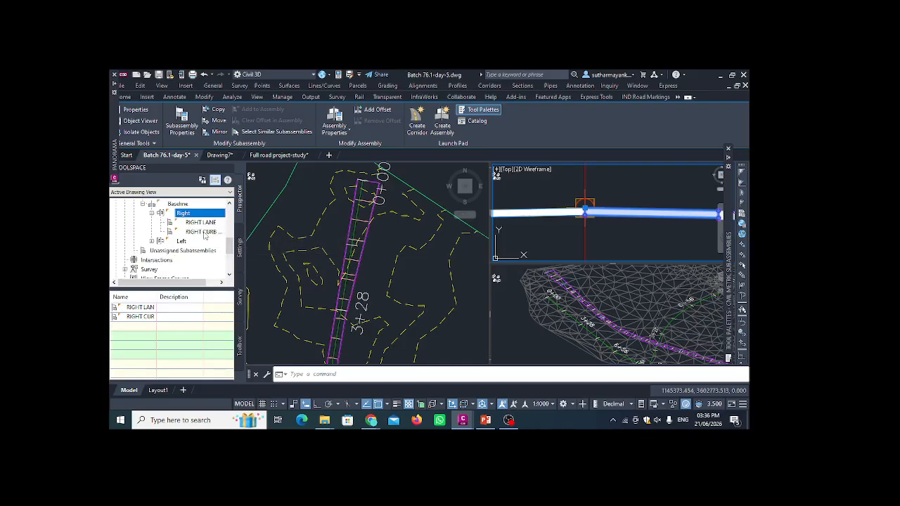
{"action": "left_click", "coordinate": [205, 233]}
{"action": "left_click", "coordinate": [152, 241]}
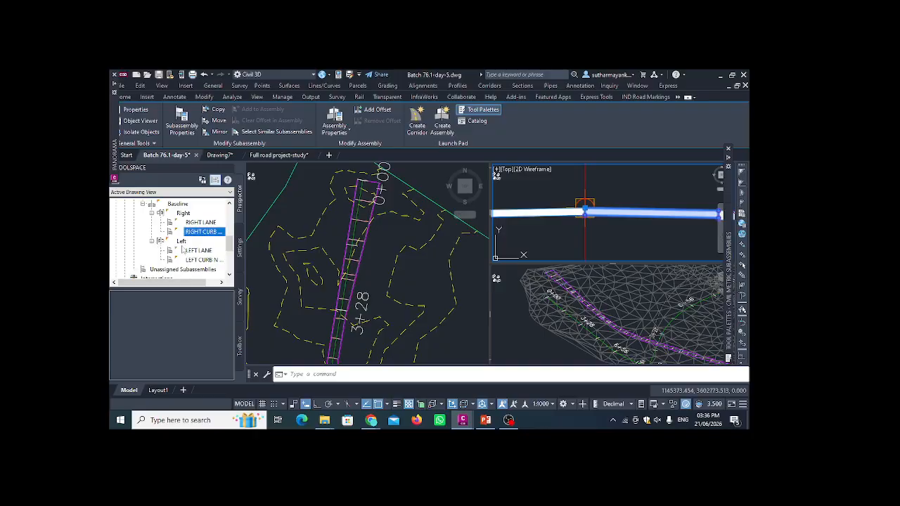
{"action": "left_click", "coordinate": [191, 252]}
{"action": "left_click", "coordinate": [188, 261]}
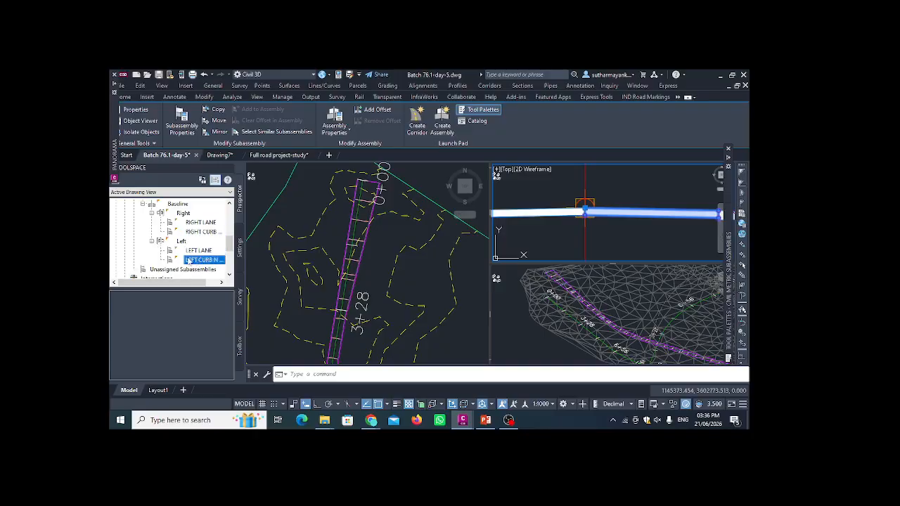
{"action": "scroll", "coordinate": [189, 261], "scroll_direction": "up", "scroll_amount": 1}
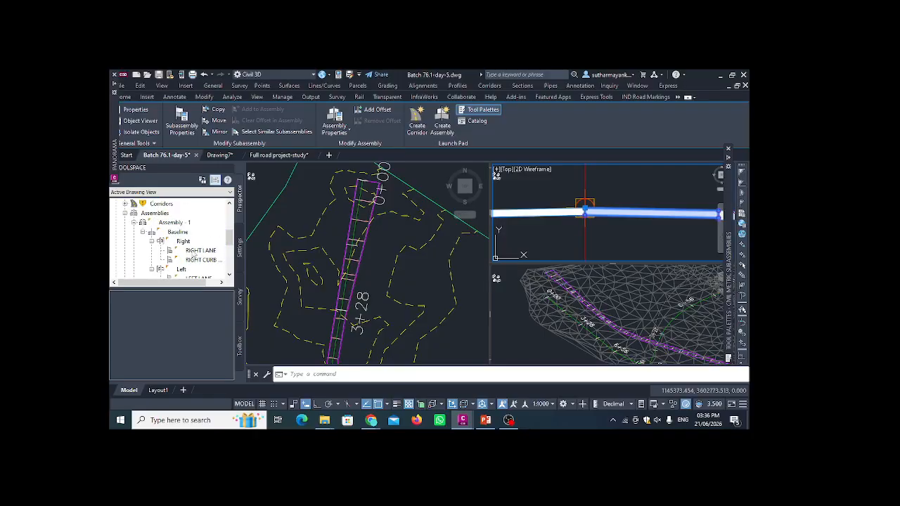
Open the RIGHT LANE subassembly's properties from the assembly tree, check its parameters and close them unchanged
{"action": "left_click", "coordinate": [201, 251]}
{"action": "right_click", "coordinate": [208, 251]}
{"action": "left_click", "coordinate": [219, 255]}
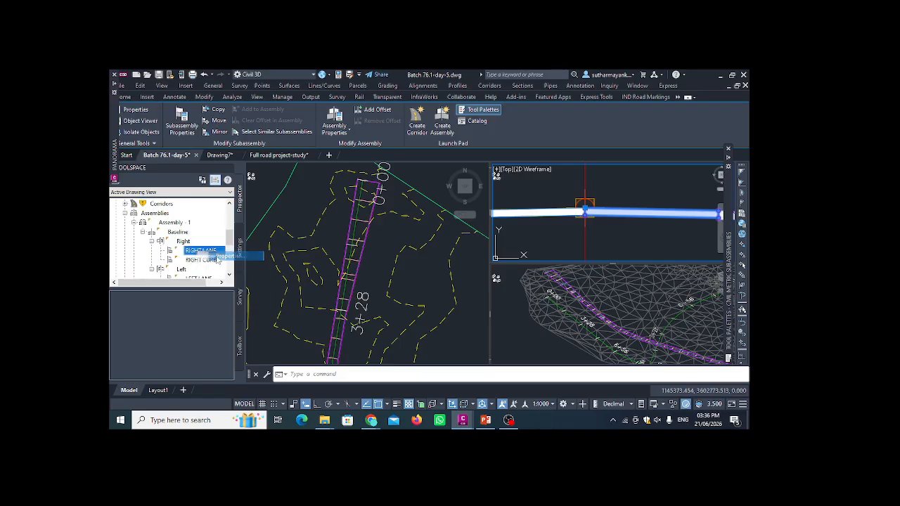
{"action": "left_click", "coordinate": [255, 166]}
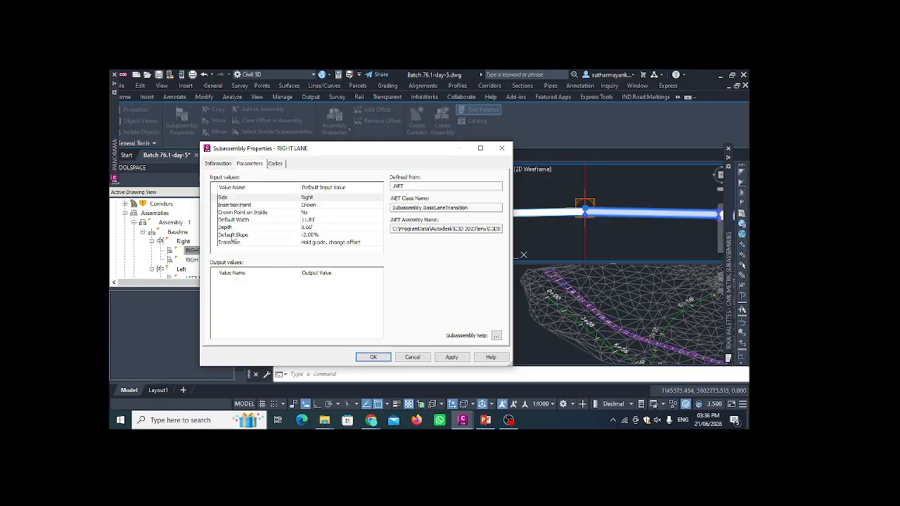
{"action": "left_click", "coordinate": [501, 148]}
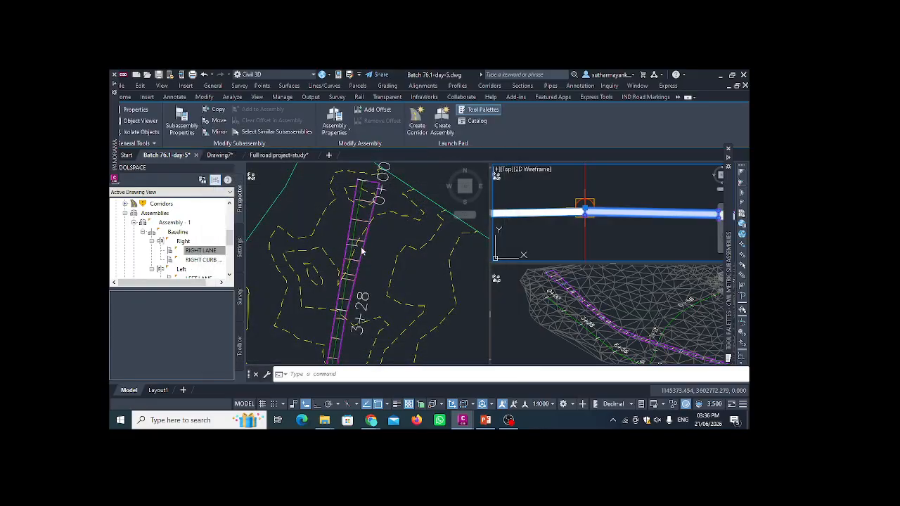
Return to the assembly view and clear the selection of the right lane
{"action": "left_click", "coordinate": [361, 247]}
{"action": "scroll", "coordinate": [412, 251], "scroll_direction": "down", "scroll_amount": 4}
{"action": "middle_click_drag", "start_coordinate": [420, 230], "coordinate": [350, 221]}
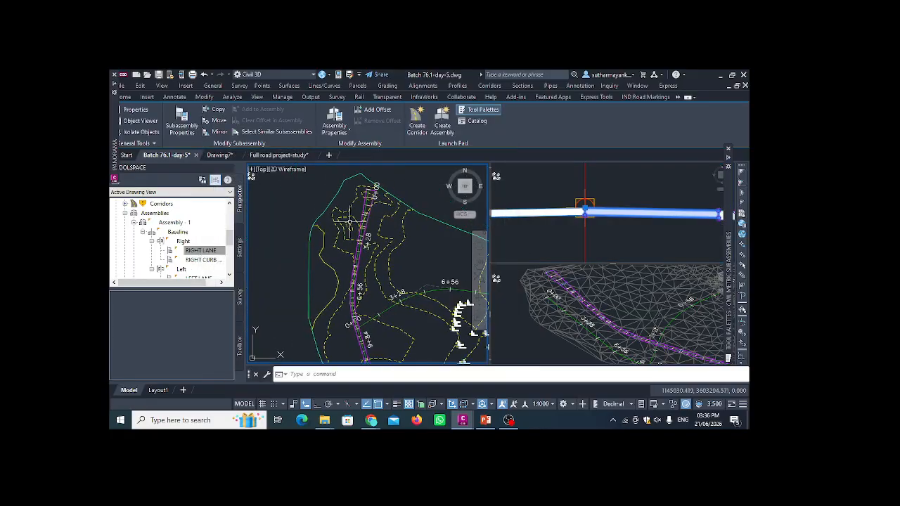
{"action": "left_click", "coordinate": [563, 210]}
{"action": "scroll", "coordinate": [560, 197], "scroll_direction": "down", "scroll_amount": 2}
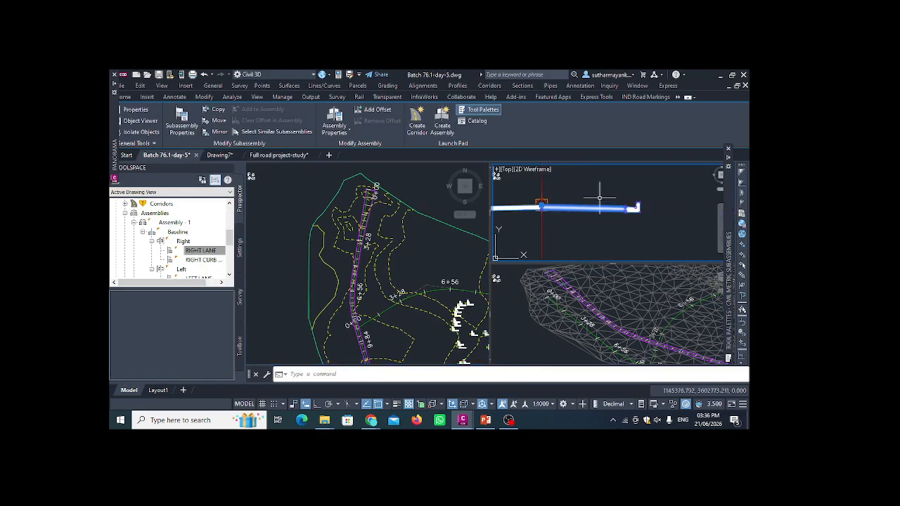
{"action": "key", "text": "Escape"}
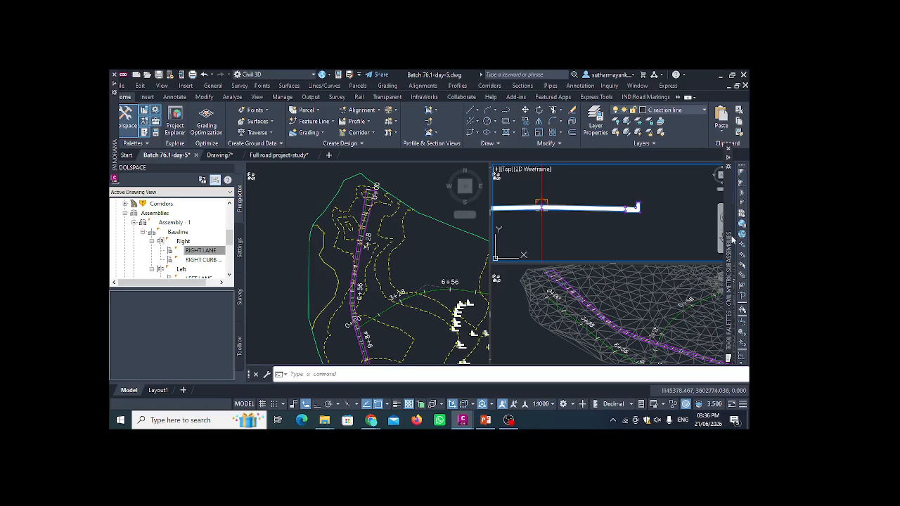
Add a BasicSideSlopeCutDitch subassembly with Side set to Right at the outer top point of the right curb
{"action": "mouse_move", "coordinate": [732, 242]}
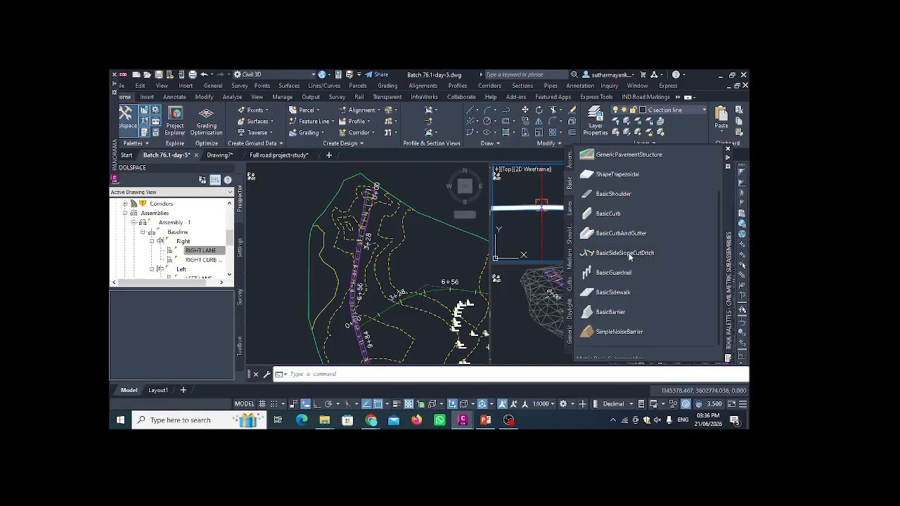
{"action": "left_click", "coordinate": [628, 255]}
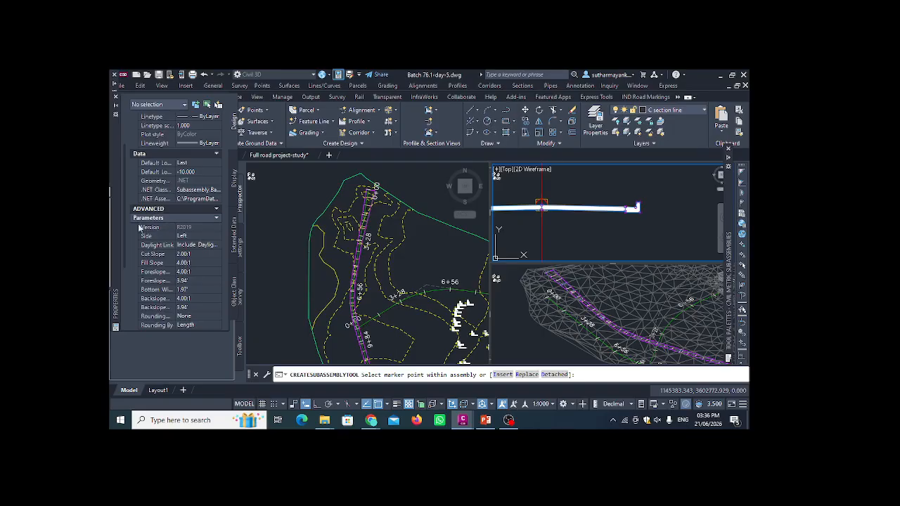
{"action": "scroll", "coordinate": [181, 276], "scroll_direction": "down", "scroll_amount": 3}
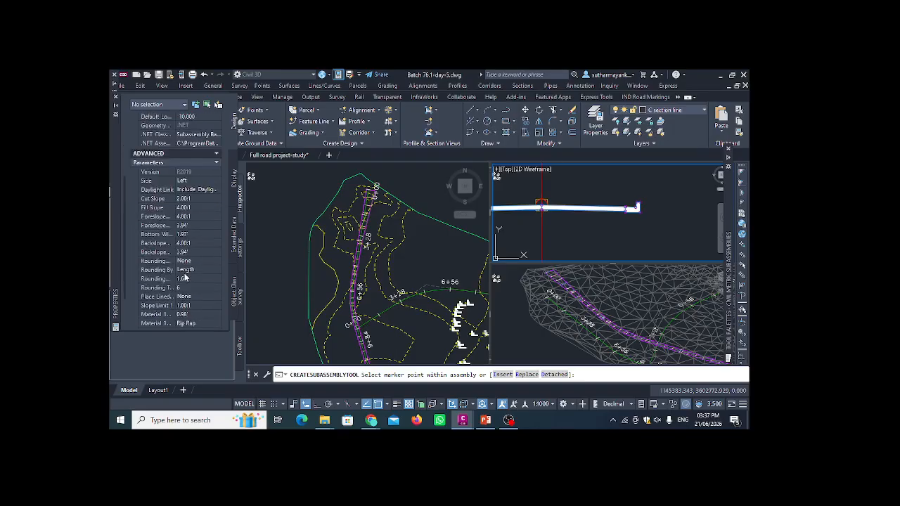
{"action": "scroll", "coordinate": [187, 275], "scroll_direction": "up", "scroll_amount": 3}
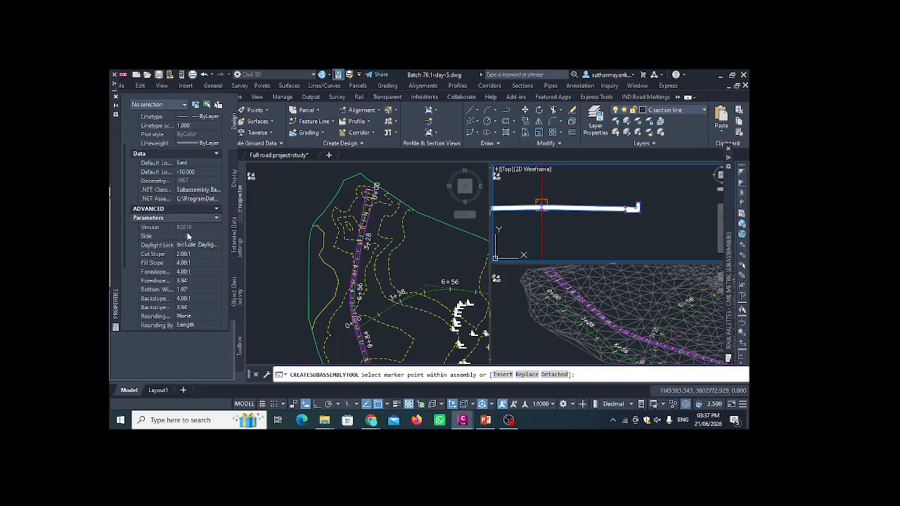
{"action": "left_click", "coordinate": [197, 245]}
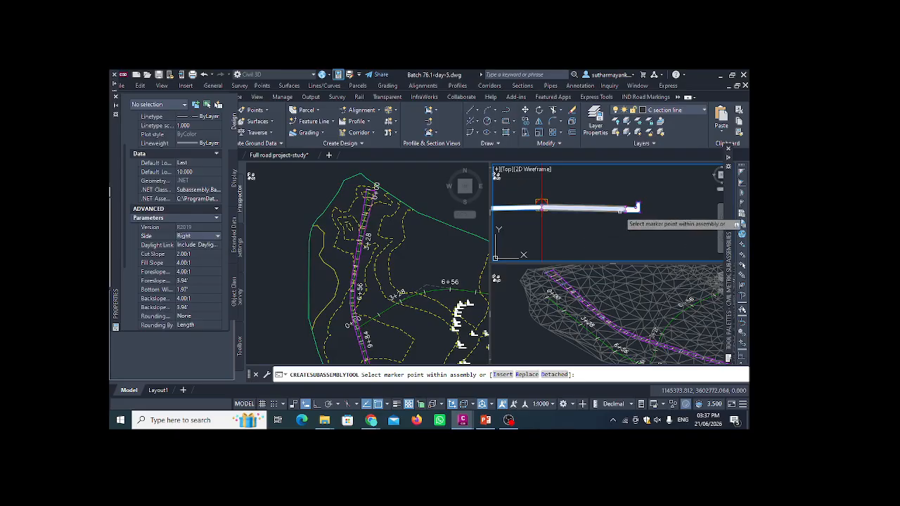
{"action": "scroll", "coordinate": [652, 202], "scroll_direction": "up", "scroll_amount": 4}
{"action": "scroll", "coordinate": [633, 202], "scroll_direction": "up", "scroll_amount": 2}
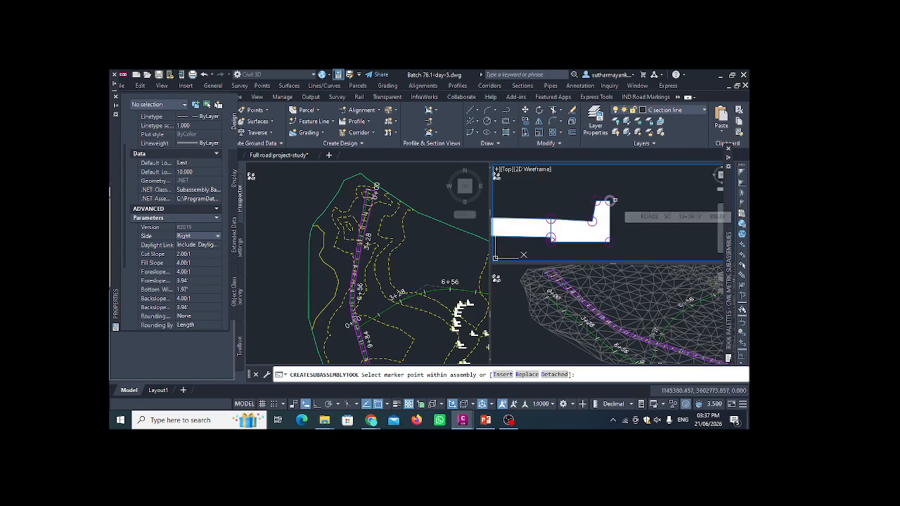
{"action": "scroll", "coordinate": [598, 217], "scroll_direction": "down", "scroll_amount": 5}
{"action": "scroll", "coordinate": [599, 218], "scroll_direction": "down", "scroll_amount": 3}
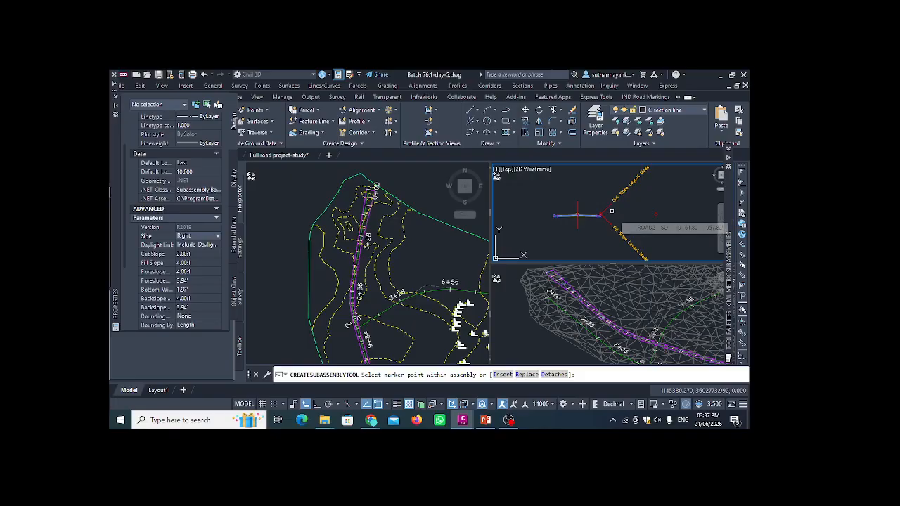
{"action": "key", "text": "Escape"}
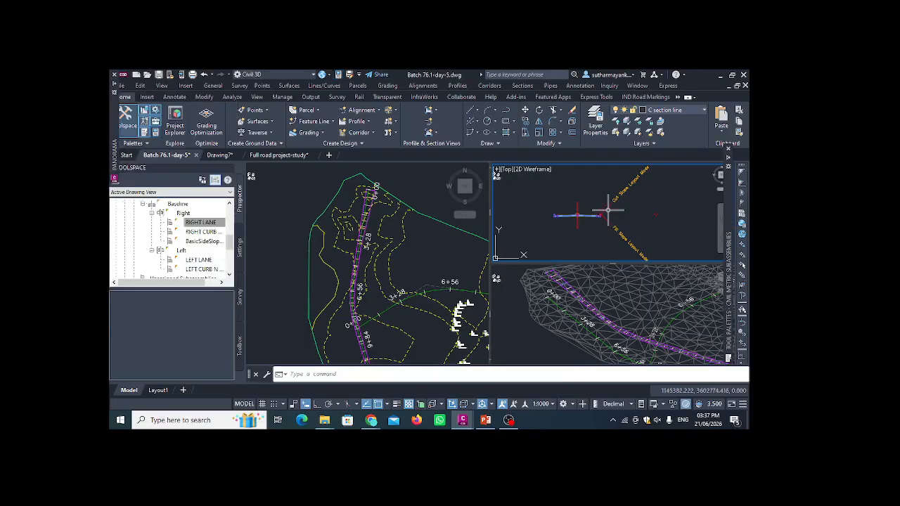
Try to copy the right BasicSideSlopeCutDitch to the outer top point of the left curb
{"action": "scroll", "coordinate": [608, 207], "scroll_direction": "up", "scroll_amount": 2}
{"action": "left_click", "coordinate": [606, 205]}
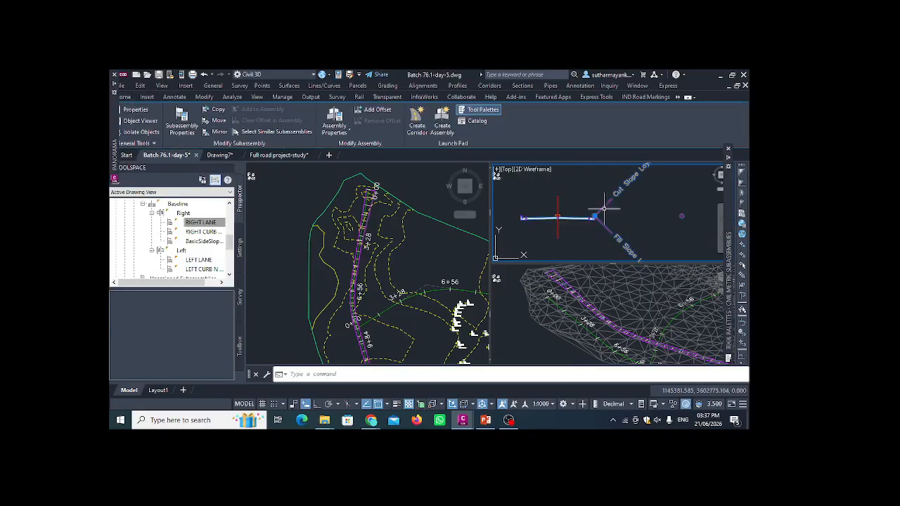
{"action": "left_click", "coordinate": [219, 109]}
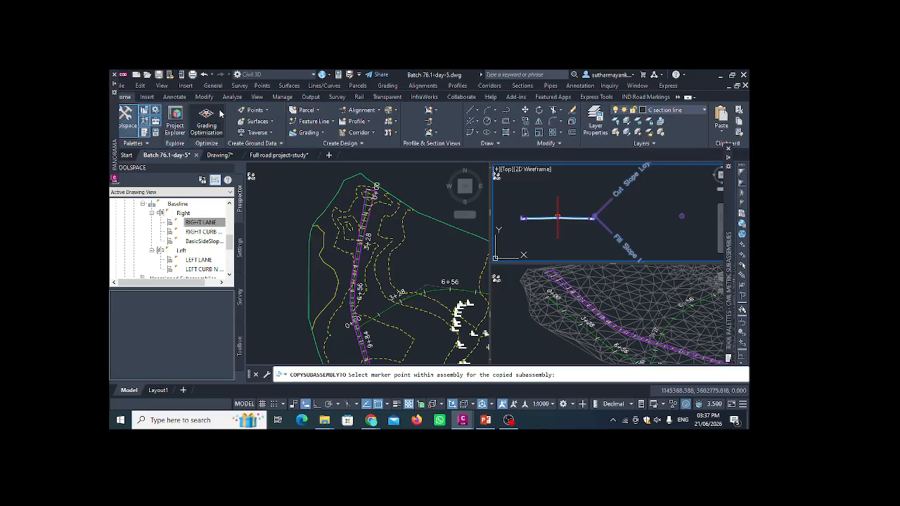
{"action": "scroll", "coordinate": [506, 198], "scroll_direction": "up", "scroll_amount": 5}
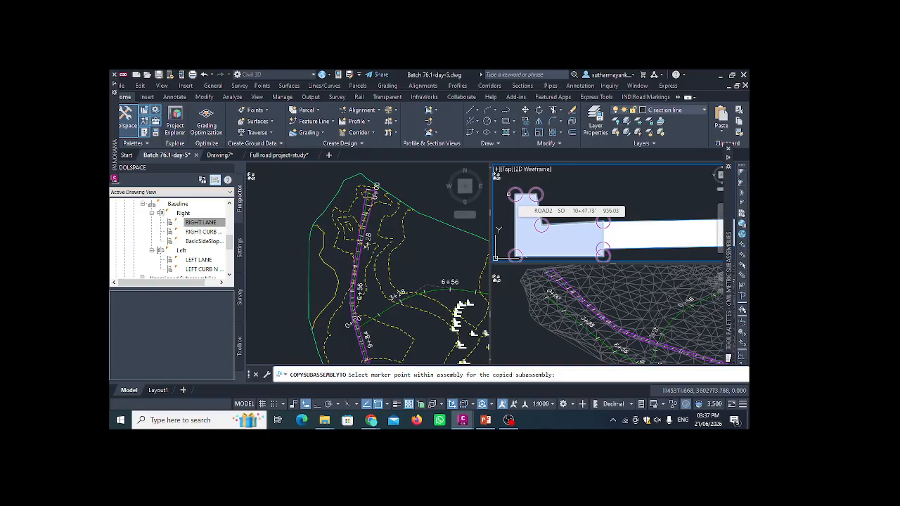
{"action": "left_click", "coordinate": [516, 195]}
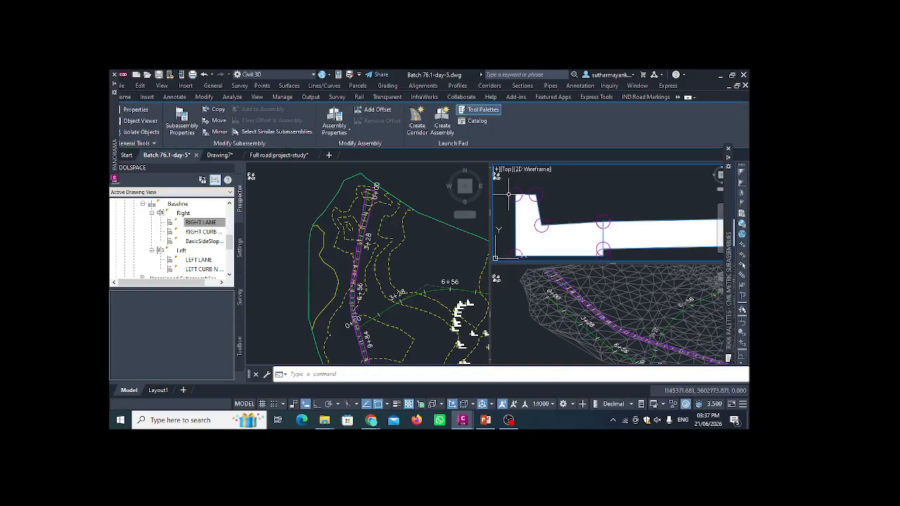
{"action": "scroll", "coordinate": [528, 198], "scroll_direction": "down", "scroll_amount": 3}
{"action": "scroll", "coordinate": [537, 201], "scroll_direction": "down", "scroll_amount": 3}
{"action": "scroll", "coordinate": [613, 213], "scroll_direction": "up", "scroll_amount": 1}
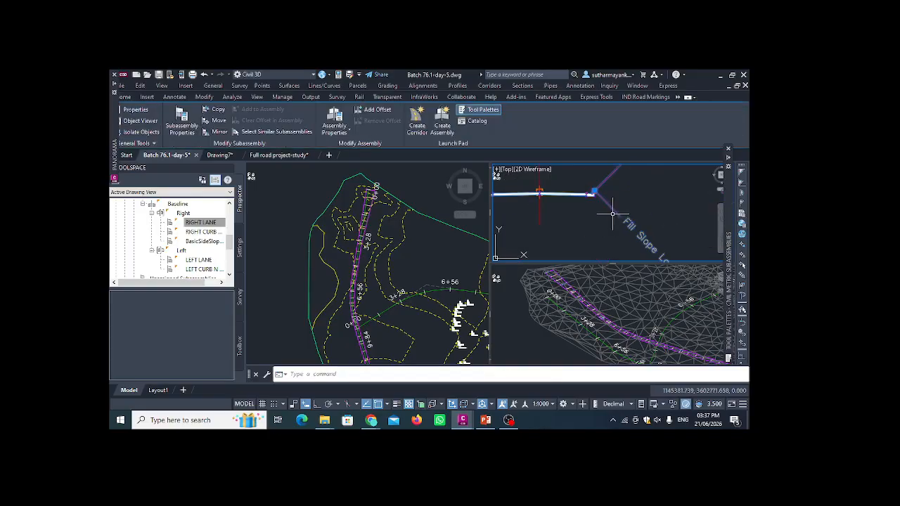
{"action": "scroll", "coordinate": [590, 216], "scroll_direction": "down", "scroll_amount": 2}
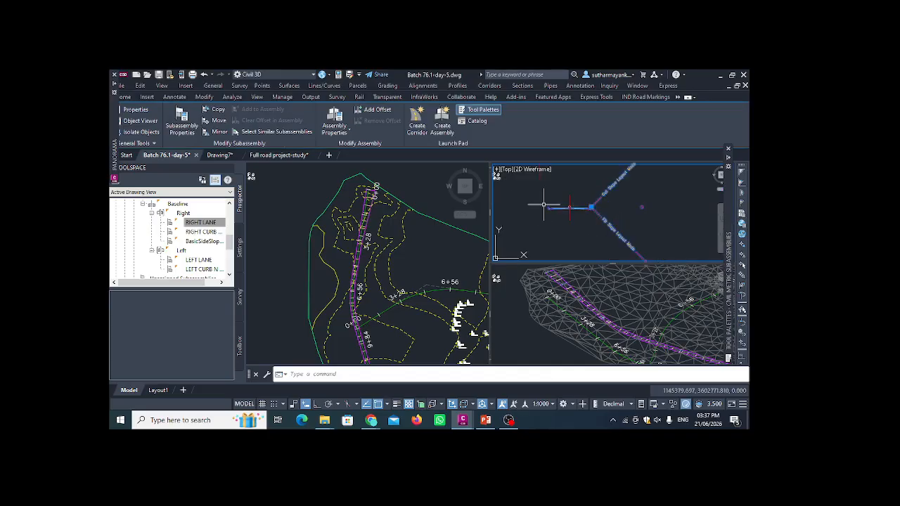
Mirror the right BasicSideSlopeCutDitch to the outer top point of the left curb
{"action": "scroll", "coordinate": [540, 204], "scroll_direction": "up", "scroll_amount": 3}
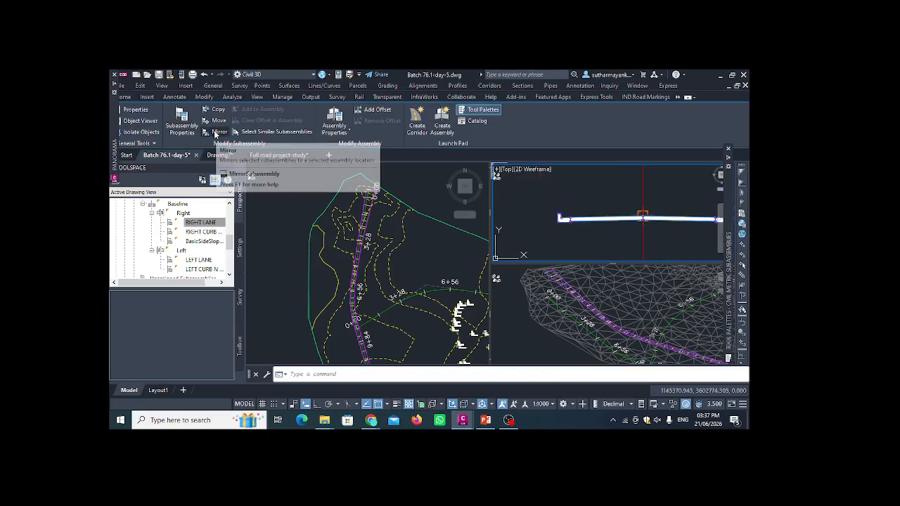
{"action": "left_click", "coordinate": [218, 132]}
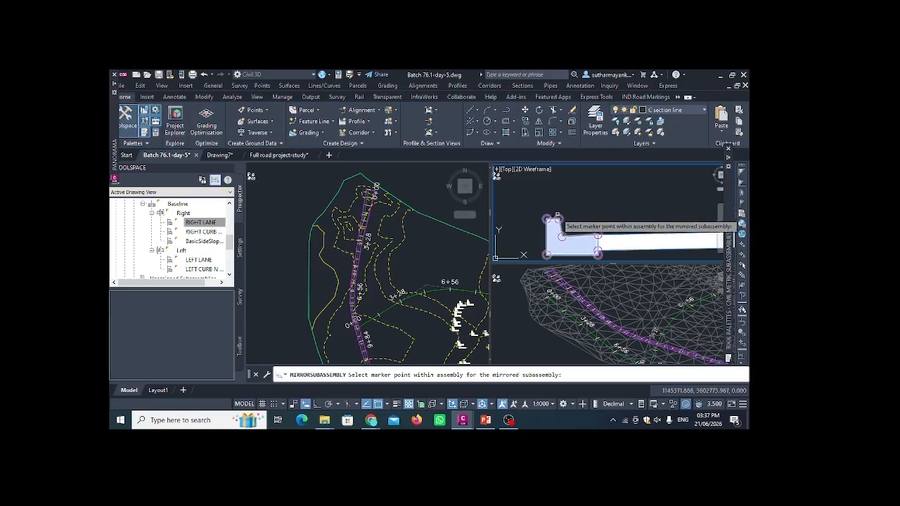
{"action": "left_click", "coordinate": [543, 211]}
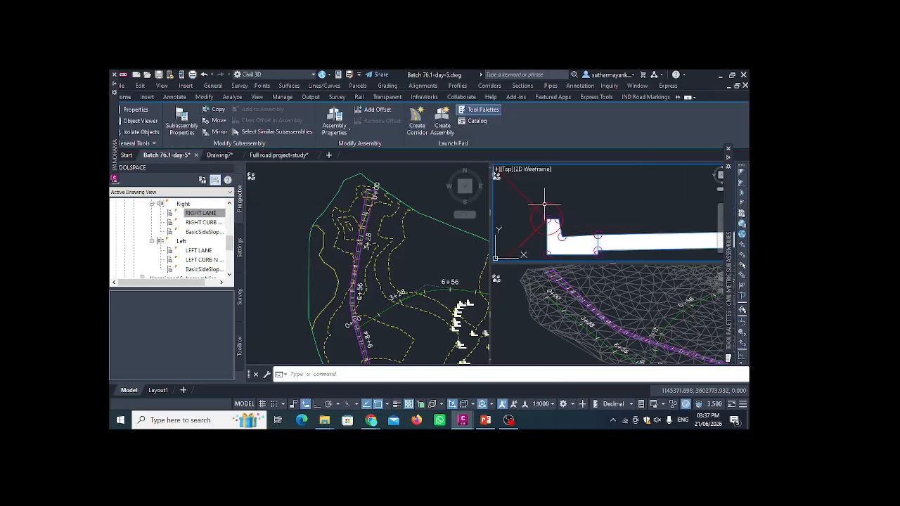
{"action": "key", "text": "Escape"}
{"action": "scroll", "coordinate": [549, 202], "scroll_direction": "down", "scroll_amount": 2}
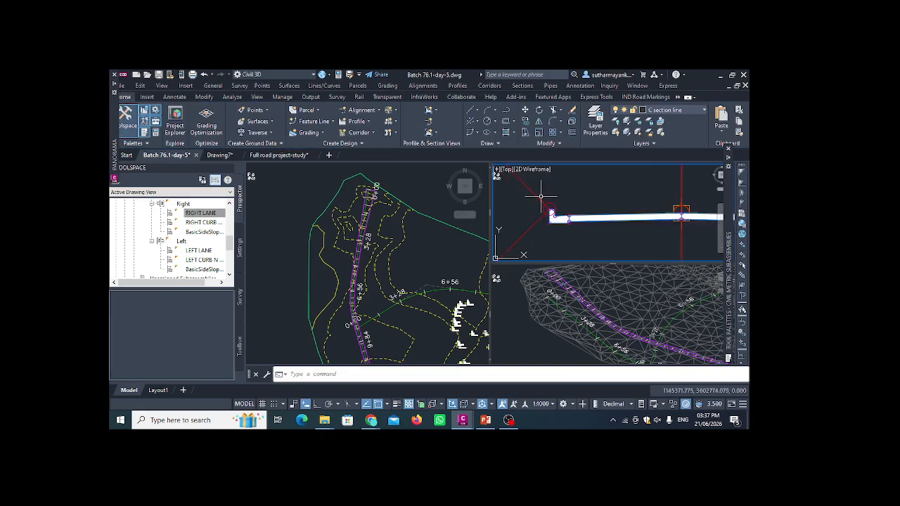
Open the subassembly properties of the left side slope, check its Side and other parameters, and close them unchanged
{"action": "left_click", "coordinate": [537, 197]}
{"action": "scroll", "coordinate": [578, 205], "scroll_direction": "down", "scroll_amount": 1}
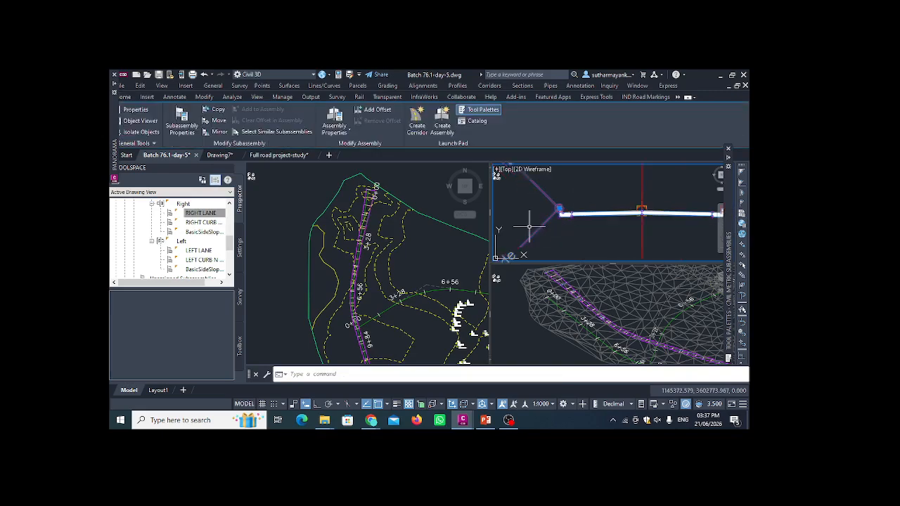
{"action": "scroll", "coordinate": [520, 222], "scroll_direction": "down", "scroll_amount": 3}
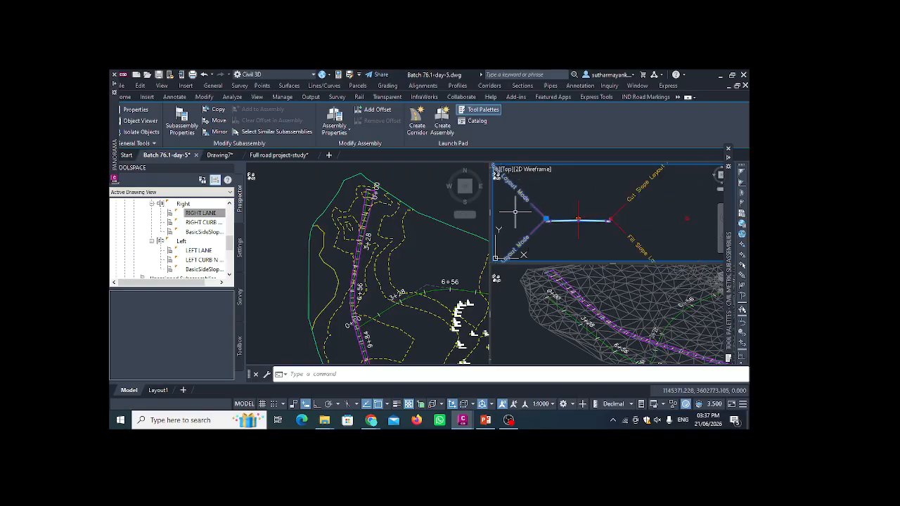
{"action": "left_click", "coordinate": [186, 129]}
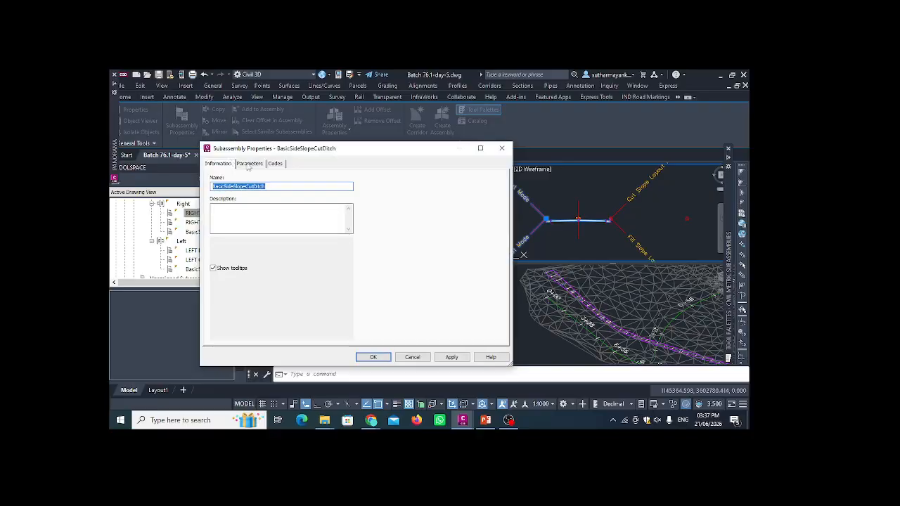
{"action": "left_click", "coordinate": [249, 163]}
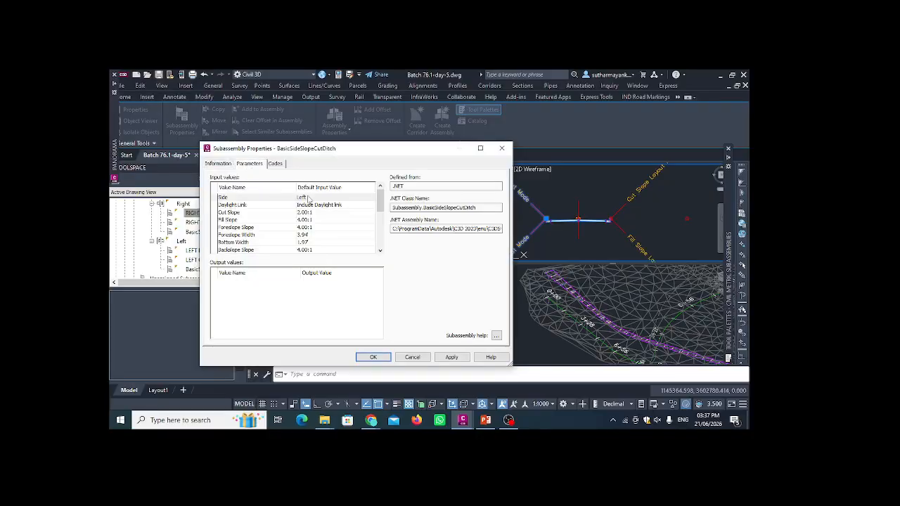
{"action": "left_click_drag", "start_coordinate": [410, 154], "coordinate": [354, 147]}
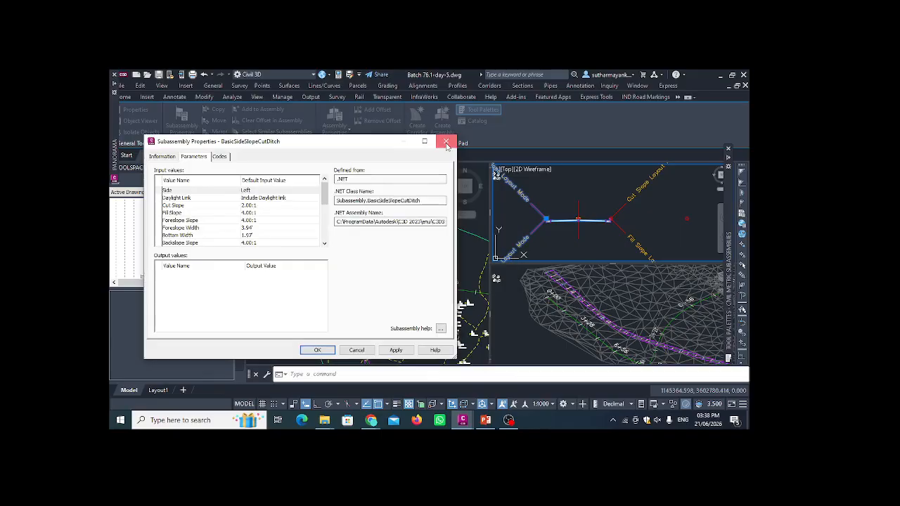
{"action": "left_click", "coordinate": [446, 141]}
Select only the right side slope, review its subassembly parameters down to the backslope values, and close them unchanged
{"action": "left_click", "coordinate": [623, 208]}
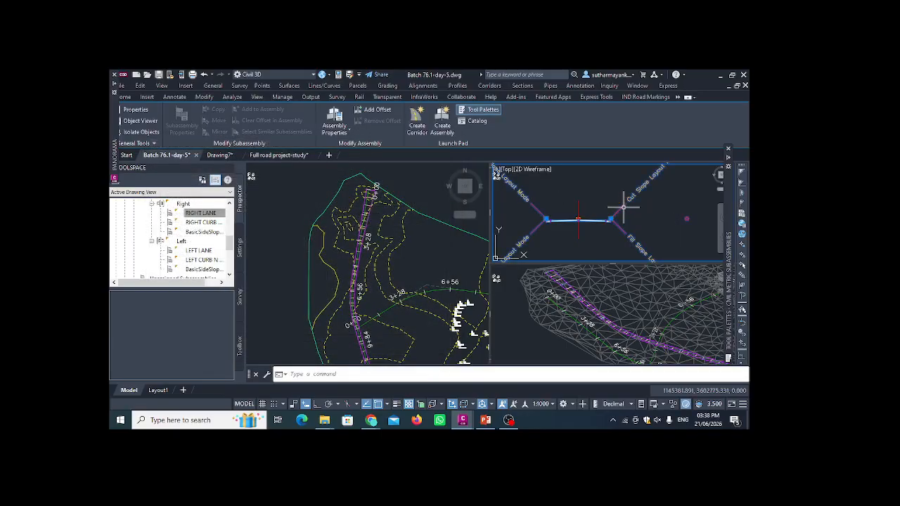
{"action": "key", "text": "Escape"}
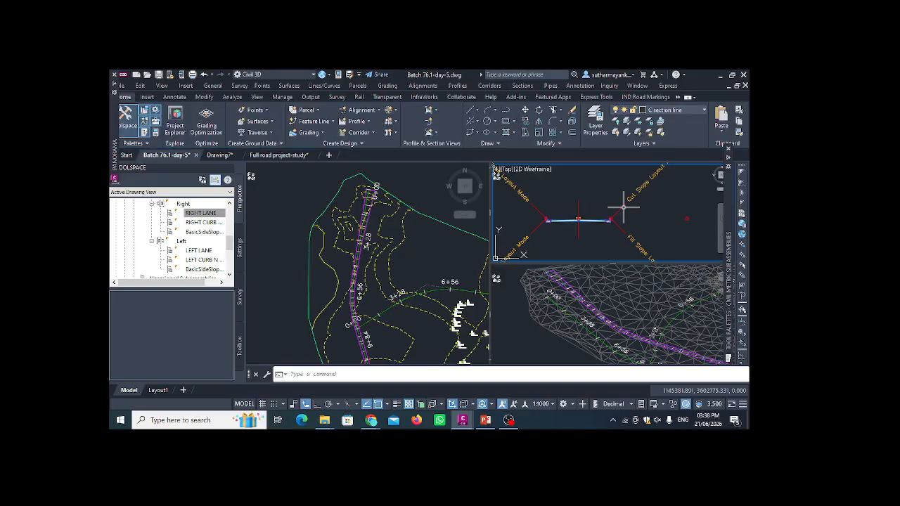
{"action": "left_click", "coordinate": [624, 208]}
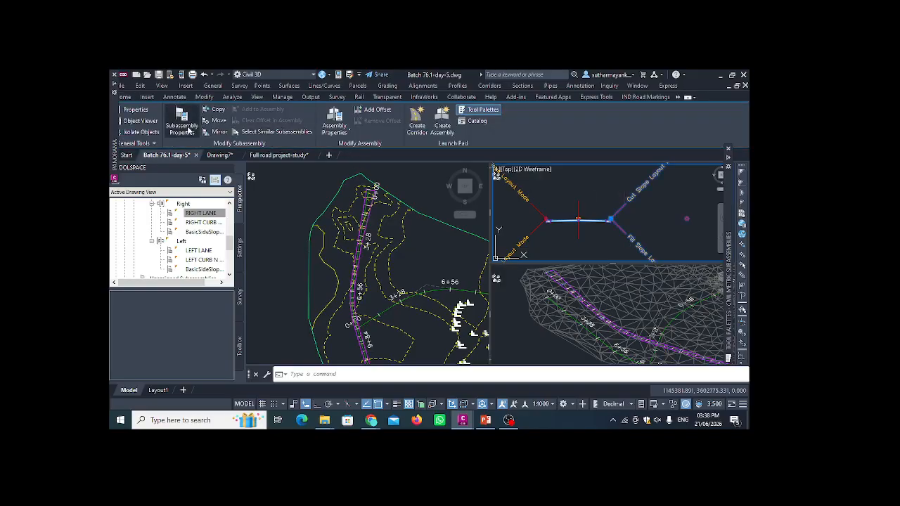
{"action": "left_click", "coordinate": [181, 125]}
{"action": "left_click", "coordinate": [191, 158]}
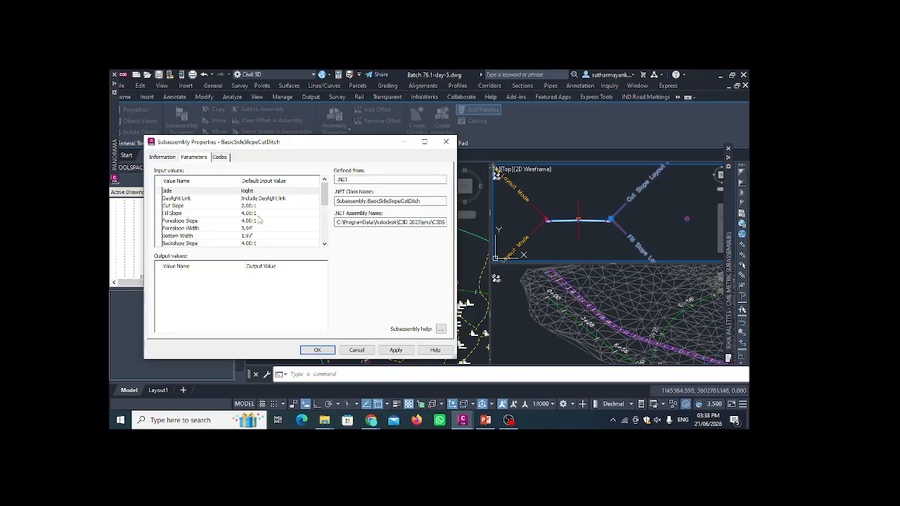
{"action": "scroll", "coordinate": [259, 220], "scroll_direction": "down", "scroll_amount": 1}
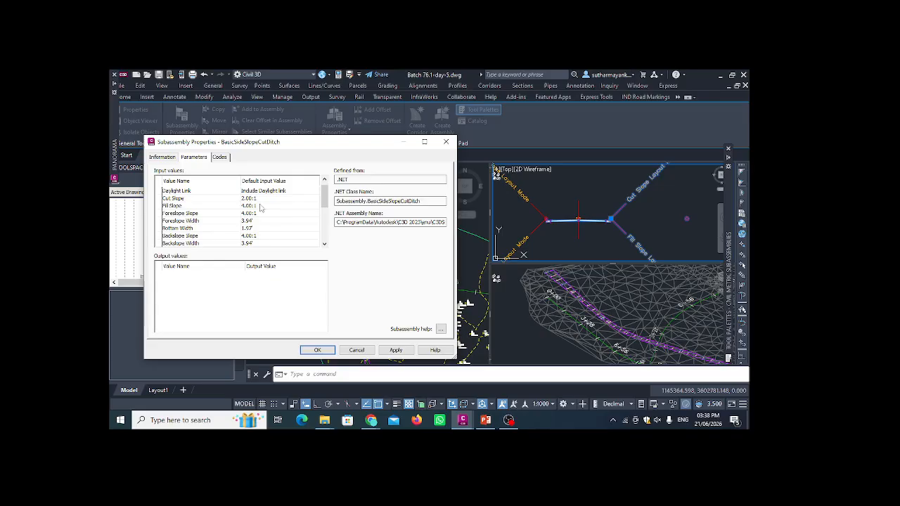
{"action": "left_click", "coordinate": [251, 199]}
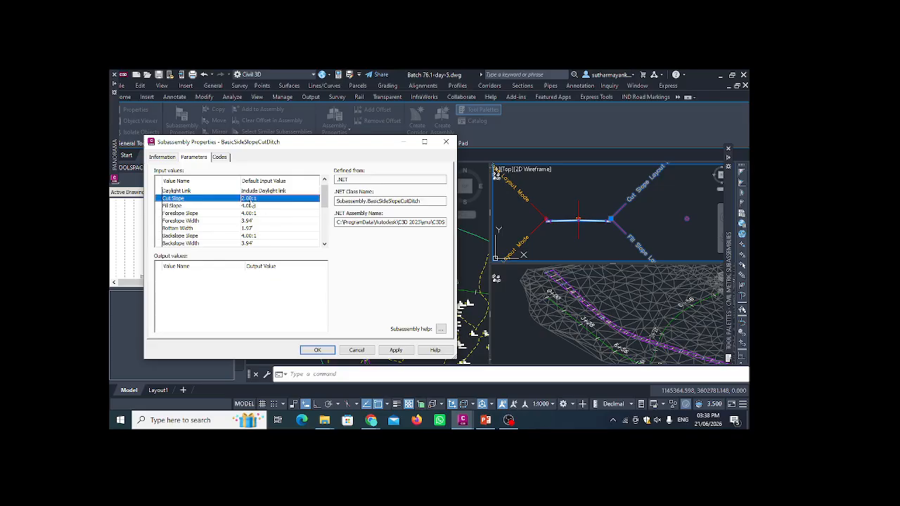
{"action": "key", "text": "Escape"}
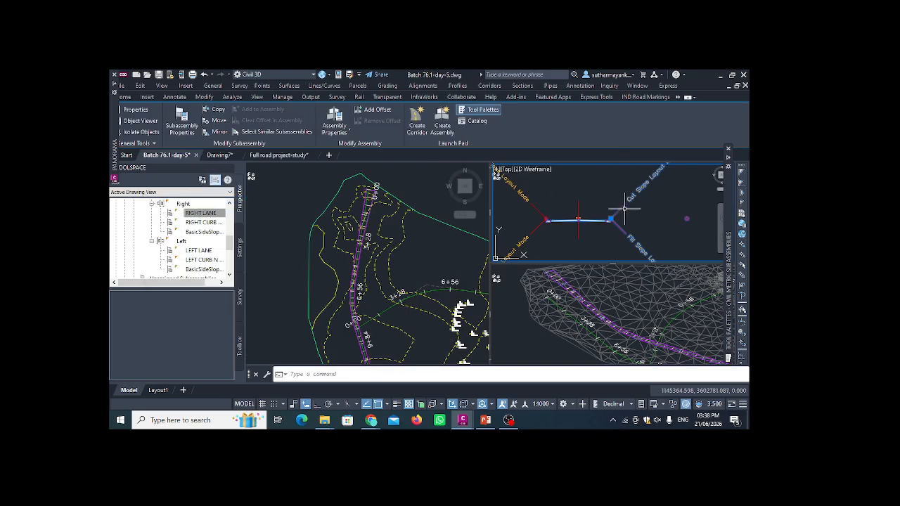
Reopen the right side slope's subassembly parameters and set Cut Slope to 3.00:1
{"action": "left_click", "coordinate": [183, 123]}
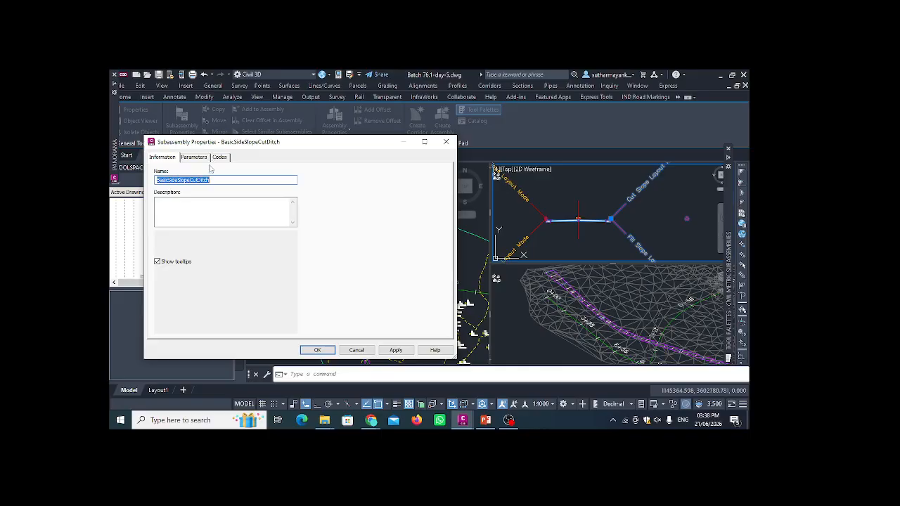
{"action": "left_click", "coordinate": [194, 157]}
{"action": "left_click", "coordinate": [259, 206]}
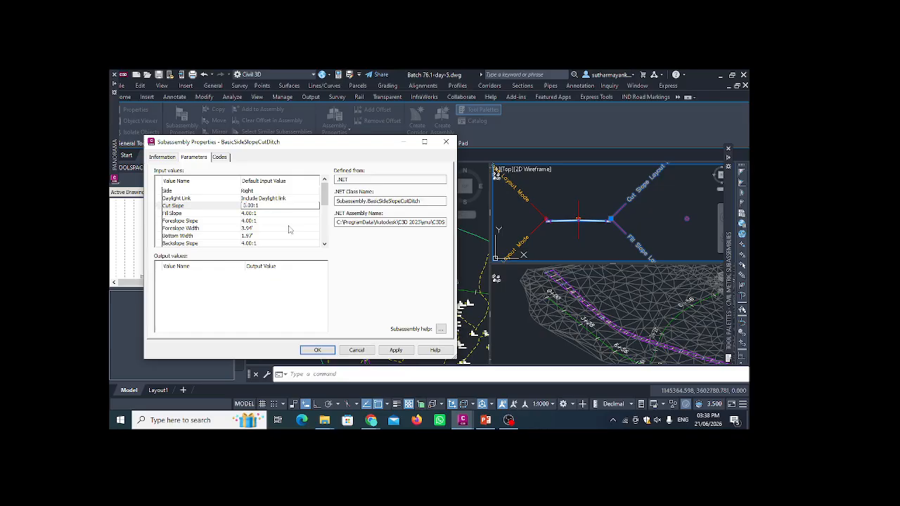
{"action": "left_click", "coordinate": [288, 228]}
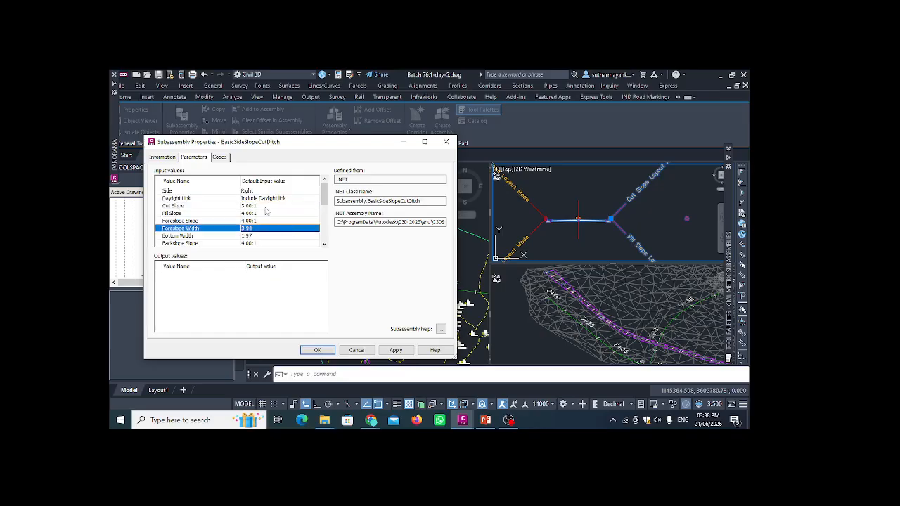
Set the right side slope's Cut Slope to 2.00:1 and apply the subassembly properties
{"action": "double_click", "coordinate": [247, 206]}
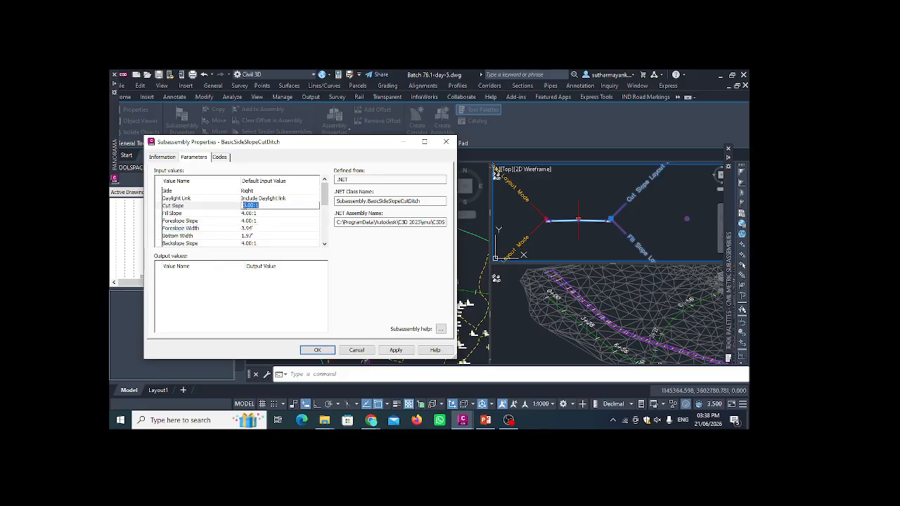
{"action": "left_click", "coordinate": [244, 204]}
{"action": "type", "text": "2"}
{"action": "left_click", "coordinate": [267, 236]}
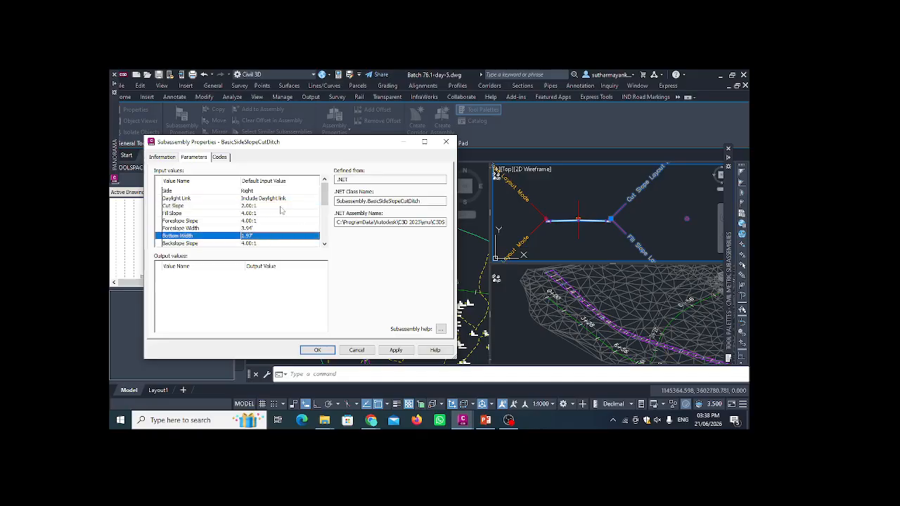
{"action": "left_click", "coordinate": [394, 350]}
{"action": "left_click", "coordinate": [317, 350]}
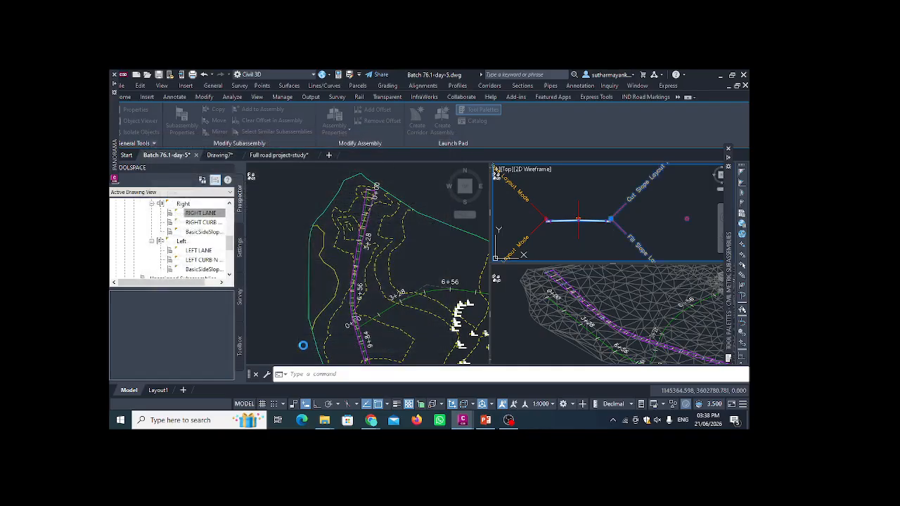
Show the Lanes subassemblies in the tool palette and turn off the palette's auto-hide so it stays open
{"action": "scroll", "coordinate": [573, 201], "scroll_direction": "down", "scroll_amount": 1}
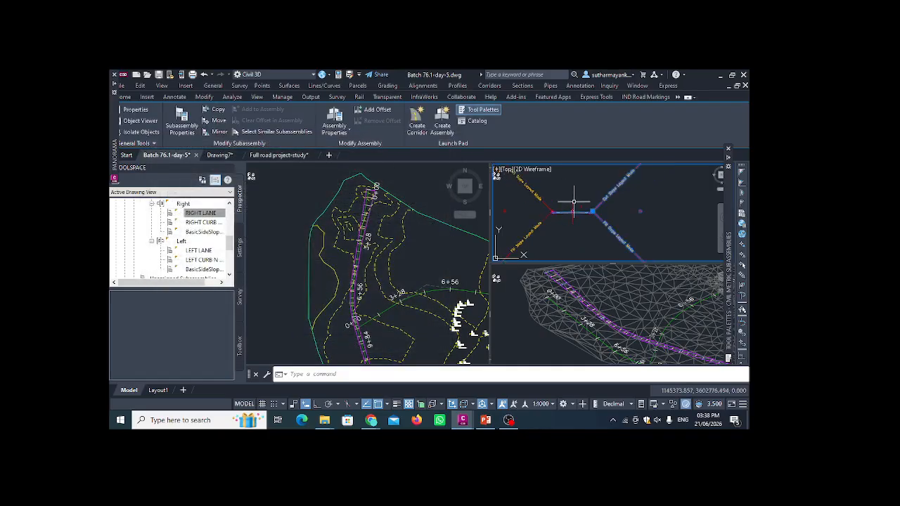
{"action": "scroll", "coordinate": [615, 213], "scroll_direction": "up", "scroll_amount": 2}
{"action": "mouse_move", "coordinate": [737, 235]}
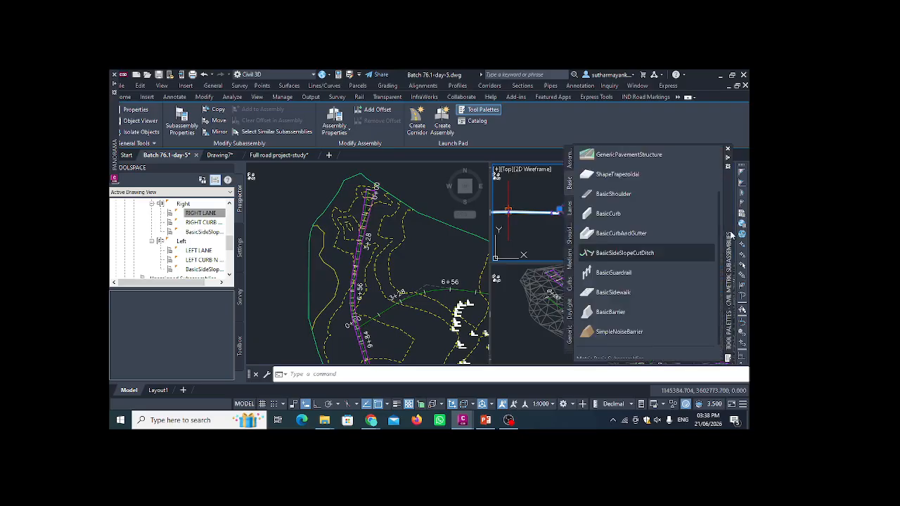
{"action": "left_click", "coordinate": [570, 211]}
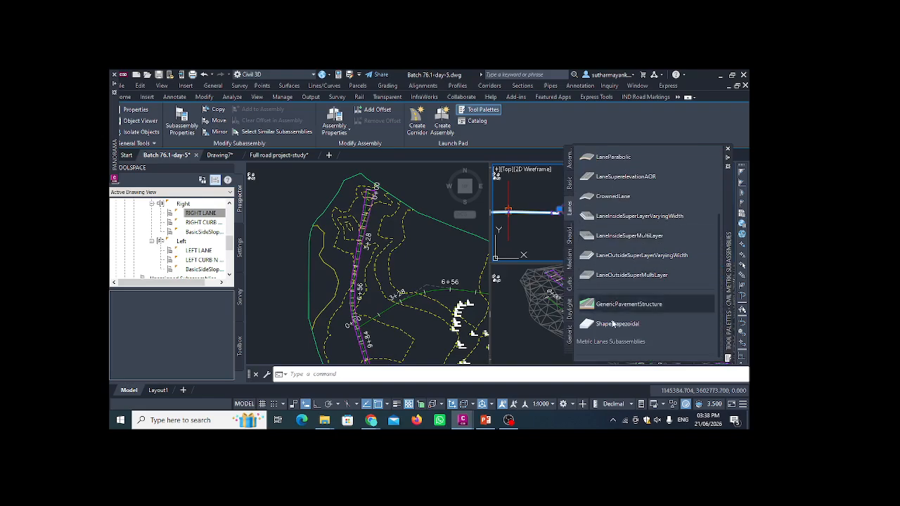
{"action": "left_click", "coordinate": [728, 161]}
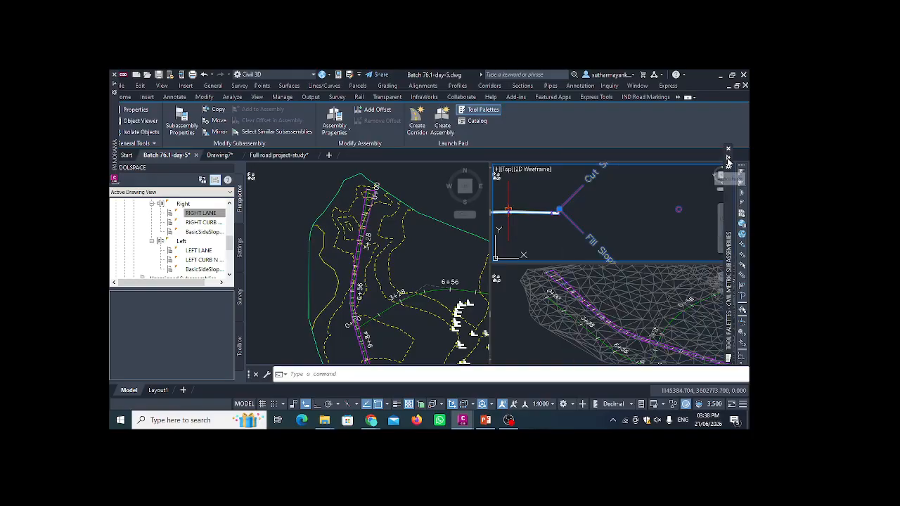
{"action": "left_click", "coordinate": [436, 218]}
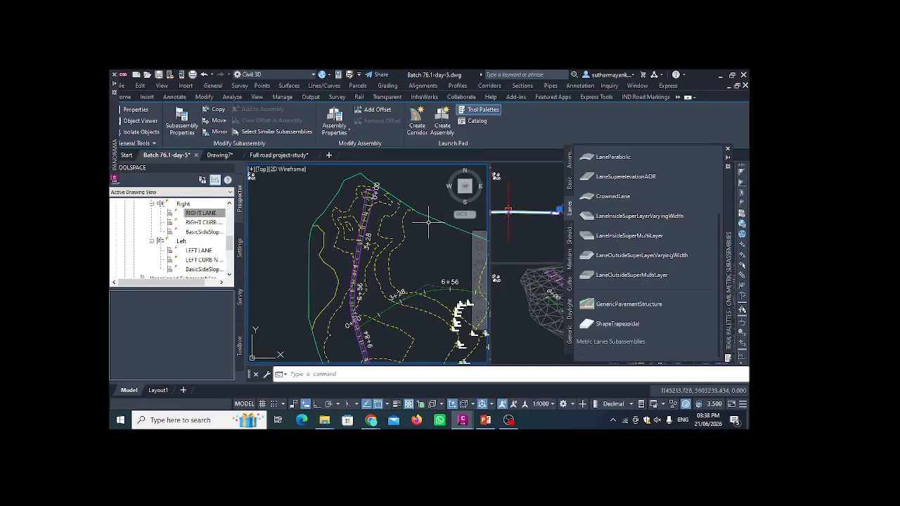
{"action": "left_click", "coordinate": [634, 216]}
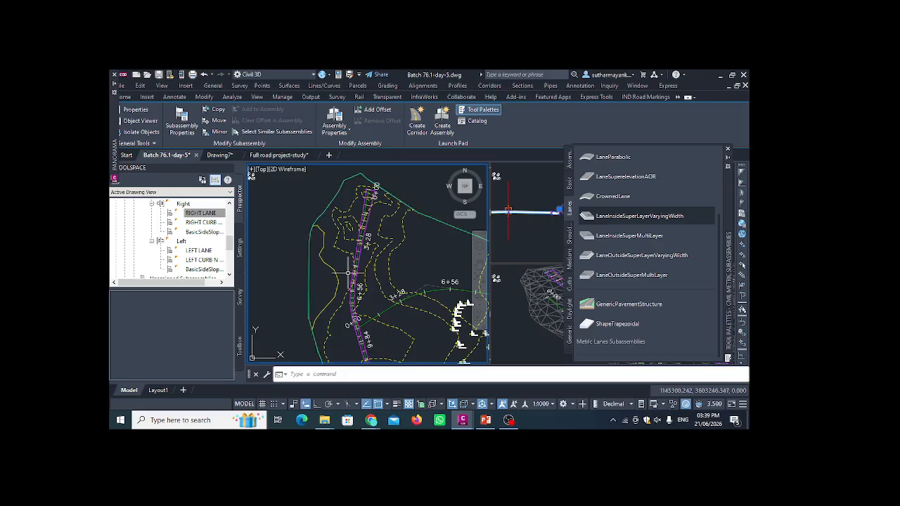
{"action": "scroll", "coordinate": [321, 274], "scroll_direction": "down", "scroll_amount": 2}
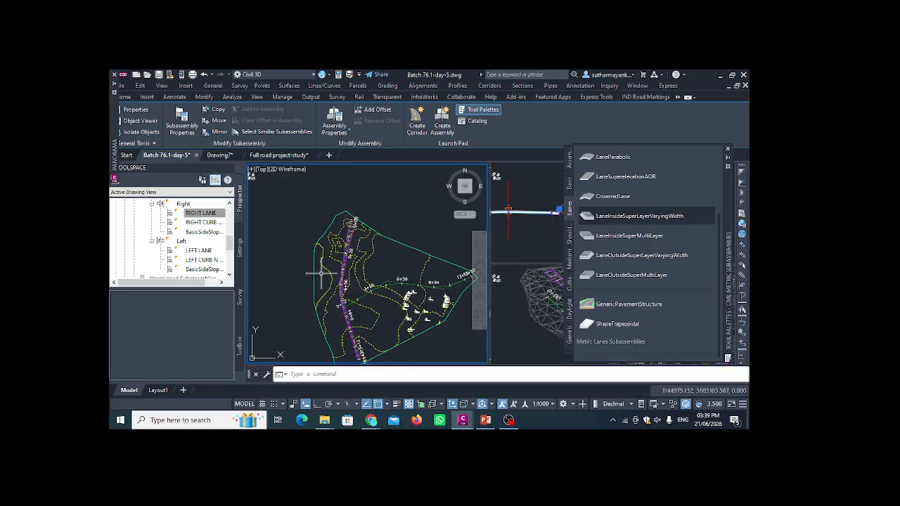
Clear the current selection and dock the tool palettes so they no longer cover the drawing
{"action": "key", "text": "Escape"}
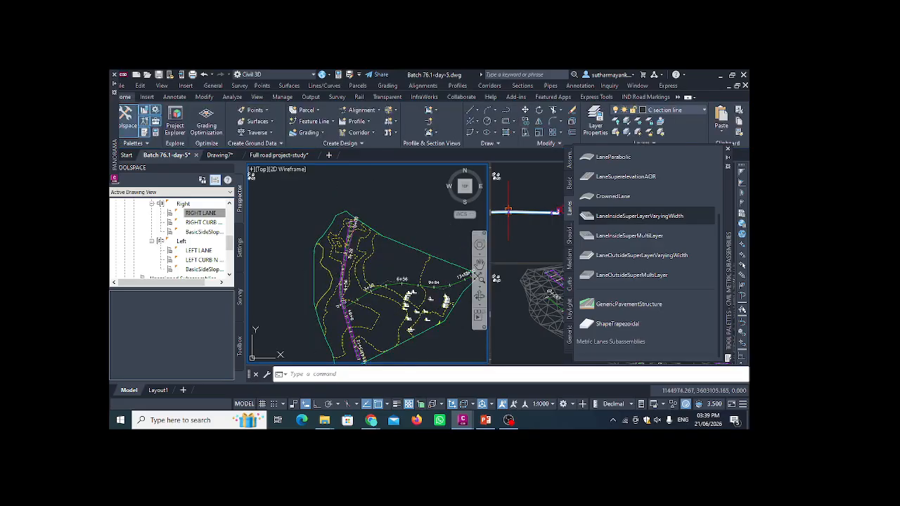
{"action": "double_click", "coordinate": [729, 206]}
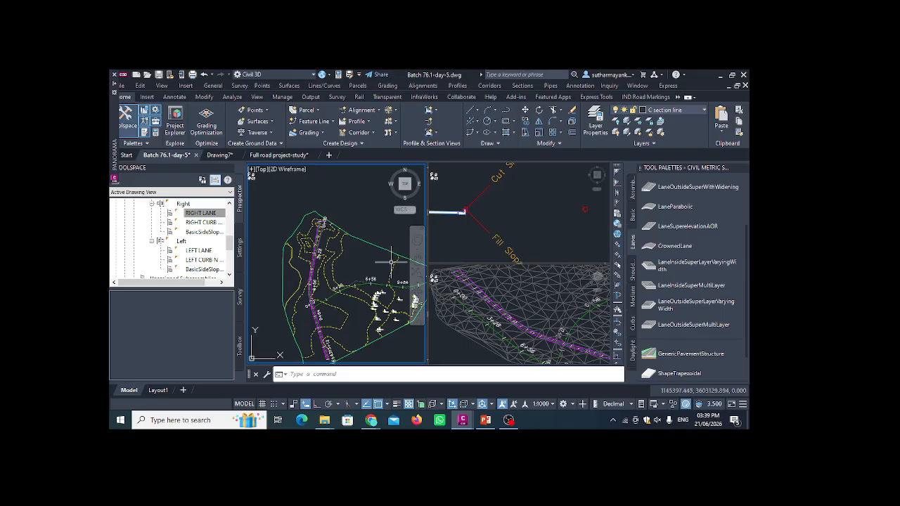
{"action": "left_click", "coordinate": [473, 241]}
{"action": "scroll", "coordinate": [487, 207], "scroll_direction": "down", "scroll_amount": 1}
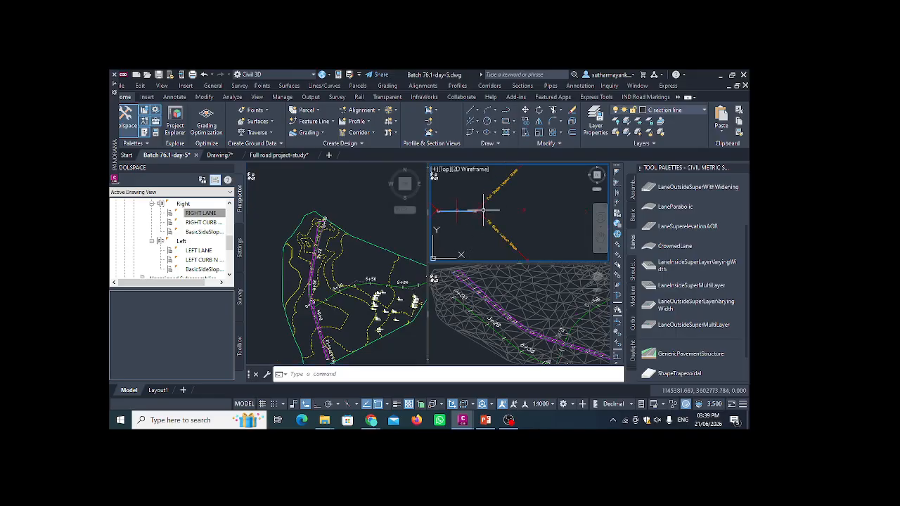
{"action": "middle_click_drag", "start_coordinate": [521, 168], "coordinate": [493, 221]}
{"action": "scroll", "coordinate": [493, 221], "scroll_direction": "down", "scroll_amount": 1}
{"action": "scroll", "coordinate": [475, 239], "scroll_direction": "up", "scroll_amount": 2}
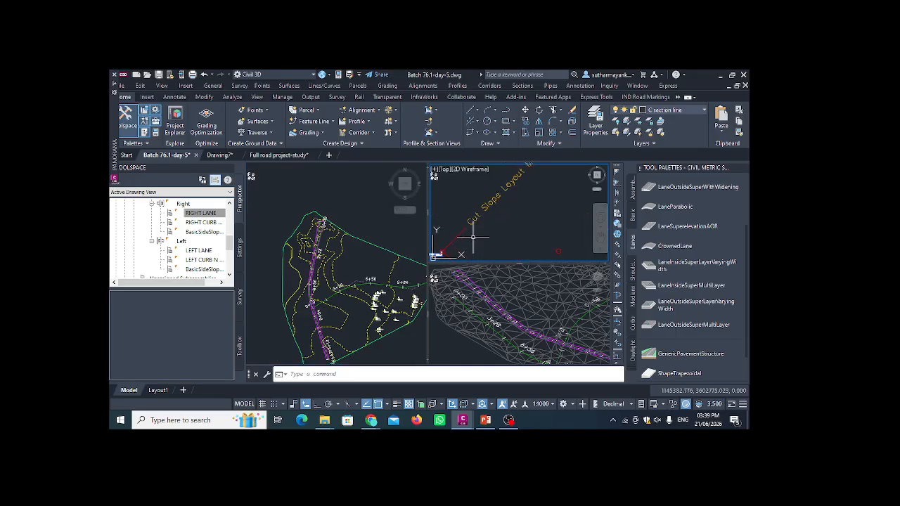
{"action": "scroll", "coordinate": [490, 213], "scroll_direction": "down", "scroll_amount": 2}
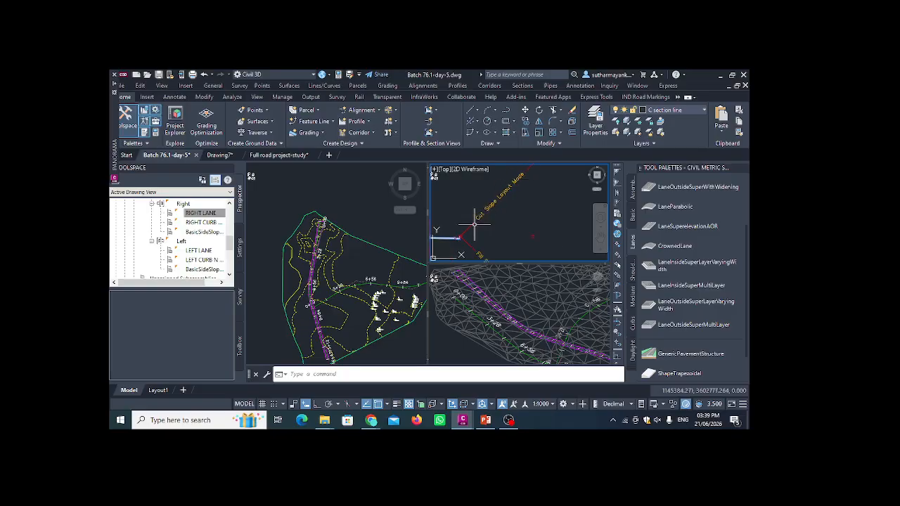
{"action": "left_click", "coordinate": [474, 222]}
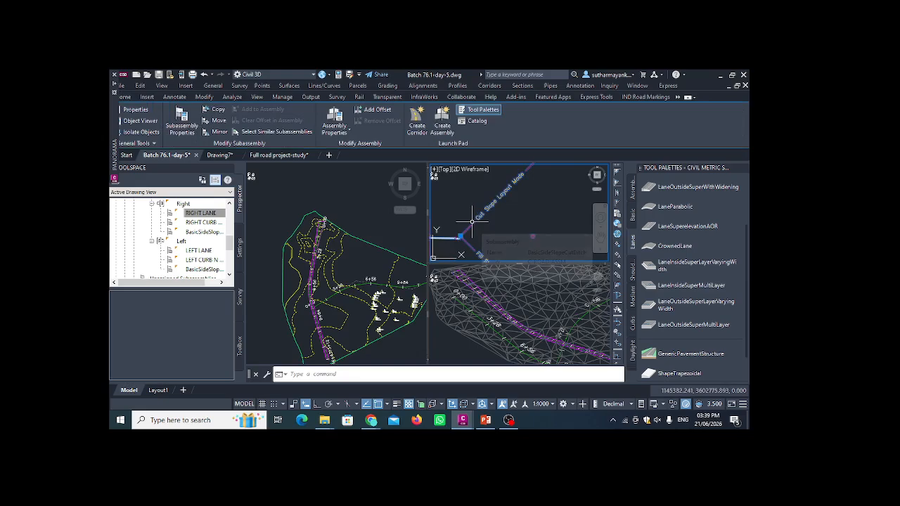
{"action": "left_click", "coordinate": [180, 127]}
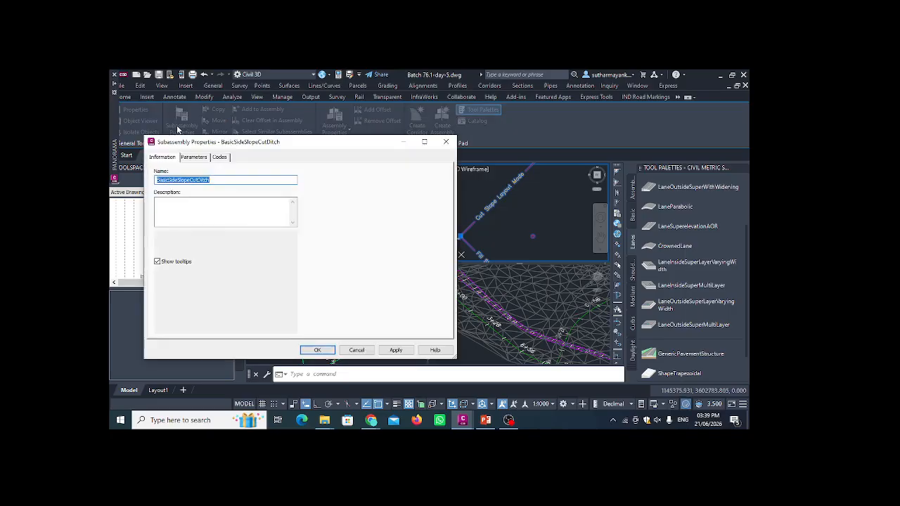
{"action": "left_click", "coordinate": [445, 144]}
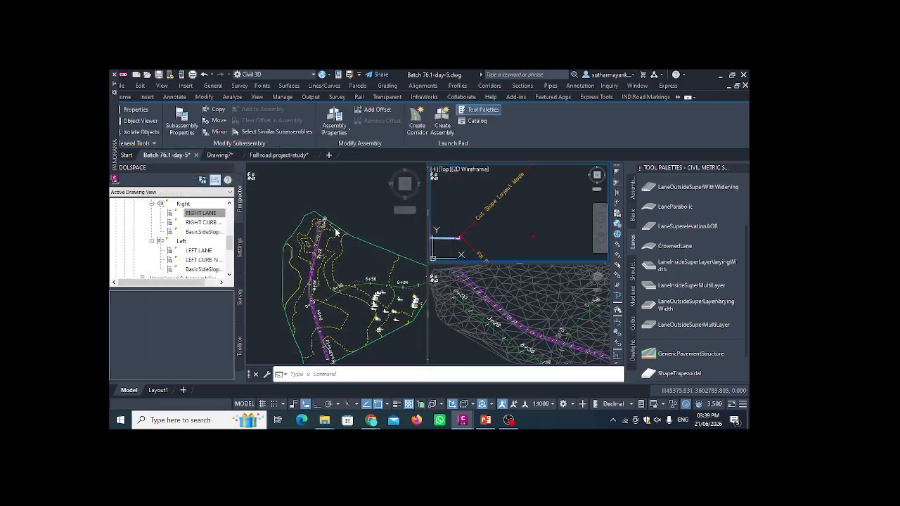
Rename the right side slope subassembly as RIGHT BasicSideSlopeCutDitch from its properties and apply the change
{"action": "left_click", "coordinate": [190, 232]}
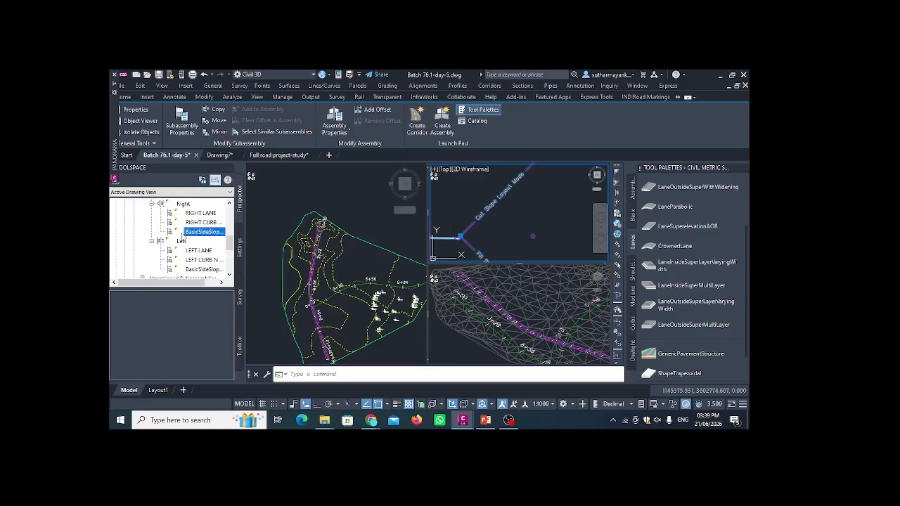
{"action": "right_click", "coordinate": [194, 236]}
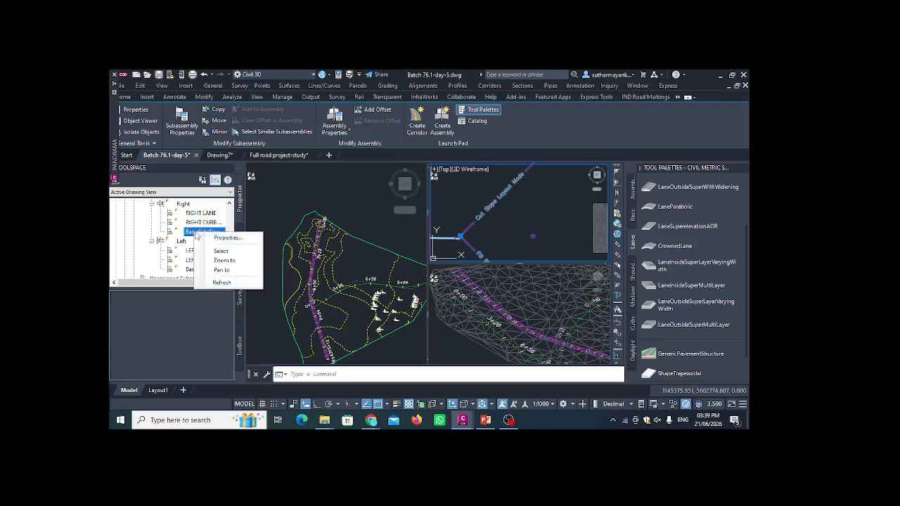
{"action": "left_click", "coordinate": [217, 239]}
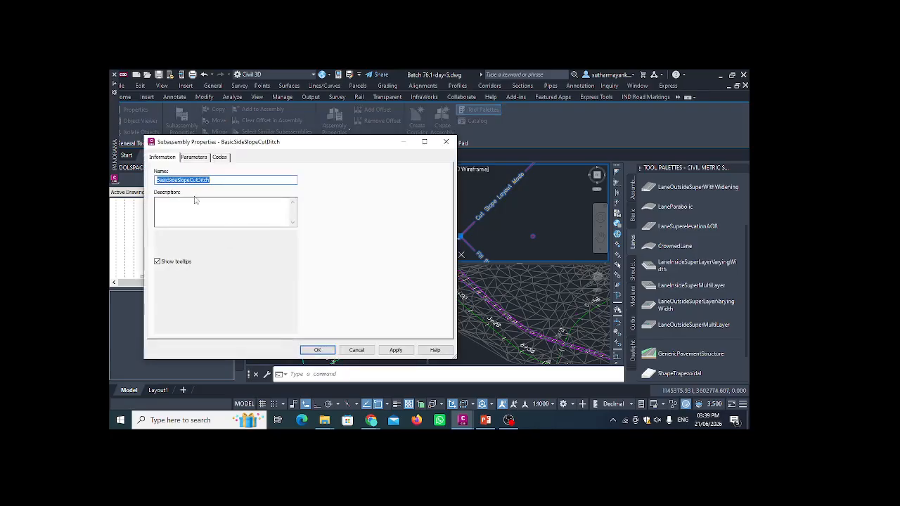
{"action": "left_click", "coordinate": [192, 157]}
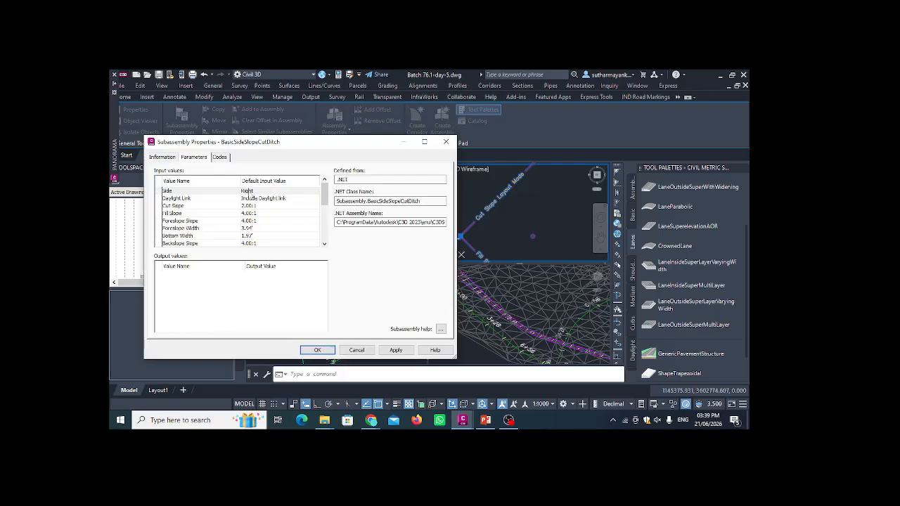
{"action": "left_click", "coordinate": [173, 159]}
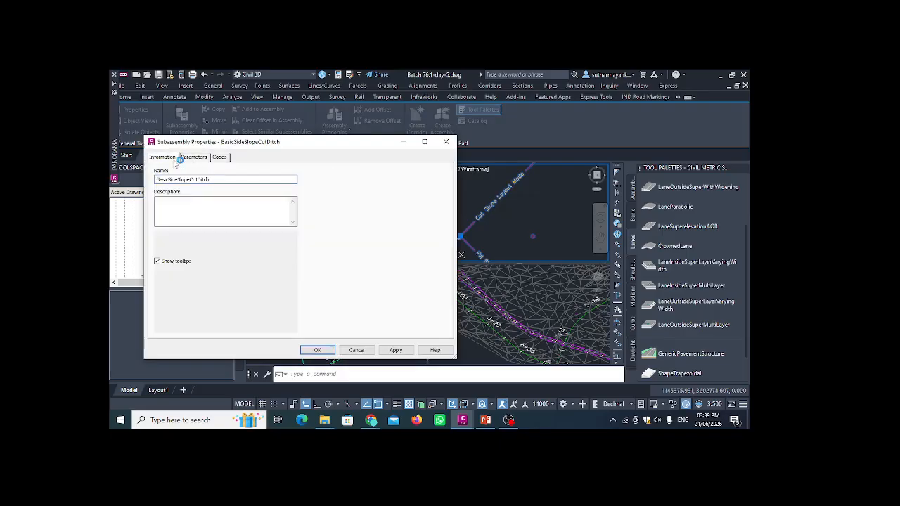
{"action": "left_click", "coordinate": [172, 180]}
{"action": "type", "text": "LK"}
{"action": "key", "text": "BackSpace"}
{"action": "key", "text": "BackSpace"}
{"action": "type", "text": "RIGHT"}
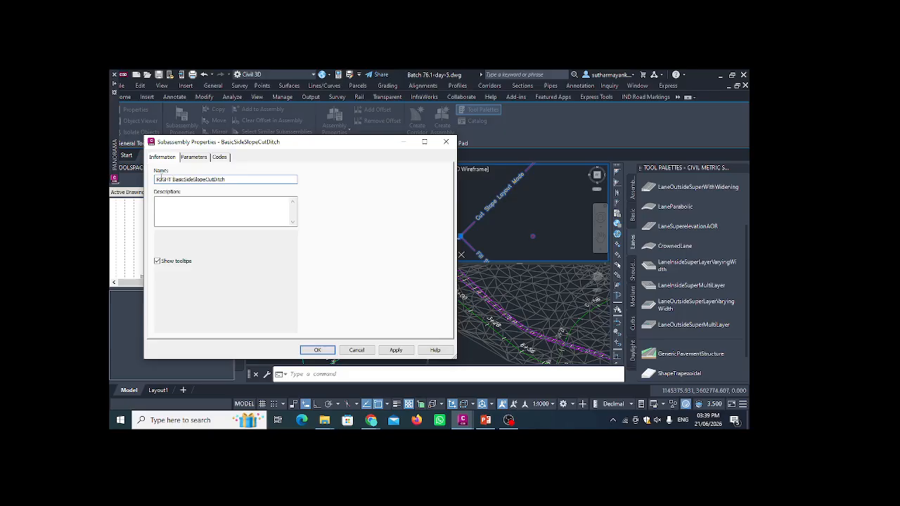
{"action": "left_click", "coordinate": [396, 349]}
Review the right side slope's parameters from Cut Slope and Fill Slope down to the lining materials, and close them unchanged
{"action": "left_click", "coordinate": [198, 158]}
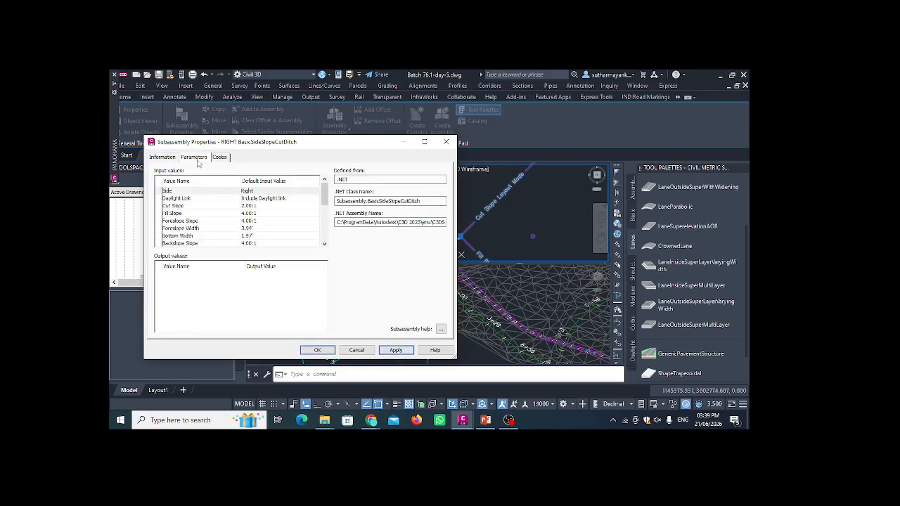
{"action": "left_click", "coordinate": [265, 207]}
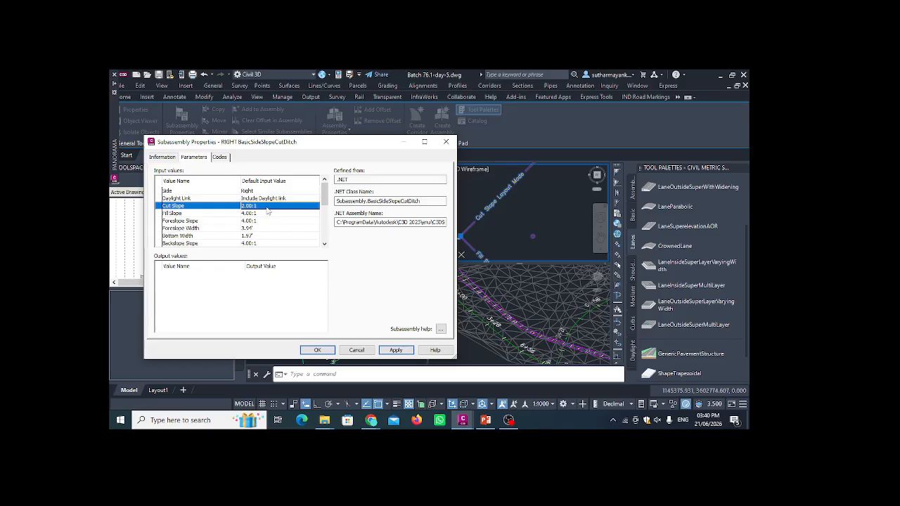
{"action": "left_click", "coordinate": [255, 206]}
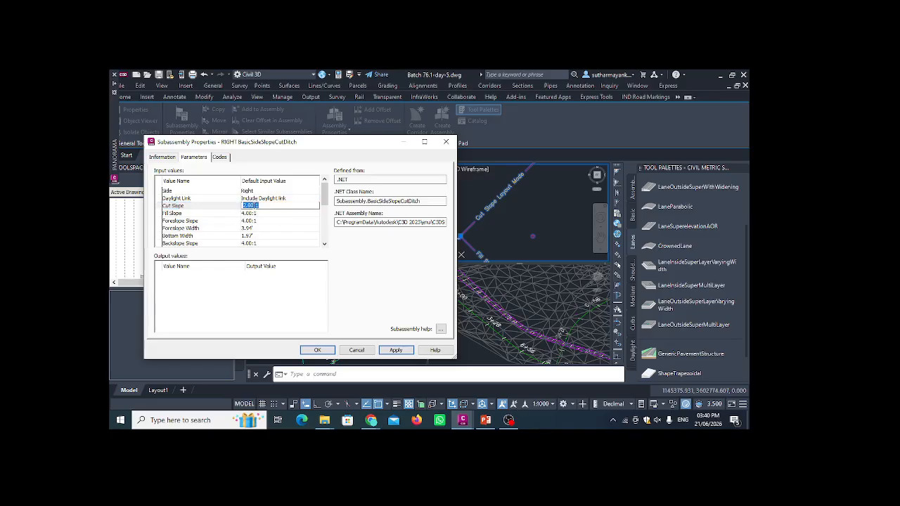
{"action": "left_click", "coordinate": [259, 214]}
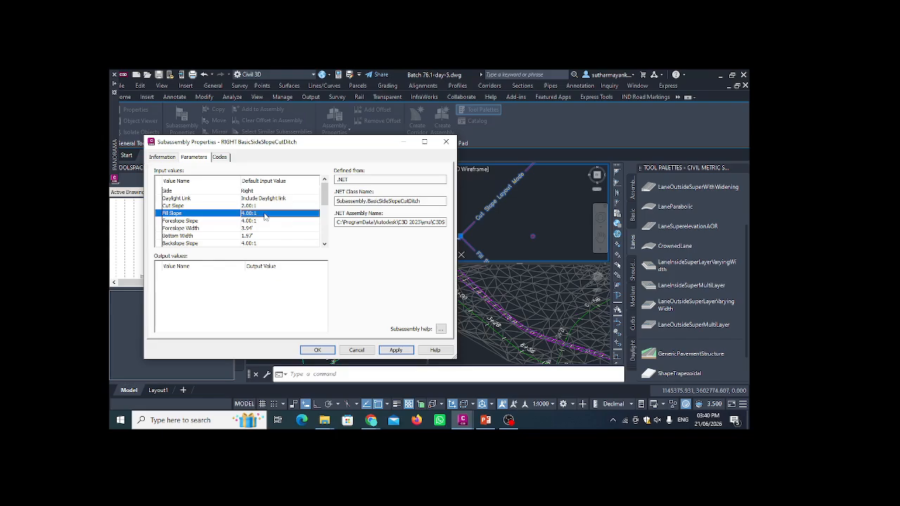
{"action": "scroll", "coordinate": [265, 217], "scroll_direction": "down", "scroll_amount": 2}
{"action": "scroll", "coordinate": [264, 217], "scroll_direction": "down", "scroll_amount": 1}
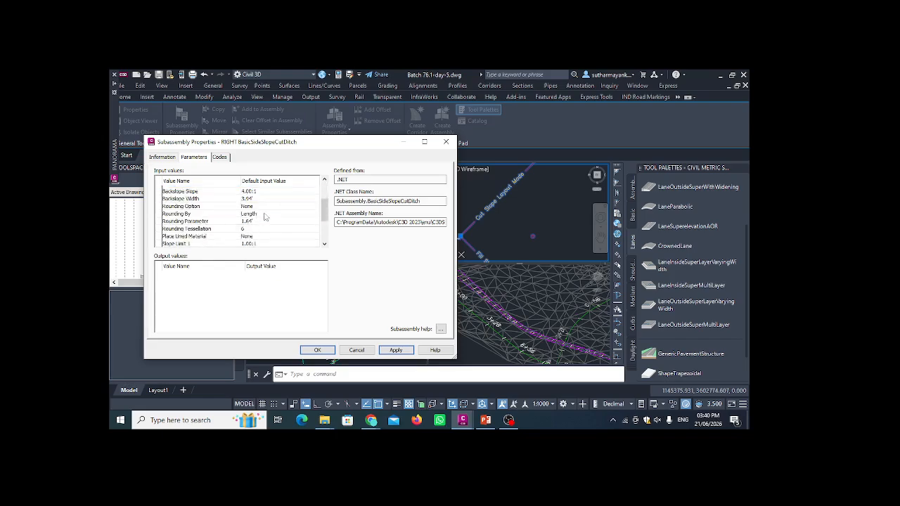
{"action": "scroll", "coordinate": [265, 217], "scroll_direction": "down", "scroll_amount": 1}
{"action": "scroll", "coordinate": [265, 217], "scroll_direction": "down", "scroll_amount": 2}
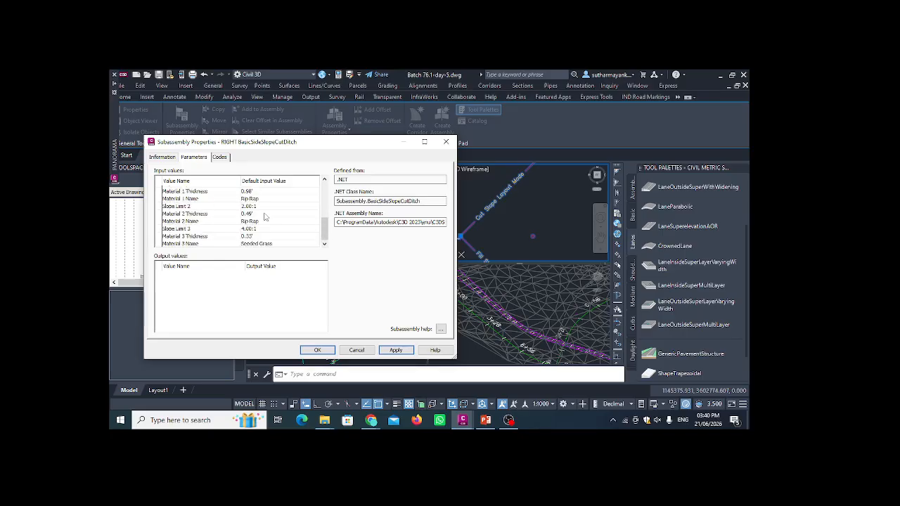
{"action": "scroll", "coordinate": [264, 216], "scroll_direction": "up", "scroll_amount": 1}
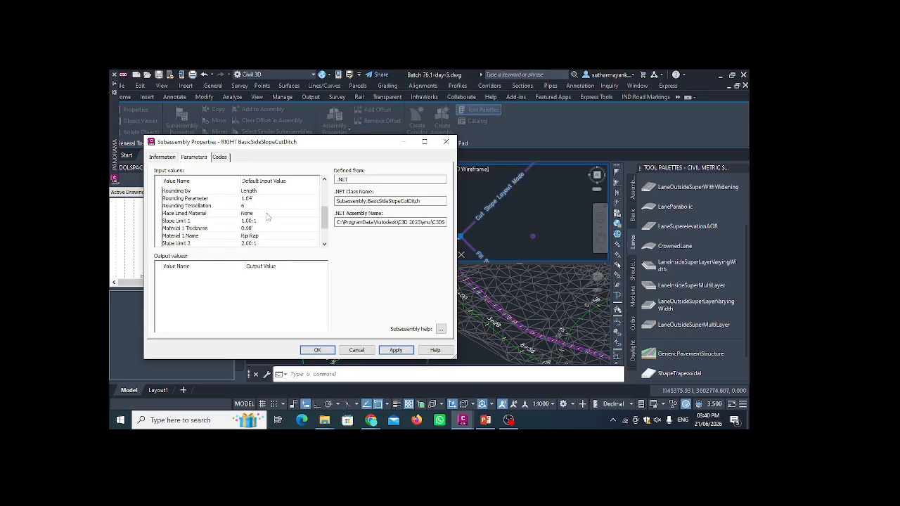
{"action": "left_click", "coordinate": [446, 141]}
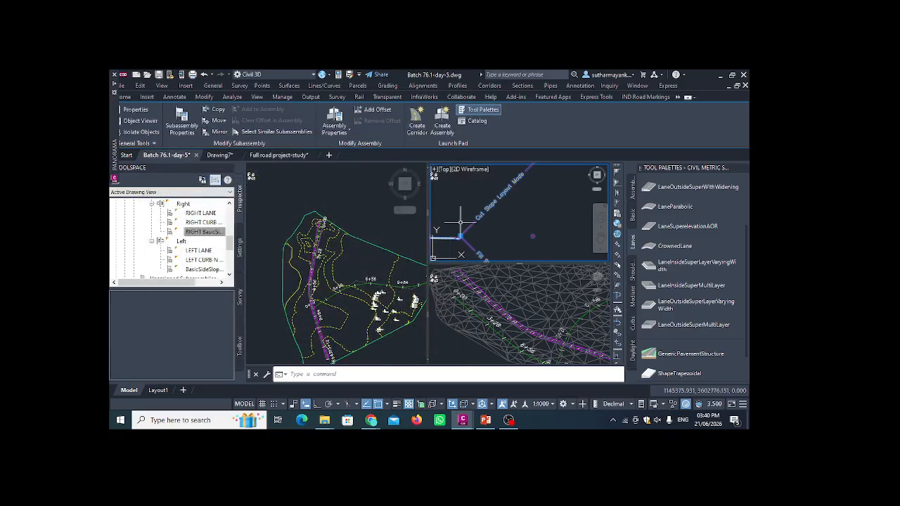
Examine the road assembly's right lane from the centre marker out to the curb
{"action": "left_click", "coordinate": [503, 225]}
{"action": "key", "text": "Escape"}
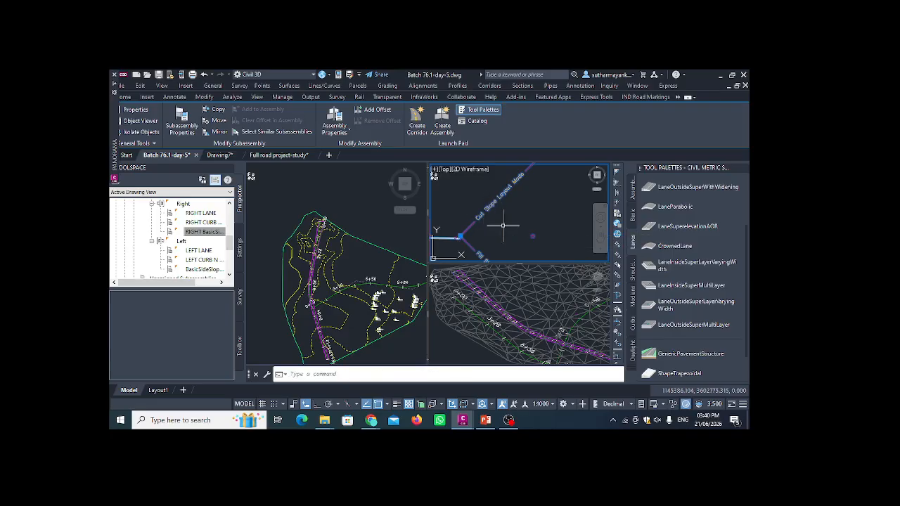
{"action": "scroll", "coordinate": [504, 225], "scroll_direction": "up", "scroll_amount": 5}
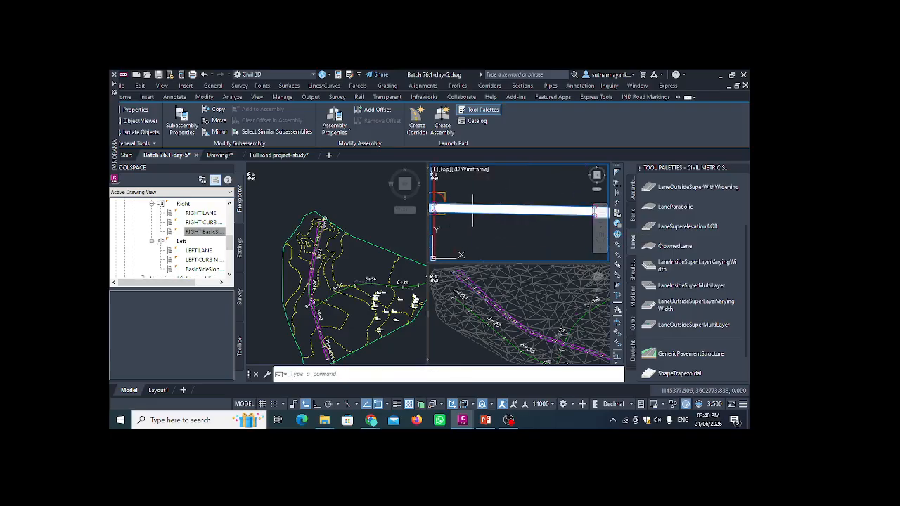
{"action": "scroll", "coordinate": [521, 198], "scroll_direction": "down", "scroll_amount": 4}
{"action": "scroll", "coordinate": [501, 199], "scroll_direction": "up", "scroll_amount": 4}
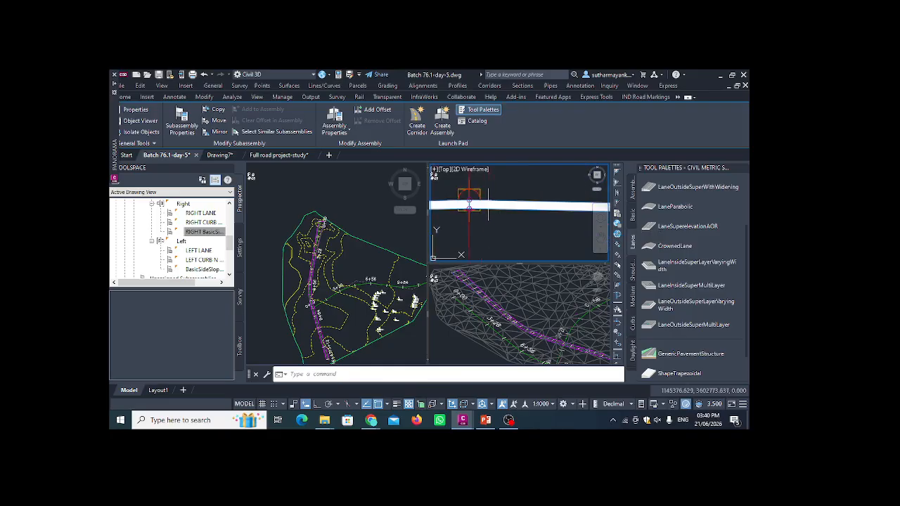
{"action": "scroll", "coordinate": [527, 201], "scroll_direction": "down", "scroll_amount": 1}
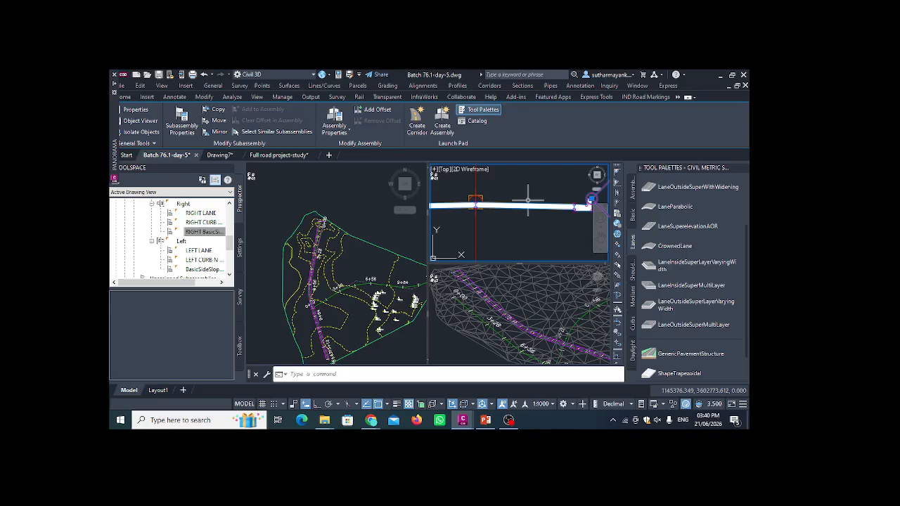
{"action": "scroll", "coordinate": [522, 203], "scroll_direction": "up", "scroll_amount": 2}
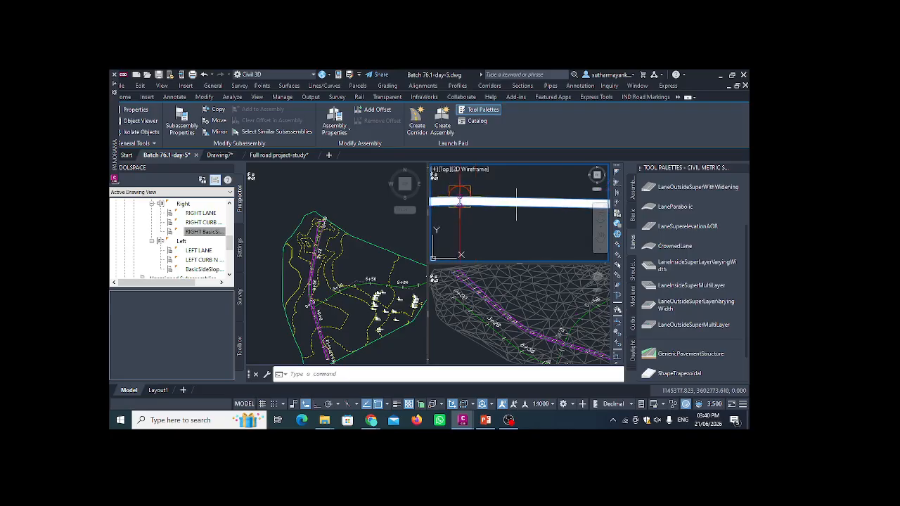
{"action": "middle_click_drag", "start_coordinate": [487, 211], "coordinate": [462, 218]}
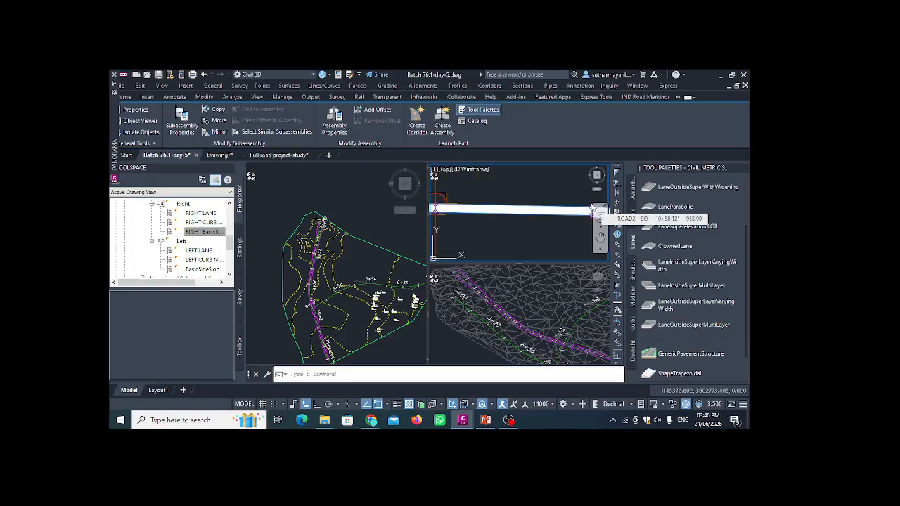
{"action": "left_click", "coordinate": [591, 207]}
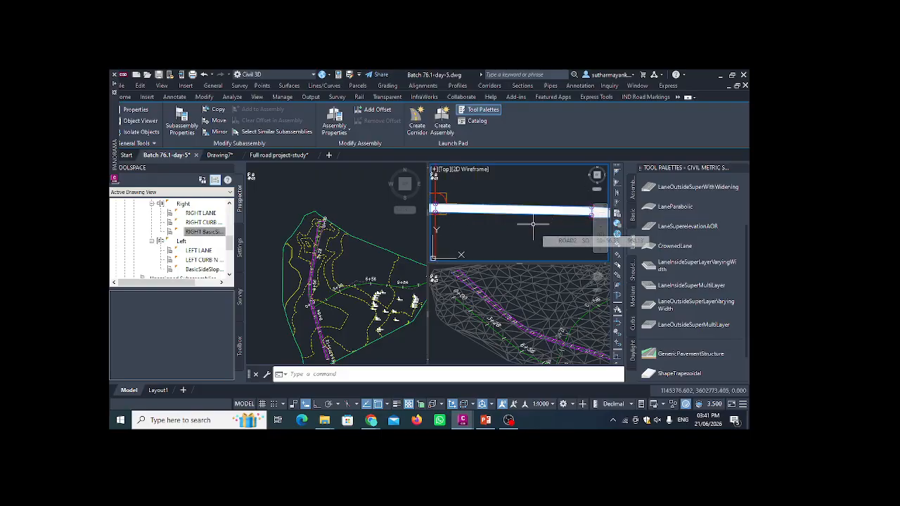
Switch to PowerPoint, view the assembly slide and the 2 lane highway cross-section slide, and return to the Batch 76.1-day-5 drawing in Civil 3D
{"action": "left_click", "coordinate": [484, 422]}
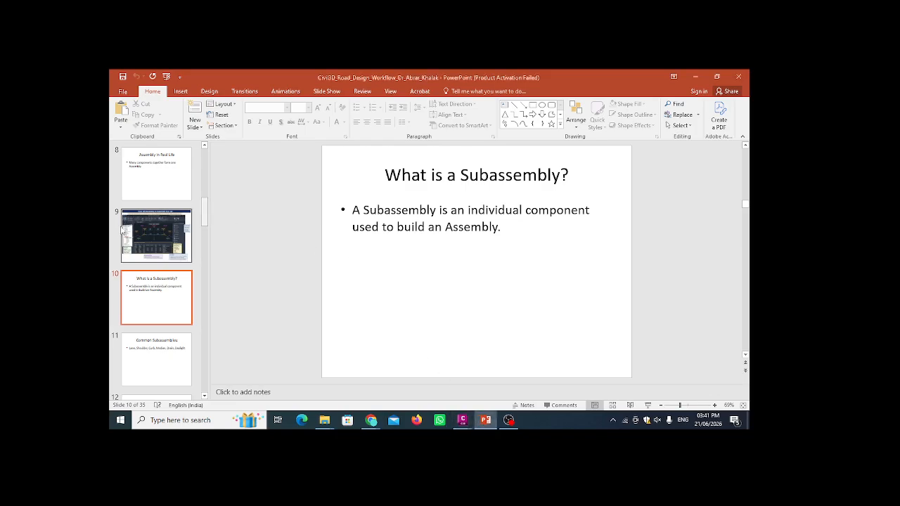
{"action": "left_click", "coordinate": [161, 242]}
{"action": "scroll", "coordinate": [162, 249], "scroll_direction": "up", "scroll_amount": 1}
{"action": "scroll", "coordinate": [161, 248], "scroll_direction": "up", "scroll_amount": 3}
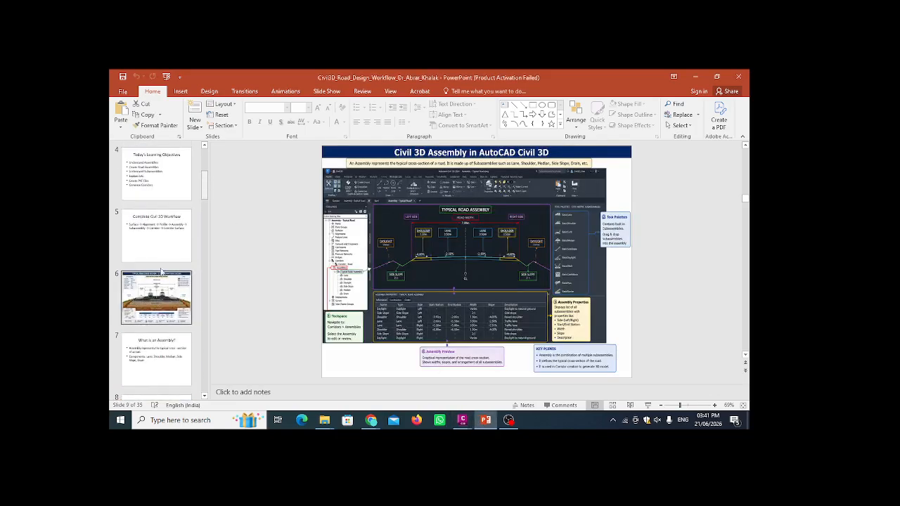
{"action": "left_click", "coordinate": [163, 289]}
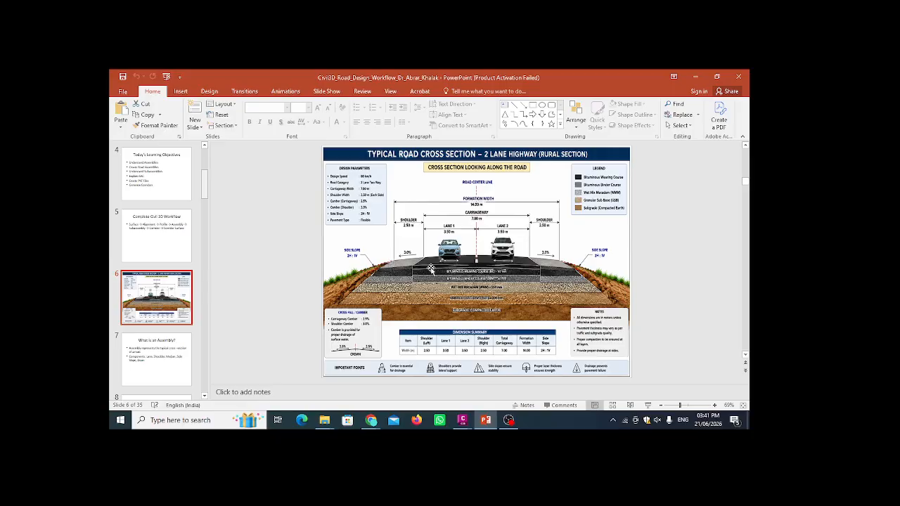
{"action": "key", "text": "Up"}
{"action": "key", "text": "Down"}
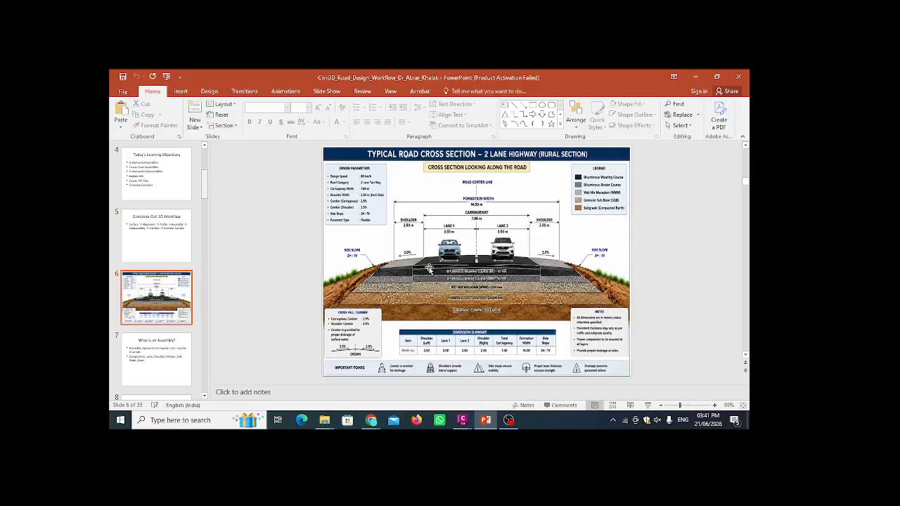
{"action": "mouse_move", "coordinate": [465, 425]}
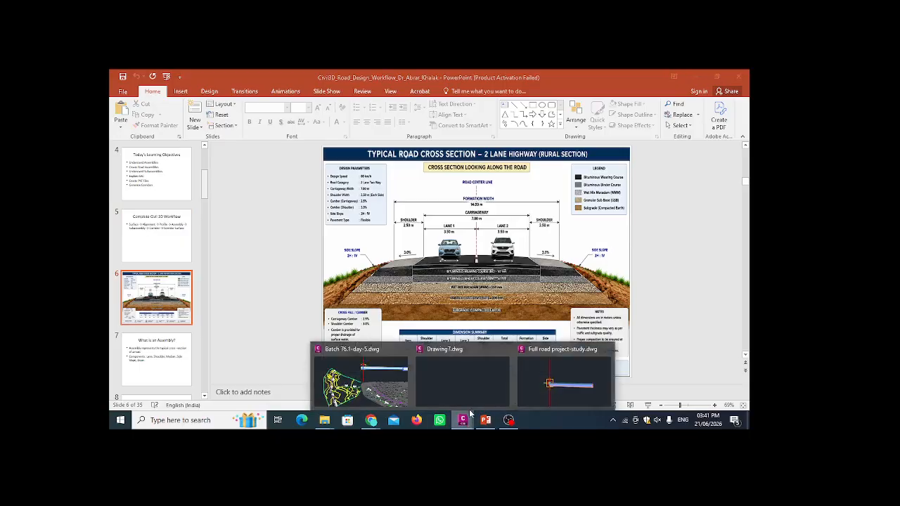
{"action": "left_click", "coordinate": [373, 394]}
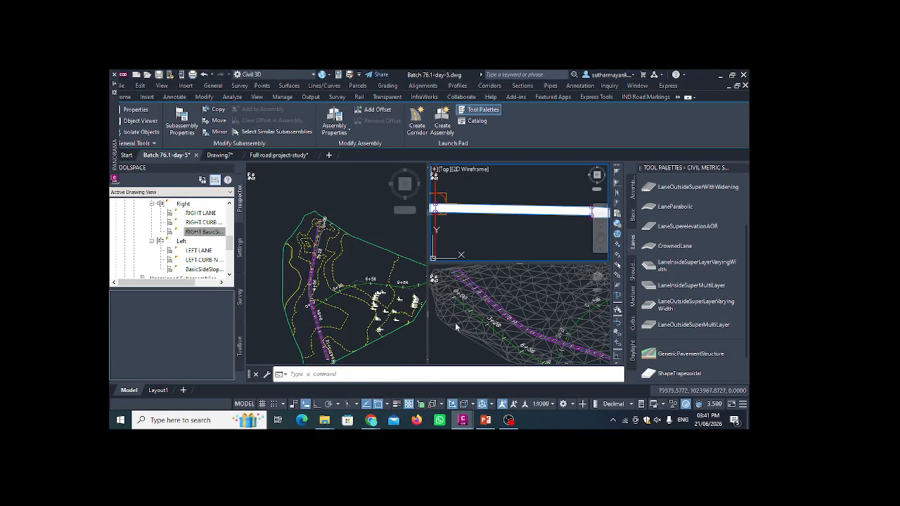
Review the right lane subassembly's depth and default slope among its parameters, and close the properties unchanged
{"action": "left_click", "coordinate": [507, 209]}
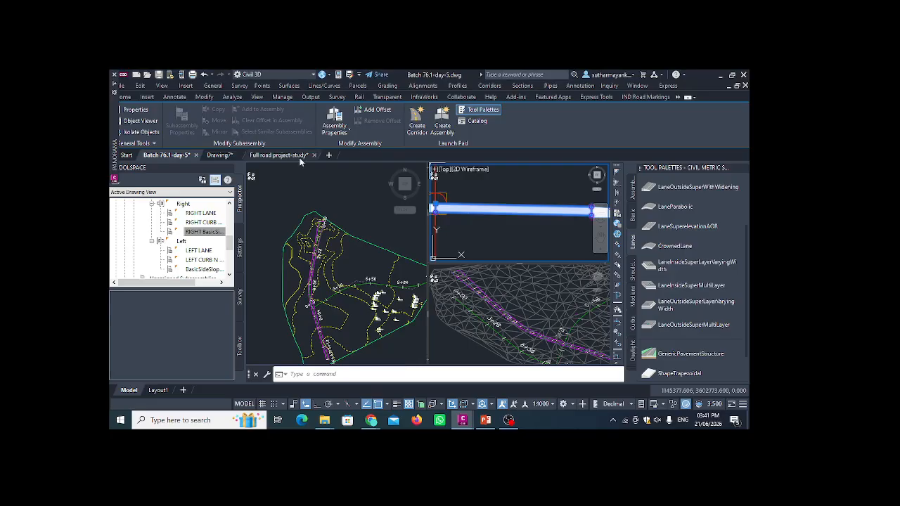
{"action": "mouse_move", "coordinate": [297, 155]}
{"action": "key", "text": "Escape"}
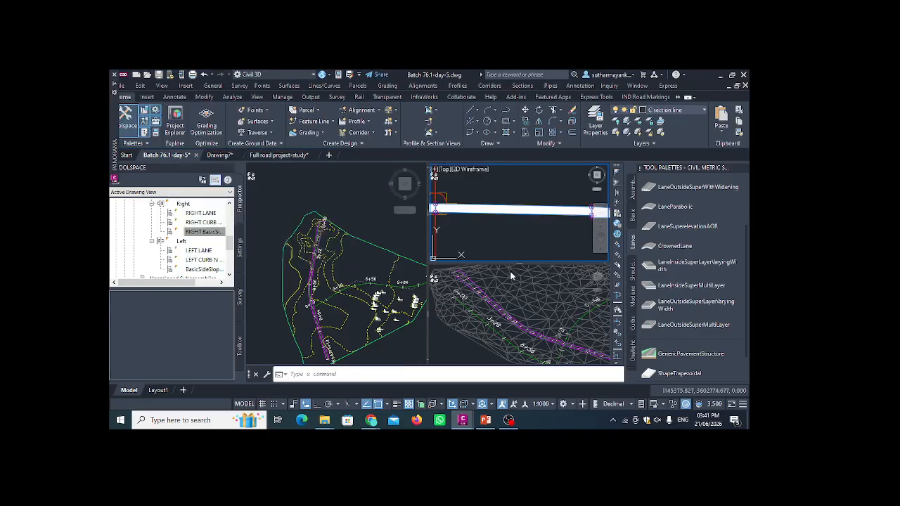
{"action": "left_click", "coordinate": [480, 209]}
{"action": "left_click", "coordinate": [474, 216]}
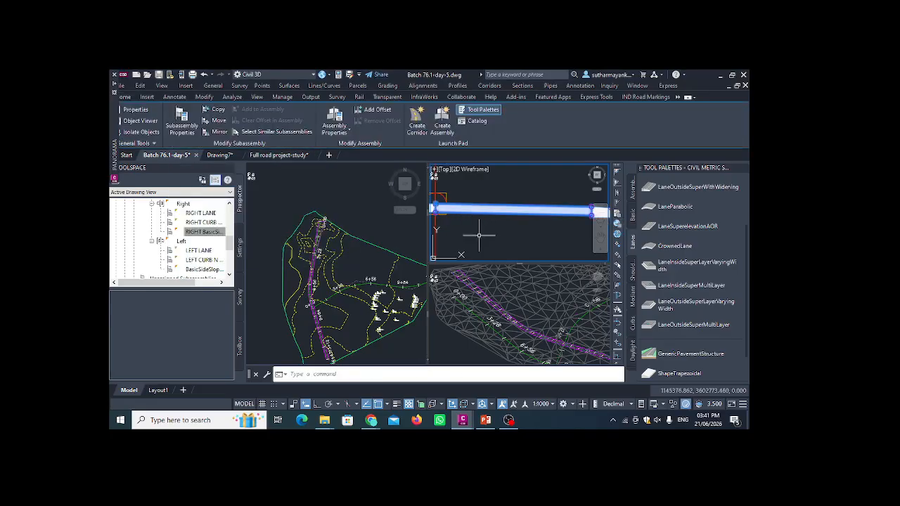
{"action": "left_click", "coordinate": [183, 124]}
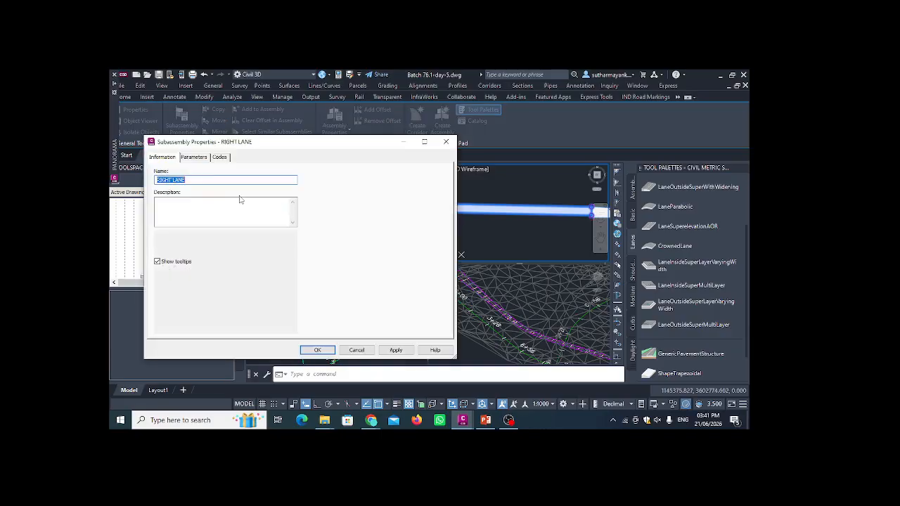
{"action": "left_click", "coordinate": [194, 157]}
{"action": "left_click", "coordinate": [184, 222]}
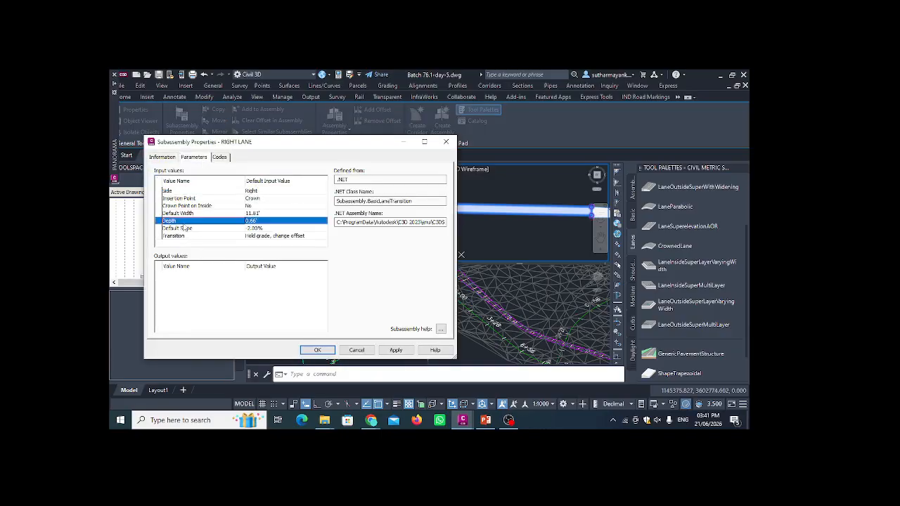
{"action": "left_click", "coordinate": [192, 229]}
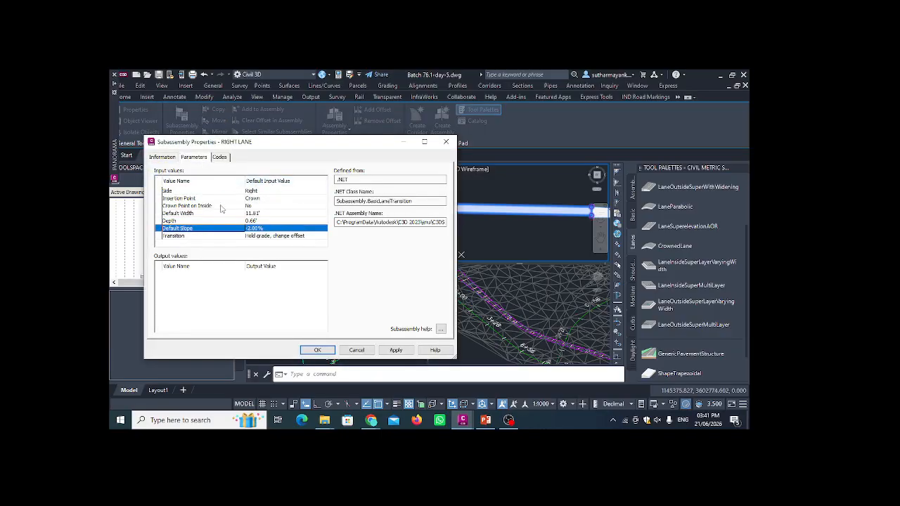
{"action": "left_click", "coordinate": [356, 350]}
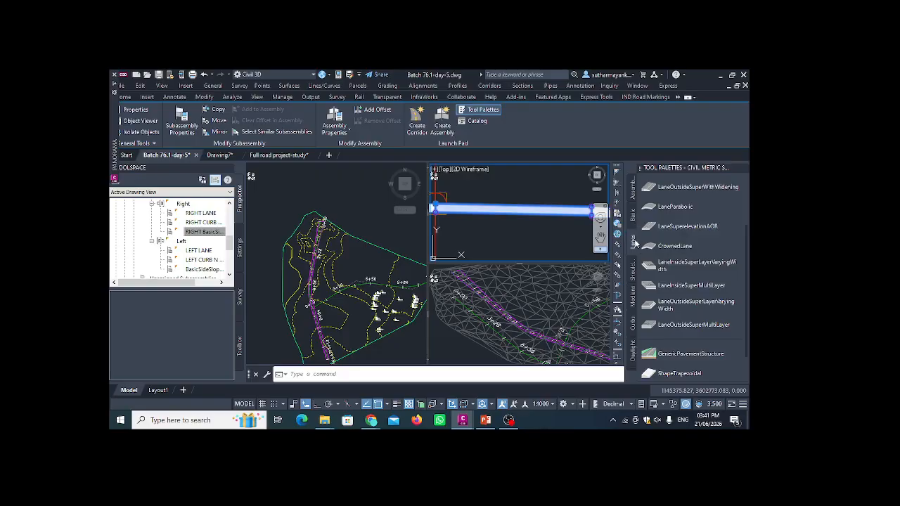
In the Full road project-study drawing, replace the assembly's right lane with a right-side LaneSuperelevationAOR subassembly
{"action": "left_click", "coordinate": [279, 155]}
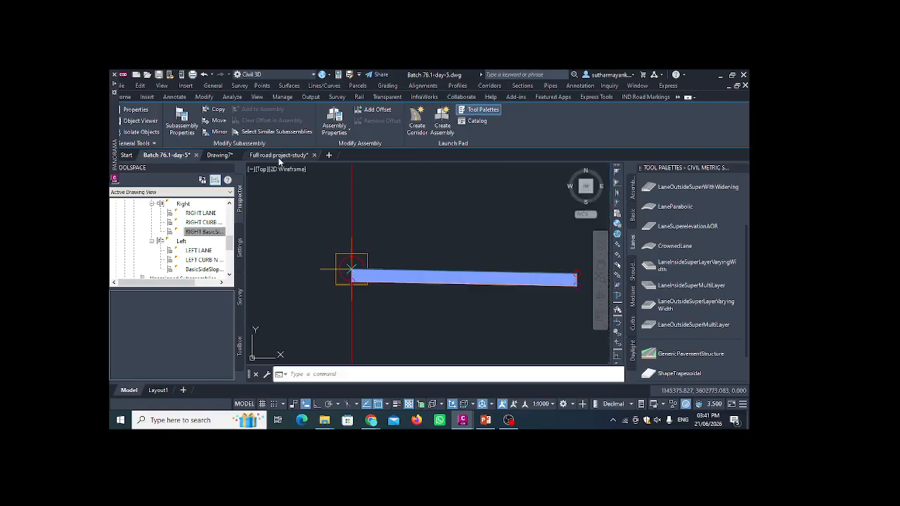
{"action": "scroll", "coordinate": [352, 232], "scroll_direction": "down", "scroll_amount": 2}
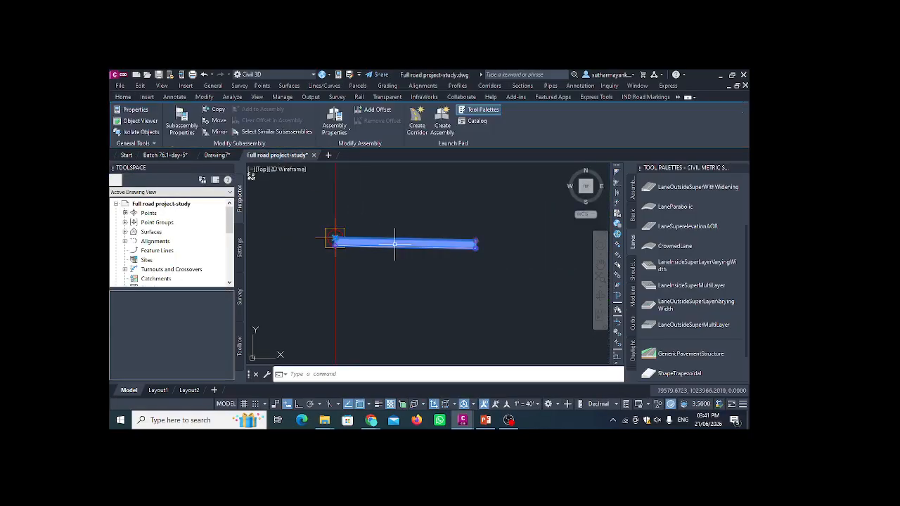
{"action": "key", "text": "Delete"}
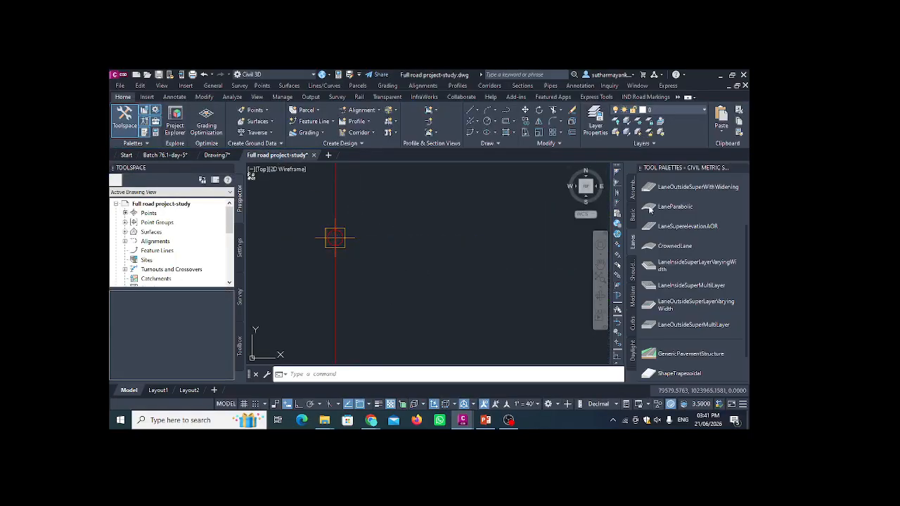
{"action": "left_click", "coordinate": [675, 245]}
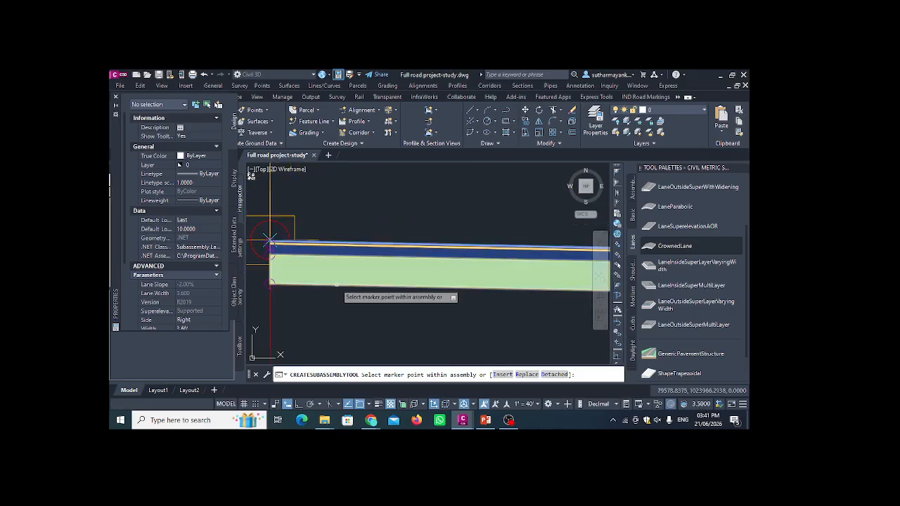
{"action": "key", "text": "Escape"}
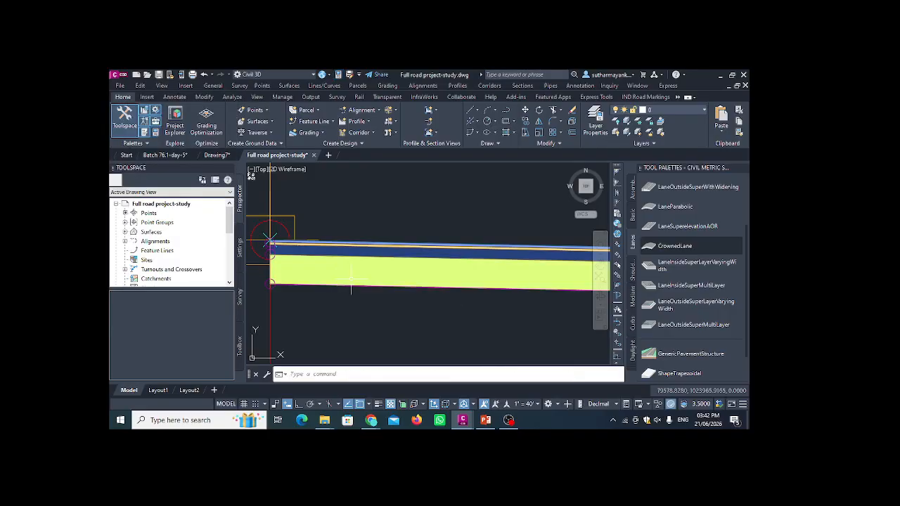
Review the LaneSuperelevationAOR parameters, from the Pave1, Pave2, Base and Sub-base depths to the point codes, and close them unchanged
{"action": "left_click", "coordinate": [351, 285]}
{"action": "left_click", "coordinate": [342, 286]}
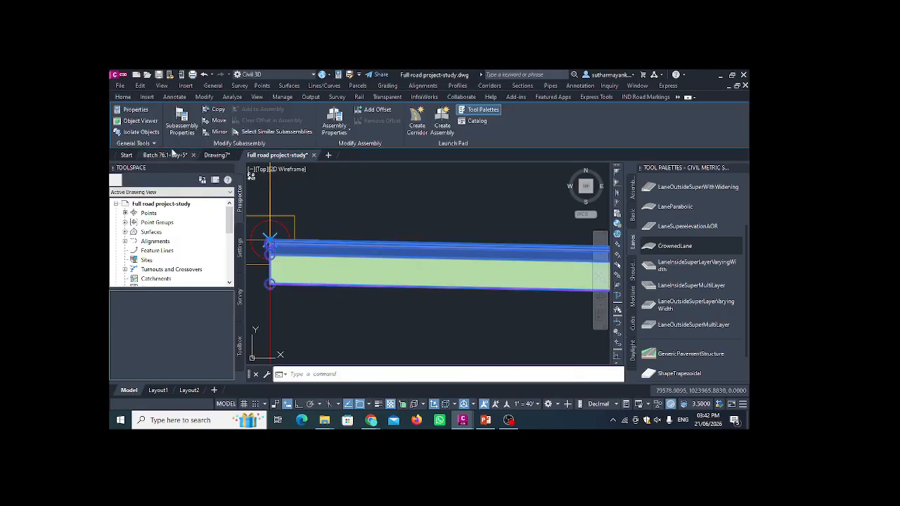
{"action": "left_click", "coordinate": [181, 124]}
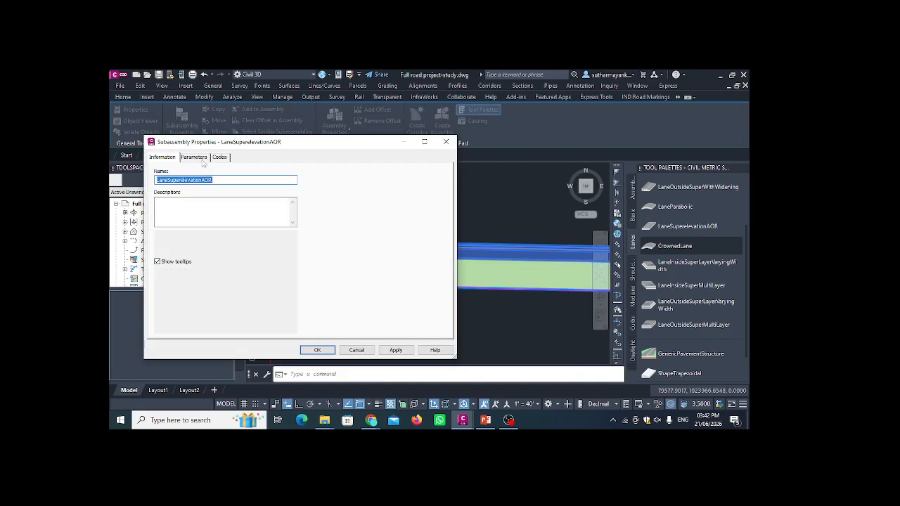
{"action": "left_click", "coordinate": [446, 141]}
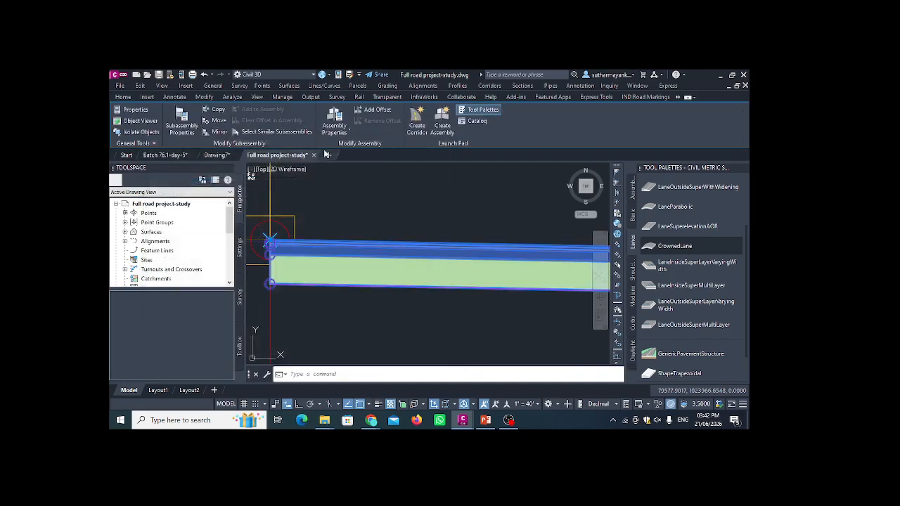
{"action": "left_click", "coordinate": [190, 128]}
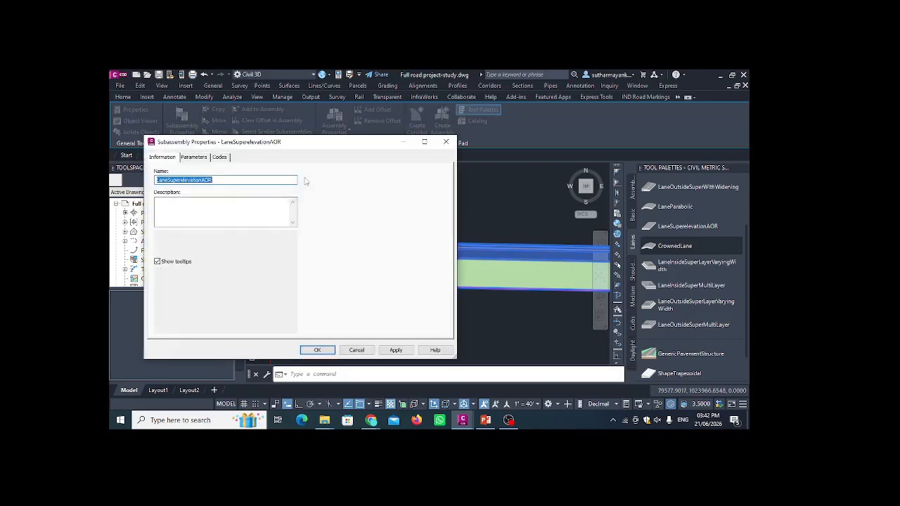
{"action": "left_click", "coordinate": [195, 158]}
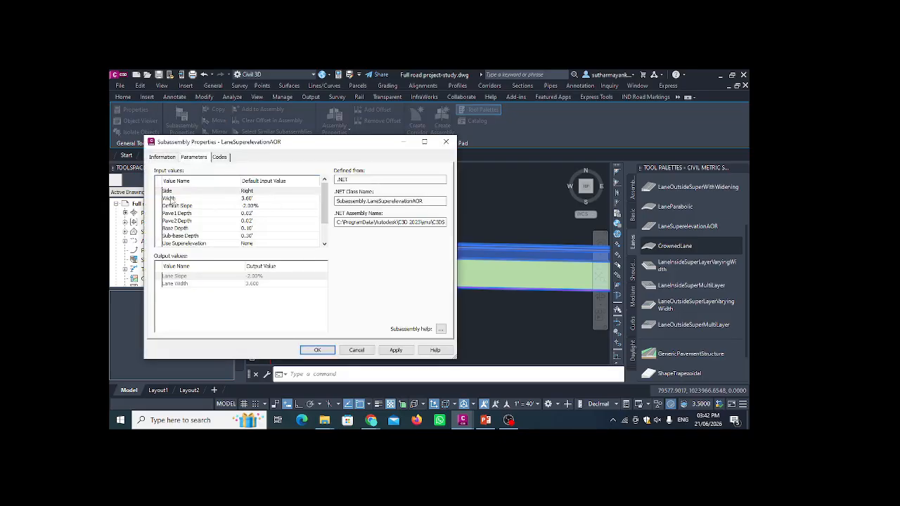
{"action": "left_click", "coordinate": [244, 213]}
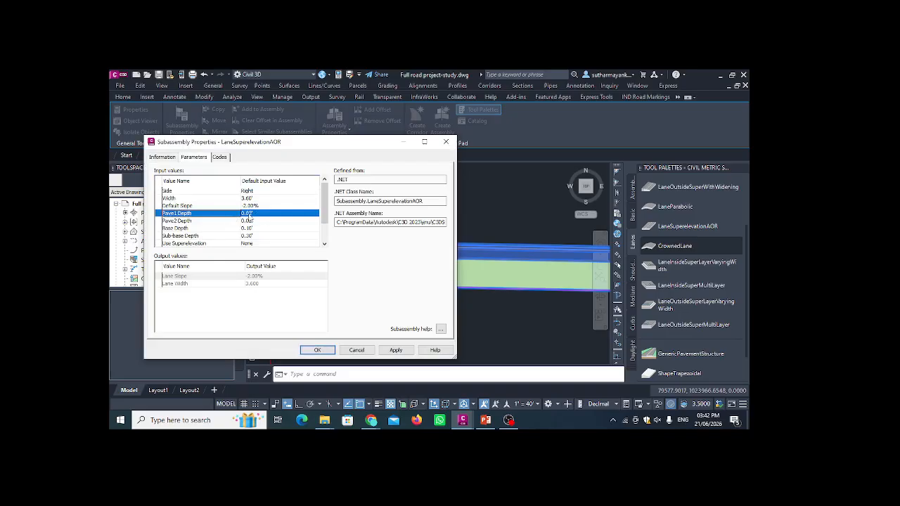
{"action": "left_click", "coordinate": [174, 221]}
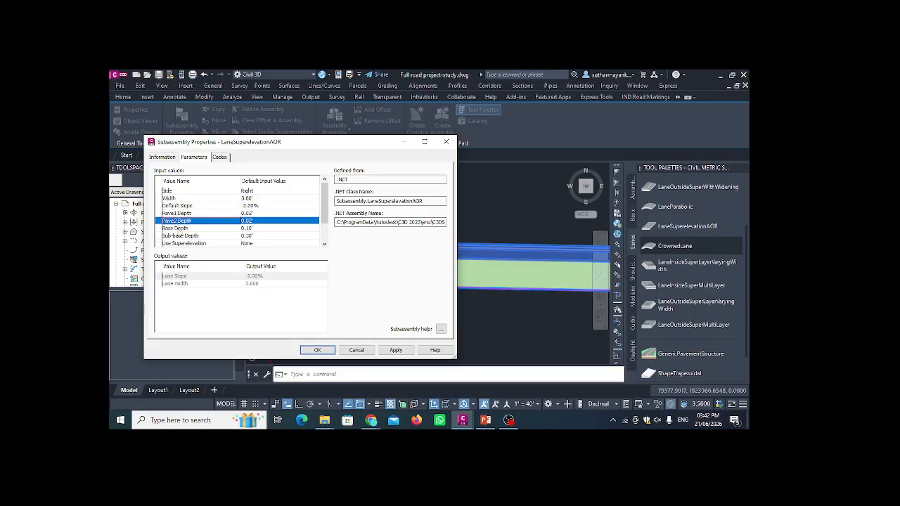
{"action": "left_click", "coordinate": [180, 229]}
{"action": "left_click", "coordinate": [181, 235]}
{"action": "scroll", "coordinate": [204, 224], "scroll_direction": "down", "scroll_amount": 2}
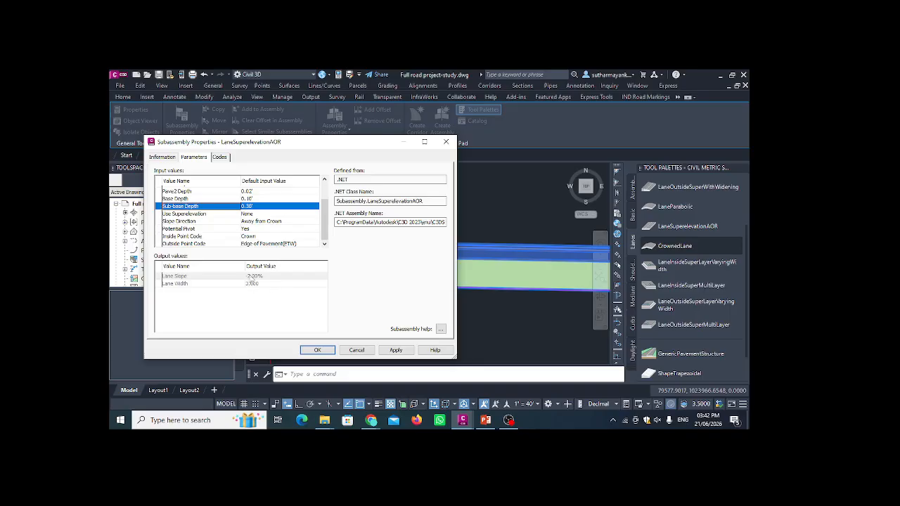
{"action": "left_click", "coordinate": [446, 142]}
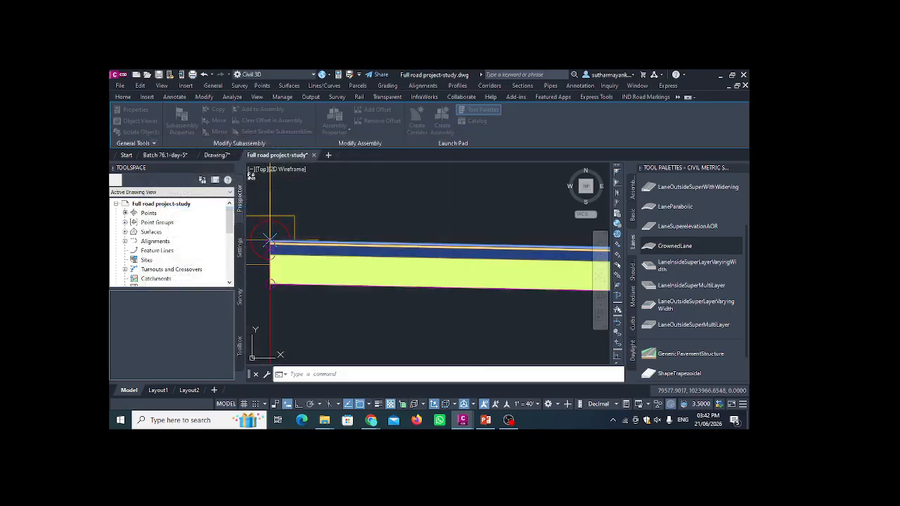
Examine the pavement layers of the LaneSuperelevationAOR lane from the assembly's centre marker out to the lane's outer edge
{"action": "scroll", "coordinate": [331, 235], "scroll_direction": "up", "scroll_amount": 1}
{"action": "scroll", "coordinate": [329, 238], "scroll_direction": "down", "scroll_amount": 1}
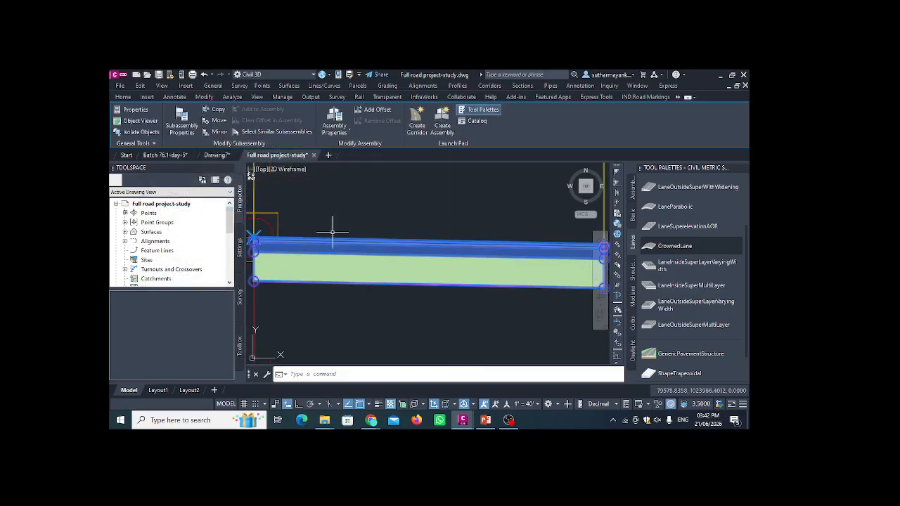
{"action": "key", "text": "Escape"}
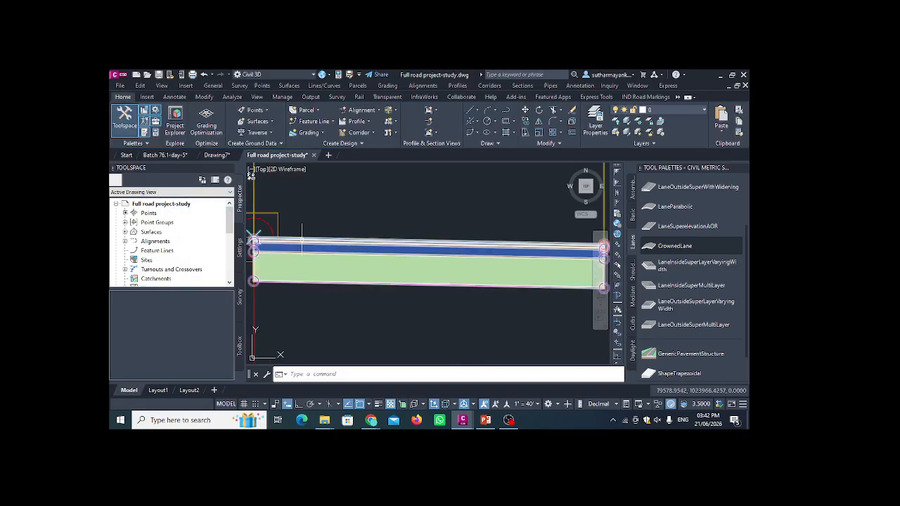
{"action": "scroll", "coordinate": [304, 239], "scroll_direction": "down", "scroll_amount": 1}
{"action": "scroll", "coordinate": [330, 238], "scroll_direction": "up", "scroll_amount": 1}
{"action": "scroll", "coordinate": [321, 243], "scroll_direction": "down", "scroll_amount": 1}
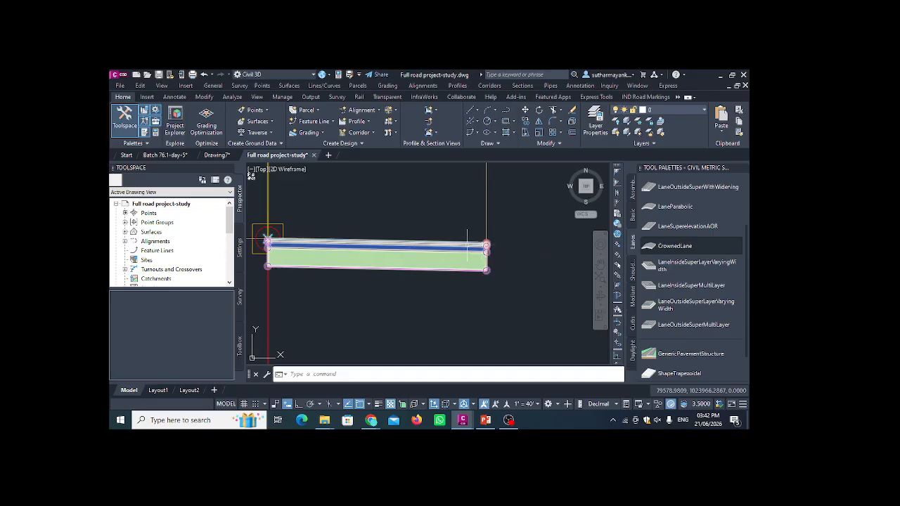
{"action": "left_click", "coordinate": [364, 251]}
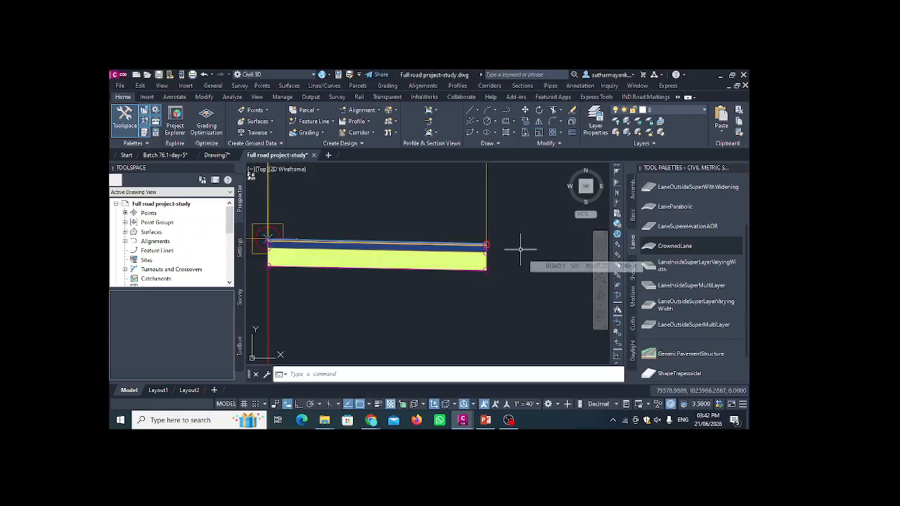
{"action": "left_click", "coordinate": [388, 246]}
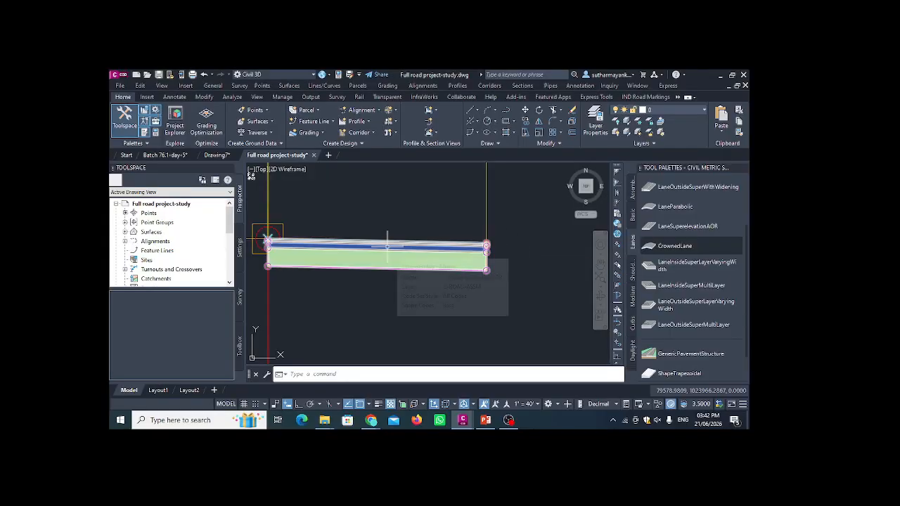
{"action": "left_click", "coordinate": [388, 246]}
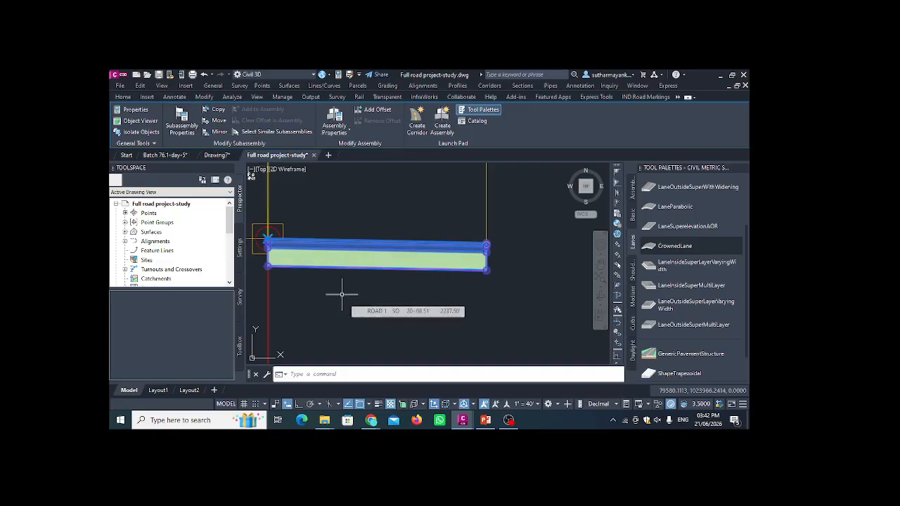
{"action": "key", "text": "Escape"}
{"action": "scroll", "coordinate": [358, 232], "scroll_direction": "up", "scroll_amount": 4}
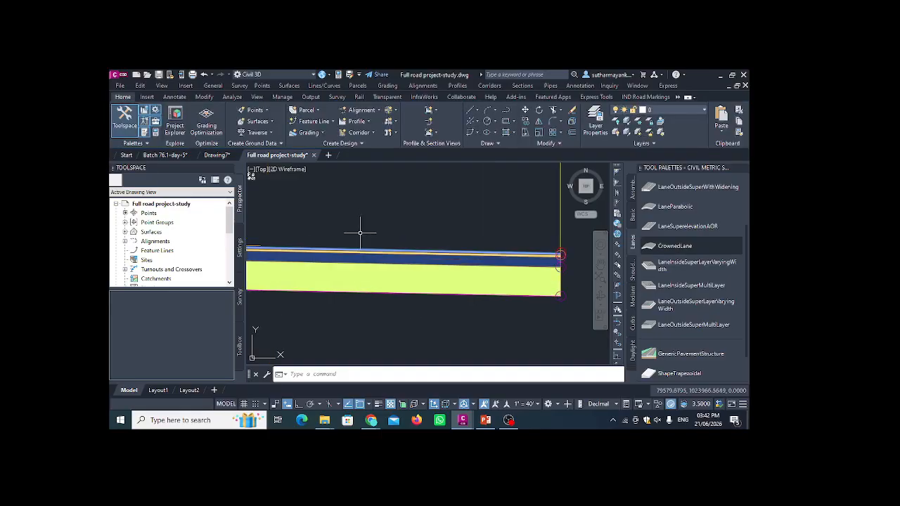
{"action": "scroll", "coordinate": [358, 235], "scroll_direction": "down", "scroll_amount": 2}
{"action": "scroll", "coordinate": [398, 232], "scroll_direction": "down", "scroll_amount": 2}
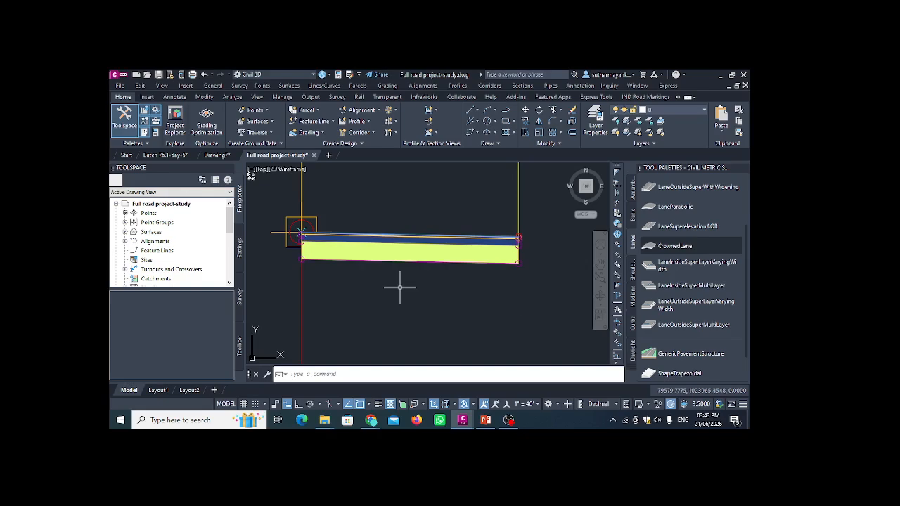
{"action": "scroll", "coordinate": [455, 287], "scroll_direction": "down", "scroll_amount": 2}
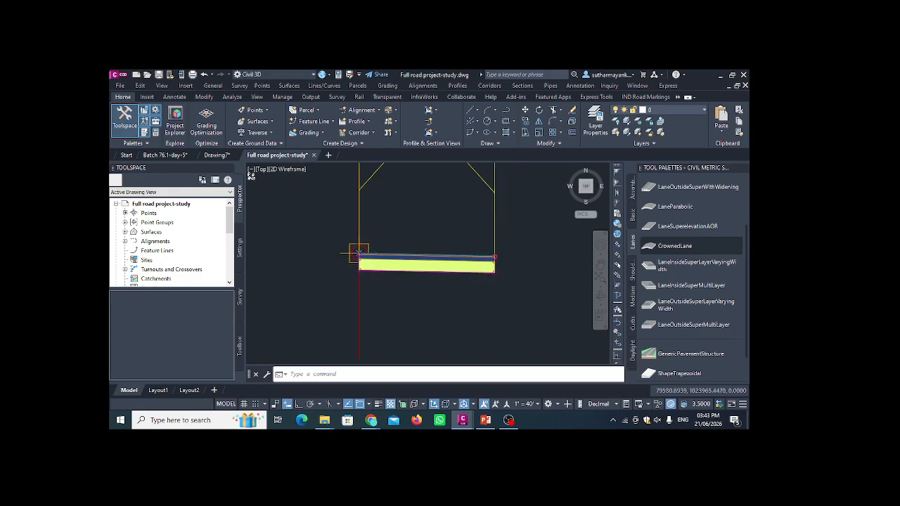
Return to the Batch 76.1-day-5 drawing and examine the assembly's right curb with its cut and fill slopes
{"action": "left_click", "coordinate": [173, 158]}
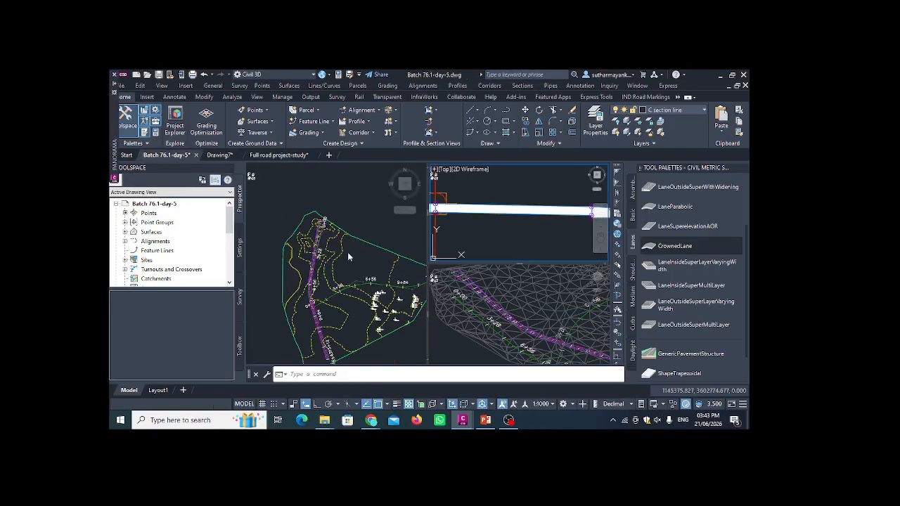
{"action": "left_click", "coordinate": [445, 218]}
{"action": "scroll", "coordinate": [472, 216], "scroll_direction": "down", "scroll_amount": 2}
{"action": "key", "text": "Escape"}
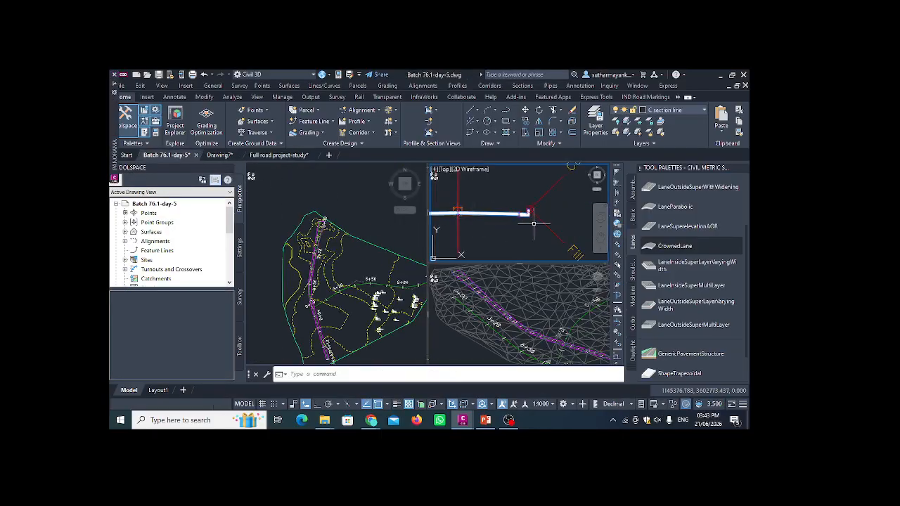
{"action": "scroll", "coordinate": [547, 202], "scroll_direction": "up", "scroll_amount": 1}
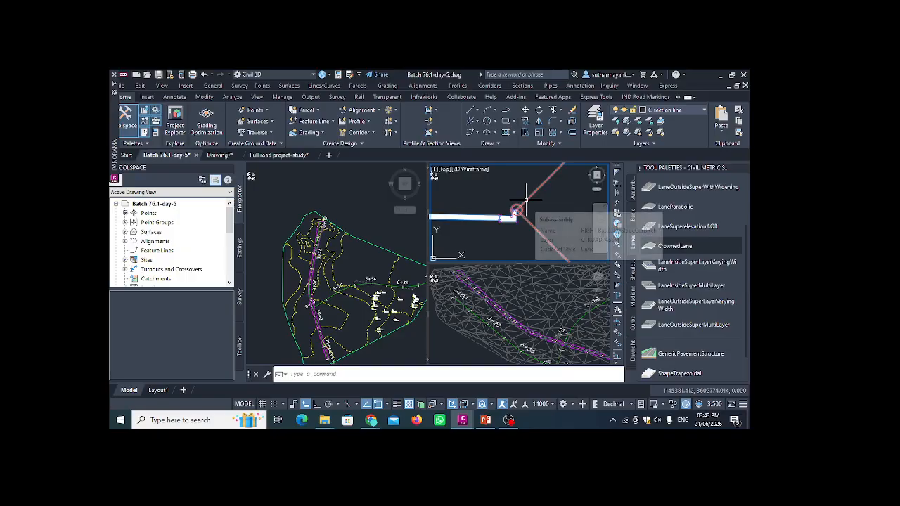
{"action": "left_click", "coordinate": [533, 204]}
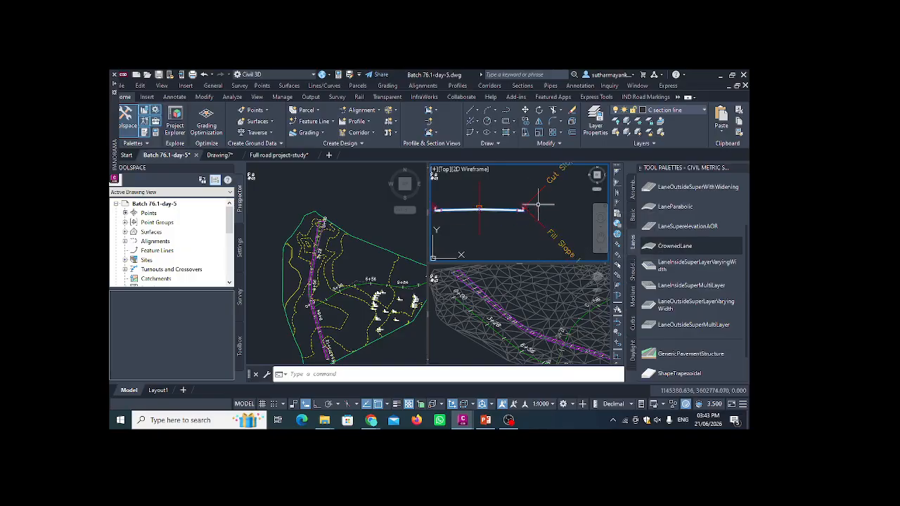
{"action": "middle_click_drag", "start_coordinate": [538, 205], "coordinate": [523, 207]}
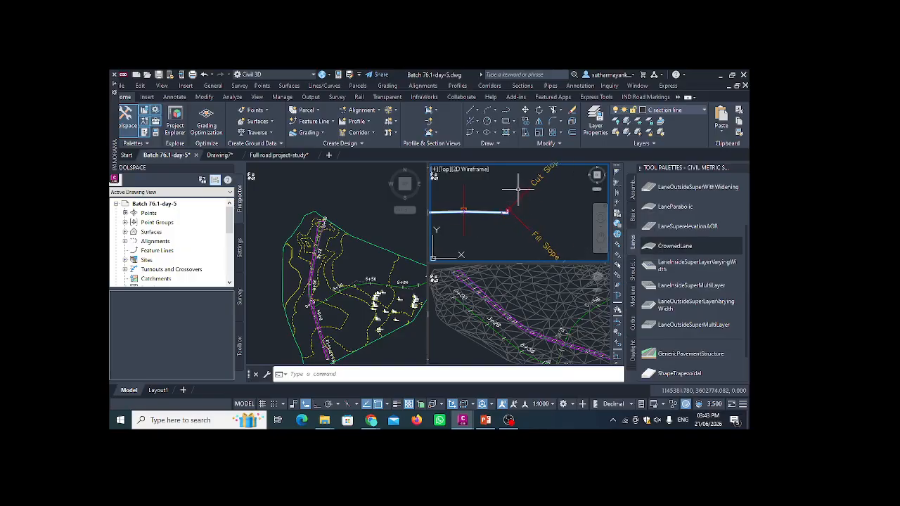
Show the Basic subassemblies and examine the assembly's right lane from the centre marker out to its joint with the curb
{"action": "left_click", "coordinate": [634, 215]}
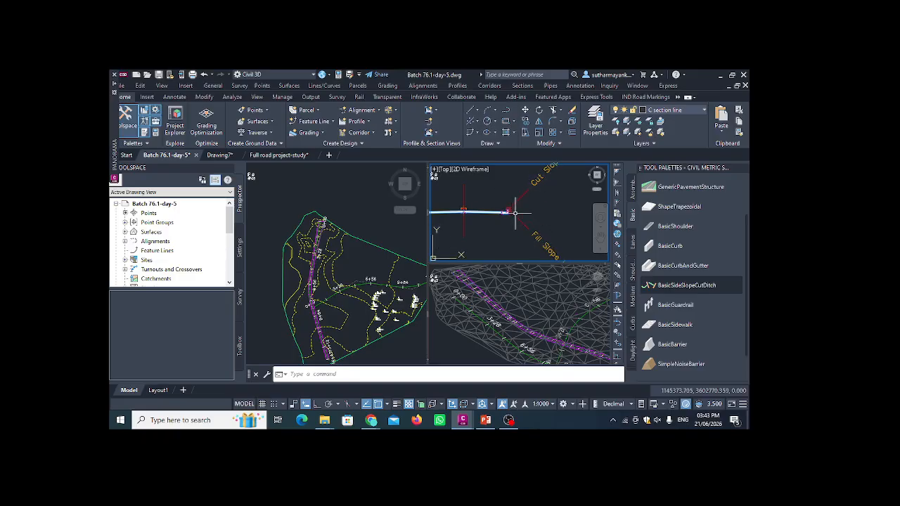
{"action": "scroll", "coordinate": [464, 211], "scroll_direction": "up", "scroll_amount": 5}
{"action": "middle_click_drag", "start_coordinate": [466, 211], "coordinate": [549, 209]}
{"action": "middle_click_drag", "start_coordinate": [480, 217], "coordinate": [481, 197]}
{"action": "scroll", "coordinate": [464, 201], "scroll_direction": "up", "scroll_amount": 2}
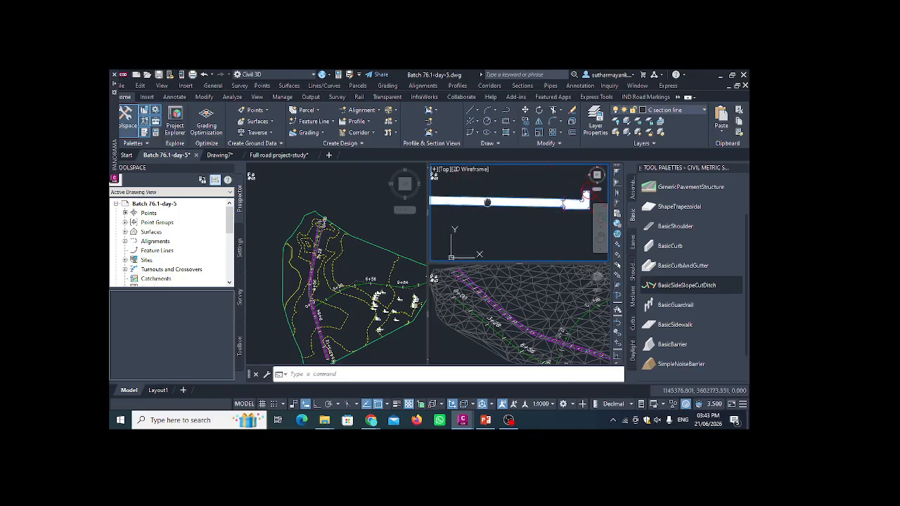
{"action": "middle_click_drag", "start_coordinate": [589, 202], "coordinate": [446, 199]}
{"action": "scroll", "coordinate": [450, 195], "scroll_direction": "up", "scroll_amount": 2}
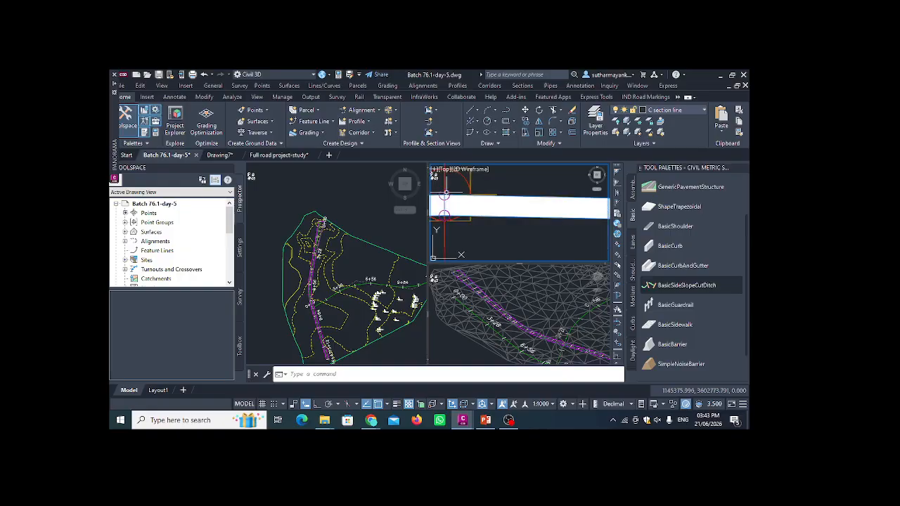
{"action": "scroll", "coordinate": [448, 189], "scroll_direction": "up", "scroll_amount": 2}
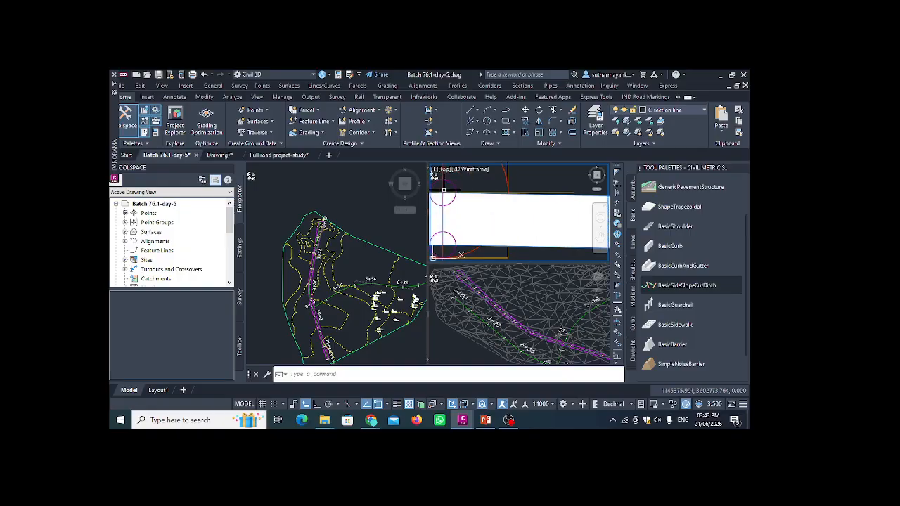
{"action": "scroll", "coordinate": [466, 194], "scroll_direction": "down", "scroll_amount": 2}
{"action": "middle_click_drag", "start_coordinate": [519, 194], "coordinate": [478, 195]}
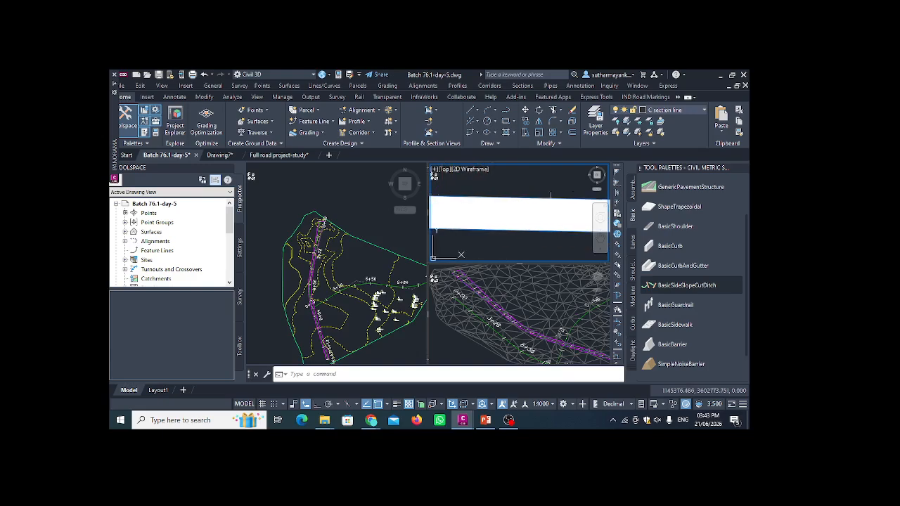
{"action": "middle_click_drag", "start_coordinate": [552, 194], "coordinate": [457, 193]}
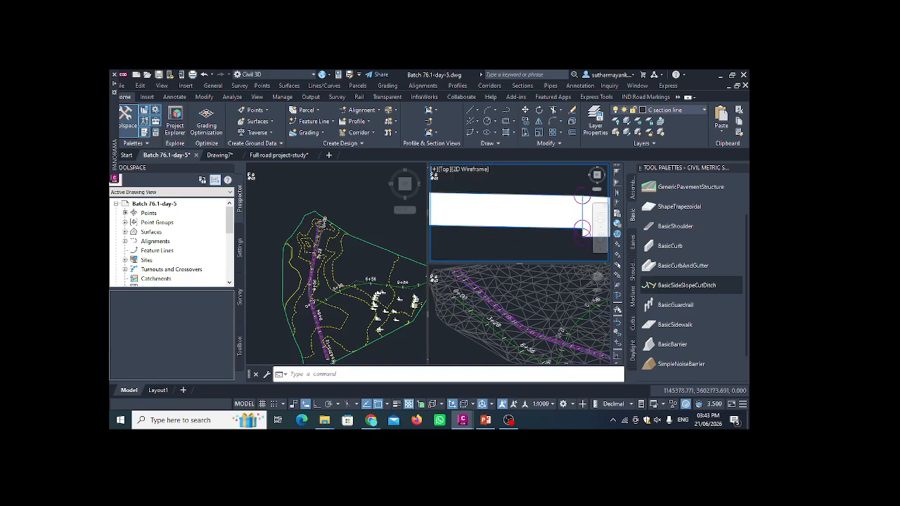
{"action": "scroll", "coordinate": [450, 190], "scroll_direction": "down", "scroll_amount": 2}
{"action": "scroll", "coordinate": [498, 194], "scroll_direction": "up", "scroll_amount": 2}
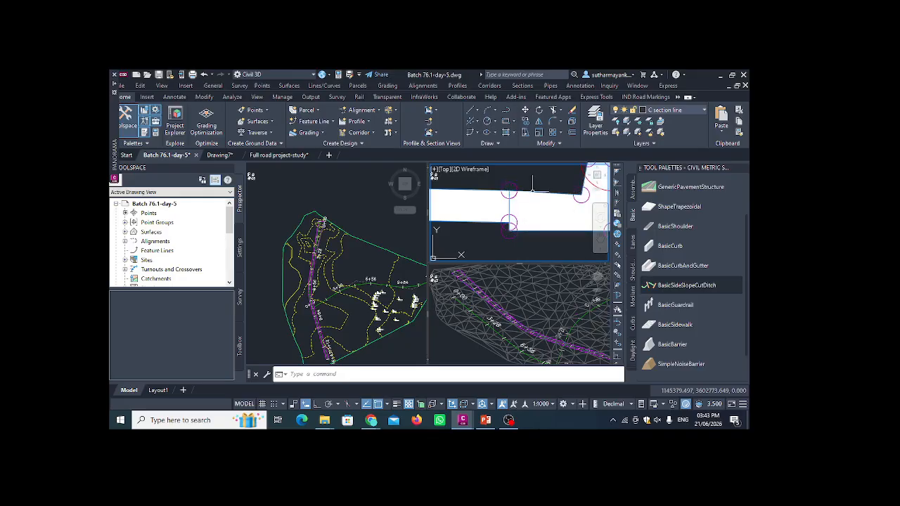
{"action": "middle_click_drag", "start_coordinate": [578, 194], "coordinate": [499, 204]}
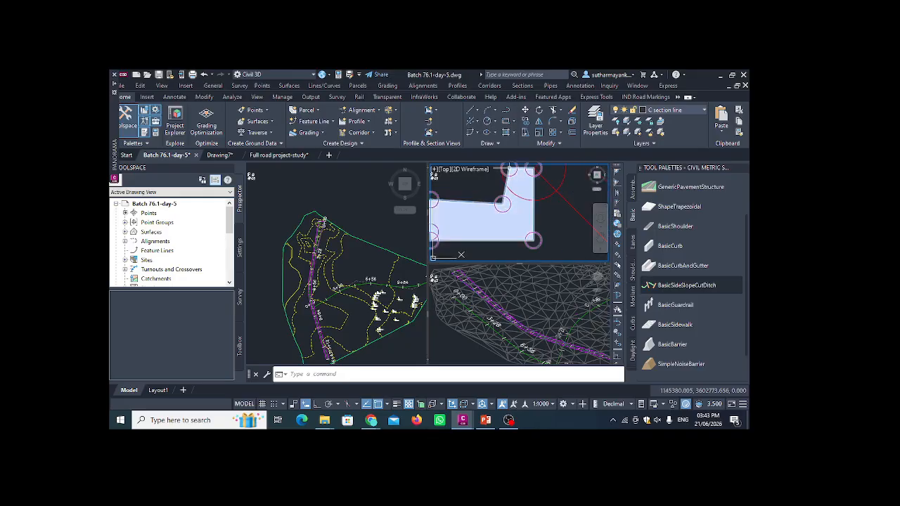
Examine the top of the right curb and the cut and fill slopes of the BasicSideSlopeCutDitch attached to it
{"action": "scroll", "coordinate": [533, 166], "scroll_direction": "down", "scroll_amount": 3}
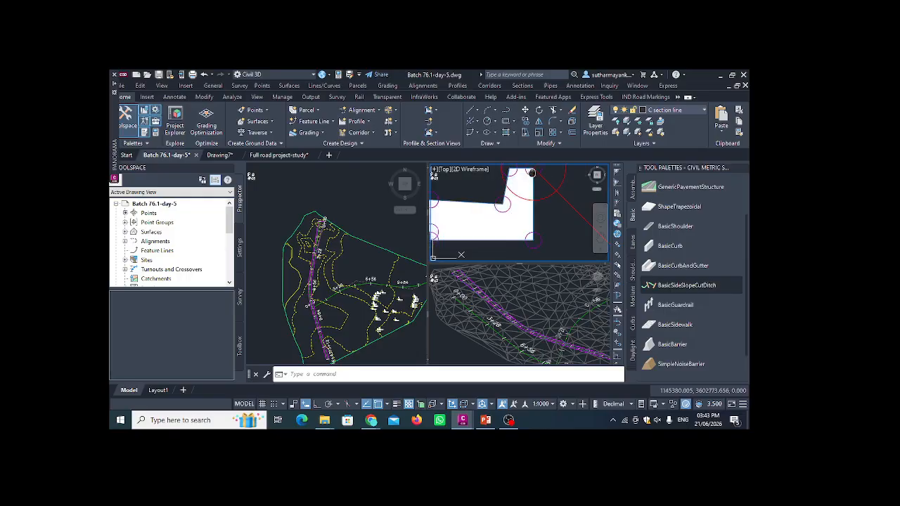
{"action": "middle_click_drag", "start_coordinate": [509, 170], "coordinate": [498, 186]}
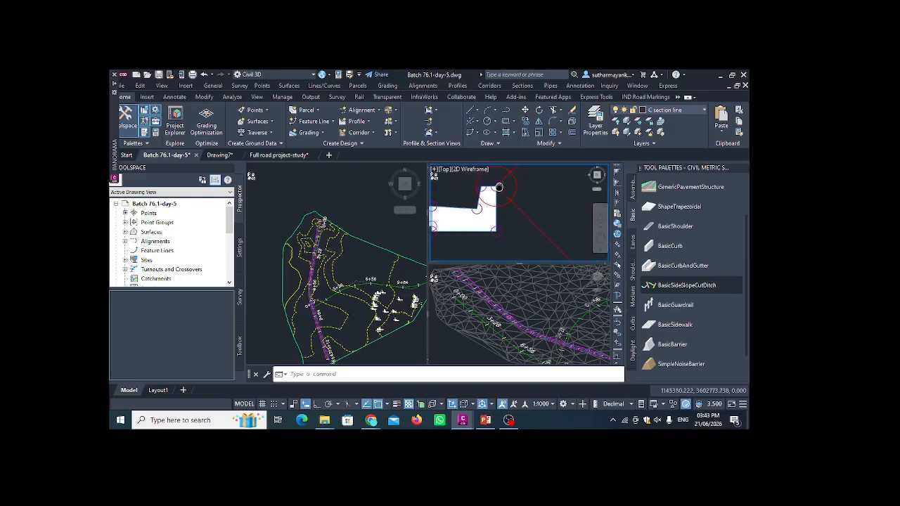
{"action": "scroll", "coordinate": [498, 186], "scroll_direction": "down", "scroll_amount": 1}
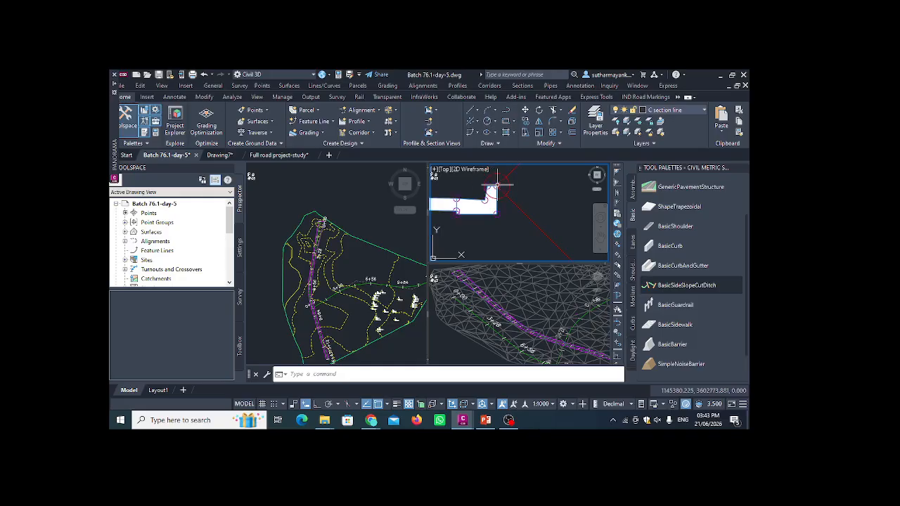
{"action": "scroll", "coordinate": [498, 186], "scroll_direction": "down", "scroll_amount": 2}
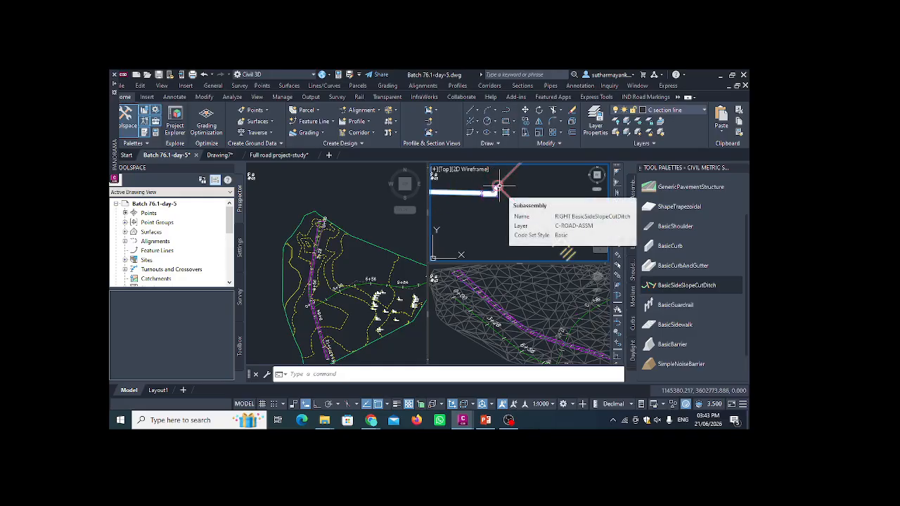
{"action": "middle_click_drag", "start_coordinate": [498, 186], "coordinate": [479, 247]}
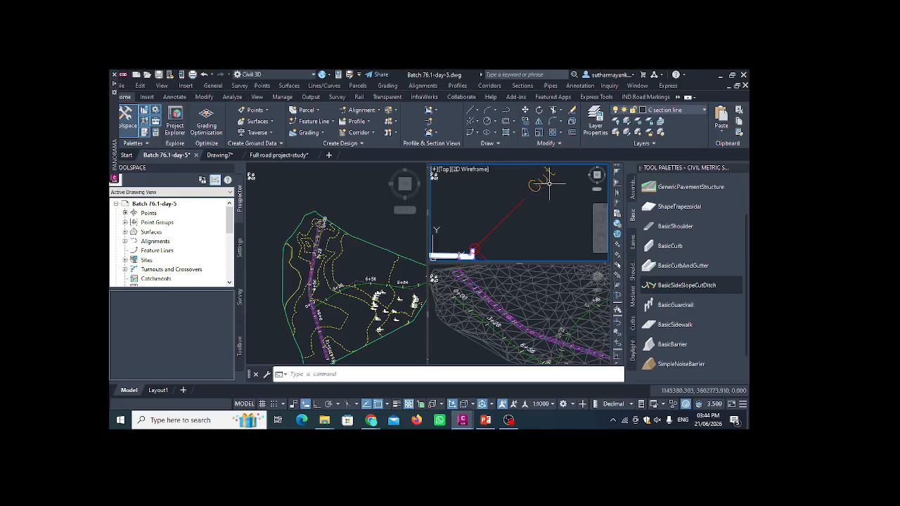
{"action": "middle_click_drag", "start_coordinate": [508, 237], "coordinate": [510, 166]}
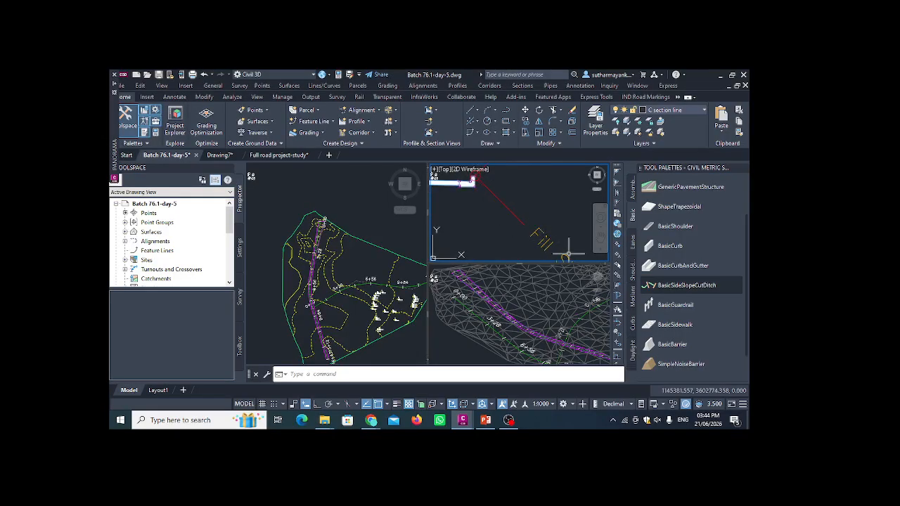
{"action": "scroll", "coordinate": [570, 242], "scroll_direction": "down", "scroll_amount": 2}
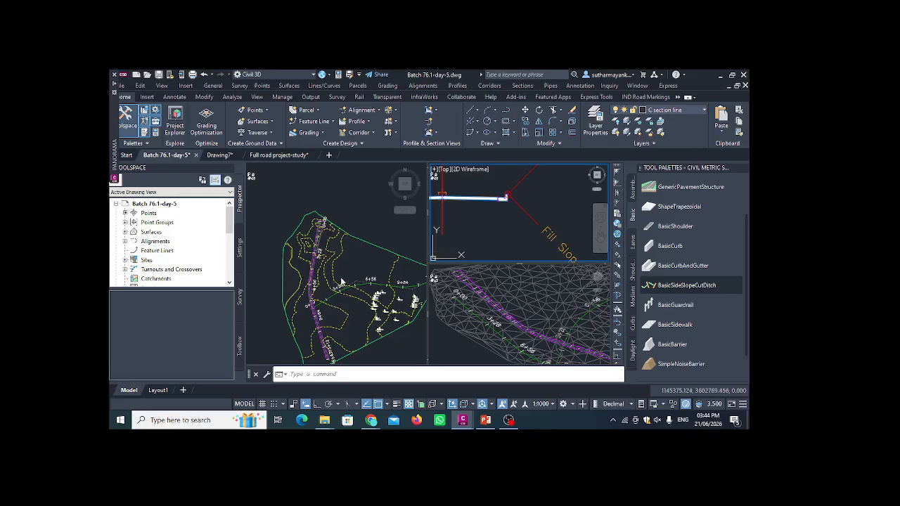
Highlight the road corridor and inspect it against the surface in the plan and SW isometric views, clearing the selection at the end
{"action": "left_click", "coordinate": [334, 254]}
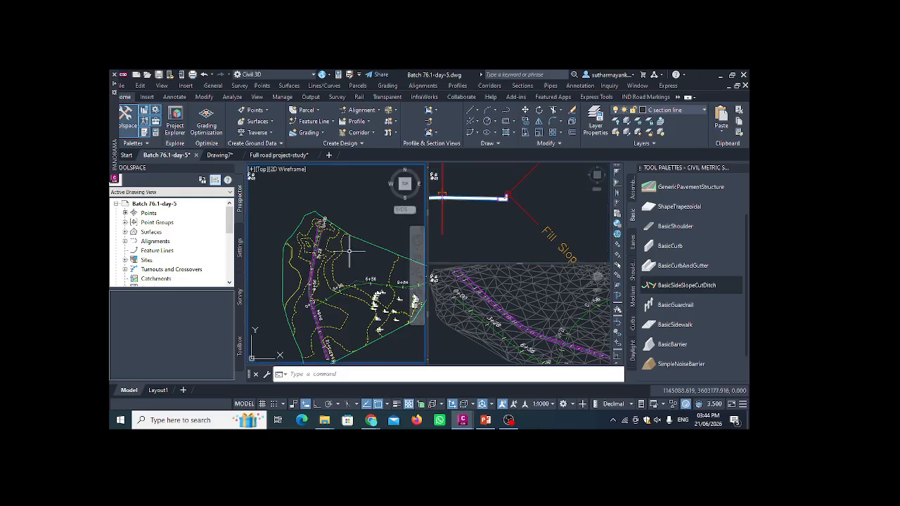
{"action": "scroll", "coordinate": [311, 273], "scroll_direction": "up", "scroll_amount": 2}
{"action": "scroll", "coordinate": [314, 273], "scroll_direction": "up", "scroll_amount": 3}
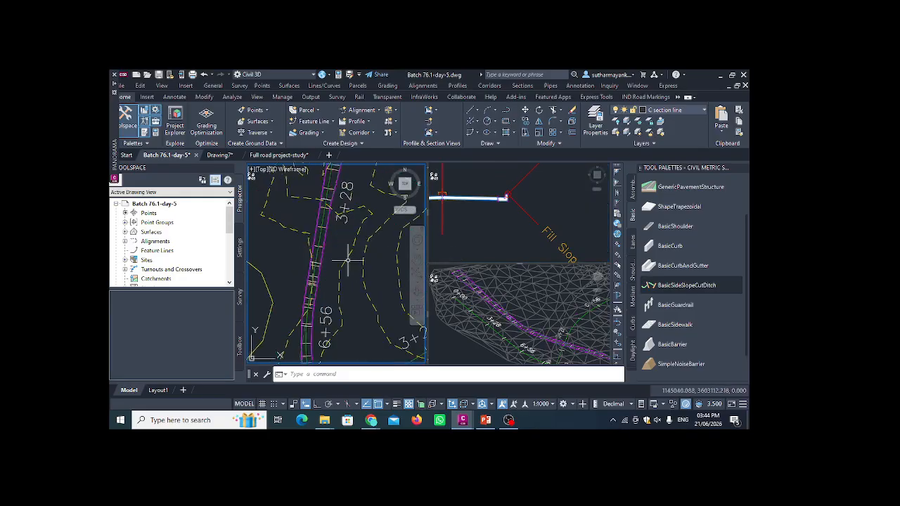
{"action": "left_click", "coordinate": [347, 262]}
{"action": "scroll", "coordinate": [350, 259], "scroll_direction": "down", "scroll_amount": 2}
{"action": "key", "text": "Escape"}
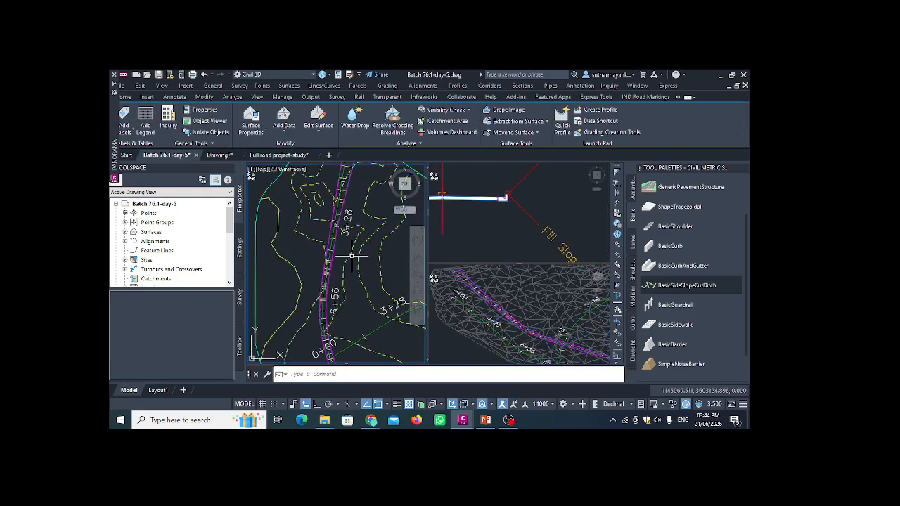
{"action": "left_click", "coordinate": [330, 251]}
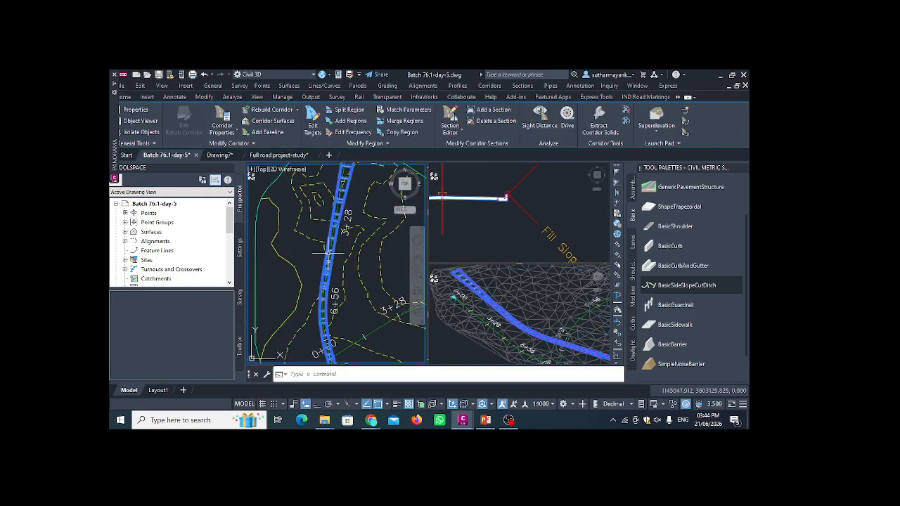
{"action": "left_click", "coordinate": [483, 314]}
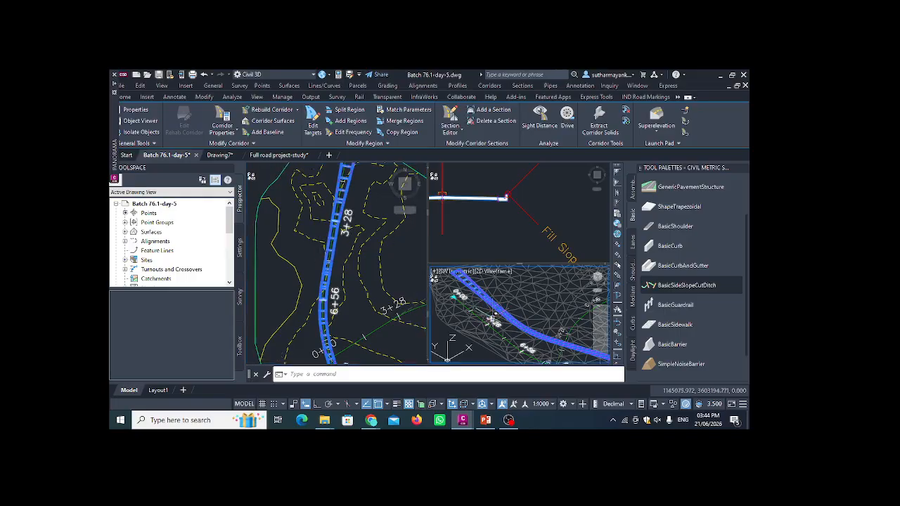
{"action": "scroll", "coordinate": [492, 309], "scroll_direction": "up", "scroll_amount": 5}
{"action": "left_click", "coordinate": [500, 308]}
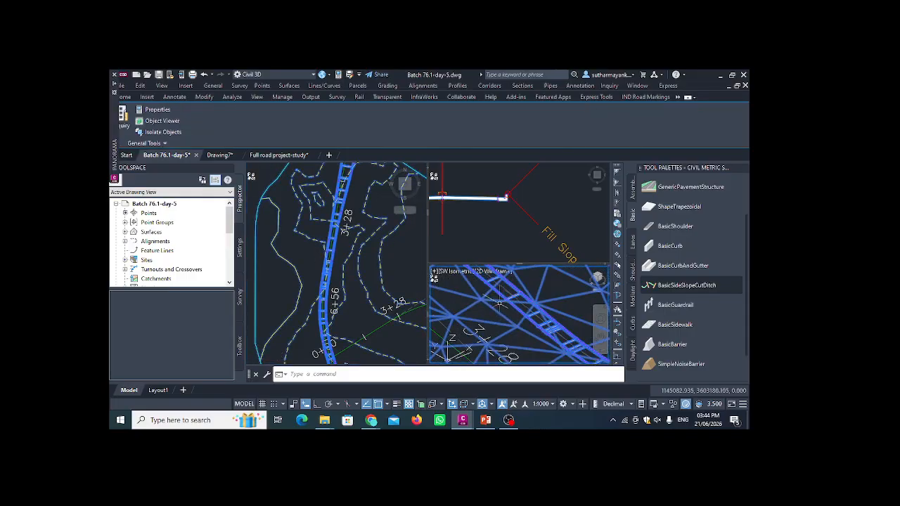
{"action": "scroll", "coordinate": [496, 306], "scroll_direction": "up", "scroll_amount": 3}
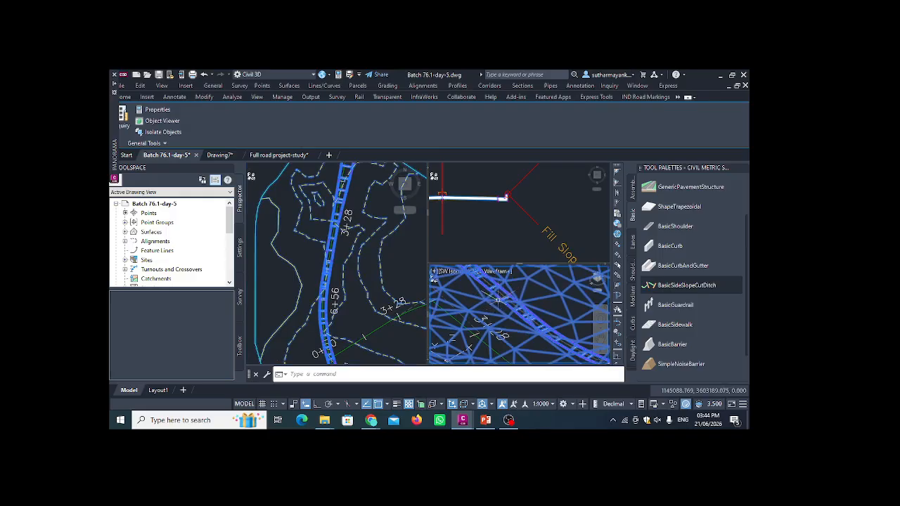
{"action": "key", "text": "Escape"}
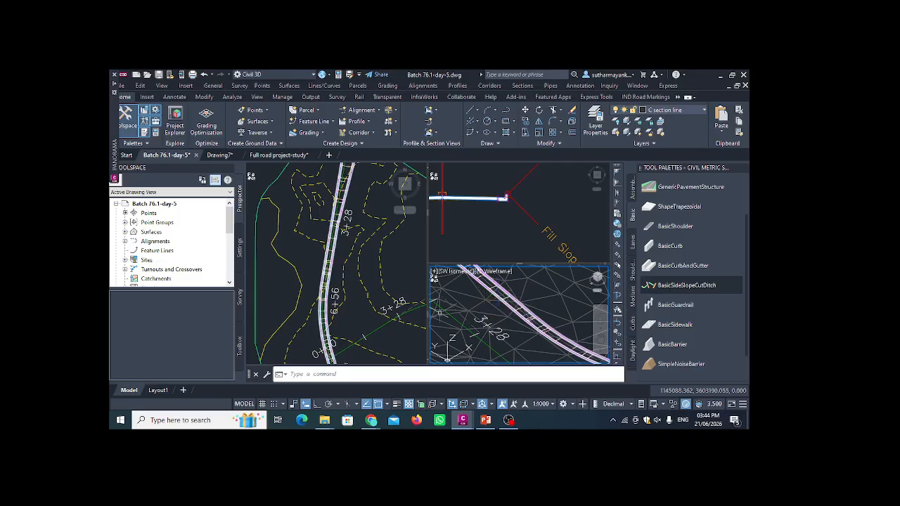
Compare the assembly's right lane and curb with the corridor in the plan view between stations 3+28 and 6+56
{"action": "left_click", "coordinate": [355, 280]}
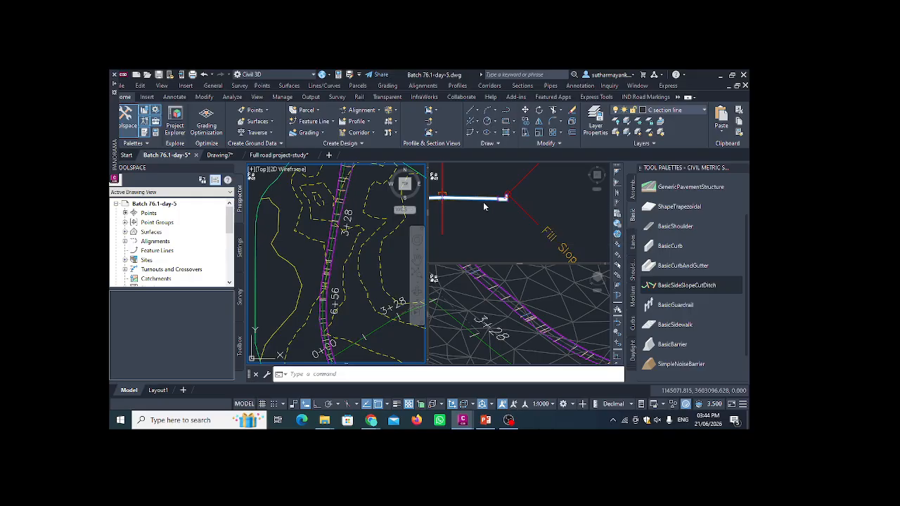
{"action": "scroll", "coordinate": [454, 196], "scroll_direction": "up", "scroll_amount": 2}
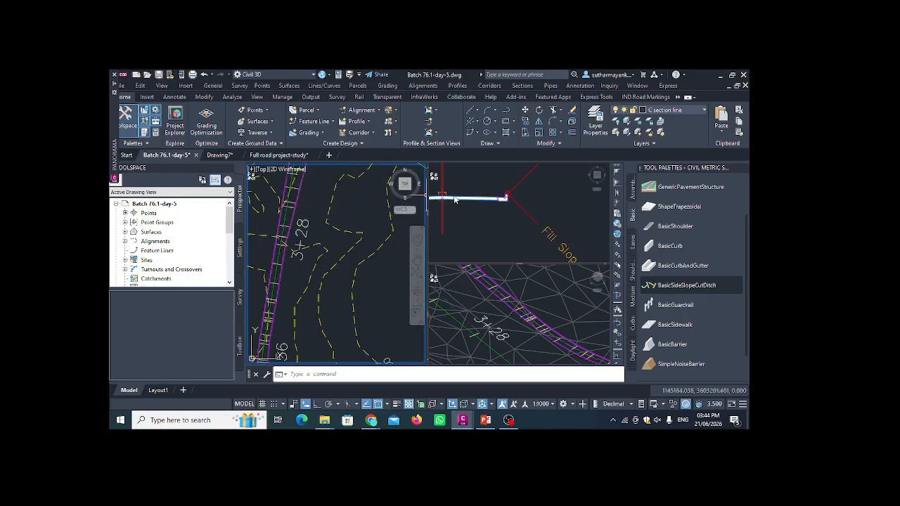
{"action": "left_click", "coordinate": [449, 199]}
{"action": "scroll", "coordinate": [448, 199], "scroll_direction": "up", "scroll_amount": 2}
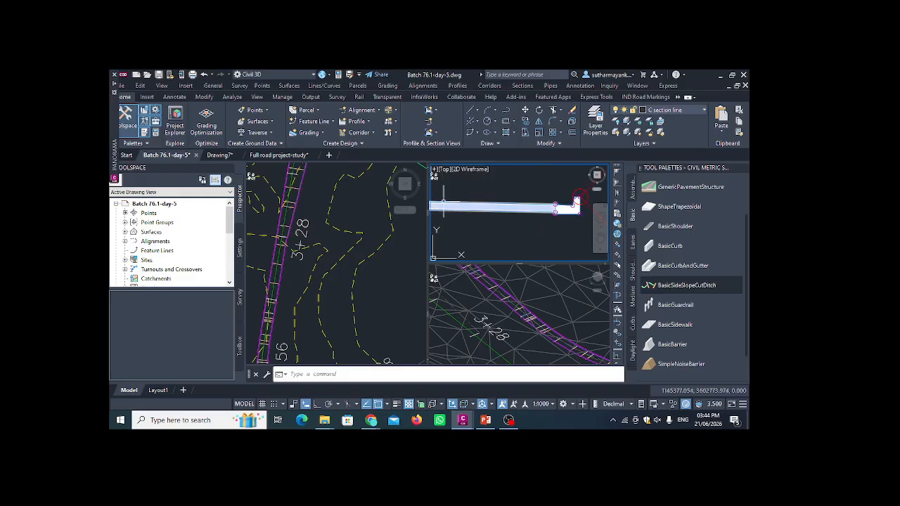
{"action": "scroll", "coordinate": [511, 200], "scroll_direction": "down", "scroll_amount": 2}
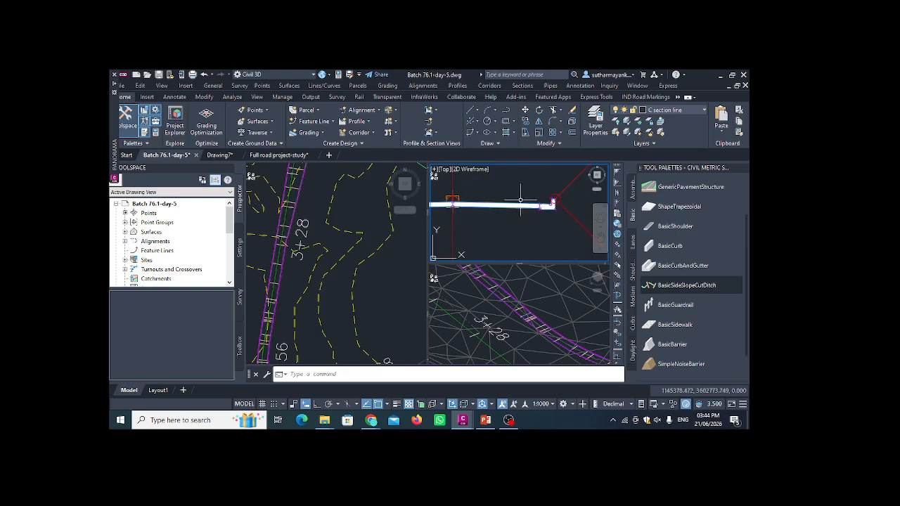
{"action": "left_click", "coordinate": [387, 251]}
{"action": "scroll", "coordinate": [387, 249], "scroll_direction": "down", "scroll_amount": 4}
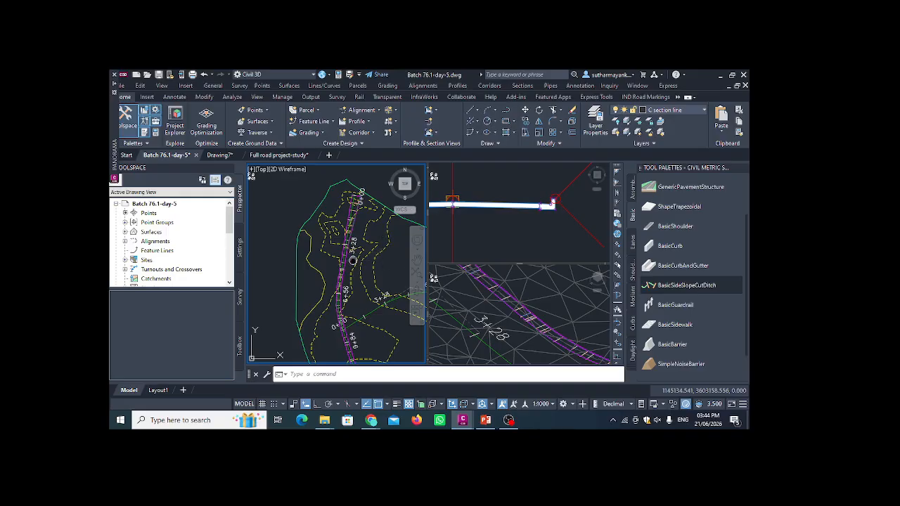
{"action": "scroll", "coordinate": [349, 253], "scroll_direction": "up", "scroll_amount": 4}
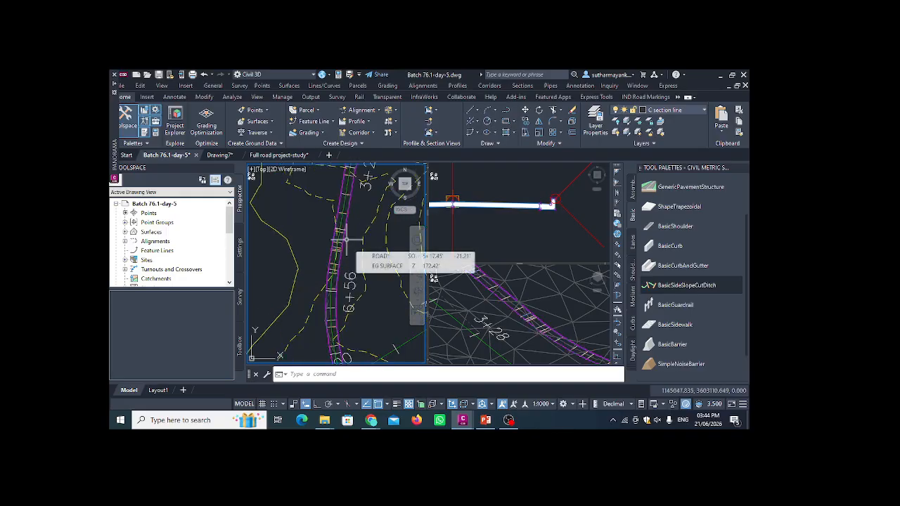
{"action": "scroll", "coordinate": [347, 241], "scroll_direction": "down", "scroll_amount": 2}
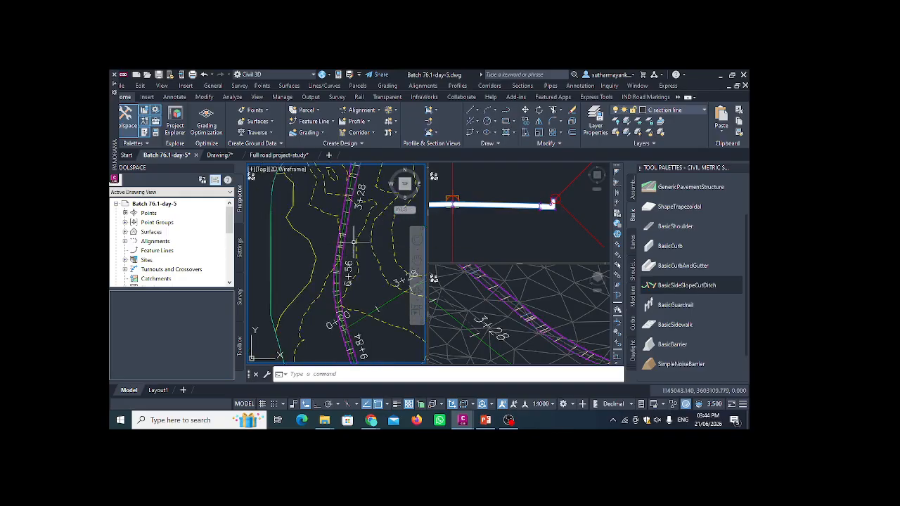
{"action": "scroll", "coordinate": [352, 239], "scroll_direction": "down", "scroll_amount": 1}
{"action": "middle_click_drag", "start_coordinate": [378, 236], "coordinate": [370, 236]}
{"action": "scroll", "coordinate": [302, 248], "scroll_direction": "down", "scroll_amount": 4}
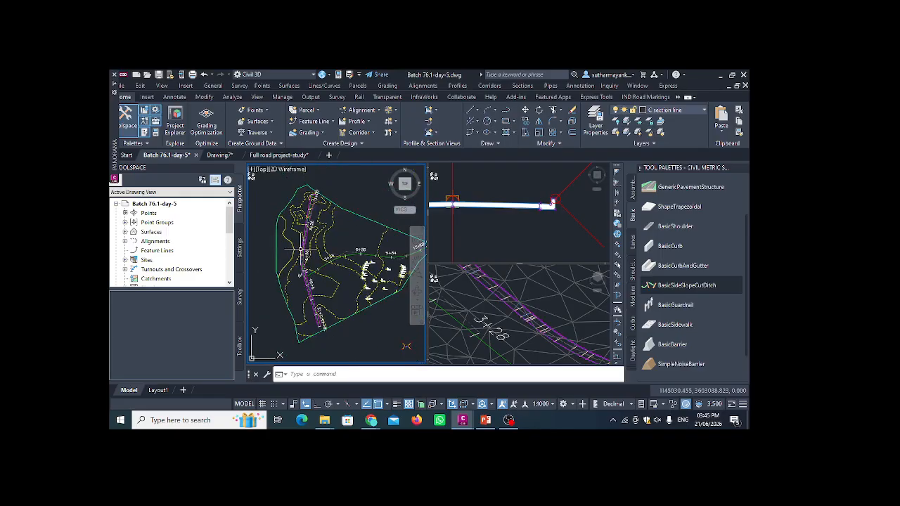
{"action": "scroll", "coordinate": [318, 218], "scroll_direction": "up", "scroll_amount": 4}
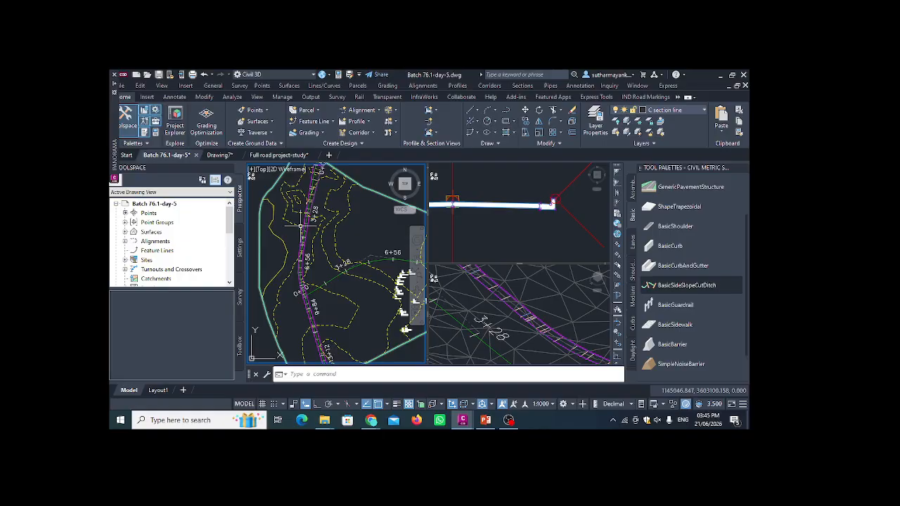
Switch the drawing to a single viewport and frame the road corridor in plan around station 6+56
{"action": "mouse_move", "coordinate": [301, 225]}
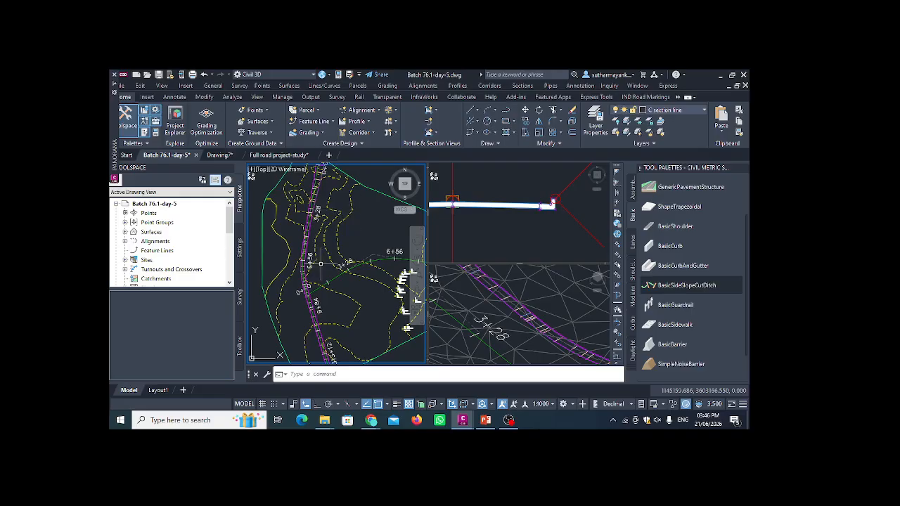
{"action": "scroll", "coordinate": [299, 247], "scroll_direction": "up", "scroll_amount": 2}
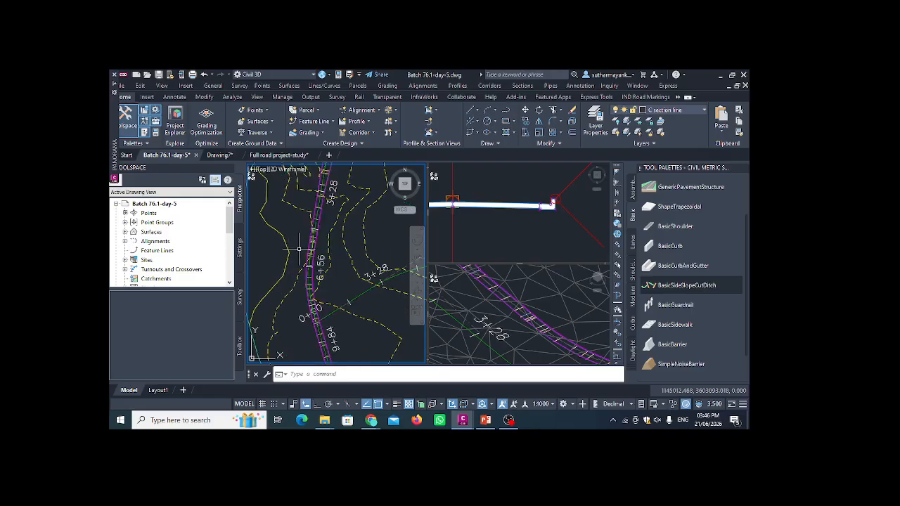
{"action": "left_click", "coordinate": [252, 173]}
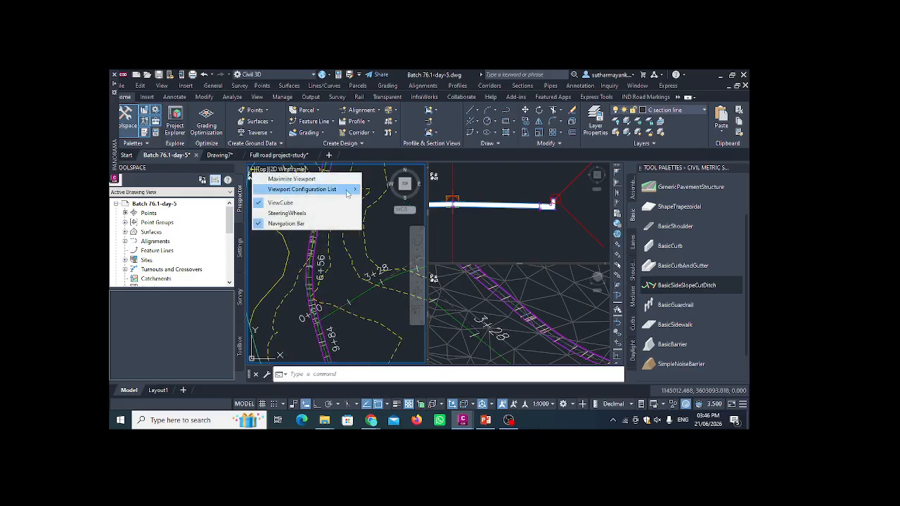
{"action": "mouse_move", "coordinate": [348, 192]}
{"action": "left_click", "coordinate": [383, 202]}
{"action": "scroll", "coordinate": [369, 243], "scroll_direction": "down", "scroll_amount": 3}
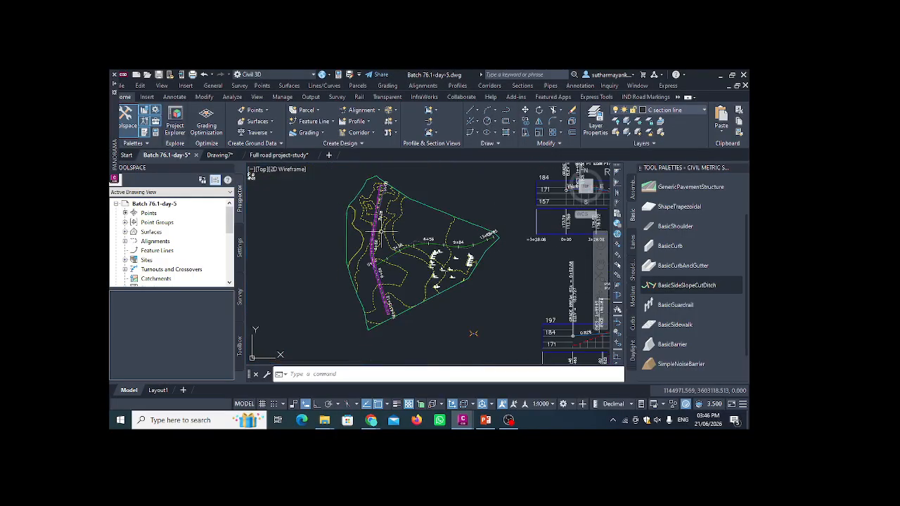
{"action": "scroll", "coordinate": [370, 242], "scroll_direction": "up", "scroll_amount": 3}
{"action": "scroll", "coordinate": [369, 241], "scroll_direction": "down", "scroll_amount": 3}
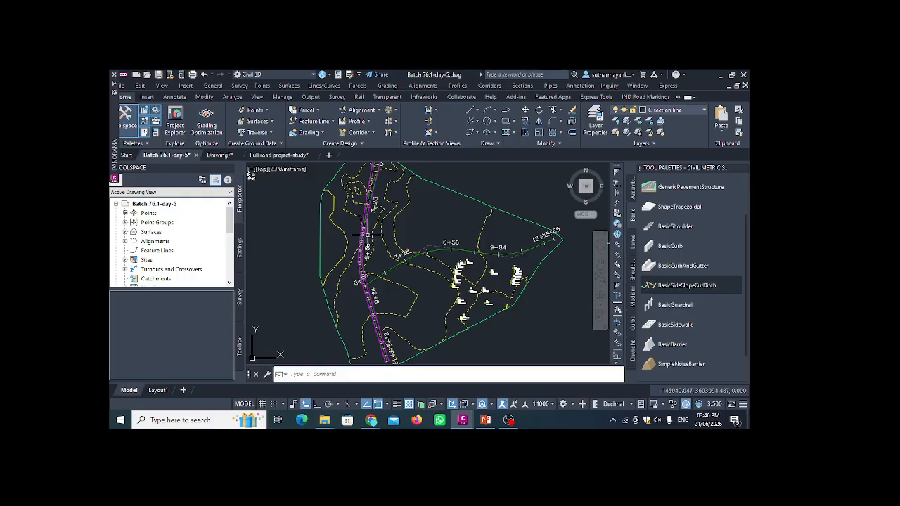
{"action": "scroll", "coordinate": [366, 235], "scroll_direction": "up", "scroll_amount": 3}
{"action": "mouse_move", "coordinate": [366, 234]}
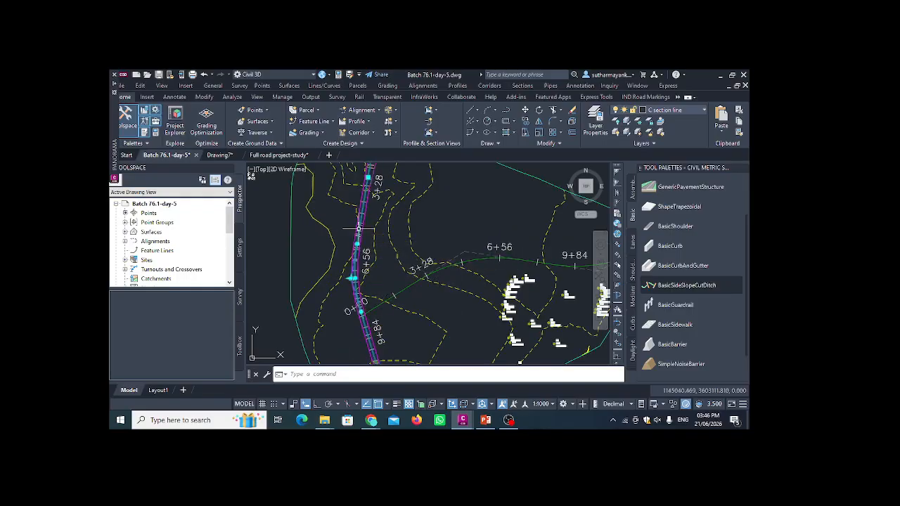
{"action": "left_click", "coordinate": [358, 229]}
{"action": "key", "text": "Escape"}
{"action": "left_click", "coordinate": [357, 229]}
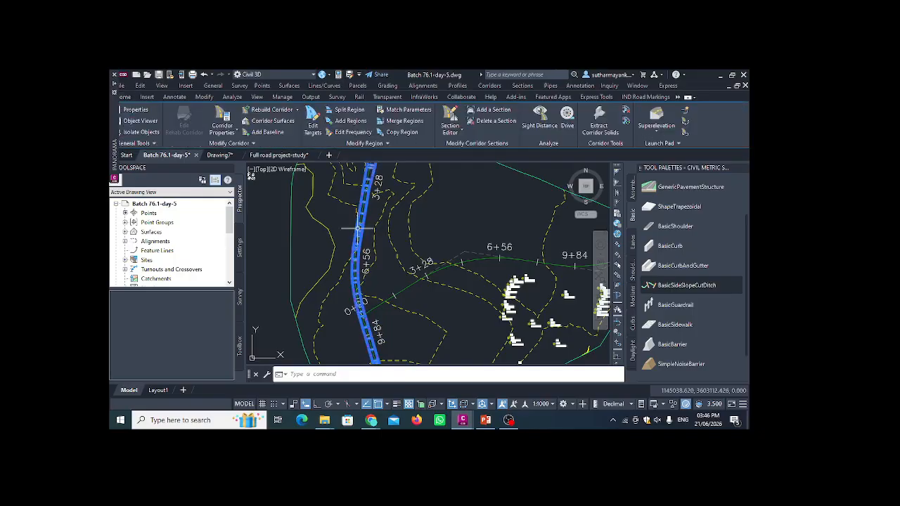
{"action": "left_click", "coordinate": [220, 131]}
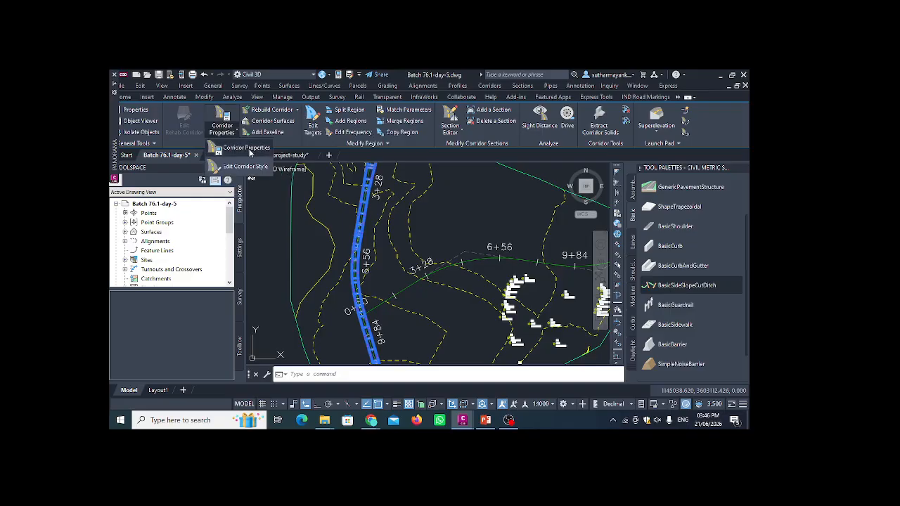
{"action": "left_click", "coordinate": [250, 152]}
{"action": "scroll", "coordinate": [332, 218], "scroll_direction": "down", "scroll_amount": 1}
{"action": "scroll", "coordinate": [330, 221], "scroll_direction": "up", "scroll_amount": 1}
{"action": "scroll", "coordinate": [341, 228], "scroll_direction": "down", "scroll_amount": 1}
{"action": "scroll", "coordinate": [341, 229], "scroll_direction": "up", "scroll_amount": 2}
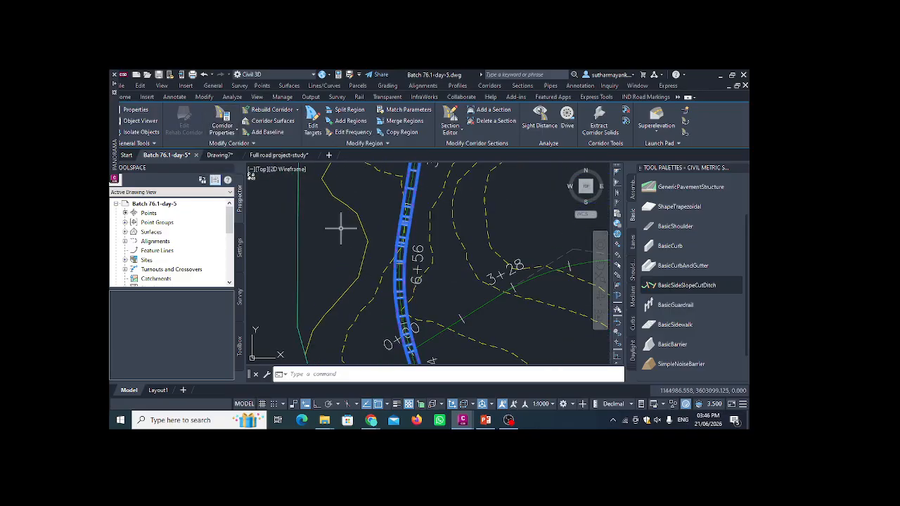
{"action": "middle_click_drag", "start_coordinate": [341, 228], "coordinate": [484, 226]}
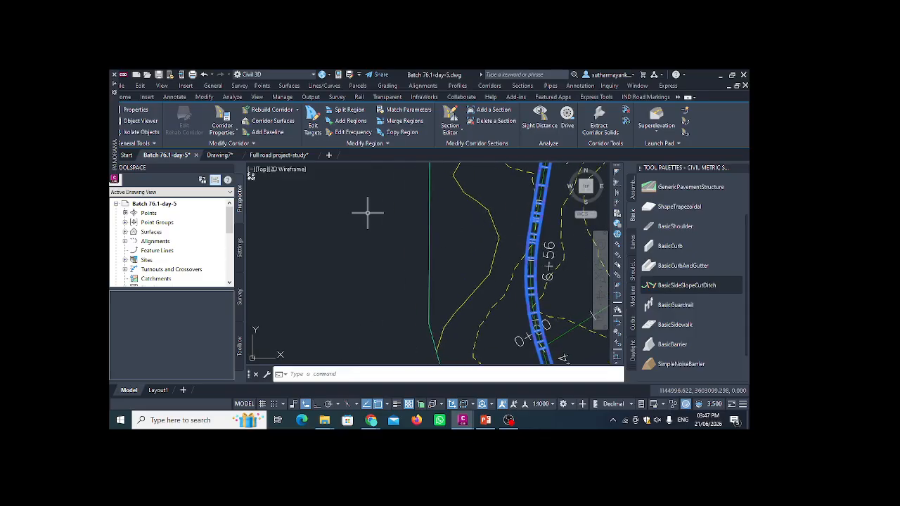
{"action": "key", "text": "Escape"}
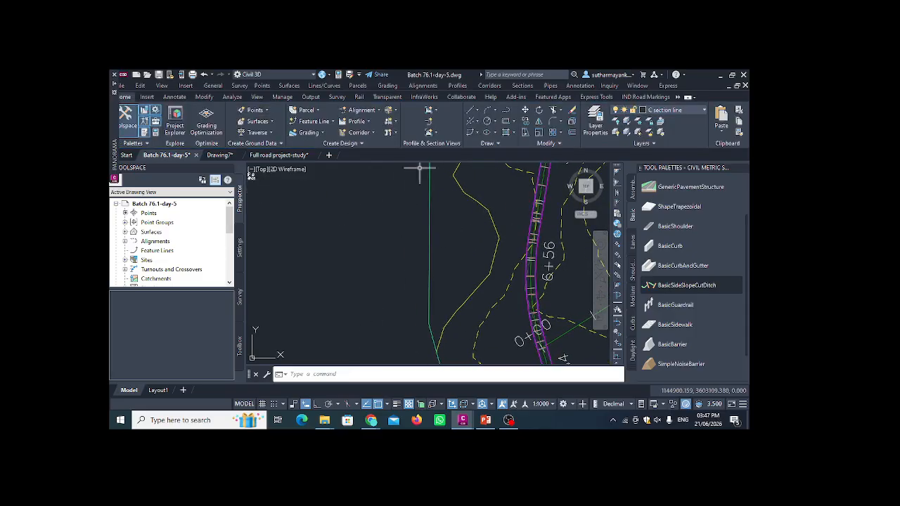
Open the road corridor's Corridor Properties and place the window clear of the corridor in the plan view
{"action": "left_click", "coordinate": [533, 223]}
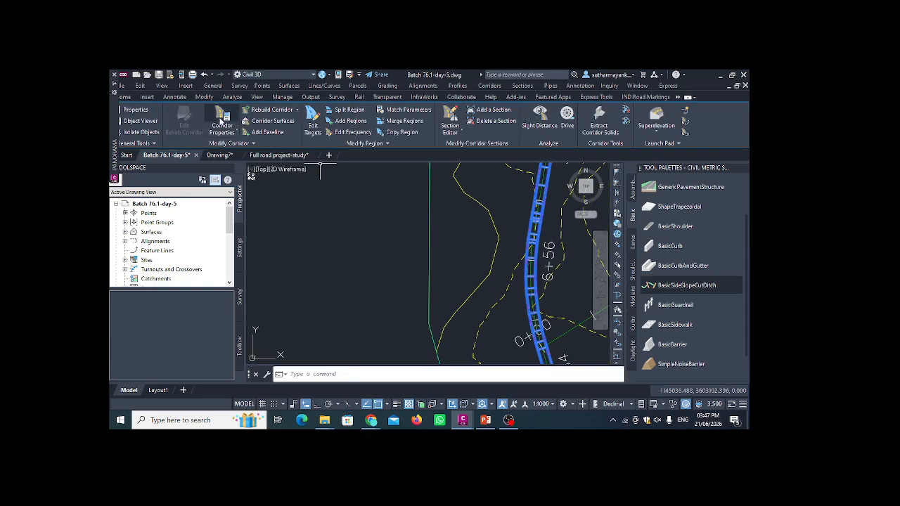
{"action": "left_click", "coordinate": [222, 121]}
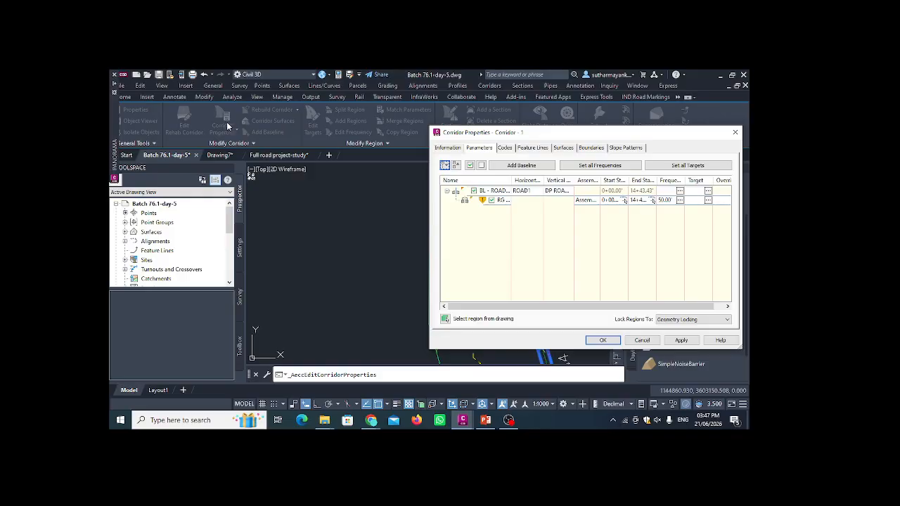
{"action": "mouse_move", "coordinate": [564, 136]}
{"action": "left_mouse_down"}
{"action": "mouse_move", "coordinate": [313, 135]}
{"action": "mouse_move", "coordinate": [320, 132]}
{"action": "left_mouse_up"}
{"action": "left_click", "coordinate": [510, 420]}
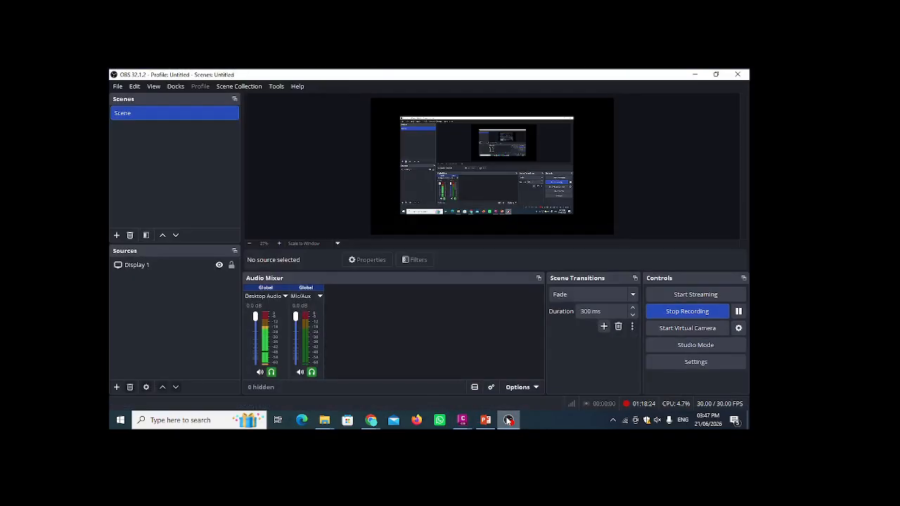
{"action": "left_click", "coordinate": [509, 420]}
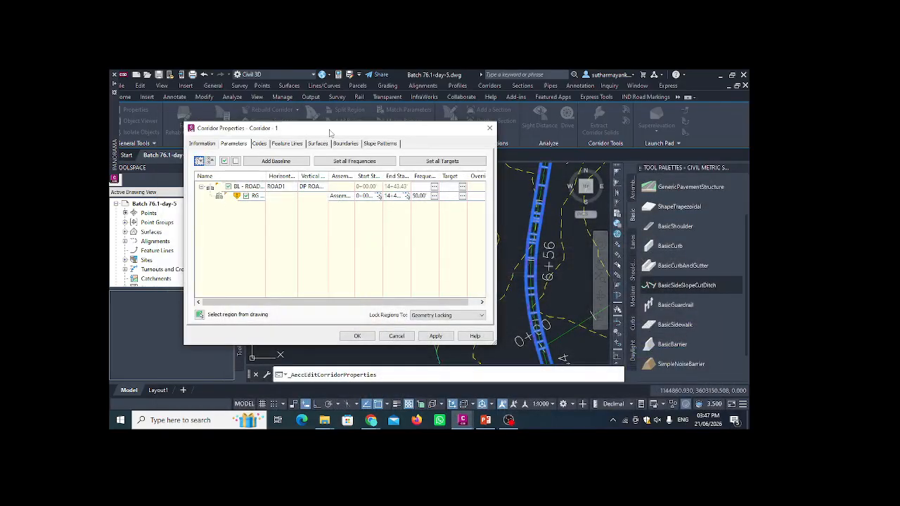
{"action": "left_click_drag", "start_coordinate": [328, 131], "coordinate": [308, 122]}
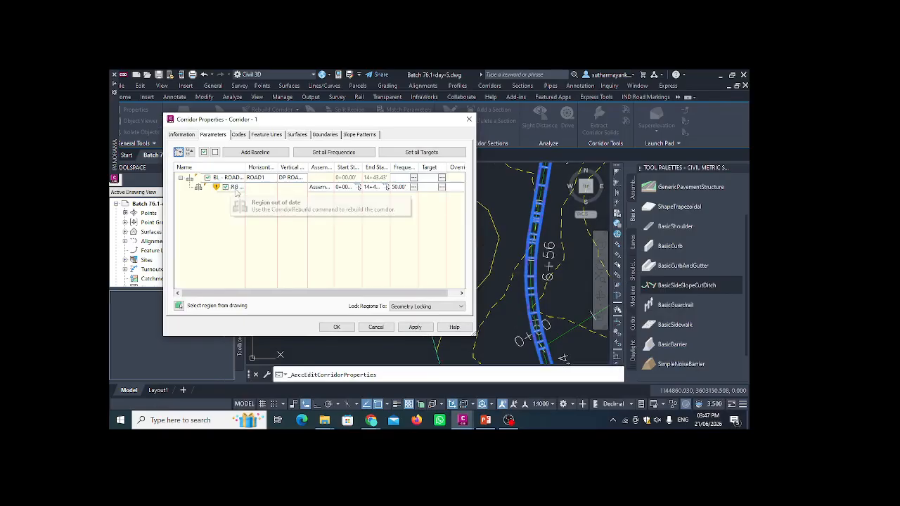
Compare the ROAD1 baseline with its assembly region by highlighting each in turn in the corridor parameters, and close the properties
{"action": "mouse_move", "coordinate": [239, 193]}
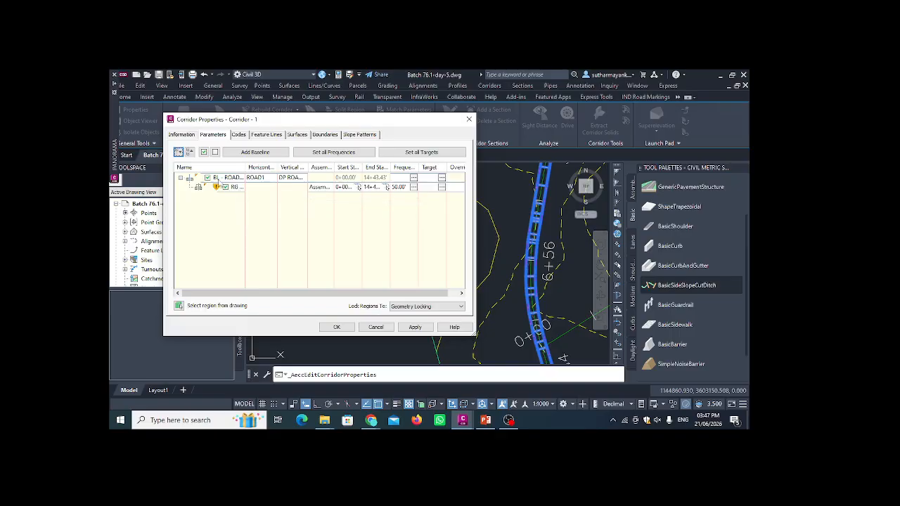
{"action": "left_click", "coordinate": [220, 178]}
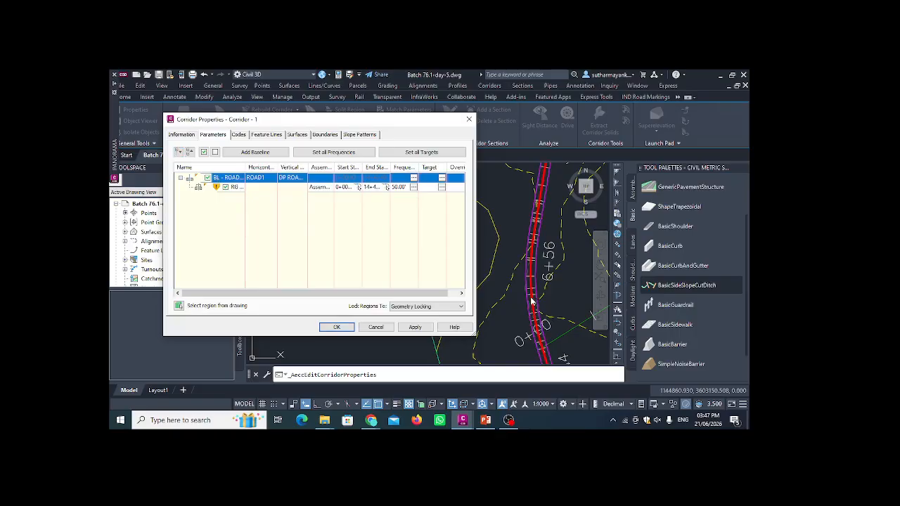
{"action": "left_click", "coordinate": [239, 188]}
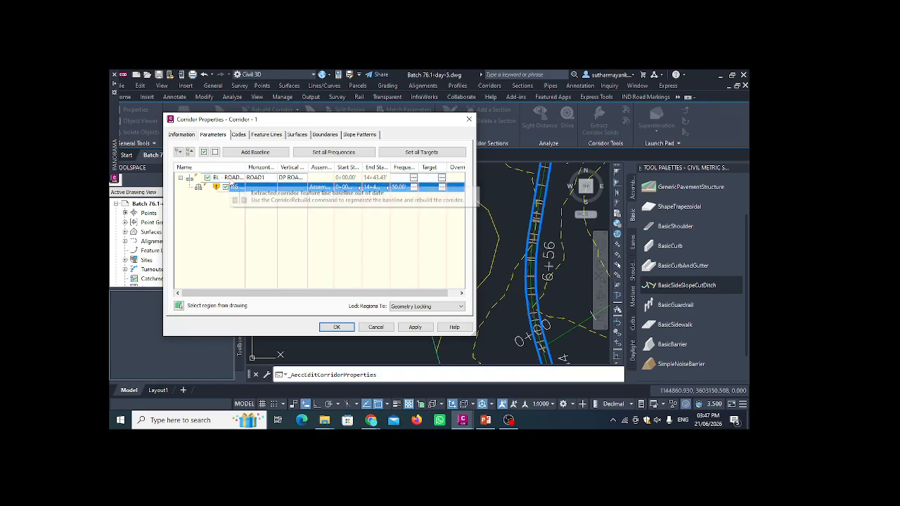
{"action": "left_click", "coordinate": [230, 178]}
{"action": "left_click", "coordinate": [236, 187]}
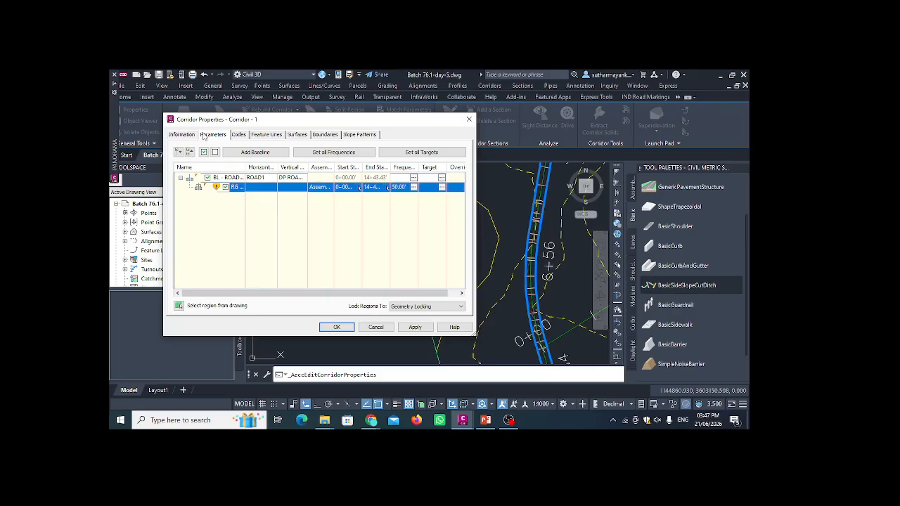
{"action": "left_click", "coordinate": [469, 120]}
Inspect the corridor in plan from its start to around station 3+28 and clear the selection
{"action": "scroll", "coordinate": [440, 229], "scroll_direction": "down", "scroll_amount": 5}
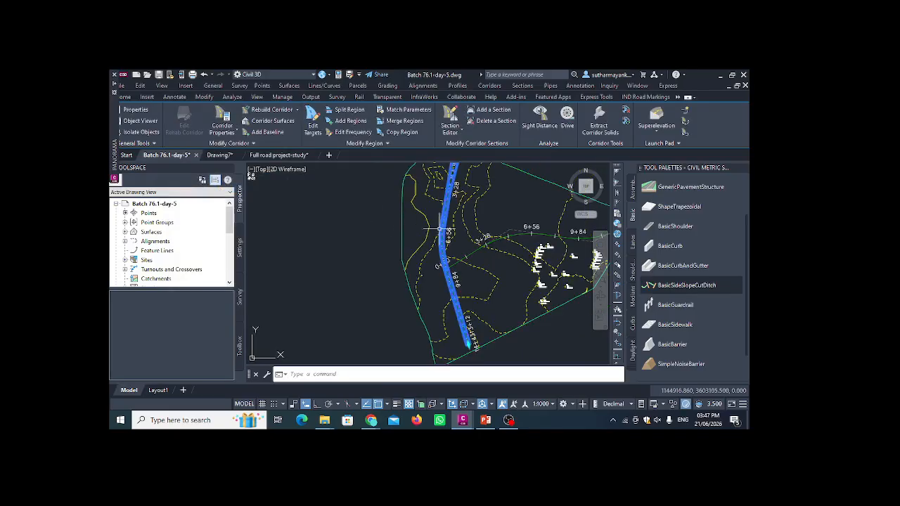
{"action": "scroll", "coordinate": [440, 229], "scroll_direction": "up", "scroll_amount": 3}
{"action": "scroll", "coordinate": [442, 214], "scroll_direction": "down", "scroll_amount": 3}
{"action": "middle_click_drag", "start_coordinate": [450, 200], "coordinate": [382, 237]}
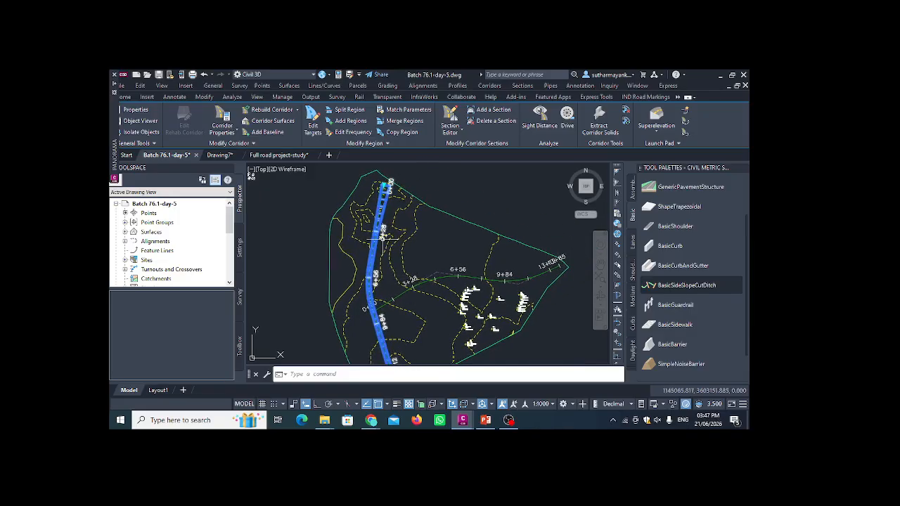
{"action": "scroll", "coordinate": [382, 237], "scroll_direction": "up", "scroll_amount": 5}
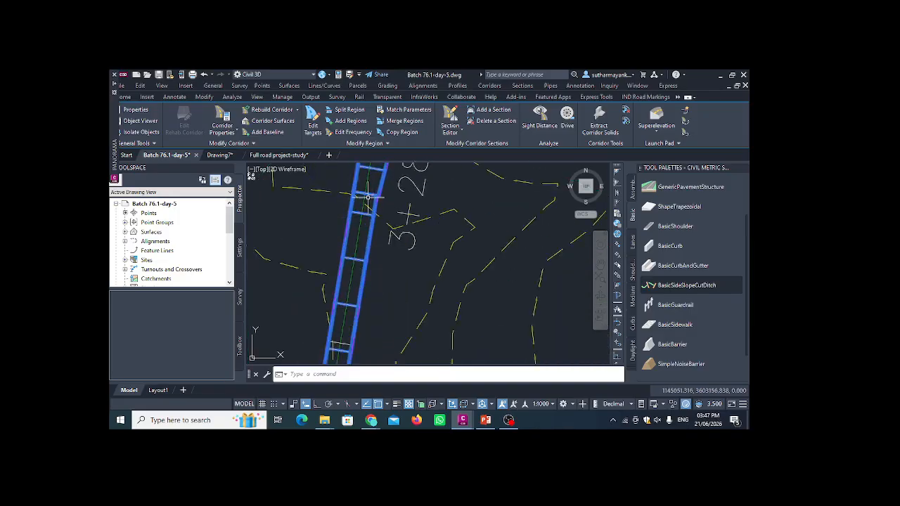
{"action": "scroll", "coordinate": [380, 205], "scroll_direction": "down", "scroll_amount": 3}
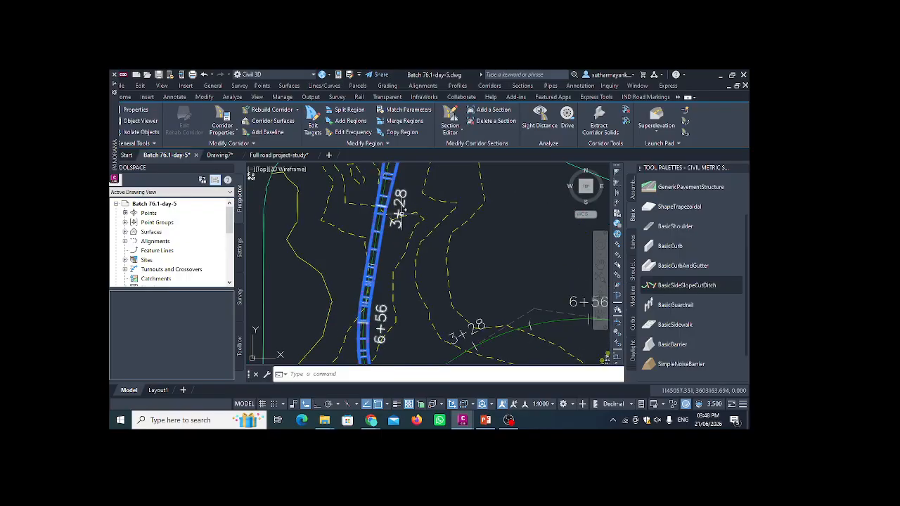
{"action": "key", "text": "Escape"}
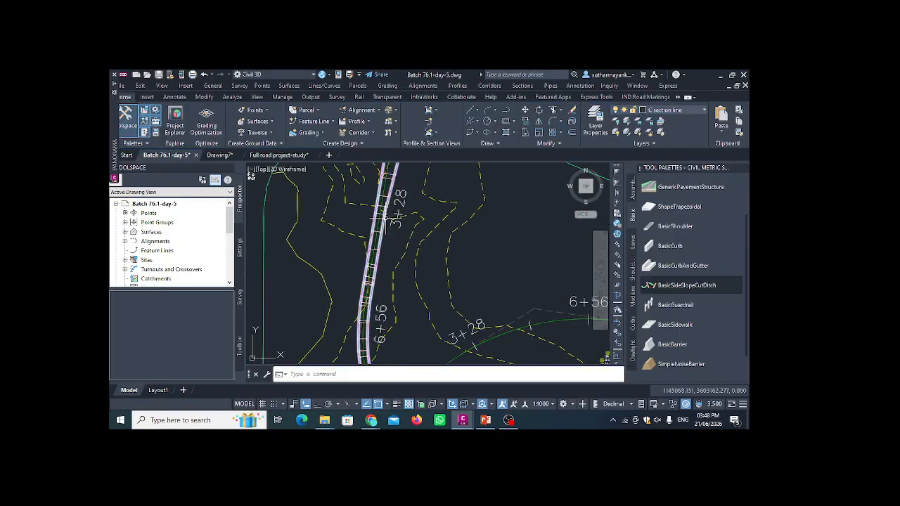
Split the road corridor's assembly region at the midpoint of the cross-section line near station 3+28 and end the command
{"action": "left_click", "coordinate": [386, 219]}
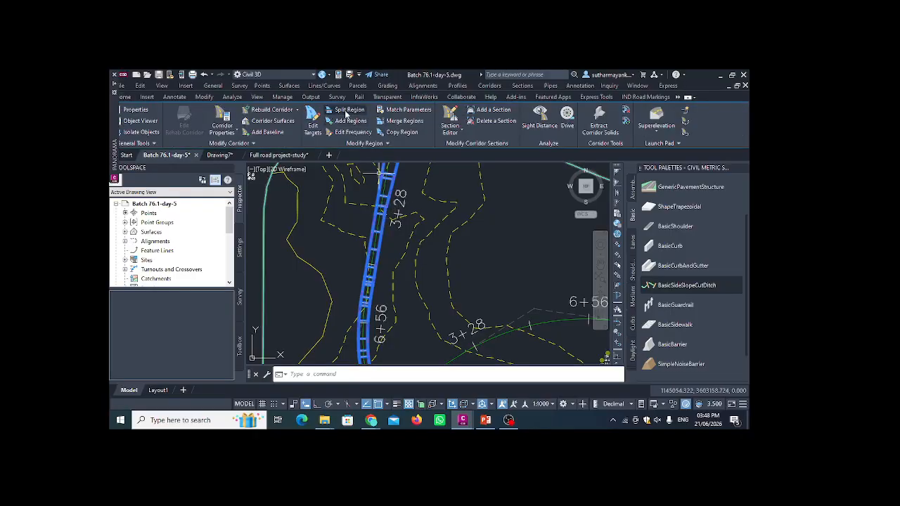
{"action": "left_click", "coordinate": [345, 112]}
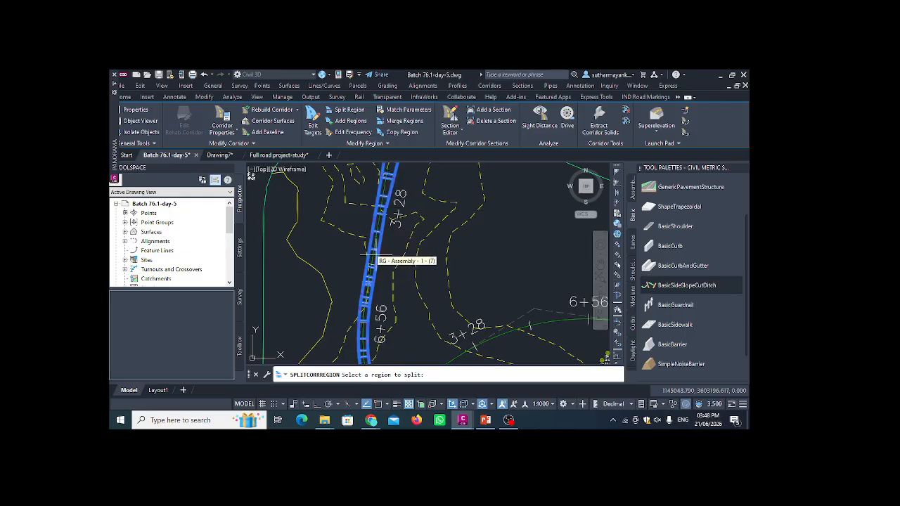
{"action": "scroll", "coordinate": [371, 255], "scroll_direction": "down", "scroll_amount": 5}
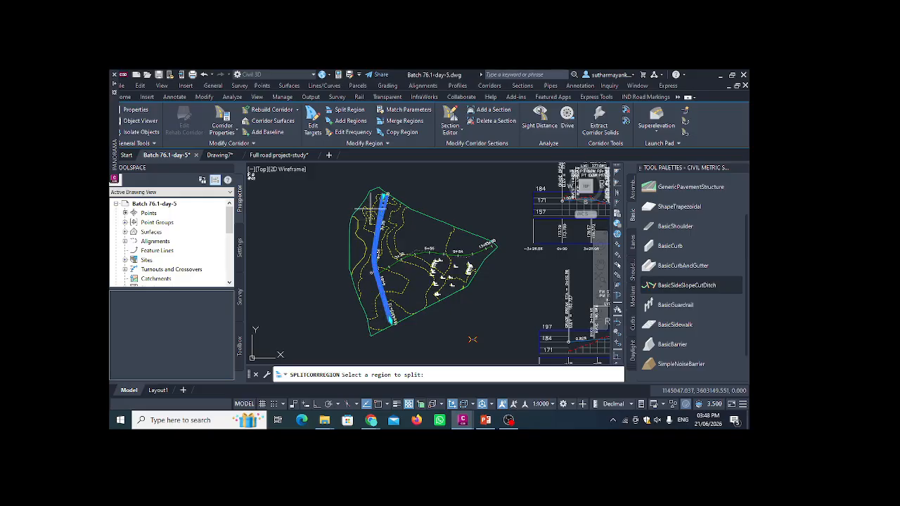
{"action": "scroll", "coordinate": [373, 204], "scroll_direction": "up", "scroll_amount": 5}
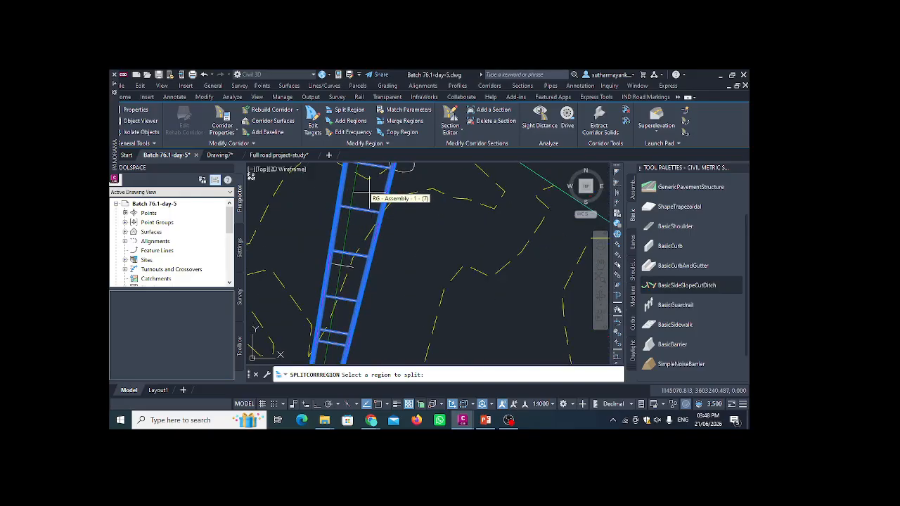
{"action": "left_click", "coordinate": [369, 191]}
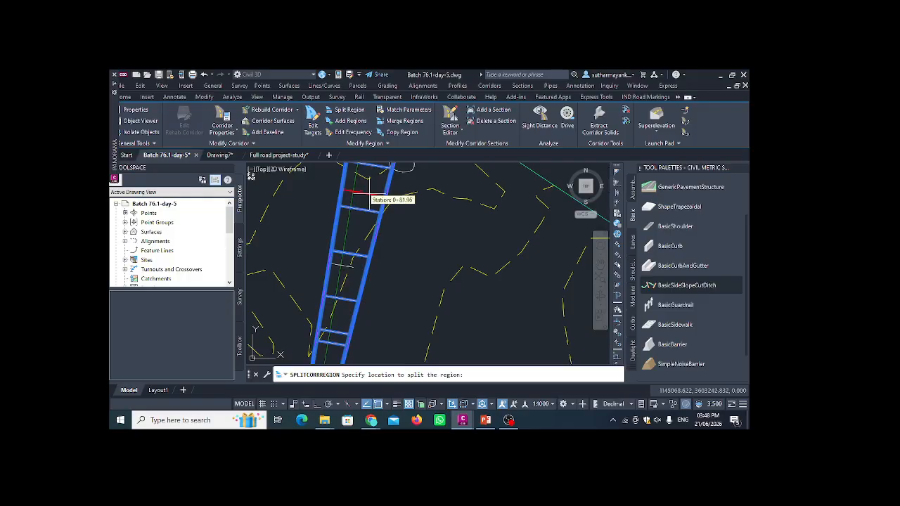
{"action": "scroll", "coordinate": [367, 193], "scroll_direction": "down", "scroll_amount": 3}
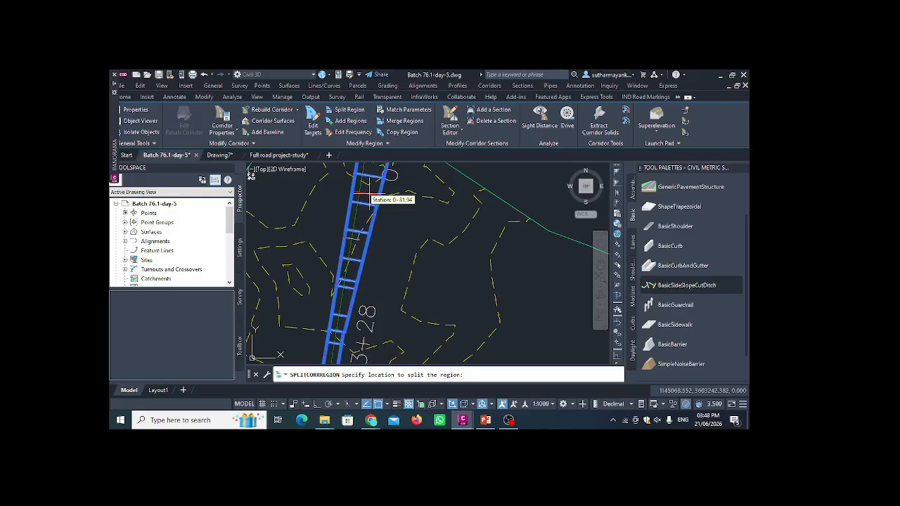
{"action": "scroll", "coordinate": [369, 194], "scroll_direction": "down", "scroll_amount": 1}
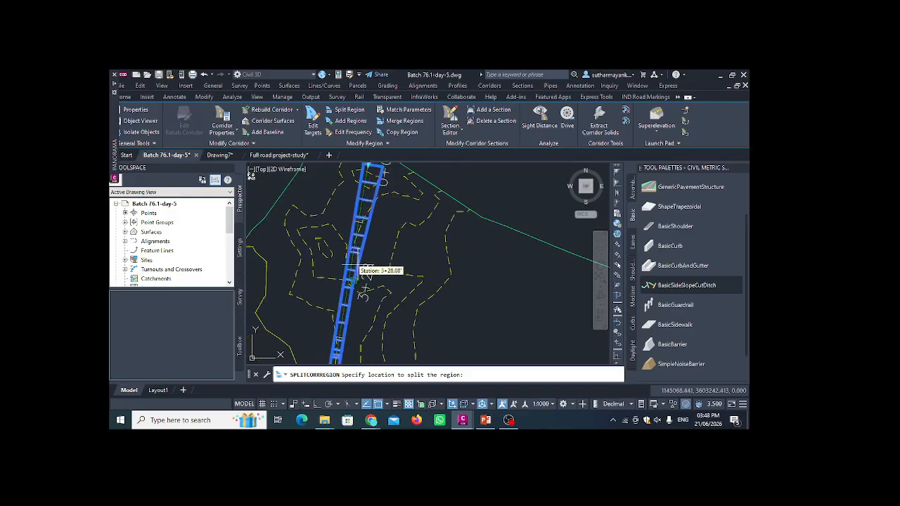
{"action": "scroll", "coordinate": [357, 265], "scroll_direction": "up", "scroll_amount": 3}
{"action": "scroll", "coordinate": [353, 238], "scroll_direction": "down", "scroll_amount": 2}
{"action": "scroll", "coordinate": [353, 239], "scroll_direction": "up", "scroll_amount": 2}
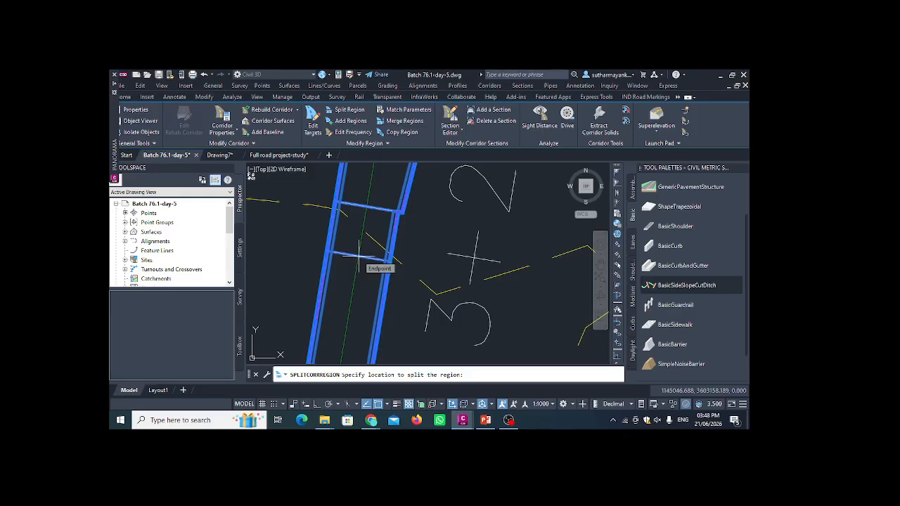
{"action": "right_click", "coordinate": [358, 261], "text": "shift"}
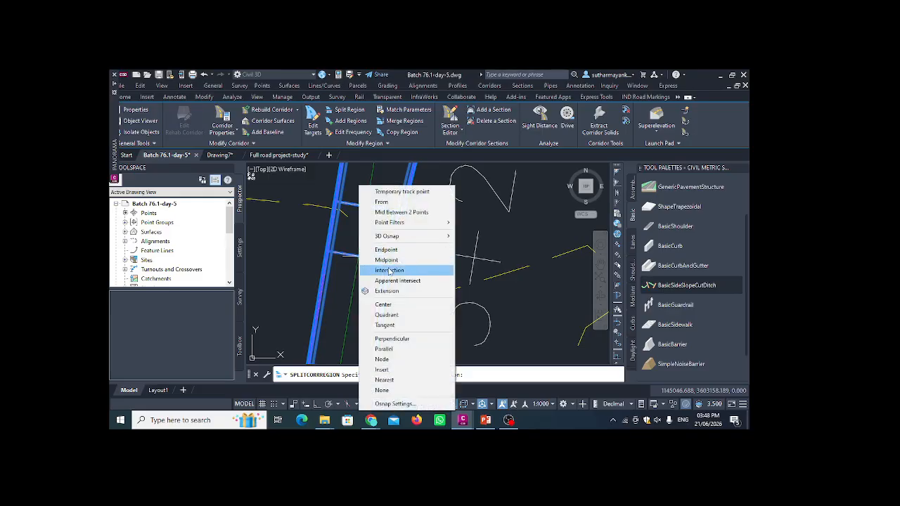
{"action": "left_click", "coordinate": [387, 260]}
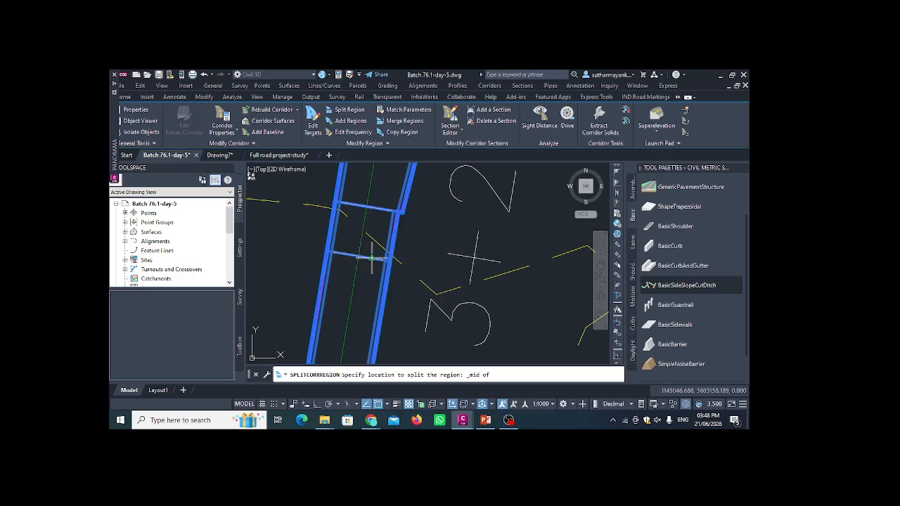
{"action": "left_click", "coordinate": [360, 256]}
{"action": "scroll", "coordinate": [361, 263], "scroll_direction": "down", "scroll_amount": 3}
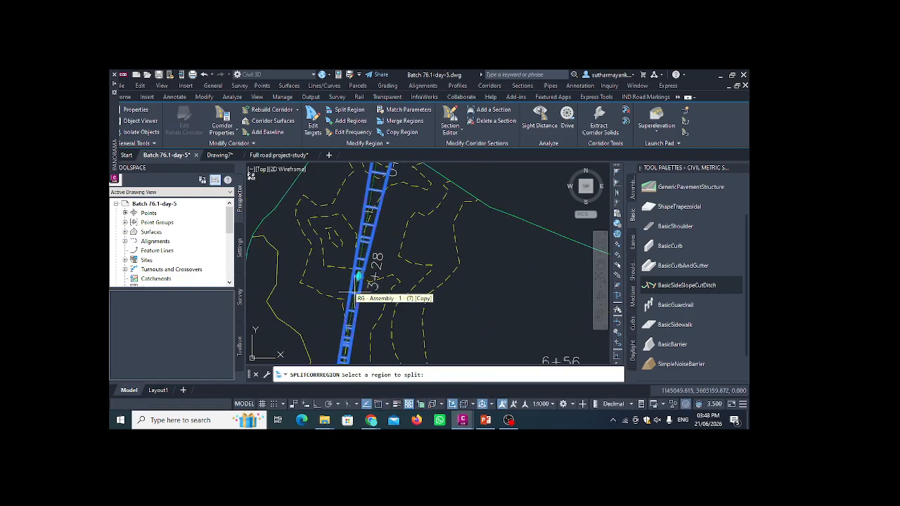
{"action": "left_click", "coordinate": [370, 254]}
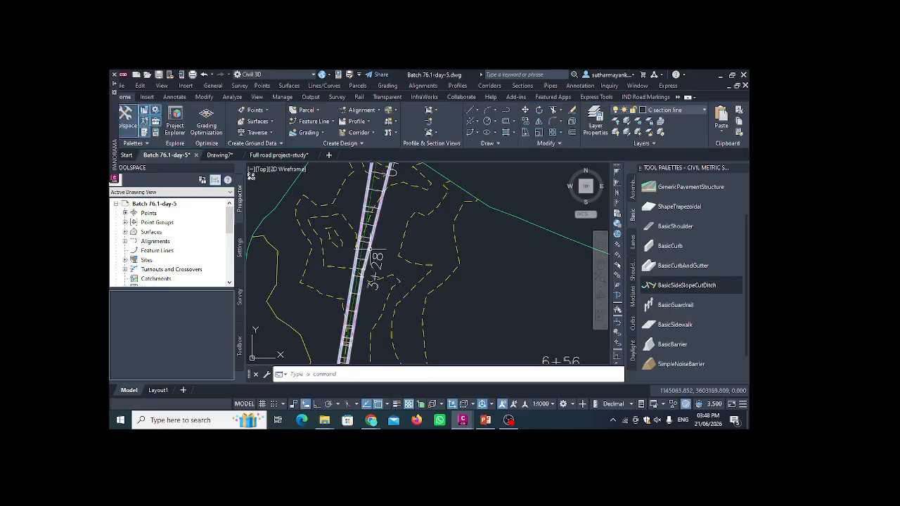
Shorten the corridor's last region by stretching its end grip back along the alignment from the 14+43 end
{"action": "left_click", "coordinate": [364, 239]}
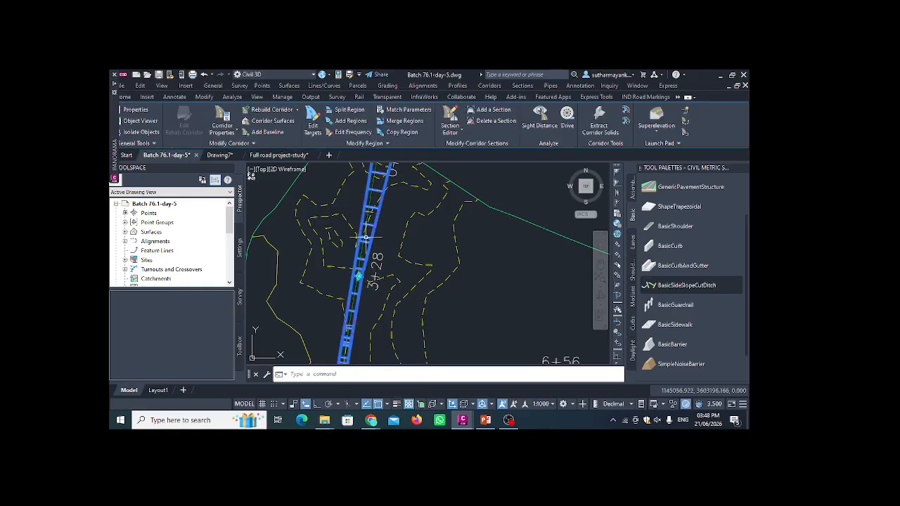
{"action": "scroll", "coordinate": [366, 243], "scroll_direction": "down", "scroll_amount": 5}
{"action": "scroll", "coordinate": [394, 322], "scroll_direction": "up", "scroll_amount": 6}
{"action": "scroll", "coordinate": [394, 322], "scroll_direction": "up", "scroll_amount": 4}
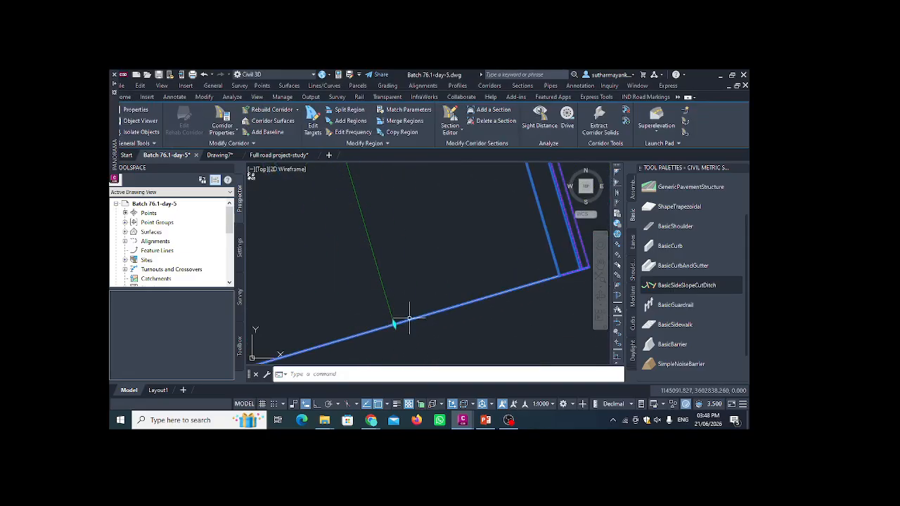
{"action": "key", "text": "Escape"}
{"action": "scroll", "coordinate": [410, 332], "scroll_direction": "down", "scroll_amount": 1}
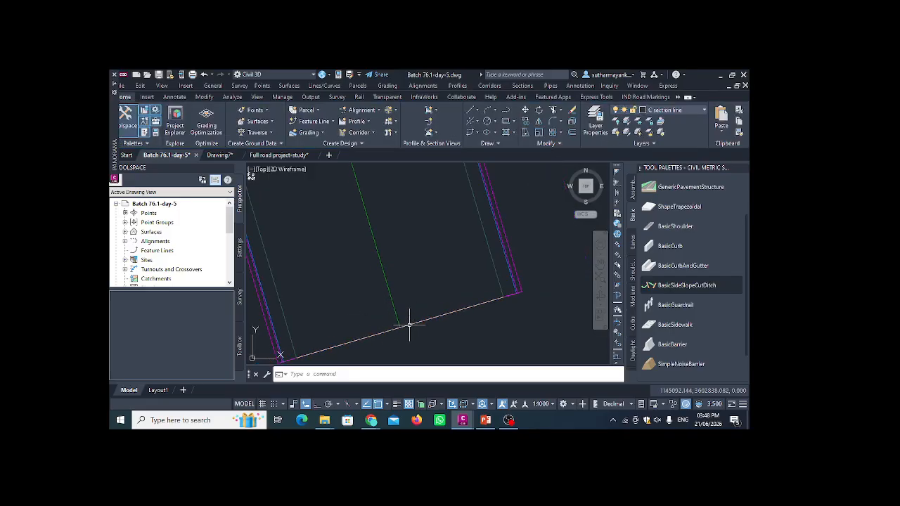
{"action": "left_click", "coordinate": [409, 324]}
{"action": "left_click", "coordinate": [403, 327]}
{"action": "scroll", "coordinate": [413, 332], "scroll_direction": "down", "scroll_amount": 2}
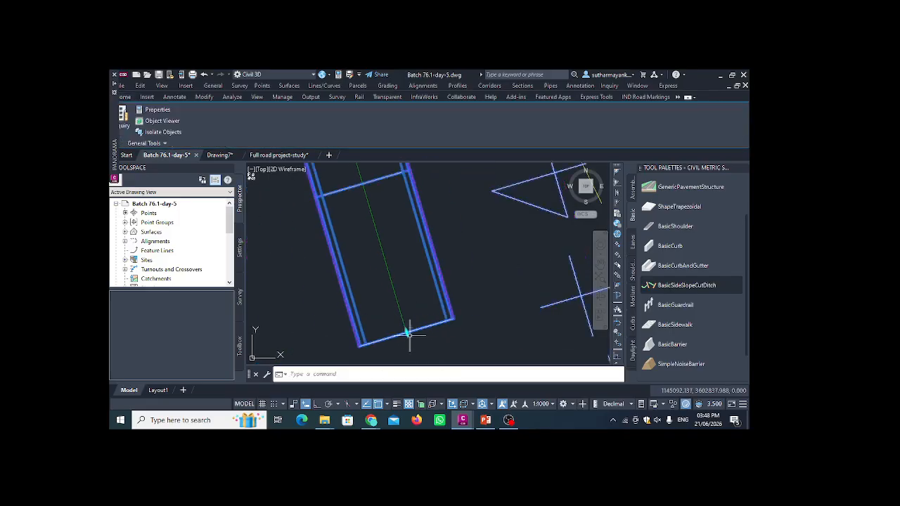
{"action": "left_click", "coordinate": [407, 332]}
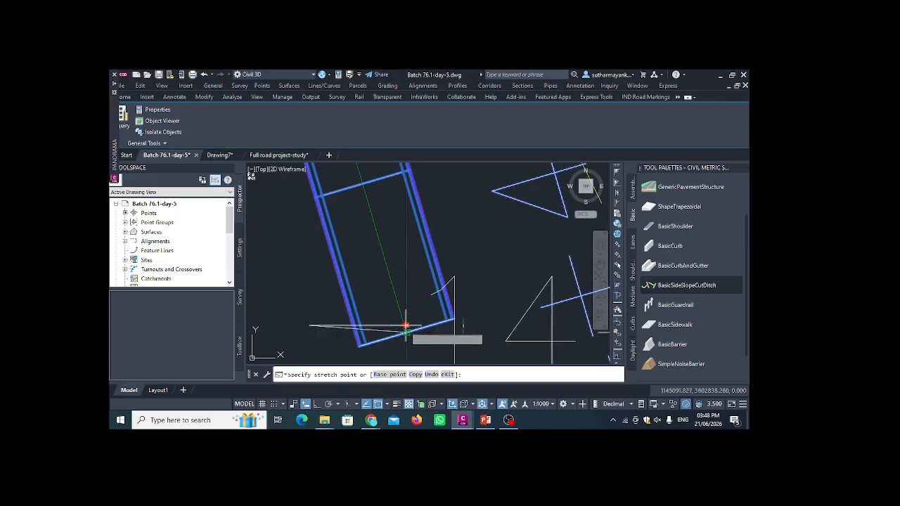
{"action": "left_click", "coordinate": [393, 289]}
Stretch the region's end out to the alignment's end point, pull it back along the alignment again, and clear the selection
{"action": "scroll", "coordinate": [422, 296], "scroll_direction": "up", "scroll_amount": 4}
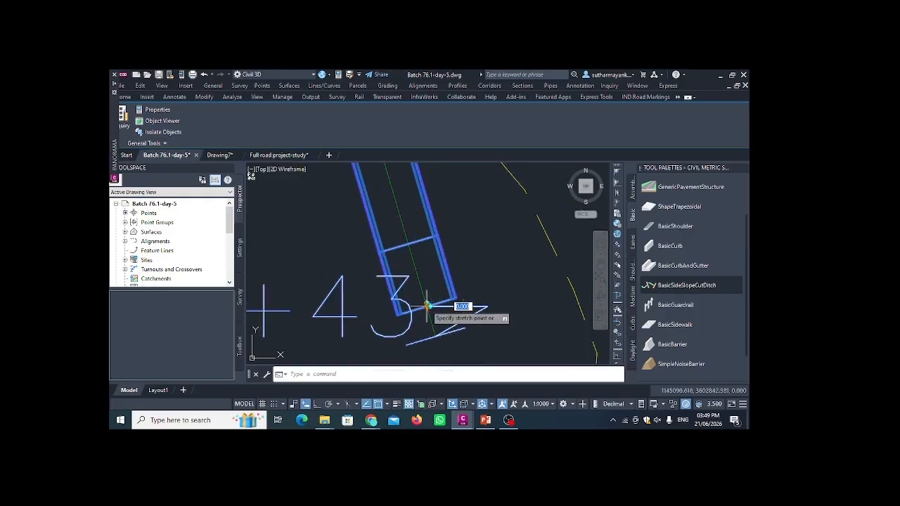
{"action": "left_click", "coordinate": [436, 337]}
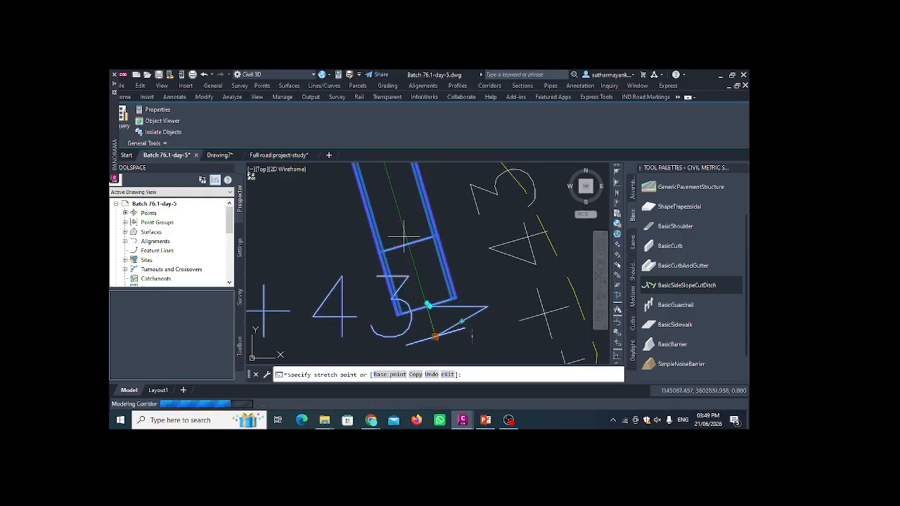
{"action": "left_click", "coordinate": [436, 337]}
{"action": "left_click", "coordinate": [435, 336]}
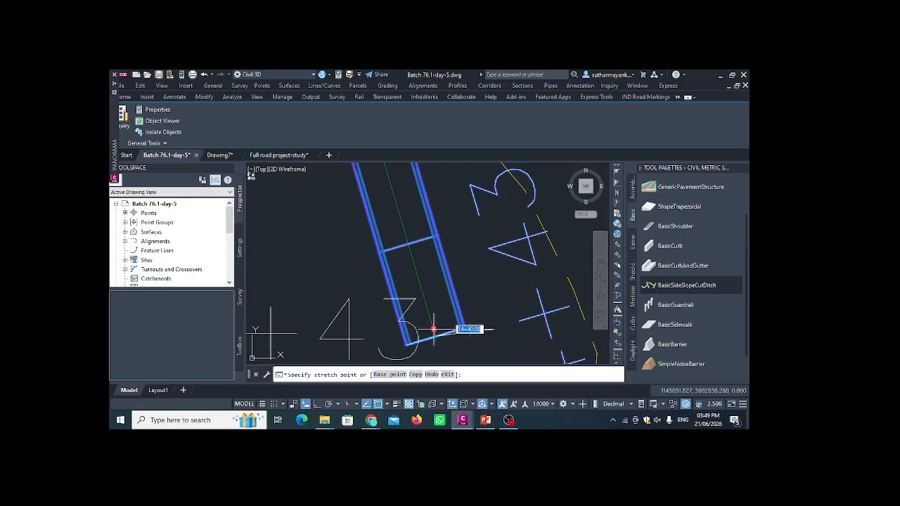
{"action": "left_click", "coordinate": [399, 211]}
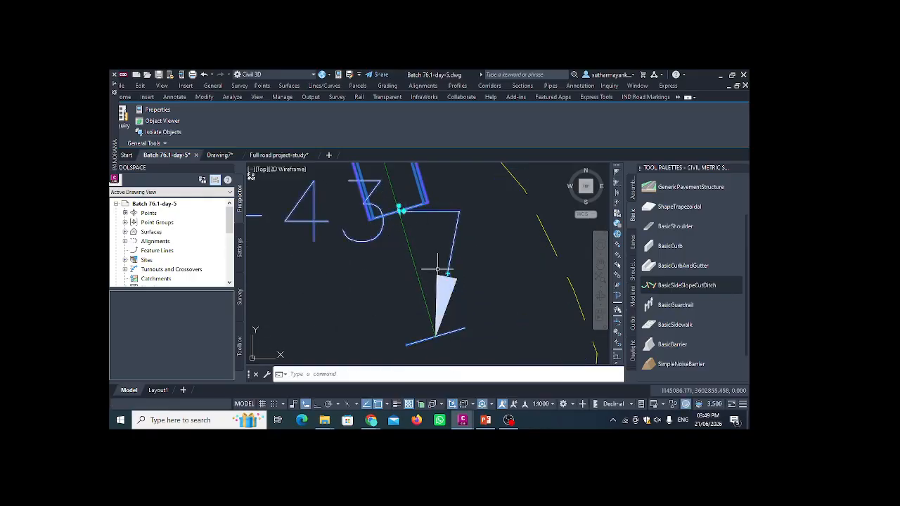
{"action": "key", "text": "Escape"}
{"action": "scroll", "coordinate": [454, 285], "scroll_direction": "down", "scroll_amount": 4}
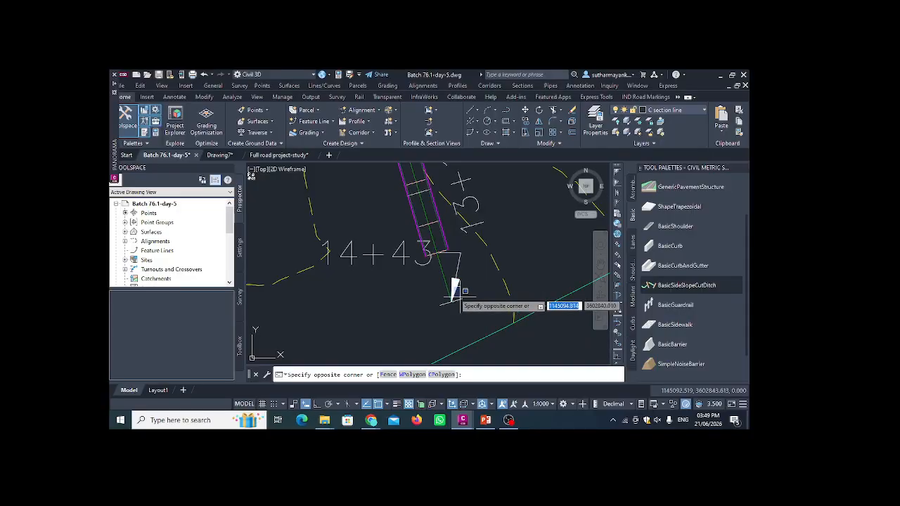
Move the 14+43 station label to the lower-left side of the alignment's end, clear of the road corridor
{"action": "left_click", "coordinate": [455, 287]}
{"action": "scroll", "coordinate": [463, 285], "scroll_direction": "up", "scroll_amount": 2}
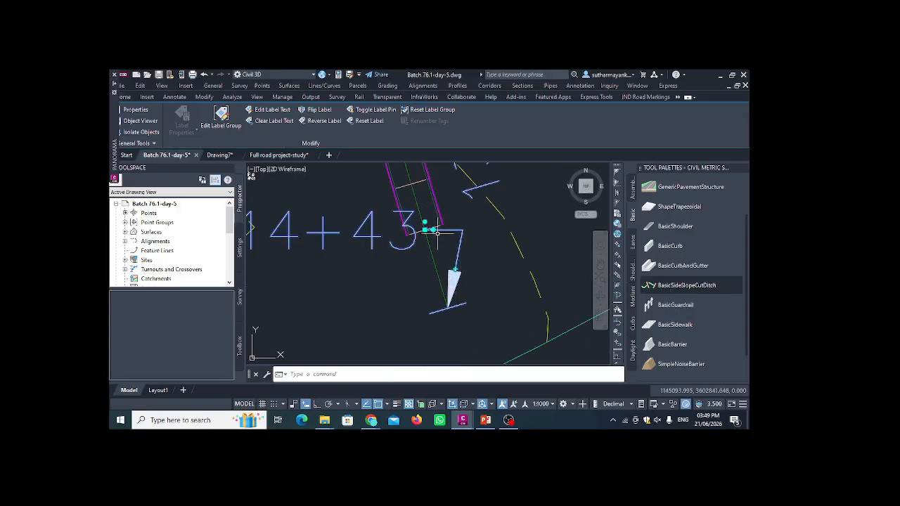
{"action": "scroll", "coordinate": [425, 226], "scroll_direction": "up", "scroll_amount": 4}
{"action": "left_click", "coordinate": [406, 224]}
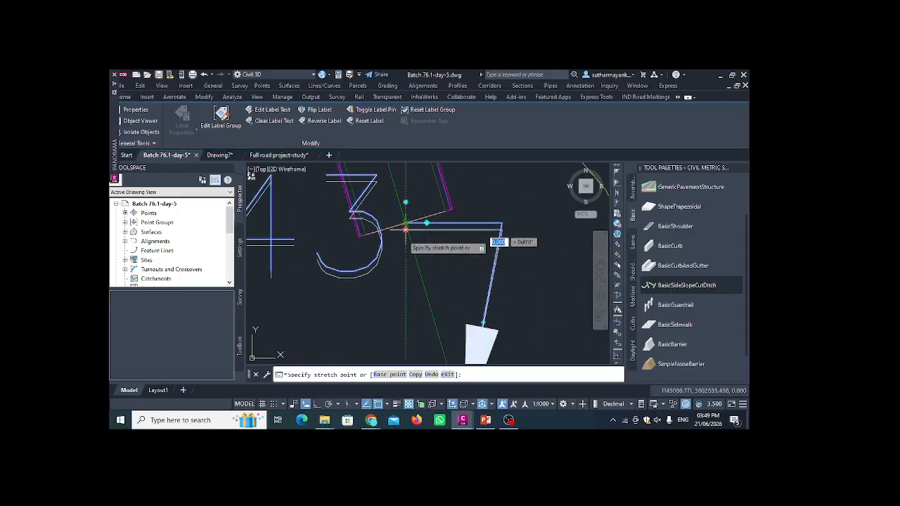
{"action": "scroll", "coordinate": [394, 261], "scroll_direction": "down", "scroll_amount": 3}
{"action": "mouse_move", "coordinate": [383, 270]}
{"action": "middle_mouse_down"}
{"action": "mouse_move", "coordinate": [408, 215]}
{"action": "mouse_move", "coordinate": [382, 265]}
{"action": "middle_mouse_up"}
{"action": "left_click", "coordinate": [367, 273]}
{"action": "scroll", "coordinate": [422, 199], "scroll_direction": "up", "scroll_amount": 2}
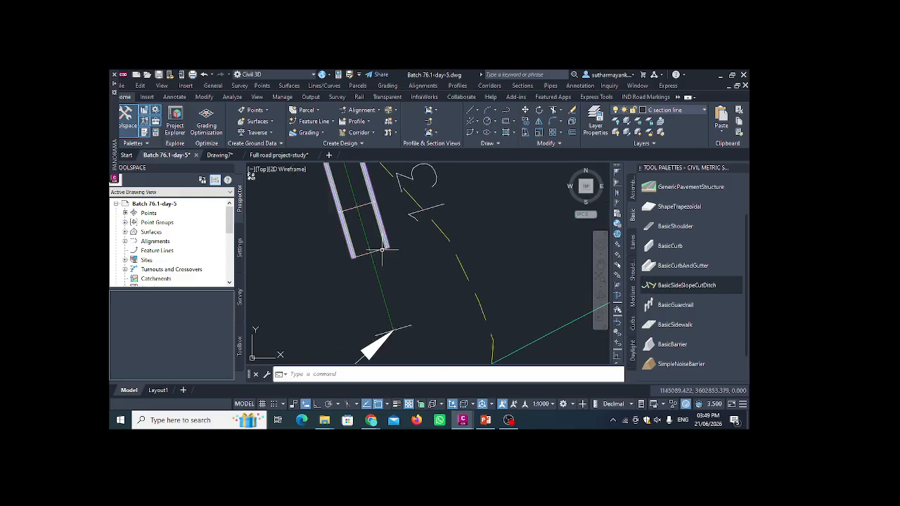
Select the road corridor and stretch its end station down to the alignment's endpoint at 14+43
{"action": "mouse_move", "coordinate": [382, 249]}
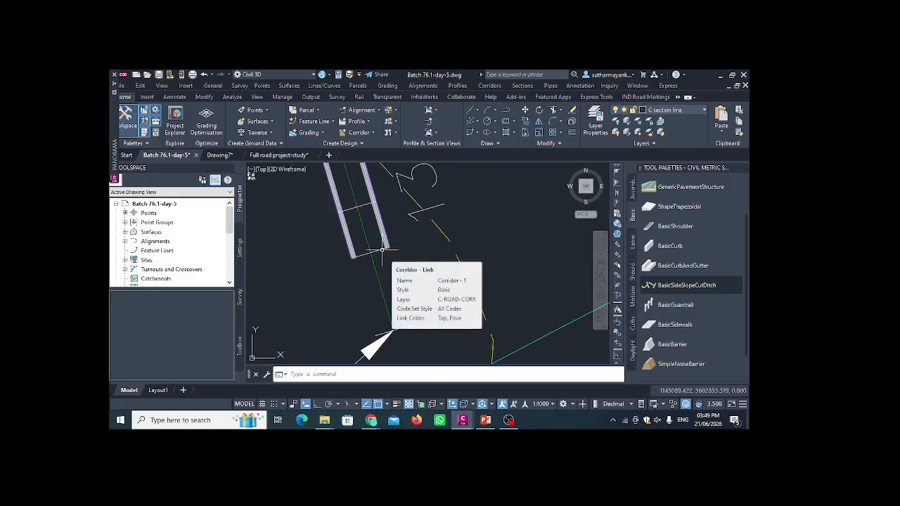
{"action": "left_click", "coordinate": [383, 249]}
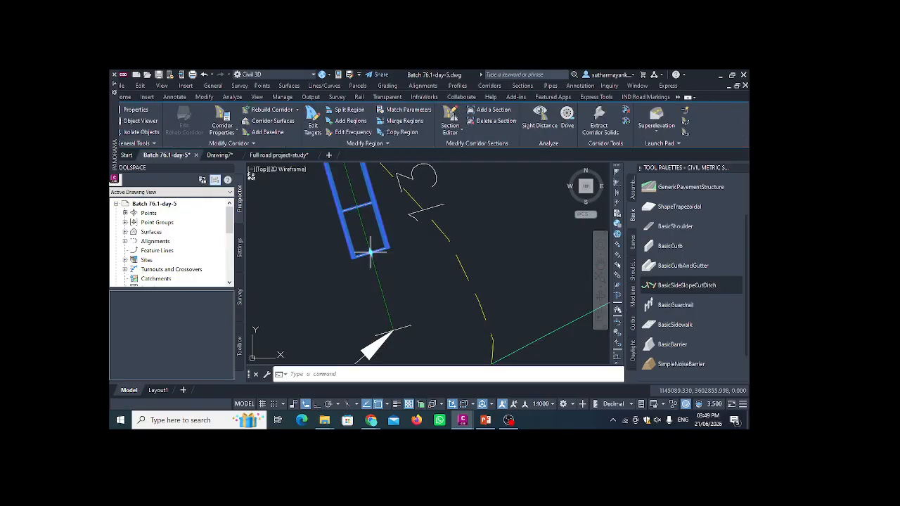
{"action": "left_click", "coordinate": [383, 328]}
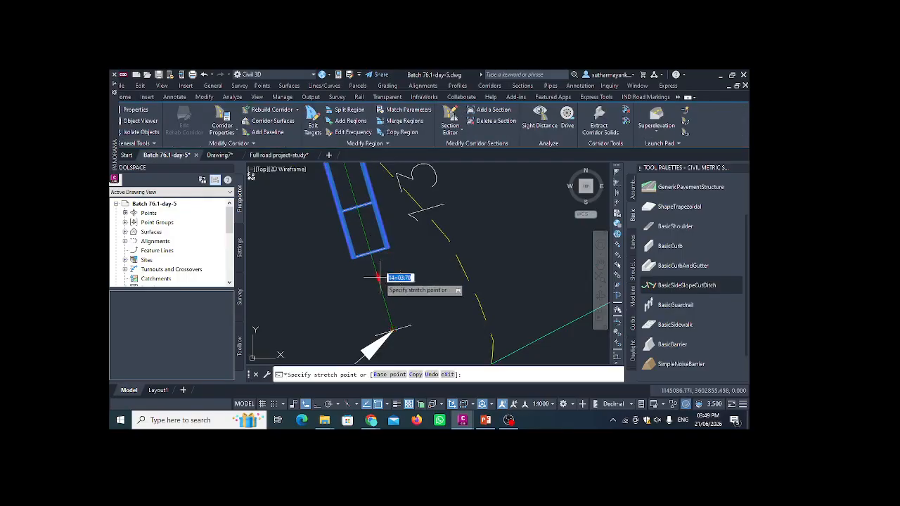
{"action": "left_click", "coordinate": [392, 327]}
{"action": "scroll", "coordinate": [401, 322], "scroll_direction": "down", "scroll_amount": 4}
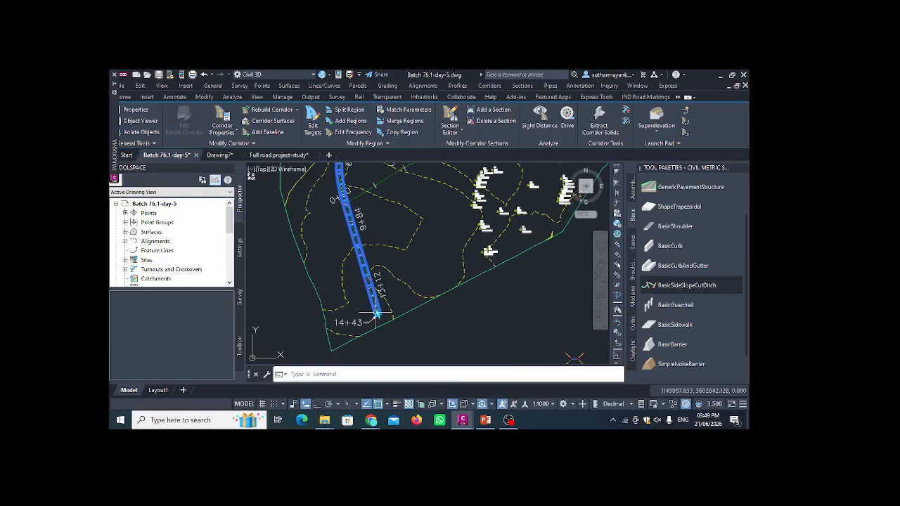
Shorten the corridor at its beginning by moving its start station to about 0+22 on the alignment
{"action": "scroll", "coordinate": [370, 222], "scroll_direction": "up", "scroll_amount": 3}
{"action": "scroll", "coordinate": [362, 214], "scroll_direction": "up", "scroll_amount": 5}
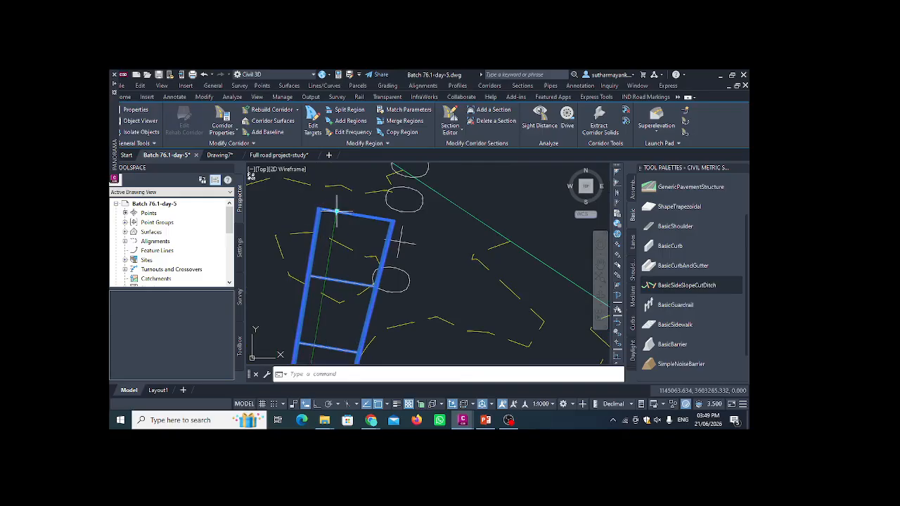
{"action": "left_click", "coordinate": [337, 210]}
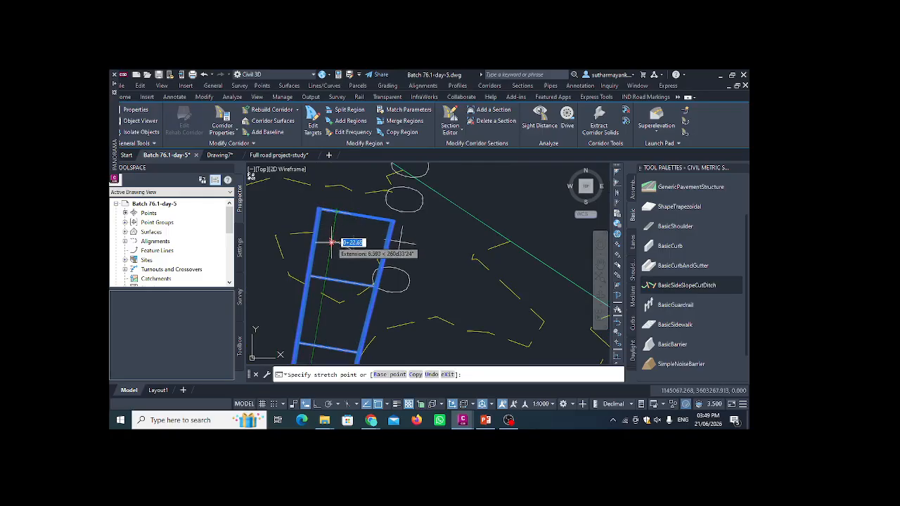
{"action": "left_click", "coordinate": [332, 244]}
{"action": "scroll", "coordinate": [351, 180], "scroll_direction": "down", "scroll_amount": 2}
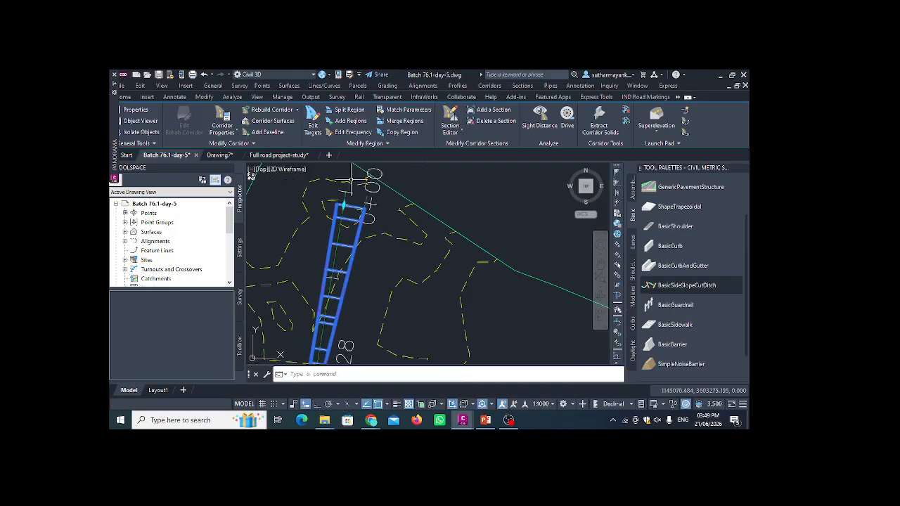
Reposition the corridor region boundary just past station 3+28, first up the alignment and then down it
{"action": "scroll", "coordinate": [340, 246], "scroll_direction": "up", "scroll_amount": 5}
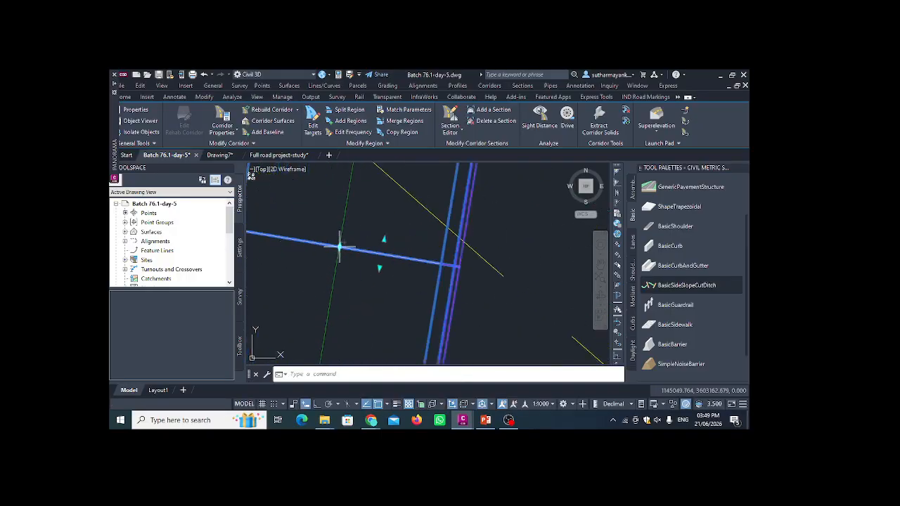
{"action": "scroll", "coordinate": [340, 246], "scroll_direction": "up", "scroll_amount": 2}
{"action": "left_click", "coordinate": [340, 247]}
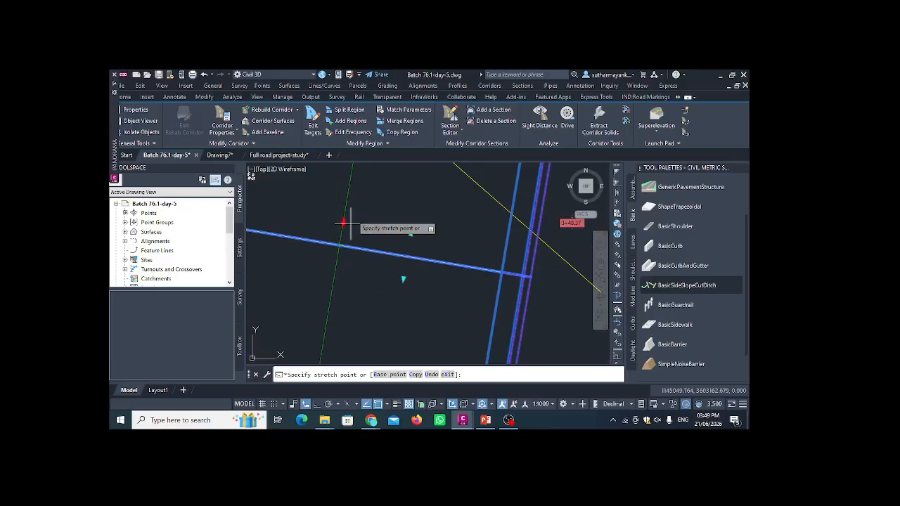
{"action": "left_click", "coordinate": [354, 193]}
{"action": "scroll", "coordinate": [355, 245], "scroll_direction": "down", "scroll_amount": 3}
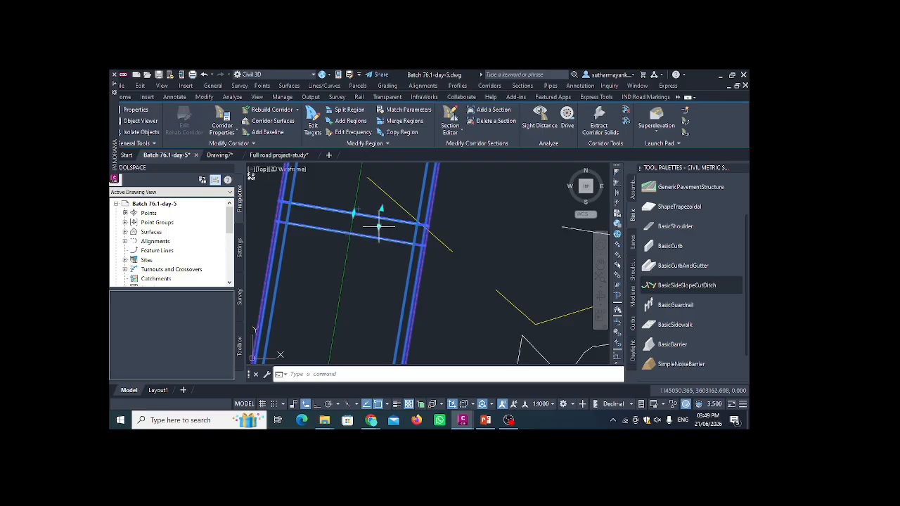
{"action": "left_click", "coordinate": [354, 211]}
{"action": "left_click", "coordinate": [345, 298]}
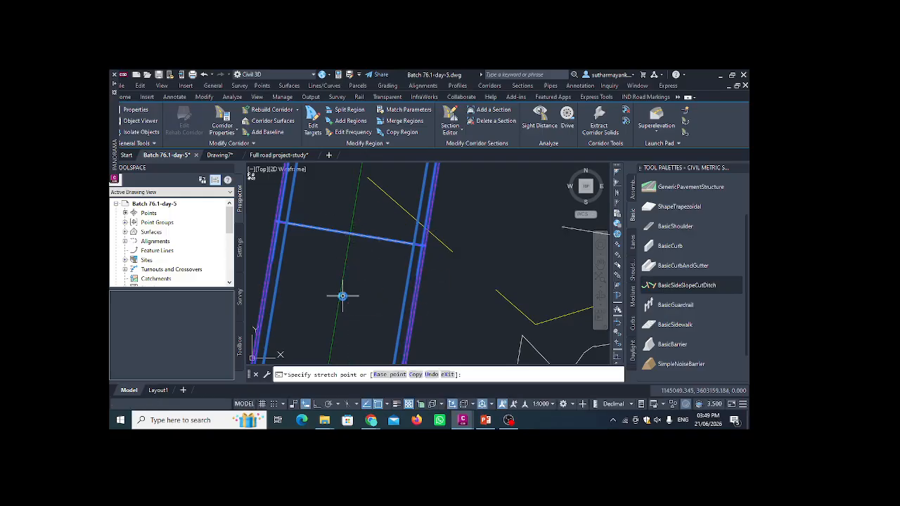
{"action": "scroll", "coordinate": [371, 246], "scroll_direction": "down", "scroll_amount": 4}
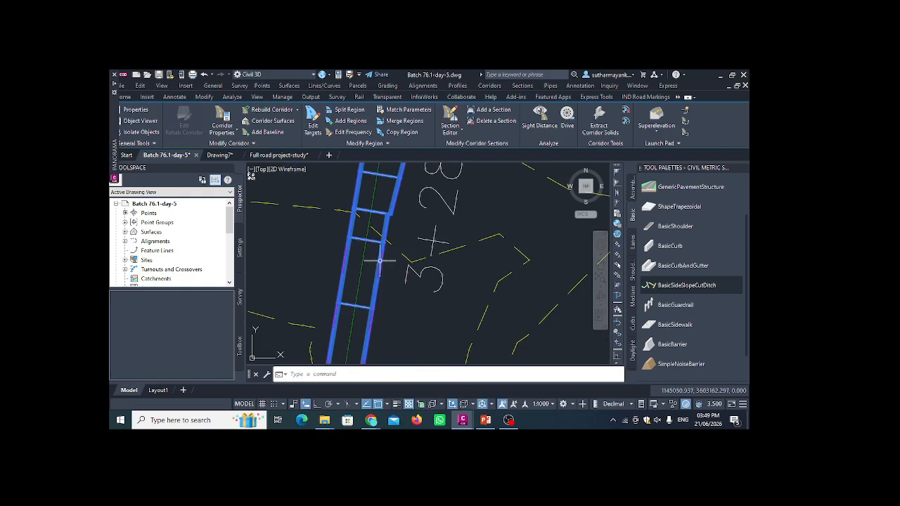
Examine the gap between the two corridor regions near station 6+56
{"action": "scroll", "coordinate": [380, 260], "scroll_direction": "down", "scroll_amount": 3}
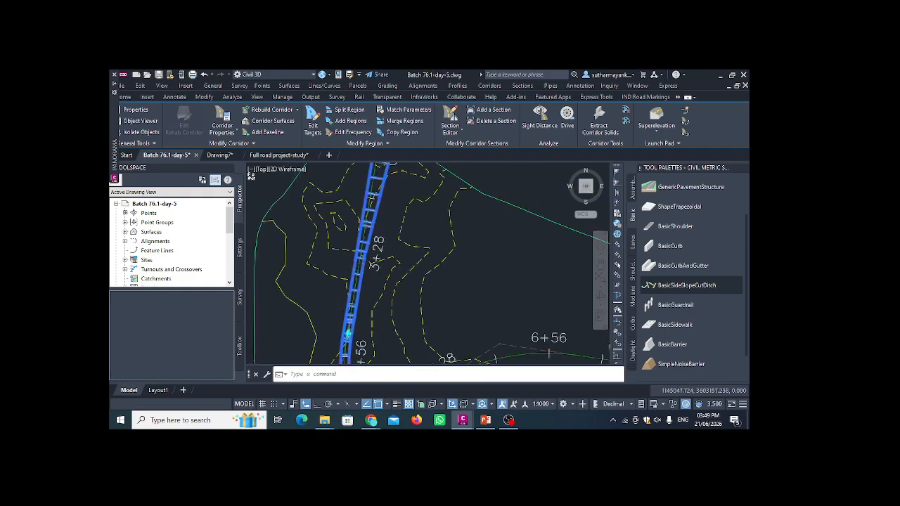
{"action": "scroll", "coordinate": [345, 336], "scroll_direction": "up", "scroll_amount": 5}
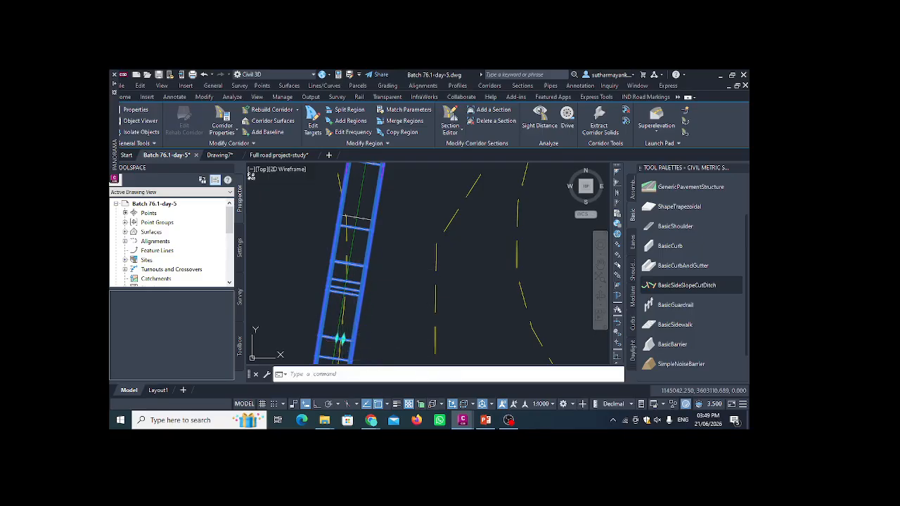
{"action": "scroll", "coordinate": [347, 318], "scroll_direction": "down", "scroll_amount": 2}
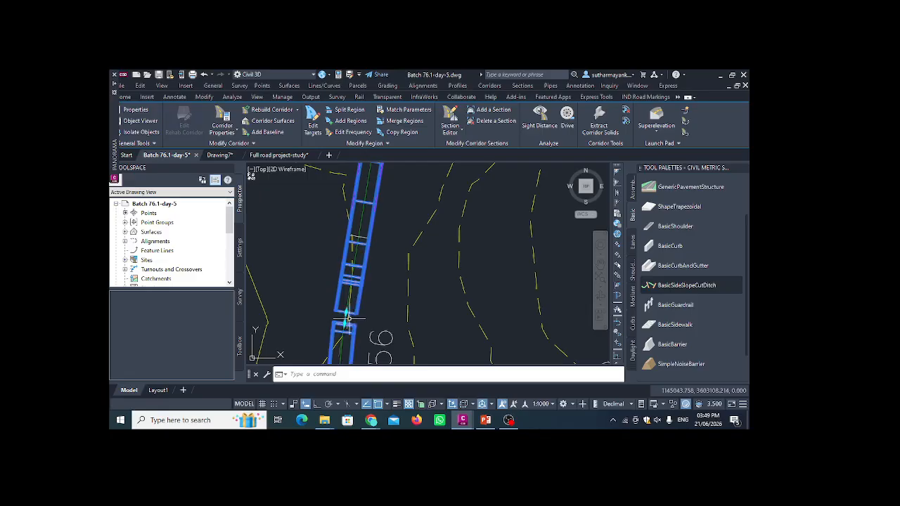
{"action": "scroll", "coordinate": [349, 319], "scroll_direction": "up", "scroll_amount": 3}
{"action": "middle_click_drag", "start_coordinate": [354, 303], "coordinate": [364, 236]}
{"action": "scroll", "coordinate": [363, 232], "scroll_direction": "up", "scroll_amount": 1}
{"action": "scroll", "coordinate": [364, 254], "scroll_direction": "down", "scroll_amount": 2}
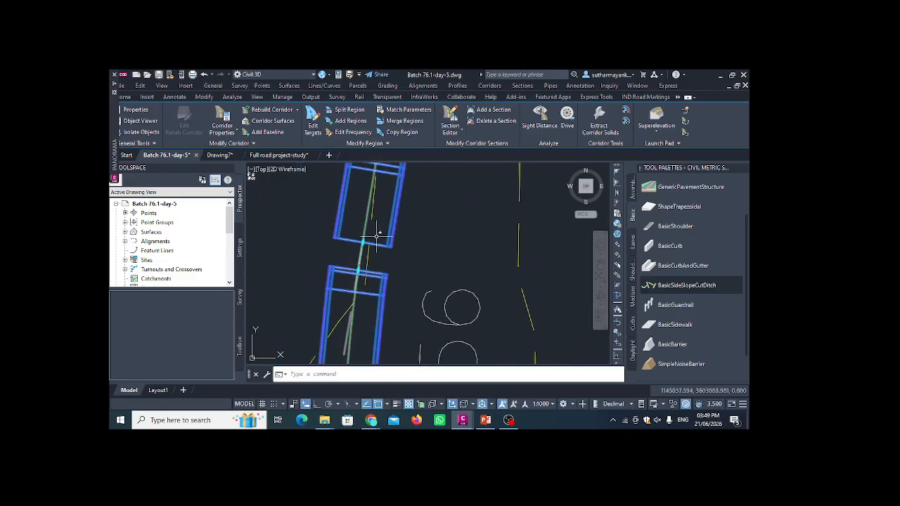
{"action": "scroll", "coordinate": [376, 235], "scroll_direction": "down", "scroll_amount": 1}
{"action": "scroll", "coordinate": [362, 246], "scroll_direction": "down", "scroll_amount": 3}
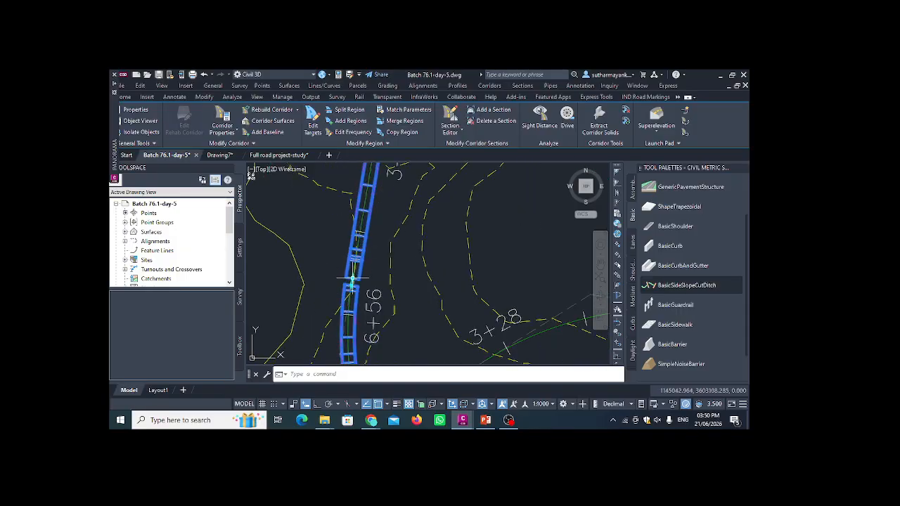
Try shortening the upper corridor region by pulling its end up the alignment, away from the gap near station 6+56
{"action": "left_click", "coordinate": [358, 276]}
{"action": "left_click", "coordinate": [367, 189]}
{"action": "left_click", "coordinate": [355, 279]}
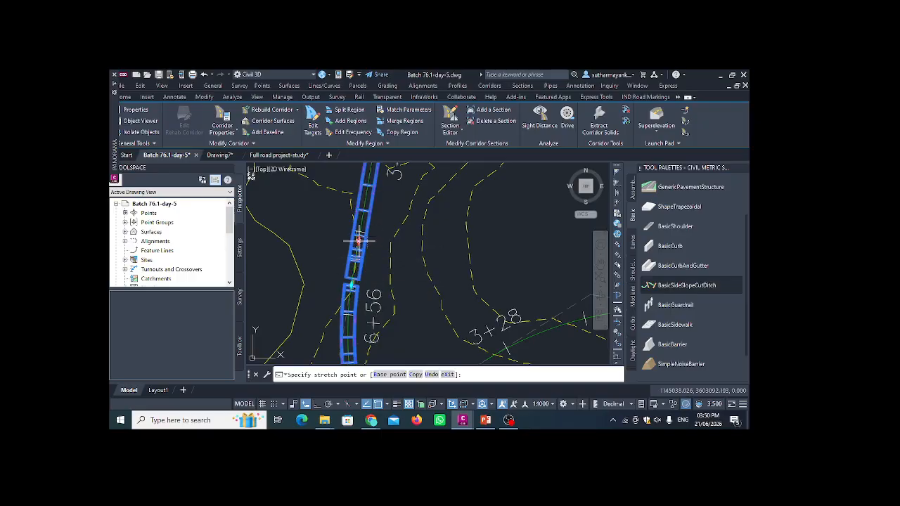
{"action": "left_click", "coordinate": [359, 240]}
{"action": "middle_click_drag", "start_coordinate": [358, 241], "coordinate": [345, 283]}
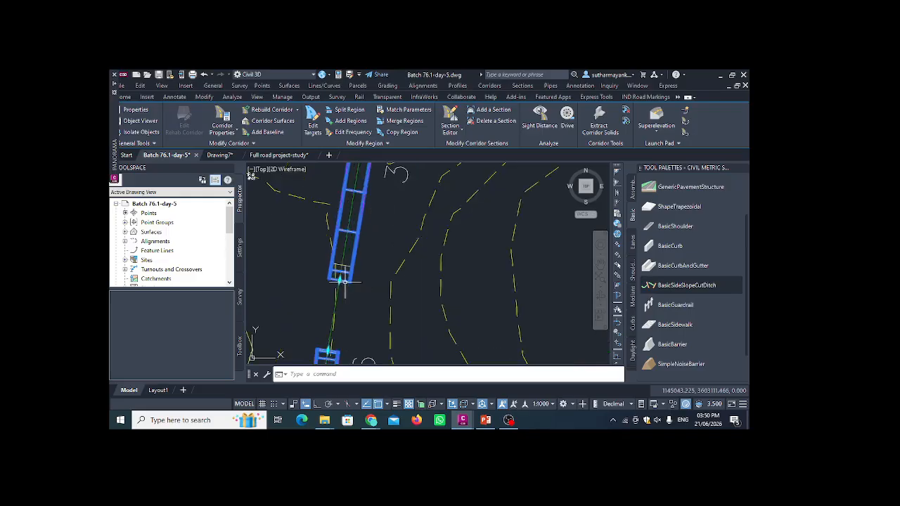
{"action": "left_click", "coordinate": [339, 280]}
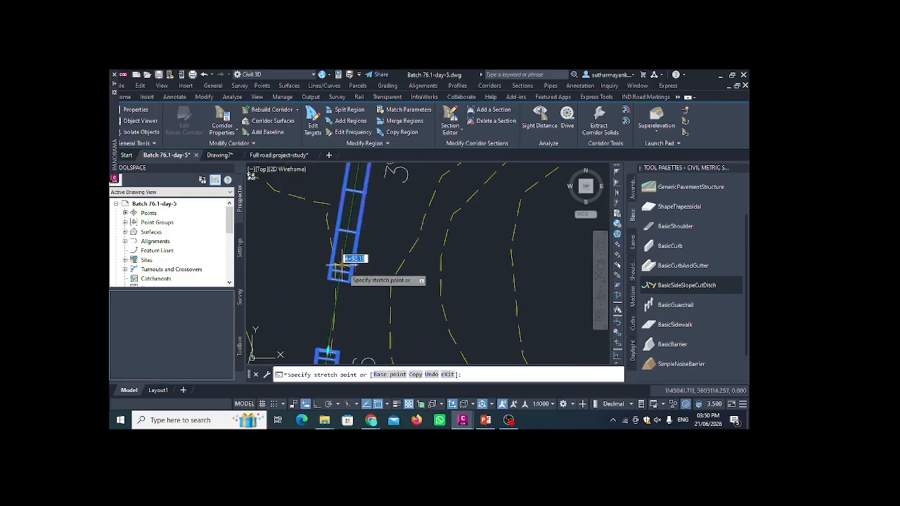
{"action": "left_click", "coordinate": [347, 235]}
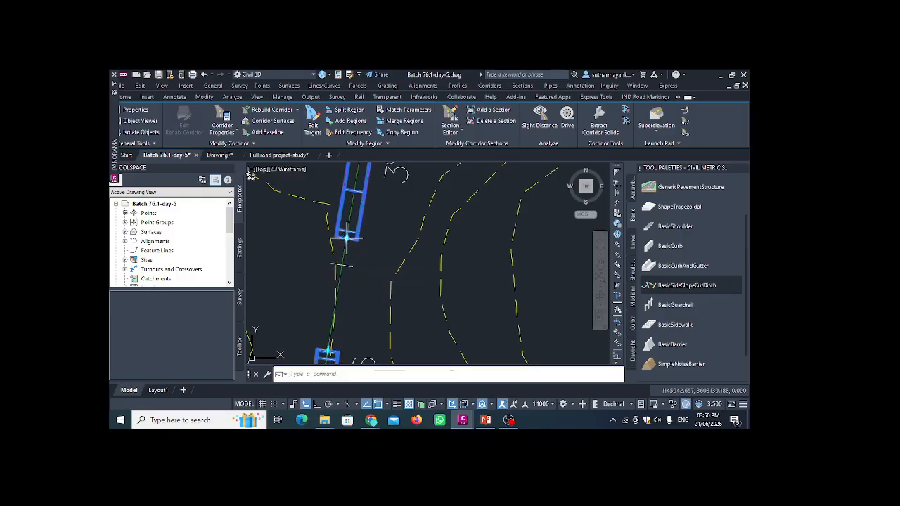
Stretch the upper region's end back down to station 5+84.73 and shift the lower region's start farther down the alignment
{"action": "left_click", "coordinate": [347, 235]}
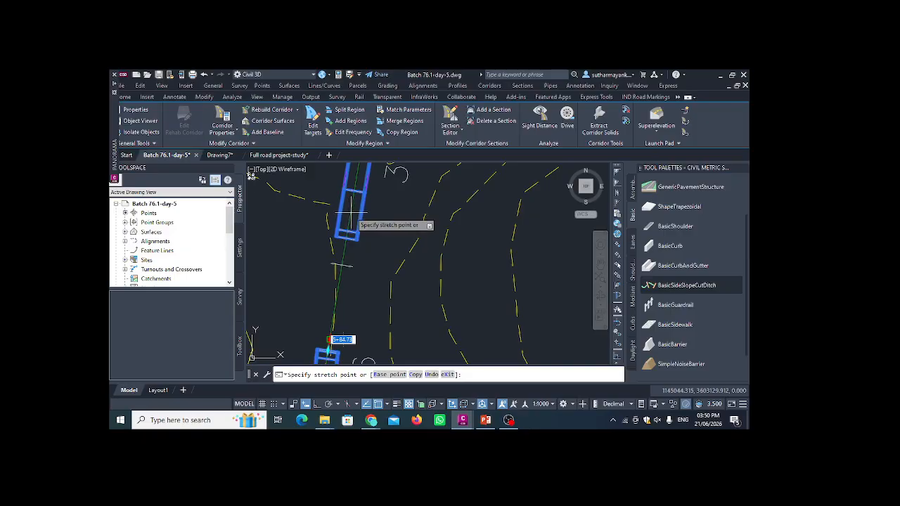
{"action": "left_click", "coordinate": [361, 226]}
{"action": "scroll", "coordinate": [320, 261], "scroll_direction": "up", "scroll_amount": 3}
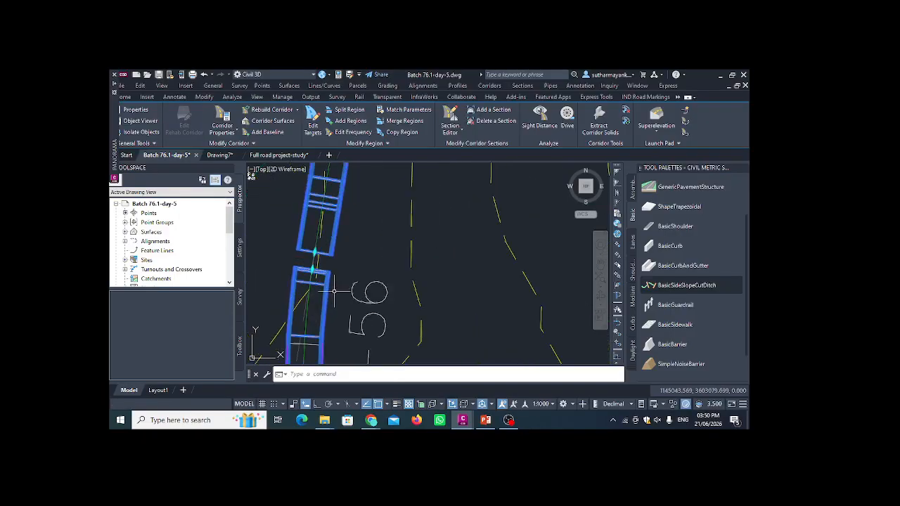
{"action": "left_click", "coordinate": [315, 253]}
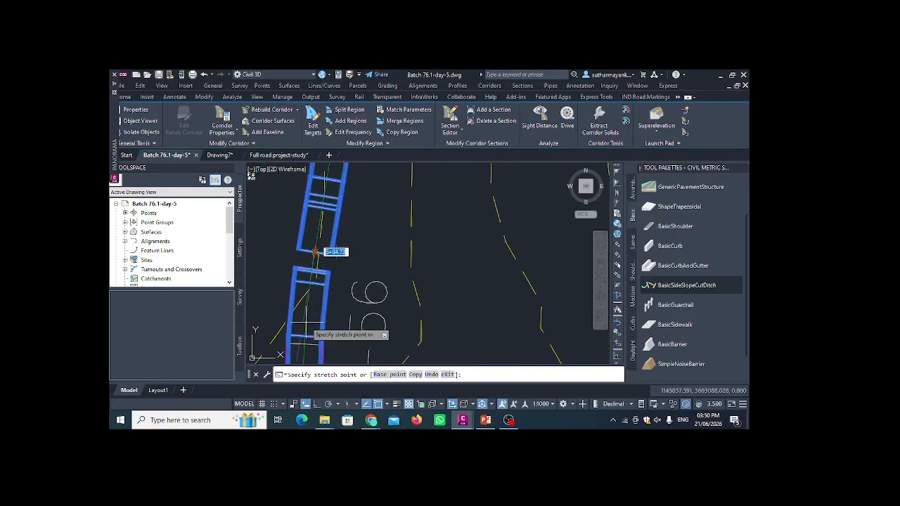
{"action": "left_click", "coordinate": [314, 290]}
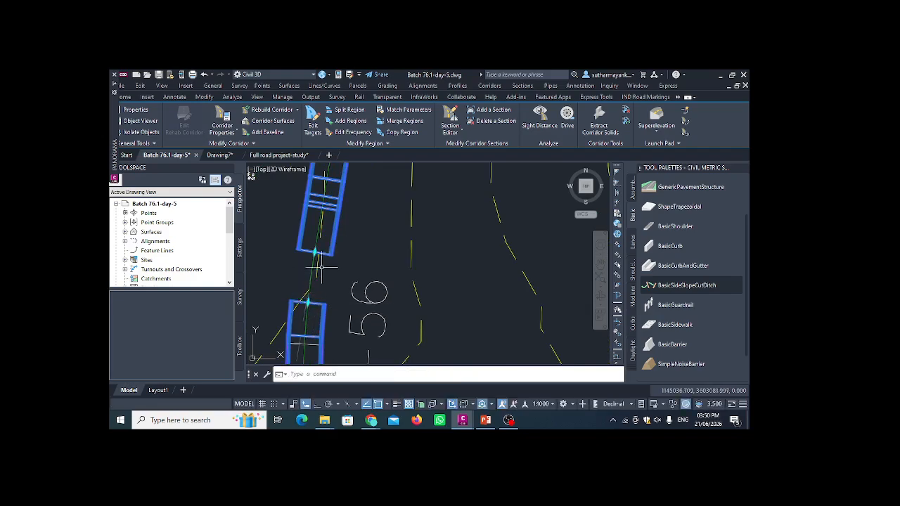
{"action": "scroll", "coordinate": [316, 285], "scroll_direction": "down", "scroll_amount": 1}
{"action": "scroll", "coordinate": [315, 285], "scroll_direction": "down", "scroll_amount": 2}
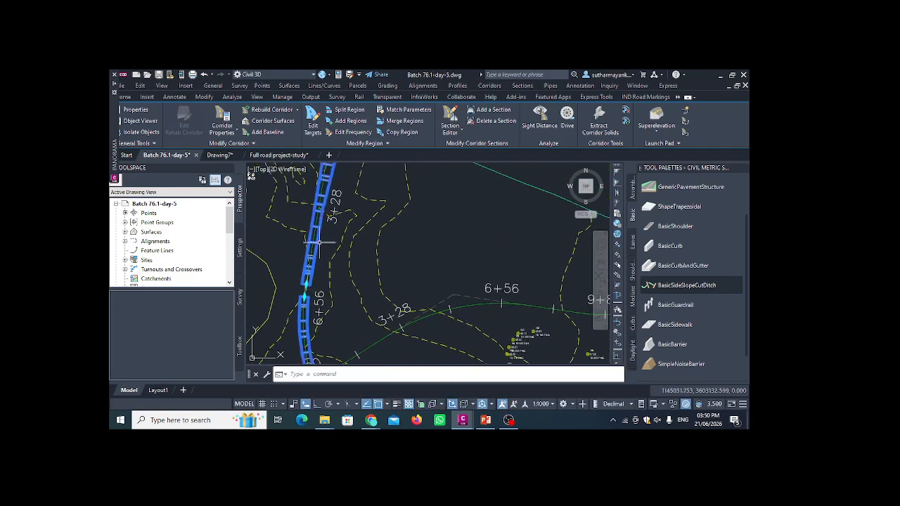
{"action": "key", "text": "Escape"}
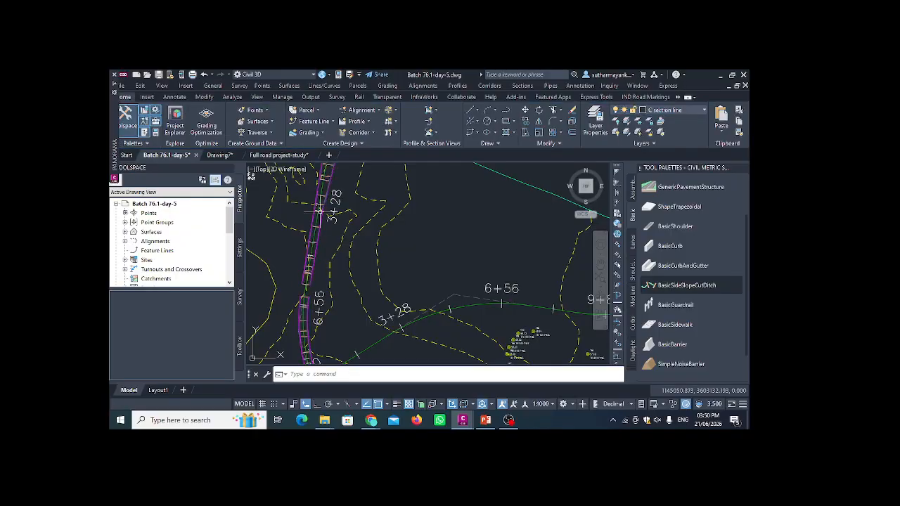
Shorten the upper corridor region so that it ends at about station 5+30, widening the gap above 6+56
{"action": "scroll", "coordinate": [310, 198], "scroll_direction": "up", "scroll_amount": 3}
{"action": "scroll", "coordinate": [310, 193], "scroll_direction": "down", "scroll_amount": 2}
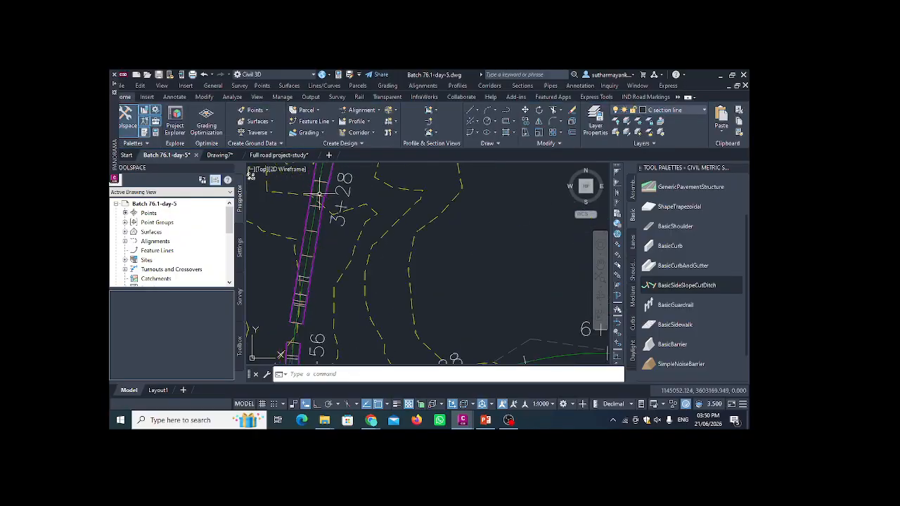
{"action": "left_click", "coordinate": [296, 323]}
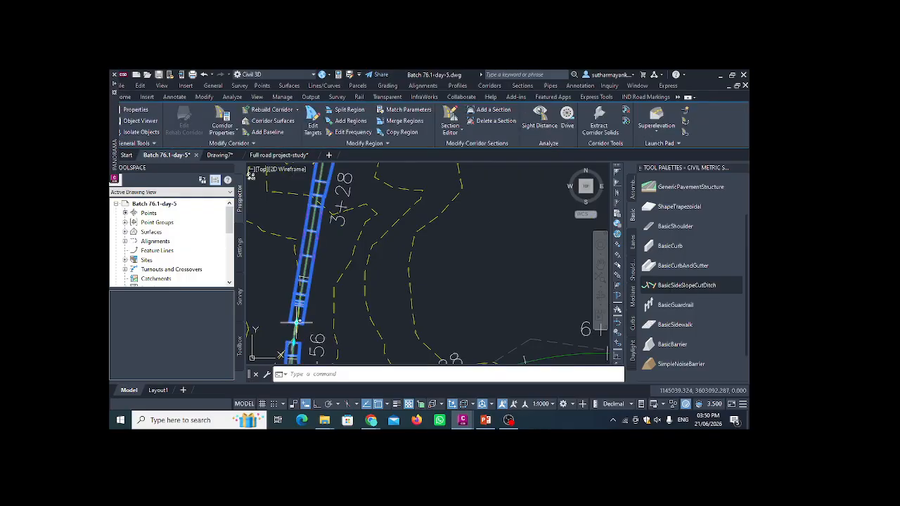
{"action": "scroll", "coordinate": [296, 325], "scroll_direction": "up", "scroll_amount": 2}
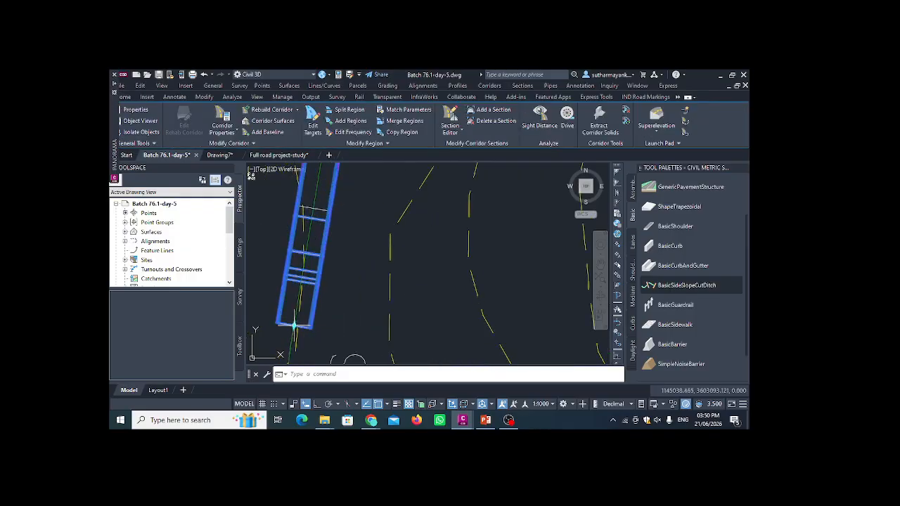
{"action": "left_click", "coordinate": [295, 325]}
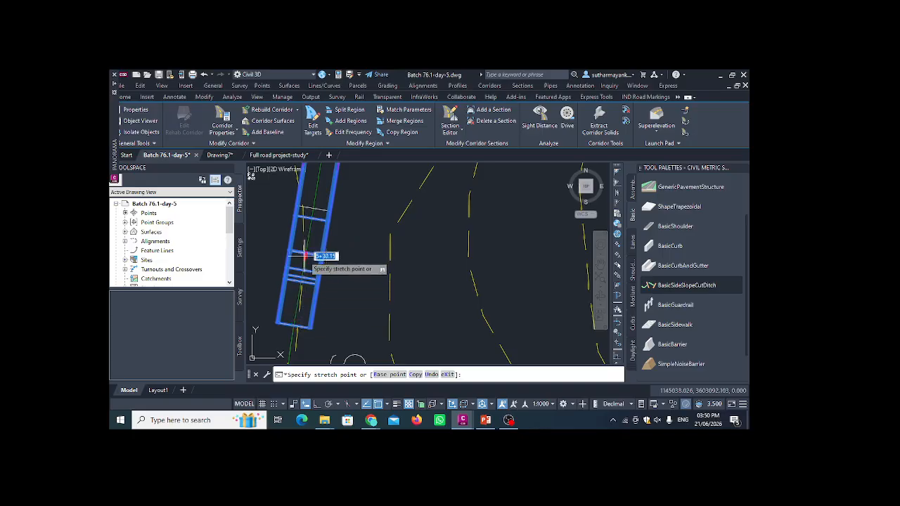
{"action": "left_click", "coordinate": [306, 257]}
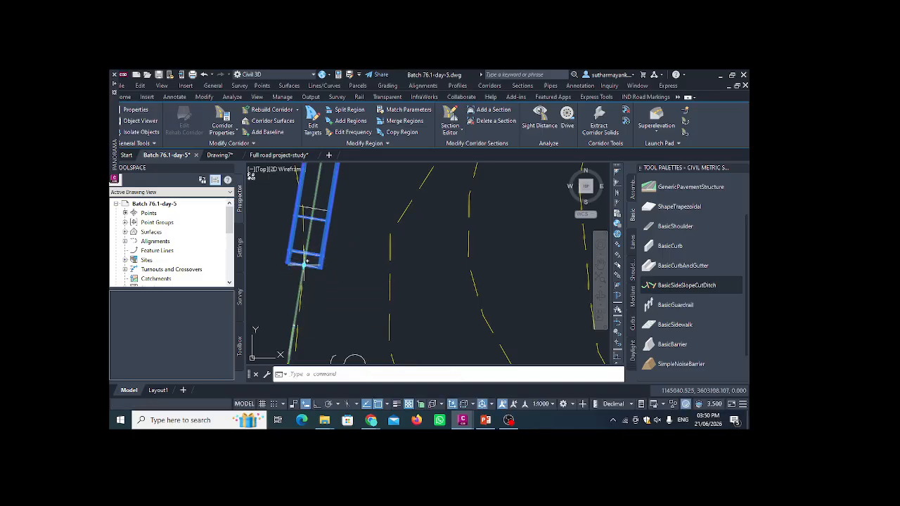
Try shortening the upper corridor region further by stretching its end up the alignment to about station 5+10.44
{"action": "left_click", "coordinate": [304, 264]}
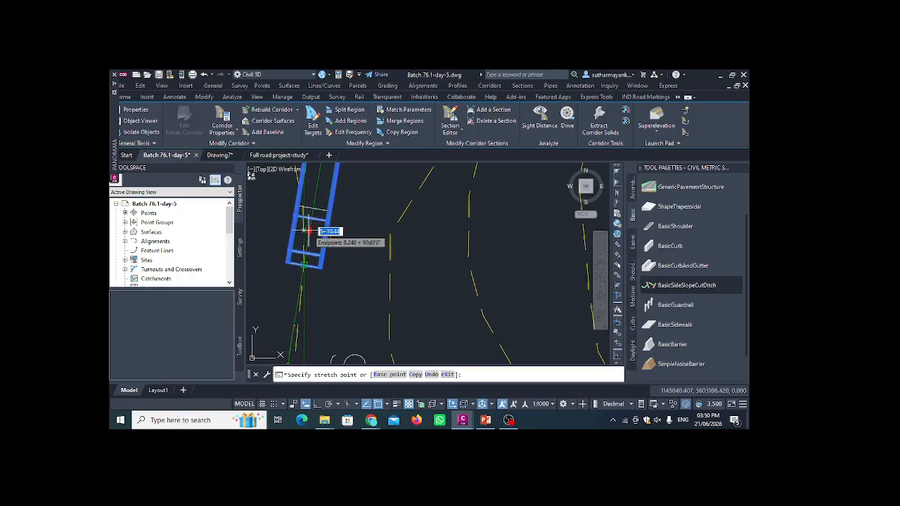
{"action": "left_click", "coordinate": [307, 230]}
{"action": "scroll", "coordinate": [316, 230], "scroll_direction": "down", "scroll_amount": 3}
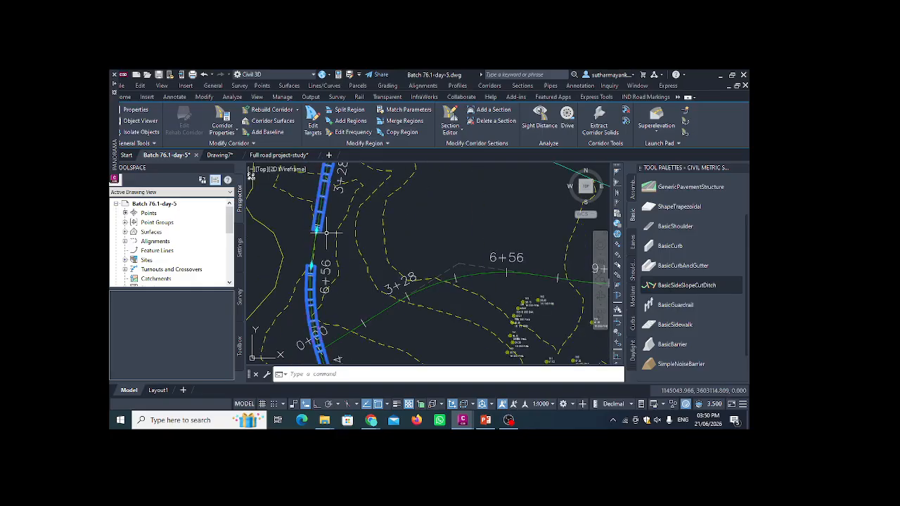
{"action": "scroll", "coordinate": [307, 263], "scroll_direction": "down", "scroll_amount": 2}
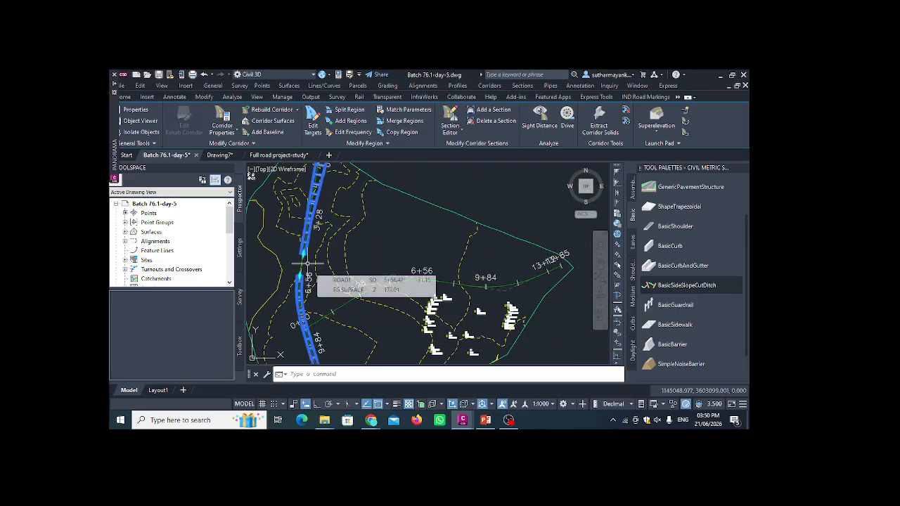
{"action": "key", "text": "Escape"}
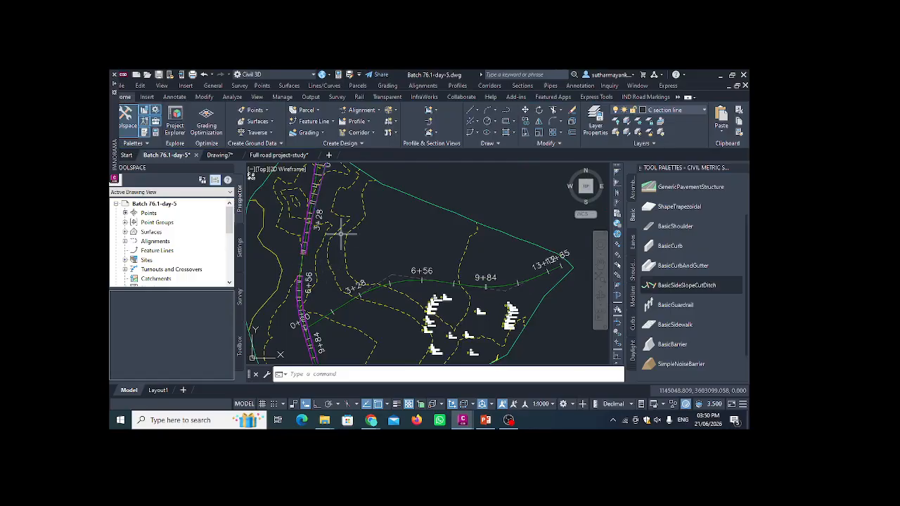
Examine the whole corridor along ROAD1 and the gap between its upper and lower regions
{"action": "middle_click_drag", "start_coordinate": [343, 314], "coordinate": [332, 262]}
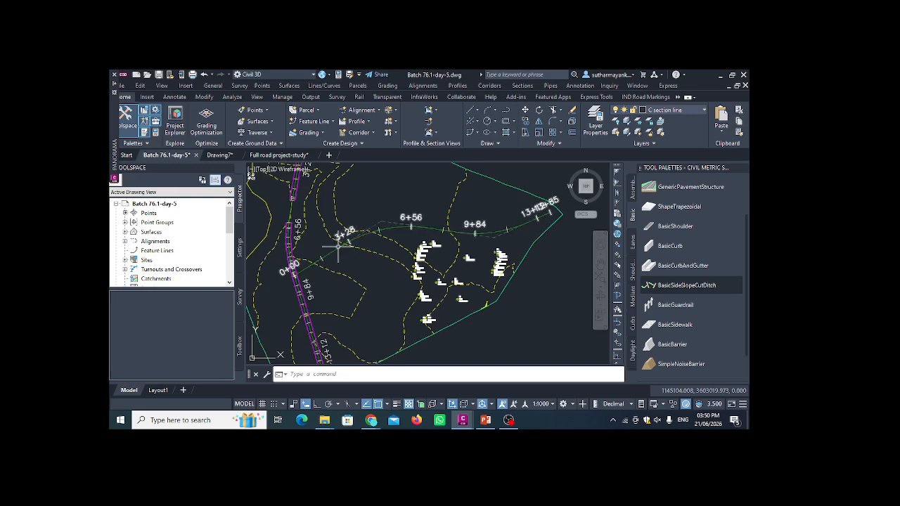
{"action": "scroll", "coordinate": [365, 243], "scroll_direction": "down", "scroll_amount": 1}
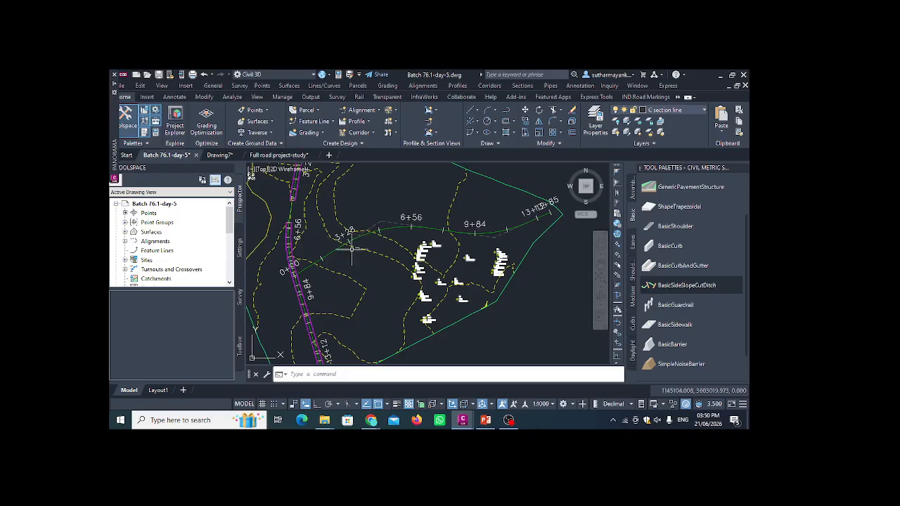
{"action": "scroll", "coordinate": [310, 267], "scroll_direction": "down", "scroll_amount": 1}
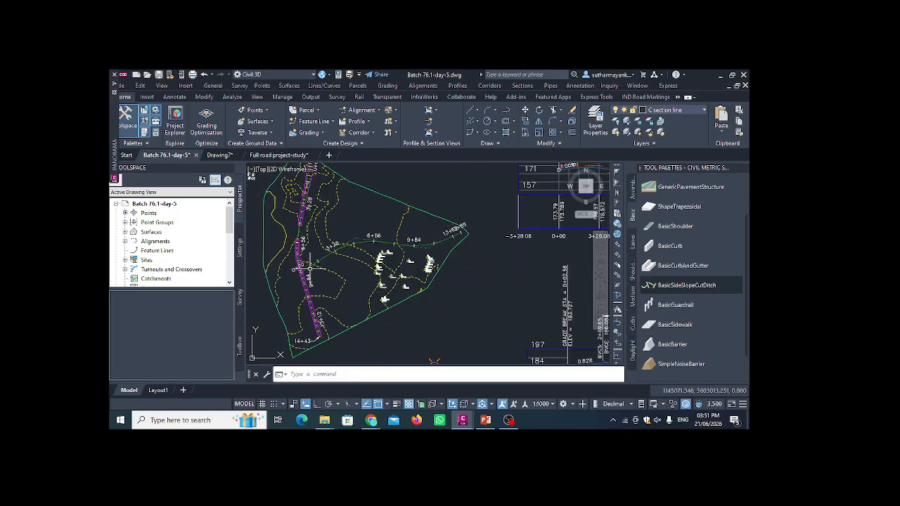
{"action": "scroll", "coordinate": [310, 267], "scroll_direction": "up", "scroll_amount": 2}
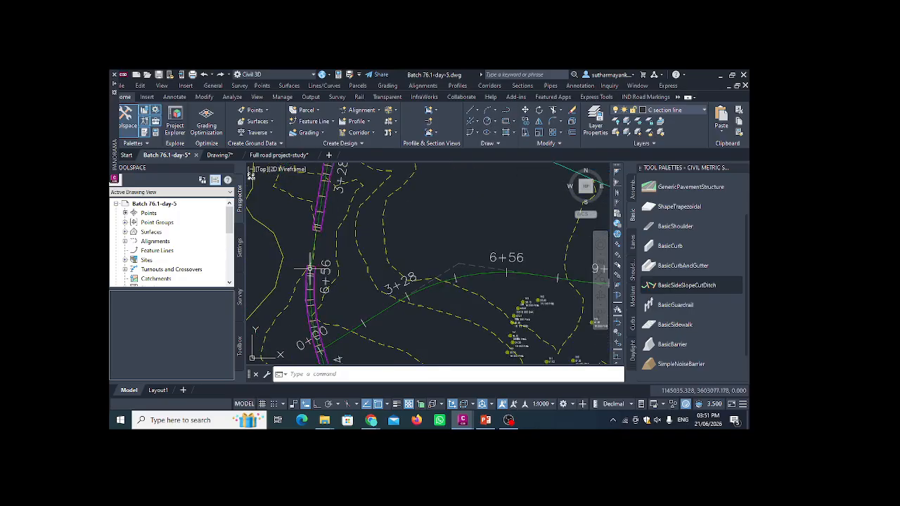
{"action": "scroll", "coordinate": [310, 267], "scroll_direction": "up", "scroll_amount": 2}
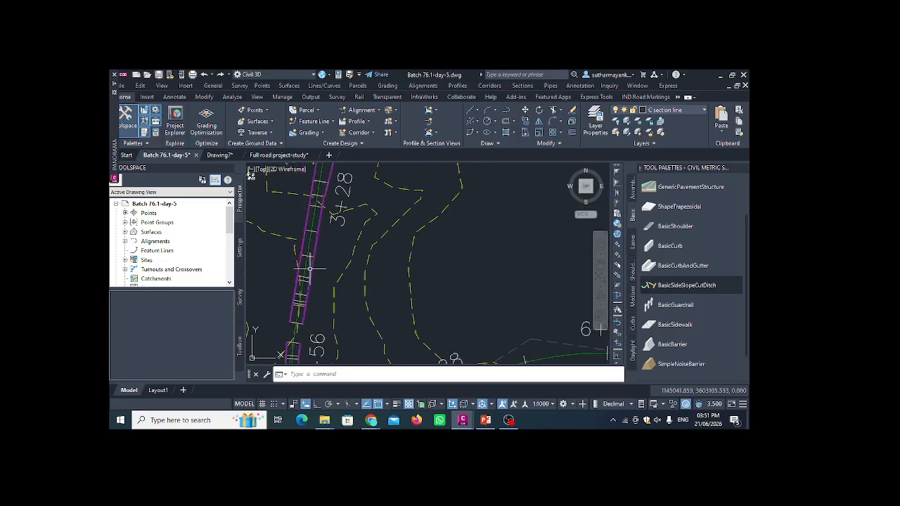
{"action": "scroll", "coordinate": [310, 267], "scroll_direction": "up", "scroll_amount": 1}
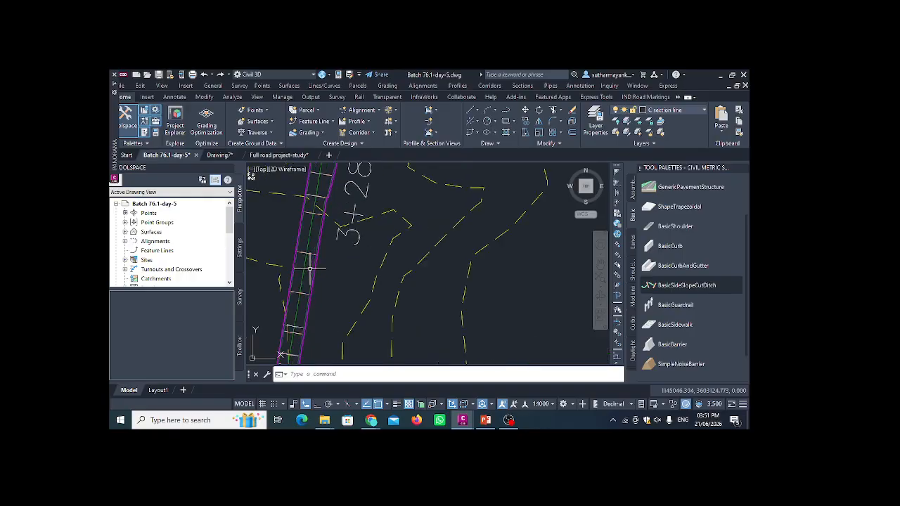
{"action": "scroll", "coordinate": [311, 268], "scroll_direction": "down", "scroll_amount": 3}
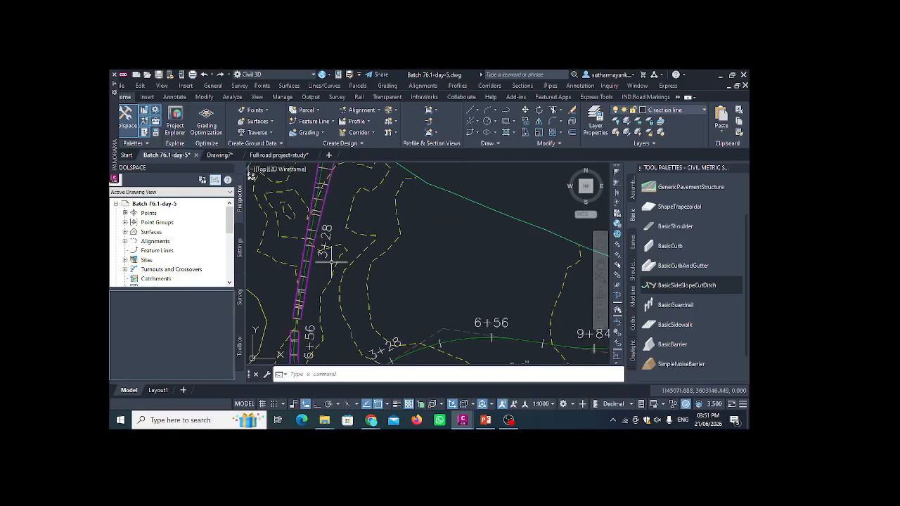
{"action": "scroll", "coordinate": [331, 261], "scroll_direction": "up", "scroll_amount": 4}
{"action": "scroll", "coordinate": [331, 262], "scroll_direction": "down", "scroll_amount": 2}
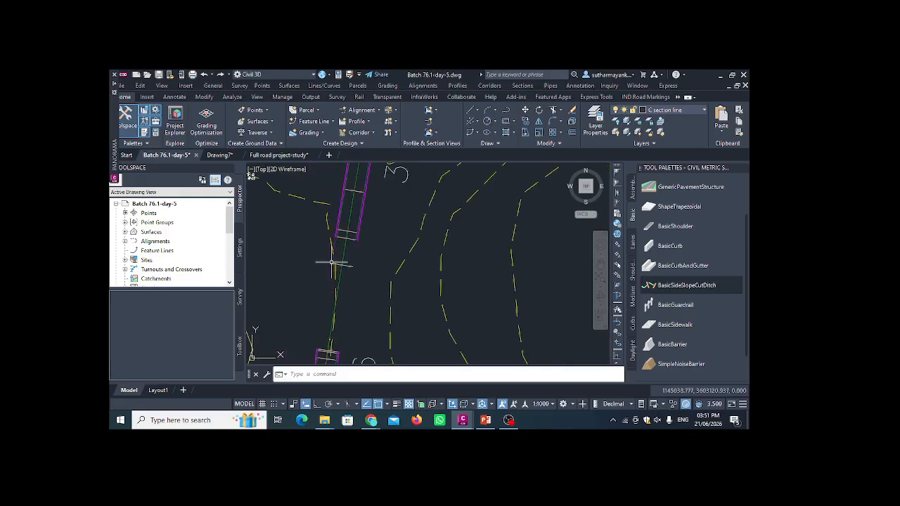
{"action": "middle_click_drag", "start_coordinate": [331, 261], "coordinate": [348, 221]}
{"action": "scroll", "coordinate": [331, 261], "scroll_direction": "up", "scroll_amount": 3}
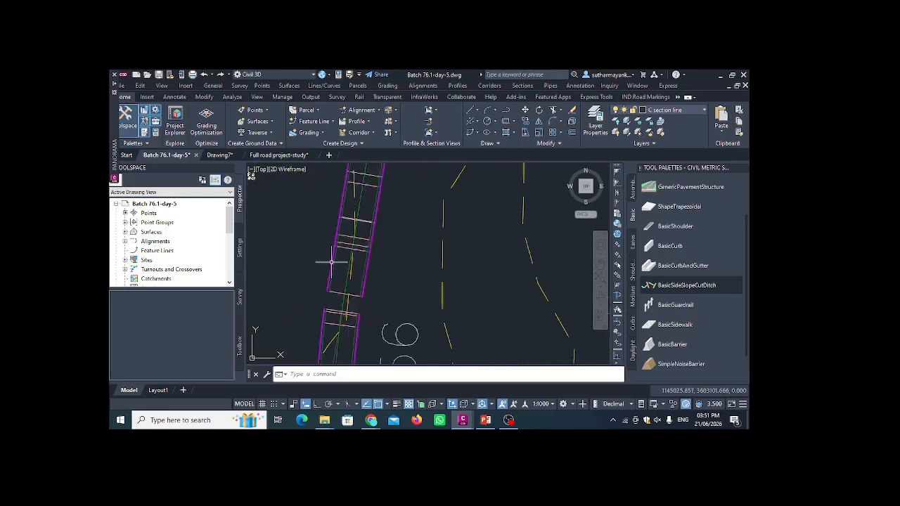
Undo the recent stretches of the two regions' boundaries
{"action": "key", "text": "ctrl+z"}
{"action": "key", "text": "ctrl+z"}
{"action": "key", "text": "ctrl+z"}
{"action": "key", "text": "ctrl+z"}
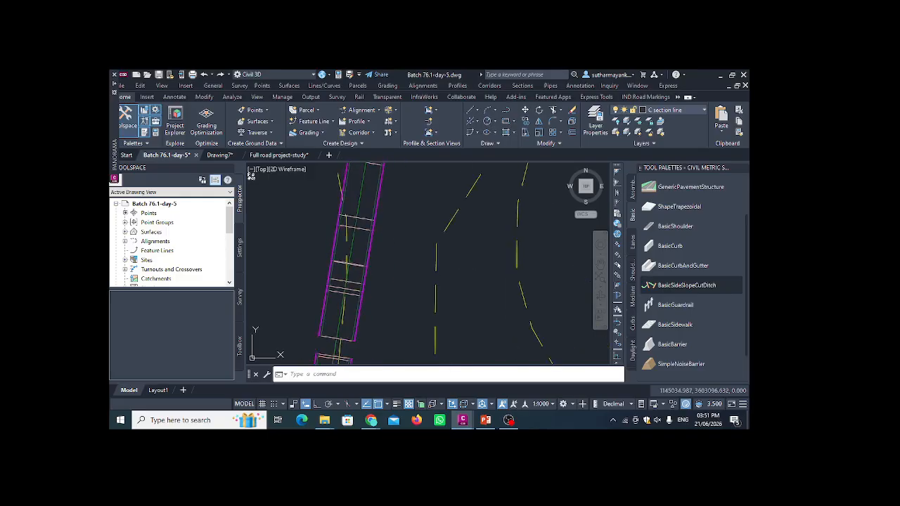
Inspect the shared boundary of the two corridor regions above the 6+56 label
{"action": "scroll", "coordinate": [351, 264], "scroll_direction": "down", "scroll_amount": 2}
{"action": "left_click", "coordinate": [350, 265]}
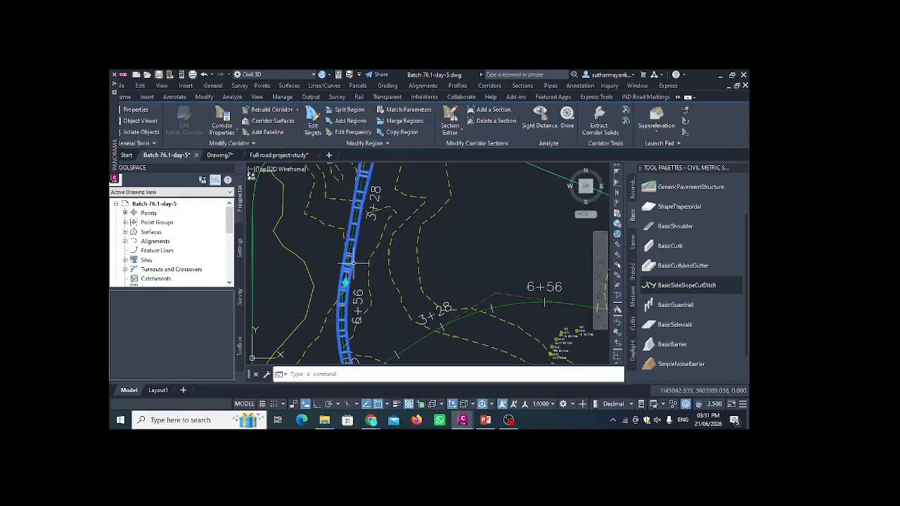
{"action": "scroll", "coordinate": [350, 264], "scroll_direction": "down", "scroll_amount": 3}
{"action": "scroll", "coordinate": [406, 247], "scroll_direction": "up", "scroll_amount": 3}
{"action": "key", "text": "Escape"}
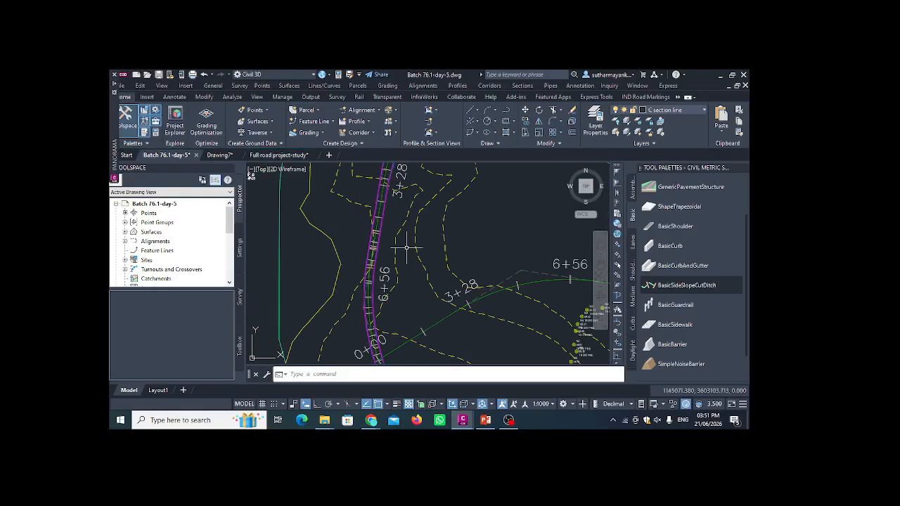
{"action": "middle_click_drag", "start_coordinate": [406, 247], "coordinate": [380, 270]}
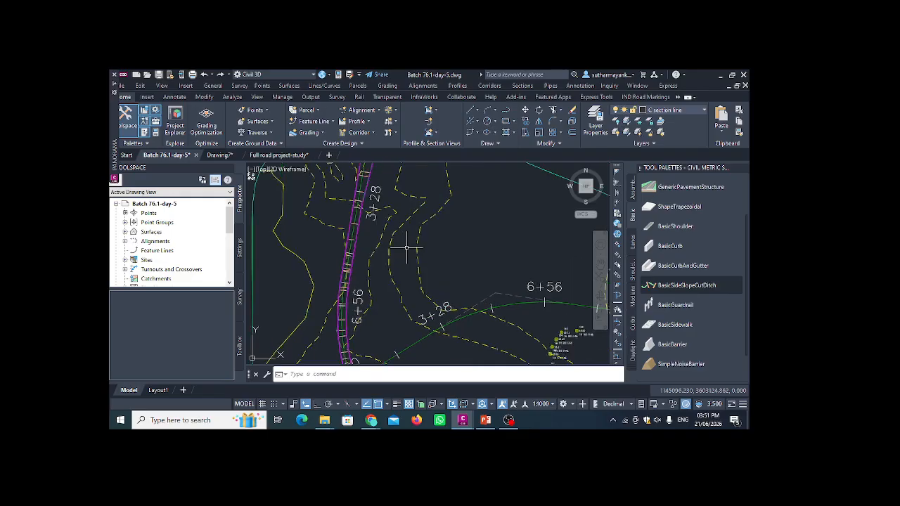
{"action": "scroll", "coordinate": [406, 248], "scroll_direction": "up", "scroll_amount": 3}
{"action": "scroll", "coordinate": [407, 248], "scroll_direction": "down", "scroll_amount": 4}
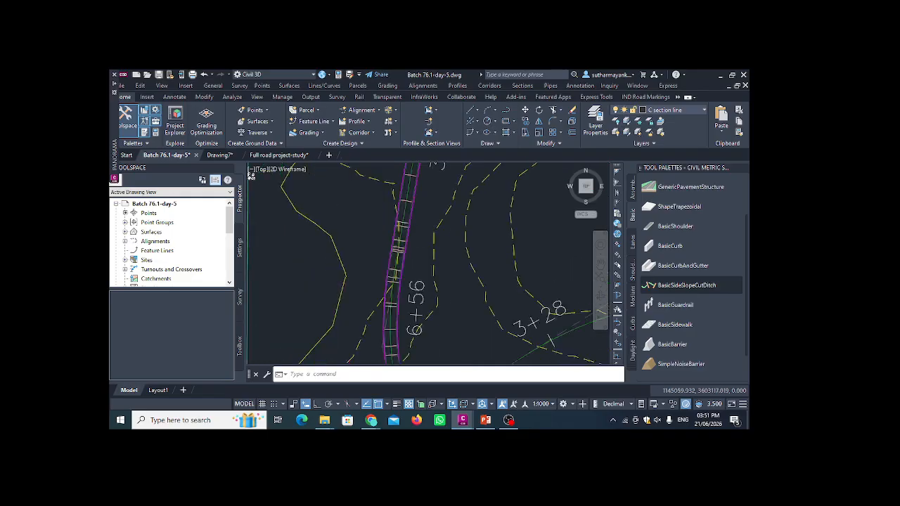
Open the corridor's properties and place the window so the drawing's two regions stay in view
{"action": "left_click", "coordinate": [426, 253]}
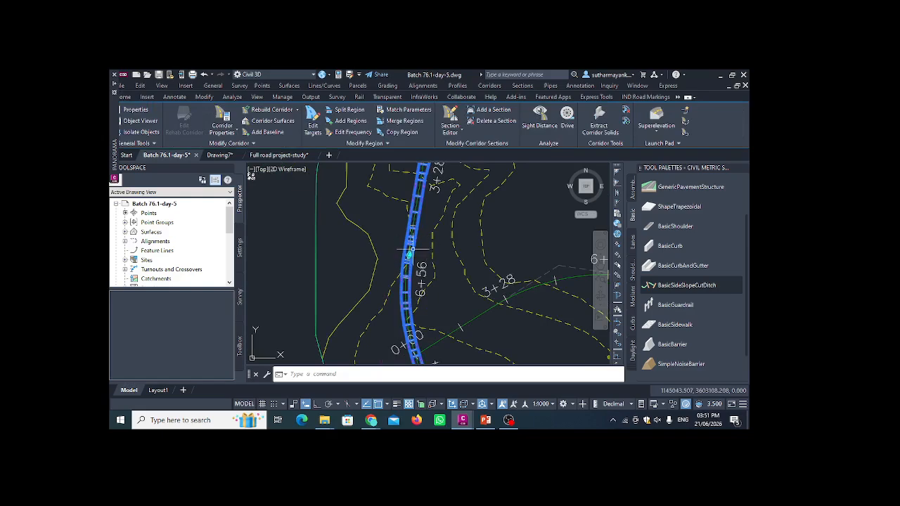
{"action": "left_click", "coordinate": [222, 126]}
{"action": "left_click", "coordinate": [244, 147]}
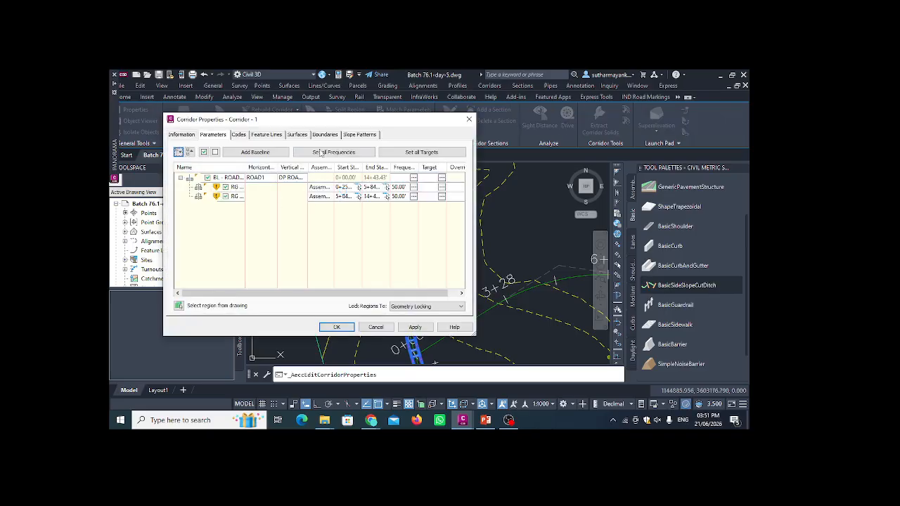
{"action": "left_click_drag", "start_coordinate": [357, 123], "coordinate": [626, 100]}
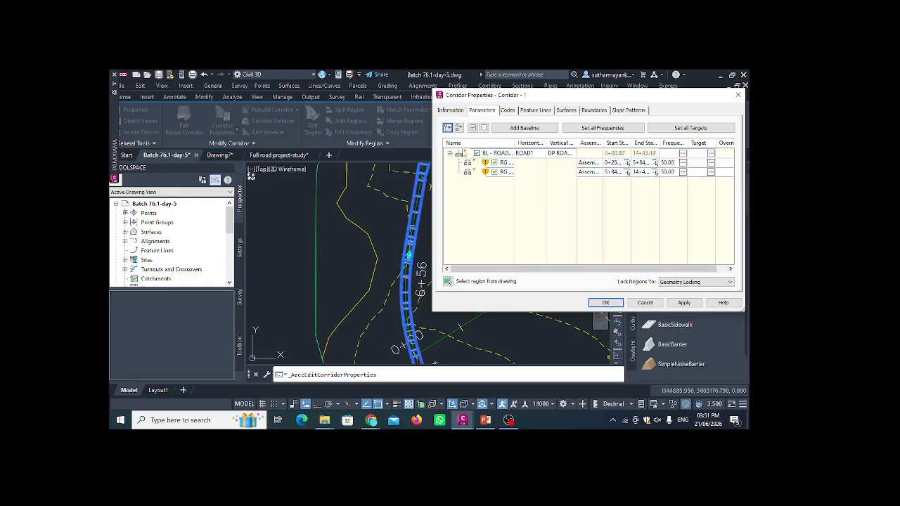
Disable the ROAD1 baseline with its regions, and highlight the first and second regions in the drawing in turn
{"action": "left_click", "coordinate": [475, 152]}
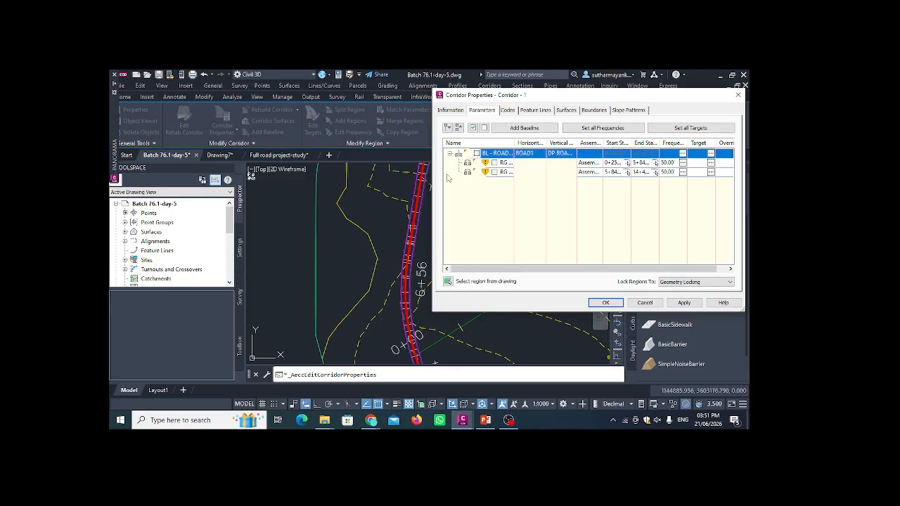
{"action": "left_click", "coordinate": [475, 164]}
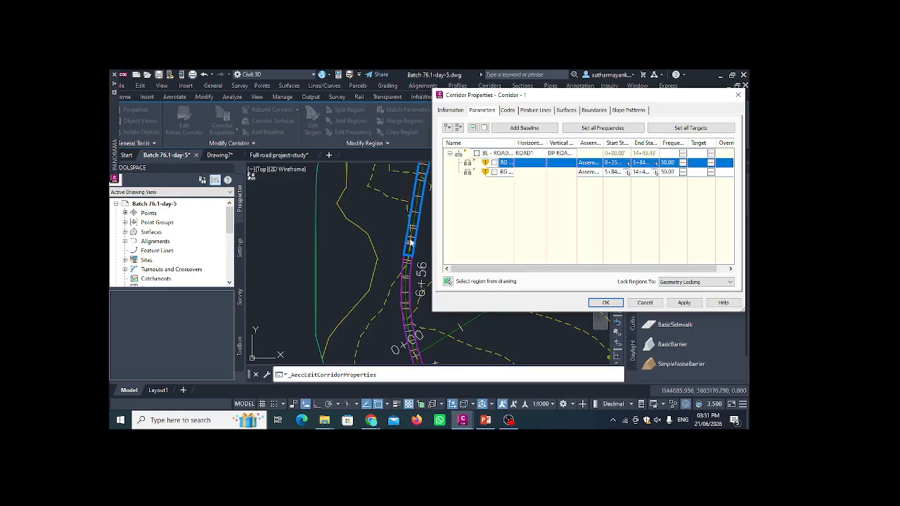
{"action": "left_click", "coordinate": [470, 174]}
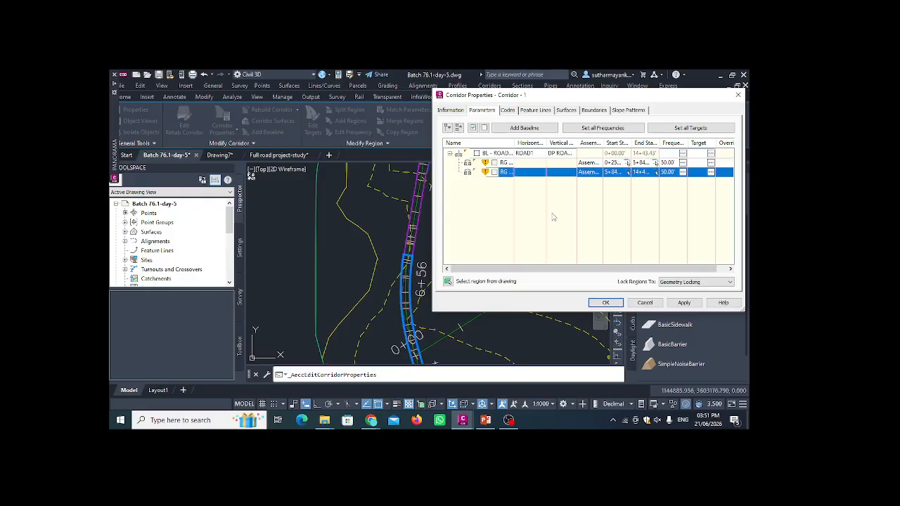
Set the second region's assembly frequency to 10' along tangents and its curve increment to 10'
{"action": "left_click", "coordinate": [682, 175]}
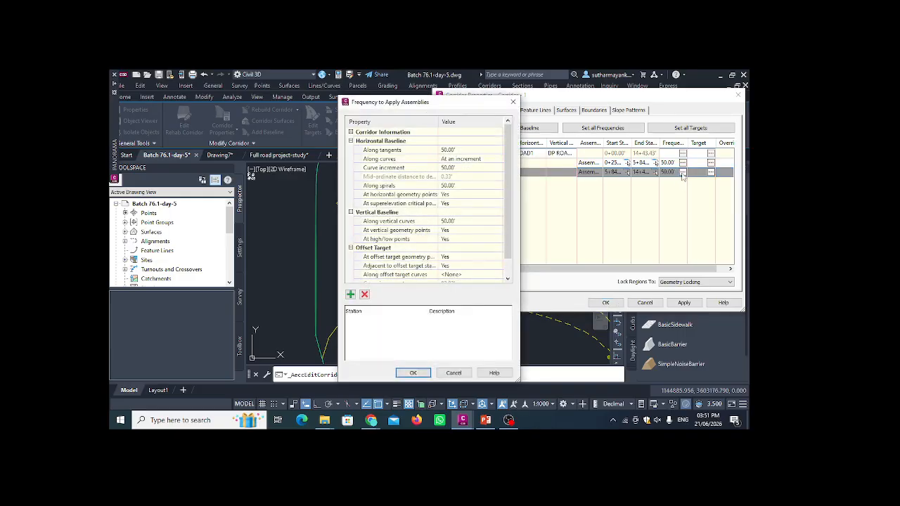
{"action": "left_click", "coordinate": [464, 150]}
{"action": "key", "text": "Return"}
{"action": "left_click", "coordinate": [469, 168]}
{"action": "type", "text": "10"}
{"action": "key", "text": "Return"}
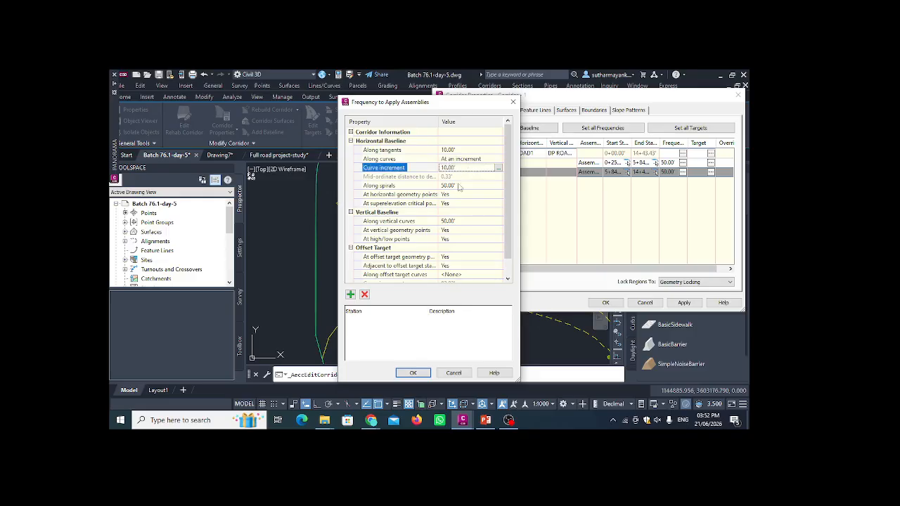
Set the second region's frequency to 10' along spirals and along vertical curves, and accept the frequency settings
{"action": "left_click", "coordinate": [459, 185]}
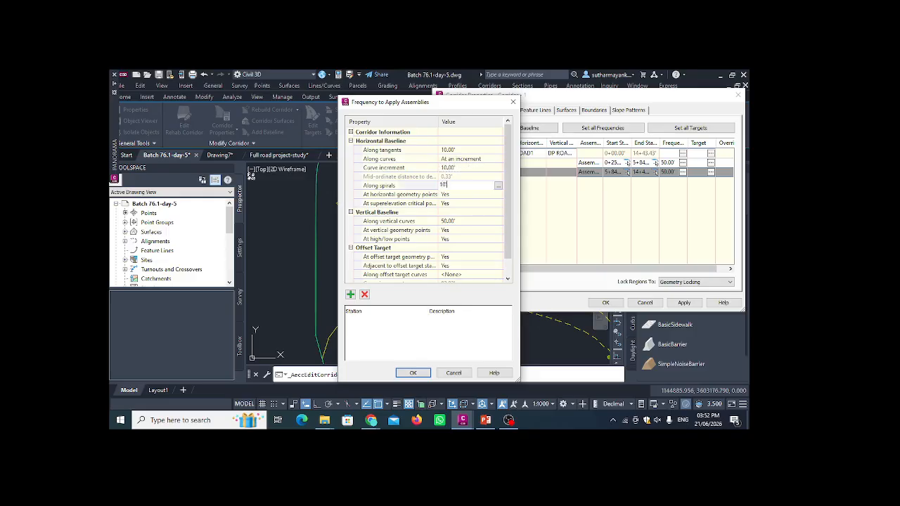
{"action": "type", "text": "10"}
{"action": "key", "text": "Return"}
{"action": "left_click", "coordinate": [458, 220]}
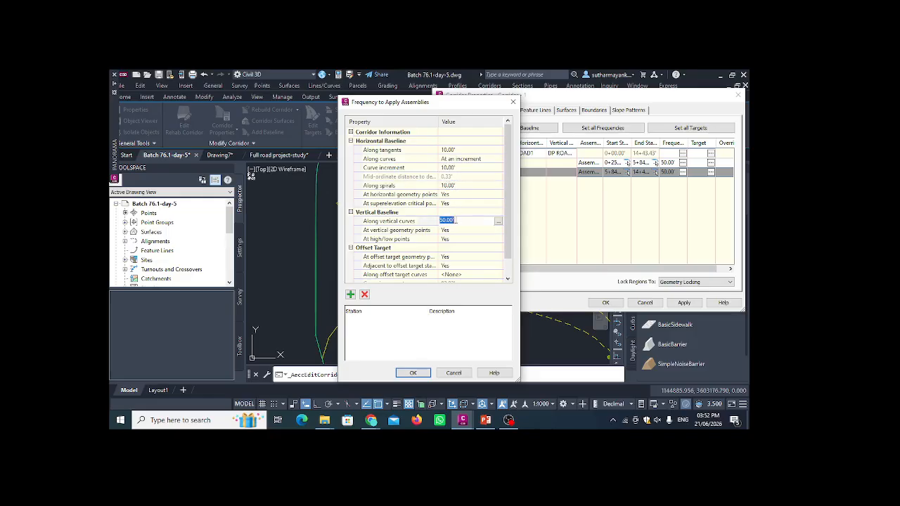
{"action": "key", "text": "Return"}
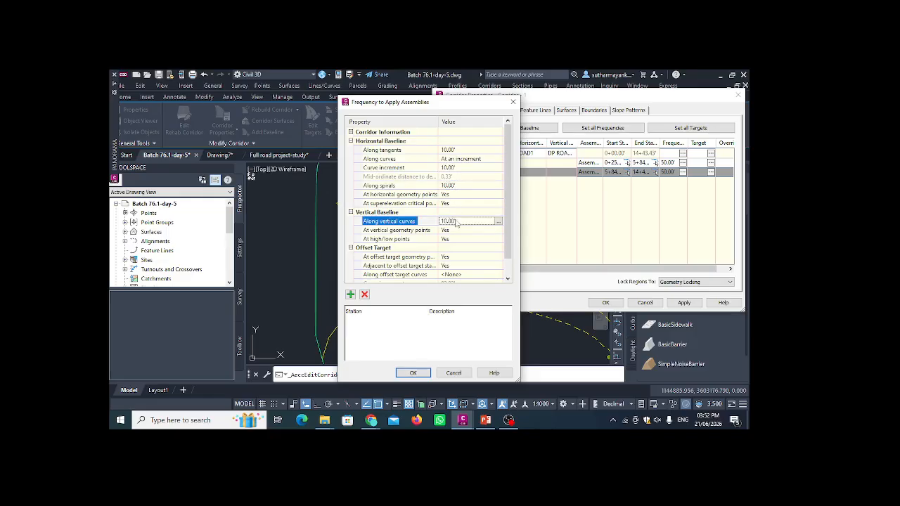
{"action": "left_click", "coordinate": [413, 372]}
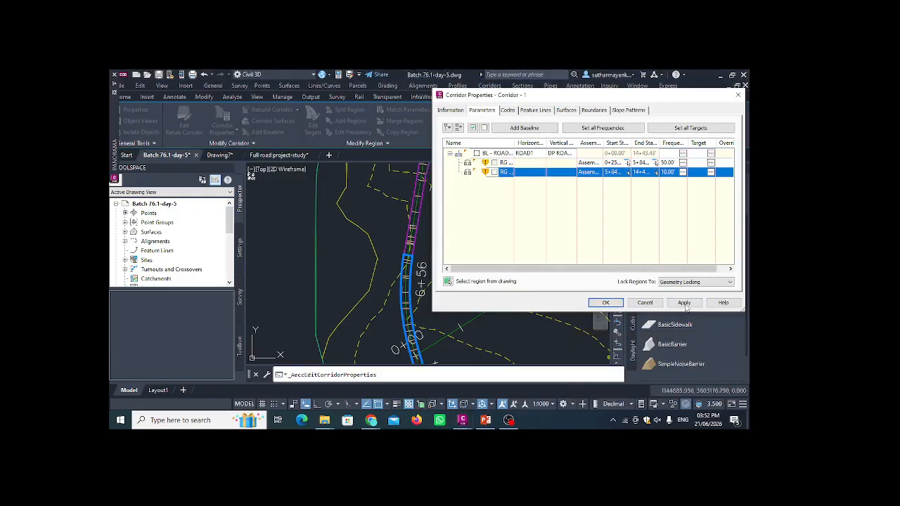
Accept the modified corridor properties, rebuild the corridor, and select the ROAD1 alignment to check the result
{"action": "left_click", "coordinate": [607, 302]}
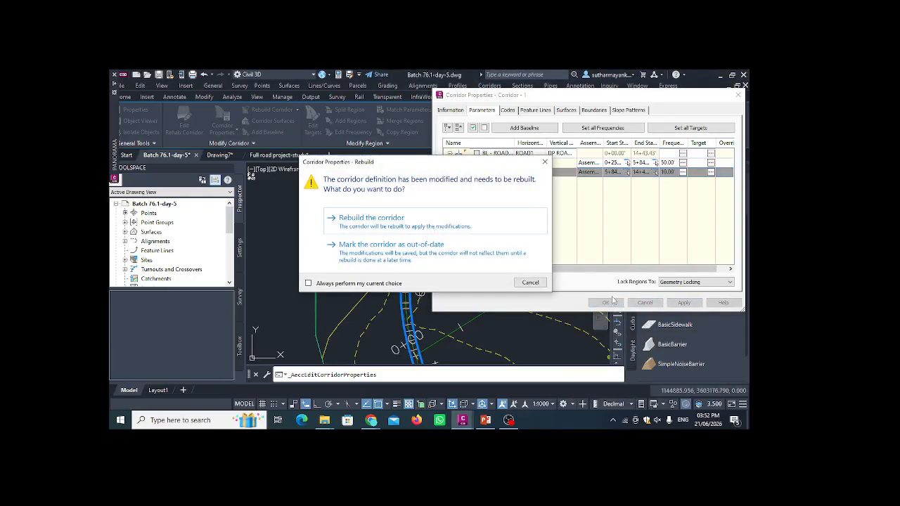
{"action": "left_click", "coordinate": [400, 217]}
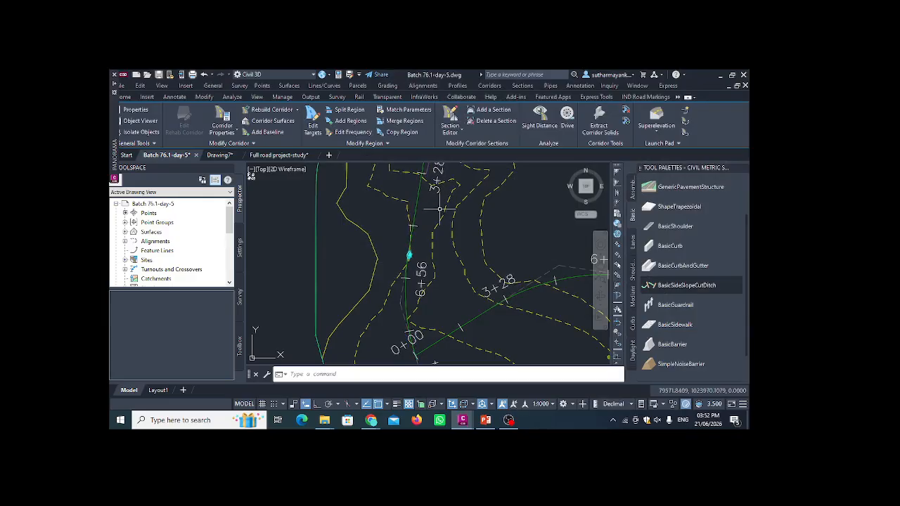
{"action": "scroll", "coordinate": [443, 205], "scroll_direction": "down", "scroll_amount": 6}
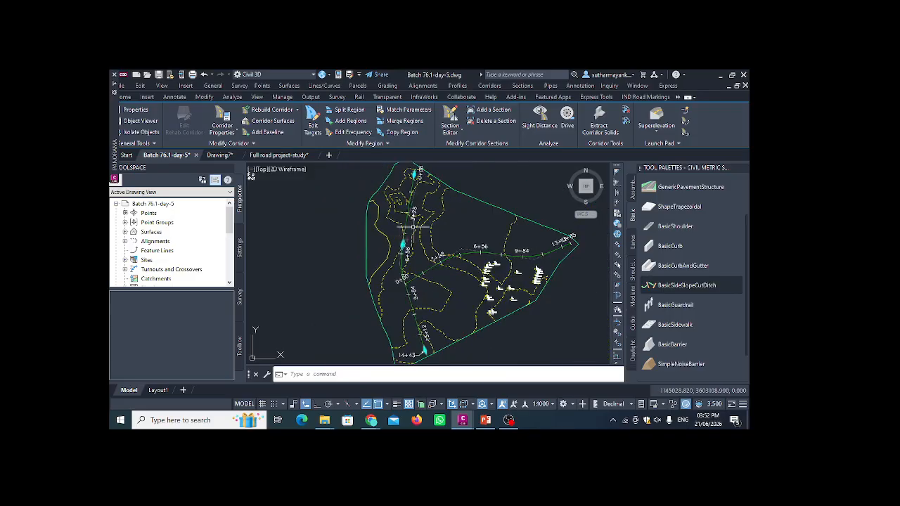
{"action": "scroll", "coordinate": [405, 217], "scroll_direction": "up", "scroll_amount": 5}
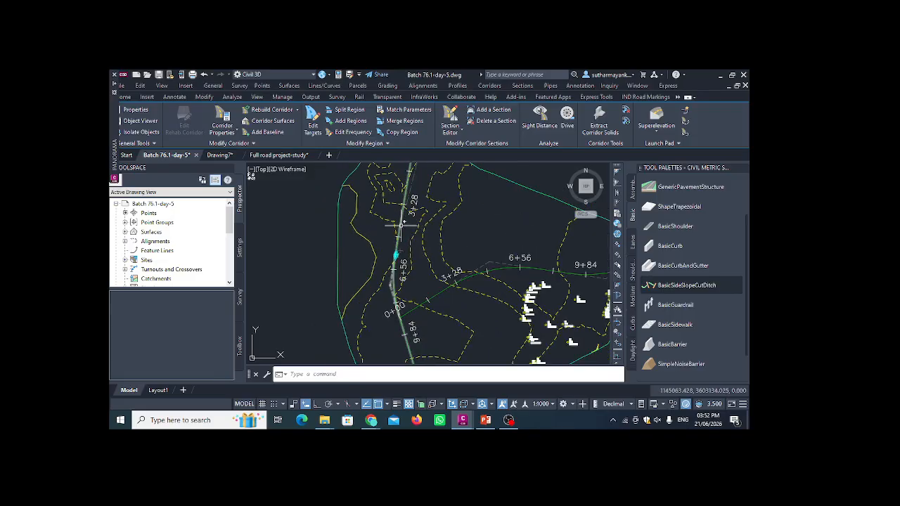
{"action": "left_click", "coordinate": [401, 219]}
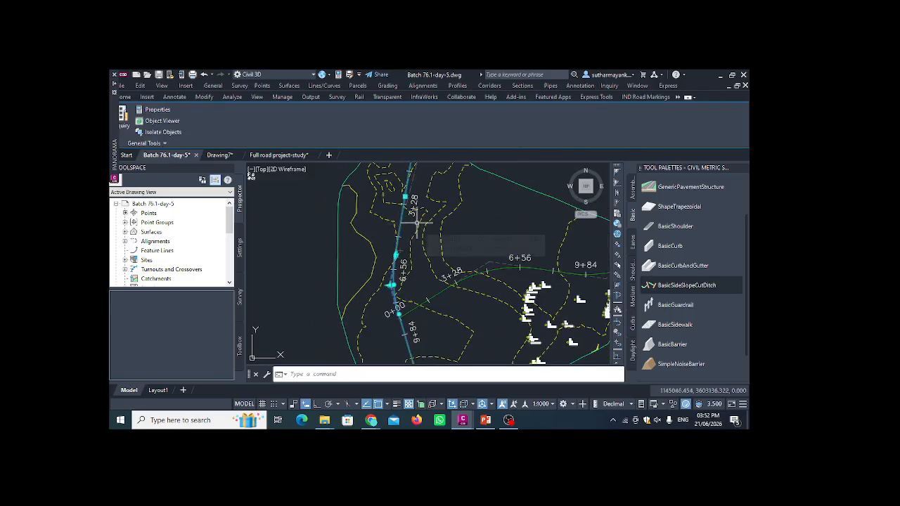
Expand Corridor - 1 in the drawing tree, select its ROAD1 baseline, and highlight the second and first regions in turn
{"action": "key", "text": "Escape"}
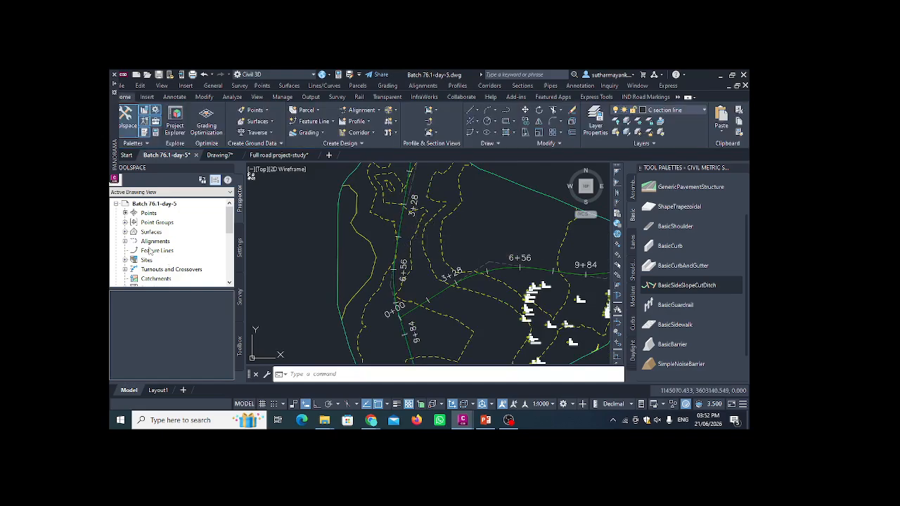
{"action": "scroll", "coordinate": [134, 229], "scroll_direction": "down", "scroll_amount": 2}
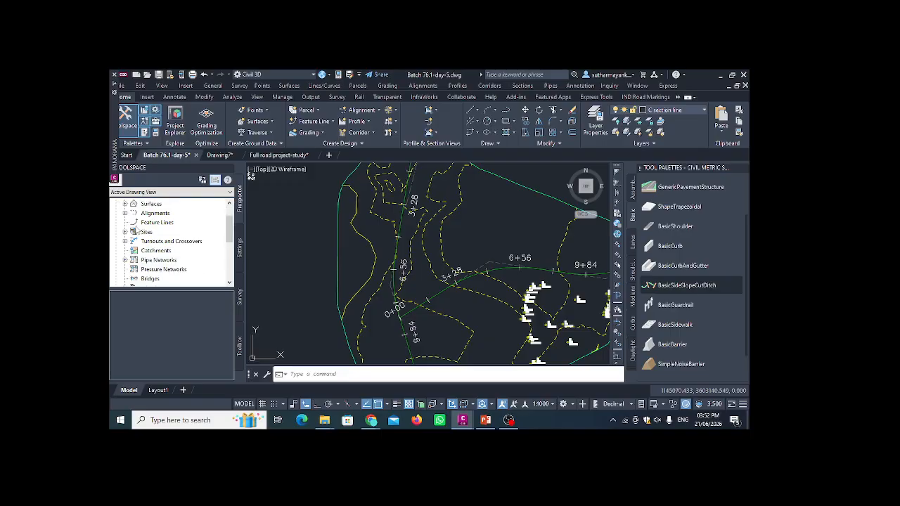
{"action": "left_click", "coordinate": [126, 261]}
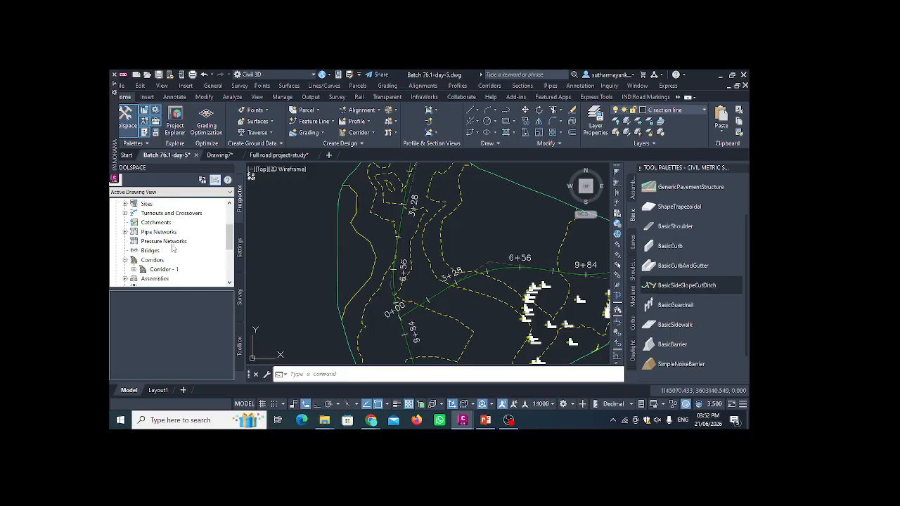
{"action": "scroll", "coordinate": [150, 255], "scroll_direction": "down", "scroll_amount": 1}
{"action": "left_click", "coordinate": [135, 241]}
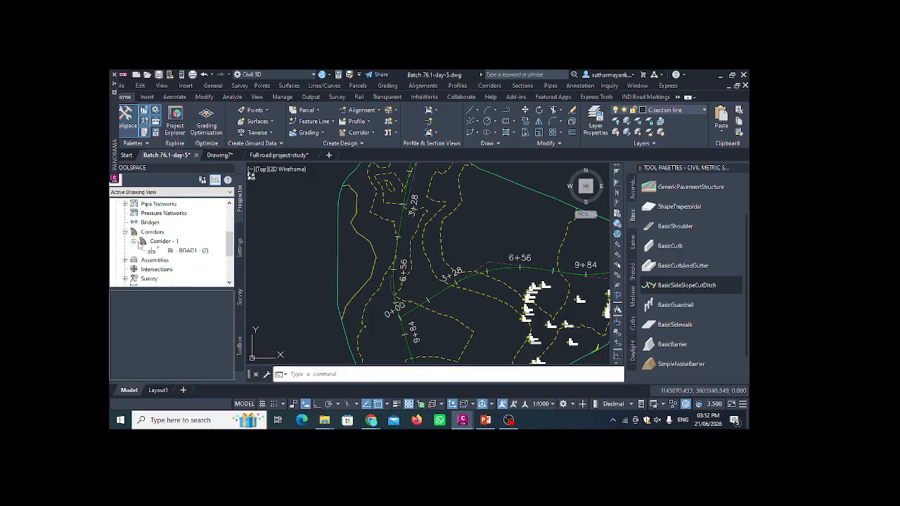
{"action": "left_click", "coordinate": [187, 251]}
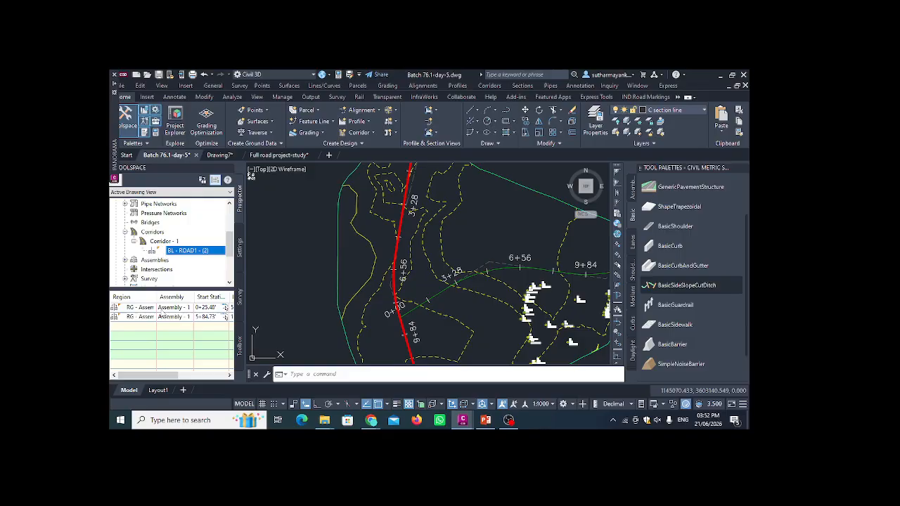
{"action": "left_click", "coordinate": [161, 309]}
{"action": "left_click", "coordinate": [162, 317]}
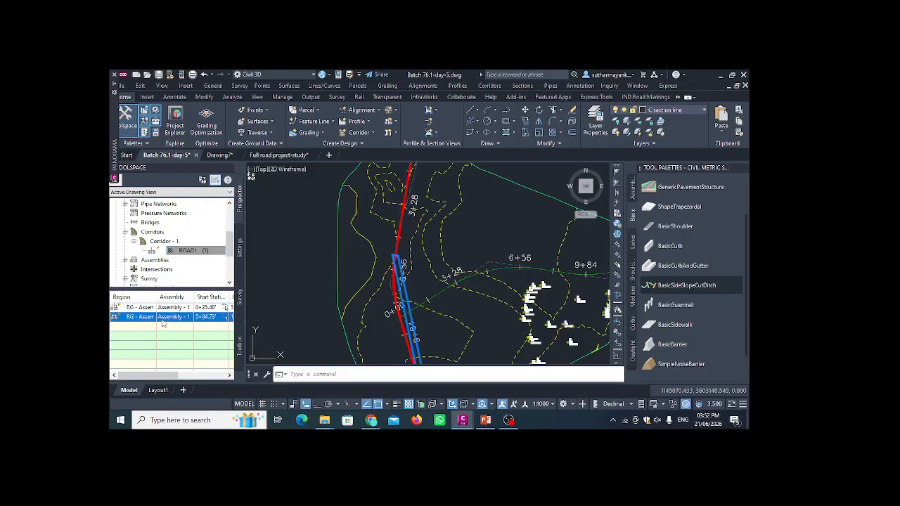
{"action": "left_click", "coordinate": [165, 309]}
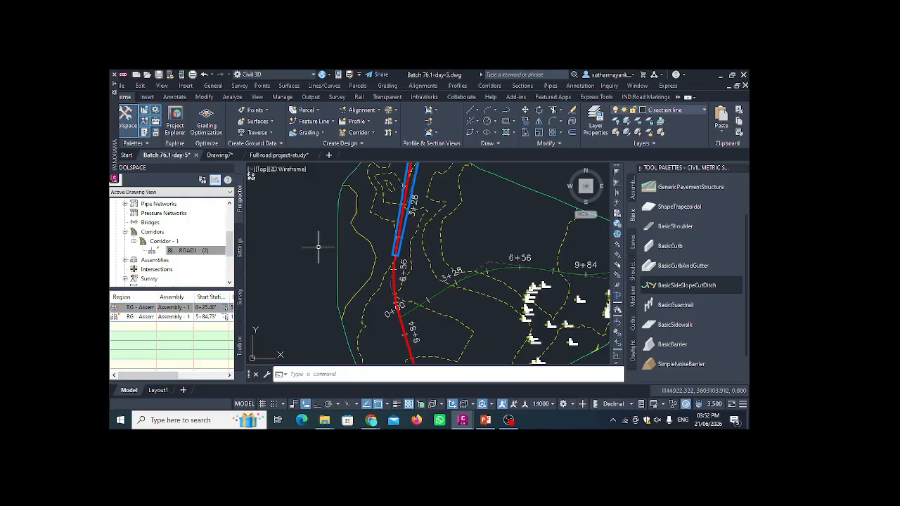
Undo the latest corridor property changes to restore the hidden corridor, and select it briefly to check it
{"action": "scroll", "coordinate": [318, 246], "scroll_direction": "up", "scroll_amount": 2}
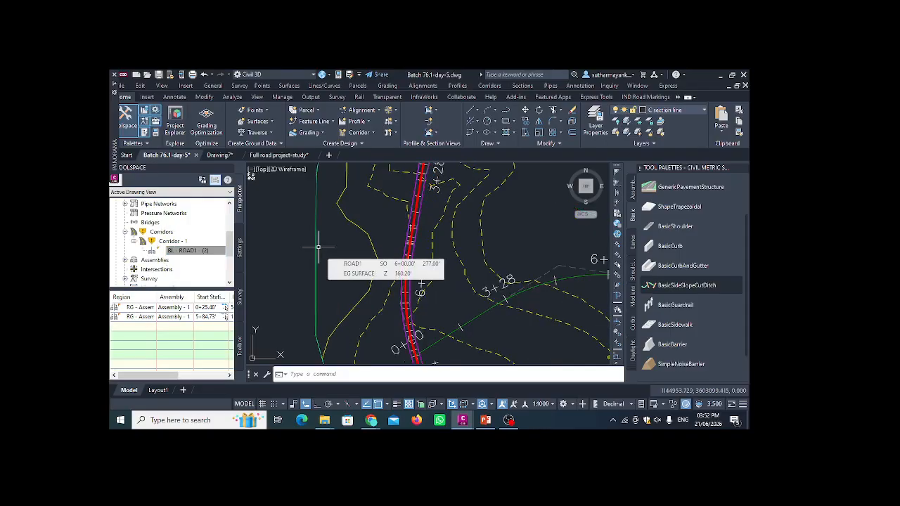
{"action": "scroll", "coordinate": [318, 247], "scroll_direction": "up", "scroll_amount": 3}
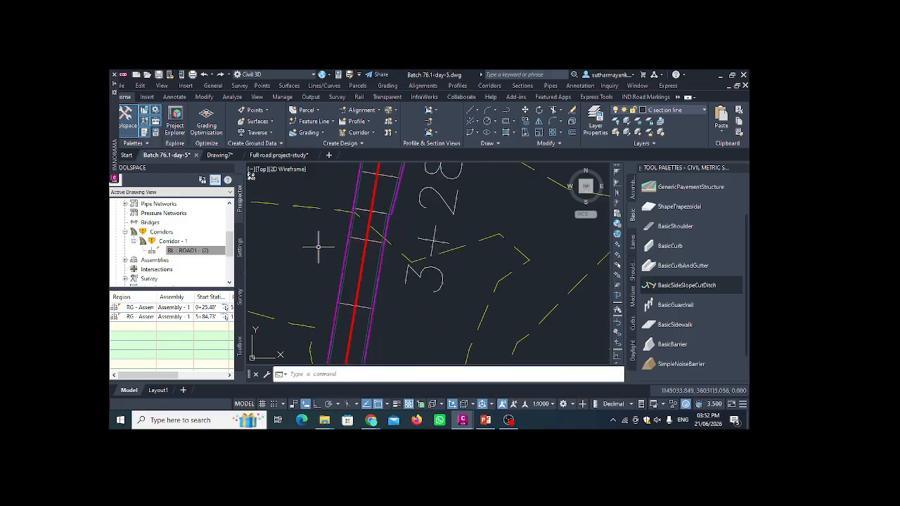
{"action": "scroll", "coordinate": [399, 233], "scroll_direction": "down", "scroll_amount": 4}
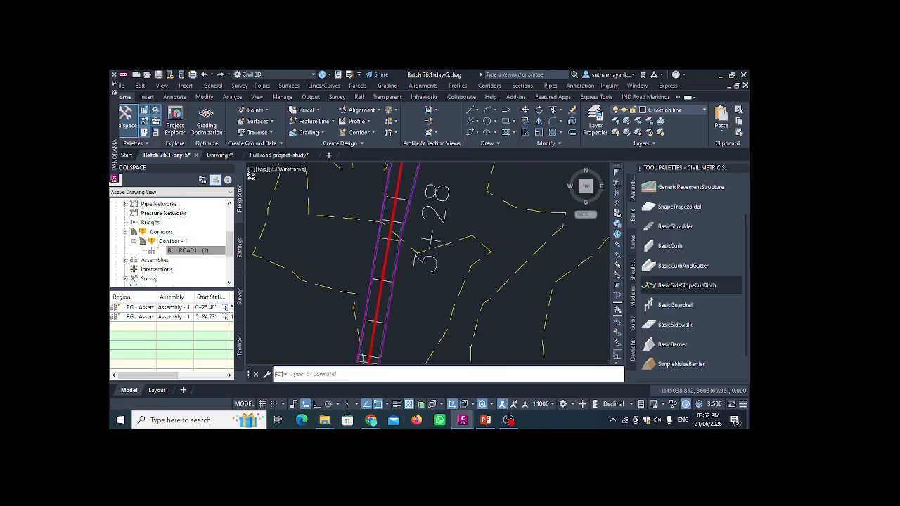
{"action": "scroll", "coordinate": [399, 231], "scroll_direction": "up", "scroll_amount": 4}
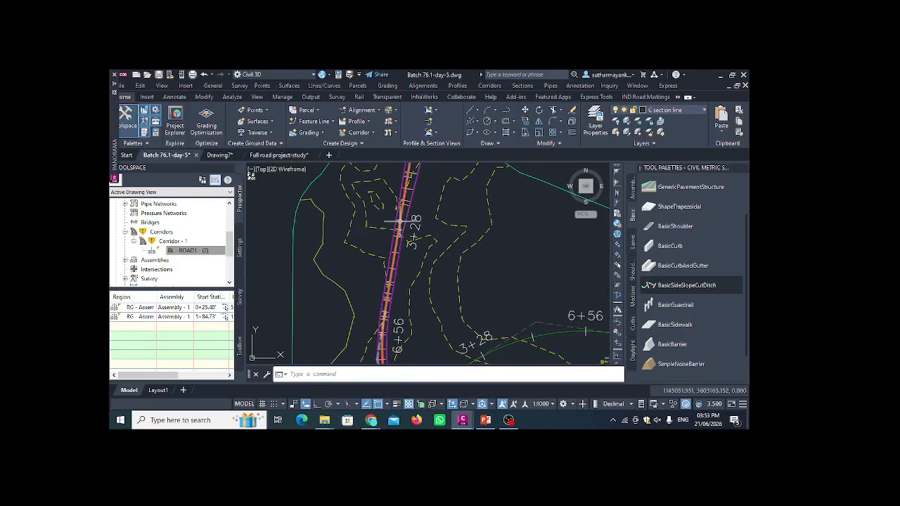
{"action": "scroll", "coordinate": [397, 262], "scroll_direction": "down", "scroll_amount": 5}
{"action": "scroll", "coordinate": [398, 261], "scroll_direction": "up", "scroll_amount": 6}
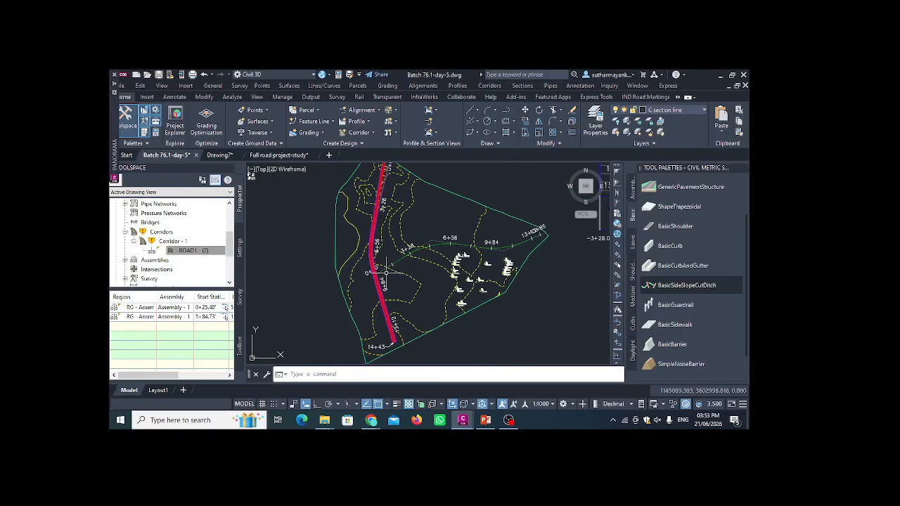
{"action": "left_click", "coordinate": [350, 265]}
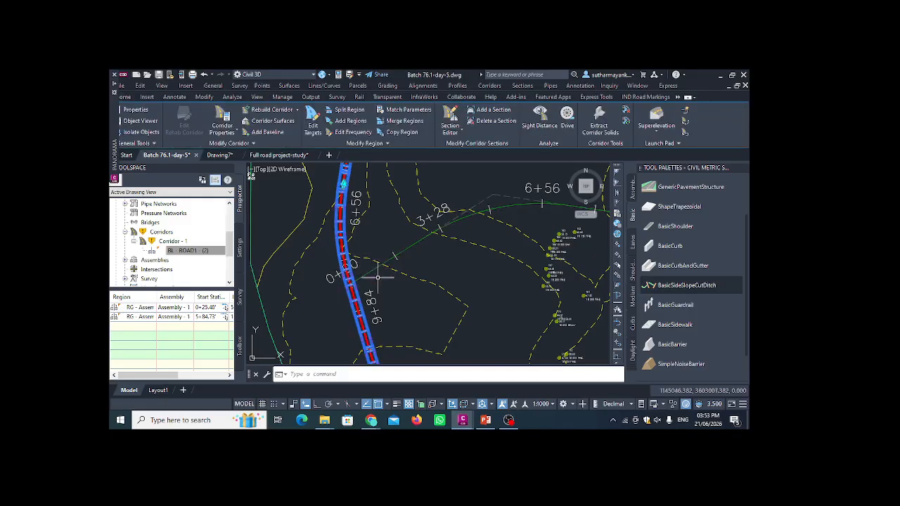
{"action": "key", "text": "Escape"}
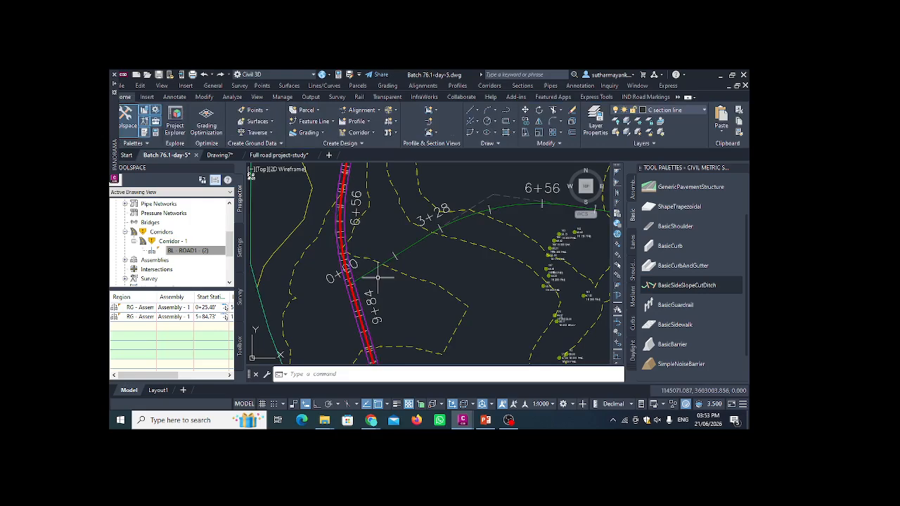
Undo the station changes of the corridor's region boundaries and the split that divided the ROAD1 baseline into two regions
{"action": "middle_click_drag", "start_coordinate": [378, 278], "coordinate": [437, 408]}
{"action": "scroll", "coordinate": [377, 277], "scroll_direction": "up", "scroll_amount": 6}
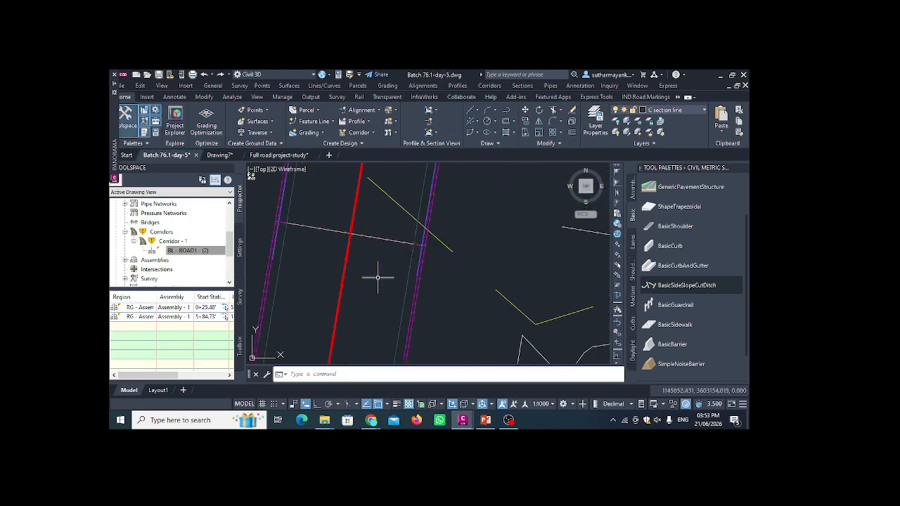
{"action": "scroll", "coordinate": [378, 278], "scroll_direction": "down", "scroll_amount": 8}
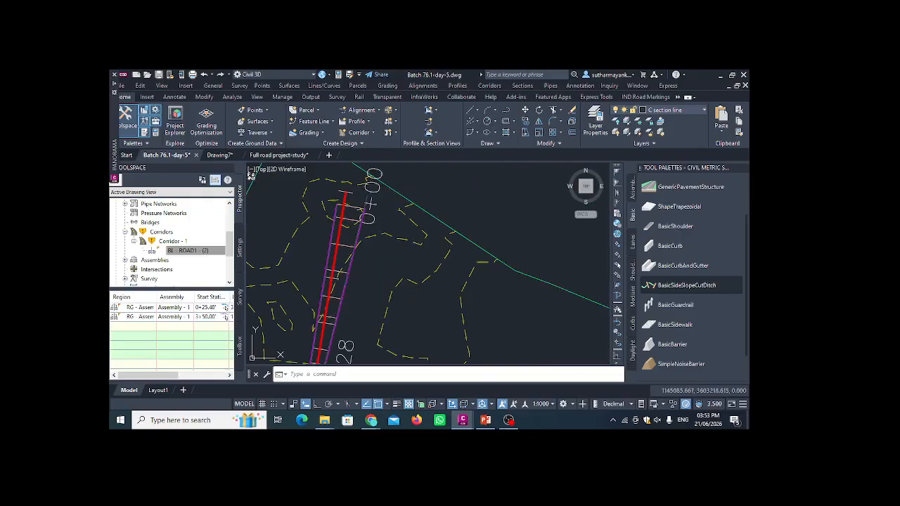
{"action": "scroll", "coordinate": [378, 277], "scroll_direction": "up", "scroll_amount": 8}
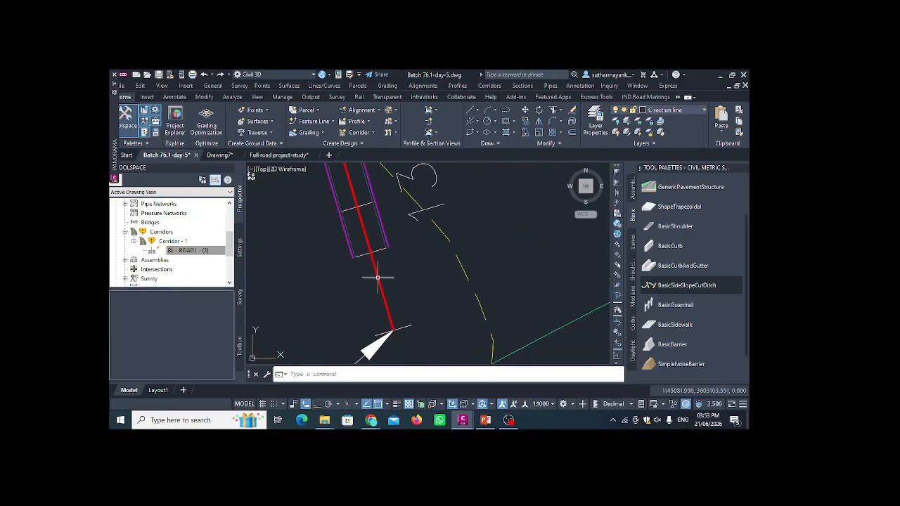
{"action": "scroll", "coordinate": [378, 277], "scroll_direction": "down", "scroll_amount": 5}
{"action": "scroll", "coordinate": [378, 278], "scroll_direction": "up", "scroll_amount": 4}
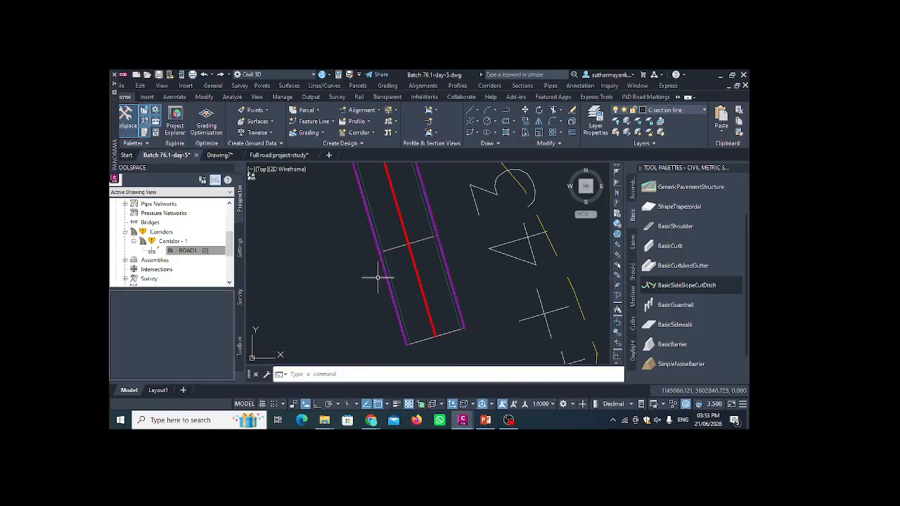
{"action": "scroll", "coordinate": [378, 278], "scroll_direction": "up", "scroll_amount": 5}
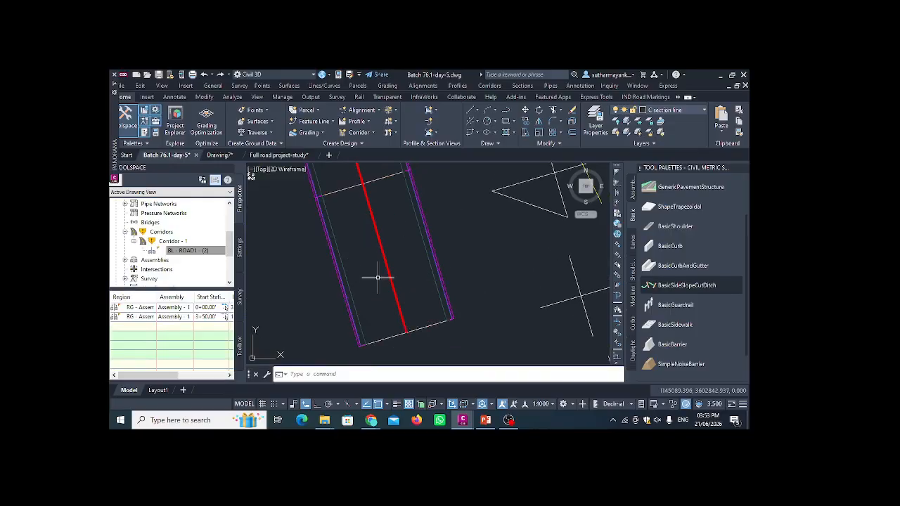
{"action": "scroll", "coordinate": [377, 278], "scroll_direction": "down", "scroll_amount": 5}
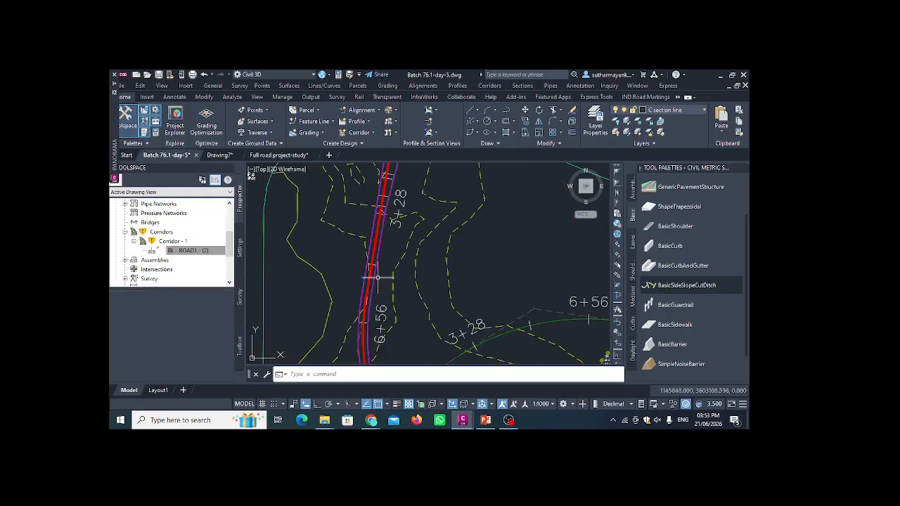
{"action": "scroll", "coordinate": [378, 278], "scroll_direction": "up", "scroll_amount": 2}
{"action": "scroll", "coordinate": [378, 278], "scroll_direction": "down", "scroll_amount": 4}
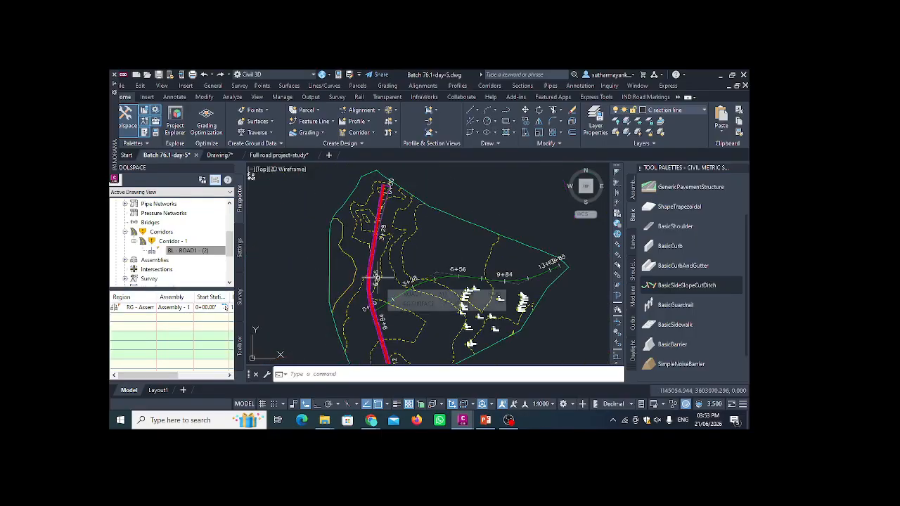
Select the restored corridor in the drawing and rebuild all corridors
{"action": "left_click", "coordinate": [372, 249]}
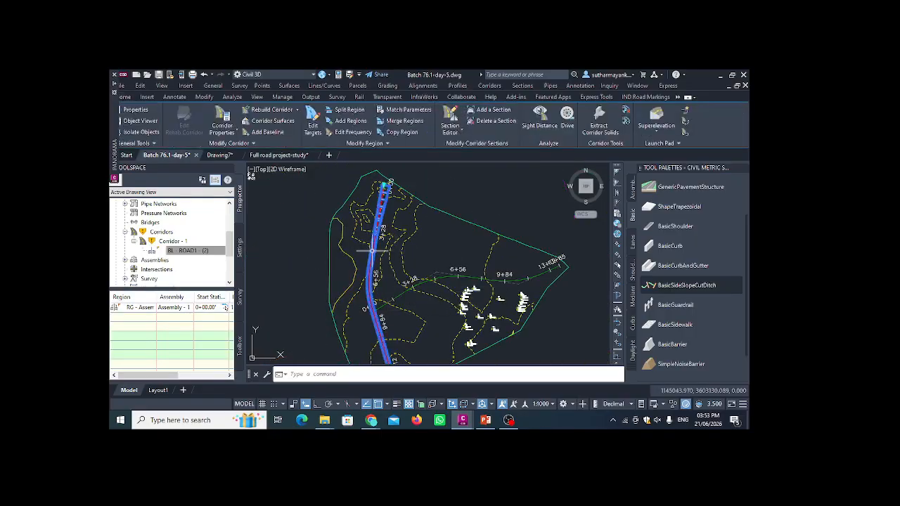
{"action": "scroll", "coordinate": [367, 280], "scroll_direction": "up", "scroll_amount": 2}
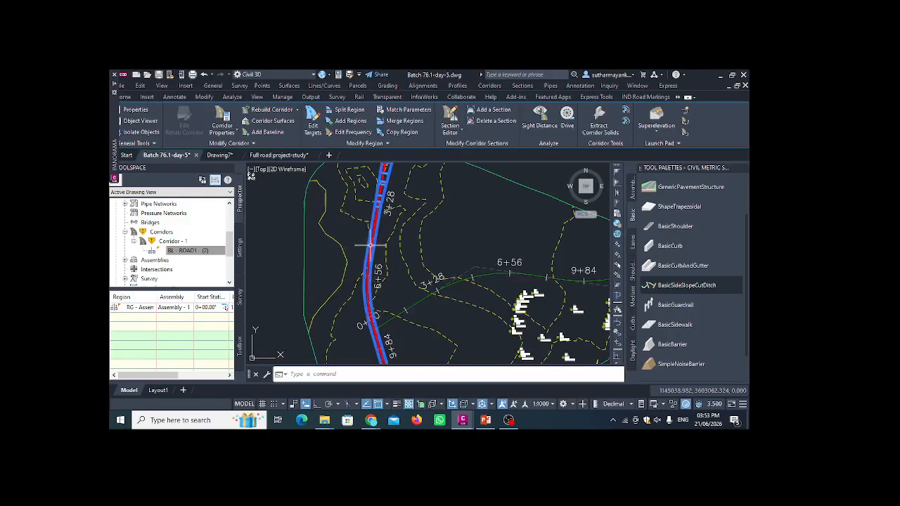
{"action": "left_click", "coordinate": [162, 232]}
{"action": "right_click", "coordinate": [166, 232]}
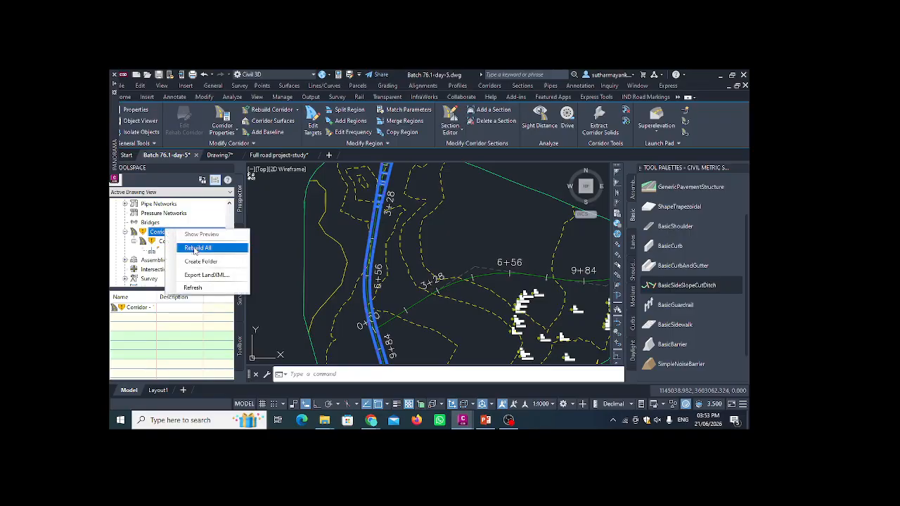
{"action": "left_click", "coordinate": [197, 248]}
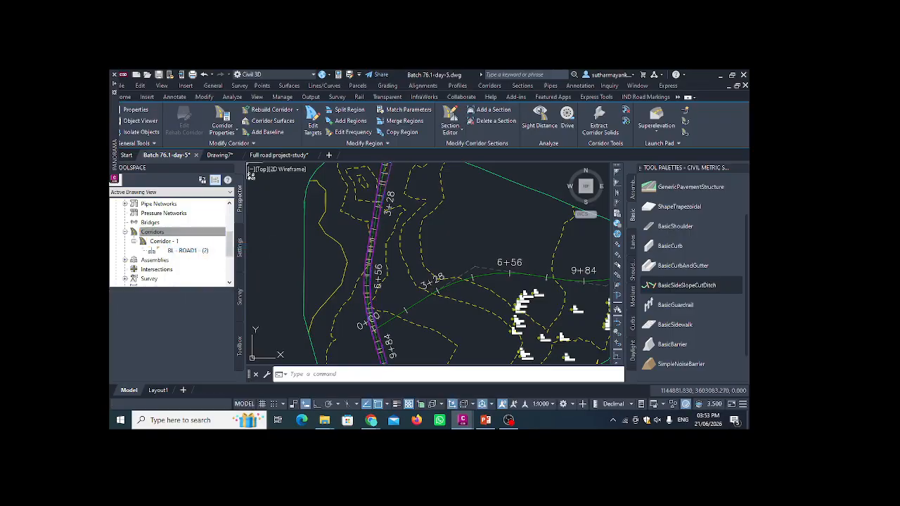
Review the ROAD1 baseline's region in the corridor properties, highlight it in the drawing, and close the properties
{"action": "left_click", "coordinate": [377, 232]}
{"action": "scroll", "coordinate": [357, 234], "scroll_direction": "down", "scroll_amount": 3}
{"action": "scroll", "coordinate": [366, 257], "scroll_direction": "up", "scroll_amount": 3}
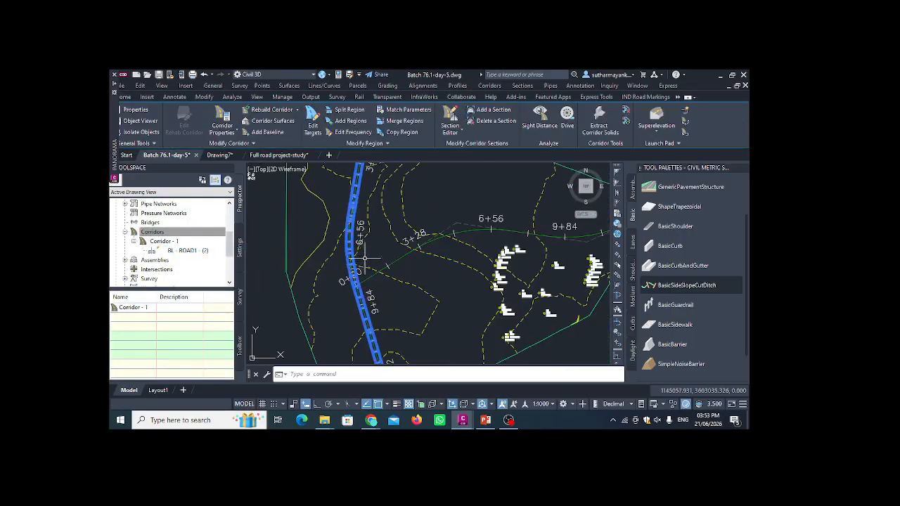
{"action": "left_click", "coordinate": [220, 118]}
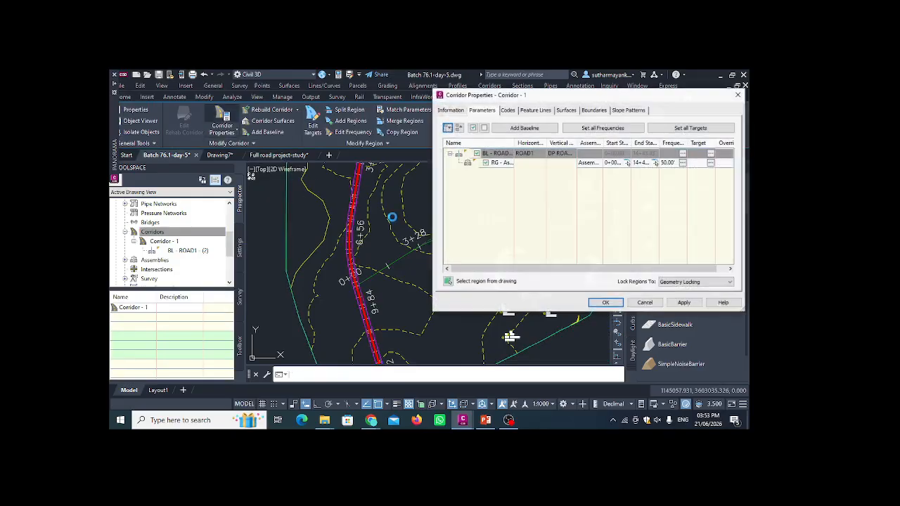
{"action": "left_click", "coordinate": [492, 163]}
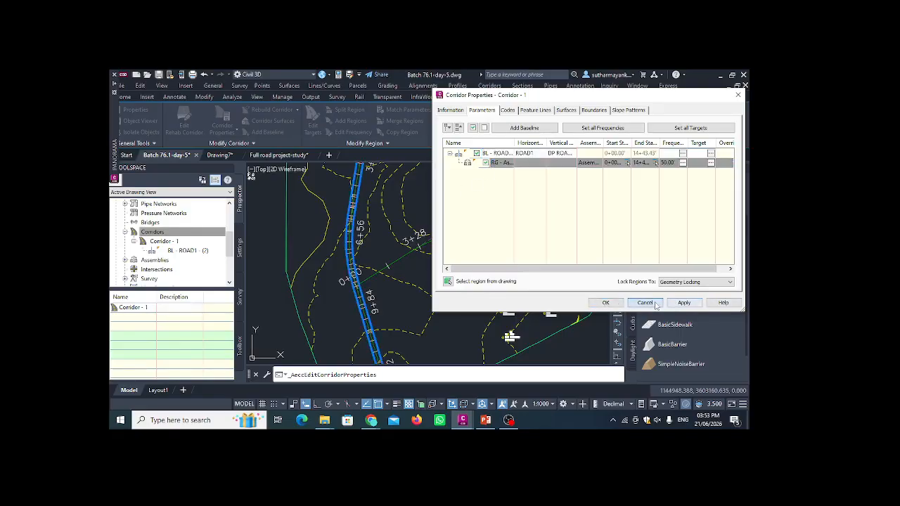
{"action": "left_click", "coordinate": [606, 302]}
{"action": "key", "text": "Escape"}
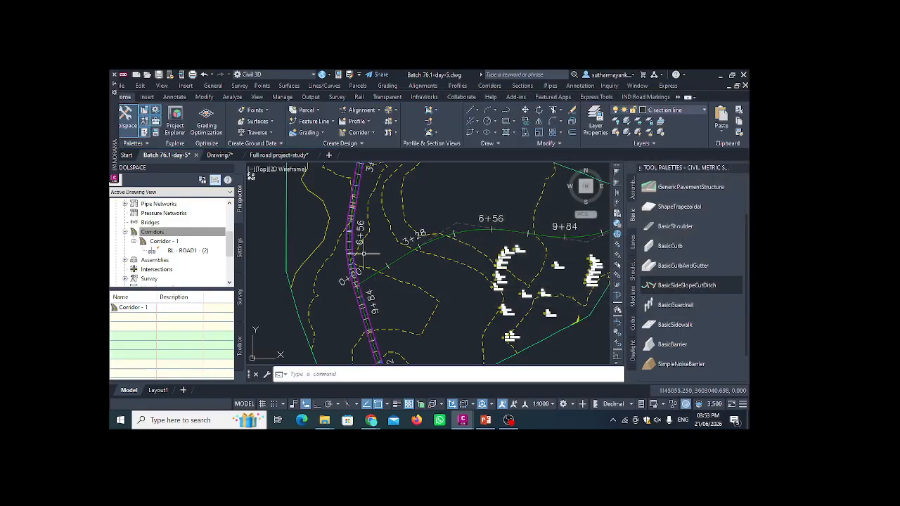
Inspect the road corridor in Object Viewer from a tilted angle, and close the viewer
{"action": "scroll", "coordinate": [436, 280], "scroll_direction": "up", "scroll_amount": 3}
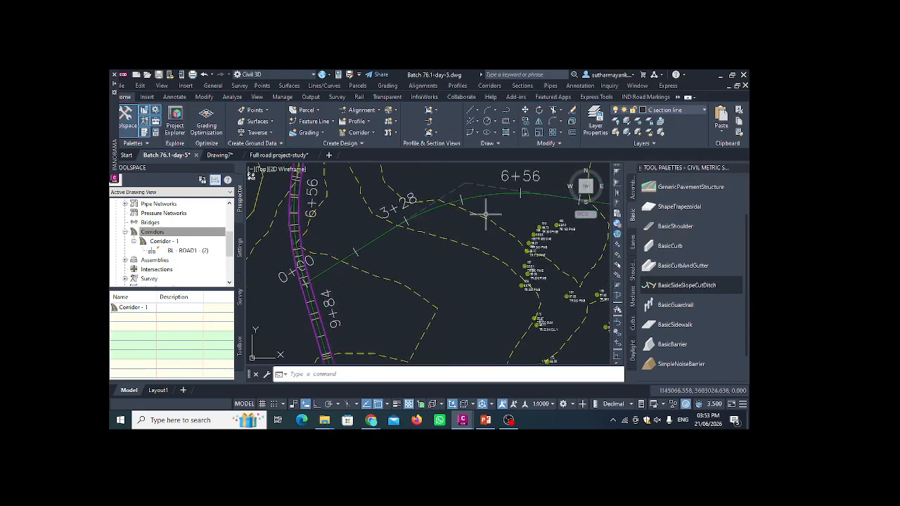
{"action": "scroll", "coordinate": [422, 227], "scroll_direction": "down", "scroll_amount": 3}
{"action": "scroll", "coordinate": [382, 246], "scroll_direction": "up", "scroll_amount": 2}
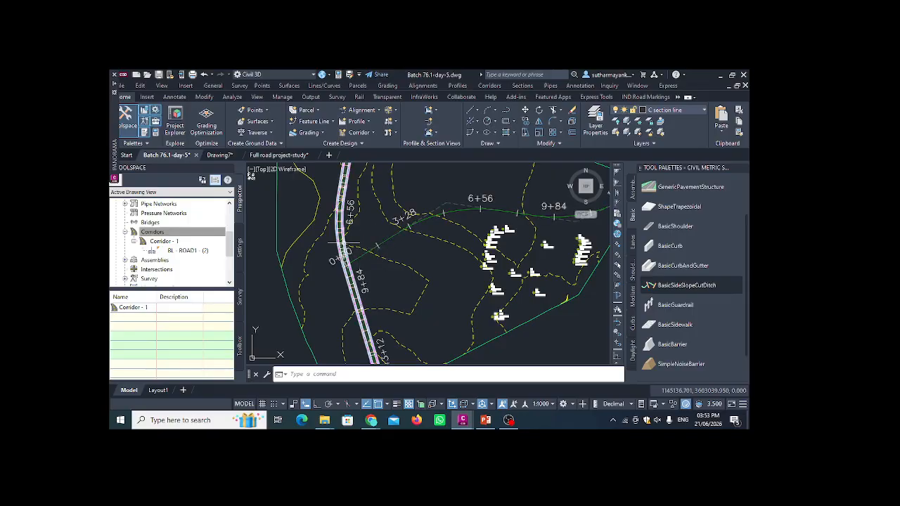
{"action": "left_click", "coordinate": [345, 249]}
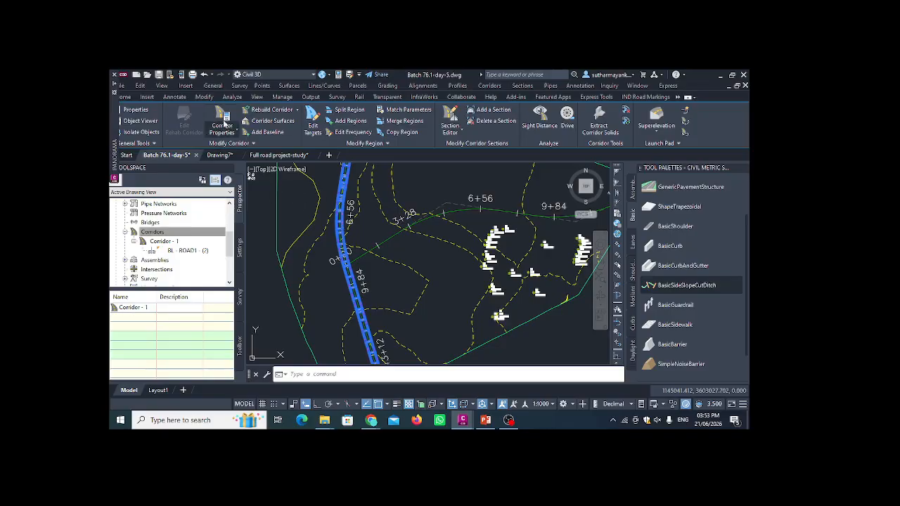
{"action": "left_click", "coordinate": [150, 122]}
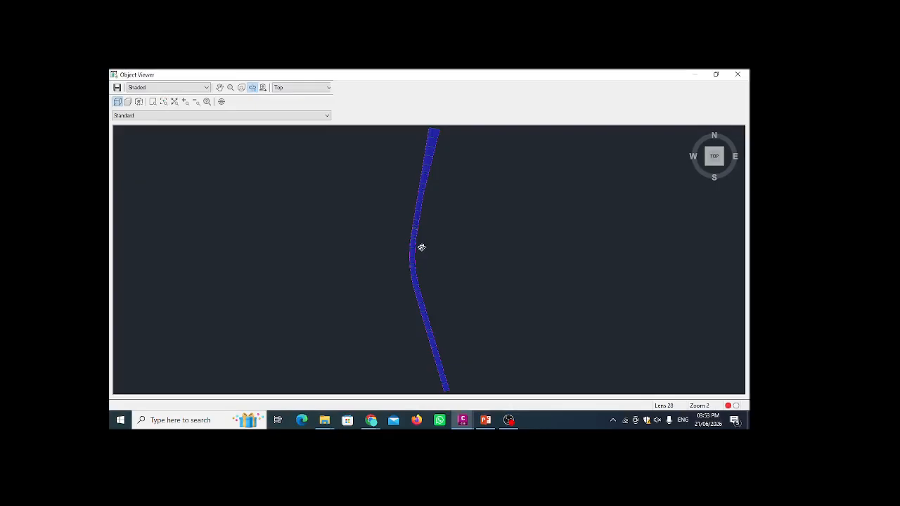
{"action": "left_click_drag", "start_coordinate": [421, 248], "coordinate": [433, 232]}
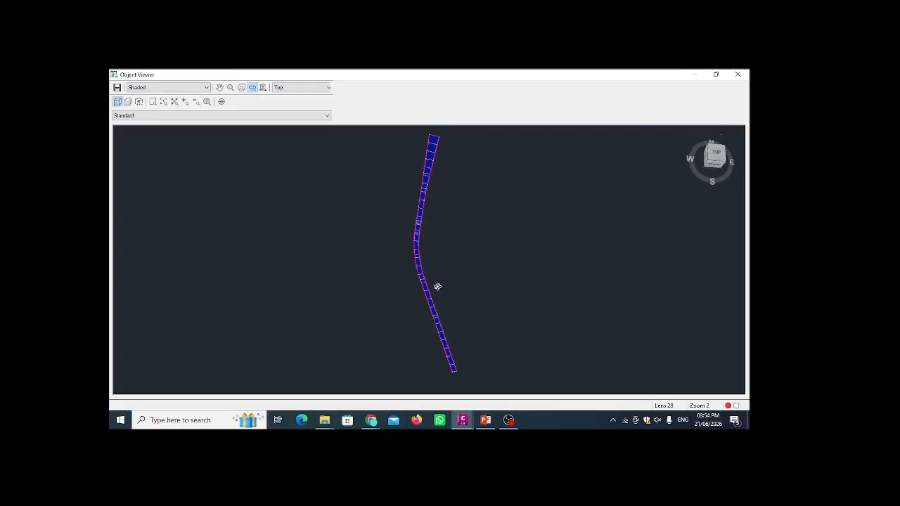
{"action": "left_click", "coordinate": [738, 74]}
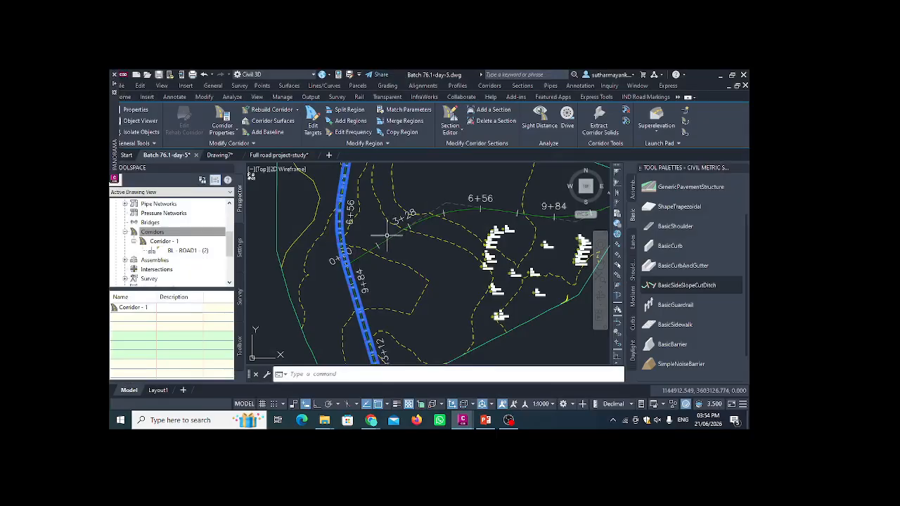
Add a baseline to the corridor using the ROAD2 alignment and the DP ROAD 2 profile
{"action": "mouse_move", "coordinate": [345, 242]}
{"action": "left_click", "coordinate": [271, 132]}
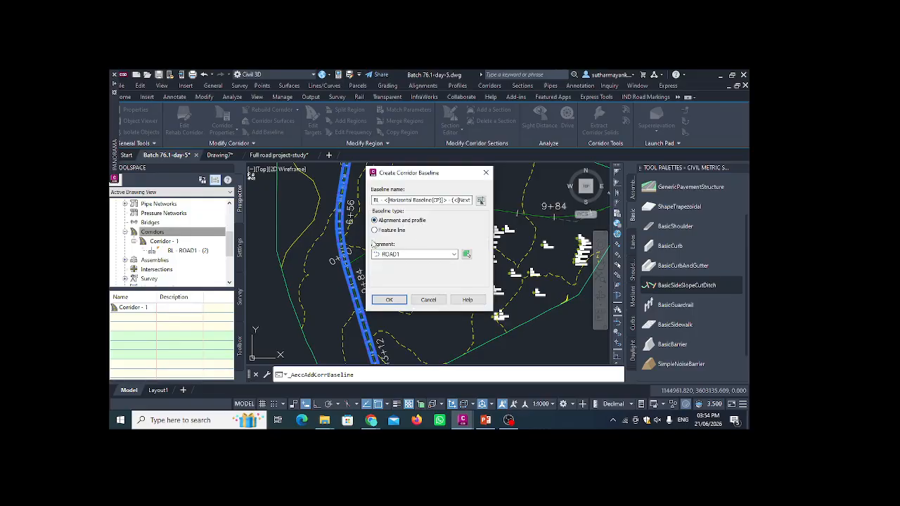
{"action": "left_click", "coordinate": [466, 254]}
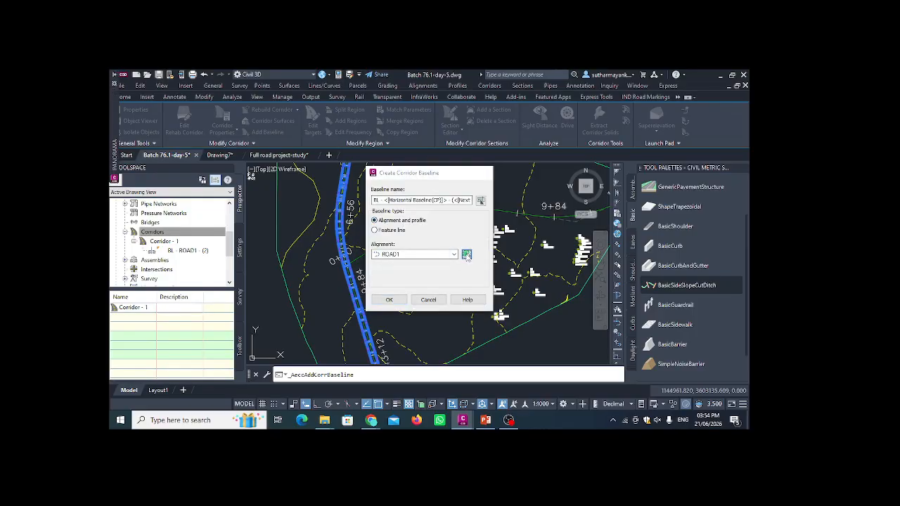
{"action": "left_click", "coordinate": [394, 236]}
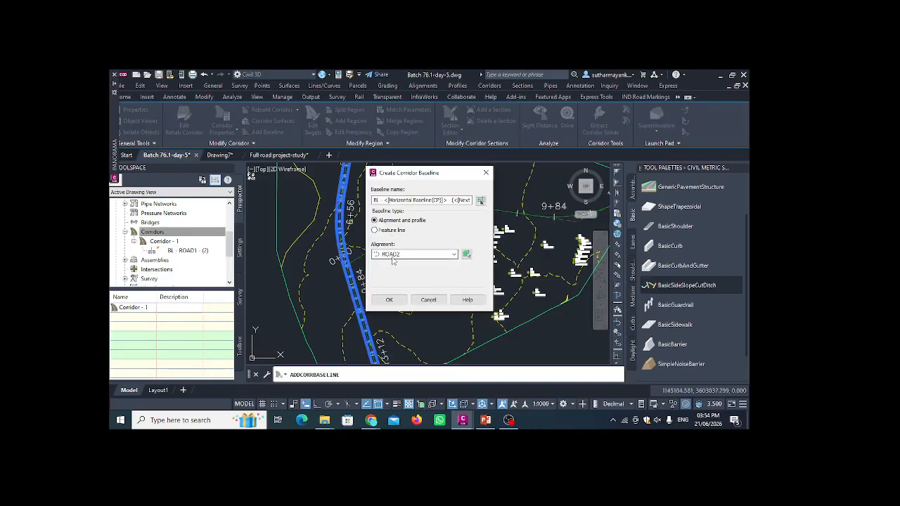
{"action": "left_click", "coordinate": [390, 299]}
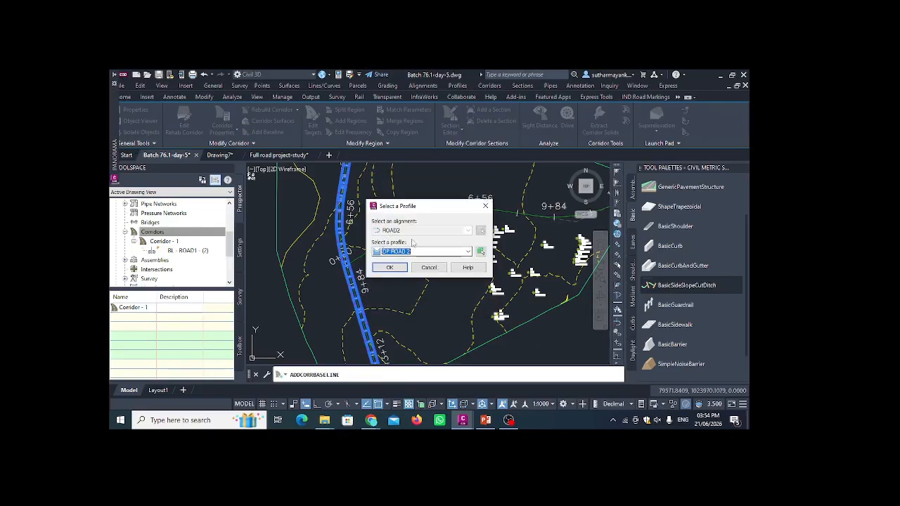
{"action": "left_click", "coordinate": [391, 268]}
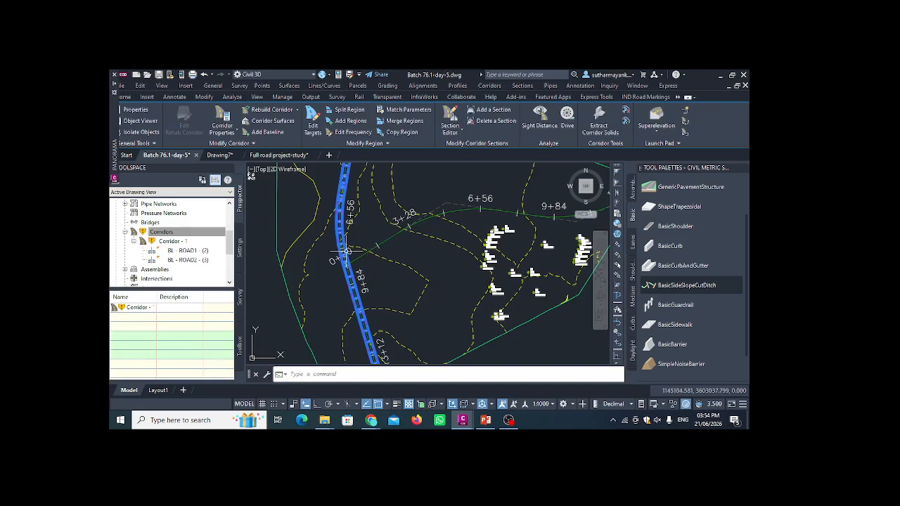
Review the ROAD1 and ROAD2 baselines and the ROAD1 region in the corridor properties, highlighting each in the drawing
{"action": "left_click", "coordinate": [222, 120]}
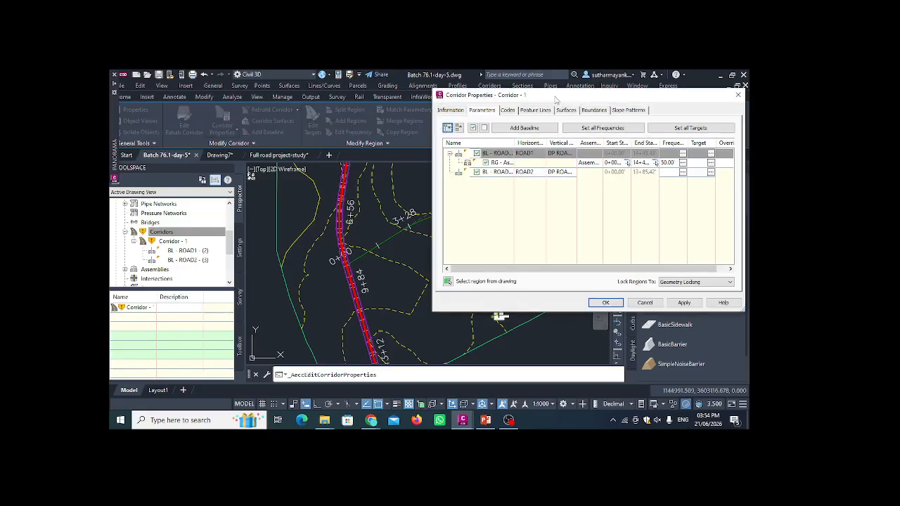
{"action": "left_click_drag", "start_coordinate": [556, 99], "coordinate": [566, 101]}
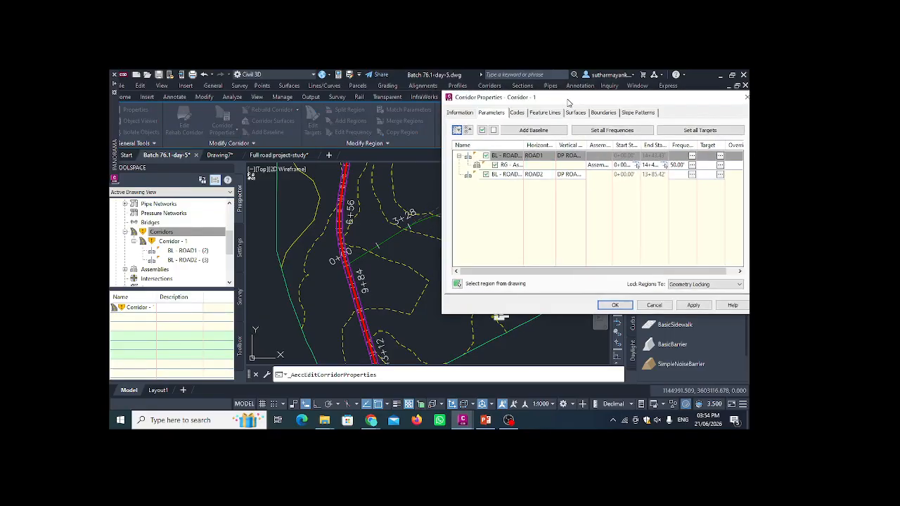
{"action": "double_click", "coordinate": [508, 155]}
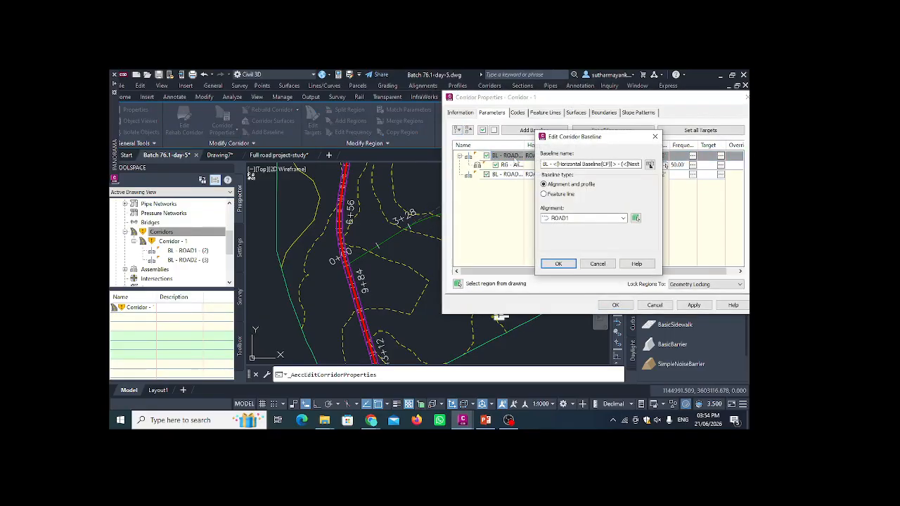
{"action": "left_click", "coordinate": [594, 264]}
{"action": "left_click", "coordinate": [469, 176]}
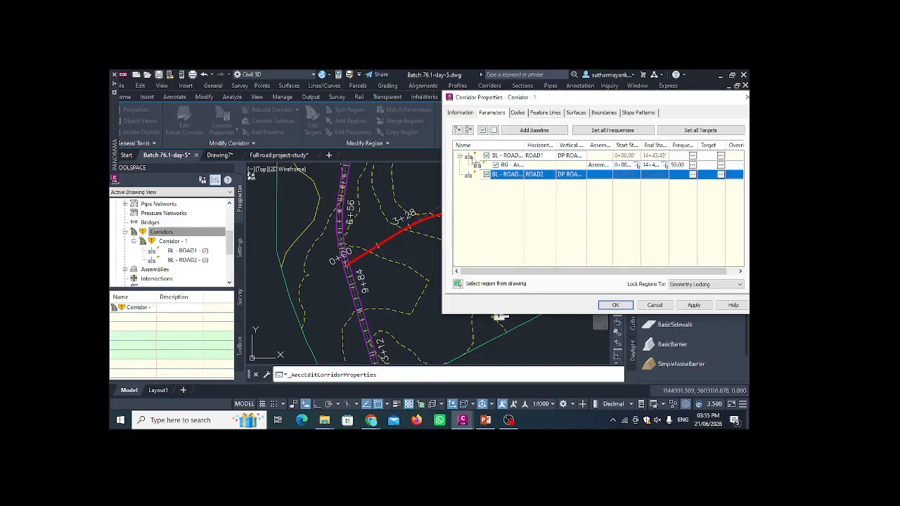
{"action": "left_click", "coordinate": [473, 157]}
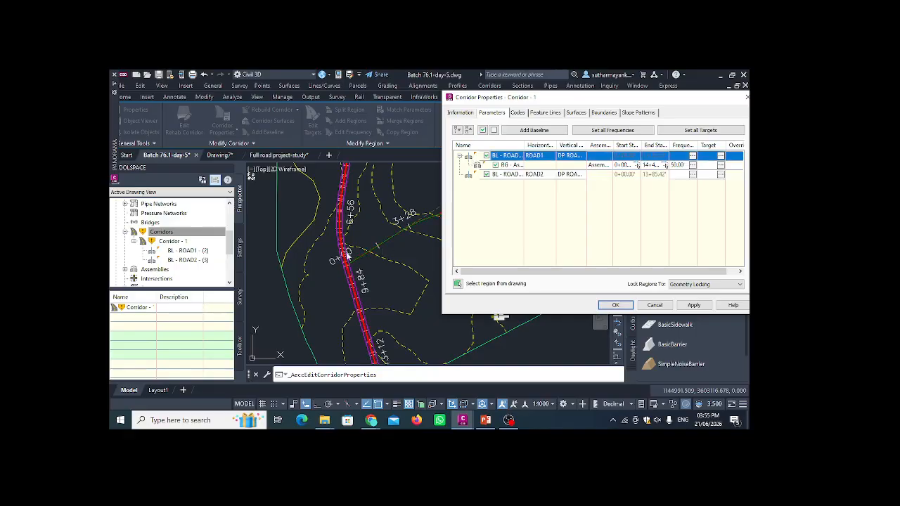
{"action": "left_click", "coordinate": [474, 176]}
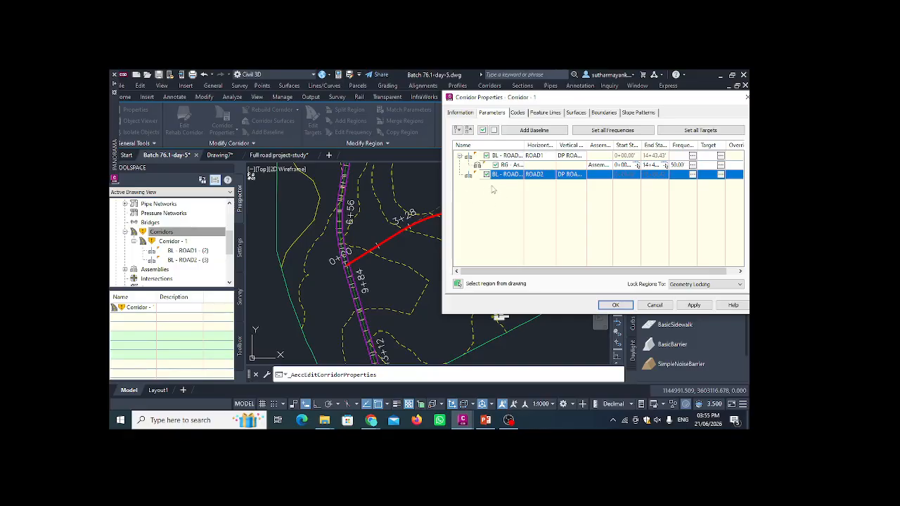
{"action": "left_click", "coordinate": [473, 157]}
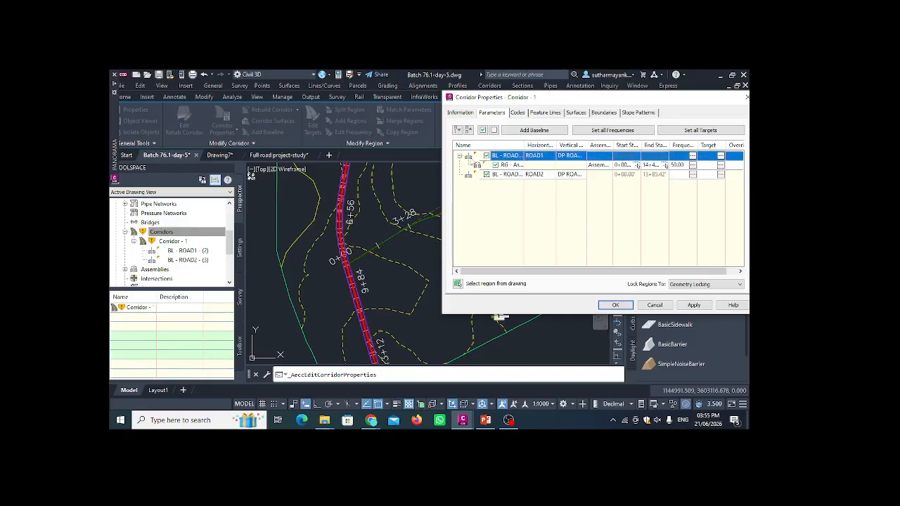
{"action": "left_click", "coordinate": [477, 166]}
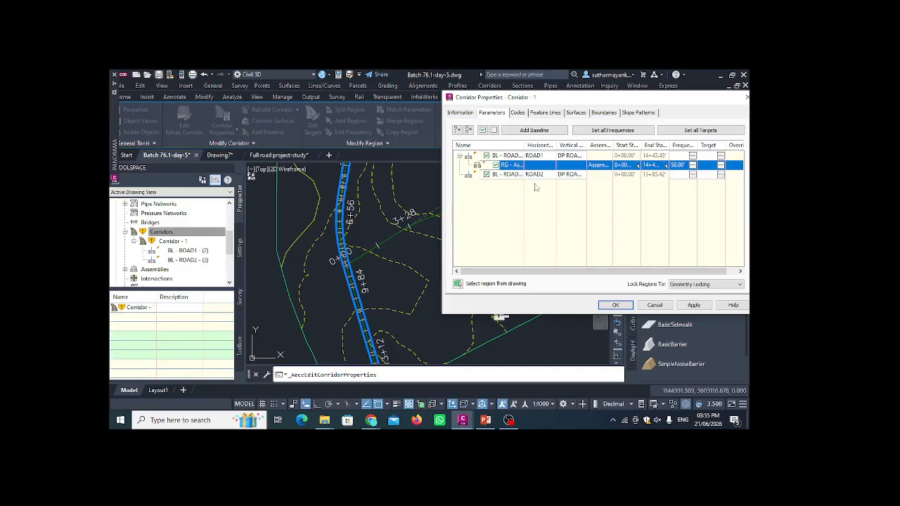
{"action": "left_click", "coordinate": [615, 305]}
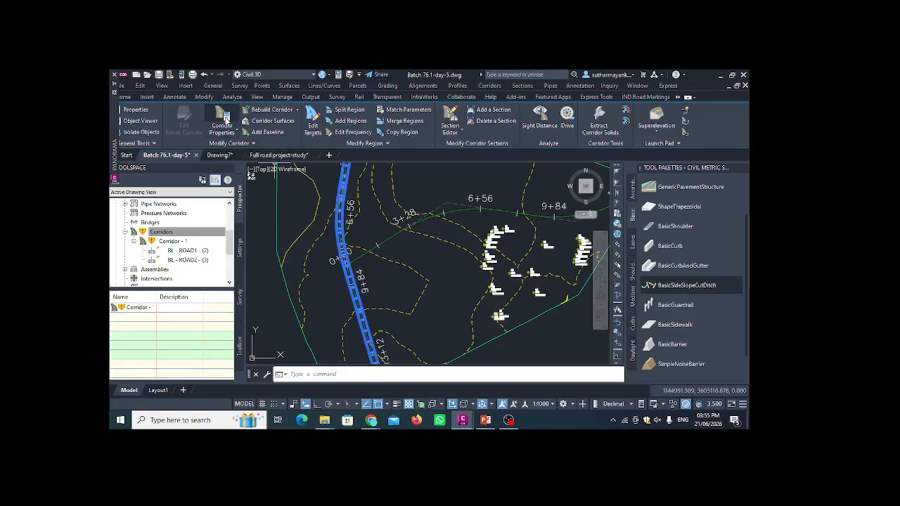
Add a region with Assembly - 1 to the ROAD2 baseline, rebuild the corridor, and deselect it
{"action": "left_click", "coordinate": [224, 118]}
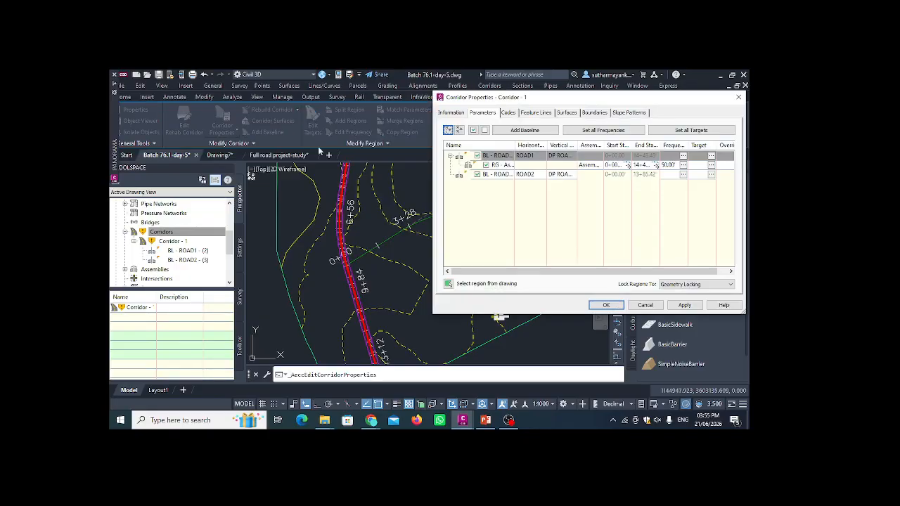
{"action": "left_click", "coordinate": [468, 176]}
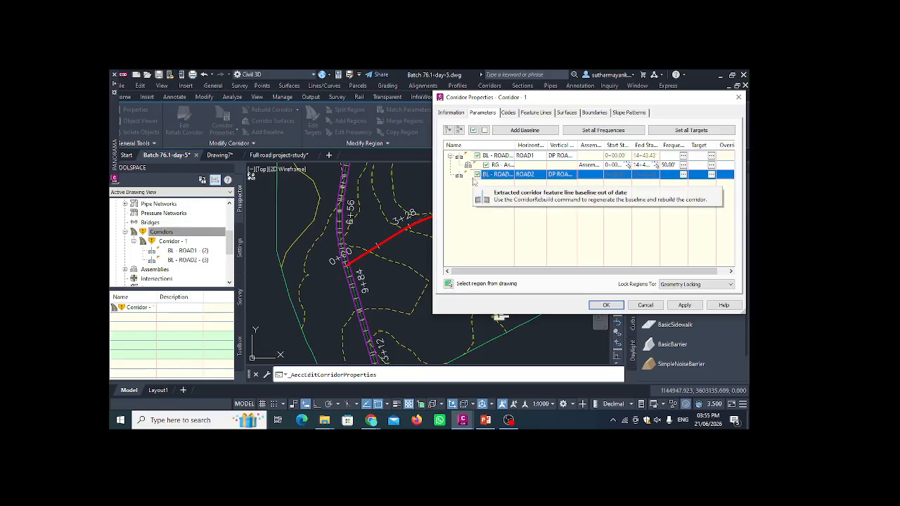
{"action": "right_click", "coordinate": [477, 176]}
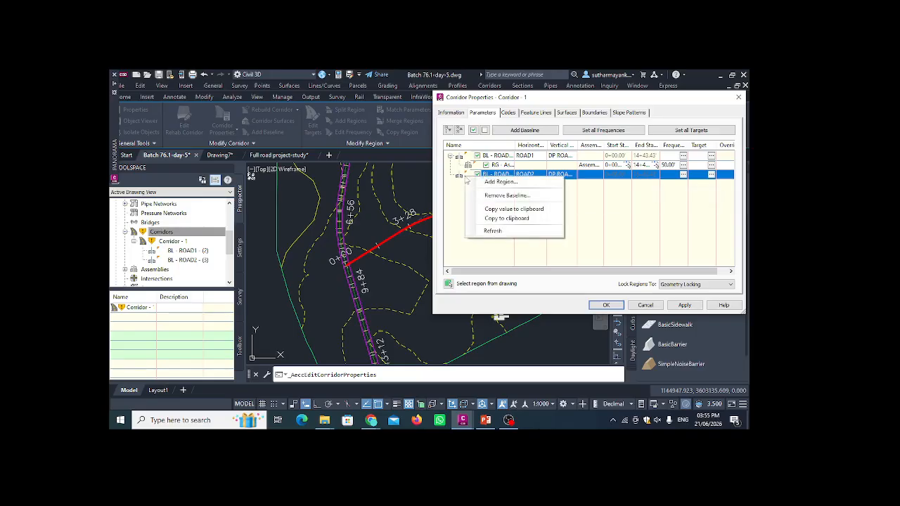
{"action": "left_click", "coordinate": [489, 183]}
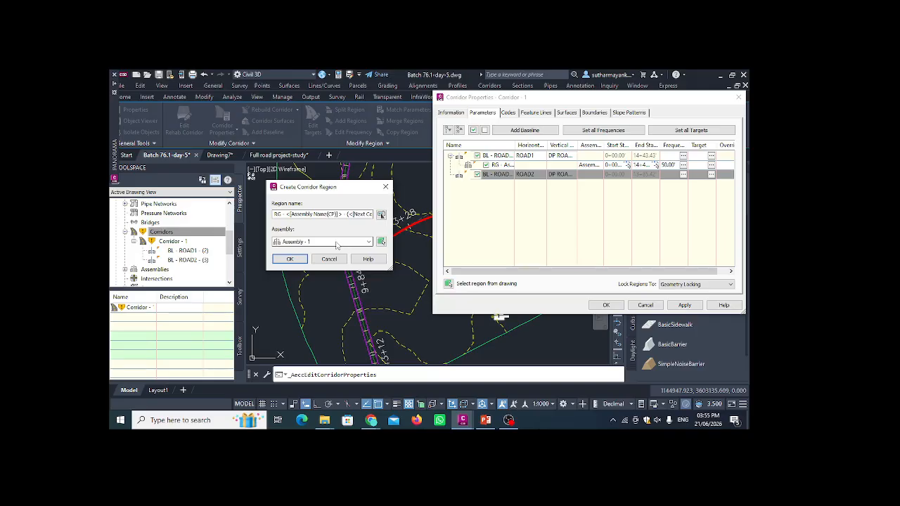
{"action": "left_click", "coordinate": [289, 259]}
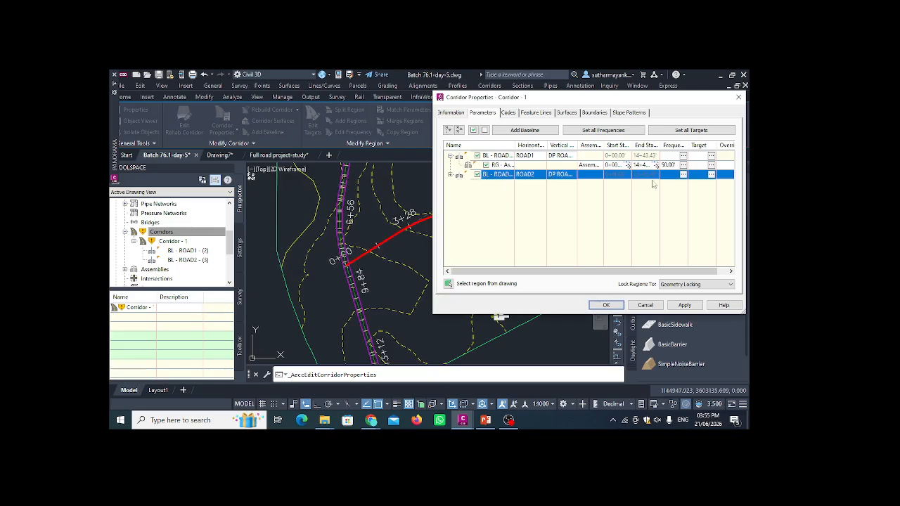
{"action": "left_click", "coordinate": [677, 306]}
{"action": "left_click", "coordinate": [387, 226]}
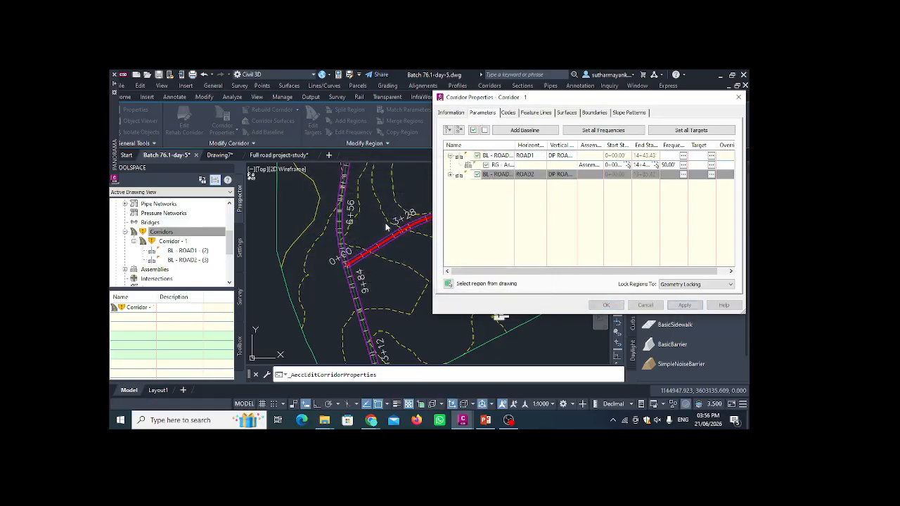
{"action": "left_click", "coordinate": [606, 306]}
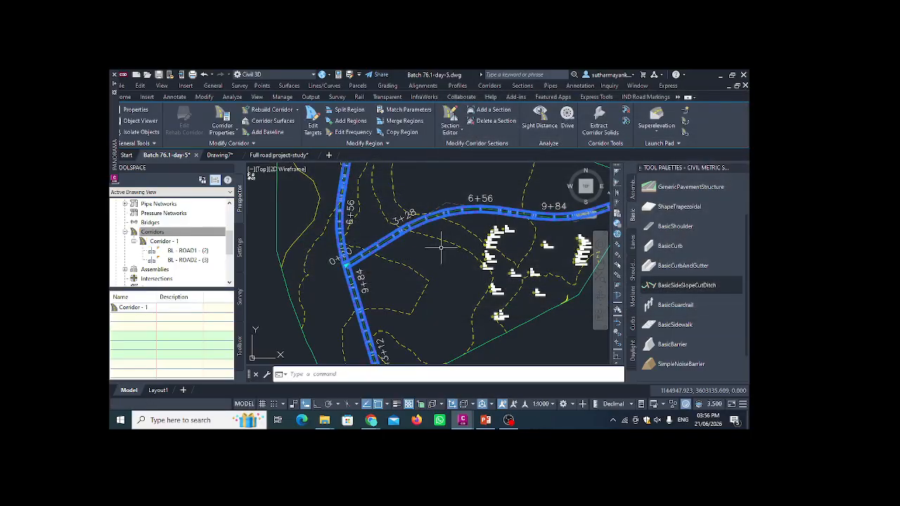
{"action": "scroll", "coordinate": [385, 261], "scroll_direction": "down", "scroll_amount": 5}
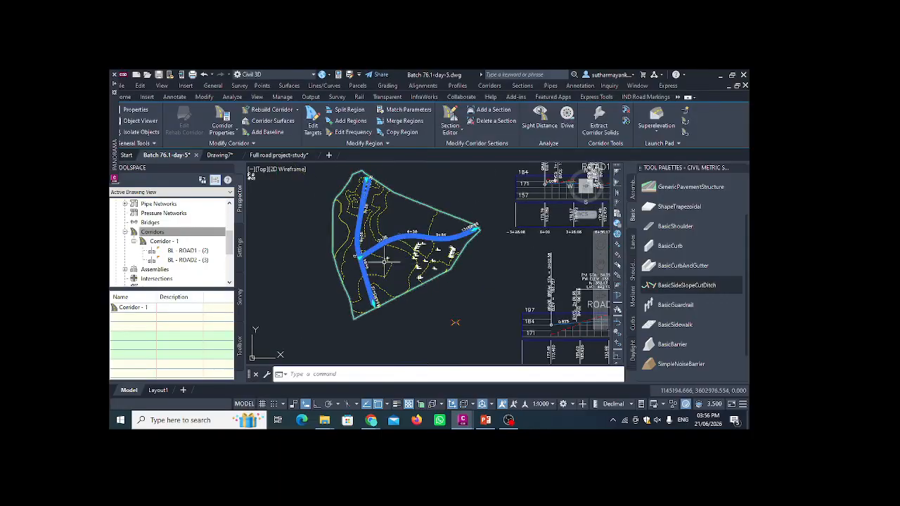
{"action": "key", "text": "Escape"}
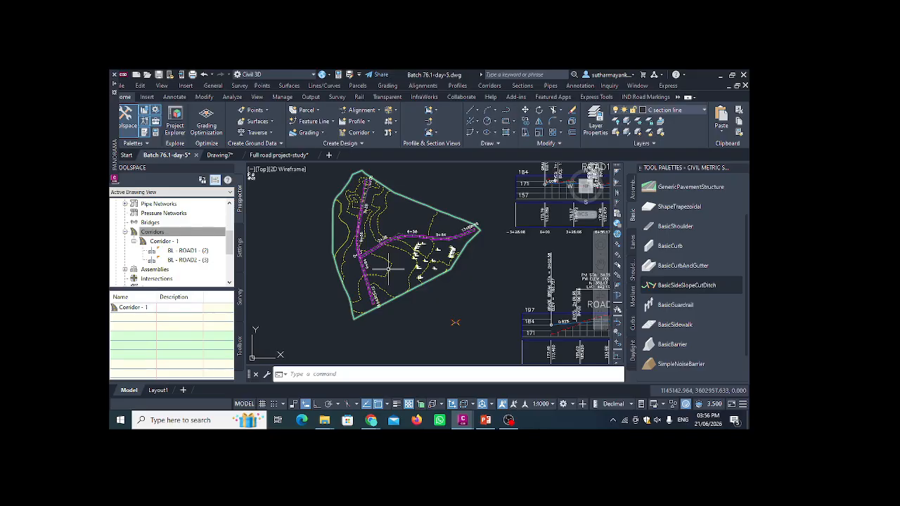
Inspect the combined ROAD1 and ROAD2 corridor in Object Viewer, close the viewer, and deselect the corridor
{"action": "scroll", "coordinate": [356, 258], "scroll_direction": "up", "scroll_amount": 5}
{"action": "left_click", "coordinate": [359, 259]}
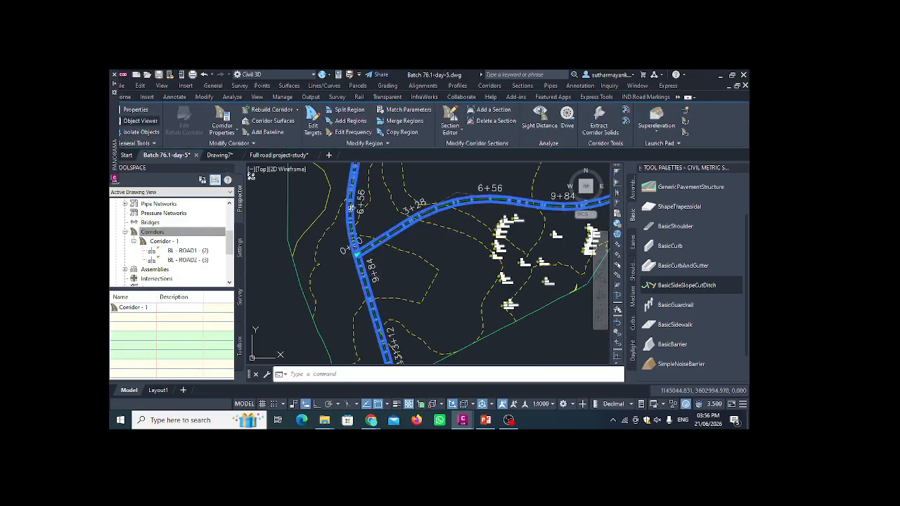
{"action": "left_click_drag", "start_coordinate": [350, 287], "coordinate": [331, 271]}
{"action": "scroll", "coordinate": [324, 253], "scroll_direction": "up", "scroll_amount": 5}
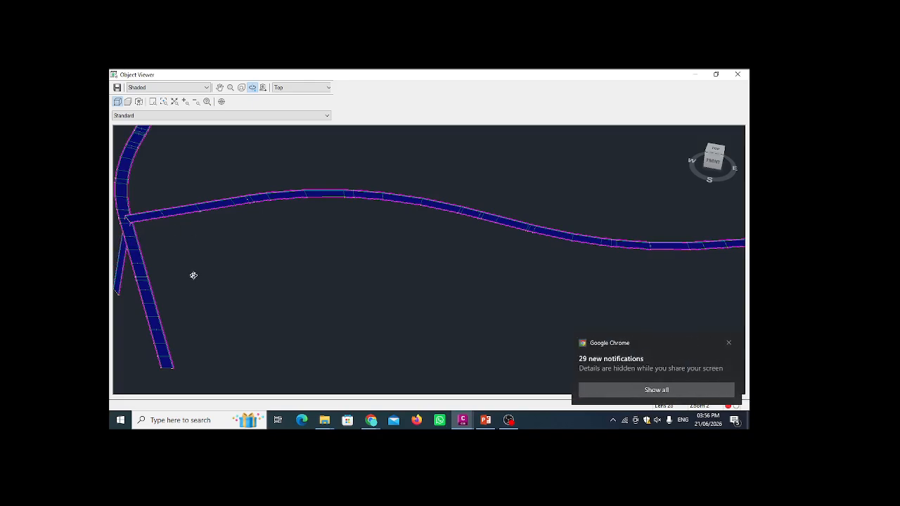
{"action": "scroll", "coordinate": [193, 275], "scroll_direction": "down", "scroll_amount": 2}
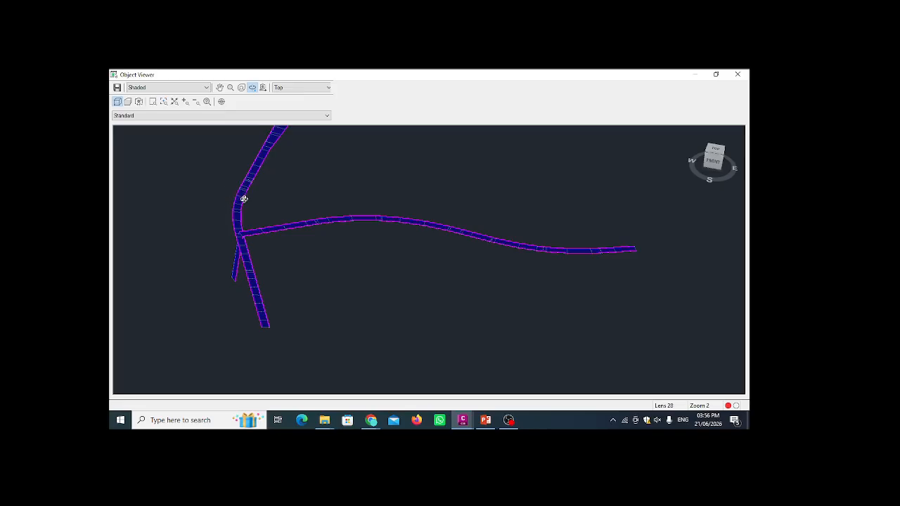
{"action": "scroll", "coordinate": [250, 235], "scroll_direction": "up", "scroll_amount": 2}
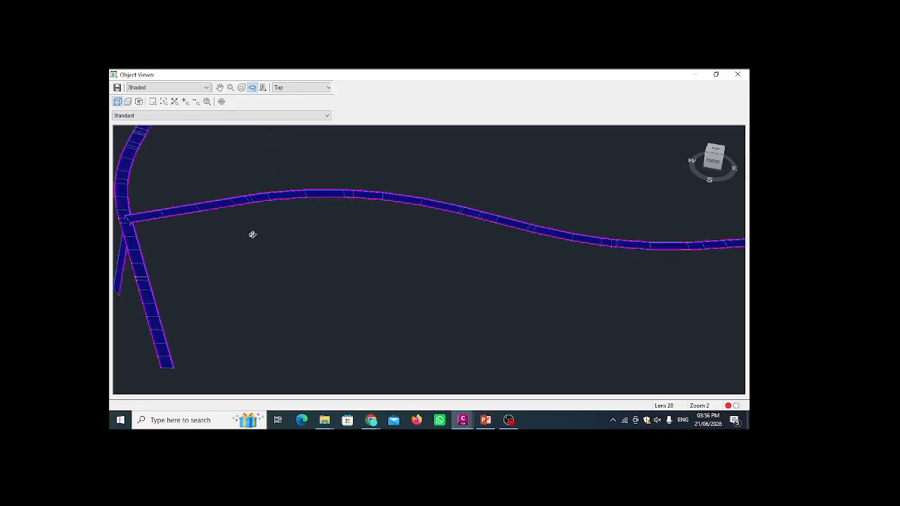
{"action": "scroll", "coordinate": [160, 208], "scroll_direction": "up", "scroll_amount": 3}
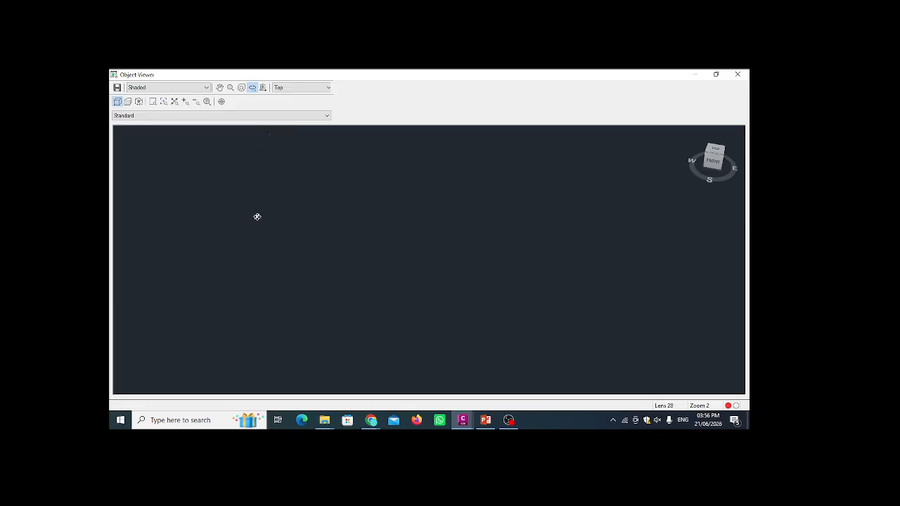
{"action": "middle_click_drag", "start_coordinate": [257, 217], "coordinate": [340, 373]}
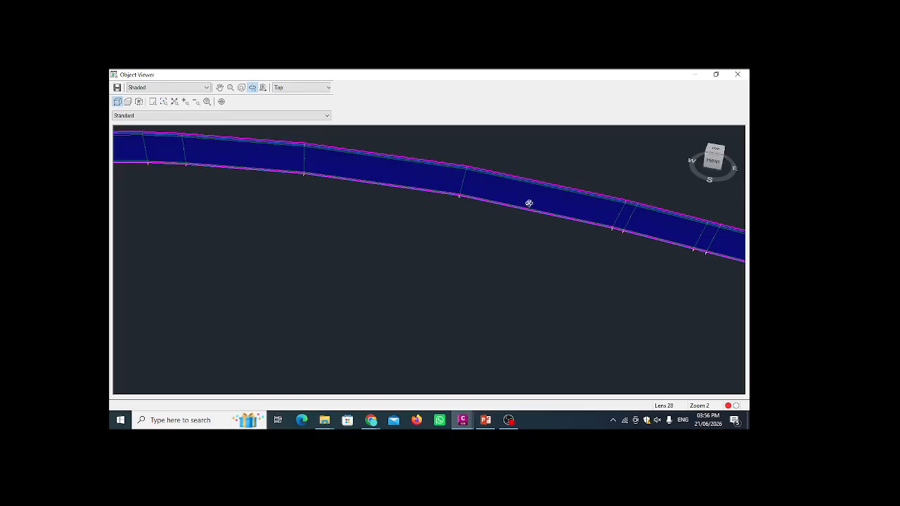
{"action": "left_click", "coordinate": [737, 73]}
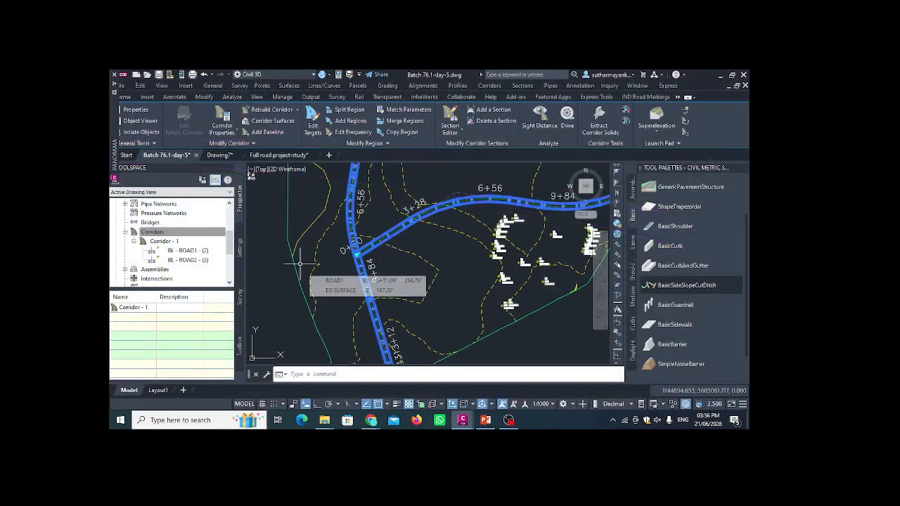
{"action": "key", "text": "Escape"}
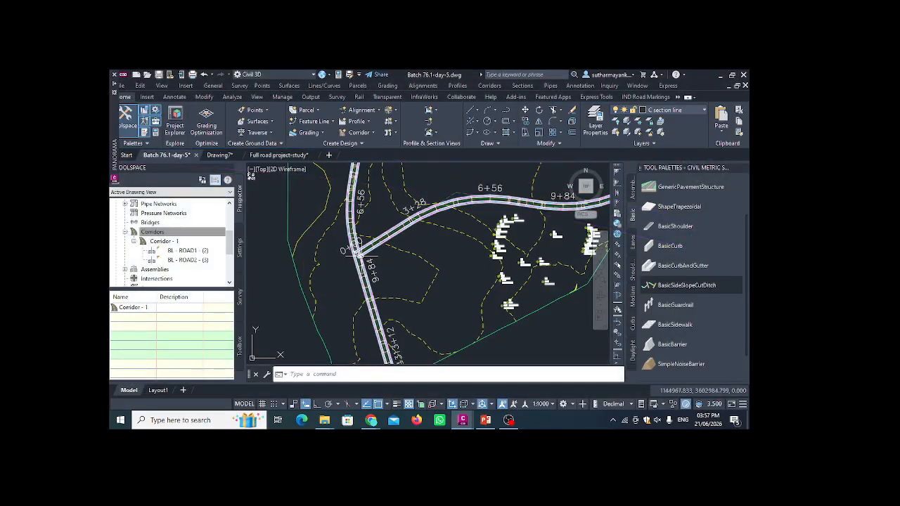
{"action": "left_click", "coordinate": [354, 242]}
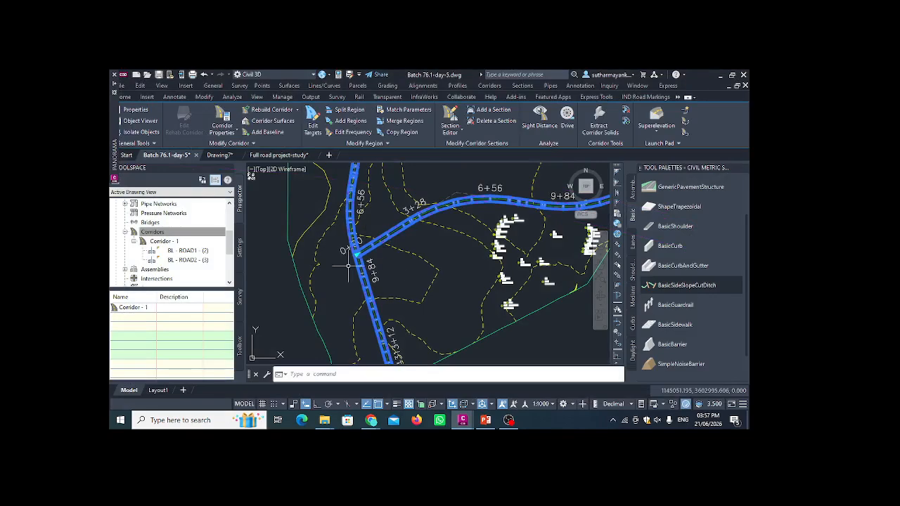
{"action": "middle_click_drag", "start_coordinate": [406, 327], "coordinate": [390, 280]}
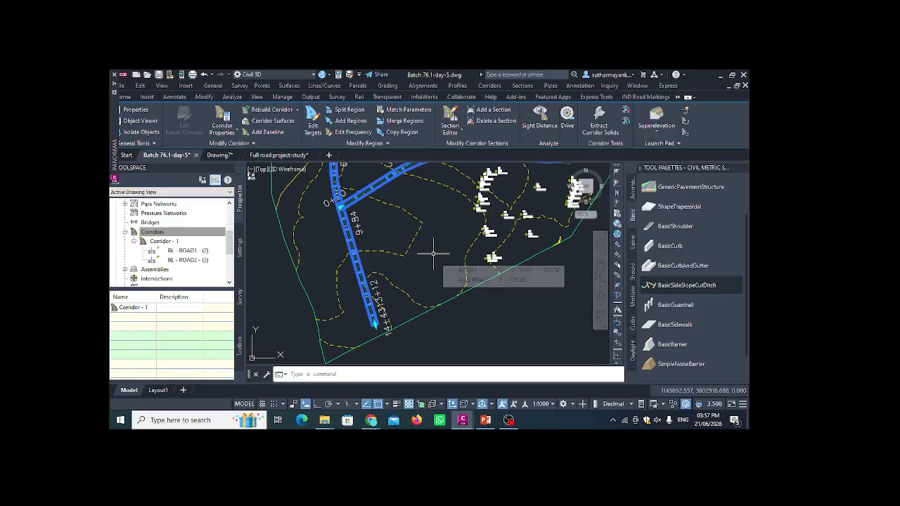
{"action": "key", "text": "Escape"}
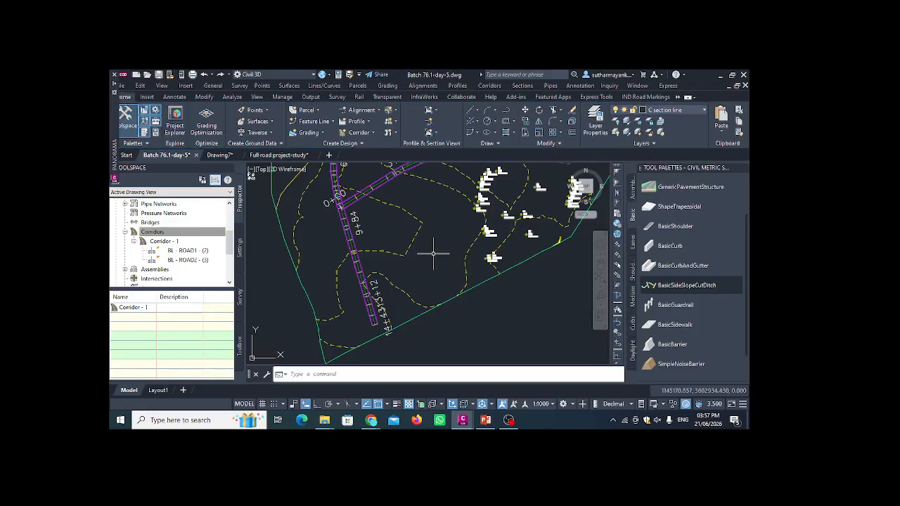
{"action": "scroll", "coordinate": [433, 253], "scroll_direction": "down", "scroll_amount": 2}
{"action": "scroll", "coordinate": [433, 253], "scroll_direction": "down", "scroll_amount": 3}
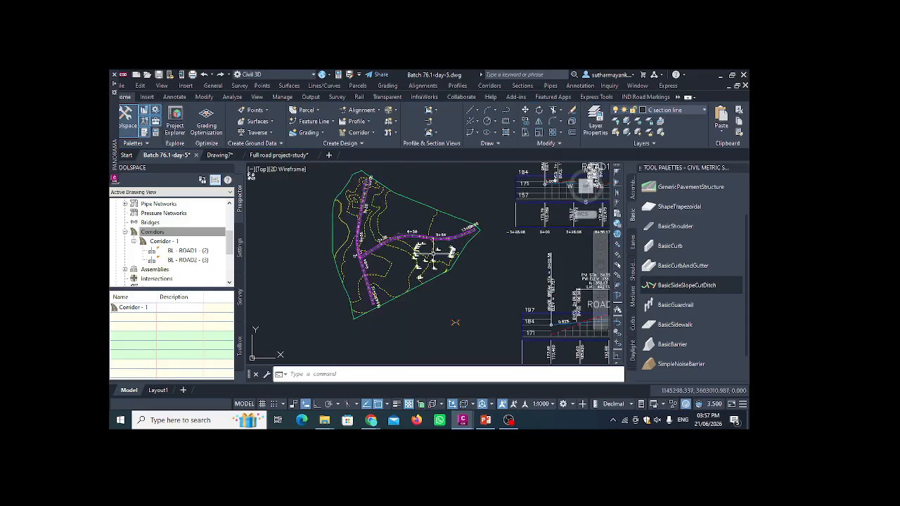
Start the Drive simulation for the ROAD1 corridor and pick the curb feature line near station 6+56
{"action": "scroll", "coordinate": [433, 253], "scroll_direction": "up", "scroll_amount": 5}
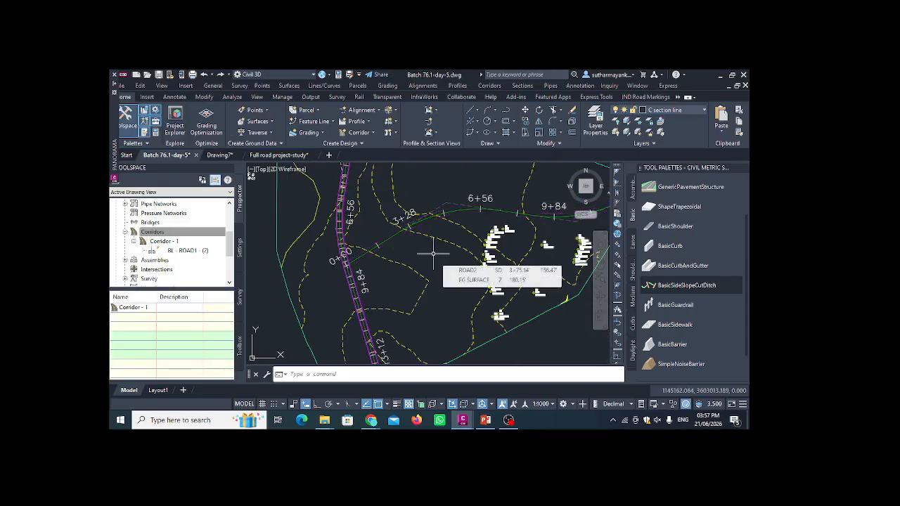
{"action": "left_click", "coordinate": [338, 235]}
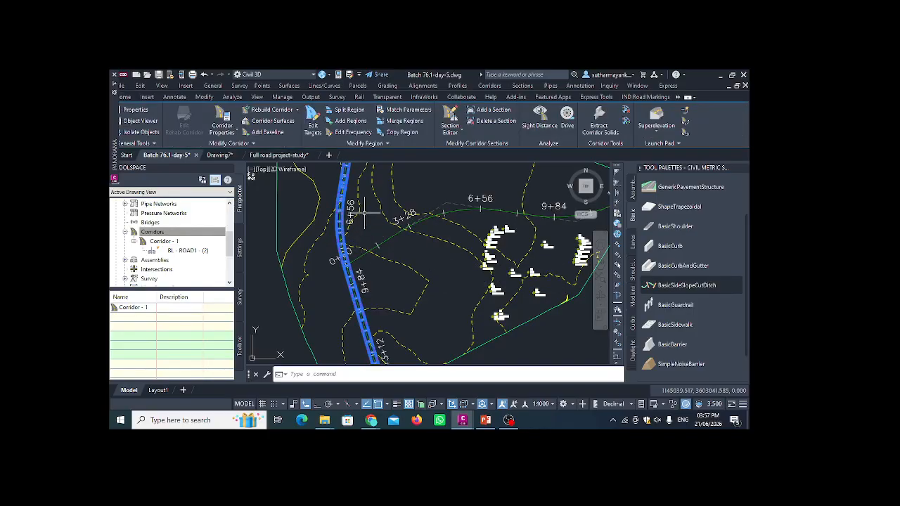
{"action": "key", "text": "Escape"}
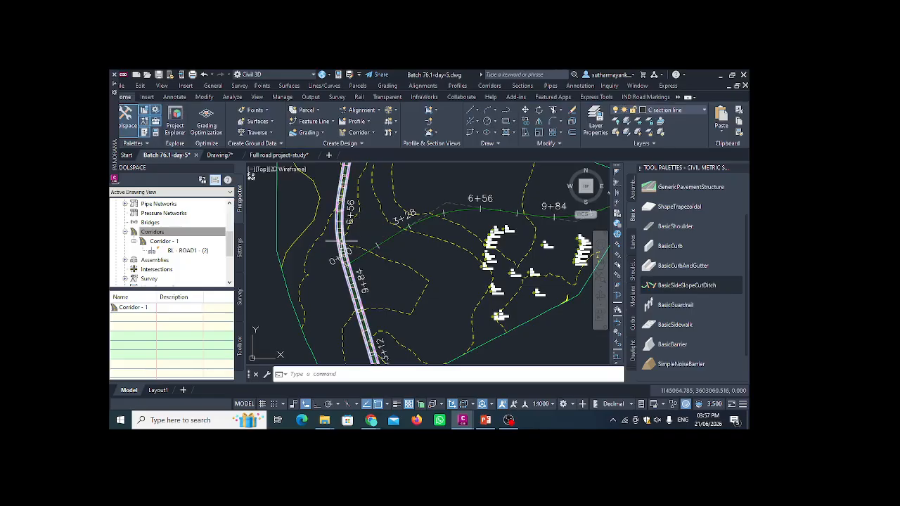
{"action": "left_click", "coordinate": [343, 234]}
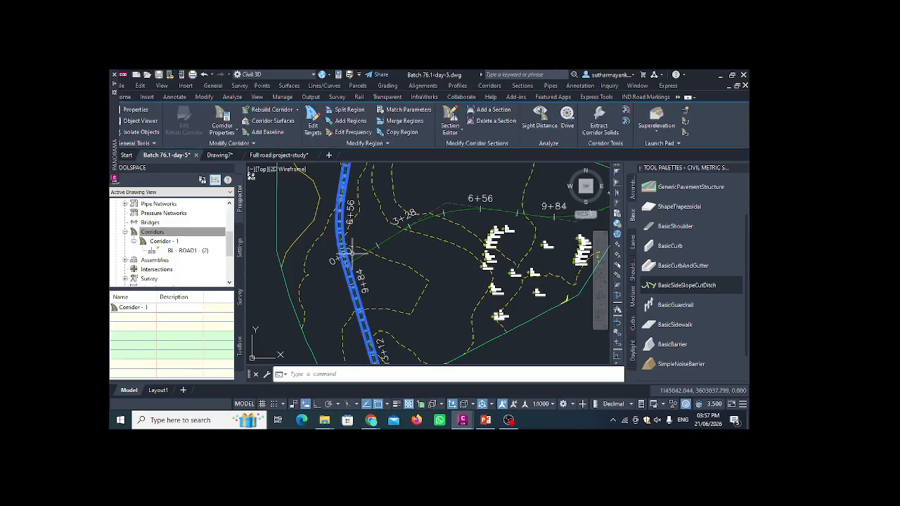
{"action": "left_click", "coordinate": [567, 116]}
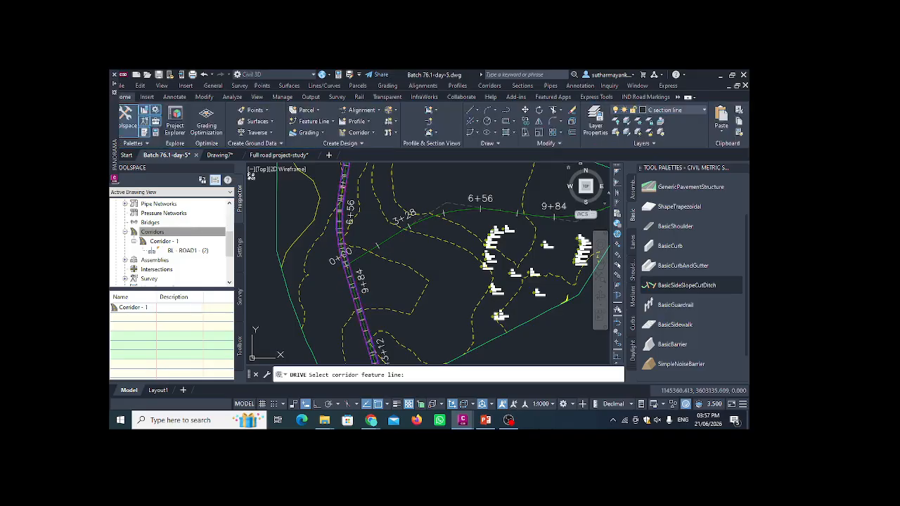
{"action": "scroll", "coordinate": [345, 224], "scroll_direction": "up", "scroll_amount": 5}
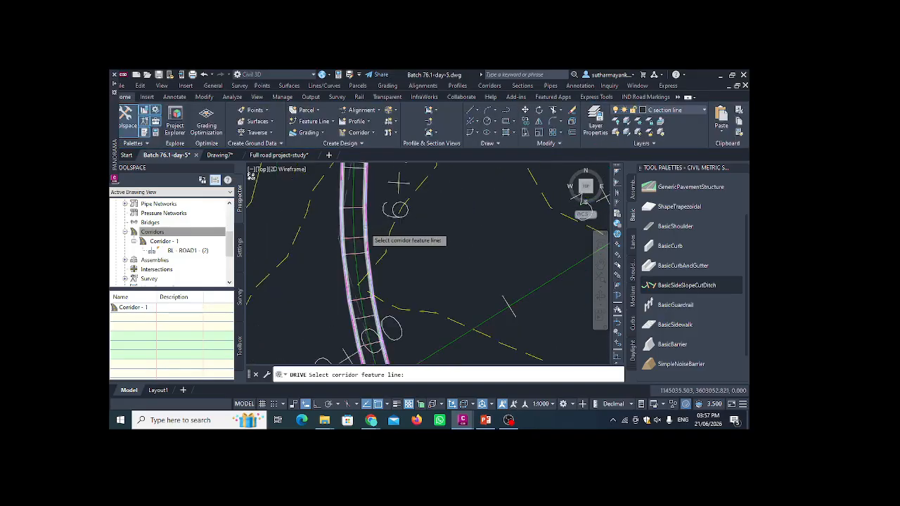
{"action": "scroll", "coordinate": [369, 227], "scroll_direction": "up", "scroll_amount": 4}
{"action": "left_click", "coordinate": [366, 233]}
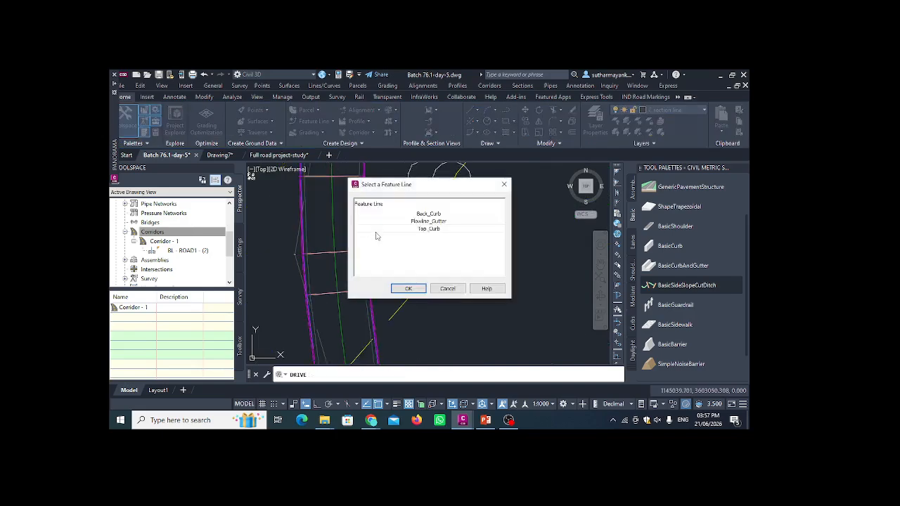
Compare the available feature lines, view the drive along Top_Curb, and close the drive view
{"action": "left_click", "coordinate": [432, 230]}
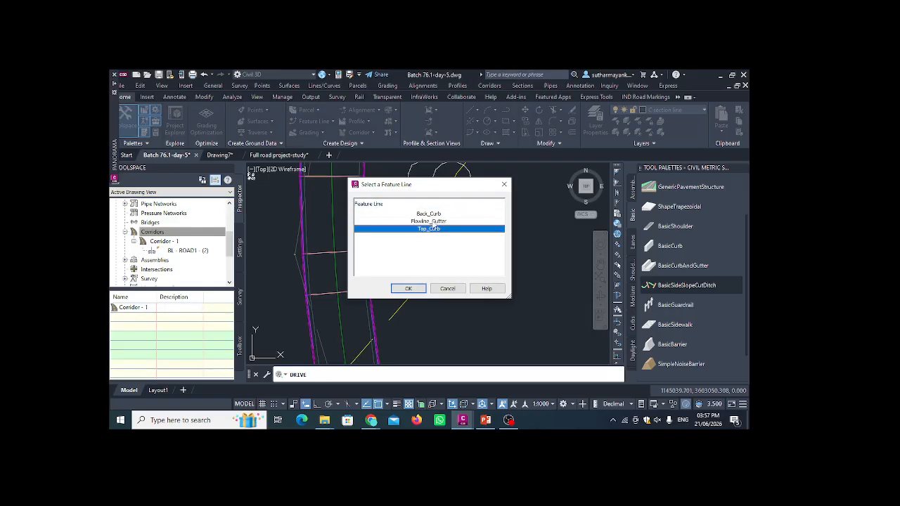
{"action": "left_click", "coordinate": [431, 222]}
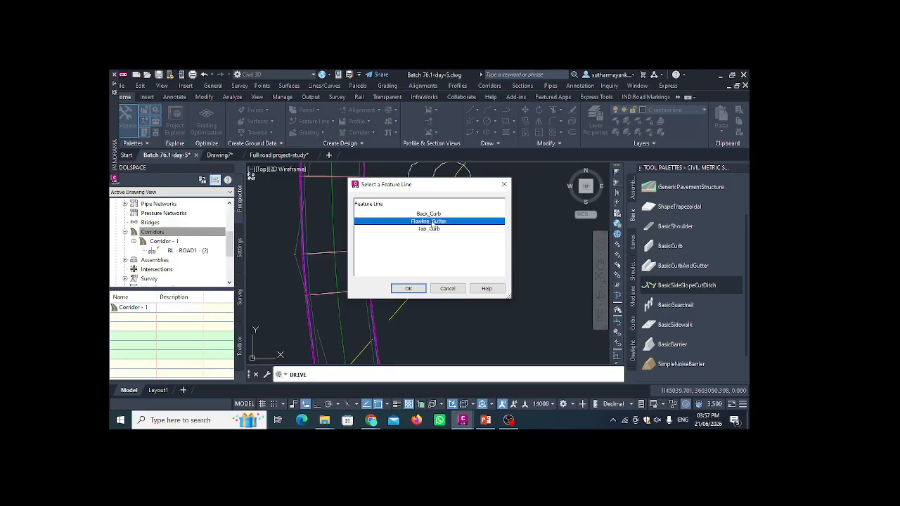
{"action": "left_click", "coordinate": [436, 214]}
{"action": "left_click", "coordinate": [430, 229]}
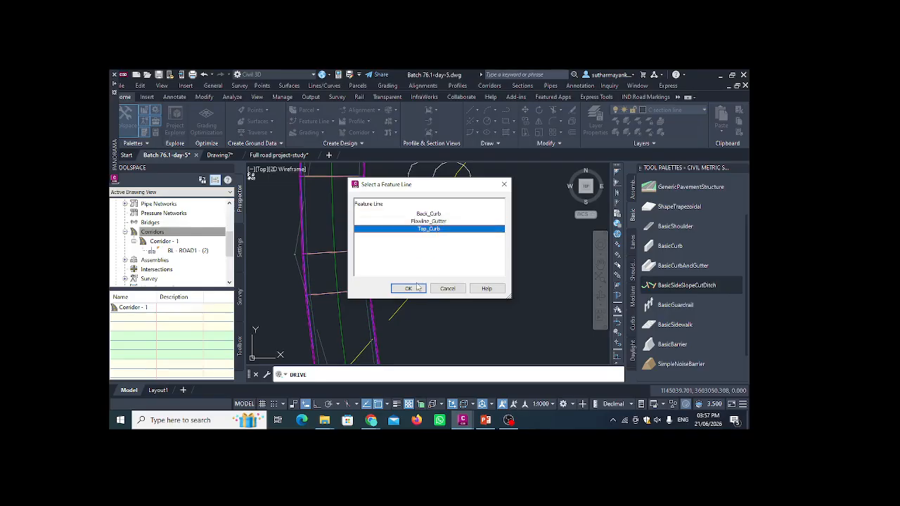
{"action": "left_click", "coordinate": [408, 288]}
{"action": "left_click", "coordinate": [450, 260]}
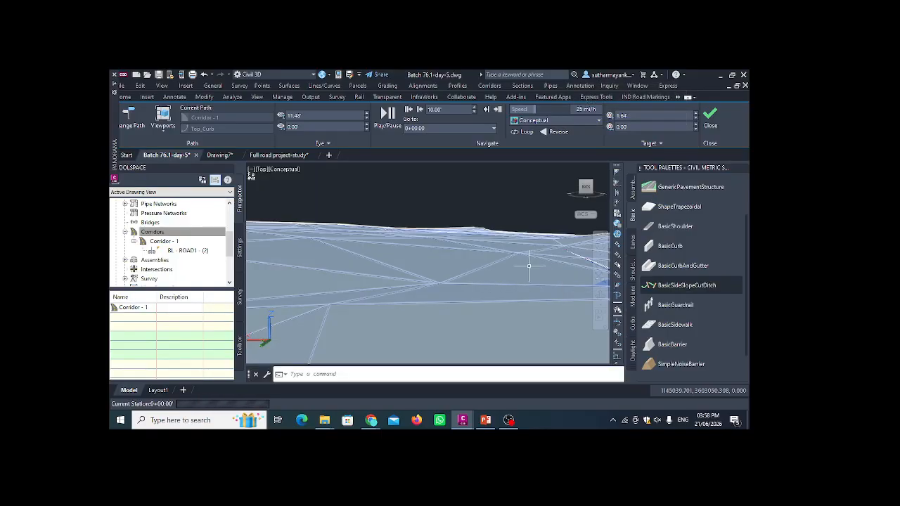
{"action": "left_click", "coordinate": [711, 122]}
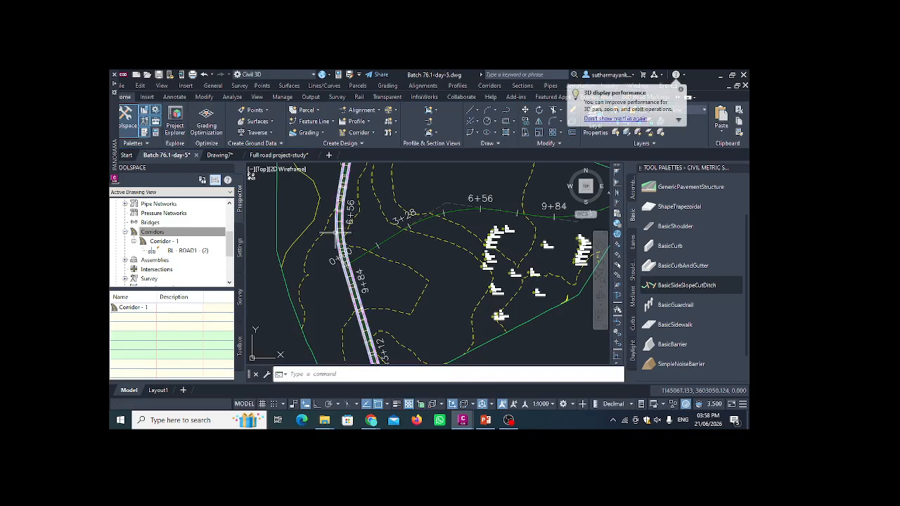
Reselect the ROAD1 corridor and examine the assembly and the ROAD2 profile view beside the site plan
{"action": "scroll", "coordinate": [341, 228], "scroll_direction": "up", "scroll_amount": 3}
{"action": "left_click", "coordinate": [337, 227]}
{"action": "scroll", "coordinate": [343, 211], "scroll_direction": "down", "scroll_amount": 3}
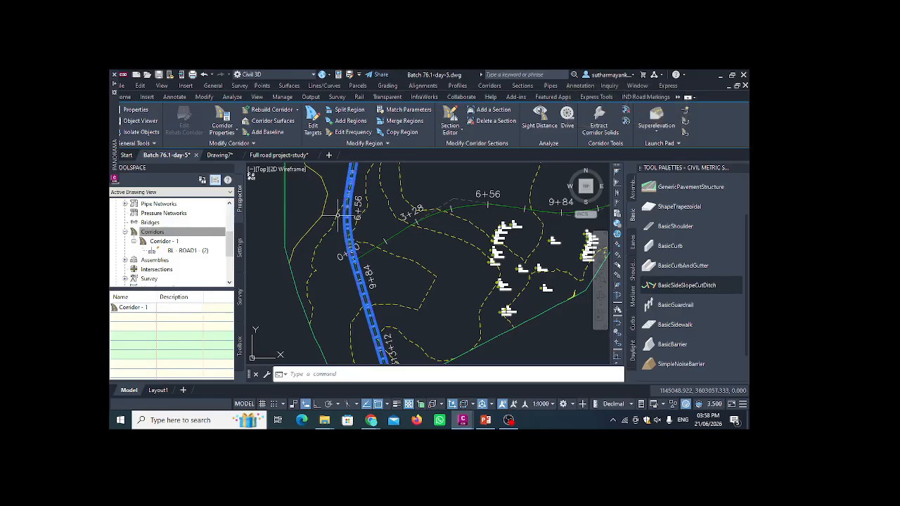
{"action": "scroll", "coordinate": [346, 209], "scroll_direction": "down", "scroll_amount": 5}
{"action": "middle_click_drag", "start_coordinate": [349, 210], "coordinate": [321, 231]}
{"action": "scroll", "coordinate": [318, 231], "scroll_direction": "down", "scroll_amount": 2}
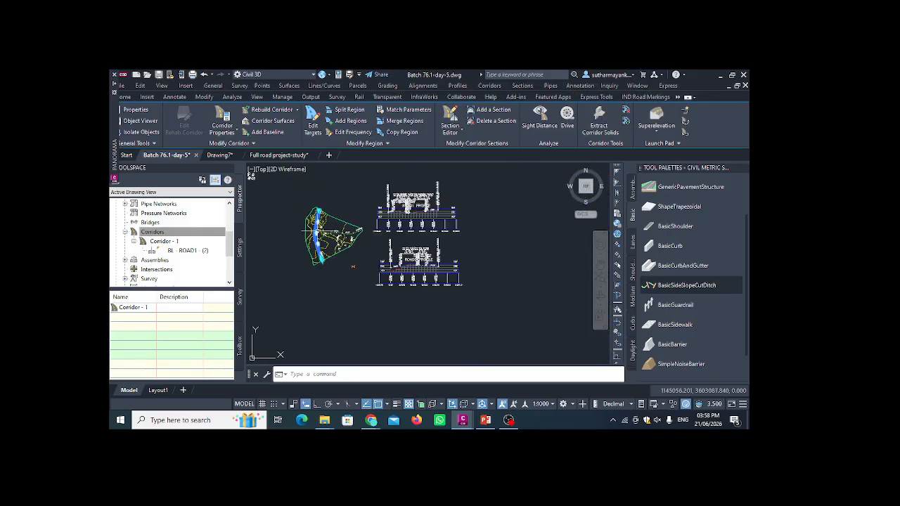
{"action": "scroll", "coordinate": [341, 278], "scroll_direction": "up", "scroll_amount": 2}
{"action": "scroll", "coordinate": [369, 250], "scroll_direction": "up", "scroll_amount": 4}
{"action": "scroll", "coordinate": [367, 258], "scroll_direction": "up", "scroll_amount": 2}
{"action": "scroll", "coordinate": [372, 257], "scroll_direction": "down", "scroll_amount": 4}
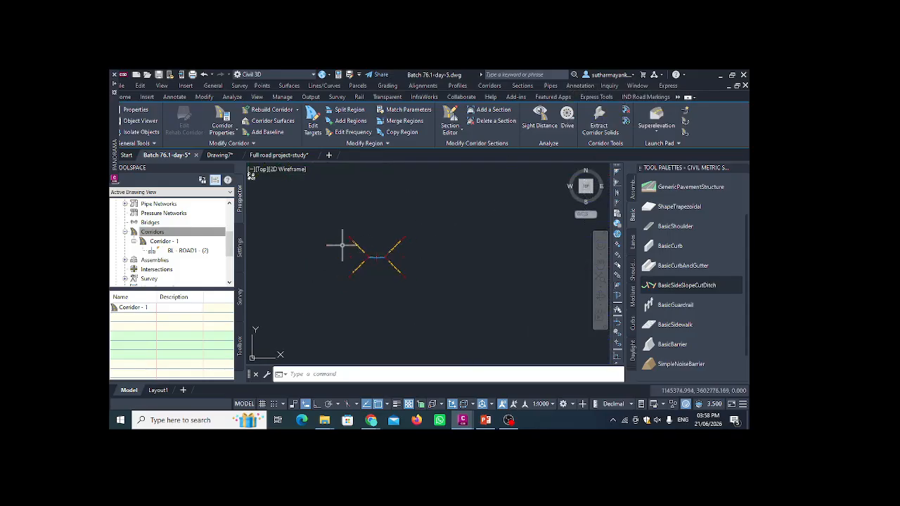
{"action": "middle_click_drag", "start_coordinate": [273, 244], "coordinate": [330, 243]}
{"action": "scroll", "coordinate": [330, 242], "scroll_direction": "down", "scroll_amount": 5}
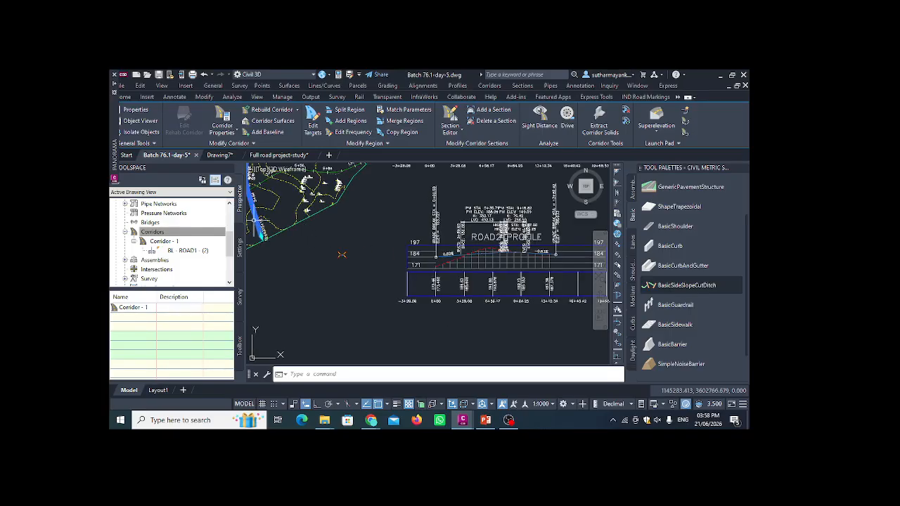
{"action": "scroll", "coordinate": [262, 222], "scroll_direction": "up", "scroll_amount": 2}
Review the ROAD1 region's assembly, keeping Assembly - 1, and the surface settings in the corridor properties before closing them
{"action": "left_click", "coordinate": [220, 126]}
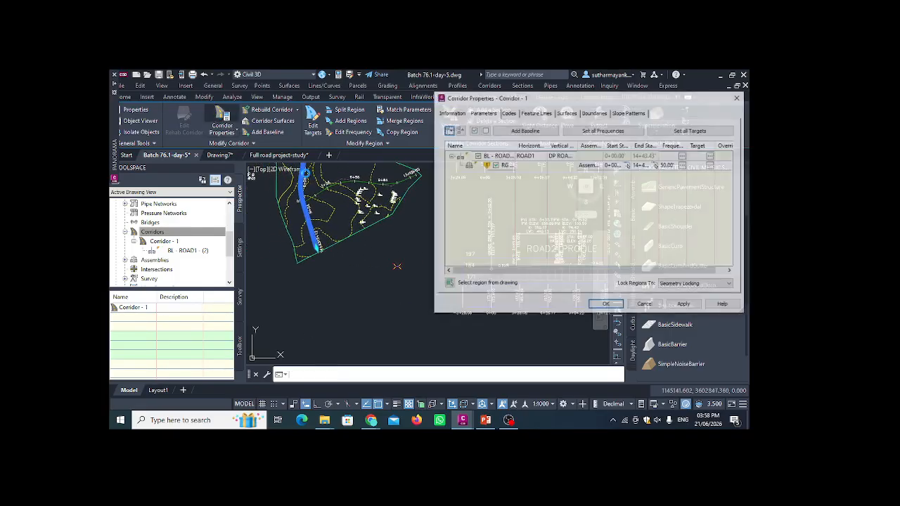
{"action": "left_click_drag", "start_coordinate": [602, 98], "coordinate": [551, 101]}
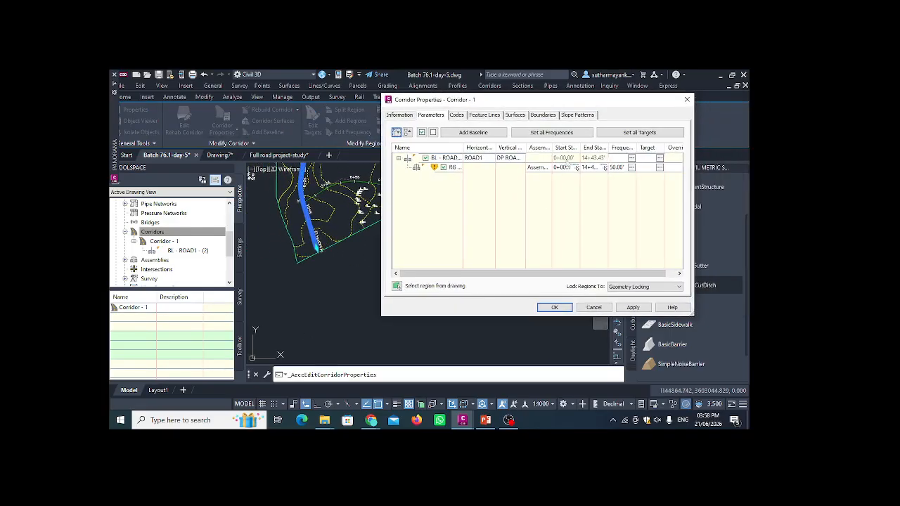
{"action": "double_click", "coordinate": [542, 168]}
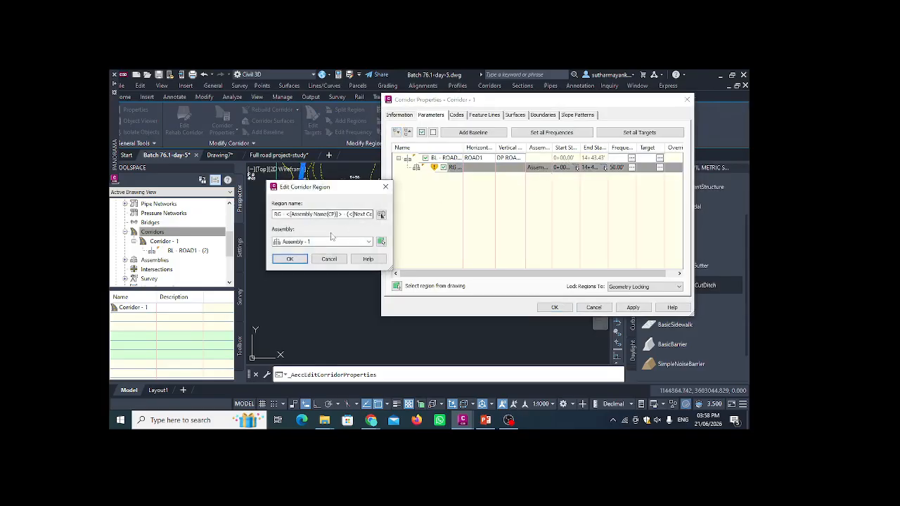
{"action": "left_click", "coordinate": [348, 242]}
{"action": "left_click", "coordinate": [342, 251]}
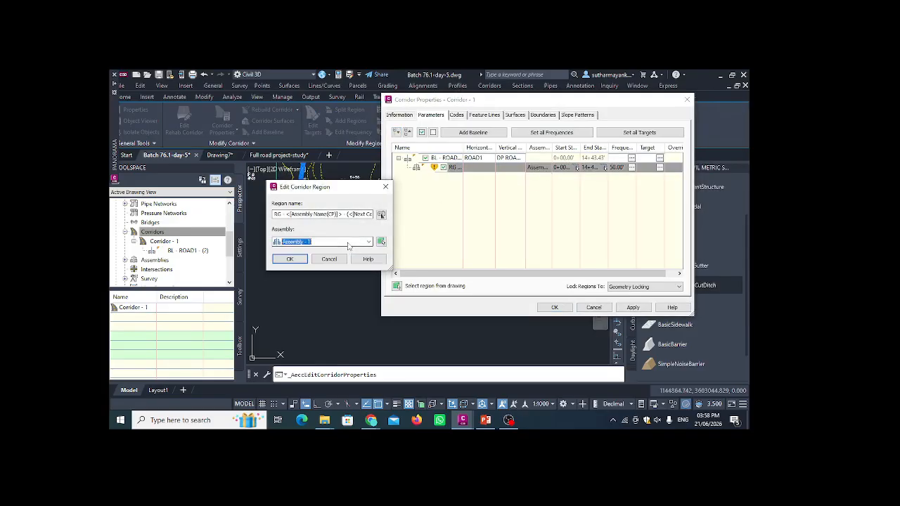
{"action": "left_click", "coordinate": [291, 259]}
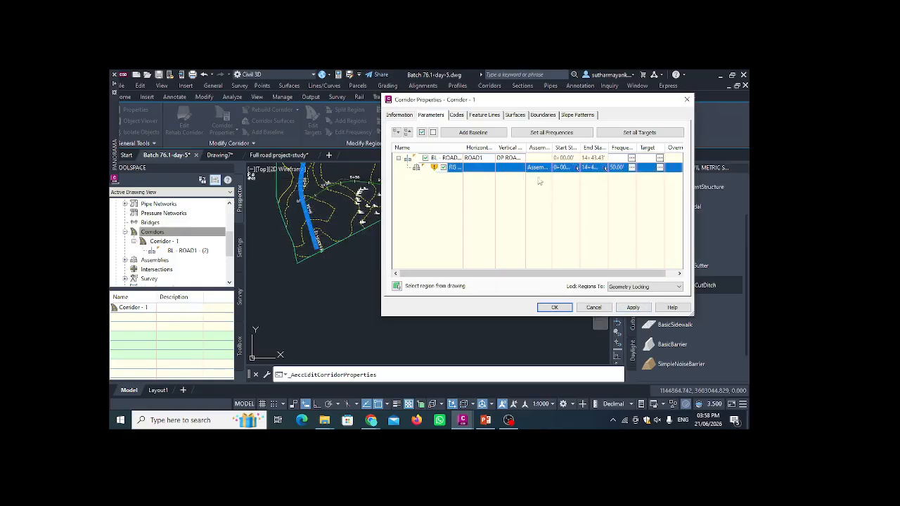
{"action": "left_click", "coordinate": [514, 115]}
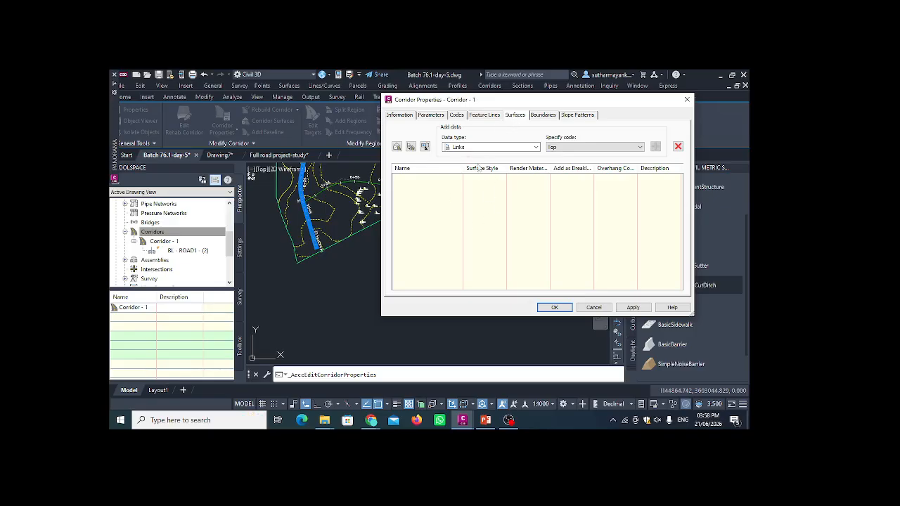
{"action": "left_click", "coordinate": [687, 99]}
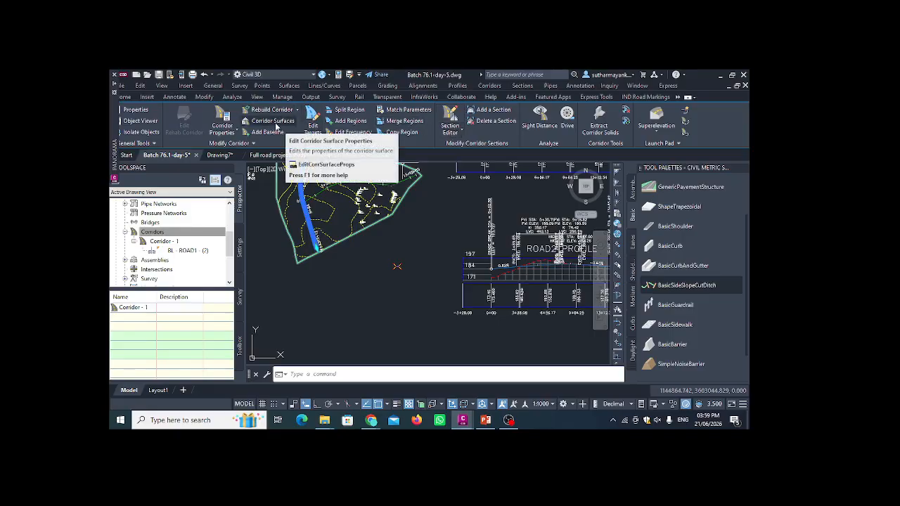
Create a corridor surface for Corridor - 1, with Links as the data type and Top as the code
{"action": "left_click", "coordinate": [282, 123]}
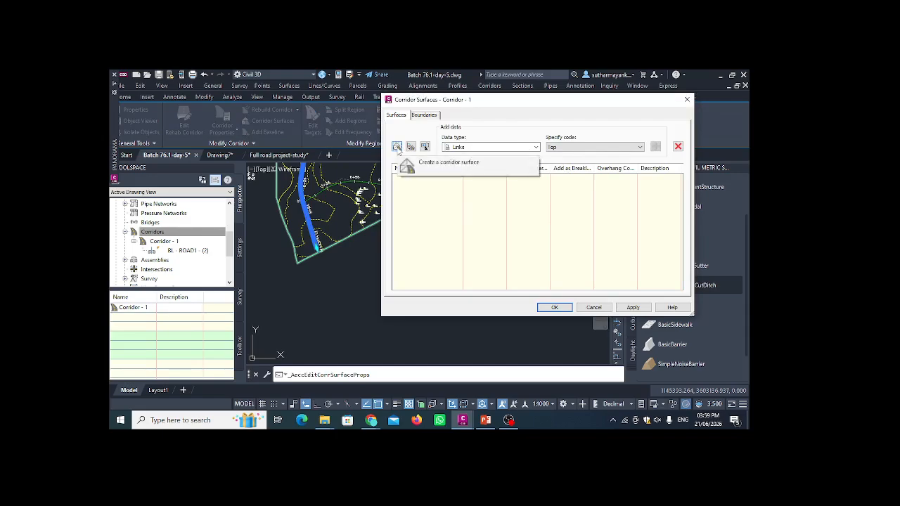
{"action": "left_click", "coordinate": [473, 148]}
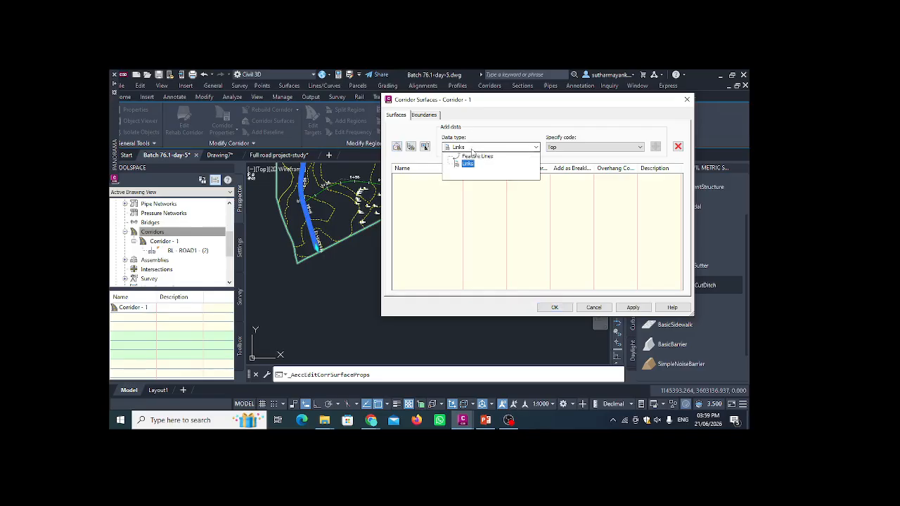
{"action": "left_click", "coordinate": [461, 150]}
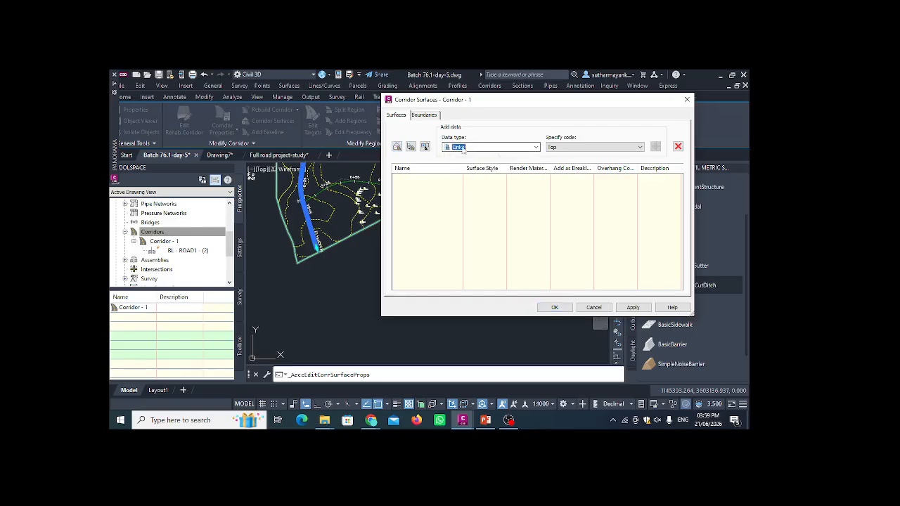
{"action": "left_click", "coordinate": [598, 148]}
{"action": "left_click", "coordinate": [588, 150]}
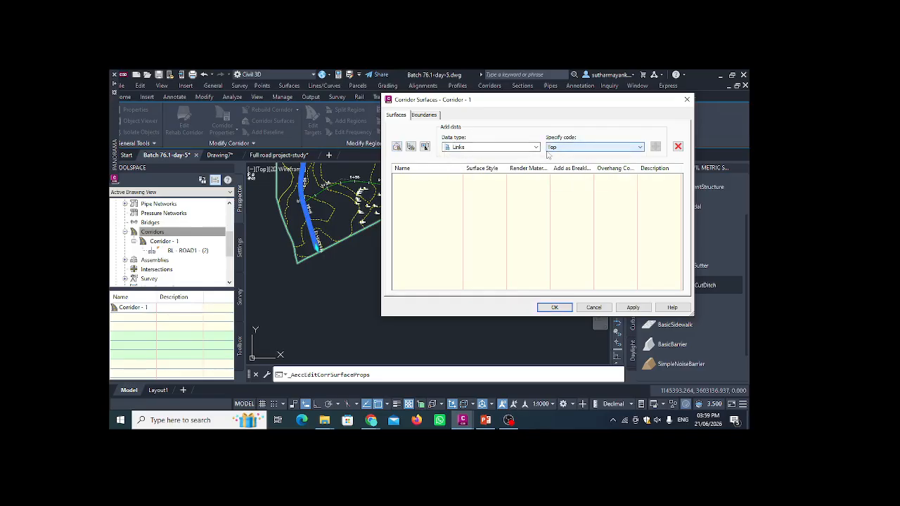
{"action": "left_click", "coordinate": [397, 147]}
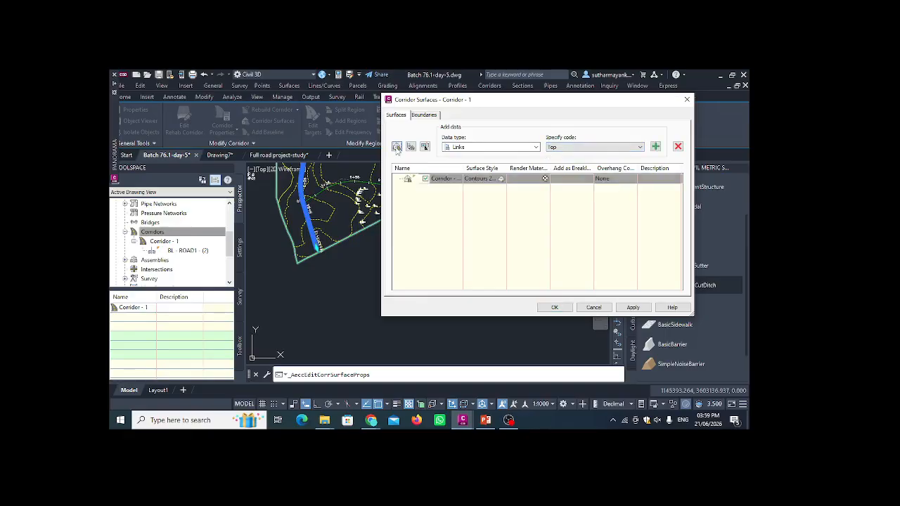
Rename the new surface with a name beginning FS CORRID, add the Top links to it, and apply the surface settings
{"action": "left_click", "coordinate": [441, 179]}
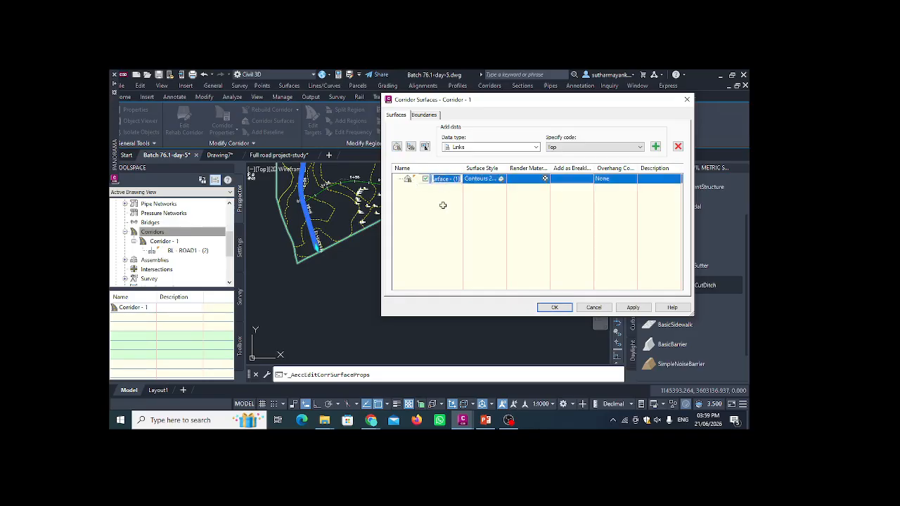
{"action": "type", "text": "F"}
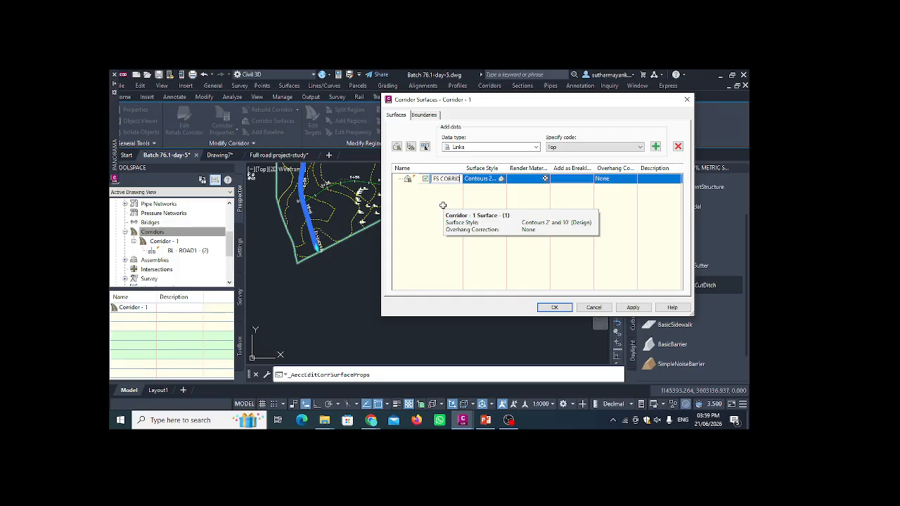
{"action": "left_click", "coordinate": [601, 202]}
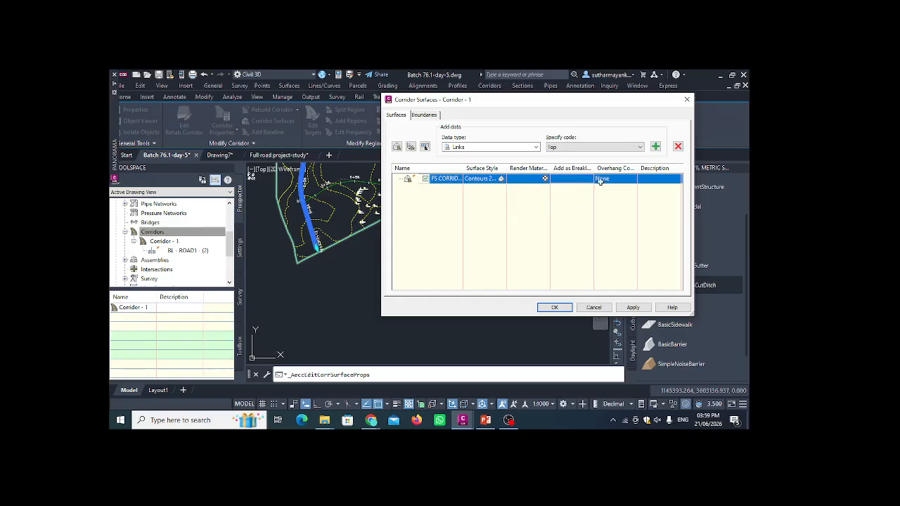
{"action": "left_click", "coordinate": [655, 147]}
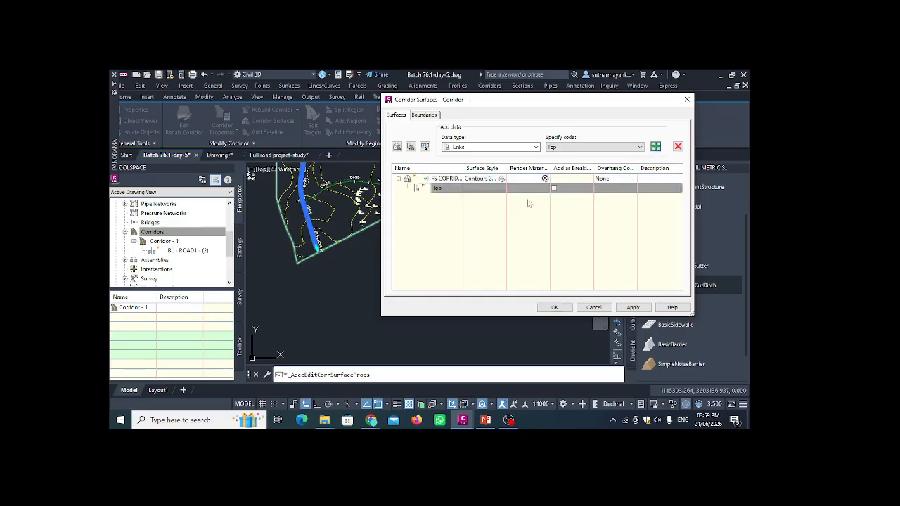
{"action": "left_click", "coordinate": [633, 307]}
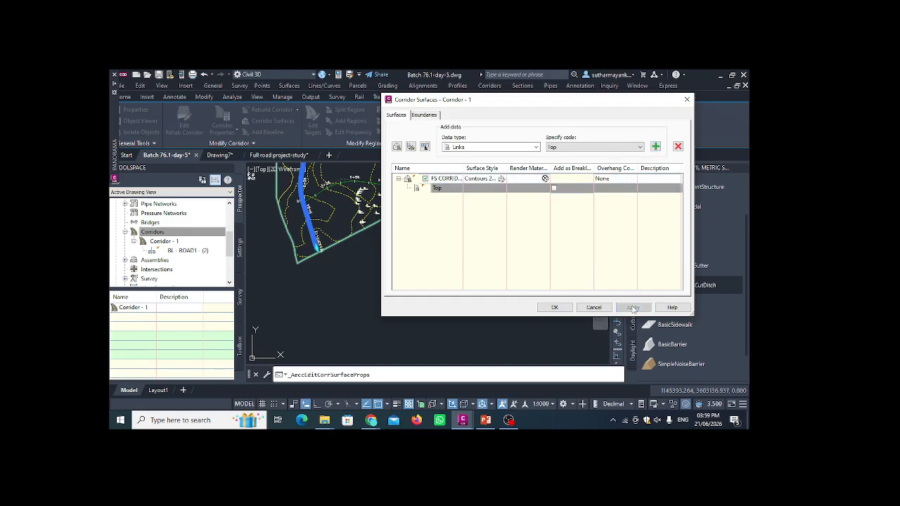
{"action": "left_click", "coordinate": [555, 307]}
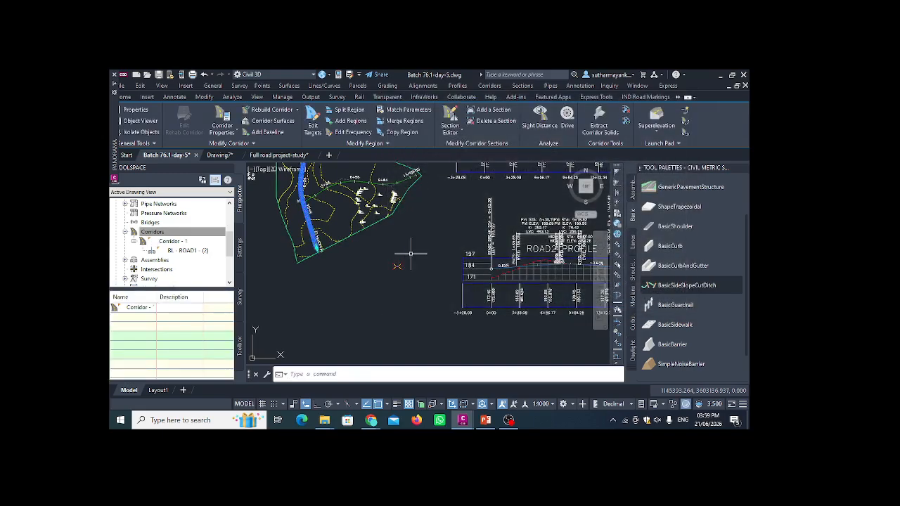
{"action": "scroll", "coordinate": [296, 206], "scroll_direction": "up", "scroll_amount": 5}
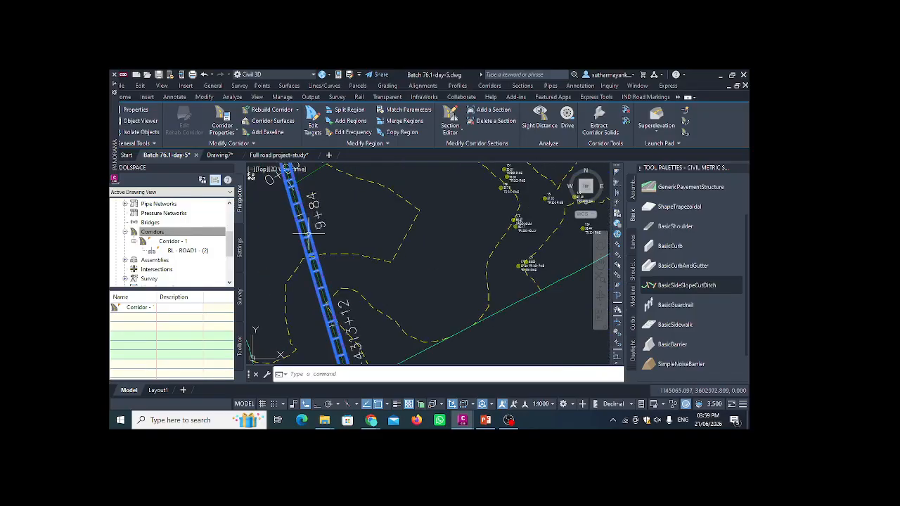
Examine the ROAD1 corridor in plan along its length and around the ROAD2 junction, ending with it deselected
{"action": "scroll", "coordinate": [314, 225], "scroll_direction": "up", "scroll_amount": 2}
{"action": "scroll", "coordinate": [310, 246], "scroll_direction": "up", "scroll_amount": 2}
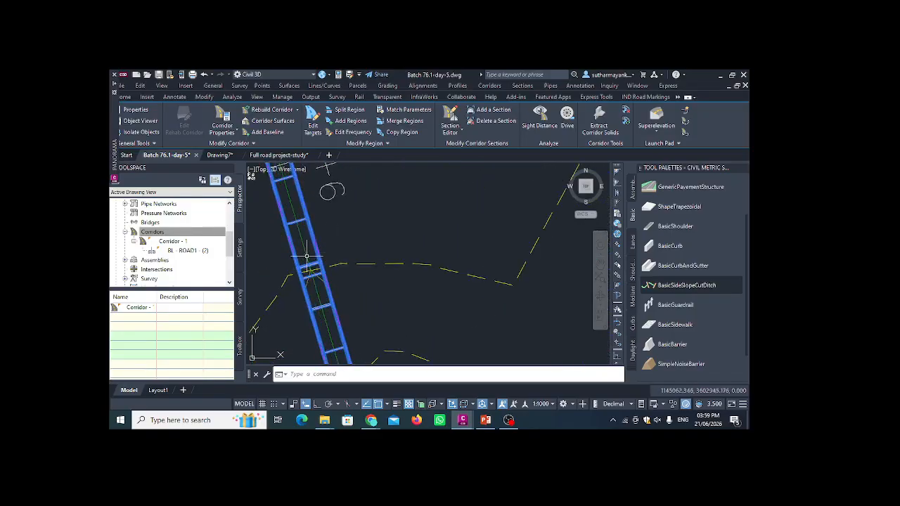
{"action": "scroll", "coordinate": [318, 248], "scroll_direction": "up", "scroll_amount": 1}
{"action": "scroll", "coordinate": [335, 245], "scroll_direction": "down", "scroll_amount": 1}
{"action": "scroll", "coordinate": [335, 246], "scroll_direction": "down", "scroll_amount": 3}
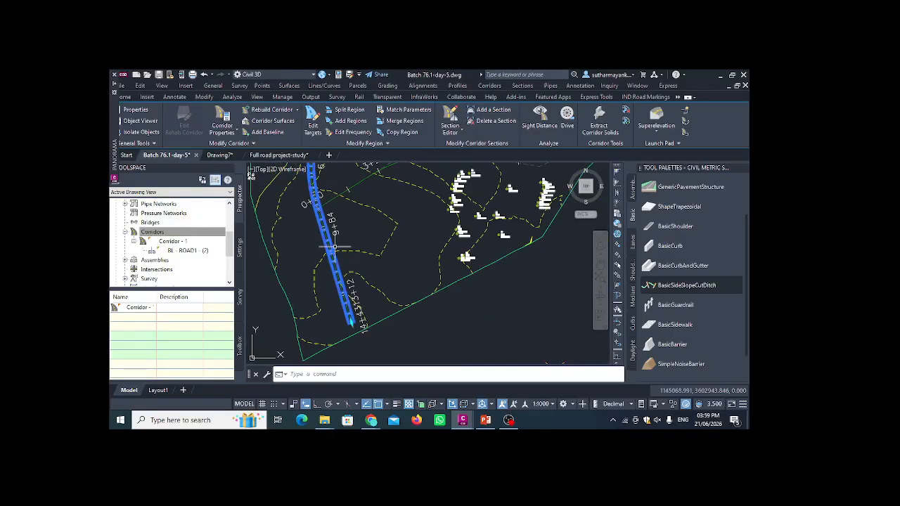
{"action": "scroll", "coordinate": [474, 330], "scroll_direction": "down", "scroll_amount": 3}
{"action": "scroll", "coordinate": [355, 255], "scroll_direction": "up", "scroll_amount": 4}
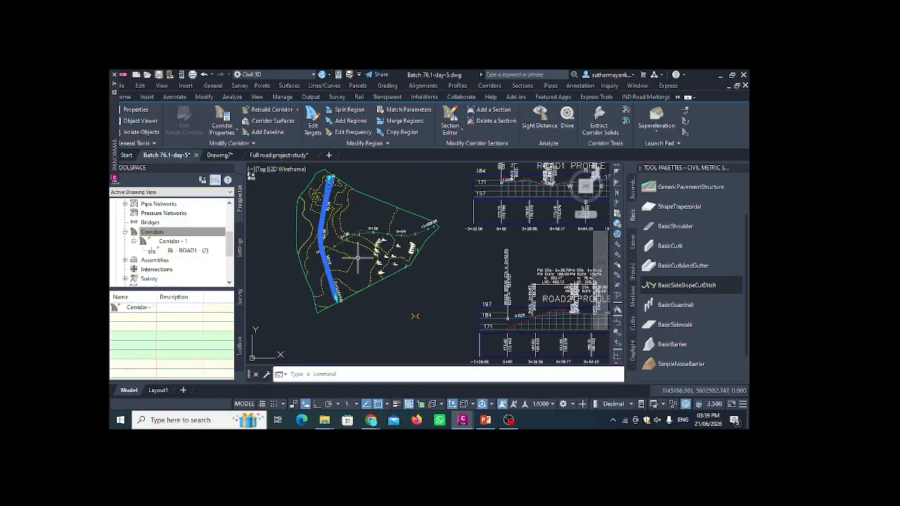
{"action": "scroll", "coordinate": [324, 245], "scroll_direction": "up", "scroll_amount": 2}
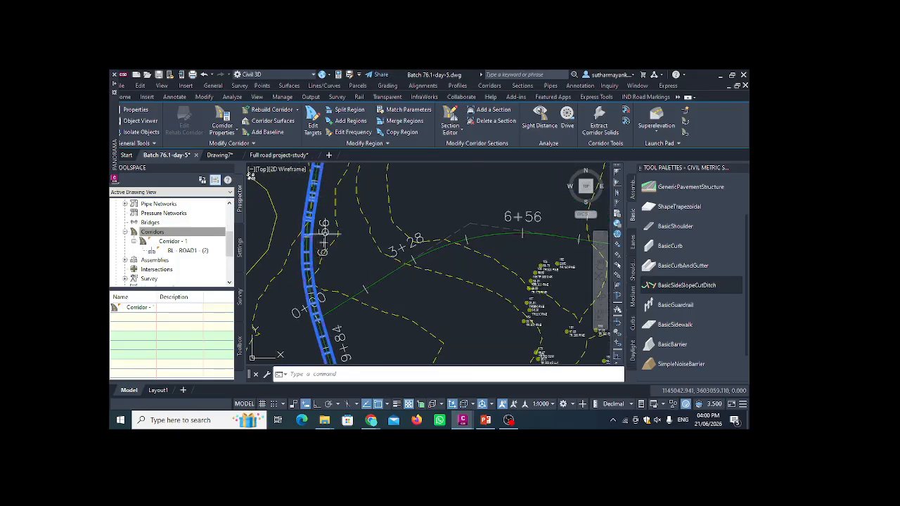
{"action": "scroll", "coordinate": [324, 243], "scroll_direction": "down", "scroll_amount": 3}
{"action": "scroll", "coordinate": [325, 232], "scroll_direction": "down", "scroll_amount": 3}
{"action": "scroll", "coordinate": [323, 241], "scroll_direction": "up", "scroll_amount": 2}
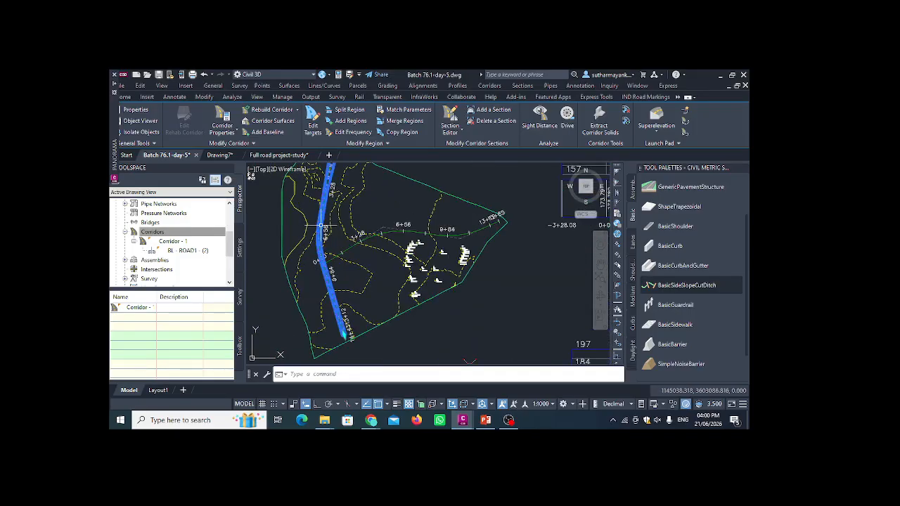
{"action": "key", "text": "Escape"}
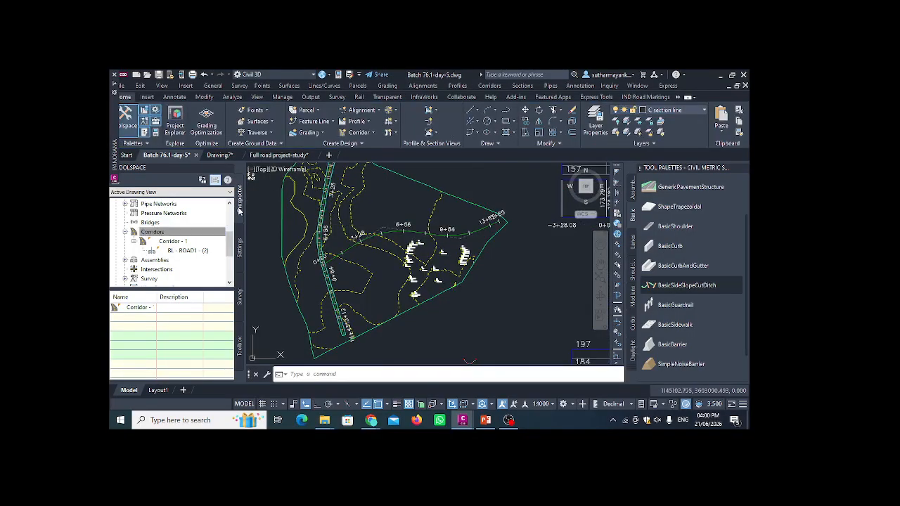
Highlight EG SURFACE and FS CORRIDOR in the drawing from the surface collection to compare their extents, and clear the selection
{"action": "scroll", "coordinate": [151, 232], "scroll_direction": "up", "scroll_amount": 4}
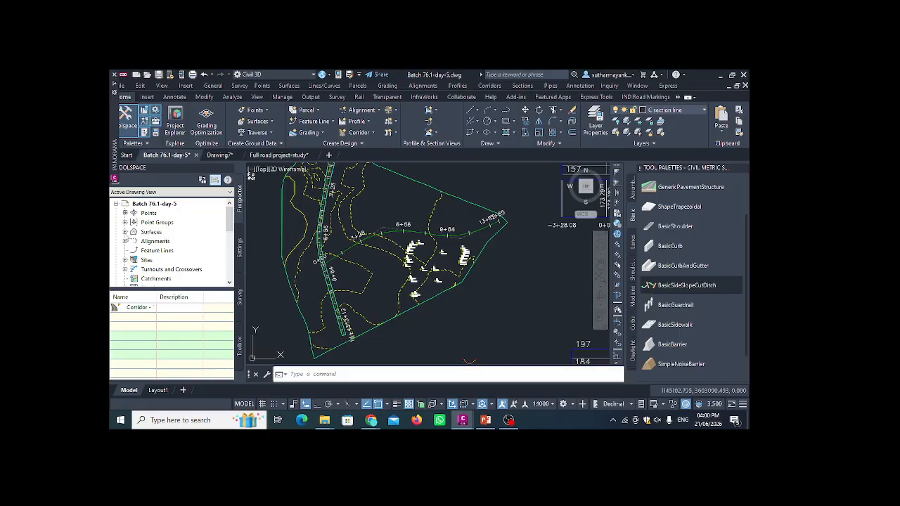
{"action": "left_click", "coordinate": [125, 232]}
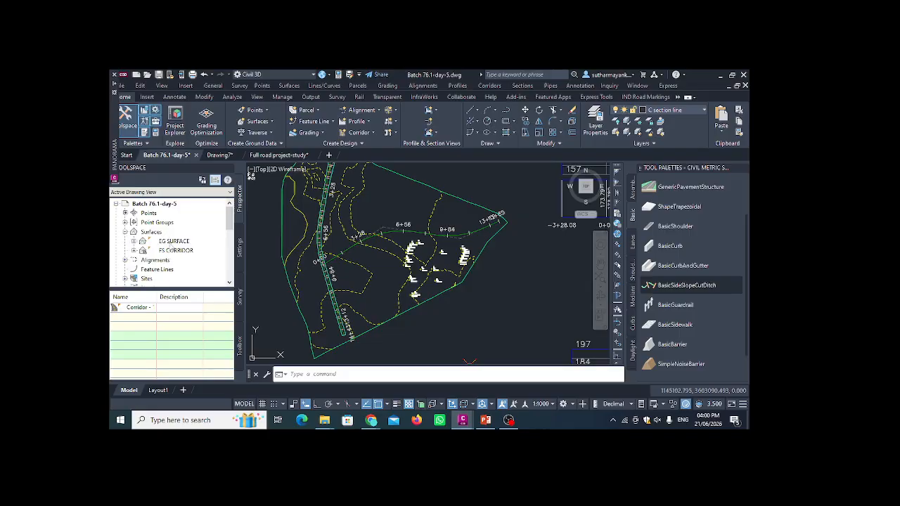
{"action": "left_click", "coordinate": [171, 241]}
{"action": "right_click", "coordinate": [170, 241]}
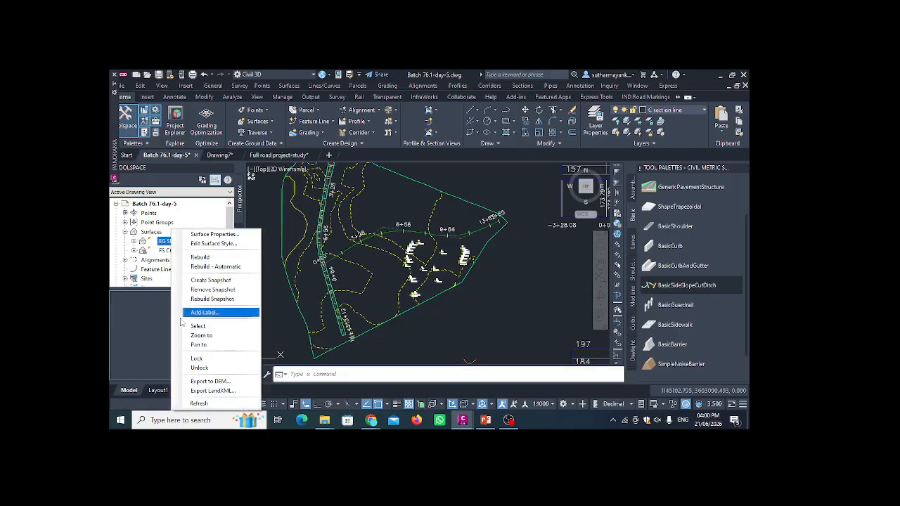
{"action": "left_click", "coordinate": [199, 327]}
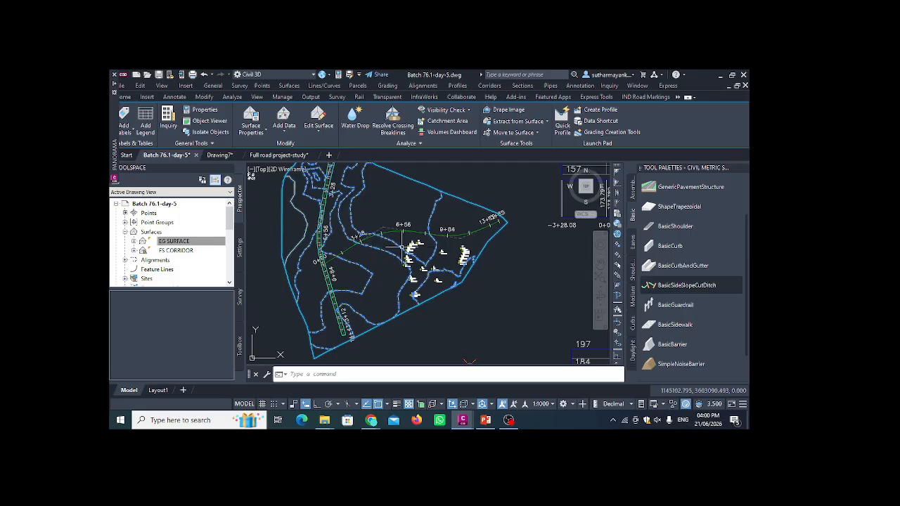
{"action": "scroll", "coordinate": [334, 303], "scroll_direction": "up", "scroll_amount": 4}
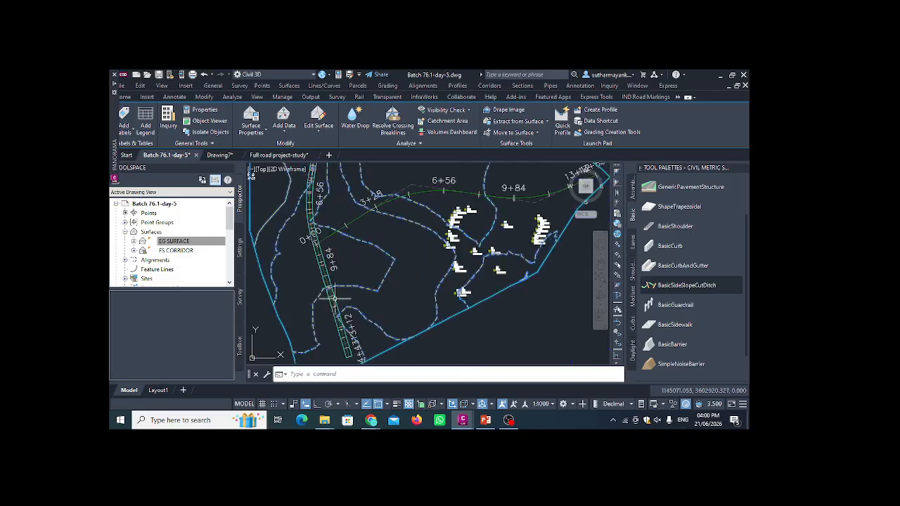
{"action": "left_click", "coordinate": [173, 251]}
{"action": "right_click", "coordinate": [173, 253]}
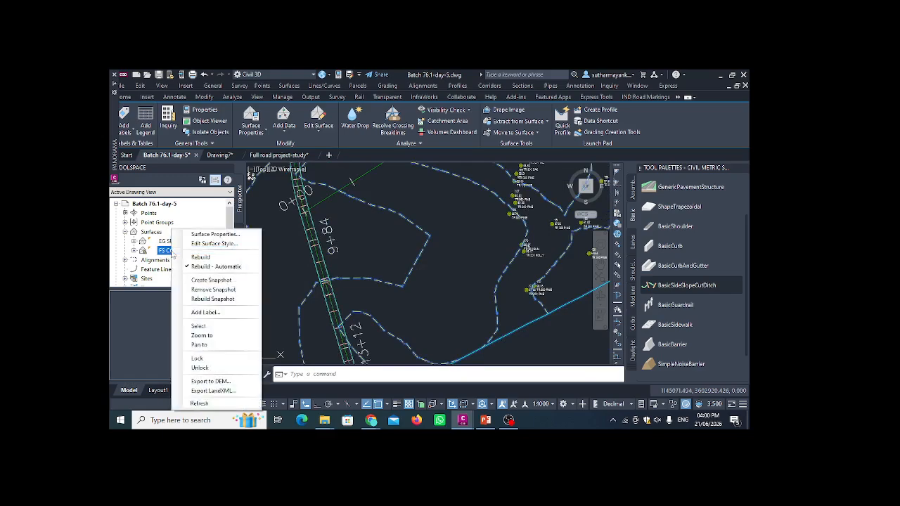
{"action": "left_click", "coordinate": [198, 326]}
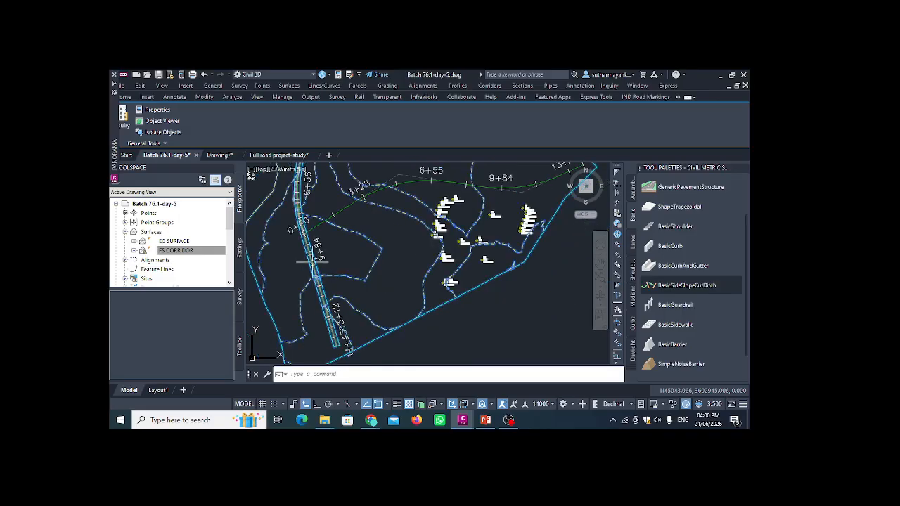
{"action": "key", "text": "Escape"}
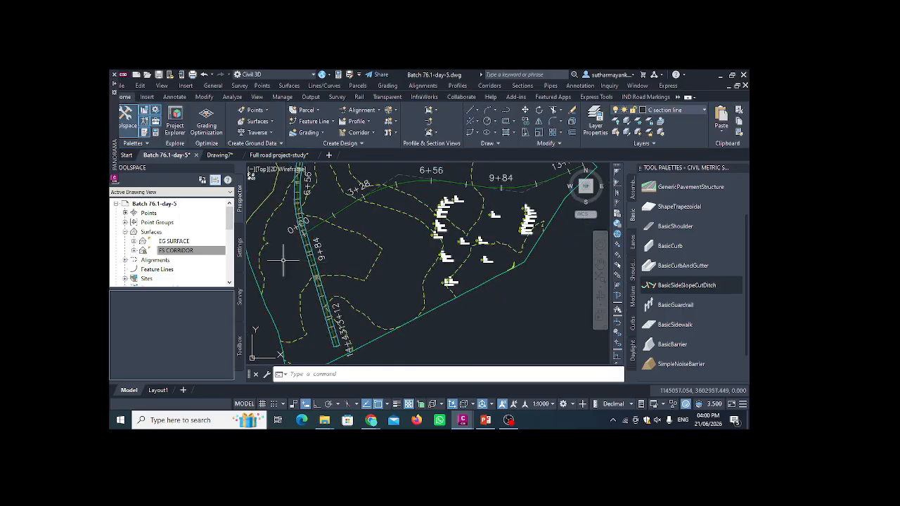
Highlight only the FS CORRIDOR surface along ROAD1 to check its extent in plan, and deselect it
{"action": "left_click", "coordinate": [199, 252]}
{"action": "right_click", "coordinate": [198, 256]}
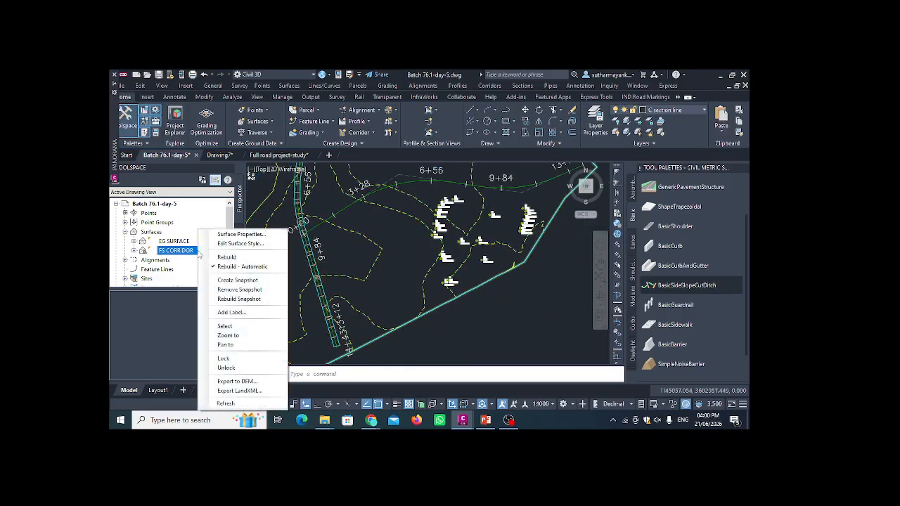
{"action": "left_click", "coordinate": [227, 327]}
{"action": "scroll", "coordinate": [318, 283], "scroll_direction": "up", "scroll_amount": 2}
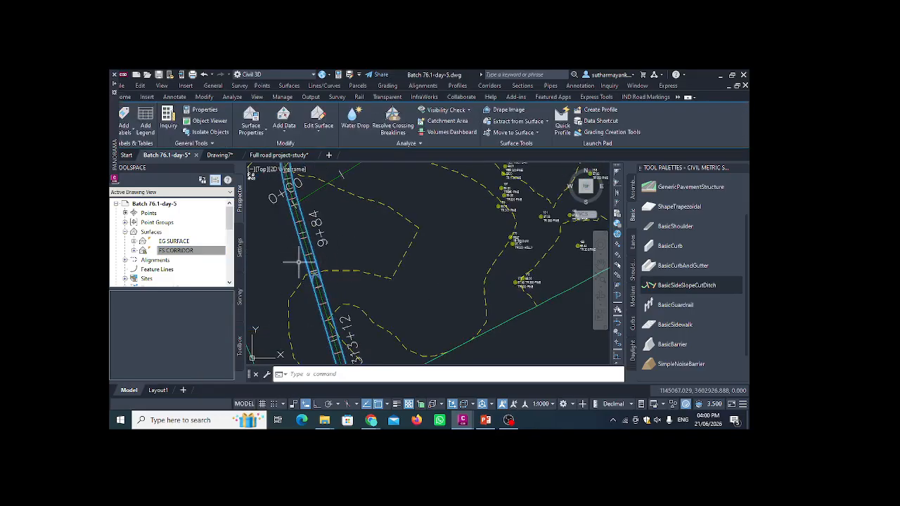
{"action": "scroll", "coordinate": [320, 275], "scroll_direction": "down", "scroll_amount": 3}
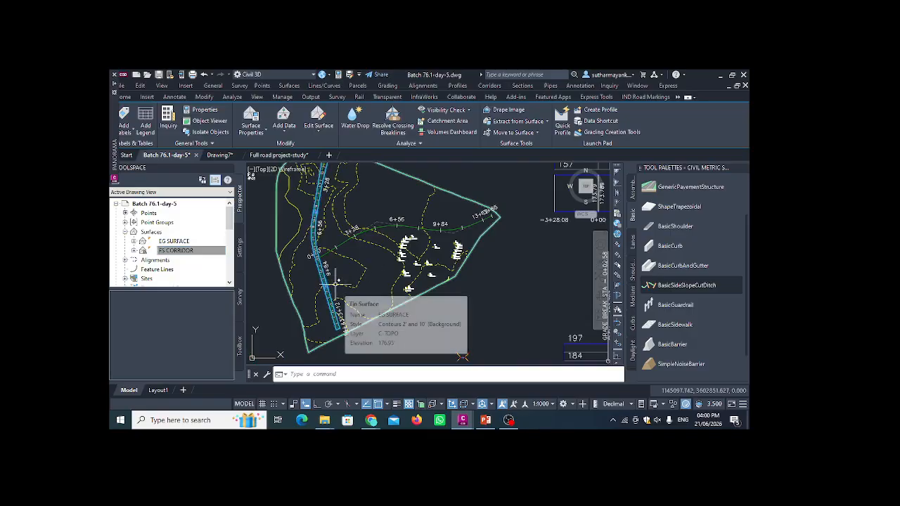
{"action": "key", "text": "Escape"}
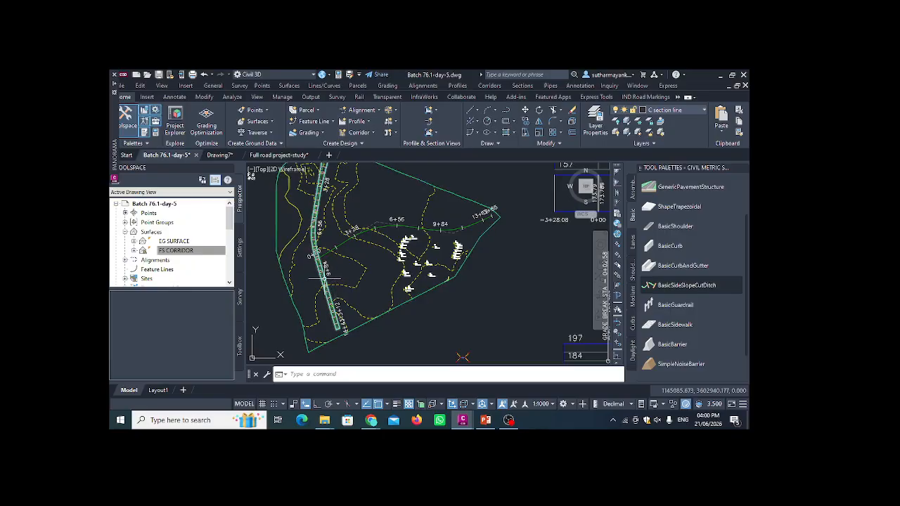
{"action": "left_click", "coordinate": [326, 279]}
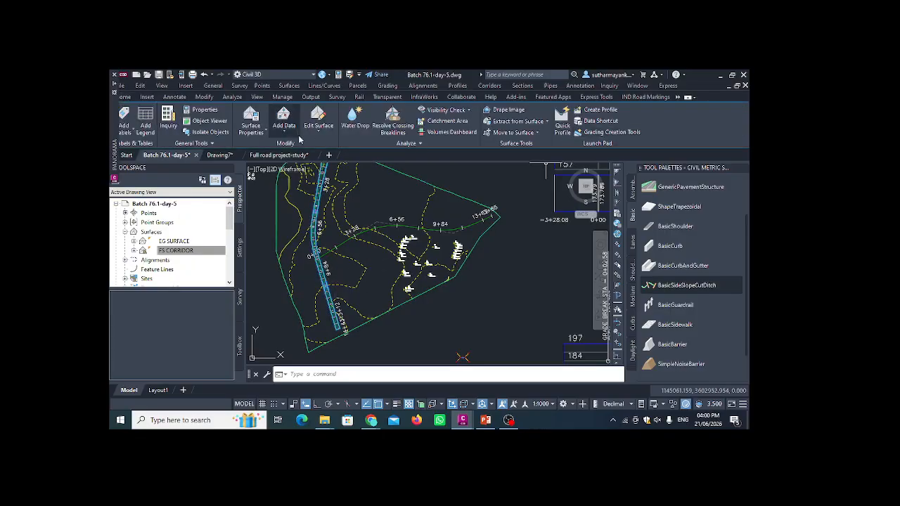
{"action": "key", "text": "Escape"}
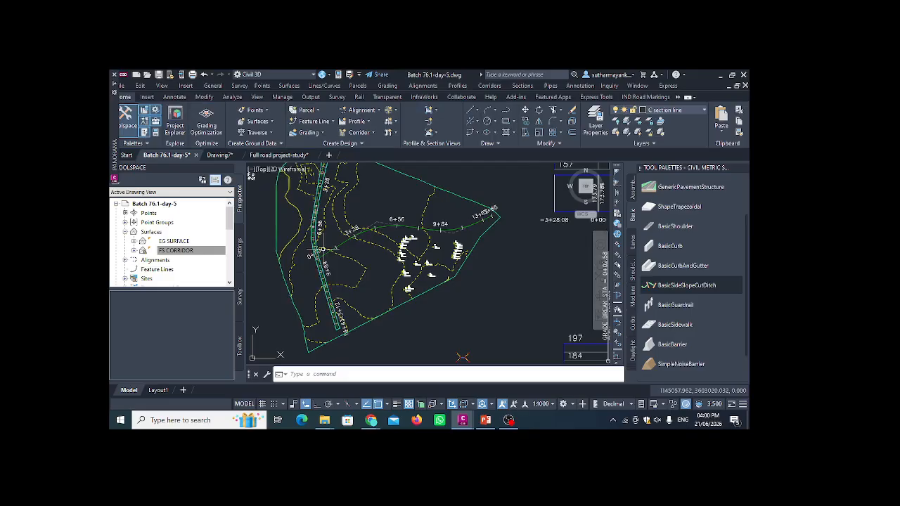
Inspect the corridor and its surface together in the Object Viewer from a tilted 3D angle, close it and clear the selection
{"action": "scroll", "coordinate": [320, 246], "scroll_direction": "up", "scroll_amount": 5}
{"action": "left_click", "coordinate": [314, 230]}
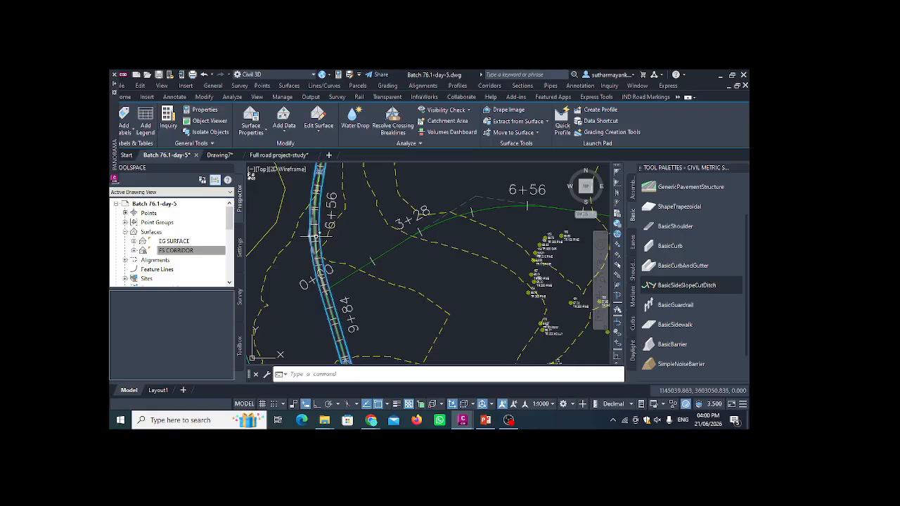
{"action": "left_click", "coordinate": [317, 233]}
{"action": "left_click", "coordinate": [162, 121]}
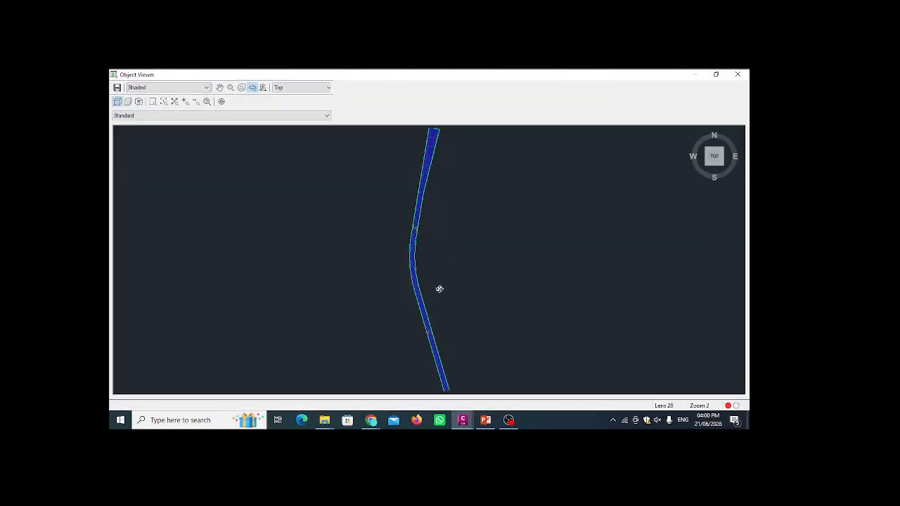
{"action": "left_click_drag", "start_coordinate": [439, 289], "coordinate": [333, 227]}
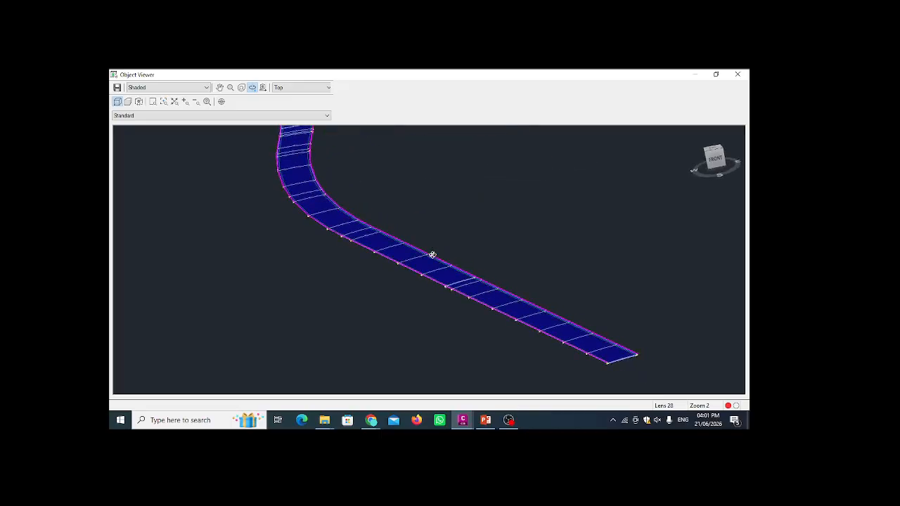
{"action": "scroll", "coordinate": [480, 294], "scroll_direction": "up", "scroll_amount": 2}
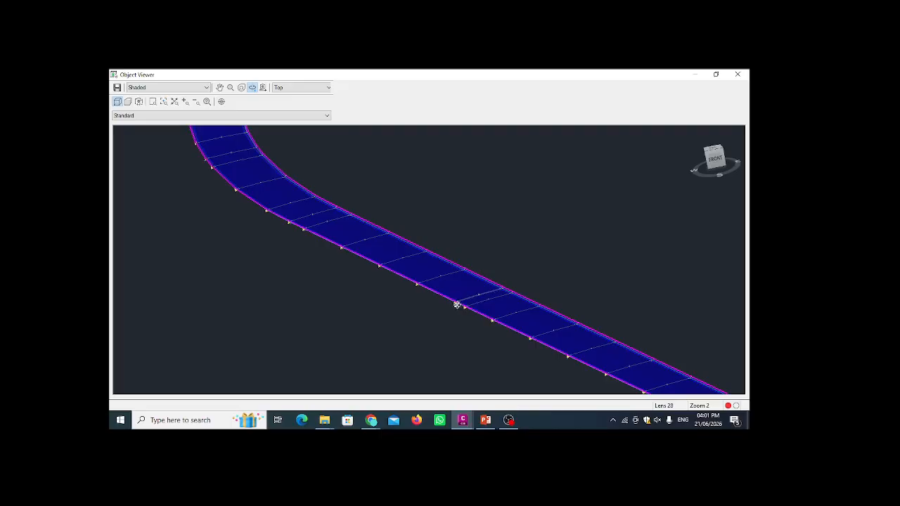
{"action": "scroll", "coordinate": [470, 309], "scroll_direction": "up", "scroll_amount": 3}
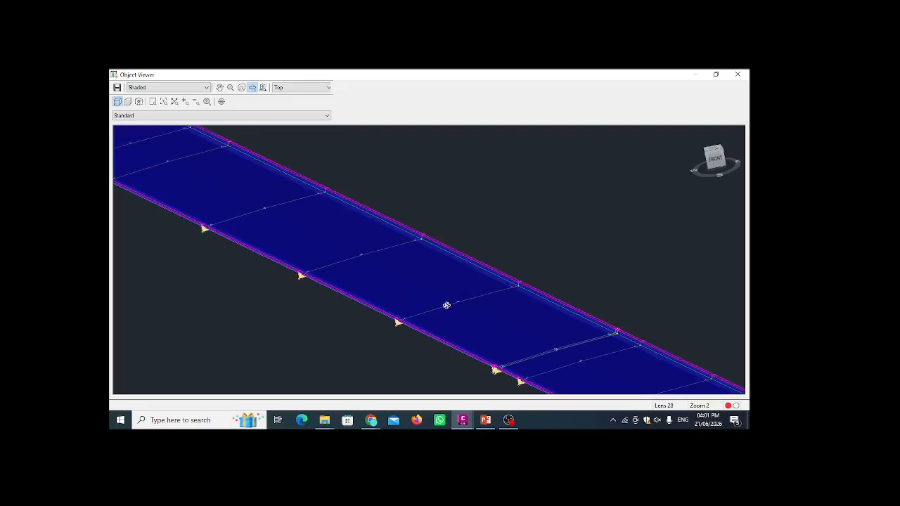
{"action": "scroll", "coordinate": [388, 318], "scroll_direction": "up", "scroll_amount": 2}
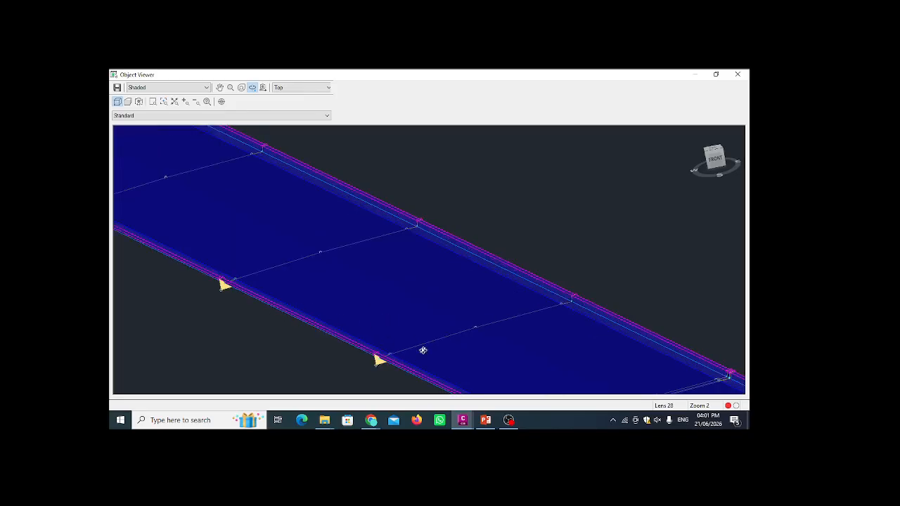
{"action": "scroll", "coordinate": [346, 294], "scroll_direction": "down", "scroll_amount": 3}
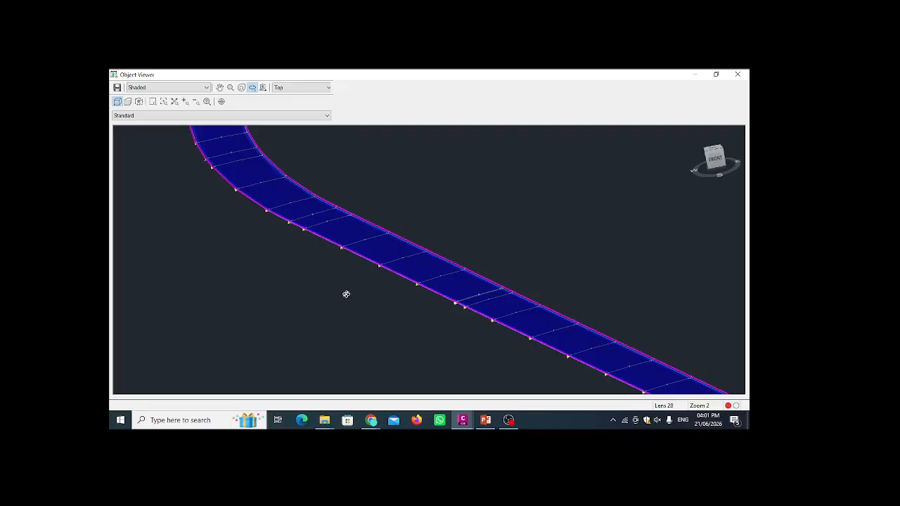
{"action": "key", "text": "Escape"}
{"action": "scroll", "coordinate": [336, 276], "scroll_direction": "down", "scroll_amount": 4}
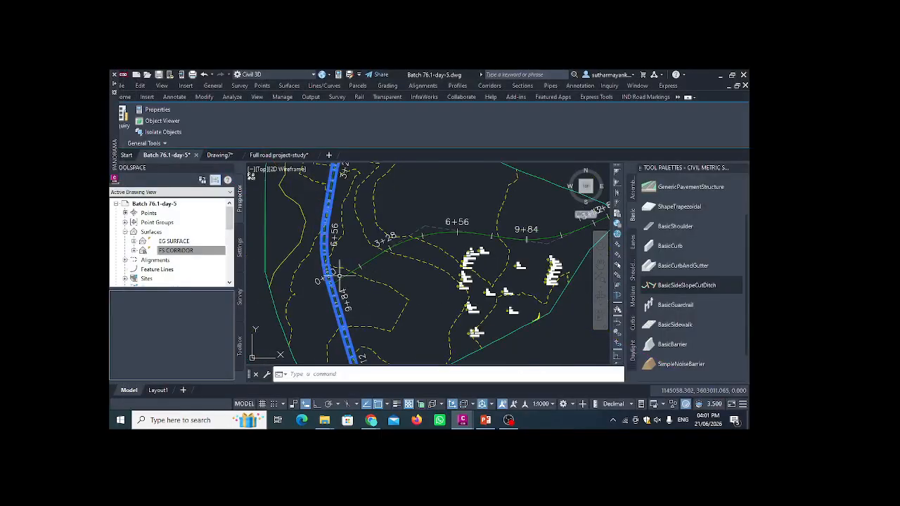
{"action": "key", "text": "Escape"}
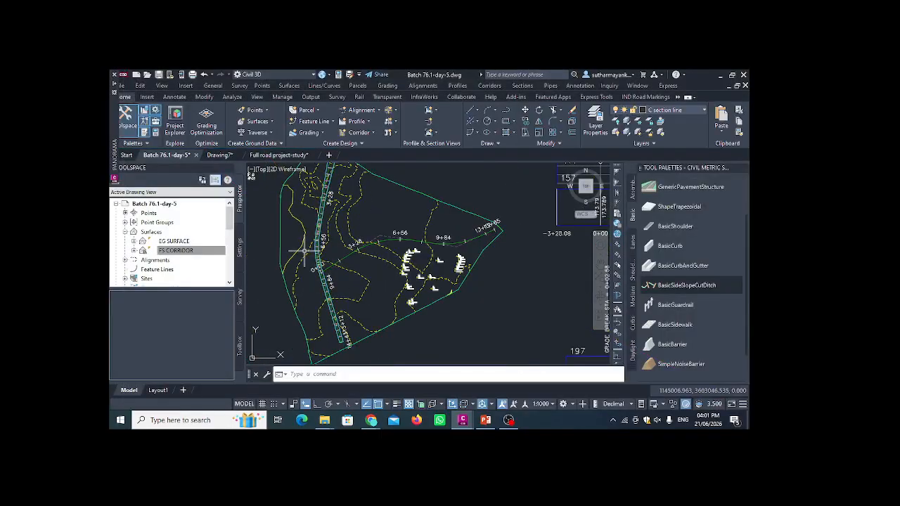
{"action": "scroll", "coordinate": [355, 347], "scroll_direction": "up", "scroll_amount": 3}
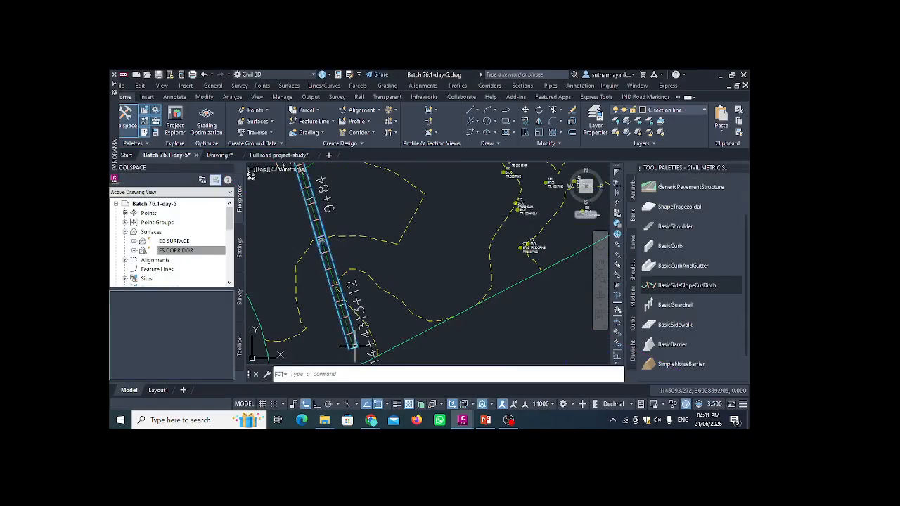
{"action": "left_click", "coordinate": [351, 345]}
{"action": "scroll", "coordinate": [350, 320], "scroll_direction": "up", "scroll_amount": 2}
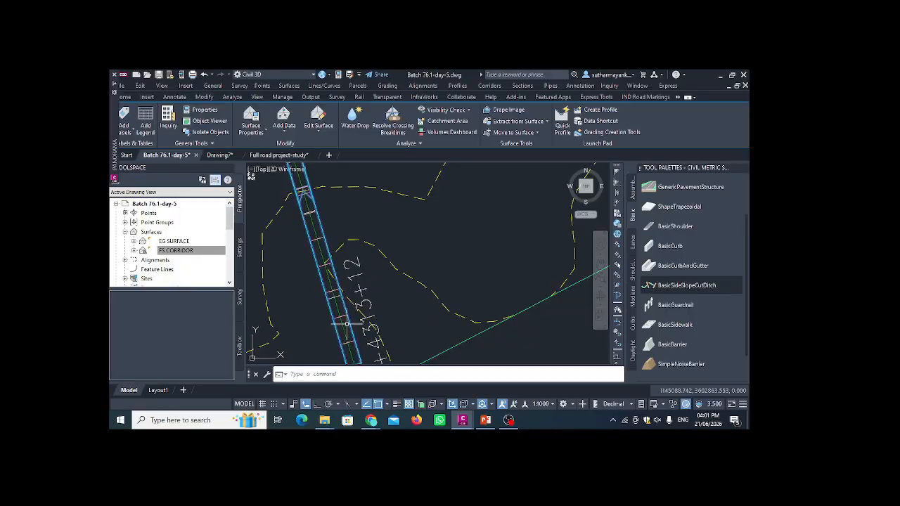
{"action": "left_click", "coordinate": [347, 323]}
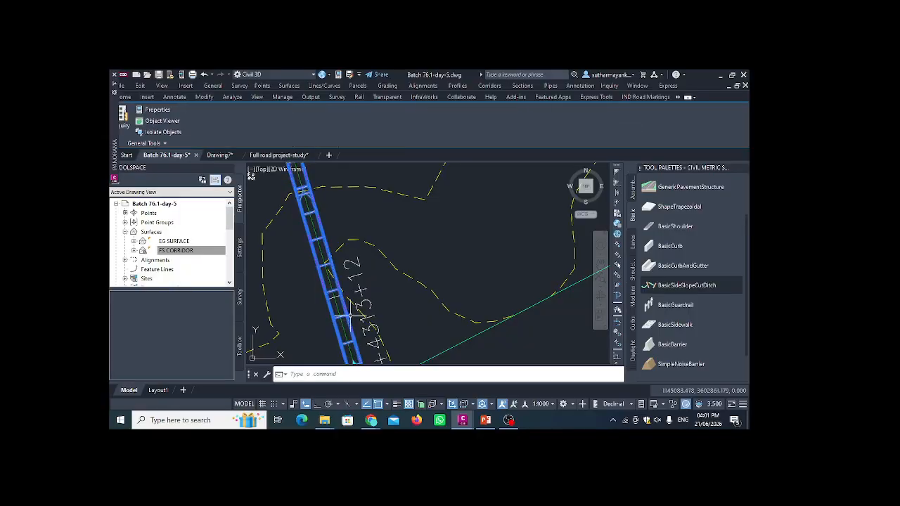
{"action": "key", "text": "Escape"}
Drive along the ROAD1 corridor on its ETW feature line and play the drive-through from the start
{"action": "scroll", "coordinate": [350, 317], "scroll_direction": "up", "scroll_amount": 4}
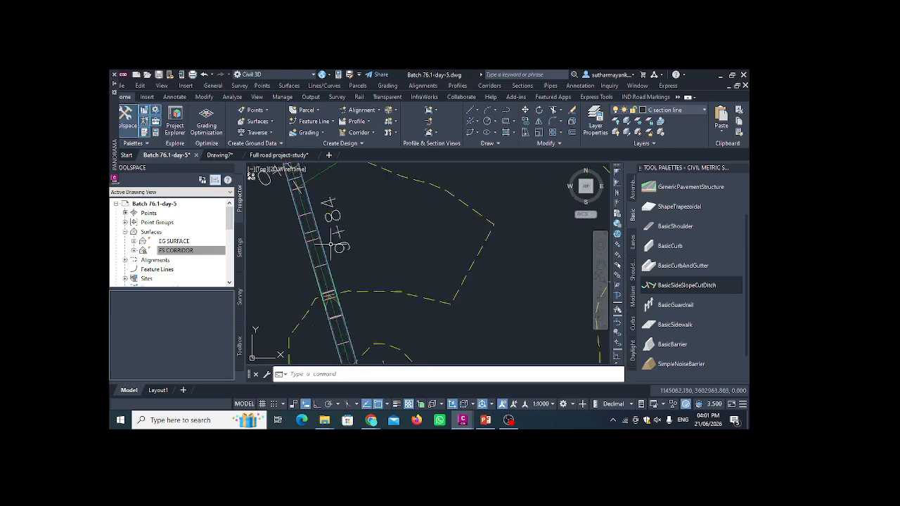
{"action": "left_click", "coordinate": [311, 250]}
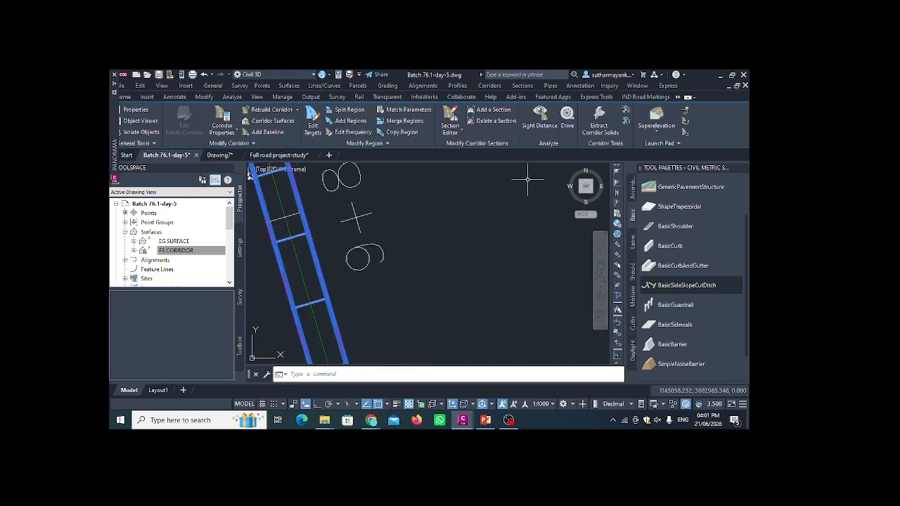
{"action": "scroll", "coordinate": [458, 217], "scroll_direction": "down", "scroll_amount": 2}
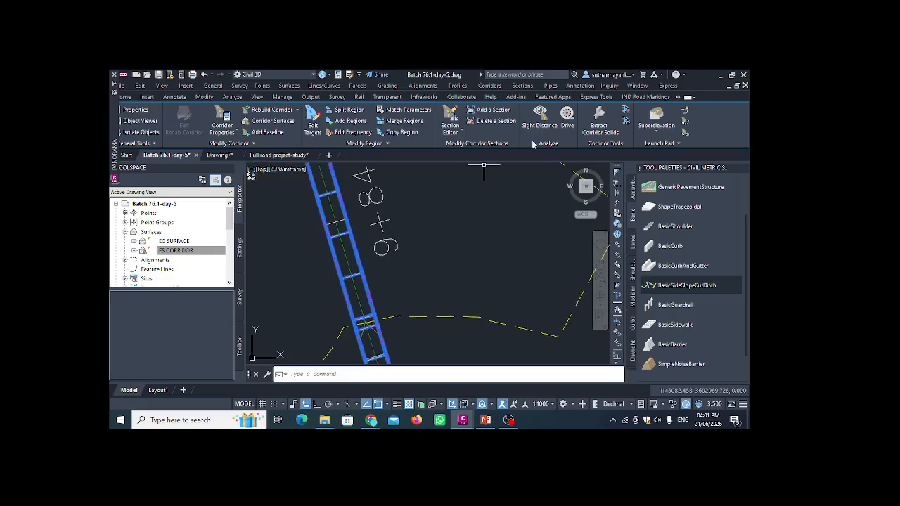
{"action": "left_click", "coordinate": [567, 117]}
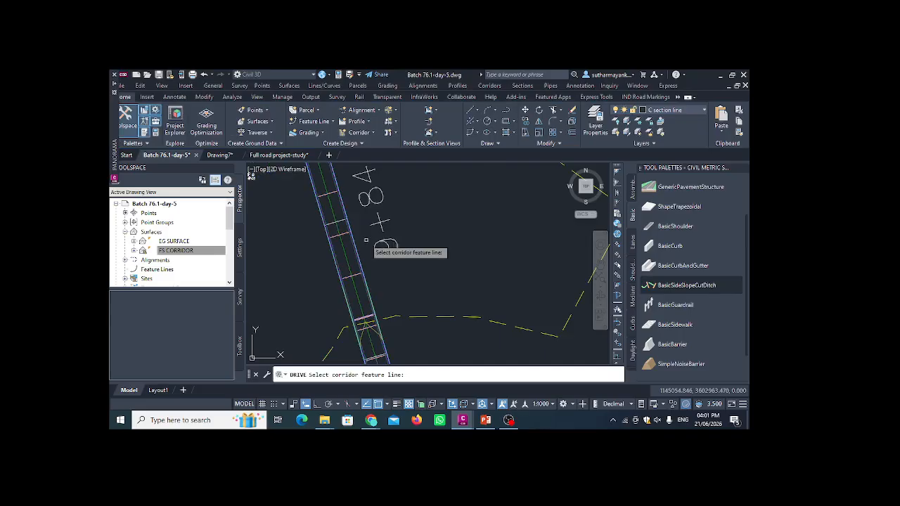
{"action": "left_click", "coordinate": [356, 247]}
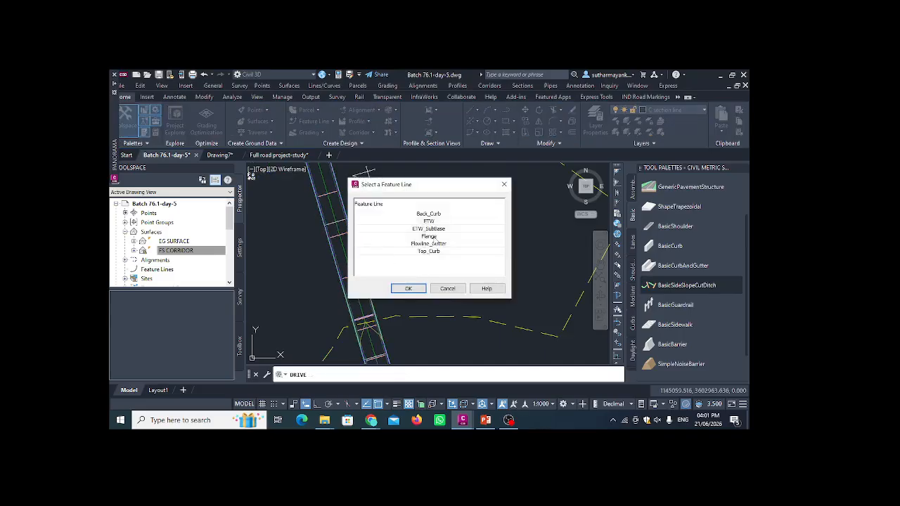
{"action": "left_click", "coordinate": [434, 222]}
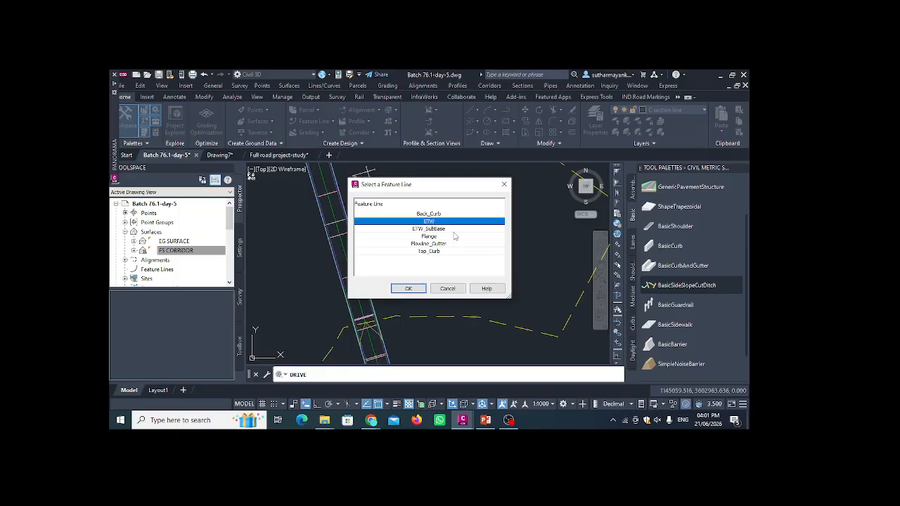
{"action": "left_click", "coordinate": [408, 288]}
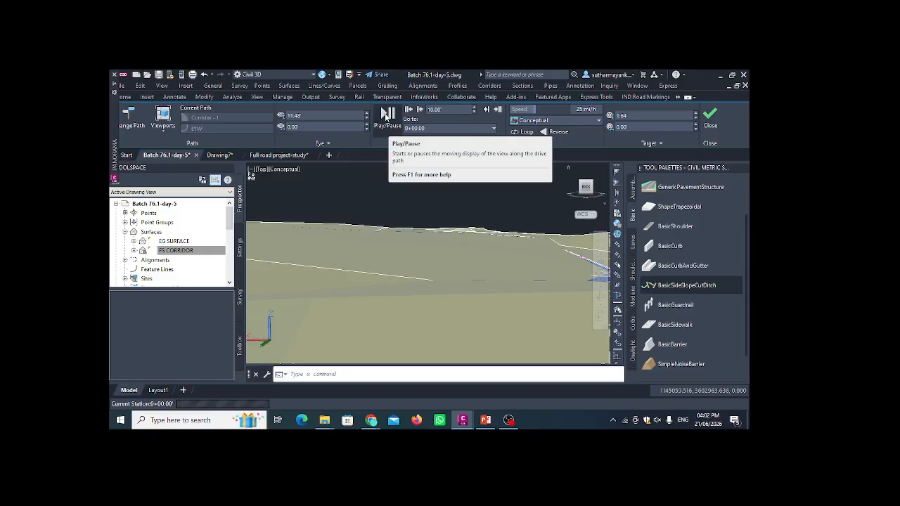
{"action": "left_click", "coordinate": [386, 115]}
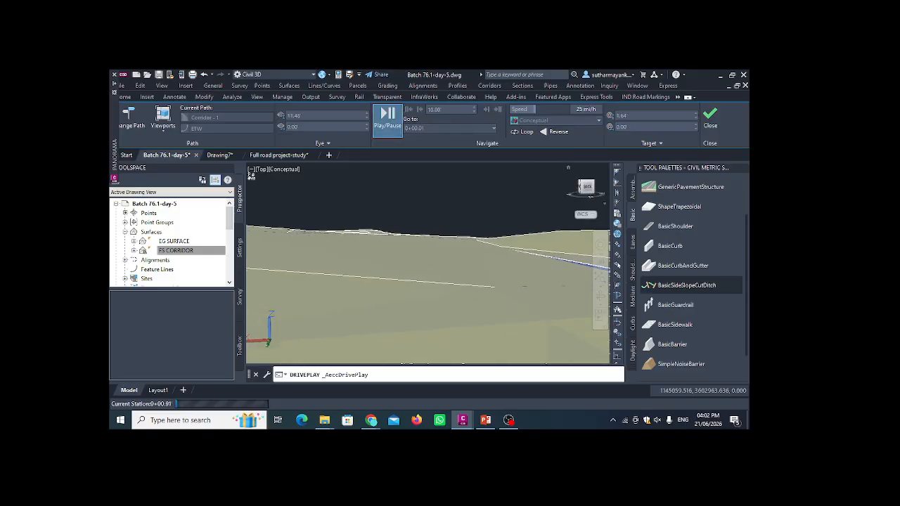
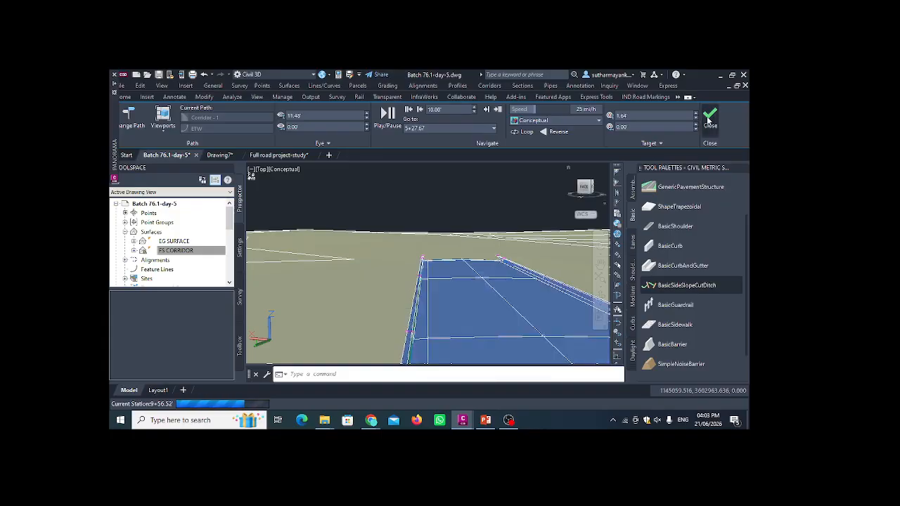
Examine the ROAD1 profile view along its length, comparing the existing ground line with the design profile
{"action": "scroll", "coordinate": [326, 266], "scroll_direction": "down", "scroll_amount": 6}
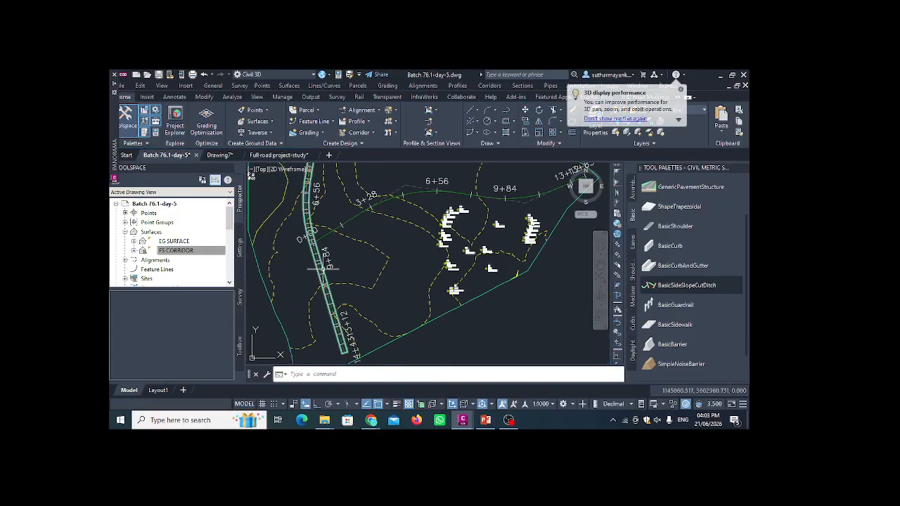
{"action": "scroll", "coordinate": [531, 222], "scroll_direction": "up", "scroll_amount": 6}
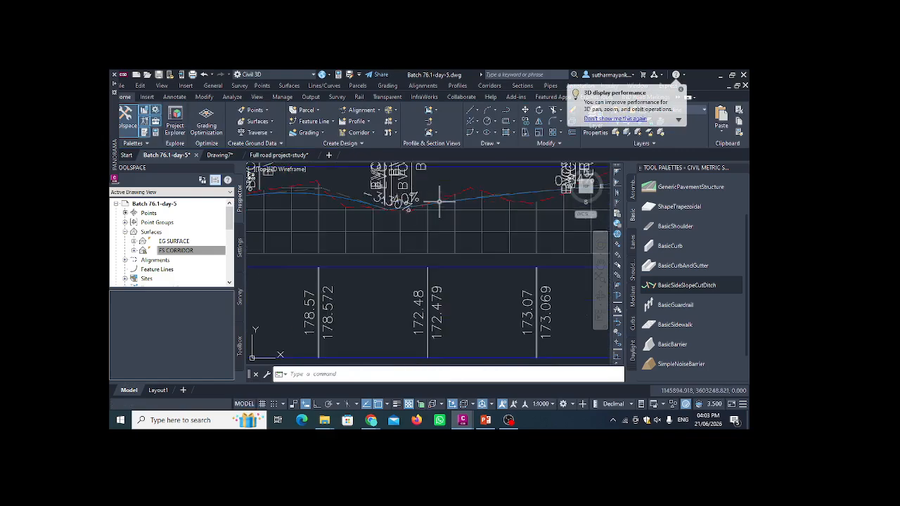
{"action": "middle_click_drag", "start_coordinate": [348, 201], "coordinate": [412, 224]}
{"action": "scroll", "coordinate": [364, 214], "scroll_direction": "up", "scroll_amount": 2}
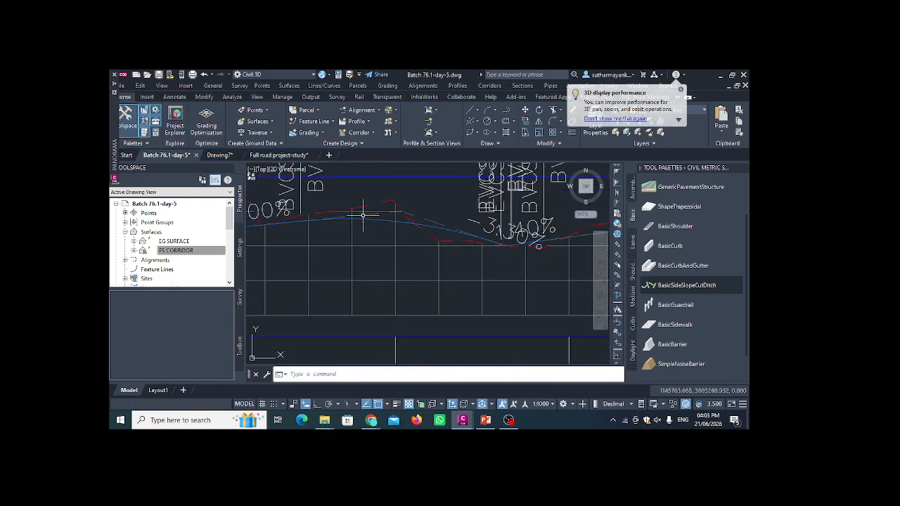
{"action": "middle_click_drag", "start_coordinate": [344, 230], "coordinate": [401, 241]}
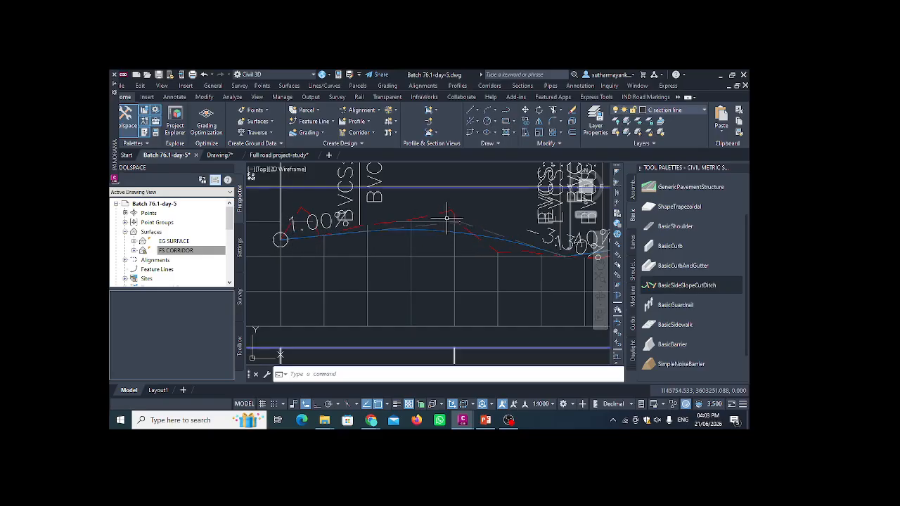
{"action": "middle_click_drag", "start_coordinate": [475, 227], "coordinate": [320, 237]}
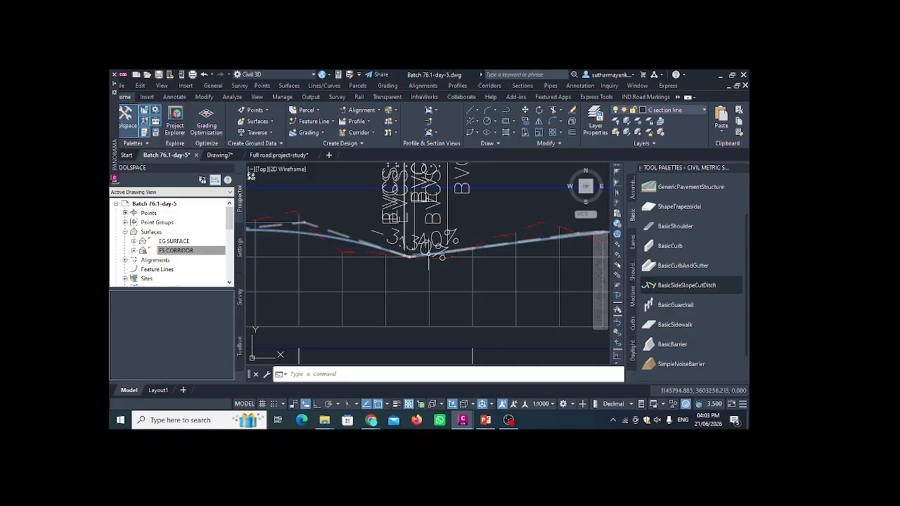
{"action": "middle_click_drag", "start_coordinate": [518, 237], "coordinate": [406, 227]}
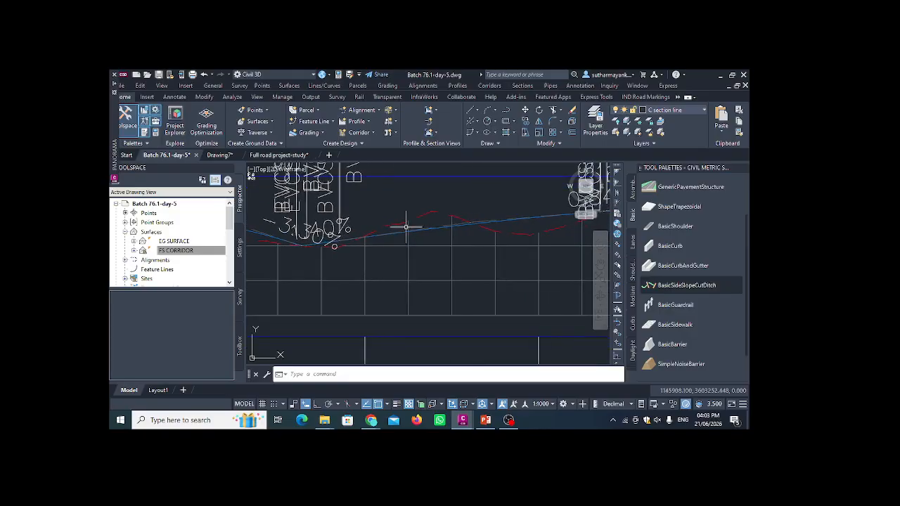
{"action": "scroll", "coordinate": [442, 217], "scroll_direction": "up", "scroll_amount": 5}
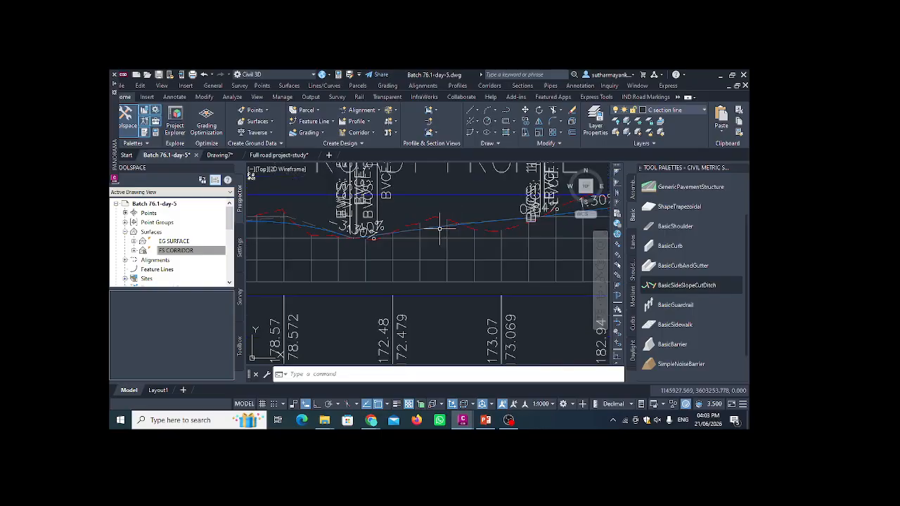
{"action": "scroll", "coordinate": [472, 269], "scroll_direction": "down", "scroll_amount": 3}
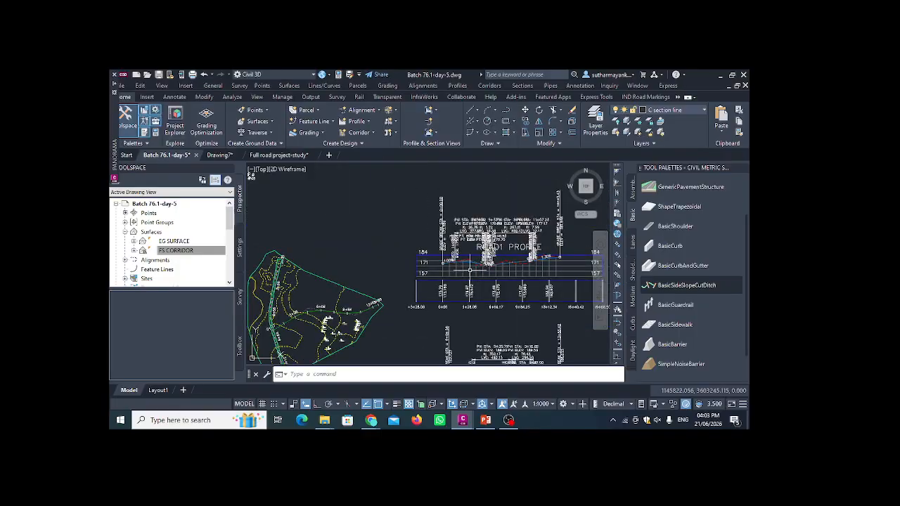
Compare the starting end of the ROAD1 corridor in plan with the start of its profile
{"action": "middle_click_drag", "start_coordinate": [470, 272], "coordinate": [474, 215]}
{"action": "scroll", "coordinate": [290, 190], "scroll_direction": "up", "scroll_amount": 4}
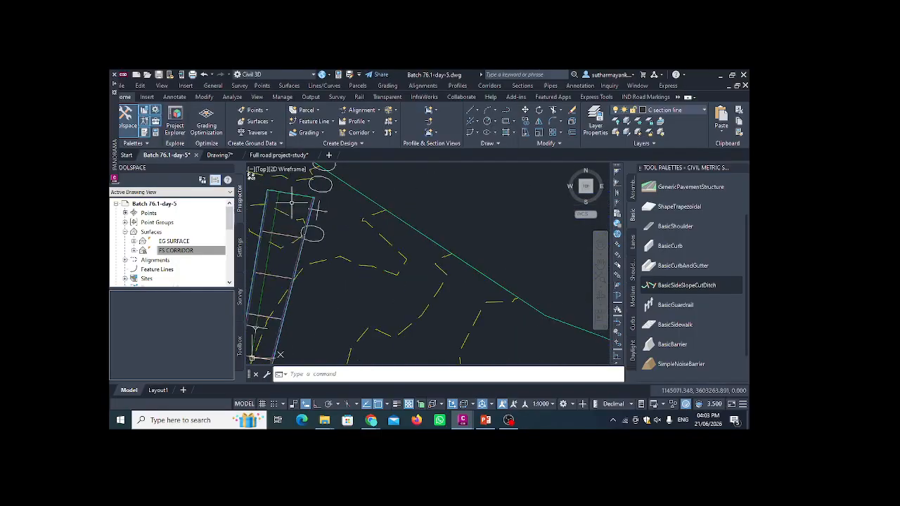
{"action": "middle_click_drag", "start_coordinate": [255, 263], "coordinate": [286, 245]}
{"action": "scroll", "coordinate": [287, 246], "scroll_direction": "down", "scroll_amount": 5}
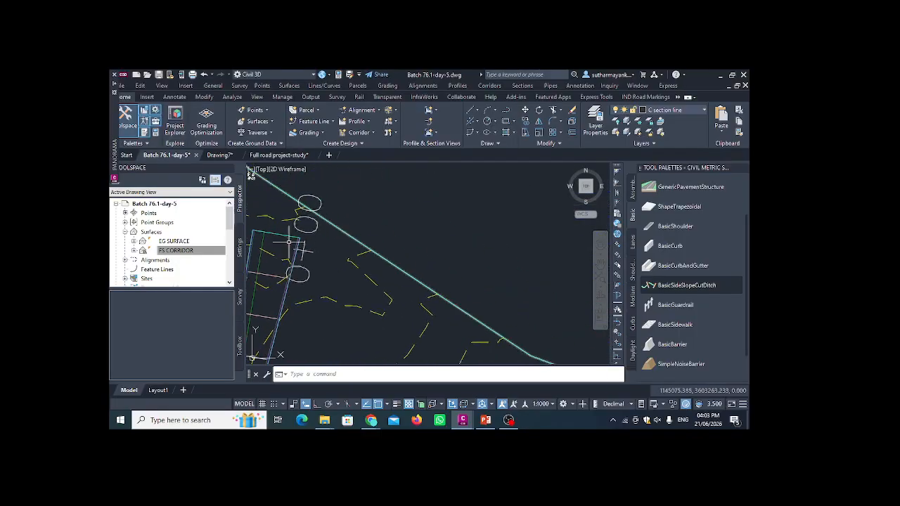
{"action": "scroll", "coordinate": [490, 211], "scroll_direction": "up", "scroll_amount": 6}
{"action": "scroll", "coordinate": [485, 208], "scroll_direction": "up", "scroll_amount": 2}
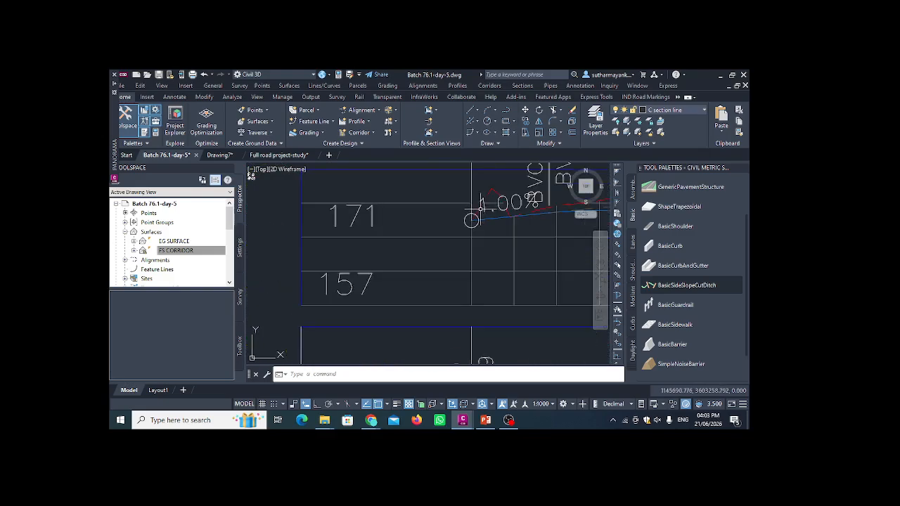
Replay the drive along the ROAD1 corridor's ETW feature line, pause it partway and close the drive view
{"action": "scroll", "coordinate": [484, 211], "scroll_direction": "down", "scroll_amount": 5}
{"action": "middle_click_drag", "start_coordinate": [353, 239], "coordinate": [440, 252]}
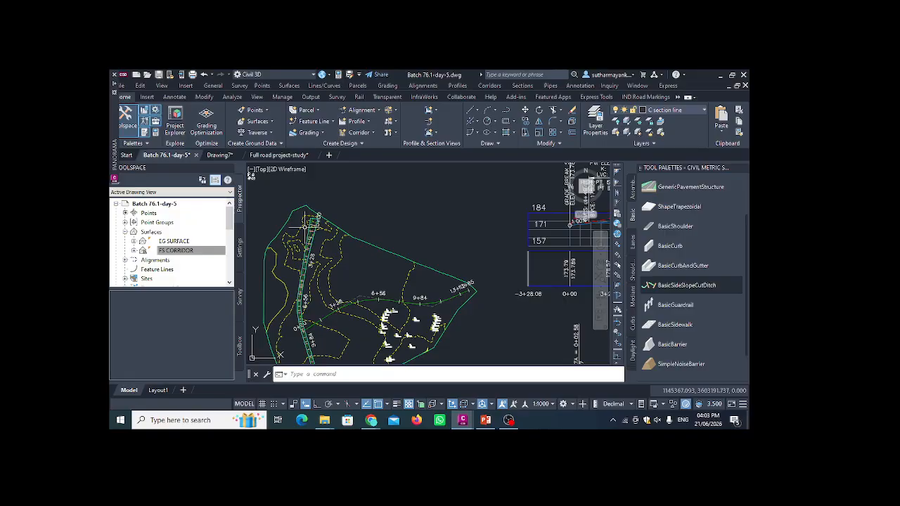
{"action": "left_click", "coordinate": [314, 222]}
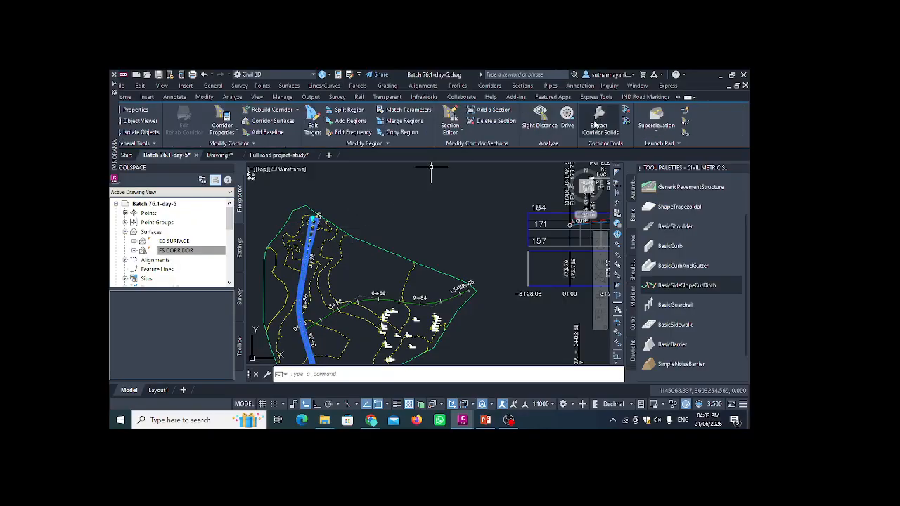
{"action": "left_click", "coordinate": [567, 114]}
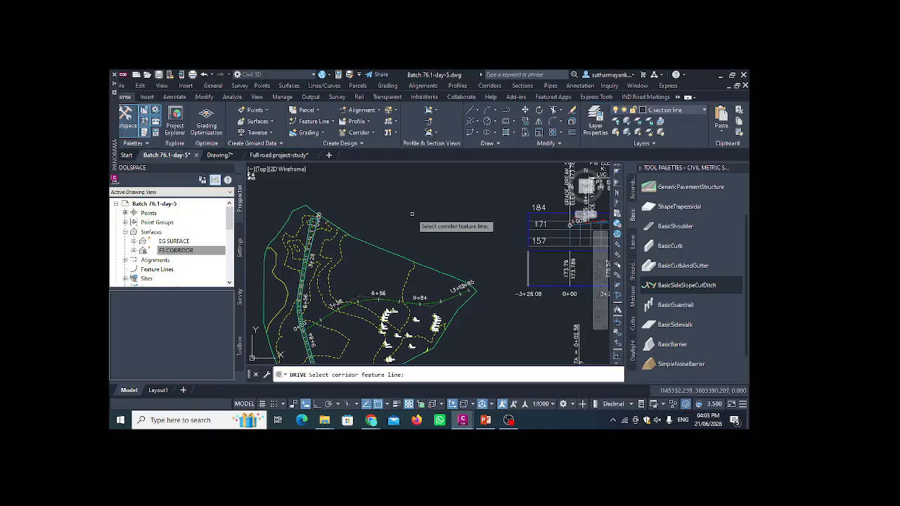
{"action": "scroll", "coordinate": [318, 223], "scroll_direction": "up", "scroll_amount": 5}
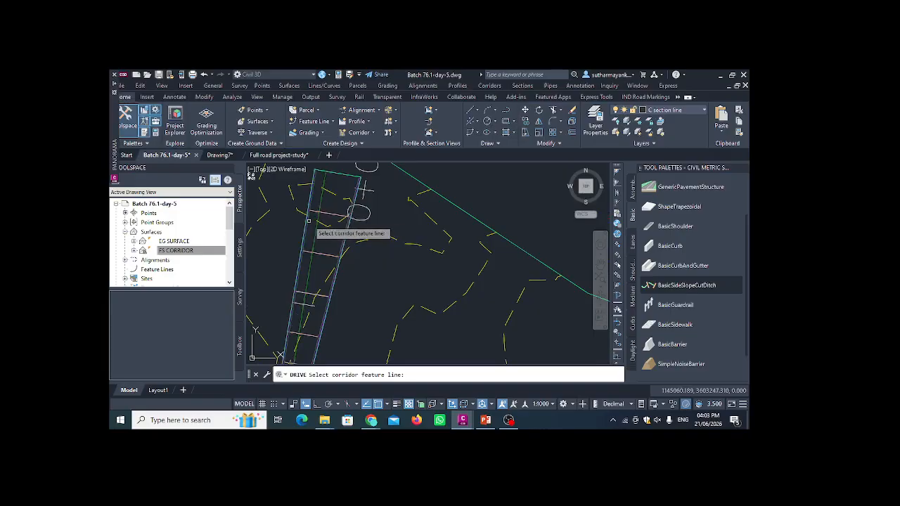
{"action": "left_click", "coordinate": [309, 224]}
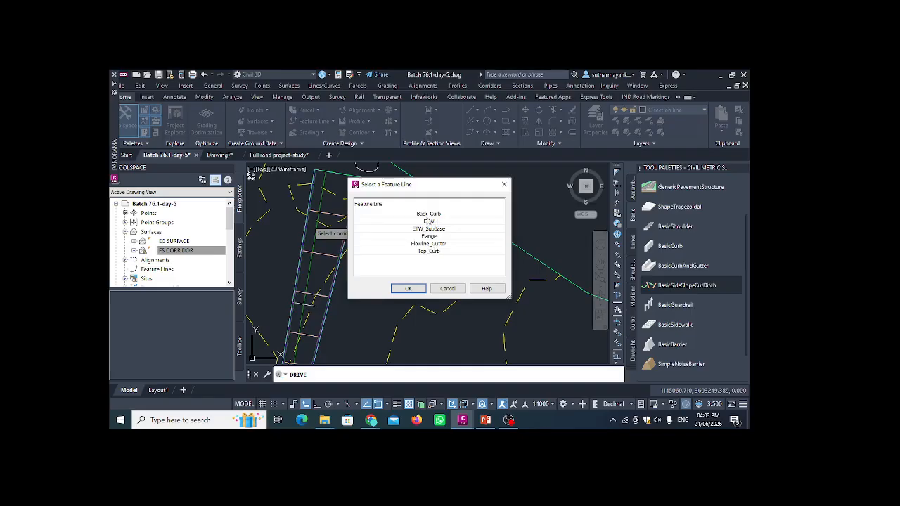
{"action": "left_click", "coordinate": [429, 221]}
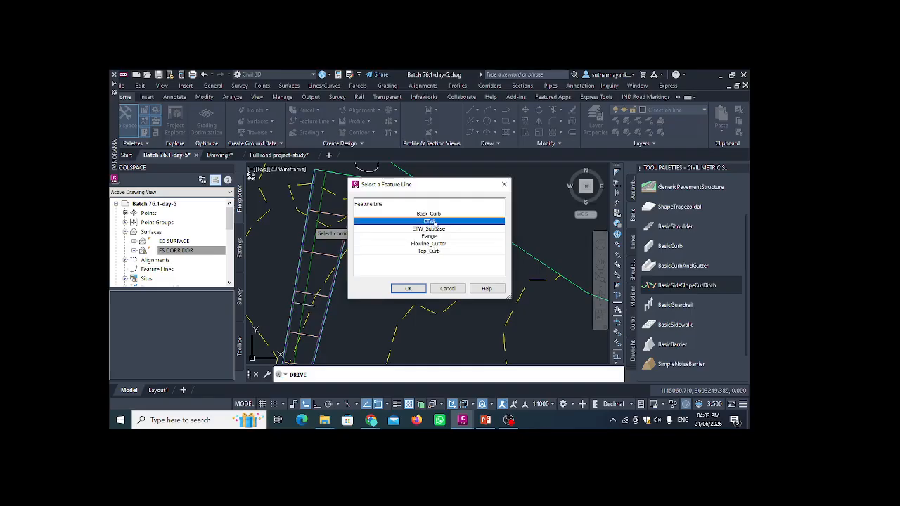
{"action": "left_click", "coordinate": [414, 290]}
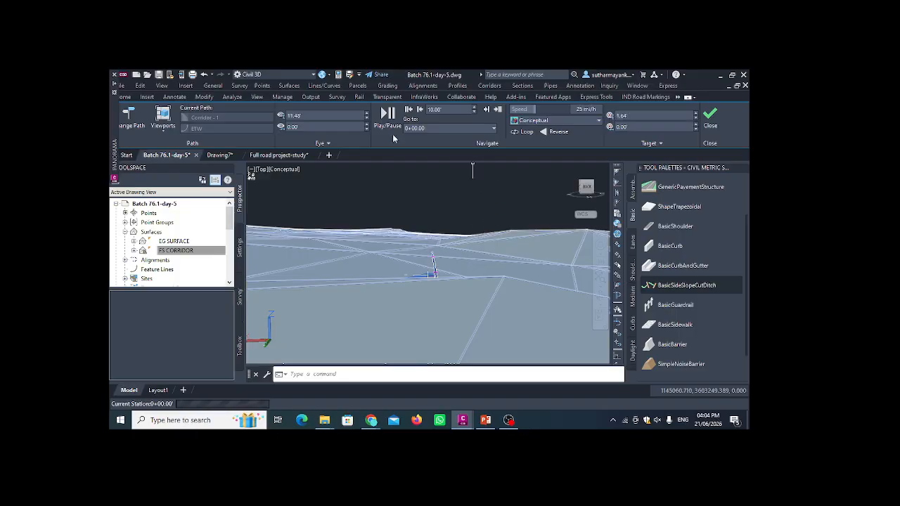
{"action": "left_click", "coordinate": [387, 116]}
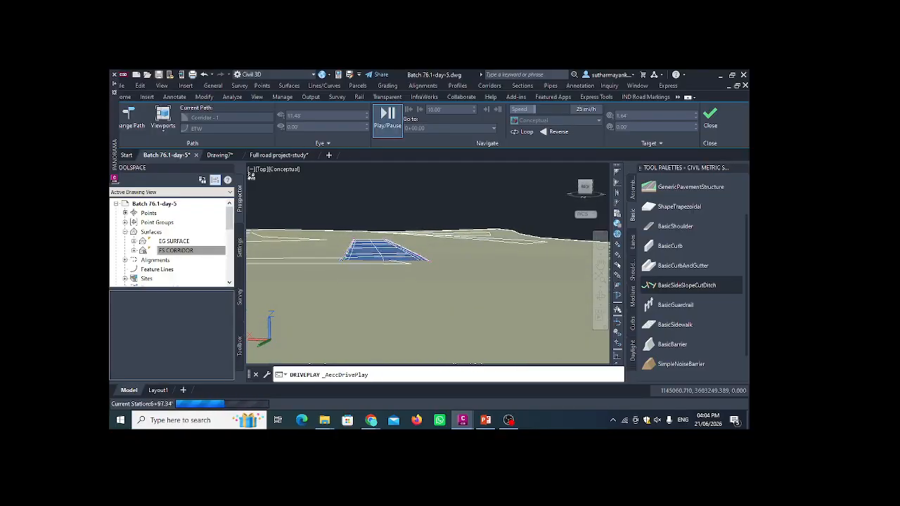
{"action": "left_click", "coordinate": [385, 126]}
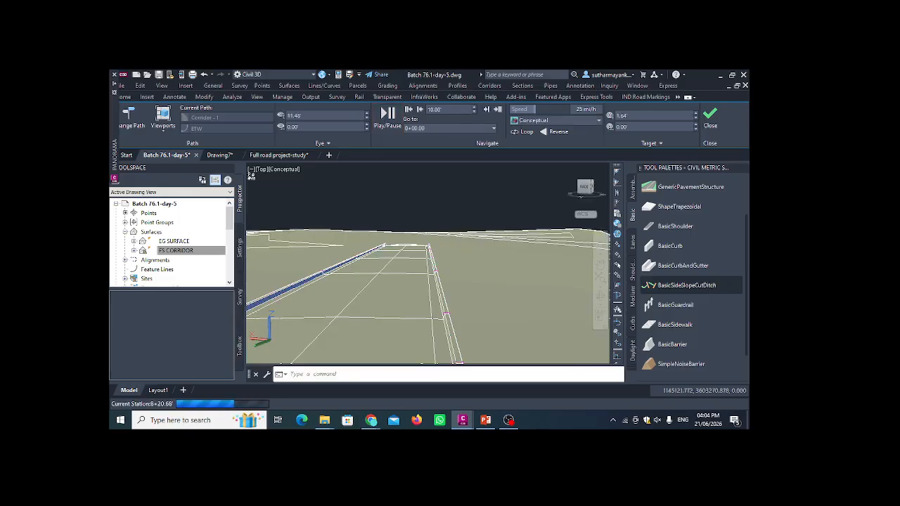
{"action": "left_click", "coordinate": [710, 118]}
Inspect the first stretch of the ROAD1 profile closely, where the existing ground crosses the 1.00% design grade
{"action": "middle_click_drag", "start_coordinate": [494, 255], "coordinate": [294, 237]}
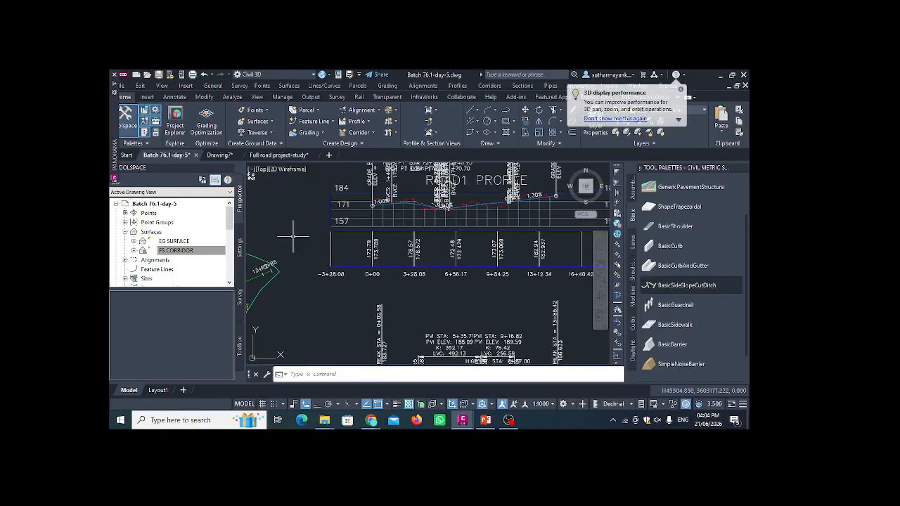
{"action": "scroll", "coordinate": [415, 202], "scroll_direction": "up", "scroll_amount": 2}
{"action": "scroll", "coordinate": [422, 208], "scroll_direction": "up", "scroll_amount": 2}
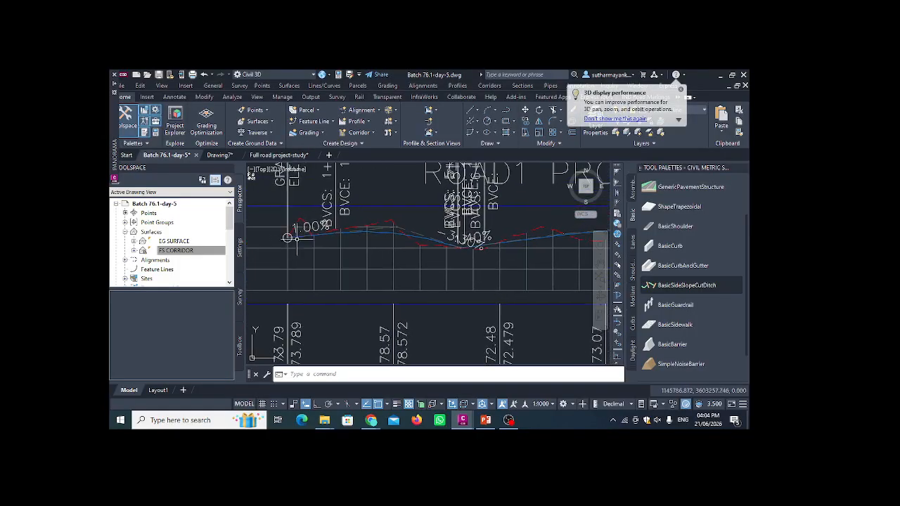
{"action": "scroll", "coordinate": [297, 239], "scroll_direction": "up", "scroll_amount": 4}
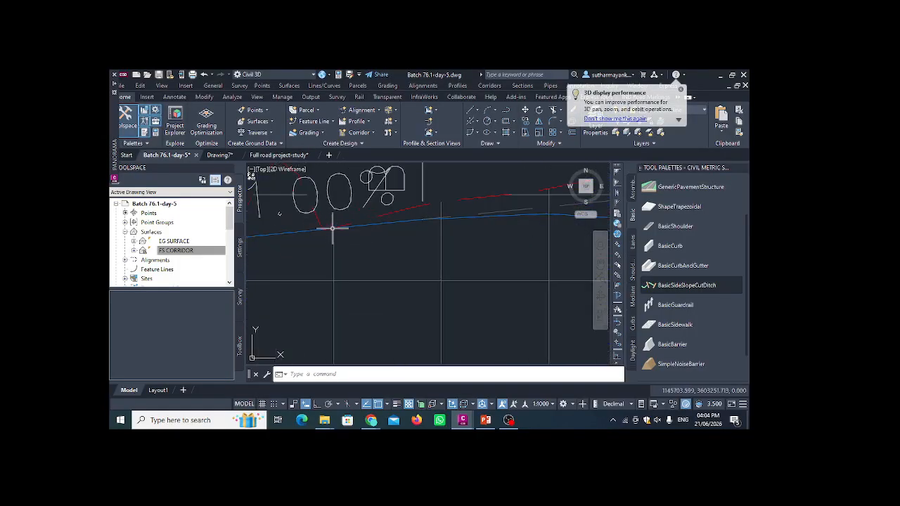
{"action": "scroll", "coordinate": [331, 229], "scroll_direction": "up", "scroll_amount": 3}
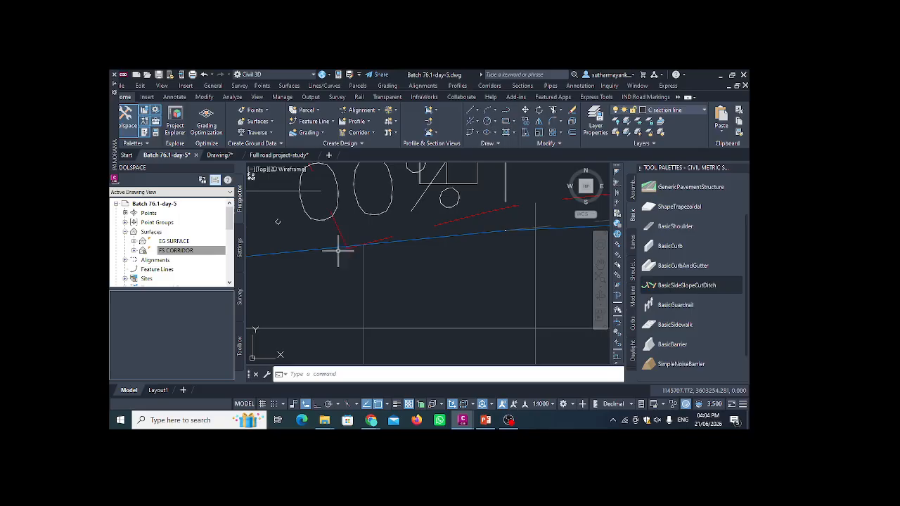
{"action": "scroll", "coordinate": [392, 245], "scroll_direction": "down", "scroll_amount": 2}
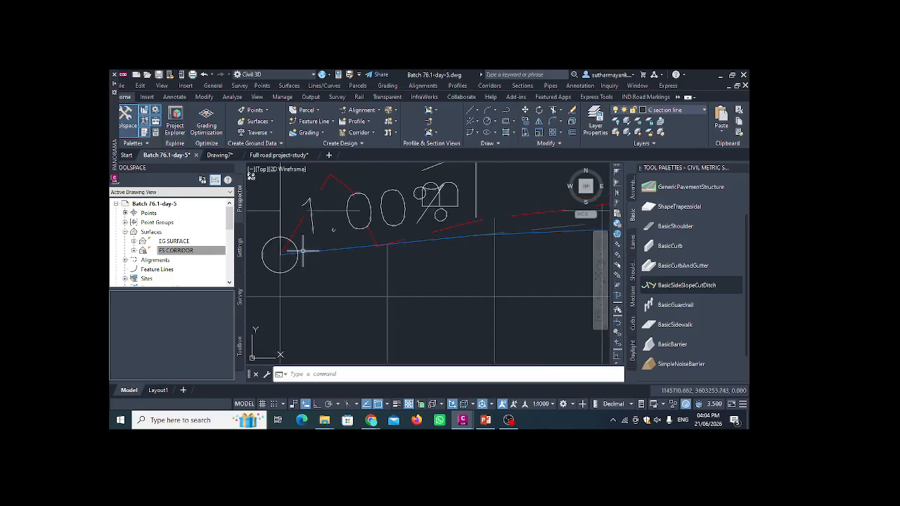
{"action": "scroll", "coordinate": [382, 243], "scroll_direction": "up", "scroll_amount": 3}
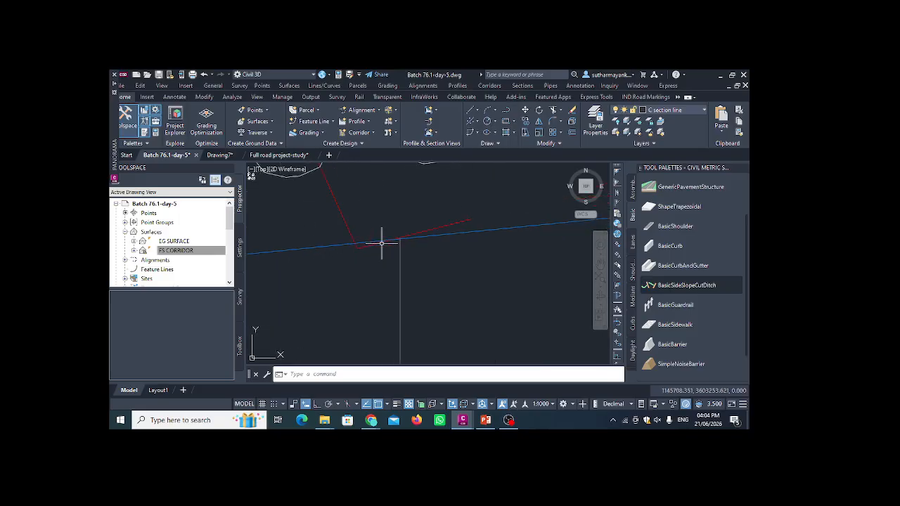
Examine the ROAD1 profile around the -3.13% and -3.40% grade labels, comparing the existing ground line with the design line
{"action": "scroll", "coordinate": [328, 257], "scroll_direction": "down", "scroll_amount": 3}
{"action": "middle_click_drag", "start_coordinate": [434, 247], "coordinate": [308, 268]}
{"action": "scroll", "coordinate": [334, 257], "scroll_direction": "down", "scroll_amount": 2}
{"action": "scroll", "coordinate": [308, 266], "scroll_direction": "up", "scroll_amount": 3}
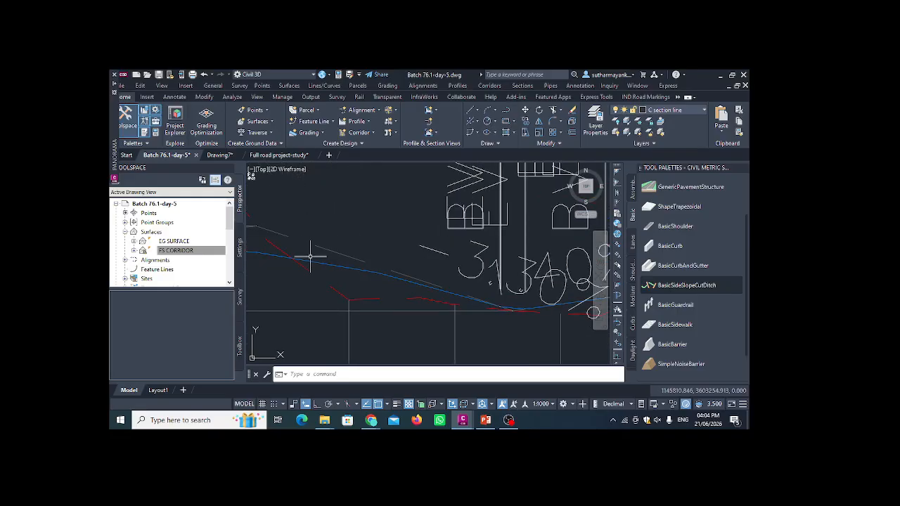
{"action": "scroll", "coordinate": [367, 269], "scroll_direction": "down", "scroll_amount": 2}
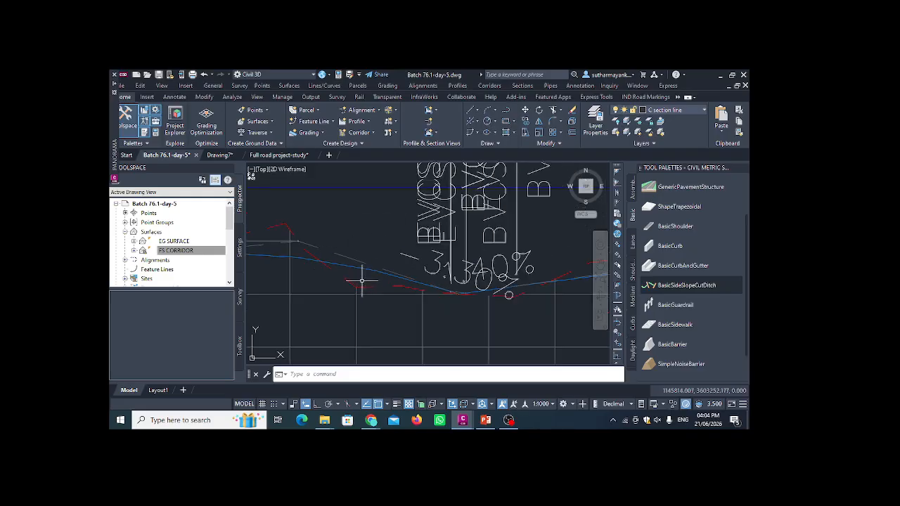
{"action": "scroll", "coordinate": [362, 271], "scroll_direction": "down", "scroll_amount": 5}
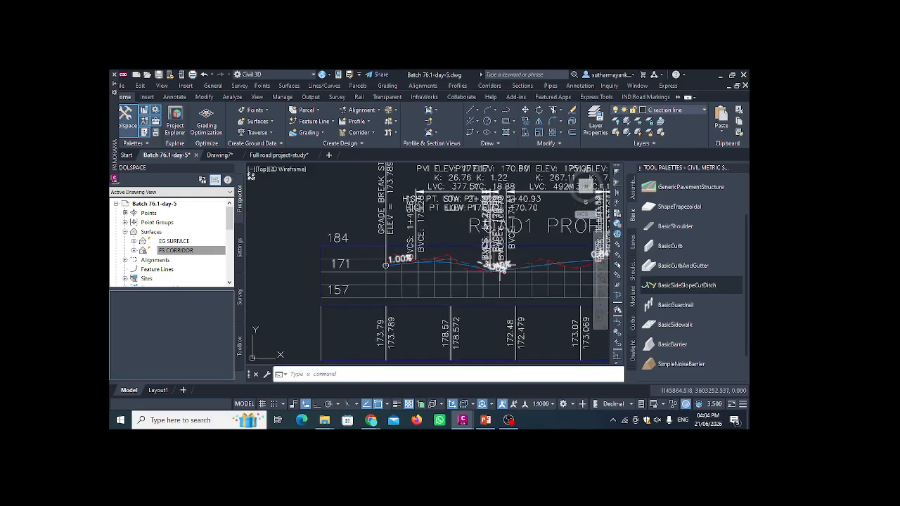
{"action": "scroll", "coordinate": [500, 267], "scroll_direction": "down", "scroll_amount": 4}
Select the ROAD1 corridor in plan near station 9+84 and open its corridor properties
{"action": "scroll", "coordinate": [402, 271], "scroll_direction": "up", "scroll_amount": 5}
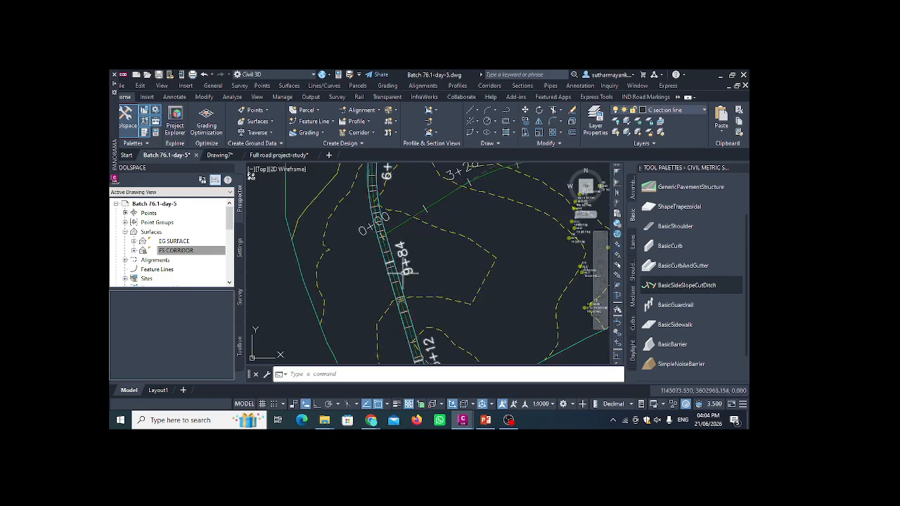
{"action": "left_click", "coordinate": [397, 278]}
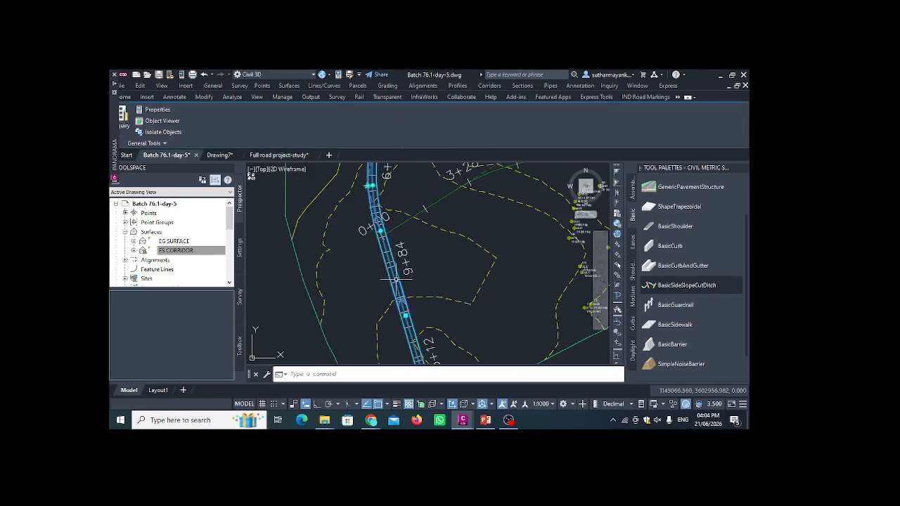
{"action": "key", "text": "Escape"}
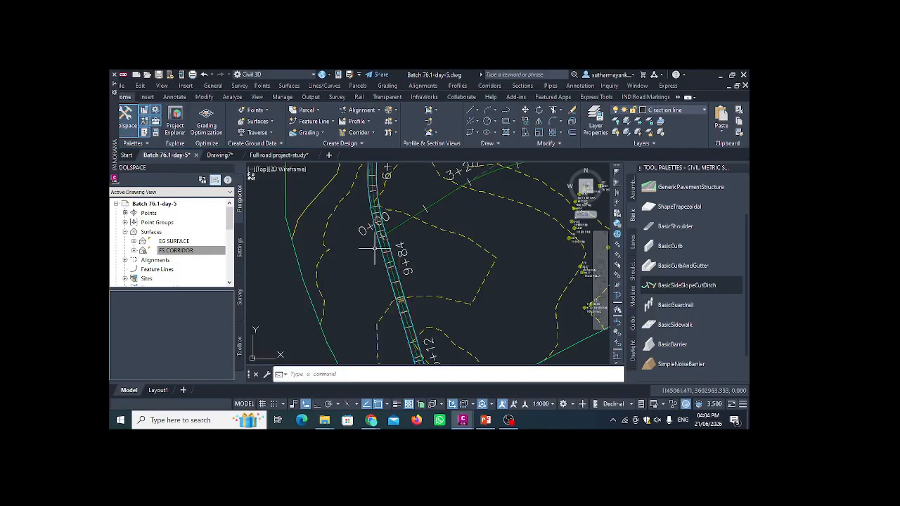
{"action": "scroll", "coordinate": [375, 247], "scroll_direction": "up", "scroll_amount": 1}
{"action": "left_click", "coordinate": [386, 244]}
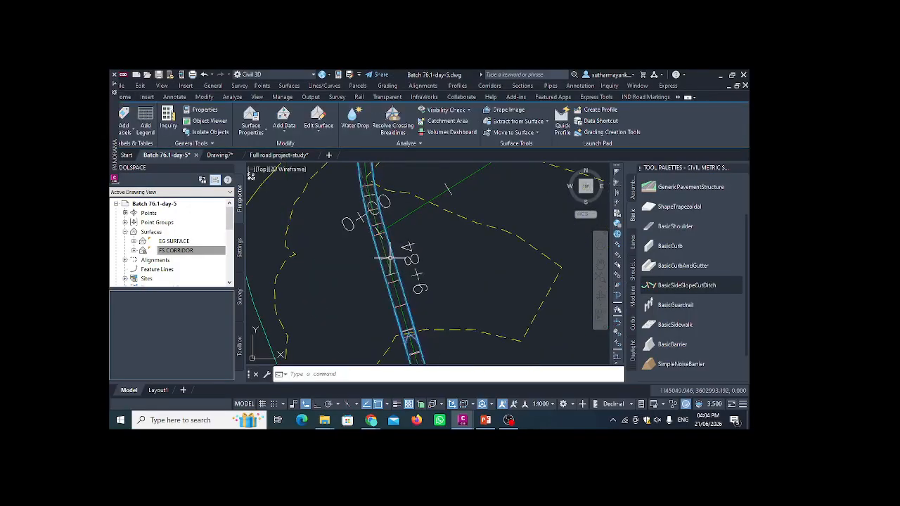
{"action": "left_click", "coordinate": [391, 258]}
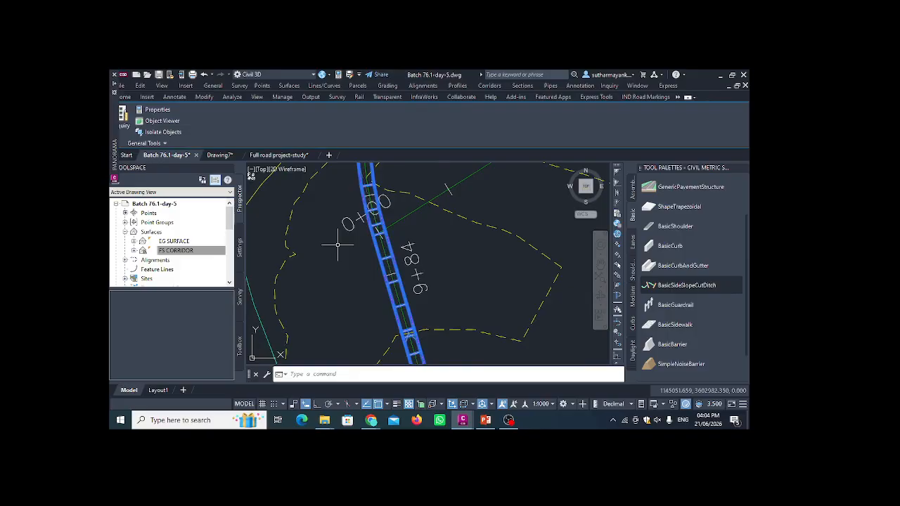
{"action": "key", "text": "Escape"}
{"action": "scroll", "coordinate": [386, 256], "scroll_direction": "up", "scroll_amount": 3}
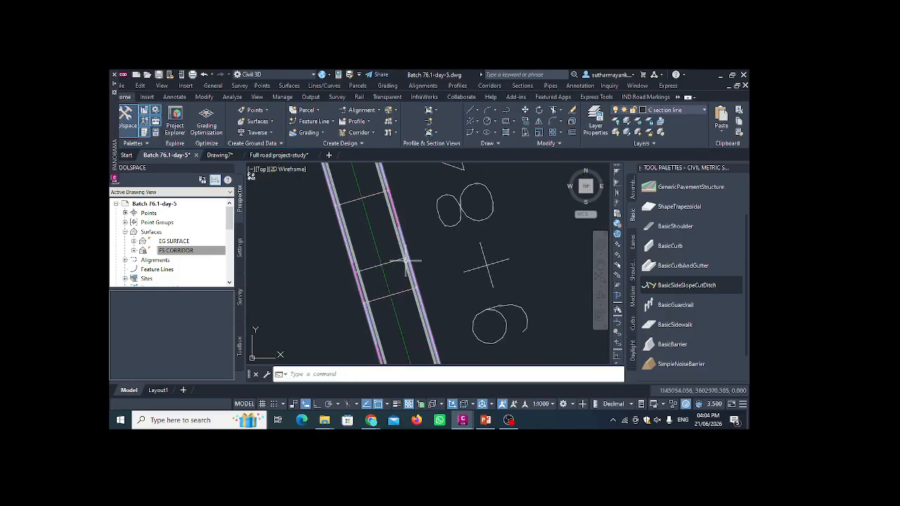
{"action": "left_click", "coordinate": [406, 261]}
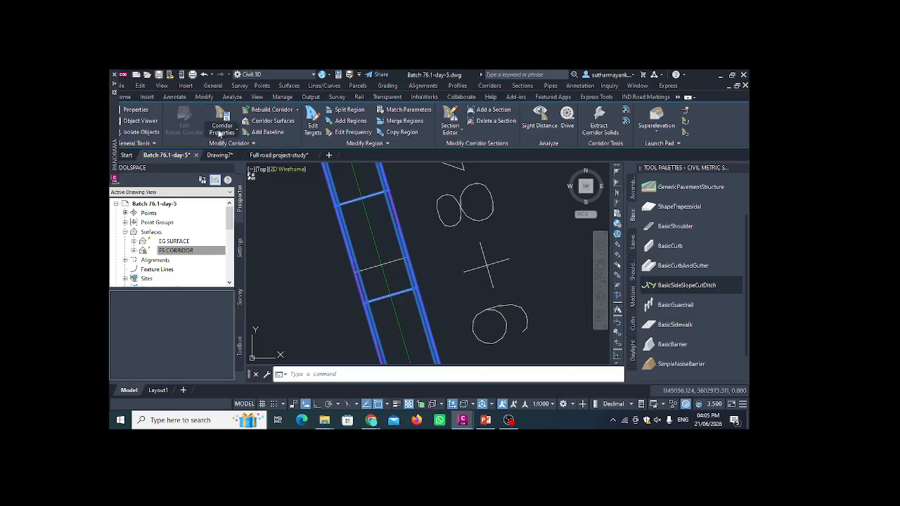
{"action": "left_click", "coordinate": [220, 128]}
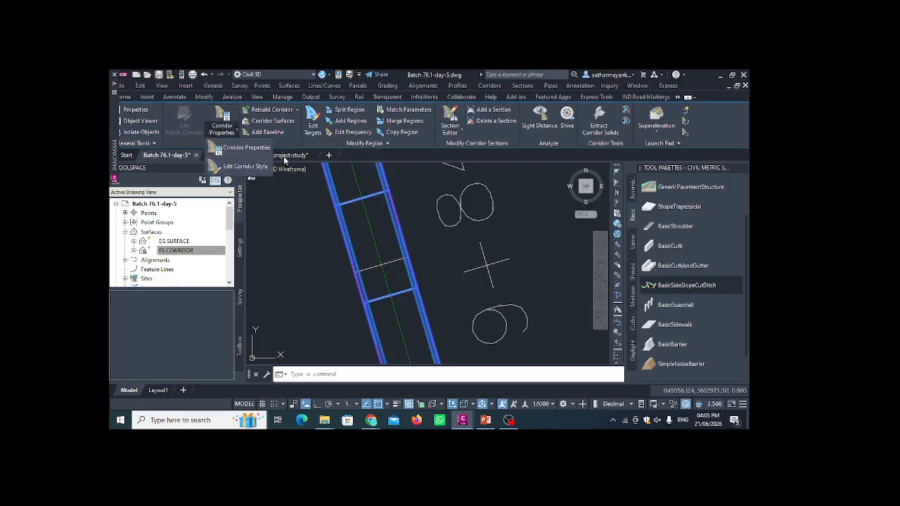
{"action": "left_click", "coordinate": [262, 149]}
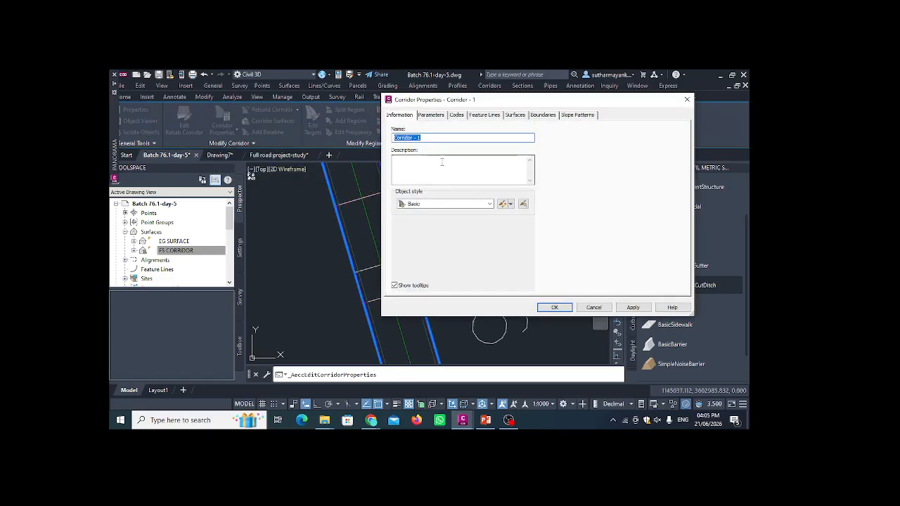
Choose the Datum link code, set the FS CORRIDOR surface's overhang correction to Top Links, and apply the change
{"action": "left_click", "coordinate": [514, 115]}
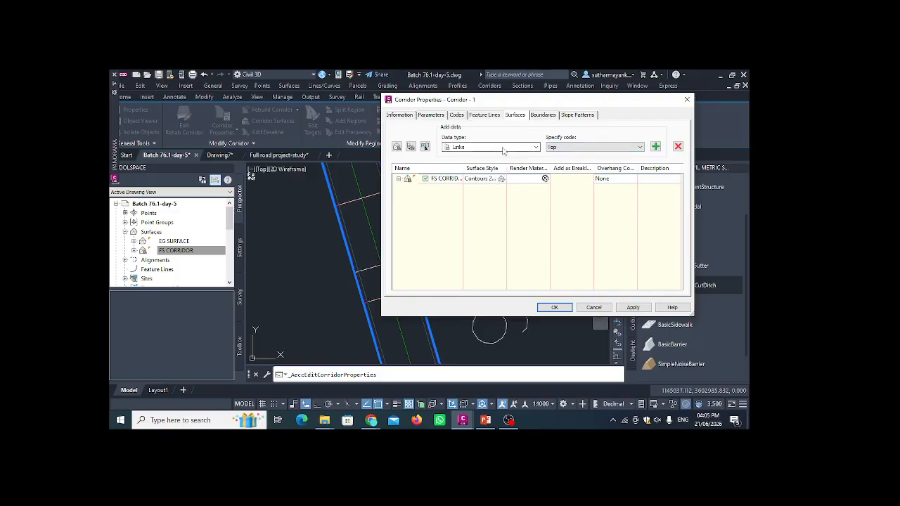
{"action": "left_click", "coordinate": [578, 147]}
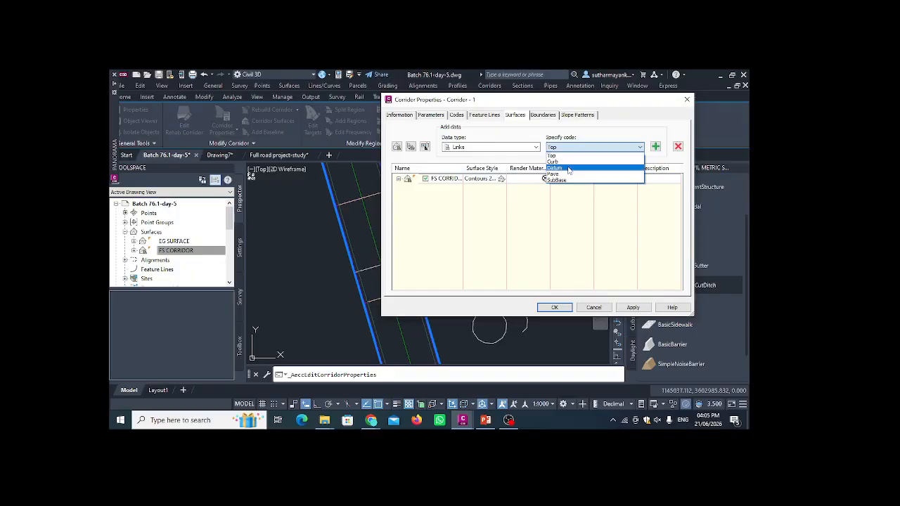
{"action": "left_click", "coordinate": [569, 169]}
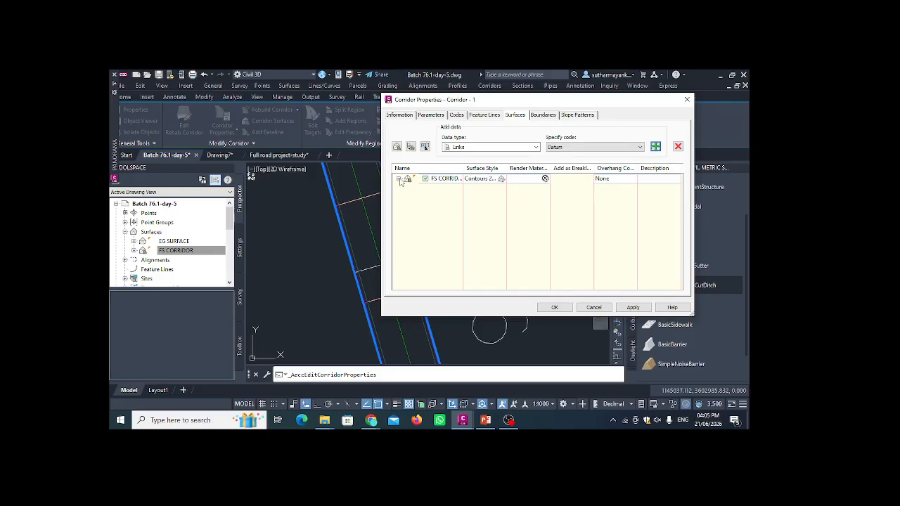
{"action": "left_click", "coordinate": [399, 180]}
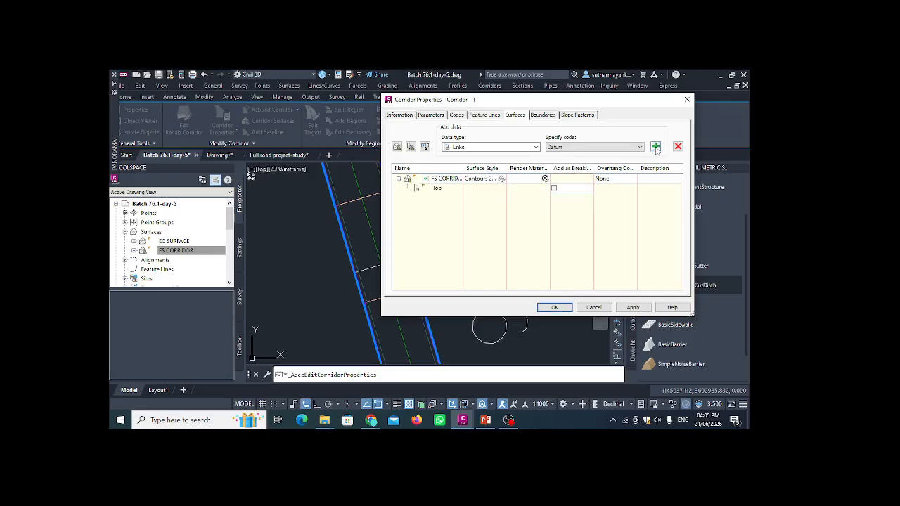
{"action": "left_click", "coordinate": [611, 179]}
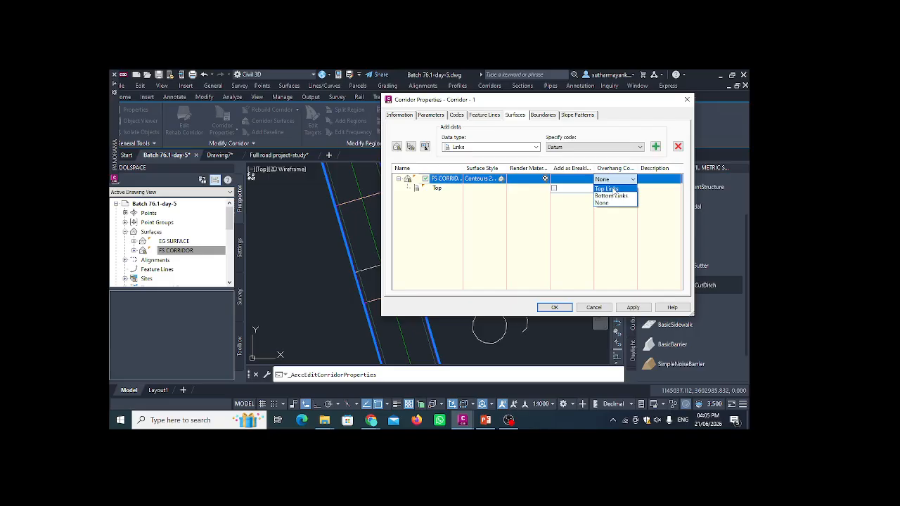
{"action": "left_click", "coordinate": [614, 189]}
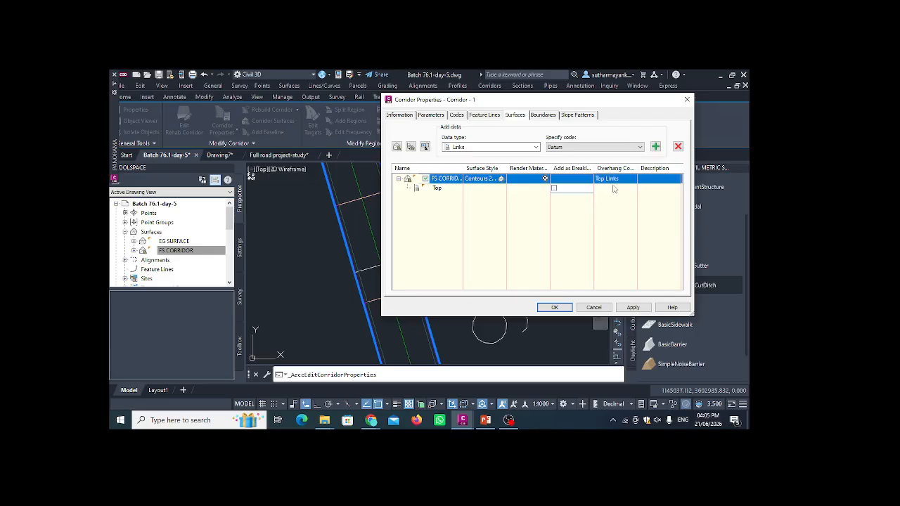
{"action": "left_click", "coordinate": [631, 308]}
Add the corridor extents as the outer boundary of the FS CORRIDOR surface and accept the corridor properties
{"action": "left_click", "coordinate": [543, 115]}
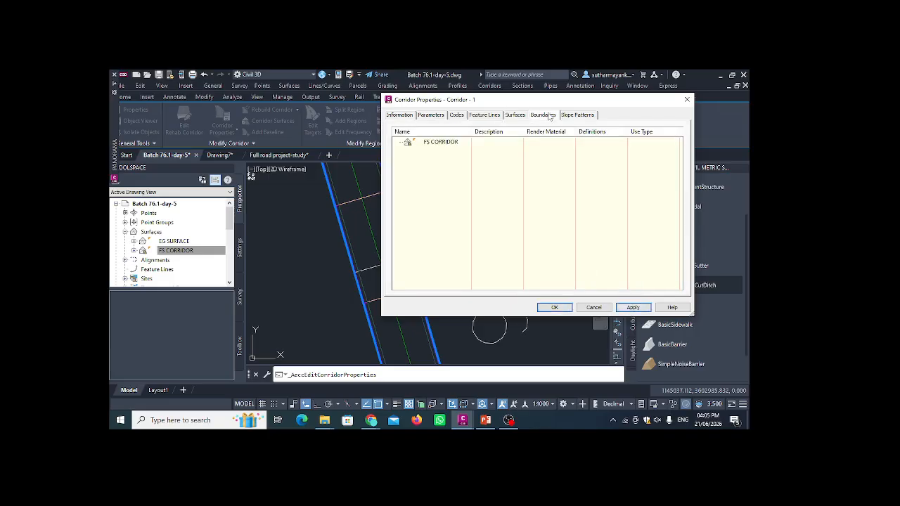
{"action": "left_click", "coordinate": [444, 147]}
{"action": "right_click", "coordinate": [448, 144]}
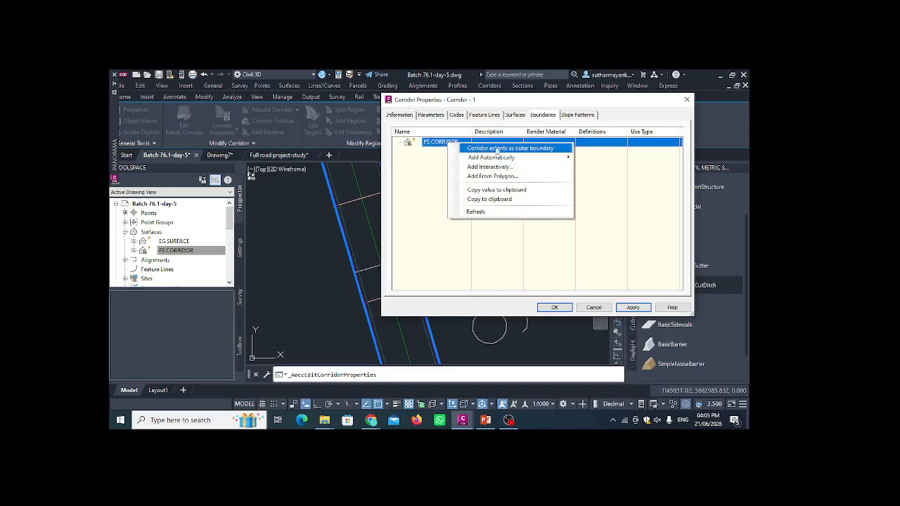
{"action": "left_click", "coordinate": [532, 149]}
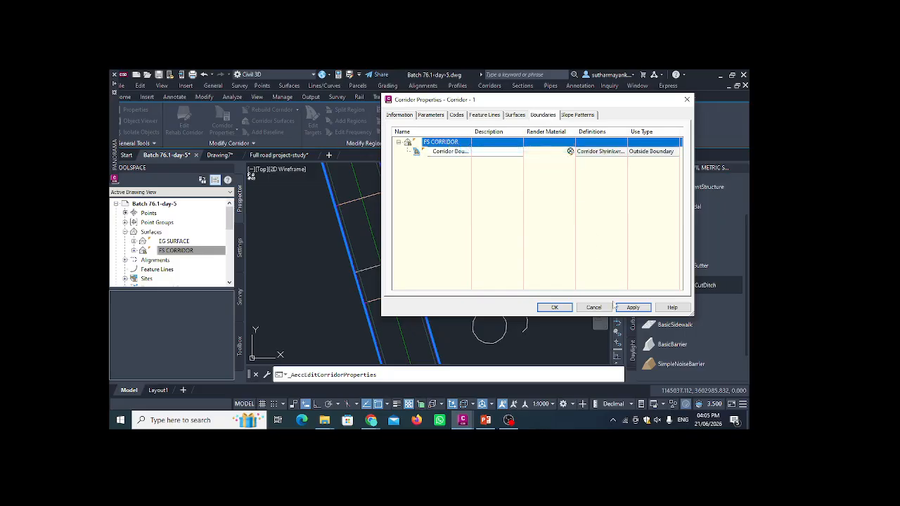
{"action": "left_click", "coordinate": [632, 308]}
{"action": "left_click", "coordinate": [554, 307]}
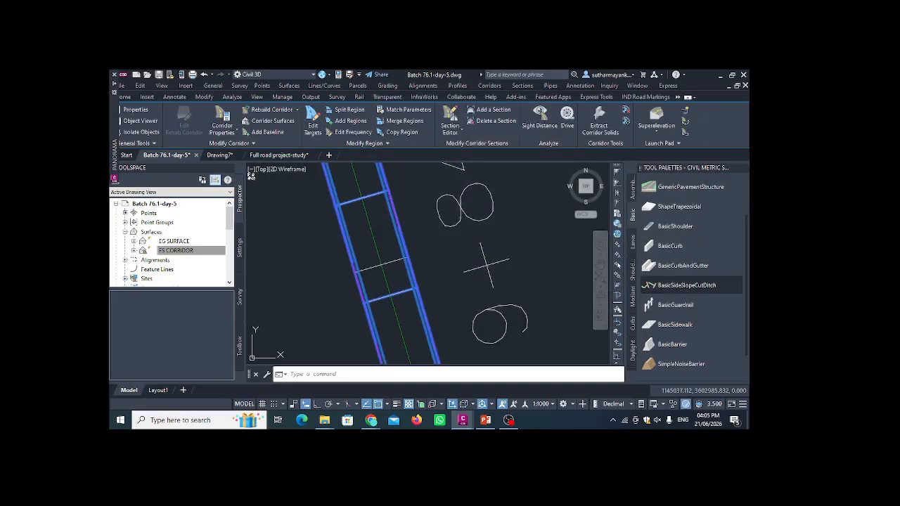
Examine the ROAD1 corridor in plan, checking its surface extents and the surrounding contours near the side-road junction
{"action": "scroll", "coordinate": [348, 236], "scroll_direction": "down", "scroll_amount": 8}
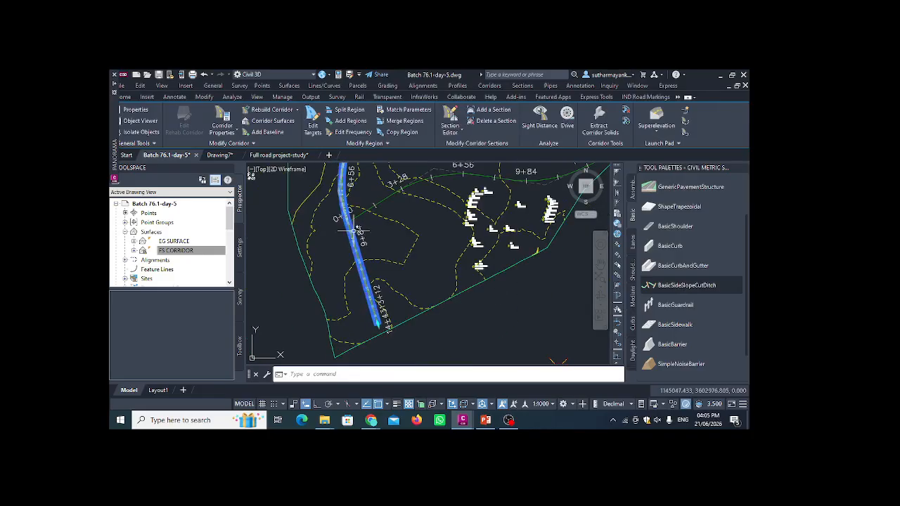
{"action": "scroll", "coordinate": [310, 257], "scroll_direction": "down", "scroll_amount": 5}
{"action": "scroll", "coordinate": [312, 211], "scroll_direction": "up", "scroll_amount": 6}
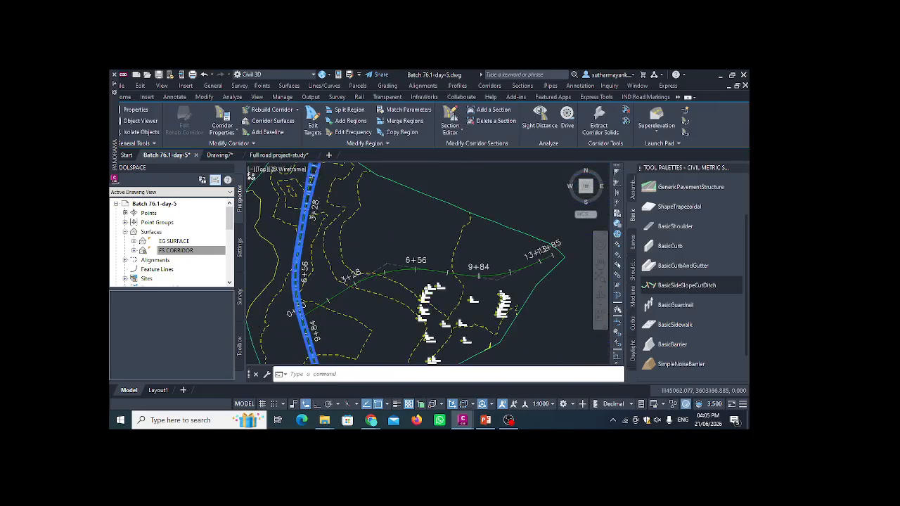
{"action": "scroll", "coordinate": [318, 184], "scroll_direction": "down", "scroll_amount": 3}
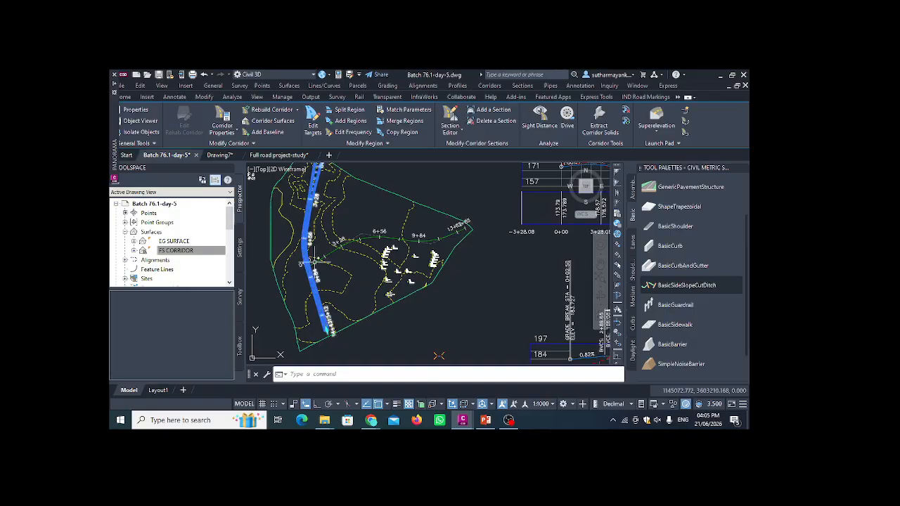
{"action": "scroll", "coordinate": [311, 262], "scroll_direction": "up", "scroll_amount": 4}
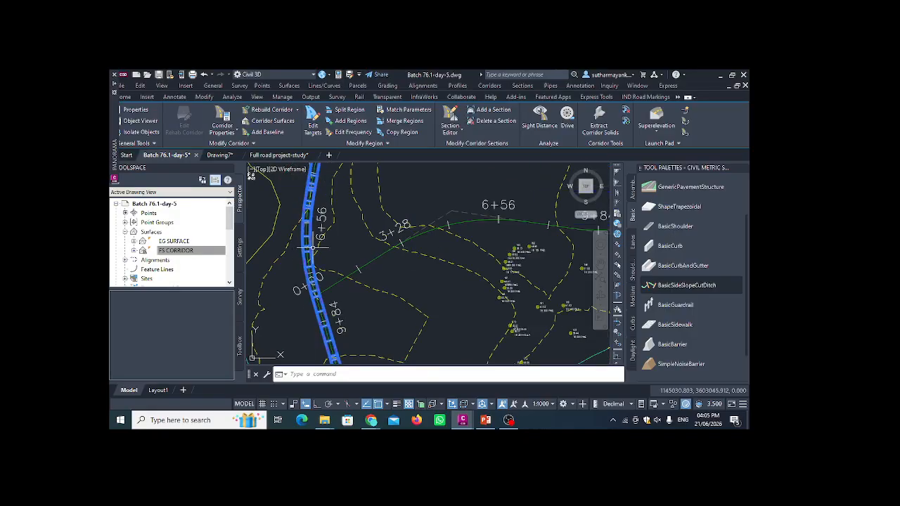
{"action": "scroll", "coordinate": [309, 267], "scroll_direction": "up", "scroll_amount": 2}
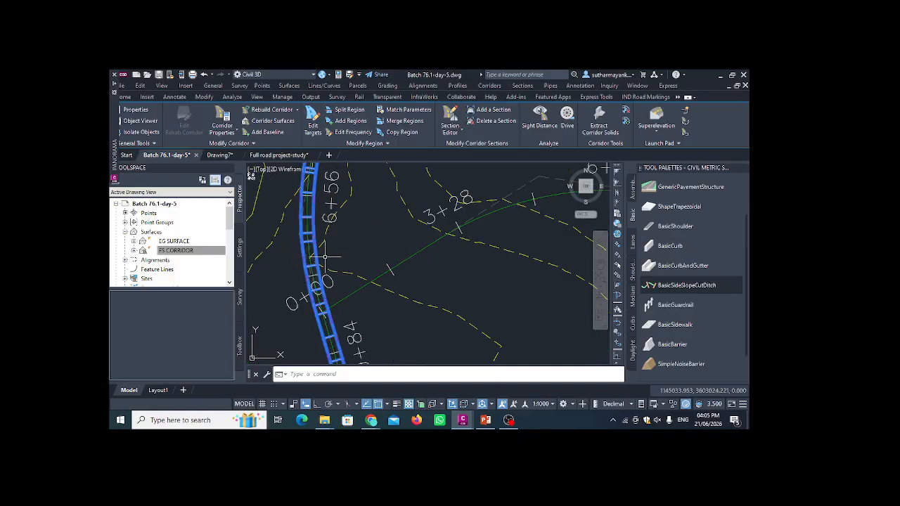
{"action": "scroll", "coordinate": [322, 257], "scroll_direction": "up", "scroll_amount": 3}
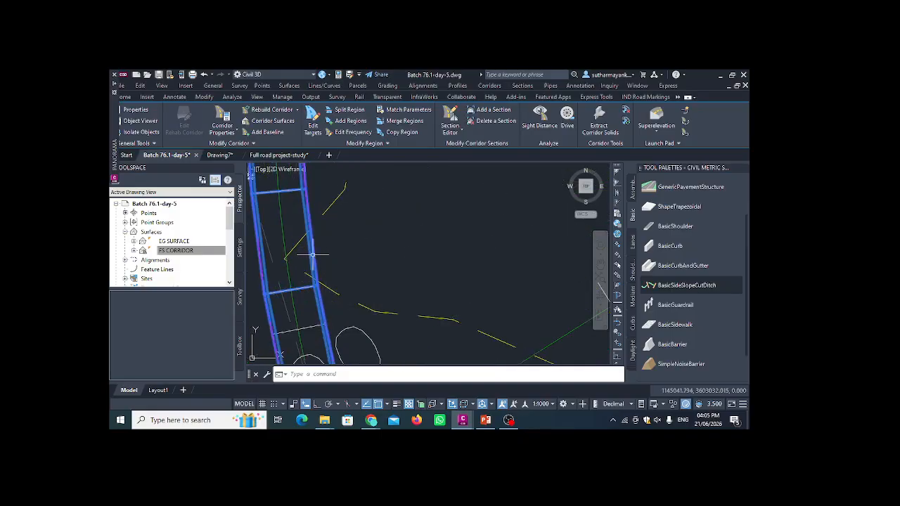
{"action": "scroll", "coordinate": [261, 264], "scroll_direction": "down", "scroll_amount": 3}
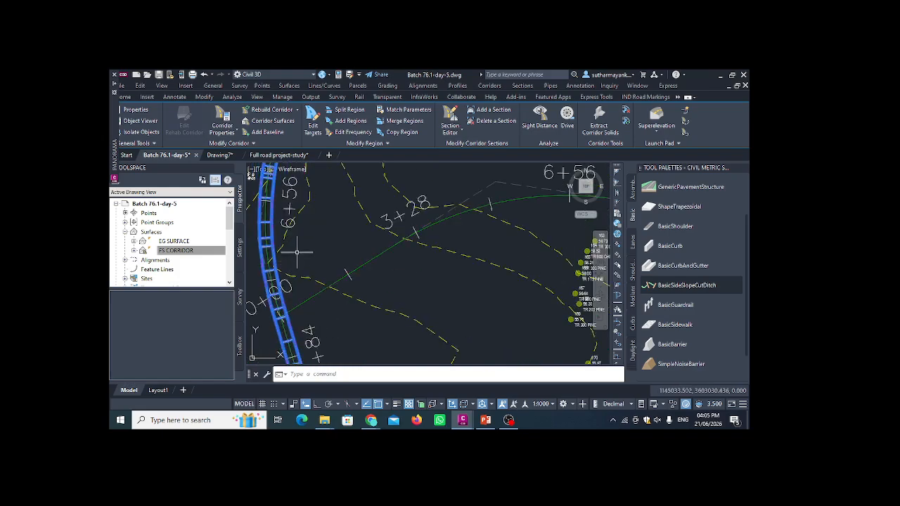
{"action": "scroll", "coordinate": [382, 228], "scroll_direction": "down", "scroll_amount": 3}
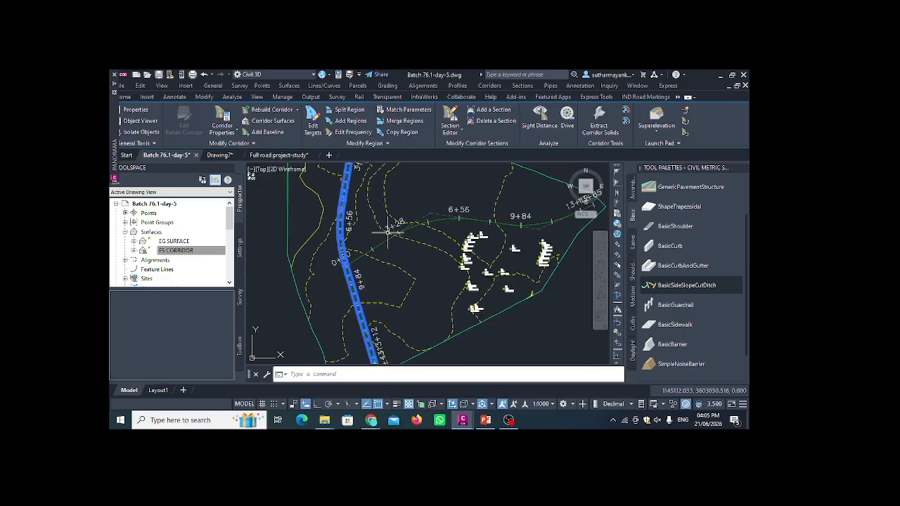
View the ROAD1 corridor with its surface in the Object Viewer, orbit around it, and close the viewer
{"action": "left_click", "coordinate": [340, 235]}
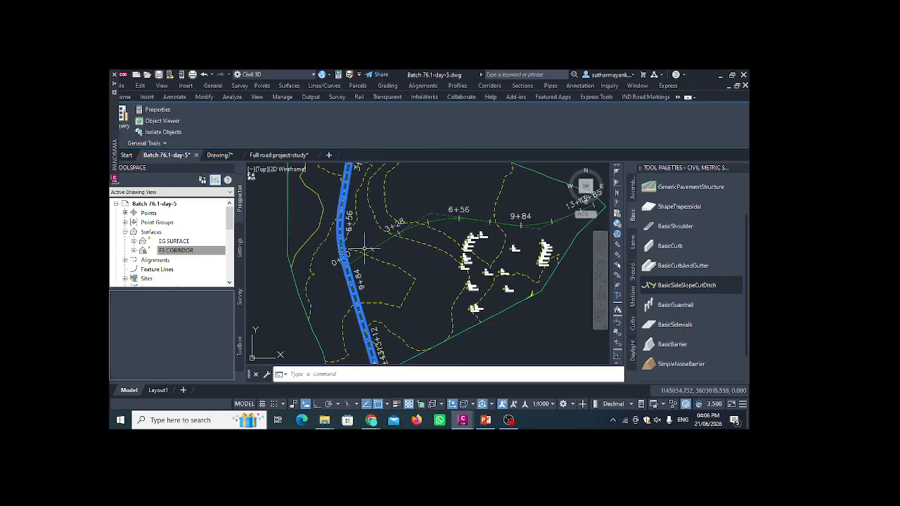
{"action": "left_click", "coordinate": [162, 121]}
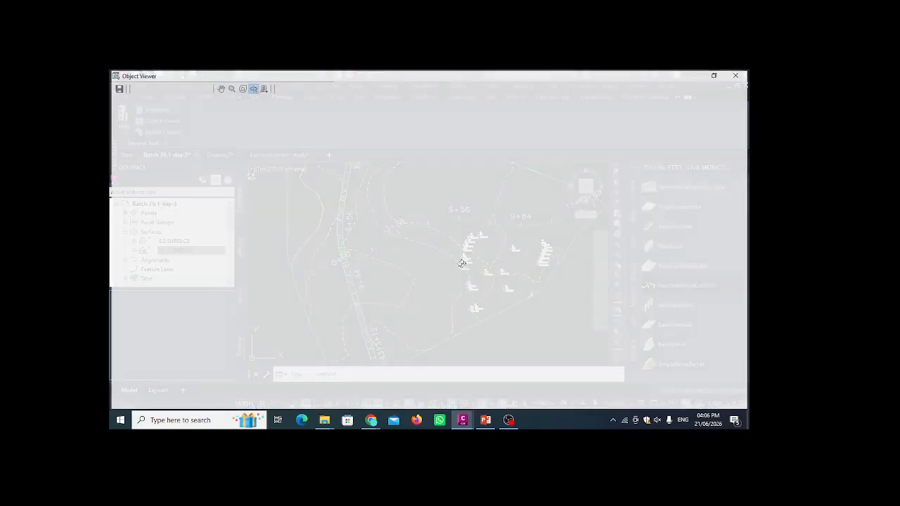
{"action": "left_click_drag", "start_coordinate": [431, 316], "coordinate": [446, 282]}
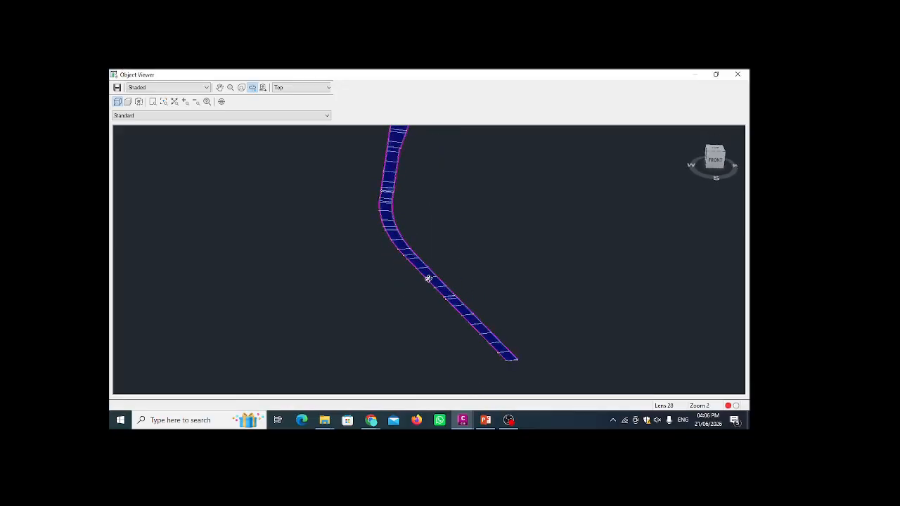
{"action": "left_click_drag", "start_coordinate": [403, 223], "coordinate": [381, 235]}
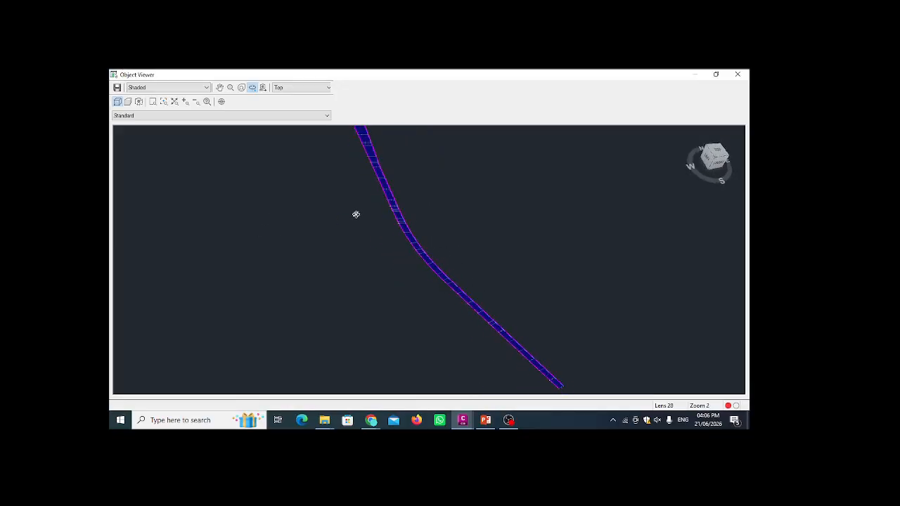
{"action": "left_click", "coordinate": [737, 74]}
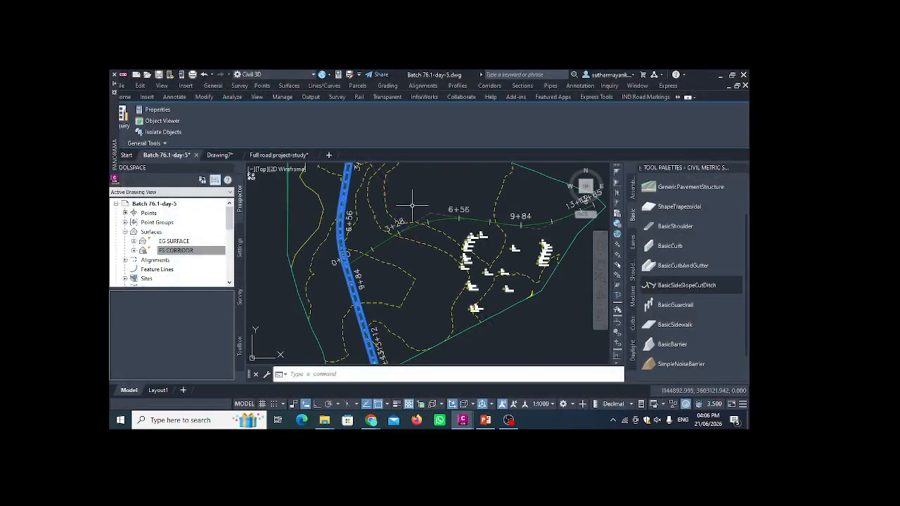
Clear the selection and examine the ROAD1 corridor at the side-road junction, then the overall plan beside the profile views
{"action": "mouse_move", "coordinate": [411, 206]}
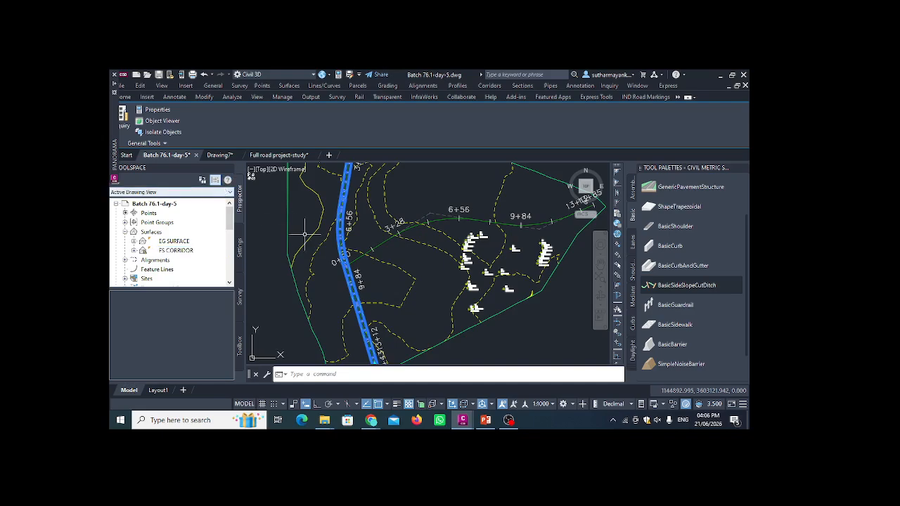
{"action": "key", "text": "Escape"}
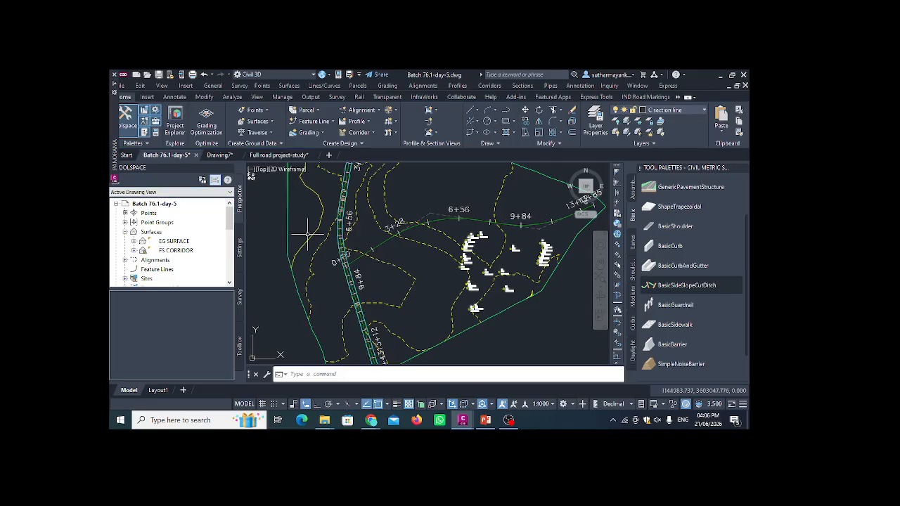
{"action": "scroll", "coordinate": [310, 232], "scroll_direction": "up", "scroll_amount": 5}
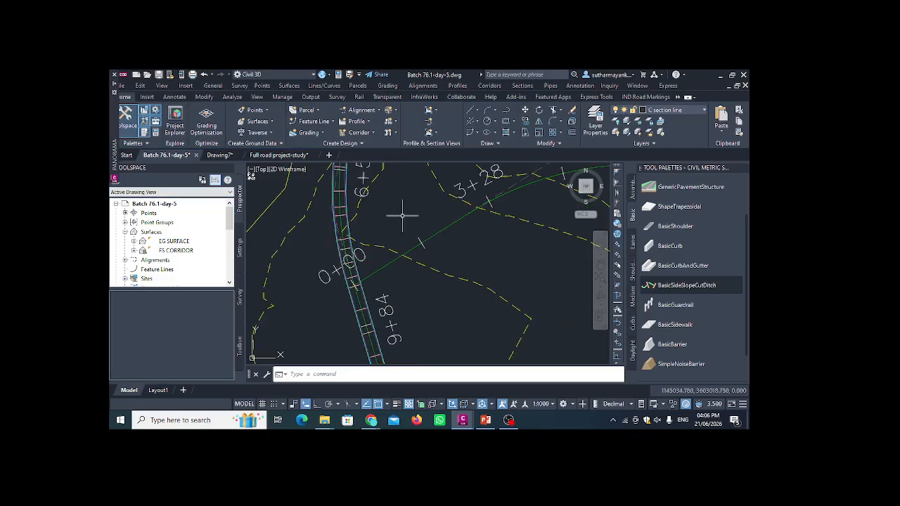
{"action": "middle_click_drag", "start_coordinate": [353, 242], "coordinate": [363, 225]}
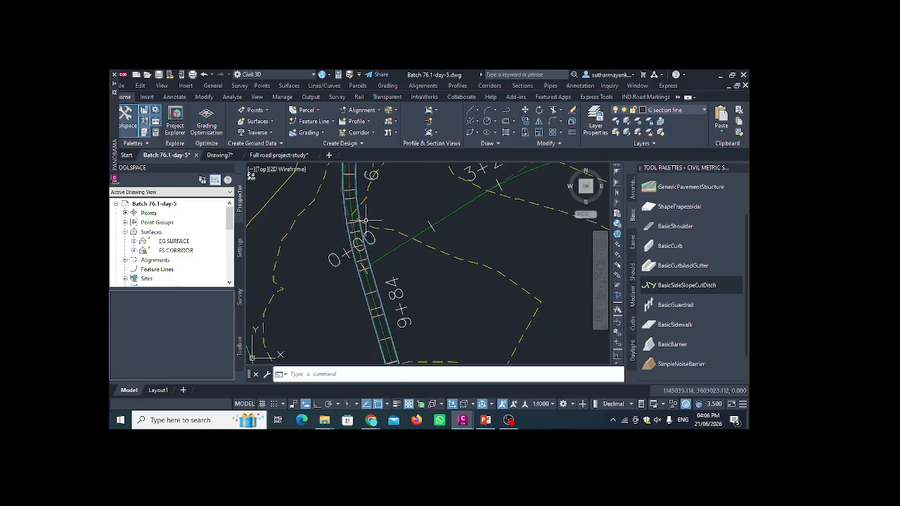
{"action": "scroll", "coordinate": [360, 232], "scroll_direction": "up", "scroll_amount": 2}
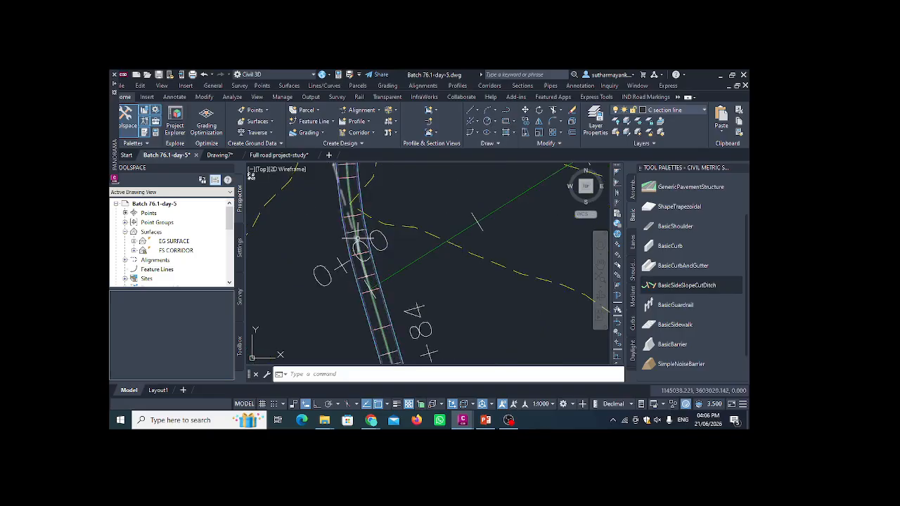
{"action": "scroll", "coordinate": [357, 238], "scroll_direction": "down", "scroll_amount": 8}
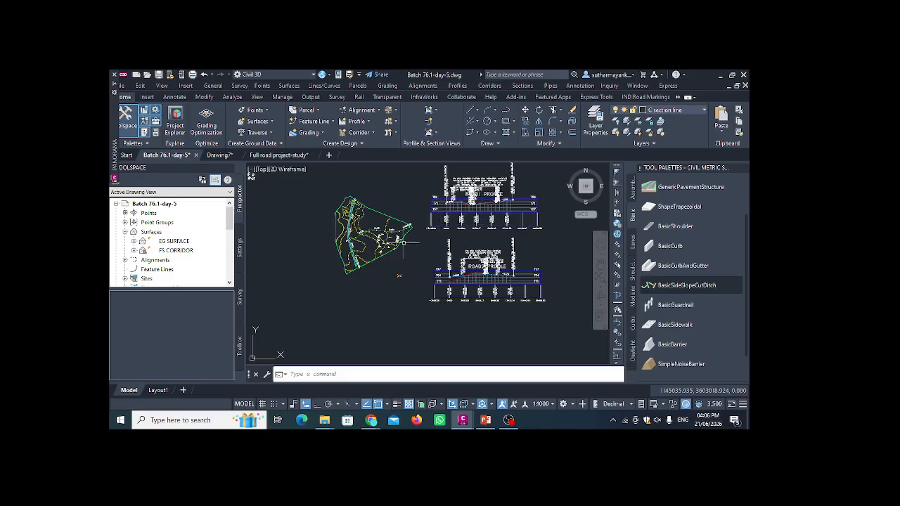
{"action": "scroll", "coordinate": [393, 279], "scroll_direction": "up", "scroll_amount": 3}
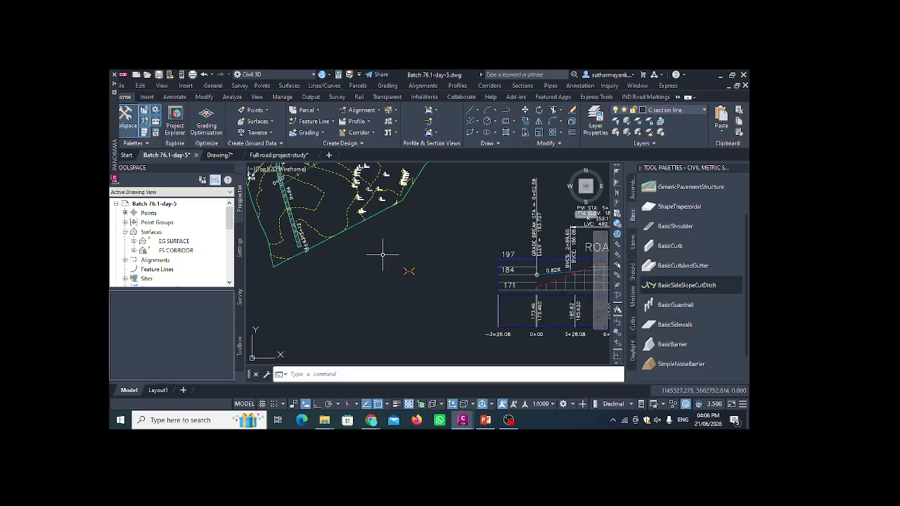
{"action": "scroll", "coordinate": [383, 255], "scroll_direction": "down", "scroll_amount": 2}
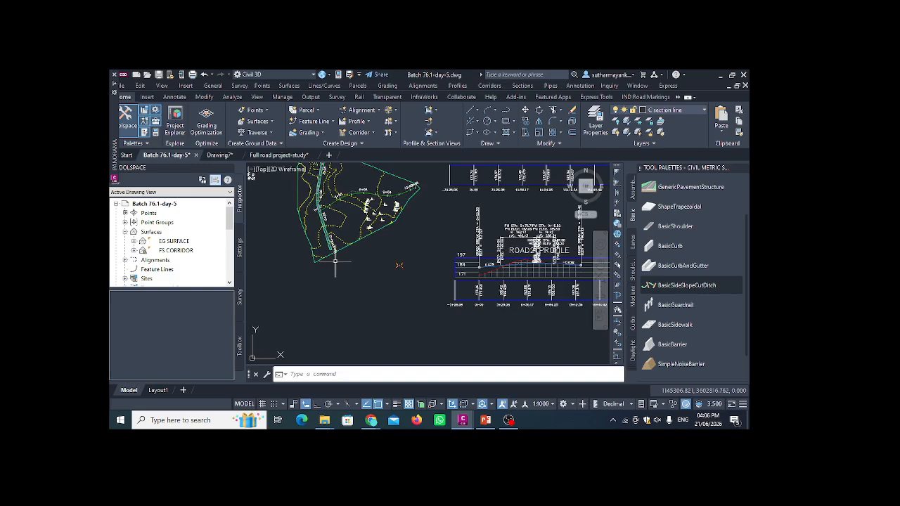
{"action": "middle_click_drag", "start_coordinate": [335, 261], "coordinate": [333, 276]}
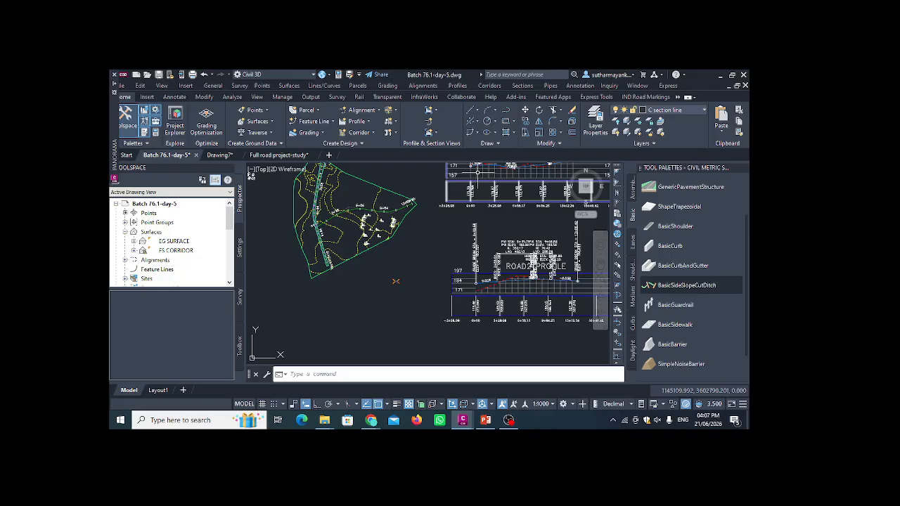
Examine the southern end of the ROAD1 corridor near station 13+12, comparing its edges with the existing ground contours
{"action": "scroll", "coordinate": [321, 249], "scroll_direction": "up", "scroll_amount": 5}
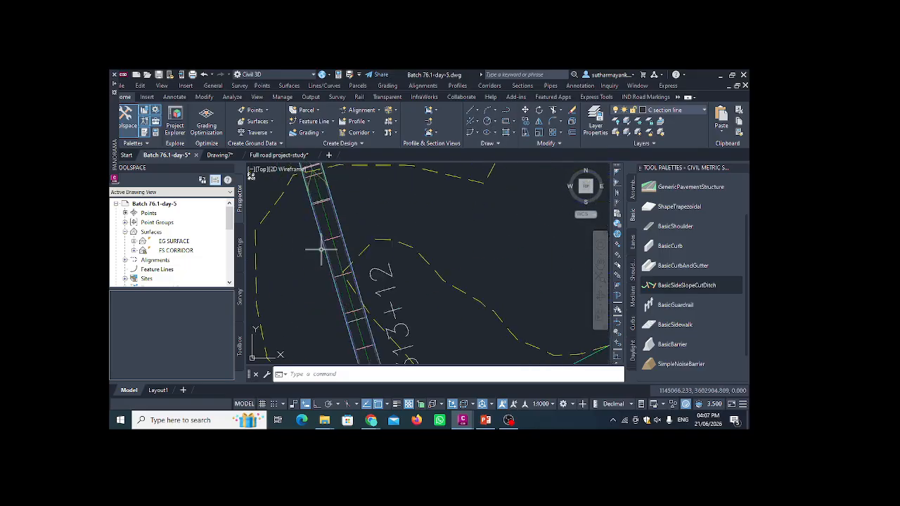
{"action": "scroll", "coordinate": [328, 242], "scroll_direction": "down", "scroll_amount": 2}
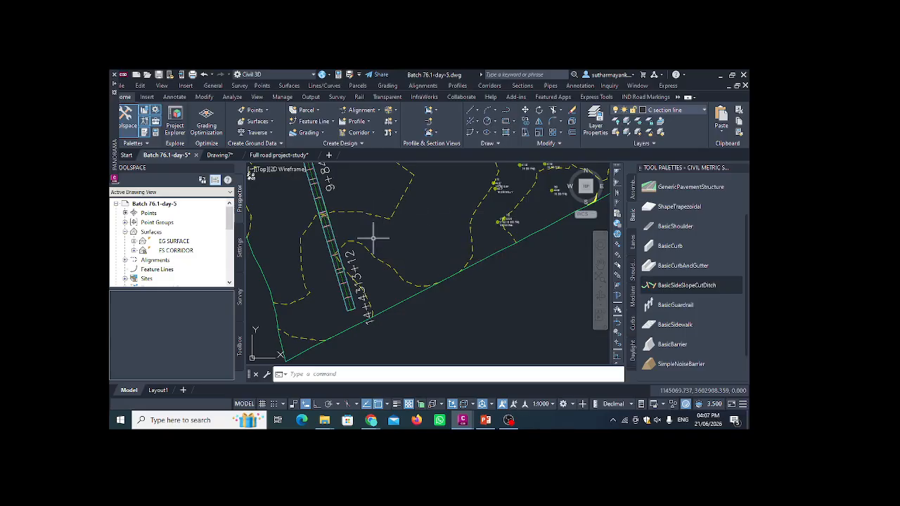
{"action": "scroll", "coordinate": [356, 243], "scroll_direction": "down", "scroll_amount": 3}
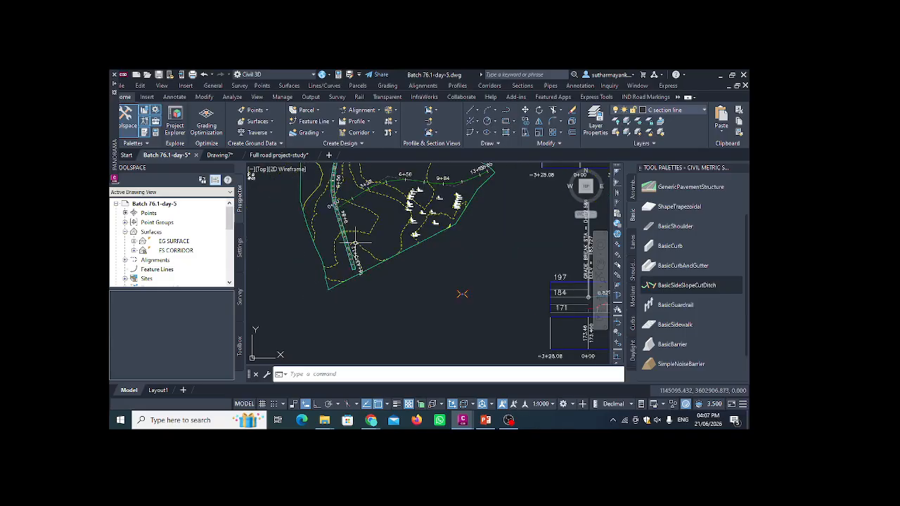
{"action": "scroll", "coordinate": [353, 254], "scroll_direction": "up", "scroll_amount": 2}
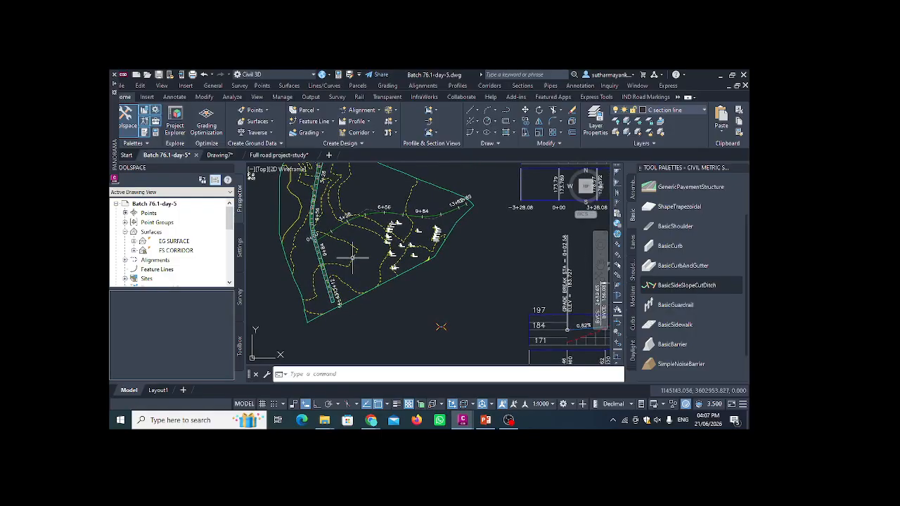
{"action": "scroll", "coordinate": [354, 259], "scroll_direction": "down", "scroll_amount": 2}
{"action": "scroll", "coordinate": [338, 285], "scroll_direction": "up", "scroll_amount": 5}
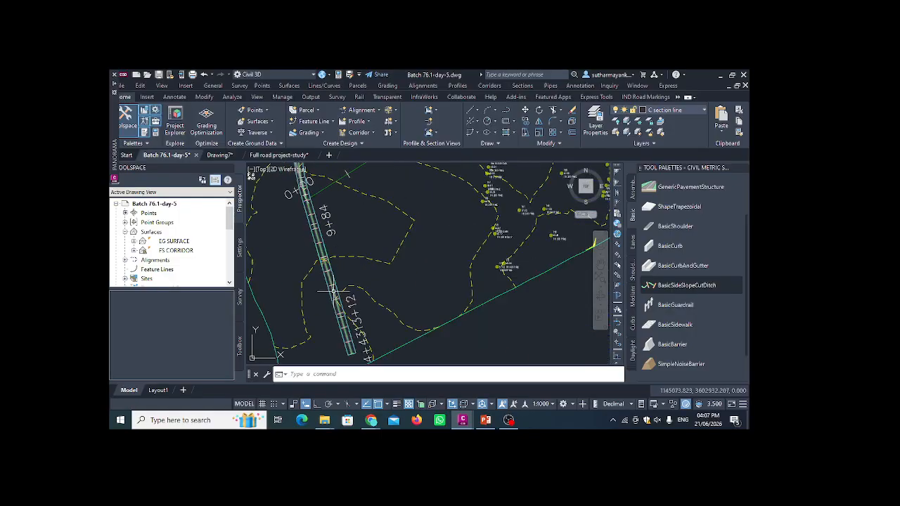
{"action": "scroll", "coordinate": [329, 278], "scroll_direction": "up", "scroll_amount": 3}
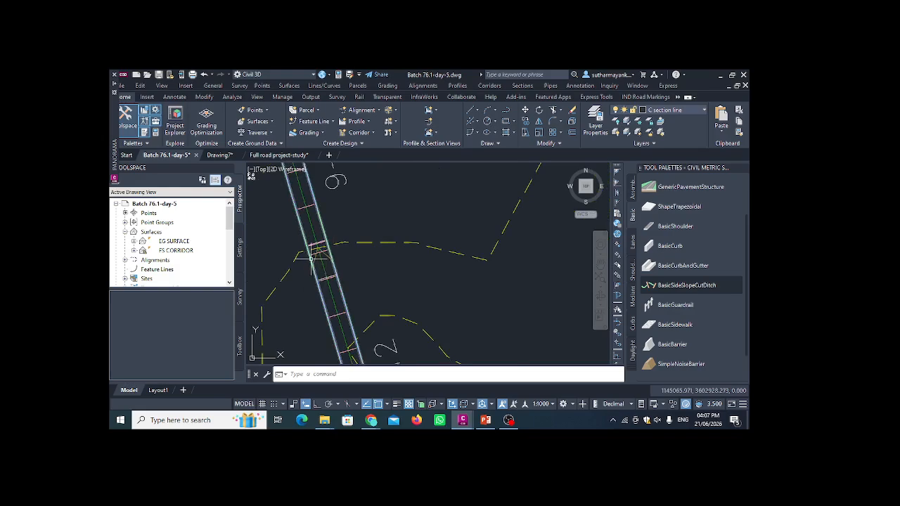
{"action": "scroll", "coordinate": [318, 250], "scroll_direction": "down", "scroll_amount": 2}
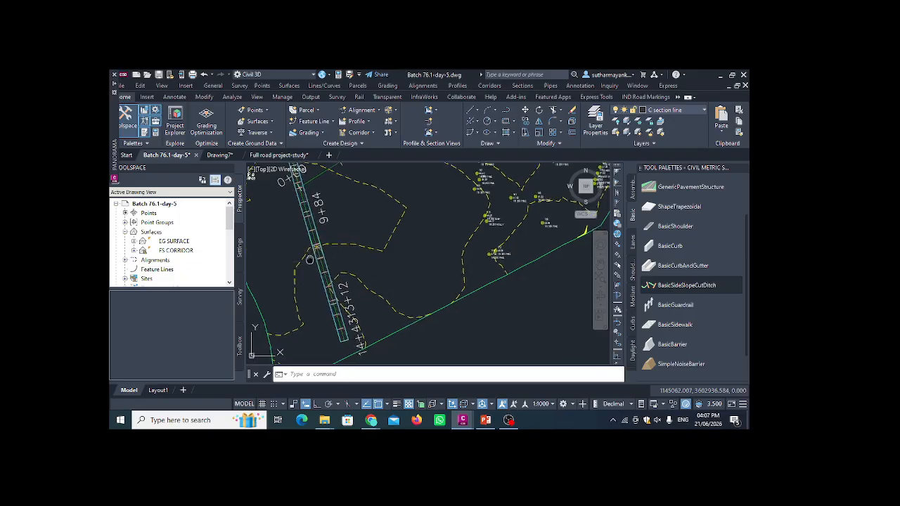
{"action": "middle_click_drag", "start_coordinate": [318, 294], "coordinate": [321, 261]}
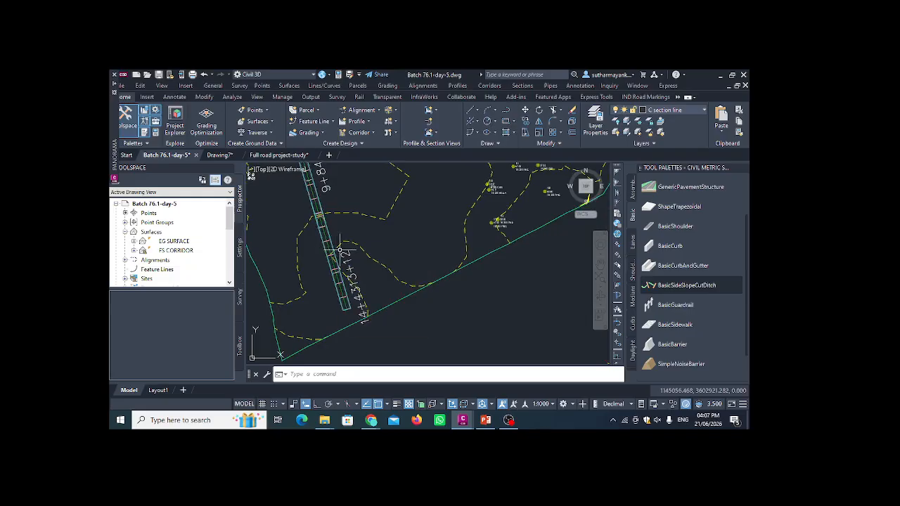
{"action": "scroll", "coordinate": [340, 253], "scroll_direction": "up", "scroll_amount": 2}
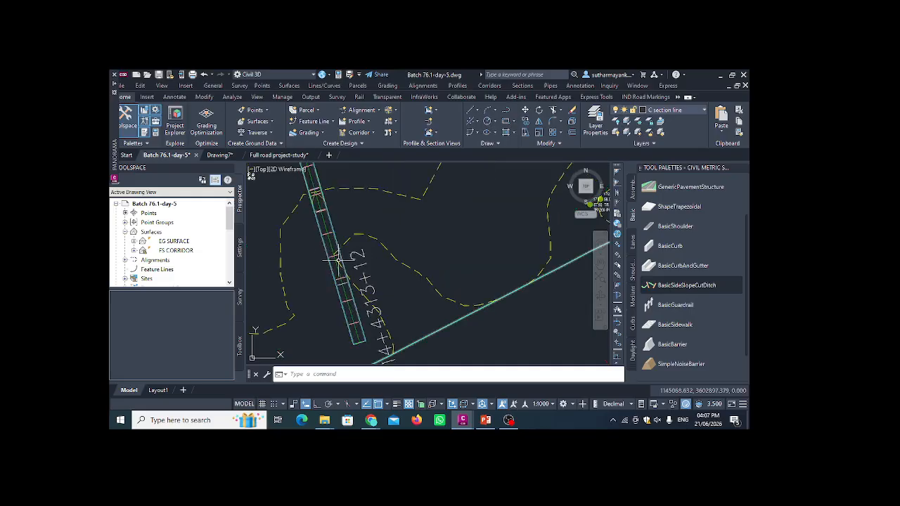
{"action": "scroll", "coordinate": [339, 260], "scroll_direction": "up", "scroll_amount": 2}
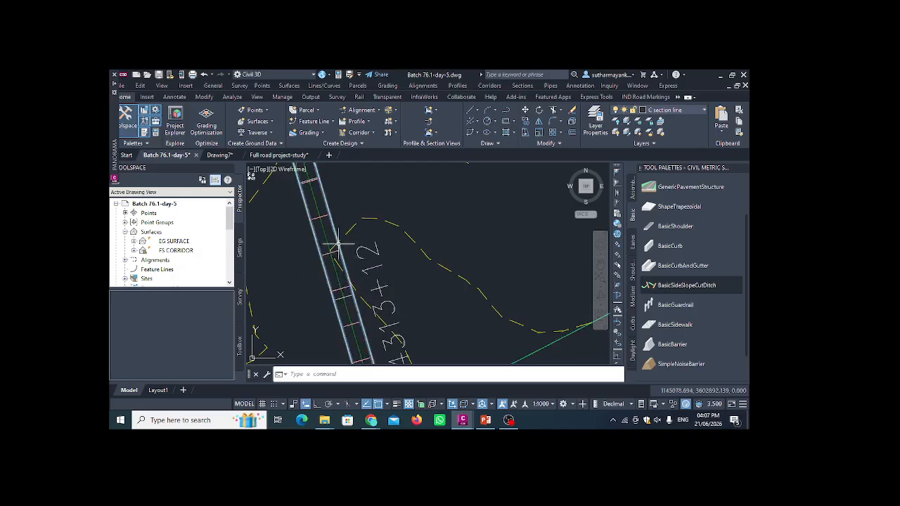
Check the FS CORRIDOR surface elevation along the corridor edge where the existing contour crosses near station 13+12
{"action": "mouse_move", "coordinate": [338, 245]}
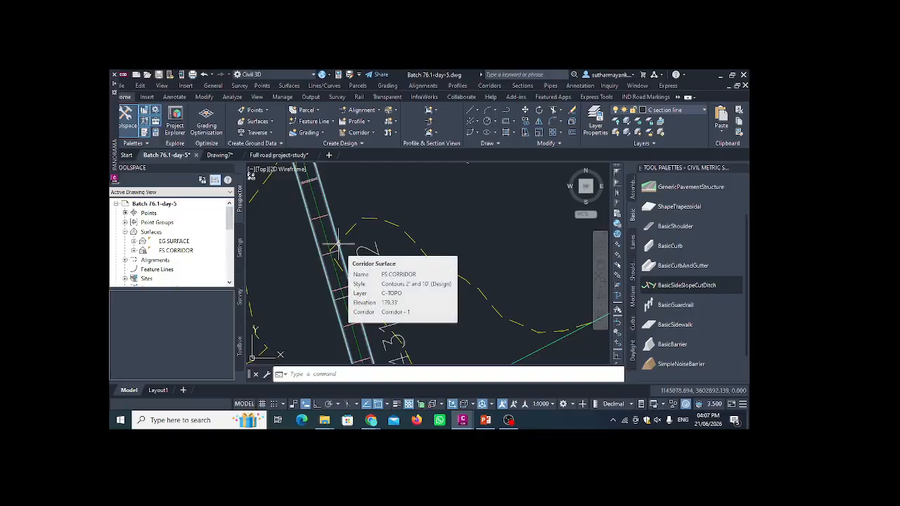
{"action": "scroll", "coordinate": [338, 245], "scroll_direction": "up", "scroll_amount": 5}
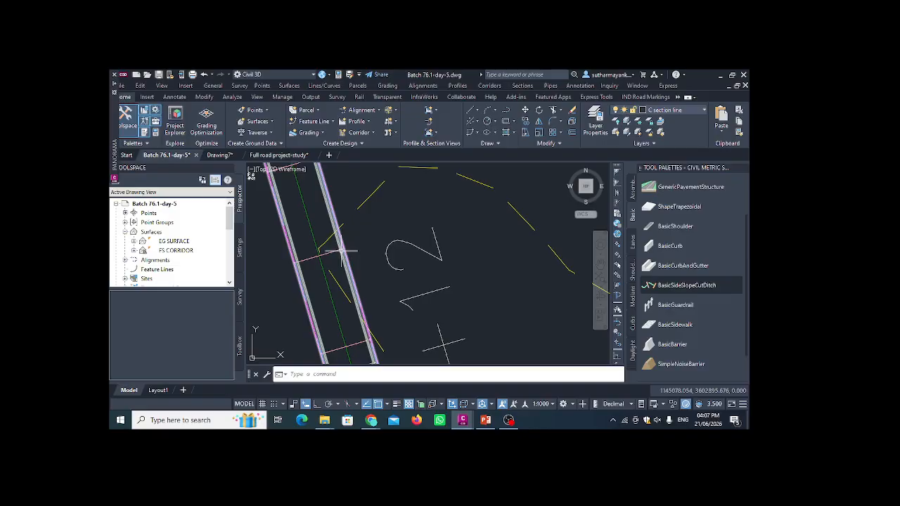
{"action": "scroll", "coordinate": [341, 250], "scroll_direction": "down", "scroll_amount": 3}
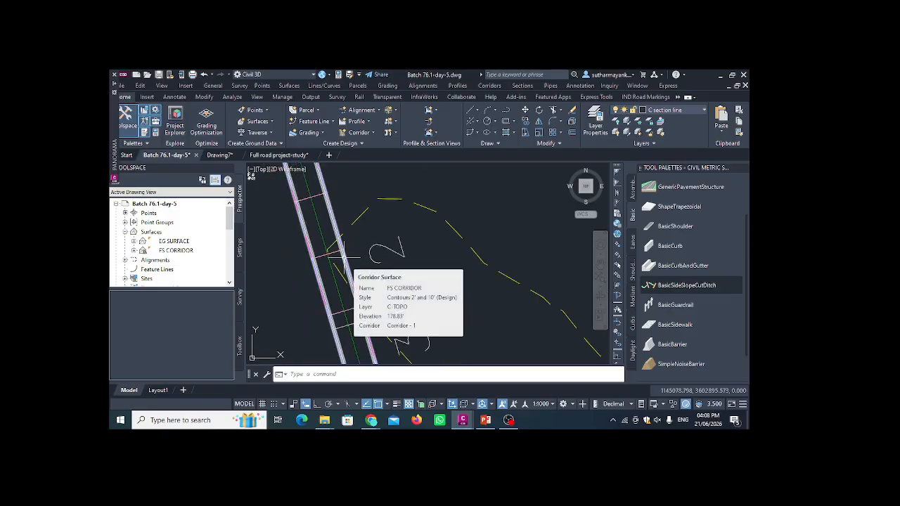
{"action": "scroll", "coordinate": [343, 257], "scroll_direction": "down", "scroll_amount": 3}
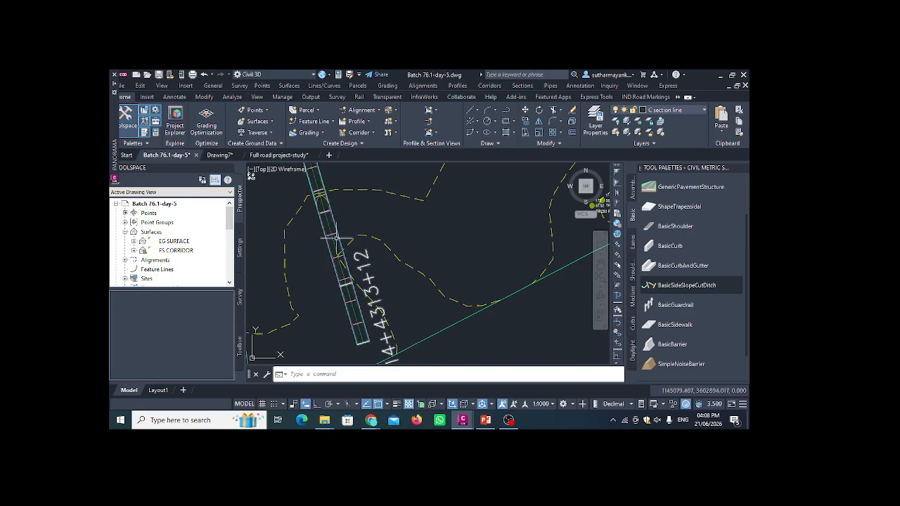
{"action": "scroll", "coordinate": [342, 277], "scroll_direction": "up", "scroll_amount": 3}
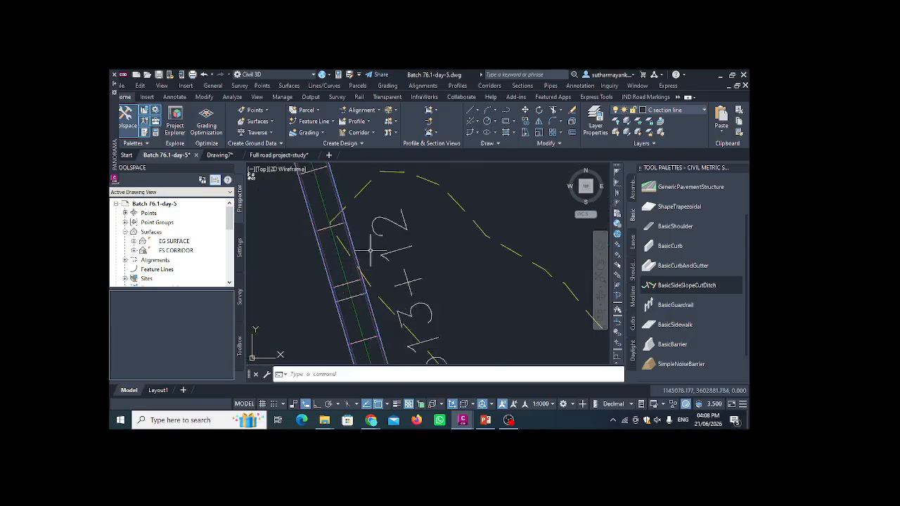
{"action": "scroll", "coordinate": [358, 248], "scroll_direction": "down", "scroll_amount": 3}
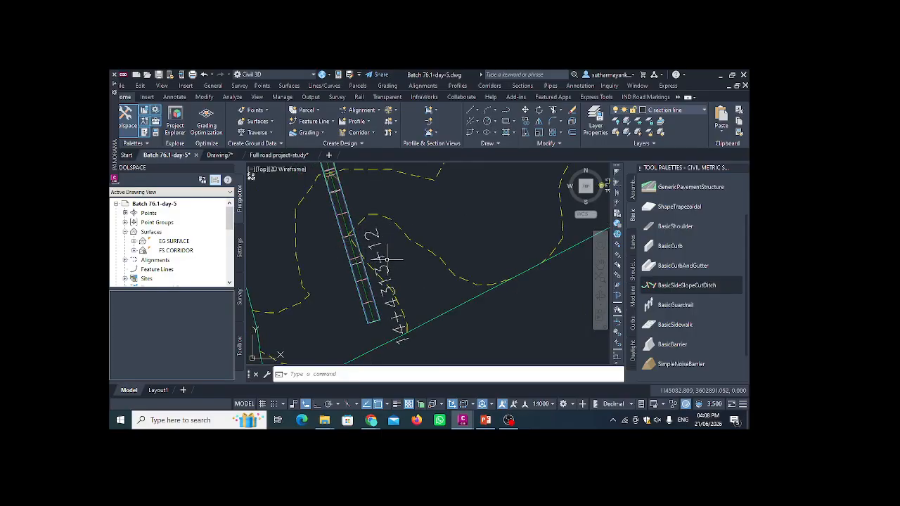
Select the ROAD1 corridor itself near station 6+56, instead of its FS CORRIDOR surface, and view its northern end
{"action": "scroll", "coordinate": [388, 267], "scroll_direction": "down", "scroll_amount": 3}
{"action": "scroll", "coordinate": [394, 282], "scroll_direction": "down", "scroll_amount": 2}
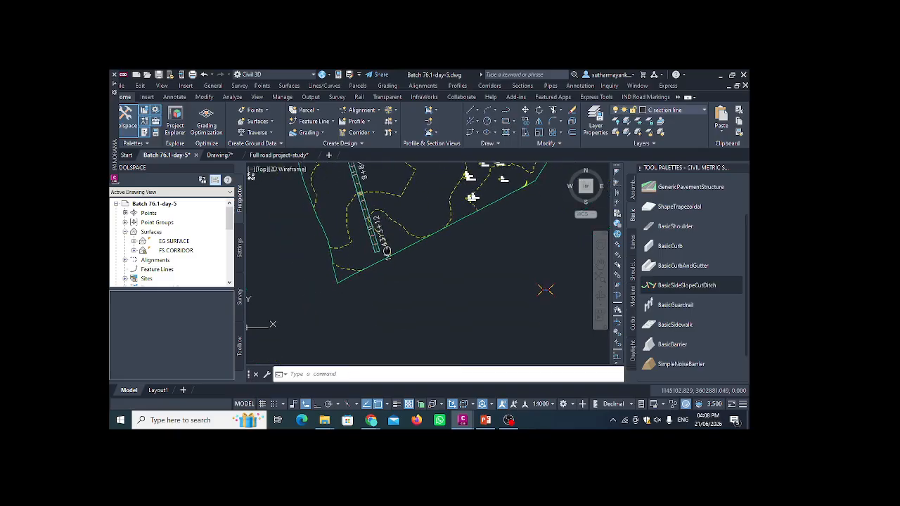
{"action": "middle_click_drag", "start_coordinate": [419, 236], "coordinate": [377, 283]}
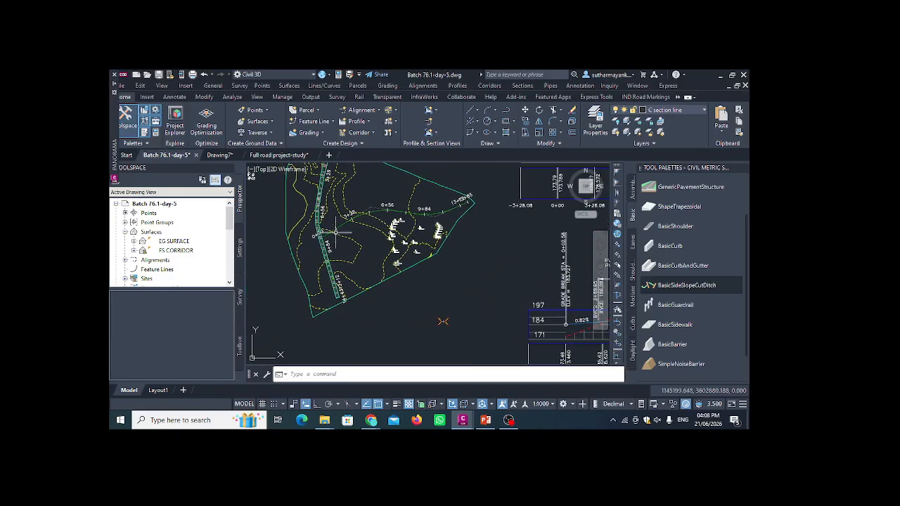
{"action": "middle_click_drag", "start_coordinate": [336, 232], "coordinate": [335, 251]}
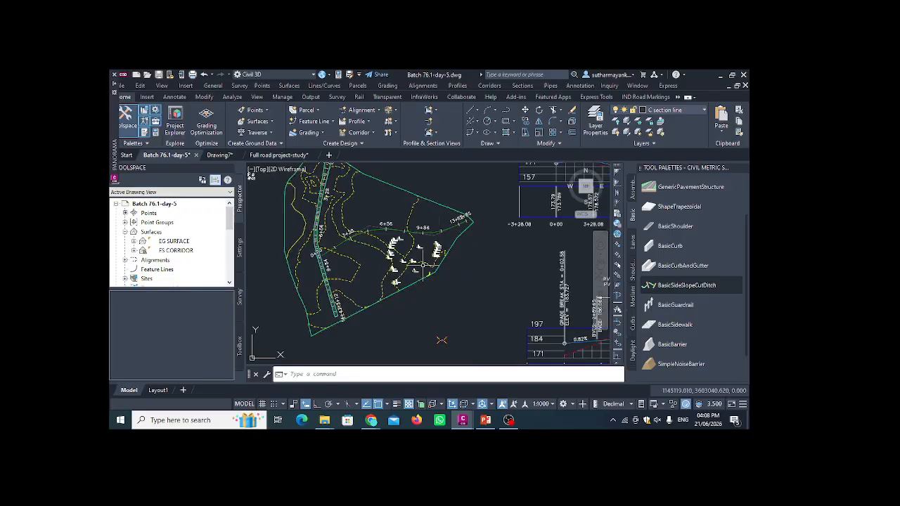
{"action": "mouse_move", "coordinate": [350, 238]}
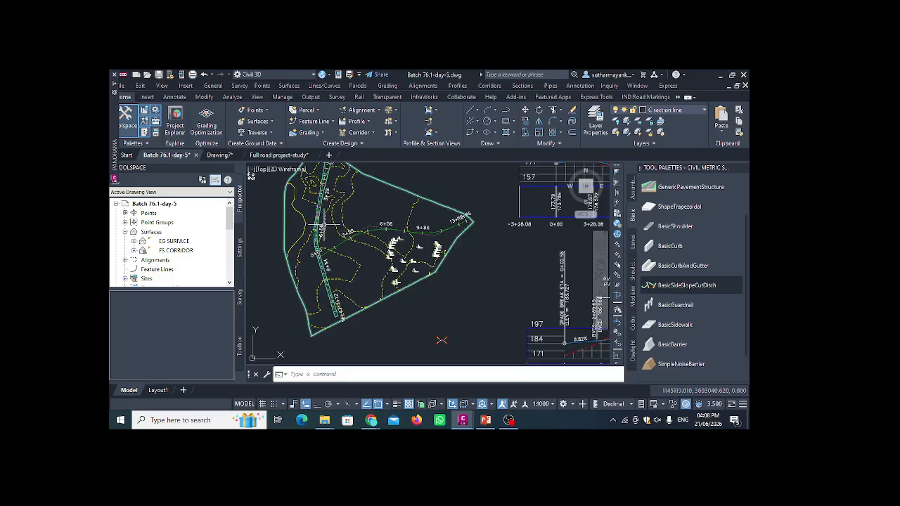
{"action": "scroll", "coordinate": [321, 232], "scroll_direction": "up", "scroll_amount": 5}
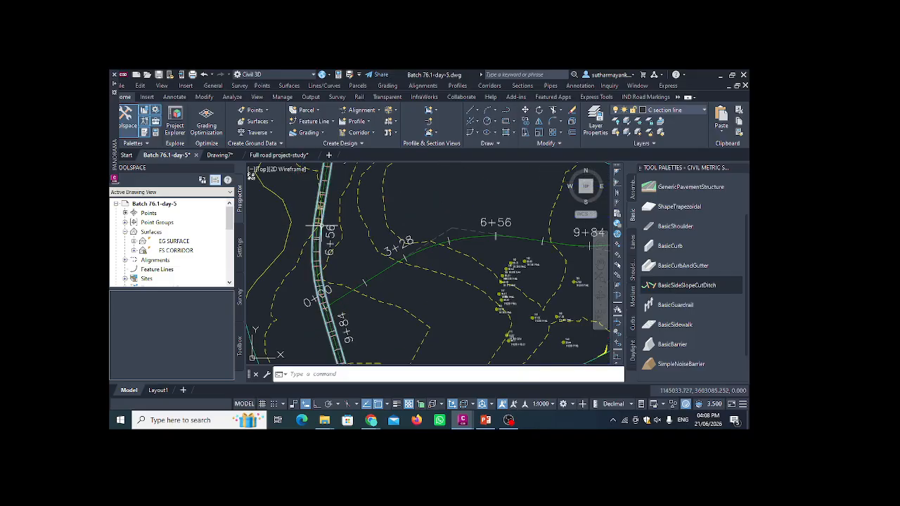
{"action": "left_click", "coordinate": [318, 226]}
{"action": "scroll", "coordinate": [318, 226], "scroll_direction": "up", "scroll_amount": 3}
{"action": "left_click", "coordinate": [317, 225]}
{"action": "left_click", "coordinate": [315, 224]}
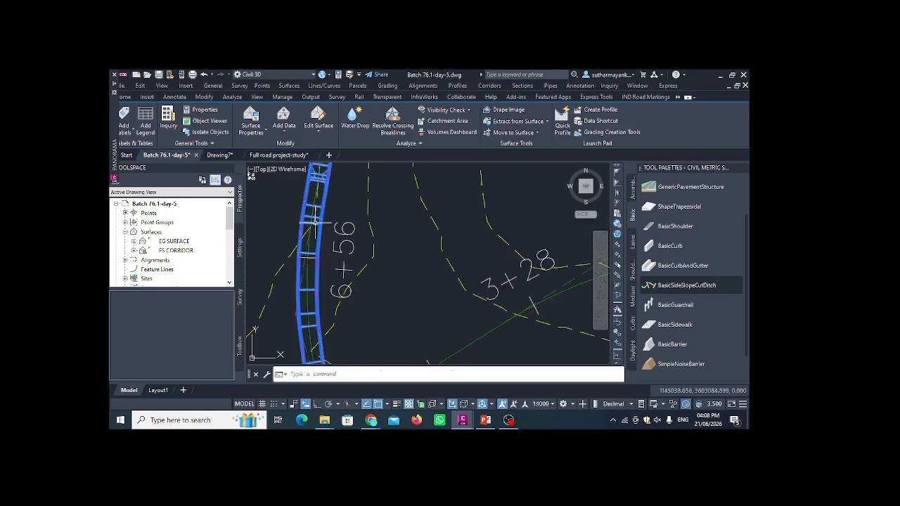
{"action": "key", "text": "Escape"}
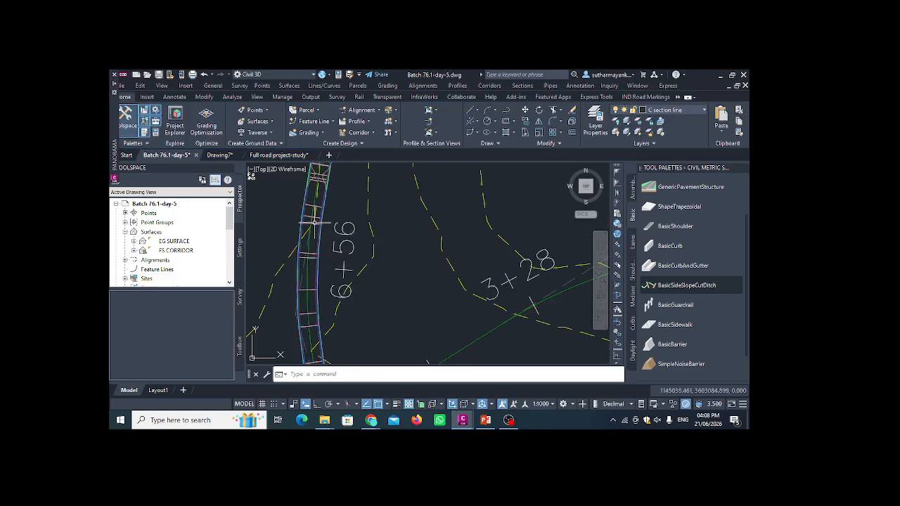
{"action": "left_click", "coordinate": [315, 223]}
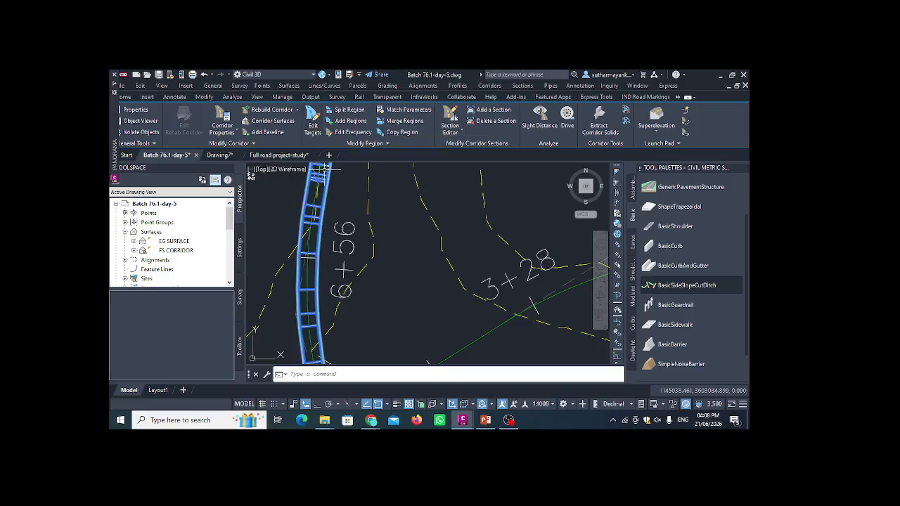
{"action": "scroll", "coordinate": [332, 169], "scroll_direction": "down", "scroll_amount": 5}
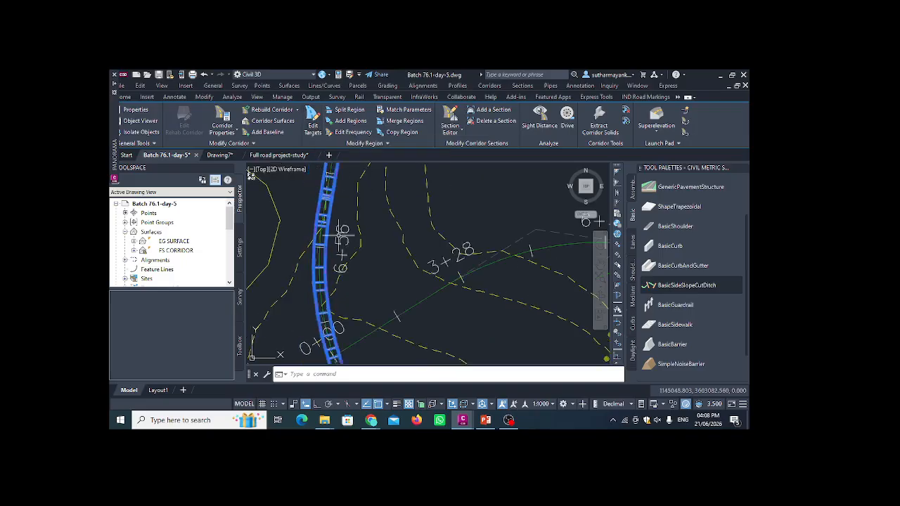
{"action": "scroll", "coordinate": [334, 187], "scroll_direction": "down", "scroll_amount": 3}
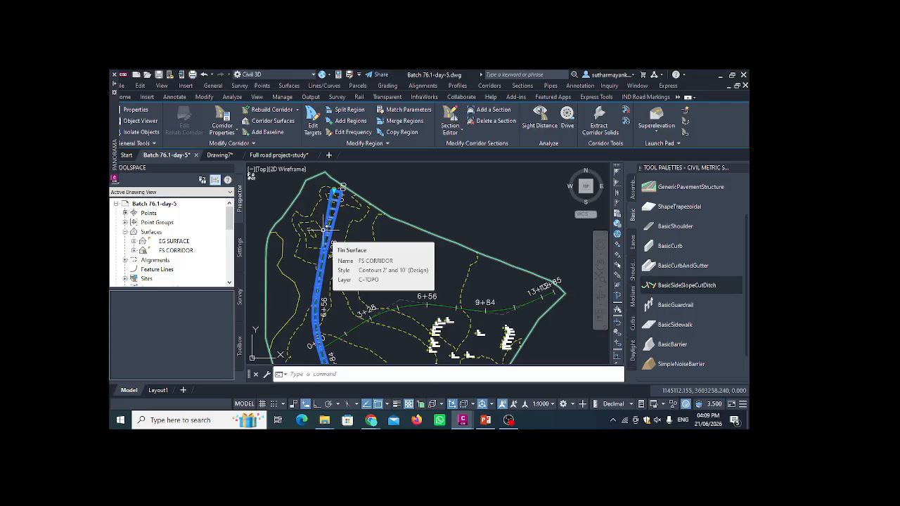
Switch to the PowerPoint presentation and review the slides from the typical road cross section to Introduction to SAC
{"action": "left_click", "coordinate": [486, 420]}
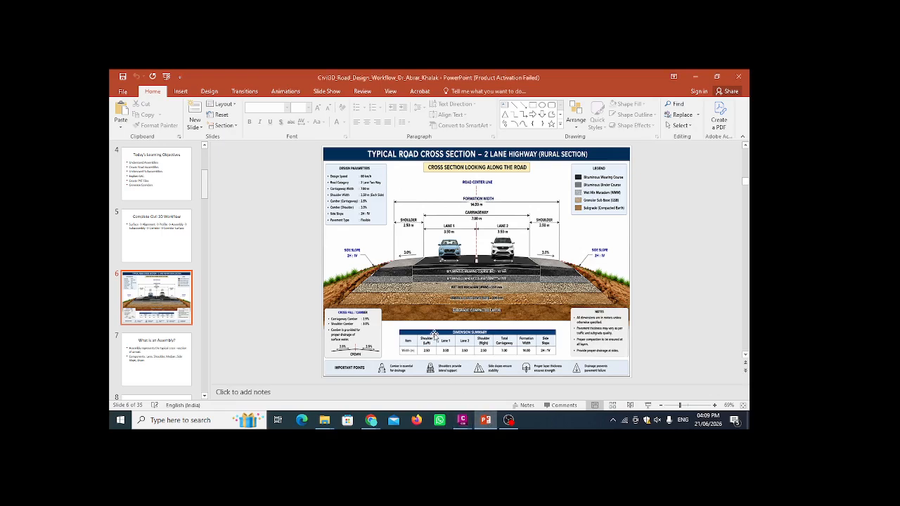
{"action": "scroll", "coordinate": [434, 335], "scroll_direction": "down", "scroll_amount": 3}
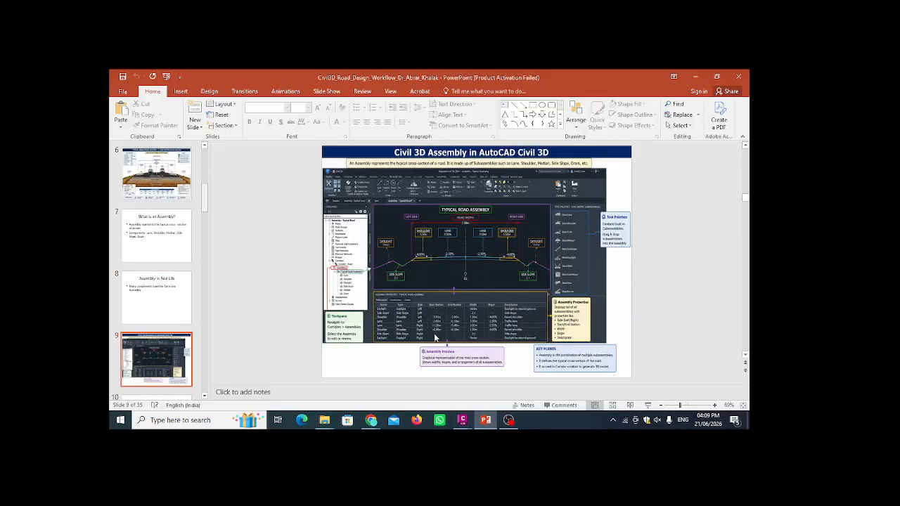
{"action": "scroll", "coordinate": [435, 335], "scroll_direction": "down", "scroll_amount": 3}
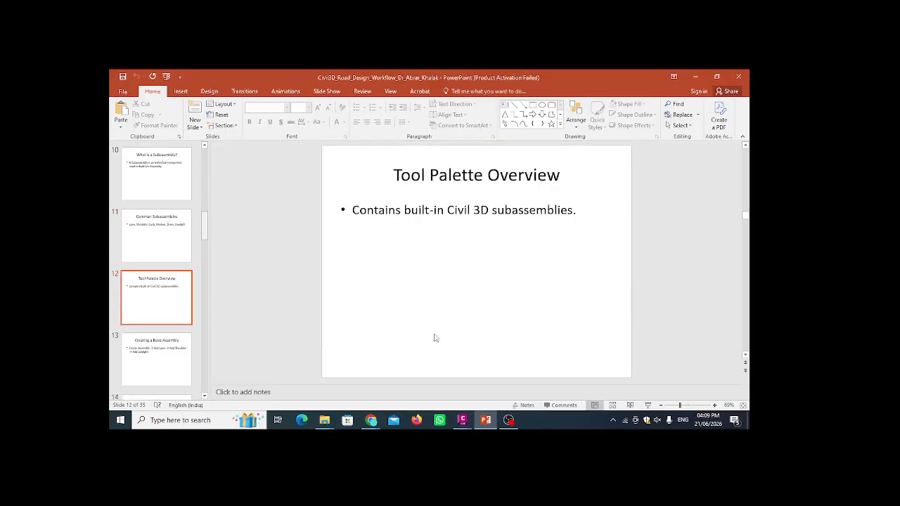
{"action": "scroll", "coordinate": [434, 338], "scroll_direction": "up", "scroll_amount": 1}
{"action": "scroll", "coordinate": [434, 338], "scroll_direction": "up", "scroll_amount": 1}
{"action": "scroll", "coordinate": [435, 338], "scroll_direction": "down", "scroll_amount": 5}
{"action": "scroll", "coordinate": [435, 338], "scroll_direction": "up", "scroll_amount": 1}
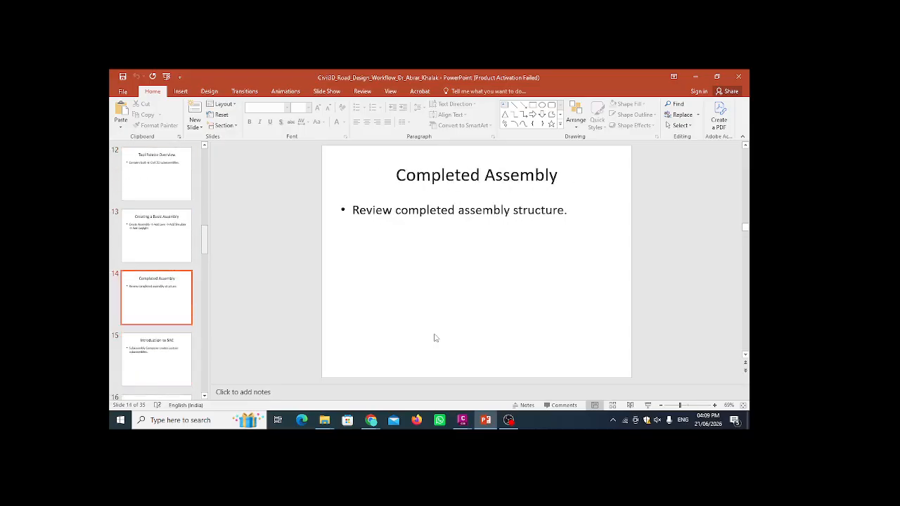
{"action": "scroll", "coordinate": [435, 339], "scroll_direction": "down", "scroll_amount": 1}
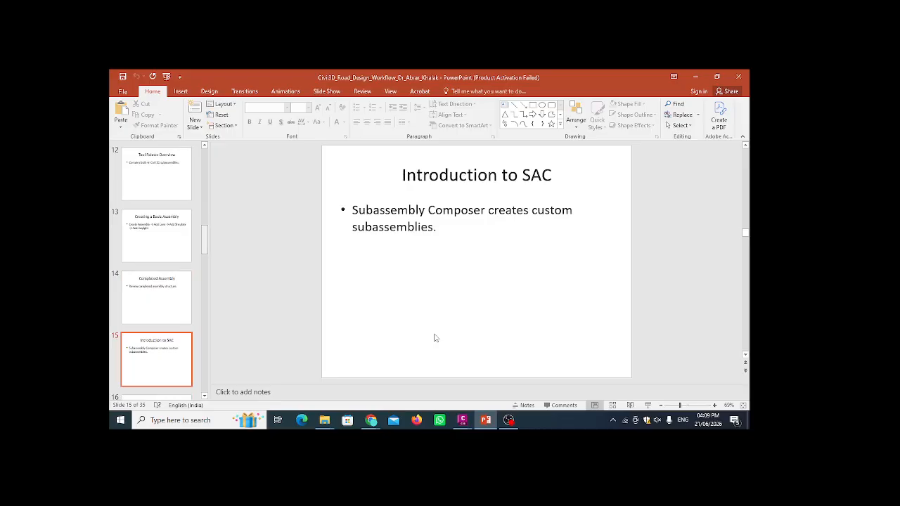
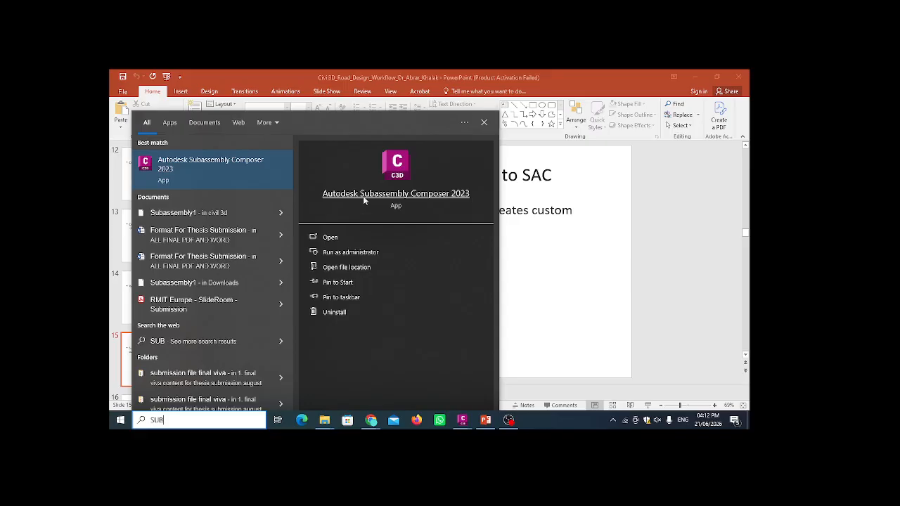
Launch Autodesk Subassembly Composer 2023
{"action": "left_click", "coordinate": [436, 240]}
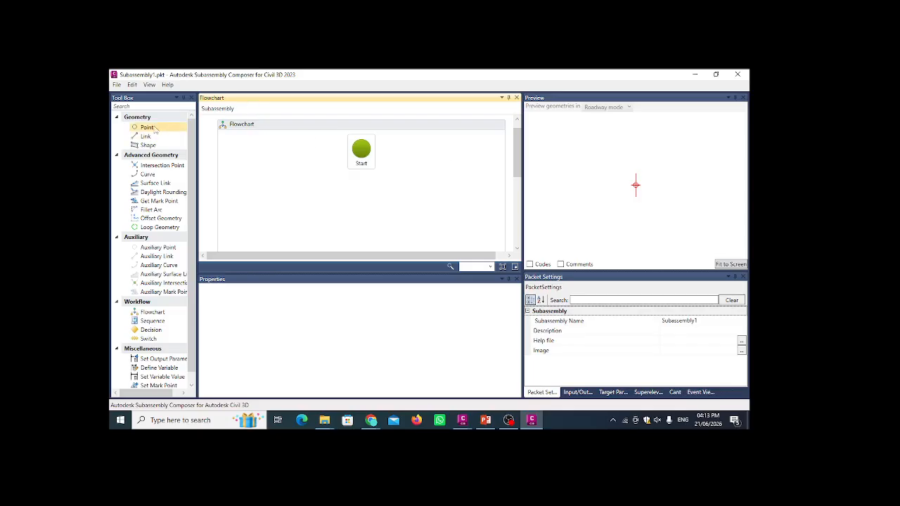
Return to the Civil 3D drawing and examine the road assembly with its cut and fill side slopes
{"action": "mouse_move", "coordinate": [461, 422]}
{"action": "left_click", "coordinate": [362, 372]}
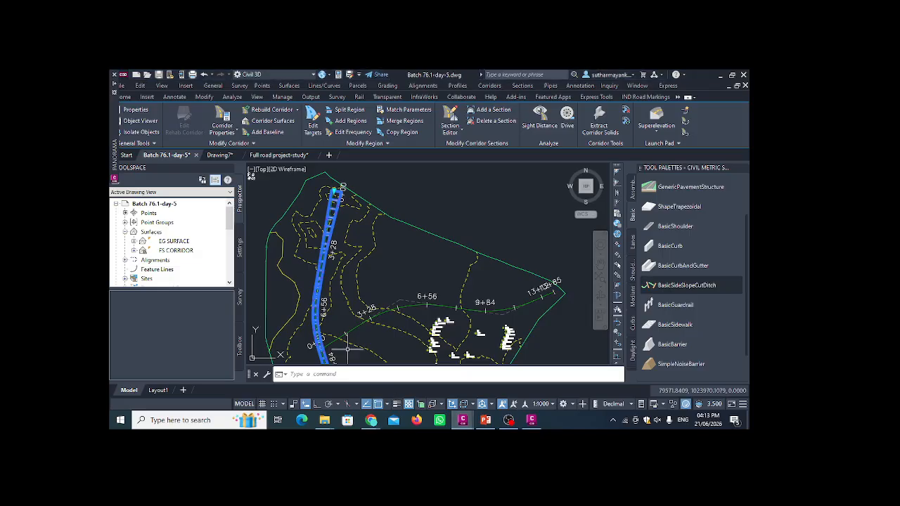
{"action": "scroll", "coordinate": [365, 241], "scroll_direction": "down", "scroll_amount": 5}
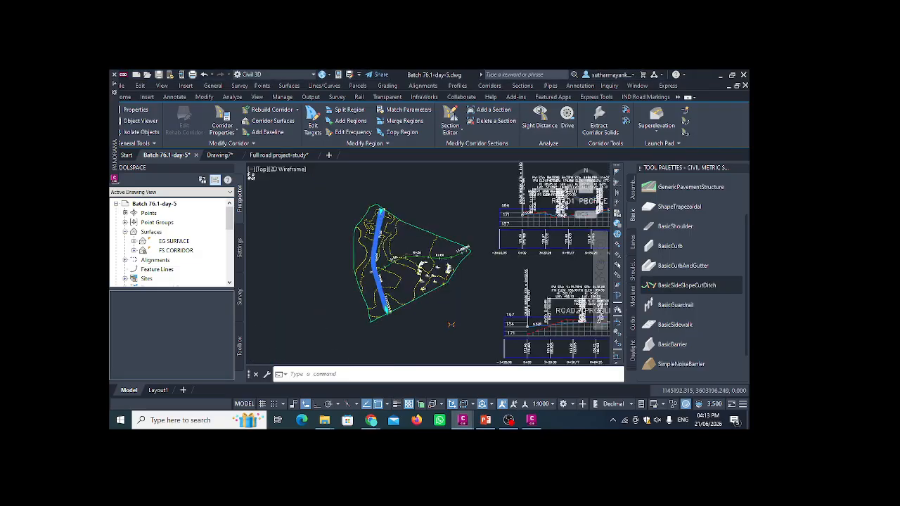
{"action": "scroll", "coordinate": [436, 291], "scroll_direction": "up", "scroll_amount": 10}
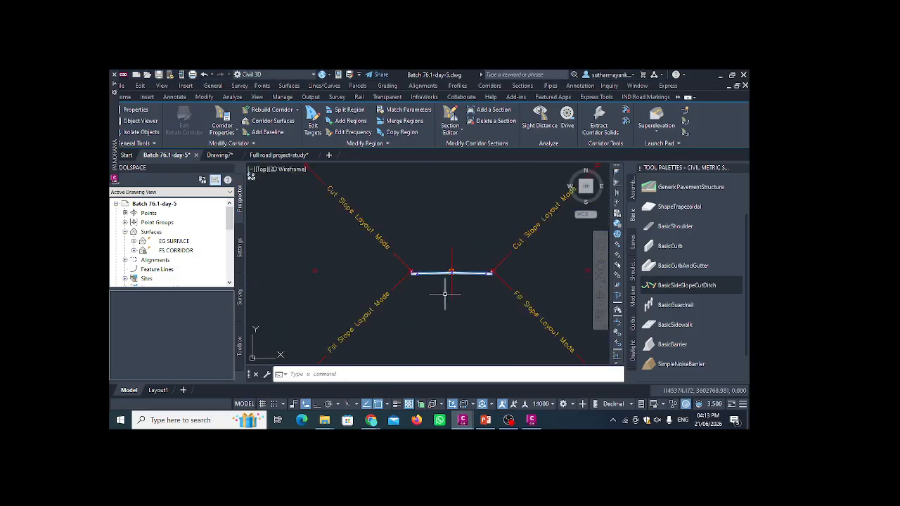
{"action": "left_click", "coordinate": [453, 284]}
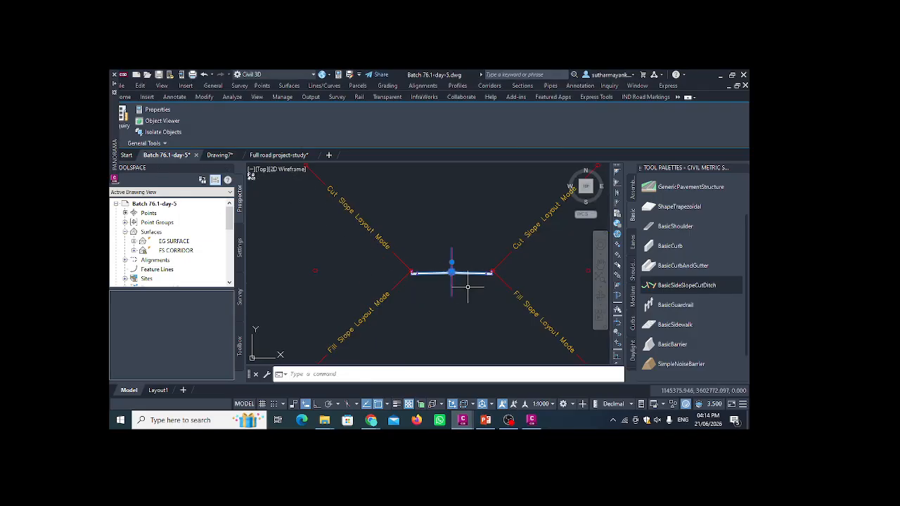
{"action": "key", "text": "Escape"}
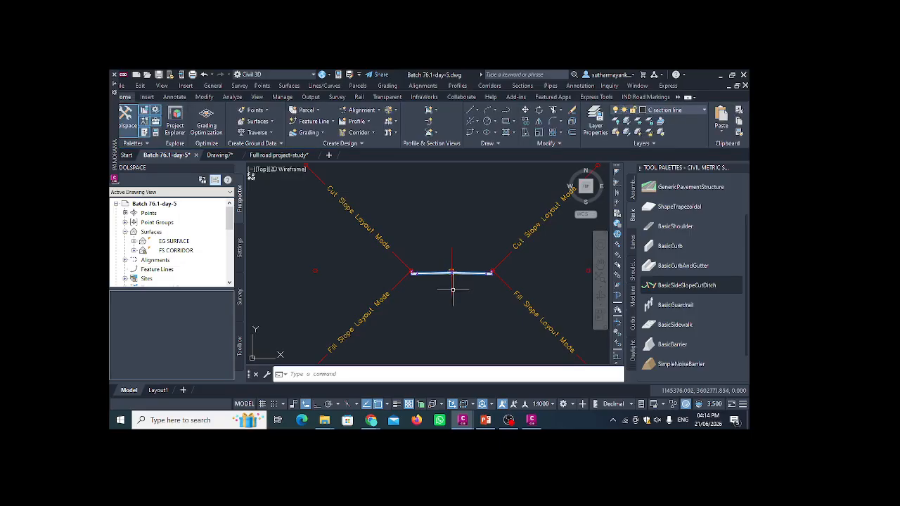
Select the assembly at its baseline and open the properties of Assembly - 1
{"action": "left_click", "coordinate": [451, 289]}
{"action": "left_click", "coordinate": [455, 287]}
{"action": "left_click", "coordinate": [446, 292]}
{"action": "left_click", "coordinate": [446, 290]}
{"action": "left_click", "coordinate": [451, 273]}
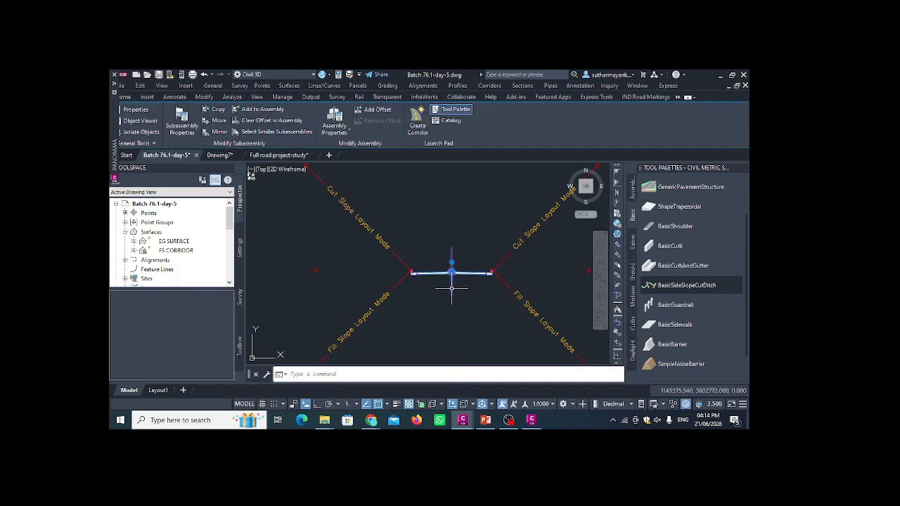
{"action": "left_click", "coordinate": [334, 130]}
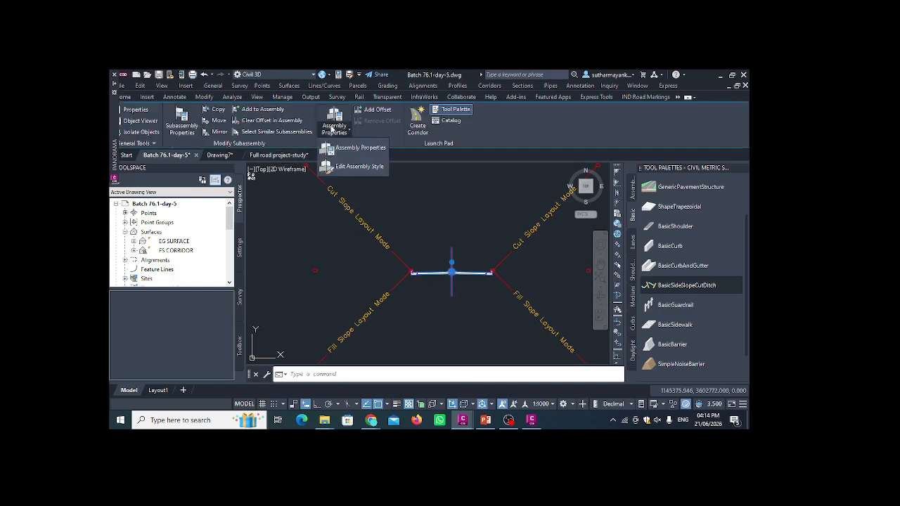
{"action": "left_click", "coordinate": [340, 147]}
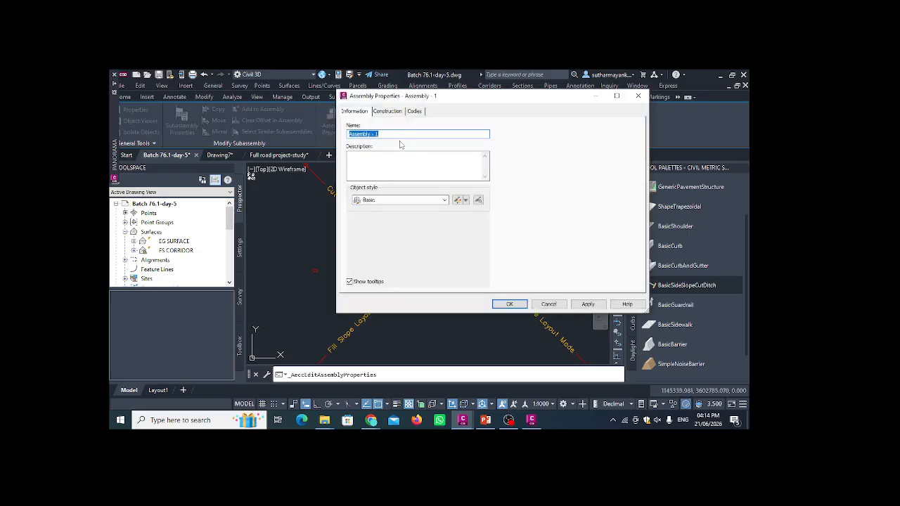
Expand the Link, Point and Shape codes of Assembly - 1 and compare them with the geometry tools in Subassembly Composer
{"action": "left_click", "coordinate": [413, 112]}
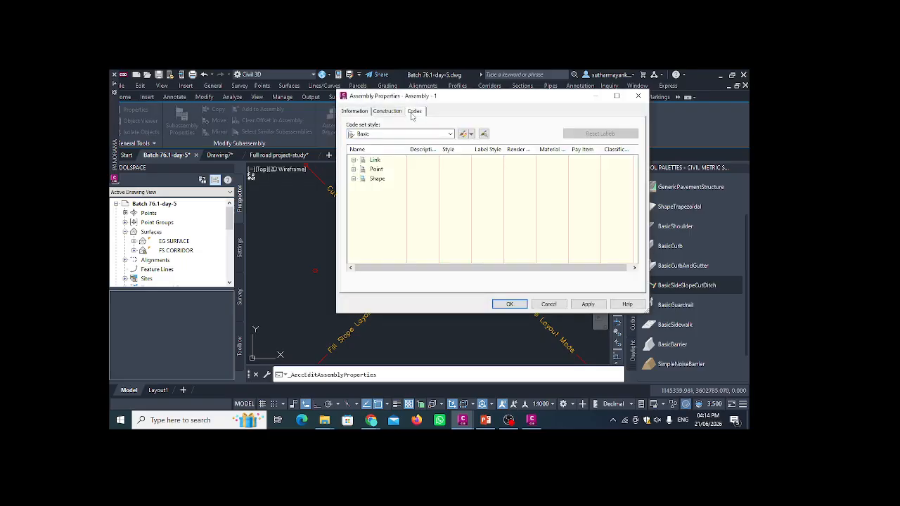
{"action": "left_click", "coordinate": [354, 160]}
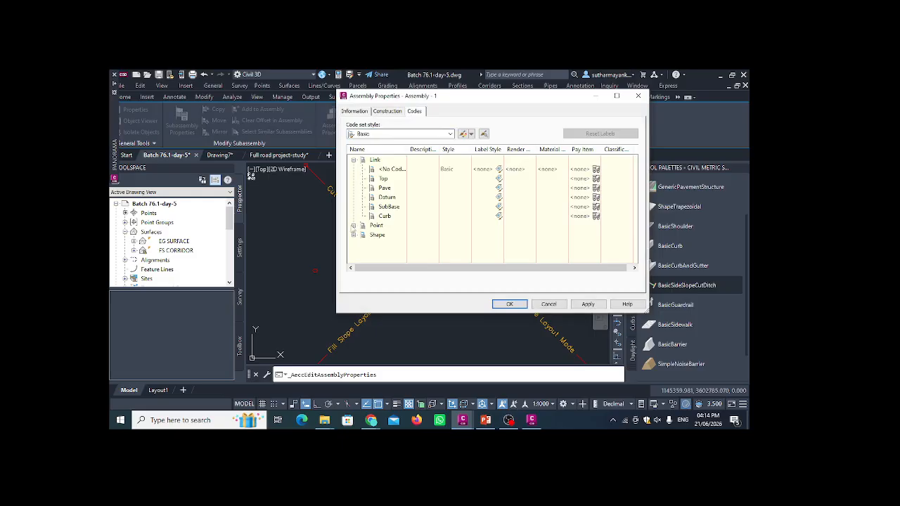
{"action": "left_click", "coordinate": [354, 223]}
{"action": "left_click", "coordinate": [355, 258]}
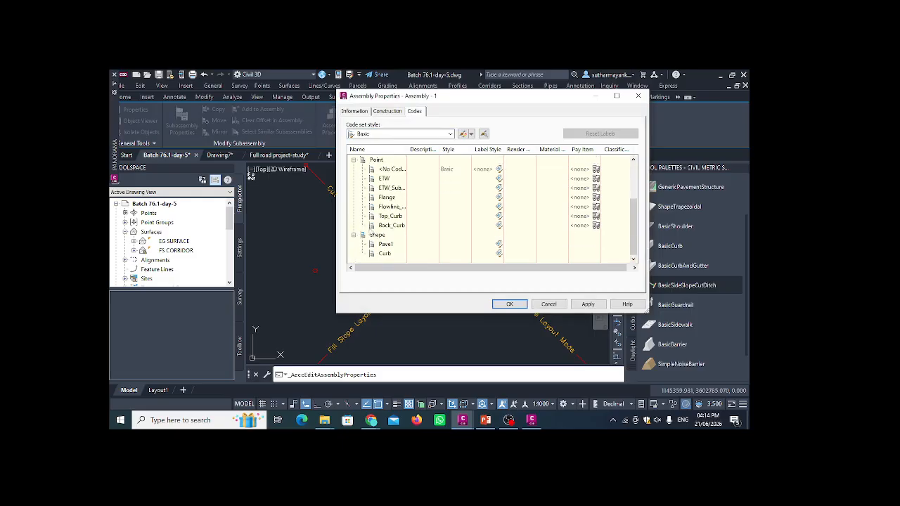
{"action": "scroll", "coordinate": [387, 244], "scroll_direction": "up", "scroll_amount": 3}
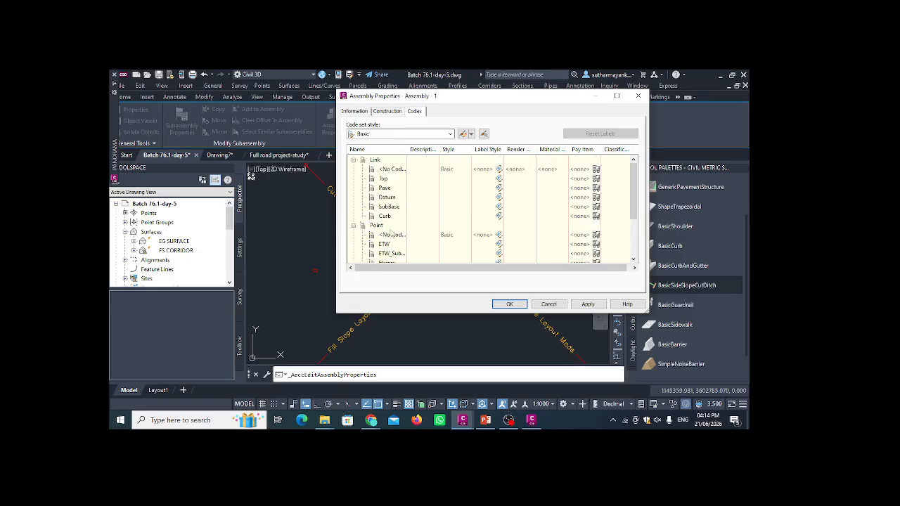
{"action": "left_click", "coordinate": [531, 420]}
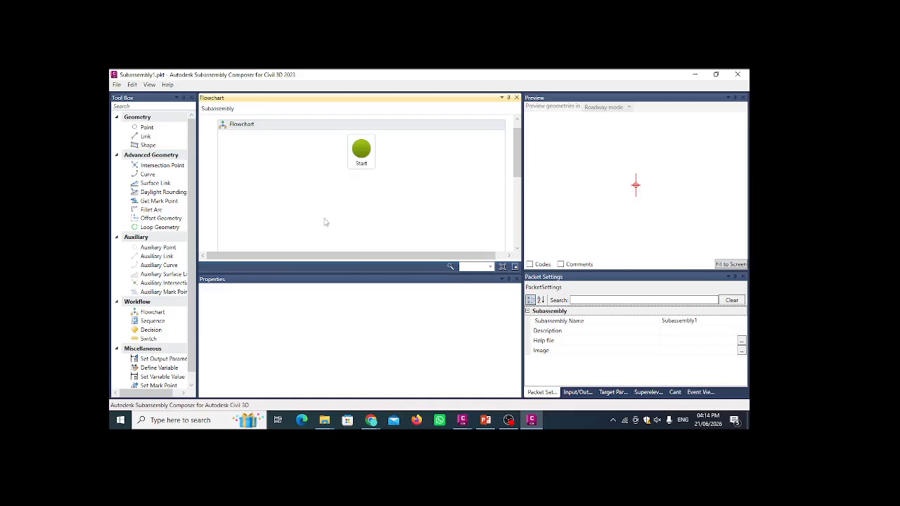
{"action": "left_click", "coordinate": [531, 420]}
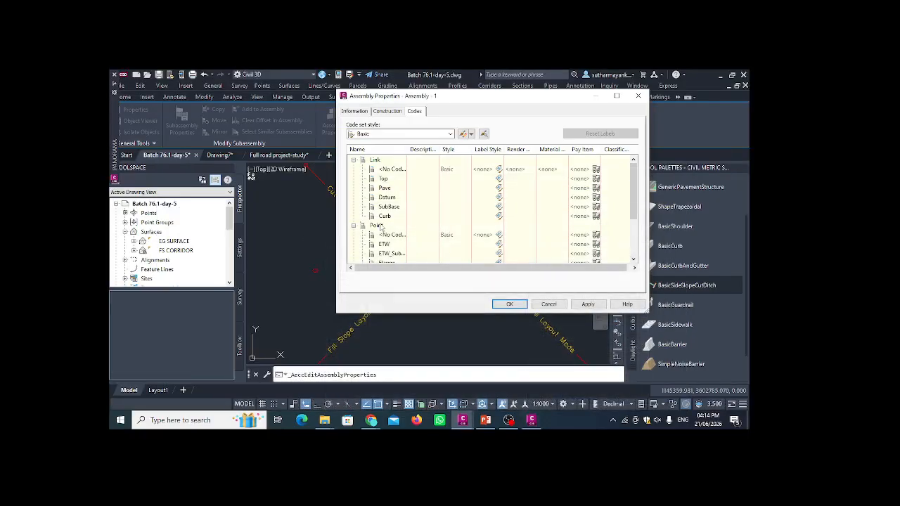
Go through the assembly's link codes one by one: Top, Pave, Datum, SubBase and Curb
{"action": "left_click", "coordinate": [375, 161]}
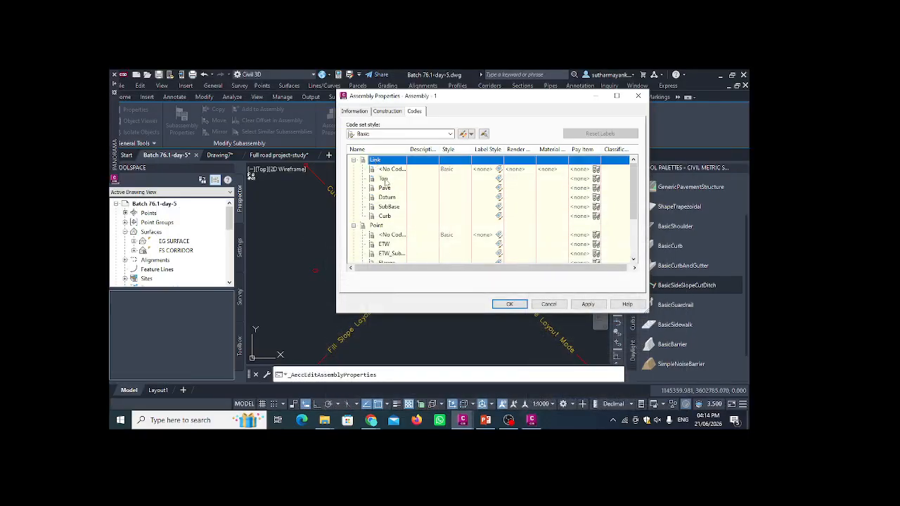
{"action": "left_click", "coordinate": [384, 180]}
{"action": "left_click", "coordinate": [385, 189]}
{"action": "left_click", "coordinate": [387, 198]}
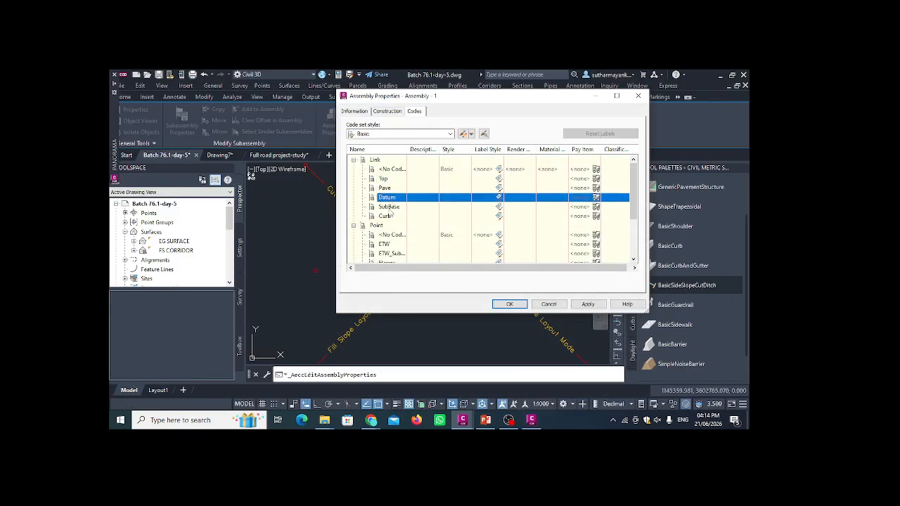
{"action": "left_click", "coordinate": [389, 209]}
{"action": "left_click", "coordinate": [389, 217]}
{"action": "left_click", "coordinate": [389, 218]}
Go through the assembly's point codes such as ETW and Flange, and its shape codes Pave1 and Curb
{"action": "scroll", "coordinate": [384, 194], "scroll_direction": "down", "scroll_amount": 1}
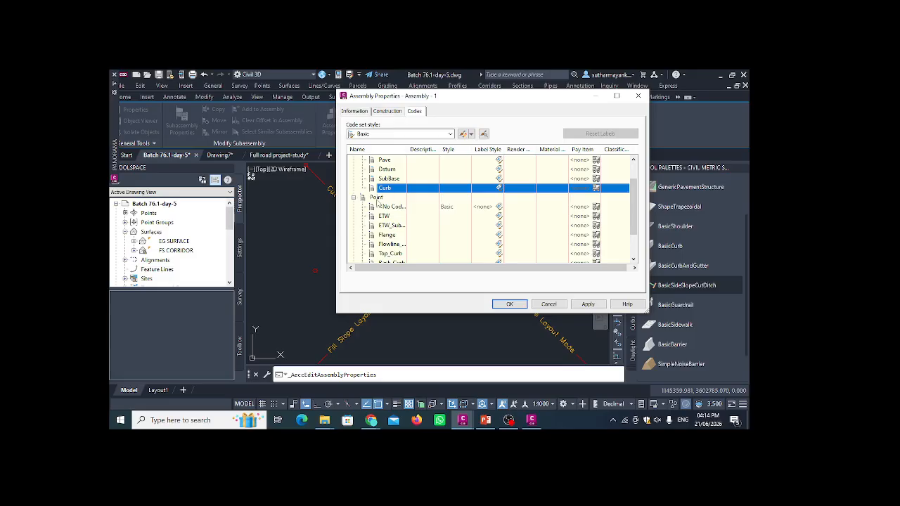
{"action": "scroll", "coordinate": [383, 203], "scroll_direction": "down", "scroll_amount": 1}
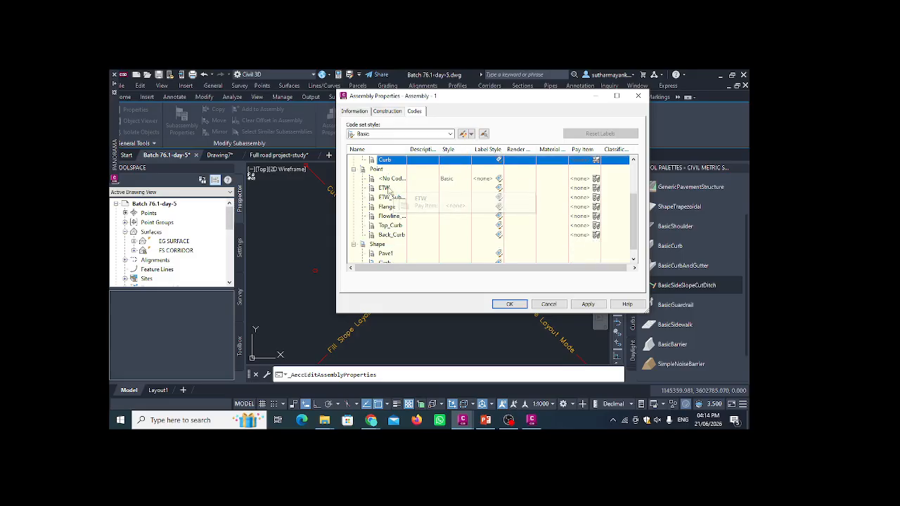
{"action": "left_click", "coordinate": [391, 189]}
{"action": "left_click", "coordinate": [396, 206]}
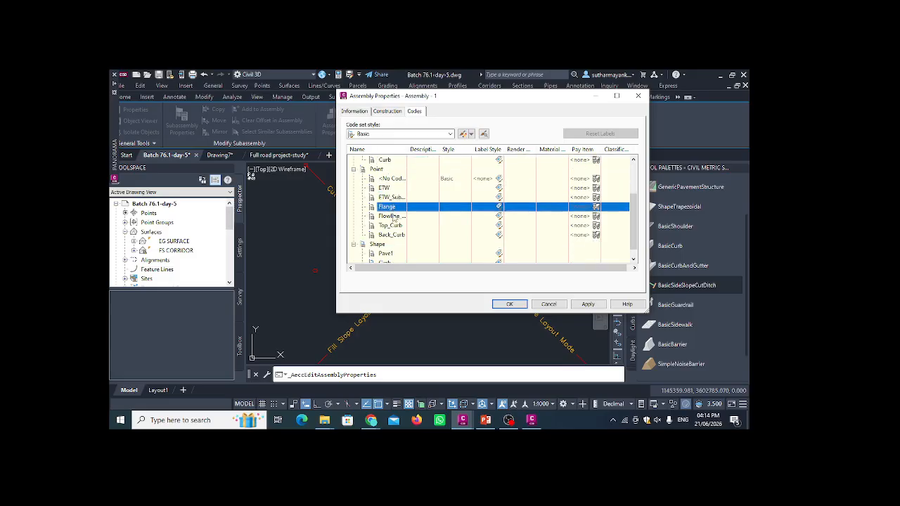
{"action": "scroll", "coordinate": [404, 207], "scroll_direction": "down", "scroll_amount": 1}
{"action": "left_click", "coordinate": [381, 236]}
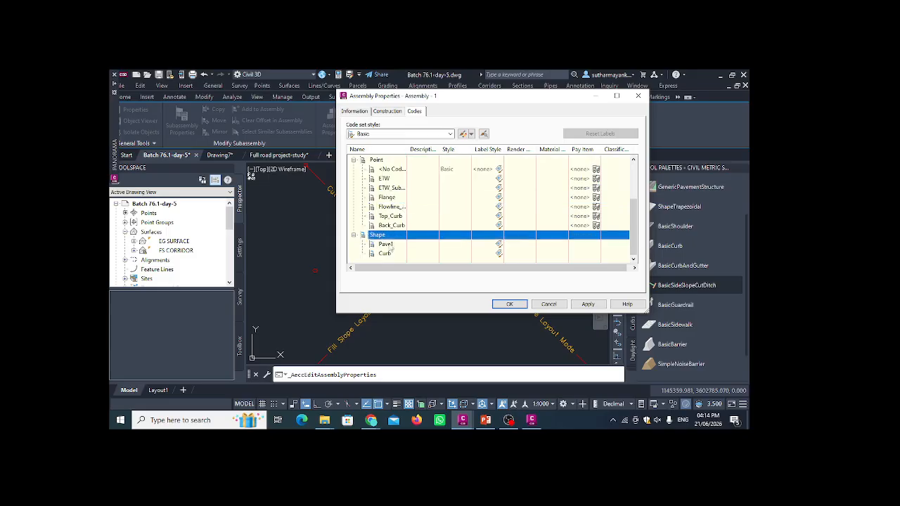
{"action": "left_click", "coordinate": [388, 254]}
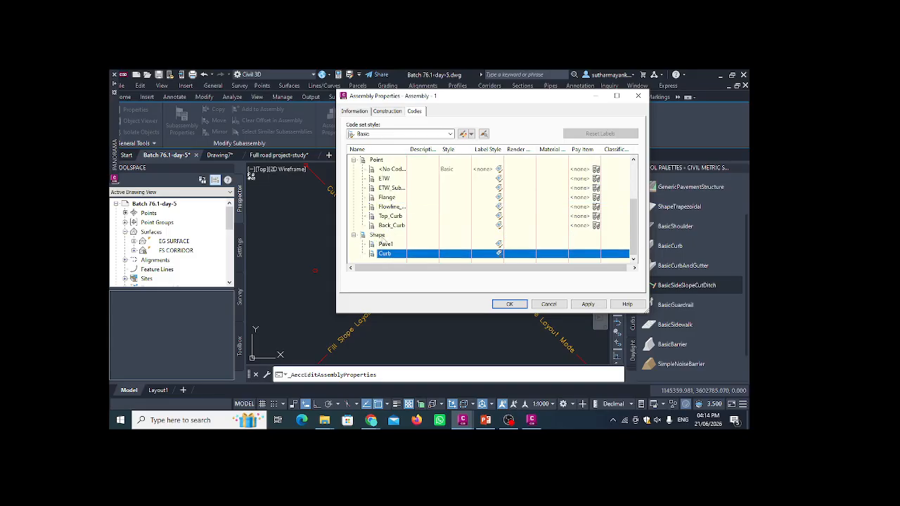
{"action": "scroll", "coordinate": [410, 219], "scroll_direction": "up", "scroll_amount": 3}
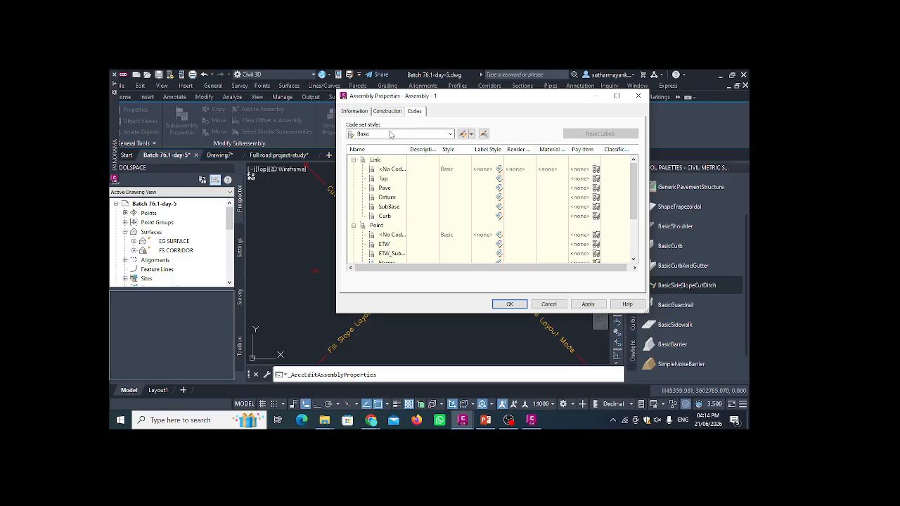
Examine the construction input values of RIGHT LANE and RIGHT CURB N GUTTER, including side, insertion point, gutter and curb dimensions
{"action": "left_click", "coordinate": [387, 112]}
{"action": "left_click", "coordinate": [407, 175]}
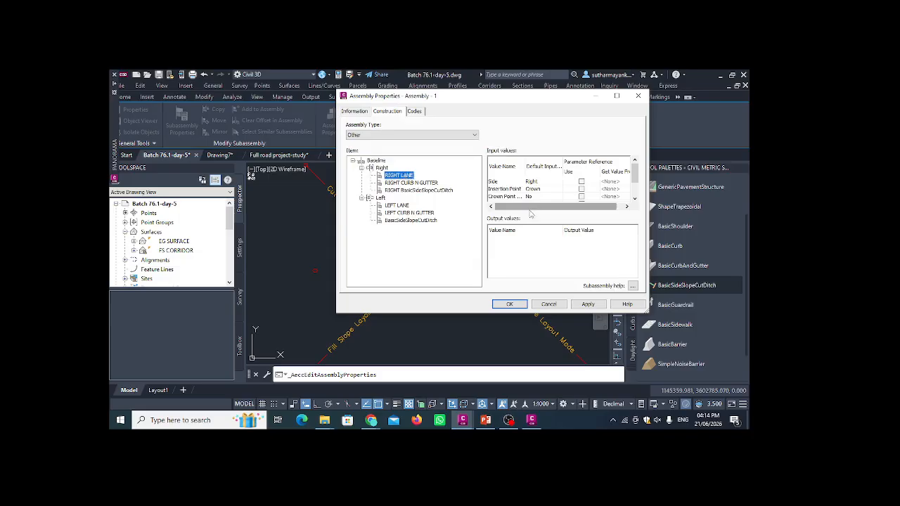
{"action": "left_click", "coordinate": [432, 184]}
{"action": "scroll", "coordinate": [543, 190], "scroll_direction": "down", "scroll_amount": 1}
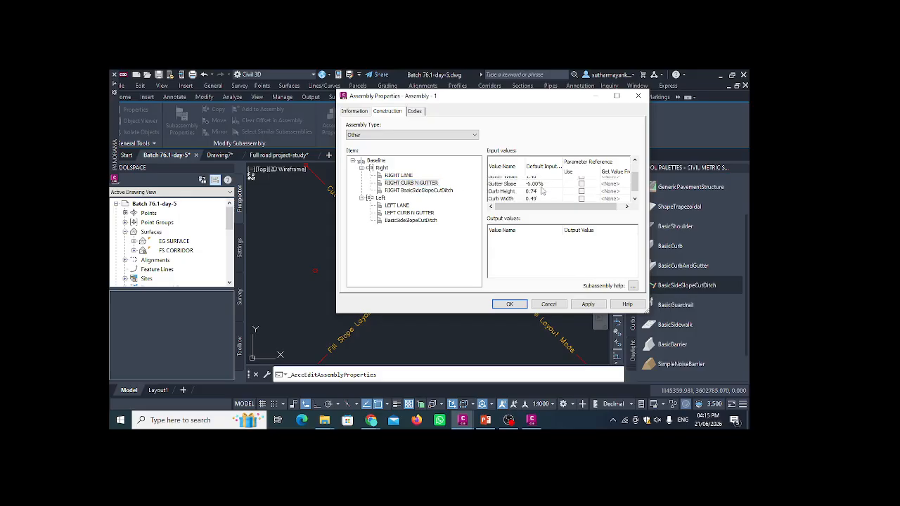
{"action": "scroll", "coordinate": [542, 190], "scroll_direction": "up", "scroll_amount": 2}
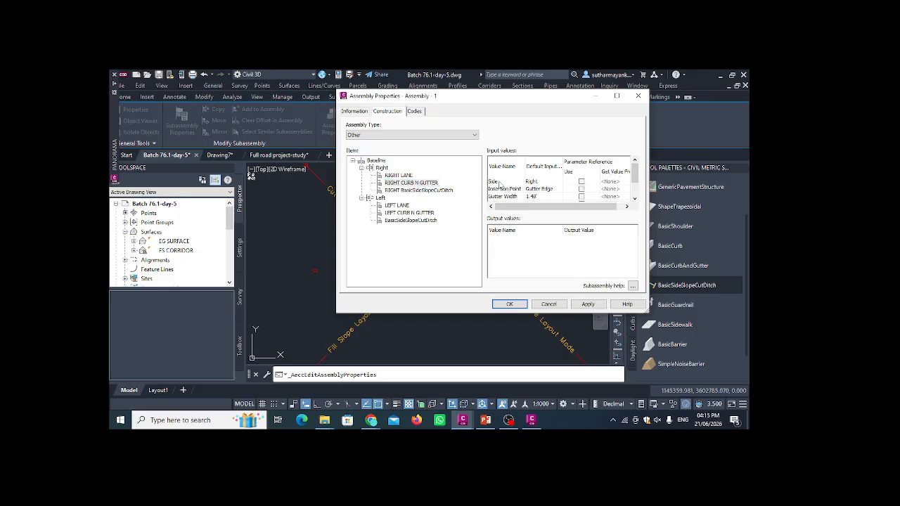
{"action": "scroll", "coordinate": [531, 181], "scroll_direction": "down", "scroll_amount": 1}
{"action": "scroll", "coordinate": [525, 184], "scroll_direction": "up", "scroll_amount": 1}
{"action": "scroll", "coordinate": [542, 190], "scroll_direction": "down", "scroll_amount": 1}
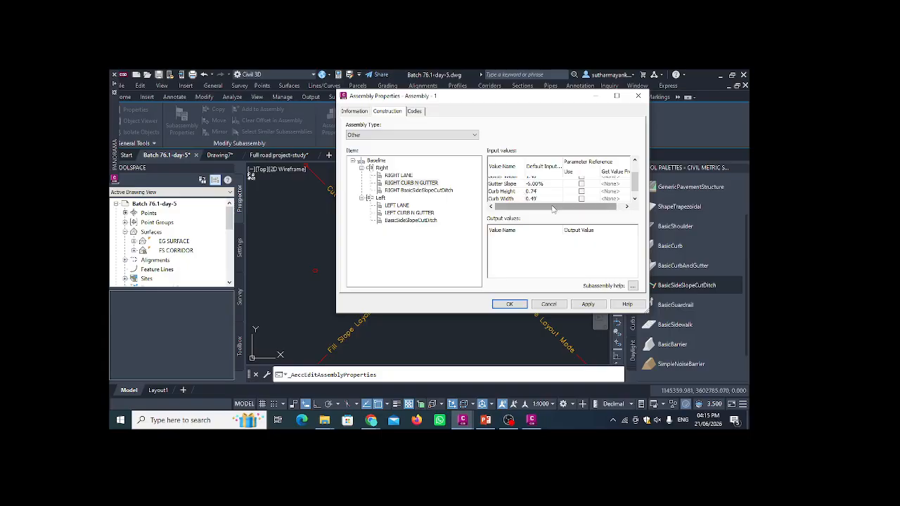
{"action": "left_click_drag", "start_coordinate": [553, 208], "coordinate": [598, 209]}
{"action": "scroll", "coordinate": [606, 188], "scroll_direction": "up", "scroll_amount": 1}
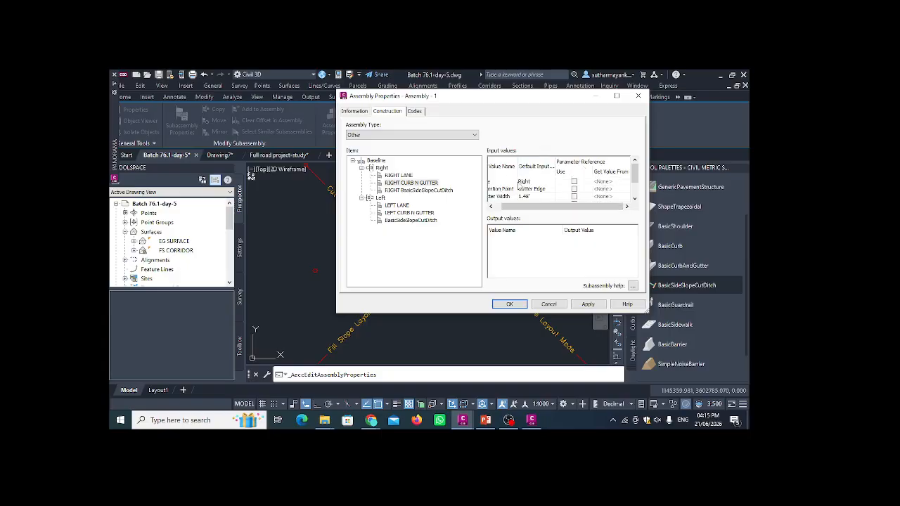
Review the Information, Construction and Codes sections of the assembly properties in turn
{"action": "left_click", "coordinate": [356, 113]}
{"action": "left_click", "coordinate": [388, 113]}
{"action": "left_click", "coordinate": [415, 113]}
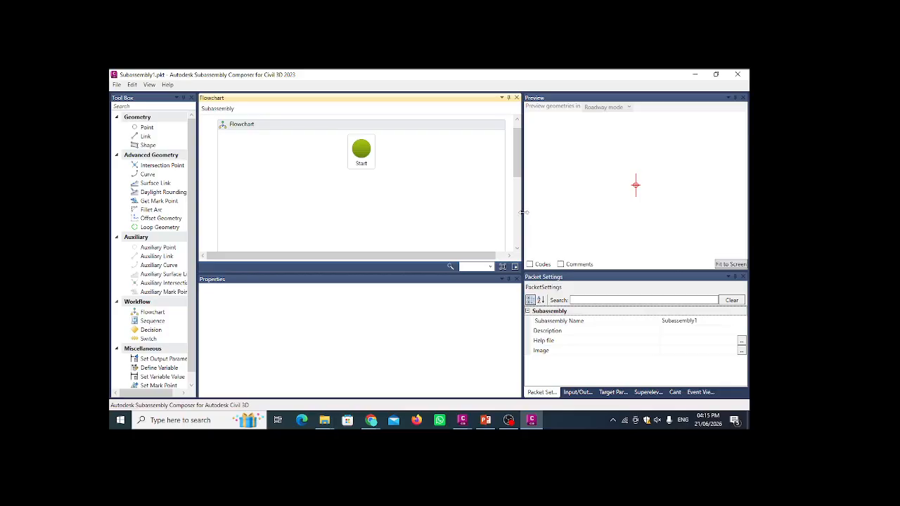
In Subassembly Composer, widen the Preview and Packet Settings area, make the Preview slightly taller, and display the input/output parameters
{"action": "left_click_drag", "start_coordinate": [528, 212], "coordinate": [502, 211]}
{"action": "mouse_move", "coordinate": [456, 277]}
{"action": "left_mouse_down"}
{"action": "mouse_move", "coordinate": [453, 249]}
{"action": "mouse_move", "coordinate": [457, 277]}
{"action": "left_mouse_up"}
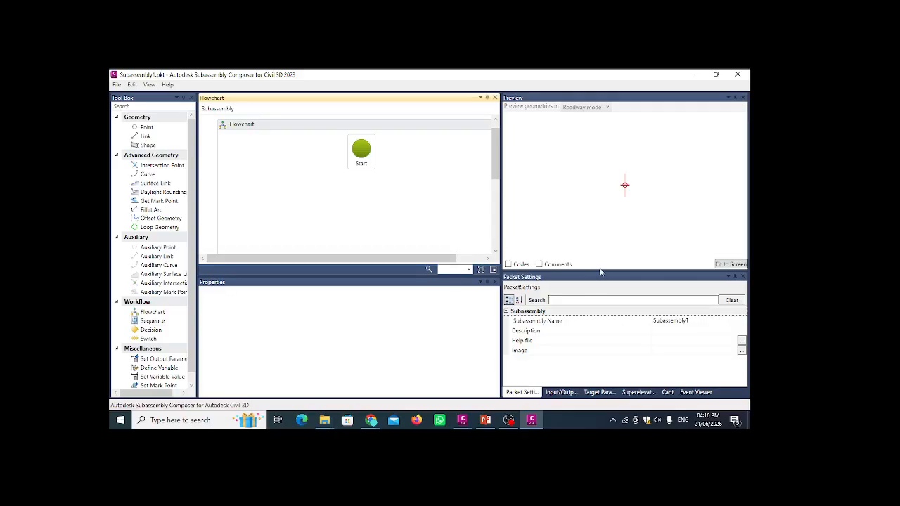
{"action": "left_click_drag", "start_coordinate": [599, 271], "coordinate": [568, 274]}
{"action": "left_click", "coordinate": [564, 285]}
{"action": "left_click", "coordinate": [551, 269]}
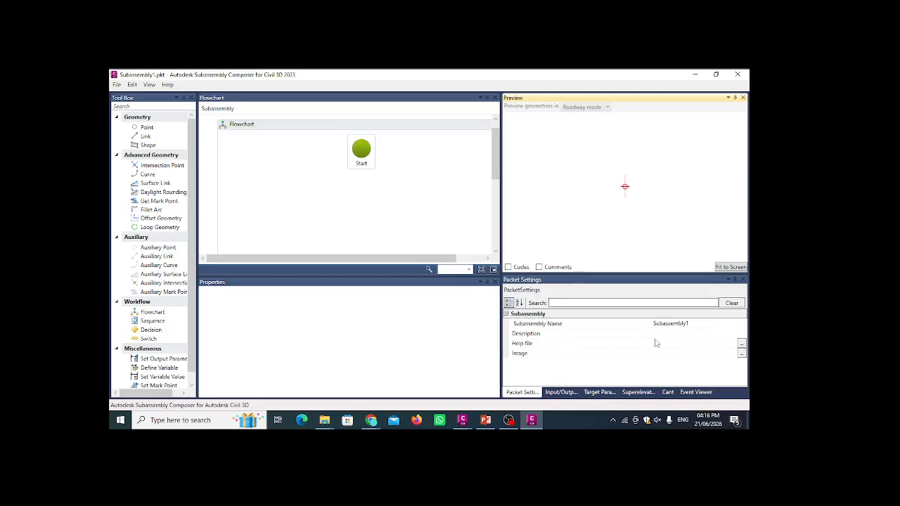
{"action": "left_click", "coordinate": [561, 392]}
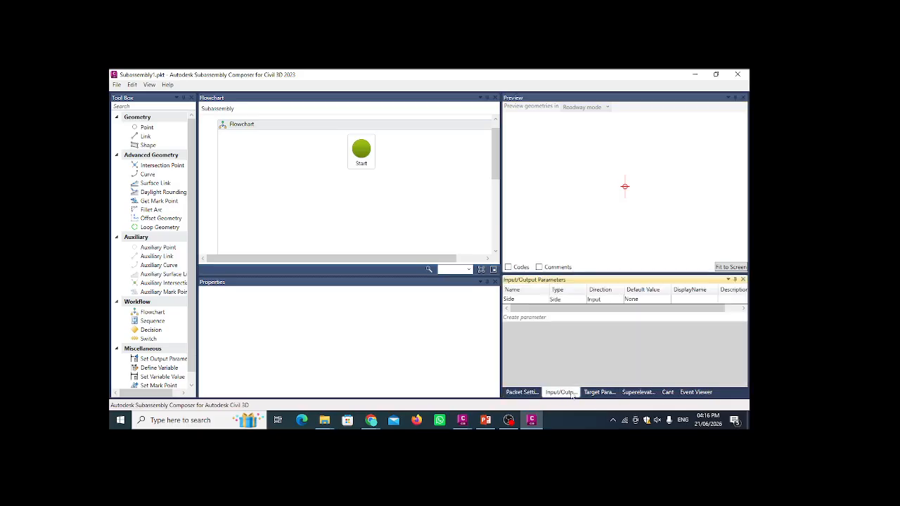
{"action": "left_click", "coordinate": [592, 395]}
{"action": "left_click", "coordinate": [638, 393]}
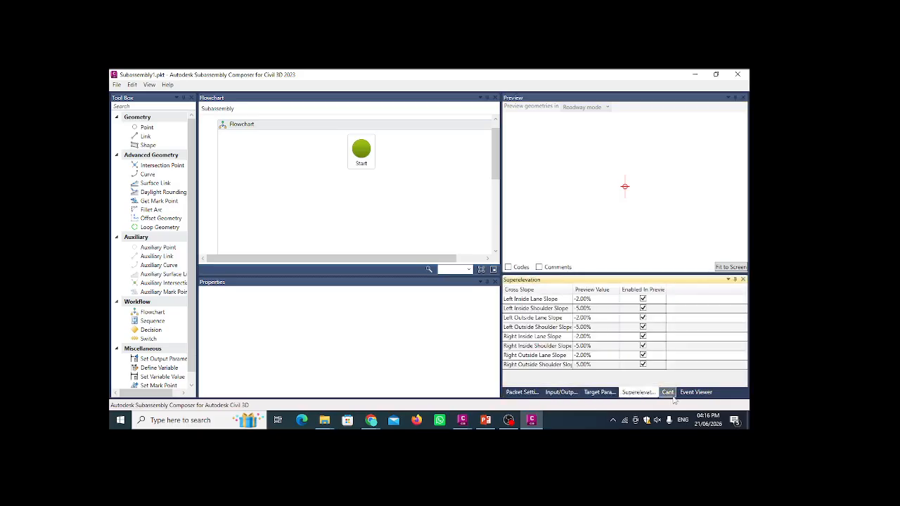
{"action": "left_click", "coordinate": [668, 392]}
{"action": "left_click", "coordinate": [696, 393]}
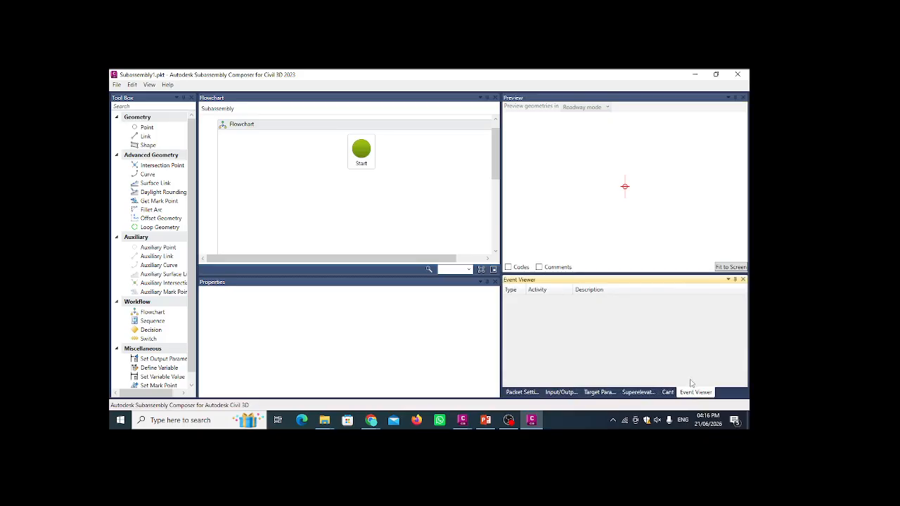
Set the default value of the Side input parameter to Right
{"action": "left_click", "coordinate": [558, 396]}
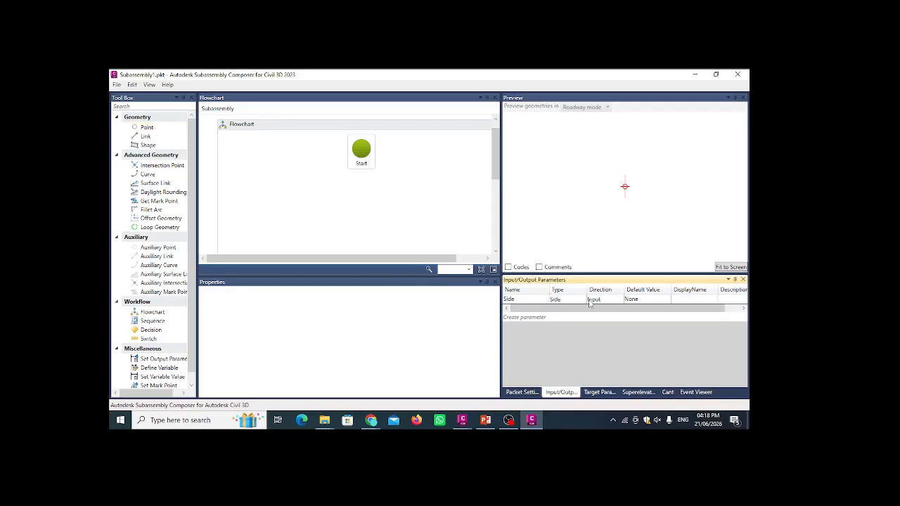
{"action": "left_click", "coordinate": [641, 299]}
{"action": "left_click", "coordinate": [641, 300]}
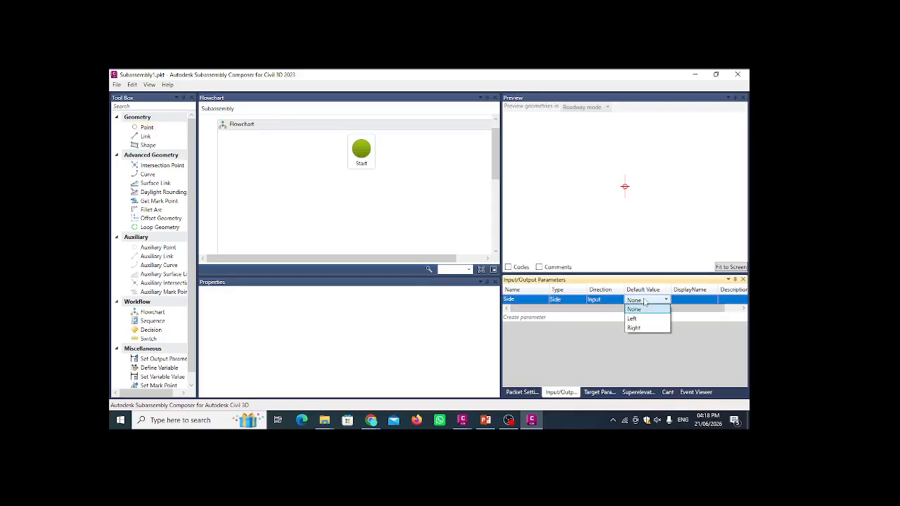
{"action": "left_click", "coordinate": [634, 328]}
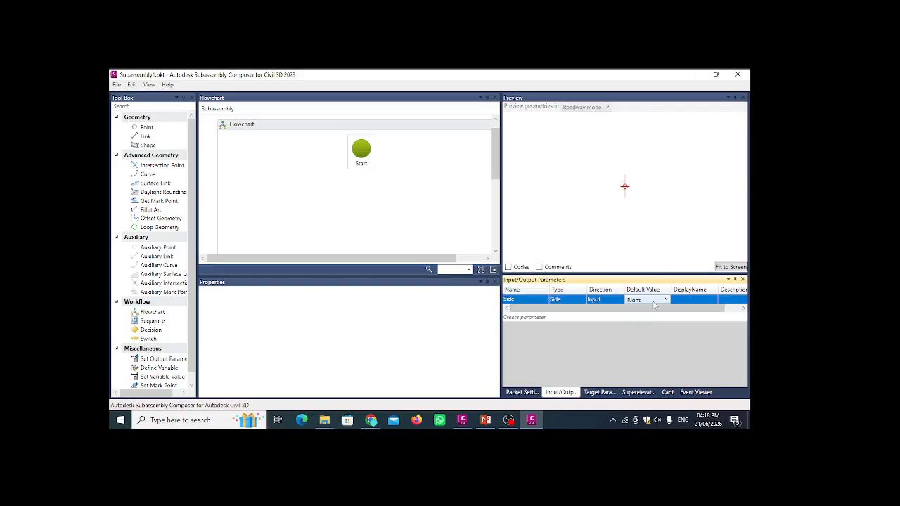
Try to rename the subassembly as "BATCH %.1" in the packet settings
{"action": "left_click", "coordinate": [527, 394]}
{"action": "left_click", "coordinate": [659, 328]}
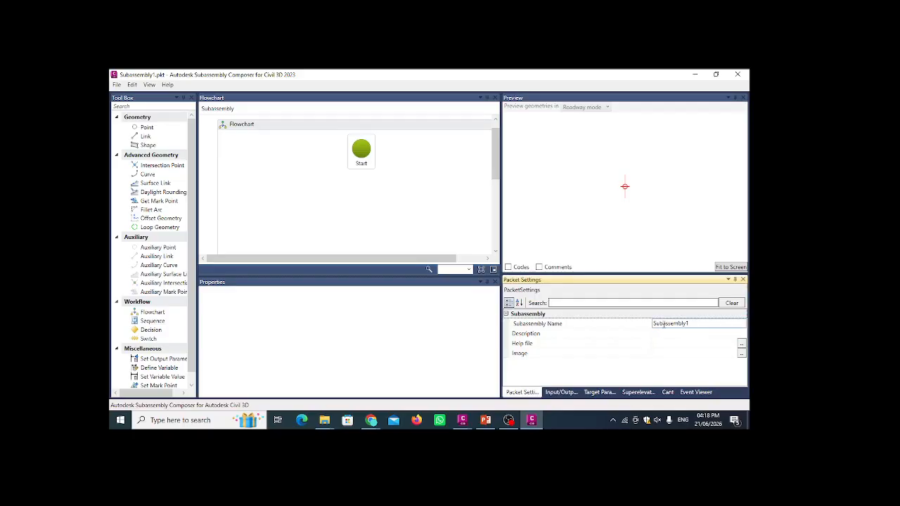
{"action": "left_click", "coordinate": [666, 325]}
{"action": "left_click", "coordinate": [690, 324]}
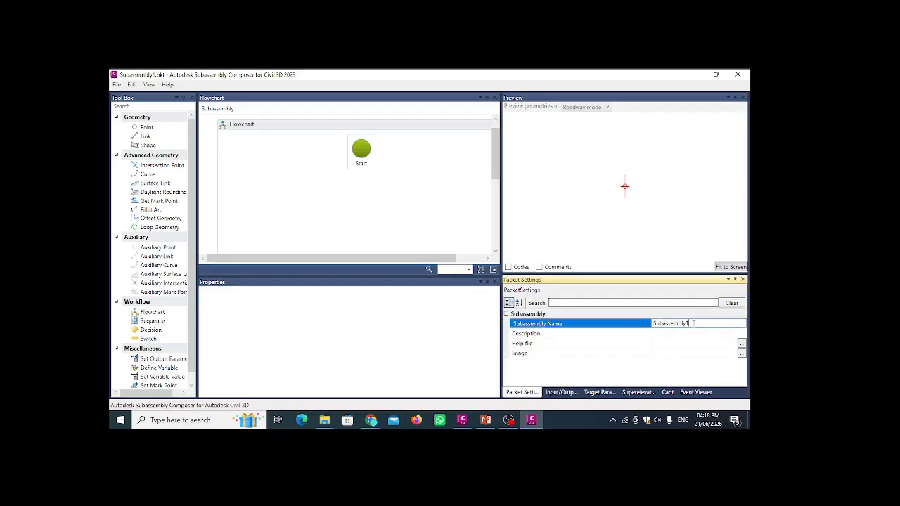
{"action": "left_click_drag", "start_coordinate": [693, 324], "coordinate": [656, 330]}
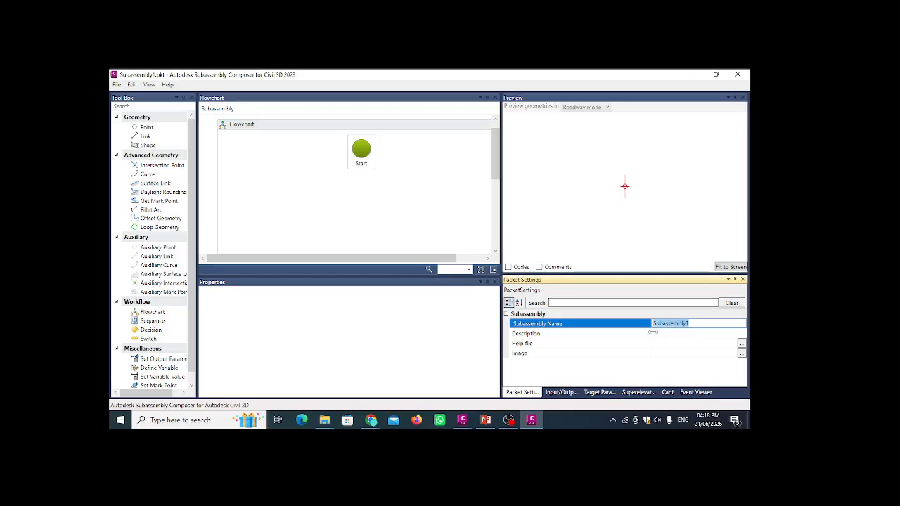
{"action": "type", "text": "BATCH"}
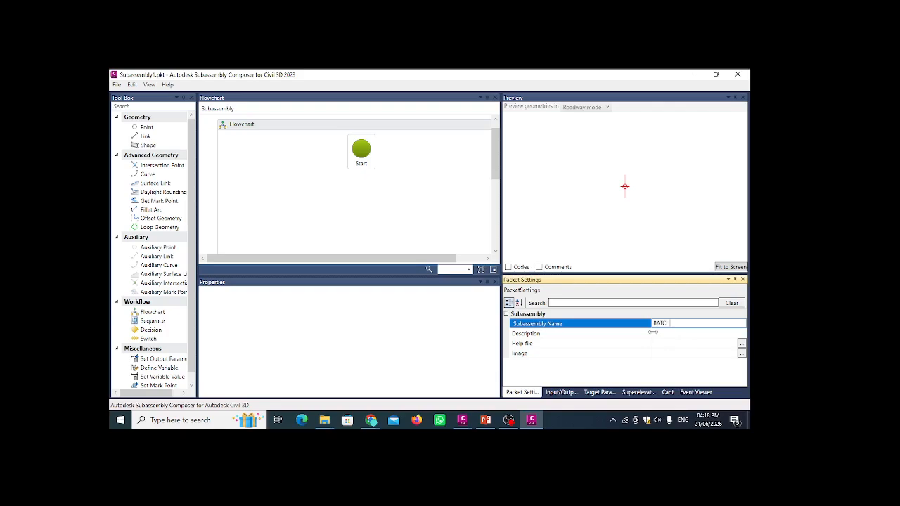
{"action": "type", "text": " %.1"}
{"action": "left_click", "coordinate": [562, 393]}
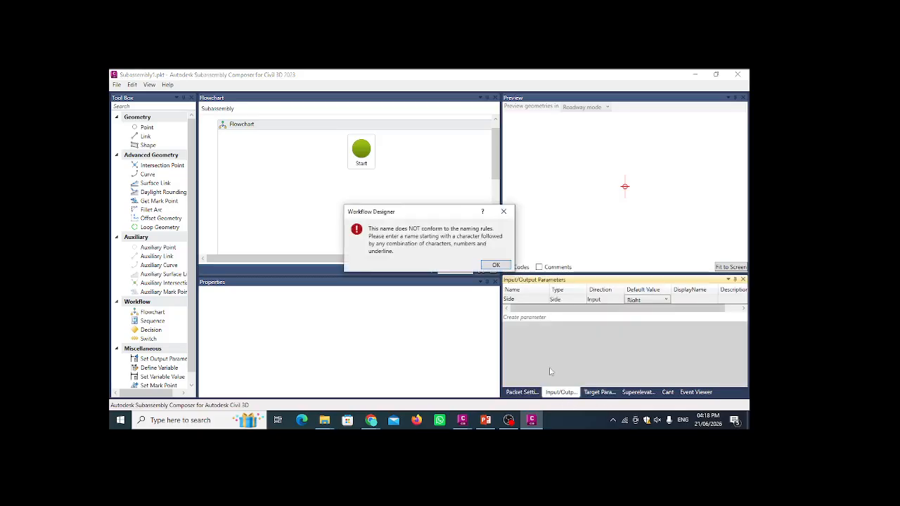
{"action": "left_click", "coordinate": [496, 266]}
Rename the subassembly as BATCH76 in the packet settings
{"action": "left_click", "coordinate": [522, 392]}
{"action": "double_click", "coordinate": [654, 326]}
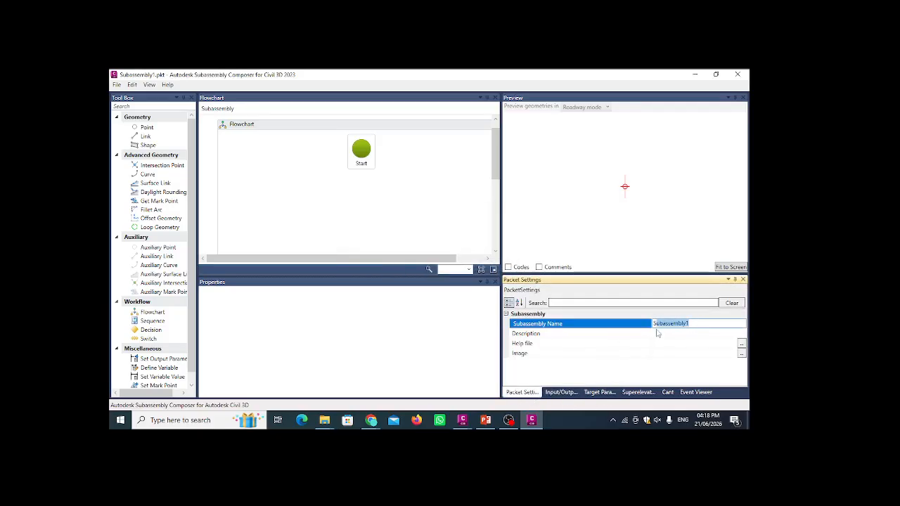
{"action": "type", "text": "BATCH76"}
{"action": "left_click", "coordinate": [560, 394]}
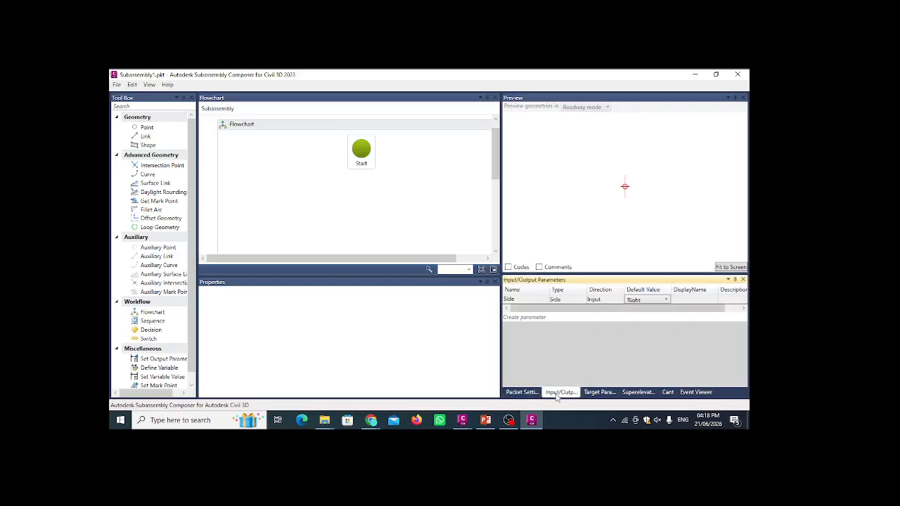
{"action": "left_click", "coordinate": [515, 395]}
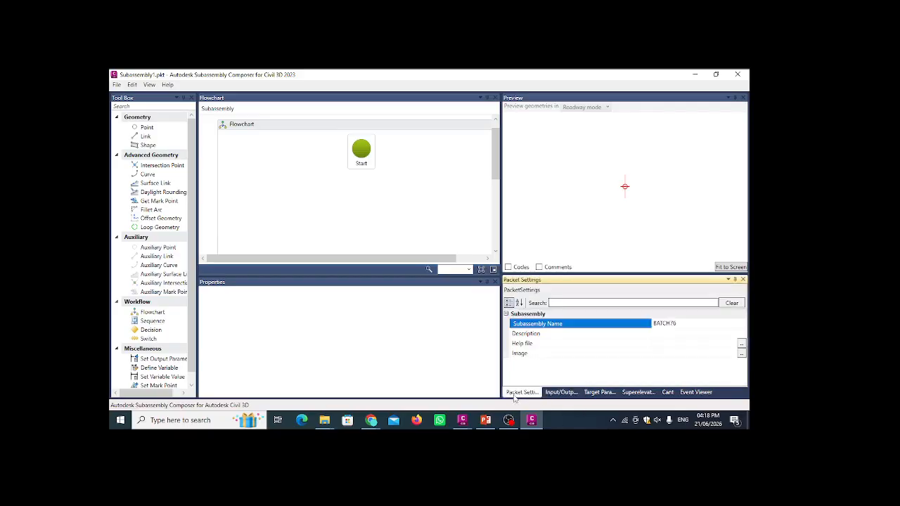
{"action": "left_click", "coordinate": [568, 336]}
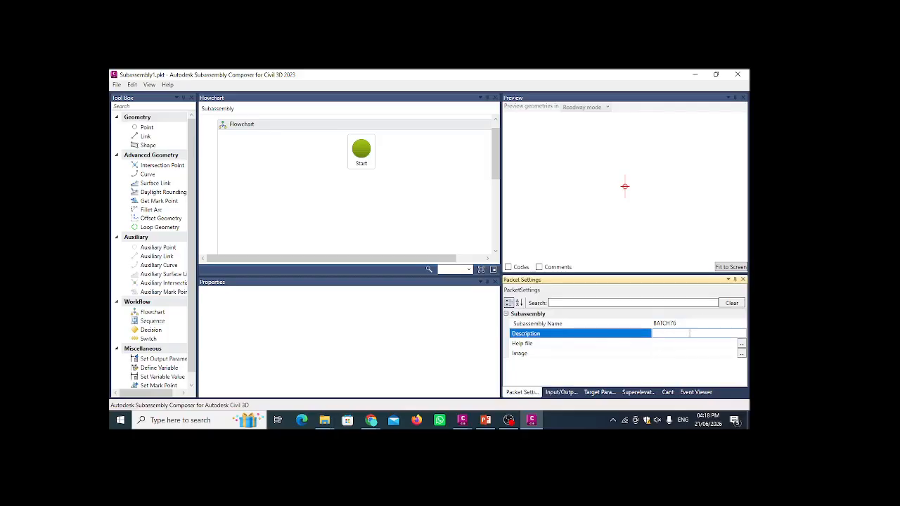
{"action": "left_click", "coordinate": [603, 345]}
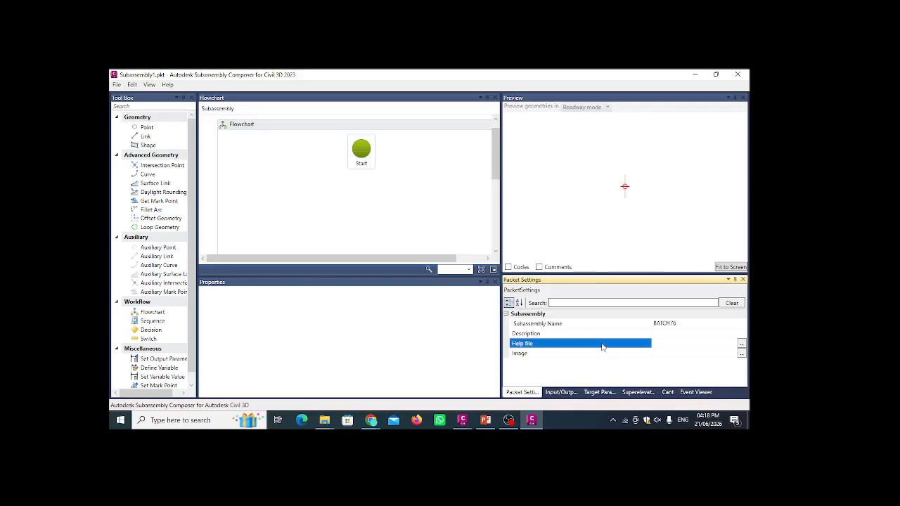
{"action": "left_click", "coordinate": [741, 344]}
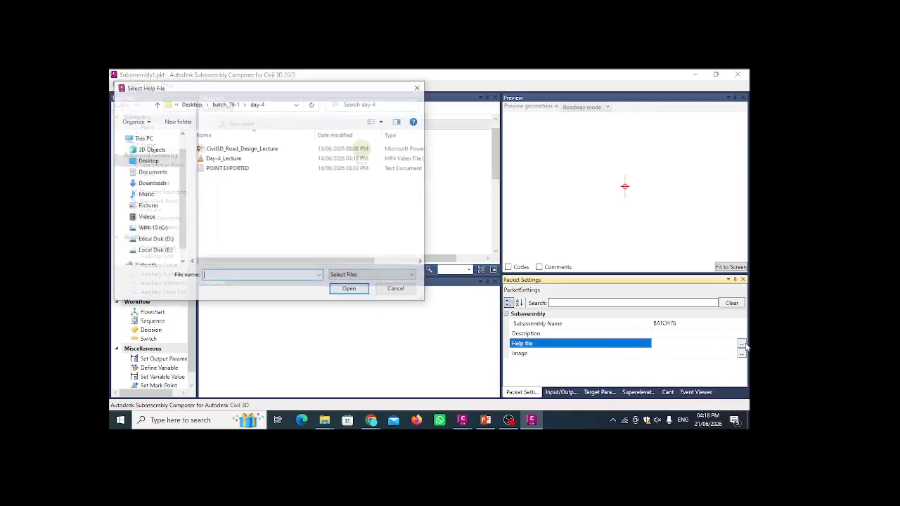
{"action": "left_click", "coordinate": [418, 87]}
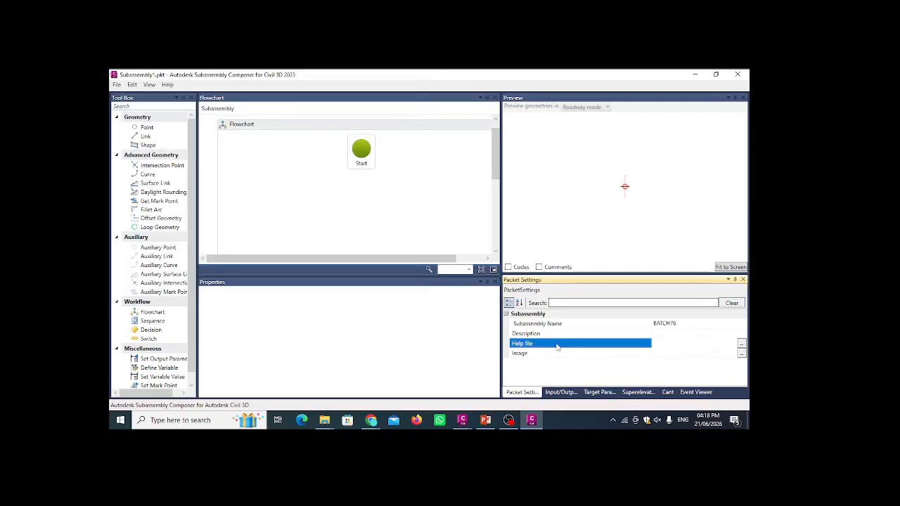
{"action": "left_click", "coordinate": [547, 354]}
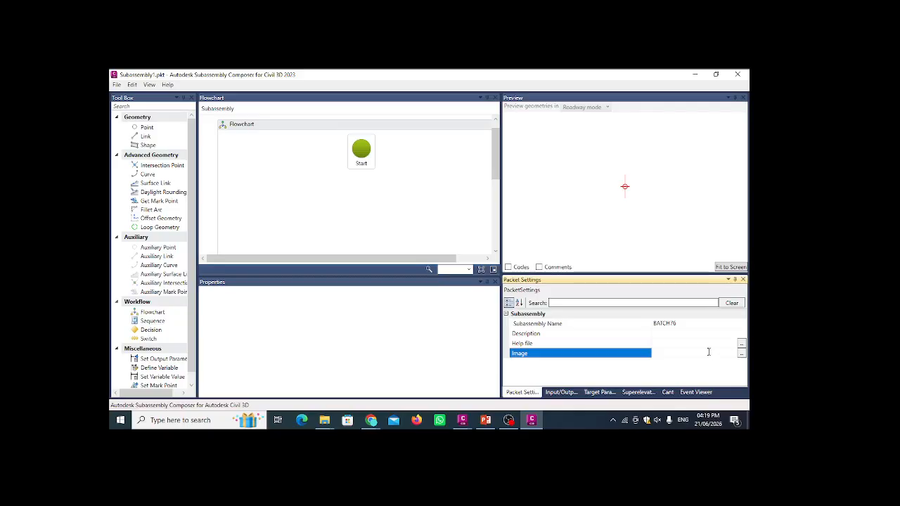
Choose Right again as the Side parameter's default value and check the target parameters
{"action": "left_click", "coordinate": [561, 392]}
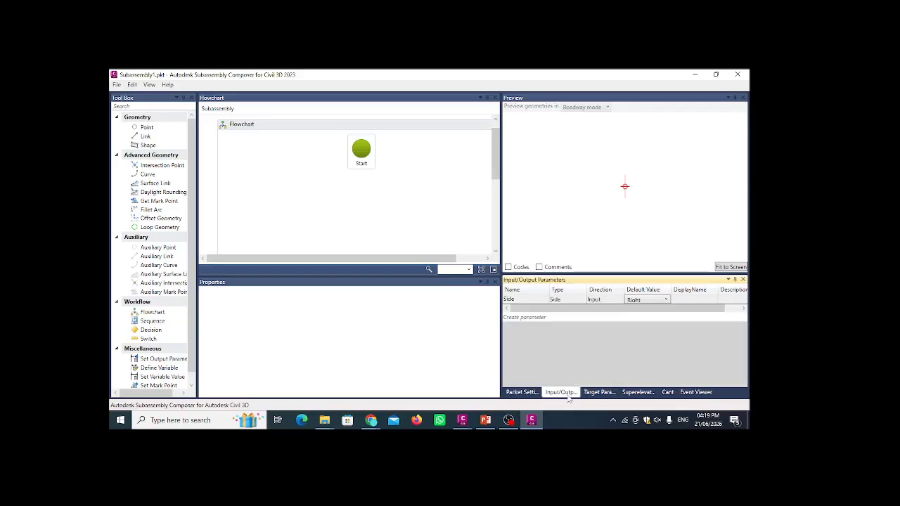
{"action": "left_click", "coordinate": [660, 302]}
{"action": "left_click", "coordinate": [652, 331]}
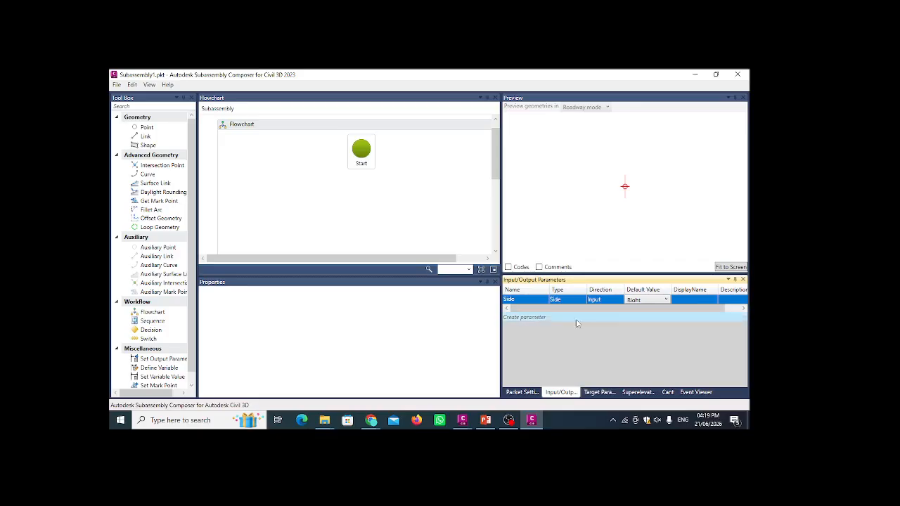
{"action": "left_click", "coordinate": [599, 394]}
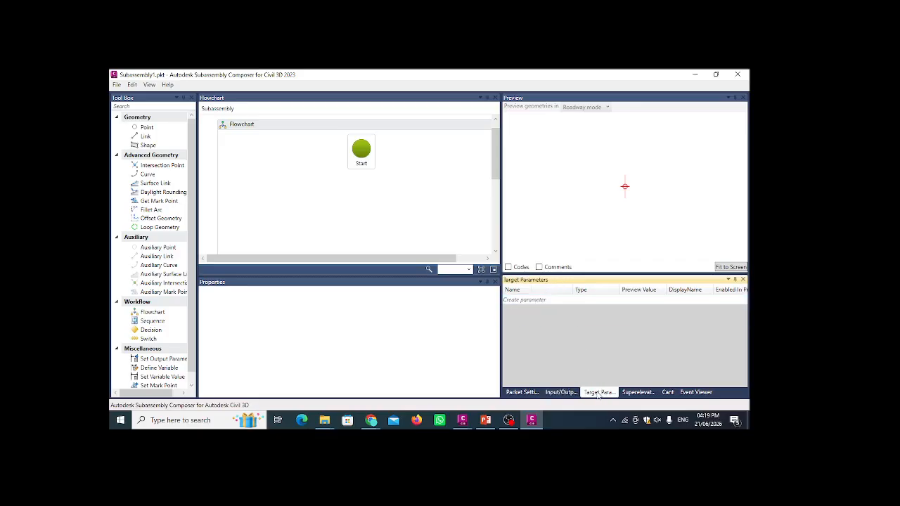
{"action": "left_click", "coordinate": [567, 394]}
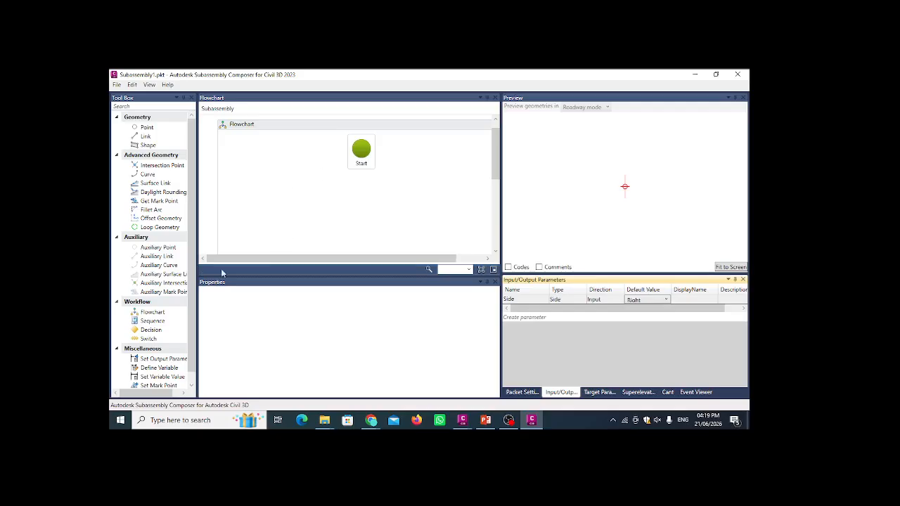
Add a Sequence connected below the flowchart's Start node and open it
{"action": "left_click", "coordinate": [159, 325]}
{"action": "left_click_drag", "start_coordinate": [158, 325], "coordinate": [331, 206]}
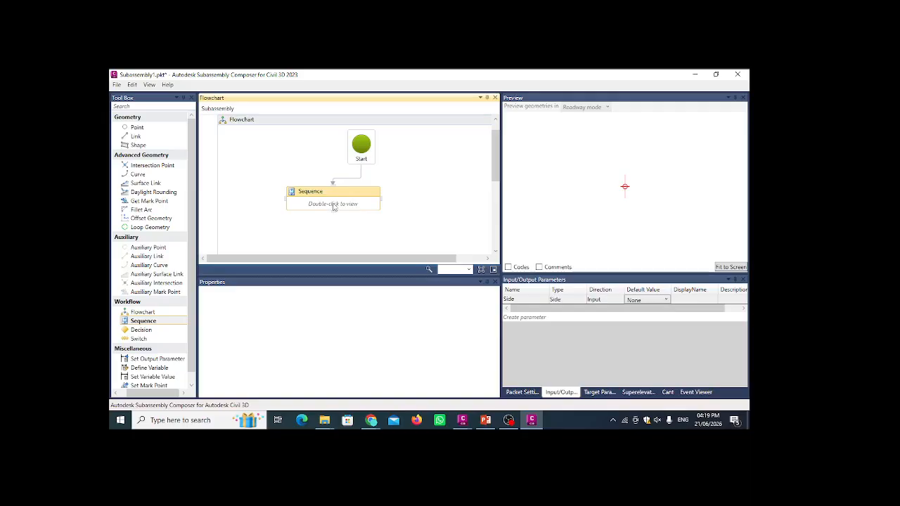
{"action": "double_click", "coordinate": [332, 205]}
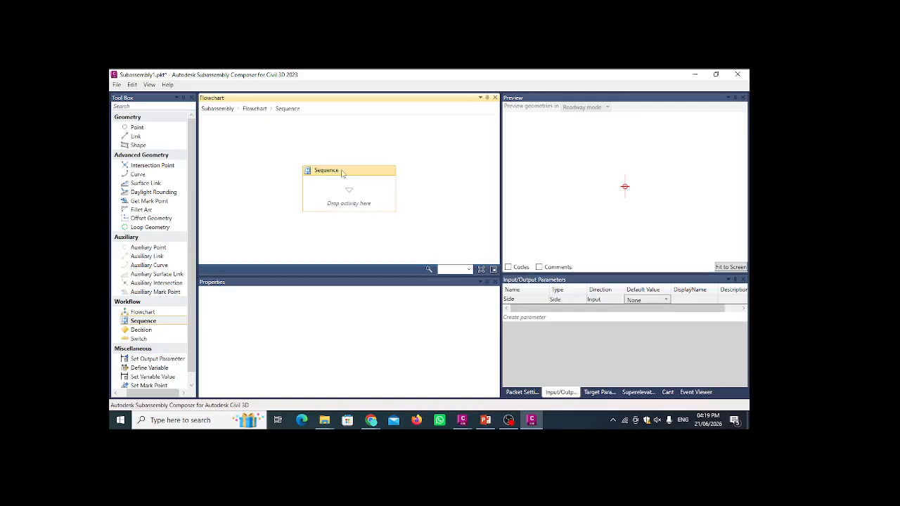
{"action": "right_click", "coordinate": [343, 174]}
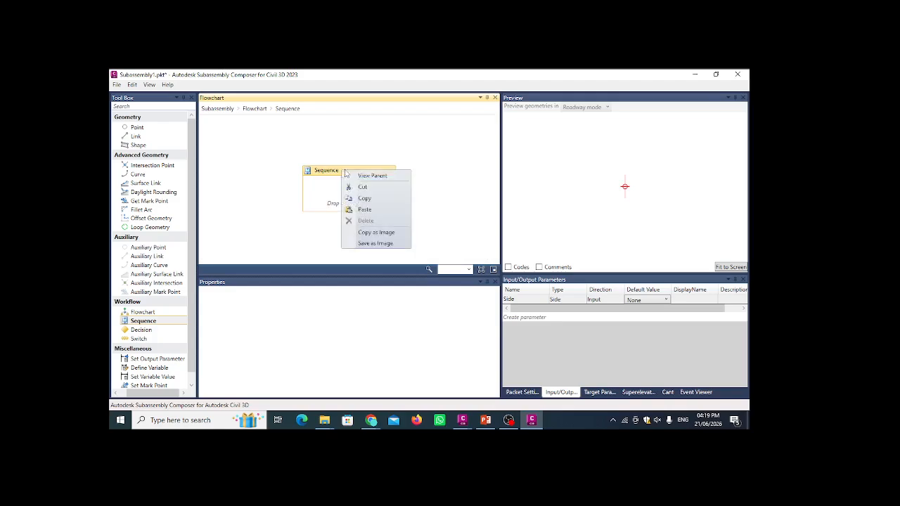
{"action": "left_click", "coordinate": [268, 182]}
Undo the Sequence and its connection to the Start node
{"action": "key", "text": "ctrl+z"}
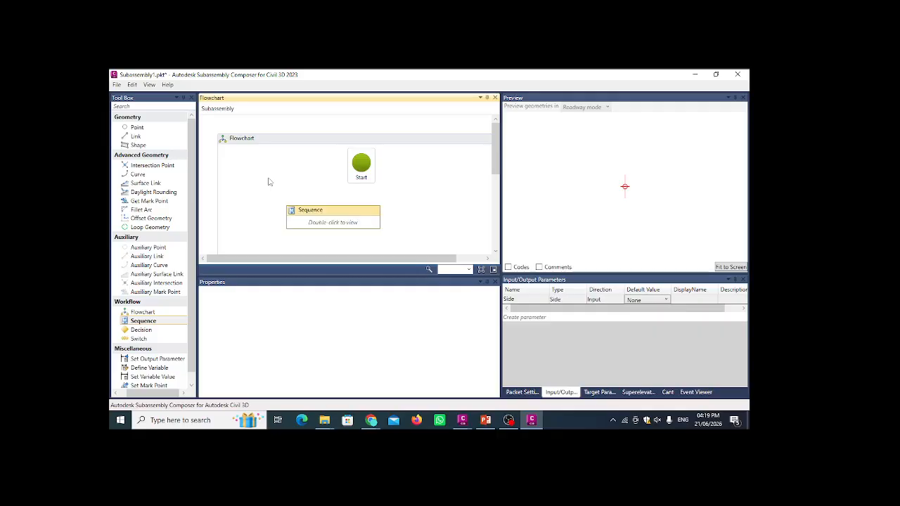
{"action": "key", "text": "ctrl+z"}
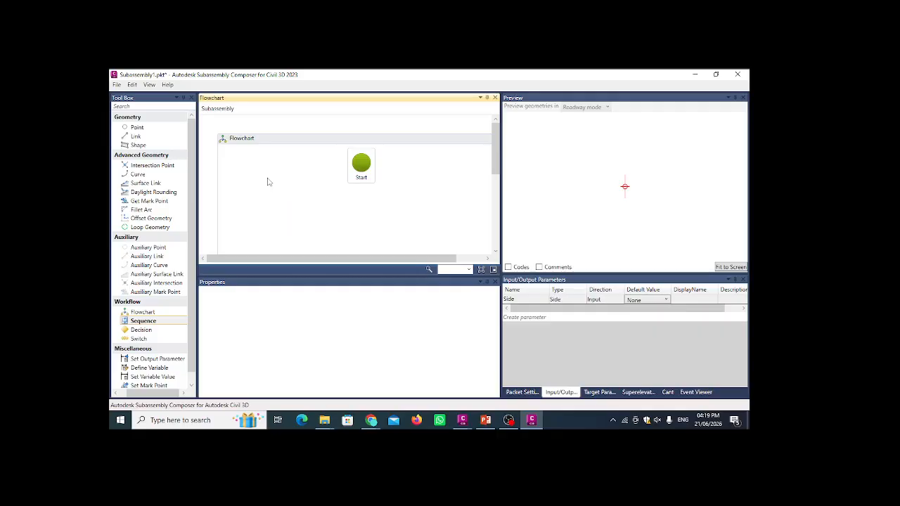
{"action": "left_click", "coordinate": [313, 178]}
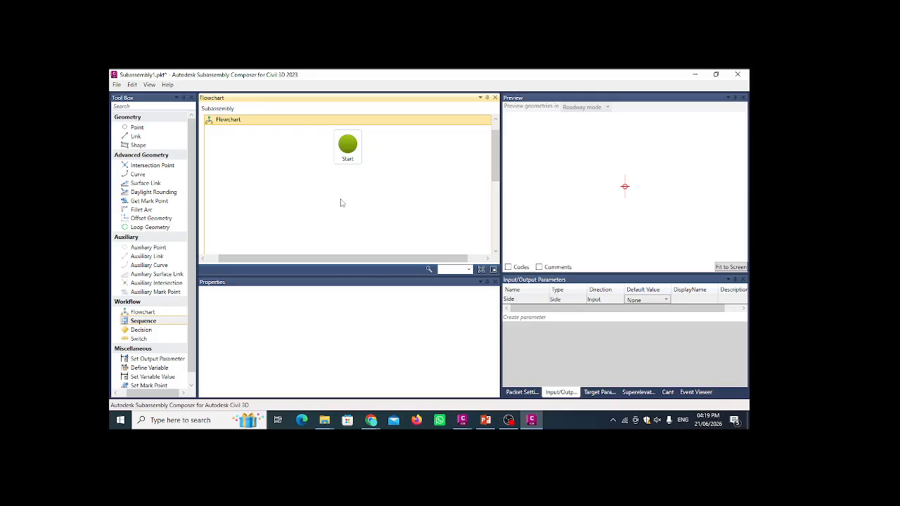
Add a Point element to the flowchart, connected directly below the Start node
{"action": "left_click", "coordinate": [137, 128]}
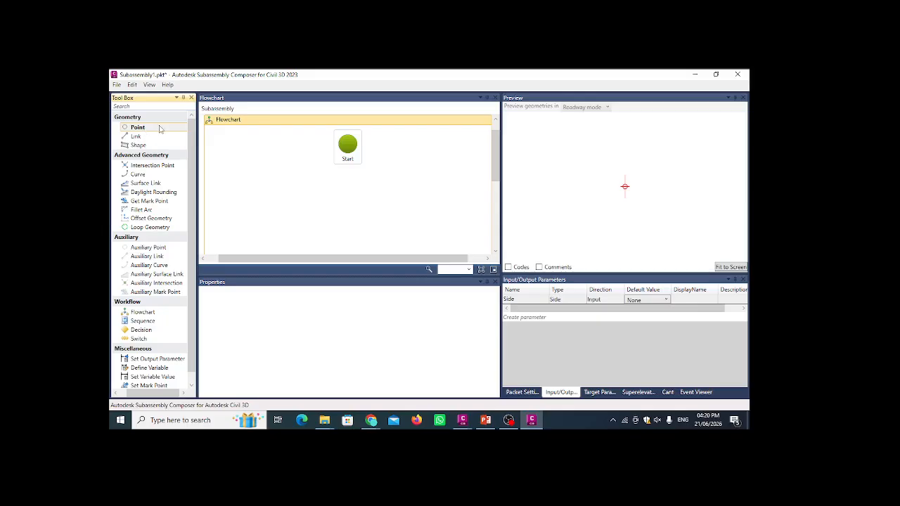
{"action": "left_click_drag", "start_coordinate": [149, 130], "coordinate": [364, 202]}
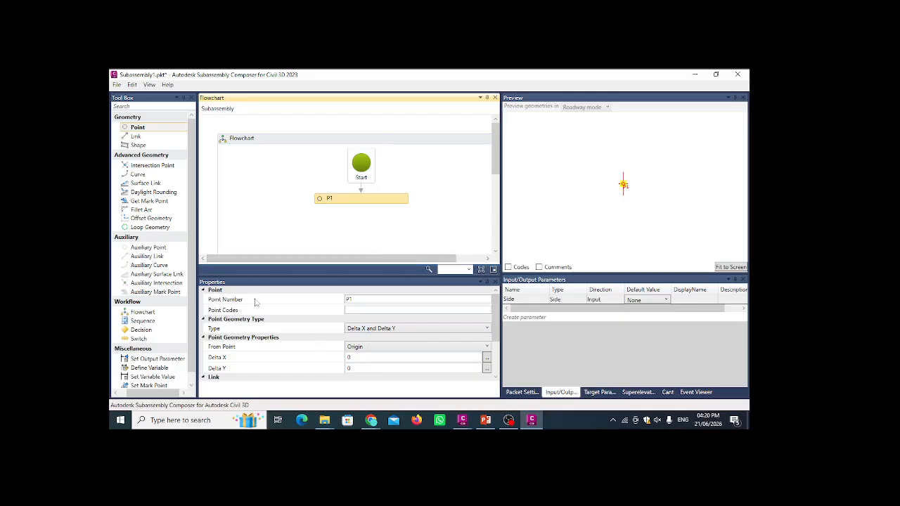
{"action": "scroll", "coordinate": [360, 360], "scroll_direction": "down", "scroll_amount": 3}
{"action": "scroll", "coordinate": [368, 346], "scroll_direction": "up", "scroll_amount": 3}
{"action": "scroll", "coordinate": [369, 184], "scroll_direction": "down", "scroll_amount": 1}
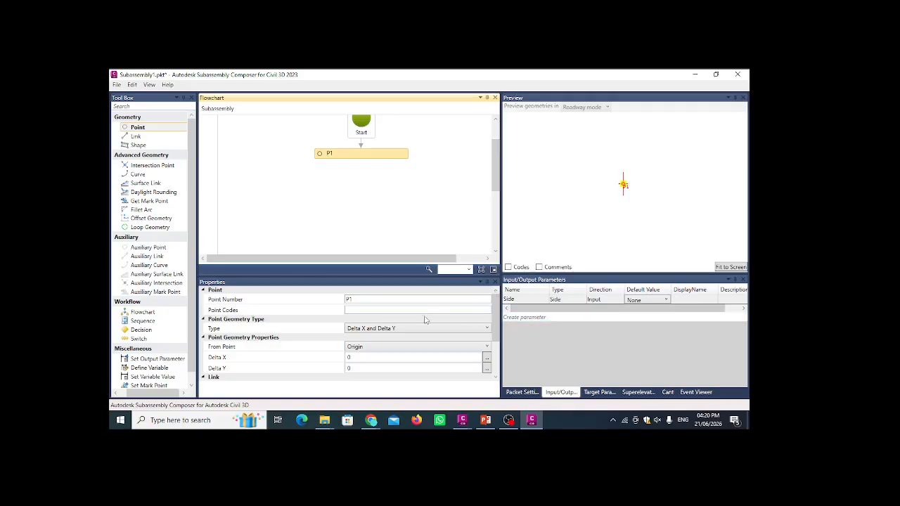
Add a second Point element connected below the first point, and fit the preview geometry to the screen
{"action": "left_click", "coordinate": [138, 128]}
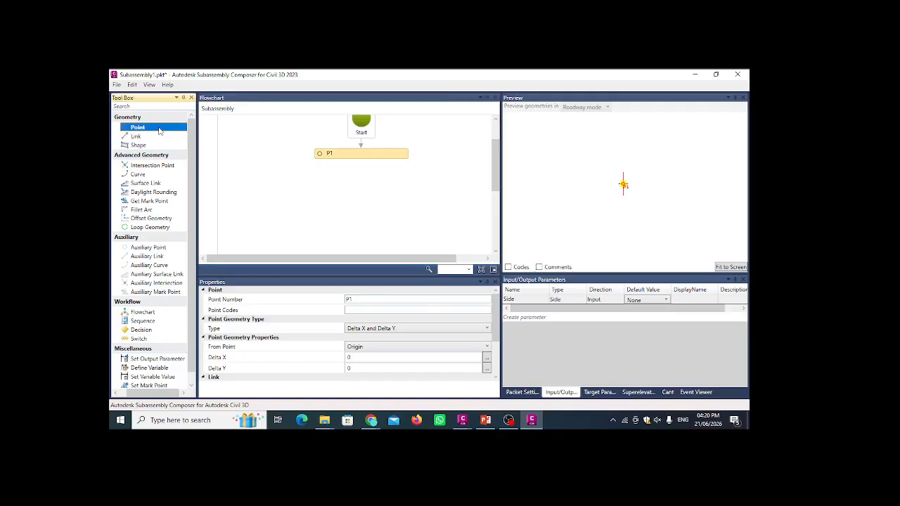
{"action": "left_click_drag", "start_coordinate": [139, 127], "coordinate": [375, 200]}
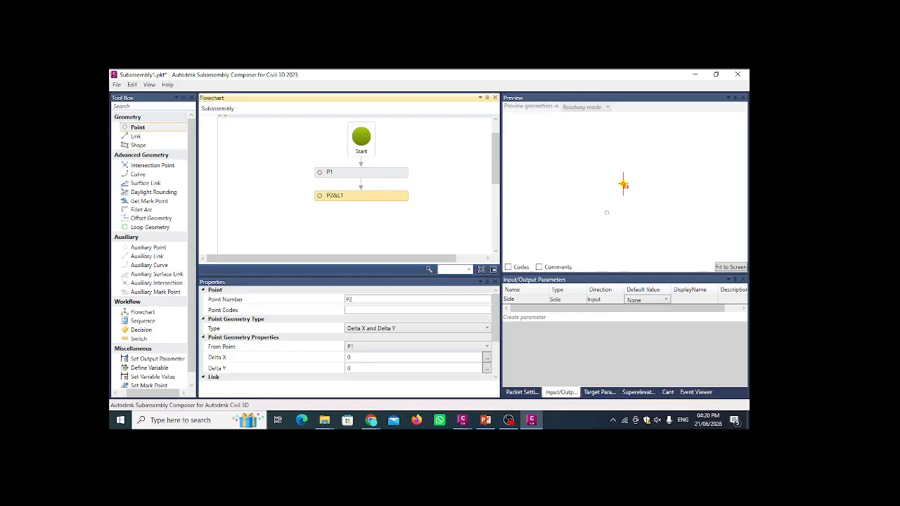
{"action": "left_click", "coordinate": [724, 267]}
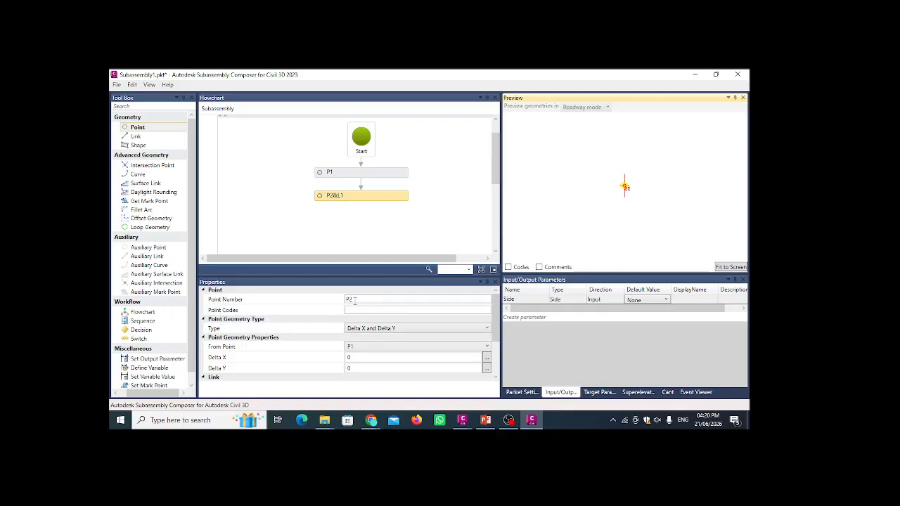
{"action": "left_click", "coordinate": [260, 310]}
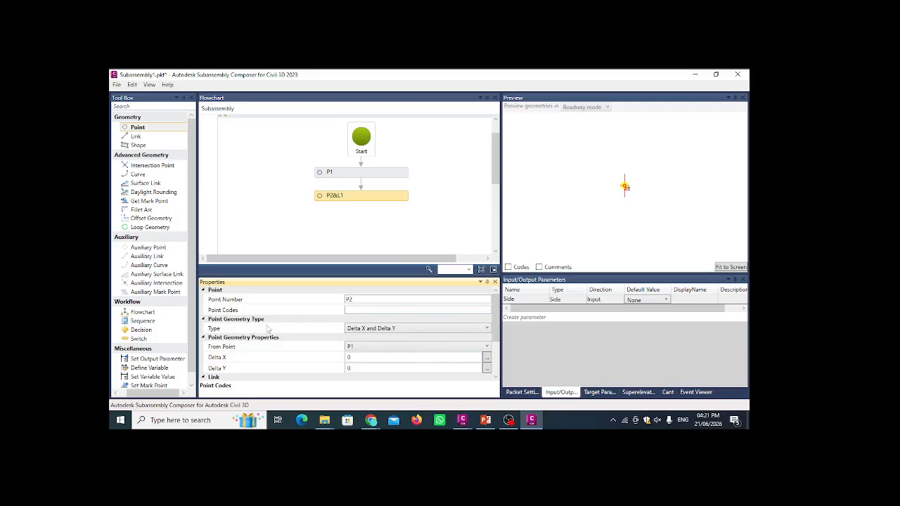
Set point P2's geometry type to Slope and Delta X, and fit the preview geometry to the screen
{"action": "left_click", "coordinate": [362, 332]}
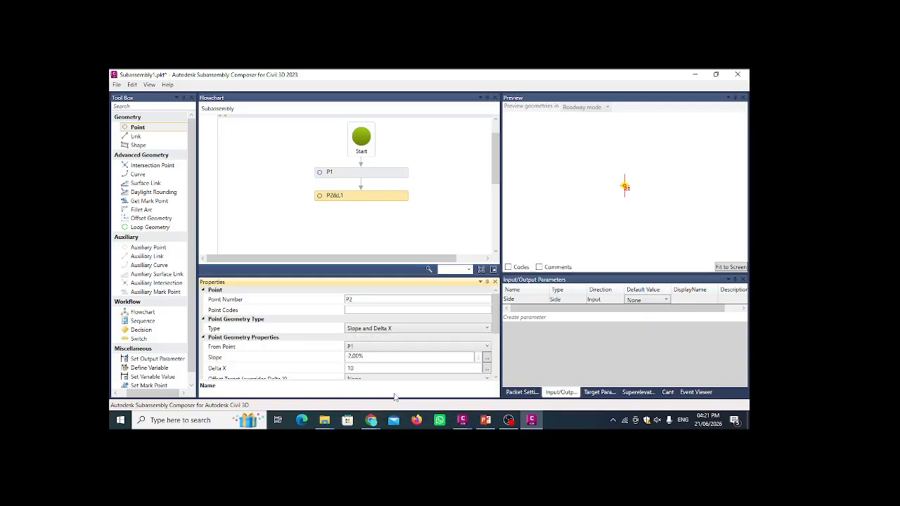
{"action": "left_click", "coordinate": [397, 396]}
{"action": "scroll", "coordinate": [378, 355], "scroll_direction": "down", "scroll_amount": 1}
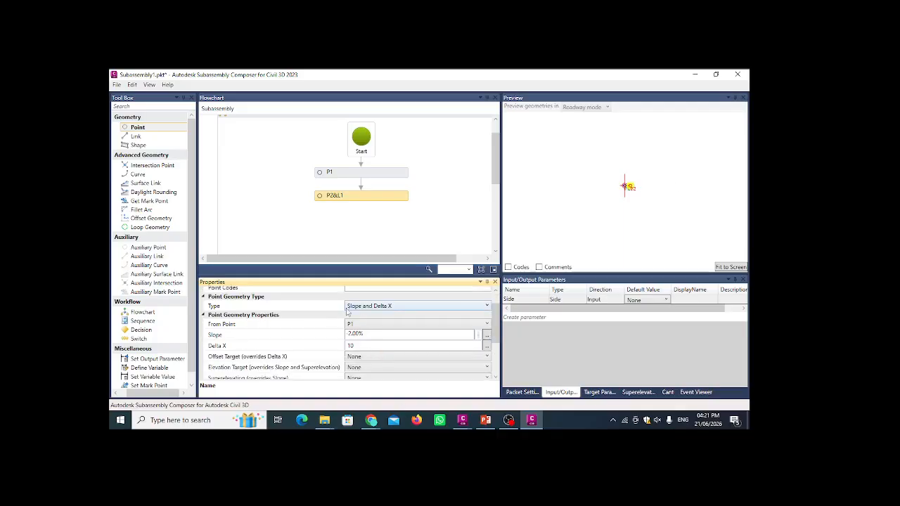
{"action": "left_click", "coordinate": [391, 308]}
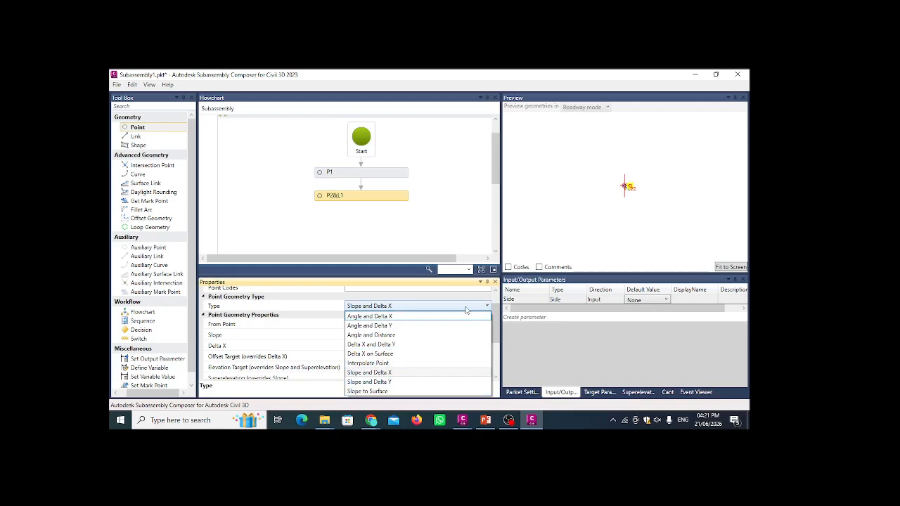
{"action": "left_click", "coordinate": [436, 372]}
{"action": "scroll", "coordinate": [371, 354], "scroll_direction": "down", "scroll_amount": 1}
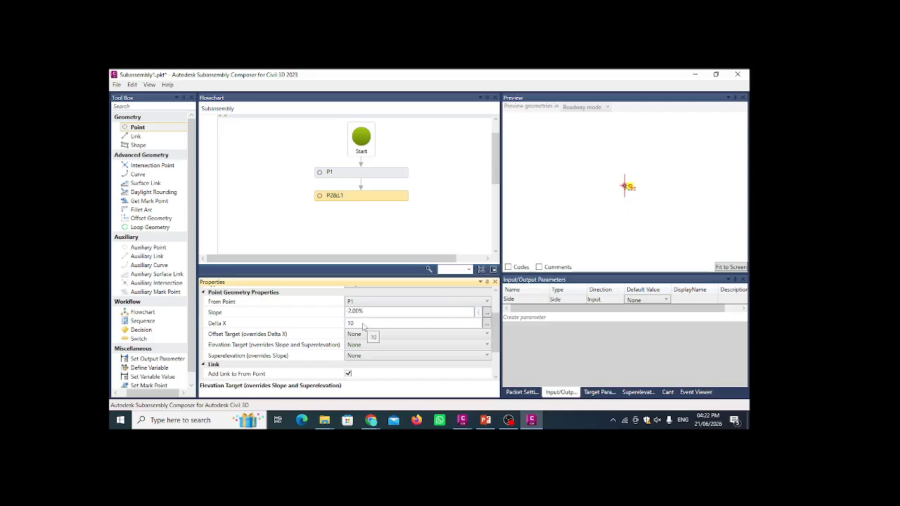
{"action": "scroll", "coordinate": [368, 328], "scroll_direction": "down", "scroll_amount": 1}
{"action": "scroll", "coordinate": [361, 334], "scroll_direction": "down", "scroll_amount": 1}
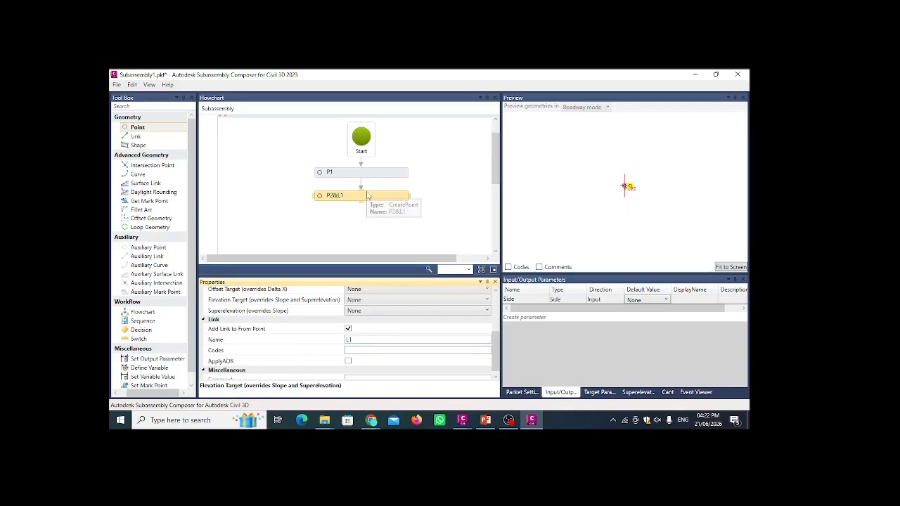
{"action": "scroll", "coordinate": [375, 318], "scroll_direction": "down", "scroll_amount": 1}
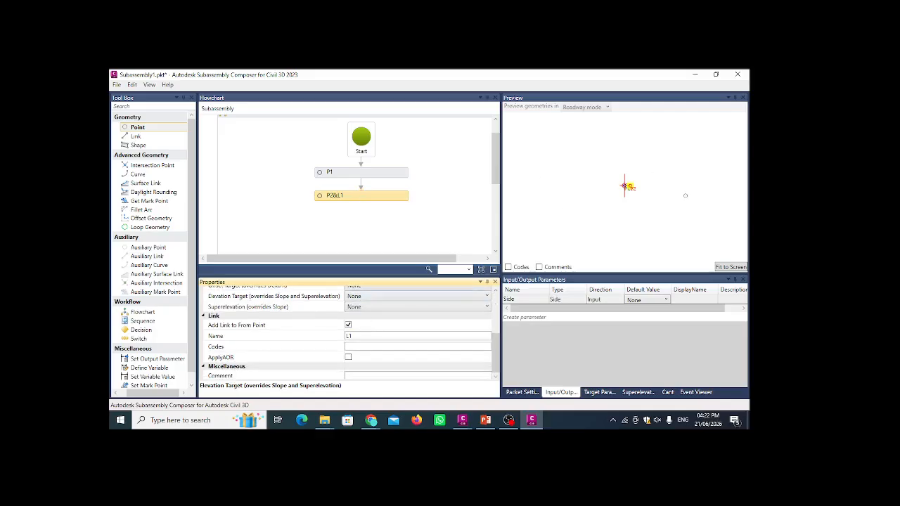
{"action": "left_click", "coordinate": [730, 267]}
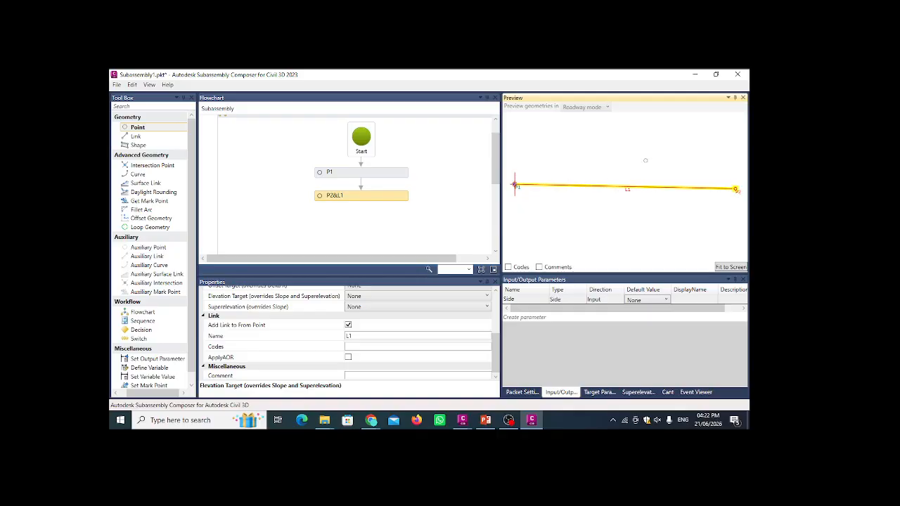
Set point P2's Delta X to 3.5 and refit the preview geometry to the screen
{"action": "scroll", "coordinate": [361, 323], "scroll_direction": "up", "scroll_amount": 3}
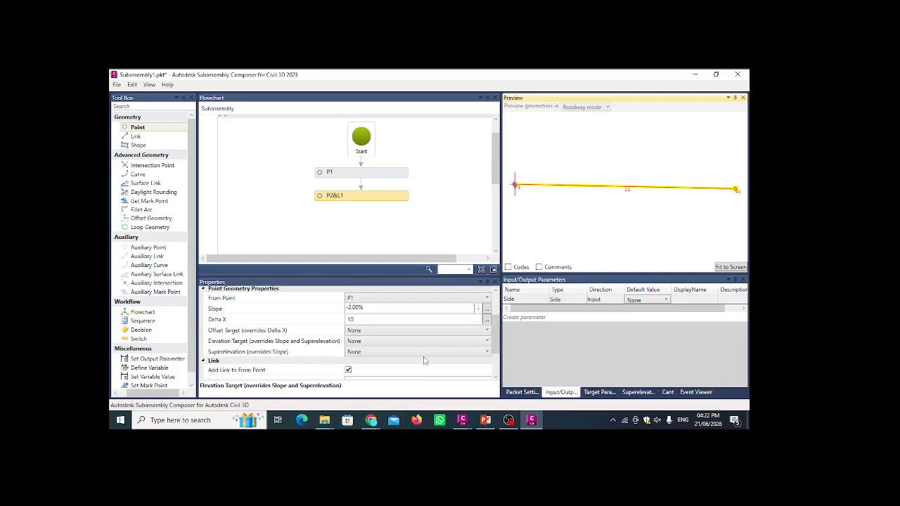
{"action": "left_click", "coordinate": [361, 322]}
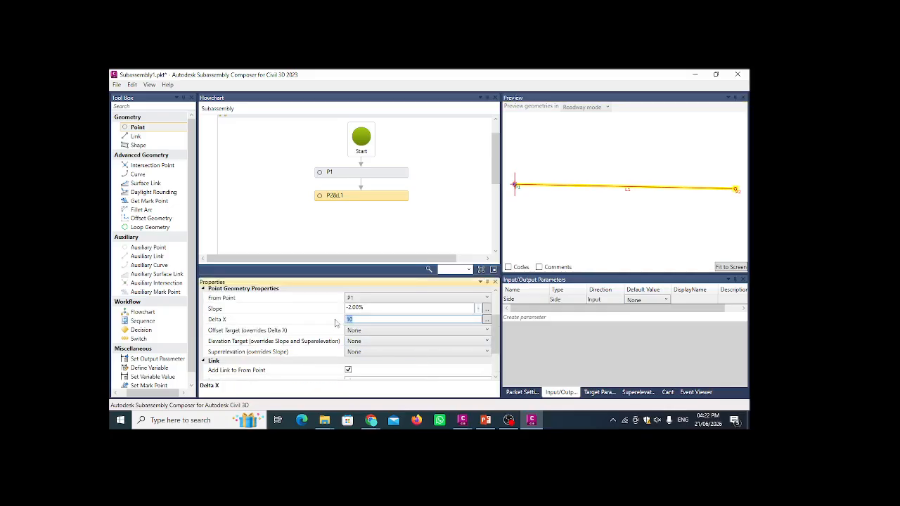
{"action": "type", "text": "3.5"}
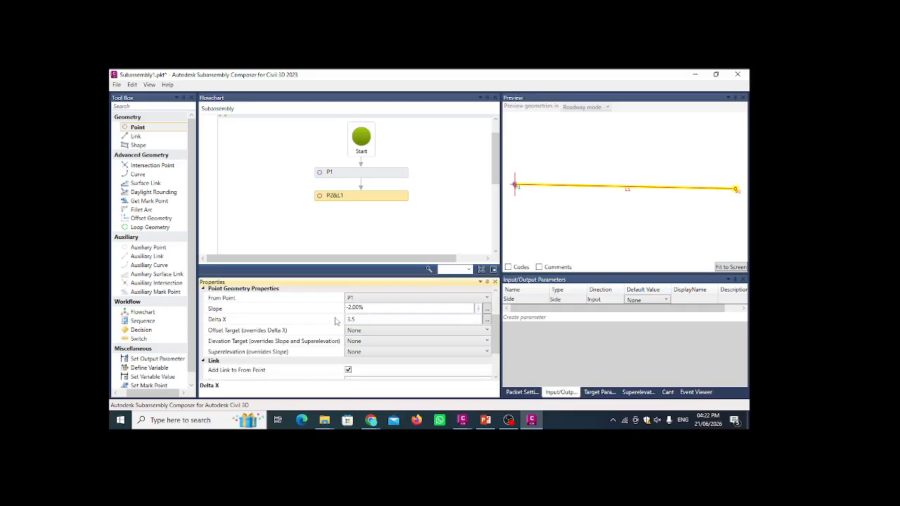
{"action": "key", "text": "Return"}
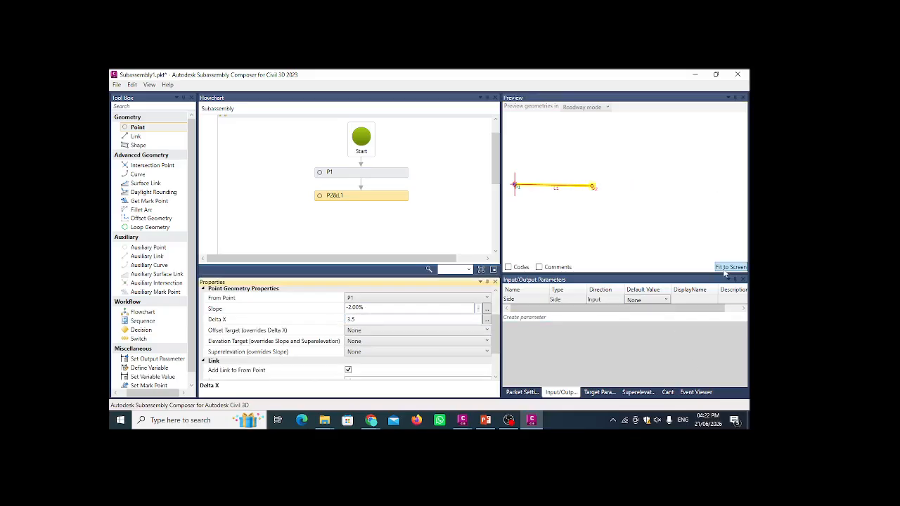
{"action": "left_click", "coordinate": [725, 269]}
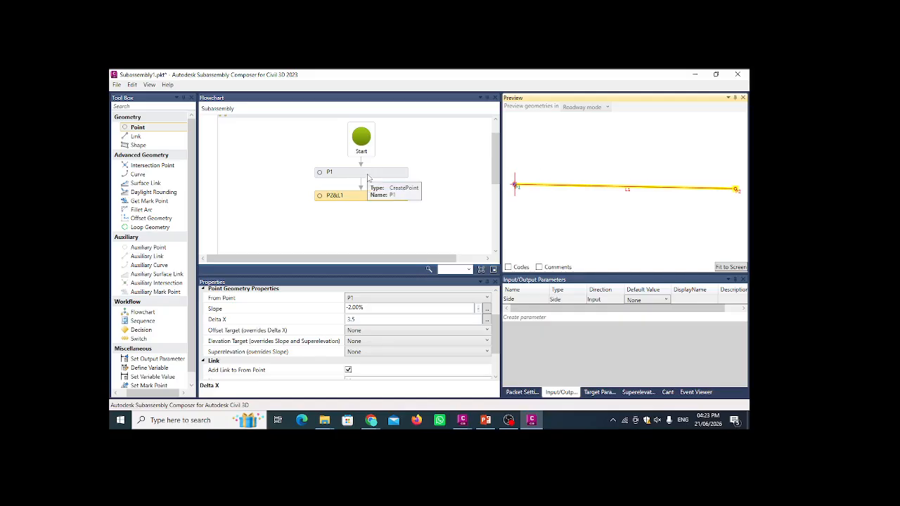
{"action": "left_click", "coordinate": [339, 195]}
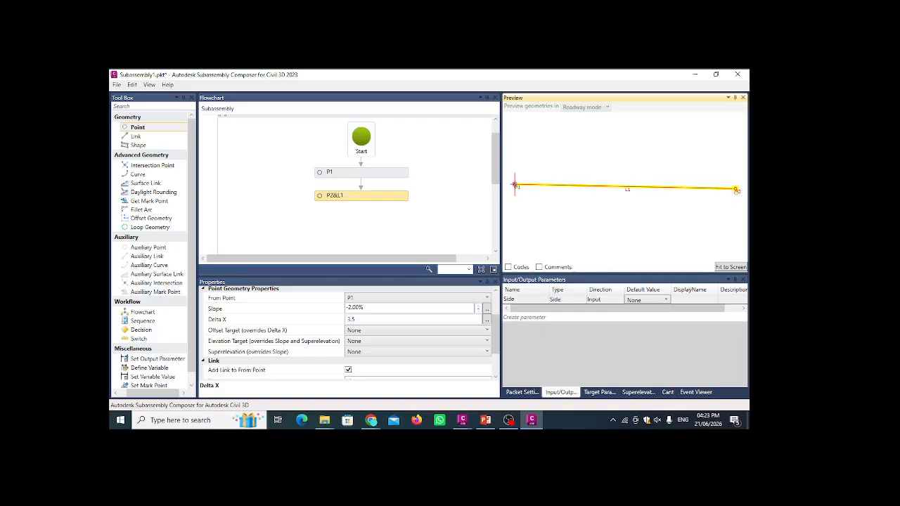
{"action": "scroll", "coordinate": [643, 180], "scroll_direction": "down", "scroll_amount": 1}
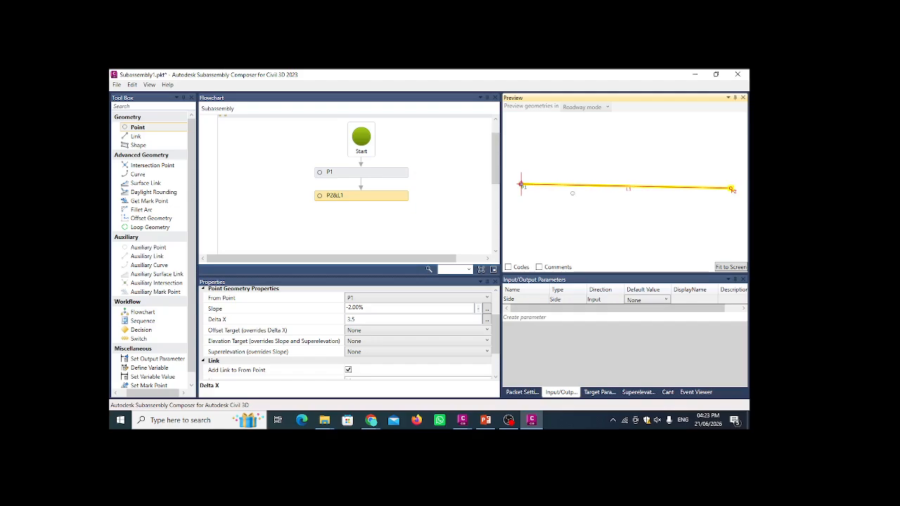
Add a third Point element to the flowchart, connected directly below P2&L1, and review its default properties
{"action": "left_click", "coordinate": [150, 128]}
{"action": "left_click", "coordinate": [138, 130]}
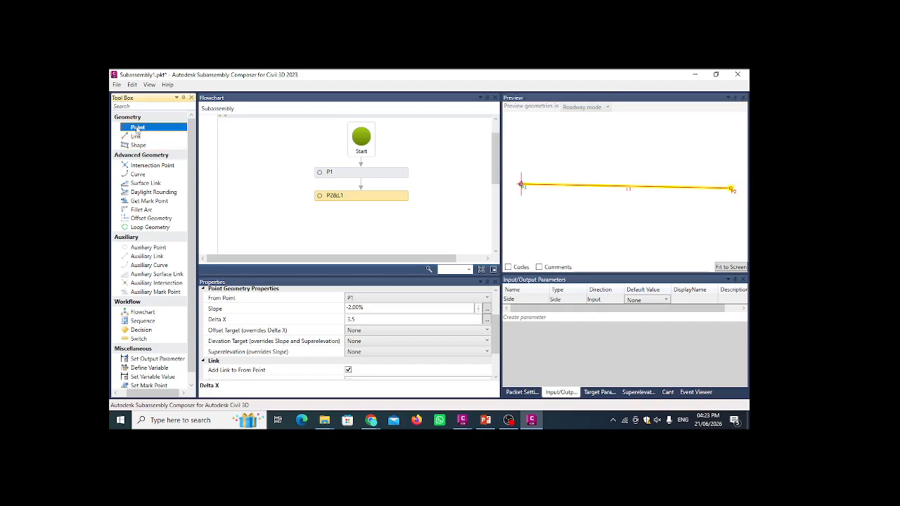
{"action": "left_click_drag", "start_coordinate": [139, 129], "coordinate": [363, 185]}
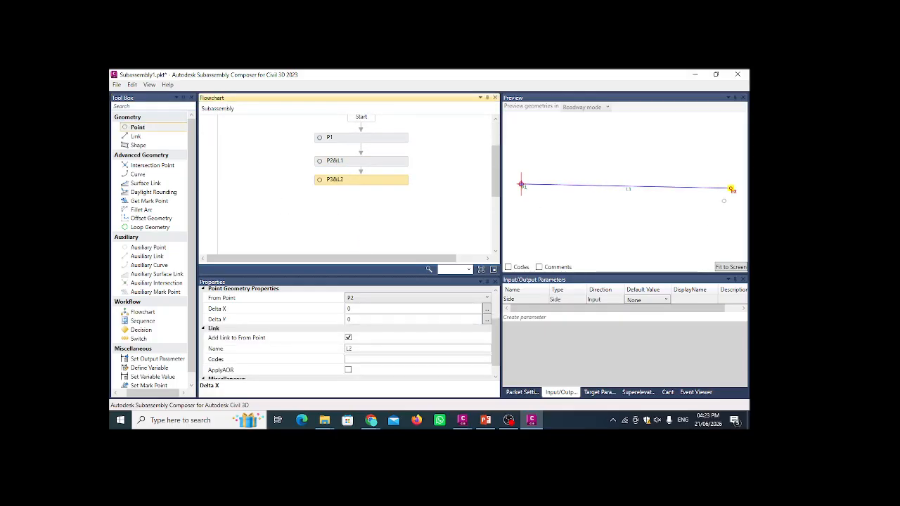
{"action": "scroll", "coordinate": [380, 336], "scroll_direction": "up", "scroll_amount": 2}
{"action": "scroll", "coordinate": [373, 320], "scroll_direction": "up", "scroll_amount": 1}
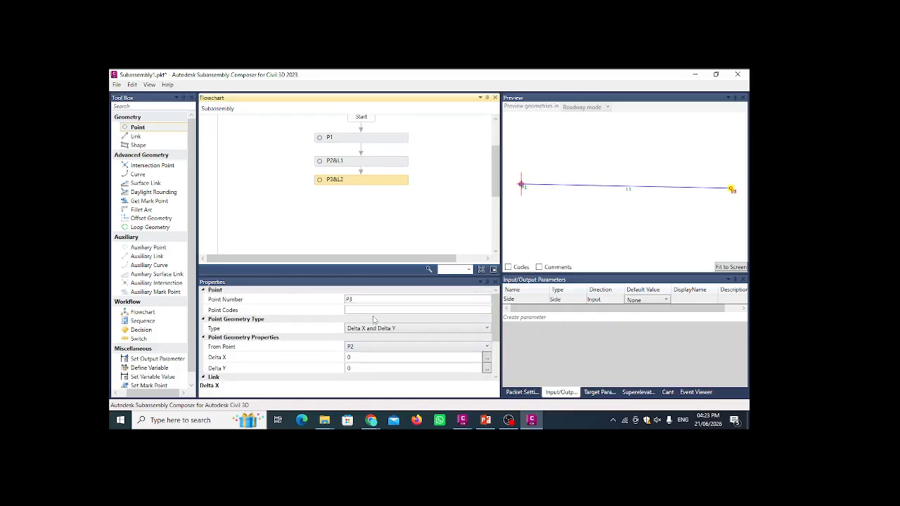
{"action": "scroll", "coordinate": [373, 320], "scroll_direction": "down", "scroll_amount": 1}
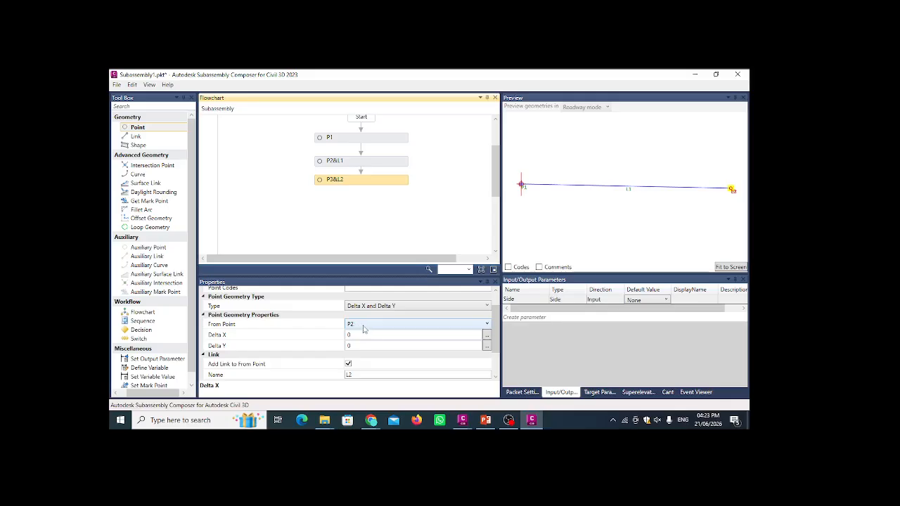
{"action": "scroll", "coordinate": [364, 330], "scroll_direction": "down", "scroll_amount": 2}
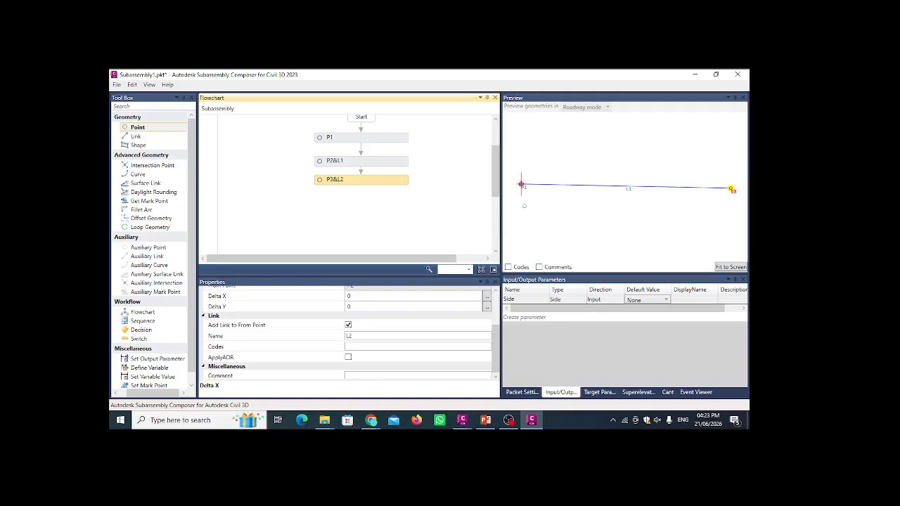
{"action": "scroll", "coordinate": [387, 340], "scroll_direction": "up", "scroll_amount": 1}
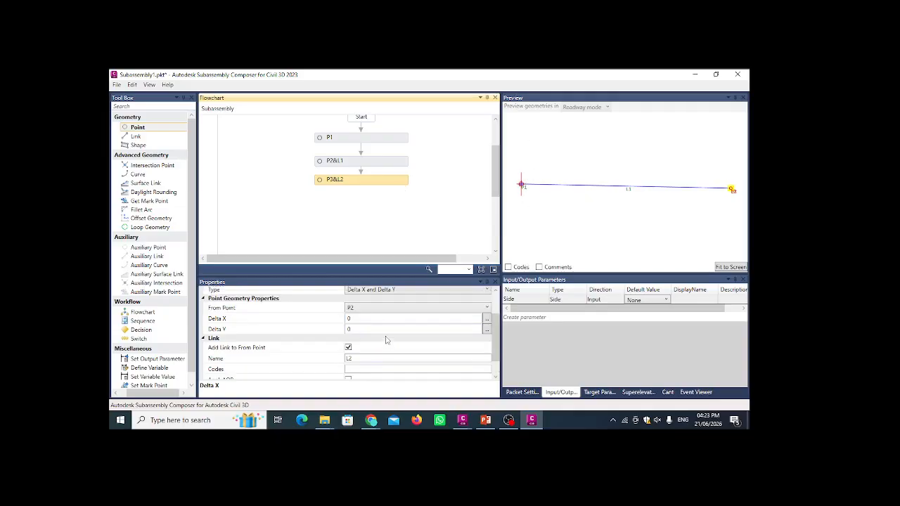
Keep point P3's geometry type as Delta X and Delta Y, and set its Delta Y to -0.5
{"action": "left_click", "coordinate": [391, 291]}
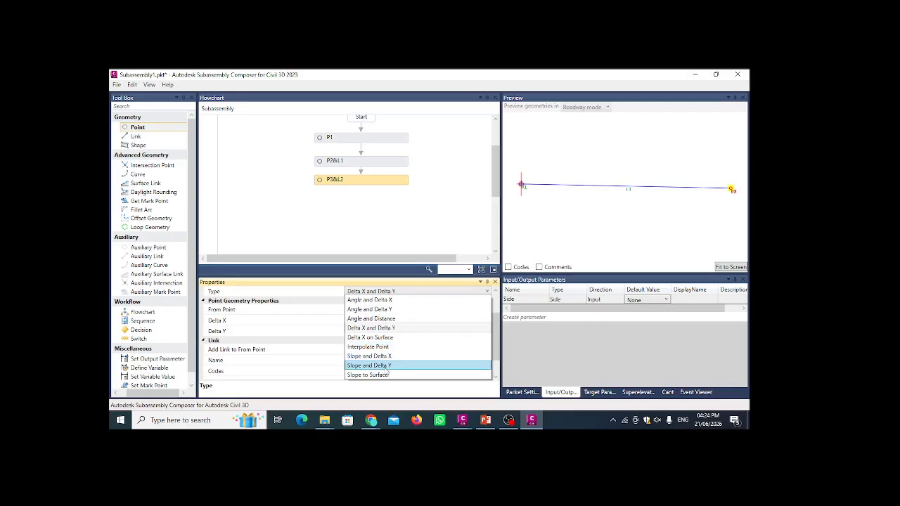
{"action": "left_click", "coordinate": [395, 328]}
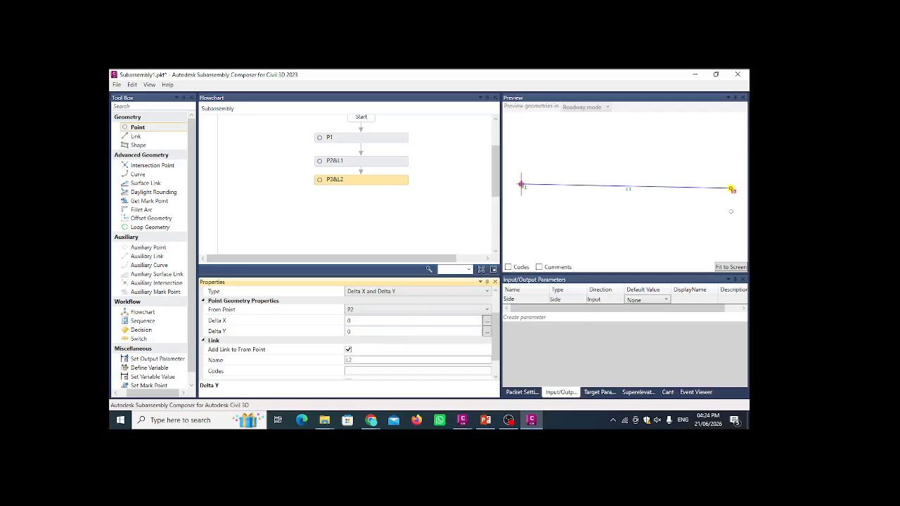
{"action": "scroll", "coordinate": [404, 325], "scroll_direction": "down", "scroll_amount": 1}
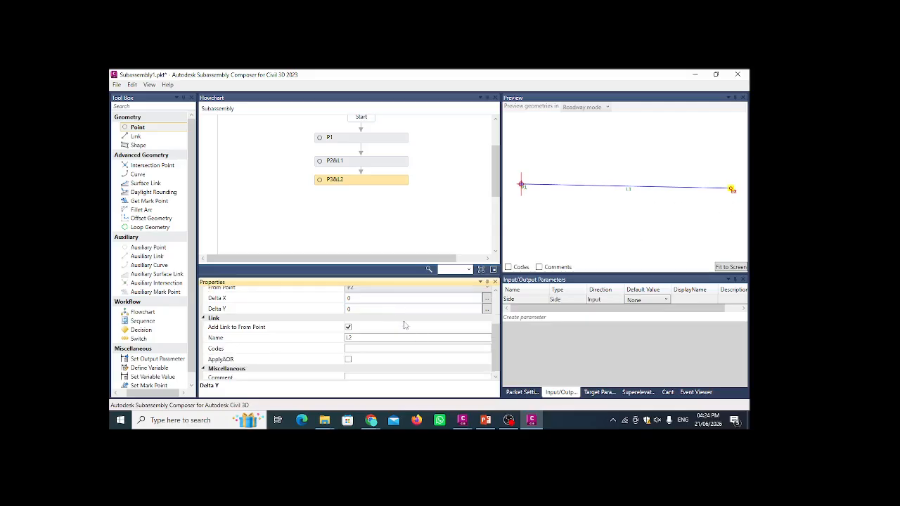
{"action": "scroll", "coordinate": [405, 325], "scroll_direction": "up", "scroll_amount": 1}
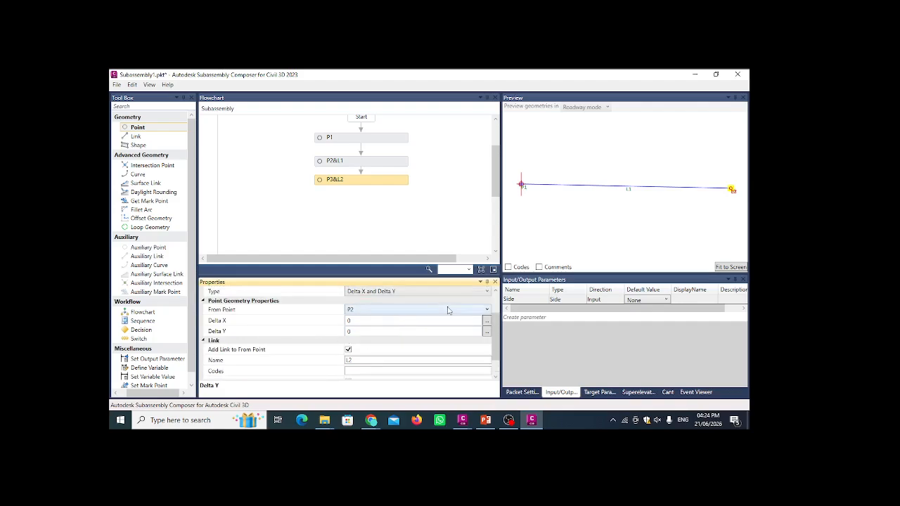
{"action": "left_click", "coordinate": [361, 332]}
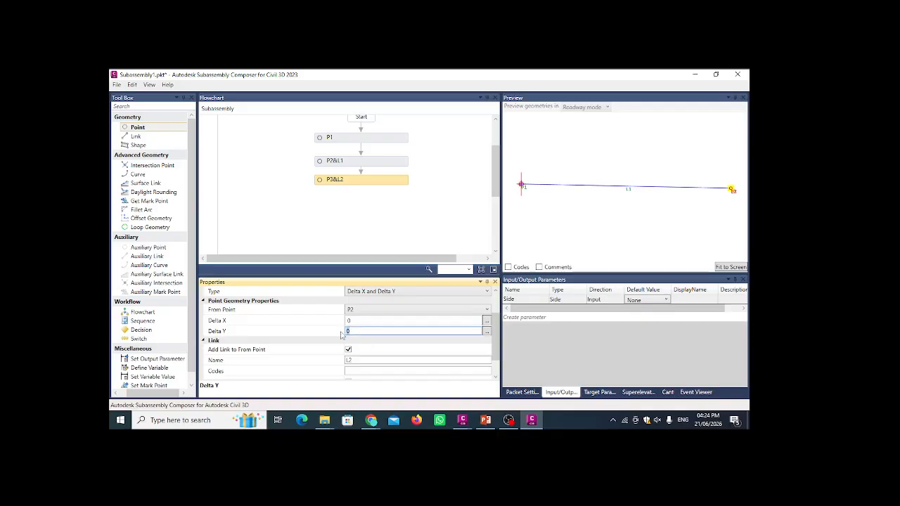
{"action": "type", "text": "0.5"}
{"action": "key", "text": "Return"}
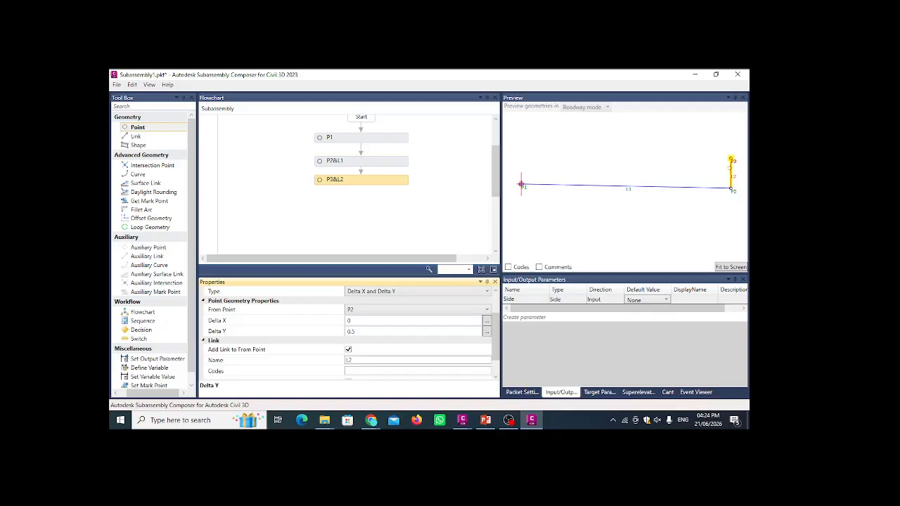
{"action": "left_click", "coordinate": [348, 331]}
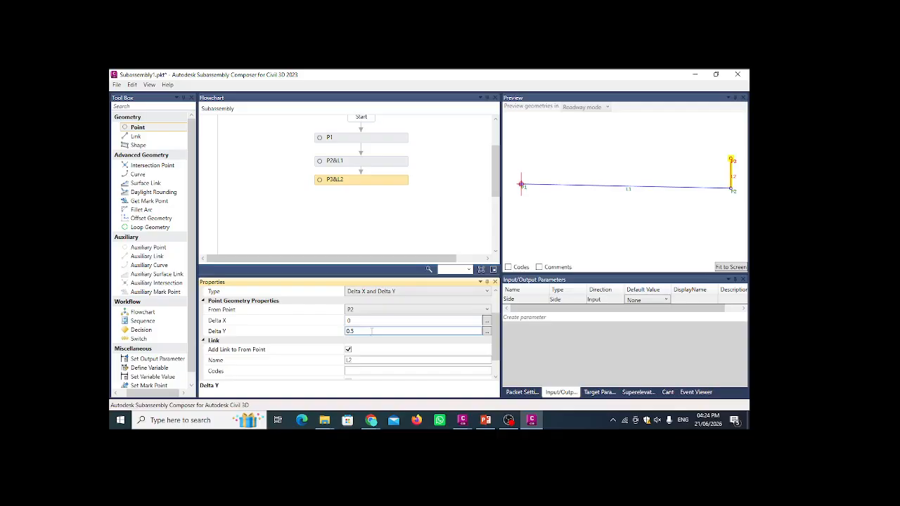
{"action": "type", "text": "-"}
{"action": "key", "text": "Return"}
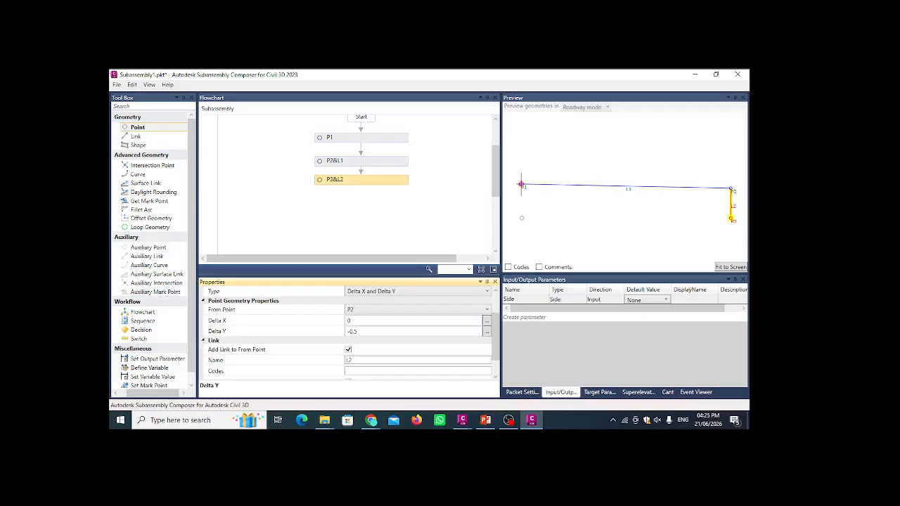
Add a fourth Point element connected below P3&L2 and set its From Point to P1
{"action": "left_click", "coordinate": [137, 129]}
{"action": "left_click_drag", "start_coordinate": [137, 130], "coordinate": [361, 211]}
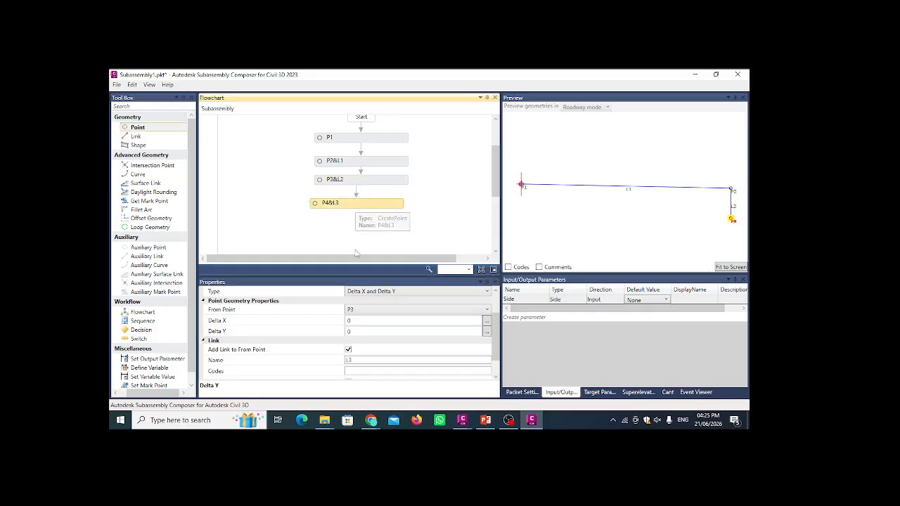
{"action": "left_click", "coordinate": [374, 313]}
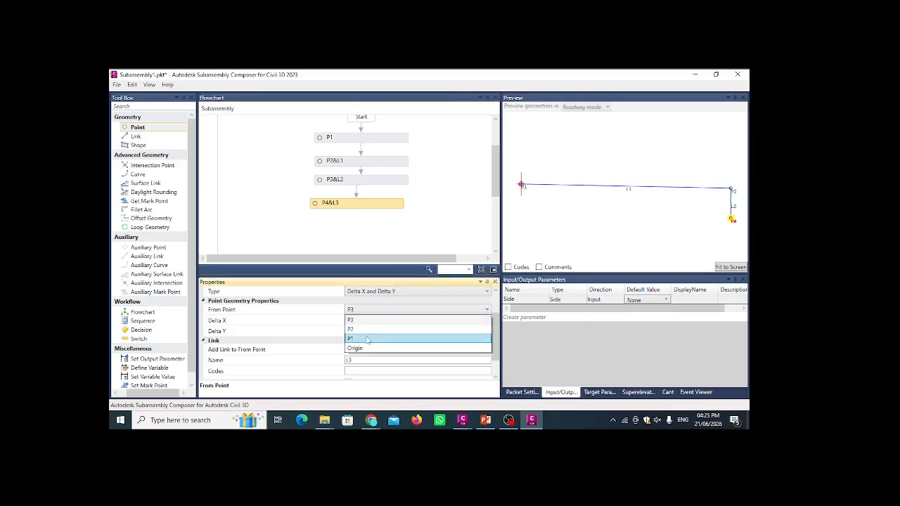
{"action": "left_click", "coordinate": [366, 340]}
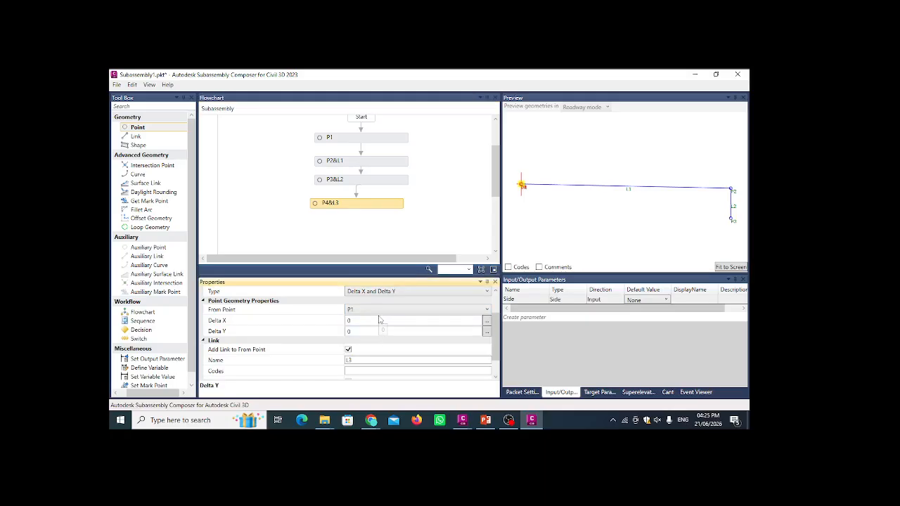
Set point P4's Delta Y to -0.5
{"action": "scroll", "coordinate": [379, 318], "scroll_direction": "down", "scroll_amount": 1}
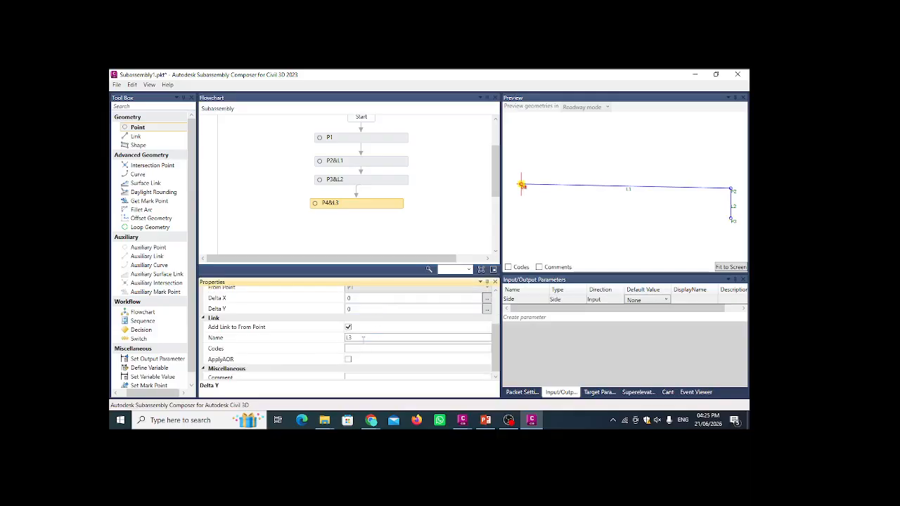
{"action": "left_click", "coordinate": [367, 310]}
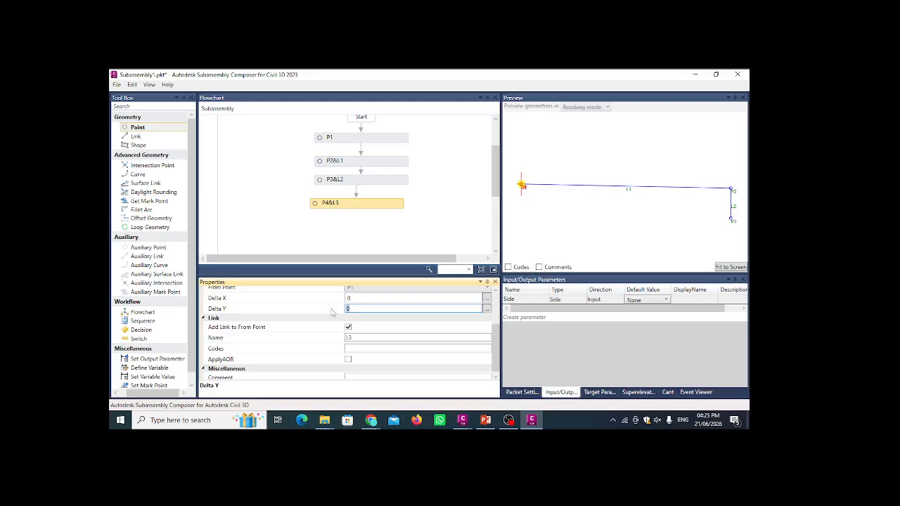
{"action": "type", "text": "-0.5"}
{"action": "key", "text": "Return"}
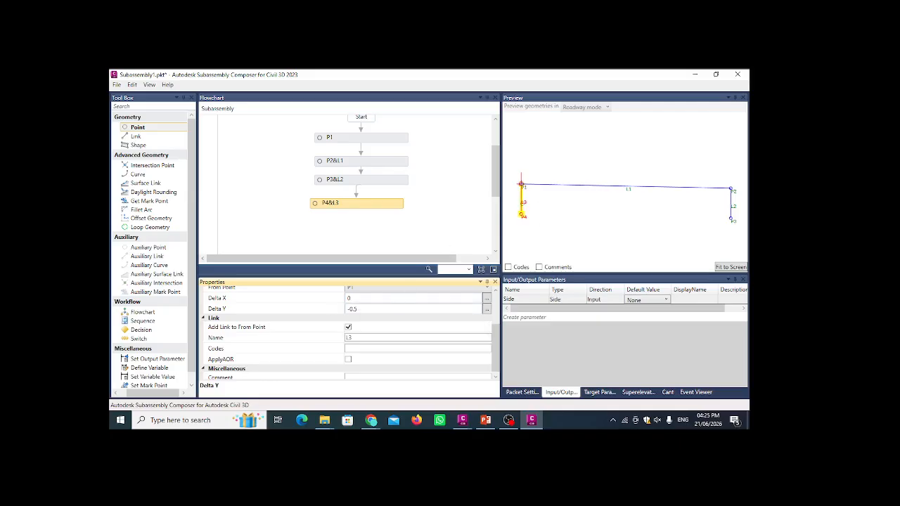
Add a Link element connected below P4&L3, with start point P4 and end point P3
{"action": "left_click", "coordinate": [139, 137]}
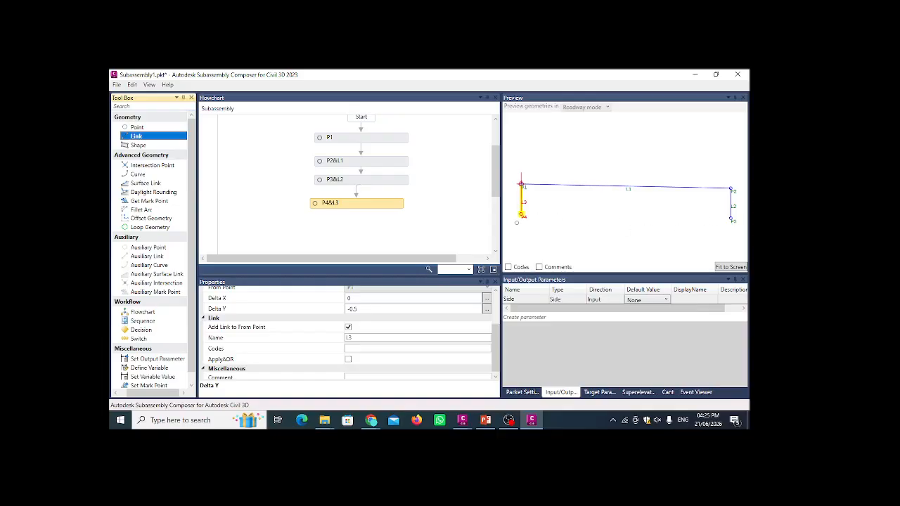
{"action": "left_click_drag", "start_coordinate": [135, 137], "coordinate": [361, 227]}
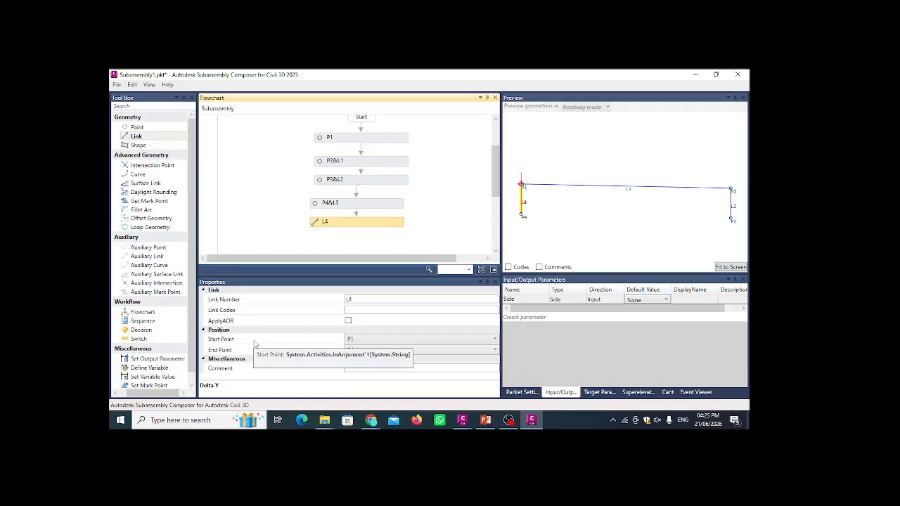
{"action": "left_click", "coordinate": [370, 341]}
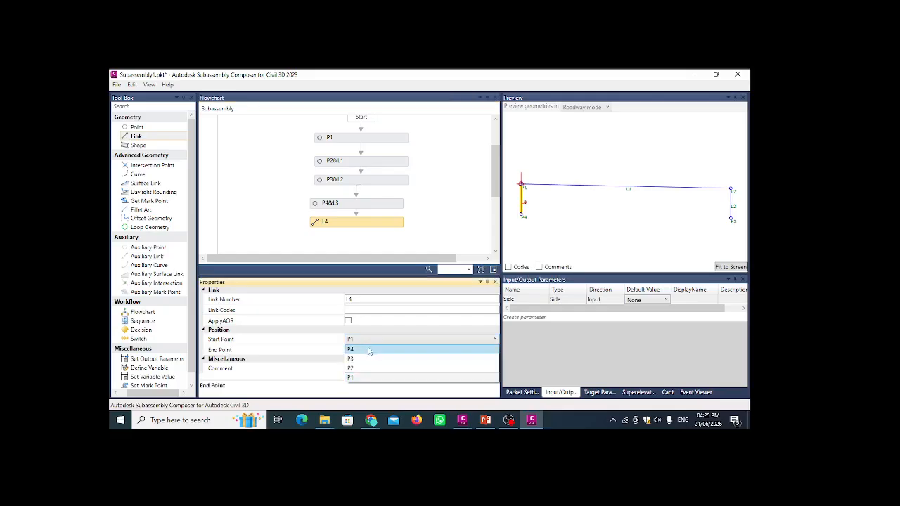
{"action": "left_click", "coordinate": [369, 349]}
{"action": "left_click", "coordinate": [369, 351]}
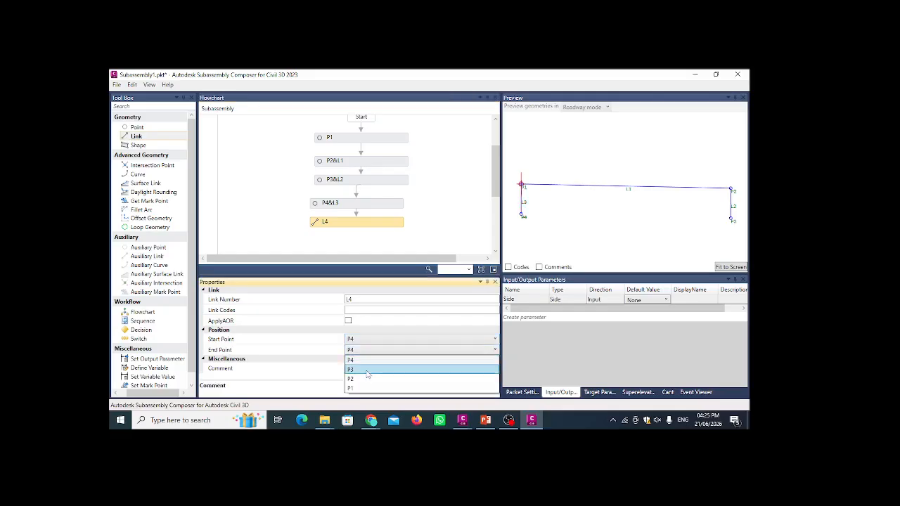
{"action": "left_click", "coordinate": [365, 371]}
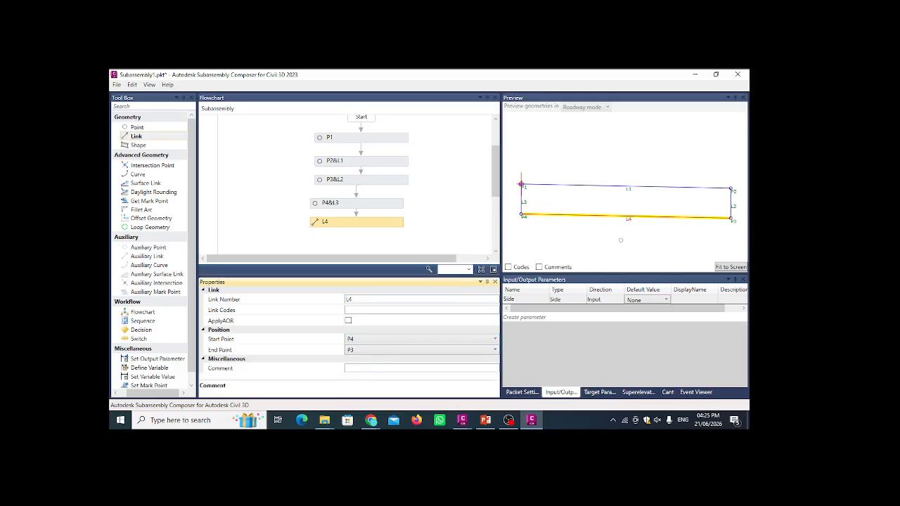
{"action": "scroll", "coordinate": [619, 231], "scroll_direction": "down", "scroll_amount": 1}
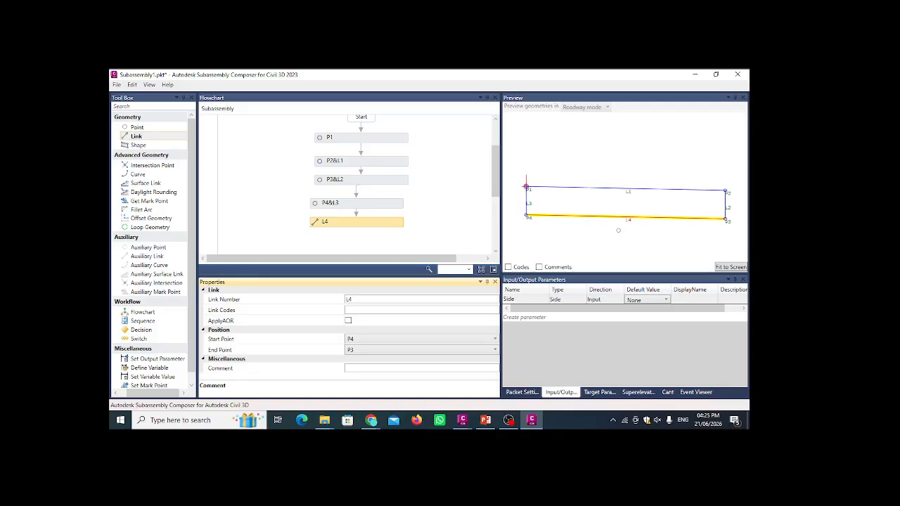
{"action": "left_click", "coordinate": [729, 268]}
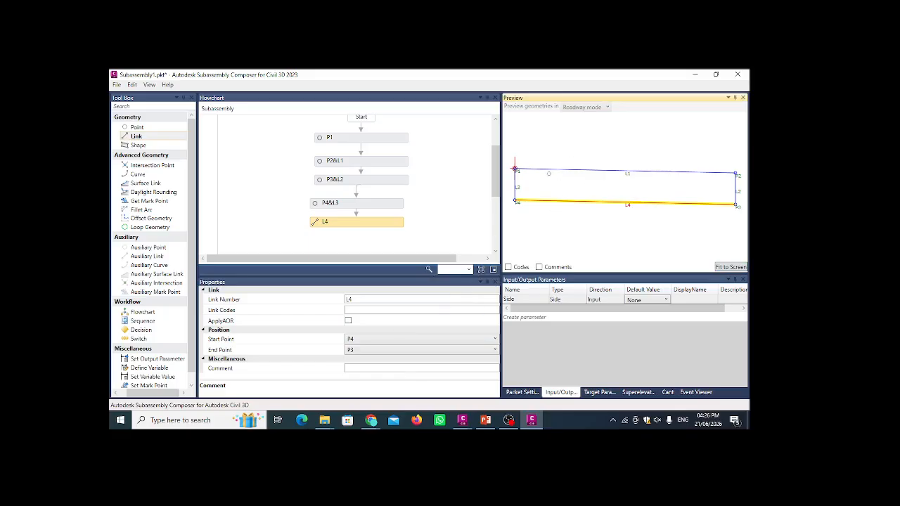
Set the slope of point P2 on link L1 to -1.00% and fit the preview
{"action": "left_click", "coordinate": [550, 168]}
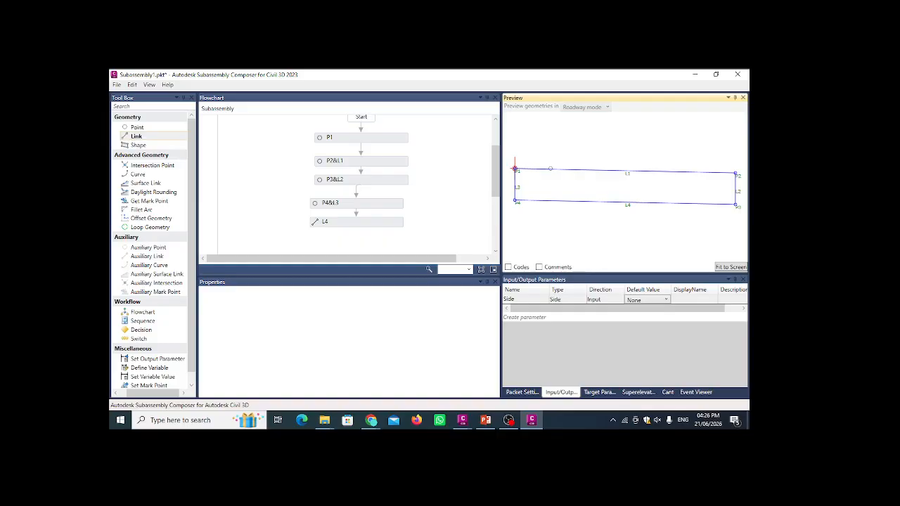
{"action": "left_click", "coordinate": [622, 167]}
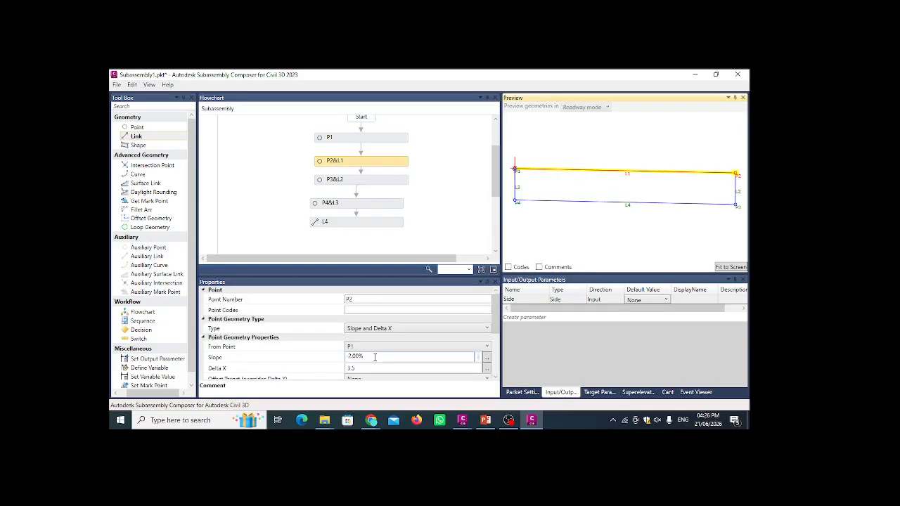
{"action": "left_click", "coordinate": [349, 358]}
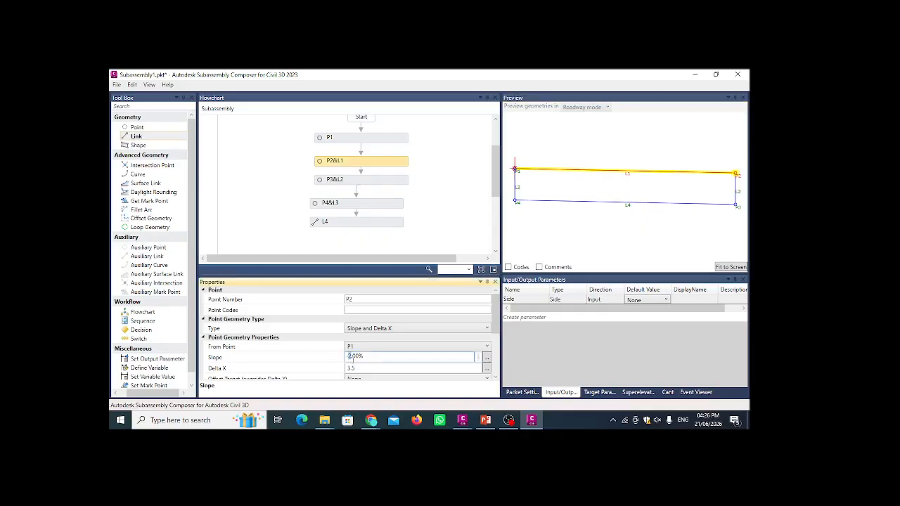
{"action": "type", "text": "1"}
{"action": "left_click", "coordinate": [731, 267]}
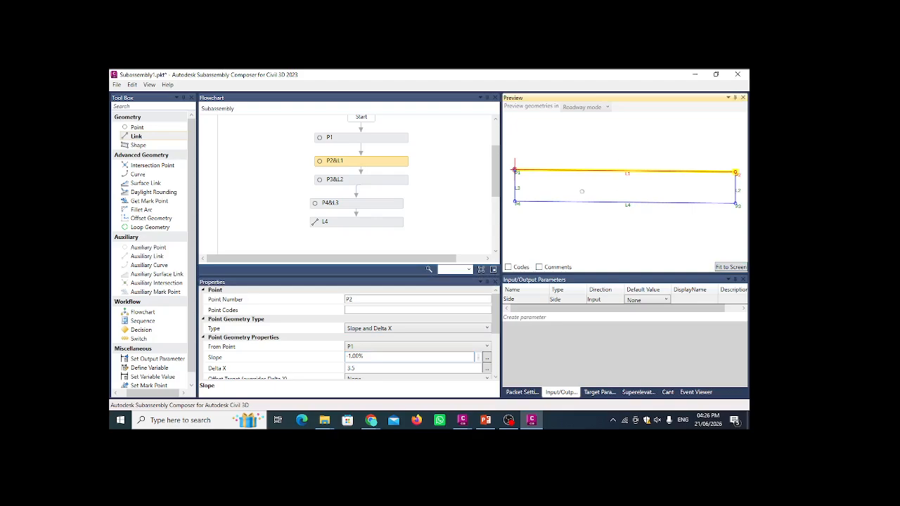
Set point P2's slope back to -2.00%
{"action": "left_click", "coordinate": [601, 202]}
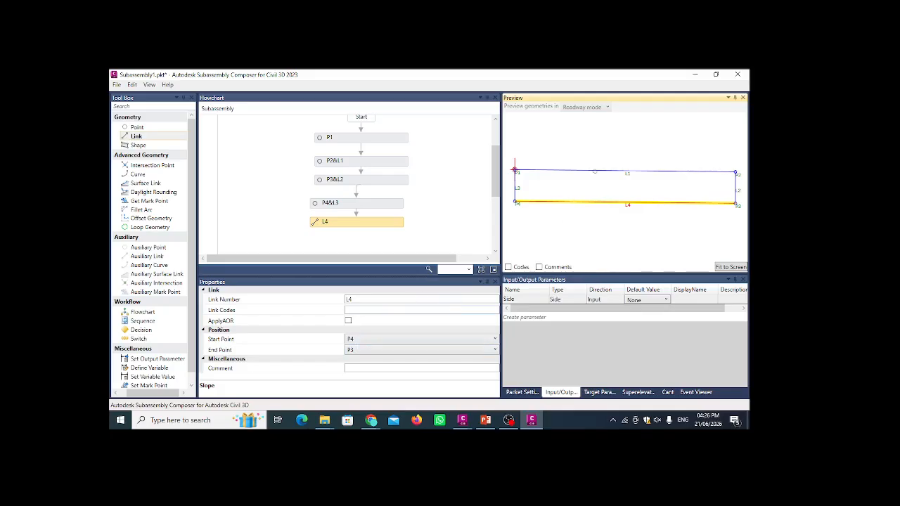
{"action": "left_click", "coordinate": [515, 170]}
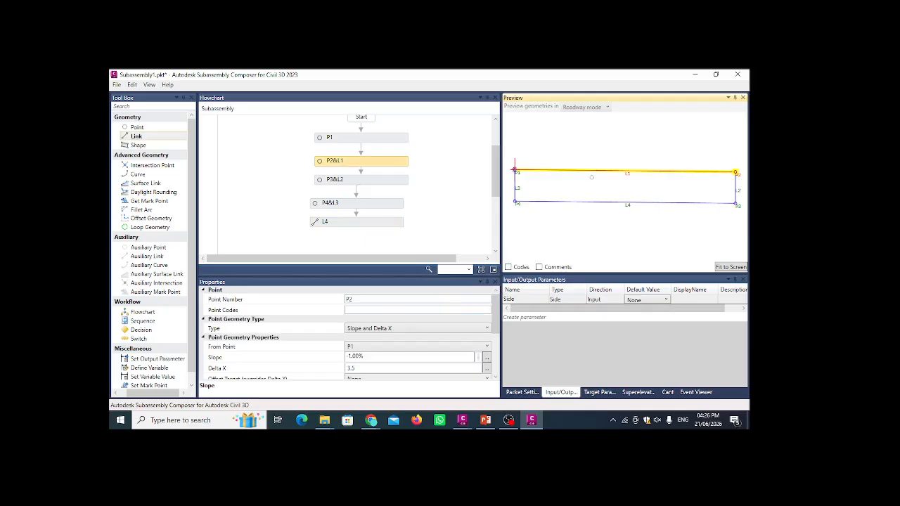
{"action": "left_click", "coordinate": [352, 357]}
{"action": "key", "text": "BackSpace"}
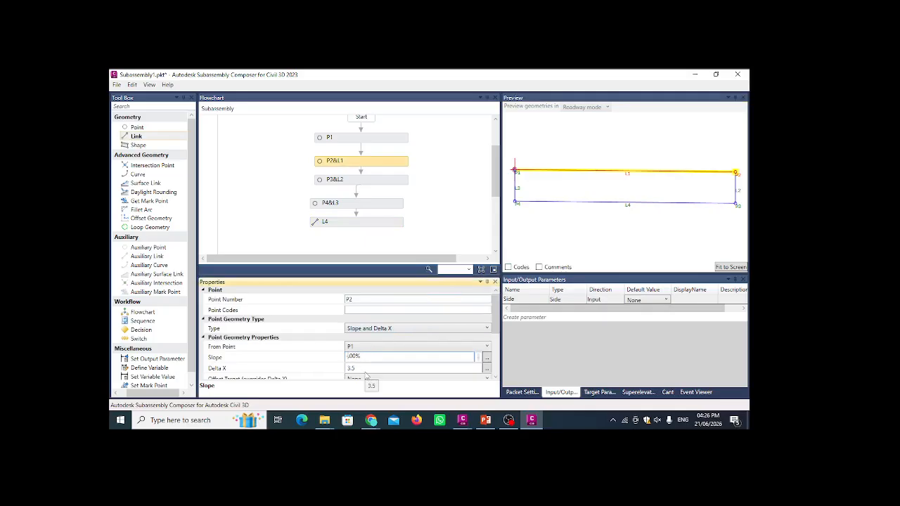
{"action": "type", "text": "2-"}
{"action": "left_click", "coordinate": [559, 337]}
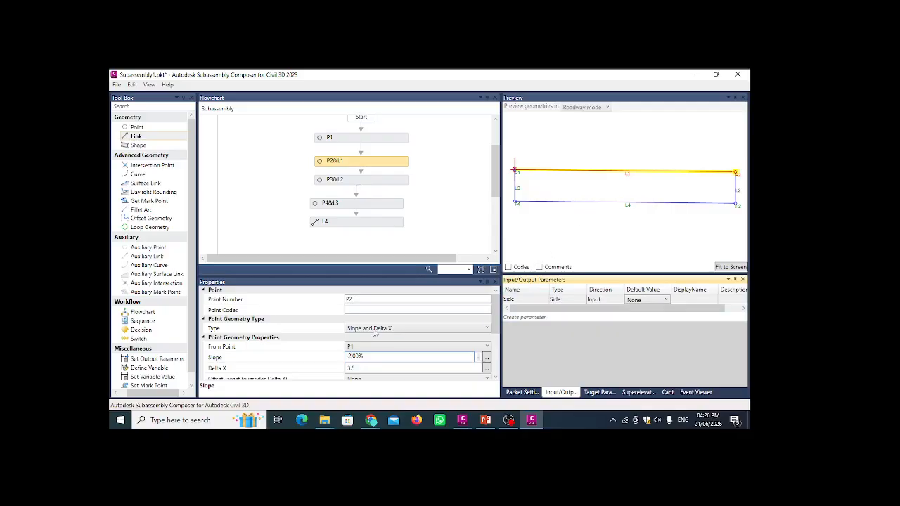
{"action": "left_click", "coordinate": [363, 240]}
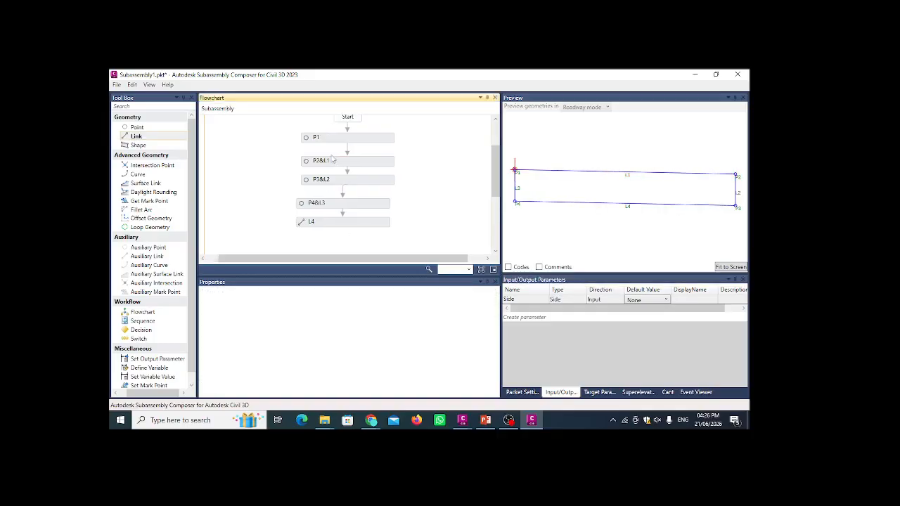
Add a Shape element connected below L4 and define its links by picking the area enclosed by L1, L3, L4 and L2
{"action": "left_click", "coordinate": [327, 223]}
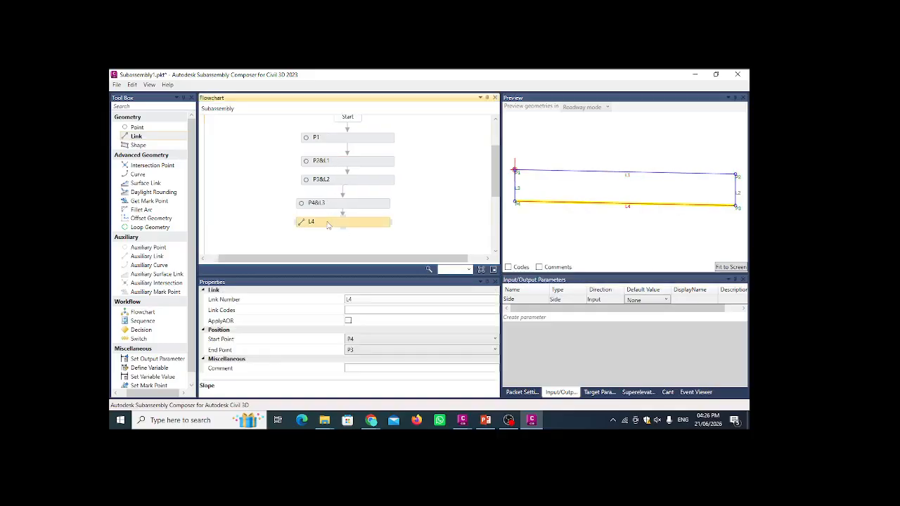
{"action": "left_click", "coordinate": [150, 146]}
{"action": "left_click_drag", "start_coordinate": [150, 146], "coordinate": [362, 241]}
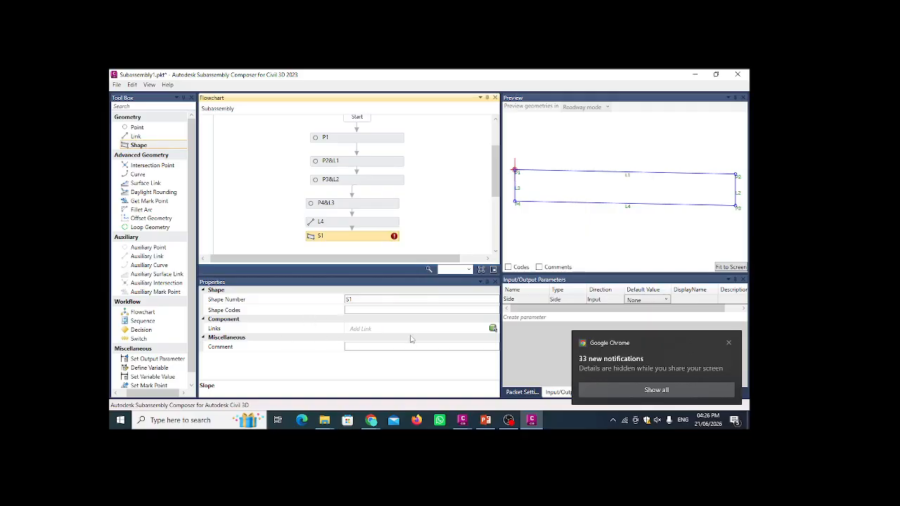
{"action": "left_click", "coordinate": [492, 328]}
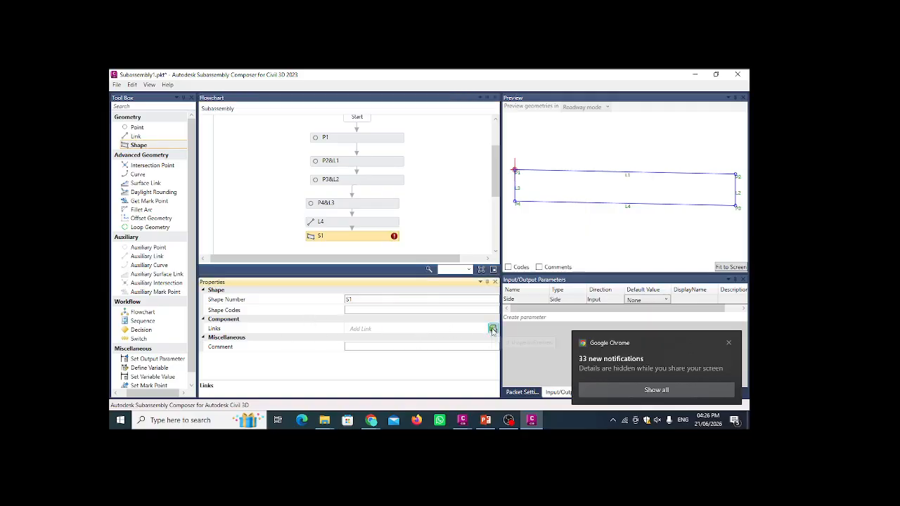
{"action": "left_click", "coordinate": [553, 188]}
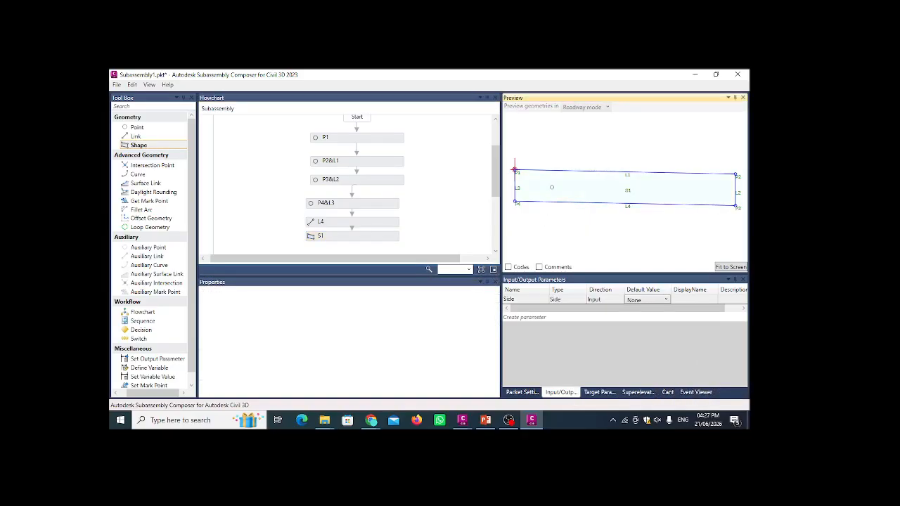
{"action": "left_click", "coordinate": [327, 238]}
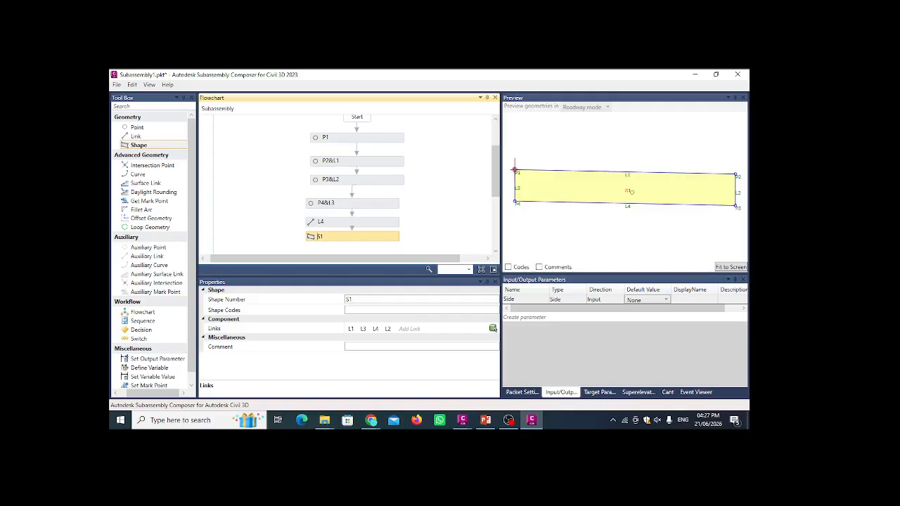
Switch to Civil 3D, examine the link, point and shape codes in Assembly - 1's properties, and return to Subassembly Composer
{"action": "left_click", "coordinate": [532, 426]}
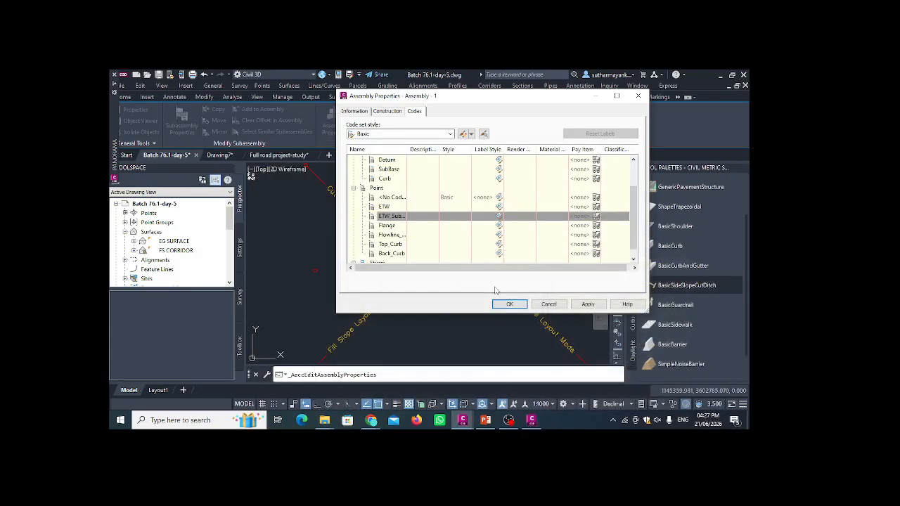
{"action": "scroll", "coordinate": [392, 205], "scroll_direction": "up", "scroll_amount": 2}
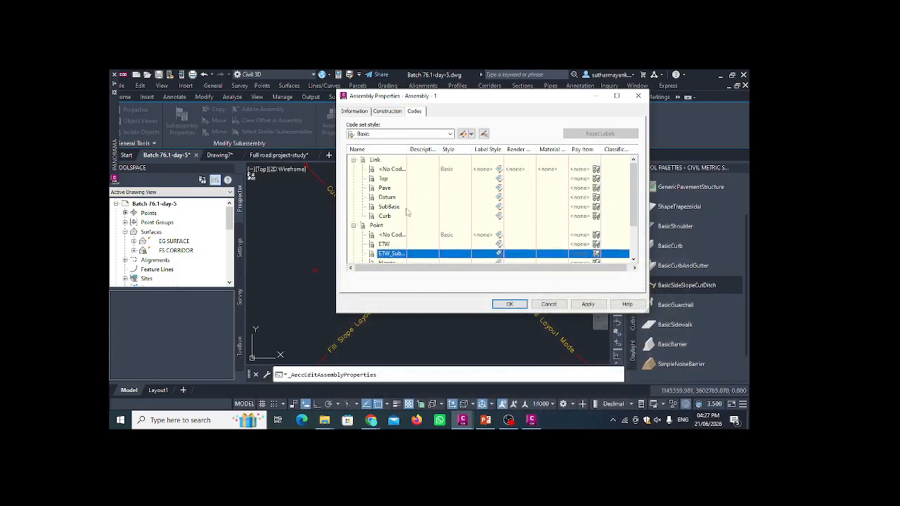
{"action": "scroll", "coordinate": [407, 214], "scroll_direction": "down", "scroll_amount": 1}
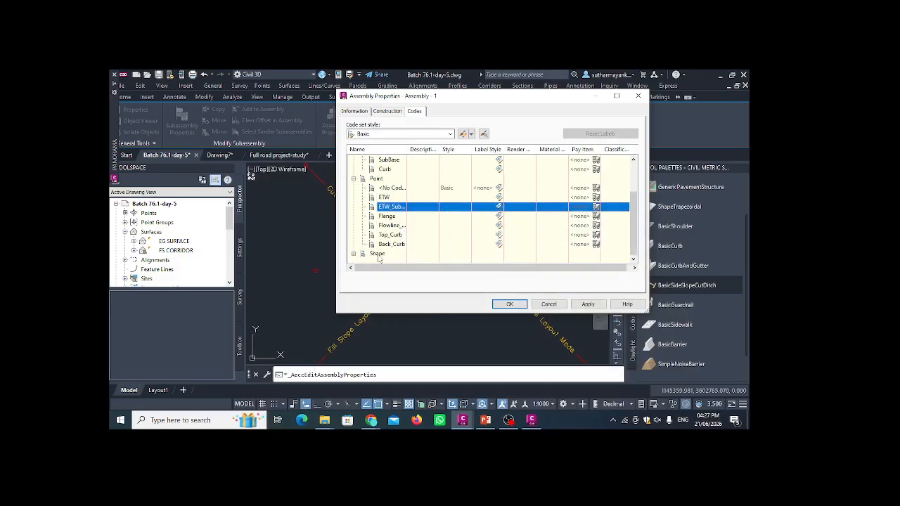
{"action": "scroll", "coordinate": [359, 259], "scroll_direction": "down", "scroll_amount": 1}
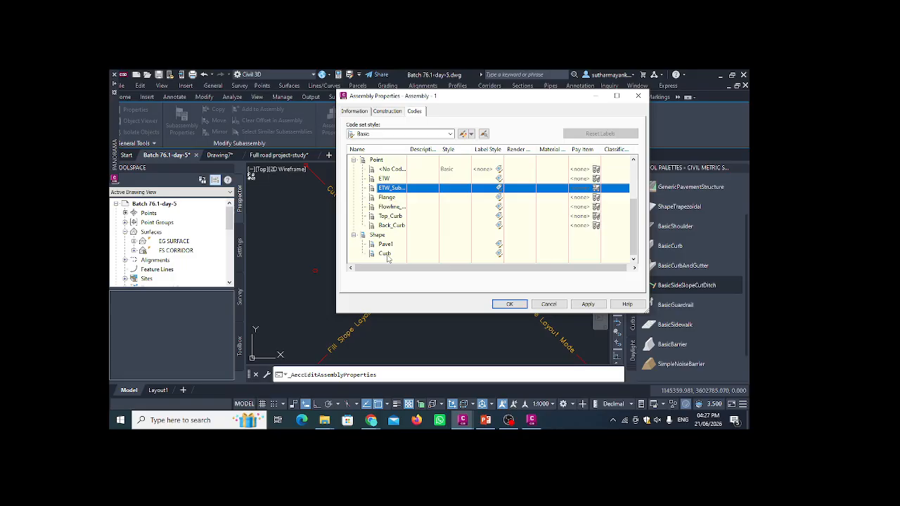
{"action": "scroll", "coordinate": [392, 259], "scroll_direction": "up", "scroll_amount": 1}
{"action": "scroll", "coordinate": [380, 187], "scroll_direction": "up", "scroll_amount": 2}
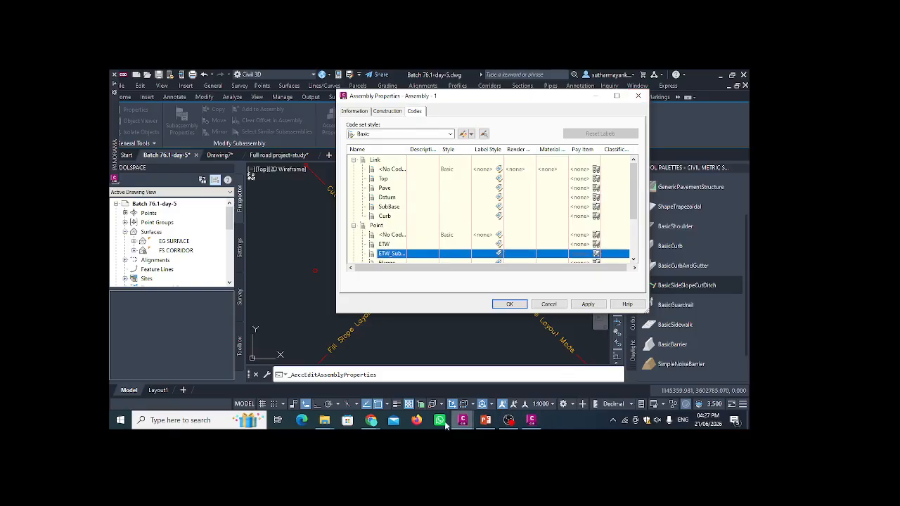
{"action": "left_click", "coordinate": [511, 422]}
{"action": "left_click", "coordinate": [510, 423]}
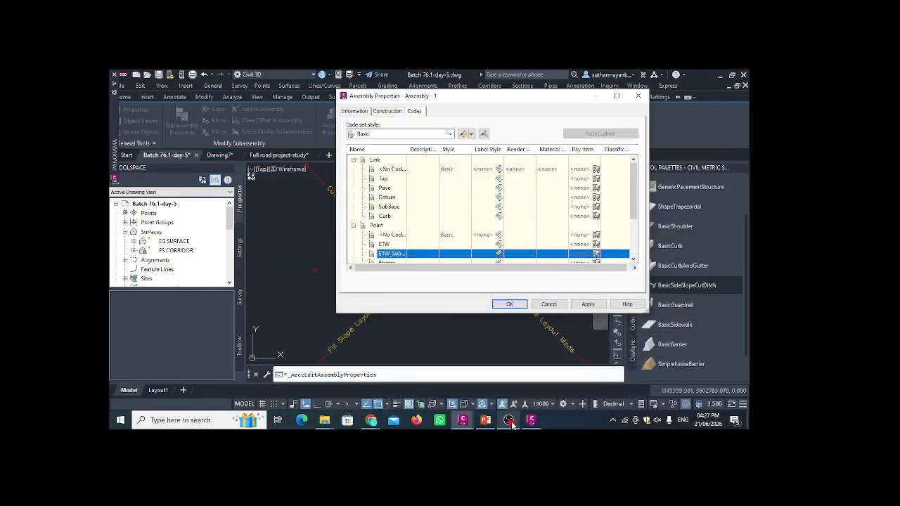
{"action": "left_click", "coordinate": [511, 424]}
{"action": "left_click", "coordinate": [508, 424]}
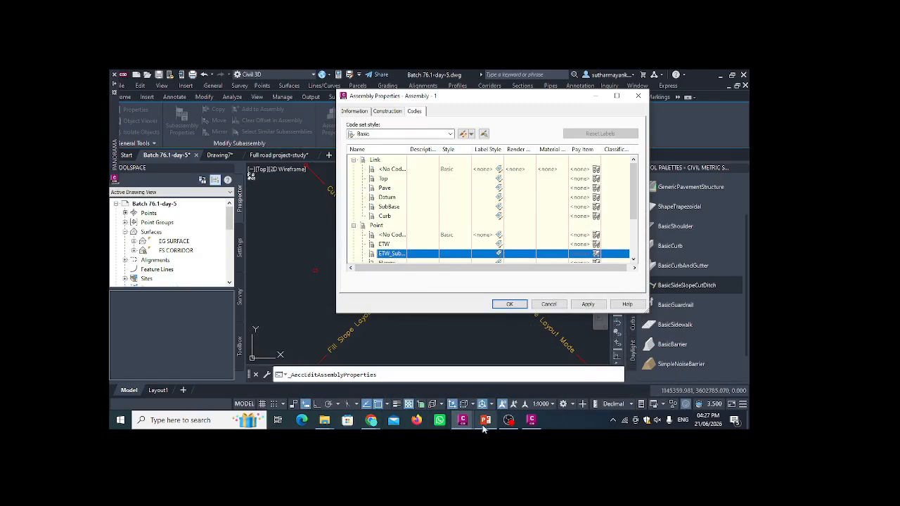
{"action": "left_click", "coordinate": [531, 421]}
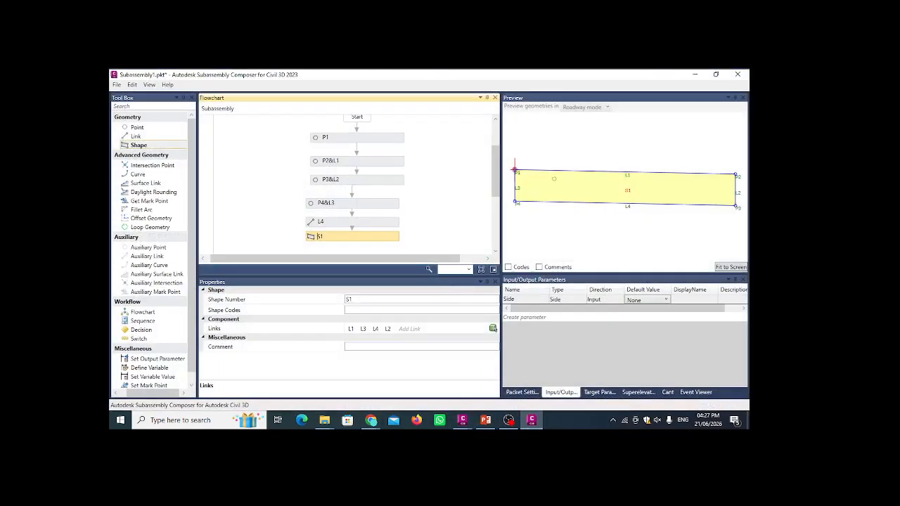
Assign the point code "CROWN" to point P1
{"action": "left_click", "coordinate": [329, 143]}
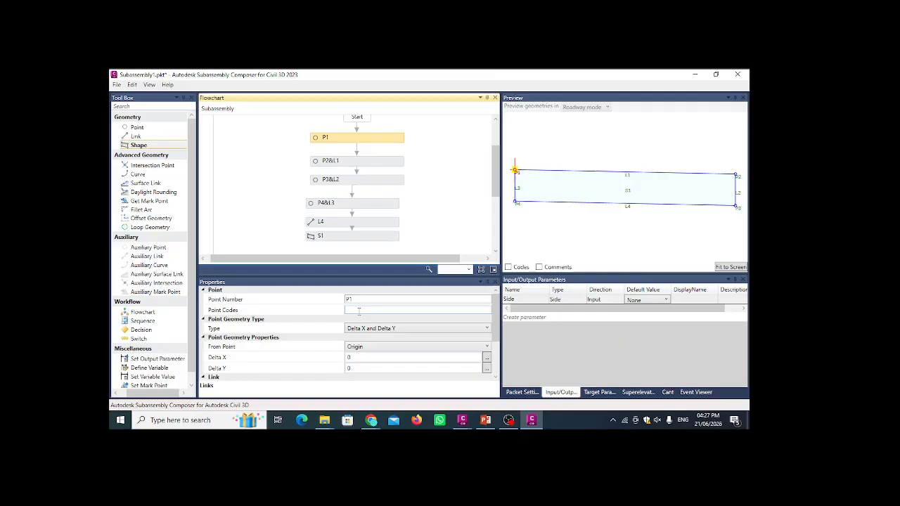
{"action": "left_click", "coordinate": [358, 311]}
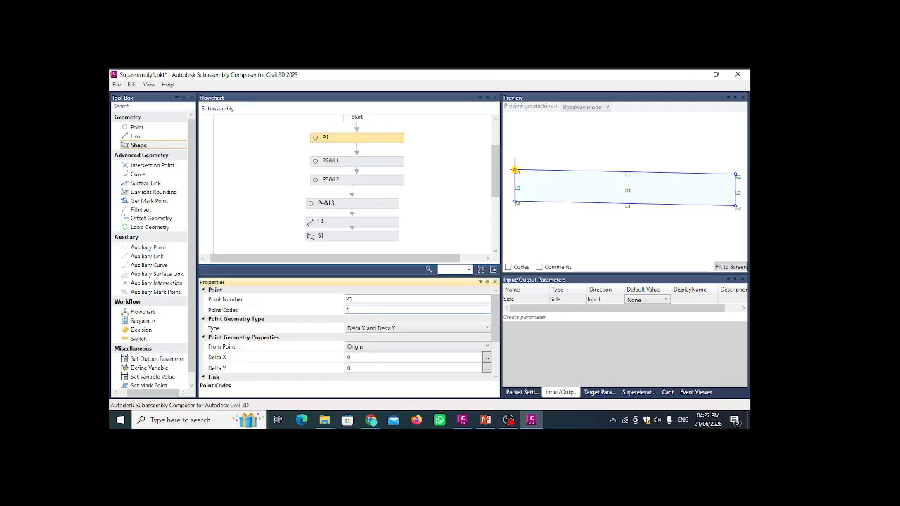
{"action": "type", "text": "\"CROWN"}
{"action": "left_click", "coordinate": [730, 267]}
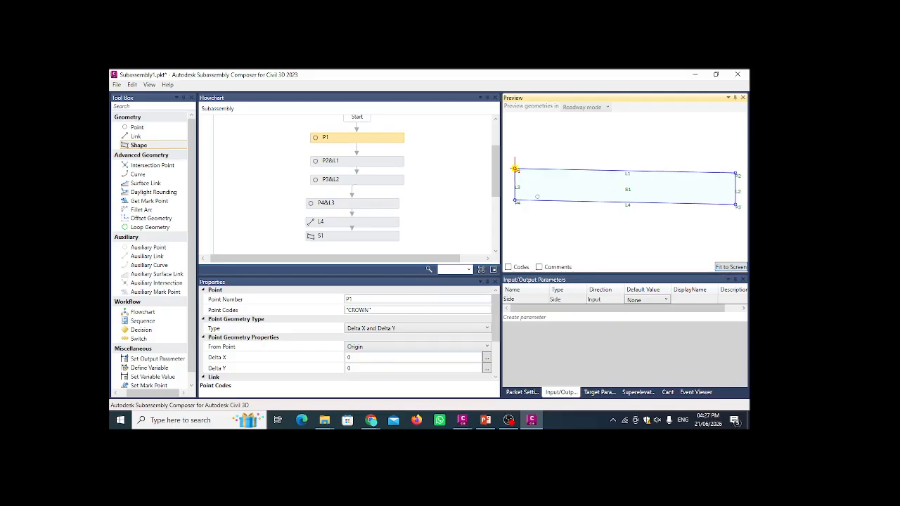
{"action": "scroll", "coordinate": [519, 170], "scroll_direction": "up", "scroll_amount": 1}
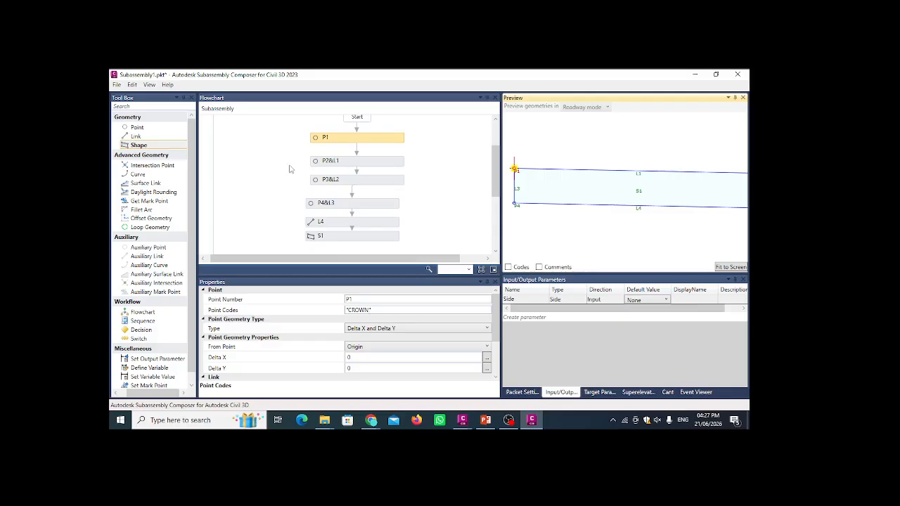
Assign the point code "CROWN" to point P2 and fit the preview
{"action": "left_click", "coordinate": [336, 161]}
{"action": "left_click", "coordinate": [363, 310]}
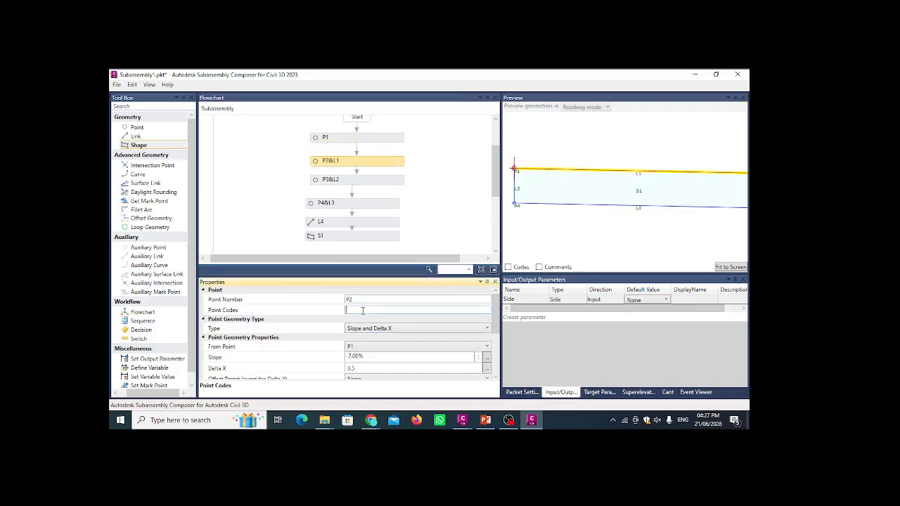
{"action": "type", "text": "\"CROWN"}
{"action": "left_click", "coordinate": [731, 267]}
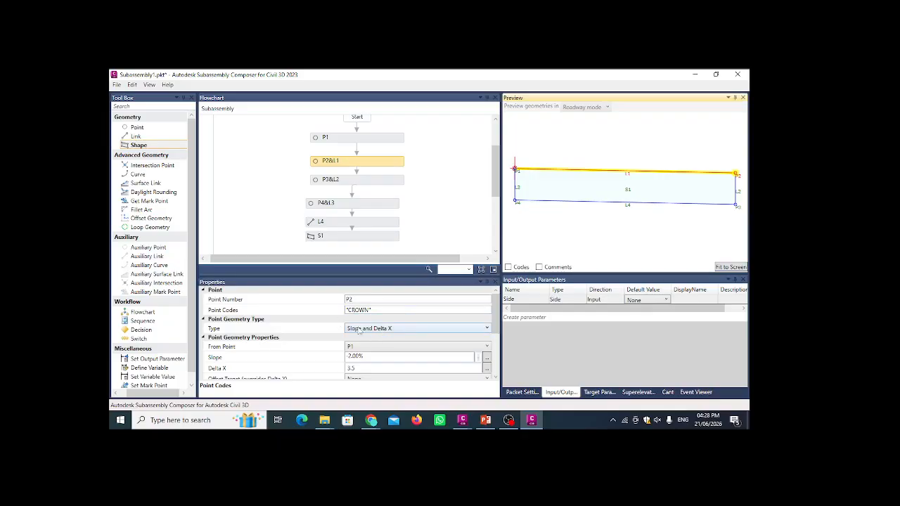
Open the empty Codes value of link L1 for editing
{"action": "scroll", "coordinate": [360, 330], "scroll_direction": "down", "scroll_amount": 2}
{"action": "scroll", "coordinate": [404, 341], "scroll_direction": "down", "scroll_amount": 1}
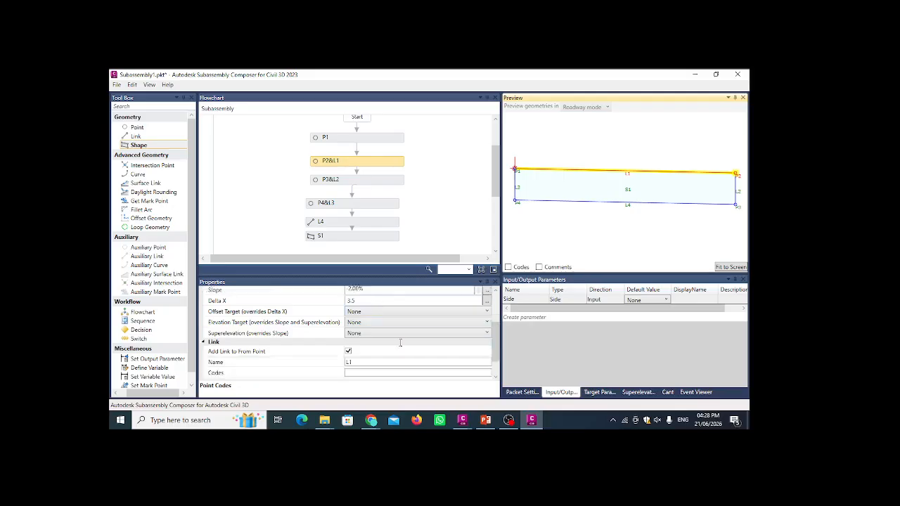
{"action": "scroll", "coordinate": [400, 343], "scroll_direction": "down", "scroll_amount": 1}
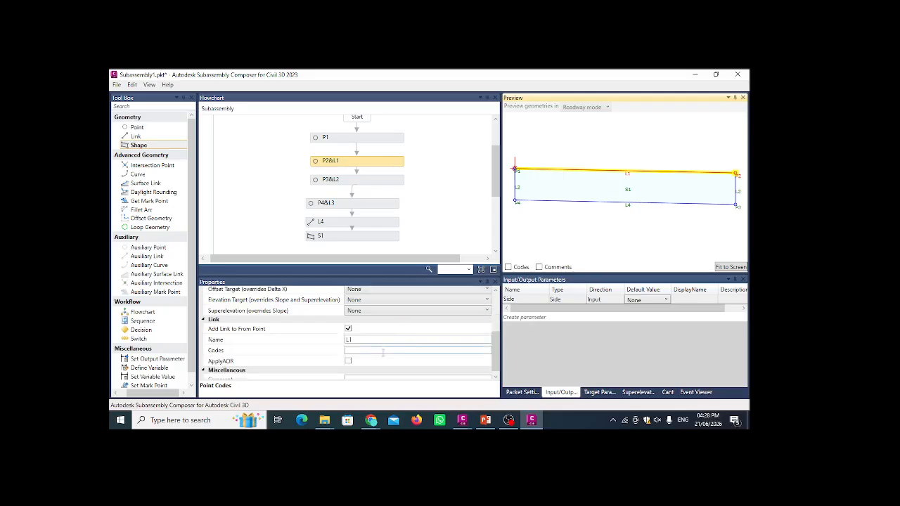
{"action": "left_click", "coordinate": [384, 351]}
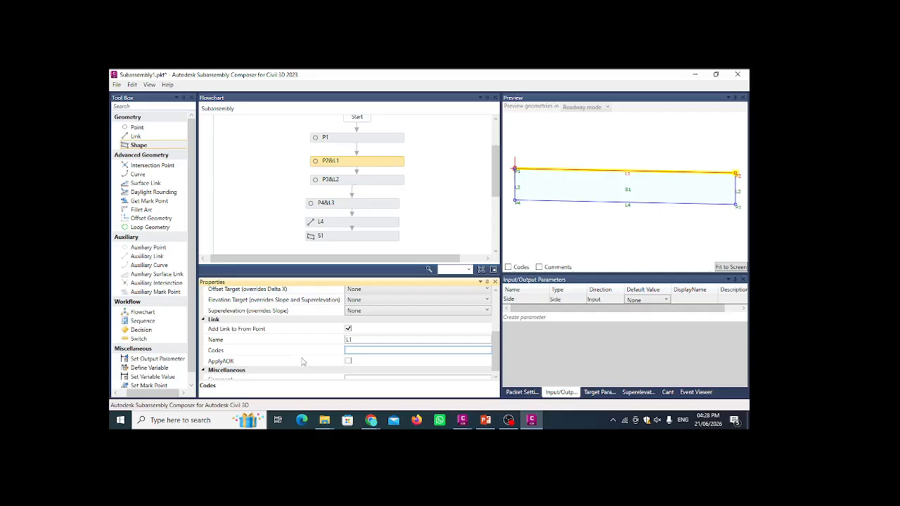
Create an input parameter named LANEWIDTH with the type Double
{"action": "left_click", "coordinate": [523, 392]}
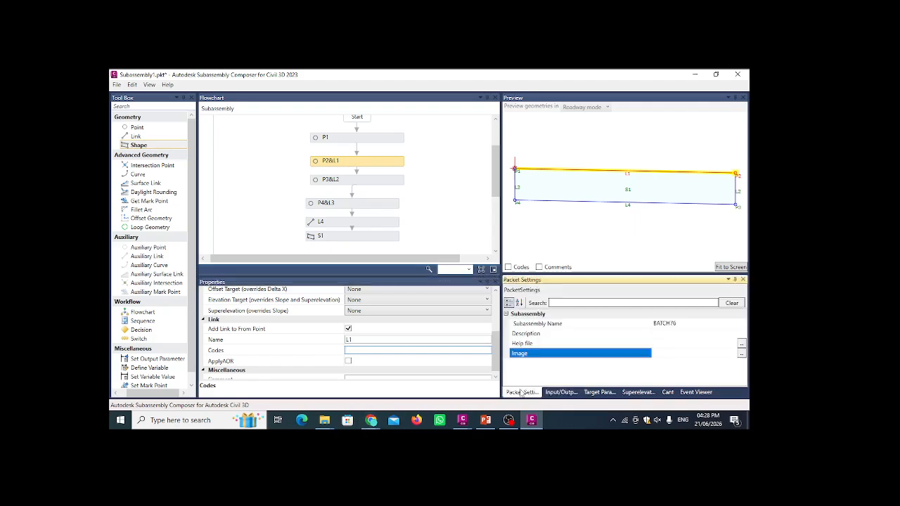
{"action": "left_click", "coordinate": [563, 393]}
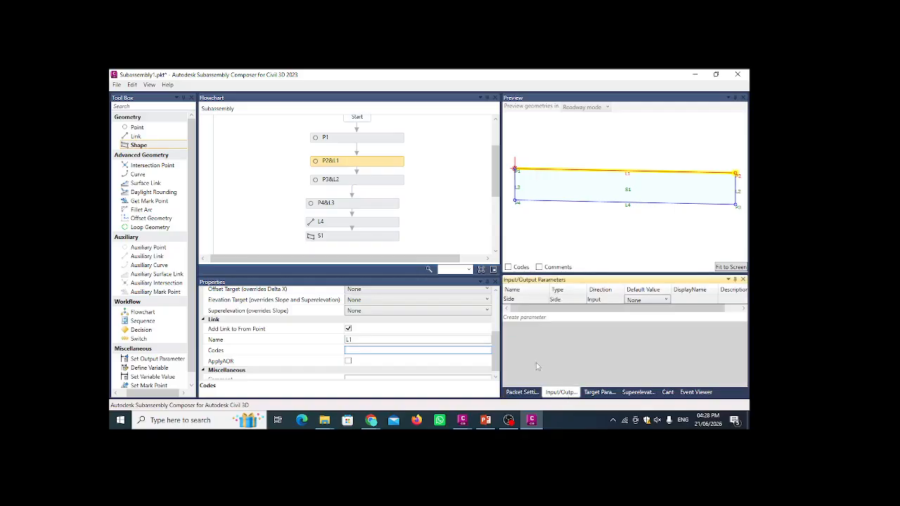
{"action": "left_click", "coordinate": [541, 318]}
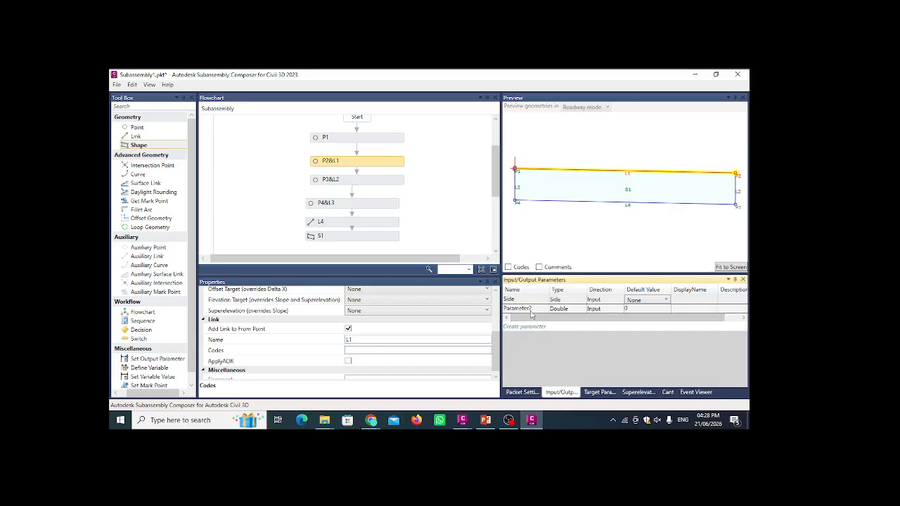
{"action": "left_click", "coordinate": [531, 310]}
{"action": "left_click", "coordinate": [530, 310]}
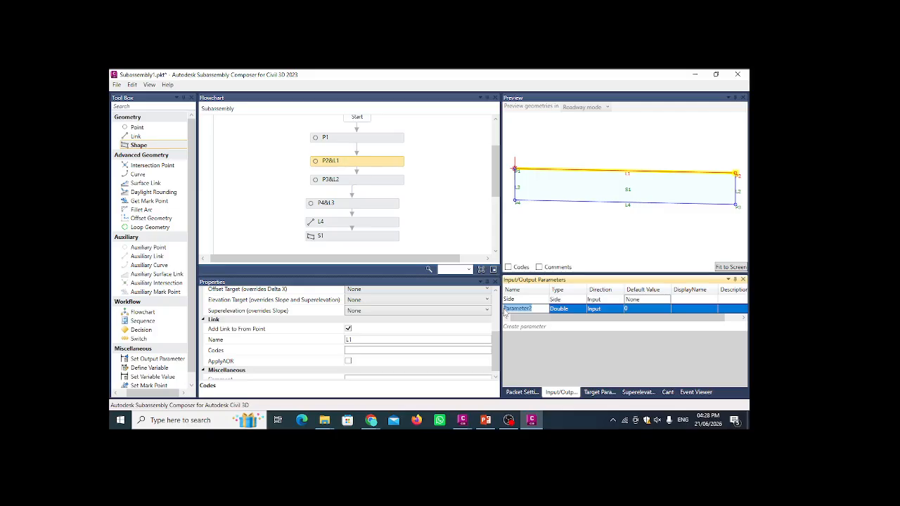
{"action": "type", "text": "LANEWIDTH"}
{"action": "left_click", "coordinate": [574, 310]}
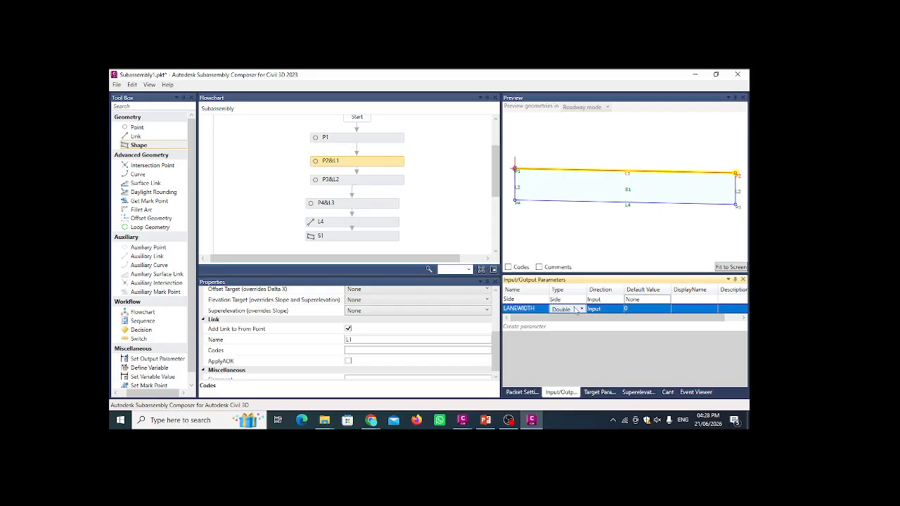
{"action": "left_click", "coordinate": [573, 310]}
{"action": "left_click", "coordinate": [578, 328]}
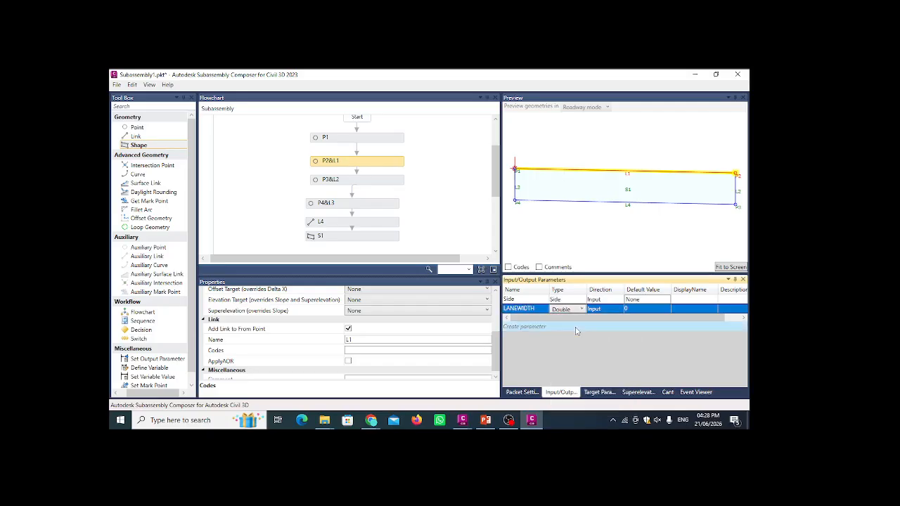
{"action": "left_click", "coordinate": [557, 311]}
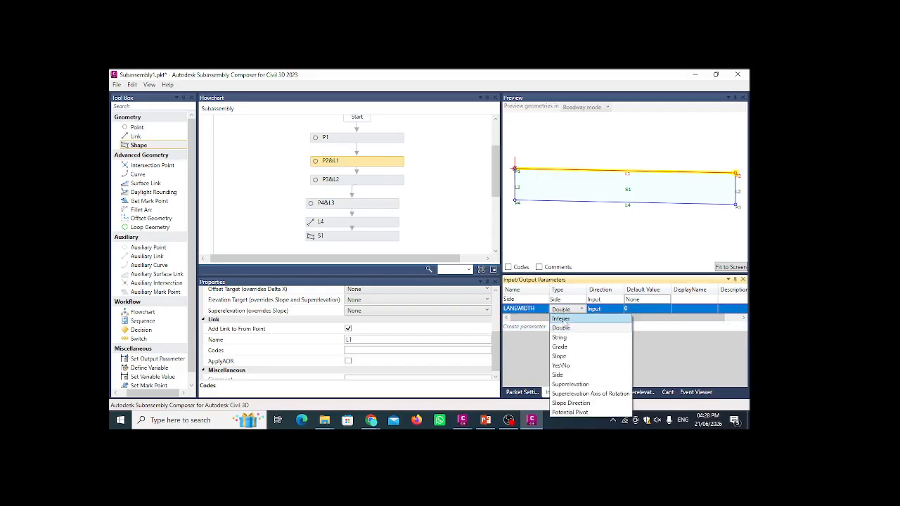
{"action": "left_click", "coordinate": [568, 330]}
Give the LANEWIDTH input parameter the display name "LANE WIDTH"
{"action": "left_click", "coordinate": [611, 311]}
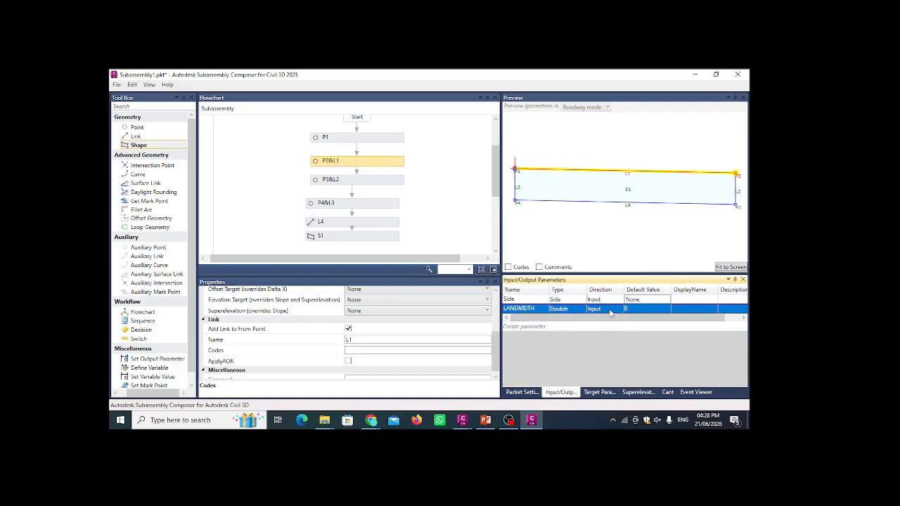
{"action": "left_click", "coordinate": [611, 312]}
{"action": "left_click", "coordinate": [611, 312]}
{"action": "left_click", "coordinate": [611, 312]}
{"action": "left_click", "coordinate": [641, 309]}
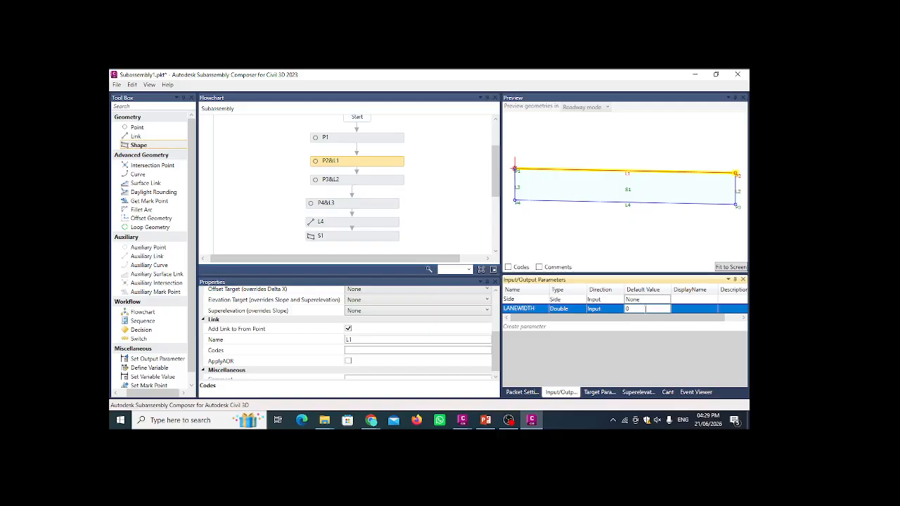
{"action": "left_click", "coordinate": [700, 310]}
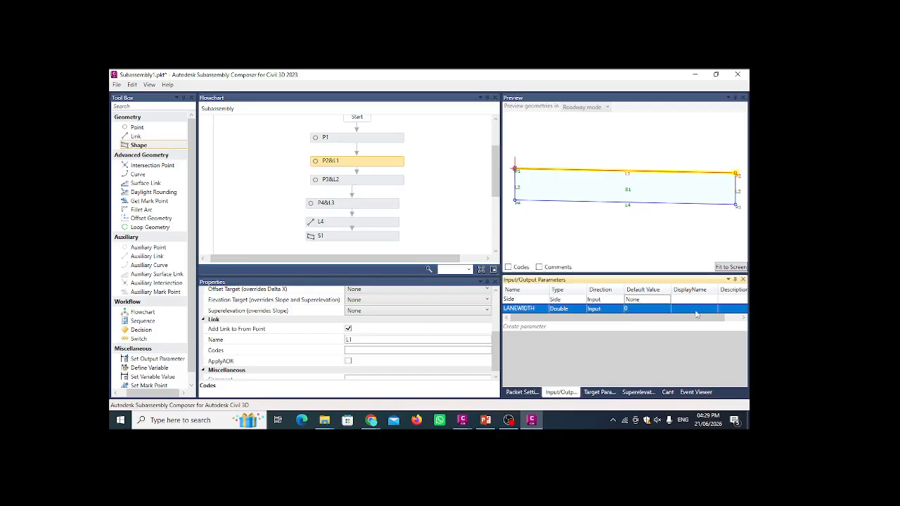
{"action": "left_click", "coordinate": [696, 310]}
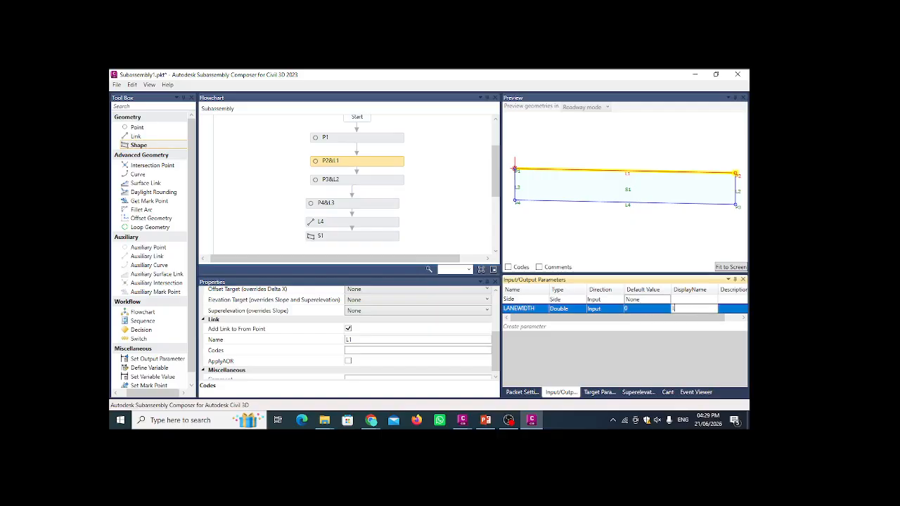
{"action": "type", "text": "LANE WIDTH"}
Create another input parameter named LANETHICKNESS with the display name "LANE THICKNESS"
{"action": "left_click", "coordinate": [654, 328]}
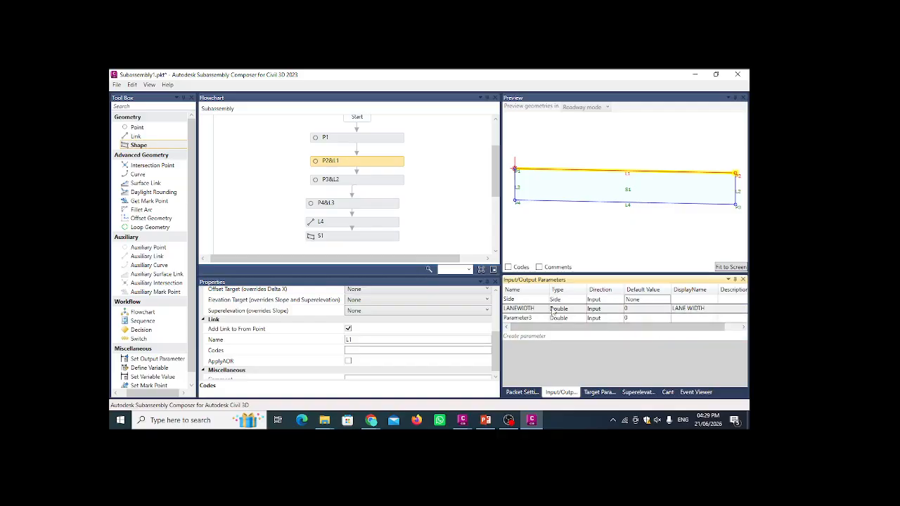
{"action": "left_click", "coordinate": [529, 318]}
{"action": "left_click", "coordinate": [529, 318]}
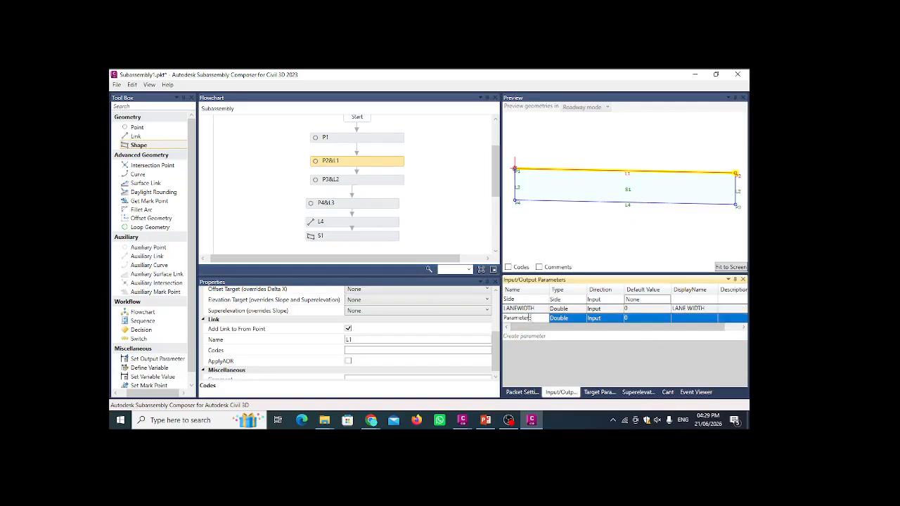
{"action": "left_click_drag", "start_coordinate": [529, 318], "coordinate": [501, 320]}
{"action": "type", "text": "LANETHICKNESS"}
{"action": "left_click", "coordinate": [556, 318]}
{"action": "left_click", "coordinate": [686, 319]}
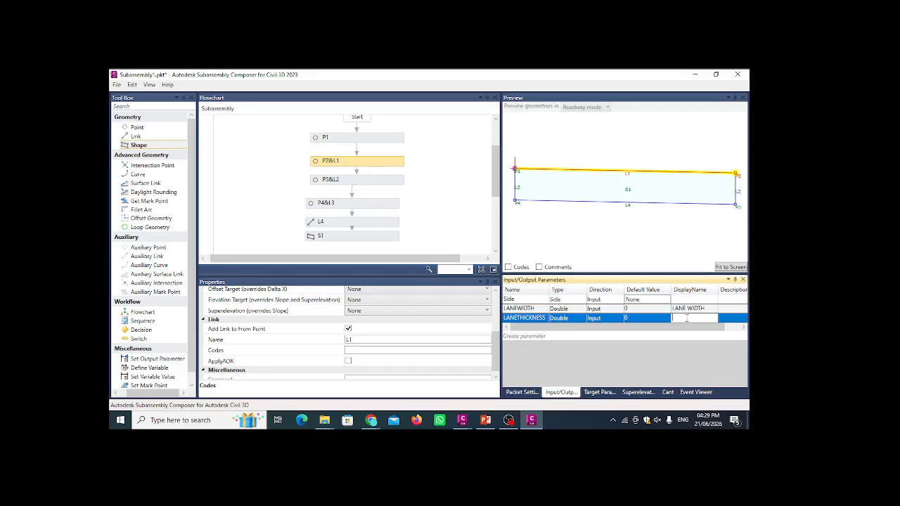
{"action": "type", "text": "LANE THICKNESS"}
Create an input parameter named CROSSSLOPE with the type Grade and the display name "CROSS SLOPE"
{"action": "left_click", "coordinate": [527, 337]}
{"action": "left_click", "coordinate": [531, 328]}
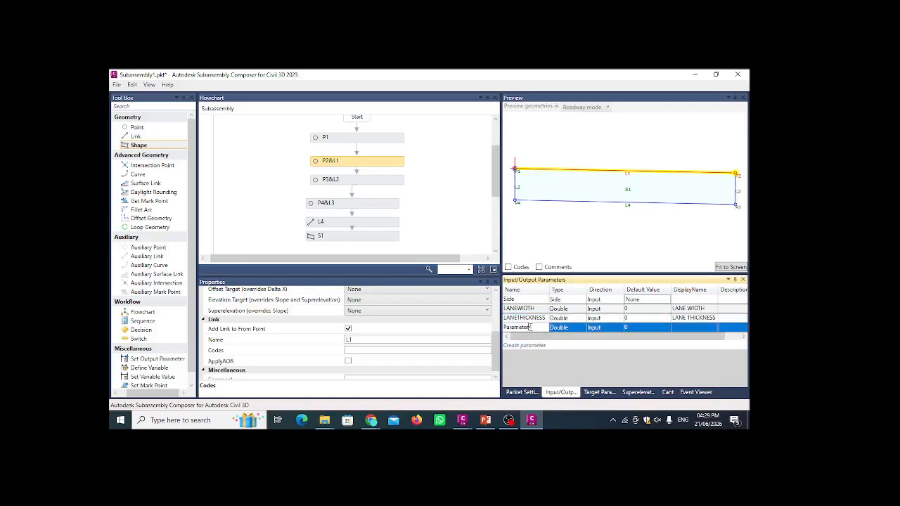
{"action": "type", "text": "CROSSSLOPE"}
{"action": "left_click", "coordinate": [563, 329]}
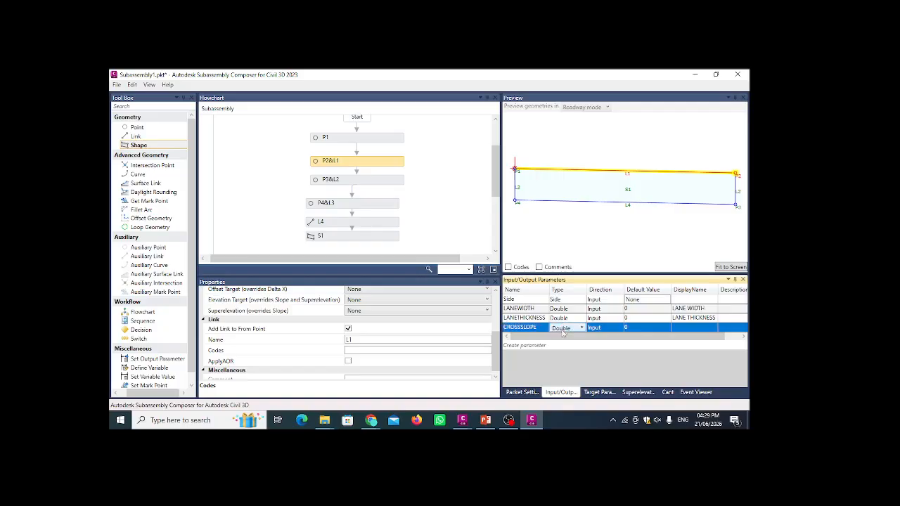
{"action": "left_click", "coordinate": [563, 330]}
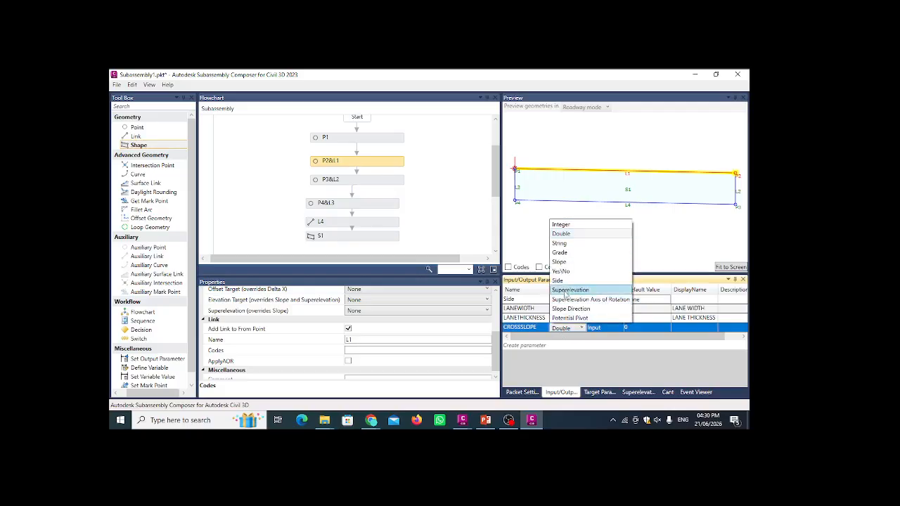
{"action": "left_click", "coordinate": [569, 253]}
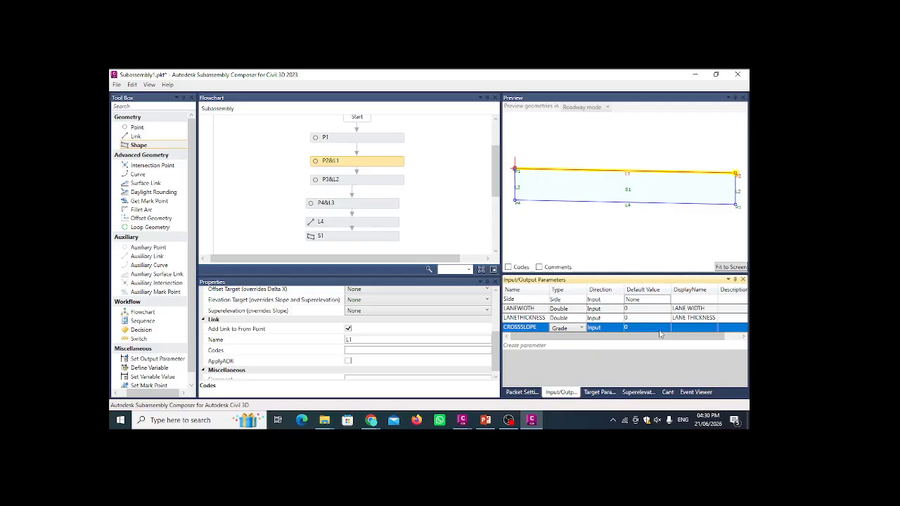
{"action": "left_click", "coordinate": [681, 332]}
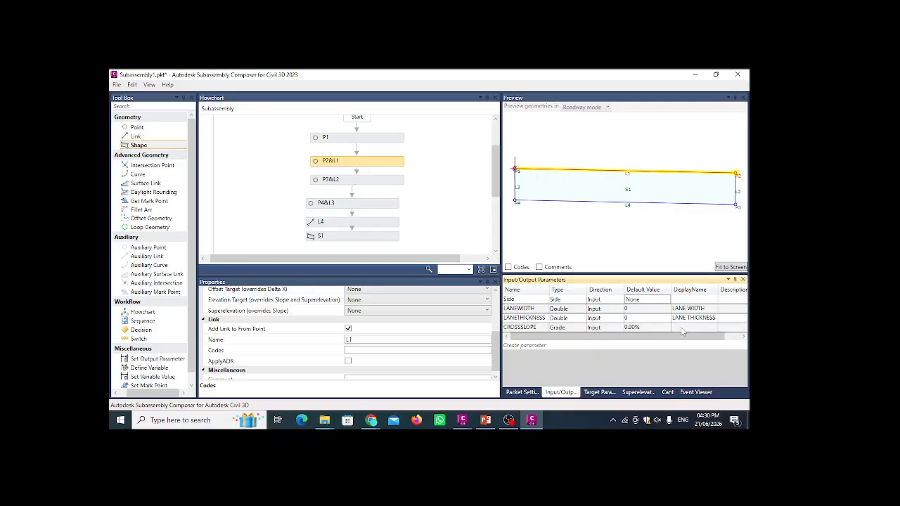
{"action": "left_click", "coordinate": [684, 330]}
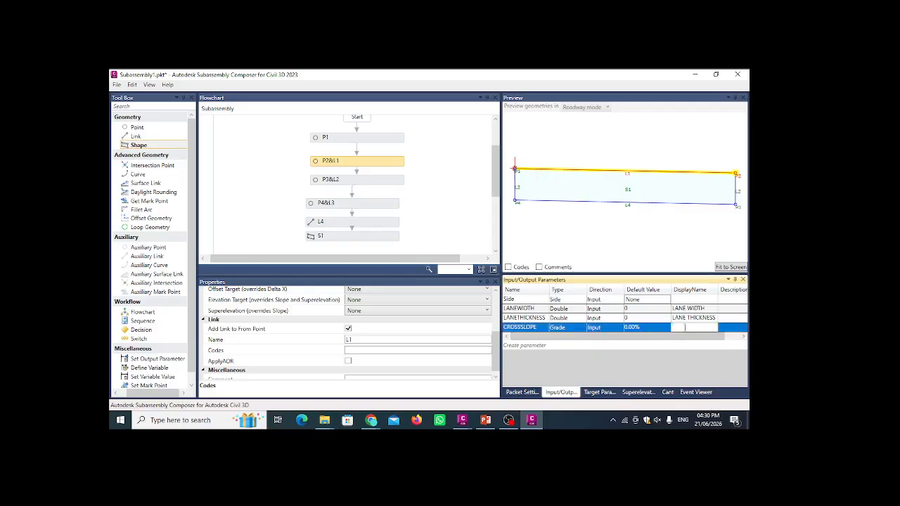
{"action": "type", "text": "CROSS SLOPE"}
Create a target parameter named LANEOFFSET with the type Offset
{"action": "left_click", "coordinate": [594, 393]}
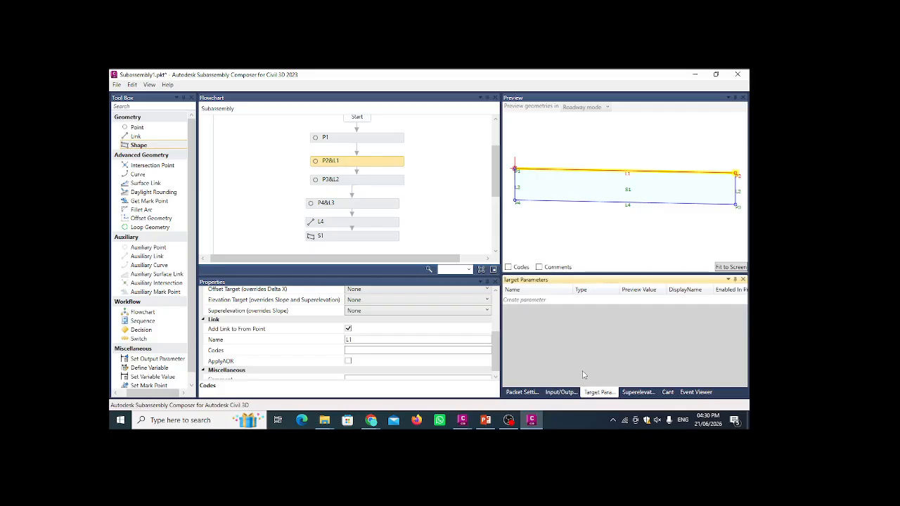
{"action": "left_click", "coordinate": [524, 301]}
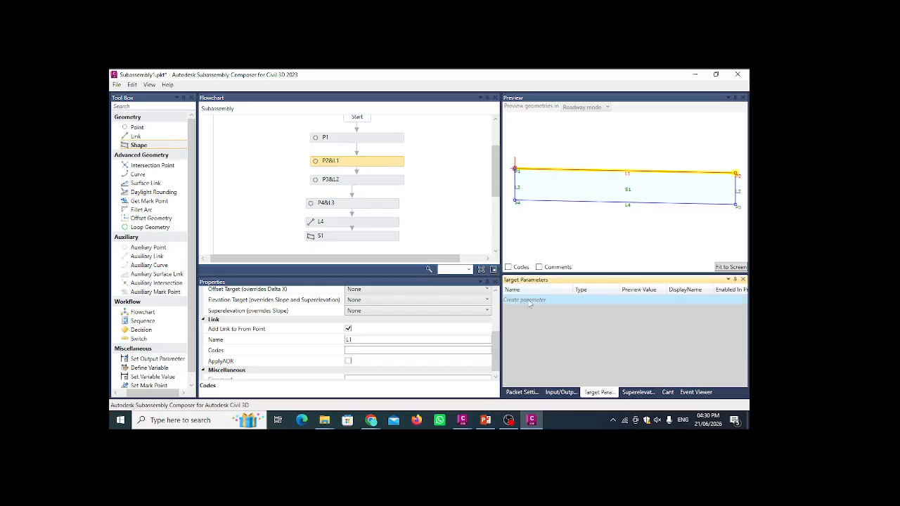
{"action": "left_click", "coordinate": [530, 299]}
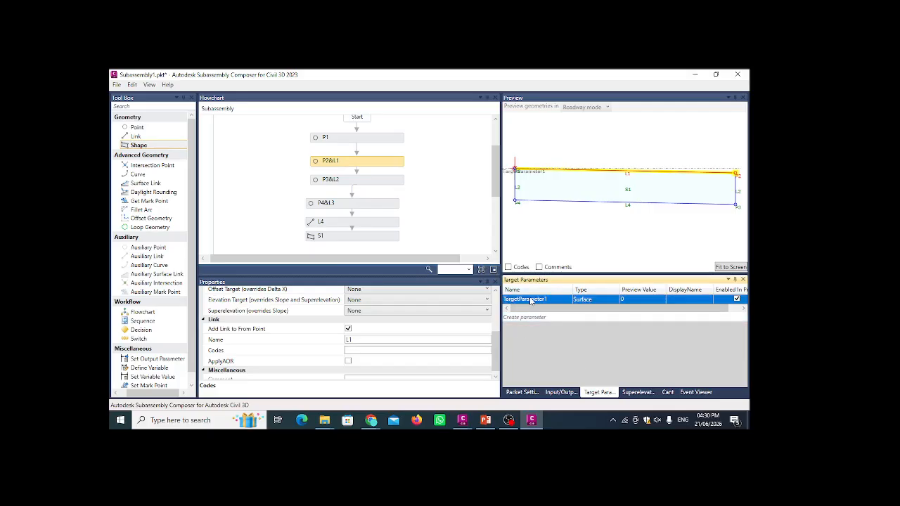
{"action": "left_click", "coordinate": [531, 299]}
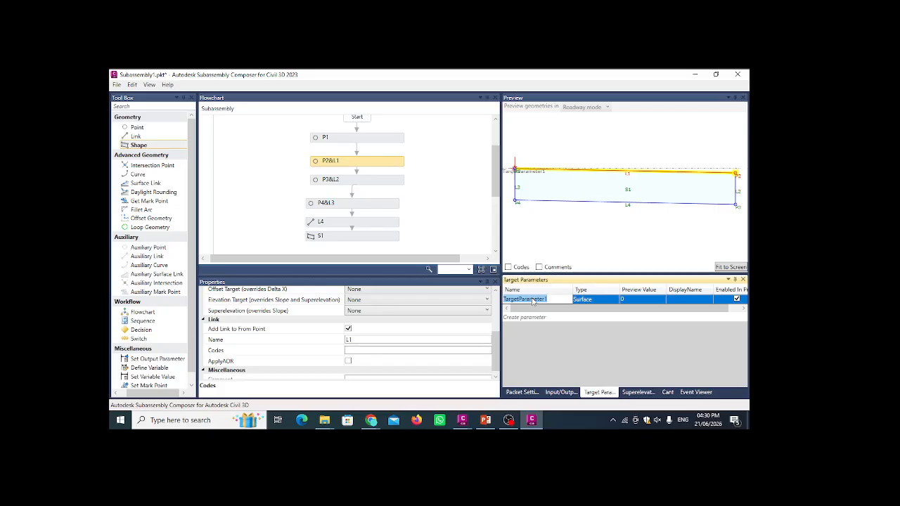
{"action": "type", "text": "LANEOFFSET"}
{"action": "left_click", "coordinate": [590, 301]}
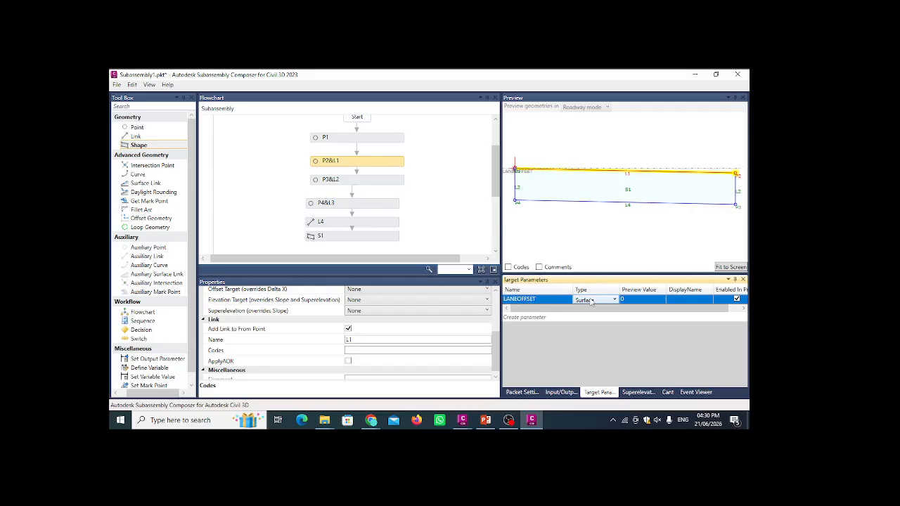
{"action": "left_click", "coordinate": [591, 301]}
{"action": "left_click", "coordinate": [597, 316]}
Give the LANEOFFSET target parameter the display name "LANE OFFSET"
{"action": "left_click", "coordinate": [695, 303]}
{"action": "left_click", "coordinate": [694, 300]}
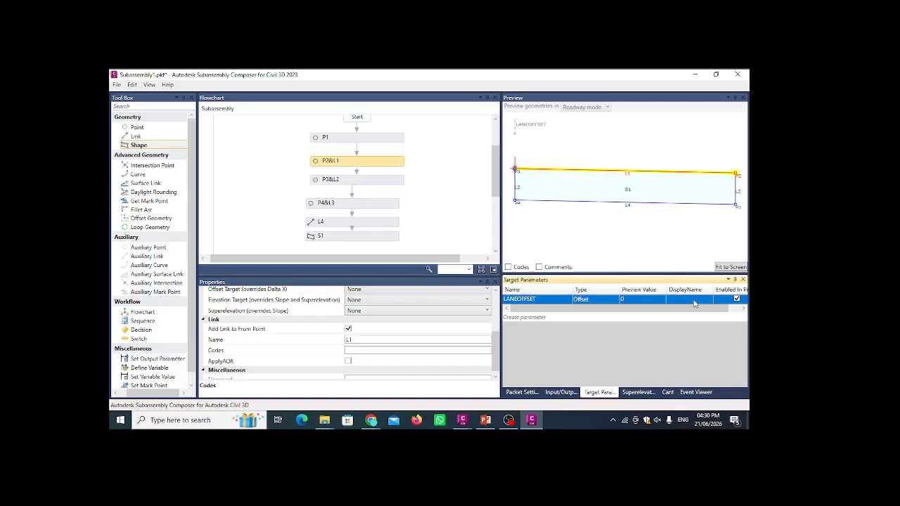
{"action": "type", "text": "LANE OFFSET"}
{"action": "key", "text": "Return"}
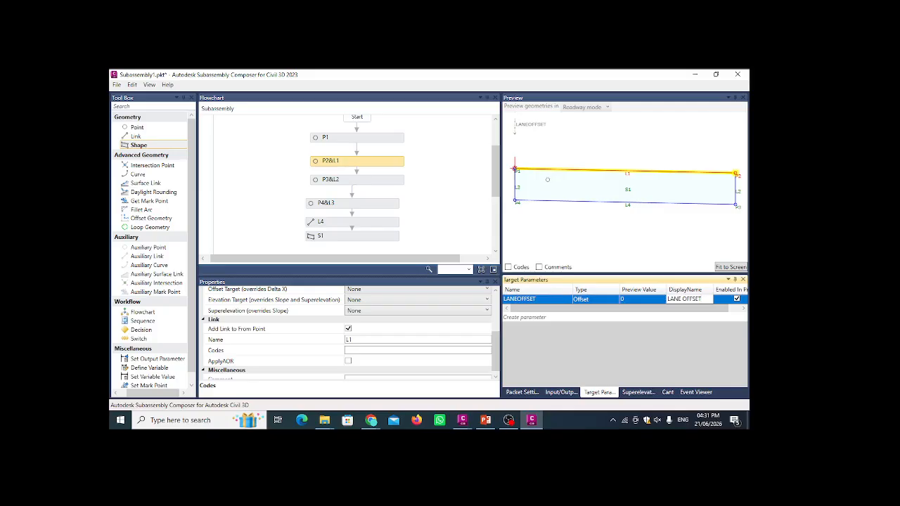
Create a target parameter named ELEVATION with the type Elevation and the display name "ELEVATION"
{"action": "left_click", "coordinate": [603, 318]}
{"action": "double_click", "coordinate": [541, 310]}
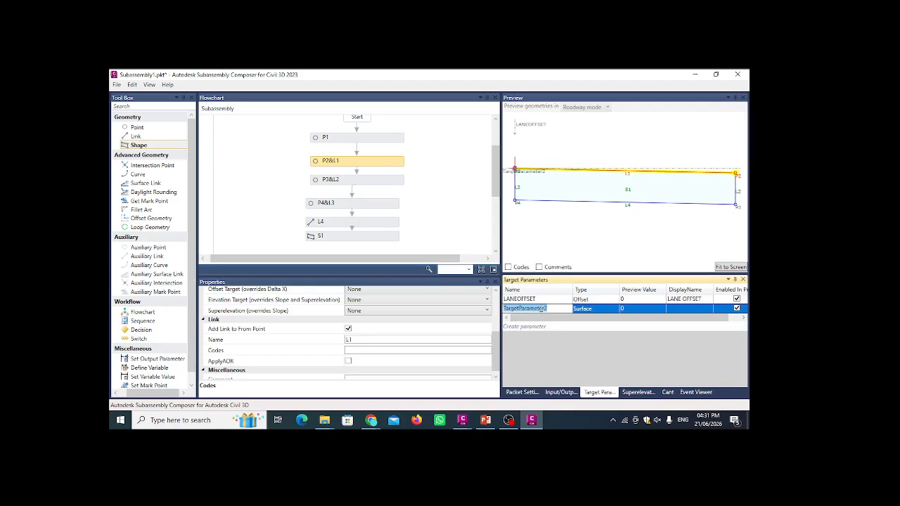
{"action": "type", "text": "FLEV"}
{"action": "type", "text": "ATION"}
{"action": "left_click", "coordinate": [603, 310]}
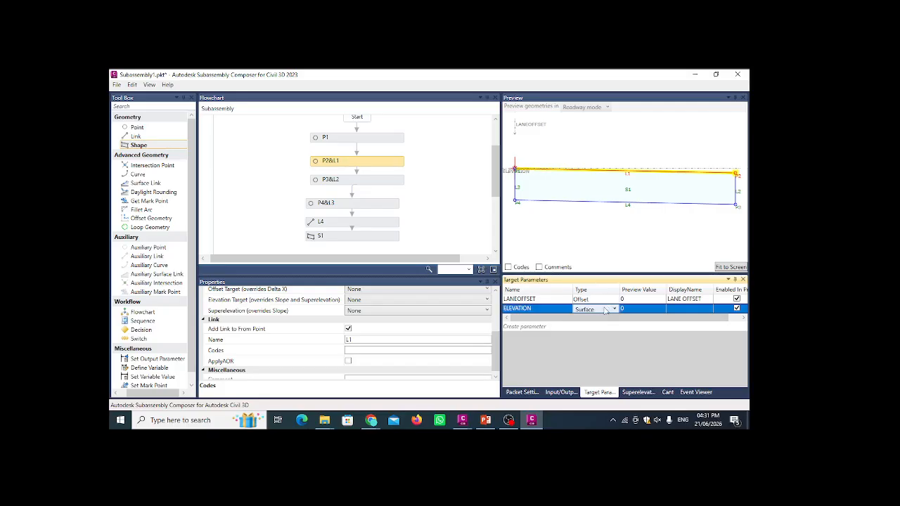
{"action": "left_click", "coordinate": [605, 310]}
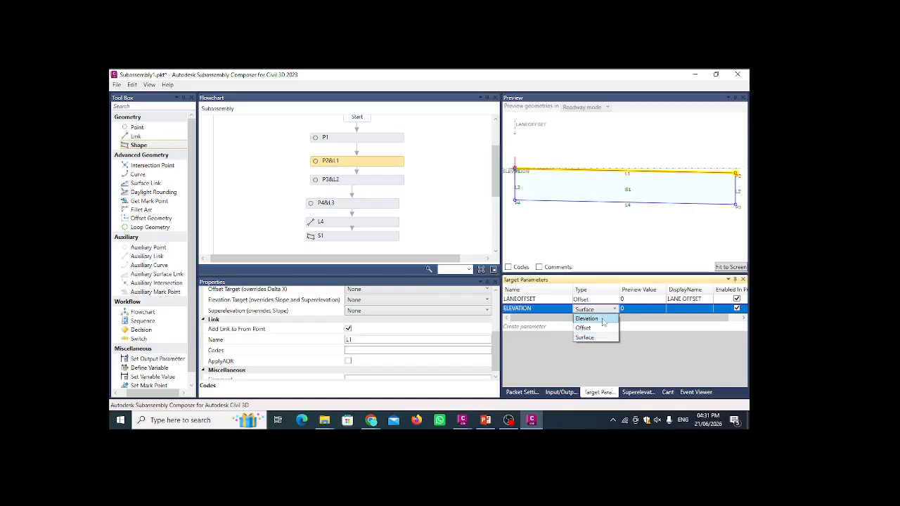
{"action": "left_click", "coordinate": [605, 320]}
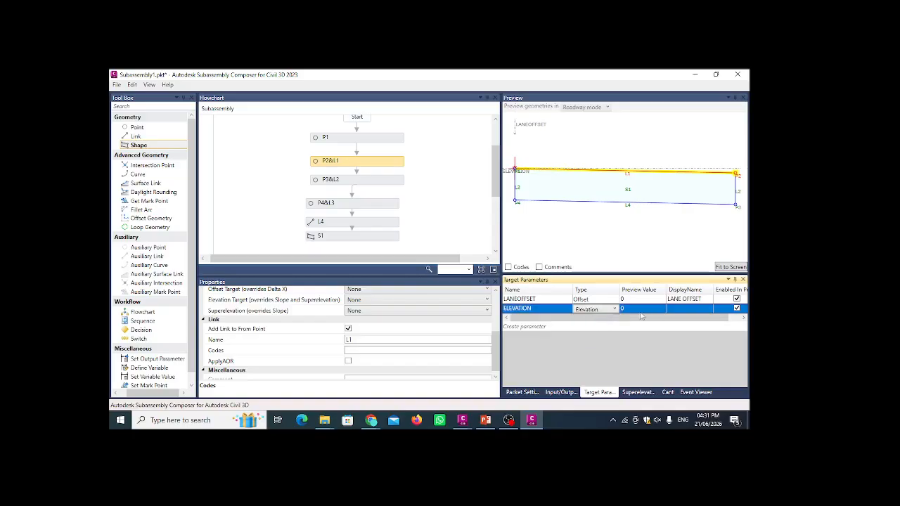
{"action": "left_click", "coordinate": [690, 309]}
{"action": "type", "text": "F"}
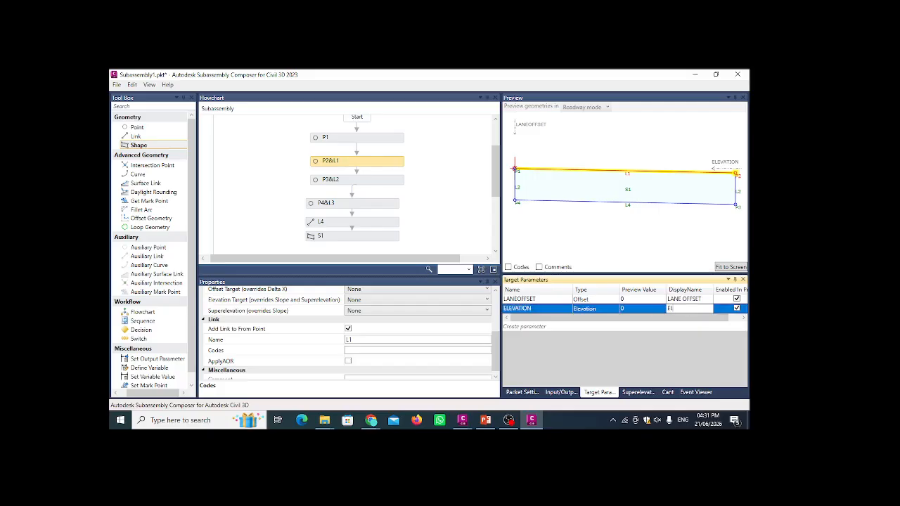
{"action": "type", "text": "LEVA"}
{"action": "type", "text": "TION"}
Create a third target parameter of type Surface and name it SURFACE
{"action": "left_click", "coordinate": [542, 327]}
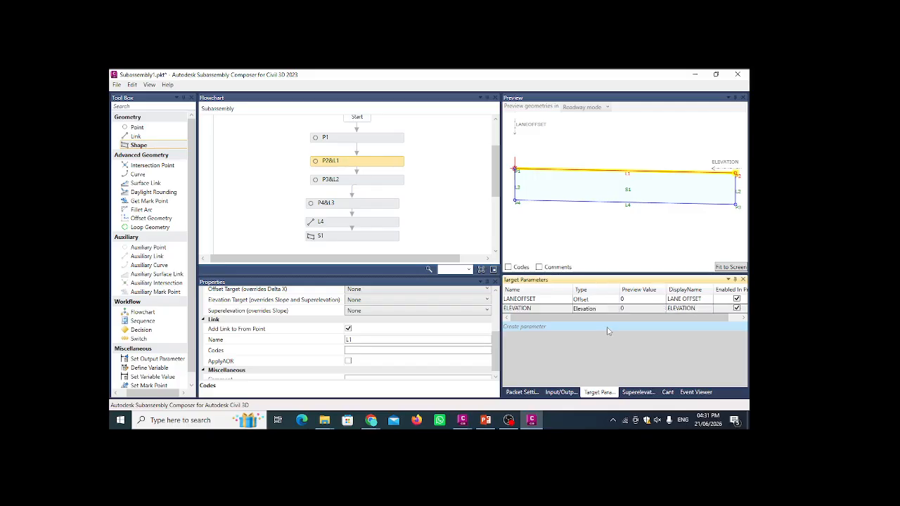
{"action": "left_click", "coordinate": [543, 321]}
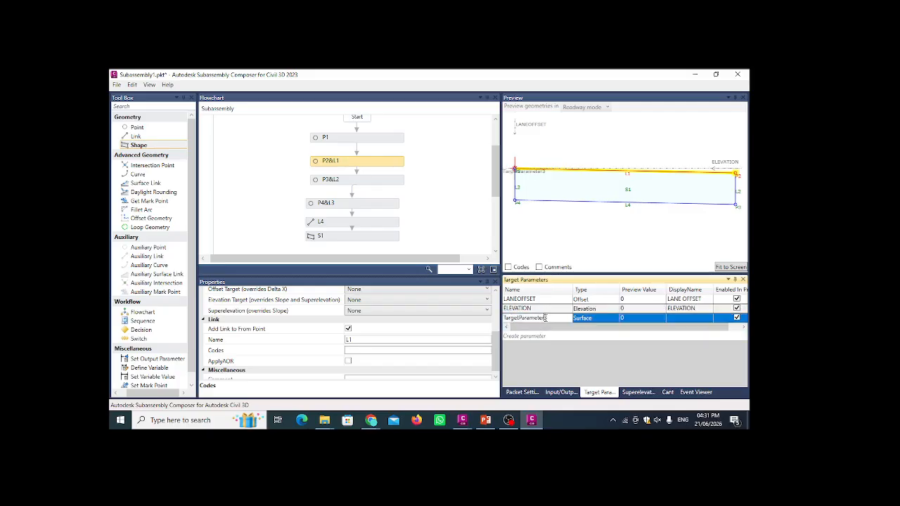
{"action": "left_click_drag", "start_coordinate": [545, 320], "coordinate": [505, 325]}
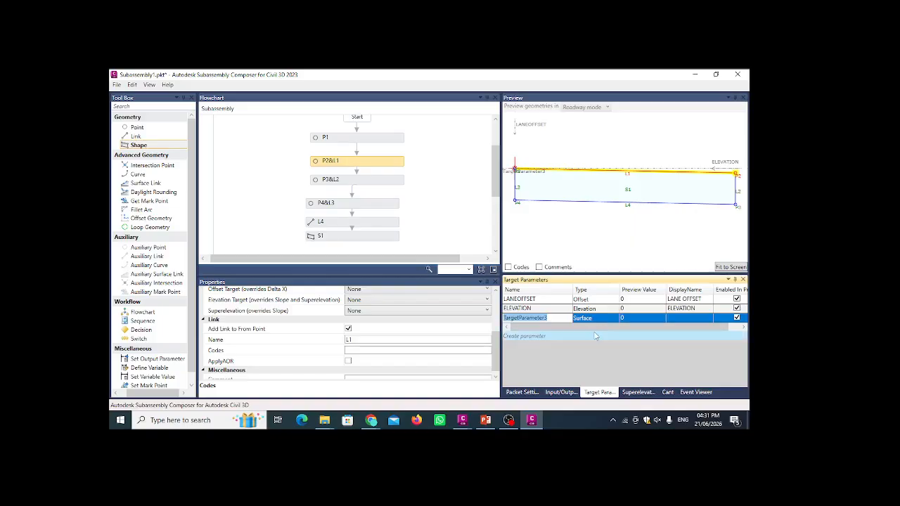
{"action": "left_click", "coordinate": [629, 322]}
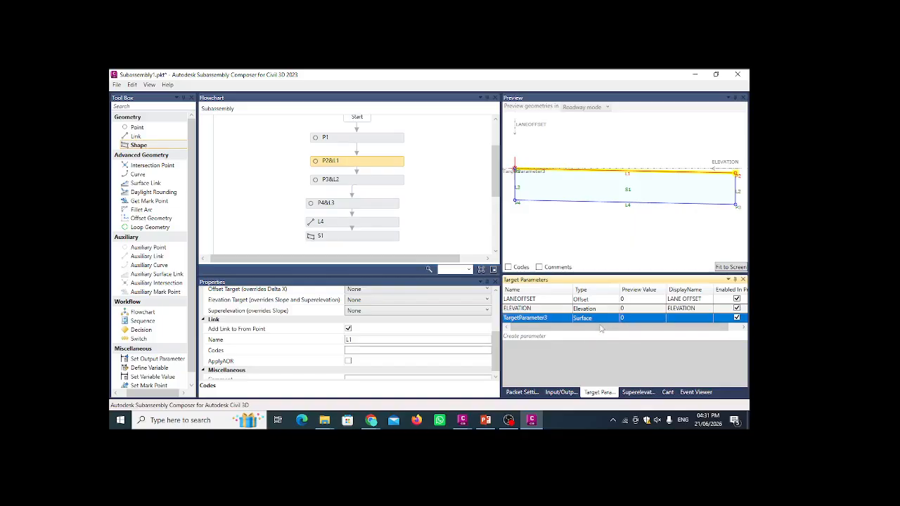
{"action": "left_click", "coordinate": [562, 394]}
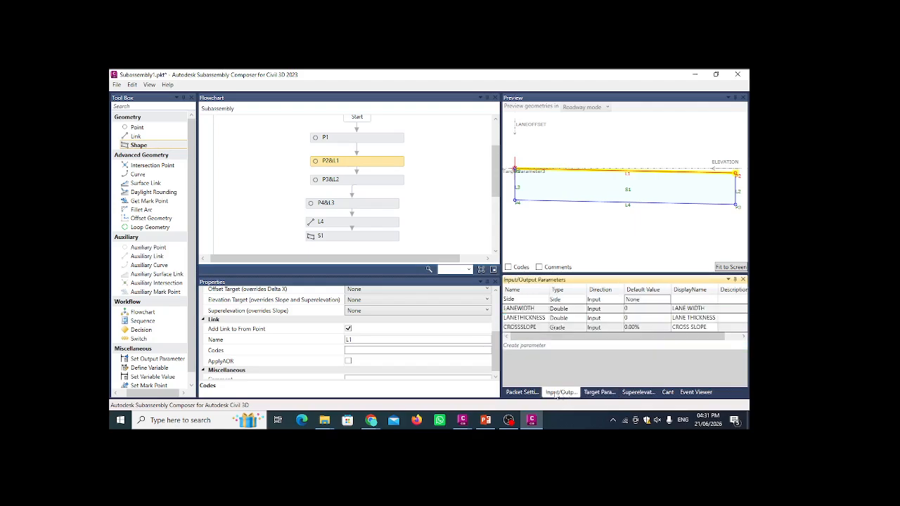
{"action": "left_click", "coordinate": [599, 393]}
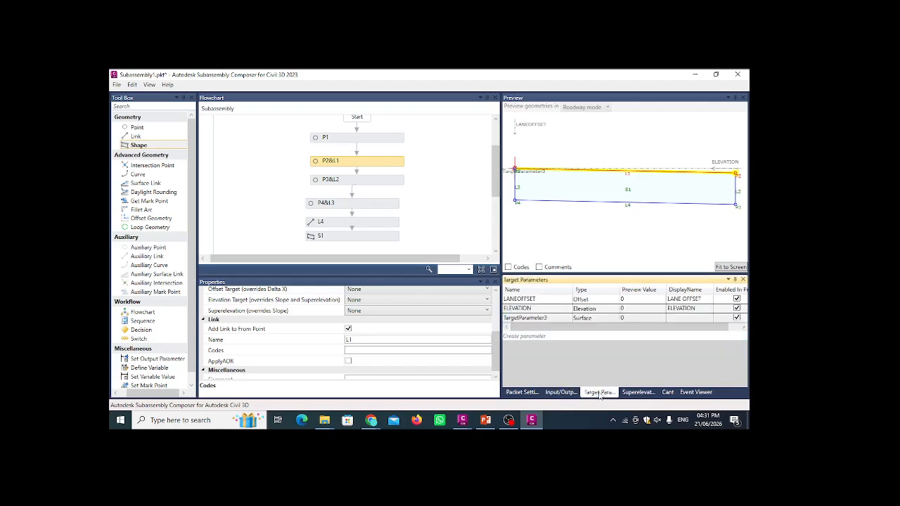
{"action": "left_click", "coordinate": [538, 321]}
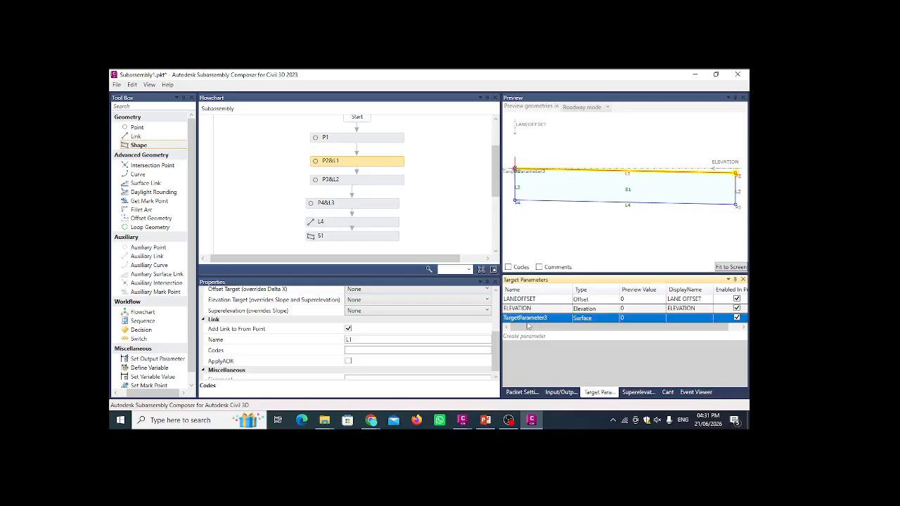
{"action": "left_click", "coordinate": [536, 320]}
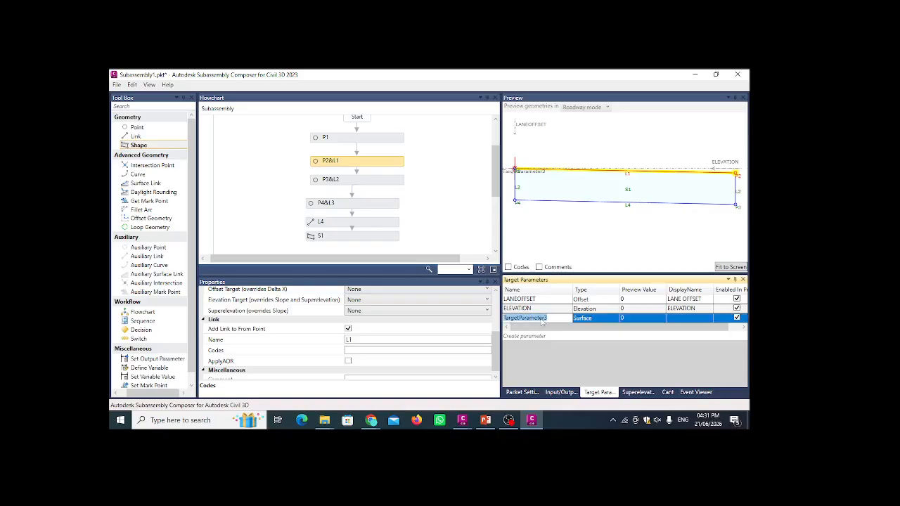
{"action": "type", "text": "SURFACE"}
Create a new input parameter and set its type to Superelevation Axis of Rotation
{"action": "left_click", "coordinate": [561, 392]}
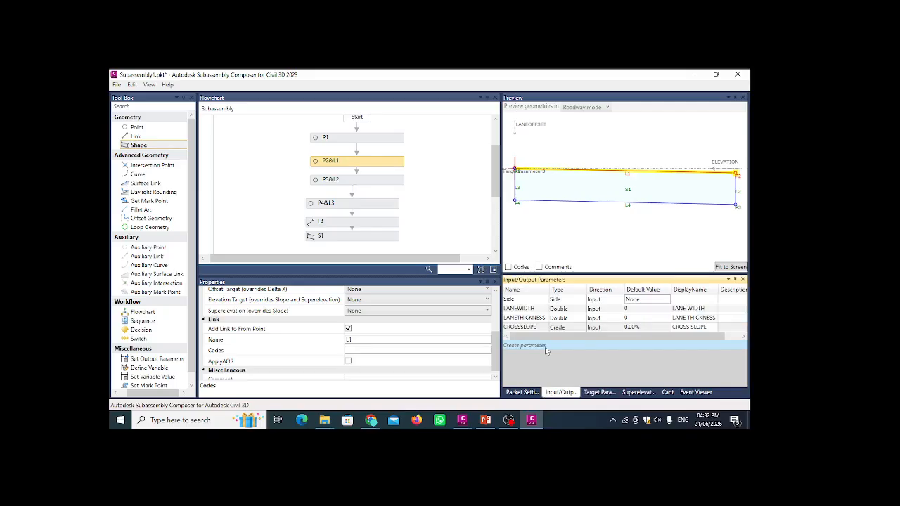
{"action": "left_click", "coordinate": [545, 347]}
{"action": "left_click", "coordinate": [531, 339]}
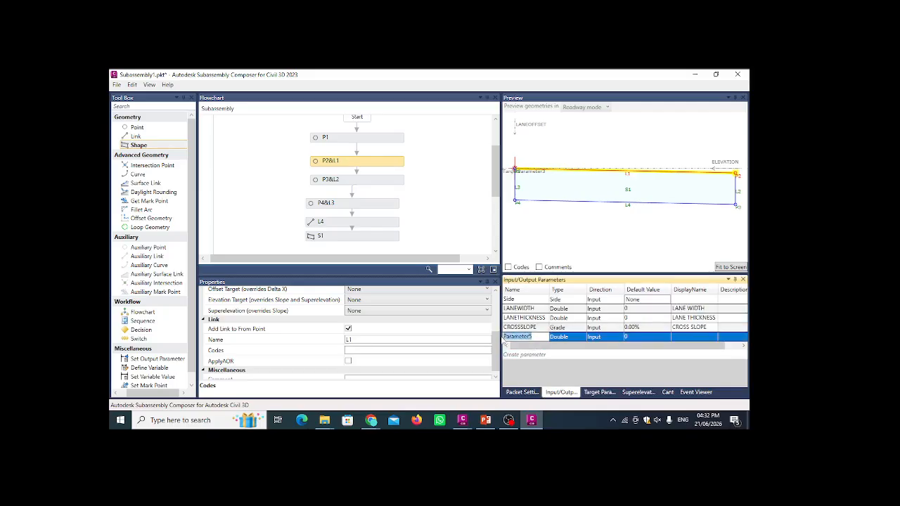
{"action": "type", "text": "S"}
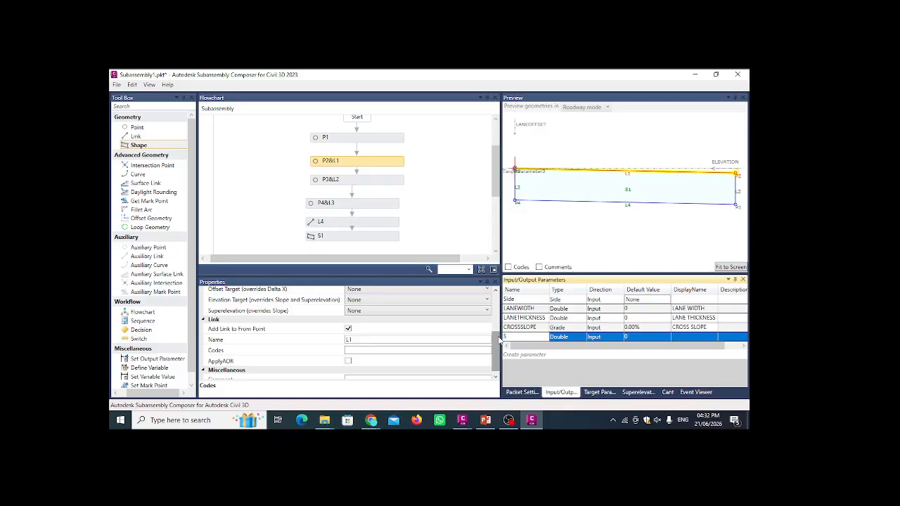
{"action": "left_click", "coordinate": [573, 337]}
{"action": "left_click", "coordinate": [504, 280]}
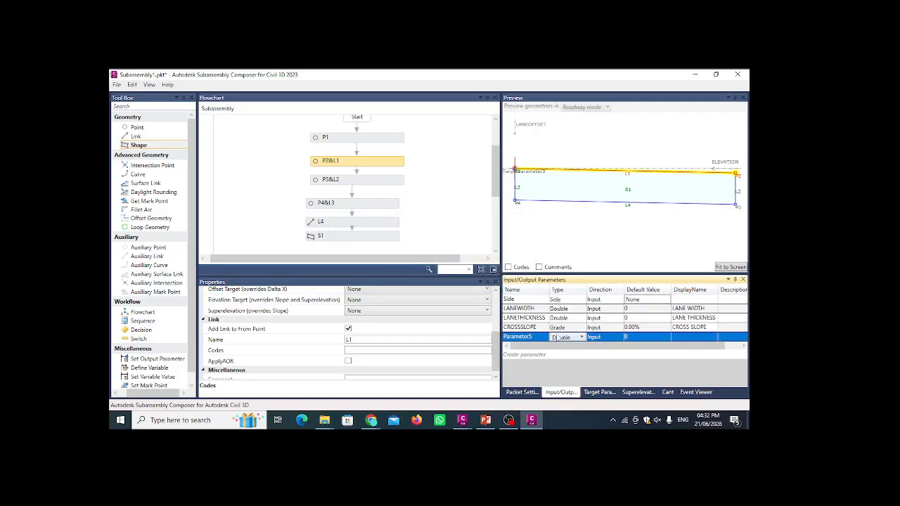
{"action": "left_click", "coordinate": [571, 337]}
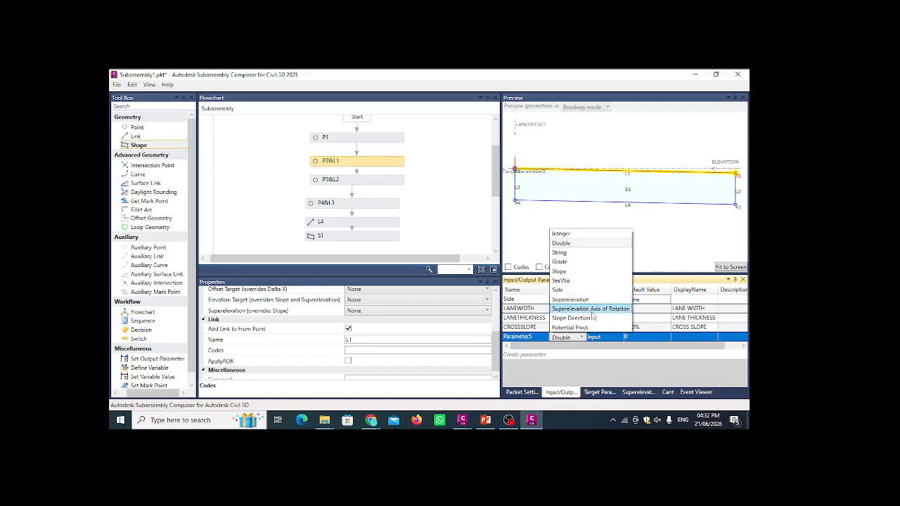
{"action": "left_click", "coordinate": [592, 315]}
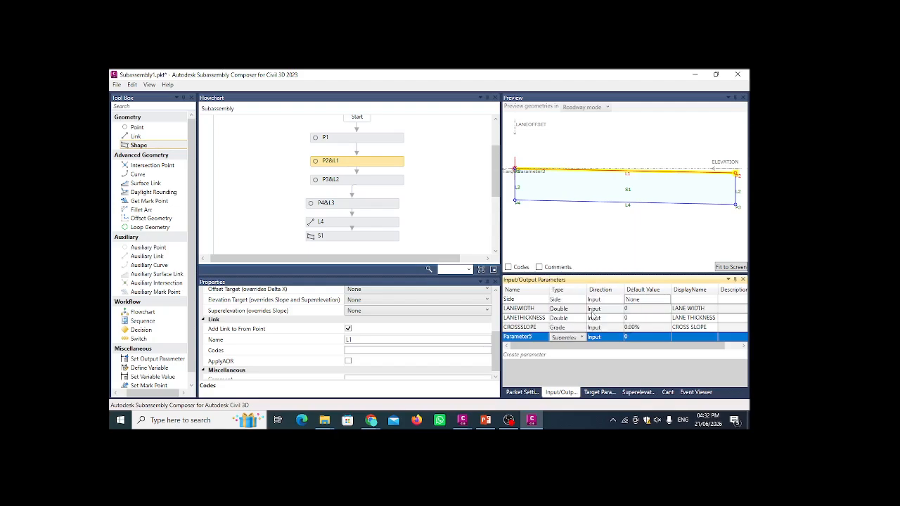
{"action": "left_click", "coordinate": [600, 392]}
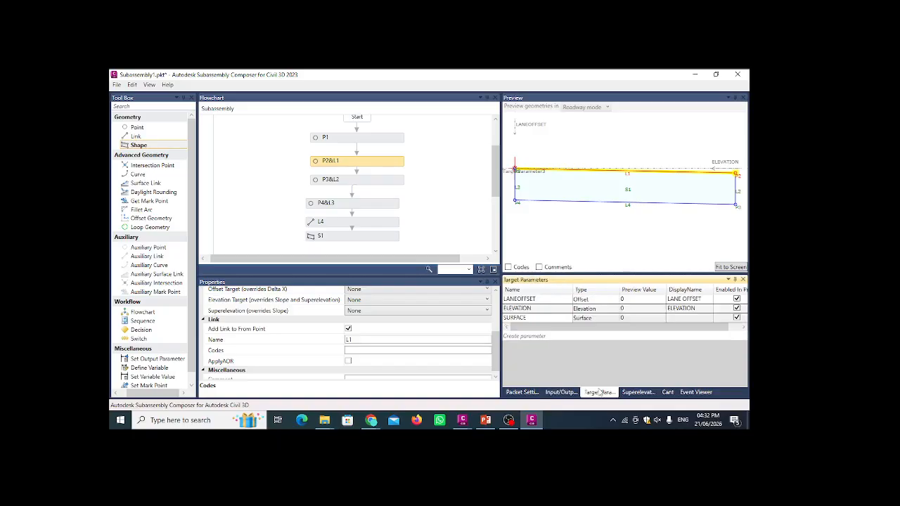
{"action": "left_click", "coordinate": [562, 391]}
Choose Unsupported as the default value of the SupportAOR input parameter
{"action": "left_click", "coordinate": [533, 339]}
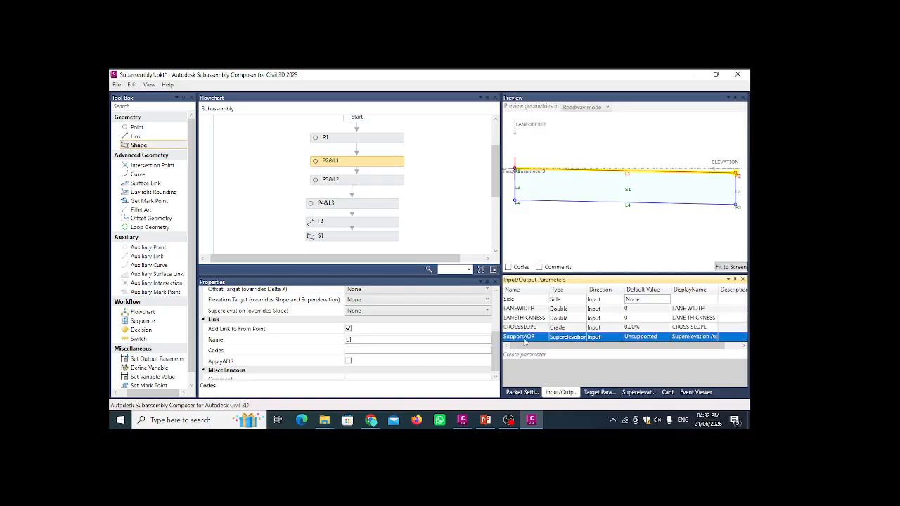
{"action": "left_click", "coordinate": [646, 338]}
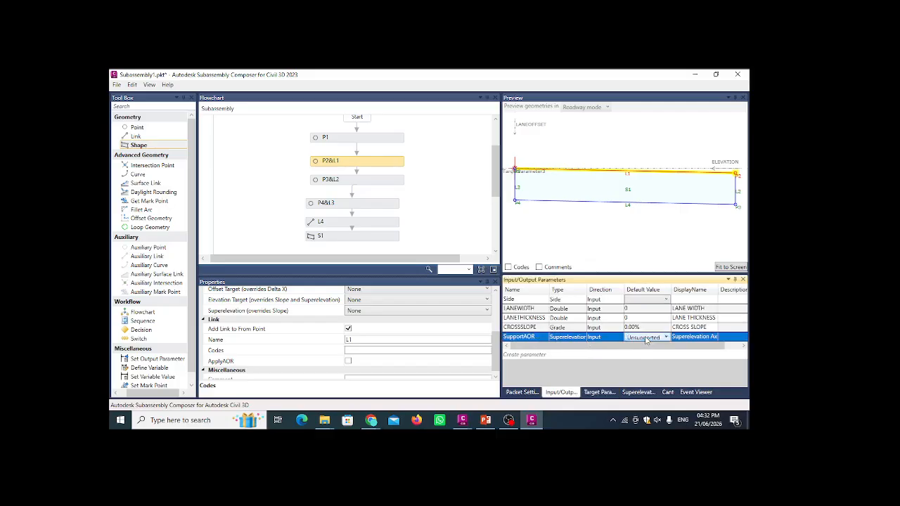
{"action": "left_click", "coordinate": [646, 338]}
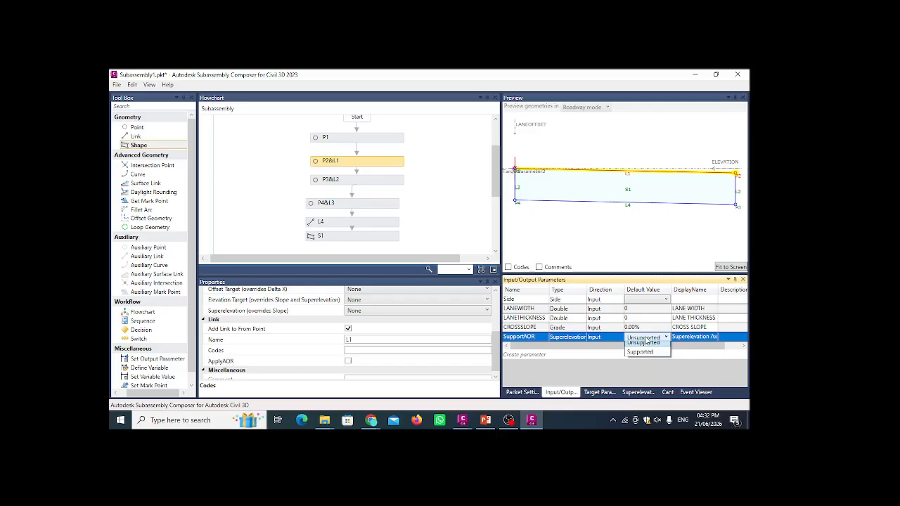
{"action": "left_click", "coordinate": [651, 345]}
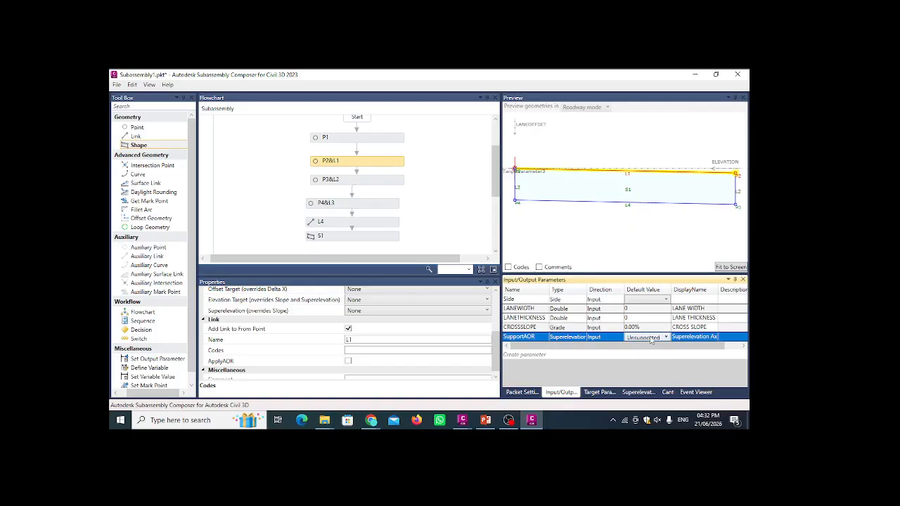
{"action": "left_click", "coordinate": [689, 339]}
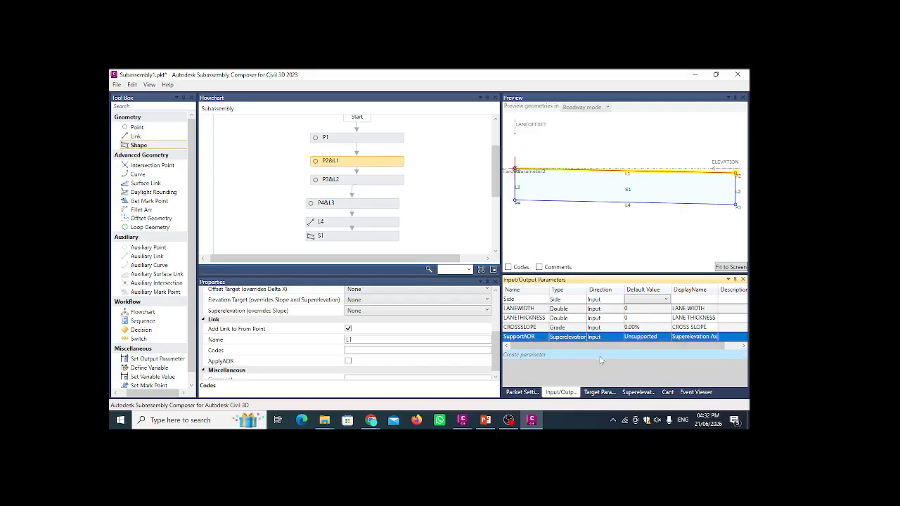
Create an input parameter named MATERIAL with the type String and the display name "MATERIAL"
{"action": "left_click", "coordinate": [522, 354]}
{"action": "left_click", "coordinate": [518, 346]}
{"action": "left_click", "coordinate": [518, 346]}
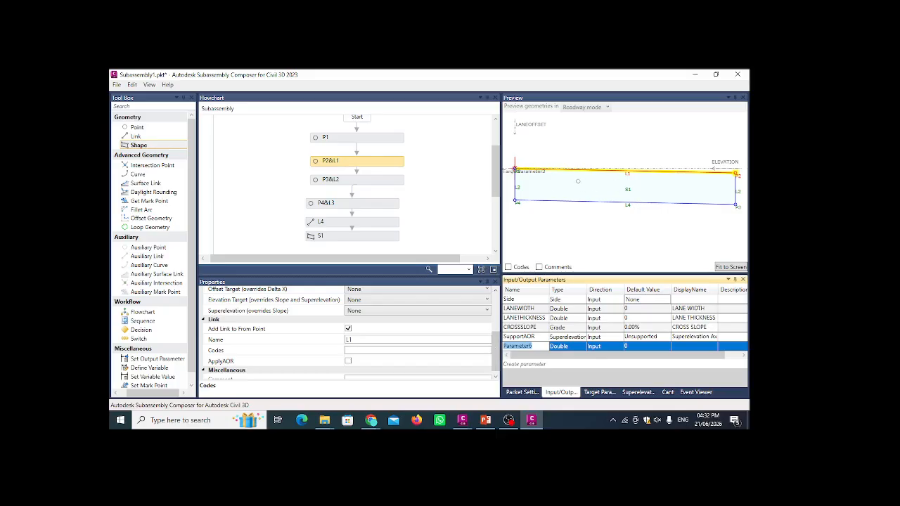
{"action": "type", "text": "MATER"}
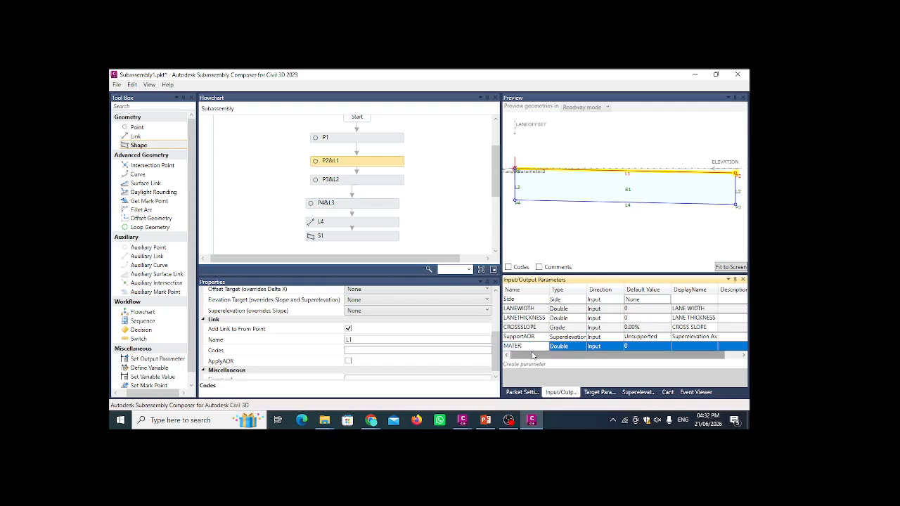
{"action": "type", "text": "IAL"}
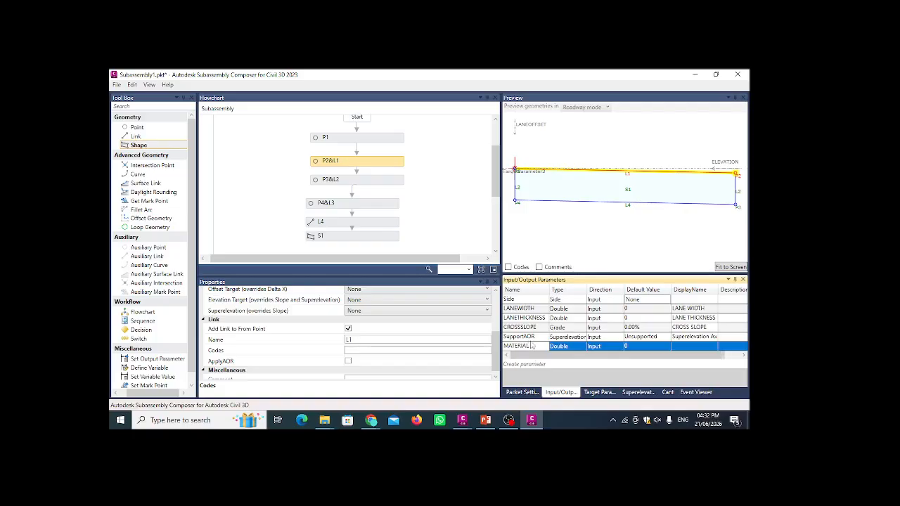
{"action": "left_click", "coordinate": [560, 347]}
{"action": "left_click", "coordinate": [562, 348]}
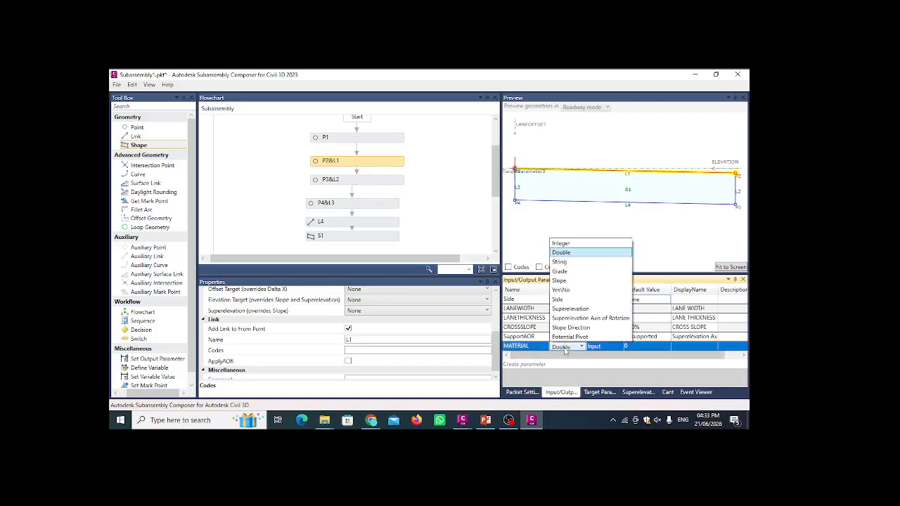
{"action": "left_click", "coordinate": [576, 264]}
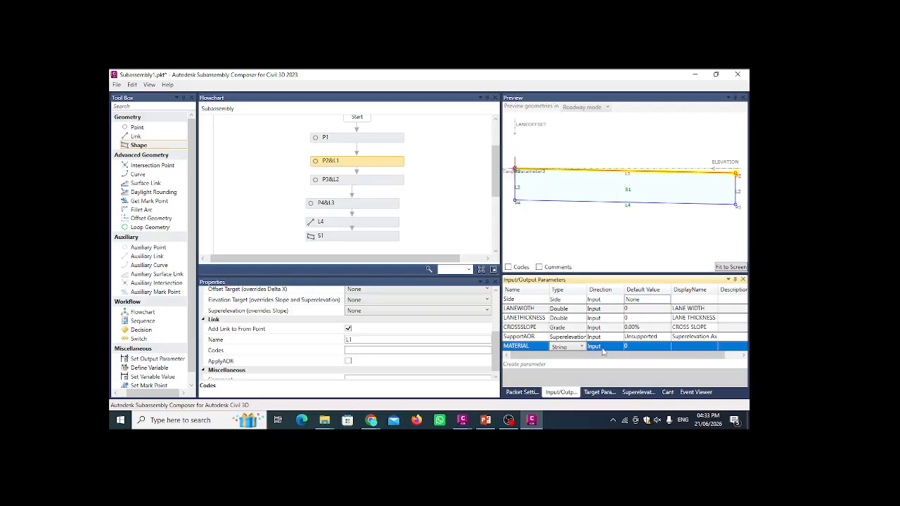
{"action": "left_click", "coordinate": [635, 347]}
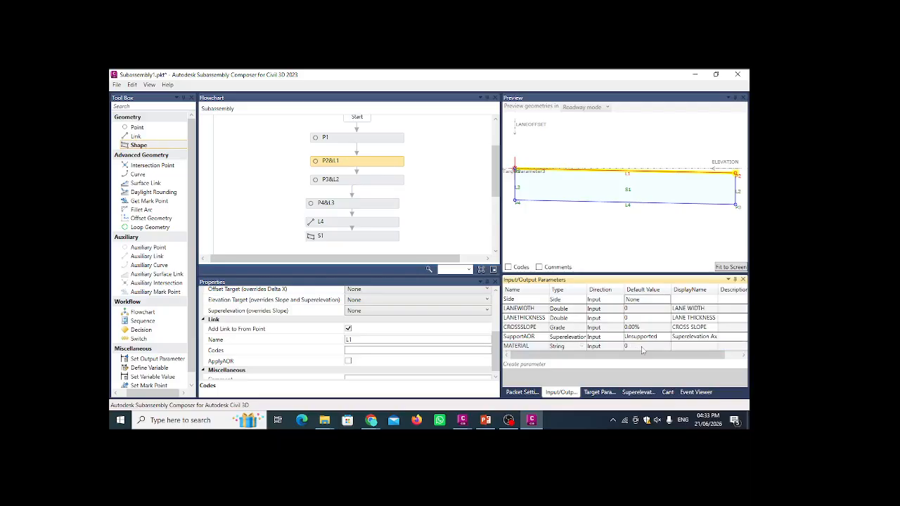
{"action": "left_click", "coordinate": [686, 346]}
{"action": "type", "text": "MA"}
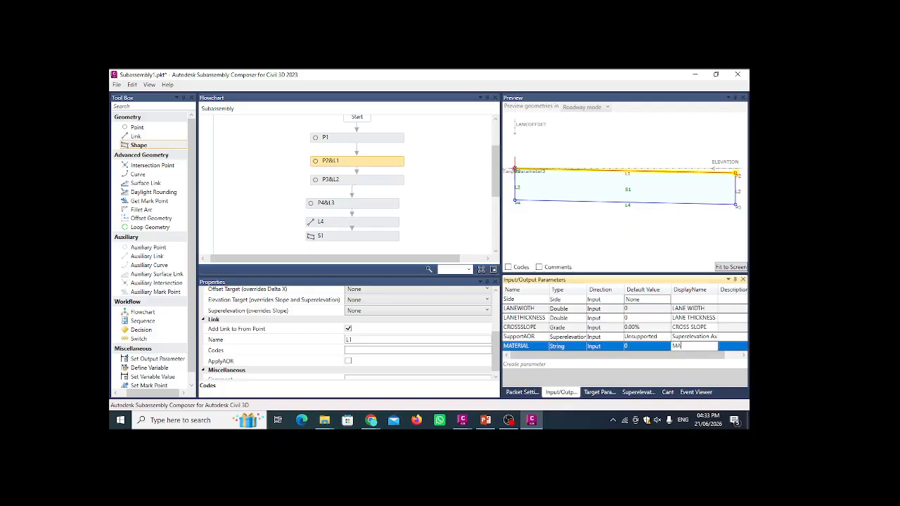
{"action": "type", "text": "TERIAL"}
Set the default values of the input parameters LANEWIDTH to 3.5 and LANETHICKNESS to 0.5
{"action": "left_click", "coordinate": [683, 328]}
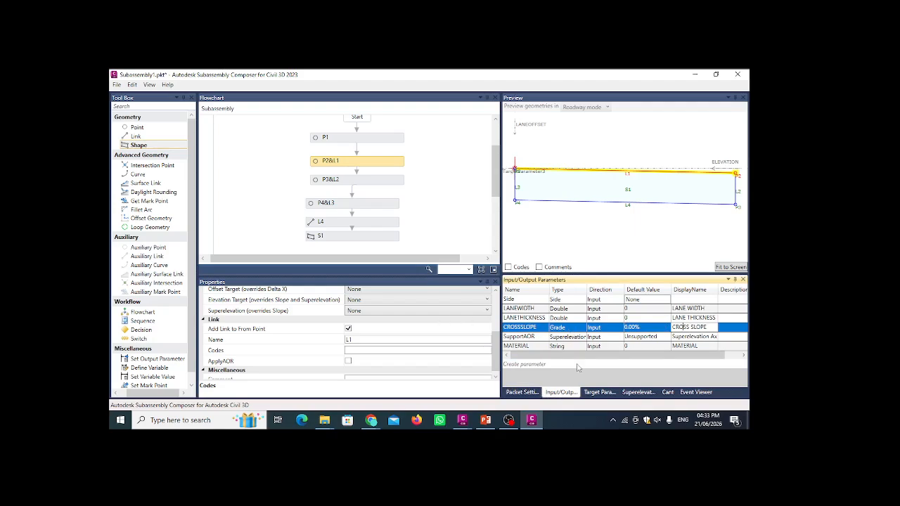
{"action": "left_click", "coordinate": [630, 309]}
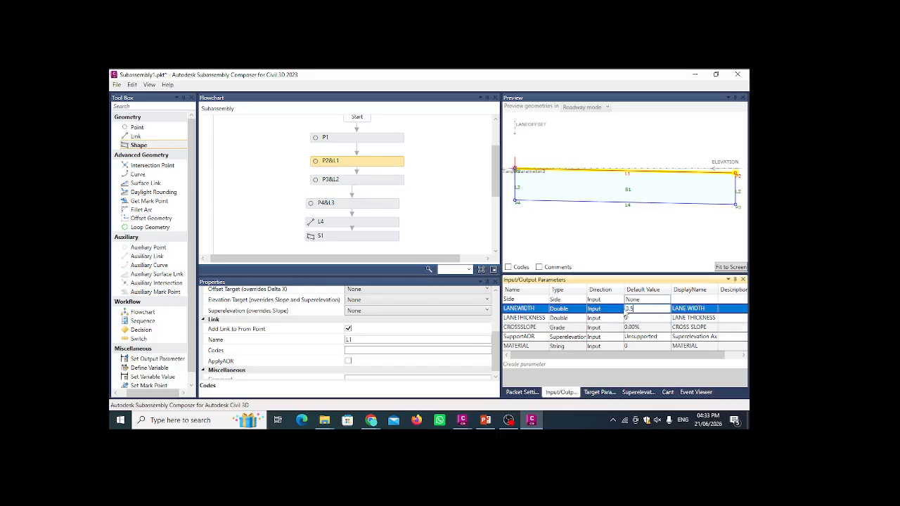
{"action": "type", "text": "3.5"}
{"action": "left_click", "coordinate": [628, 317]}
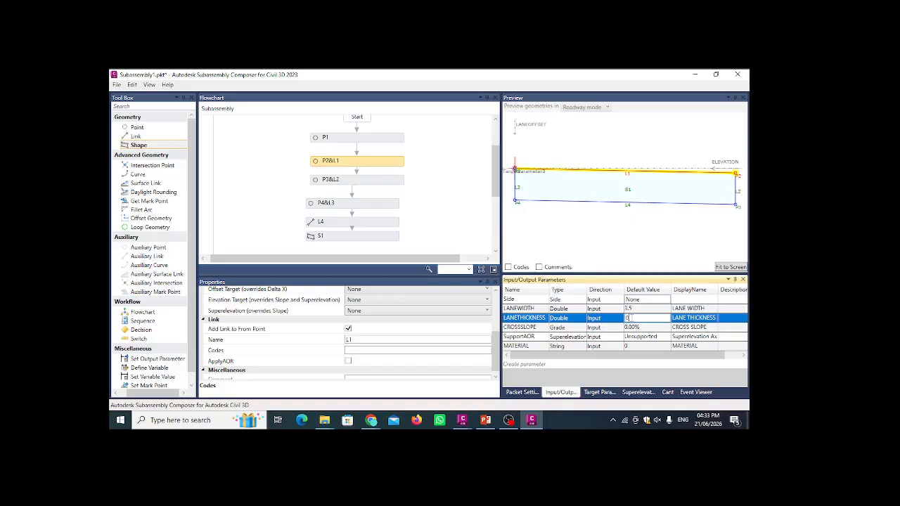
{"action": "double_click", "coordinate": [629, 319]}
{"action": "type", "text": "2"}
{"action": "left_click", "coordinate": [637, 328]}
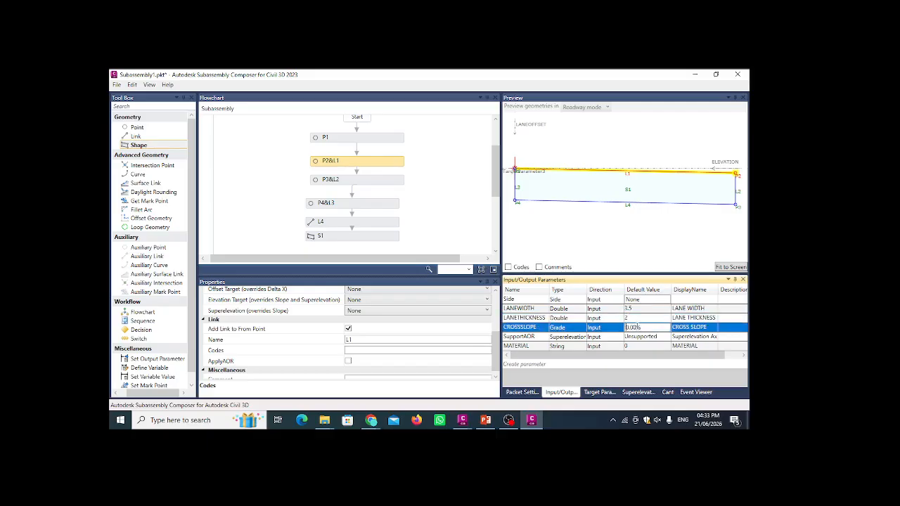
{"action": "left_click", "coordinate": [639, 318]}
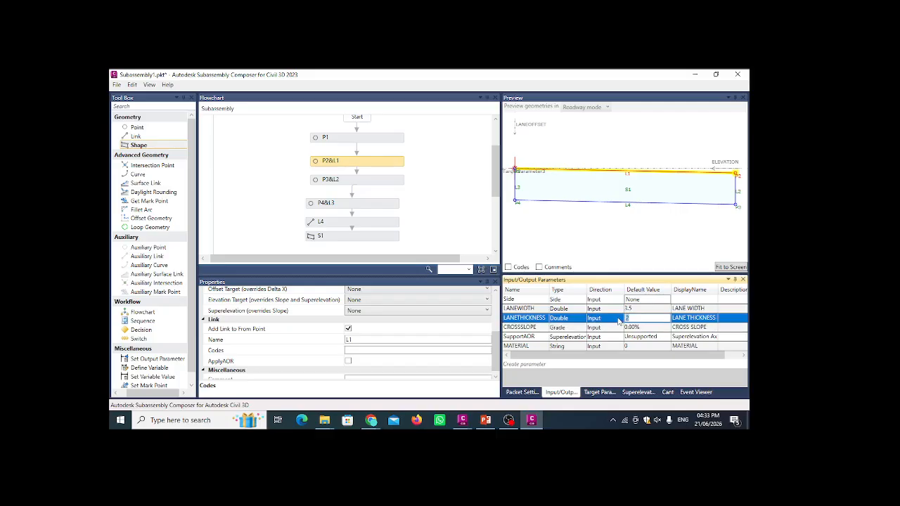
{"action": "type", "text": "0.5"}
Set the default value of CROSSSLOPE to 2.00% and try to enter CONCRETE as the default value of MATERIAL
{"action": "left_click", "coordinate": [622, 328]}
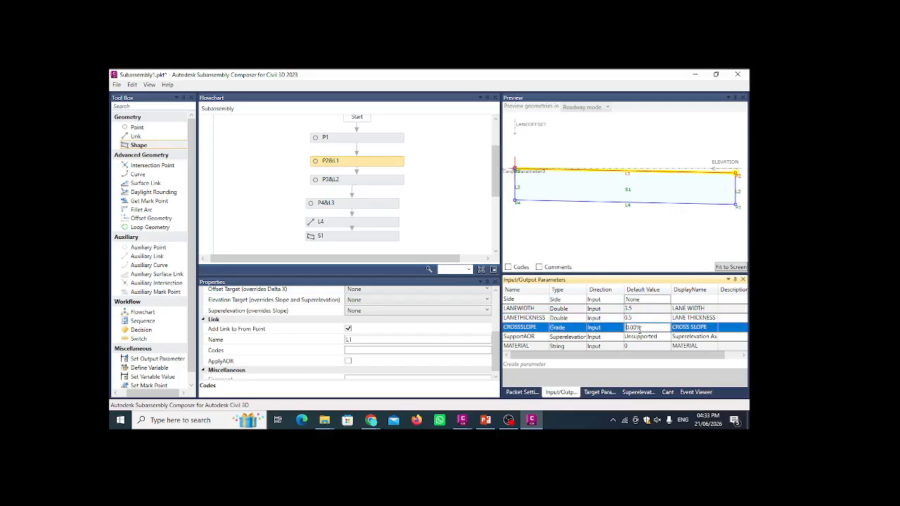
{"action": "type", "text": "2"}
{"action": "key", "text": "Return"}
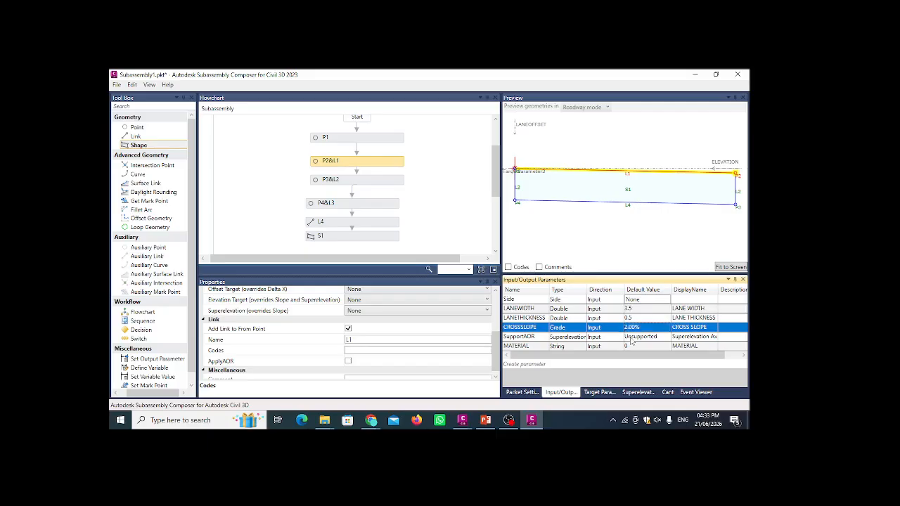
{"action": "left_click", "coordinate": [637, 346]}
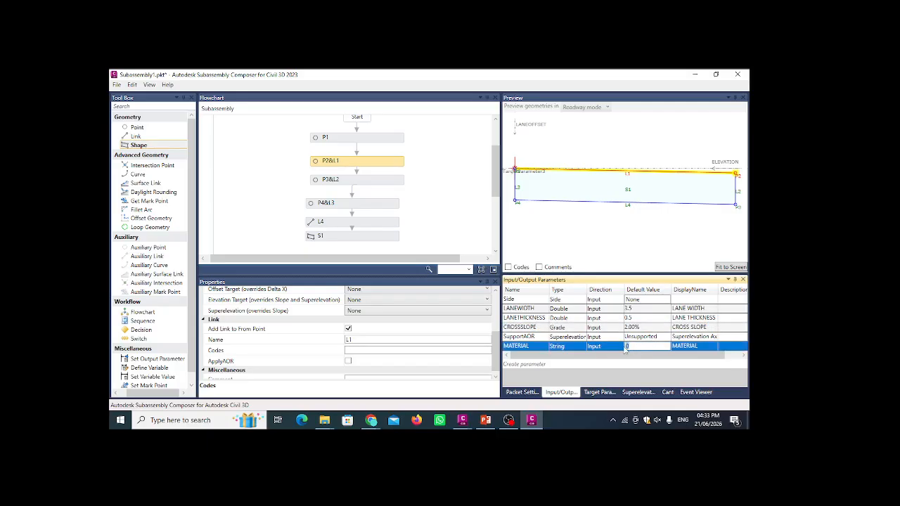
{"action": "type", "text": "ONCRETE"}
Set the preview value of the LANEOFFSET target parameter to 5 and open the ELEVATION preview value for editing
{"action": "left_click", "coordinate": [599, 393]}
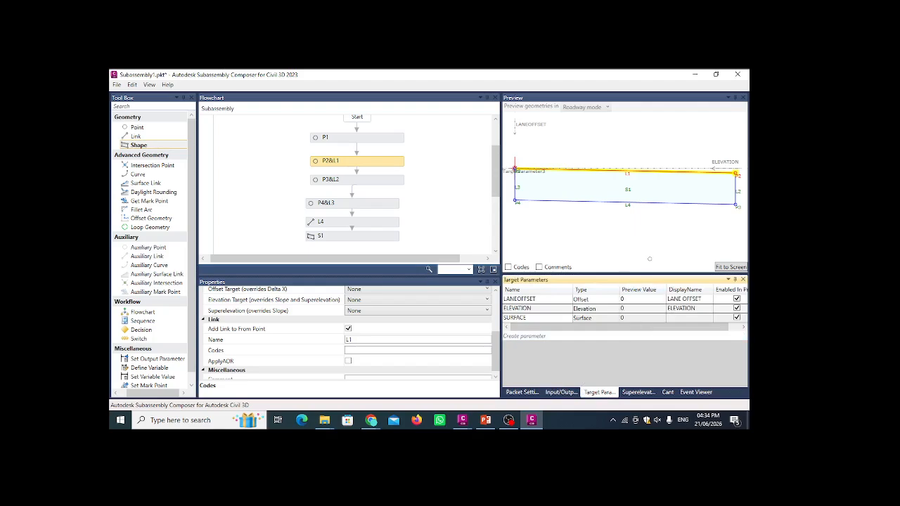
{"action": "left_click", "coordinate": [635, 300]}
{"action": "left_click", "coordinate": [635, 300]}
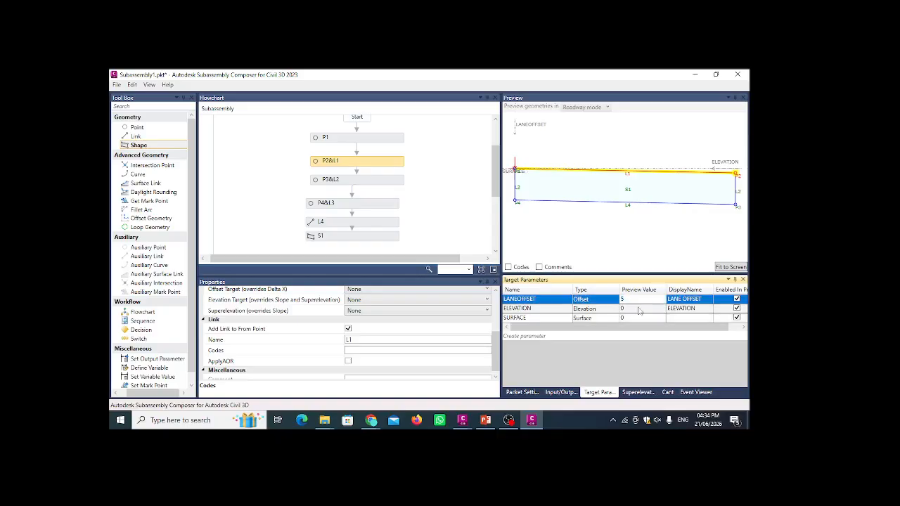
{"action": "left_click", "coordinate": [639, 308]}
{"action": "left_click", "coordinate": [640, 307]}
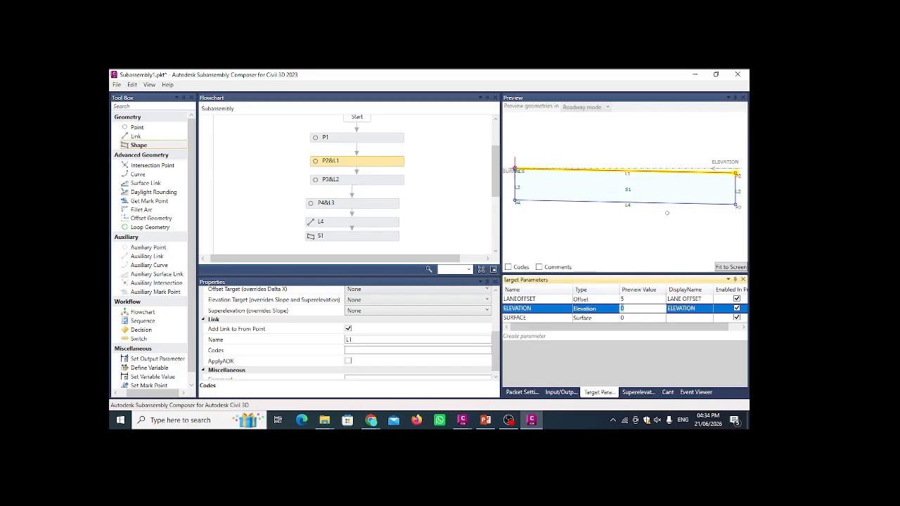
Replace the fixed slope of point P2 in the P2&L1 element with the input parameter expression -CROSSSLOPE
{"action": "left_click", "coordinate": [560, 392]}
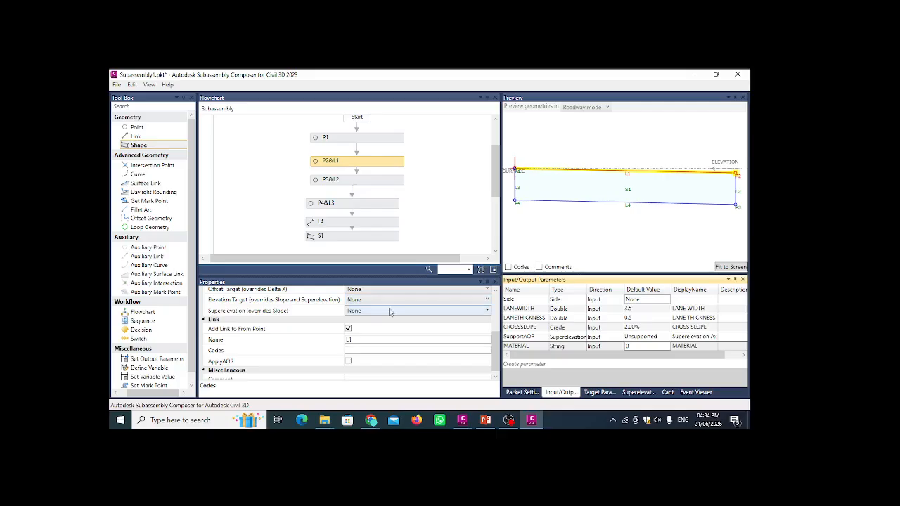
{"action": "left_click", "coordinate": [357, 166]}
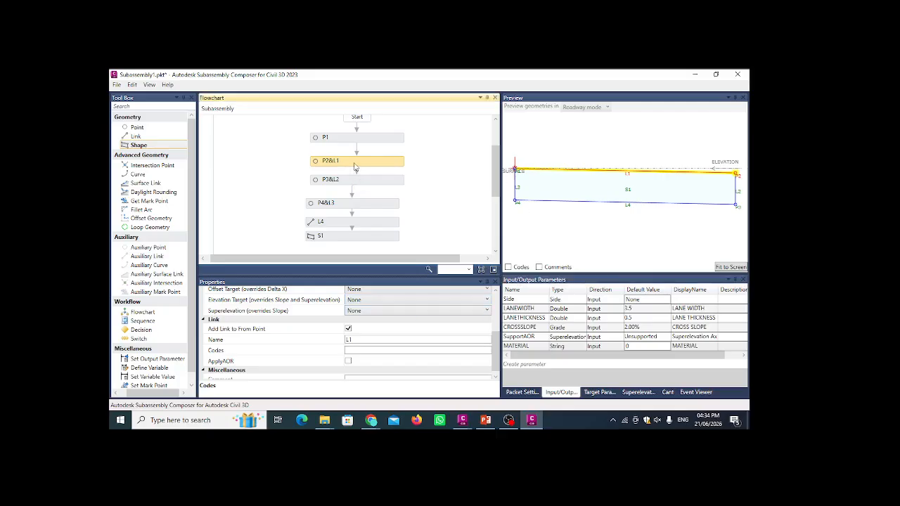
{"action": "scroll", "coordinate": [372, 350], "scroll_direction": "up", "scroll_amount": 3}
{"action": "scroll", "coordinate": [371, 350], "scroll_direction": "up", "scroll_amount": 2}
{"action": "scroll", "coordinate": [368, 350], "scroll_direction": "down", "scroll_amount": 2}
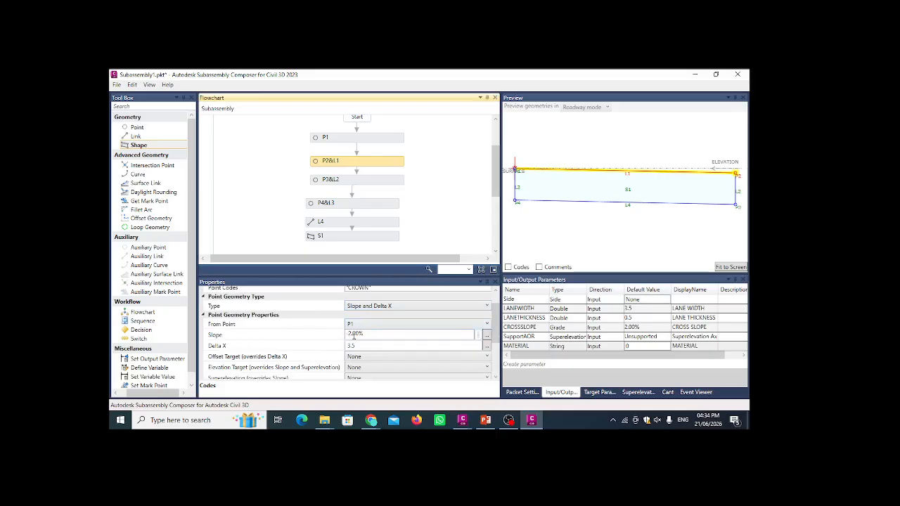
{"action": "left_click_drag", "start_coordinate": [376, 334], "coordinate": [348, 334]}
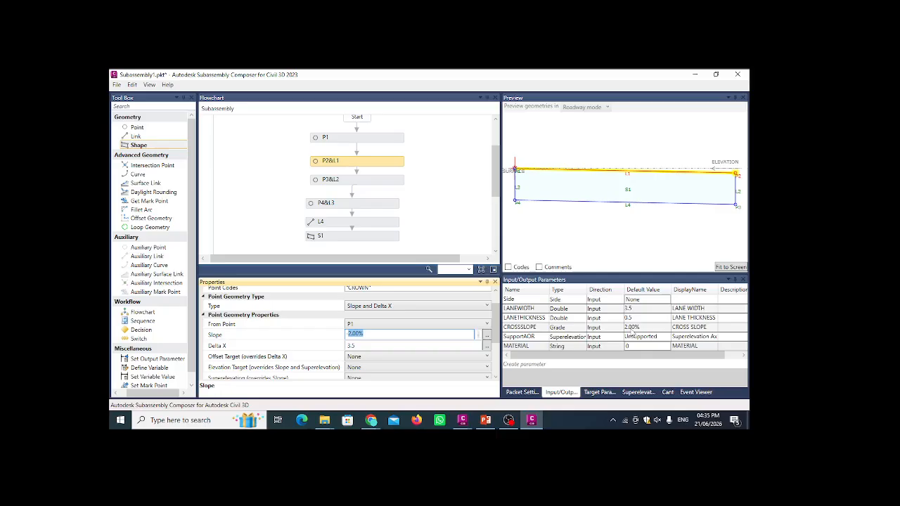
{"action": "left_click", "coordinate": [632, 328]}
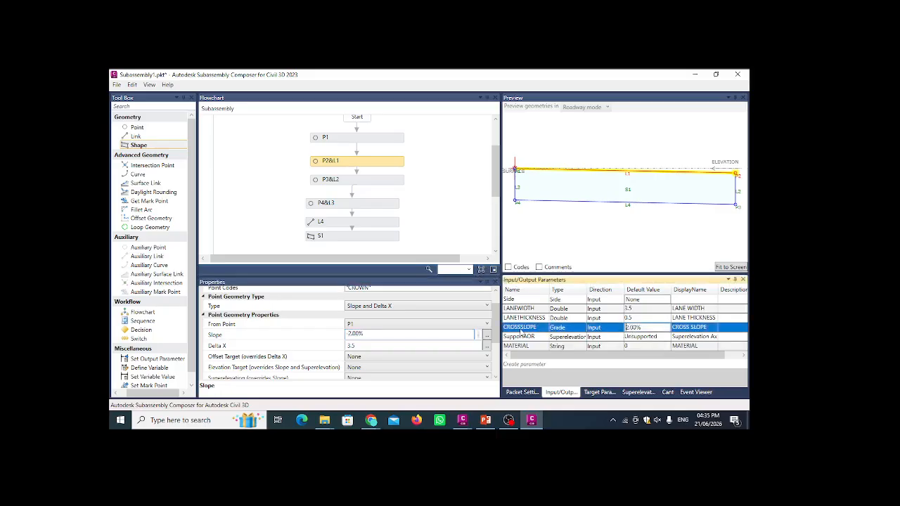
{"action": "left_click", "coordinate": [522, 328]}
{"action": "double_click", "coordinate": [522, 328]}
{"action": "key", "text": "ctrl+c"}
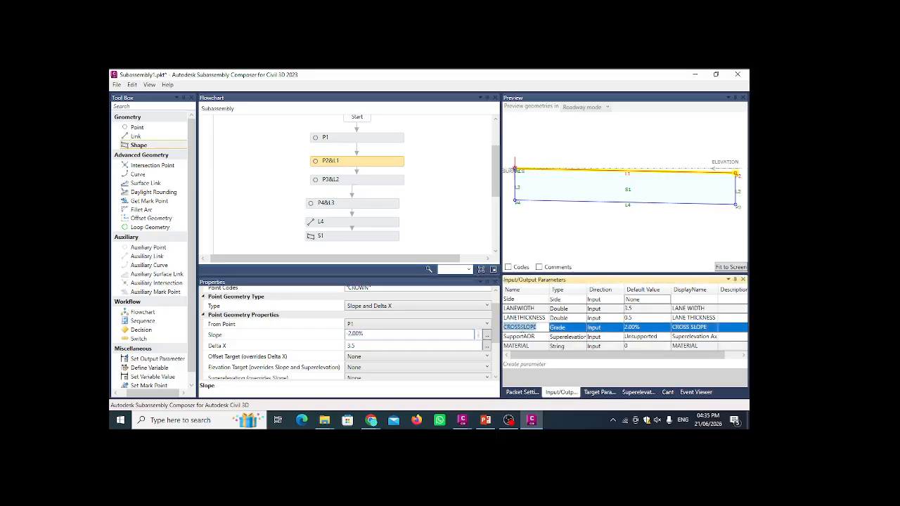
{"action": "left_click", "coordinate": [395, 335]}
{"action": "left_click_drag", "start_coordinate": [373, 335], "coordinate": [348, 334]}
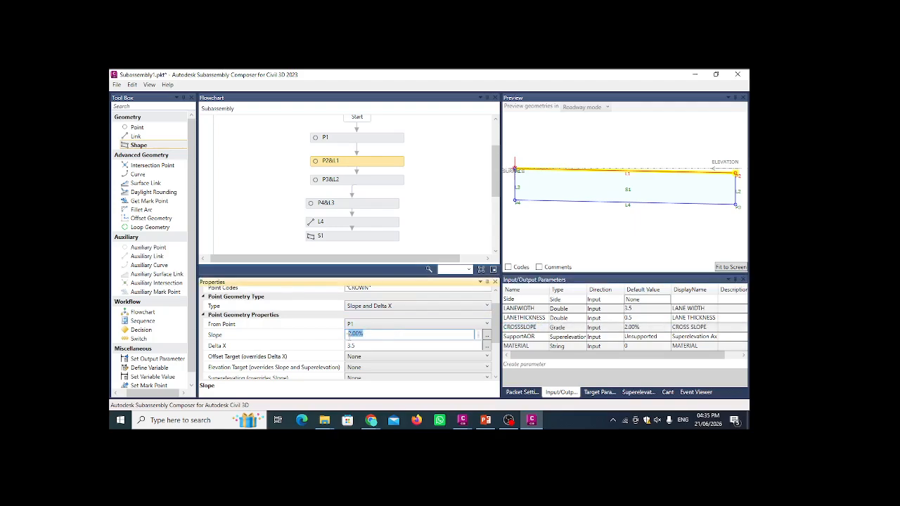
{"action": "key", "text": "ctrl+v"}
Set the default value of the CROSSSLOPE input parameter to 5.00% to test the parametric slope
{"action": "left_click", "coordinate": [559, 319]}
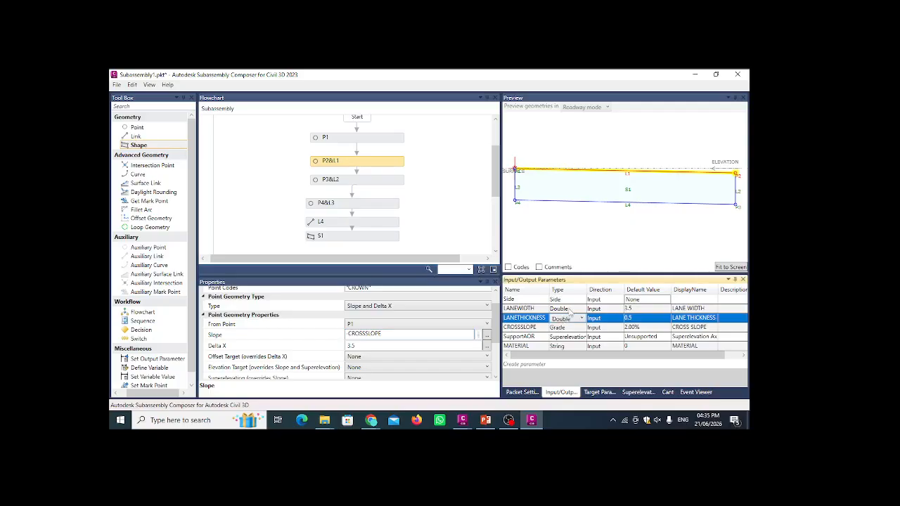
{"action": "left_click", "coordinate": [572, 327]}
{"action": "left_click", "coordinate": [629, 328]}
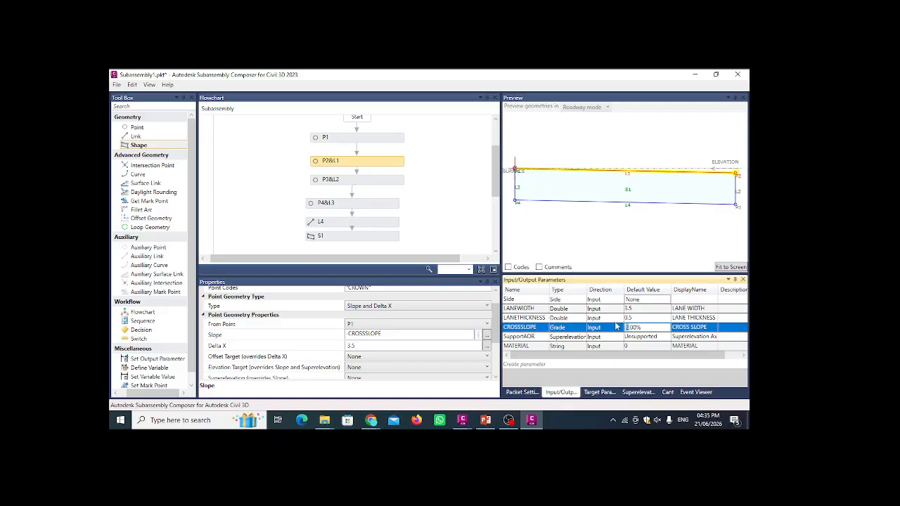
{"action": "type", "text": "5"}
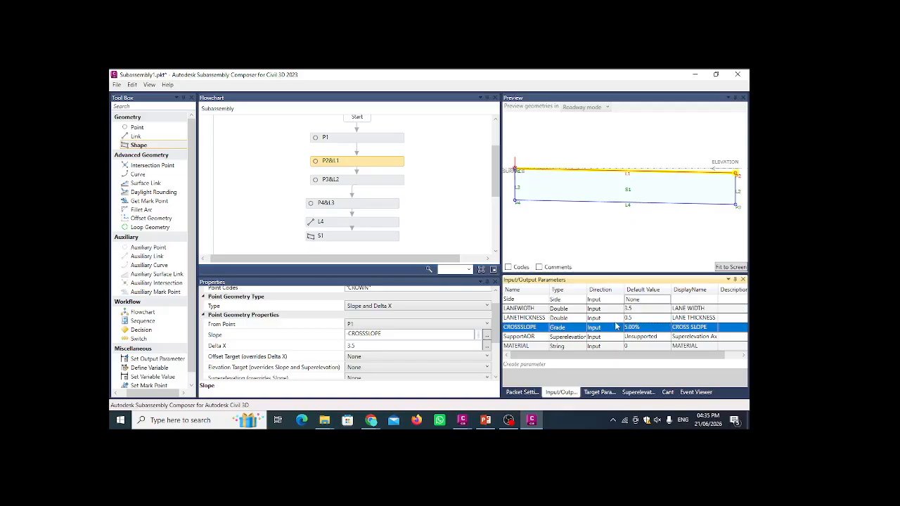
{"action": "key", "text": "Return"}
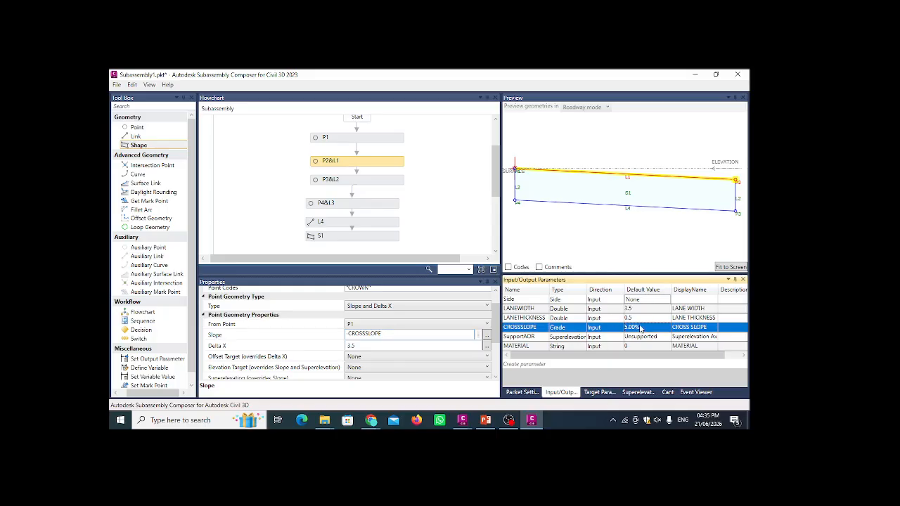
Switch to Civil 3D, view the curb and gutter input values in the construction properties of Assembly - 1, and close the dialog
{"action": "left_click", "coordinate": [531, 425]}
{"action": "left_click", "coordinate": [385, 112]}
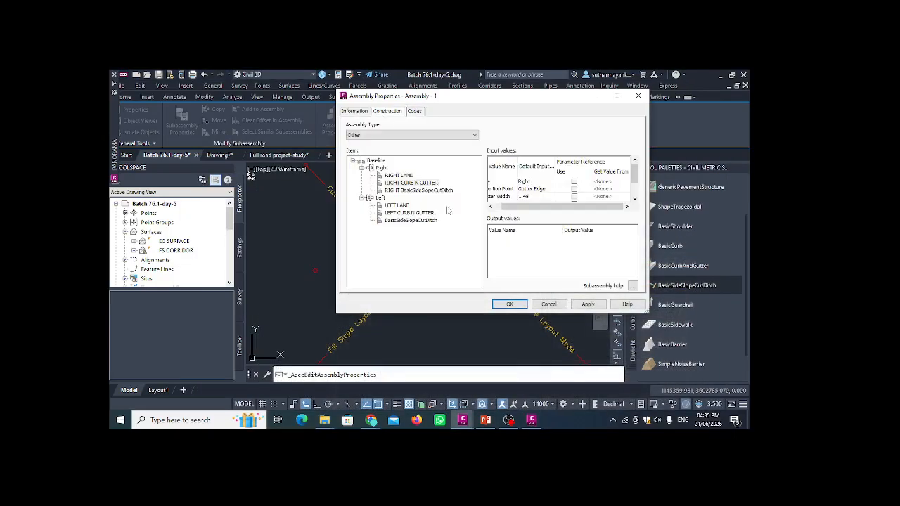
{"action": "left_click", "coordinate": [545, 196]}
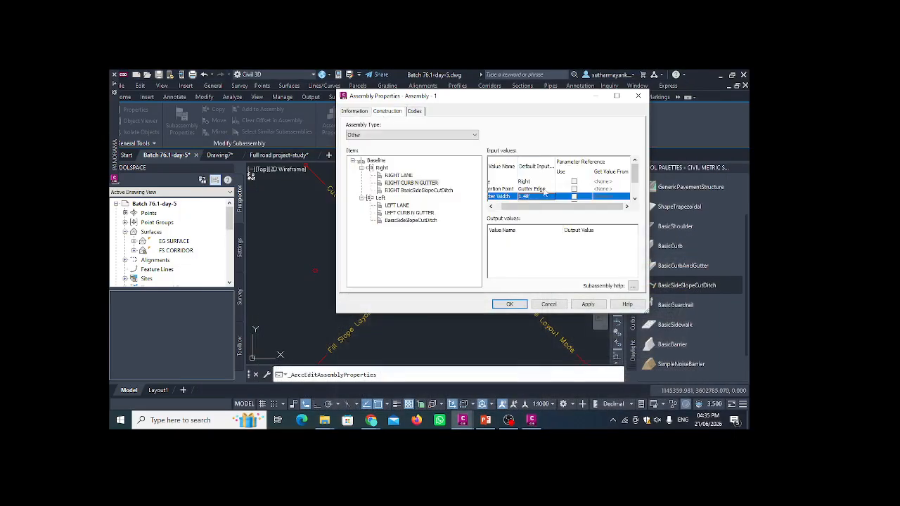
{"action": "left_click", "coordinate": [638, 96]}
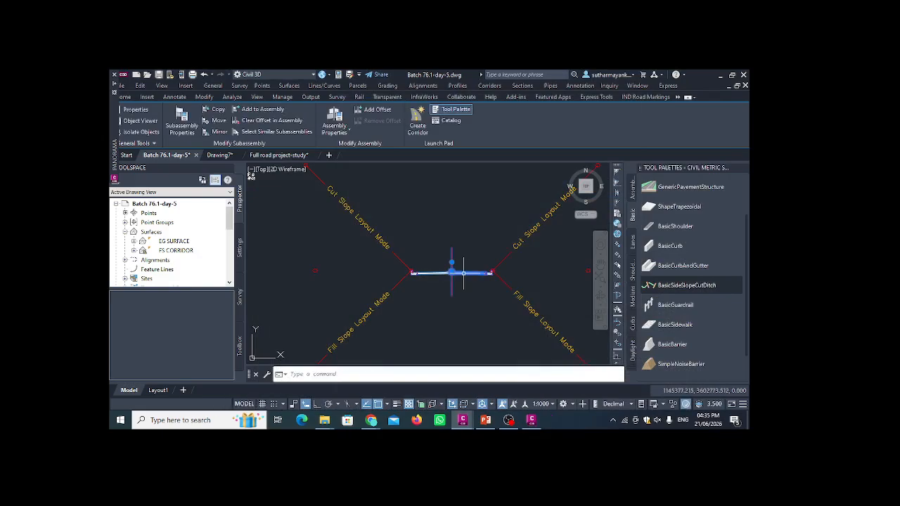
{"action": "key", "text": "Escape"}
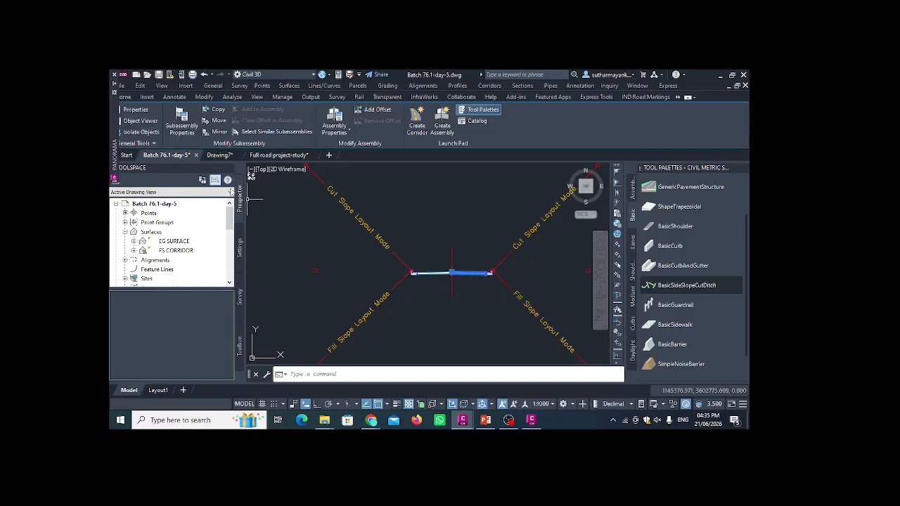
Examine the RIGHT LANE subassembly's input parameters, including its default width and default slope, for comparison with the custom subassembly
{"action": "left_click", "coordinate": [188, 130]}
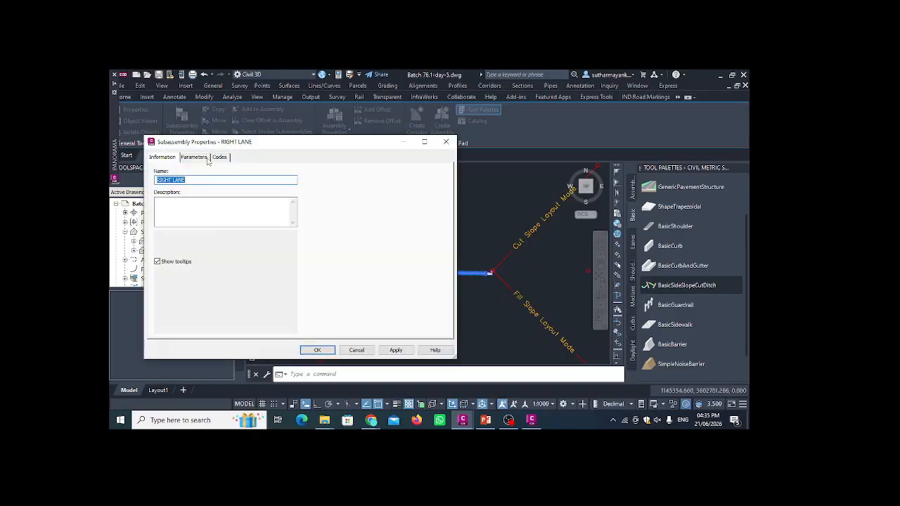
{"action": "left_click", "coordinate": [204, 159]}
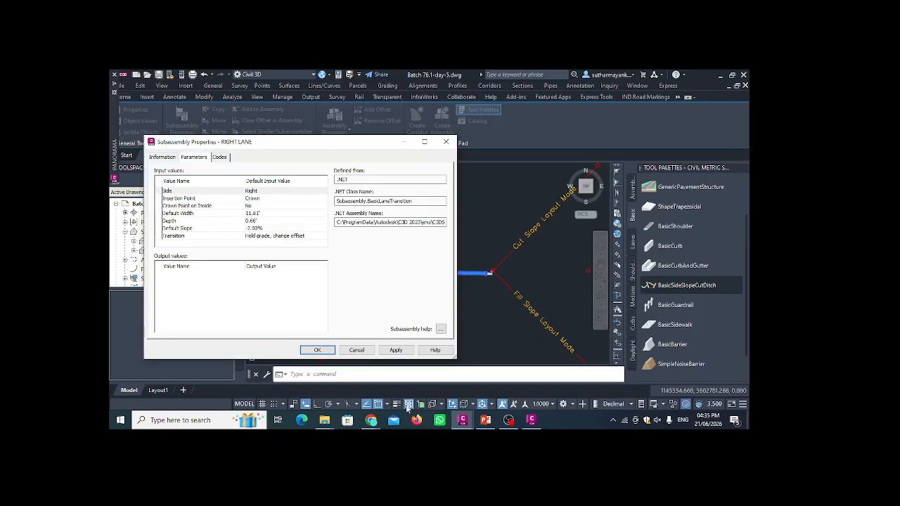
{"action": "left_click", "coordinate": [532, 420]}
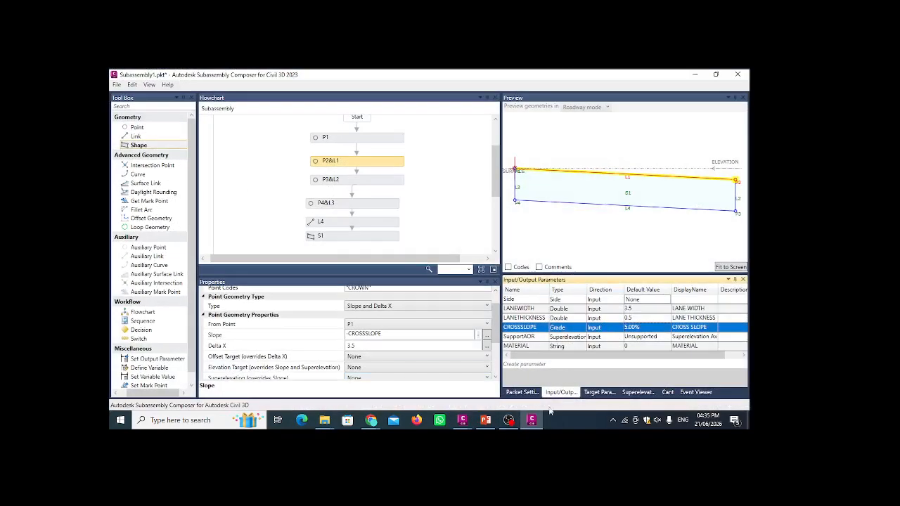
{"action": "left_click", "coordinate": [531, 420]}
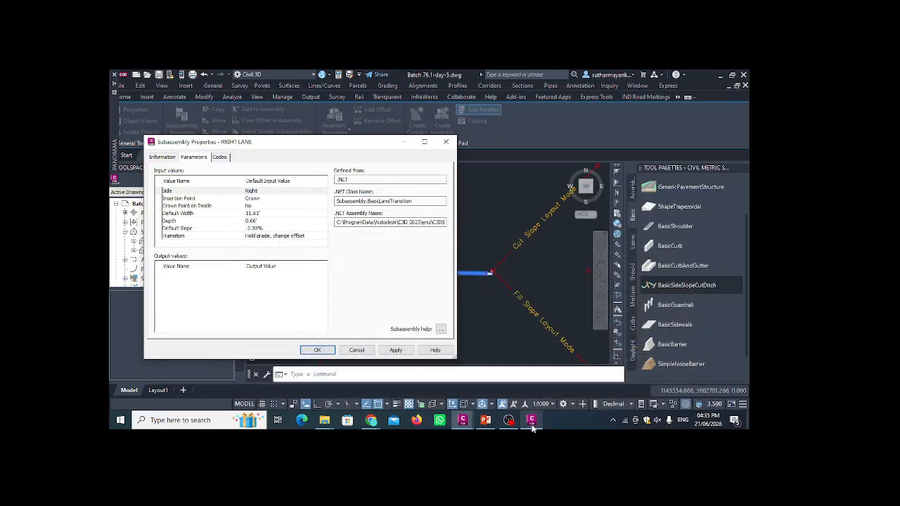
{"action": "left_click", "coordinate": [259, 215]}
{"action": "left_click", "coordinate": [261, 215]}
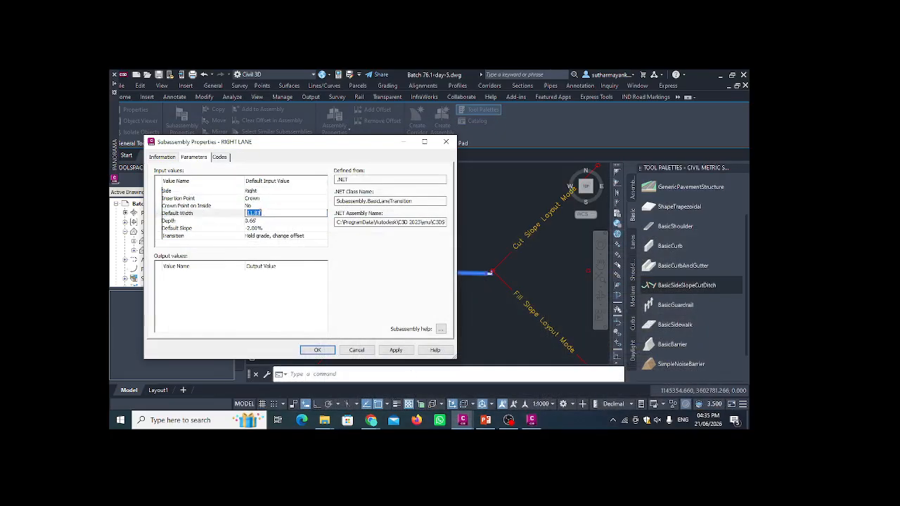
{"action": "left_click", "coordinate": [257, 230]}
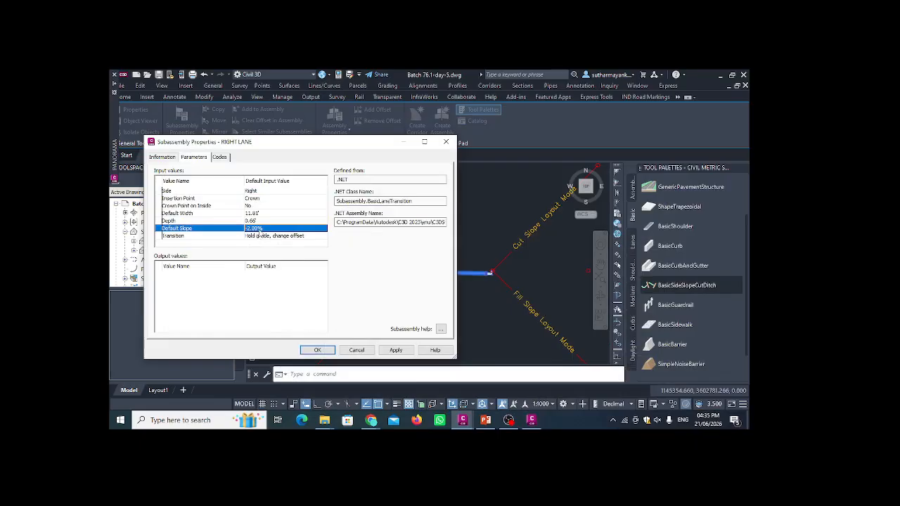
{"action": "left_click", "coordinate": [261, 229]}
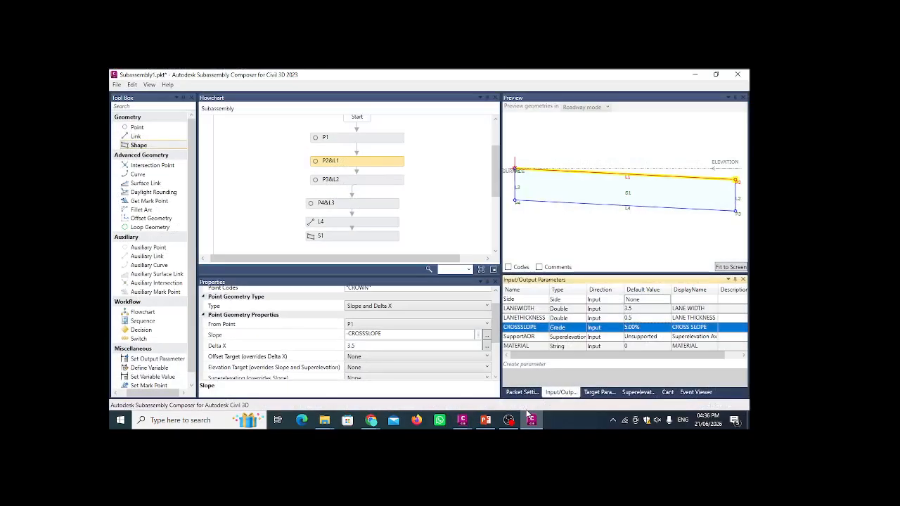
In Subassembly Composer, set the default value of the CROSSSLOPE input parameter back to 2.00%
{"action": "left_click", "coordinate": [637, 328]}
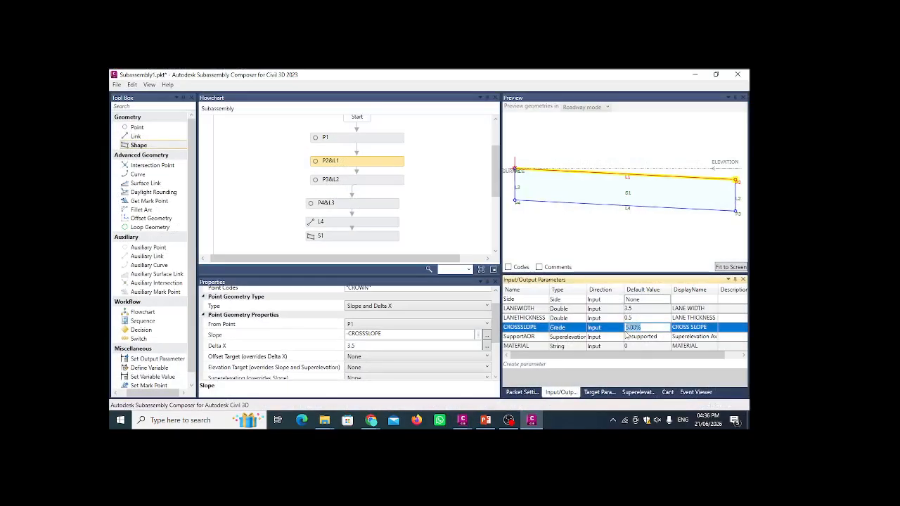
{"action": "type", "text": "2"}
{"action": "key", "text": "Return"}
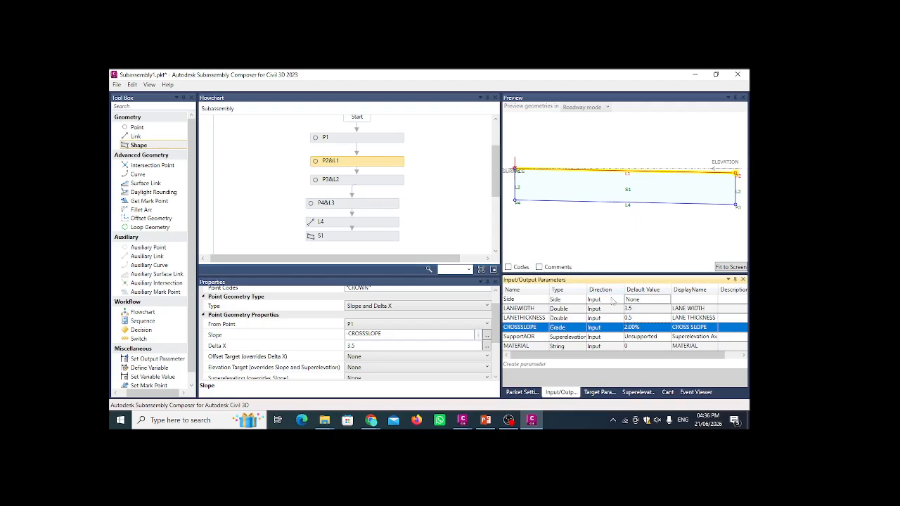
Replace the fixed Delta X of point P2 with the LANEWIDTH input parameter
{"action": "left_click", "coordinate": [602, 321]}
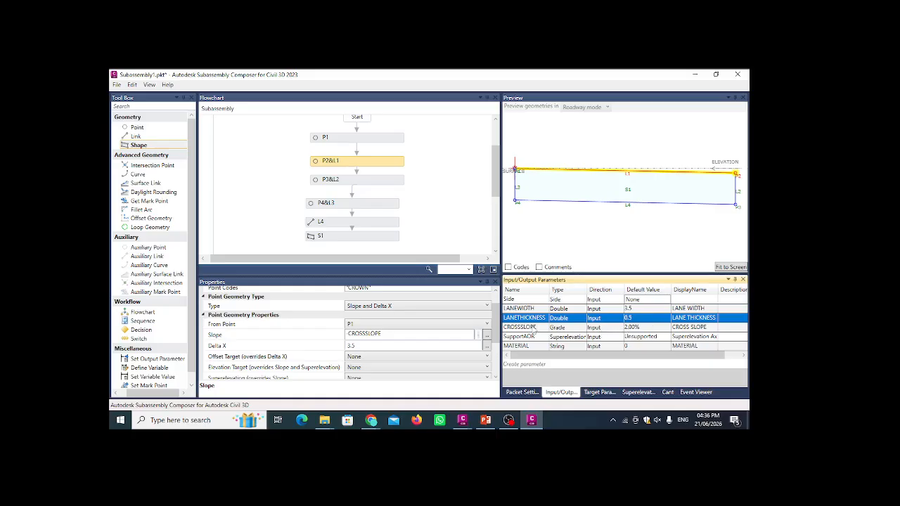
{"action": "left_click", "coordinate": [342, 346]}
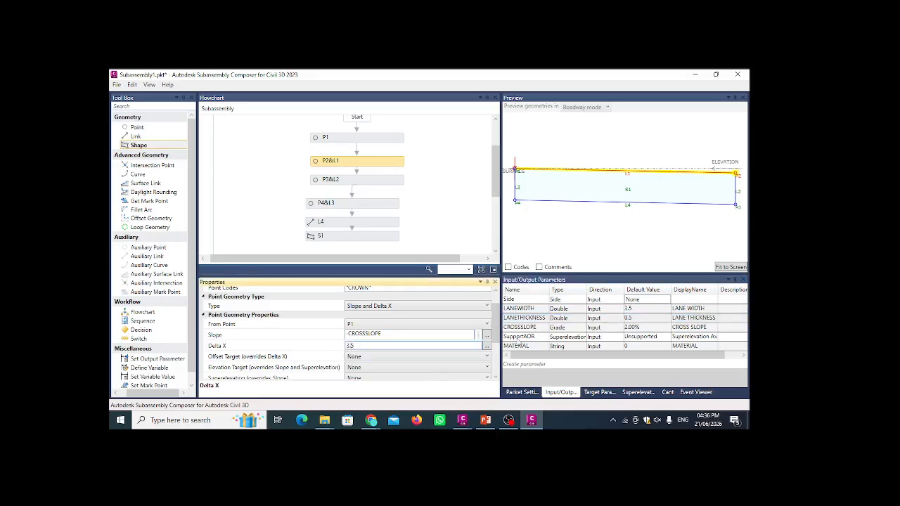
{"action": "left_click", "coordinate": [596, 308]}
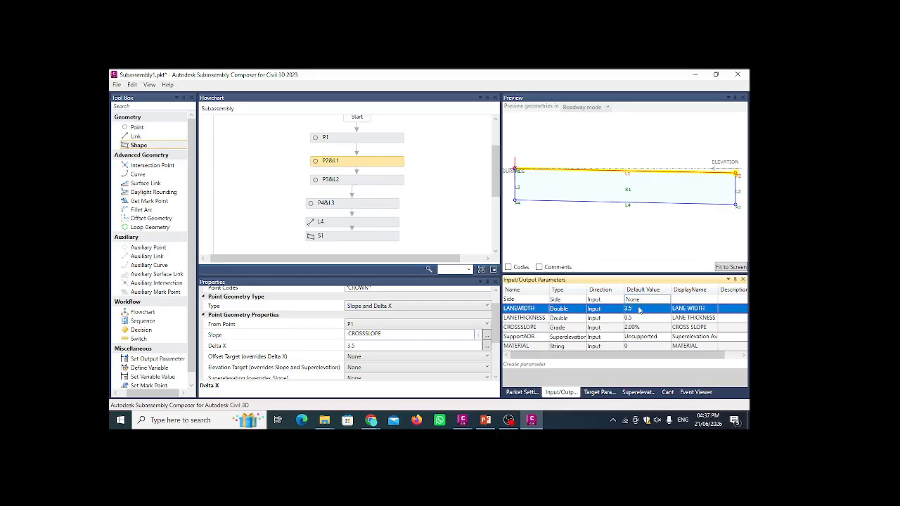
{"action": "double_click", "coordinate": [538, 309]}
{"action": "key", "text": "ctrl+c"}
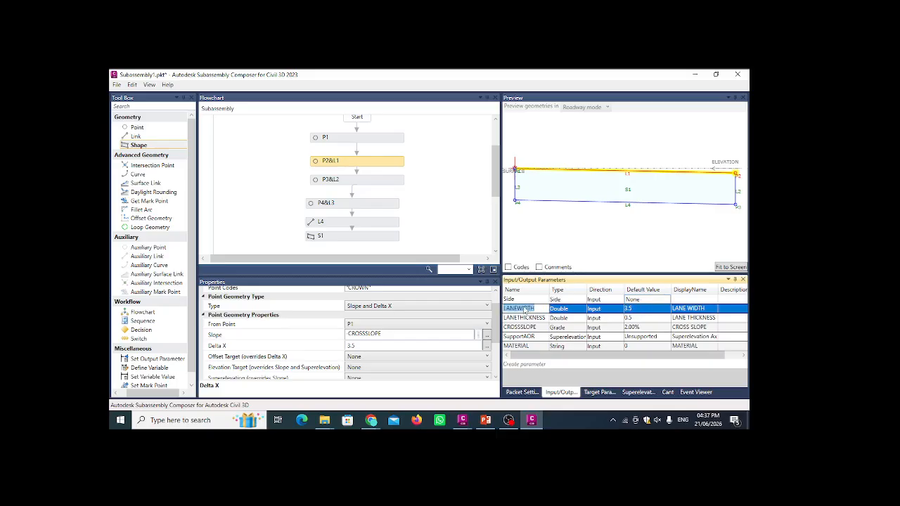
{"action": "left_click", "coordinate": [393, 346]}
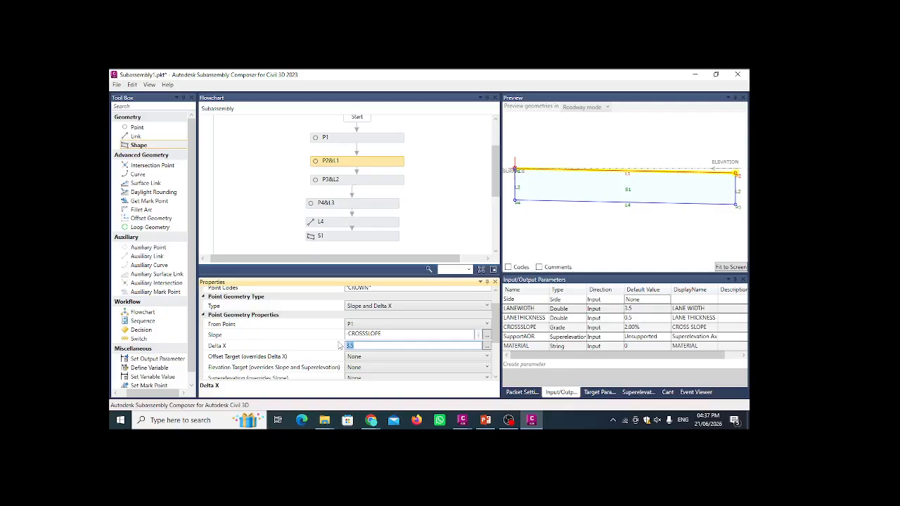
{"action": "key", "text": "ctrl+v"}
Set the default value of the LANEWIDTH input parameter to 5 and fit the preview to the whole lane
{"action": "left_click", "coordinate": [647, 309]}
{"action": "left_click_drag", "start_coordinate": [647, 309], "coordinate": [622, 315]}
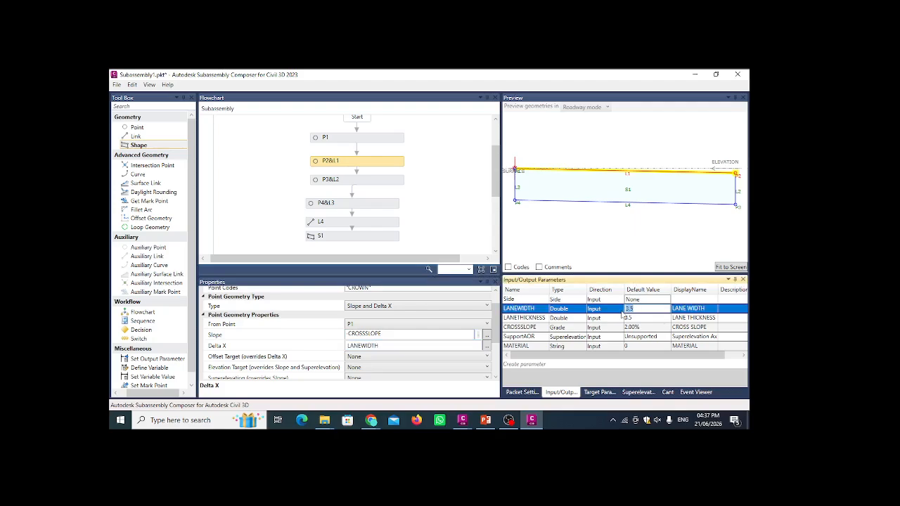
{"action": "type", "text": "5"}
{"action": "key", "text": "Return"}
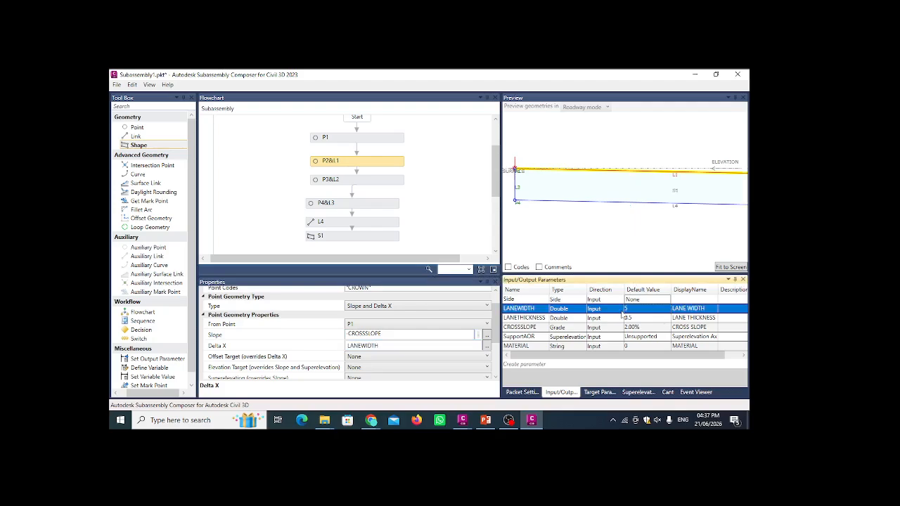
{"action": "left_click", "coordinate": [731, 266]}
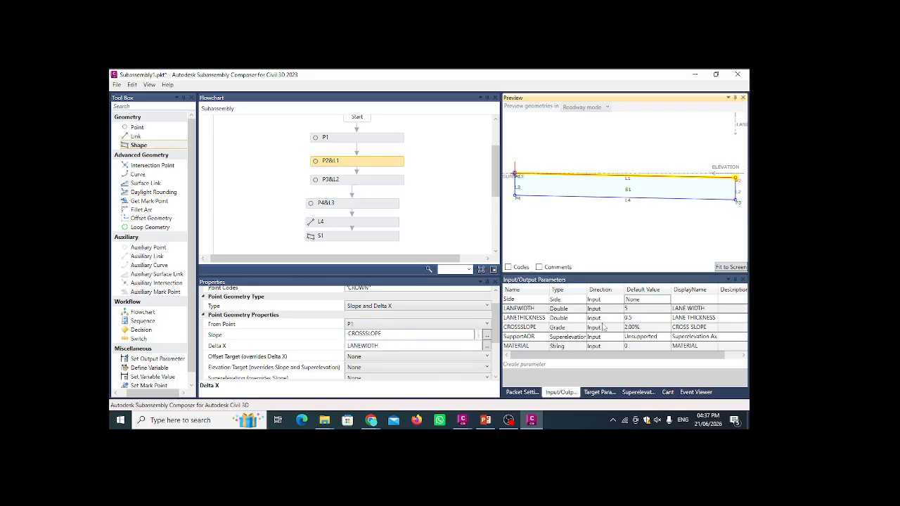
Disable the LANEOFFSET, ELEVATION and SURFACE target parameters in the preview
{"action": "left_click", "coordinate": [600, 392]}
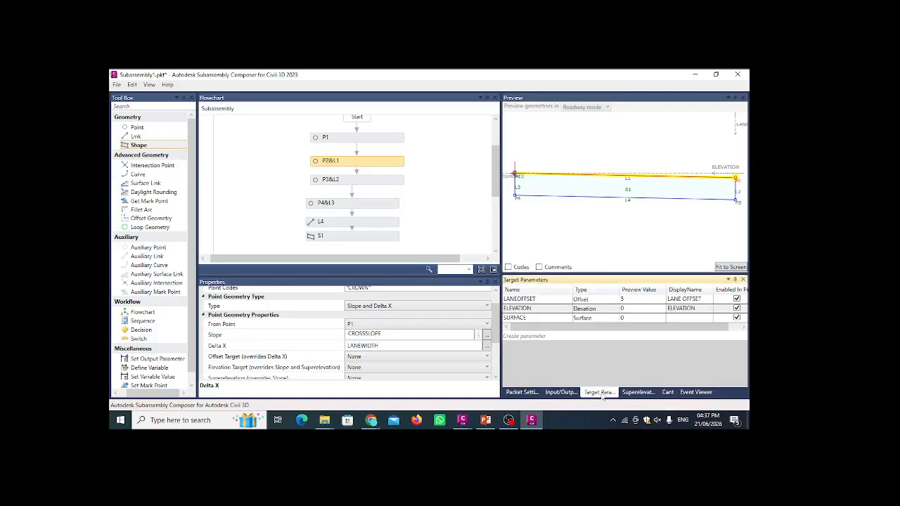
{"action": "left_click", "coordinate": [557, 393]}
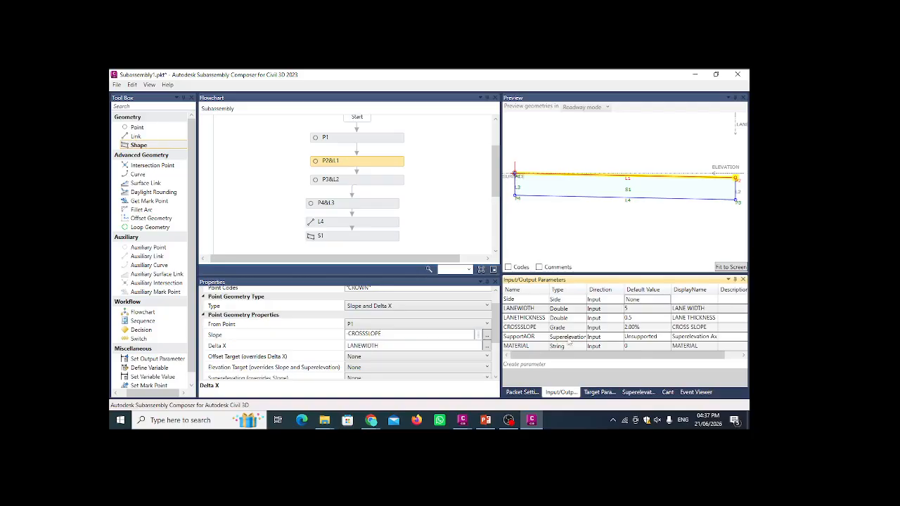
{"action": "left_click", "coordinate": [597, 393]}
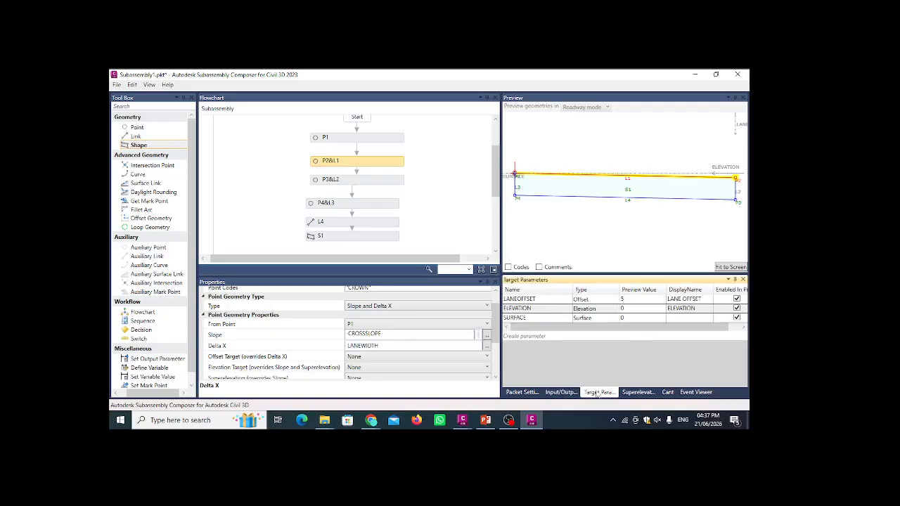
{"action": "left_click", "coordinate": [740, 310]}
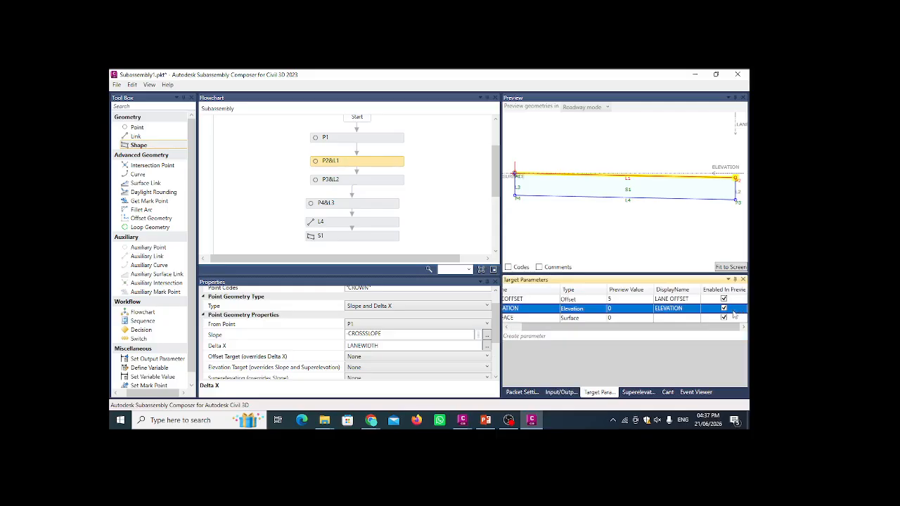
{"action": "left_click", "coordinate": [725, 309]}
{"action": "left_click", "coordinate": [725, 299]}
{"action": "left_click", "coordinate": [724, 318]}
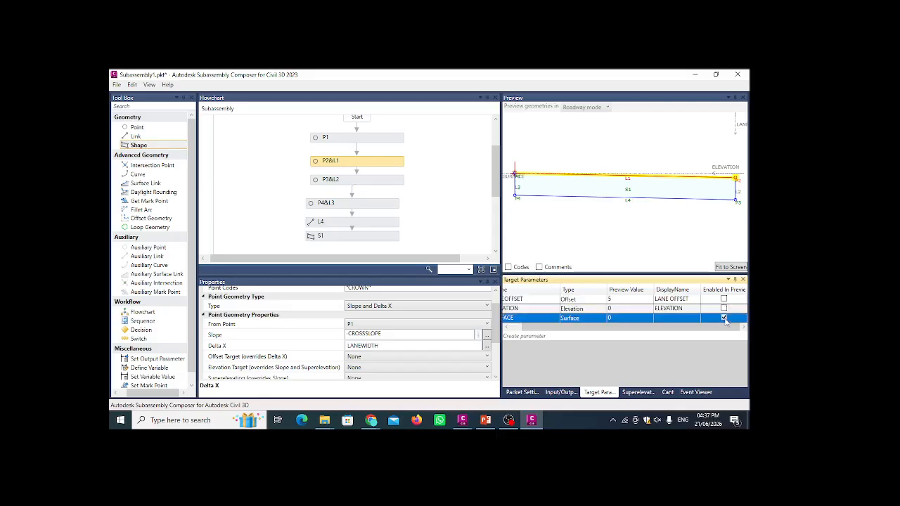
{"action": "left_click", "coordinate": [725, 318]}
Re-enable the ELEVATION and LANEOFFSET target parameters in the preview
{"action": "left_click", "coordinate": [560, 392]}
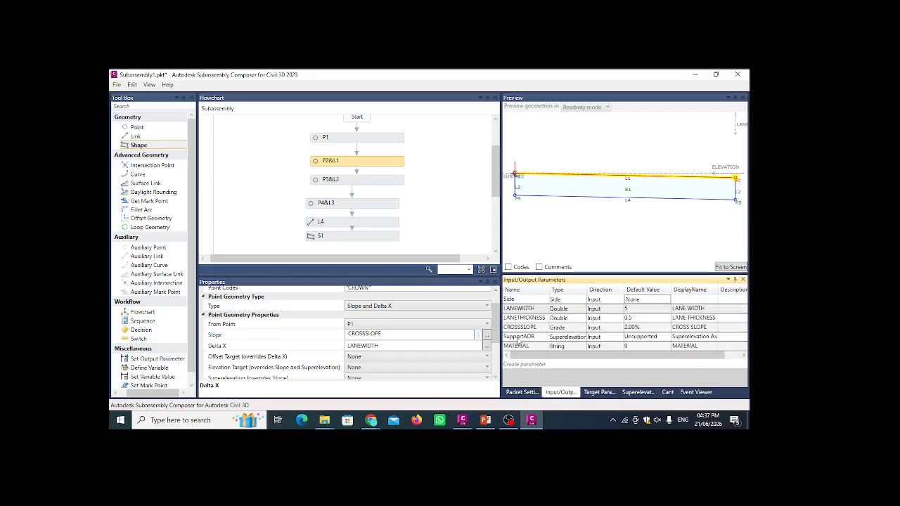
{"action": "left_click", "coordinate": [596, 392]}
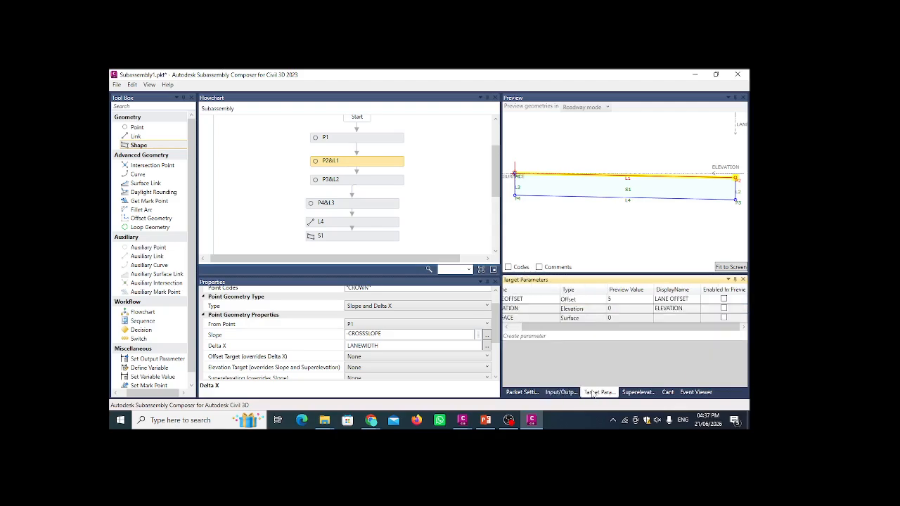
{"action": "left_click", "coordinate": [724, 308]}
{"action": "left_click", "coordinate": [724, 309]}
{"action": "left_click", "coordinate": [725, 299]}
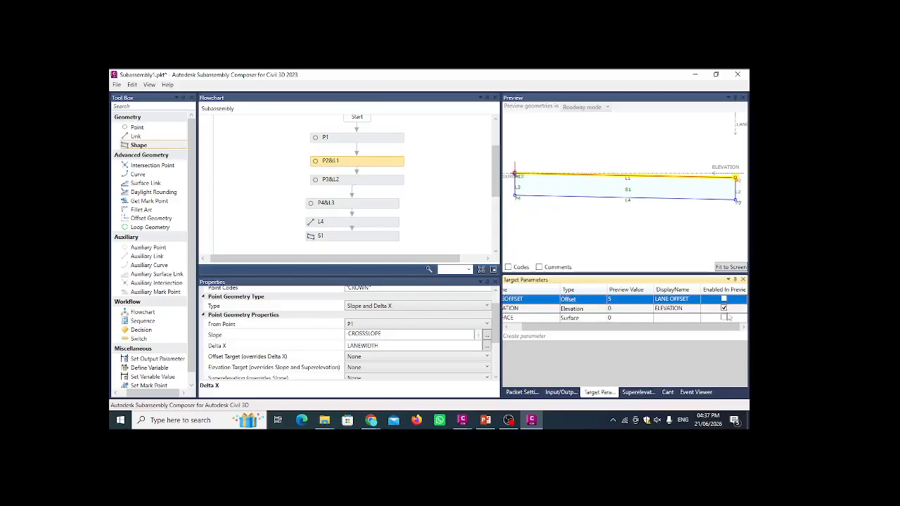
{"action": "left_click", "coordinate": [724, 299]}
{"action": "left_click", "coordinate": [563, 392]}
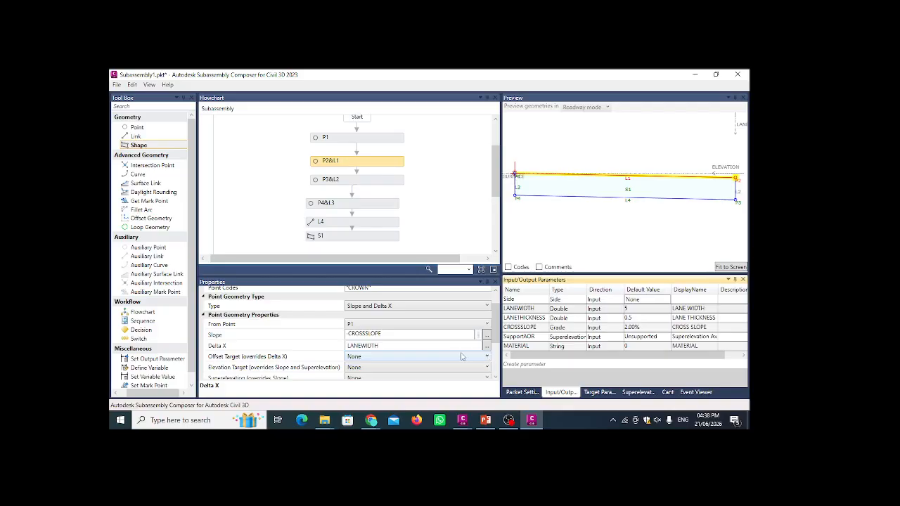
{"action": "left_click", "coordinate": [599, 392]}
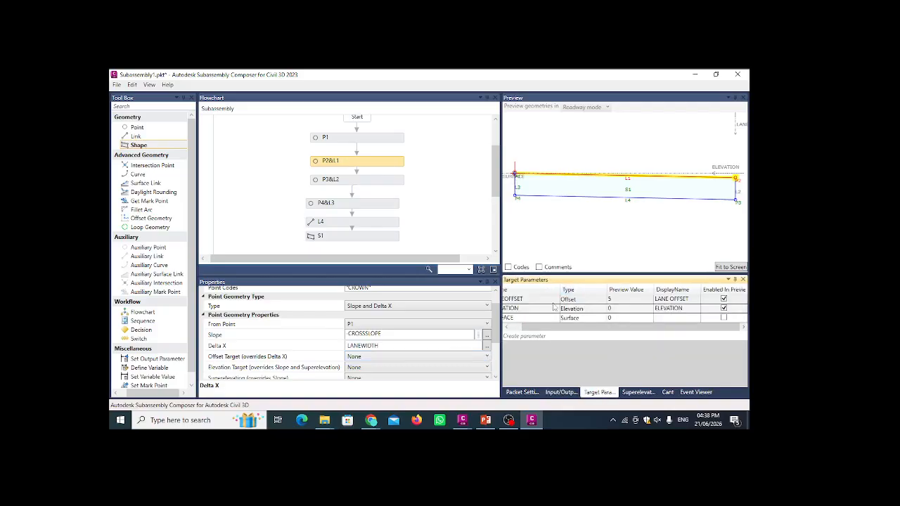
{"action": "left_click_drag", "start_coordinate": [572, 327], "coordinate": [537, 327]}
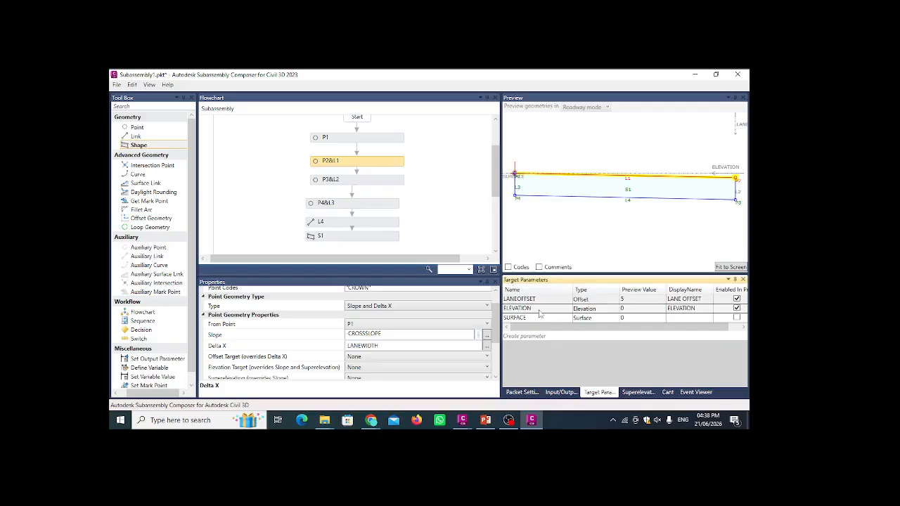
Turn on ApplyAOR for link L2 of point P3, and check the SupportAOR input parameter and the target parameters
{"action": "left_click", "coordinate": [350, 182]}
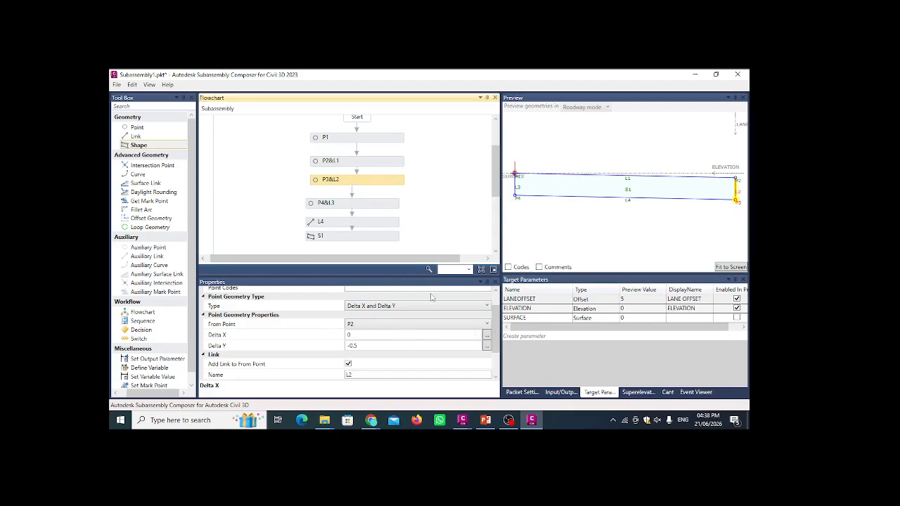
{"action": "scroll", "coordinate": [352, 320], "scroll_direction": "down", "scroll_amount": 2}
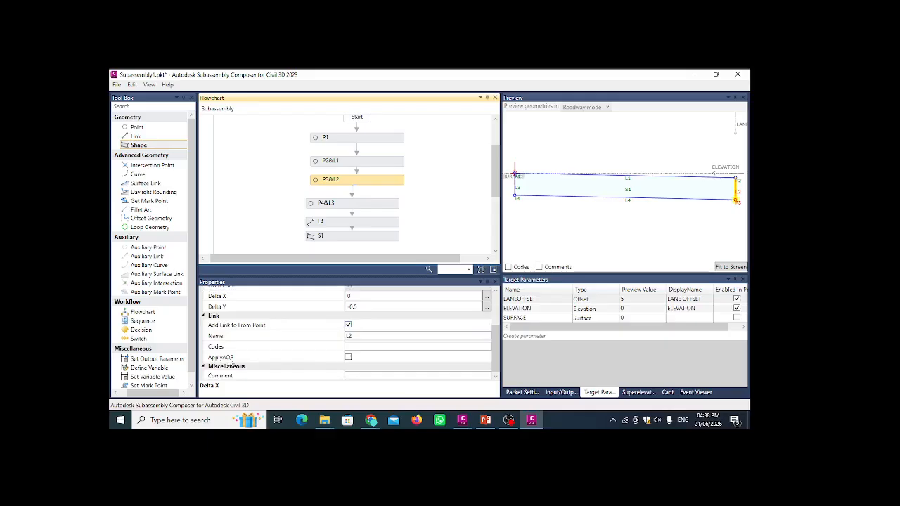
{"action": "left_click", "coordinate": [348, 358]}
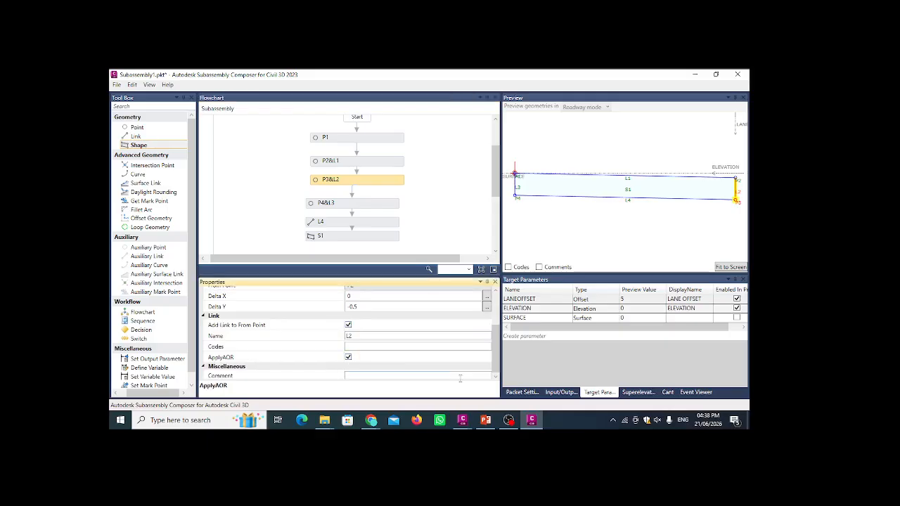
{"action": "left_click", "coordinate": [548, 392]}
{"action": "left_click", "coordinate": [529, 341]}
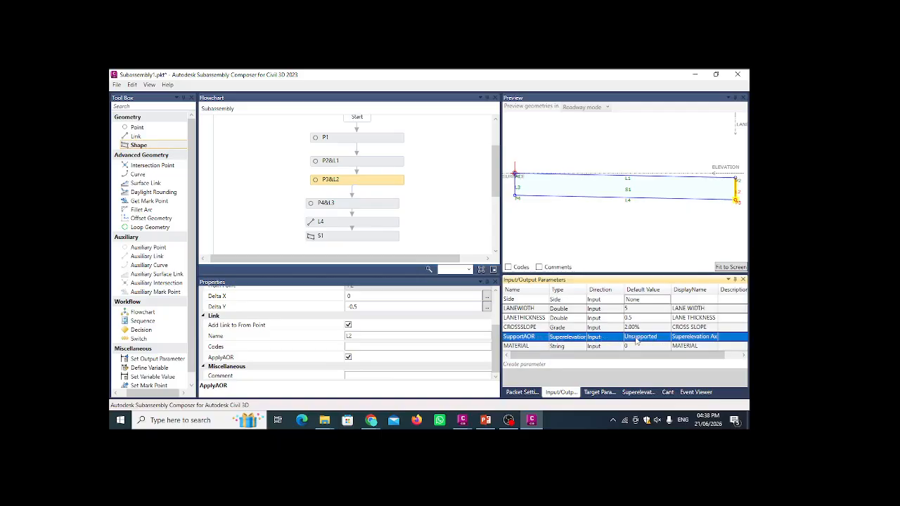
{"action": "left_click", "coordinate": [604, 394]}
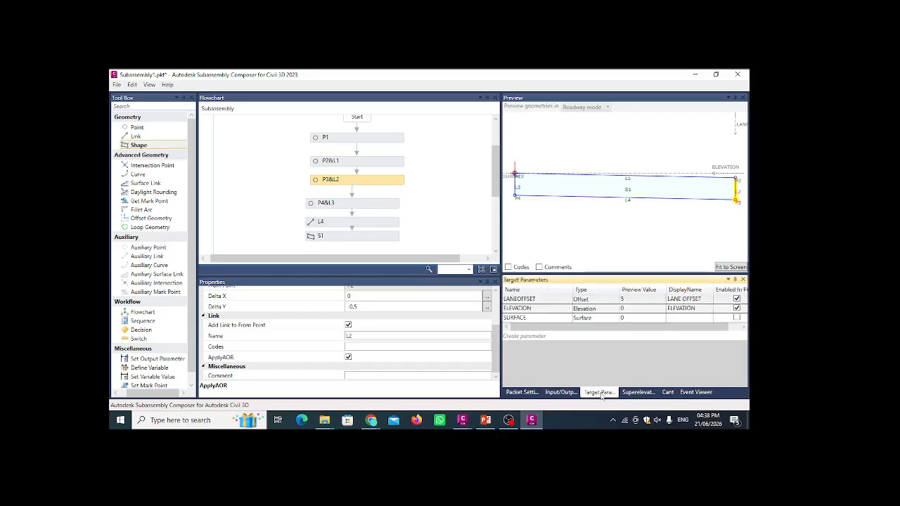
{"action": "left_click", "coordinate": [562, 393]}
{"action": "left_click", "coordinate": [601, 392]}
{"action": "scroll", "coordinate": [358, 335], "scroll_direction": "up", "scroll_amount": 1}
Turn on ApplyAOR for link L3 of point P4 and review the point's geometry settings against the input parameters
{"action": "left_click", "coordinate": [330, 203]}
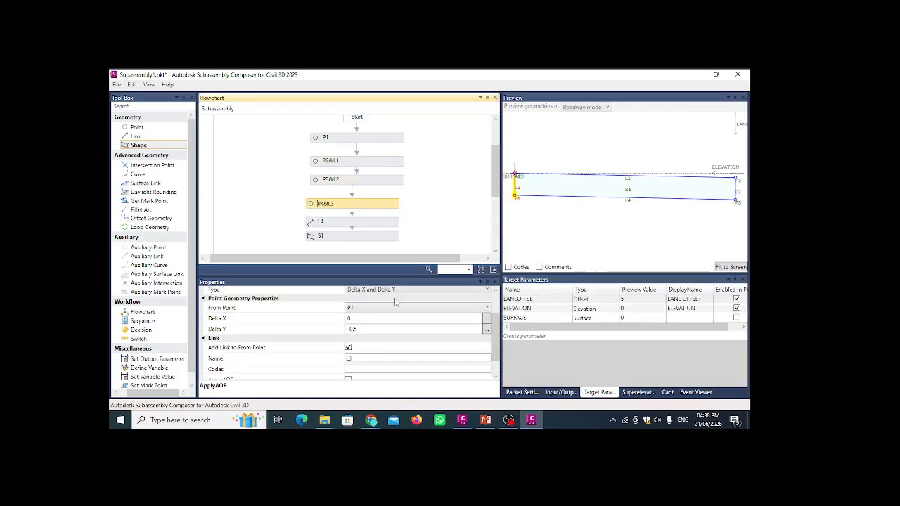
{"action": "scroll", "coordinate": [367, 348], "scroll_direction": "down", "scroll_amount": 1}
{"action": "left_click", "coordinate": [371, 346]}
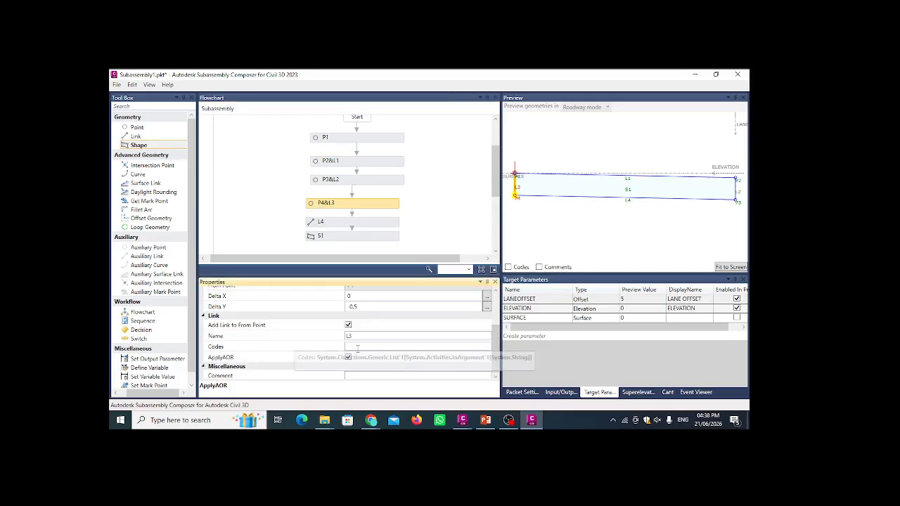
{"action": "scroll", "coordinate": [320, 350], "scroll_direction": "up", "scroll_amount": 1}
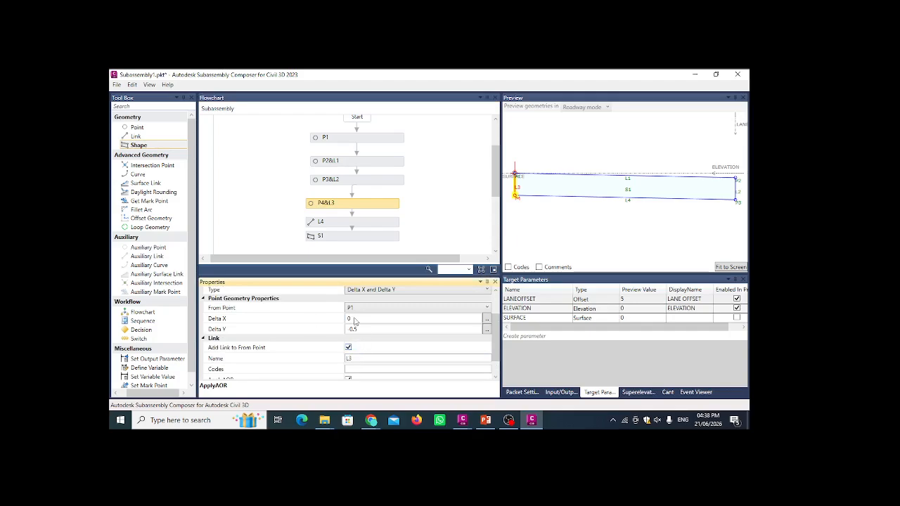
{"action": "left_click", "coordinate": [573, 391]}
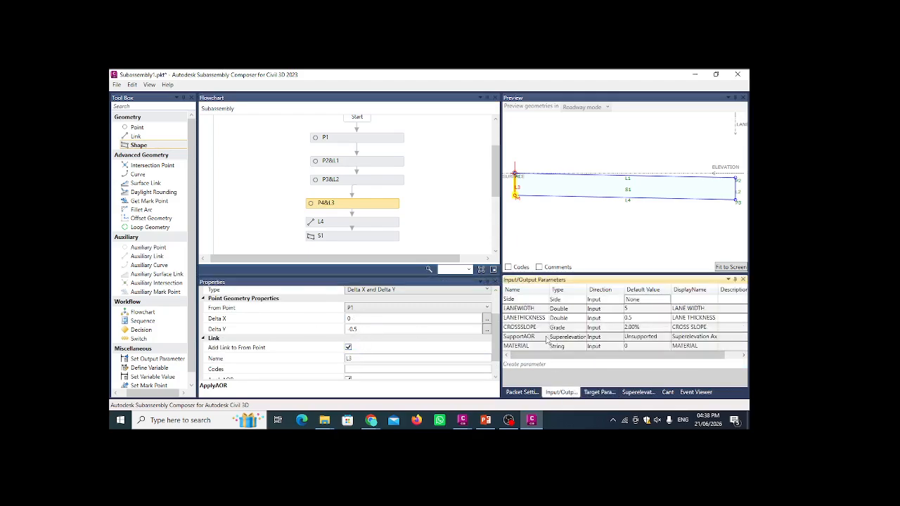
{"action": "scroll", "coordinate": [403, 333], "scroll_direction": "up", "scroll_amount": 1}
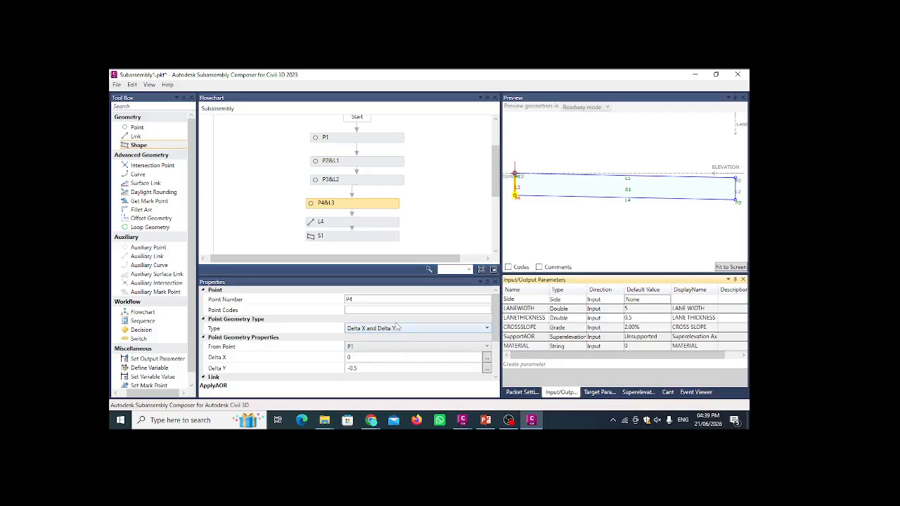
Assign the shape code "MATERIAL" to shape S1 and fit the preview to the geometry
{"action": "left_click", "coordinate": [344, 237]}
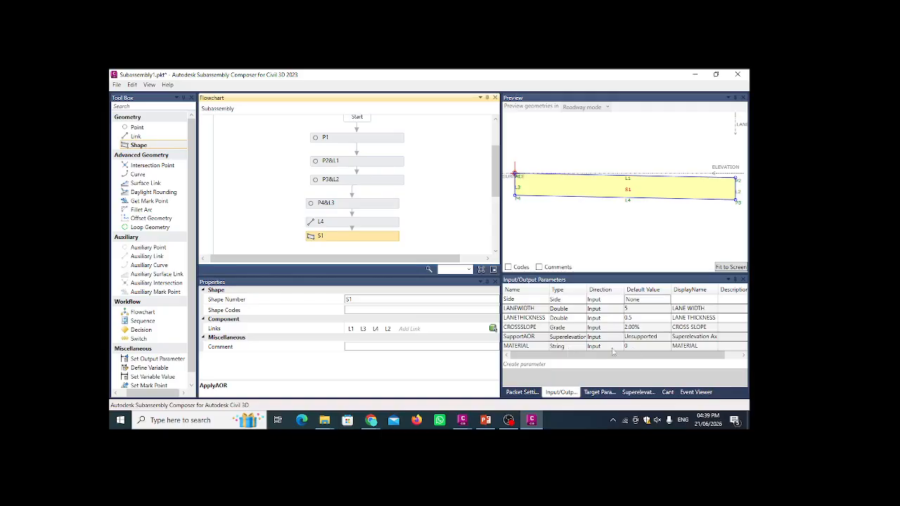
{"action": "left_click", "coordinate": [367, 310]}
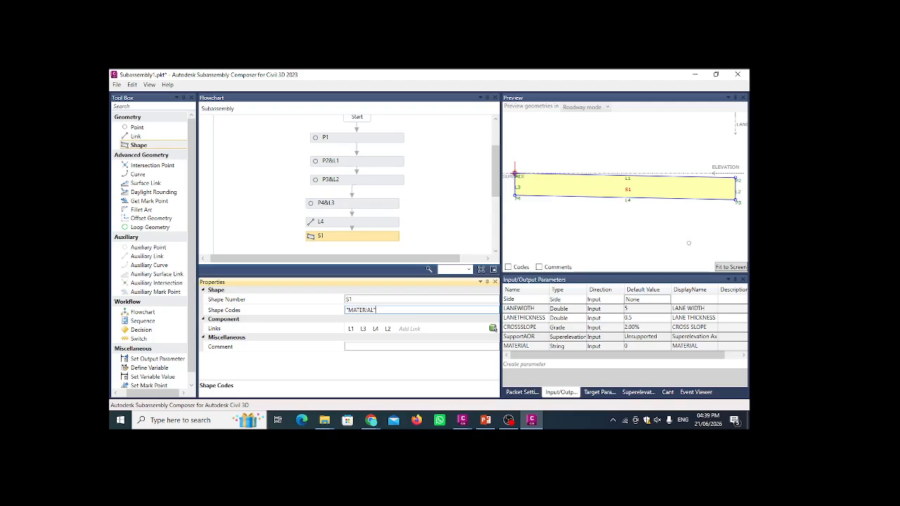
{"action": "left_click", "coordinate": [732, 268]}
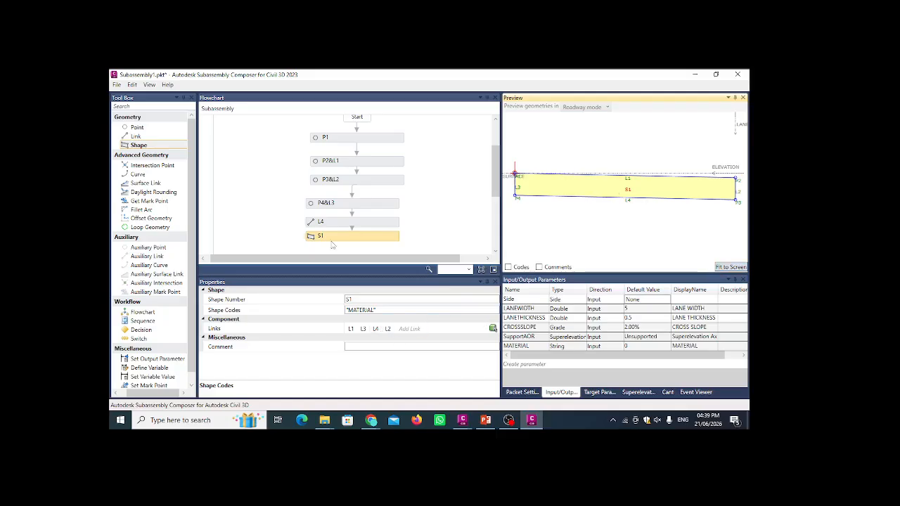
Turn on ApplyAOR for link L1 of point P2, and review the point codes of P1 and P2
{"action": "left_click", "coordinate": [347, 140]}
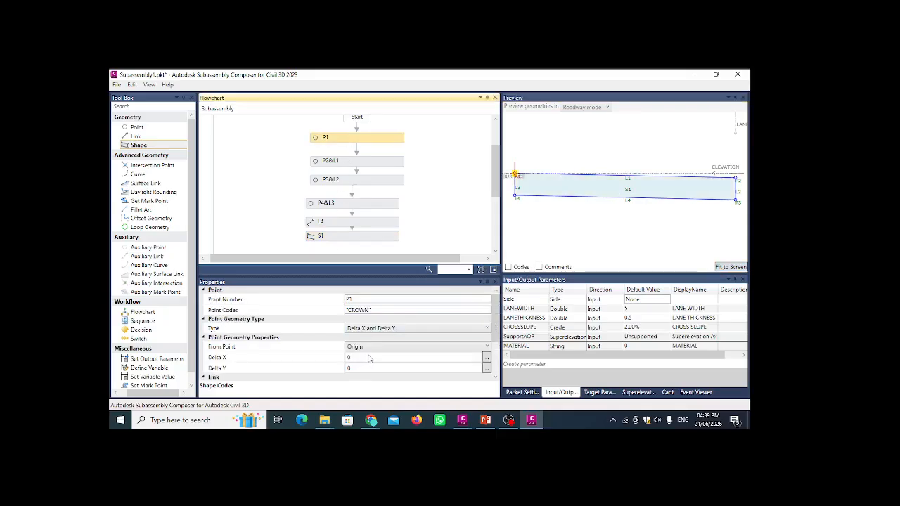
{"action": "left_click", "coordinate": [355, 163]}
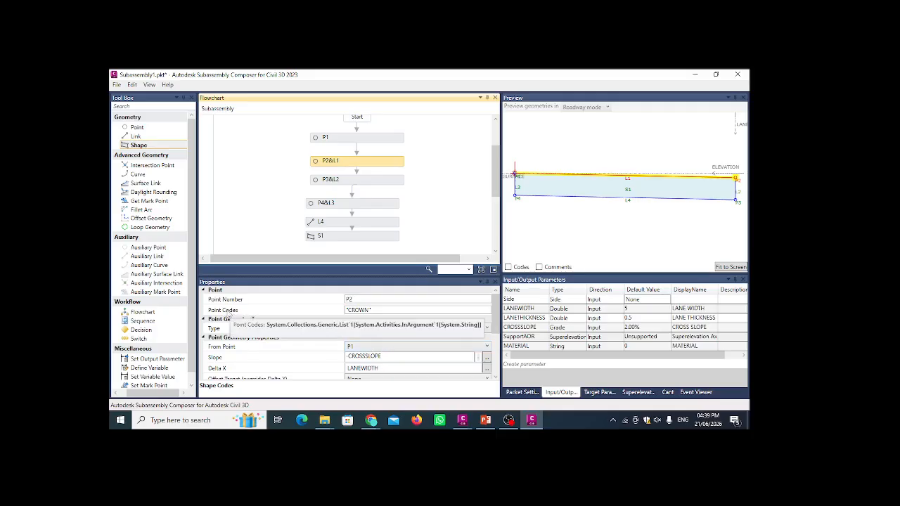
{"action": "left_click", "coordinate": [377, 310]}
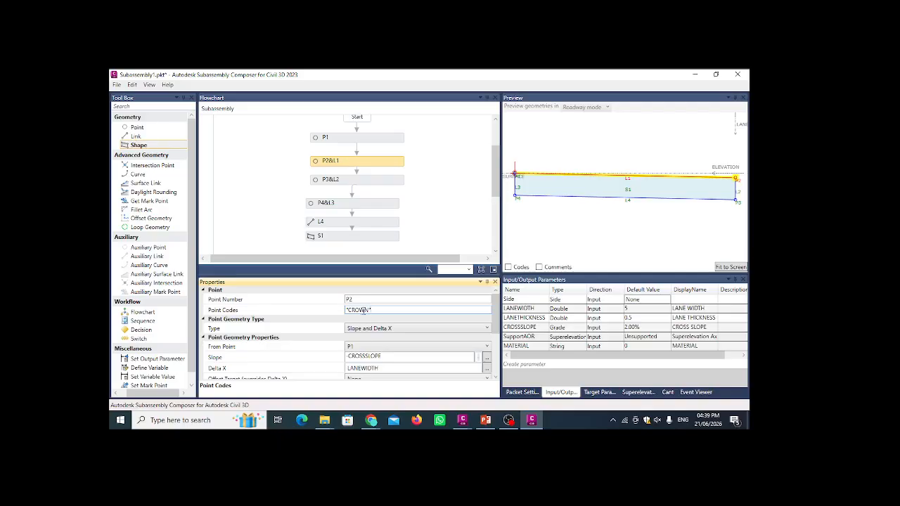
{"action": "scroll", "coordinate": [321, 355], "scroll_direction": "down", "scroll_amount": 4}
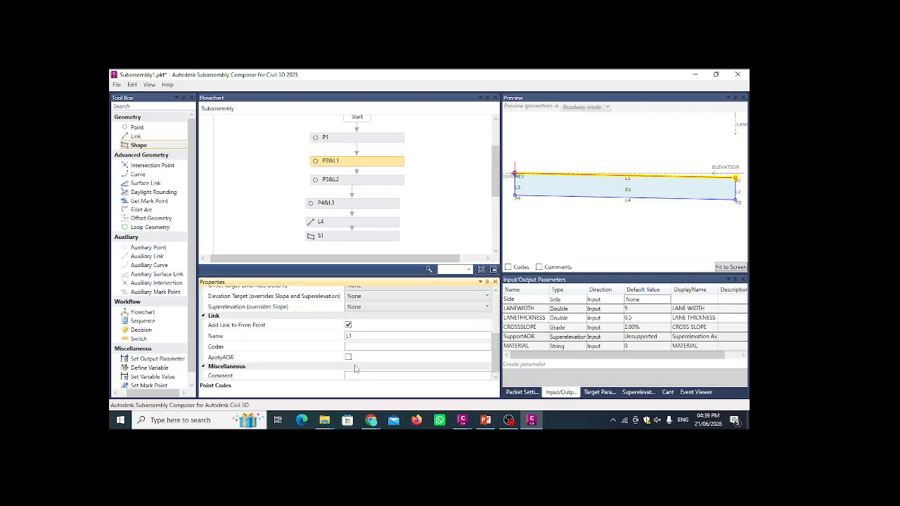
{"action": "left_click", "coordinate": [348, 358]}
{"action": "scroll", "coordinate": [394, 352], "scroll_direction": "up", "scroll_amount": 4}
{"action": "scroll", "coordinate": [394, 320], "scroll_direction": "up", "scroll_amount": 2}
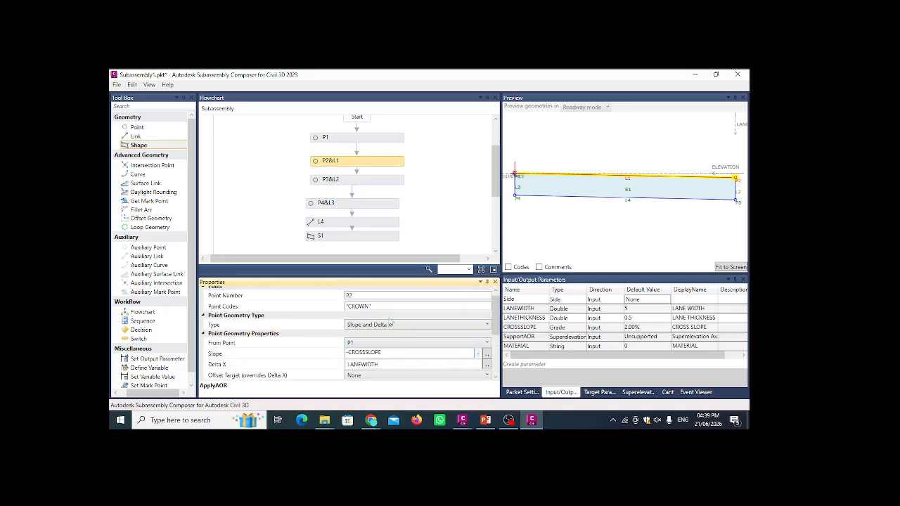
{"action": "left_click", "coordinate": [380, 310]}
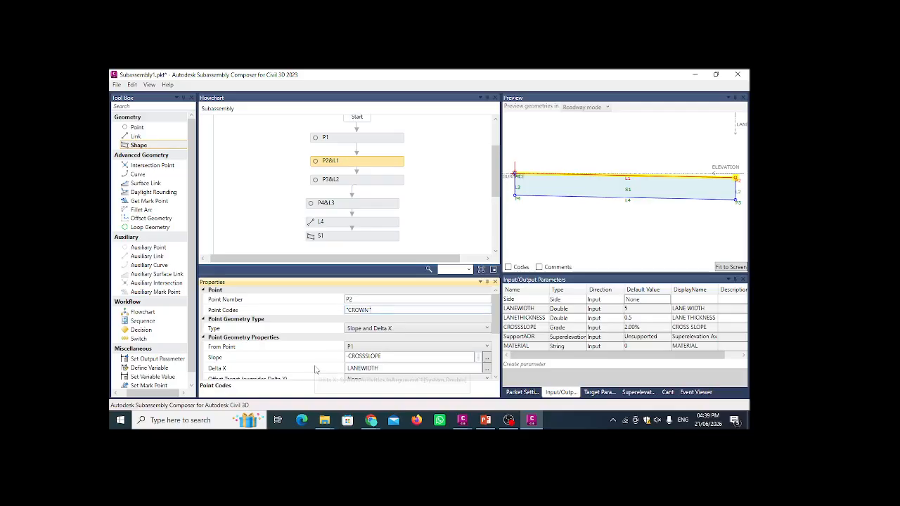
Select shape S1 and show the codes and comments on the geometry in the preview
{"action": "left_click", "coordinate": [350, 238]}
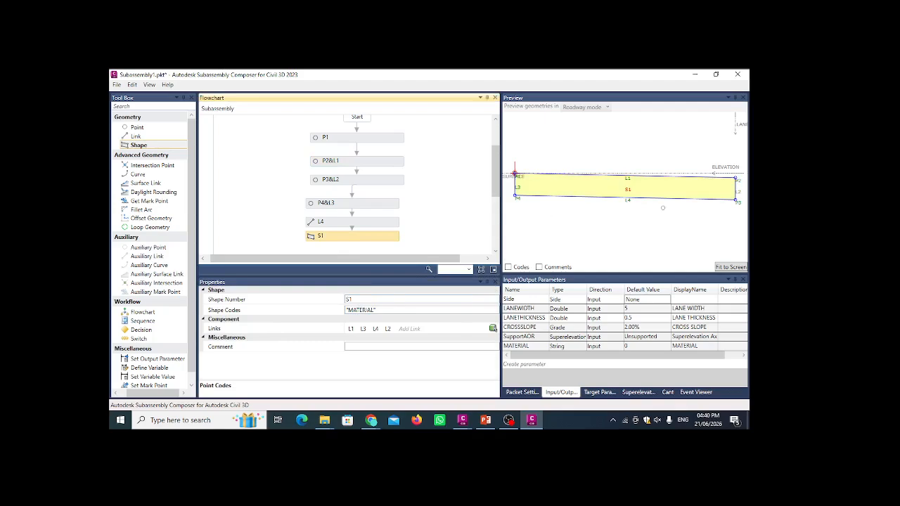
{"action": "left_click", "coordinate": [507, 267]}
{"action": "left_click", "coordinate": [540, 268]}
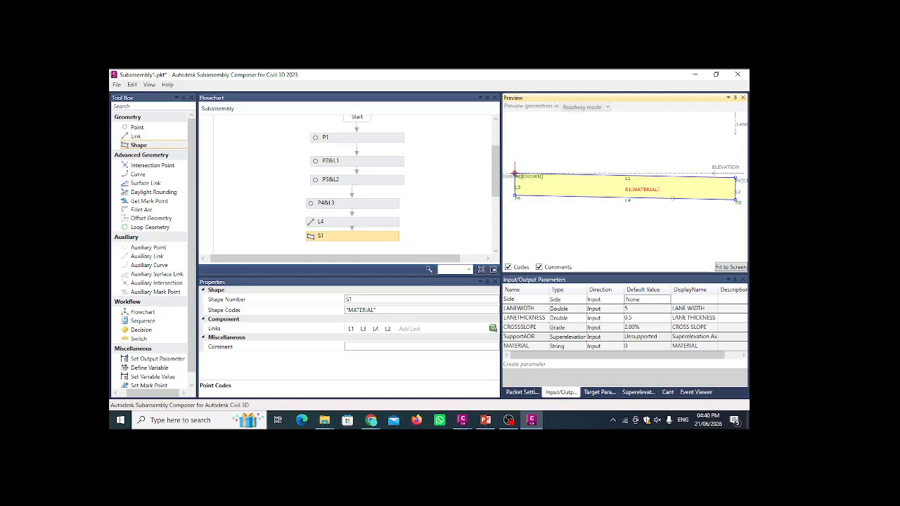
{"action": "scroll", "coordinate": [645, 214], "scroll_direction": "down", "scroll_amount": 2}
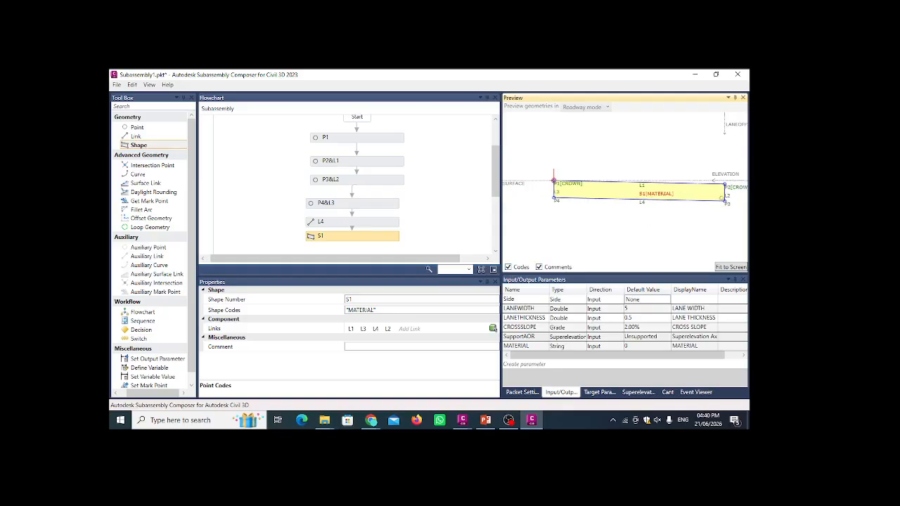
{"action": "mouse_move", "coordinate": [723, 199]}
{"action": "middle_mouse_down"}
{"action": "mouse_move", "coordinate": [666, 195]}
{"action": "mouse_move", "coordinate": [709, 200]}
{"action": "middle_mouse_up"}
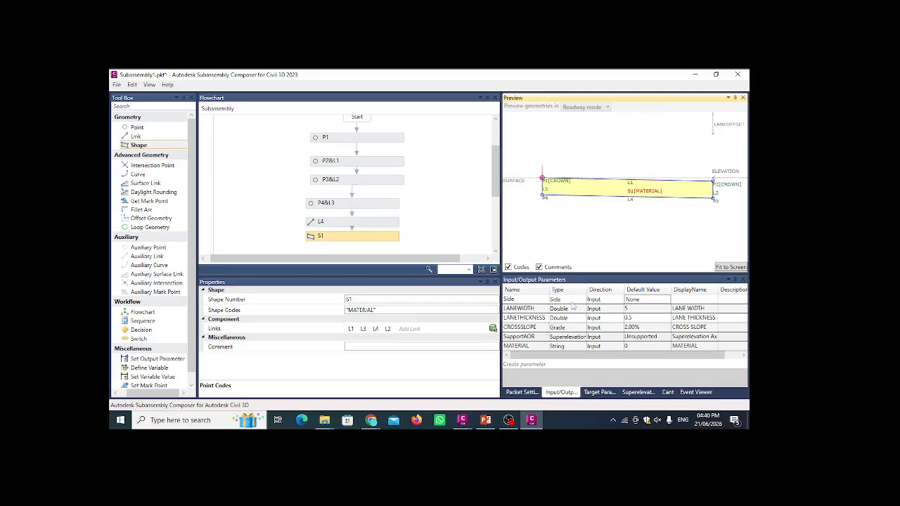
Switch to Civil 3D and examine the link and point codes in the RIGHT LANE subassembly properties
{"action": "left_click", "coordinate": [526, 424]}
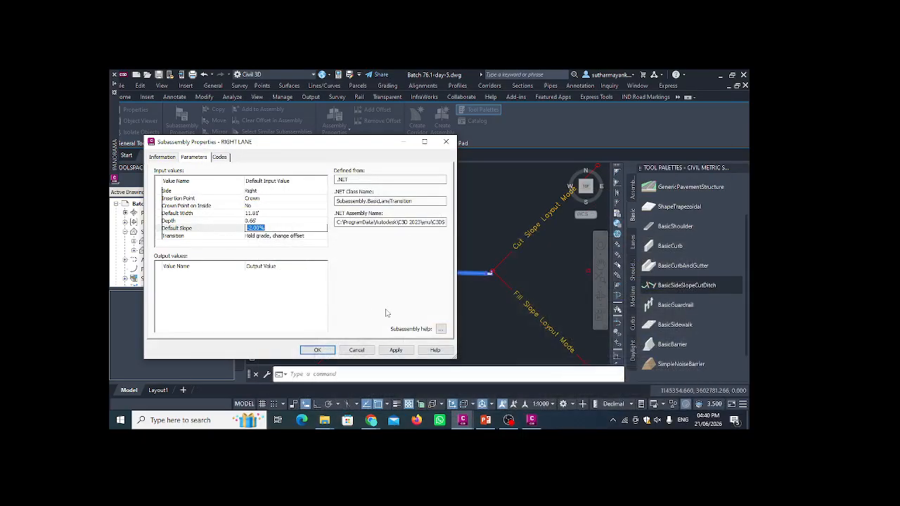
{"action": "left_click", "coordinate": [217, 157]}
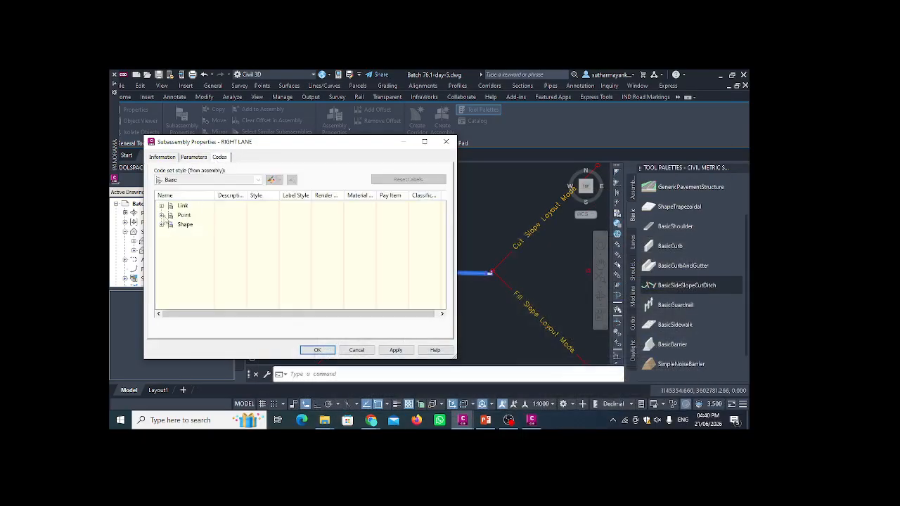
{"action": "left_click", "coordinate": [162, 215]}
{"action": "left_click", "coordinate": [161, 205]}
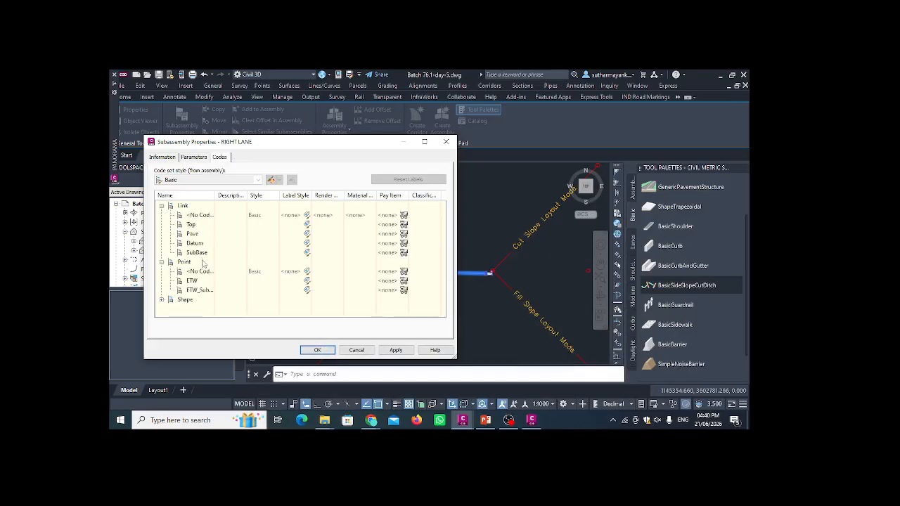
{"action": "left_click", "coordinate": [202, 254]}
{"action": "left_click", "coordinate": [202, 244]}
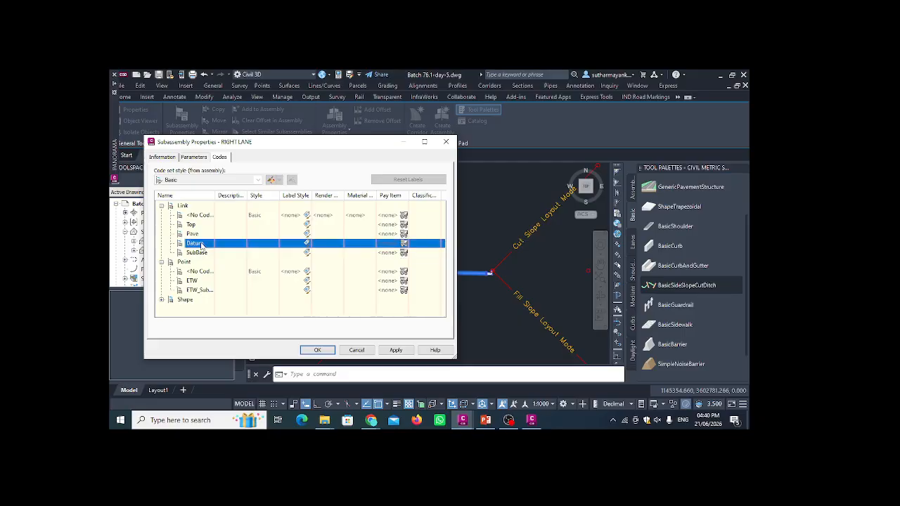
{"action": "left_click", "coordinate": [199, 233]}
{"action": "left_click", "coordinate": [197, 225]}
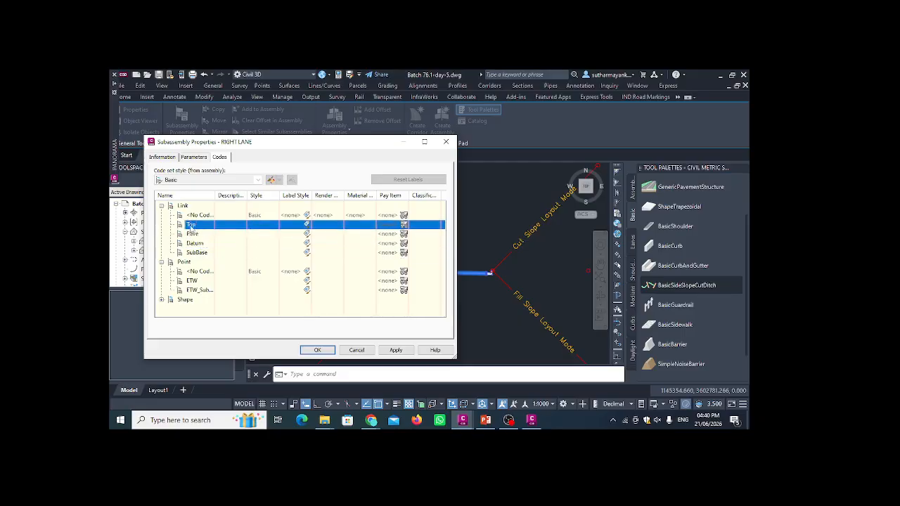
Switch back to Subassembly Composer, check point P2's code, and assign the point codes "TOP","PAVE" to point P3
{"action": "left_click", "coordinate": [531, 420]}
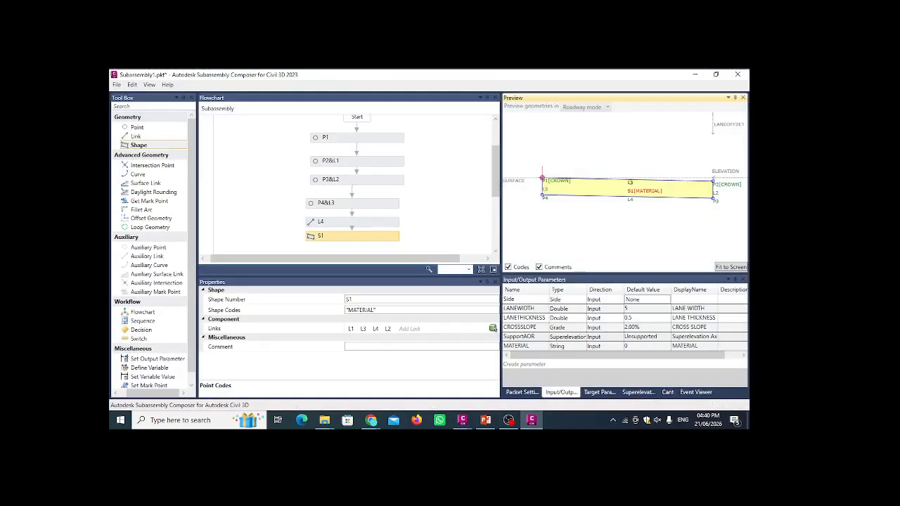
{"action": "left_click", "coordinate": [631, 180]}
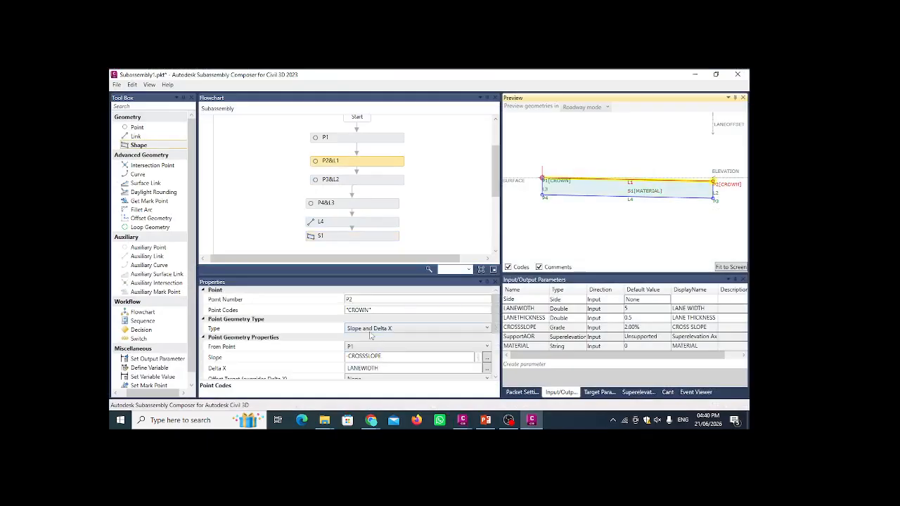
{"action": "left_click", "coordinate": [364, 310]}
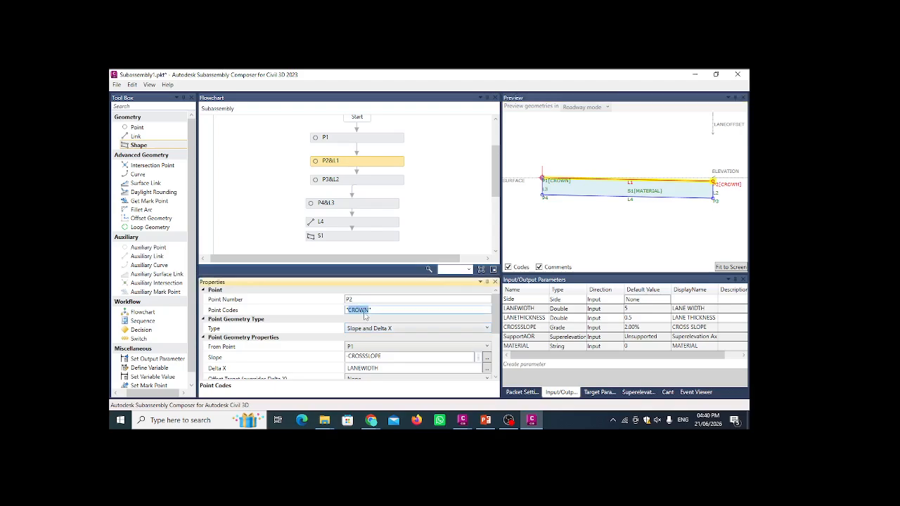
{"action": "left_click", "coordinate": [335, 181]}
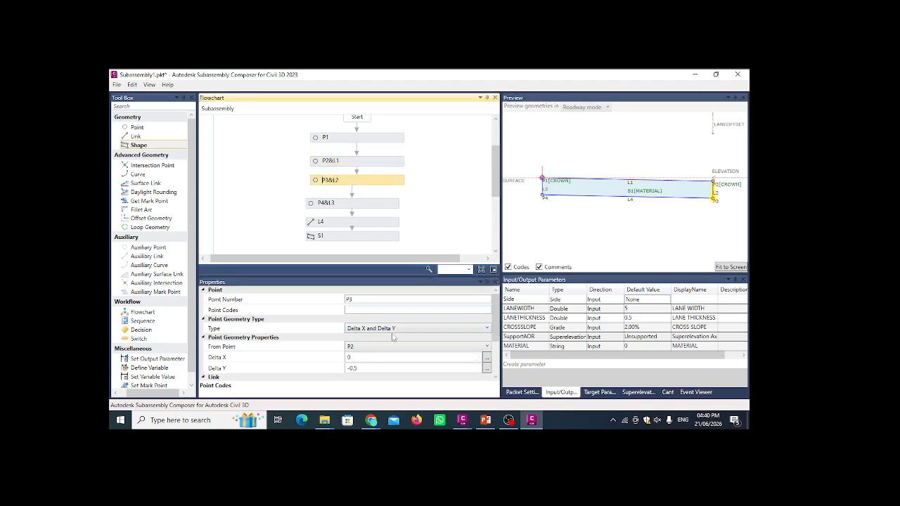
{"action": "left_click", "coordinate": [365, 310]}
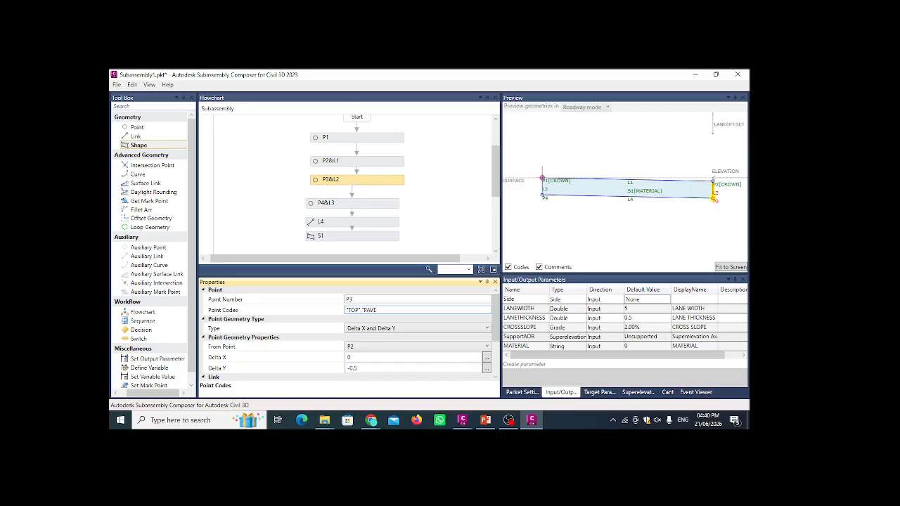
{"action": "left_click", "coordinate": [467, 235]}
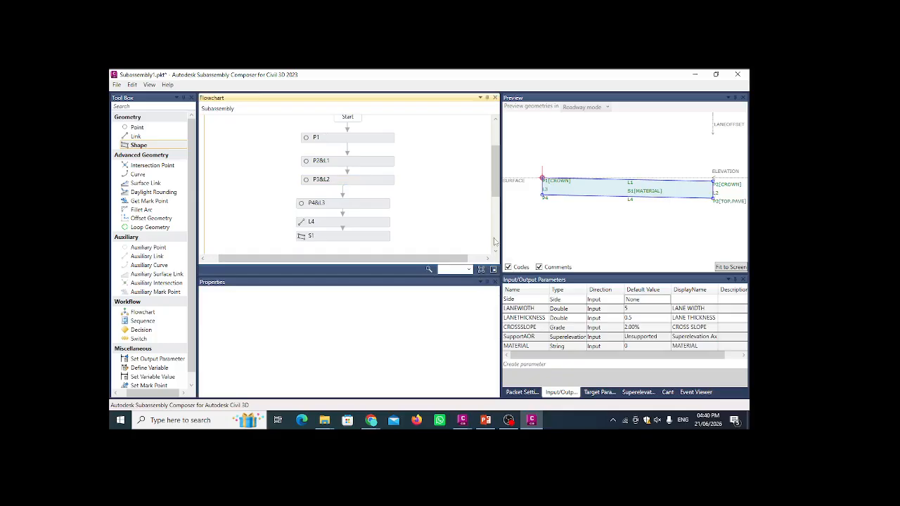
Replace the "TOP" code of point P3 with "BOTTOM", keeping "PAVE", and inspect its code label in the preview
{"action": "left_click", "coordinate": [325, 204]}
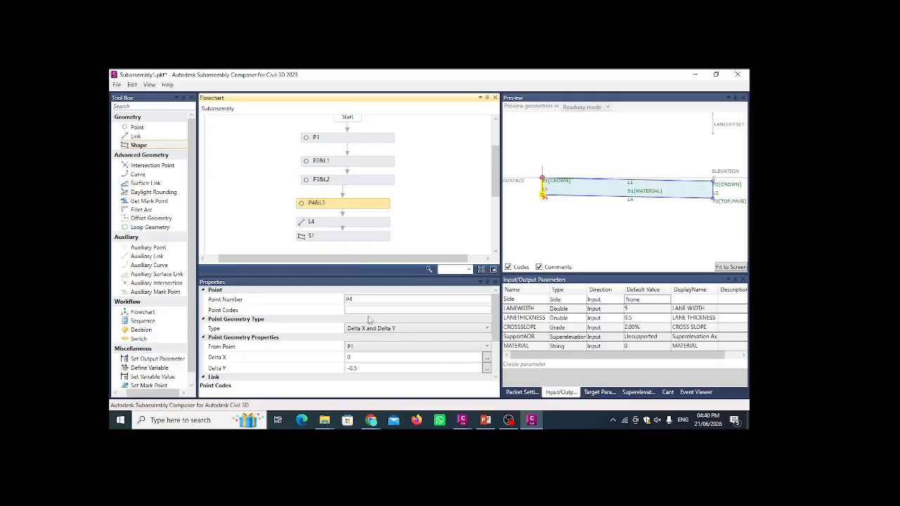
{"action": "left_click", "coordinate": [342, 183]}
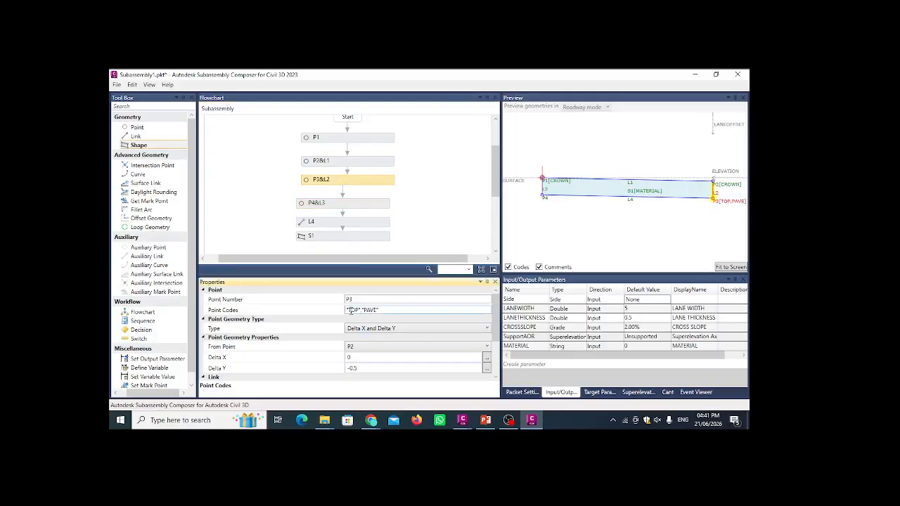
{"action": "left_click_drag", "start_coordinate": [359, 314], "coordinate": [349, 313]}
{"action": "type", "text": "BOTTOM"}
{"action": "left_click", "coordinate": [591, 245]}
{"action": "scroll", "coordinate": [709, 206], "scroll_direction": "down", "scroll_amount": 3}
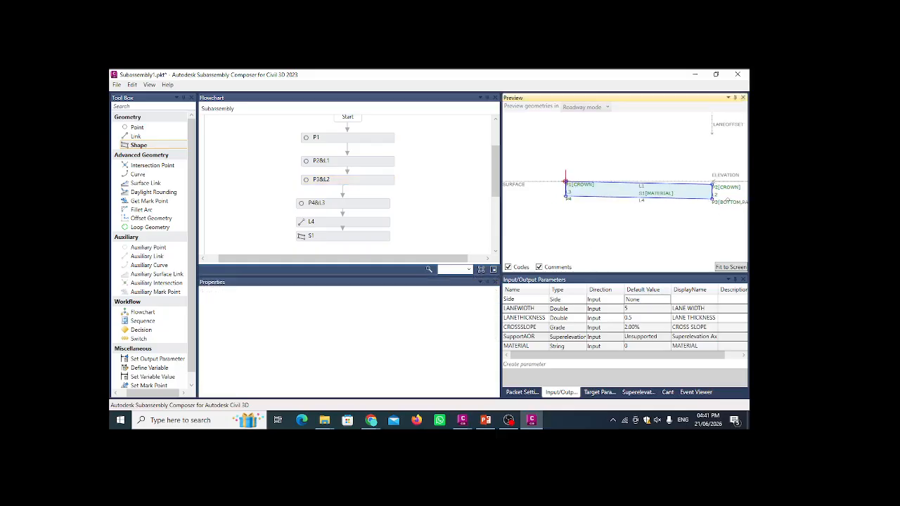
{"action": "middle_click_drag", "start_coordinate": [727, 200], "coordinate": [675, 207]}
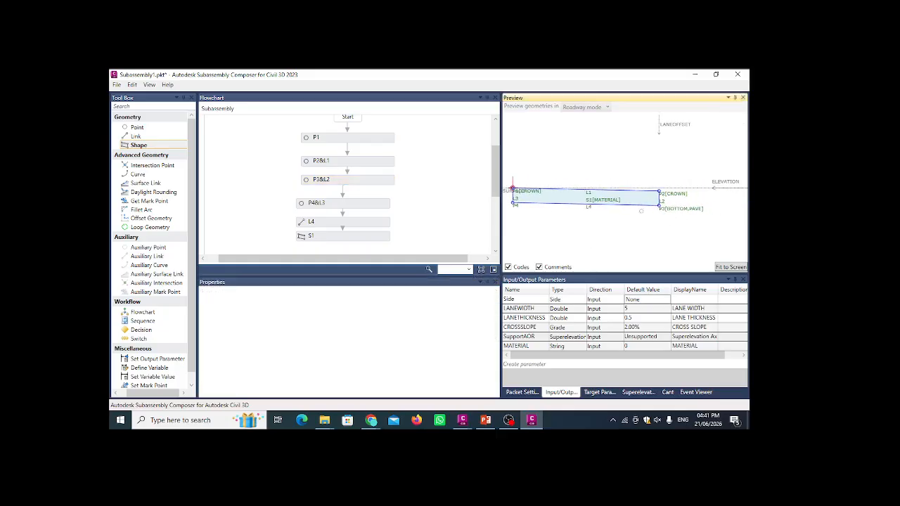
{"action": "left_click", "coordinate": [362, 197]}
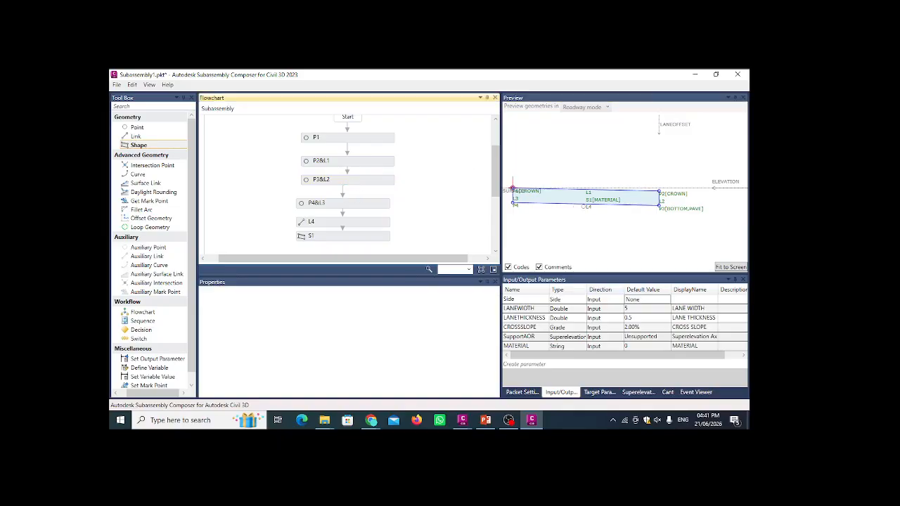
{"action": "middle_click_drag", "start_coordinate": [584, 206], "coordinate": [646, 211]}
{"action": "scroll", "coordinate": [601, 204], "scroll_direction": "up", "scroll_amount": 1}
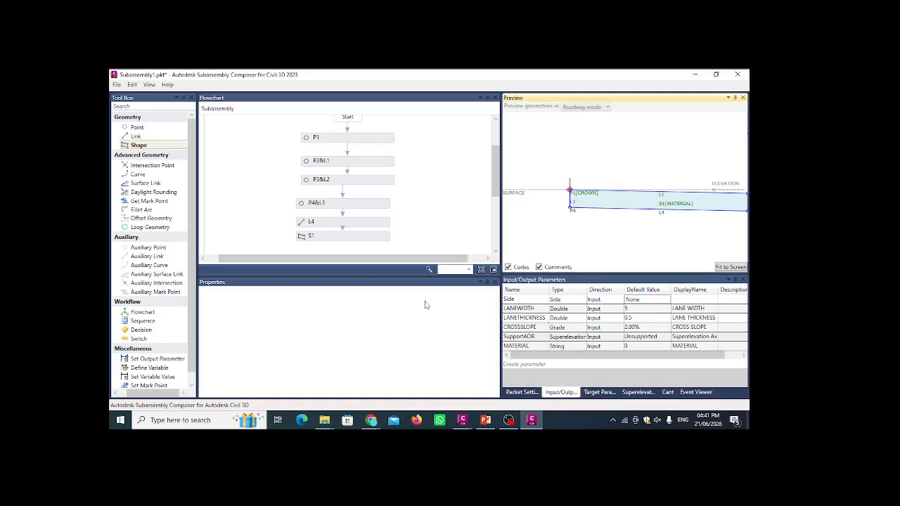
{"action": "middle_click_drag", "start_coordinate": [604, 239], "coordinate": [557, 235]}
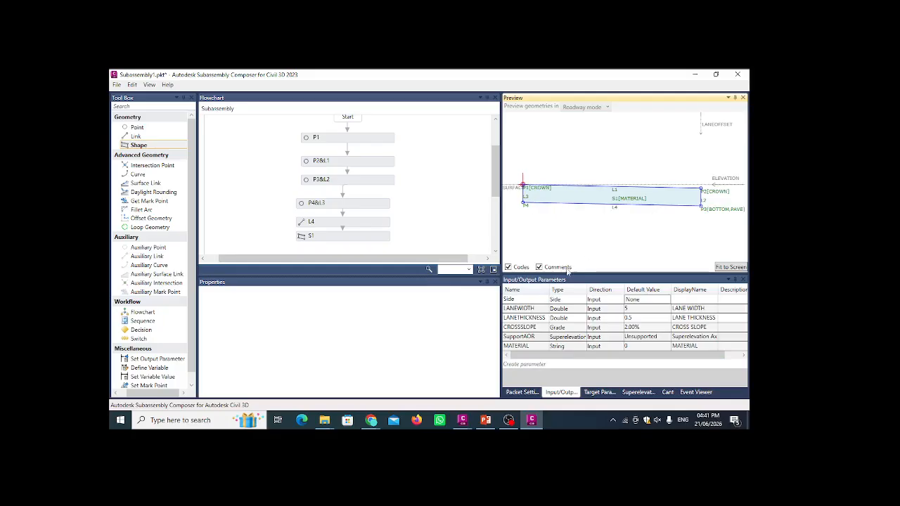
Save the subassembly to the desktop as SUBASS1.pkt
{"action": "left_click", "coordinate": [117, 85]}
{"action": "left_click", "coordinate": [126, 127]}
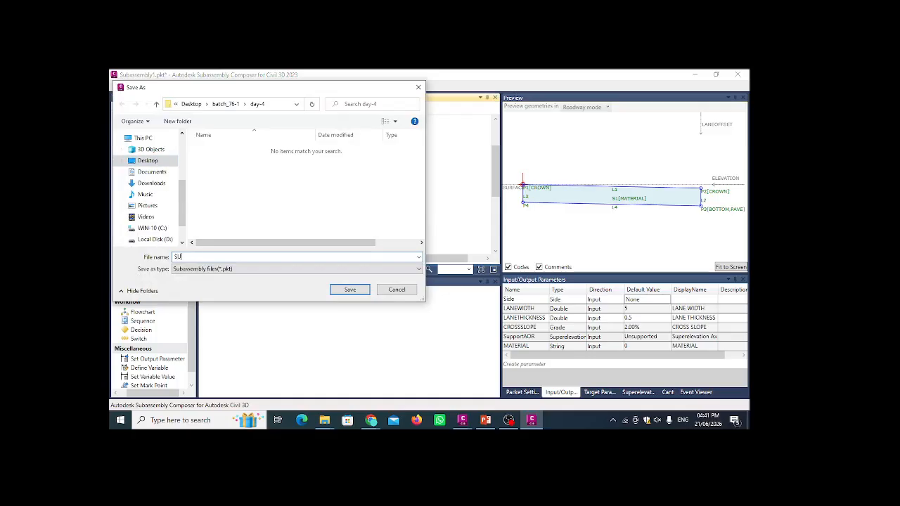
{"action": "type", "text": "BASS1"}
{"action": "left_click", "coordinate": [349, 290]}
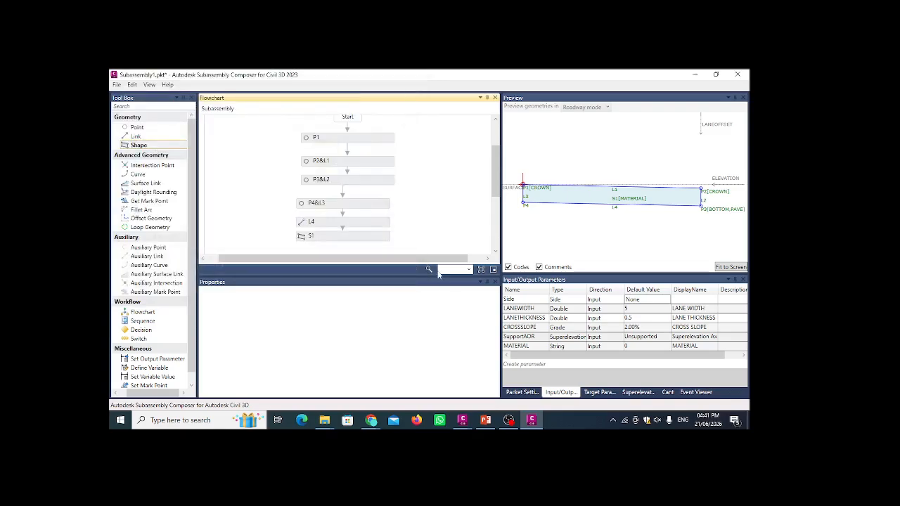
Close the RIGHT LANE subassembly properties in Civil 3D and minimize the open windows to reach the desktop
{"action": "left_click", "coordinate": [695, 75]}
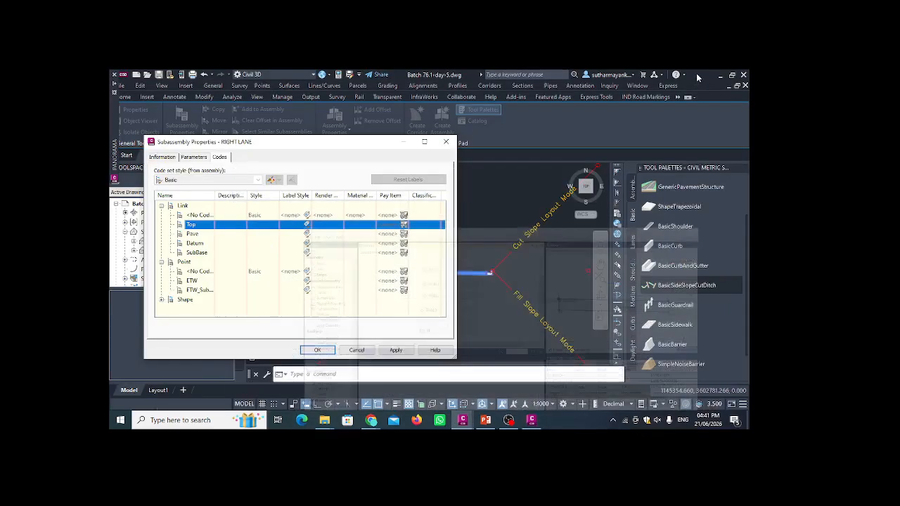
{"action": "left_click", "coordinate": [449, 143]}
{"action": "left_click", "coordinate": [721, 75]}
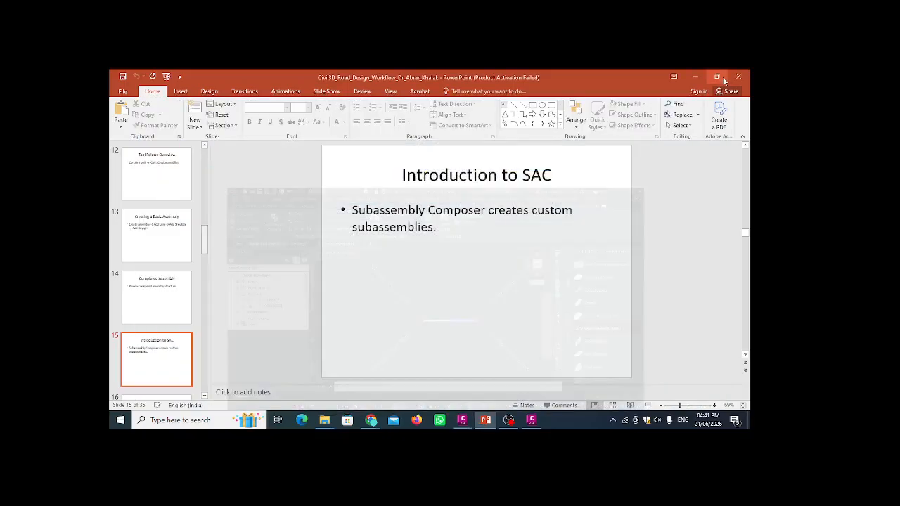
{"action": "left_click", "coordinate": [697, 76]}
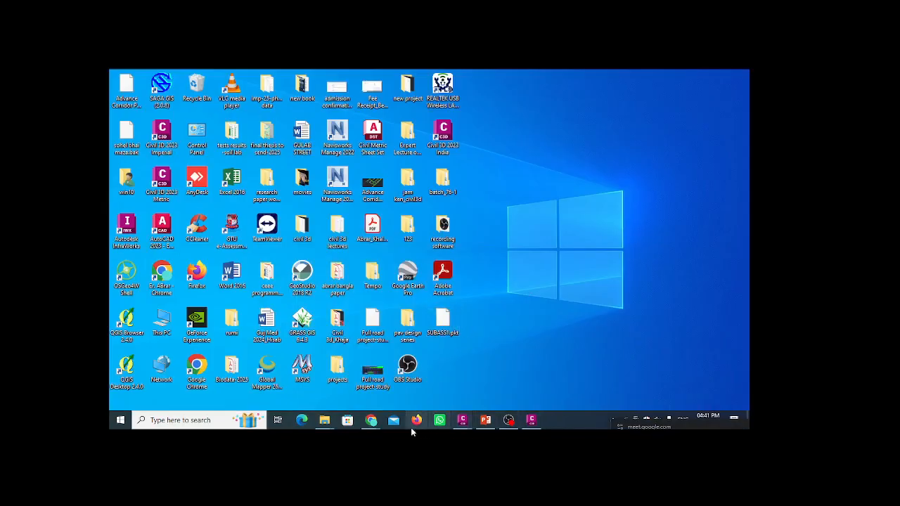
Switch to Subassembly Composer and open Subassembly1.pkt from the Downloads folder
{"action": "mouse_move", "coordinate": [371, 421]}
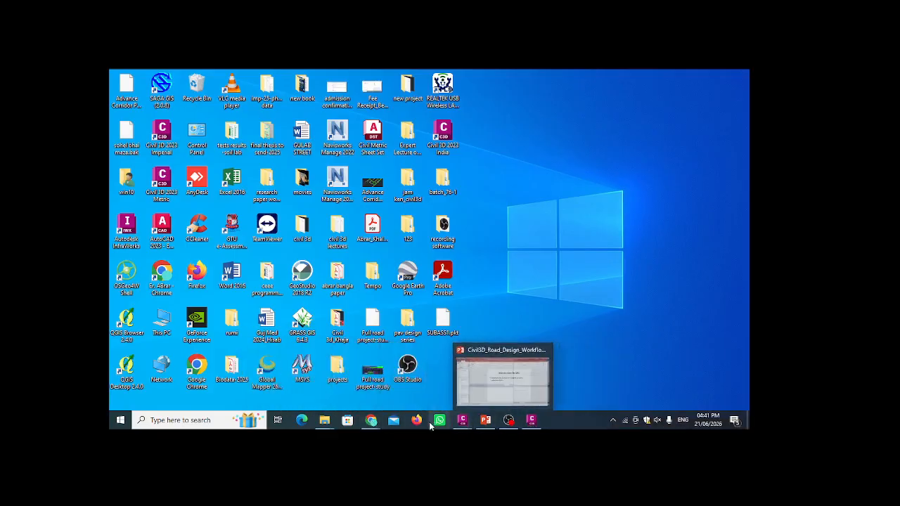
{"action": "left_click", "coordinate": [531, 420]}
{"action": "left_click", "coordinate": [116, 84]}
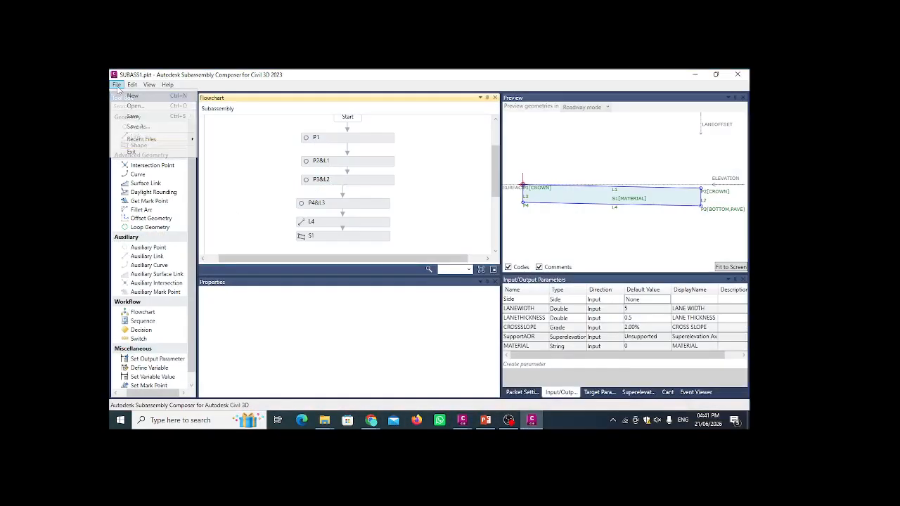
{"action": "left_click", "coordinate": [131, 105]}
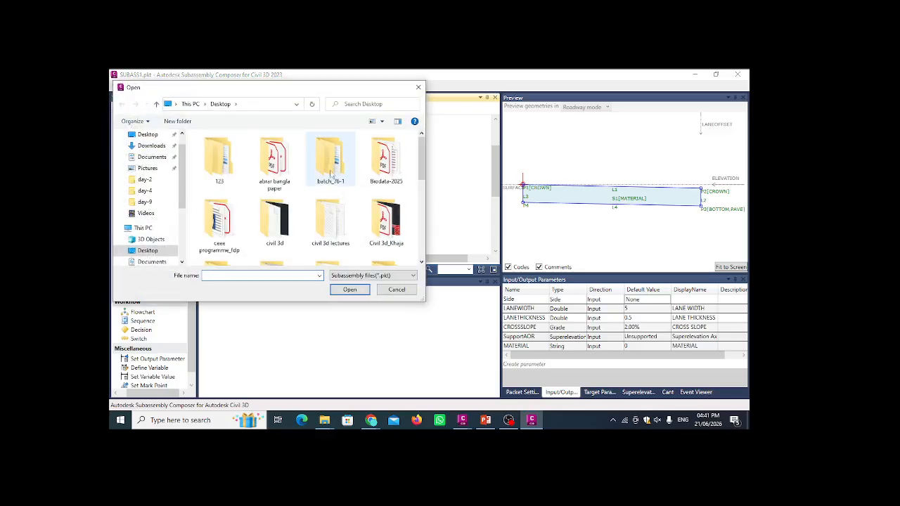
{"action": "scroll", "coordinate": [306, 188], "scroll_direction": "down", "scroll_amount": 5}
{"action": "scroll", "coordinate": [305, 189], "scroll_direction": "up", "scroll_amount": 5}
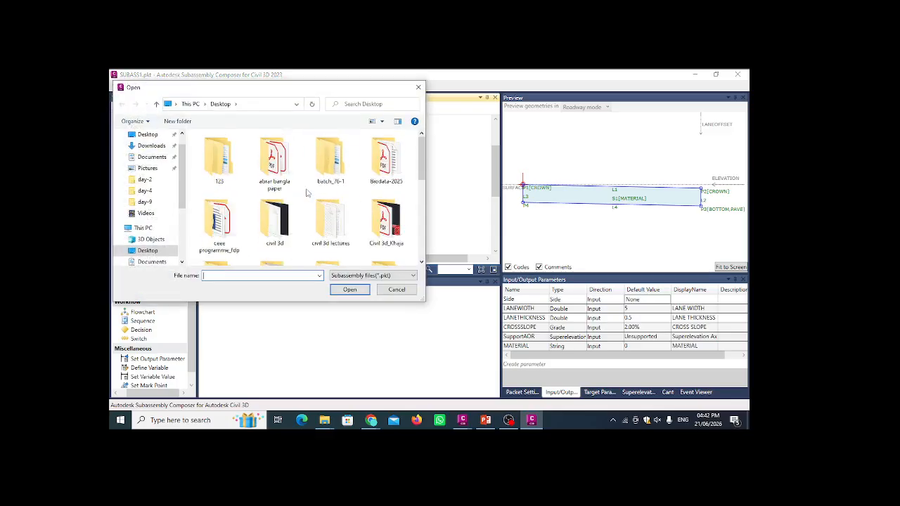
{"action": "left_click", "coordinate": [367, 106]}
{"action": "left_click", "coordinate": [151, 145]}
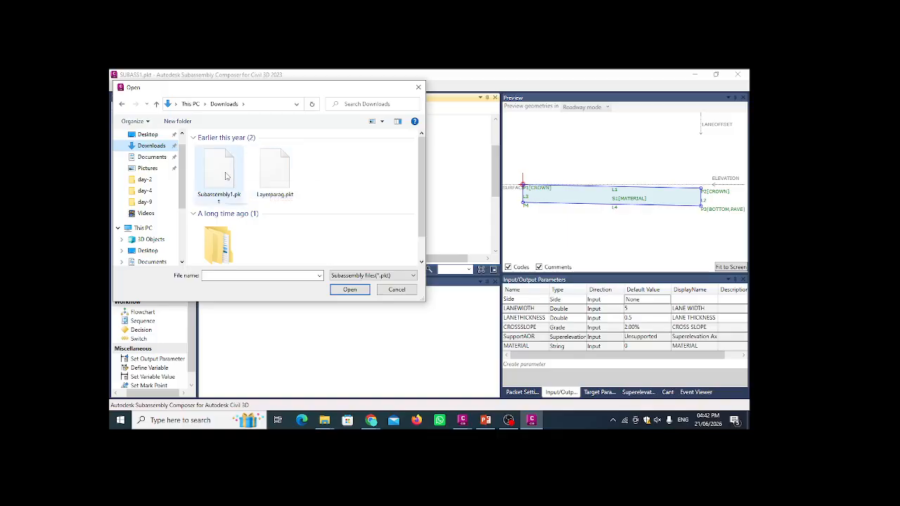
{"action": "left_click", "coordinate": [223, 182]}
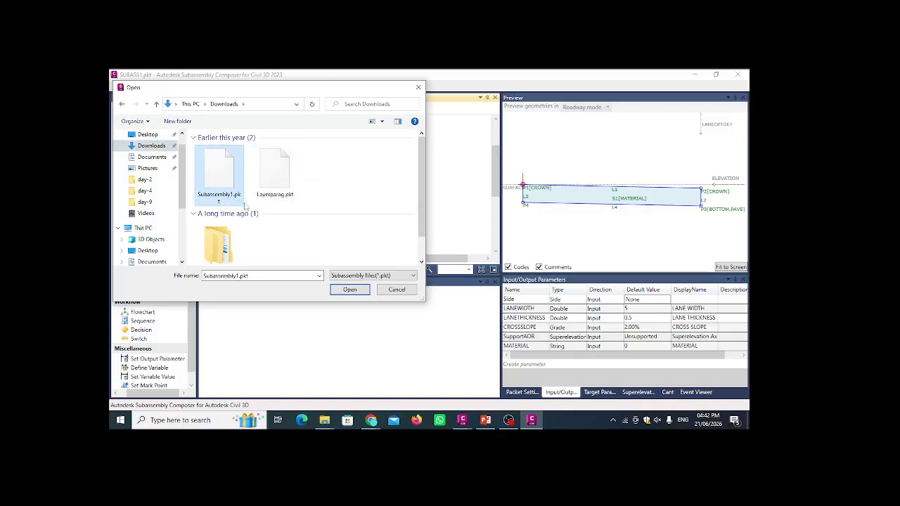
{"action": "left_click", "coordinate": [350, 290]}
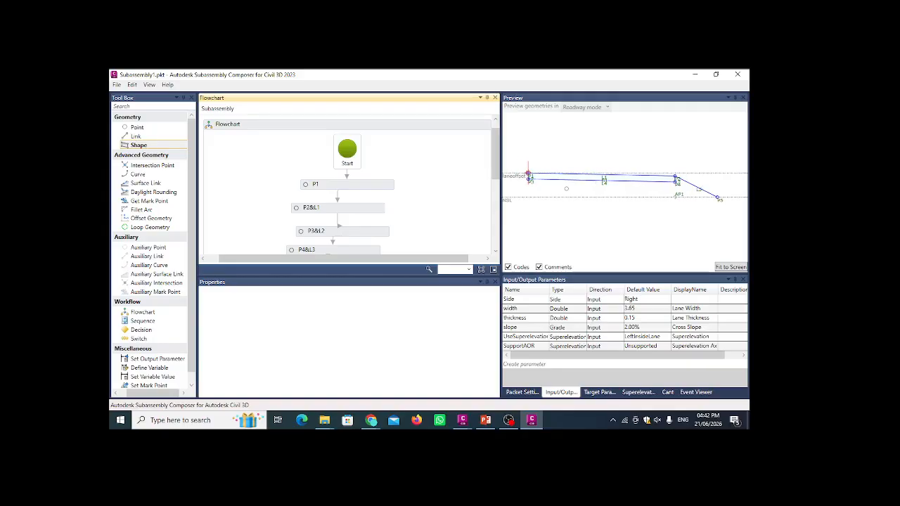
Review the opened subassembly's flowchart, input/output parameters, target parameters and the geometry properties of P3&L2
{"action": "scroll", "coordinate": [309, 181], "scroll_direction": "down", "scroll_amount": 2}
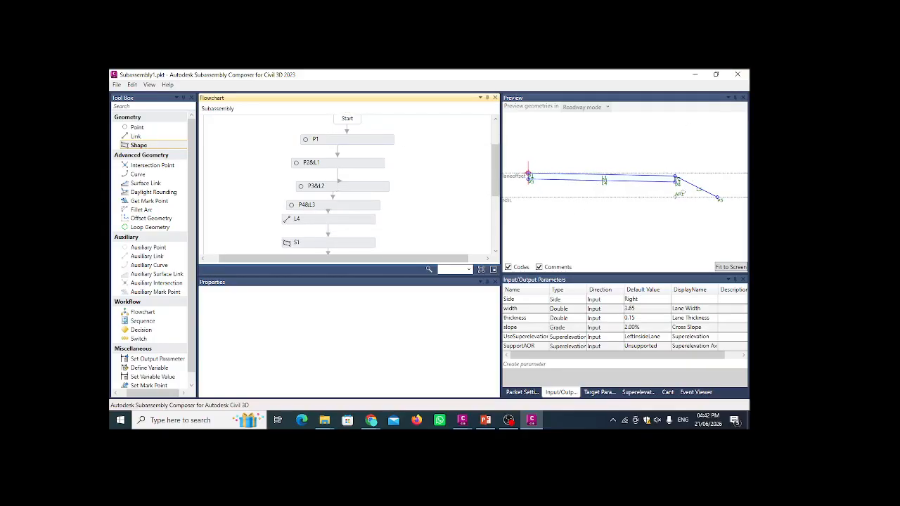
{"action": "left_click", "coordinate": [532, 391]}
{"action": "left_click", "coordinate": [555, 392]}
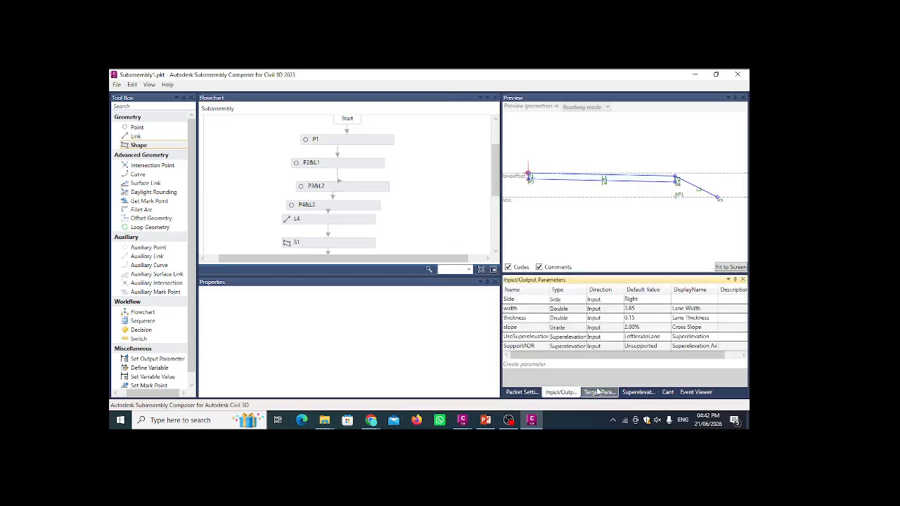
{"action": "left_click", "coordinate": [600, 391]}
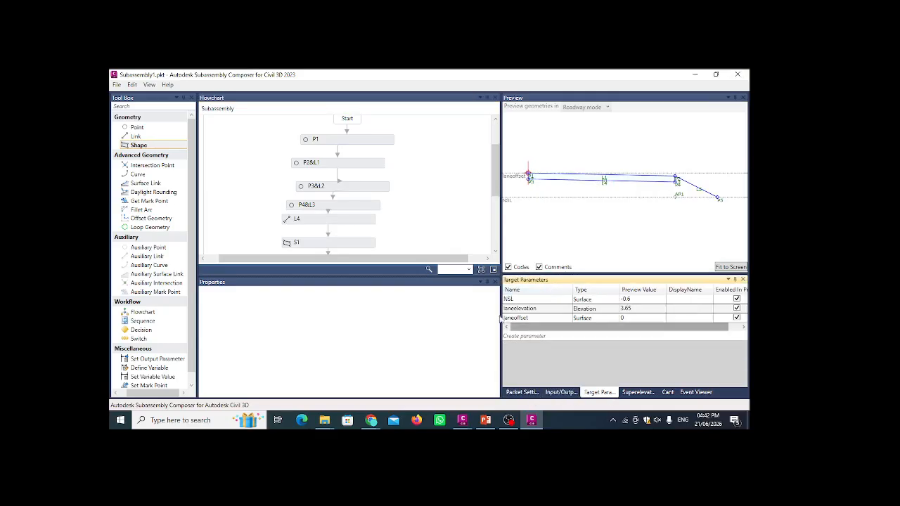
{"action": "left_click", "coordinate": [340, 186]}
{"action": "scroll", "coordinate": [380, 350], "scroll_direction": "down", "scroll_amount": 2}
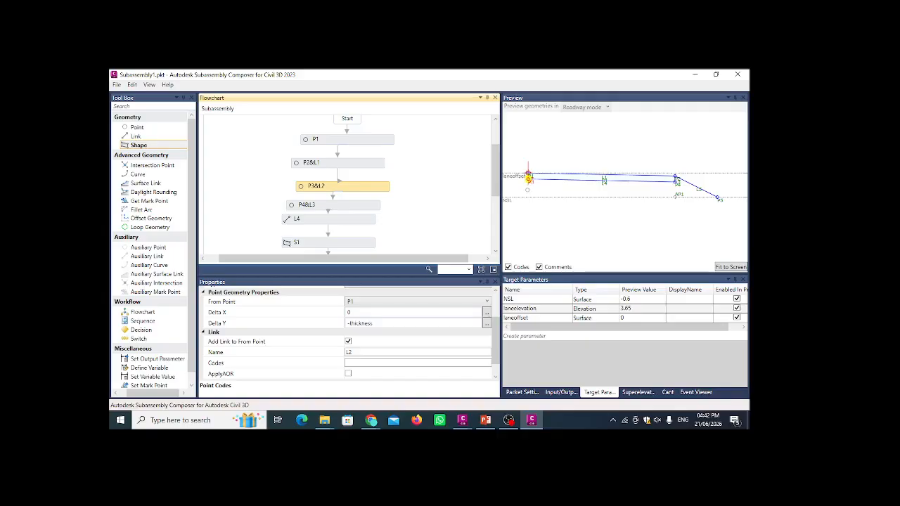
Set the default value of the thickness input parameter to 0.2
{"action": "left_click", "coordinate": [560, 392]}
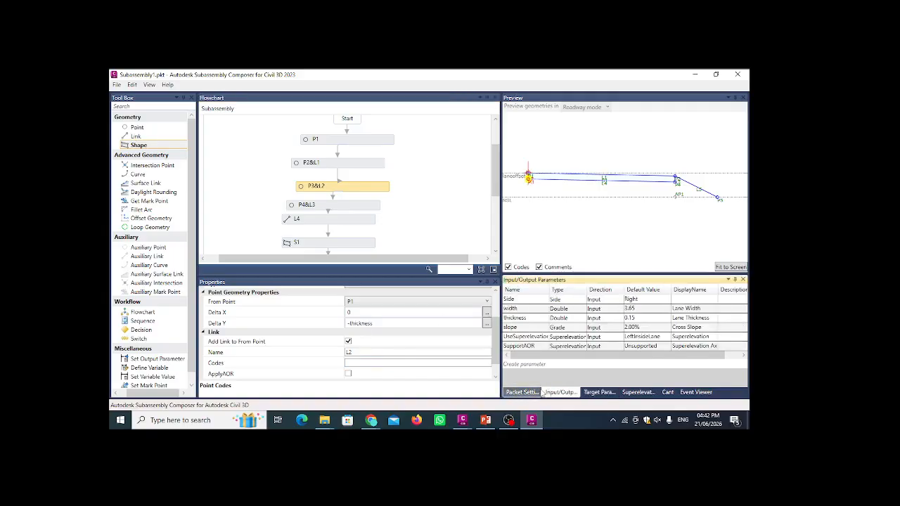
{"action": "double_click", "coordinate": [634, 318]}
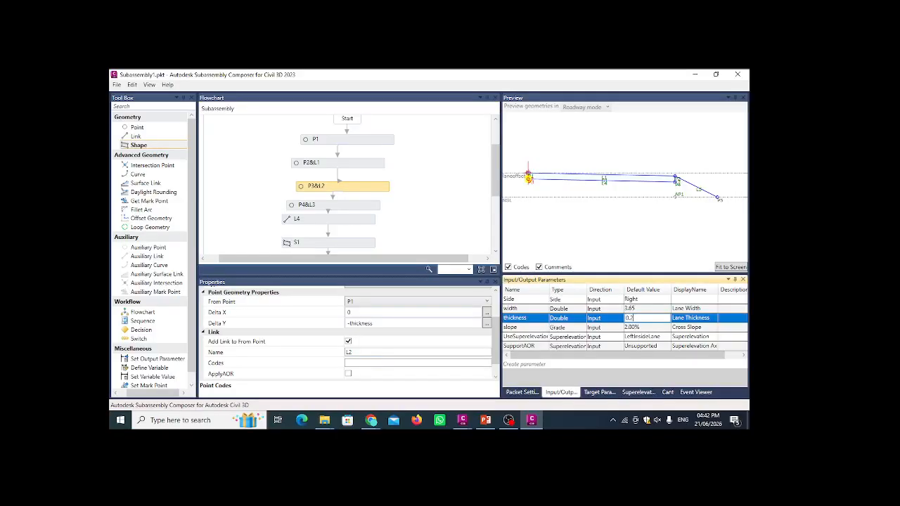
{"action": "left_click", "coordinate": [632, 327]}
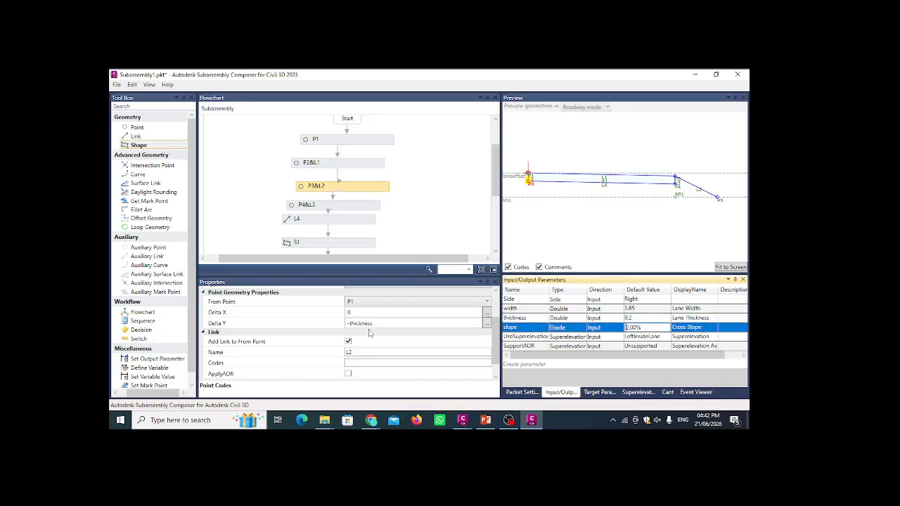
Switch to the Batch 76.1-day-5 drawing in Civil 3D and clear the subassembly selection
{"action": "left_click", "coordinate": [526, 427]}
{"action": "mouse_move", "coordinate": [468, 429]}
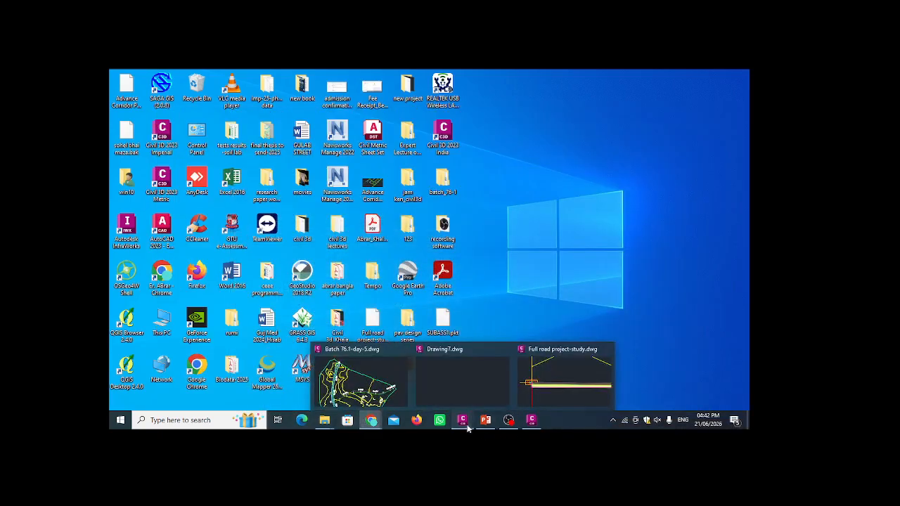
{"action": "left_click", "coordinate": [358, 379]}
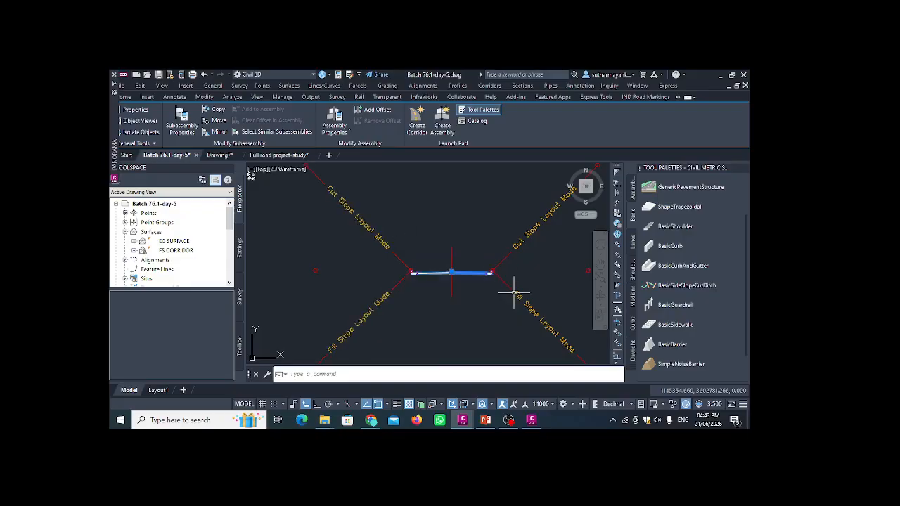
{"action": "scroll", "coordinate": [400, 205], "scroll_direction": "down", "scroll_amount": 4}
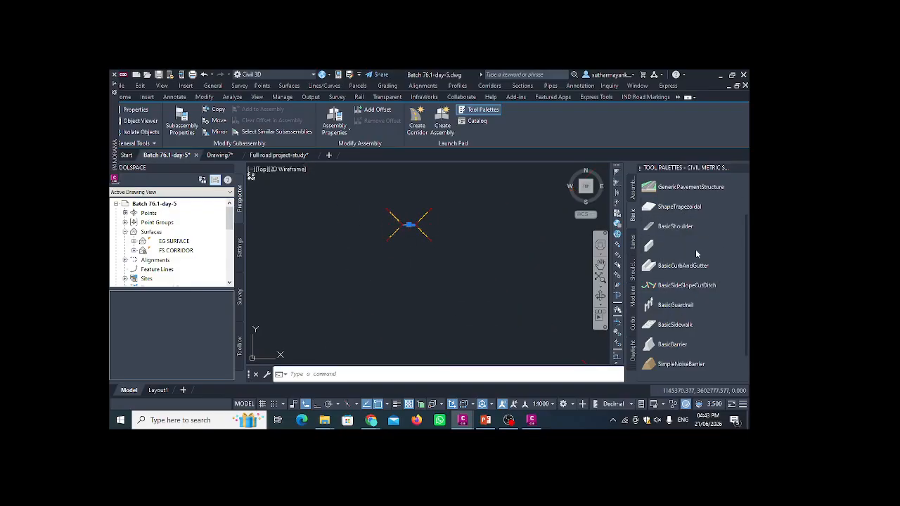
{"action": "key", "text": "Escape"}
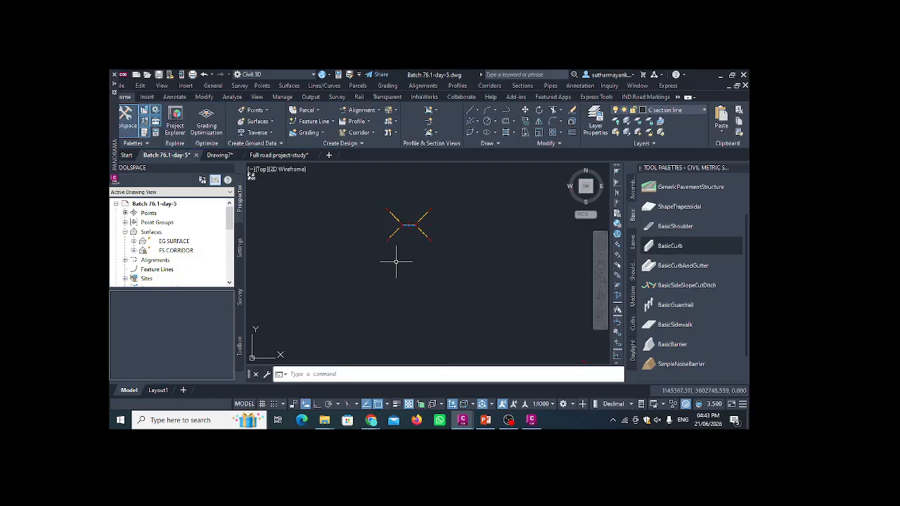
Look through the lane, shoulder and median subassembly palettes, and create a new tool palette named BATCH76.1
{"action": "mouse_move", "coordinate": [118, 169]}
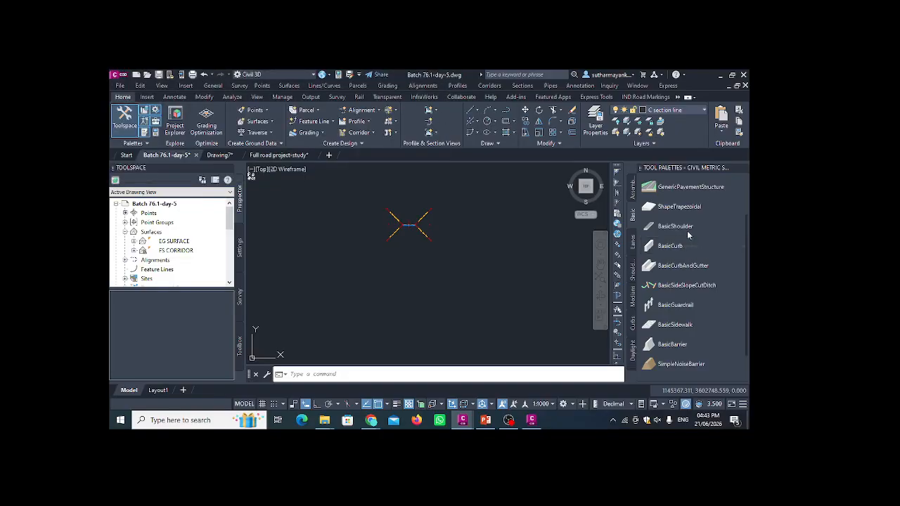
{"action": "left_click", "coordinate": [632, 244]}
{"action": "left_click", "coordinate": [634, 271]}
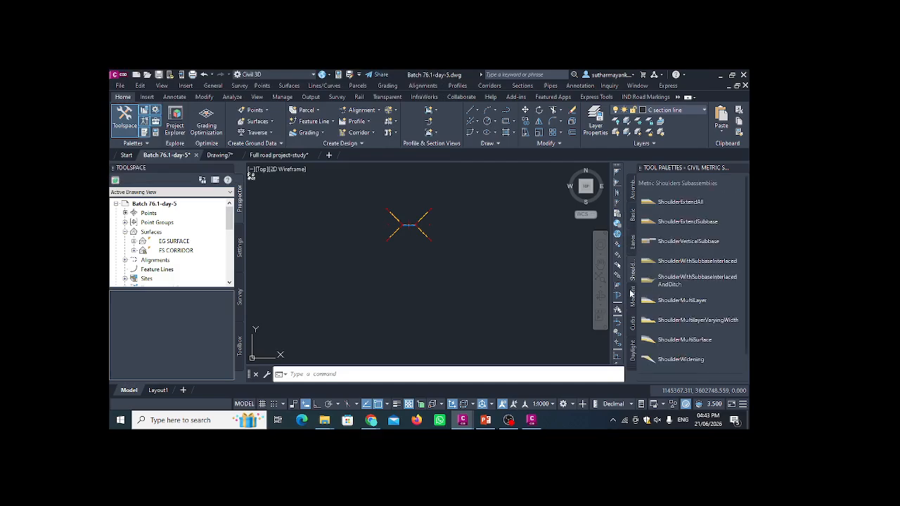
{"action": "left_click", "coordinate": [632, 294]}
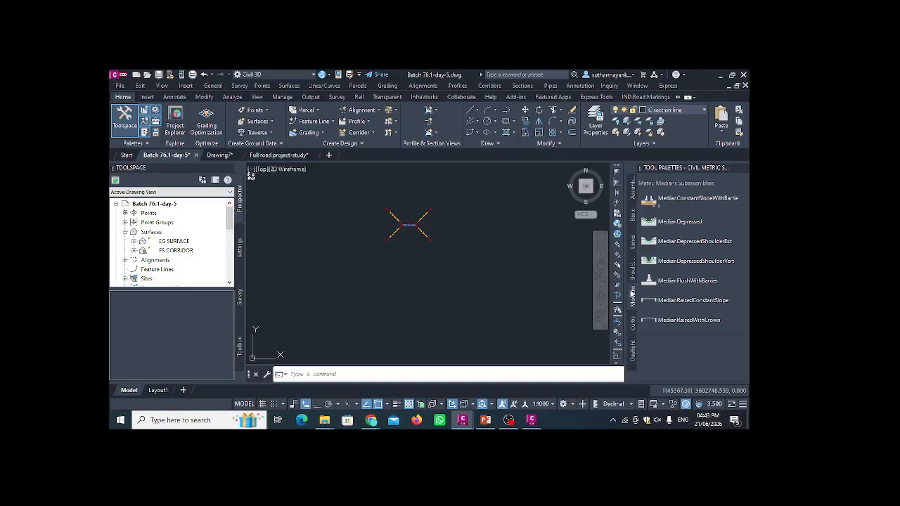
{"action": "right_click", "coordinate": [631, 294]}
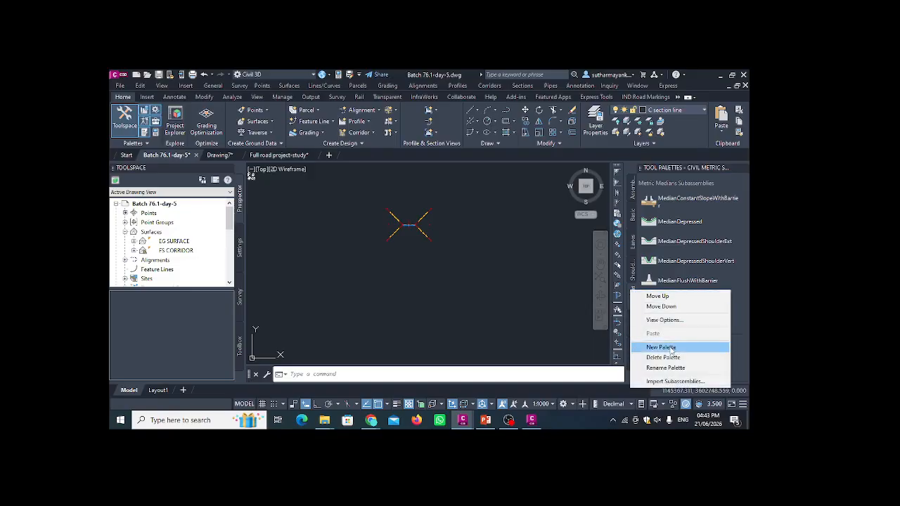
{"action": "left_click", "coordinate": [661, 348]}
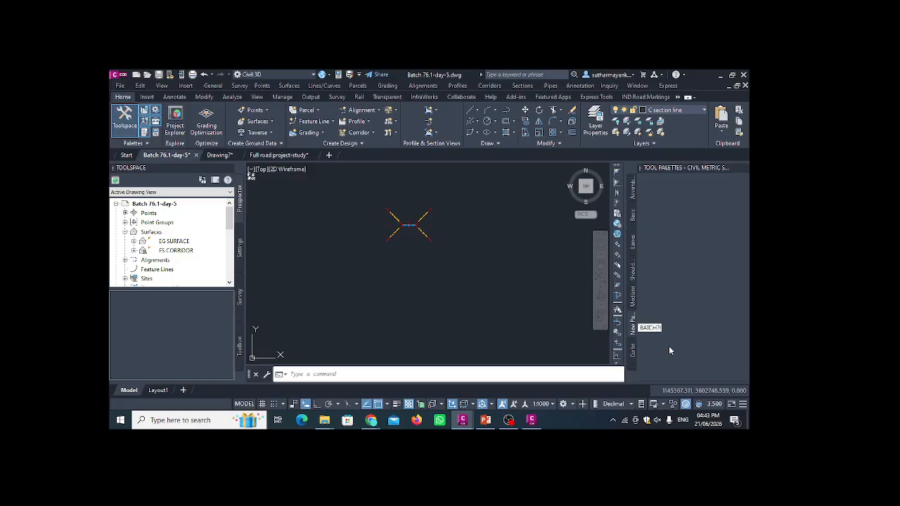
{"action": "key", "text": "Return"}
Import the subassembly file Layerparag.pkt from the Downloads folder into the BATCH76.1 tool palette
{"action": "right_click", "coordinate": [632, 325]}
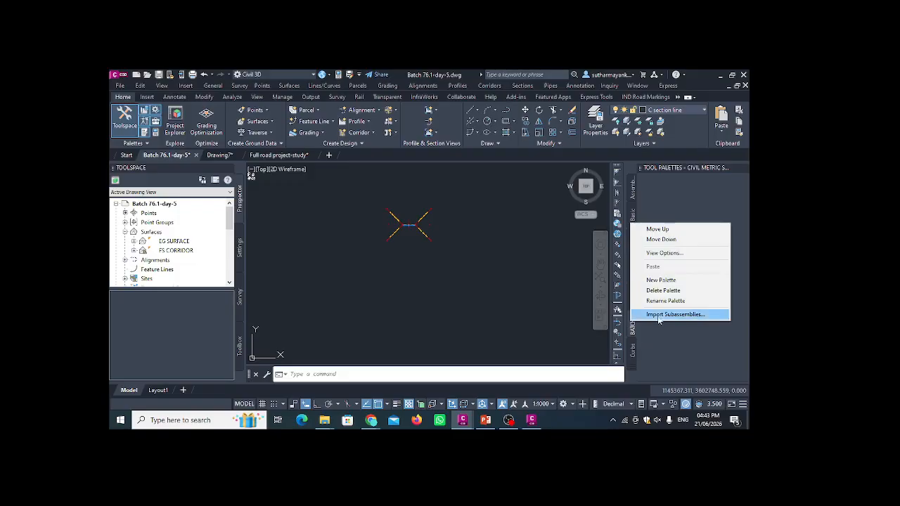
{"action": "left_click", "coordinate": [660, 314]}
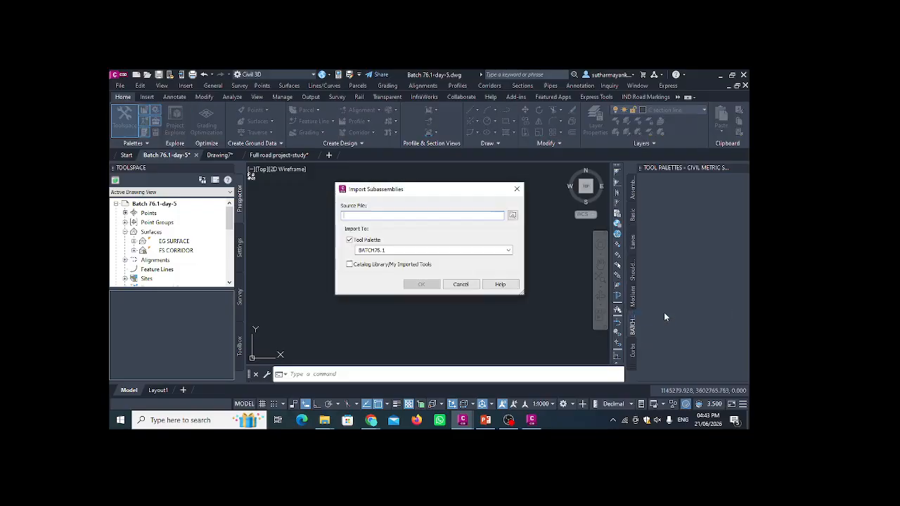
{"action": "left_click", "coordinate": [513, 216]}
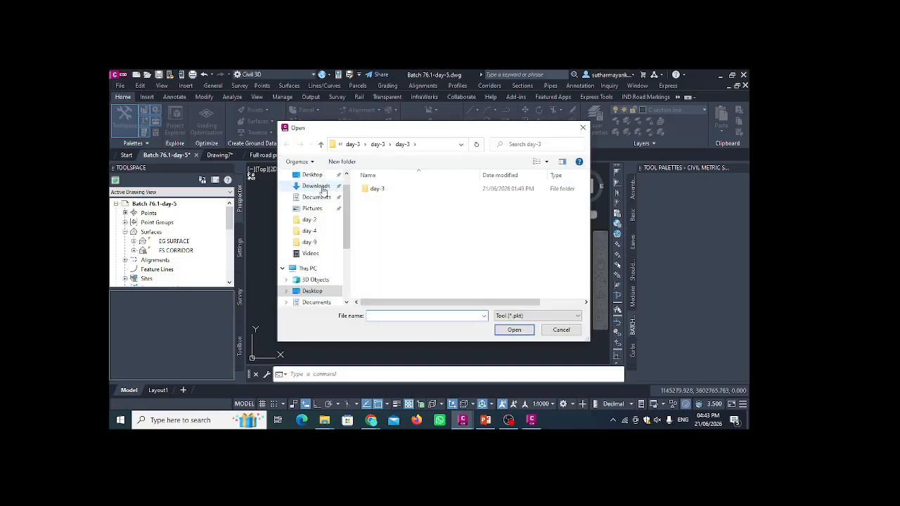
{"action": "left_click", "coordinate": [315, 185]}
{"action": "left_click", "coordinate": [447, 237]}
{"action": "left_click", "coordinate": [501, 329]}
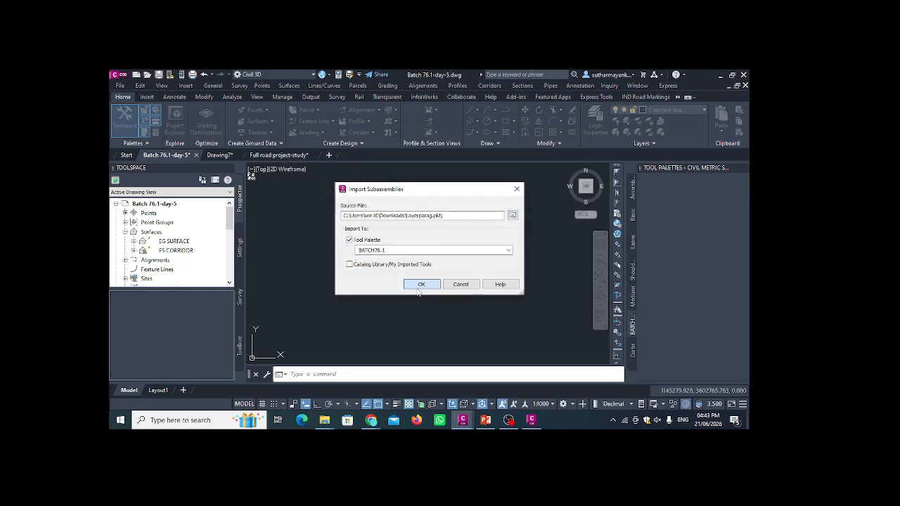
{"action": "left_click", "coordinate": [419, 286]}
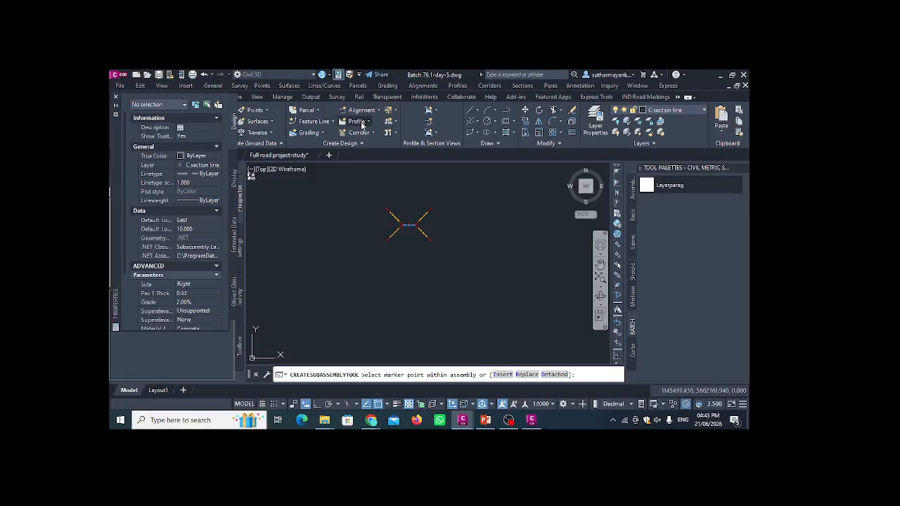
Review the Layerparag subassembly's superelevation and side options, switch the side to Left and back to Right, and close its properties
{"action": "scroll", "coordinate": [166, 257], "scroll_direction": "down", "scroll_amount": 3}
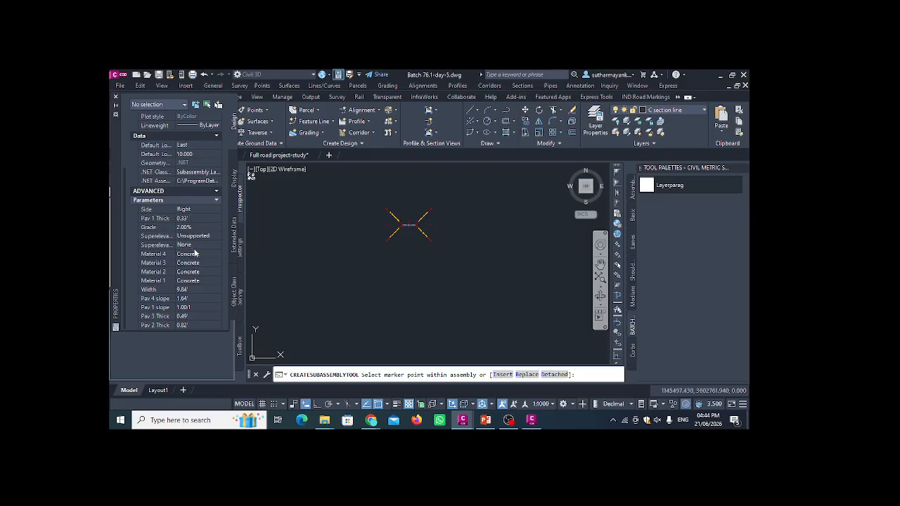
{"action": "left_click", "coordinate": [202, 237]}
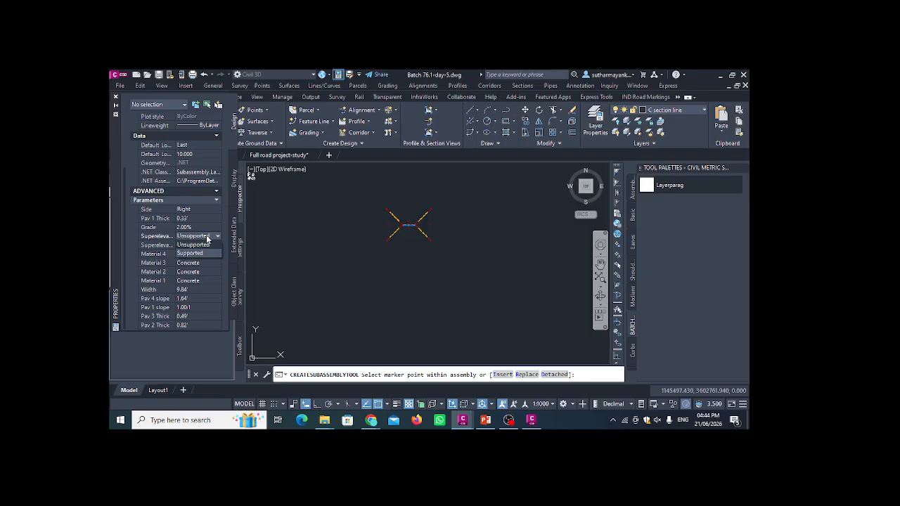
{"action": "left_click", "coordinate": [193, 245]}
{"action": "left_click", "coordinate": [189, 209]}
{"action": "left_click", "coordinate": [202, 211]}
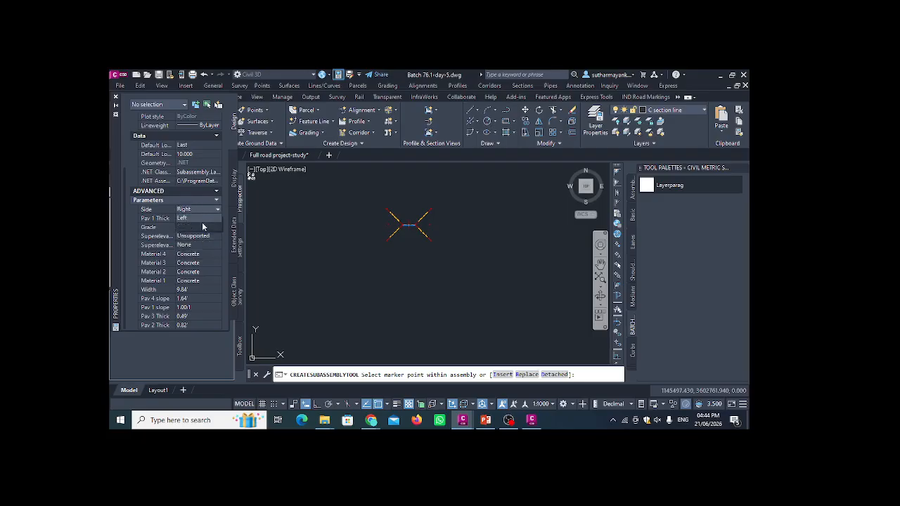
{"action": "left_click", "coordinate": [199, 219]}
{"action": "left_click", "coordinate": [202, 213]}
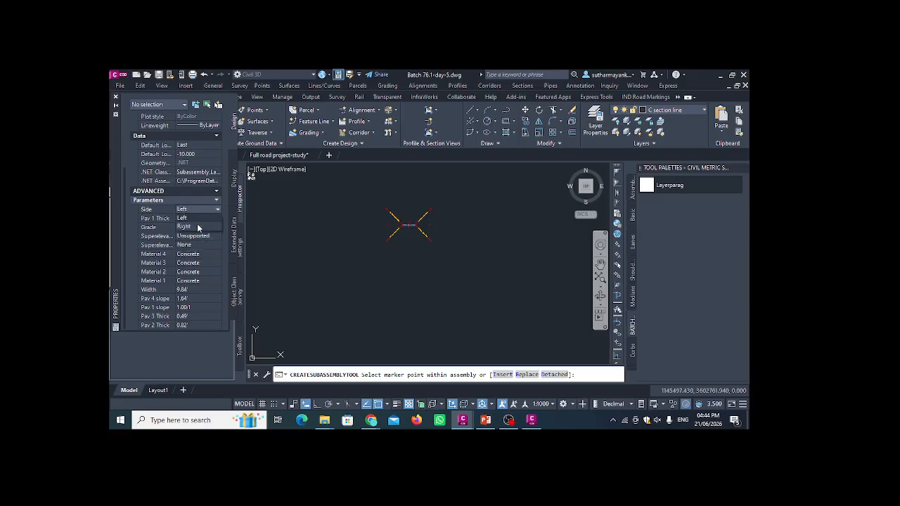
{"action": "left_click", "coordinate": [200, 228]}
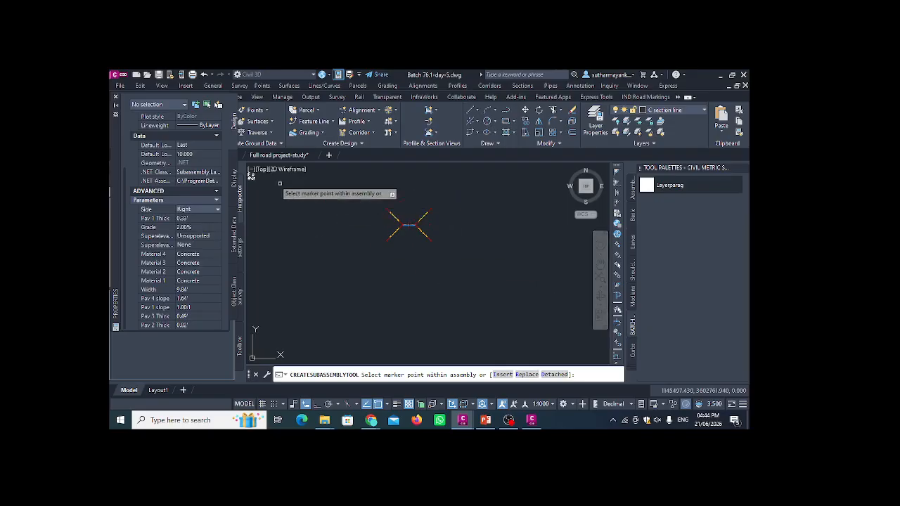
{"action": "left_click", "coordinate": [115, 105]}
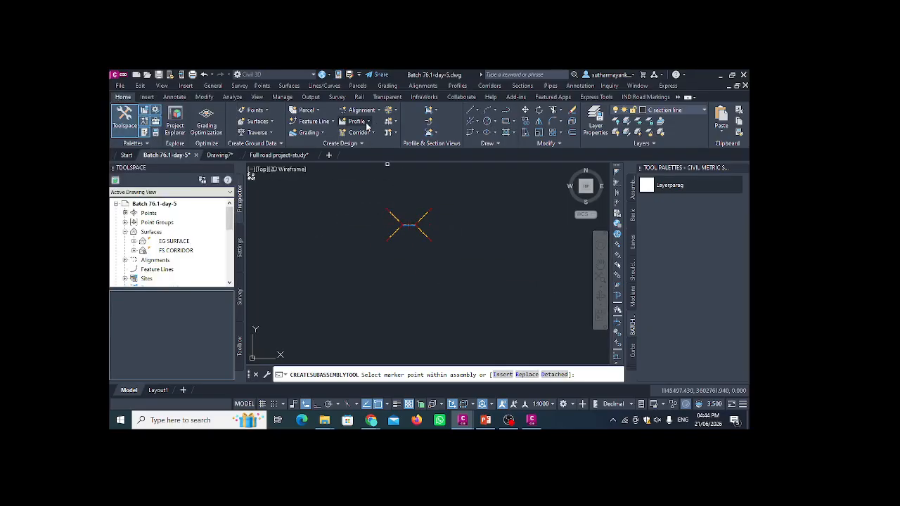
Create a new assembly of type Other with the default name and place it in the empty area below the existing assembly
{"action": "left_click", "coordinate": [395, 122]}
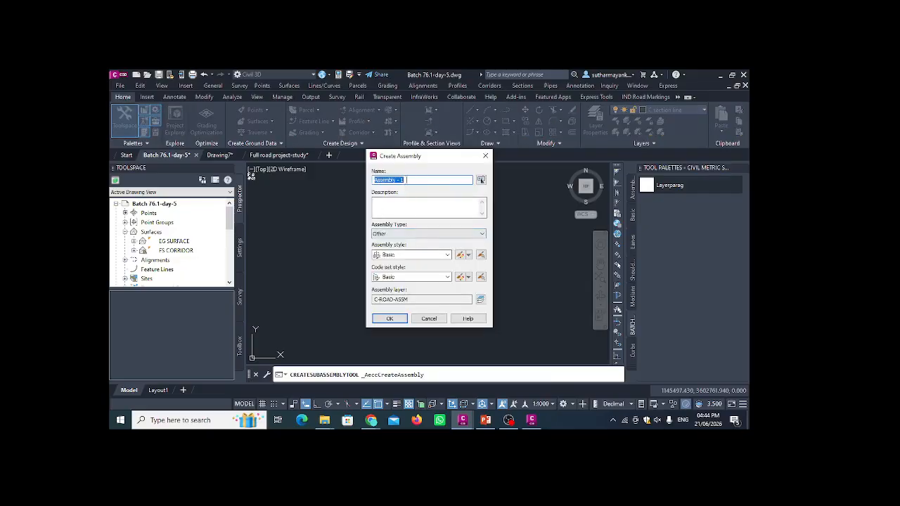
{"action": "left_click", "coordinate": [412, 180]}
{"action": "left_click", "coordinate": [390, 318]}
{"action": "left_click", "coordinate": [422, 295]}
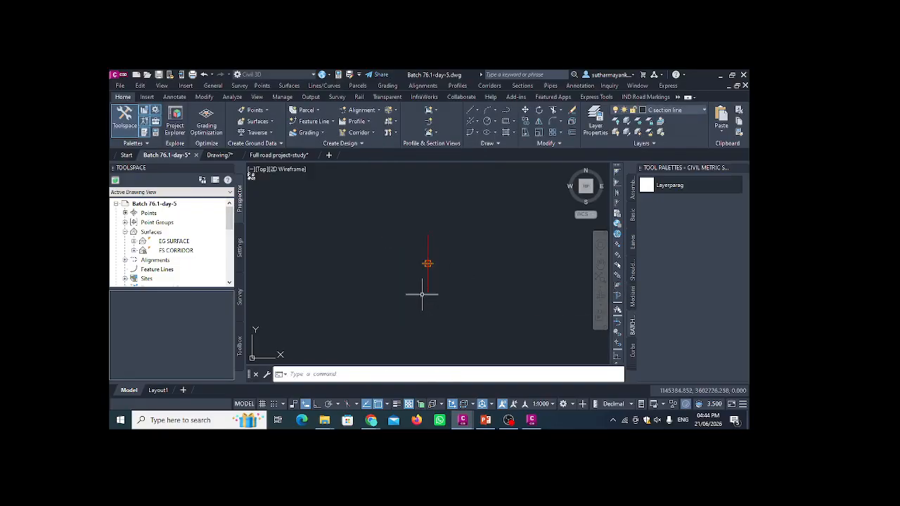
Attach the Layerparag subassembly to the new assembly's marker point on the Right side
{"action": "left_click", "coordinate": [656, 187]}
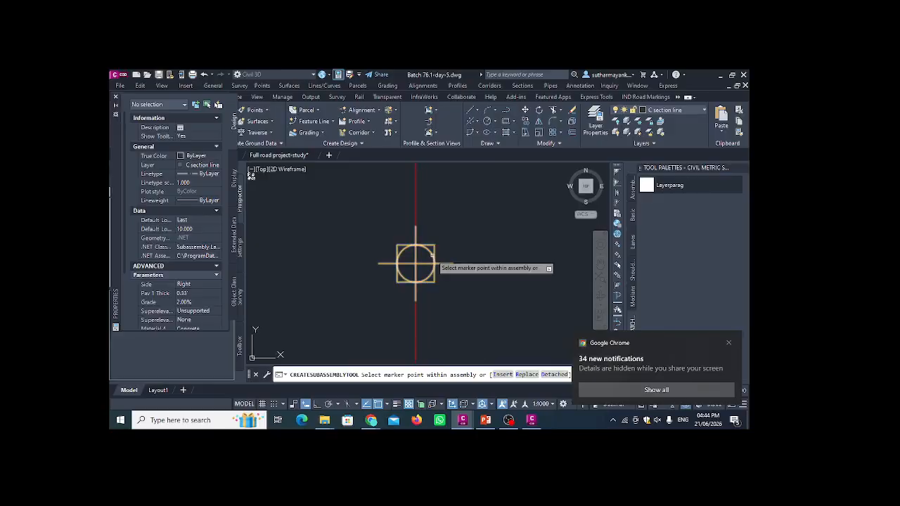
{"action": "left_click", "coordinate": [416, 264]}
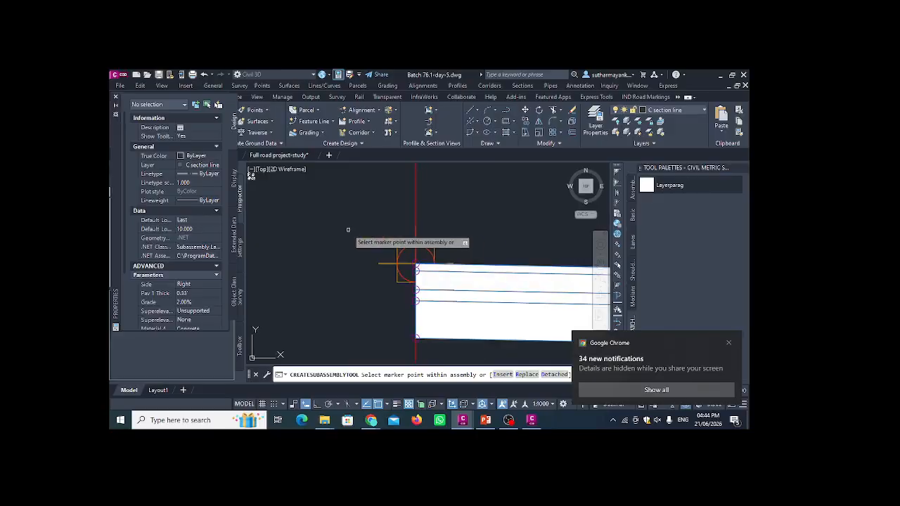
{"action": "scroll", "coordinate": [348, 230], "scroll_direction": "down", "scroll_amount": 4}
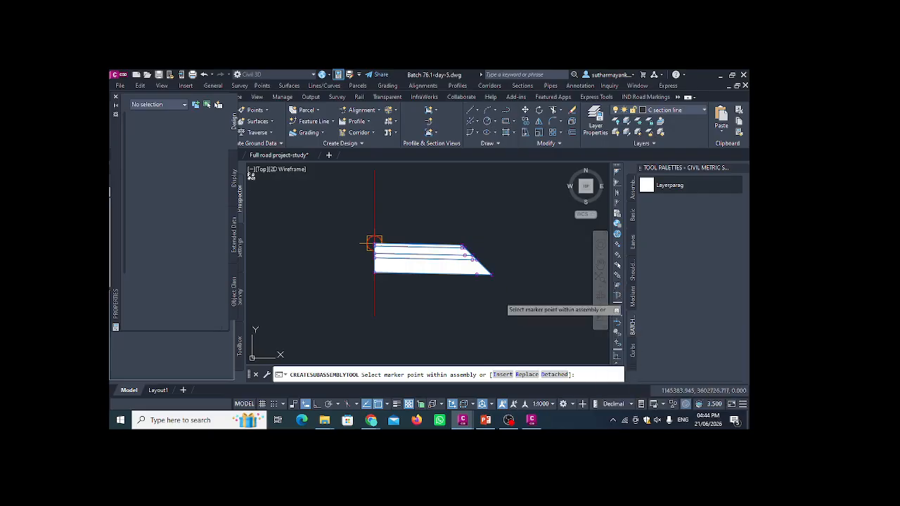
{"action": "key", "text": "Escape"}
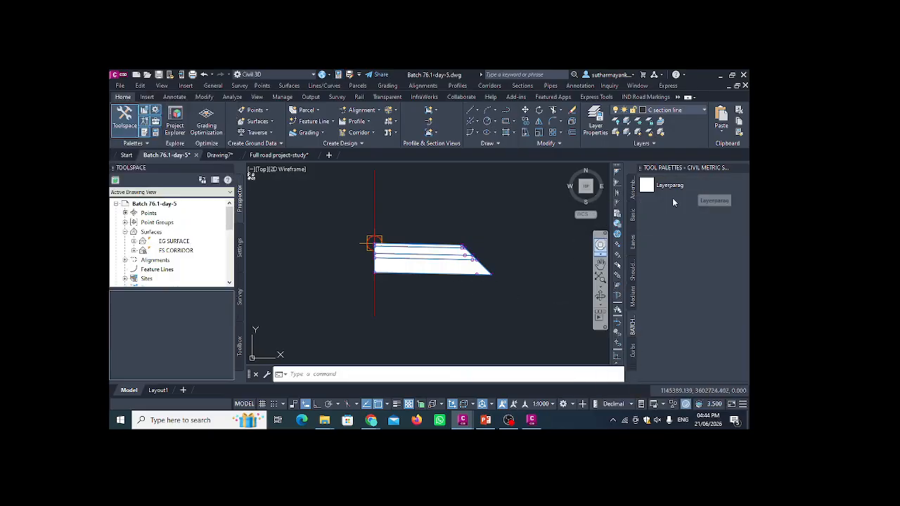
Mirror the Layerparag subassembly to the other side of the new assembly about its marker point
{"action": "left_click", "coordinate": [507, 215]}
{"action": "left_click", "coordinate": [404, 317]}
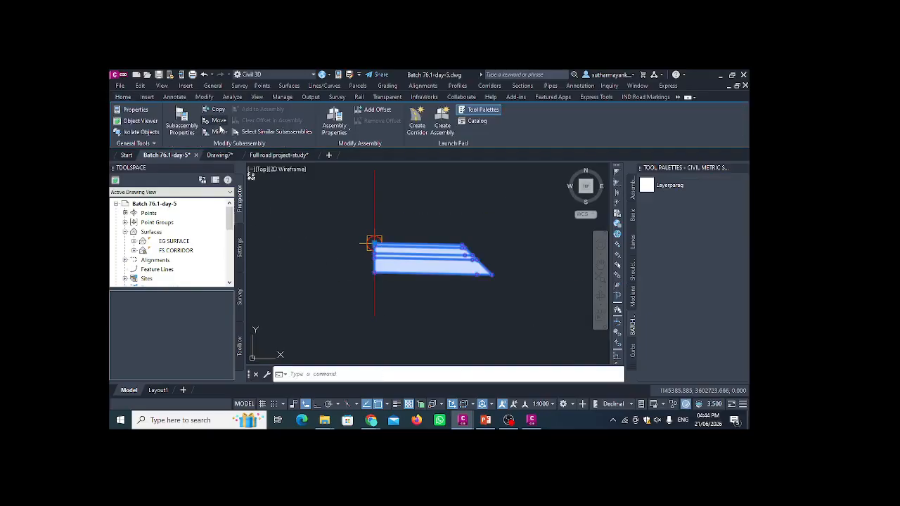
{"action": "left_click", "coordinate": [219, 132]}
{"action": "scroll", "coordinate": [366, 243], "scroll_direction": "up", "scroll_amount": 4}
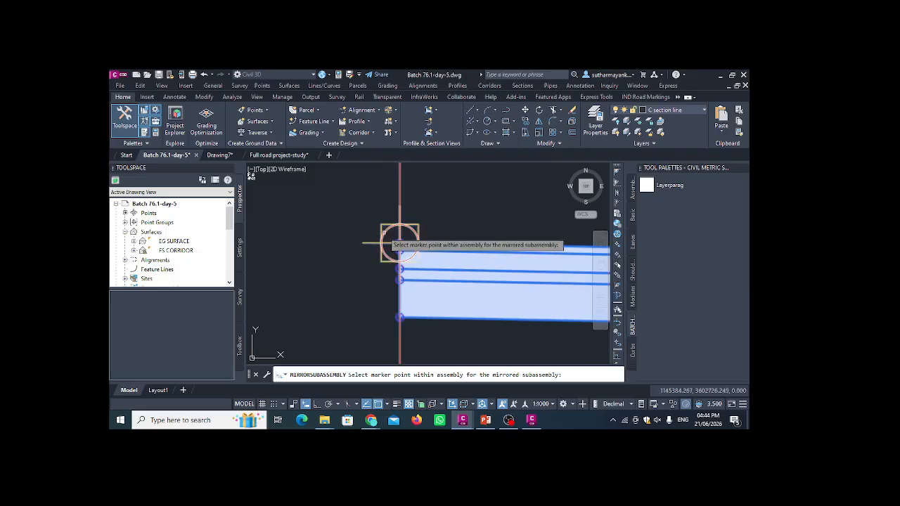
{"action": "left_click", "coordinate": [401, 243]}
{"action": "scroll", "coordinate": [433, 289], "scroll_direction": "down", "scroll_amount": 5}
{"action": "key", "text": "Escape"}
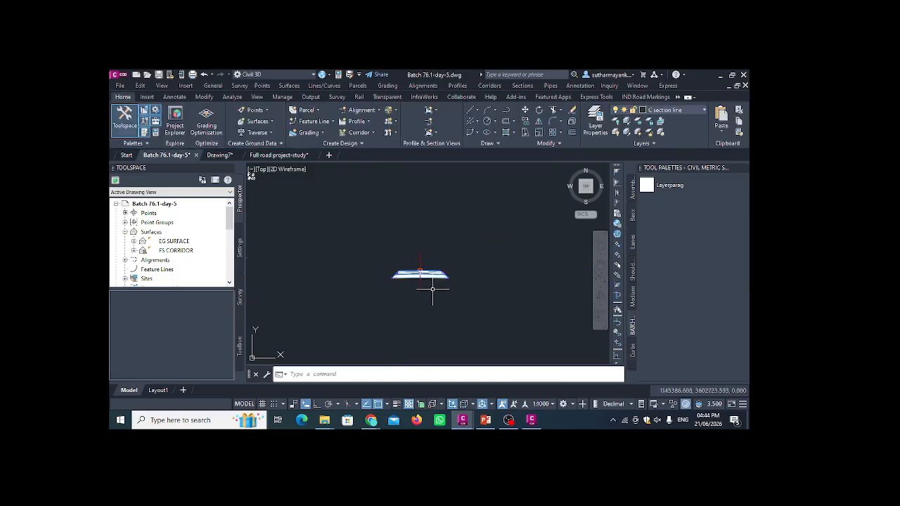
{"action": "scroll", "coordinate": [435, 292], "scroll_direction": "down", "scroll_amount": 4}
{"action": "scroll", "coordinate": [302, 260], "scroll_direction": "up", "scroll_amount": 8}
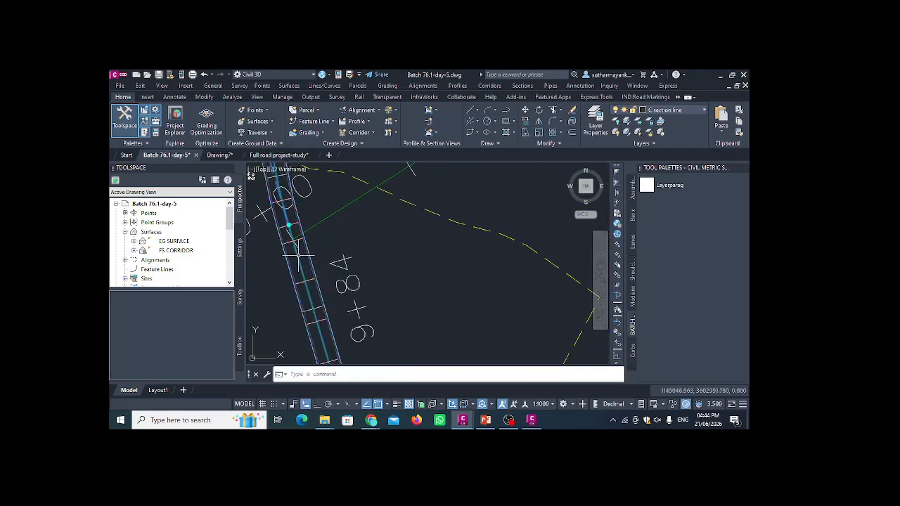
{"action": "left_click", "coordinate": [302, 255]}
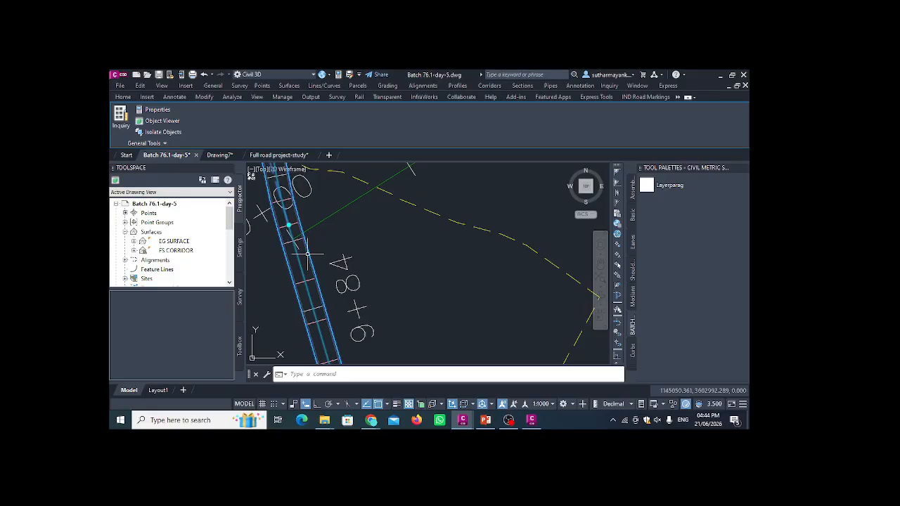
{"action": "key", "text": "Escape"}
{"action": "left_click", "coordinate": [307, 254]}
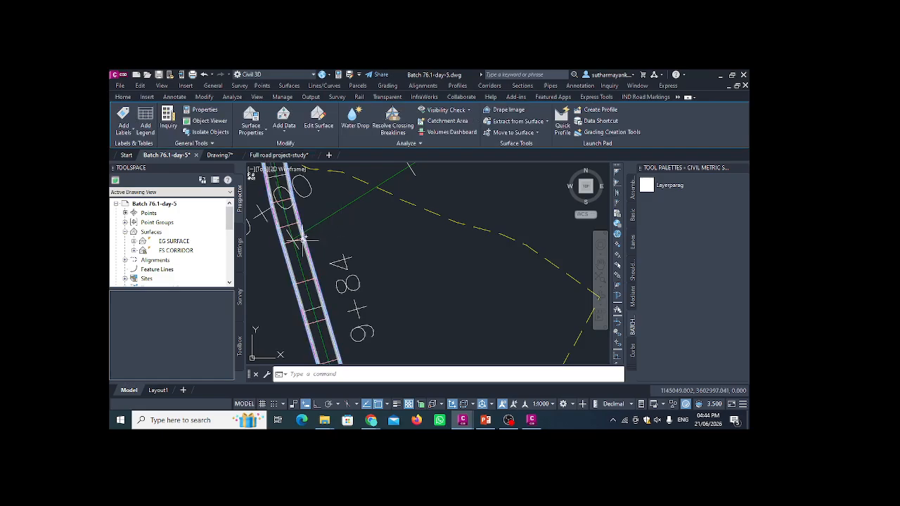
{"action": "left_click", "coordinate": [306, 237]}
{"action": "key", "text": "Escape"}
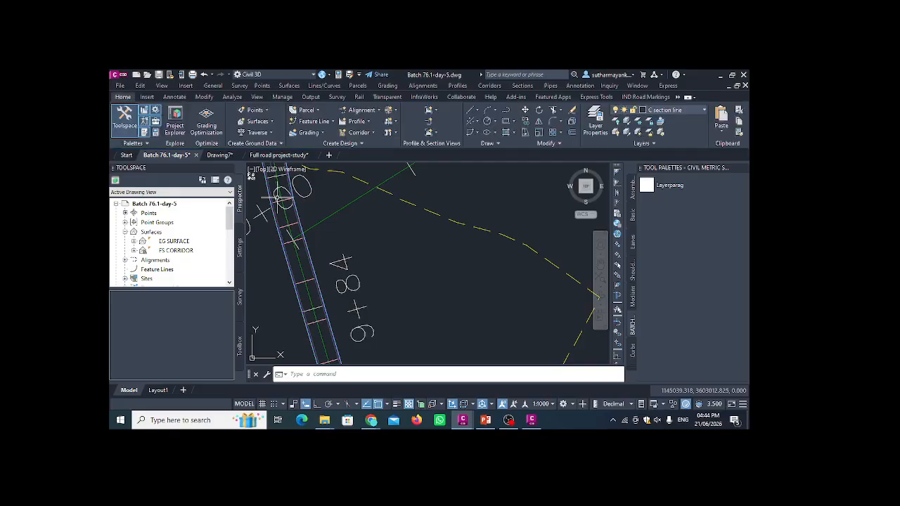
Select the road corridor in plan and open its corridor properties at the baseline and region parameters
{"action": "scroll", "coordinate": [328, 252], "scroll_direction": "up", "scroll_amount": 2}
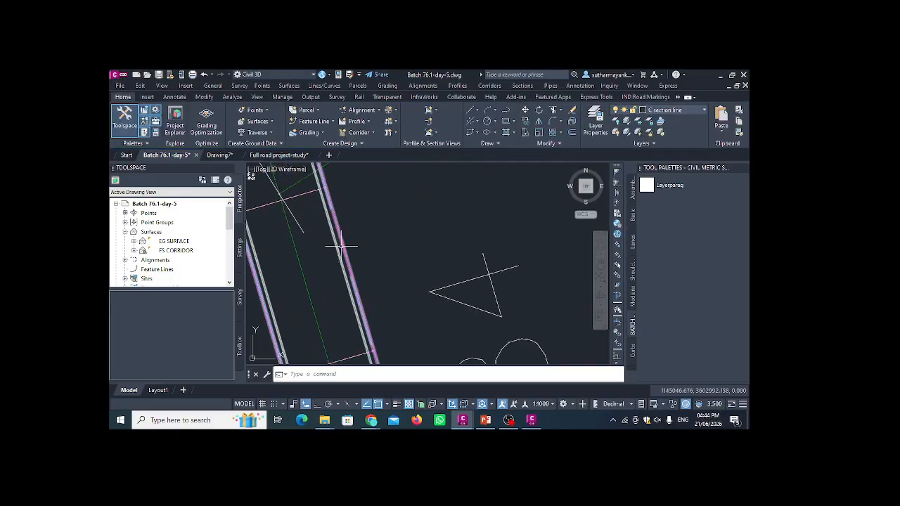
{"action": "left_click", "coordinate": [331, 248]}
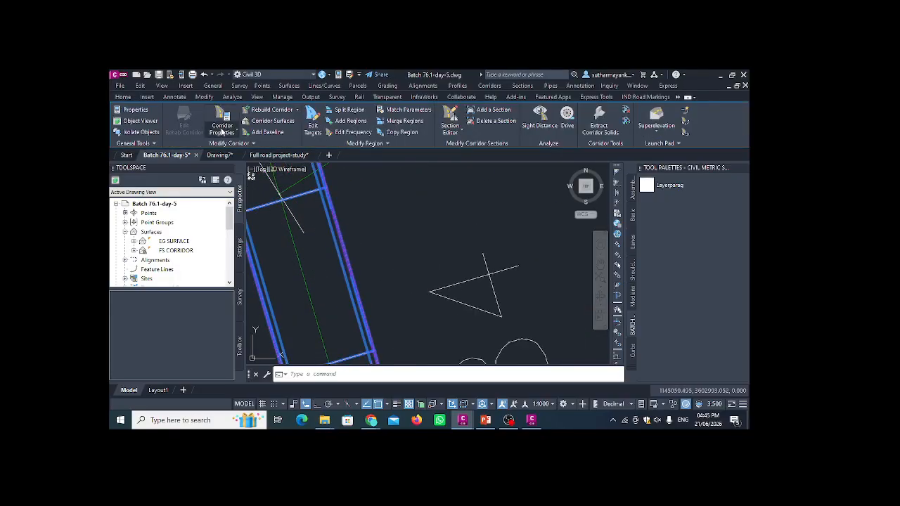
{"action": "left_click", "coordinate": [221, 131]}
{"action": "left_click", "coordinate": [254, 149]}
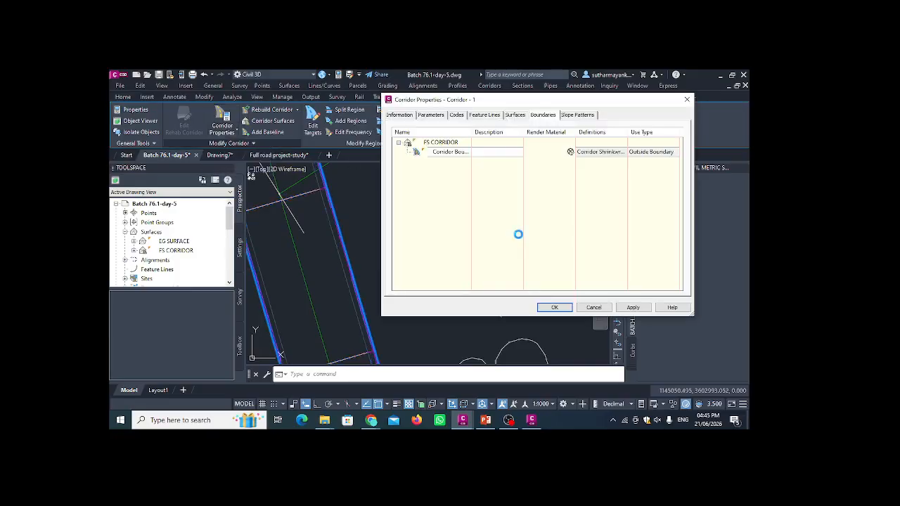
{"action": "left_click", "coordinate": [431, 115]}
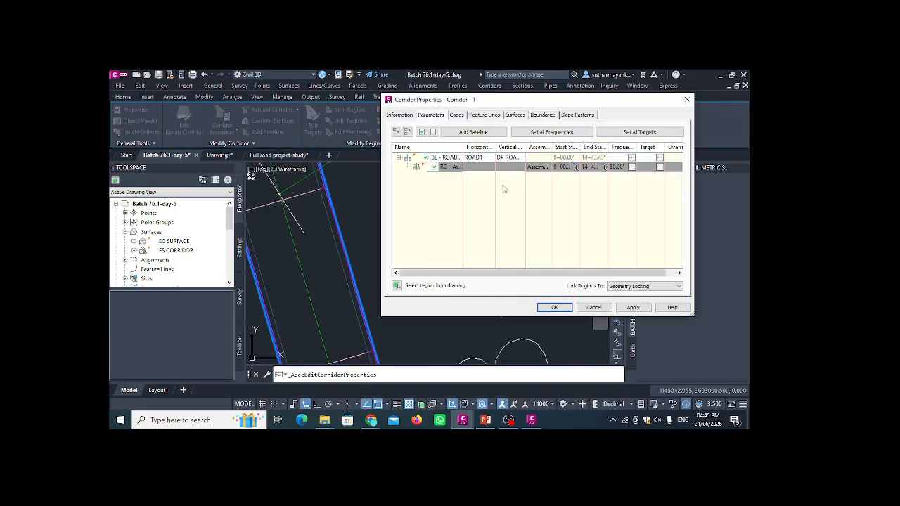
Assign Assembly - 5 to the corridor's region, apply the change and rebuild the corridor
{"action": "left_click", "coordinate": [481, 158]}
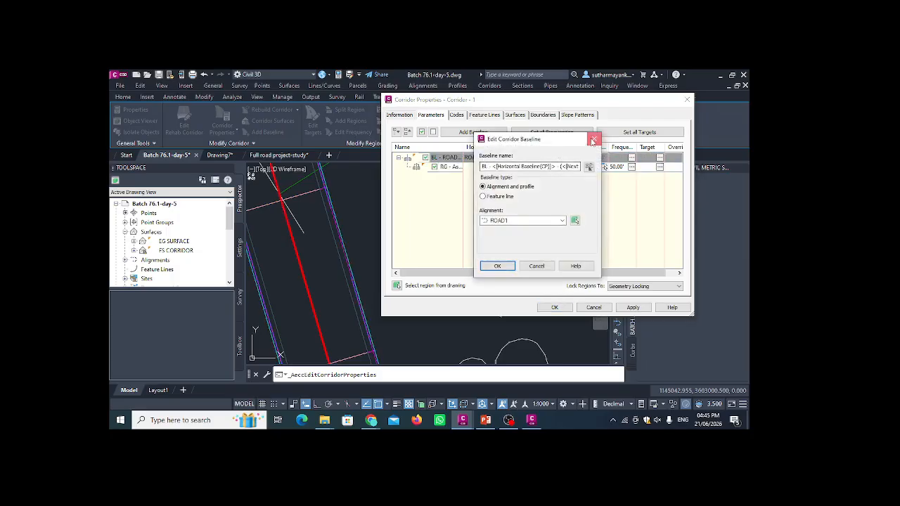
{"action": "left_click", "coordinate": [594, 138]}
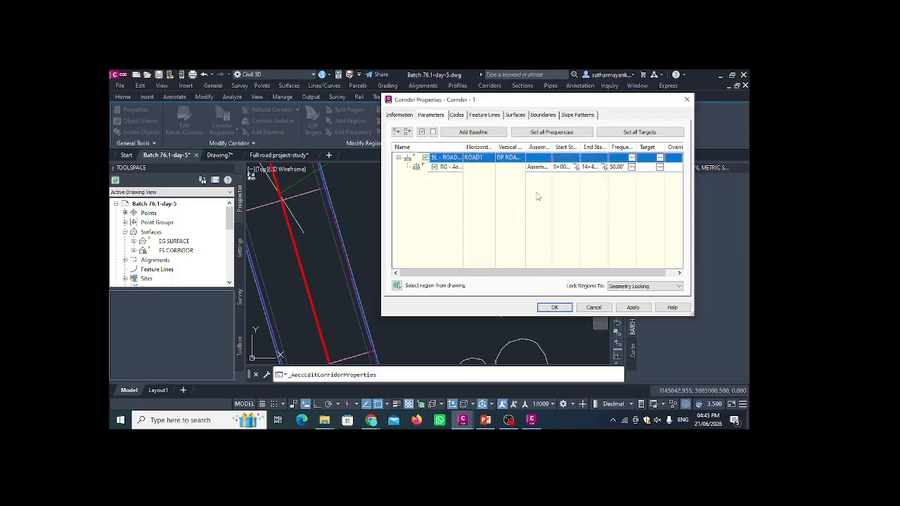
{"action": "left_click", "coordinate": [538, 169]}
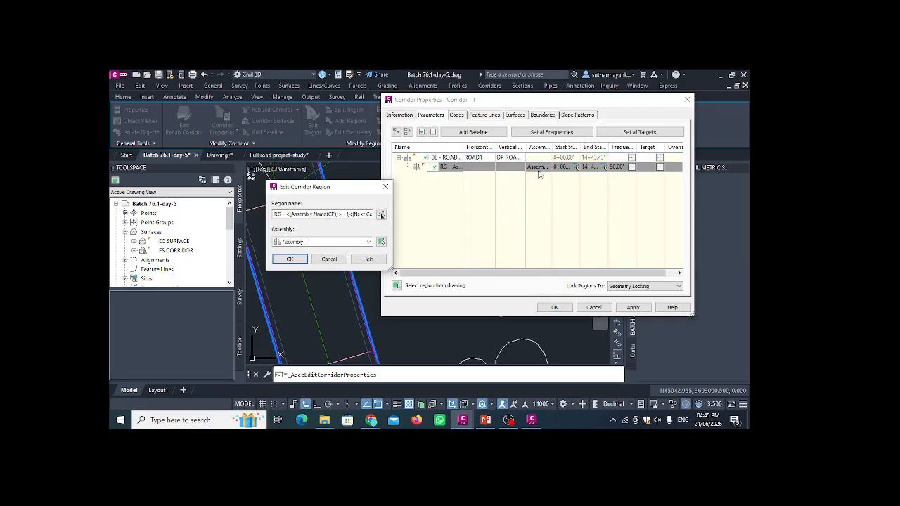
{"action": "left_click", "coordinate": [365, 242]}
{"action": "left_click", "coordinate": [301, 258]}
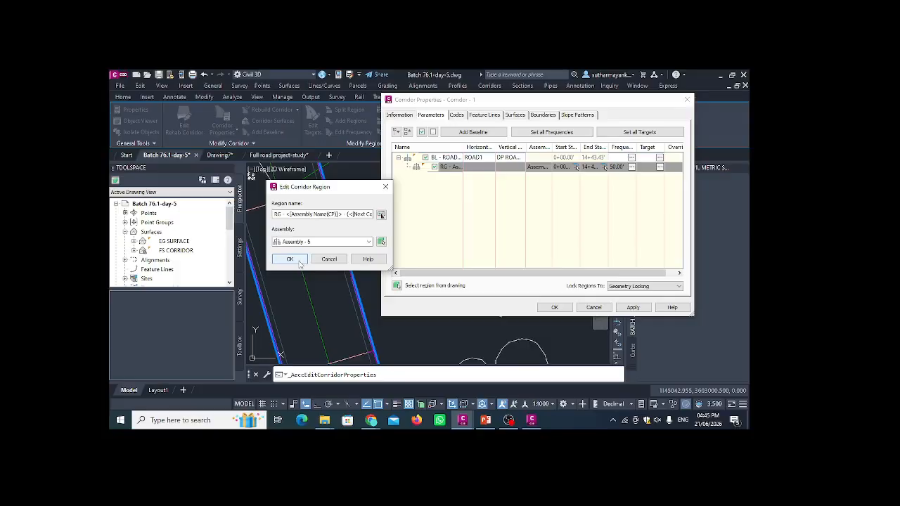
{"action": "left_click", "coordinate": [290, 260]}
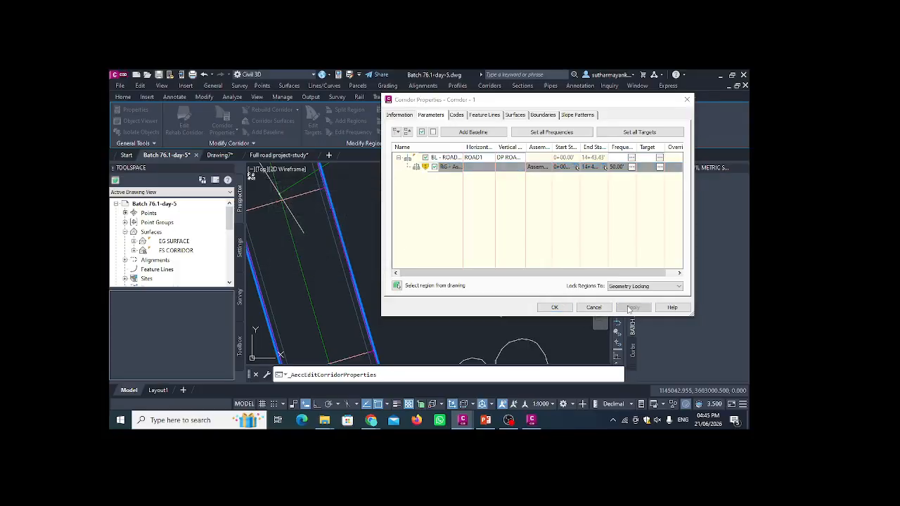
{"action": "left_click", "coordinate": [555, 307]}
{"action": "left_click", "coordinate": [422, 219]}
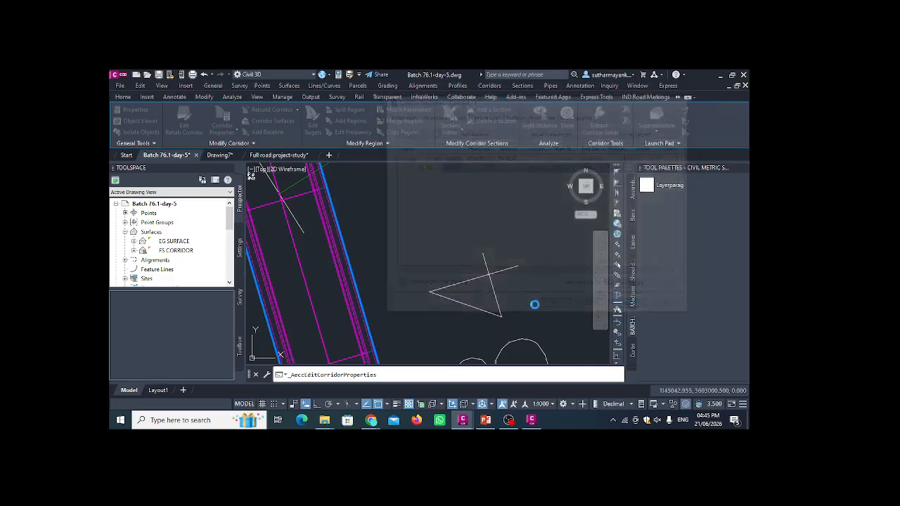
Examine the rebuilt corridor's feature lines in plan and compare them with the layers of the new Layerparag assembly
{"action": "scroll", "coordinate": [336, 259], "scroll_direction": "down", "scroll_amount": 4}
{"action": "scroll", "coordinate": [336, 259], "scroll_direction": "down", "scroll_amount": 2}
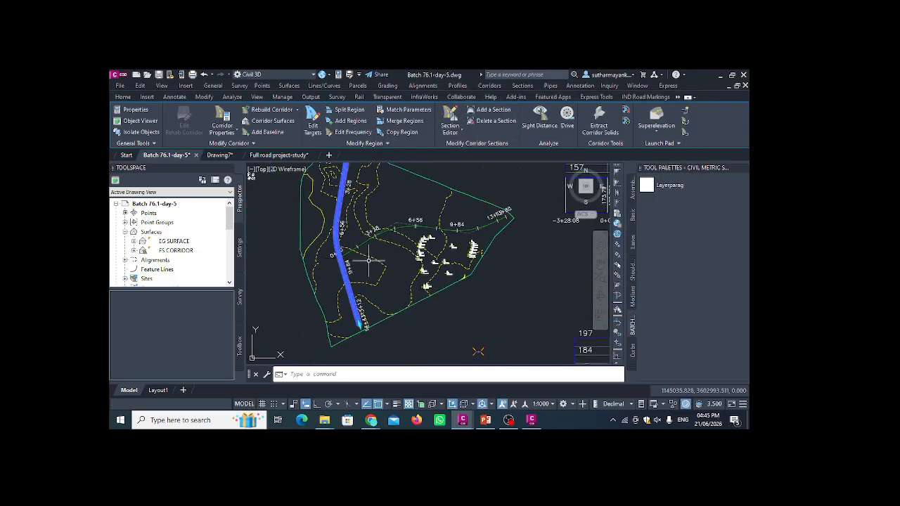
{"action": "scroll", "coordinate": [466, 317], "scroll_direction": "down", "scroll_amount": 6}
{"action": "scroll", "coordinate": [478, 304], "scroll_direction": "up", "scroll_amount": 3}
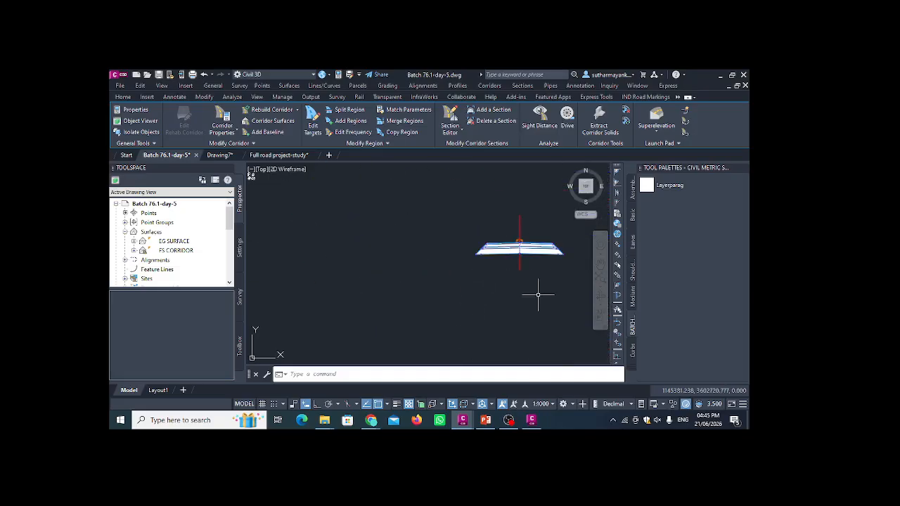
{"action": "scroll", "coordinate": [539, 296], "scroll_direction": "down", "scroll_amount": 3}
{"action": "scroll", "coordinate": [356, 251], "scroll_direction": "up", "scroll_amount": 7}
{"action": "scroll", "coordinate": [291, 194], "scroll_direction": "up", "scroll_amount": 4}
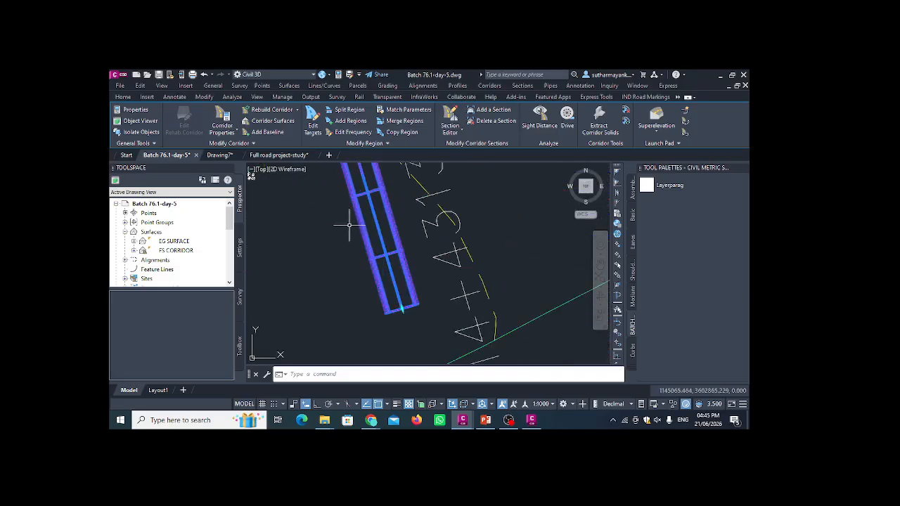
{"action": "scroll", "coordinate": [414, 243], "scroll_direction": "up", "scroll_amount": 3}
{"action": "middle_click_drag", "start_coordinate": [318, 246], "coordinate": [439, 210]}
{"action": "scroll", "coordinate": [430, 218], "scroll_direction": "up", "scroll_amount": 3}
{"action": "scroll", "coordinate": [410, 225], "scroll_direction": "down", "scroll_amount": 3}
{"action": "scroll", "coordinate": [330, 267], "scroll_direction": "up", "scroll_amount": 2}
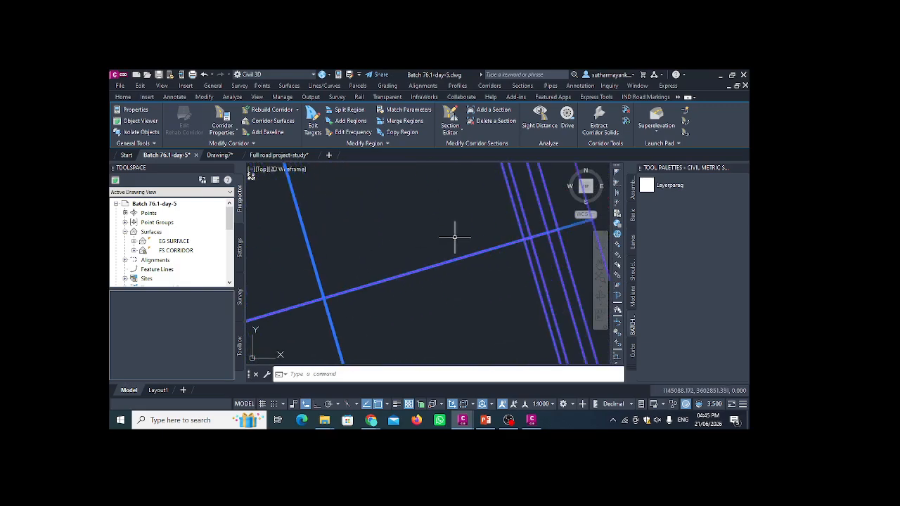
{"action": "scroll", "coordinate": [455, 237], "scroll_direction": "down", "scroll_amount": 2}
{"action": "scroll", "coordinate": [471, 227], "scroll_direction": "up", "scroll_amount": 2}
{"action": "middle_click_drag", "start_coordinate": [474, 228], "coordinate": [395, 268]}
{"action": "scroll", "coordinate": [382, 263], "scroll_direction": "up", "scroll_amount": 2}
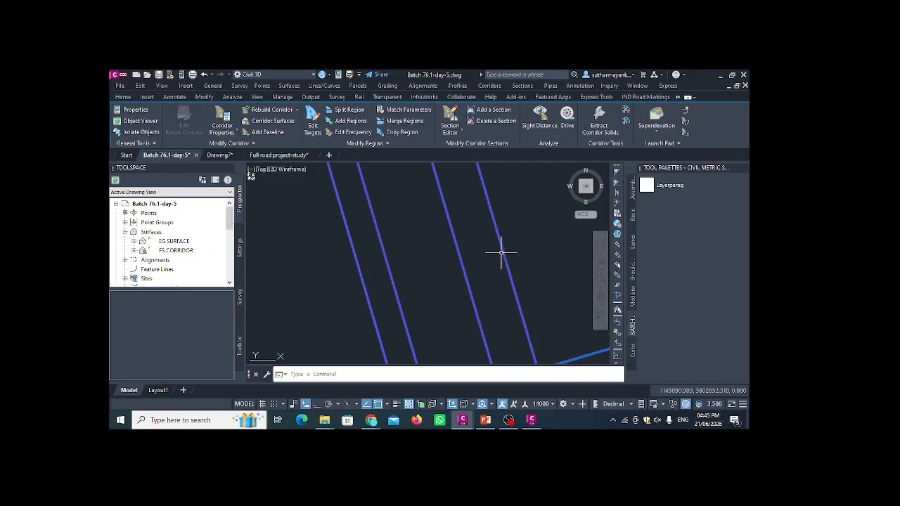
{"action": "scroll", "coordinate": [454, 245], "scroll_direction": "down", "scroll_amount": 8}
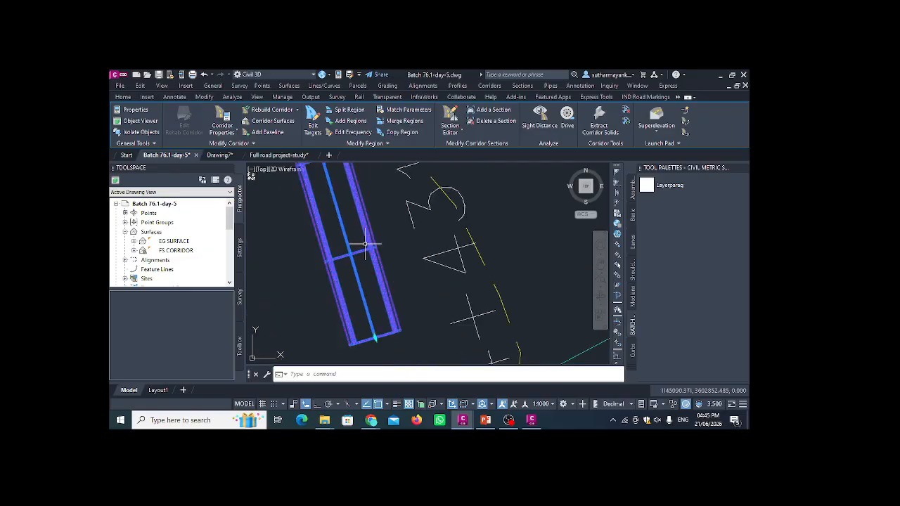
{"action": "scroll", "coordinate": [427, 268], "scroll_direction": "up", "scroll_amount": 6}
{"action": "scroll", "coordinate": [428, 268], "scroll_direction": "down", "scroll_amount": 3}
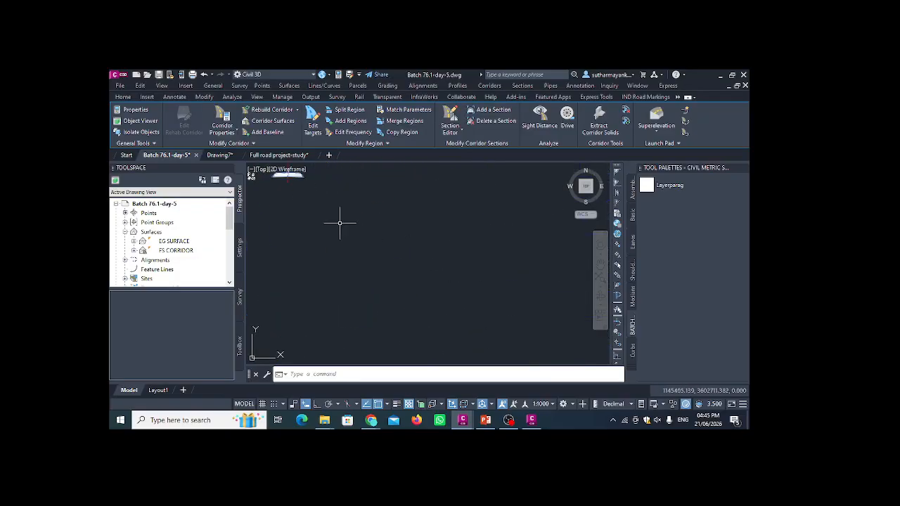
{"action": "scroll", "coordinate": [307, 239], "scroll_direction": "up", "scroll_amount": 5}
{"action": "scroll", "coordinate": [349, 229], "scroll_direction": "down", "scroll_amount": 10}
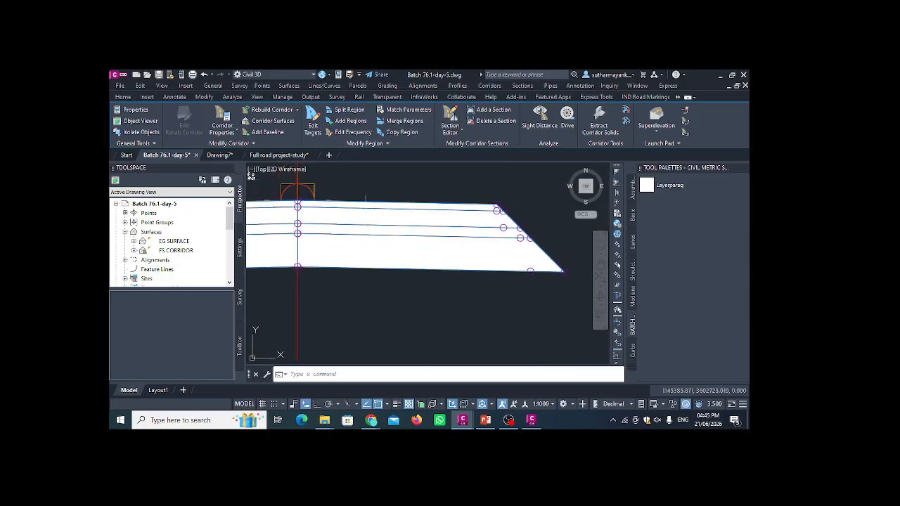
{"action": "scroll", "coordinate": [373, 274], "scroll_direction": "up", "scroll_amount": 10}
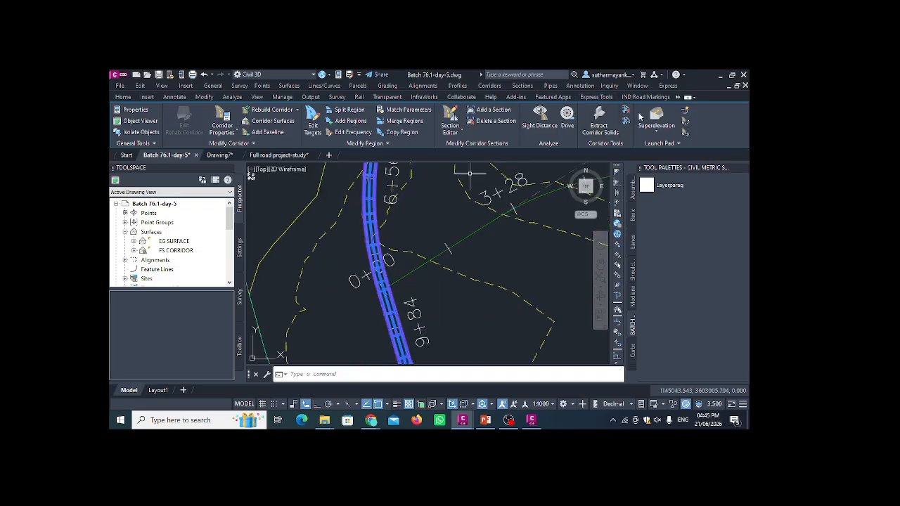
Start a Drive along the rebuilt corridor using its Crown feature line
{"action": "left_click", "coordinate": [567, 117]}
{"action": "scroll", "coordinate": [384, 246], "scroll_direction": "up", "scroll_amount": 3}
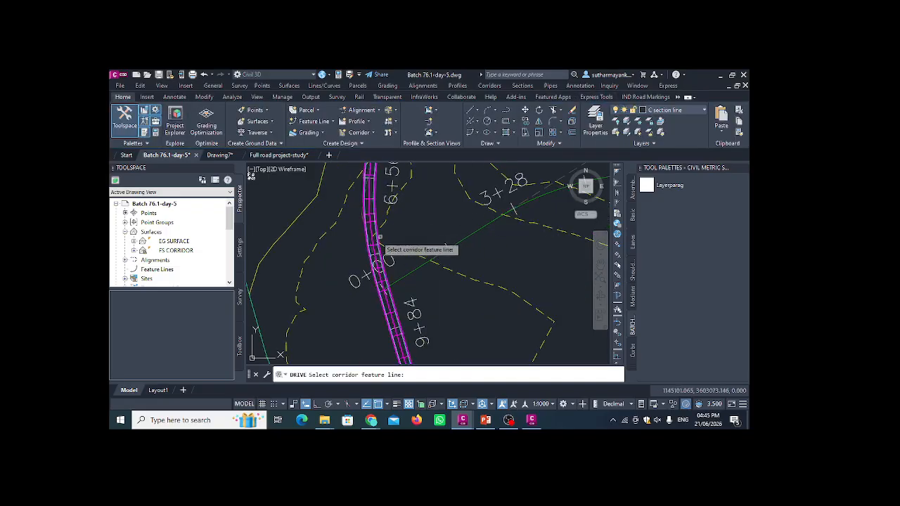
{"action": "left_click", "coordinate": [386, 248]}
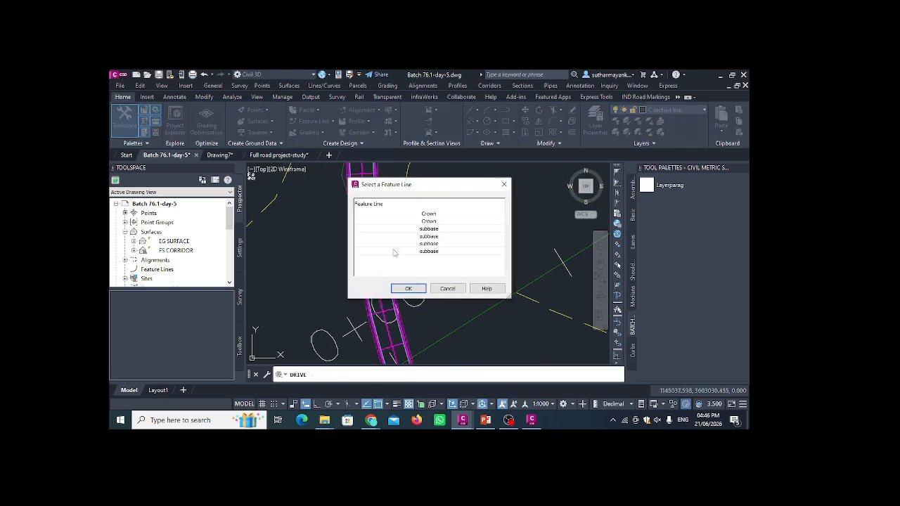
{"action": "left_click", "coordinate": [437, 214]}
{"action": "left_click", "coordinate": [408, 289]}
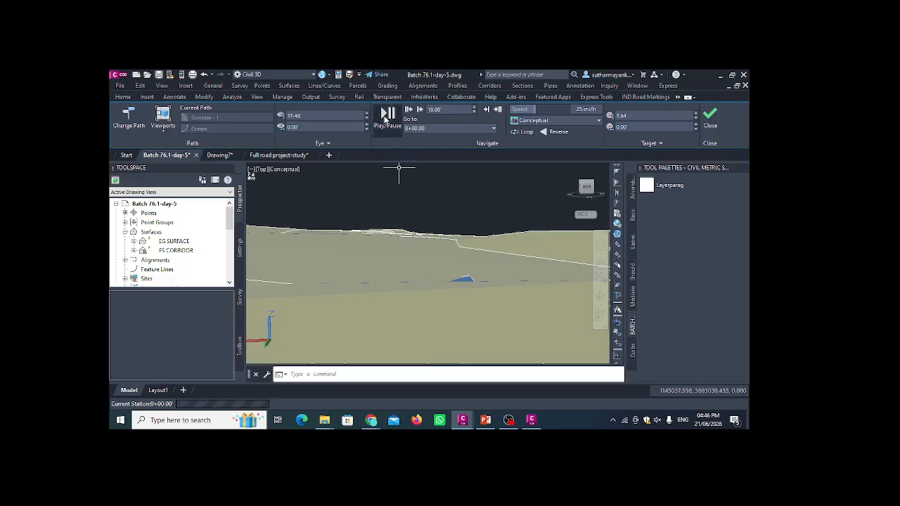
Play the drive along the corridor's Crown line and pause it partway
{"action": "left_click", "coordinate": [388, 116]}
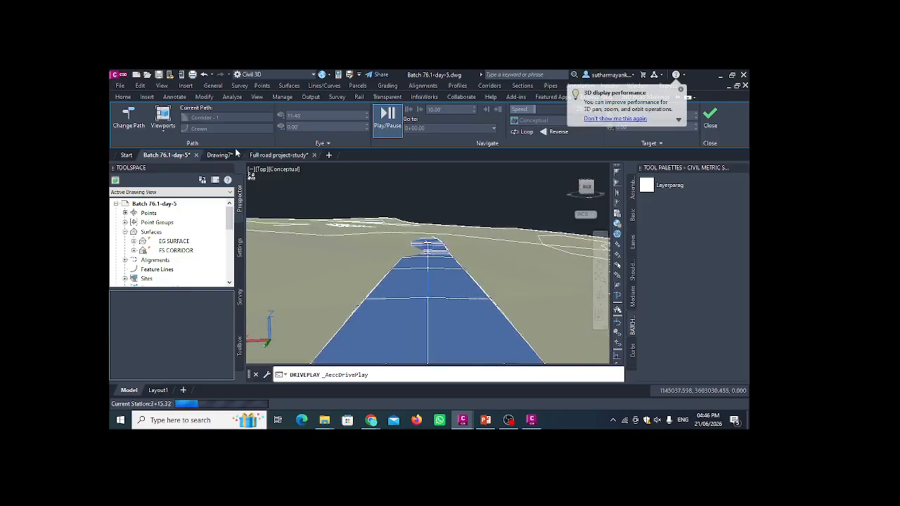
{"action": "left_click", "coordinate": [385, 116]}
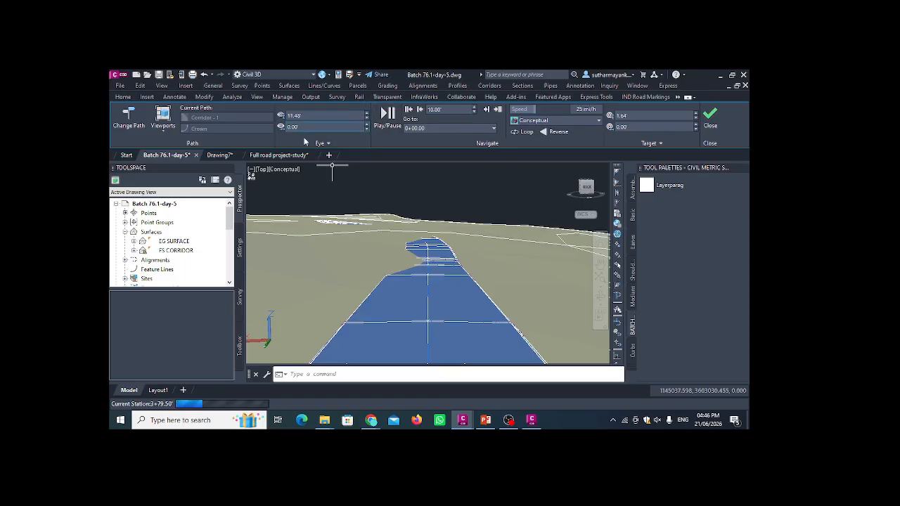
Set the drive's eye height to 12.48' and its eye offset to -2.00'
{"action": "left_click", "coordinate": [366, 119]}
{"action": "left_click", "coordinate": [367, 119]}
{"action": "left_click", "coordinate": [367, 119]}
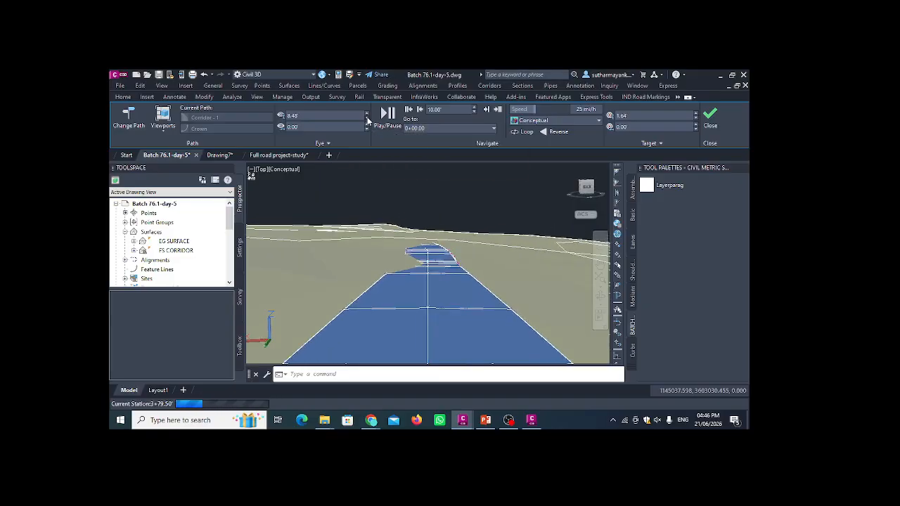
{"action": "left_click", "coordinate": [366, 119]}
{"action": "left_click", "coordinate": [367, 114]}
{"action": "left_click", "coordinate": [366, 114]}
{"action": "left_click", "coordinate": [367, 114]}
{"action": "left_click", "coordinate": [366, 114]}
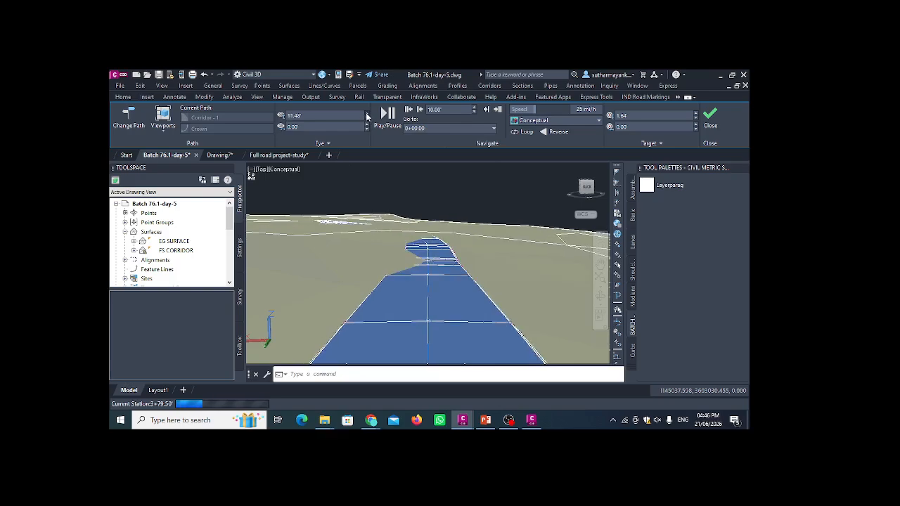
{"action": "left_click", "coordinate": [366, 114]}
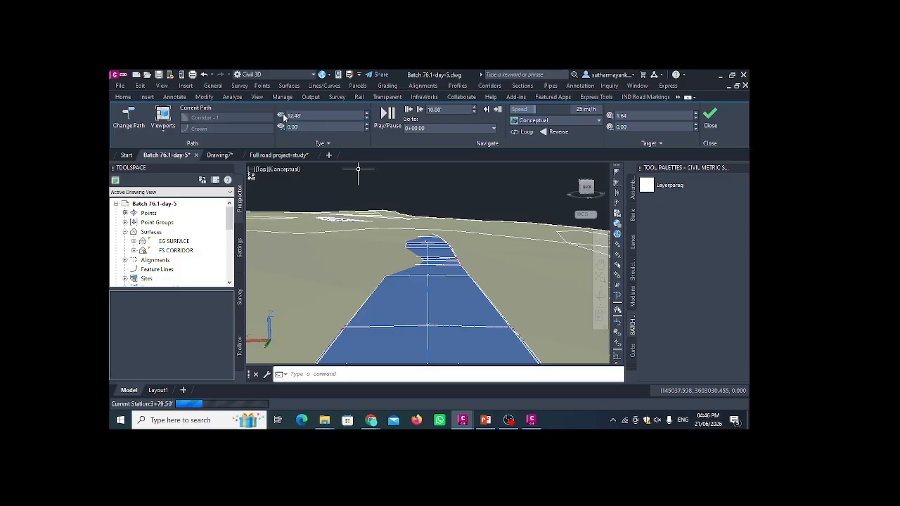
{"action": "left_click", "coordinate": [366, 128]}
{"action": "left_click", "coordinate": [367, 129]}
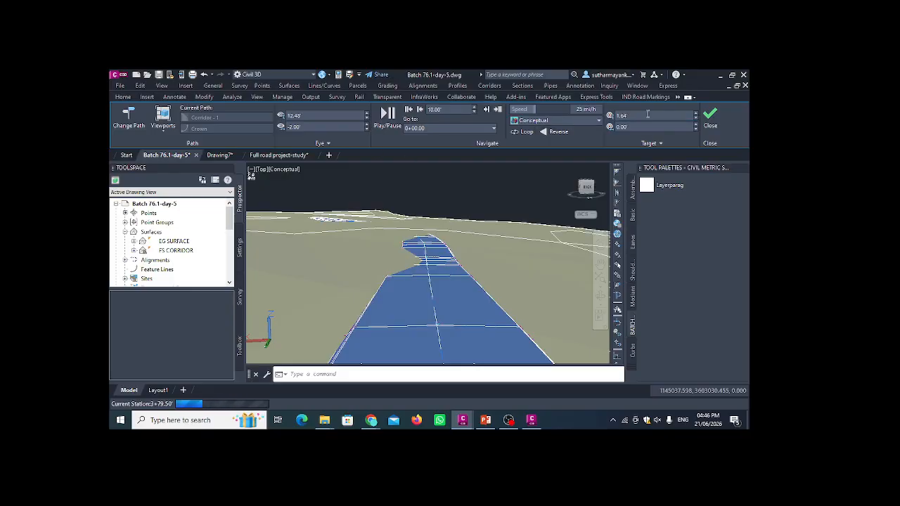
Set the drive's target height to -3.36' and its visual style to Realistic
{"action": "left_click", "coordinate": [695, 119]}
{"action": "left_click", "coordinate": [695, 118]}
{"action": "left_click", "coordinate": [696, 118]}
{"action": "left_click", "coordinate": [695, 118]}
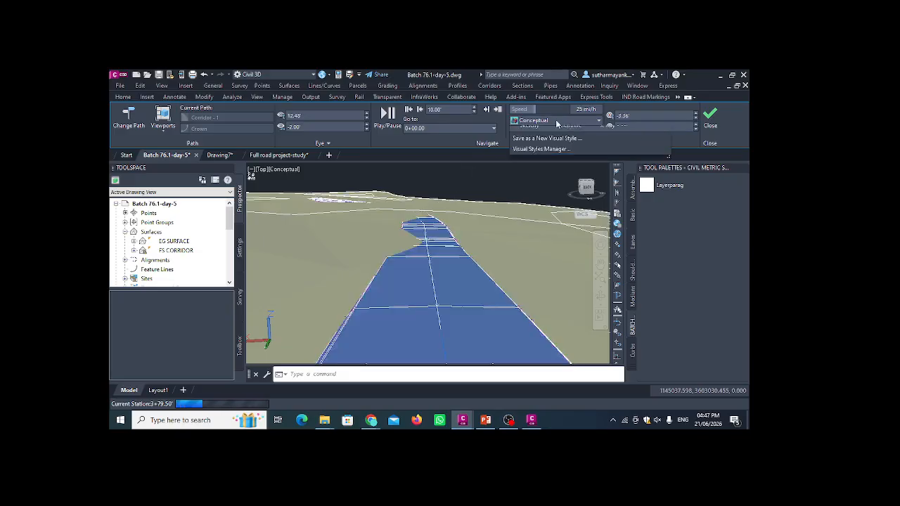
{"action": "left_click", "coordinate": [583, 121]}
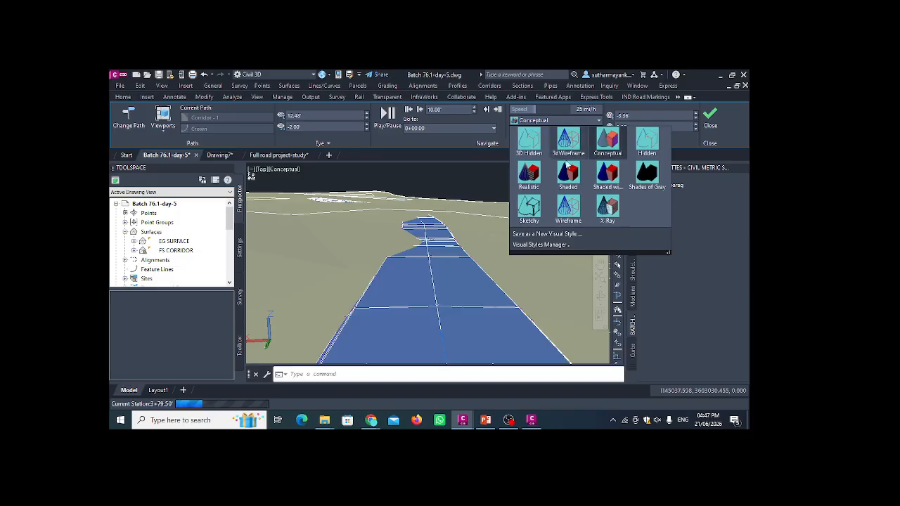
{"action": "left_click", "coordinate": [529, 174]}
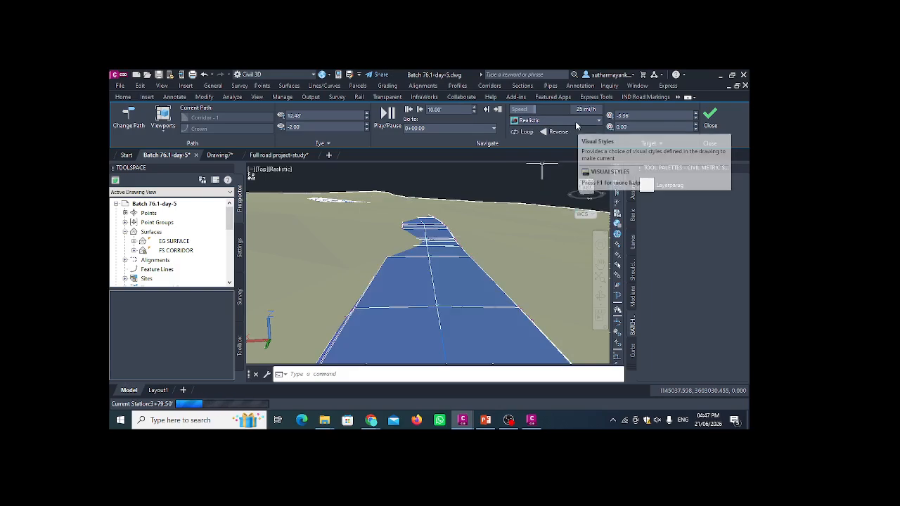
Raise the drive speed to 51 mi/h and resume driving along the corridor, pausing at a farther station
{"action": "left_click_drag", "start_coordinate": [534, 110], "coordinate": [582, 110]}
{"action": "left_click", "coordinate": [388, 116]}
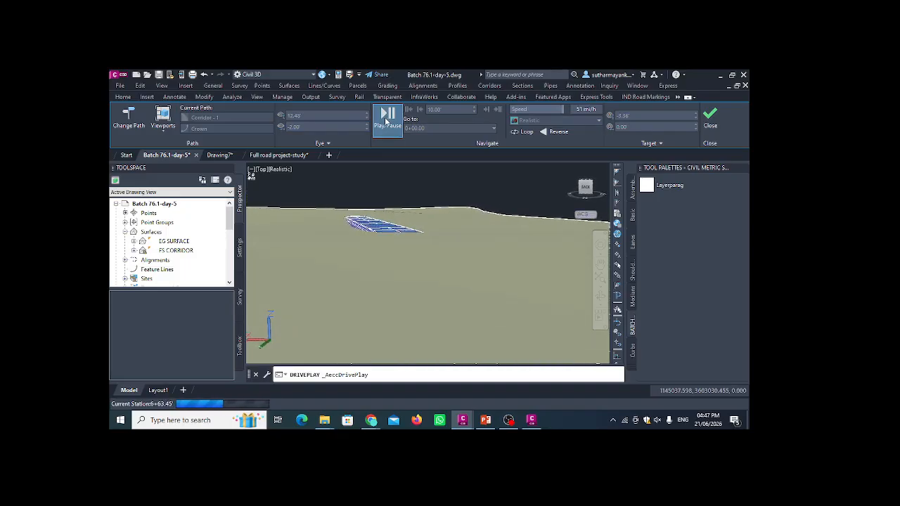
{"action": "left_click", "coordinate": [385, 117]}
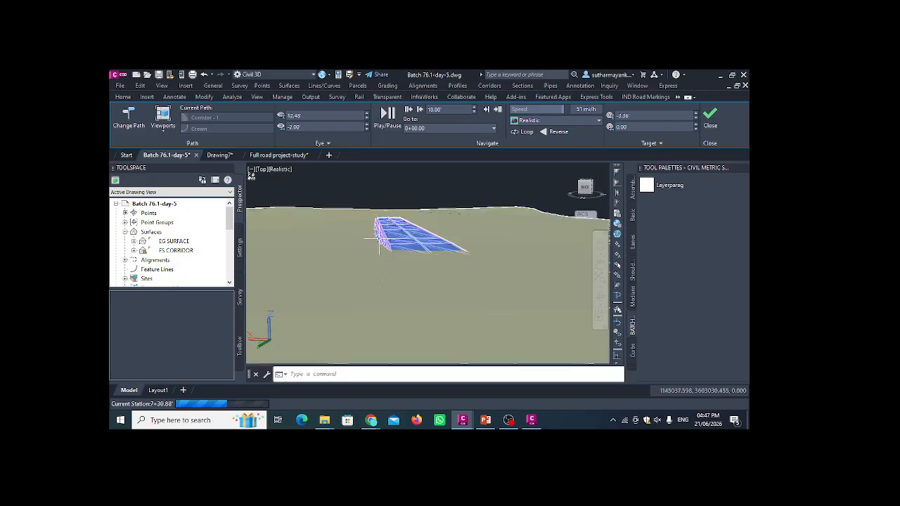
Examine the corridor and terrain around the paused drive position and close the Drive
{"action": "scroll", "coordinate": [384, 239], "scroll_direction": "up", "scroll_amount": 3}
{"action": "scroll", "coordinate": [385, 240], "scroll_direction": "down", "scroll_amount": 2}
{"action": "scroll", "coordinate": [384, 239], "scroll_direction": "down", "scroll_amount": 2}
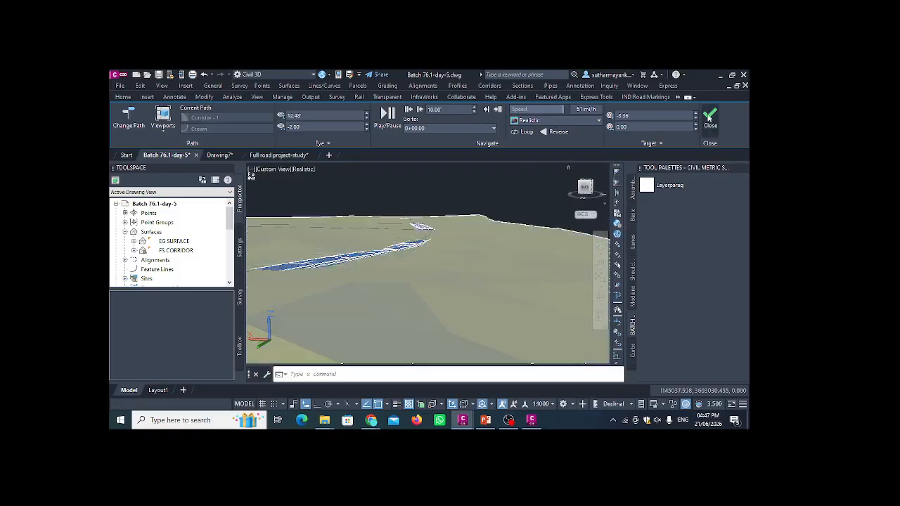
{"action": "left_click", "coordinate": [710, 119]}
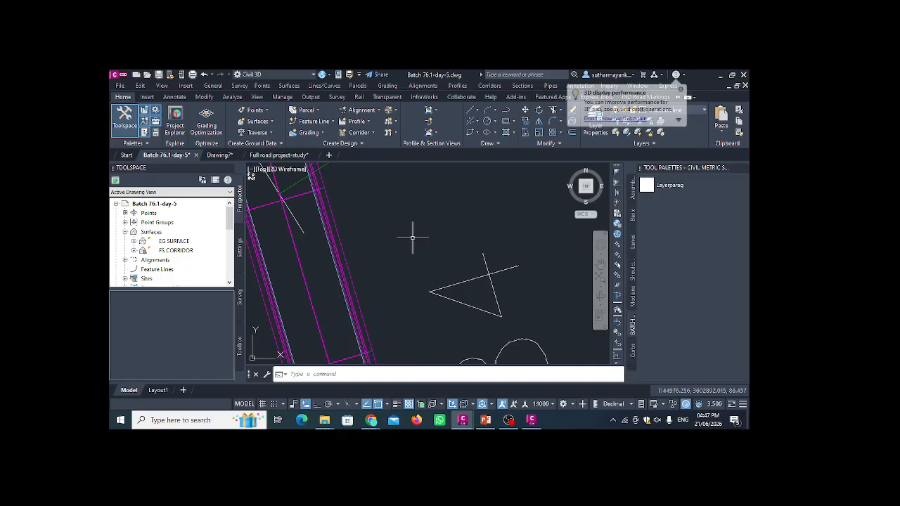
{"action": "mouse_move", "coordinate": [413, 238]}
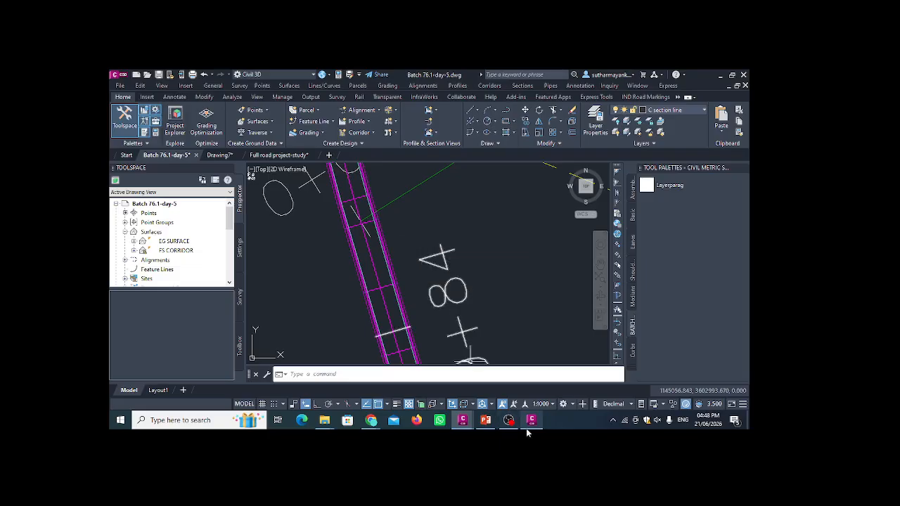
Switch to the Civil 3D road design workflow presentation in PowerPoint and bring its opening slide thumbnails into view
{"action": "left_click", "coordinate": [486, 420]}
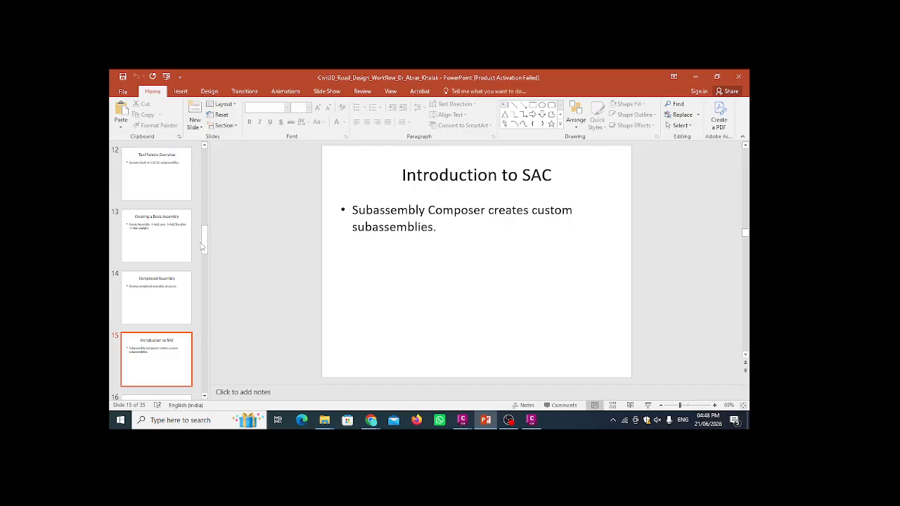
{"action": "scroll", "coordinate": [173, 215], "scroll_direction": "up", "scroll_amount": 10}
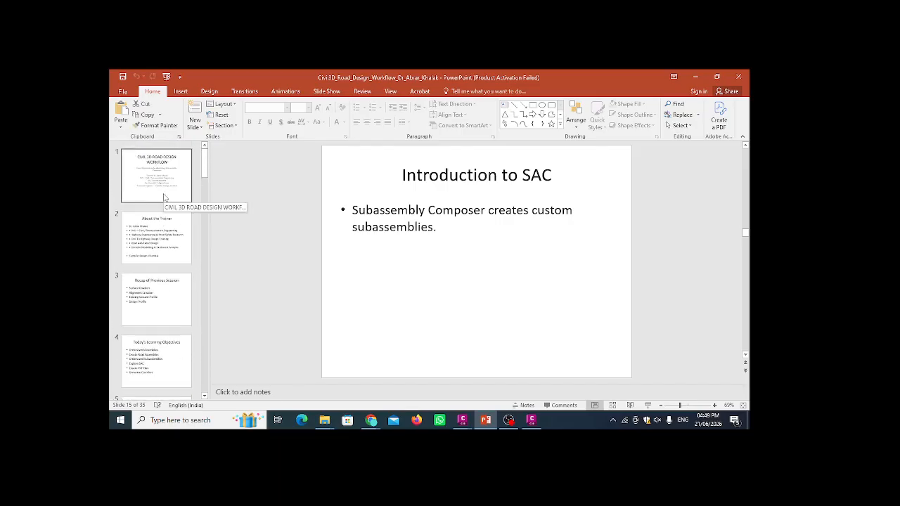